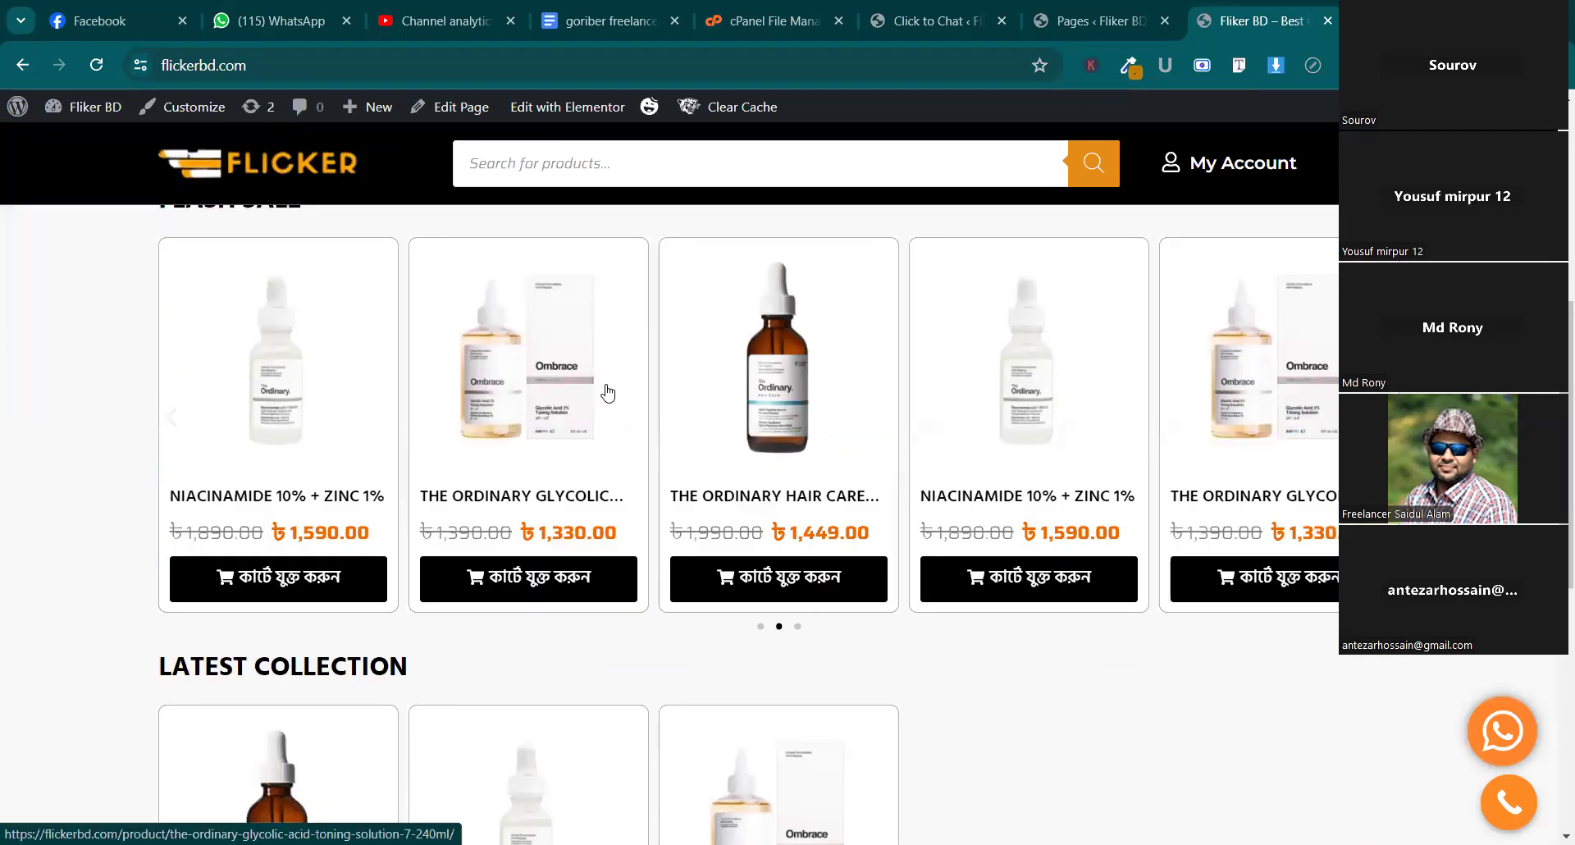
Open the Niacinamide 10% + Zinc 1% product page and scroll through its price and description.
scroll(608, 394, down, 5)
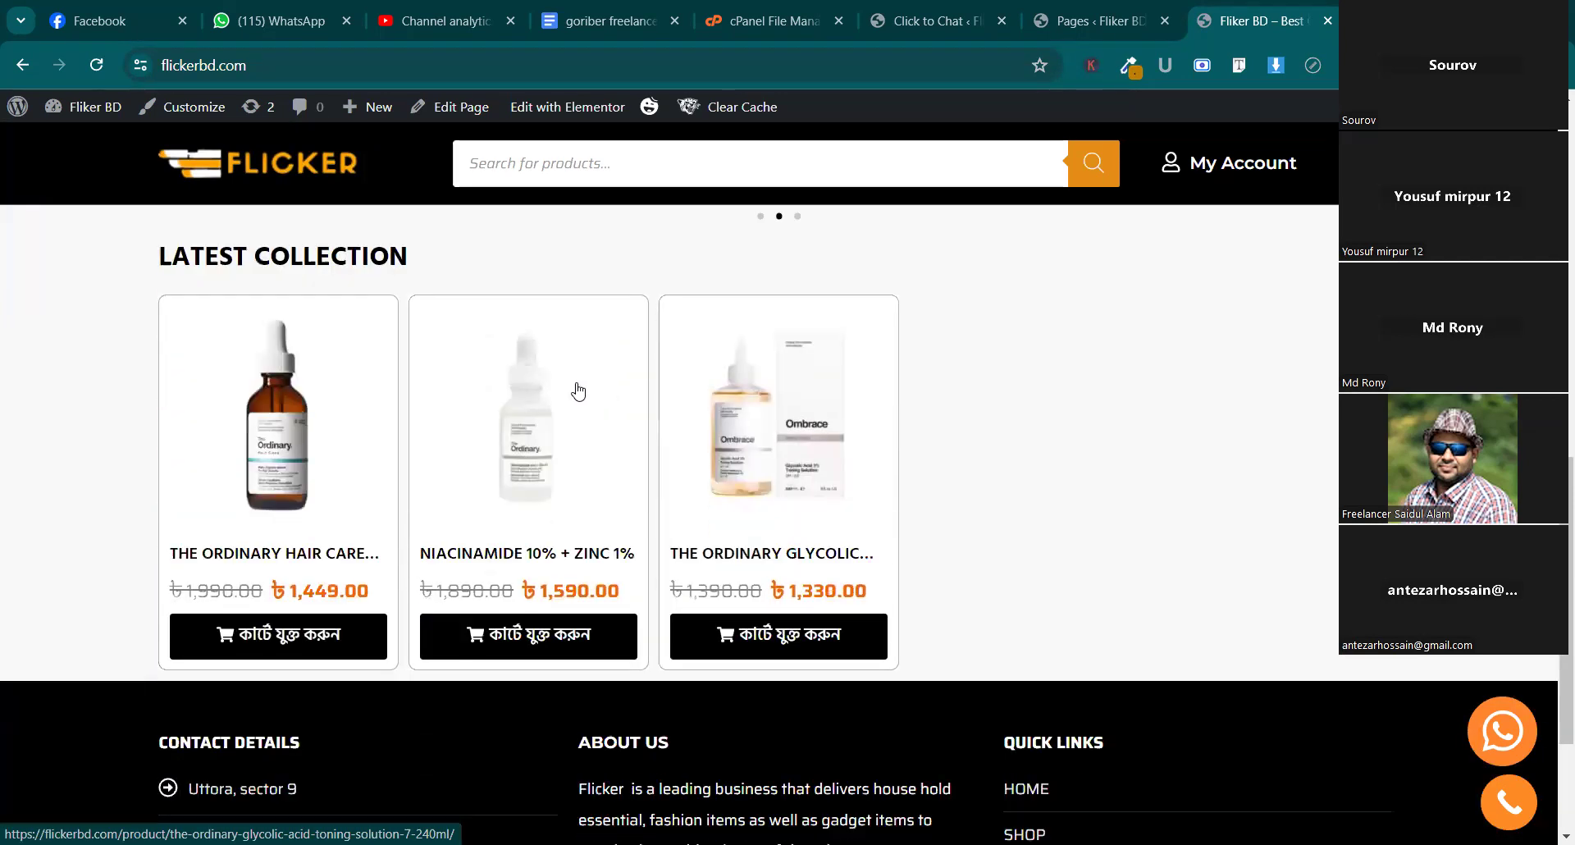
click(579, 392)
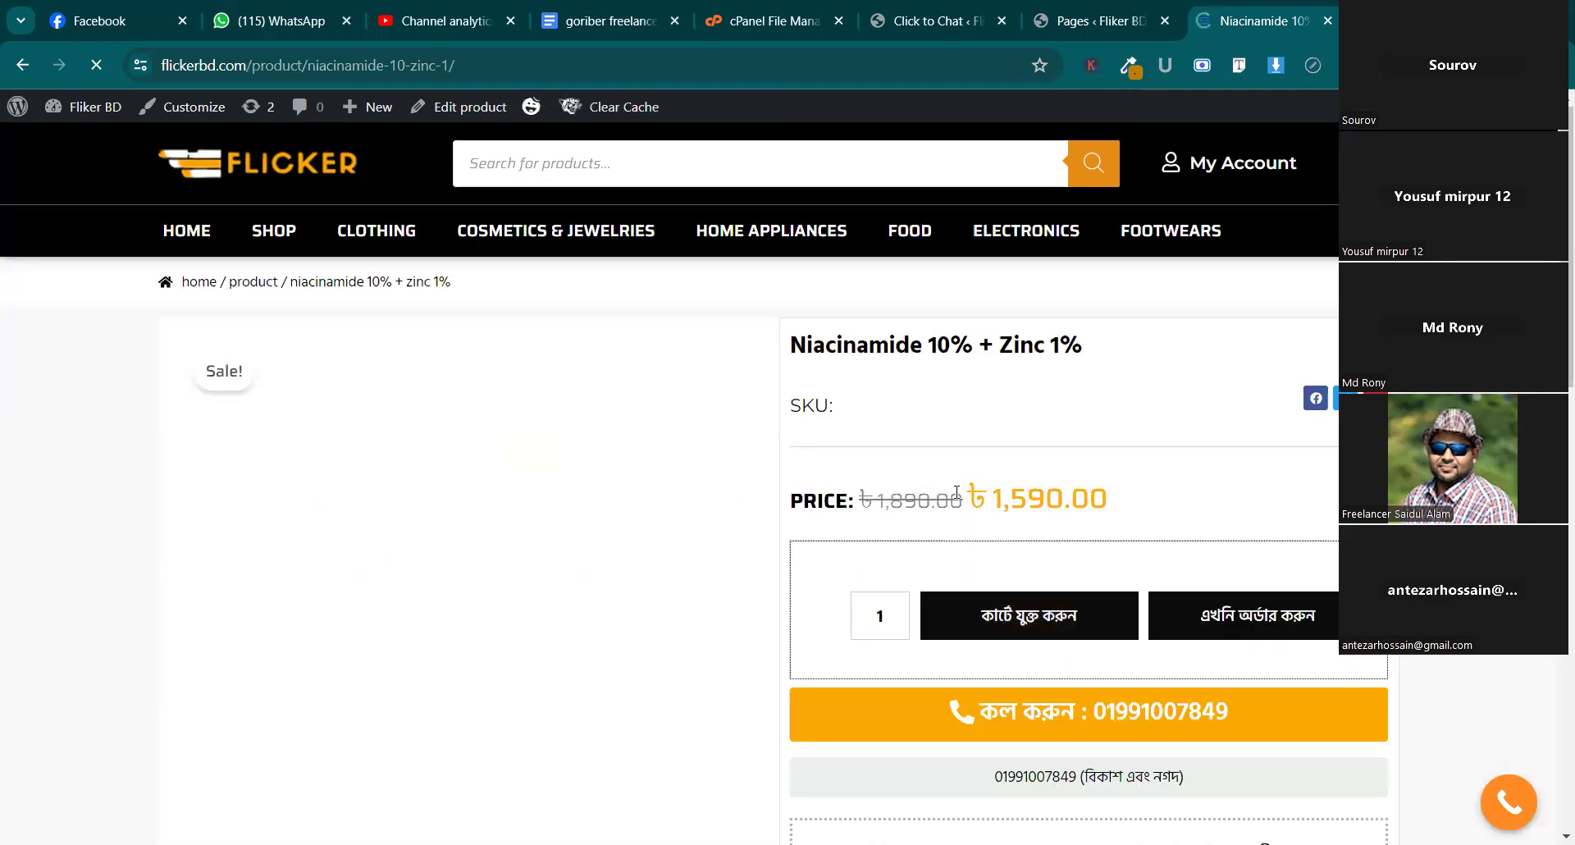
scroll(918, 479, down, 3)
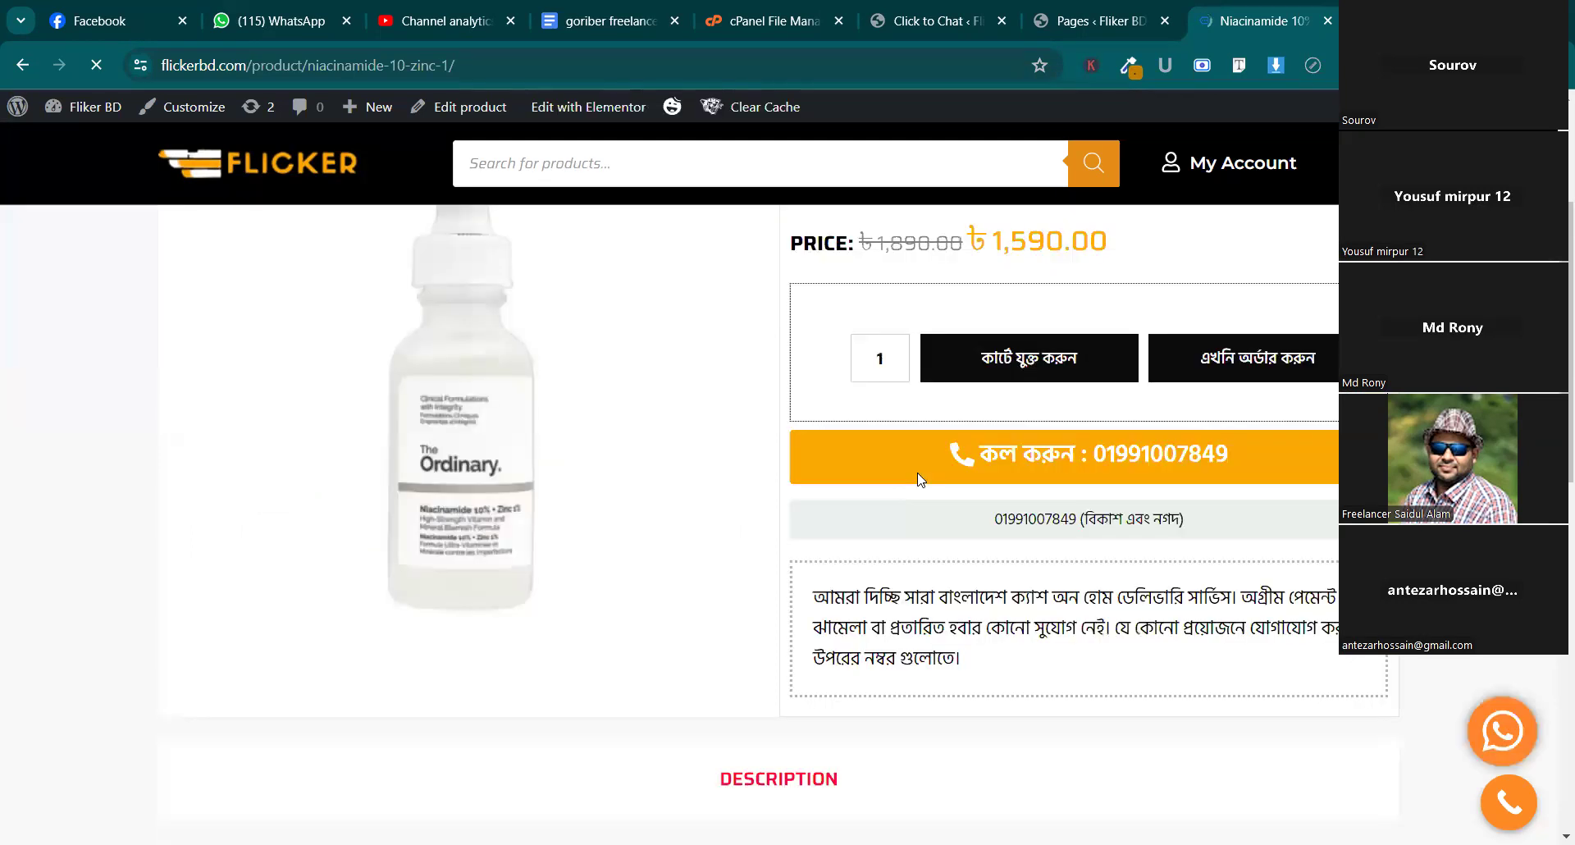
scroll(917, 472, down, 2)
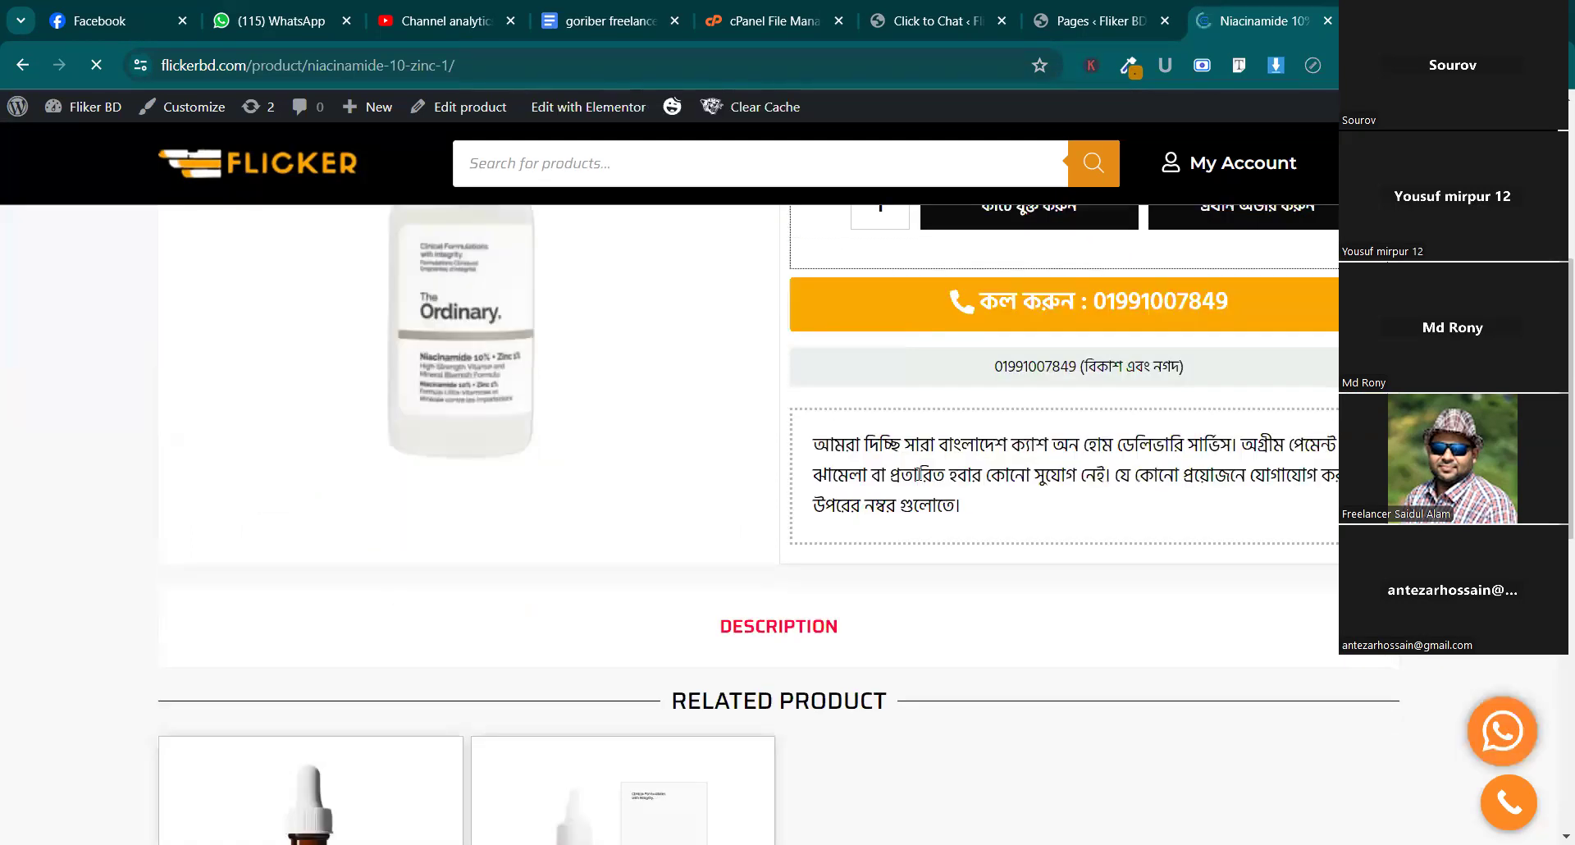
scroll(919, 476, down, 5)
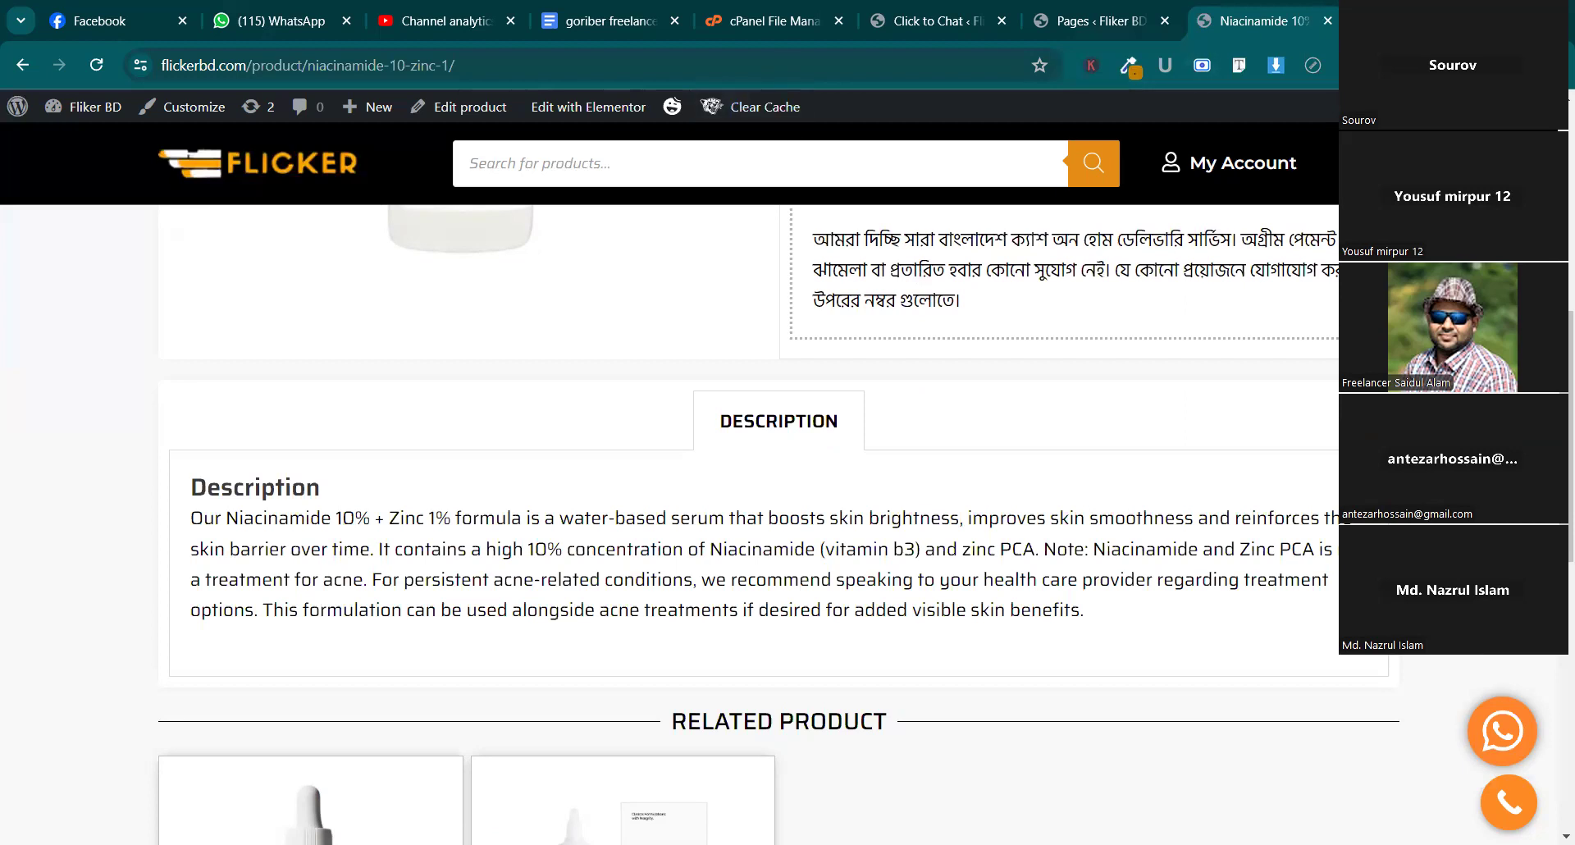
key(ctrl+t)
Load tagmanager.google.com in the new tab.
click(849, 69)
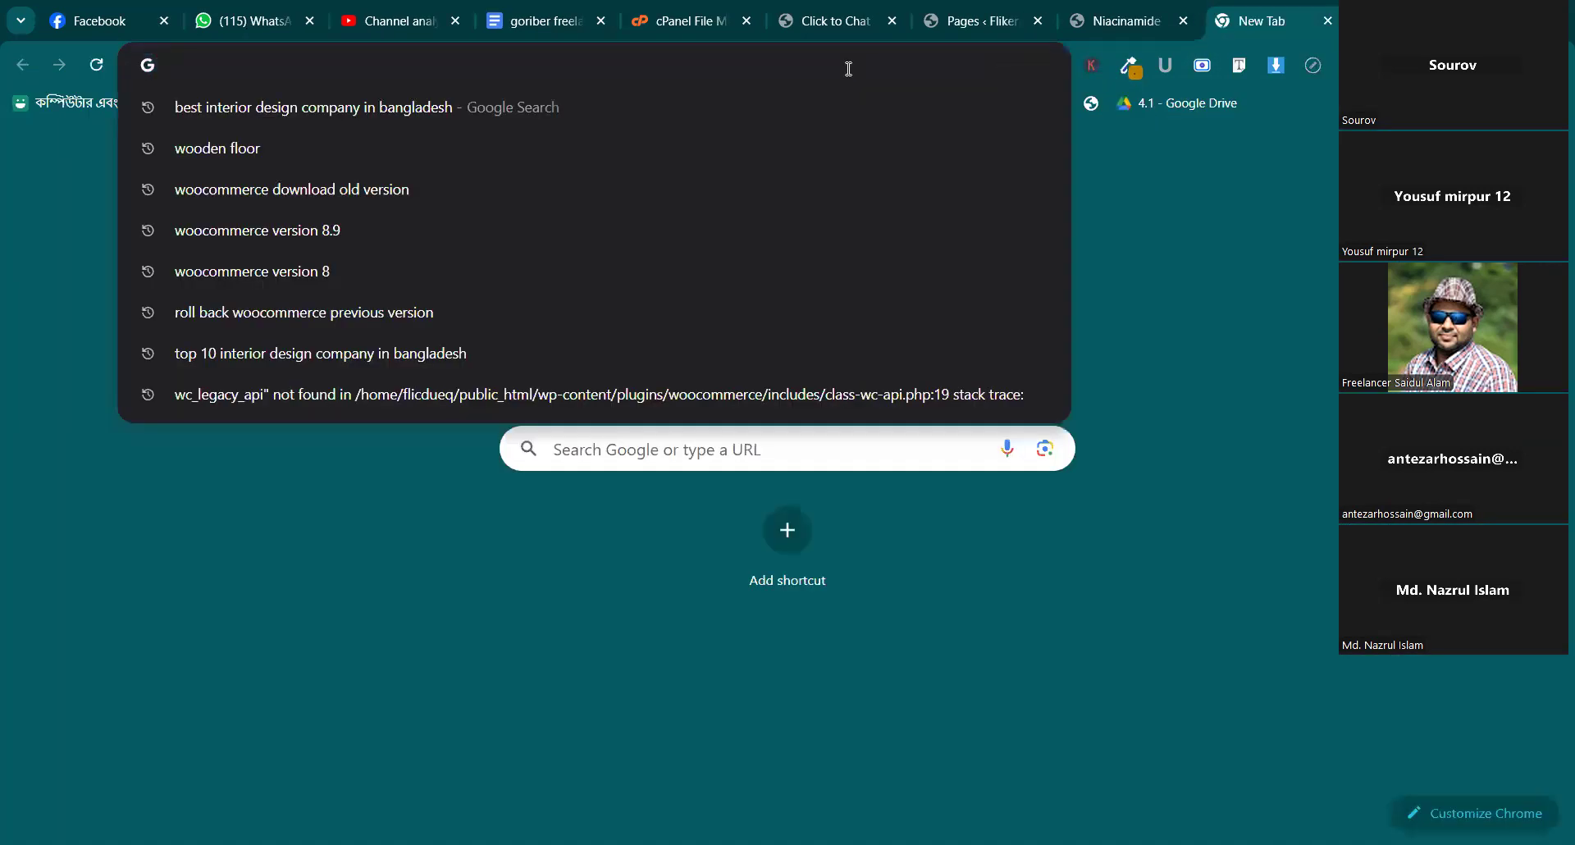
text(tag)
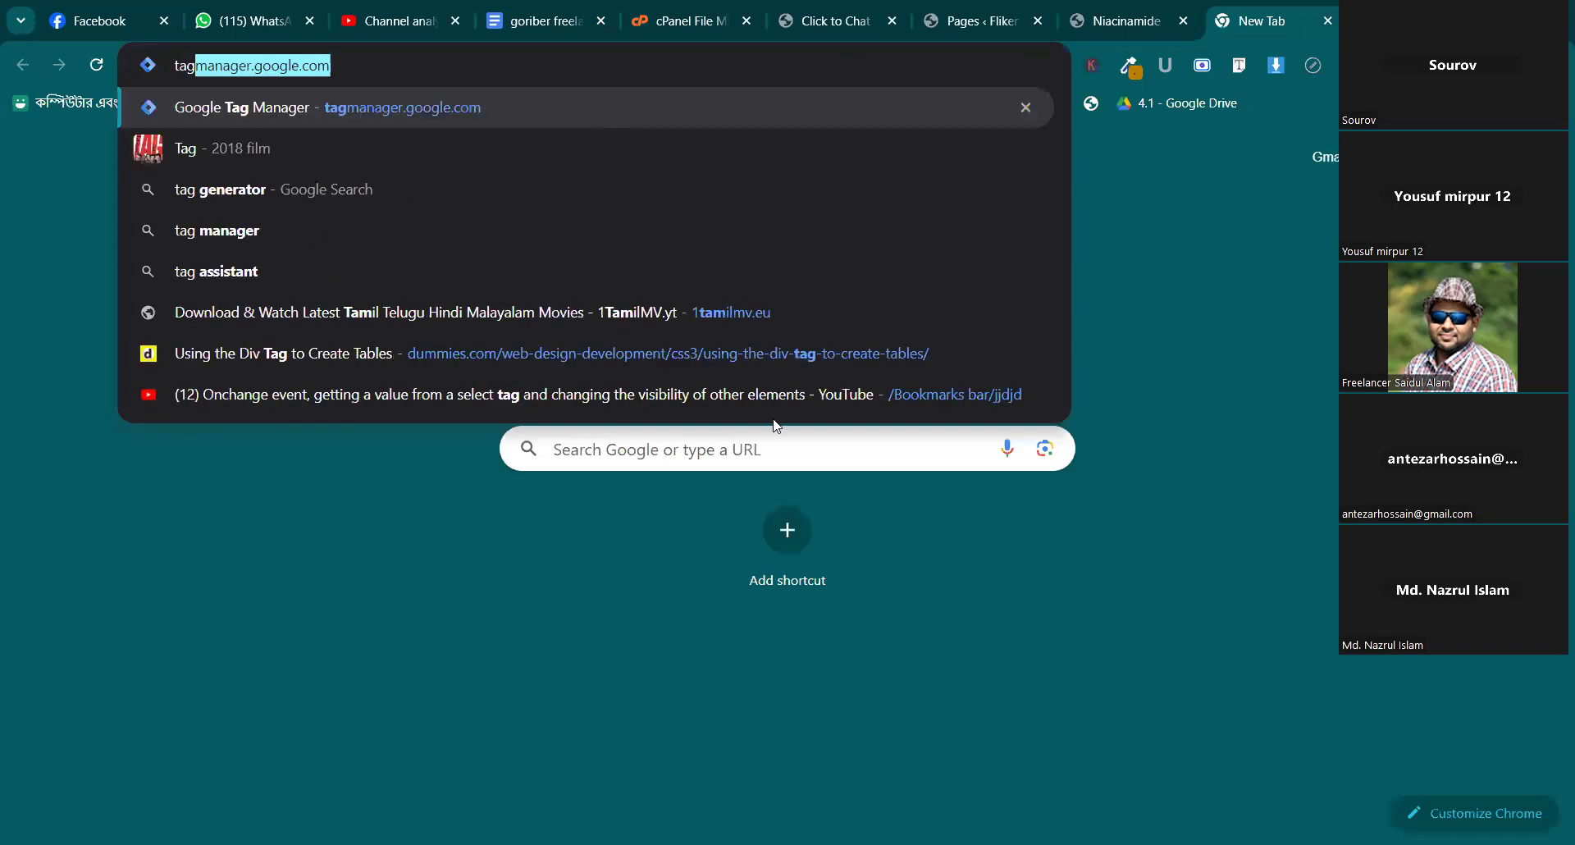
key(Return)
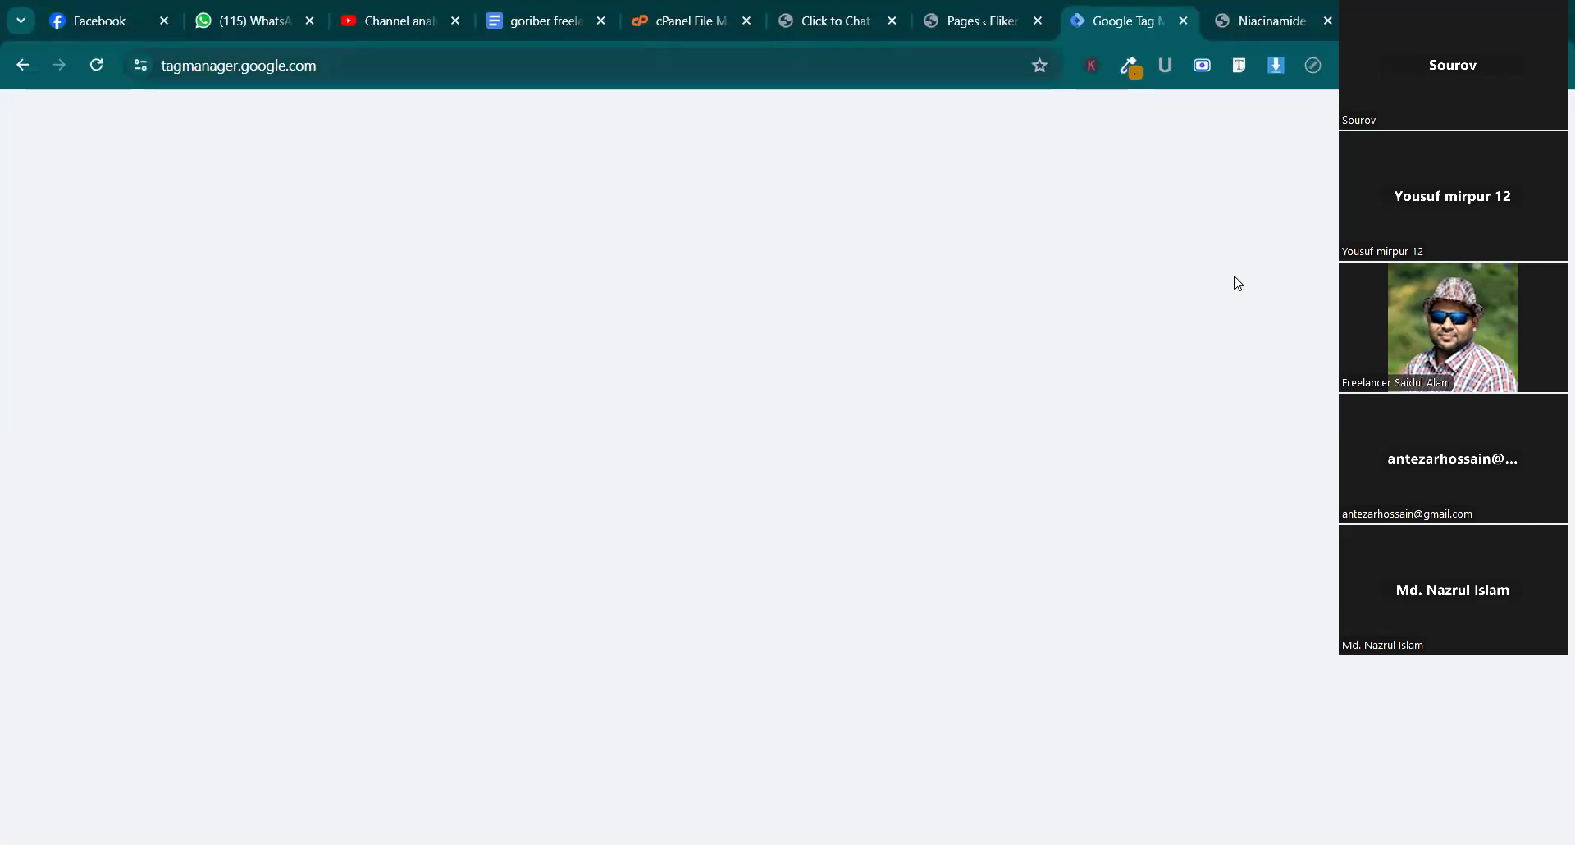
Open another new tab and return to the Niacinamide product page.
mouse_move(671, 11)
key(ctrl+t)
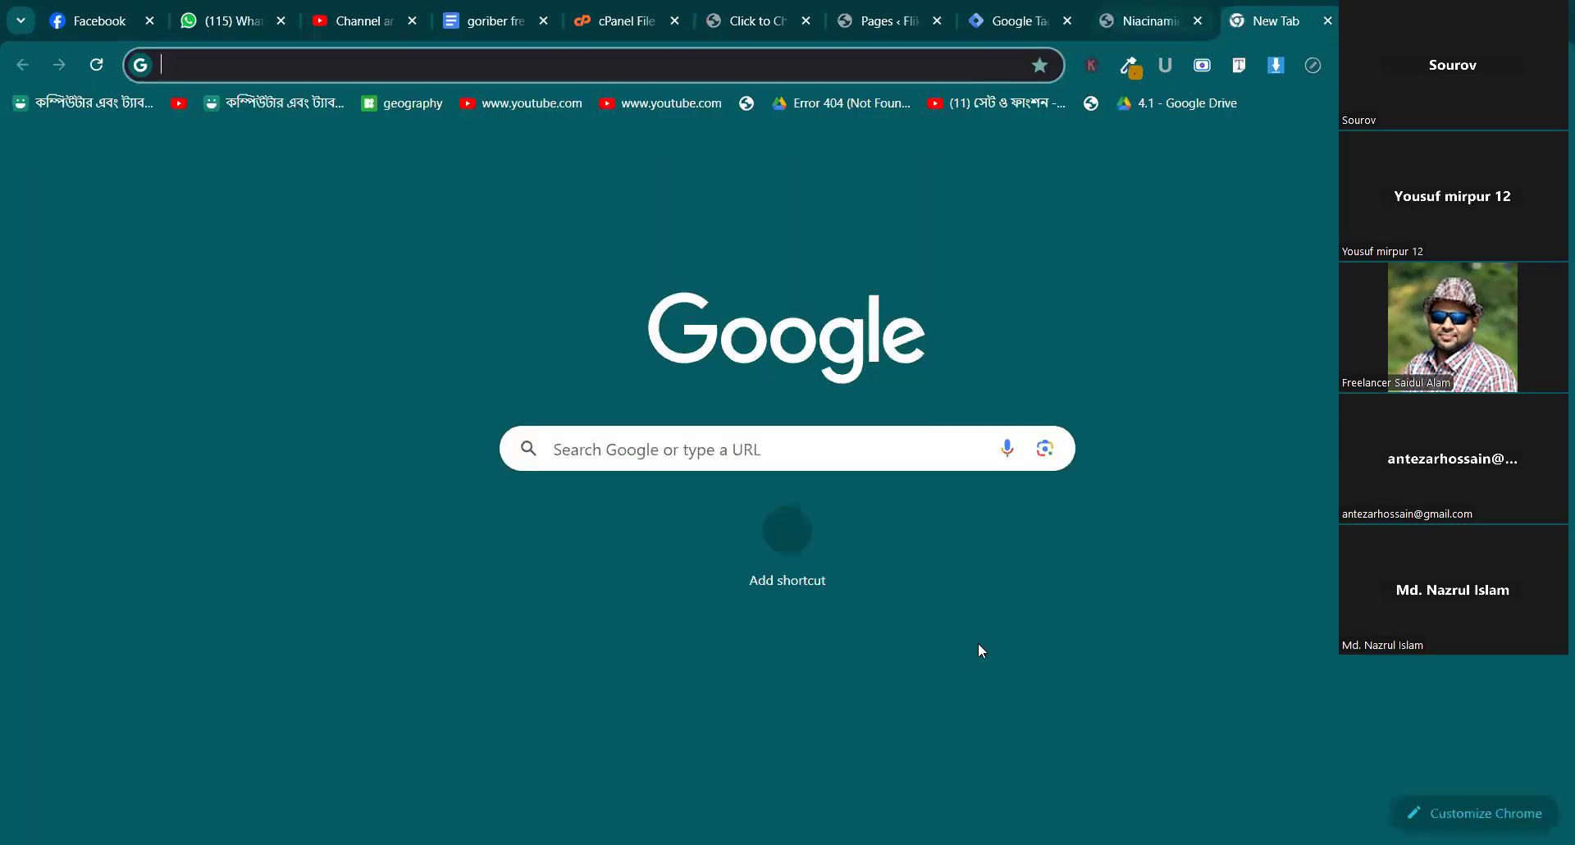
key(ctrl+shift+Tab)
scroll(952, 566, up, 4)
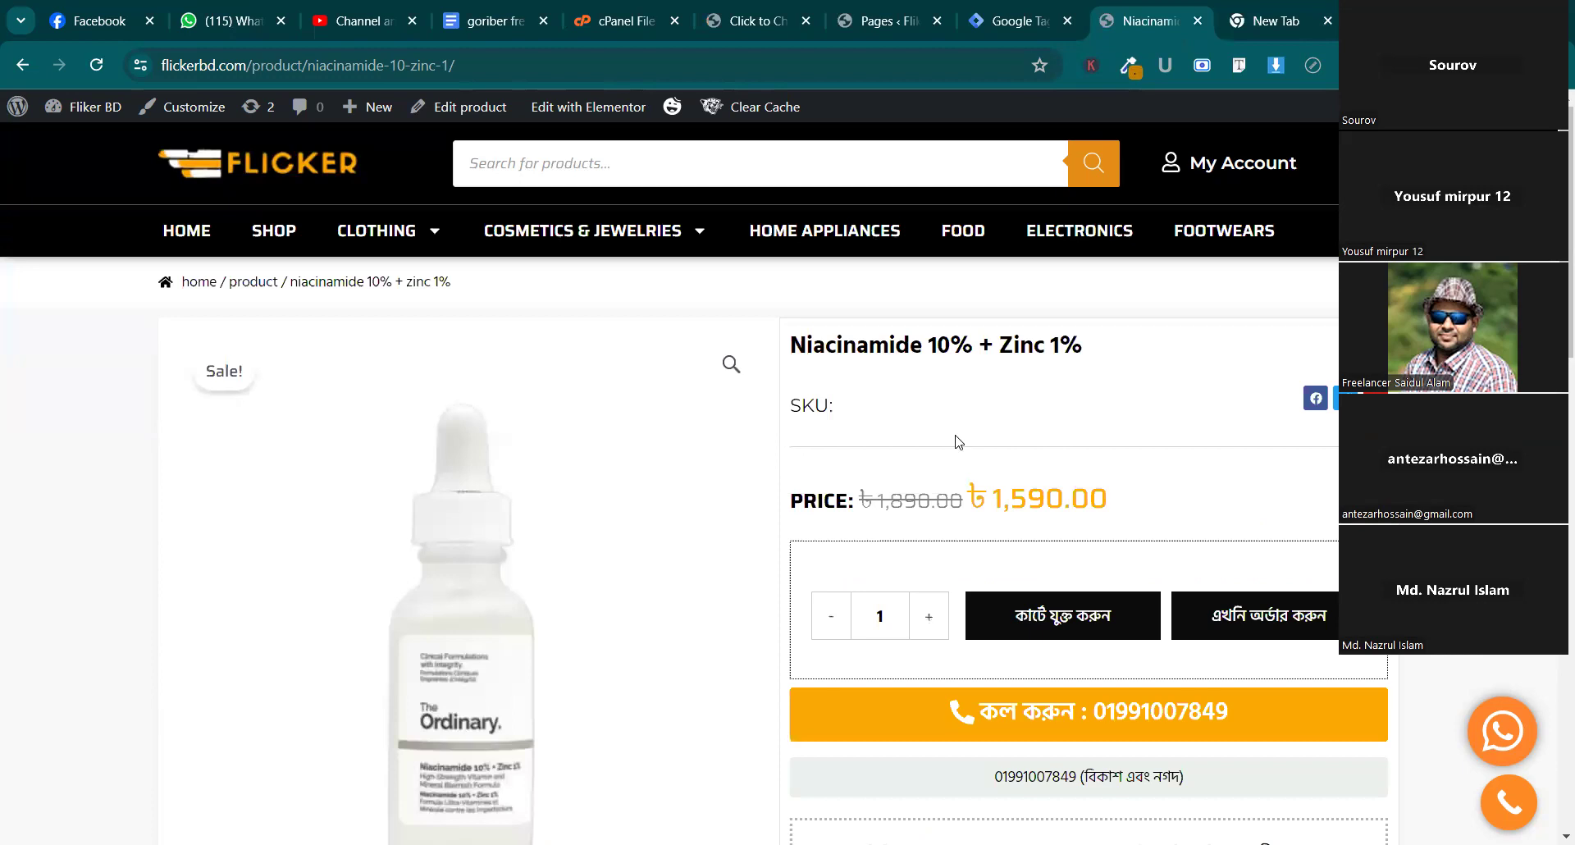
Review the Niacinamide page's price, call button and description, then go to Tag Manager.
scroll(1099, 469, down, 3)
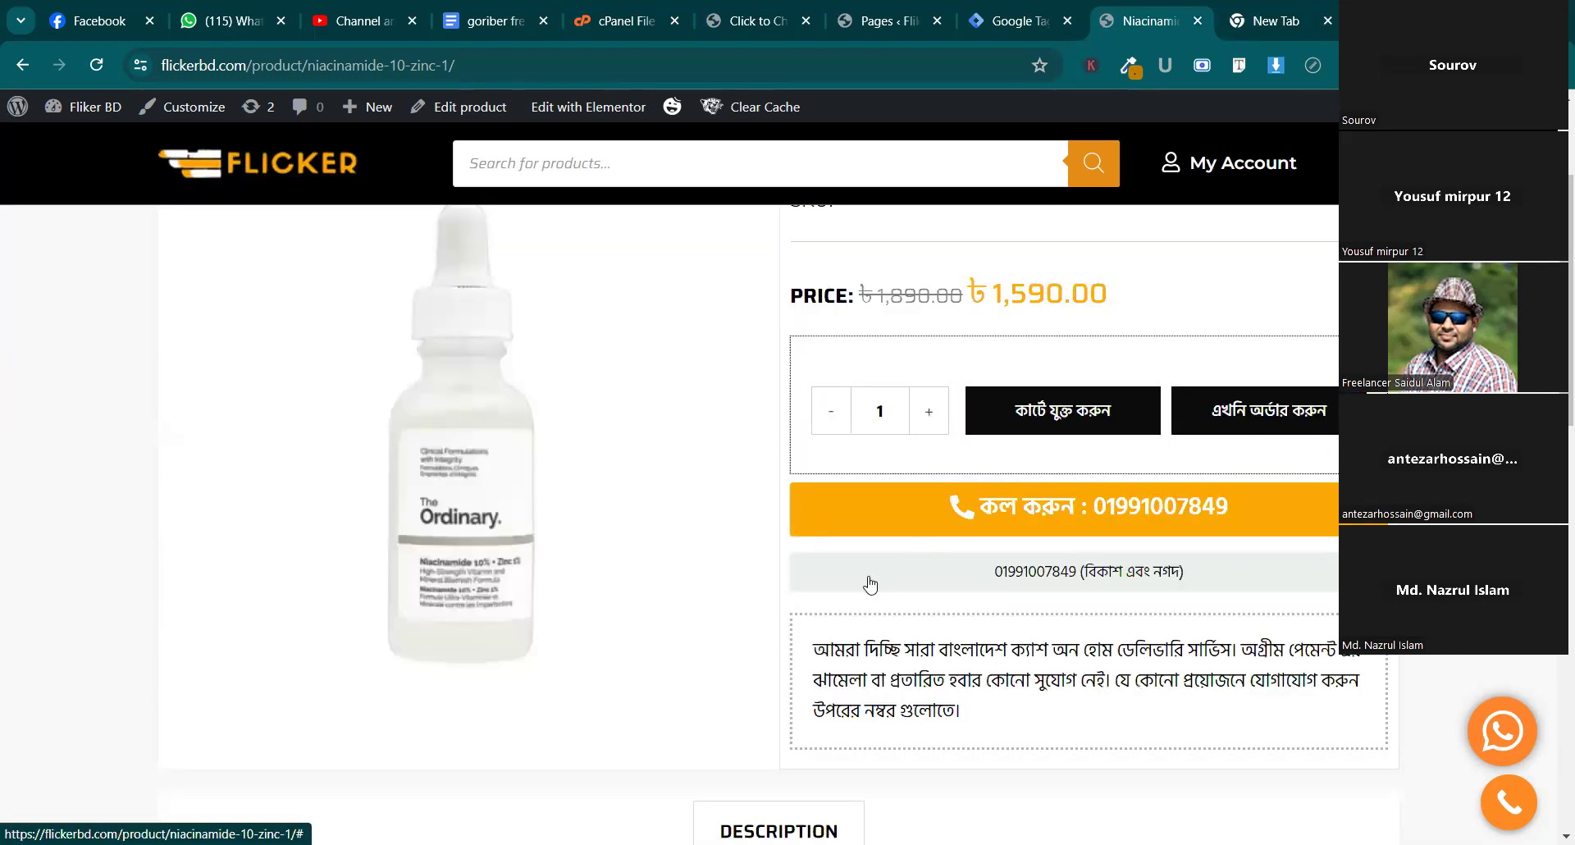
scroll(862, 568, down, 2)
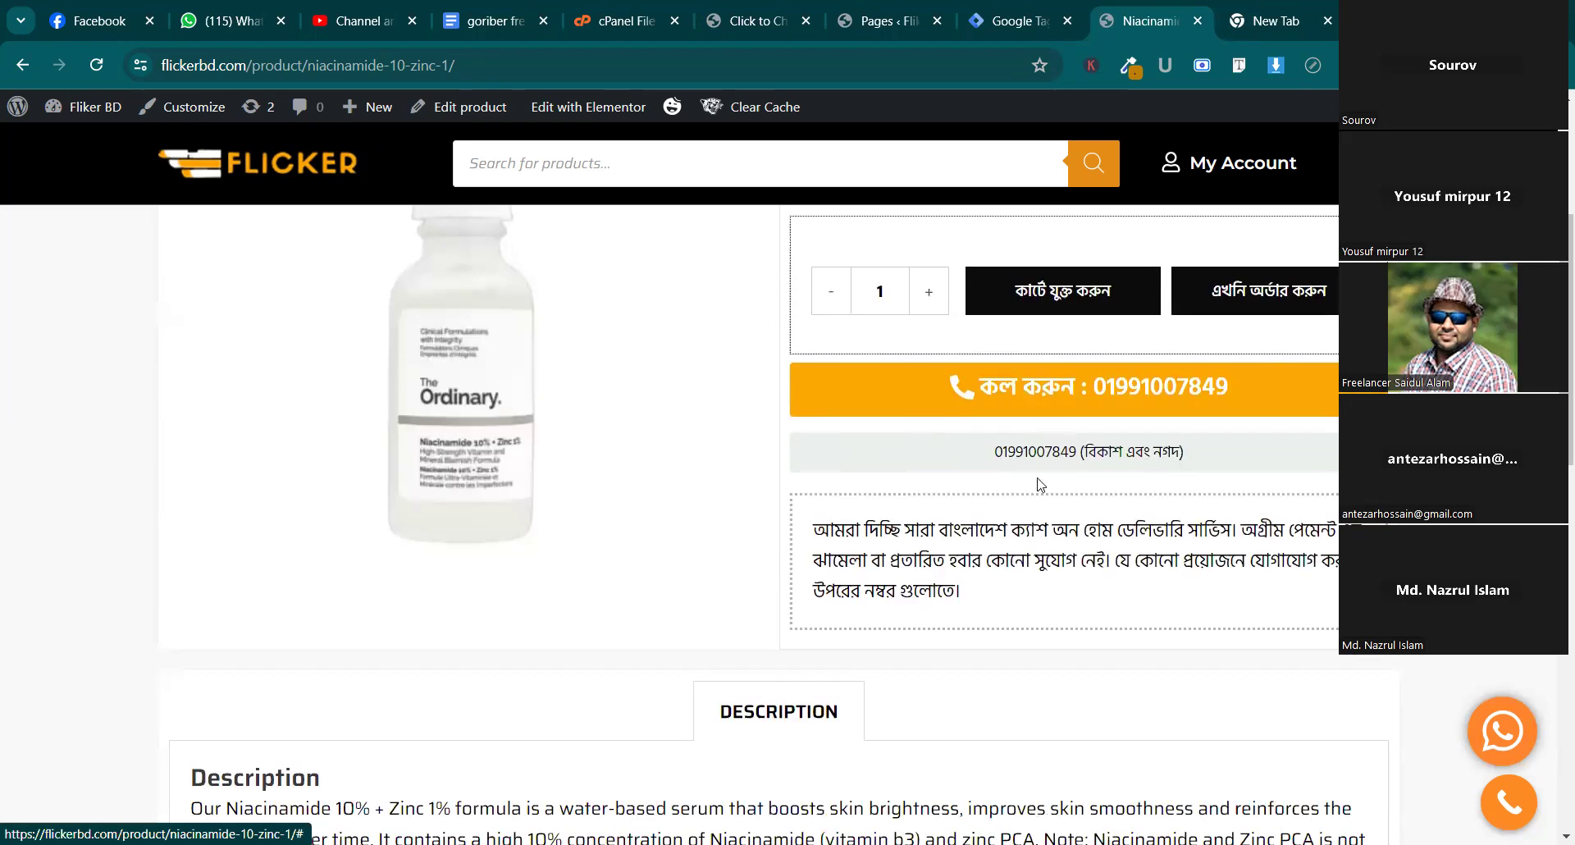
scroll(1023, 408, up, 2)
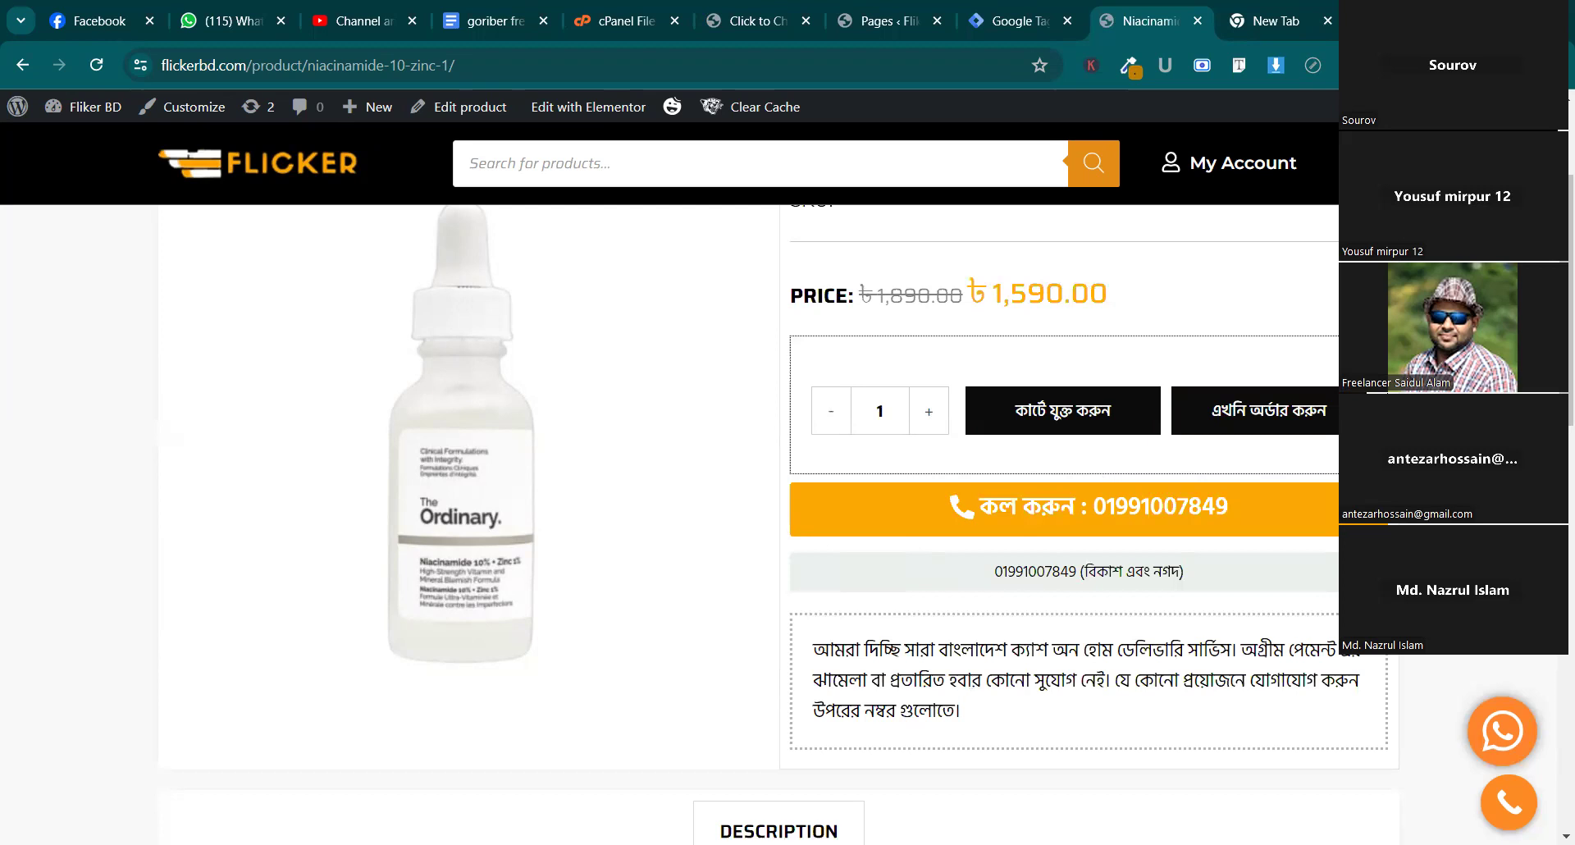
click(1016, 7)
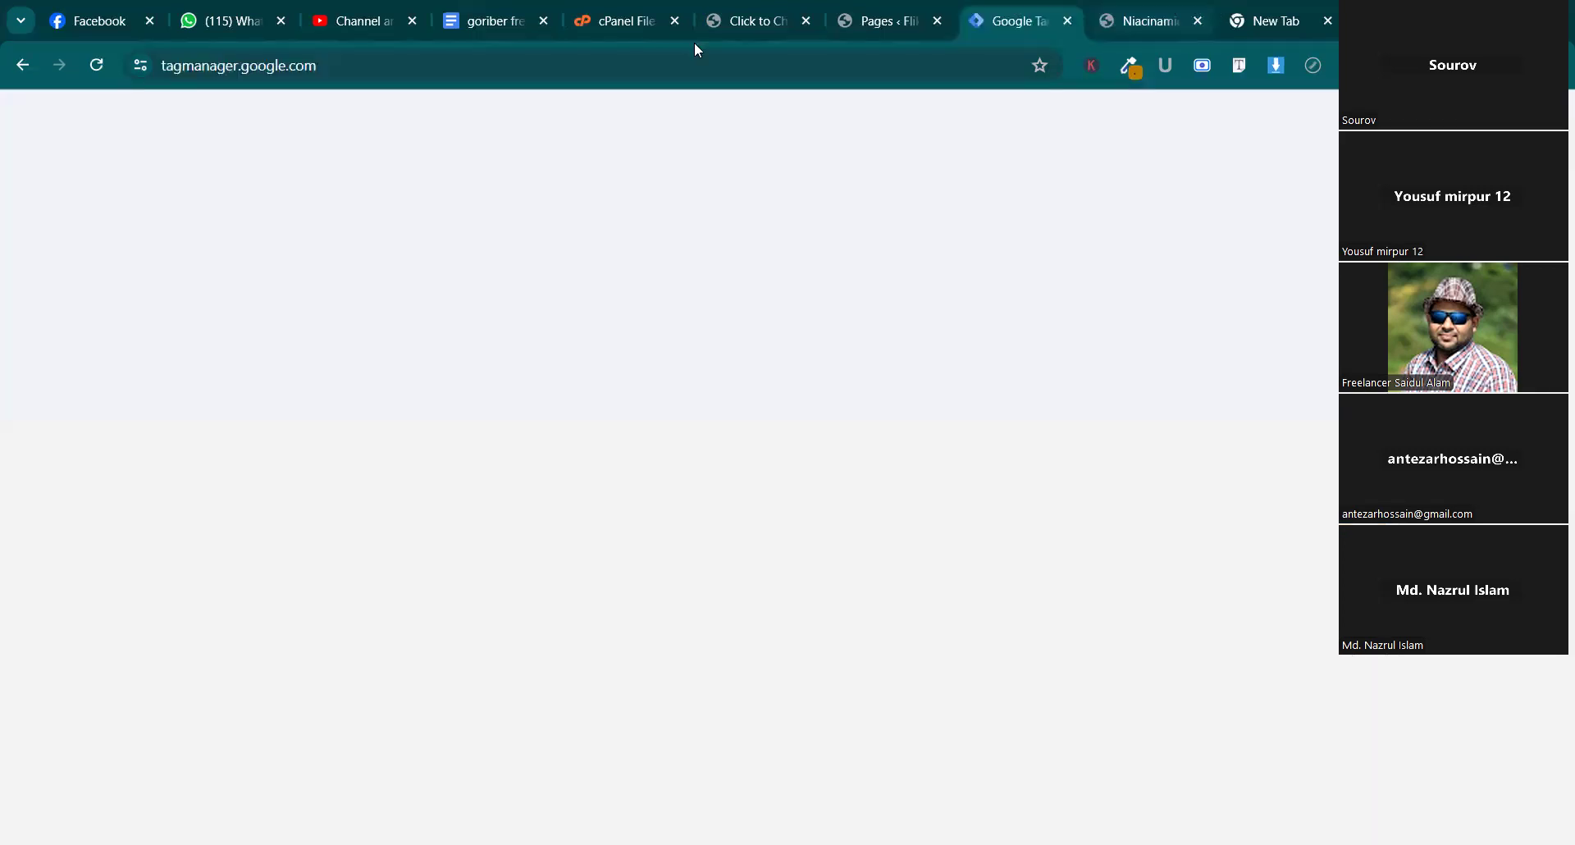
Visit bddigitalagency.xyz from the empty tab, then open a fresh tab and close the stray one.
key(ctrl+9)
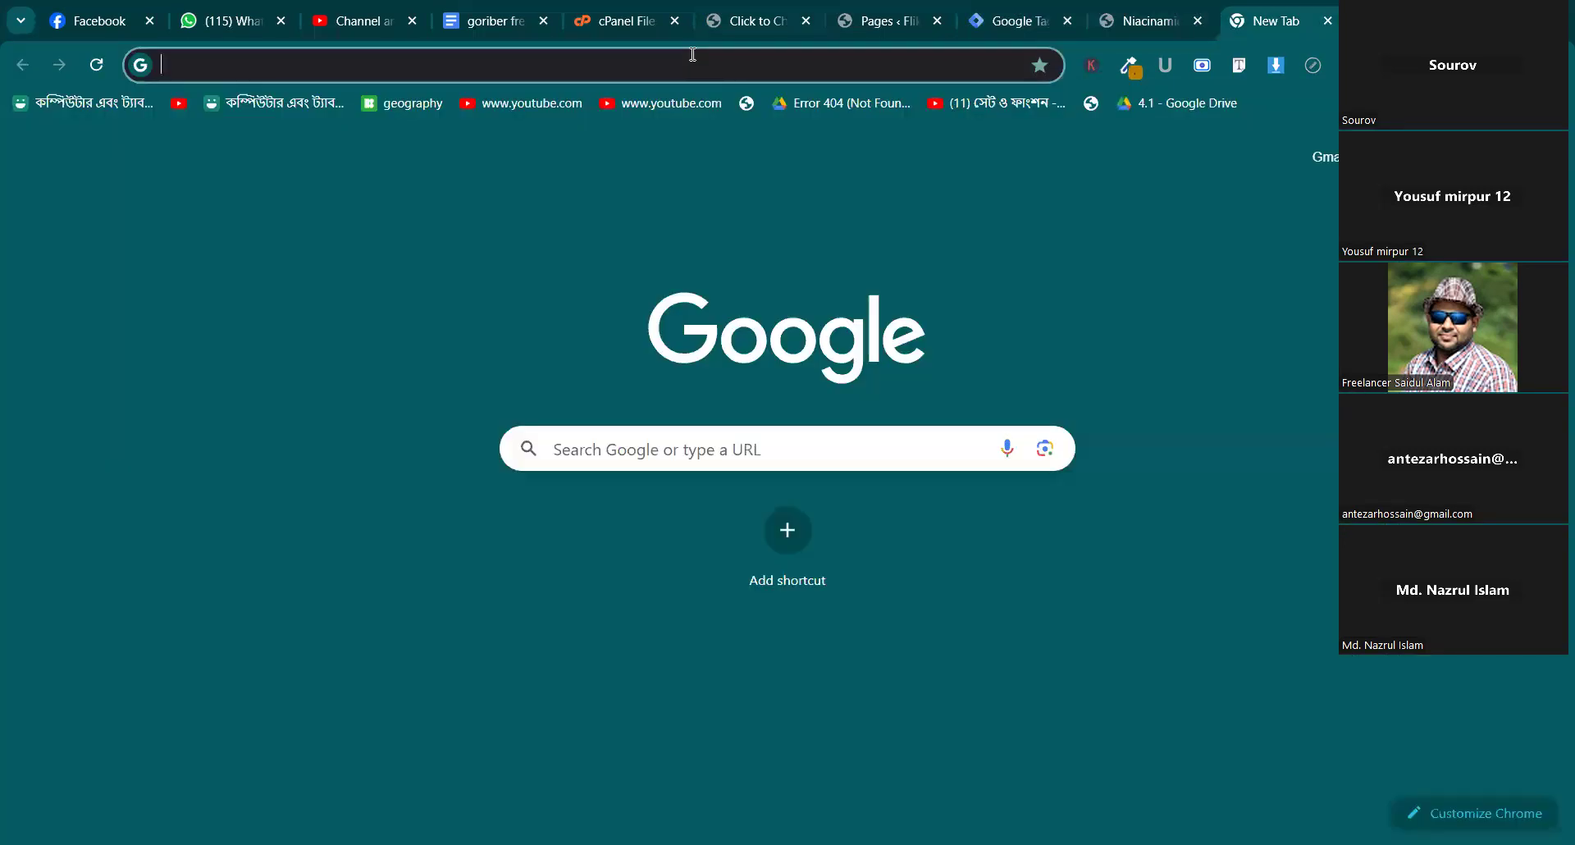
text(bd)
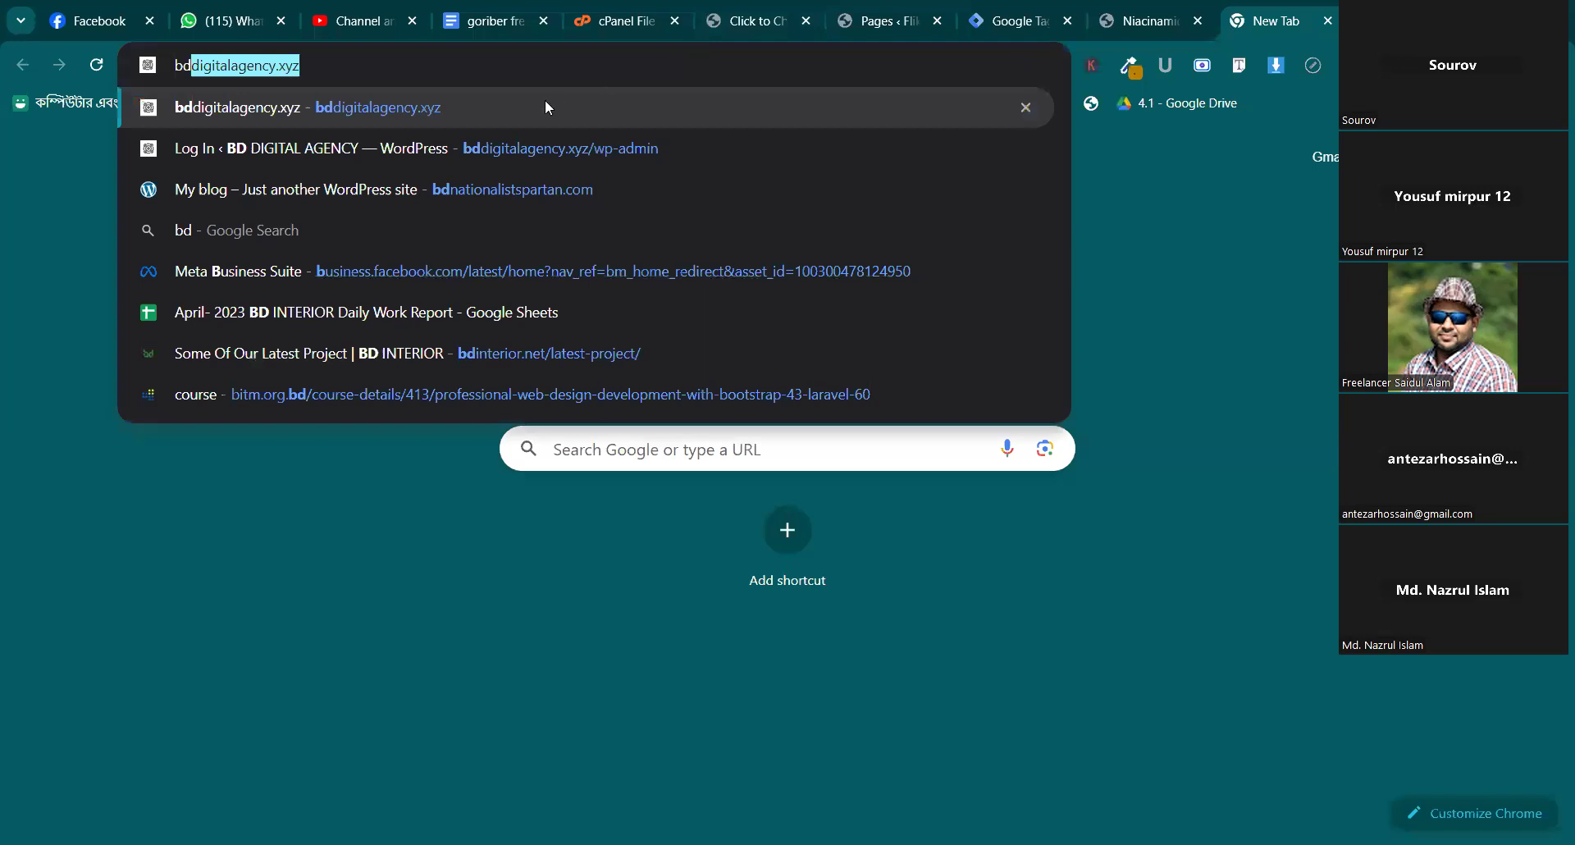
click(548, 105)
key(ctrl+t)
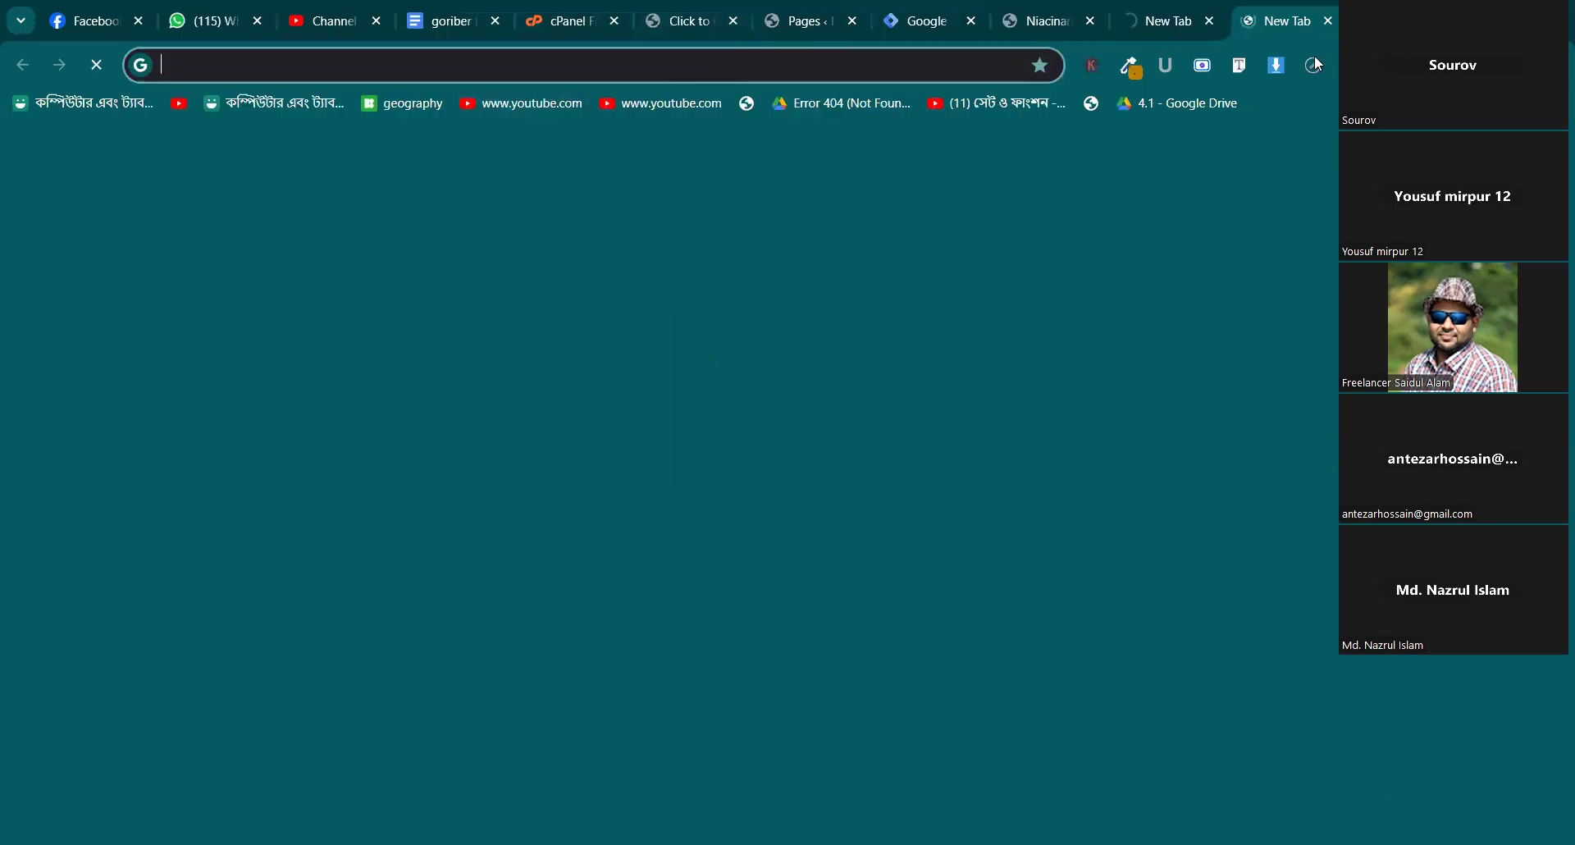
middle_click(1170, 23)
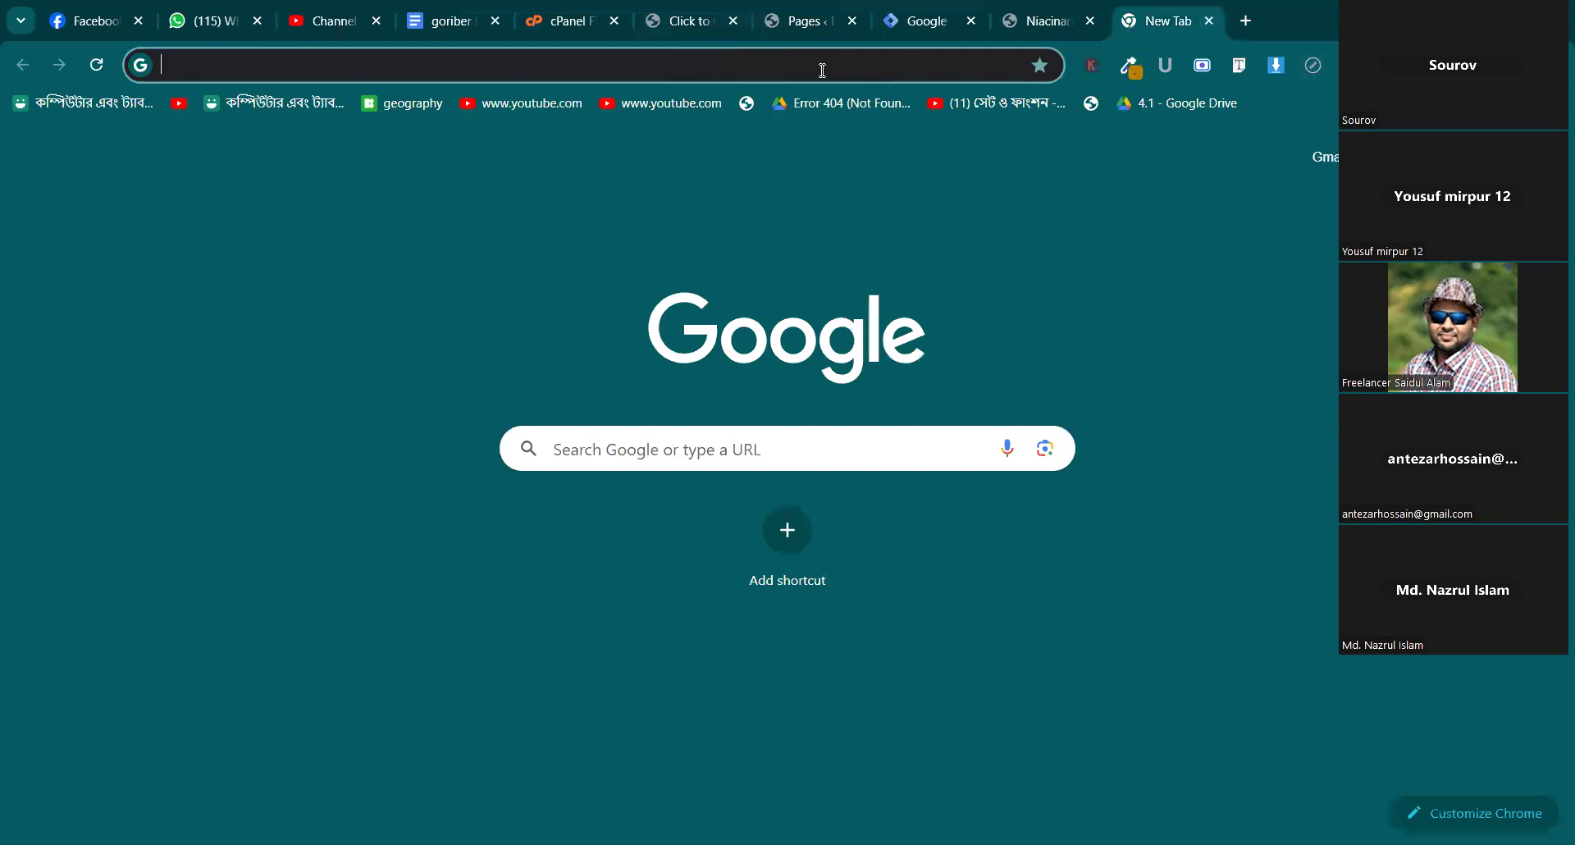
Load bdinterior.net and bring its tab to the front after glancing at the product page.
click(823, 70)
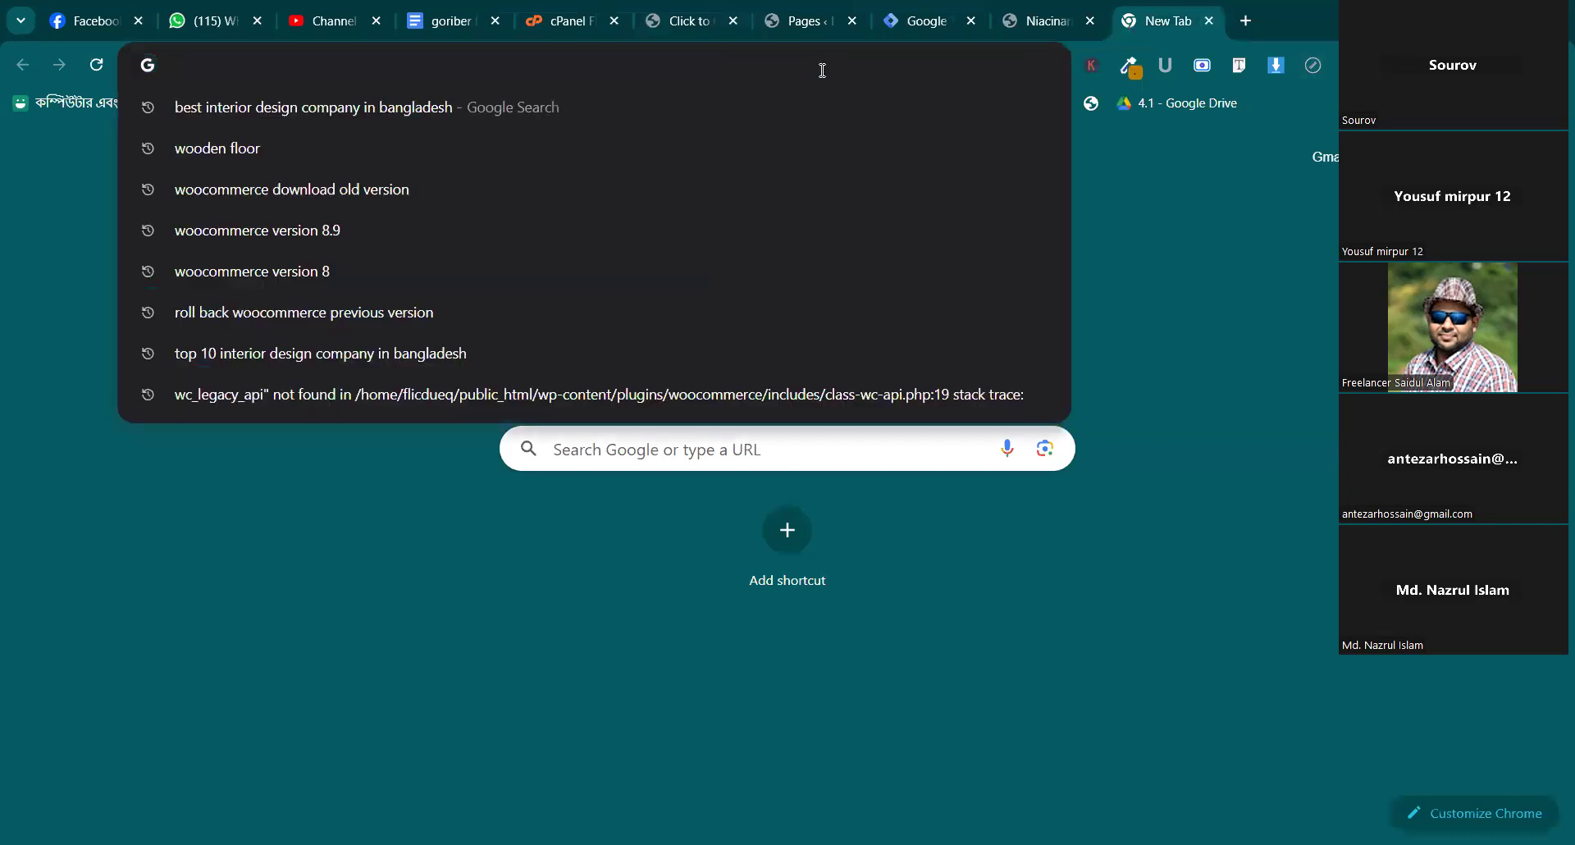
text(b)
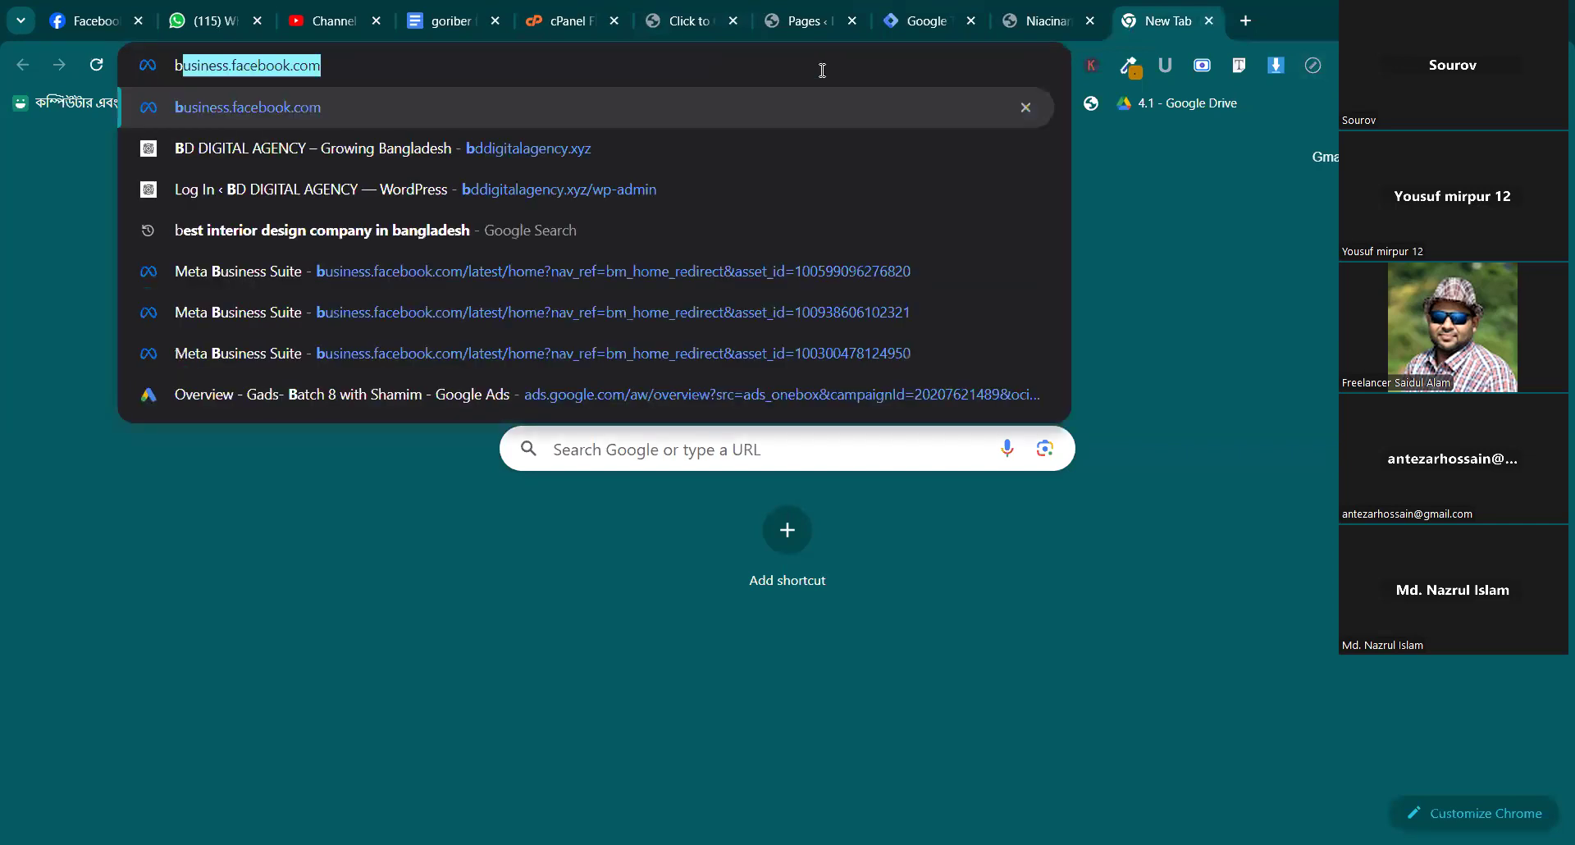
text(din)
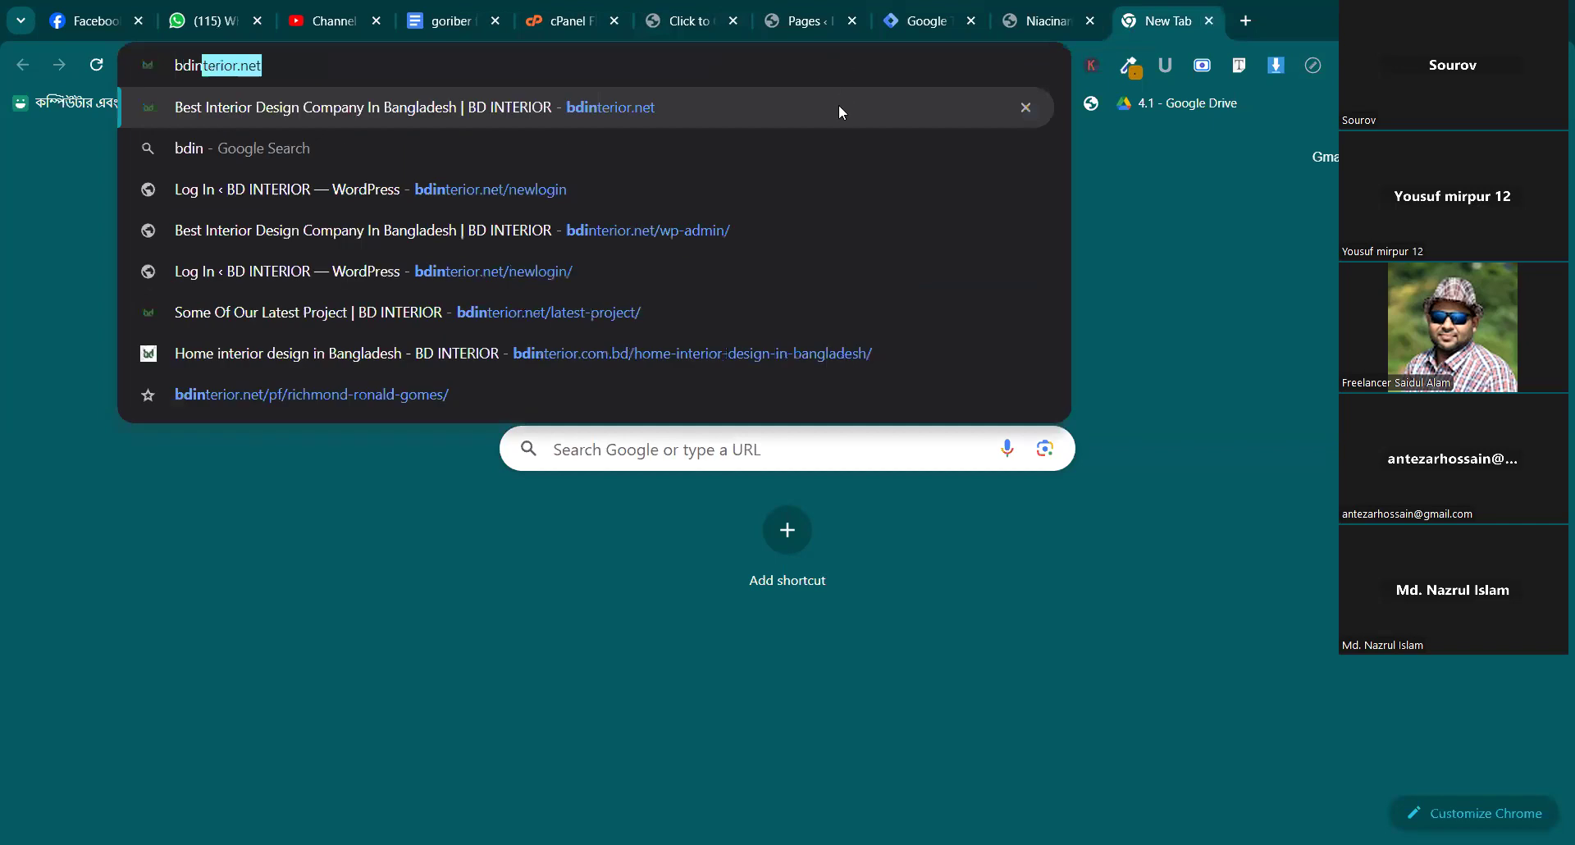
key(Return)
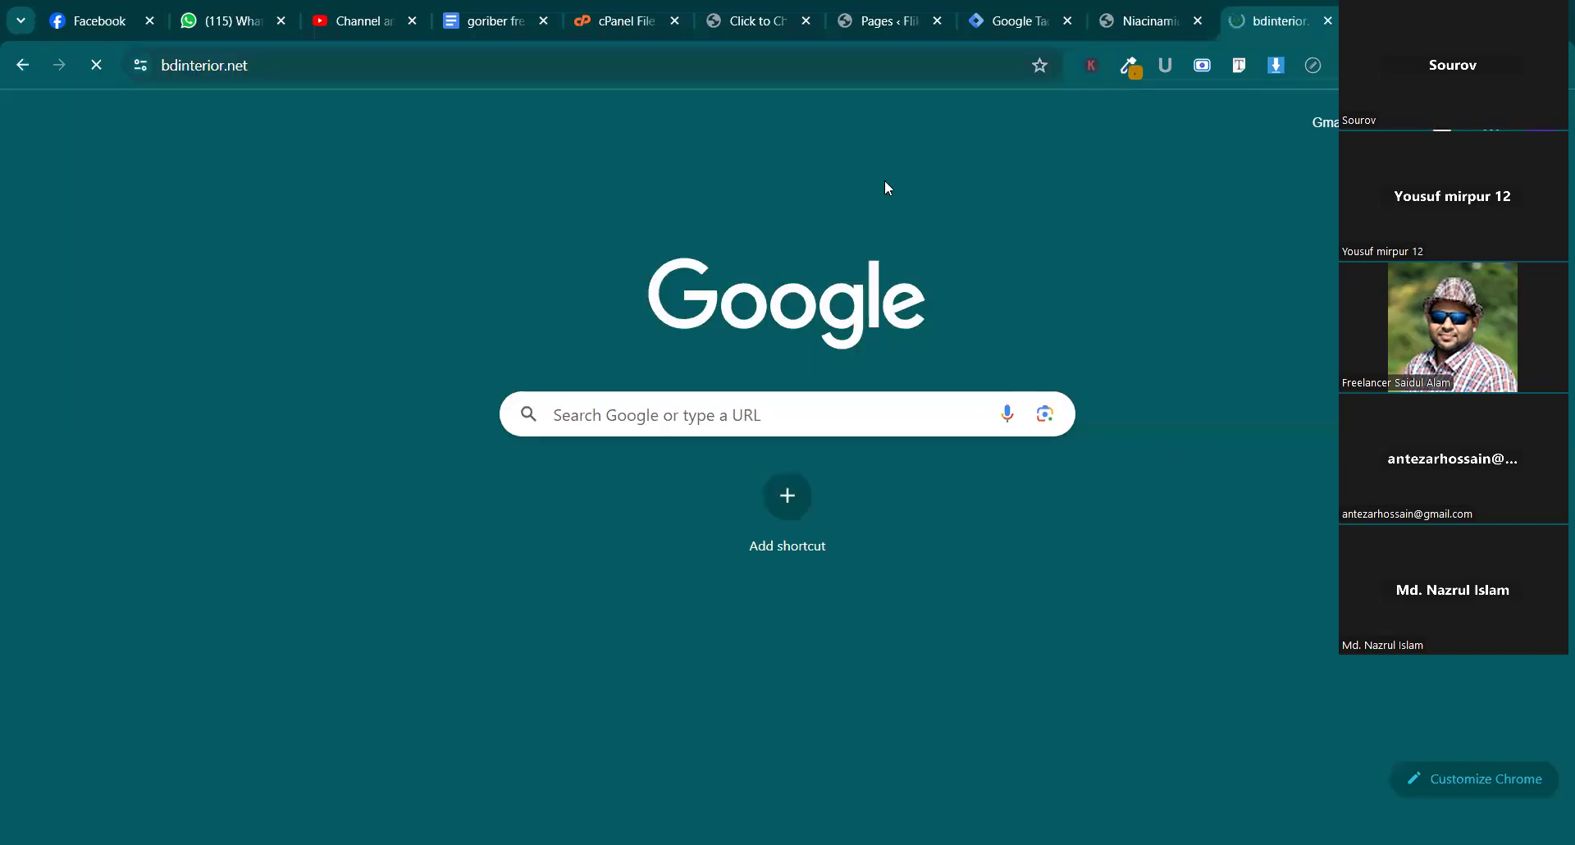
key(ctrl+shift+Tab)
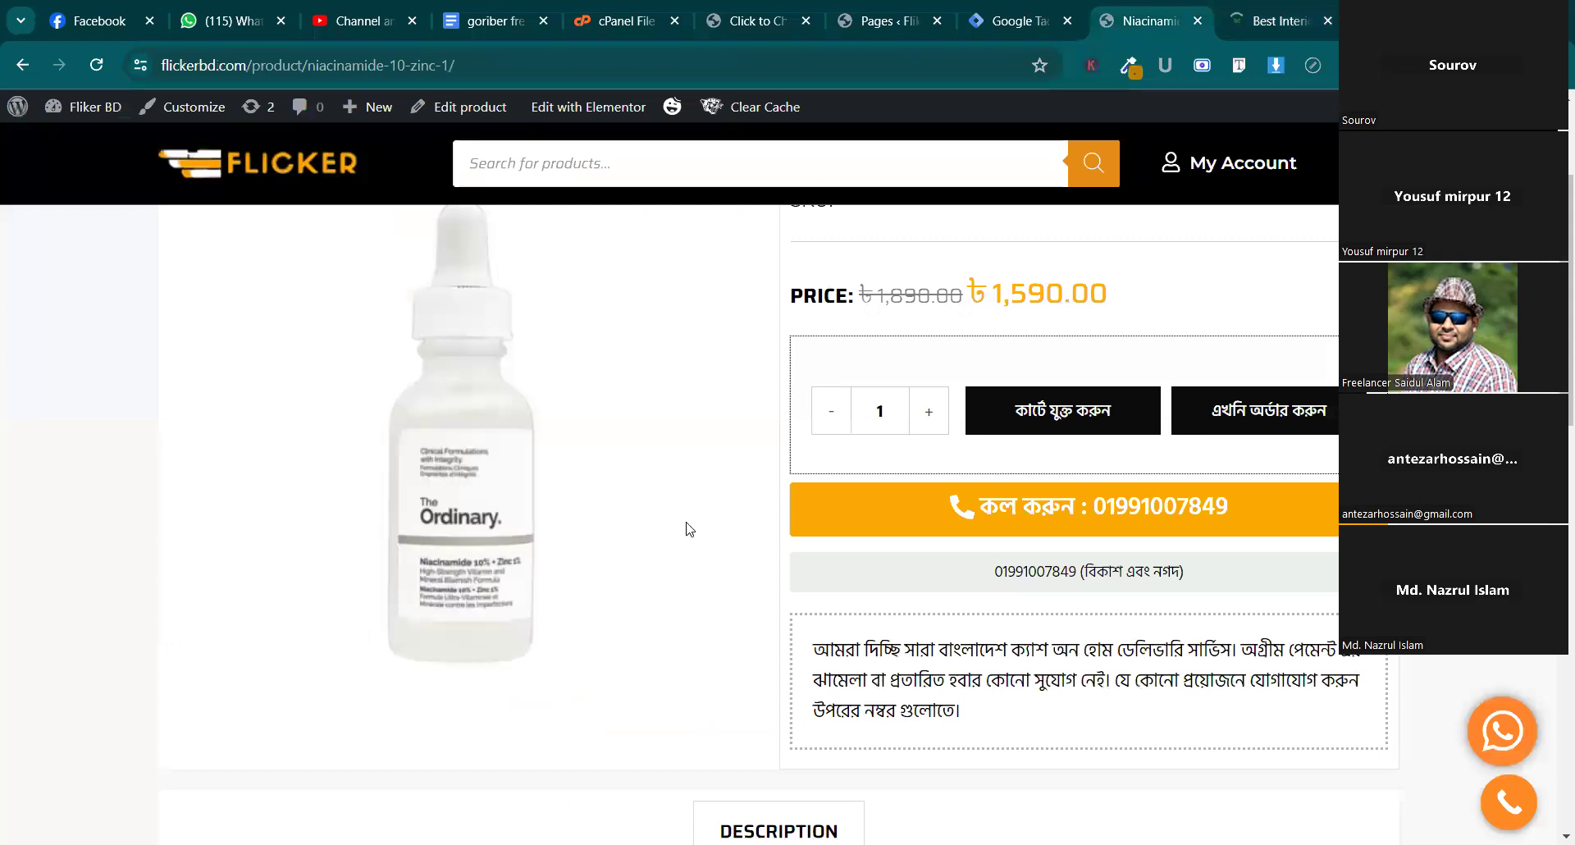
scroll(894, 407, down, 5)
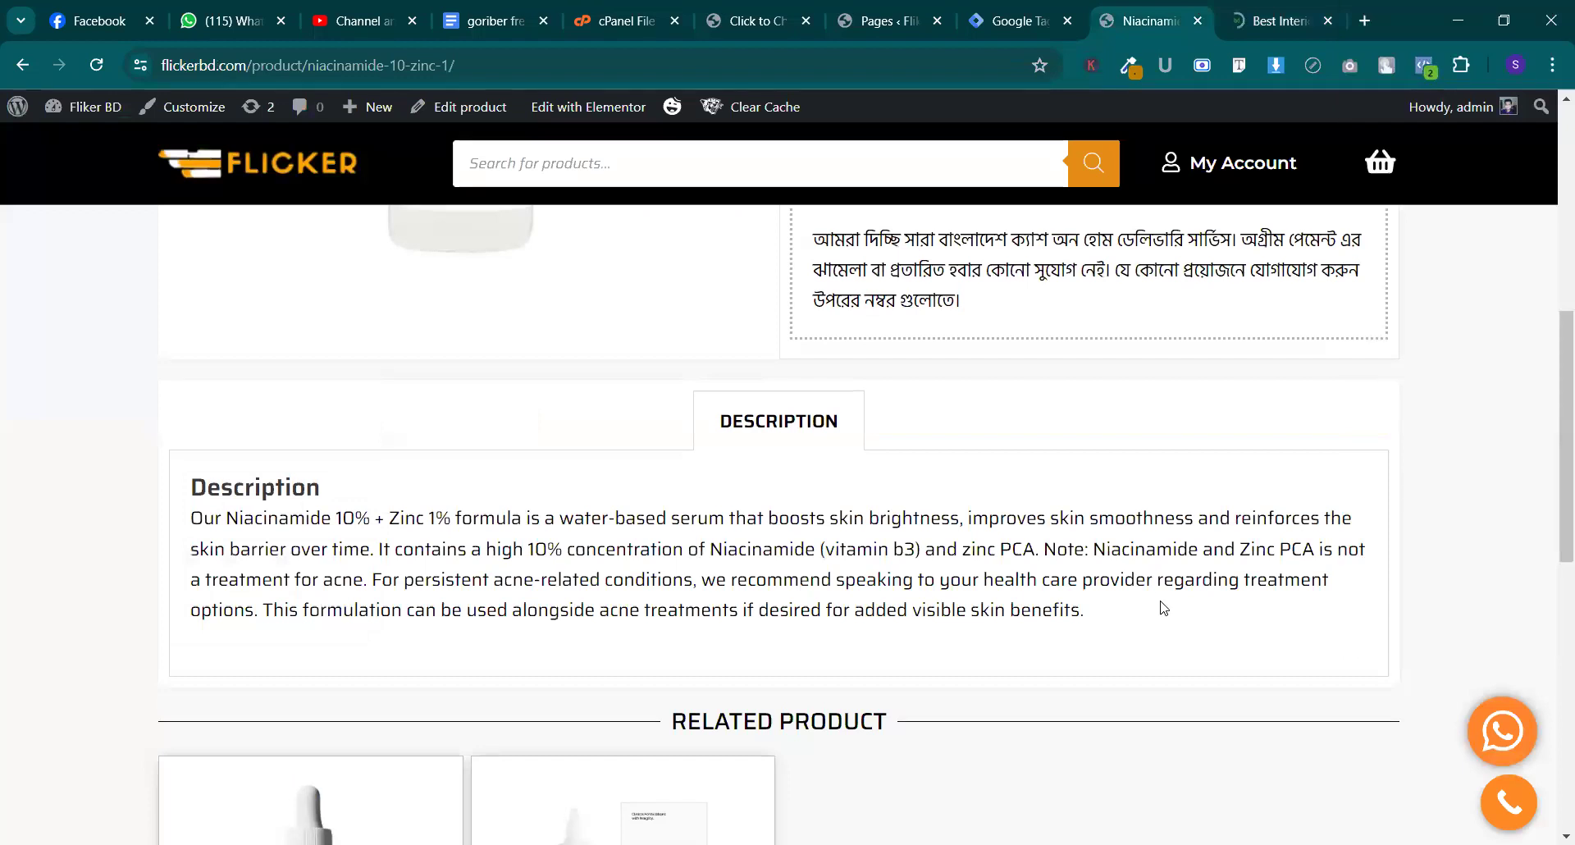
click(1303, 8)
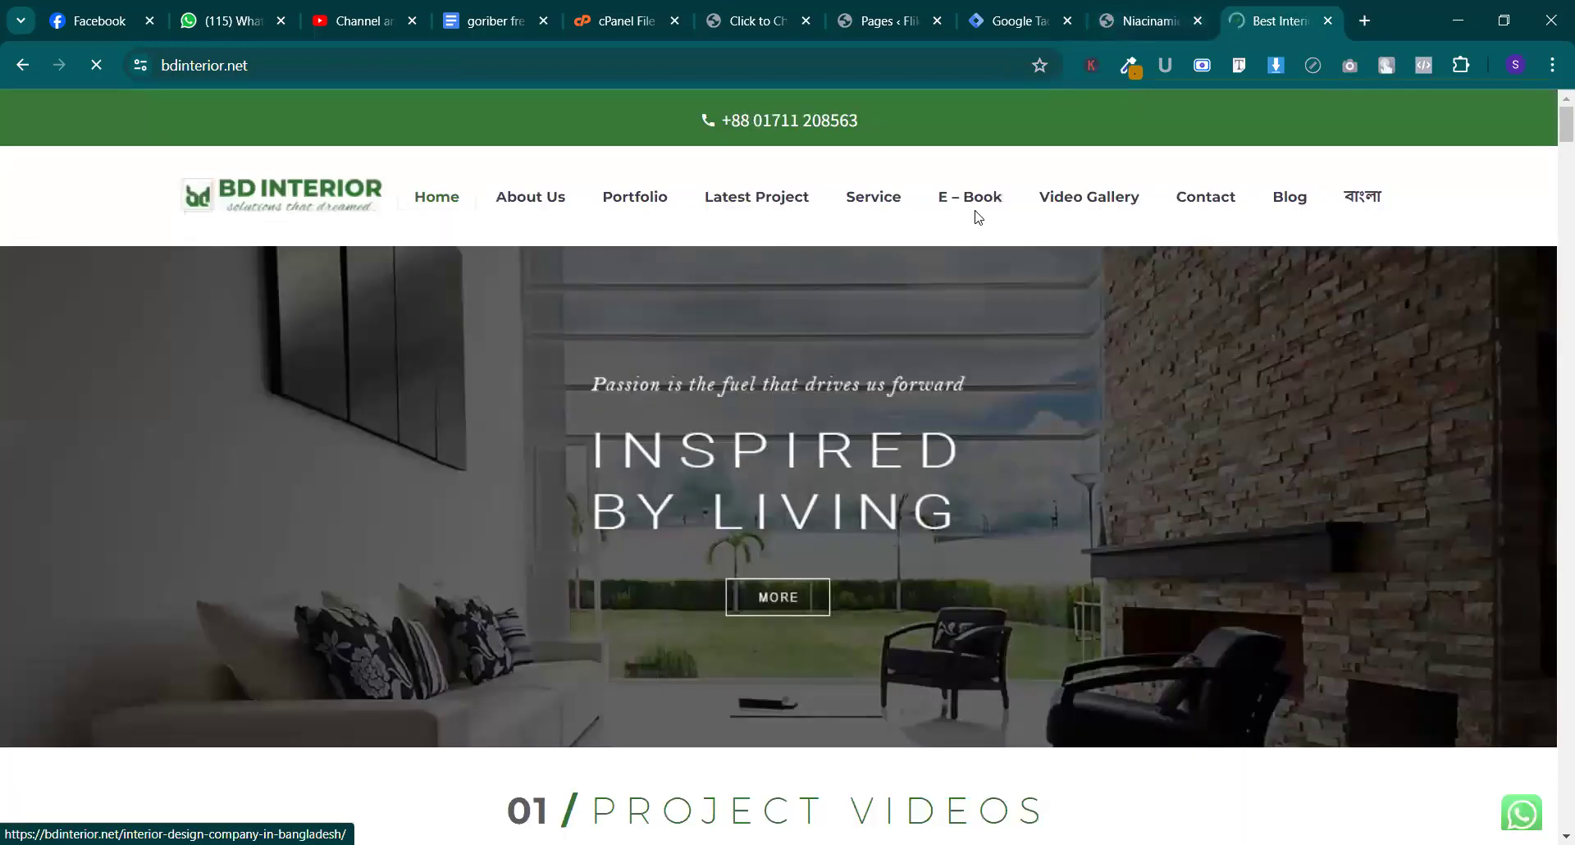
Compare the Niacinamide product page with the BD Interior home page, scrolling to its consultancy form.
click(1168, 27)
scroll(1062, 425, down, 3)
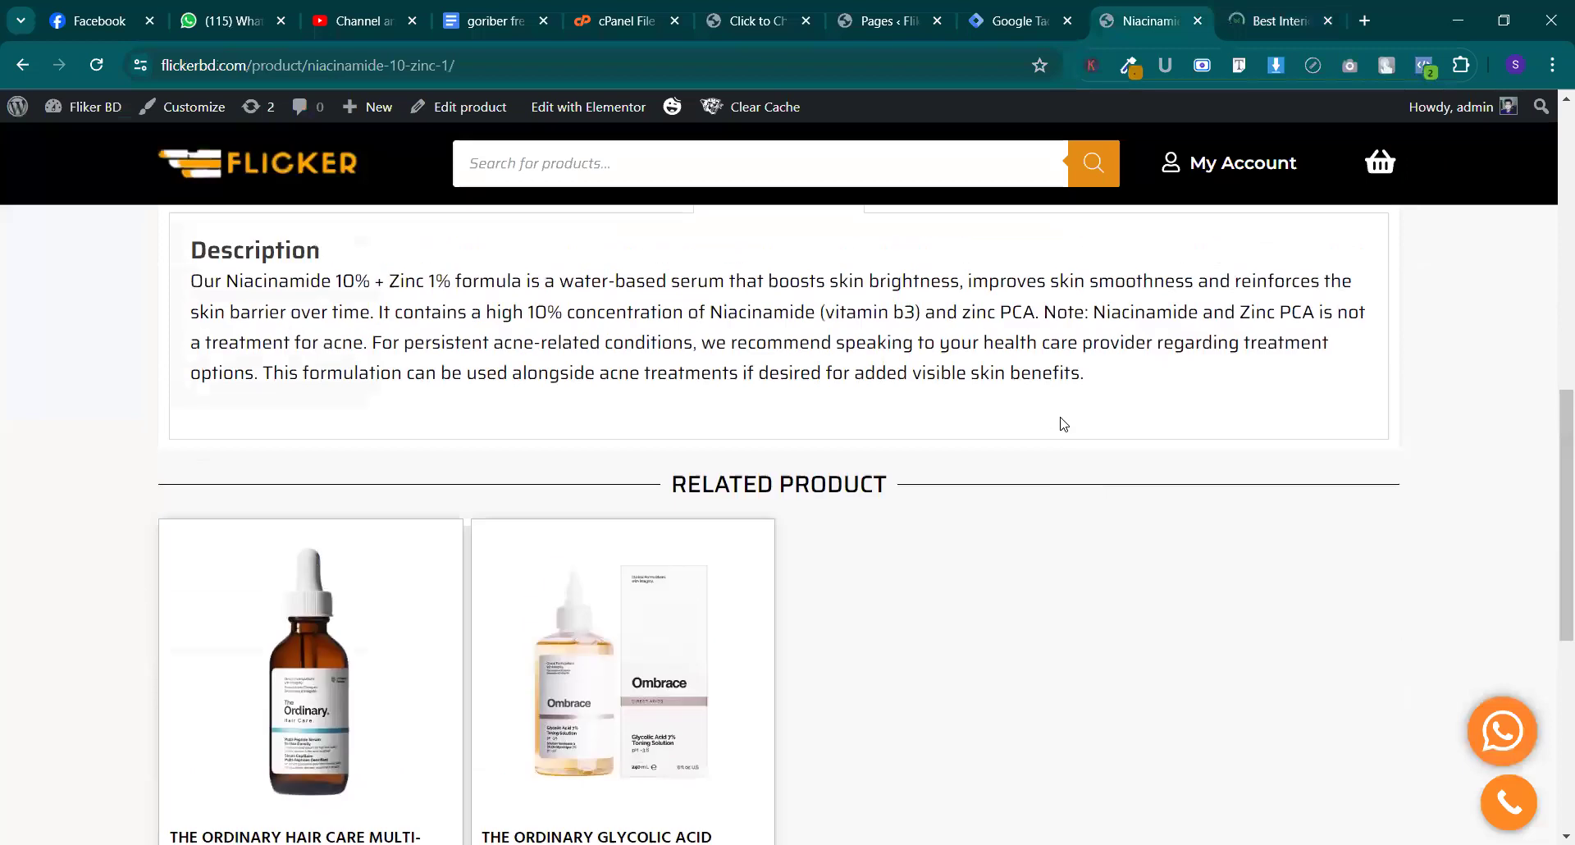
scroll(1063, 425, up, 6)
scroll(1062, 425, up, 2)
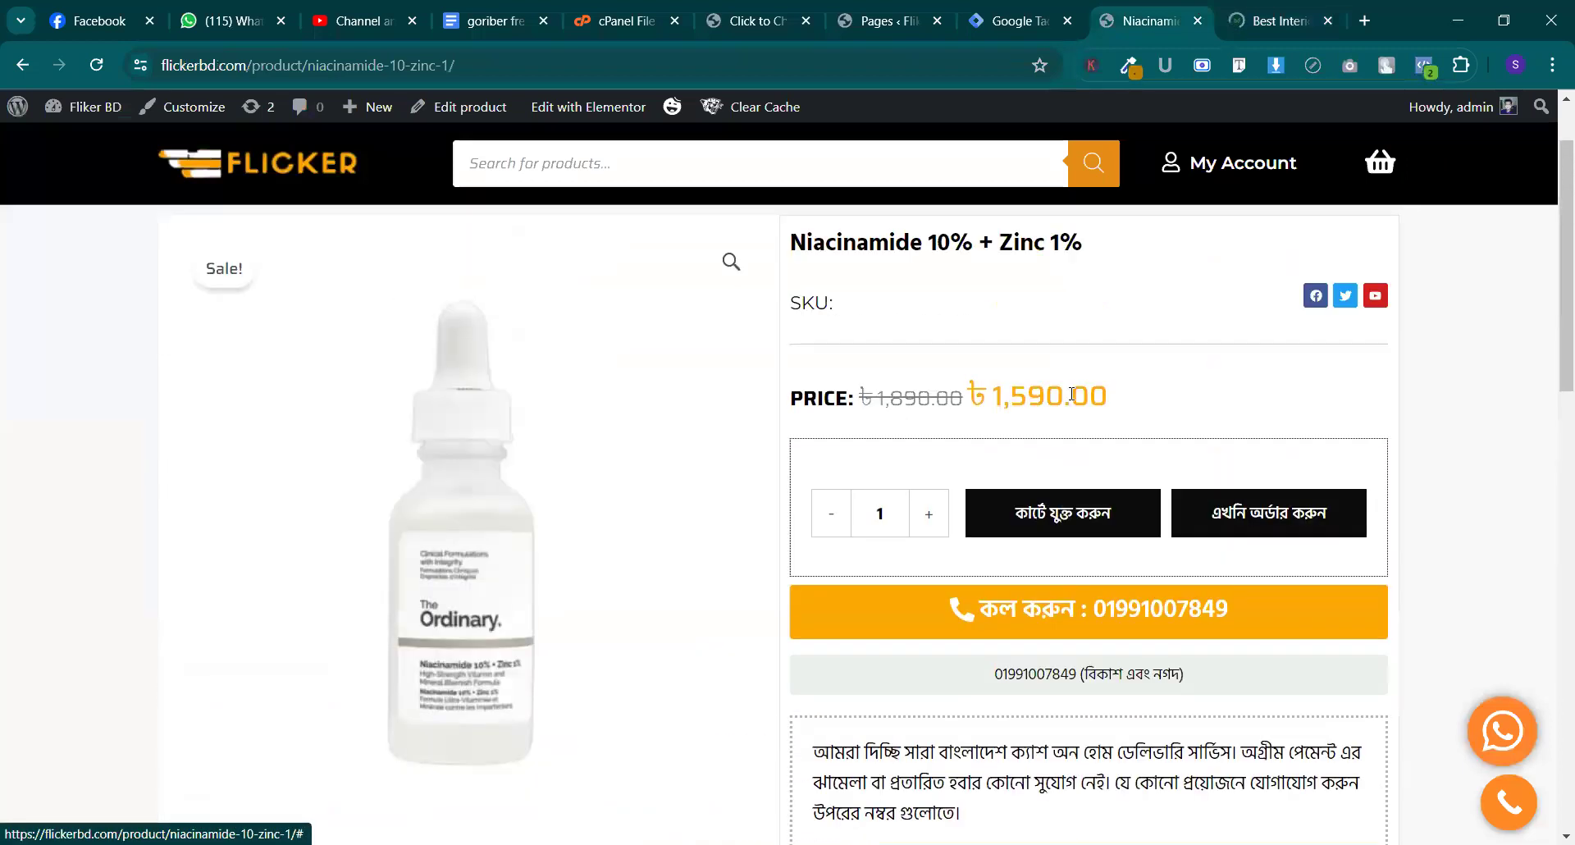
key(ctrl+Tab)
scroll(853, 460, down, 2)
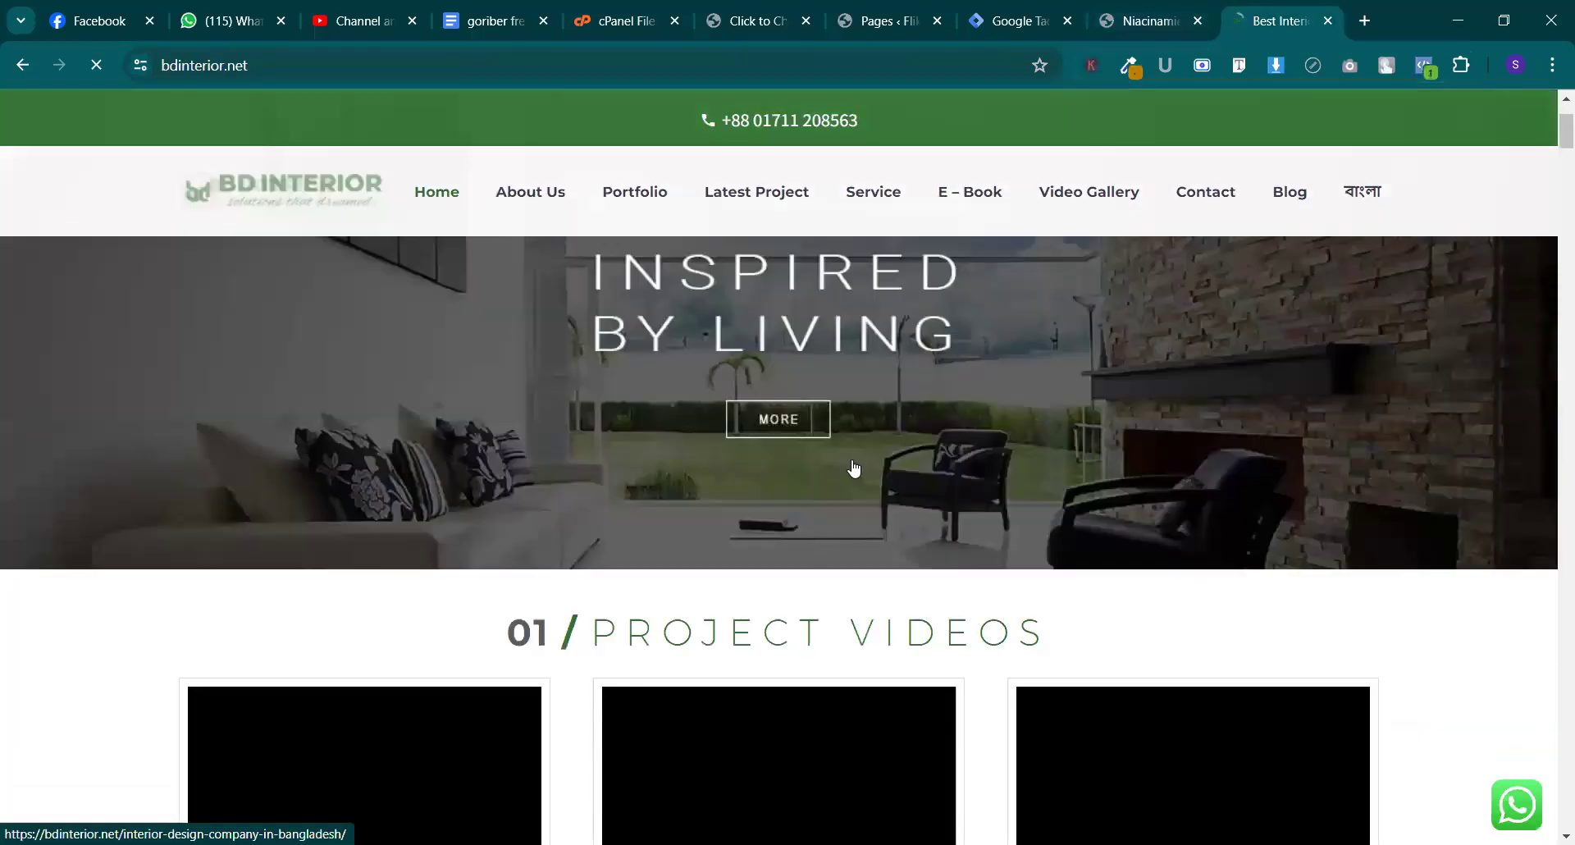
scroll(853, 464, down, 4)
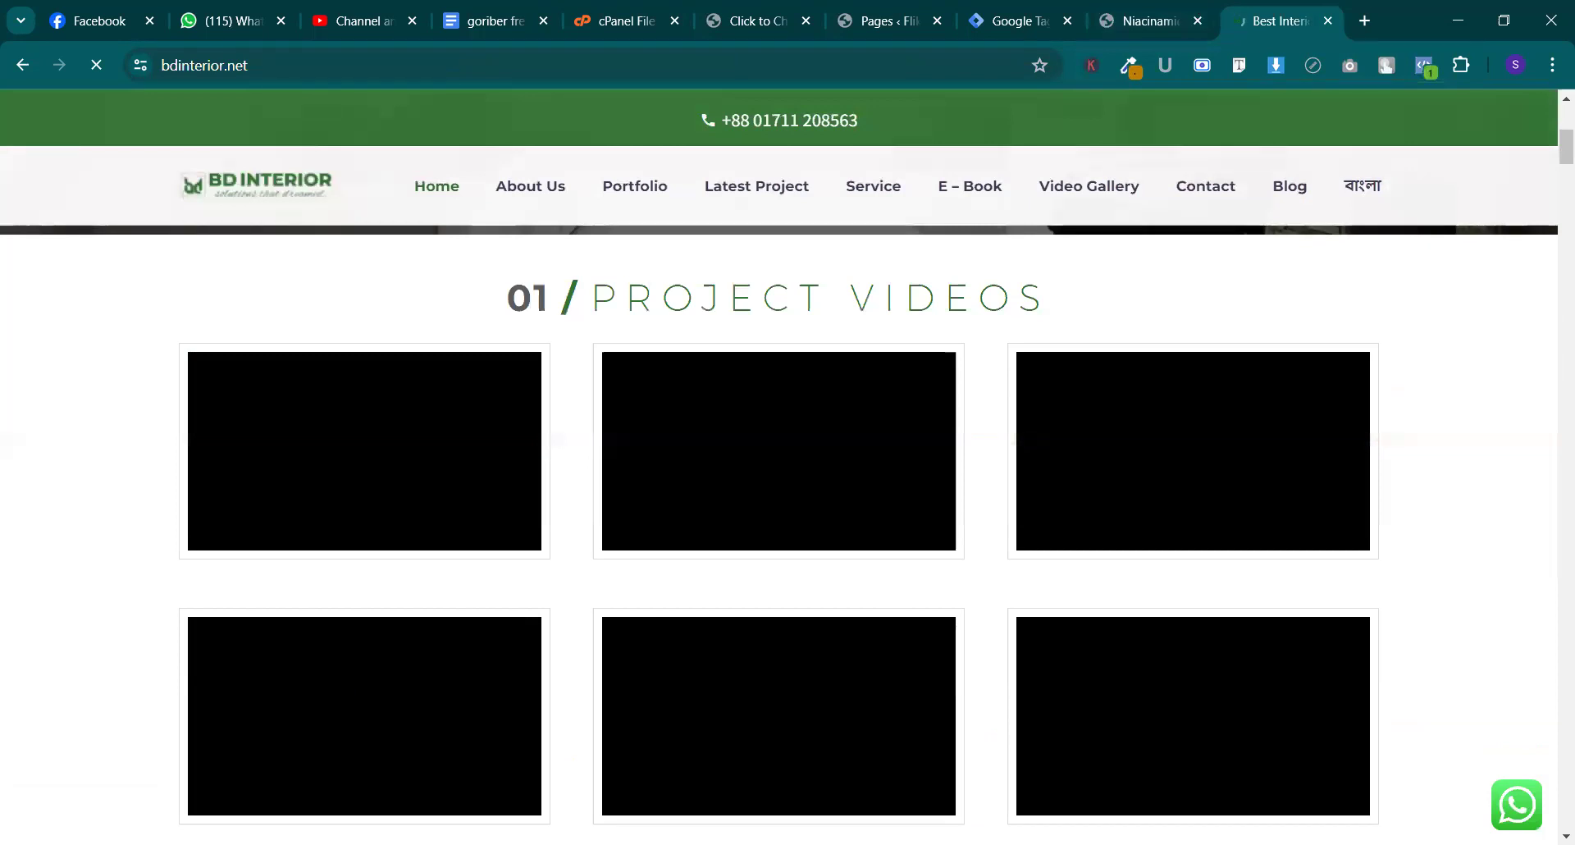
click(1175, 10)
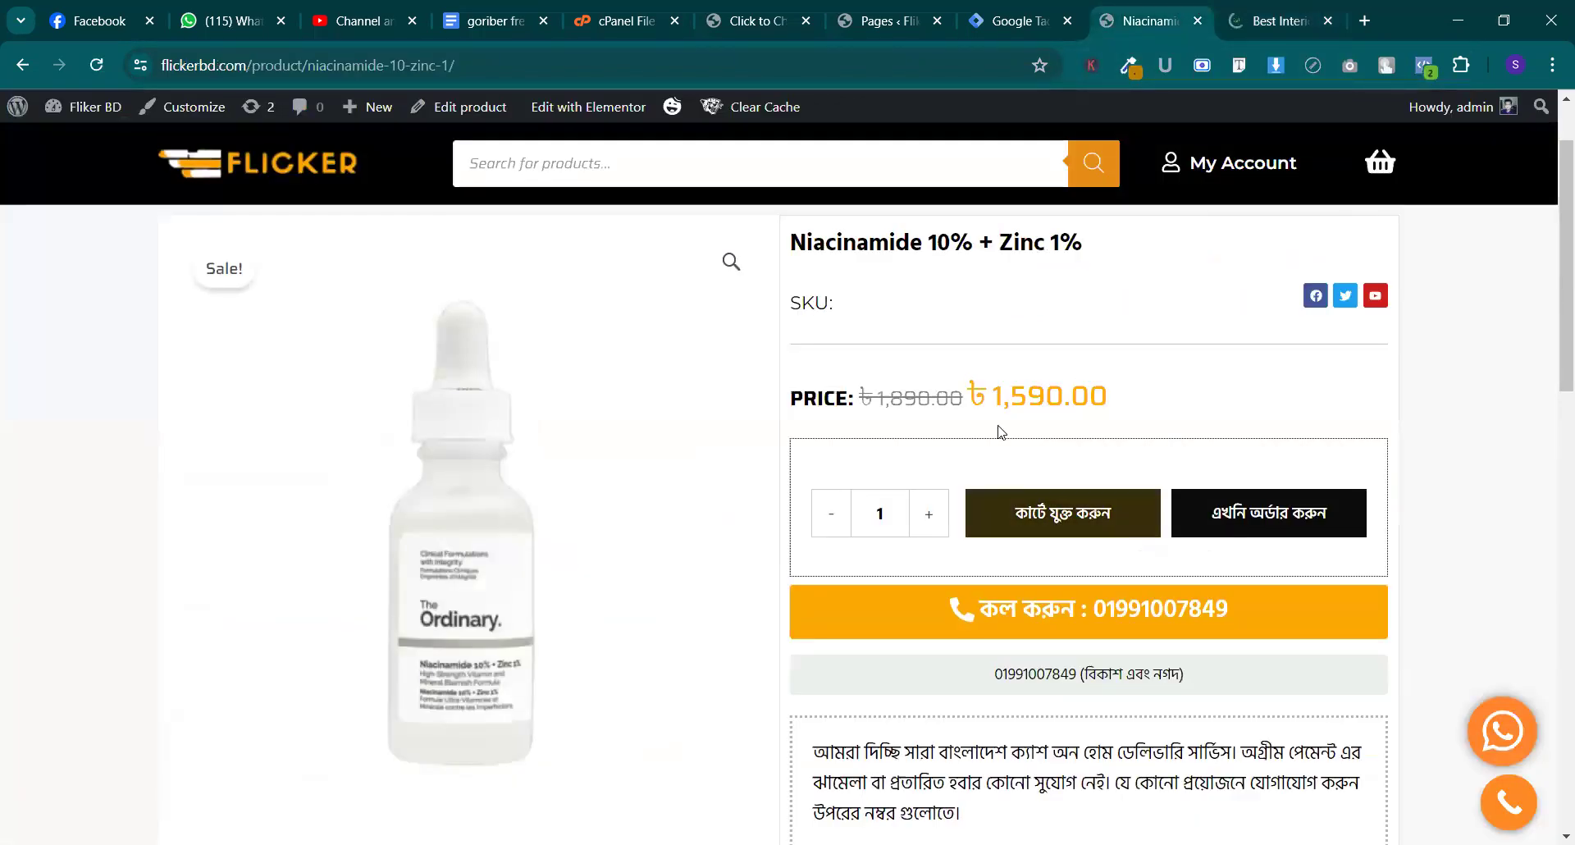
click(1284, 22)
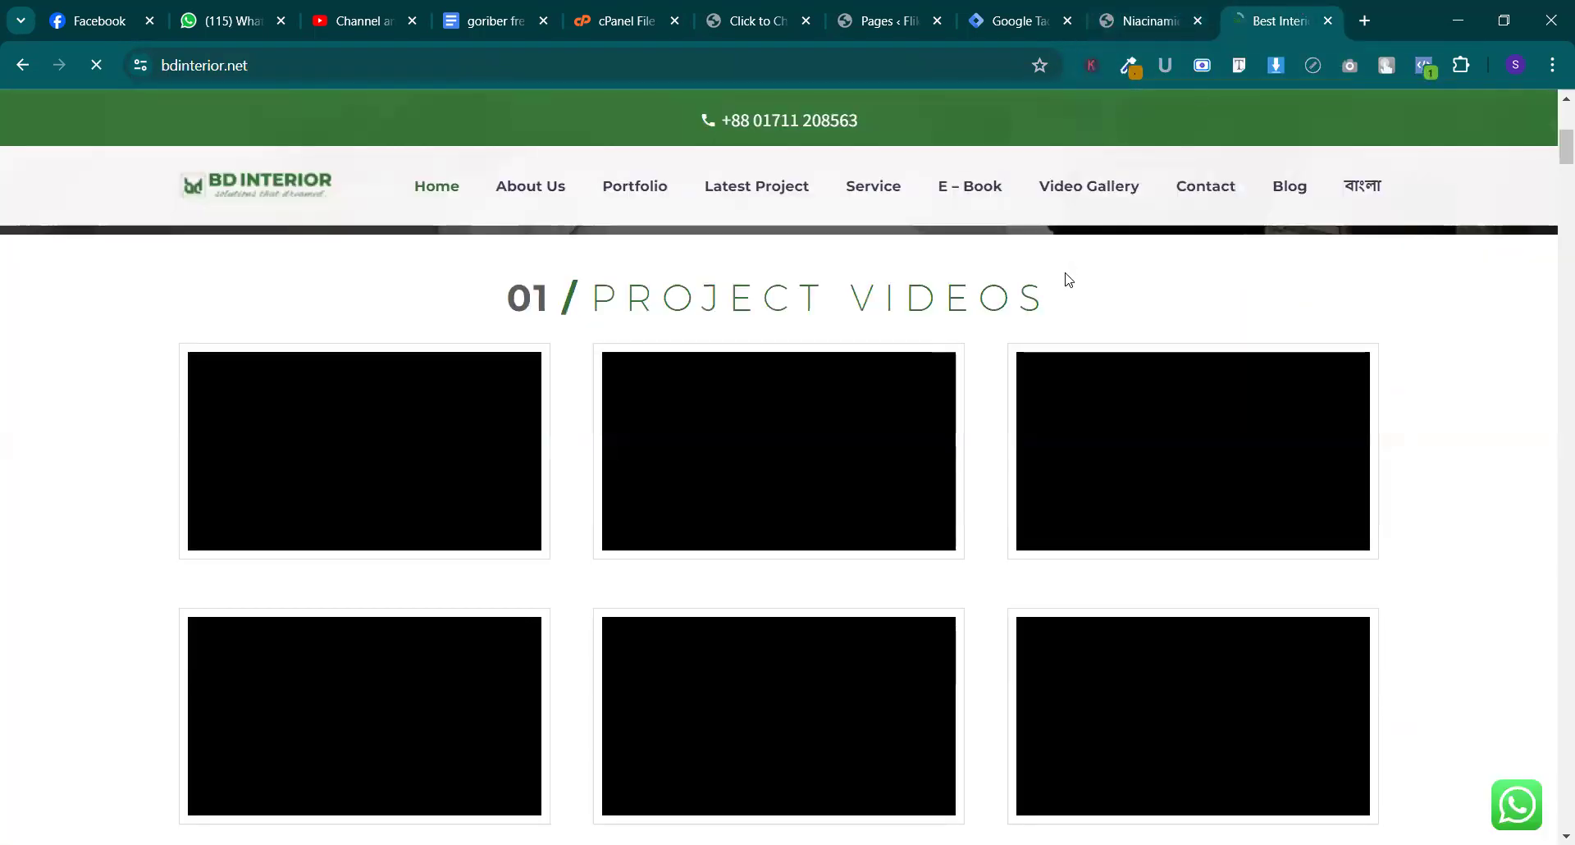
click(1161, 11)
click(1238, 19)
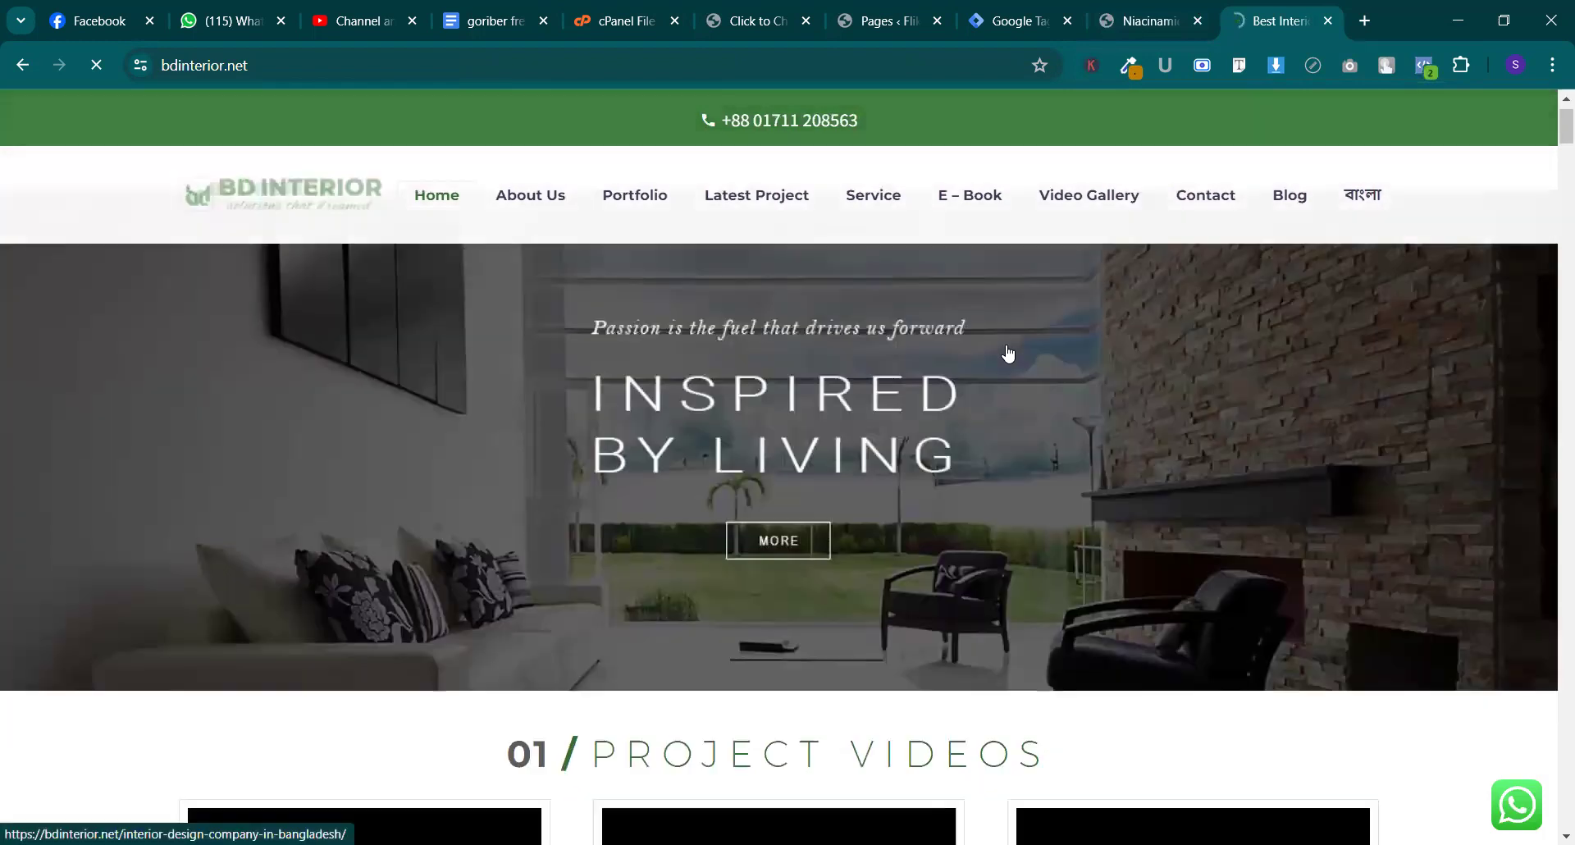
scroll(1008, 351, down, 5)
scroll(1008, 351, down, 15)
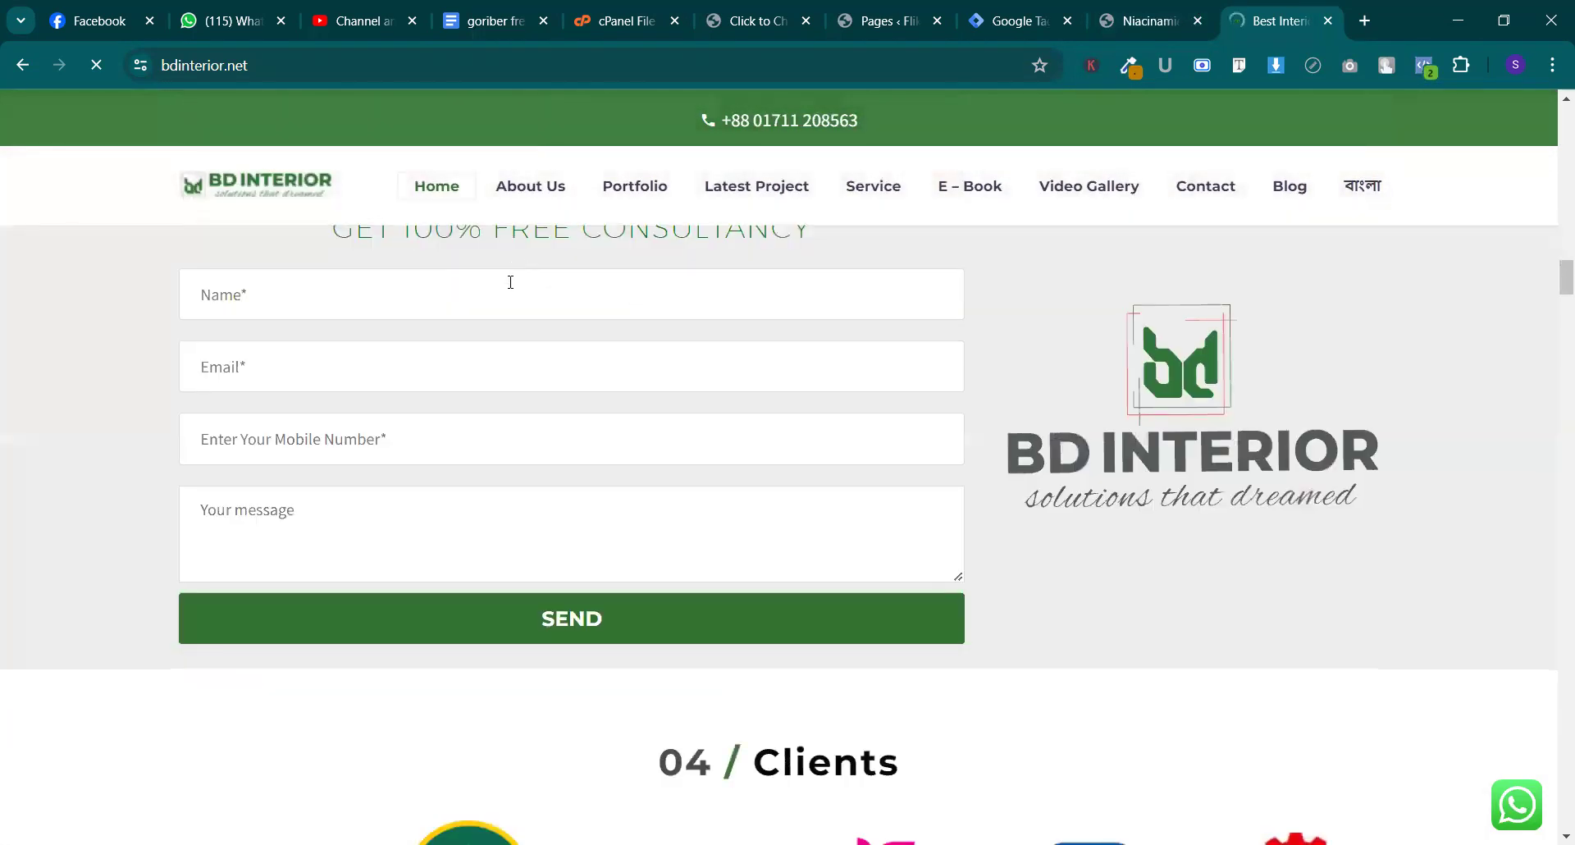
Click through the consultancy form's Email, Mobile Number and message fields.
click(456, 367)
click(463, 440)
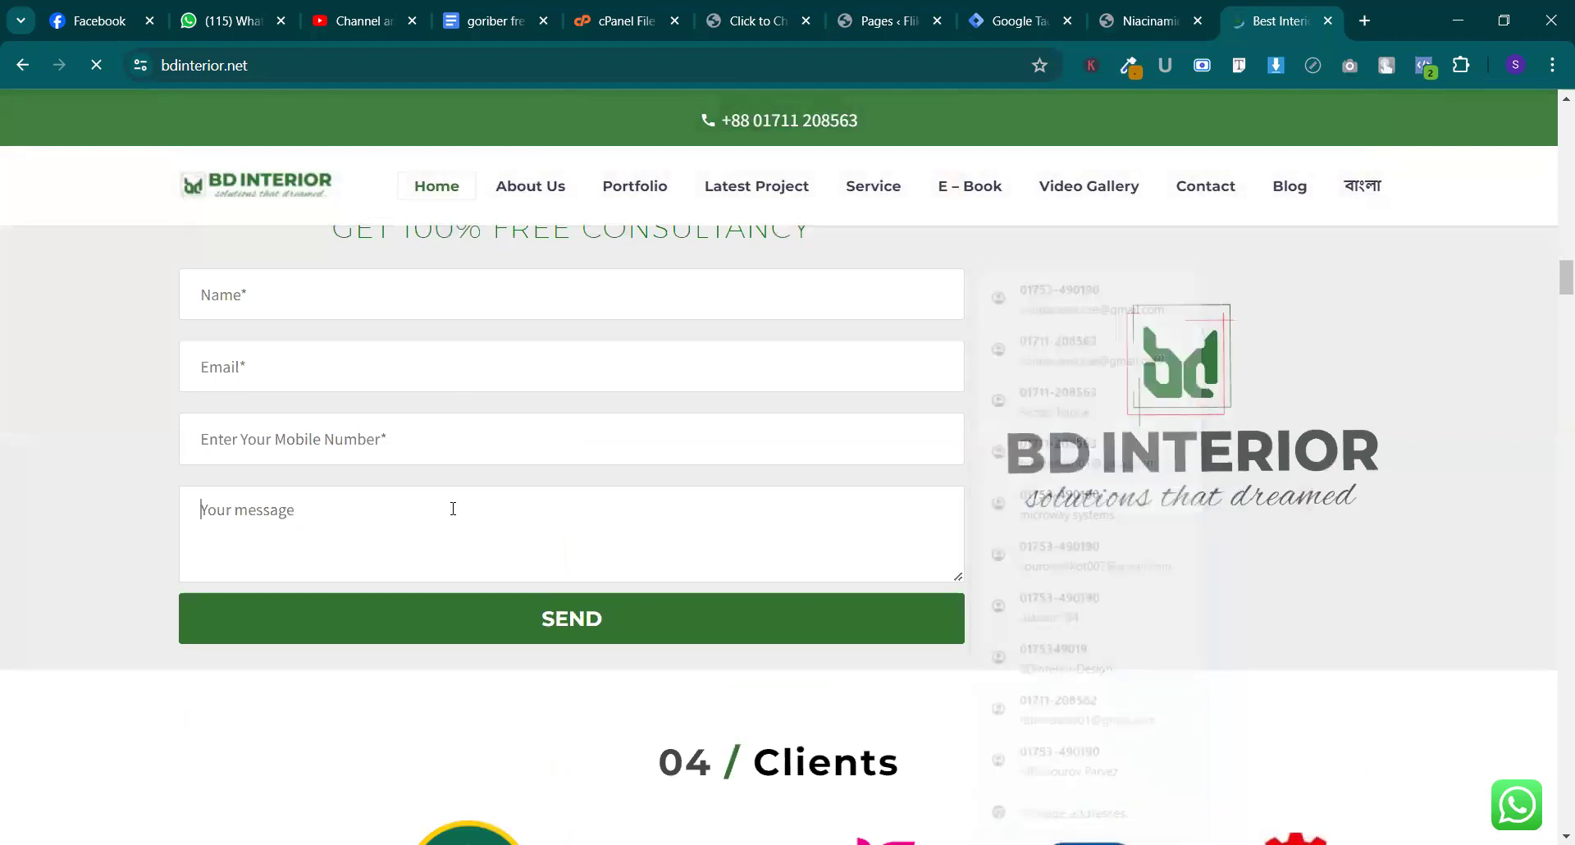
key(Tab)
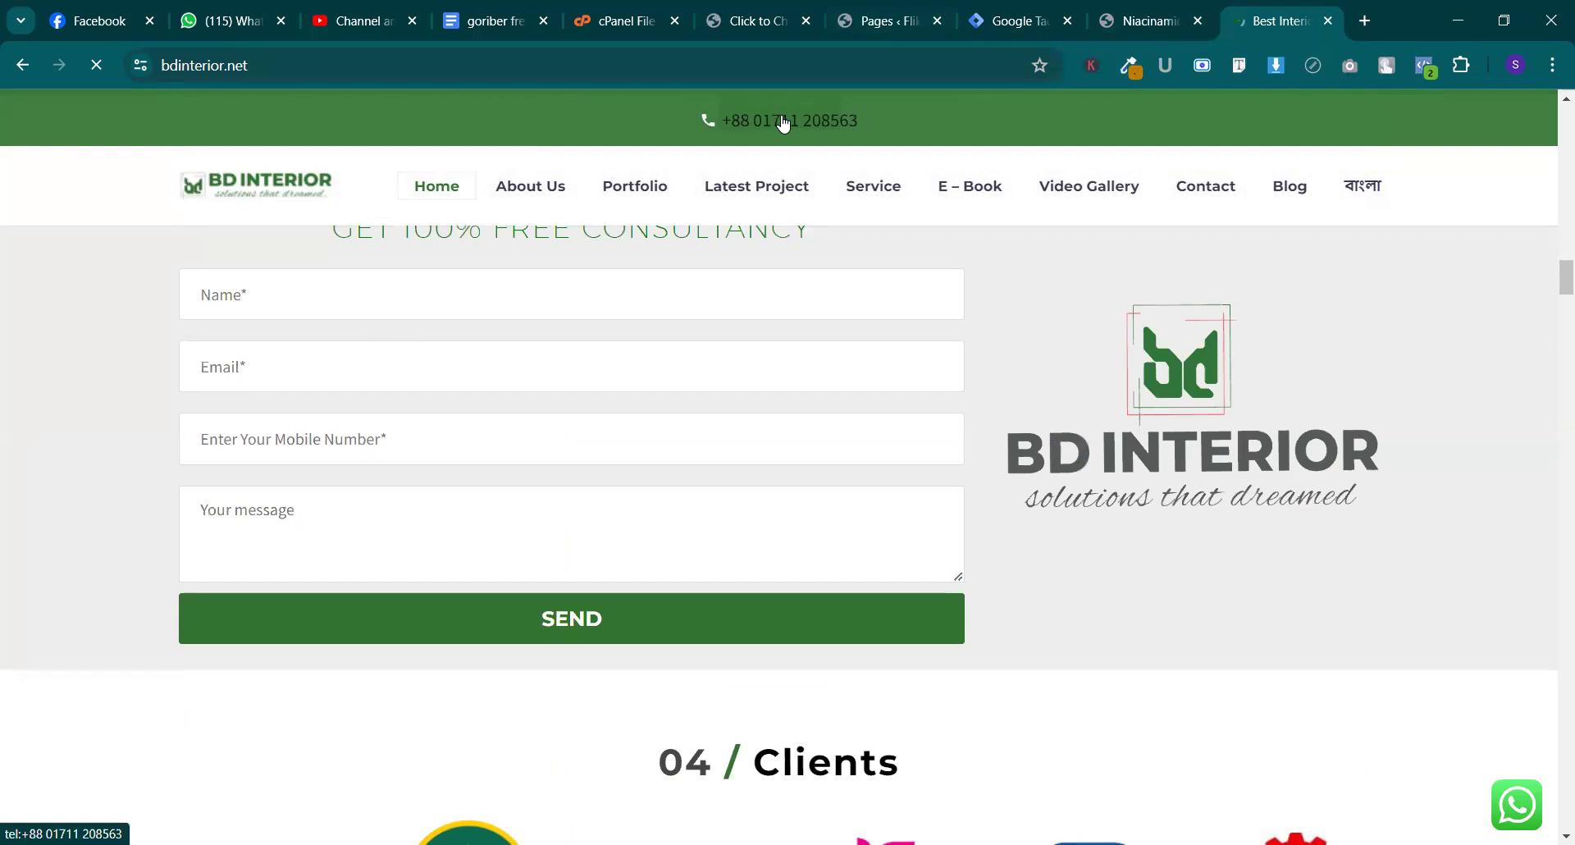
scroll(780, 143, up, 4)
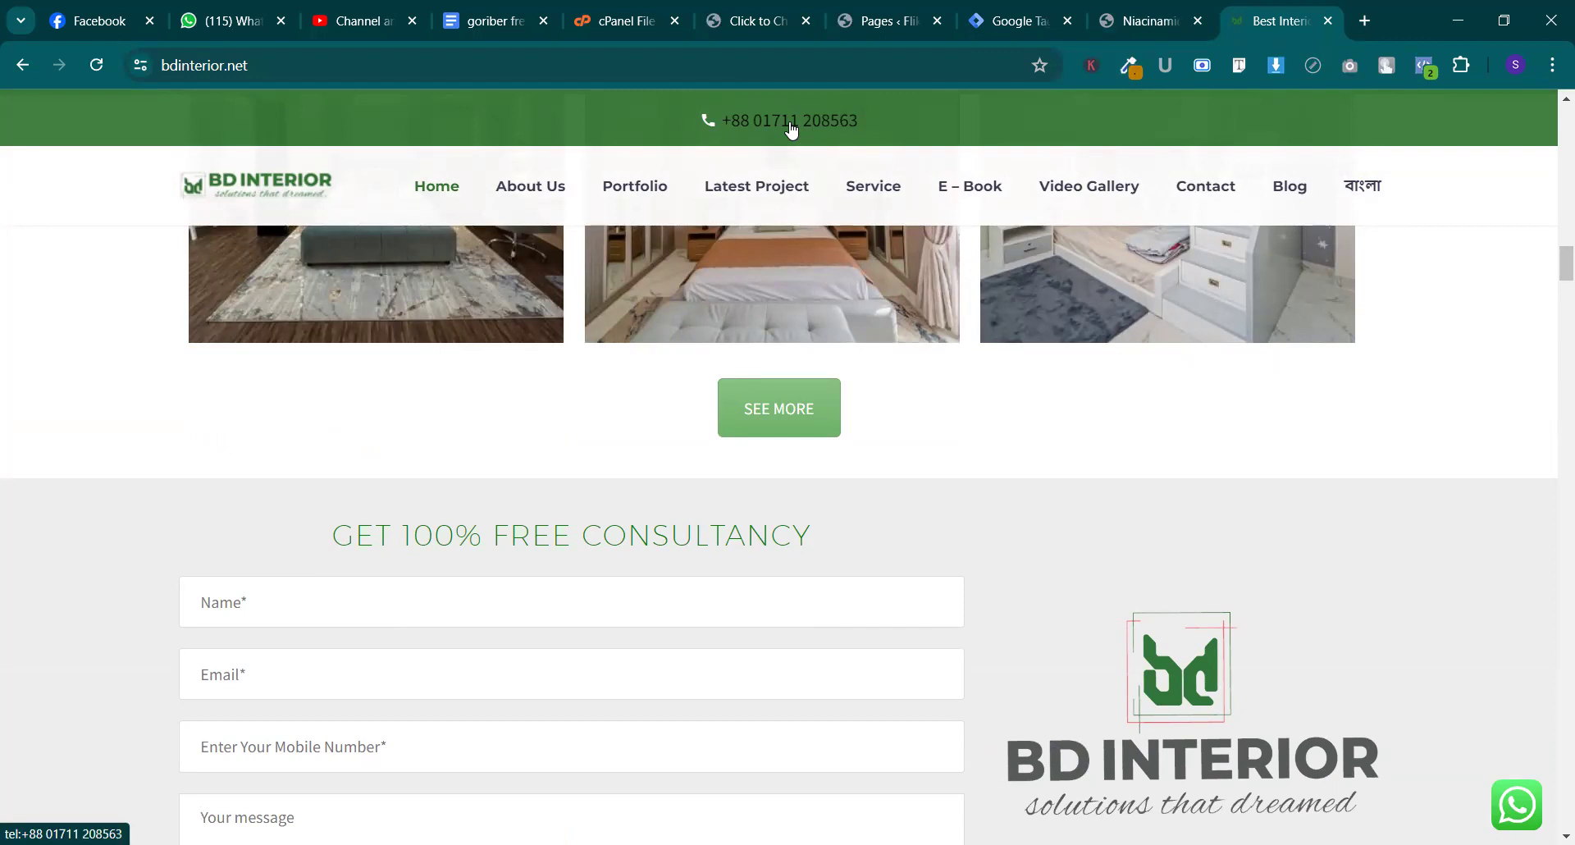
scroll(890, 253, down, 8)
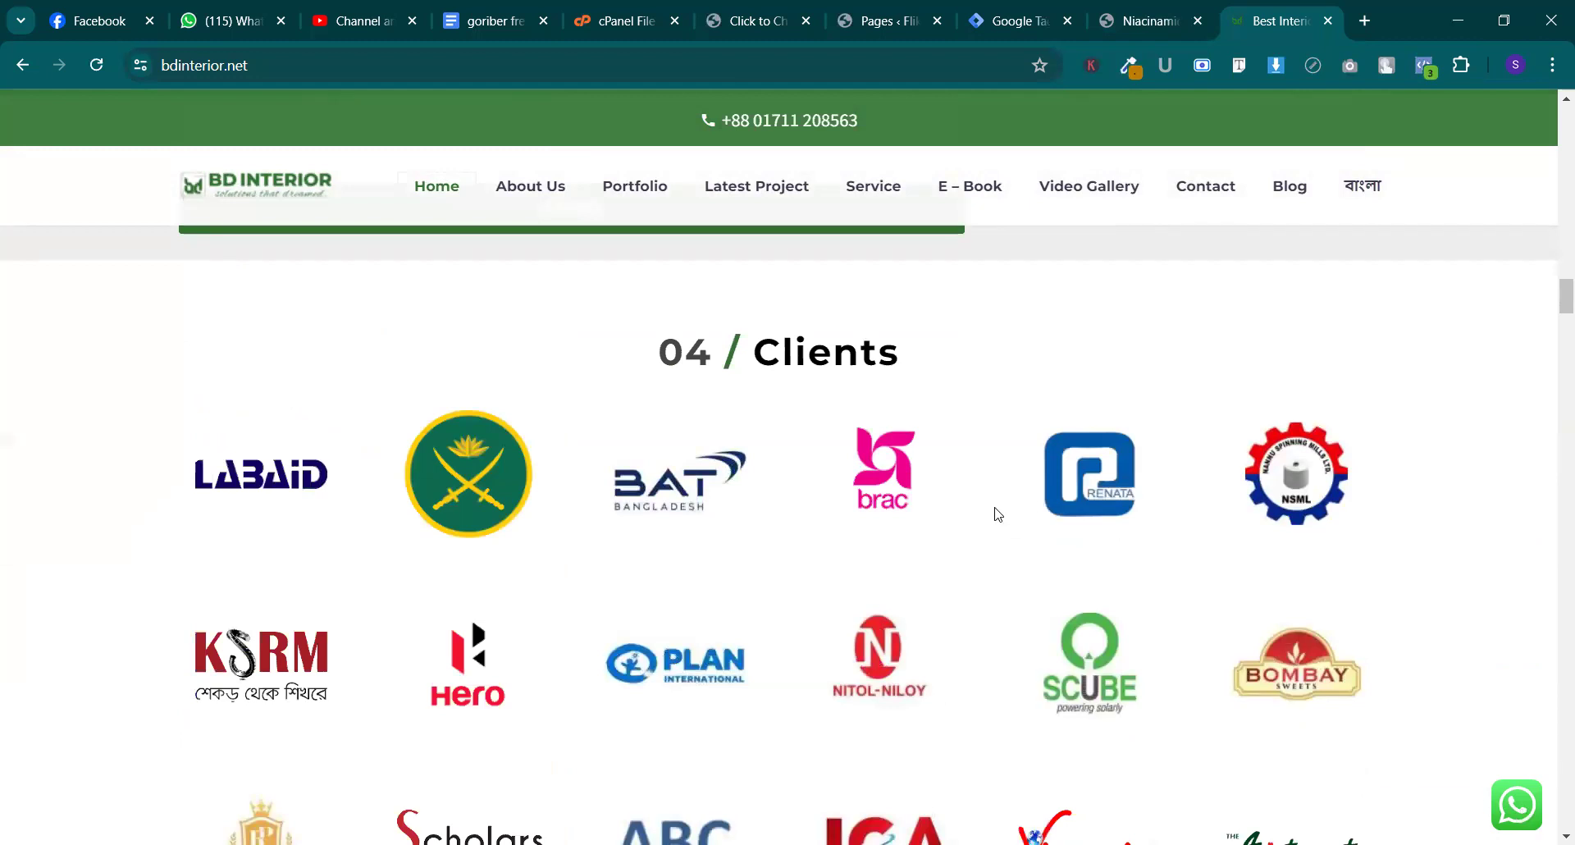
Scroll through the BD Interior services, then bring the Google Tag Manager tab forward.
click(1128, 10)
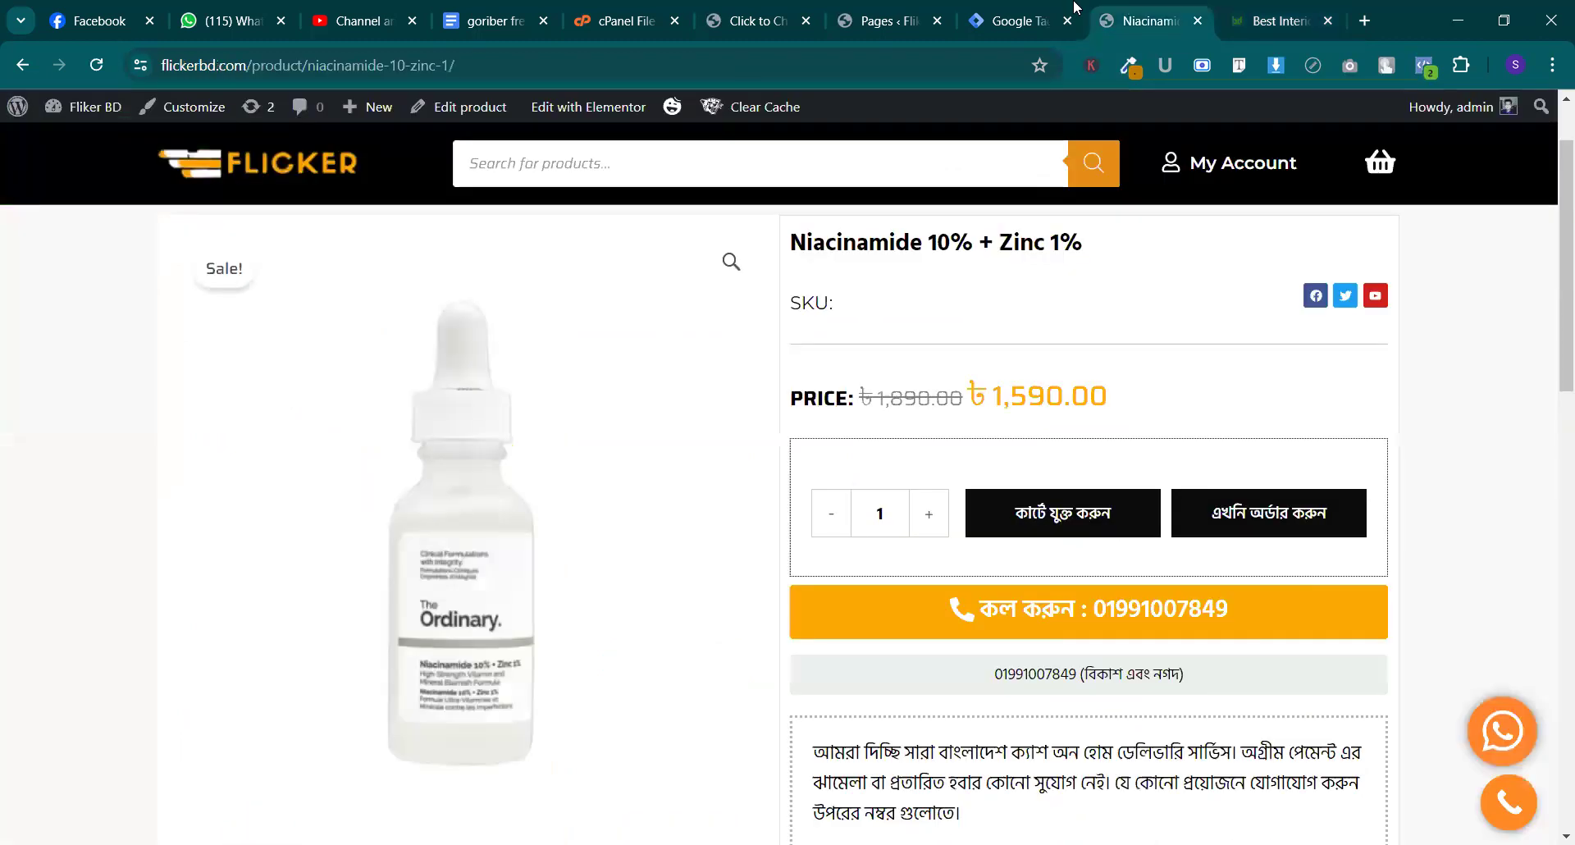
click(1044, 8)
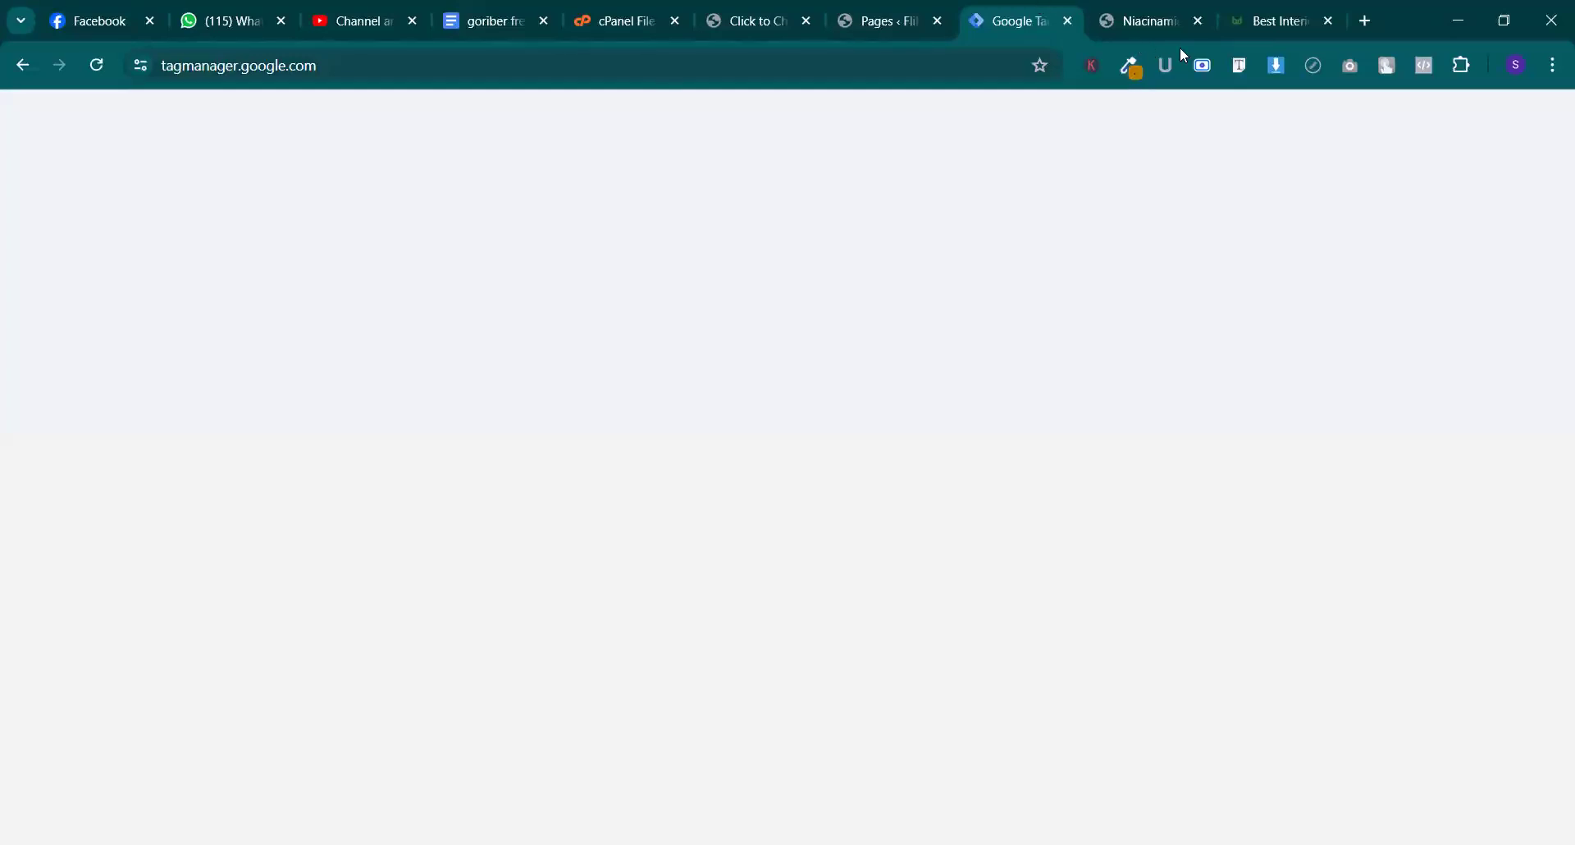
click(1153, 12)
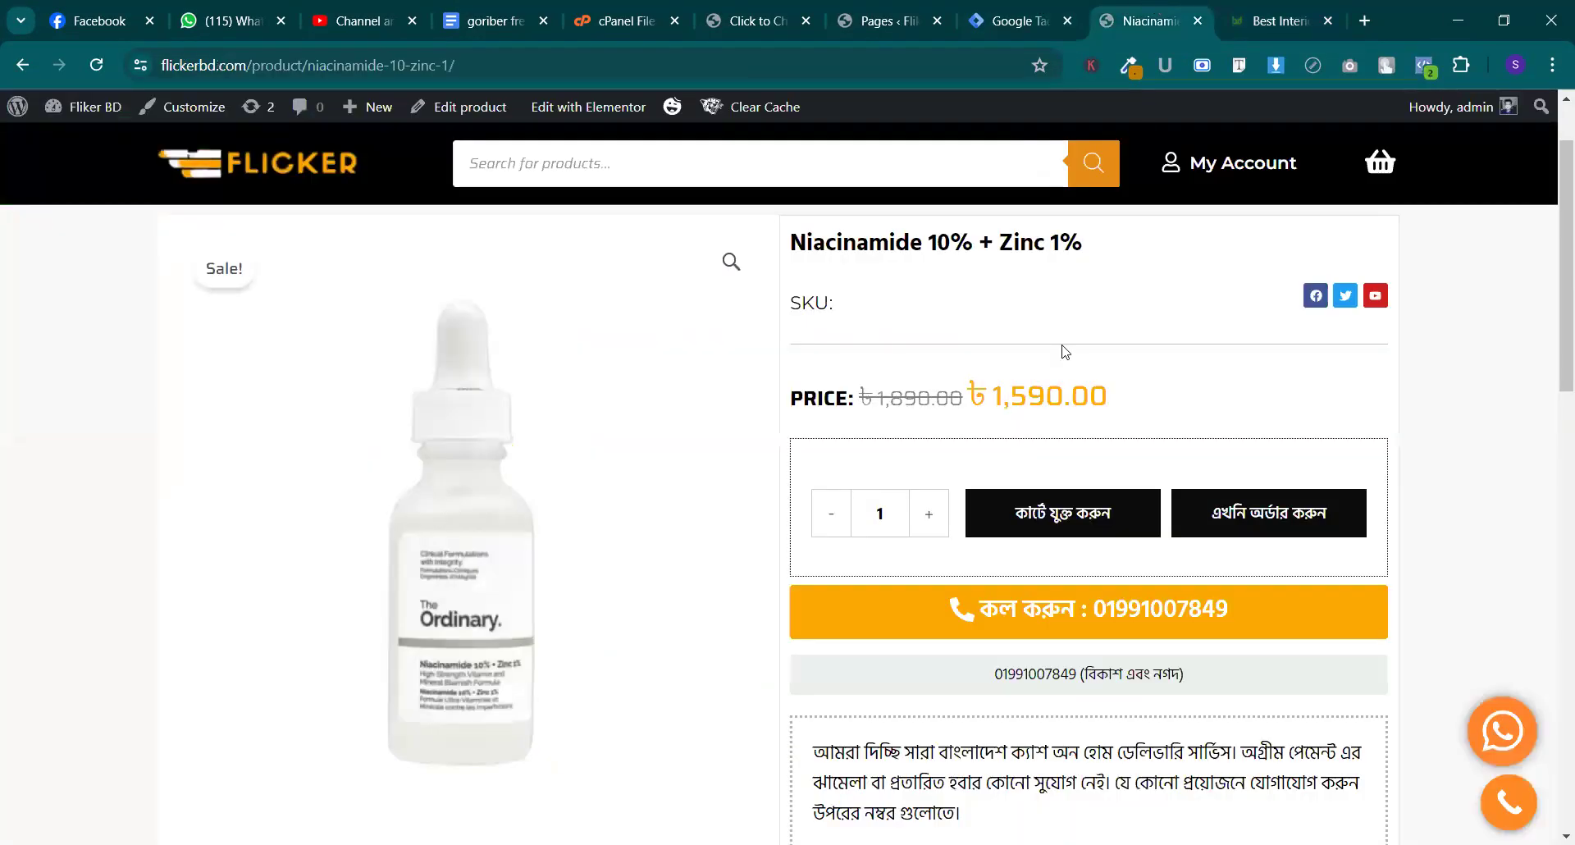
key(ctrl+Tab)
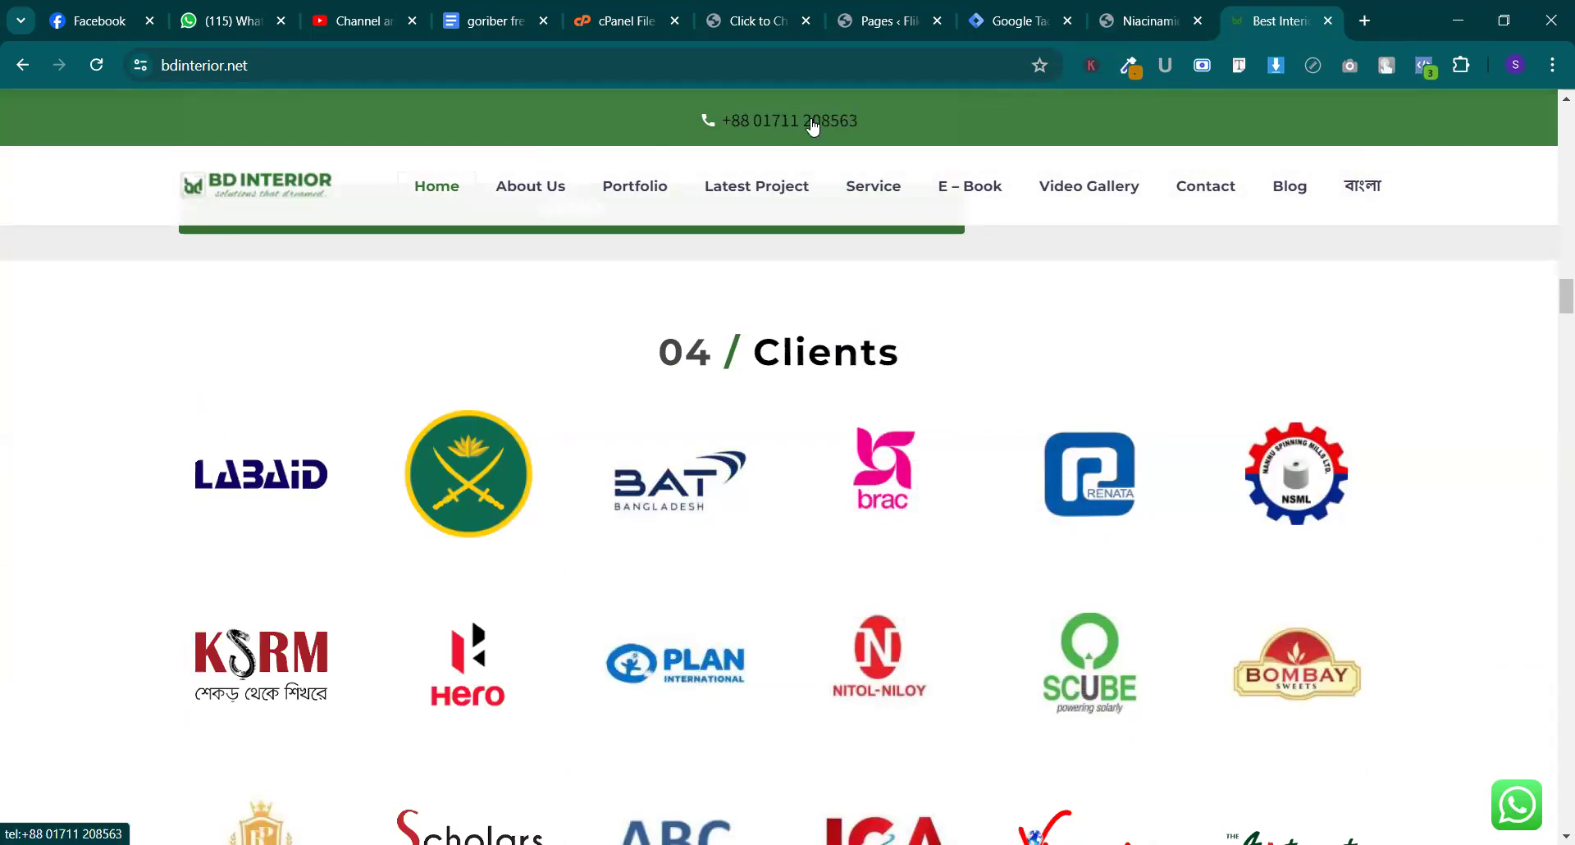
scroll(788, 359, down, 15)
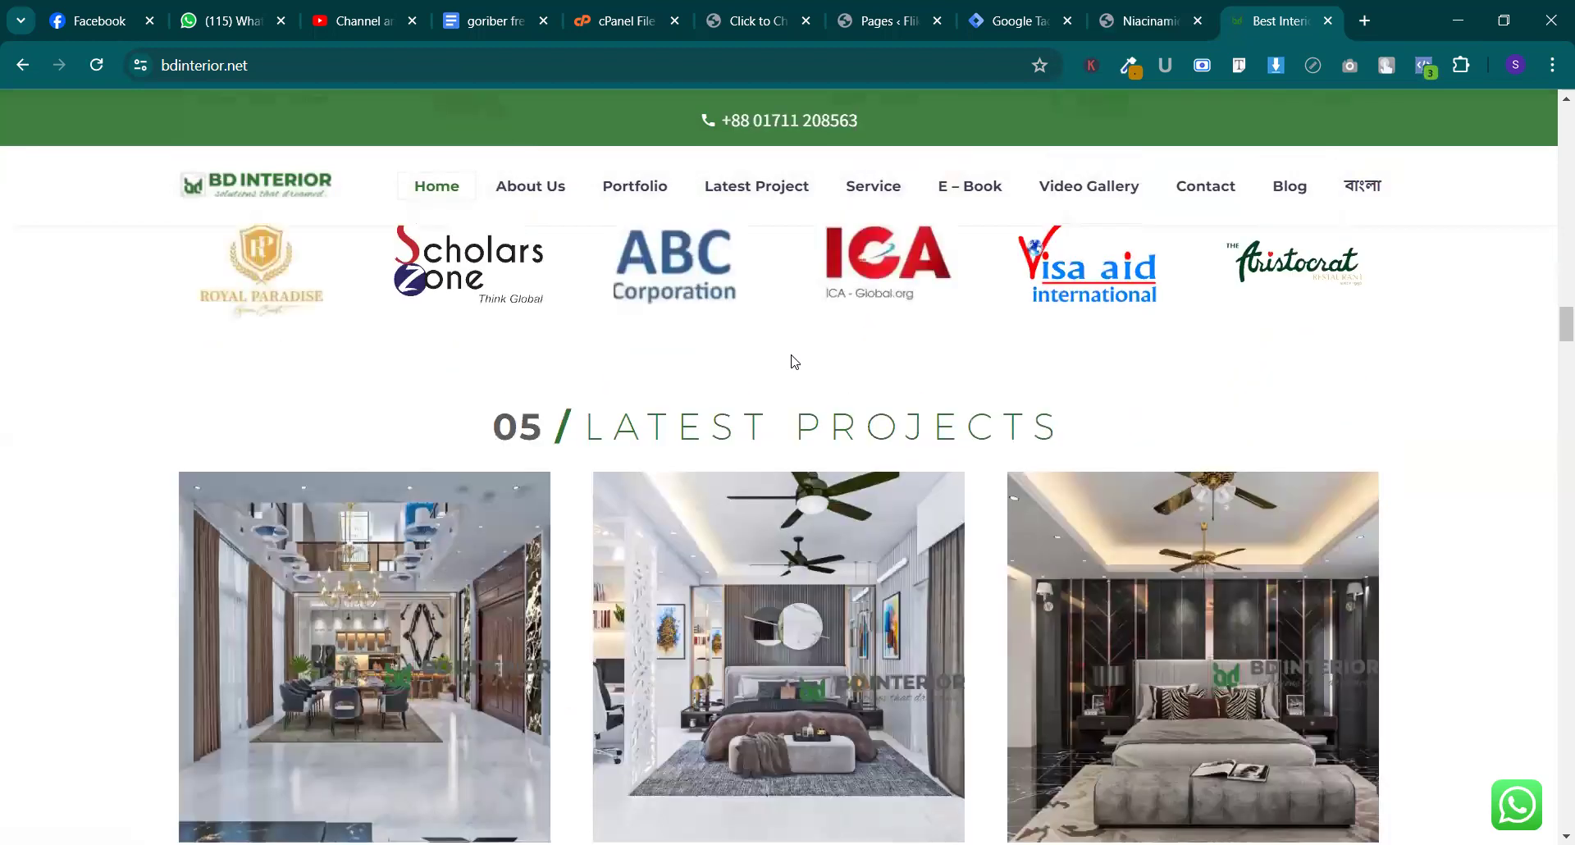
scroll(796, 358, down, 10)
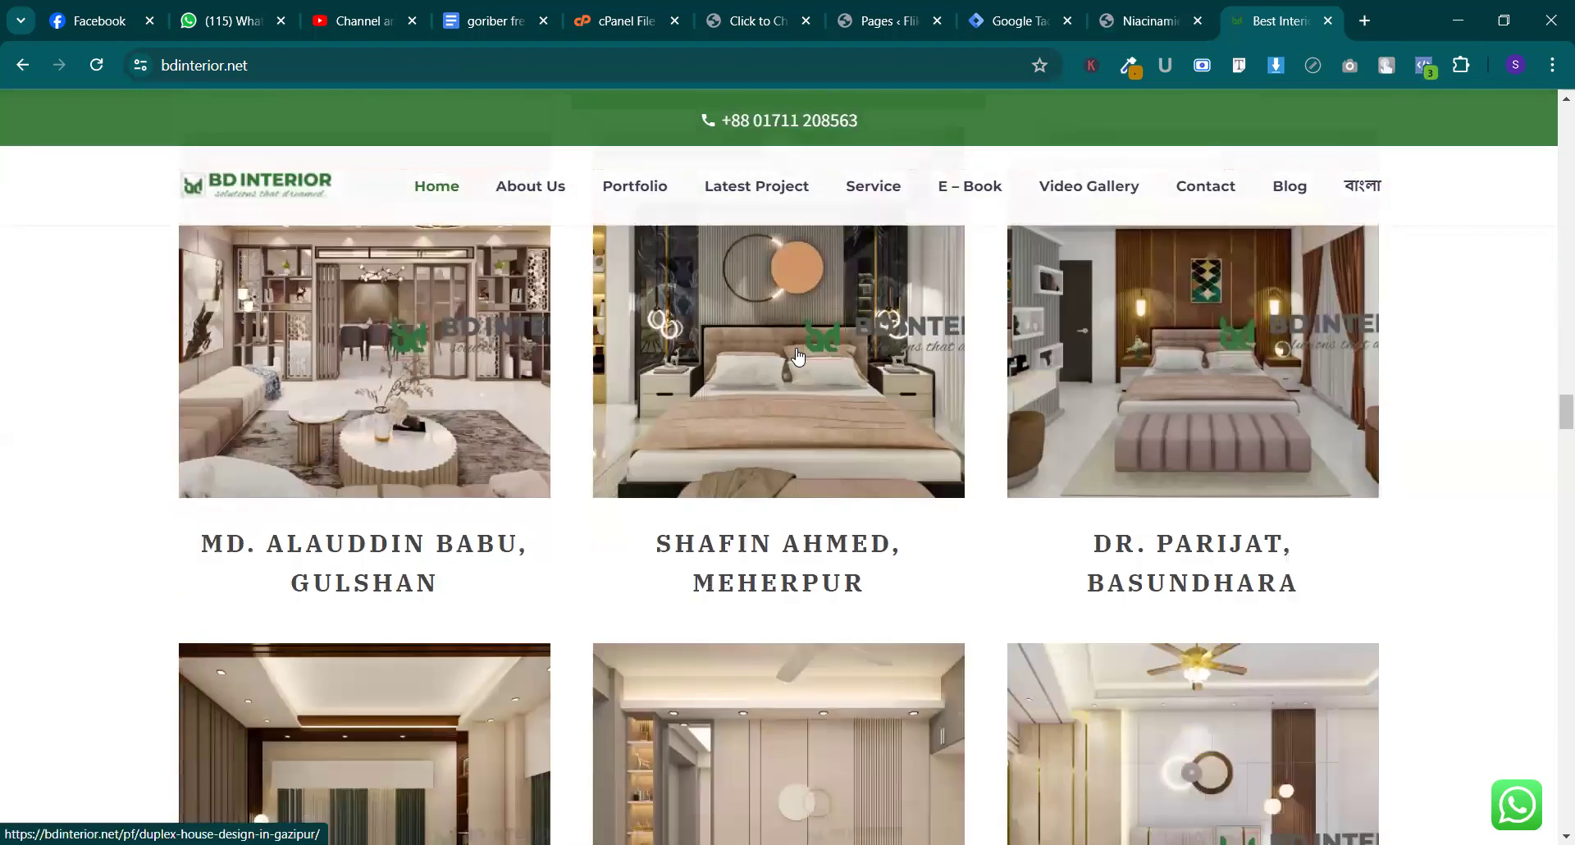
scroll(441, 448, down, 15)
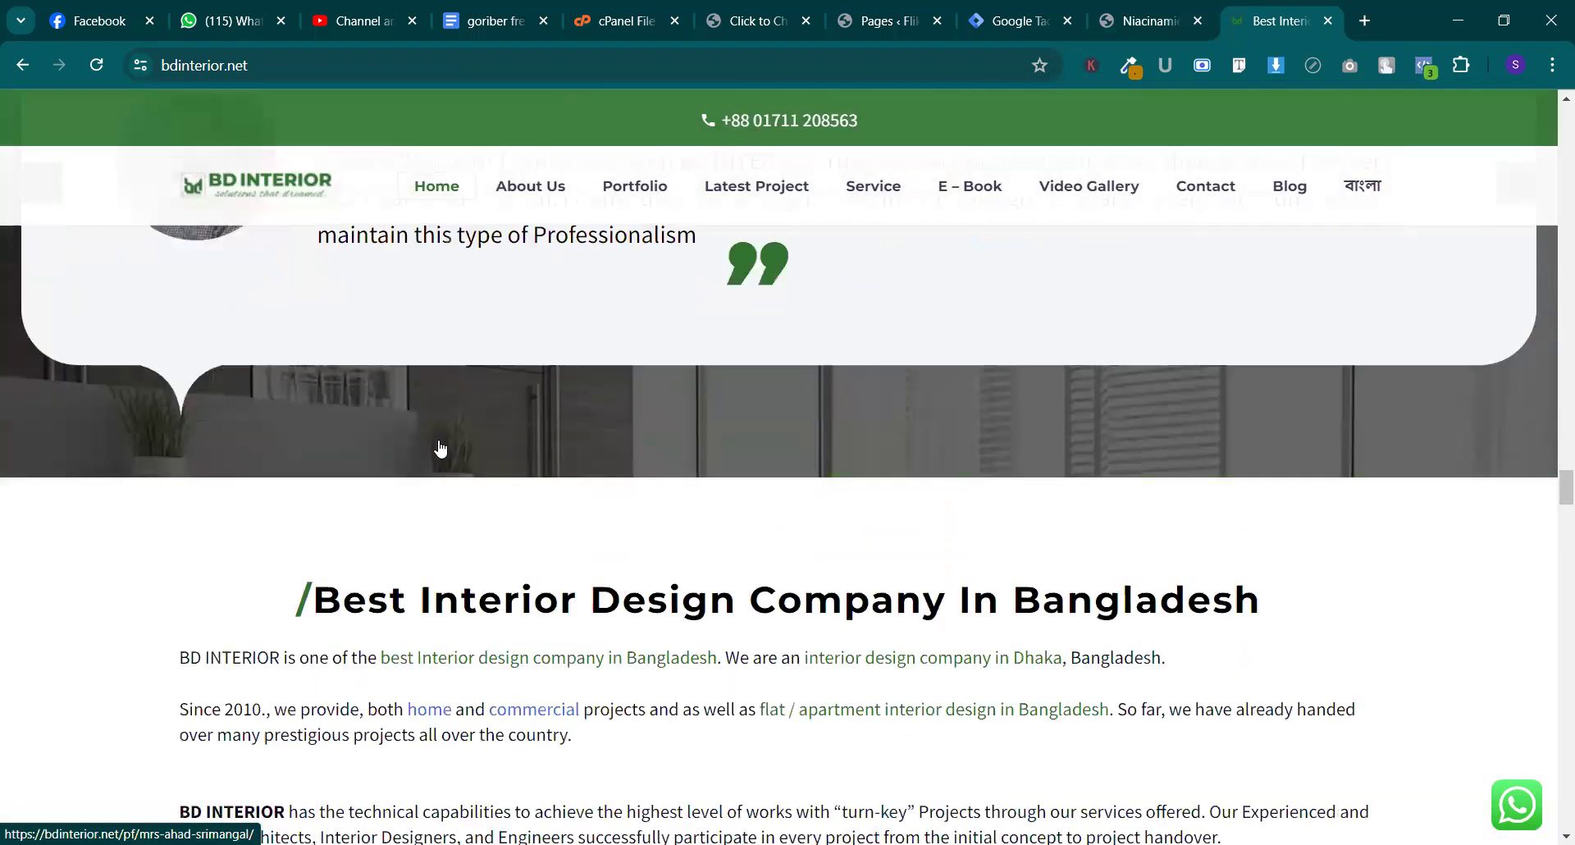
scroll(442, 448, down, 12)
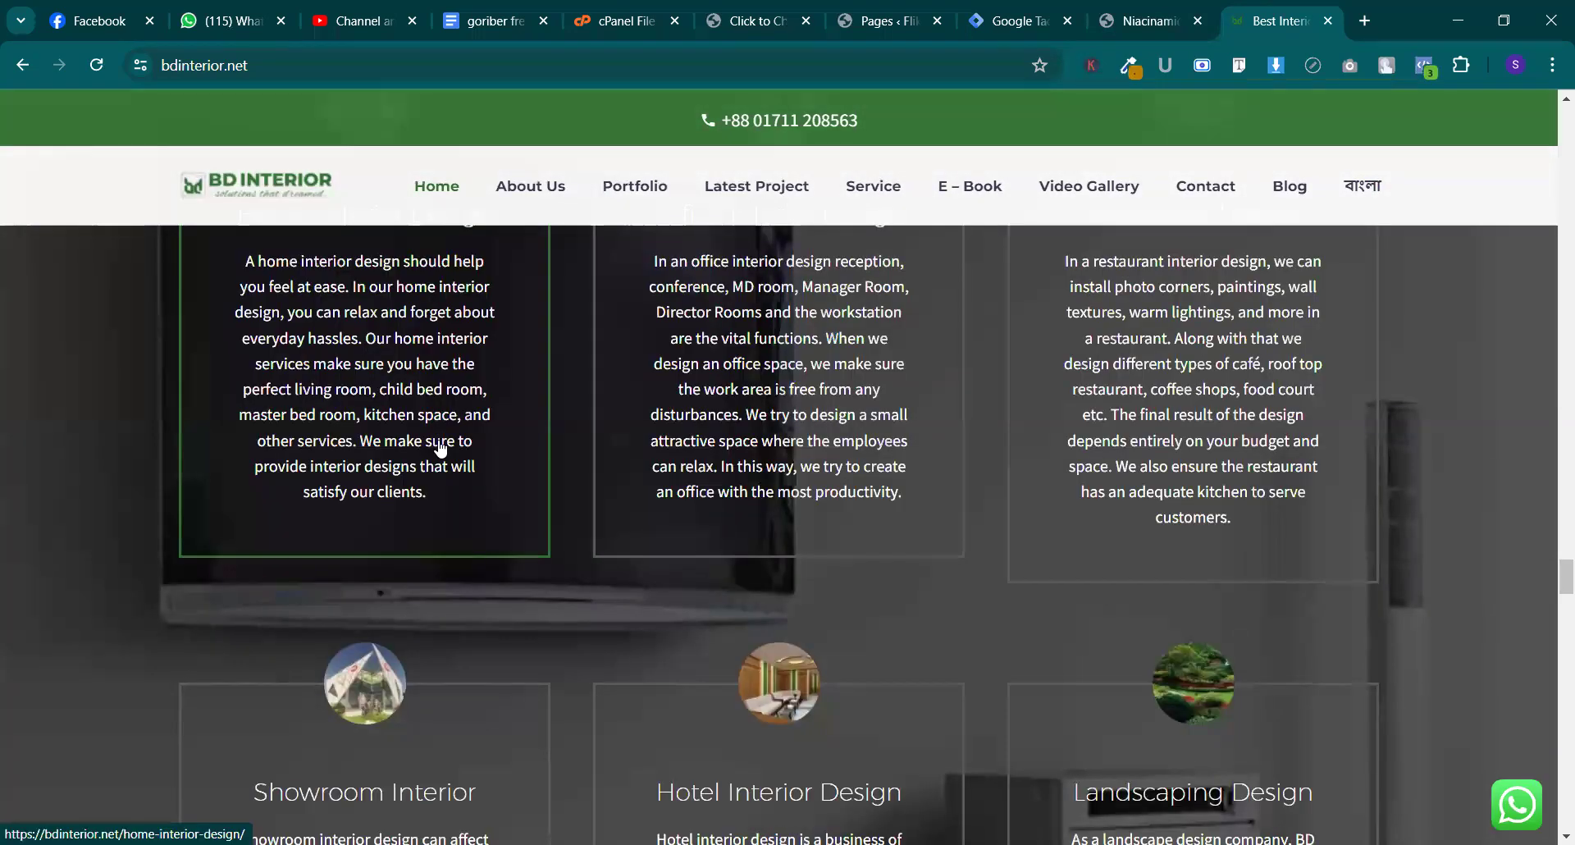
scroll(441, 448, down, 6)
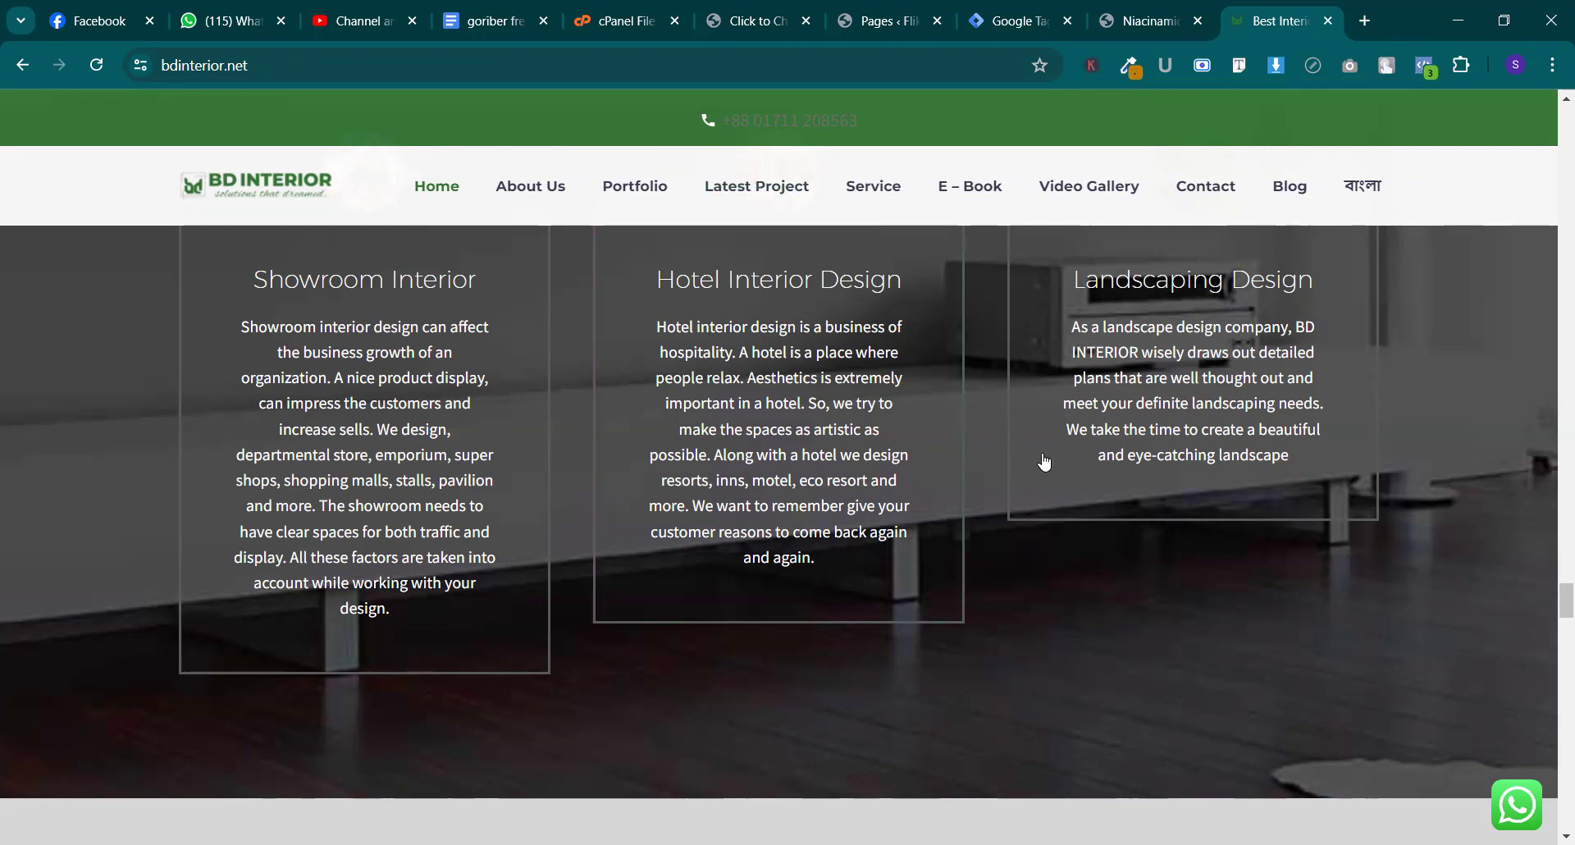
scroll(934, 395, up, 6)
scroll(934, 396, up, 15)
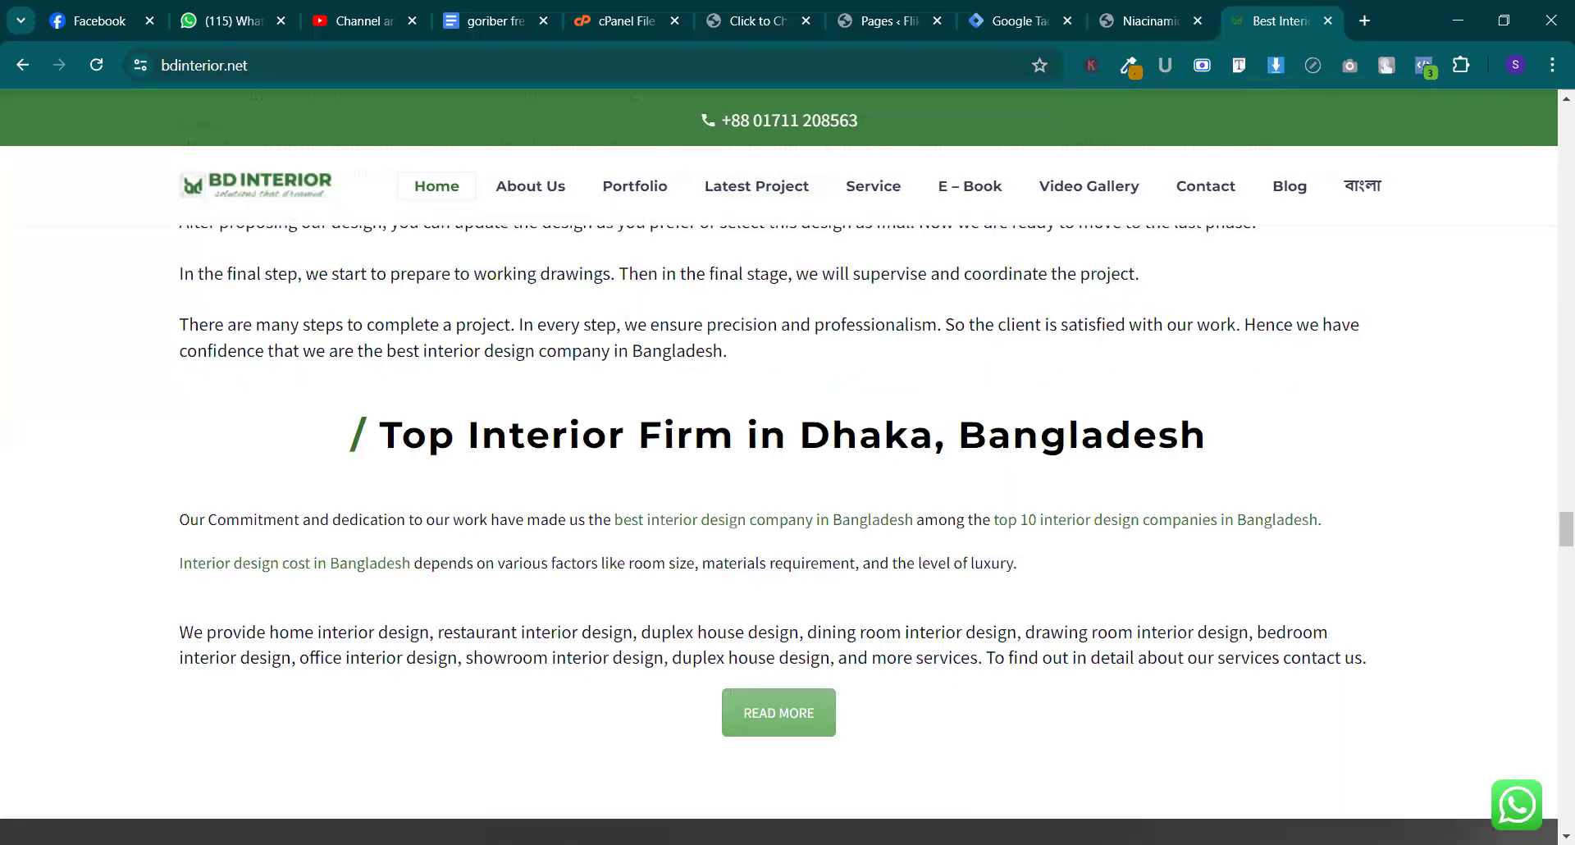
click(1060, 9)
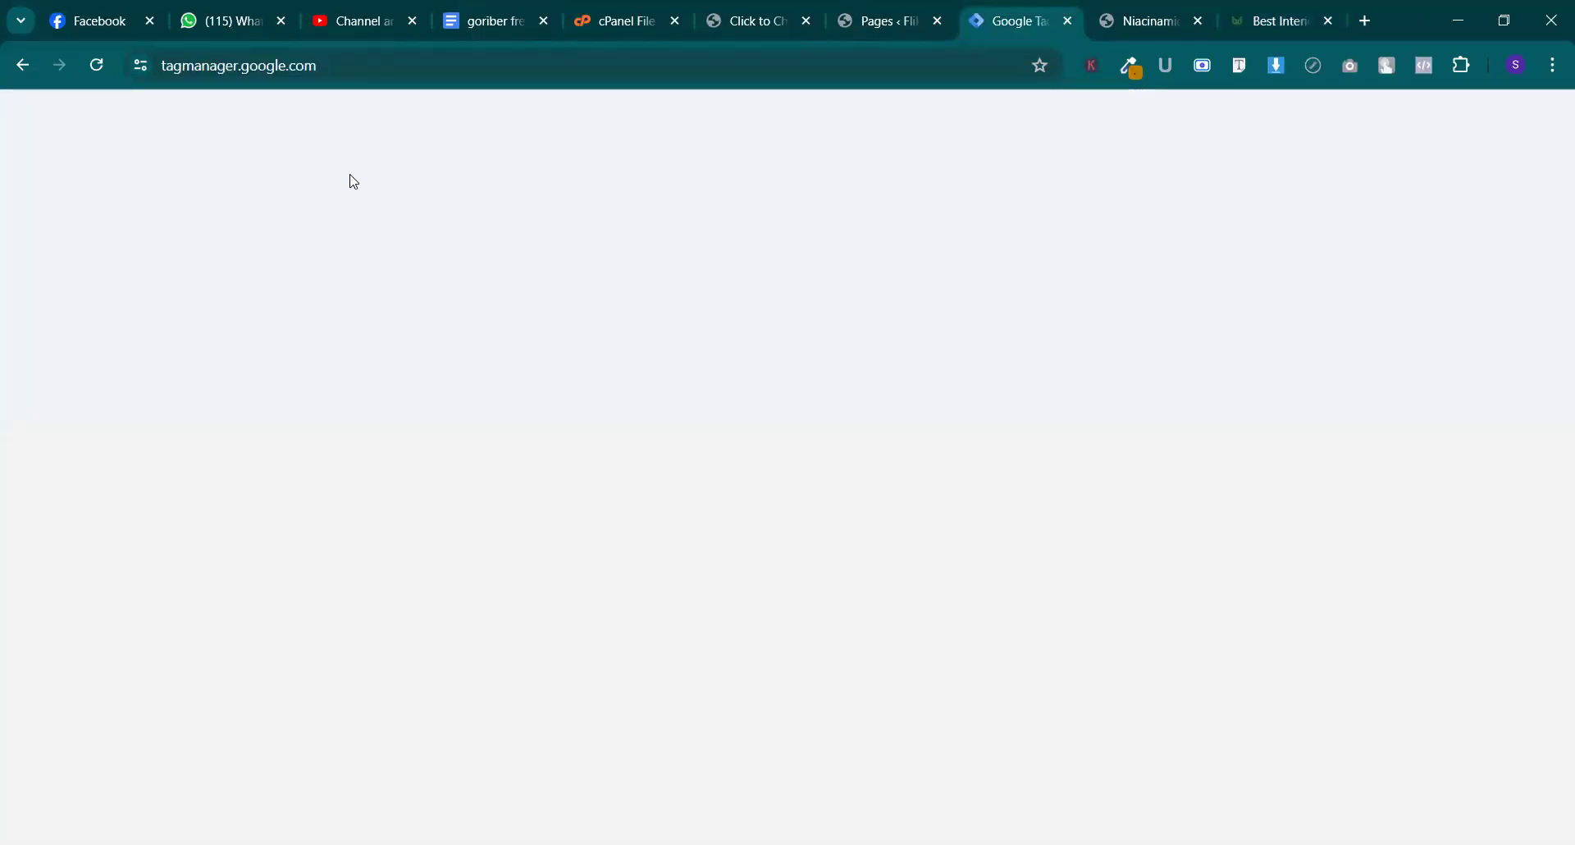
Reload the blank Google Tag Manager page.
click(99, 66)
click(867, 21)
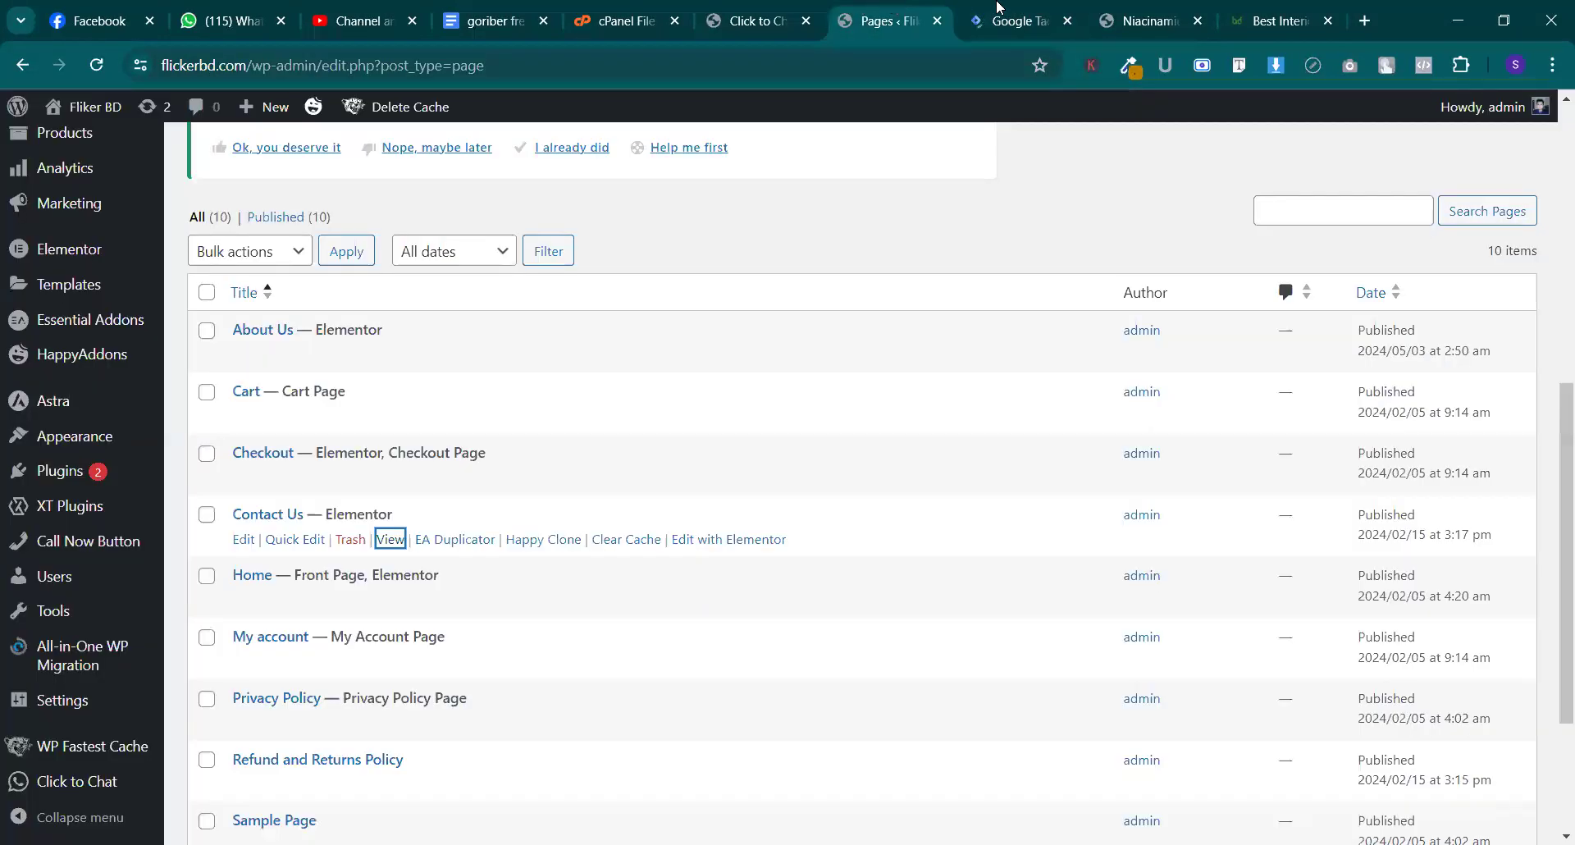
click(999, 6)
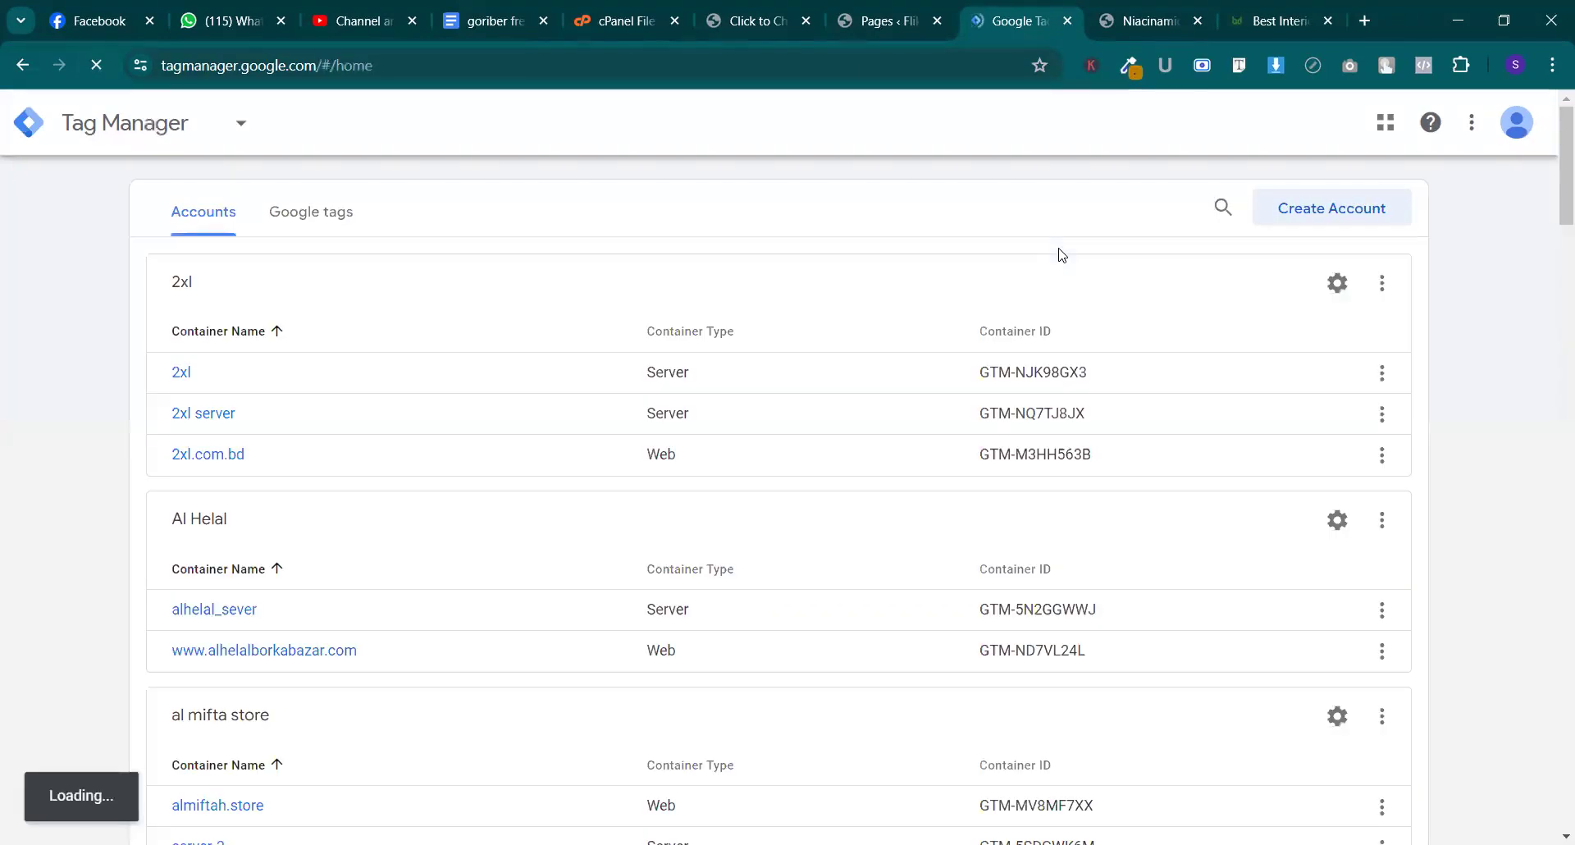
scroll(879, 341, down, 14)
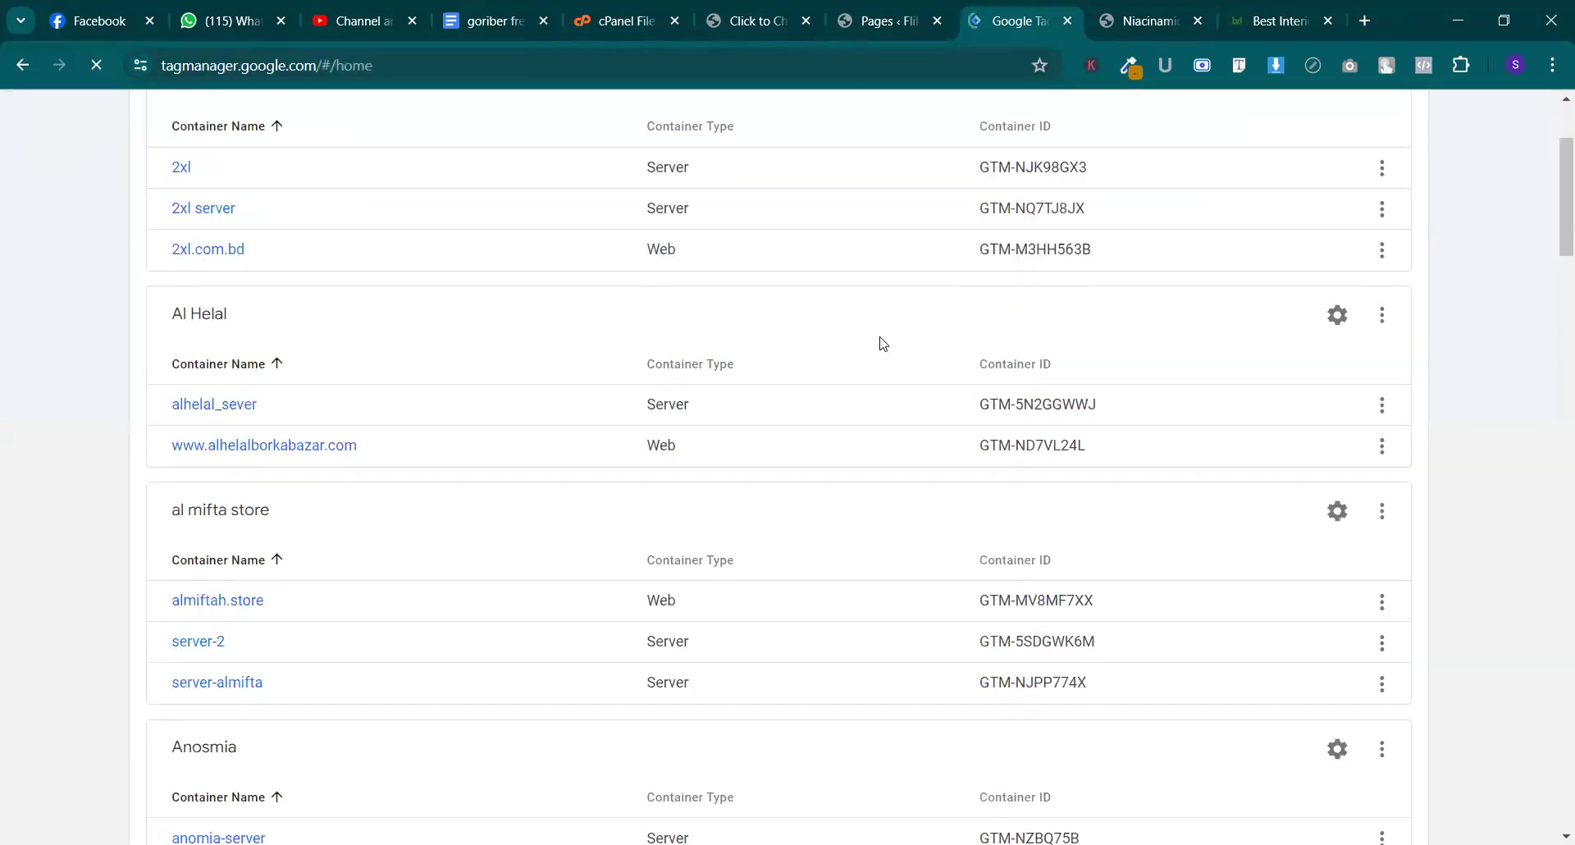
scroll(750, 462, down, 14)
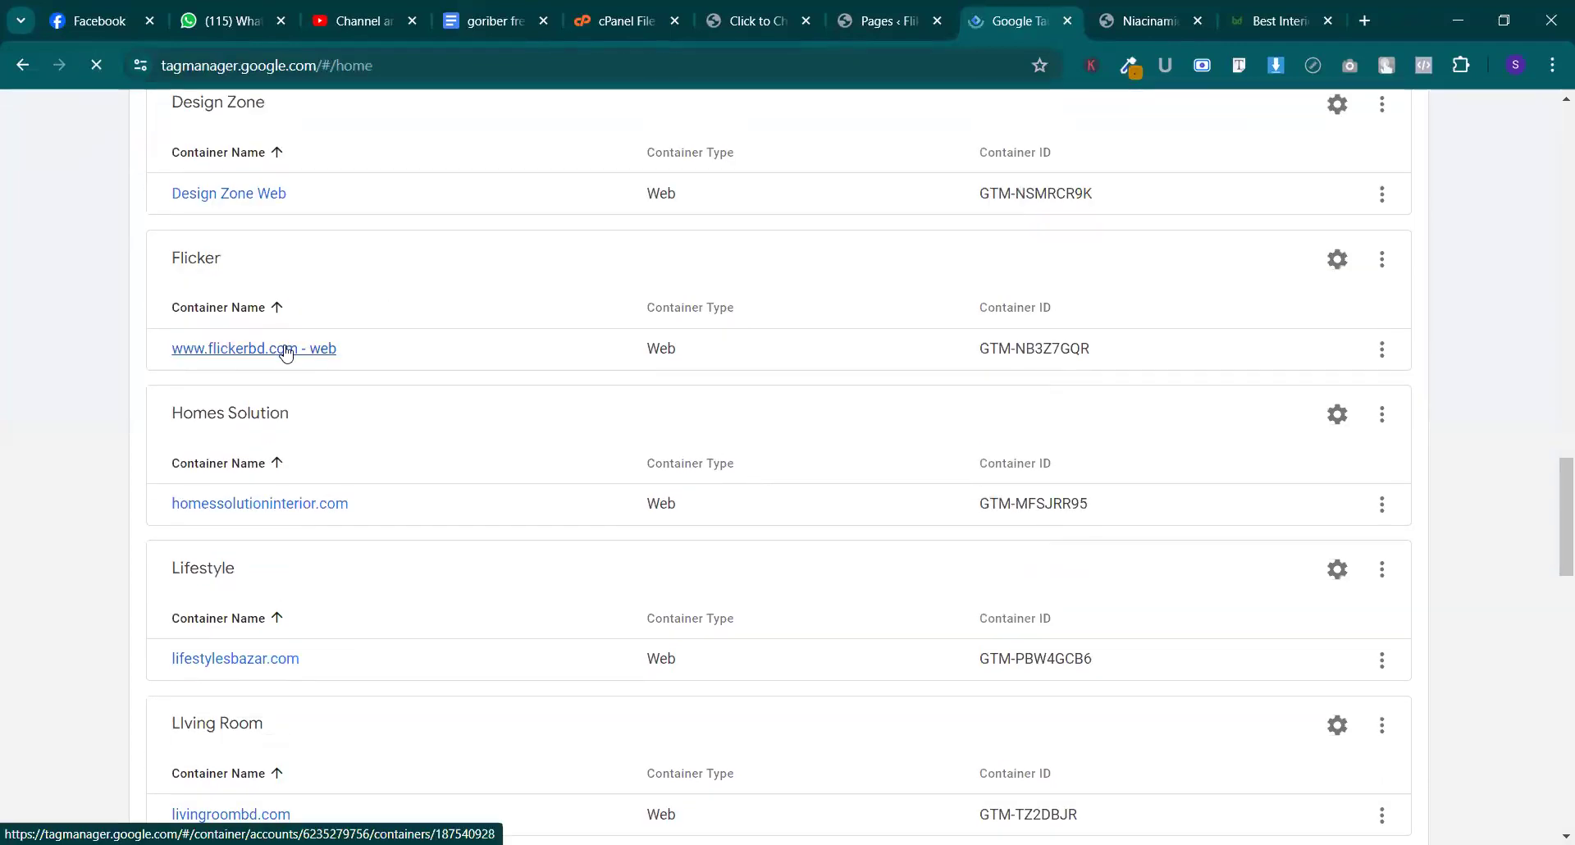
click(286, 351)
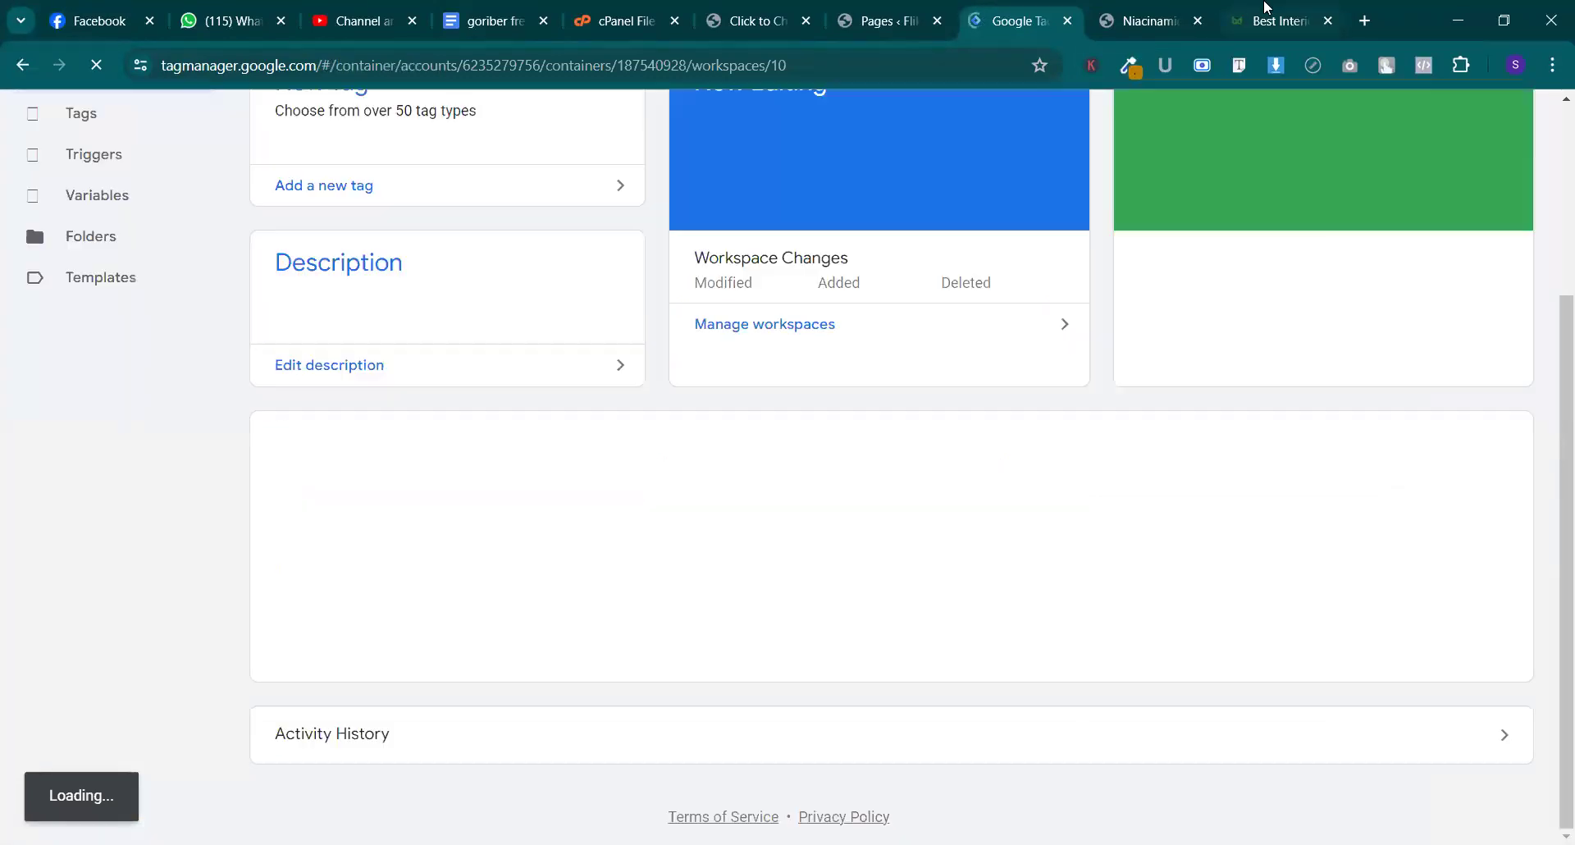
click(1267, 21)
scroll(800, 353, up, 10)
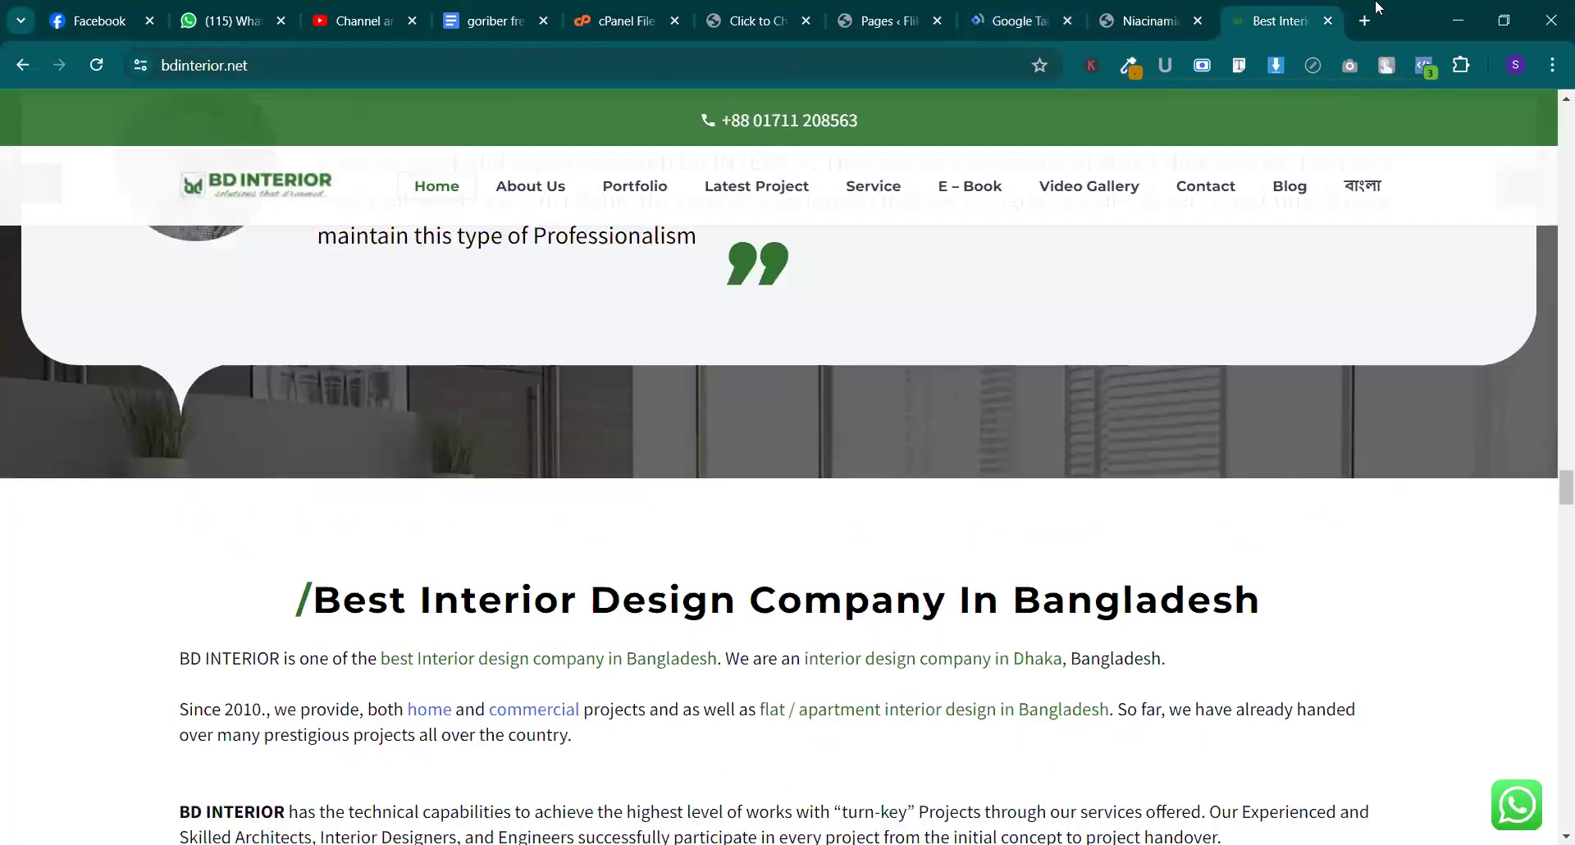
Open a new tab and review the flickerbd container's Triggers and Tags lists.
click(1367, 19)
click(741, 69)
text(unl)
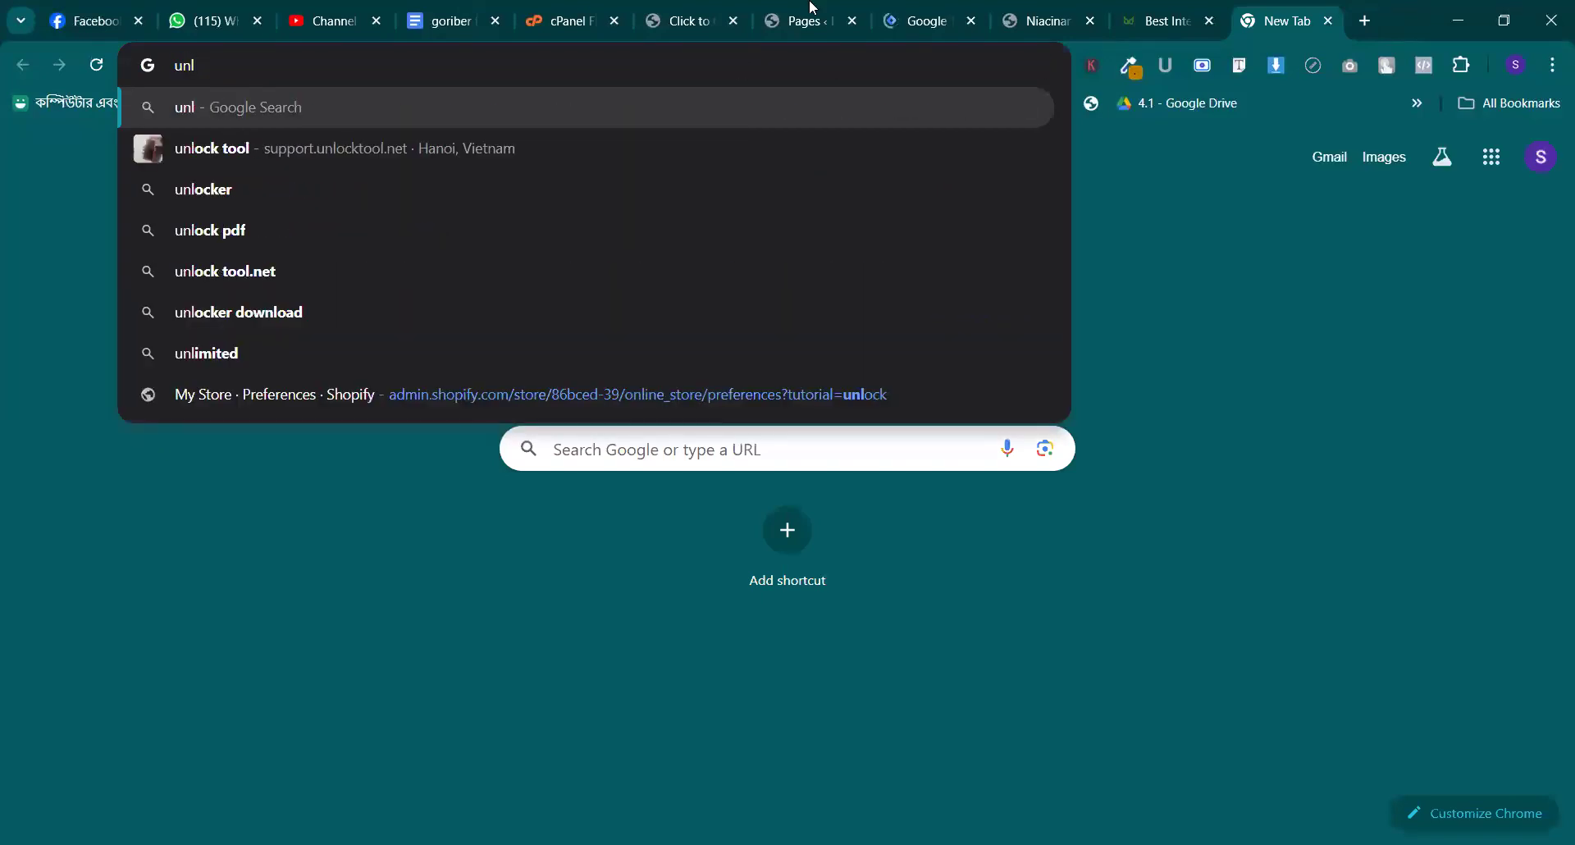
click(768, 31)
key(ctrl+Tab)
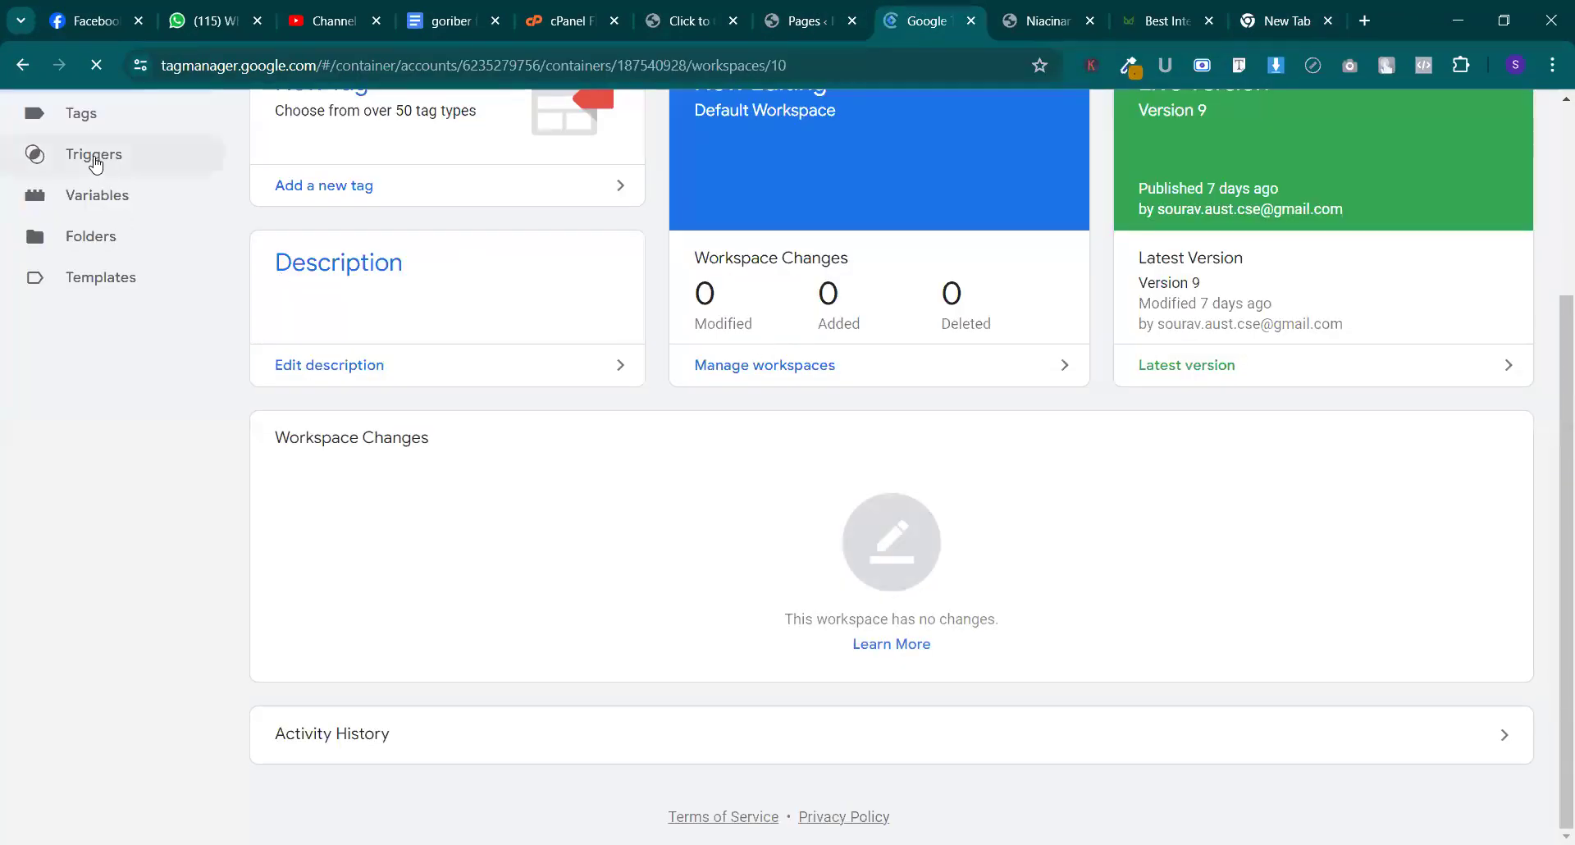
click(96, 164)
click(86, 386)
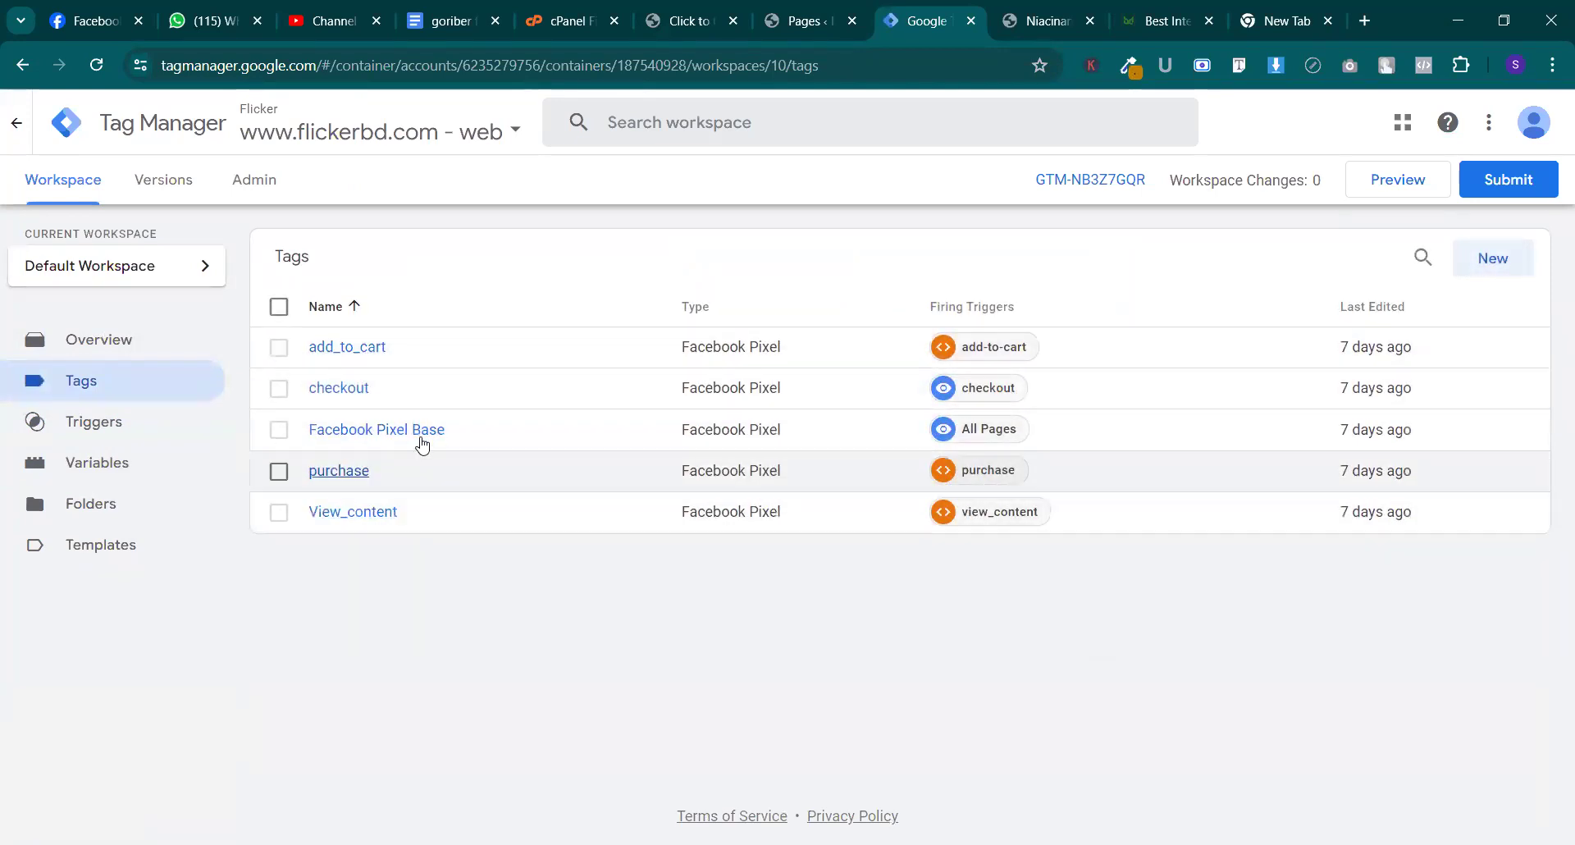
Open the Goriber freelancer class-01 Batch-02 Google Doc in the new tab.
click(1253, 8)
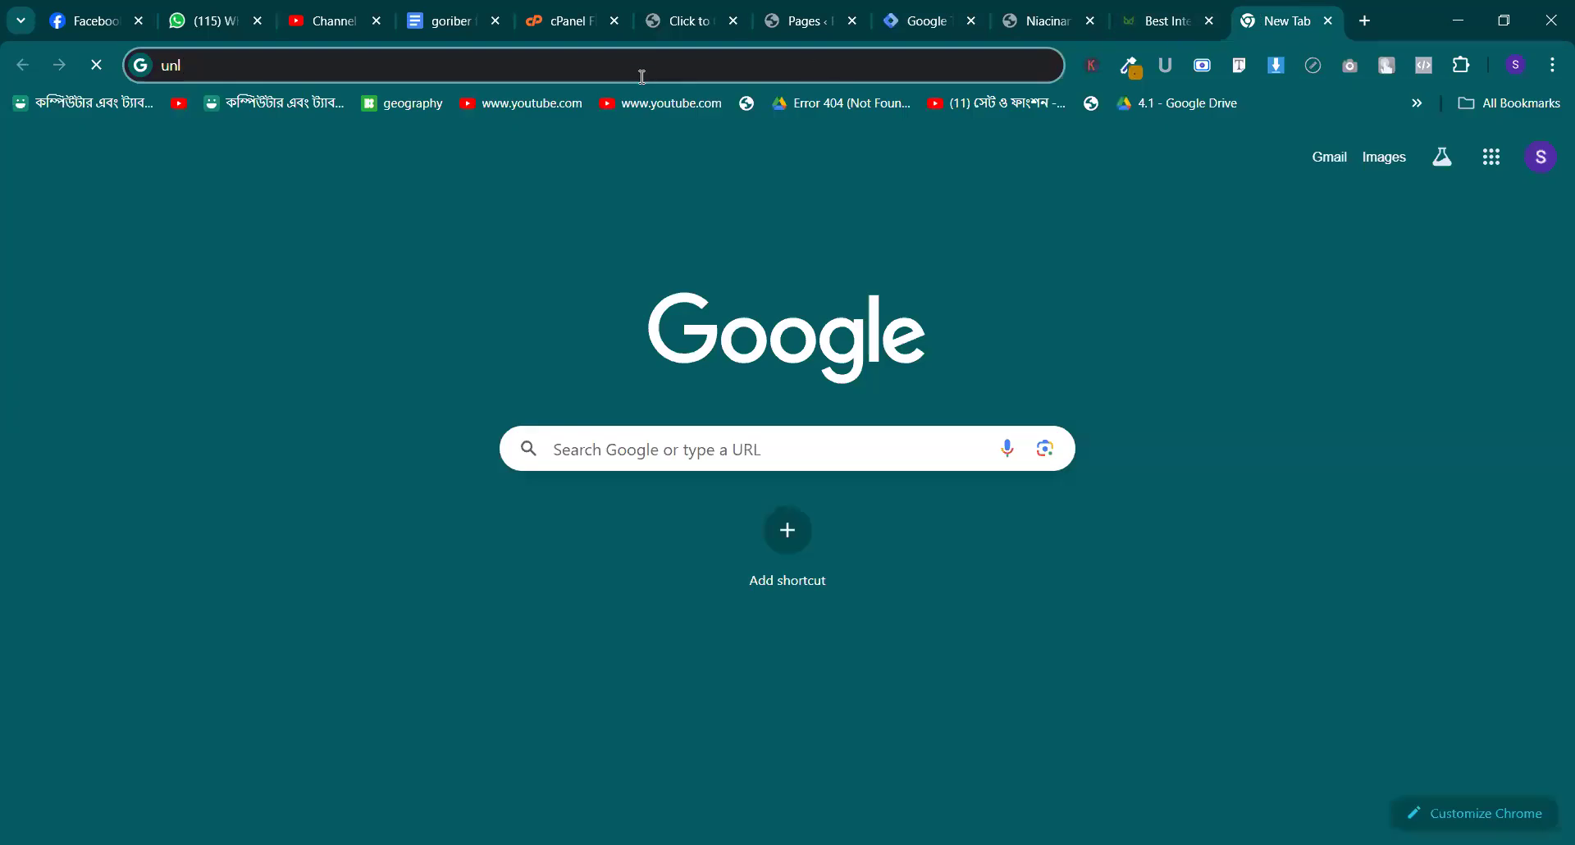
key(BackSpace)
key(BackSpace)
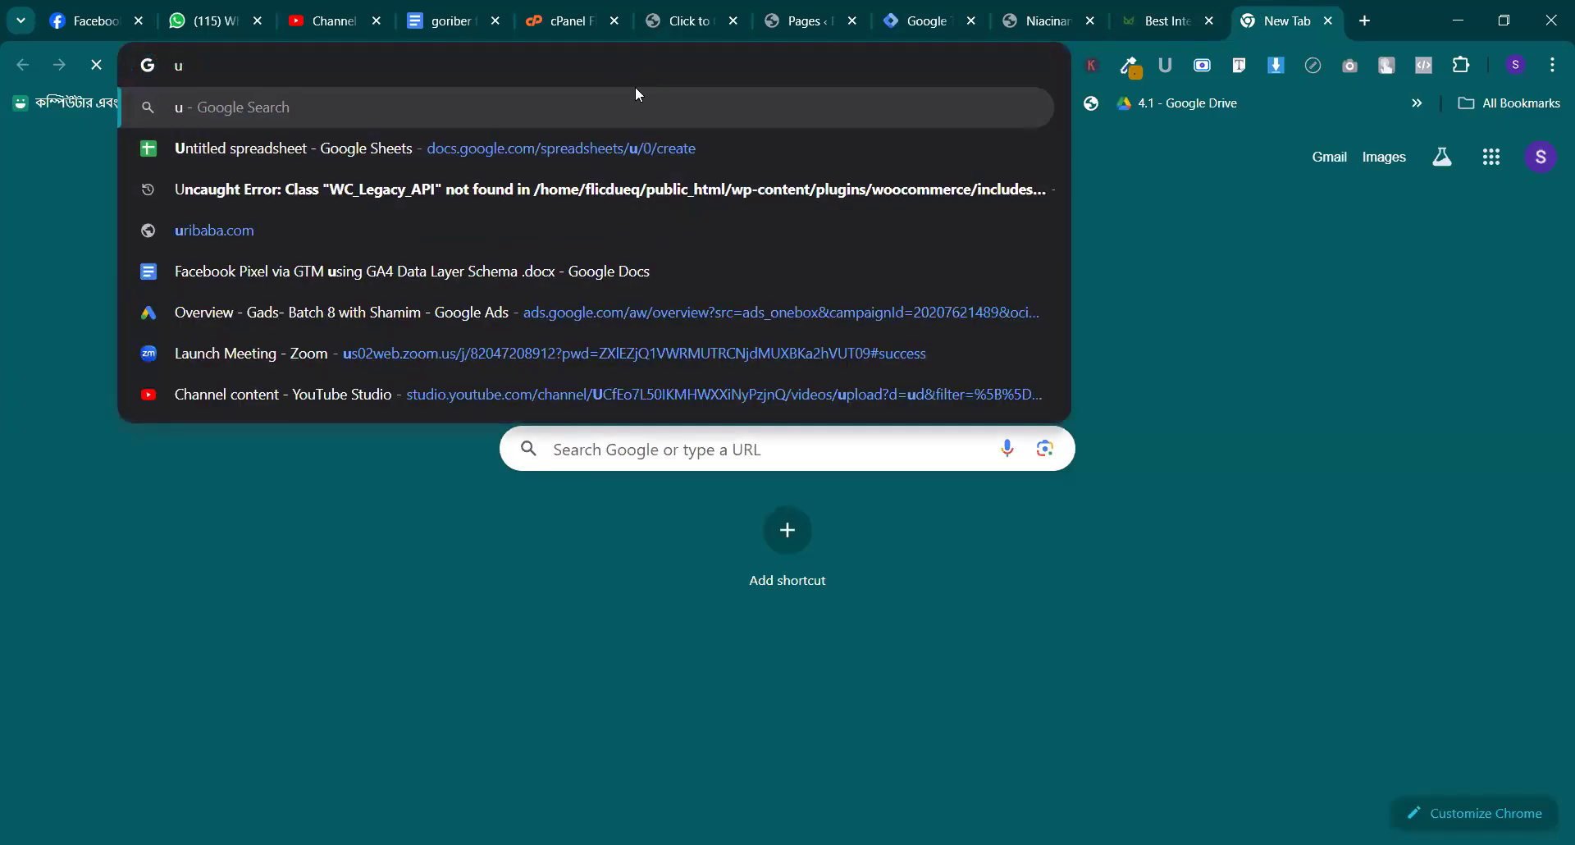
key(BackSpace)
text(docs)
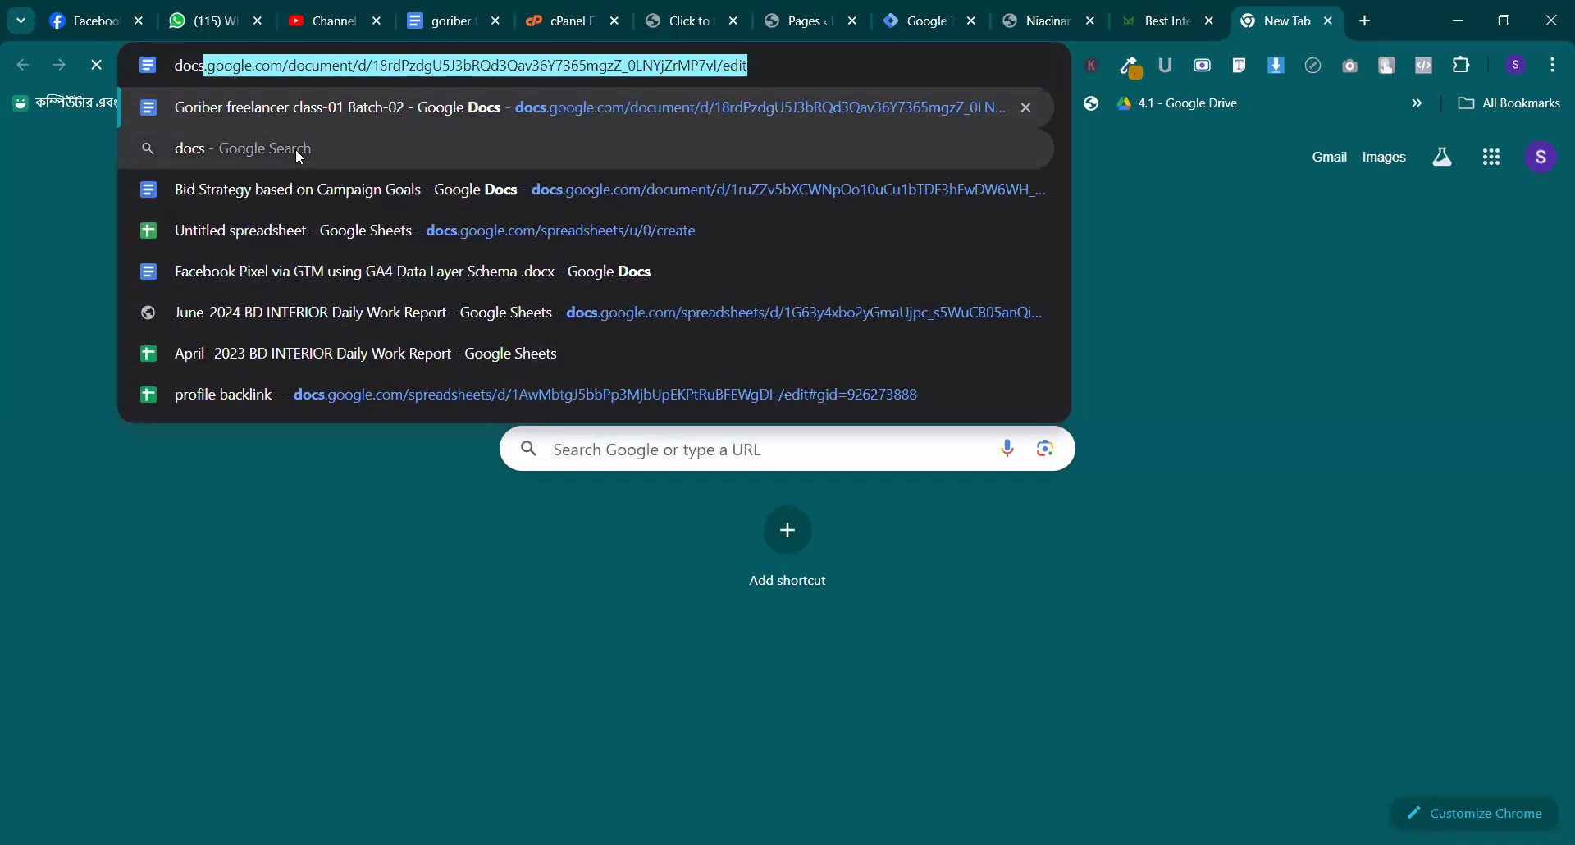
click(318, 115)
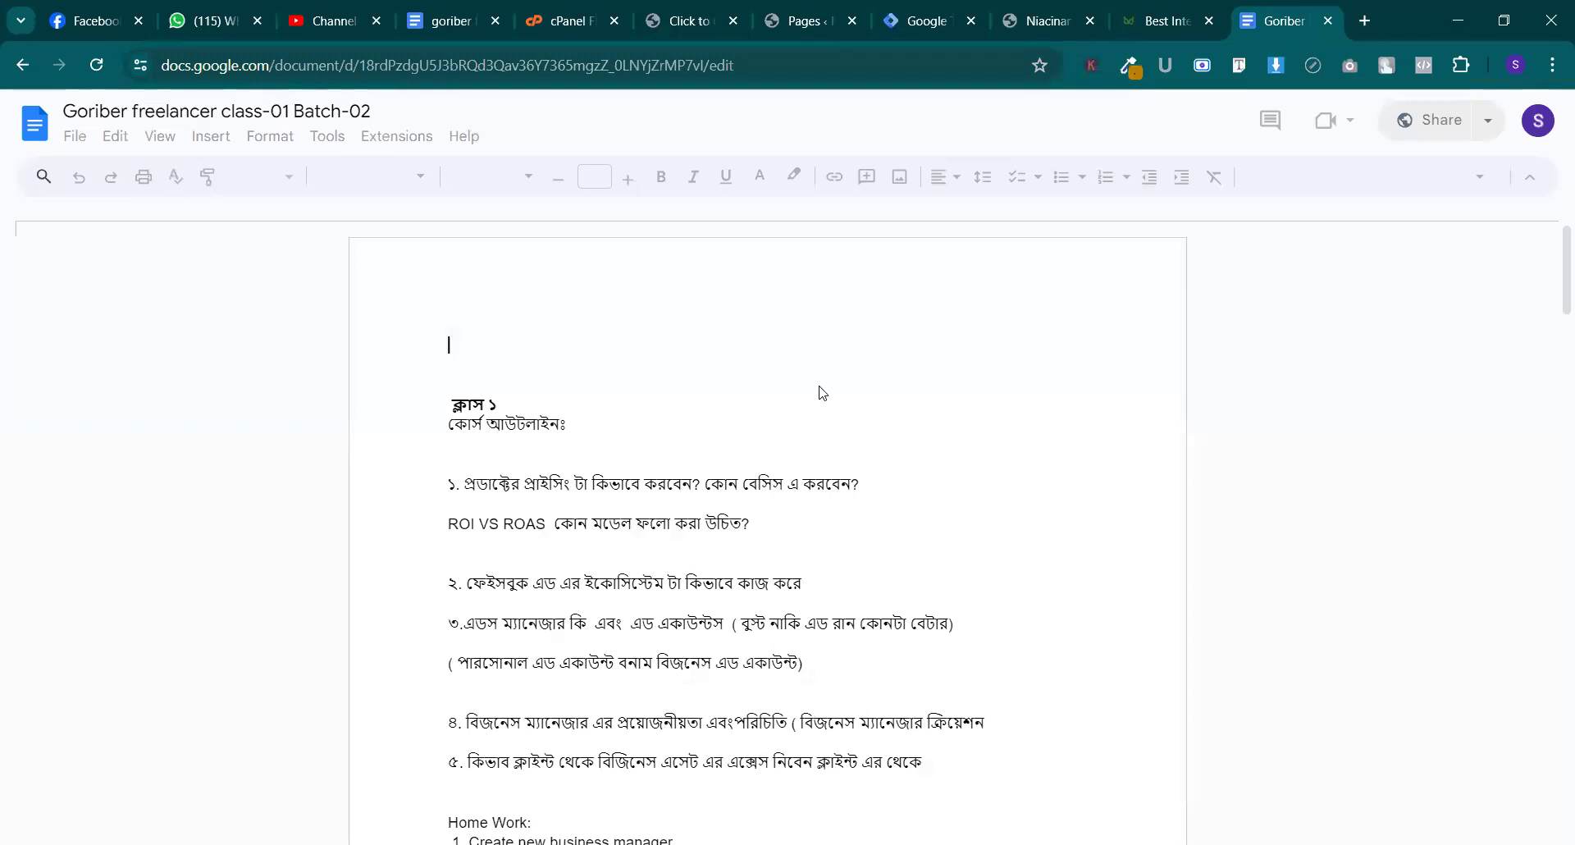
Add 'Ecommerce' and a 'Service sell:' heading on new lines in the notes.
text(ecommerce)
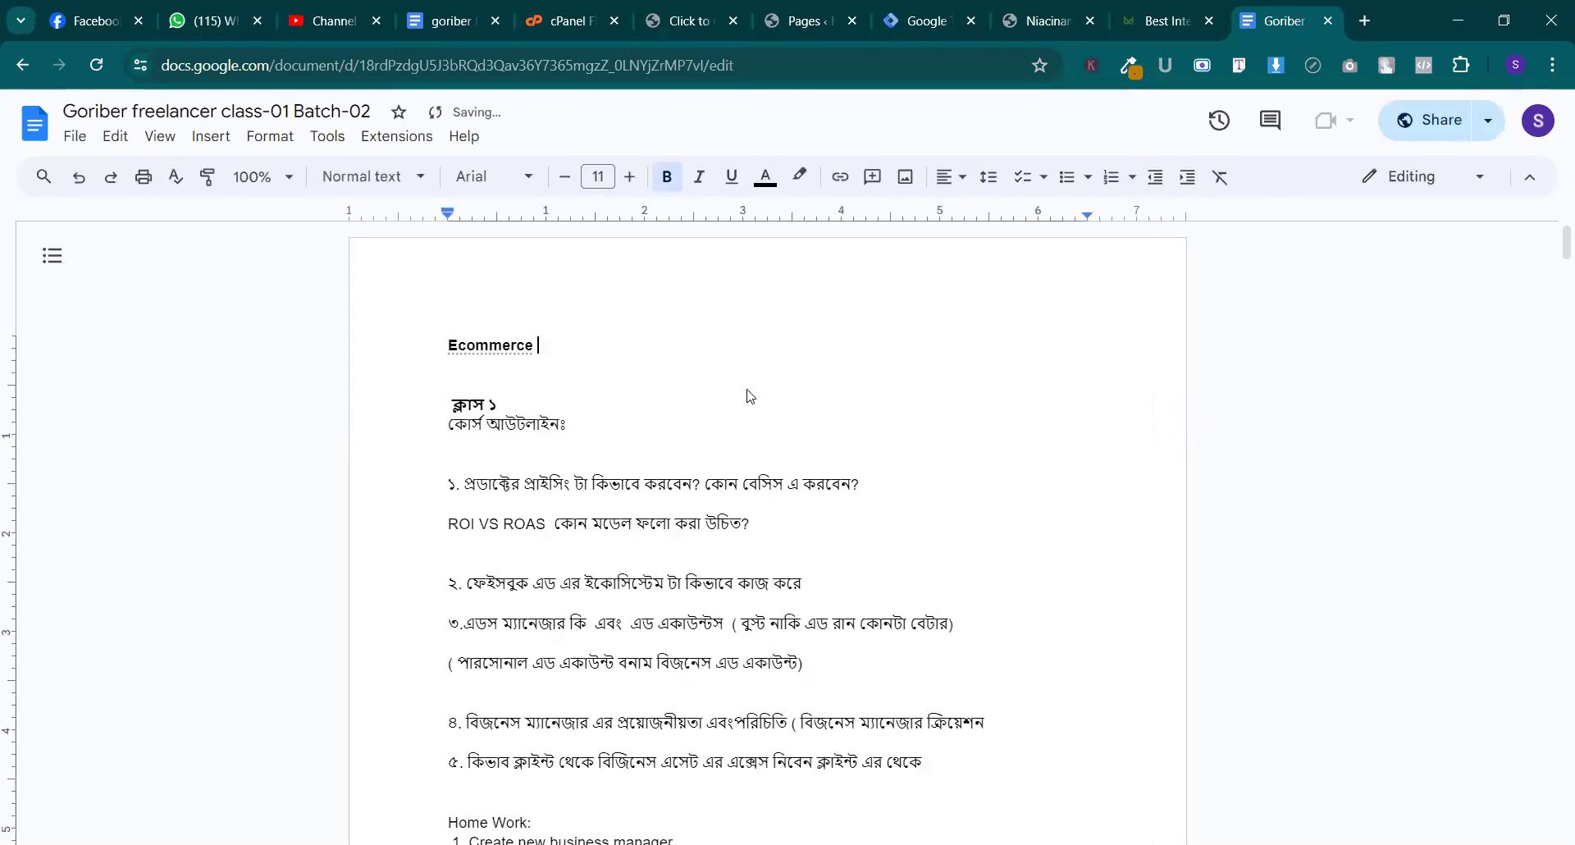
scroll(823, 393, down, 8)
scroll(748, 396, up, 5)
scroll(749, 396, up, 3)
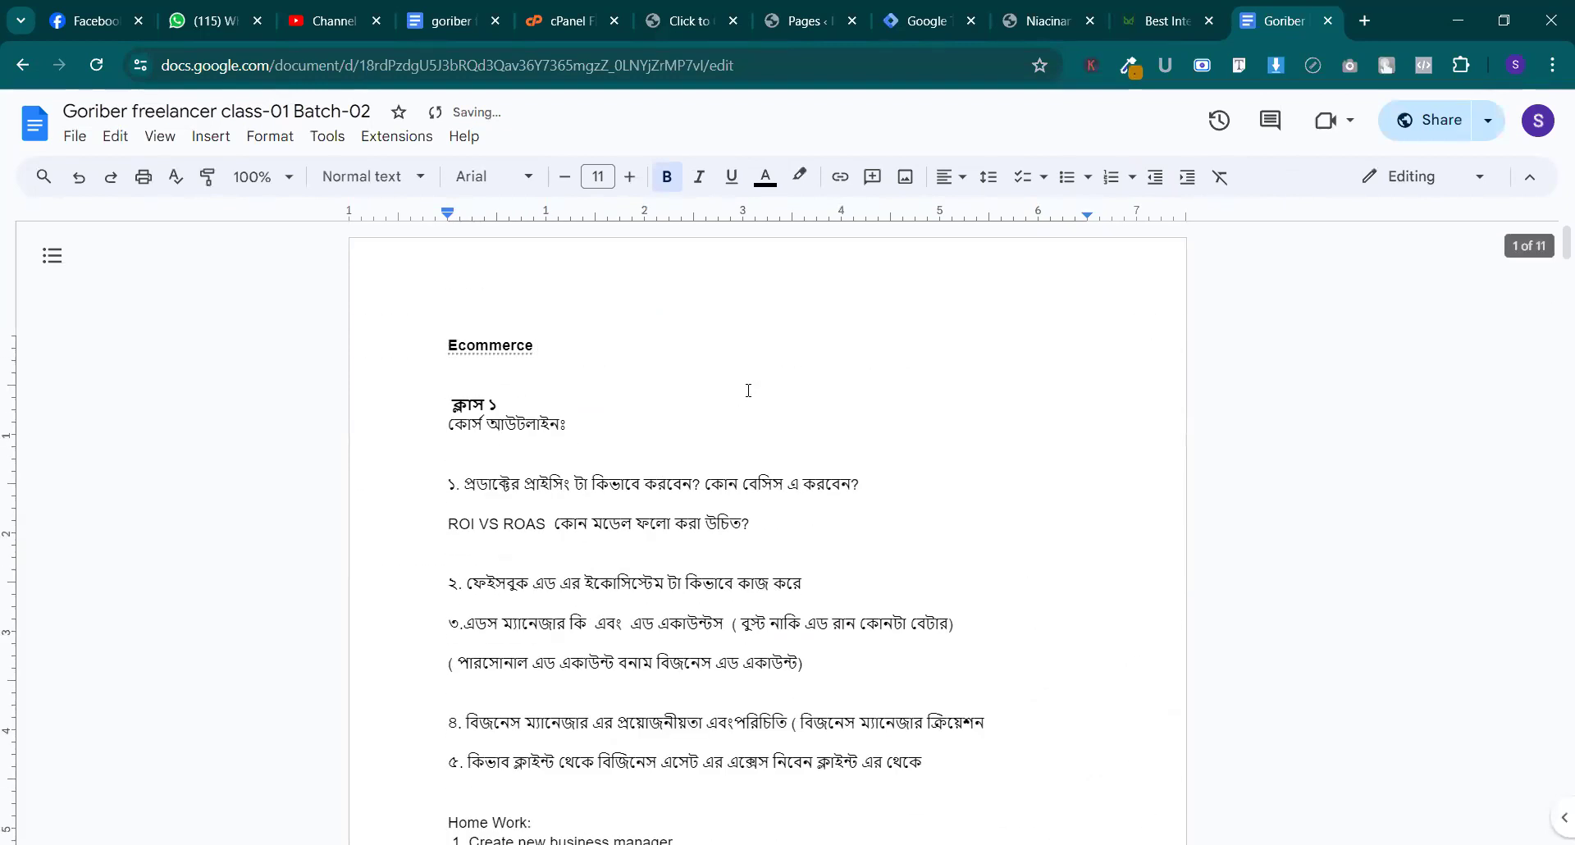
key(Return)
text(Ser)
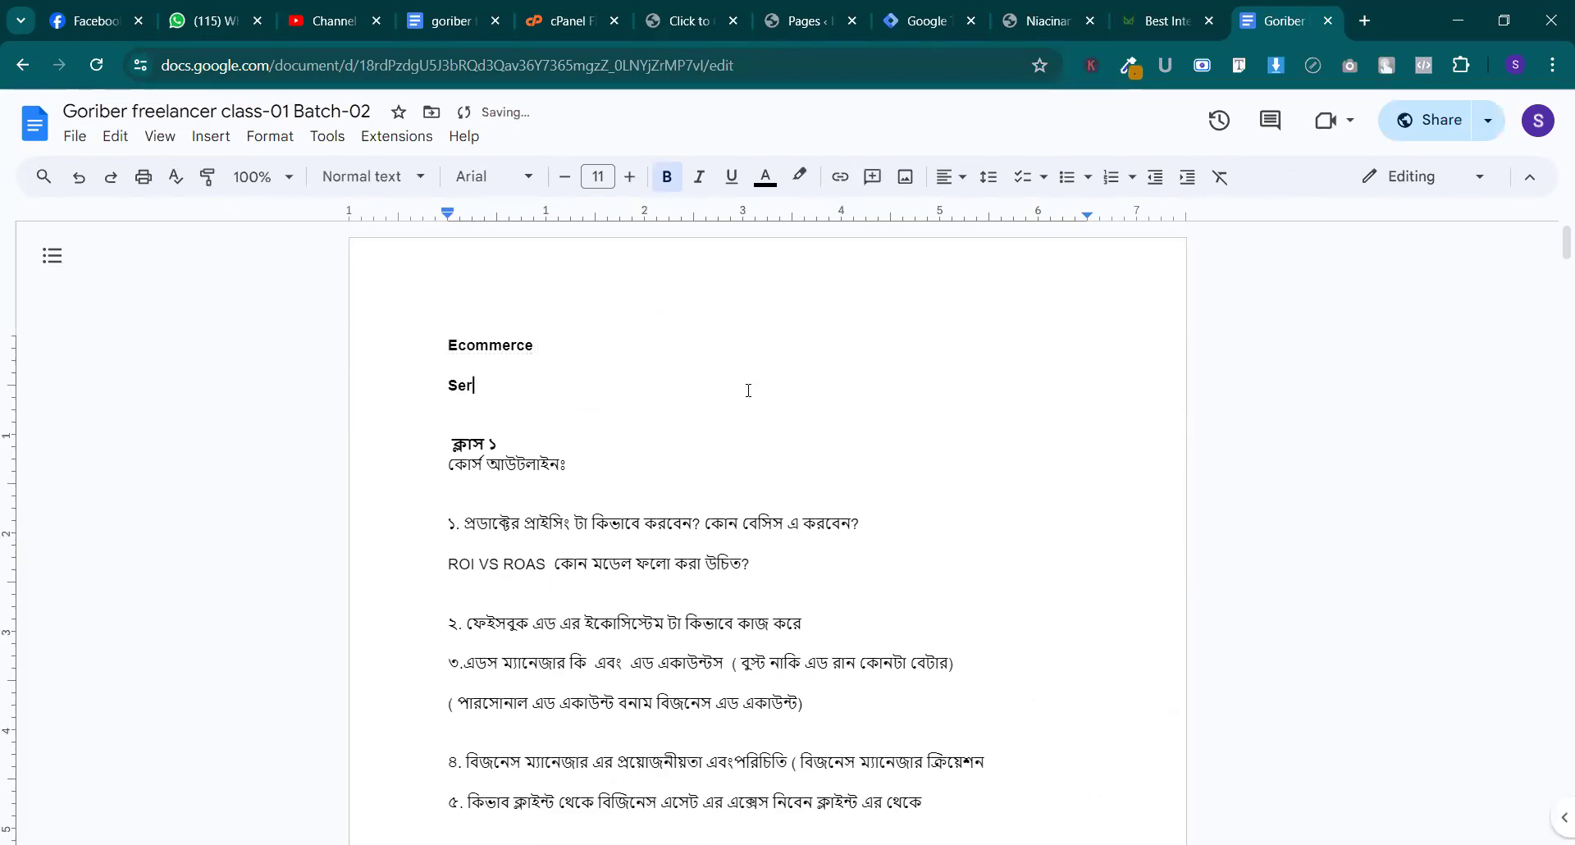
text(vice sell:)
key(Return)
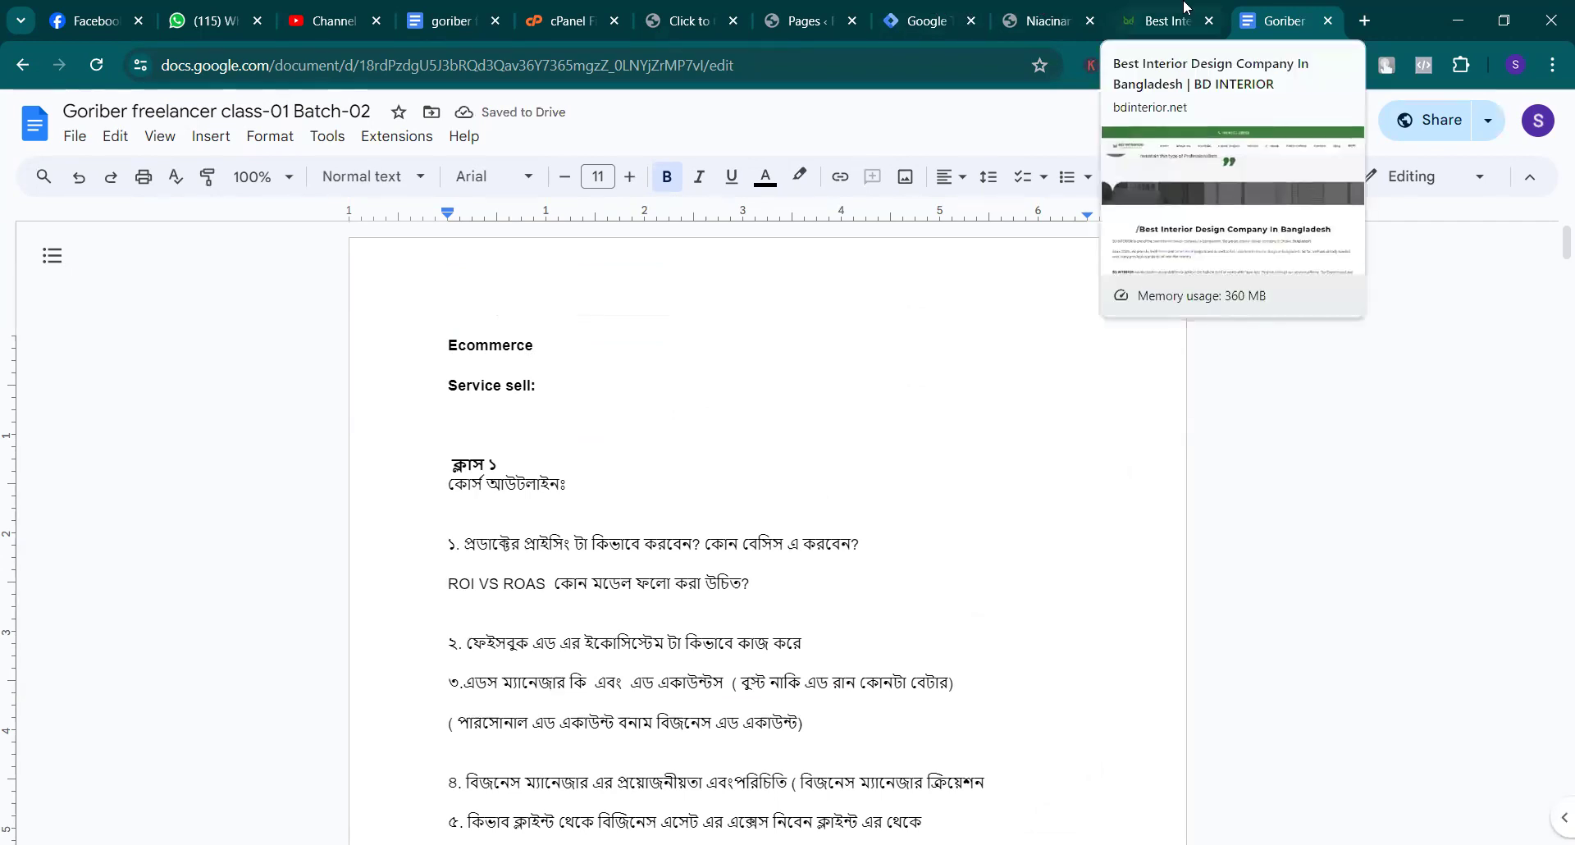
Check the BD Interior site and return to the notes document.
click(1177, 16)
scroll(1015, 254, up, 7)
scroll(1011, 253, down, 2)
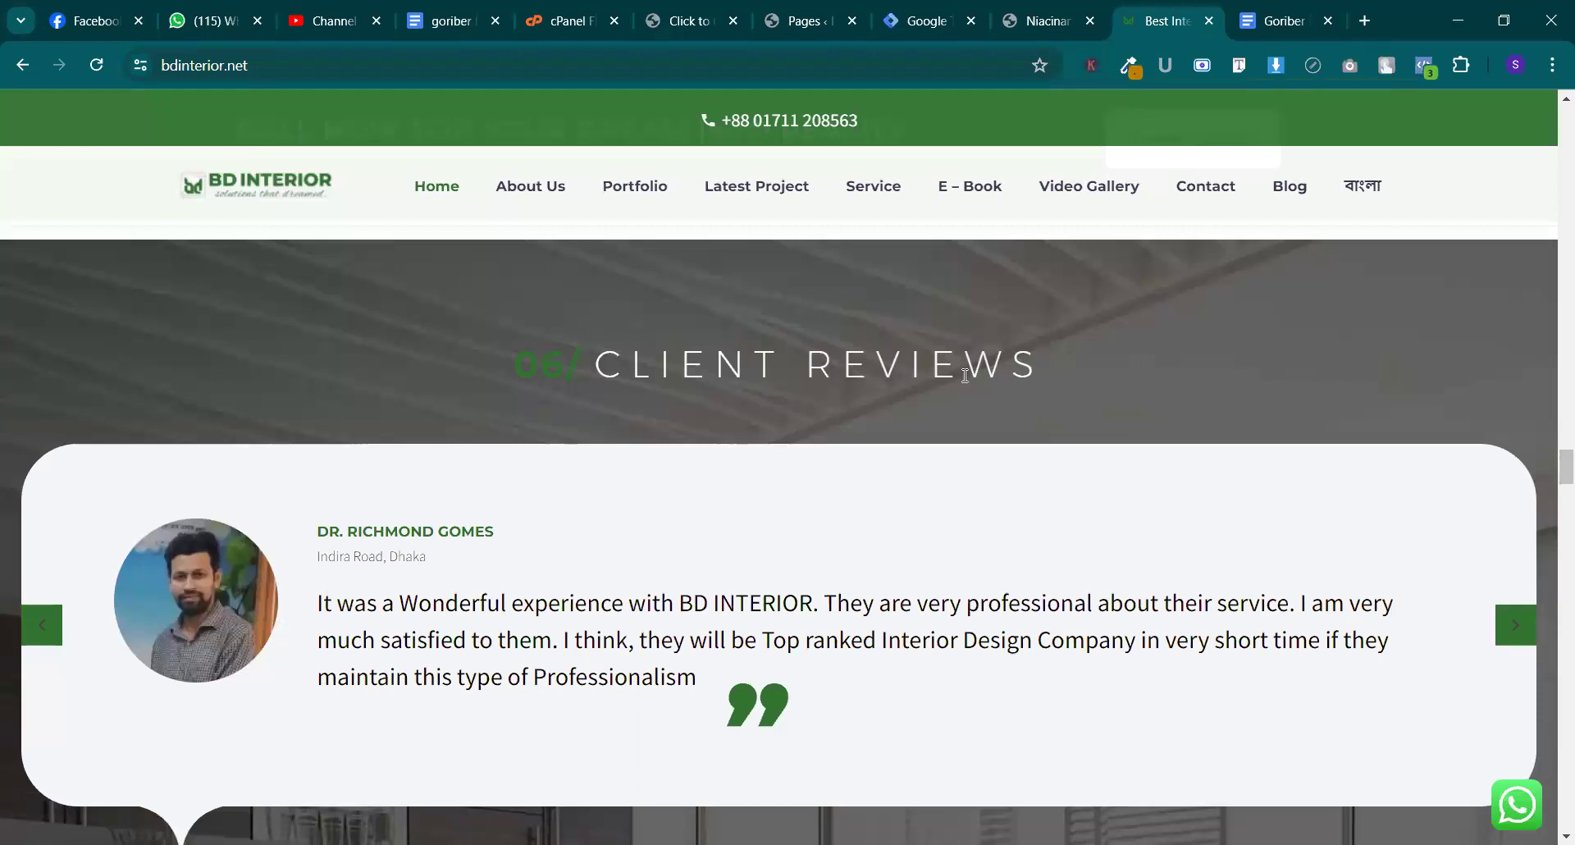
scroll(759, 225, up, 6)
click(1297, 17)
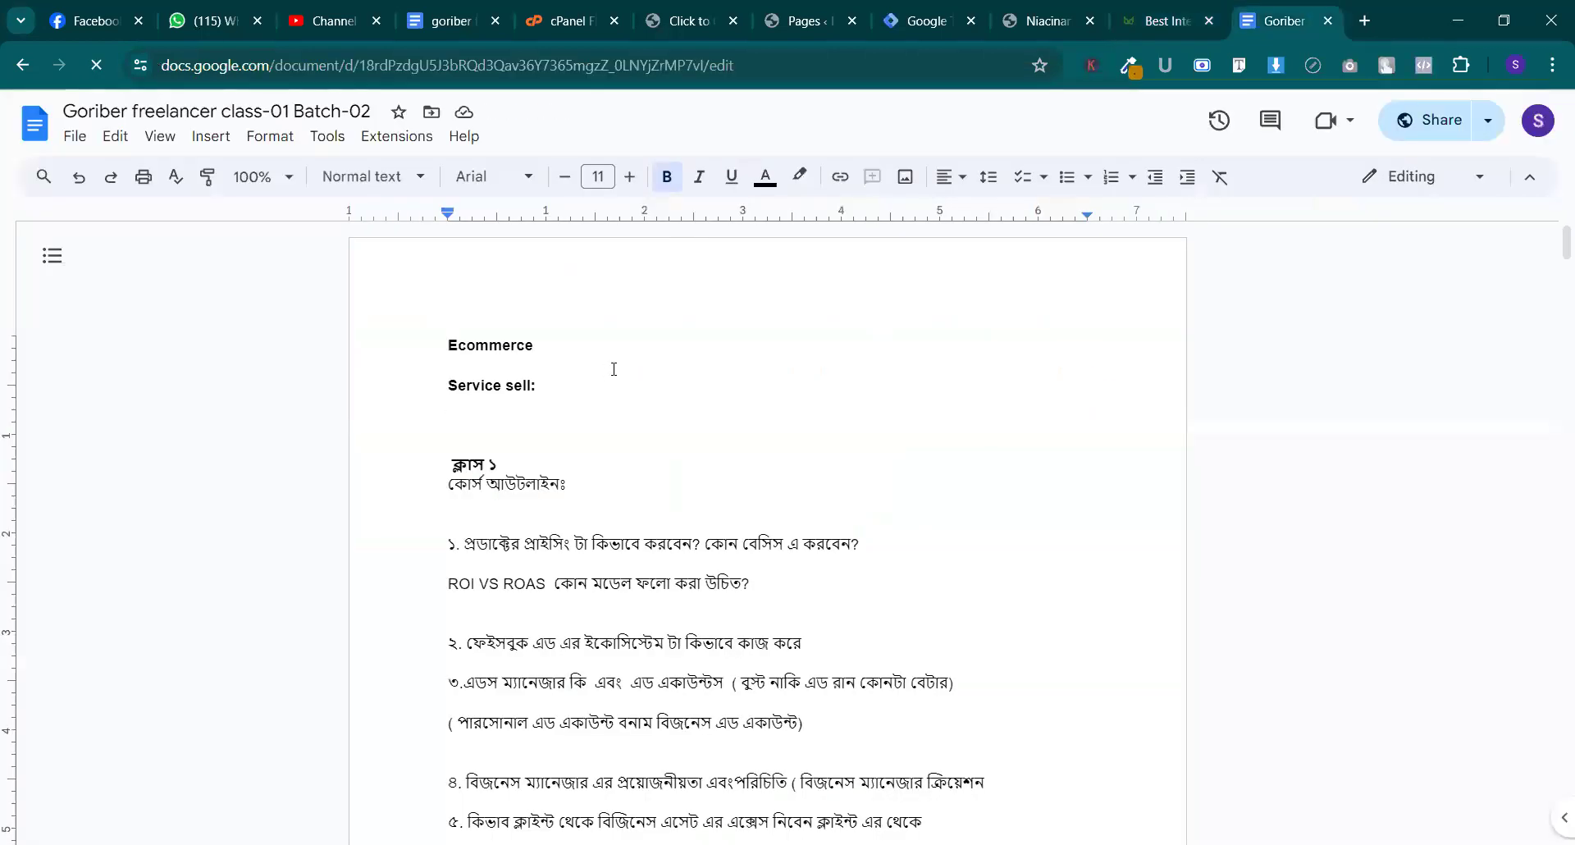
List Call, Form fill and Whats app on separate lines under Service sell.
key(Return)
text(call)
key(Return)
text(Form fill)
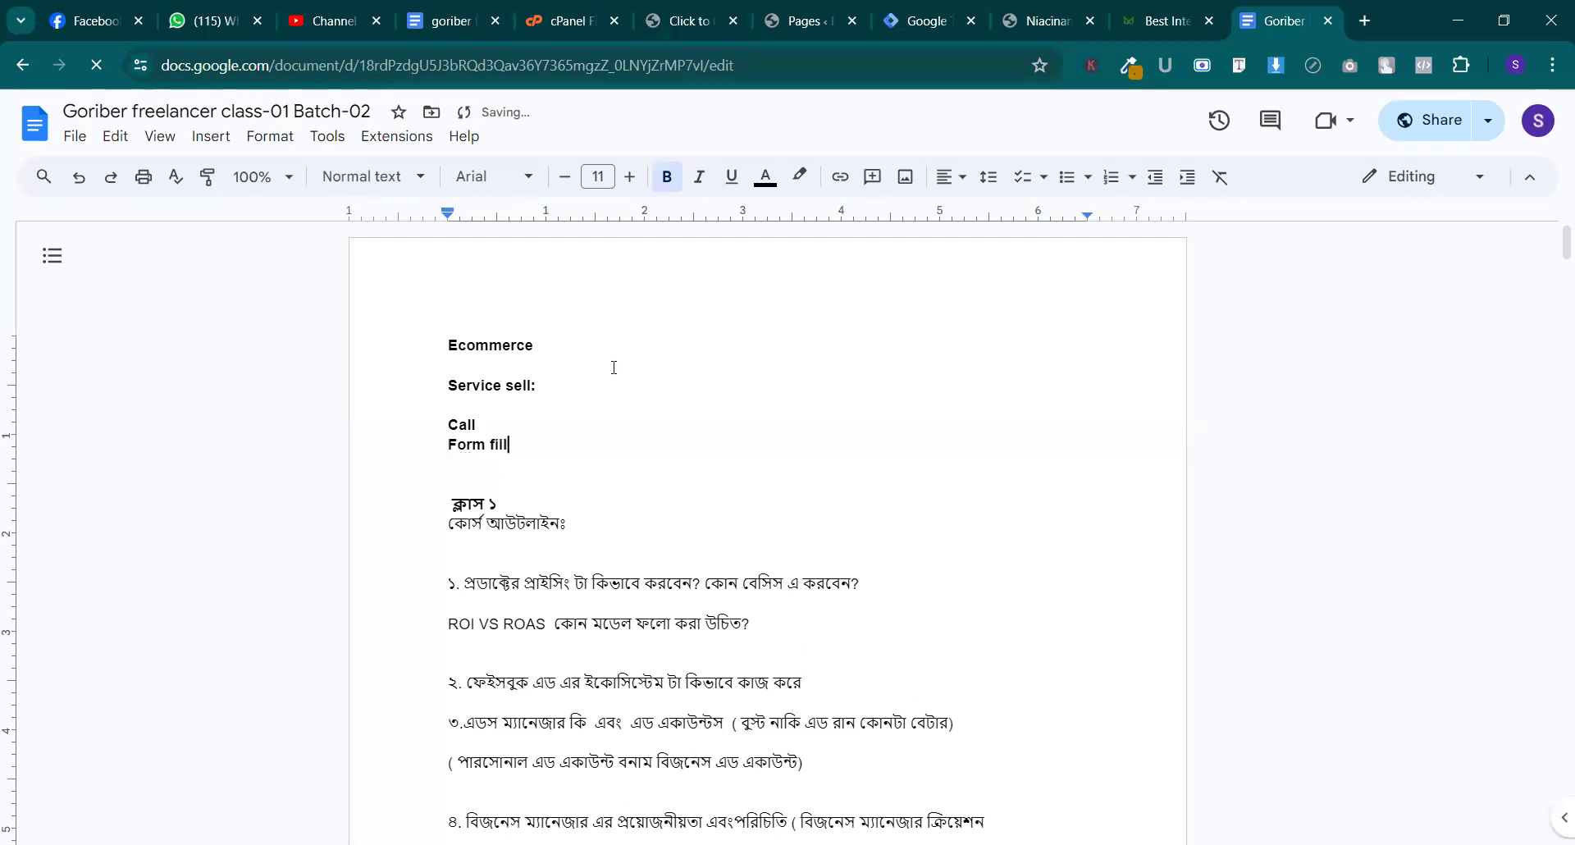
key(Return)
text(whats app)
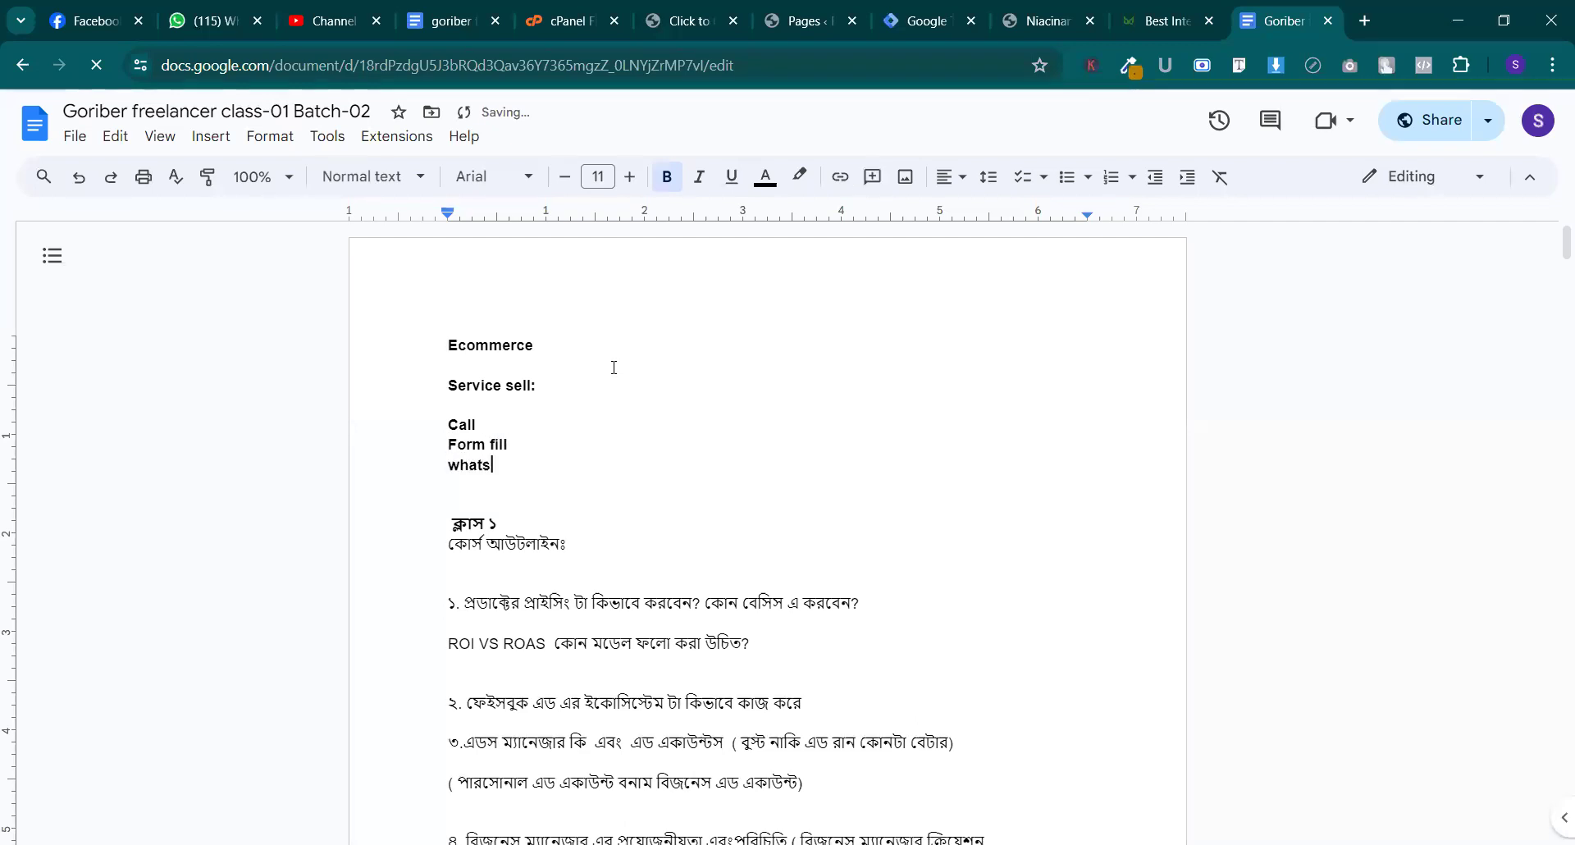
key(Return)
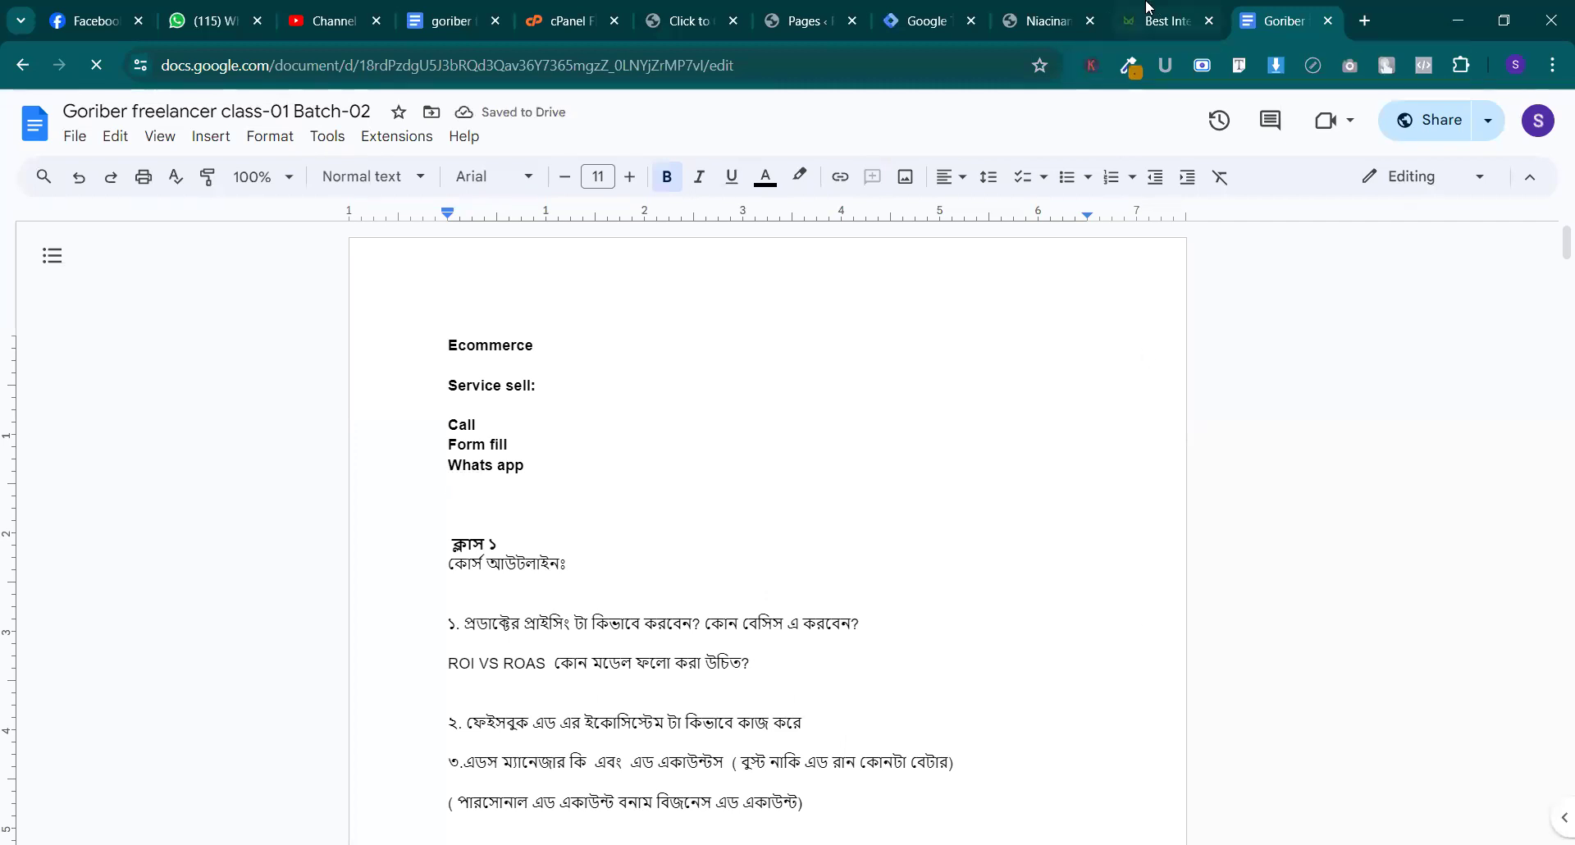
click(1168, 21)
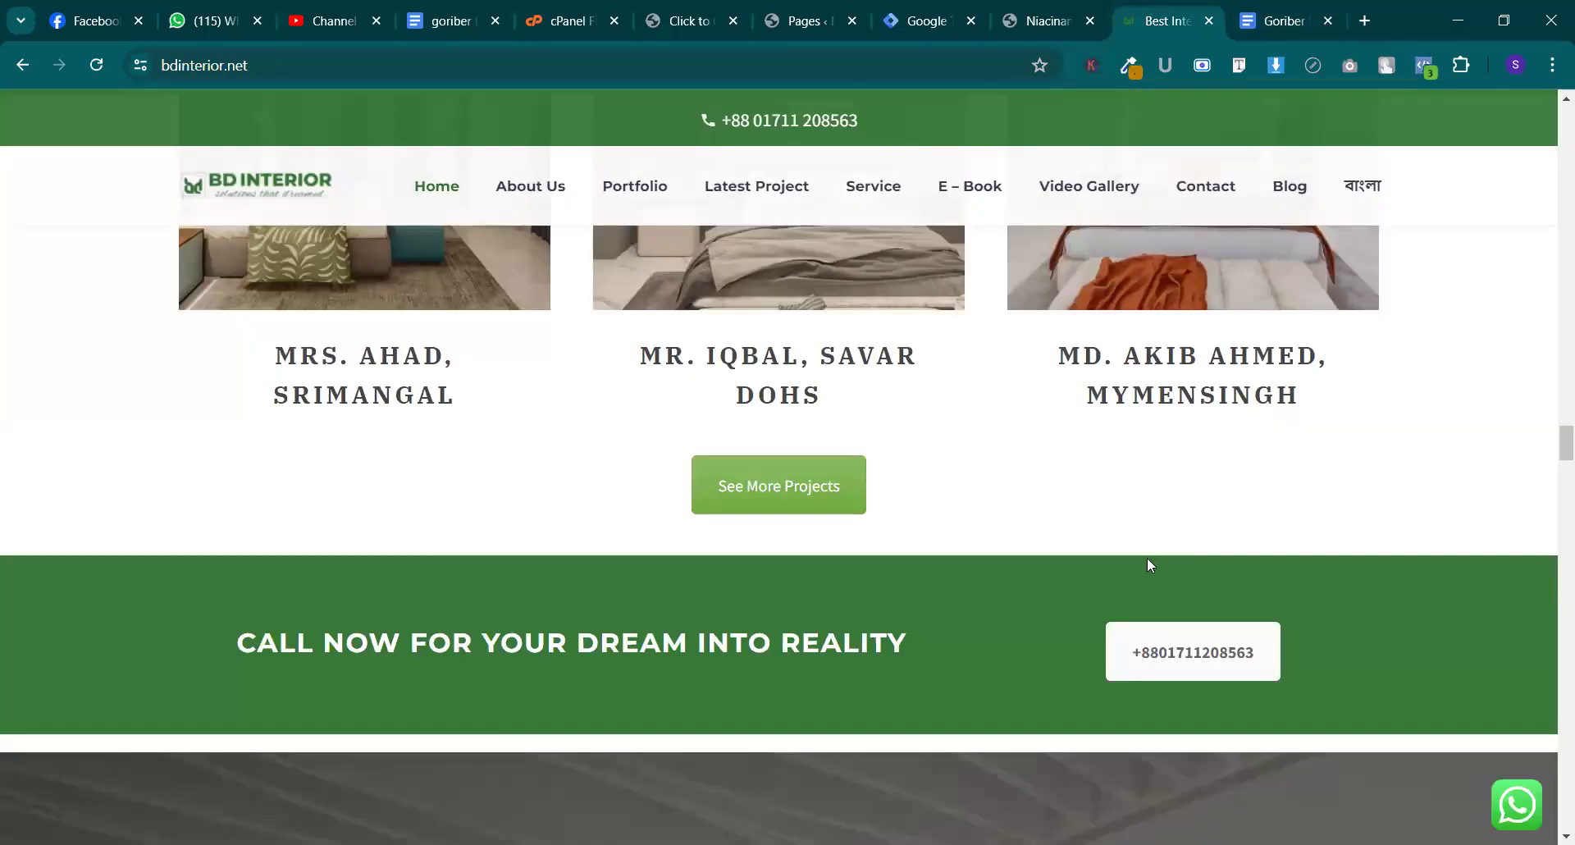
Scroll the BD Interior page and cycle through the open tabs back to it.
scroll(1147, 565, up, 10)
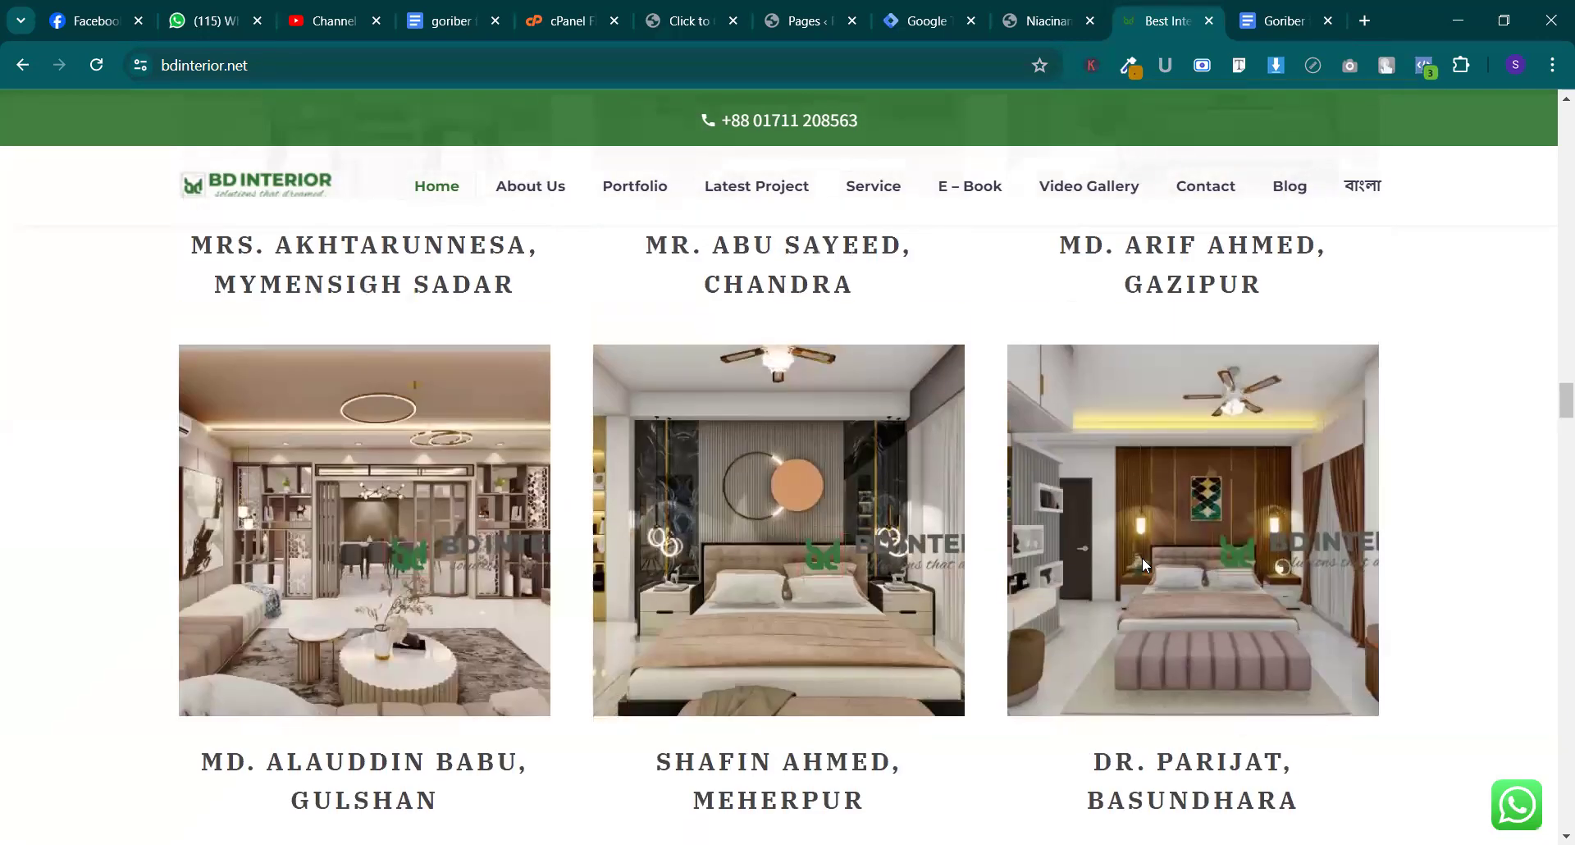
scroll(1139, 563, up, 10)
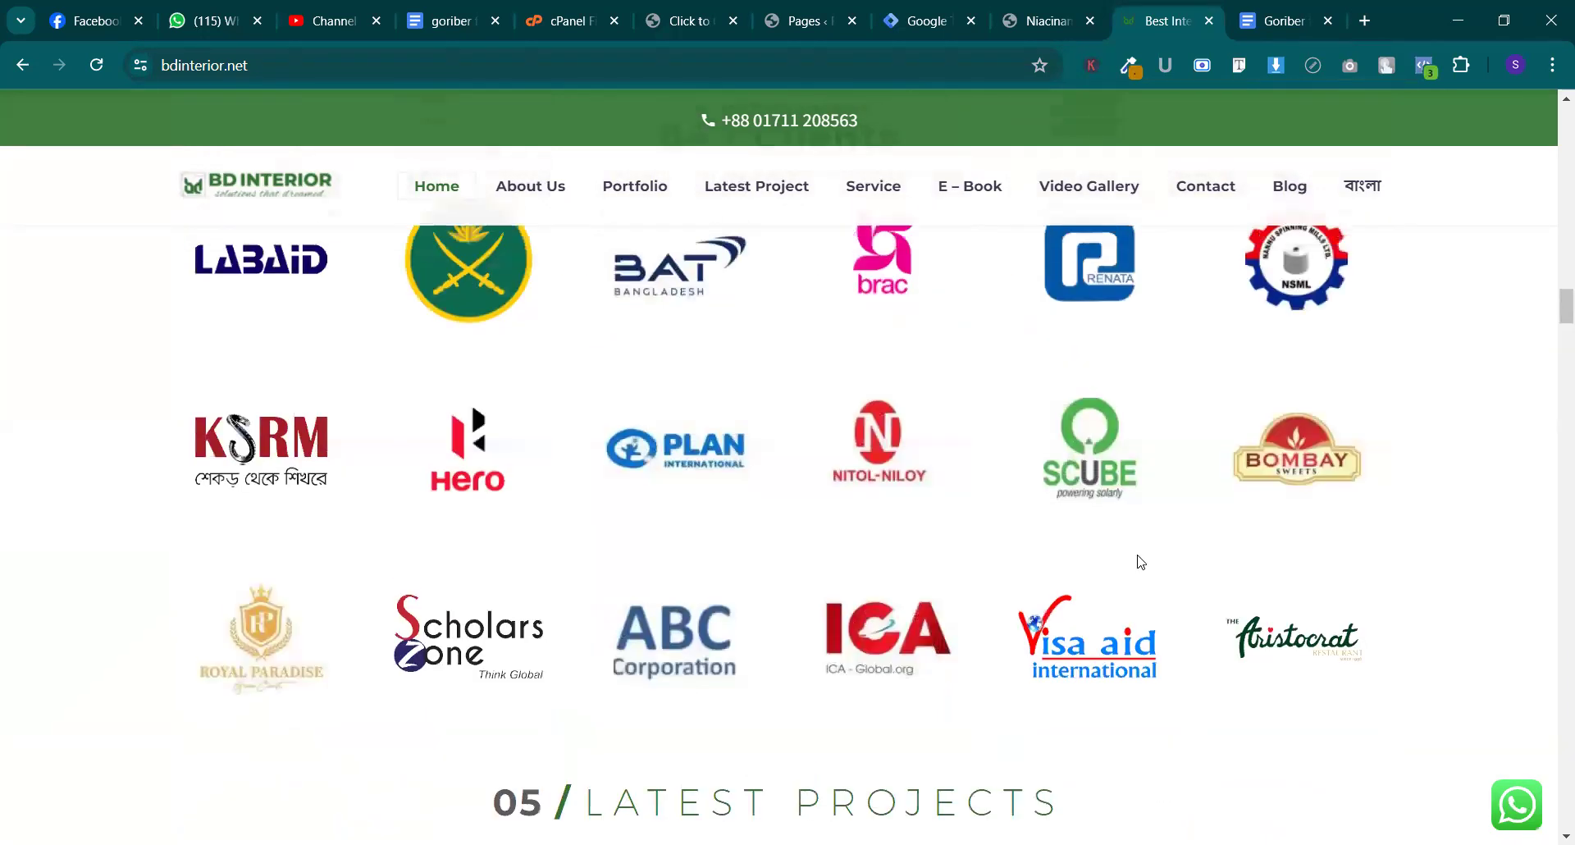
scroll(1136, 556, down, 5)
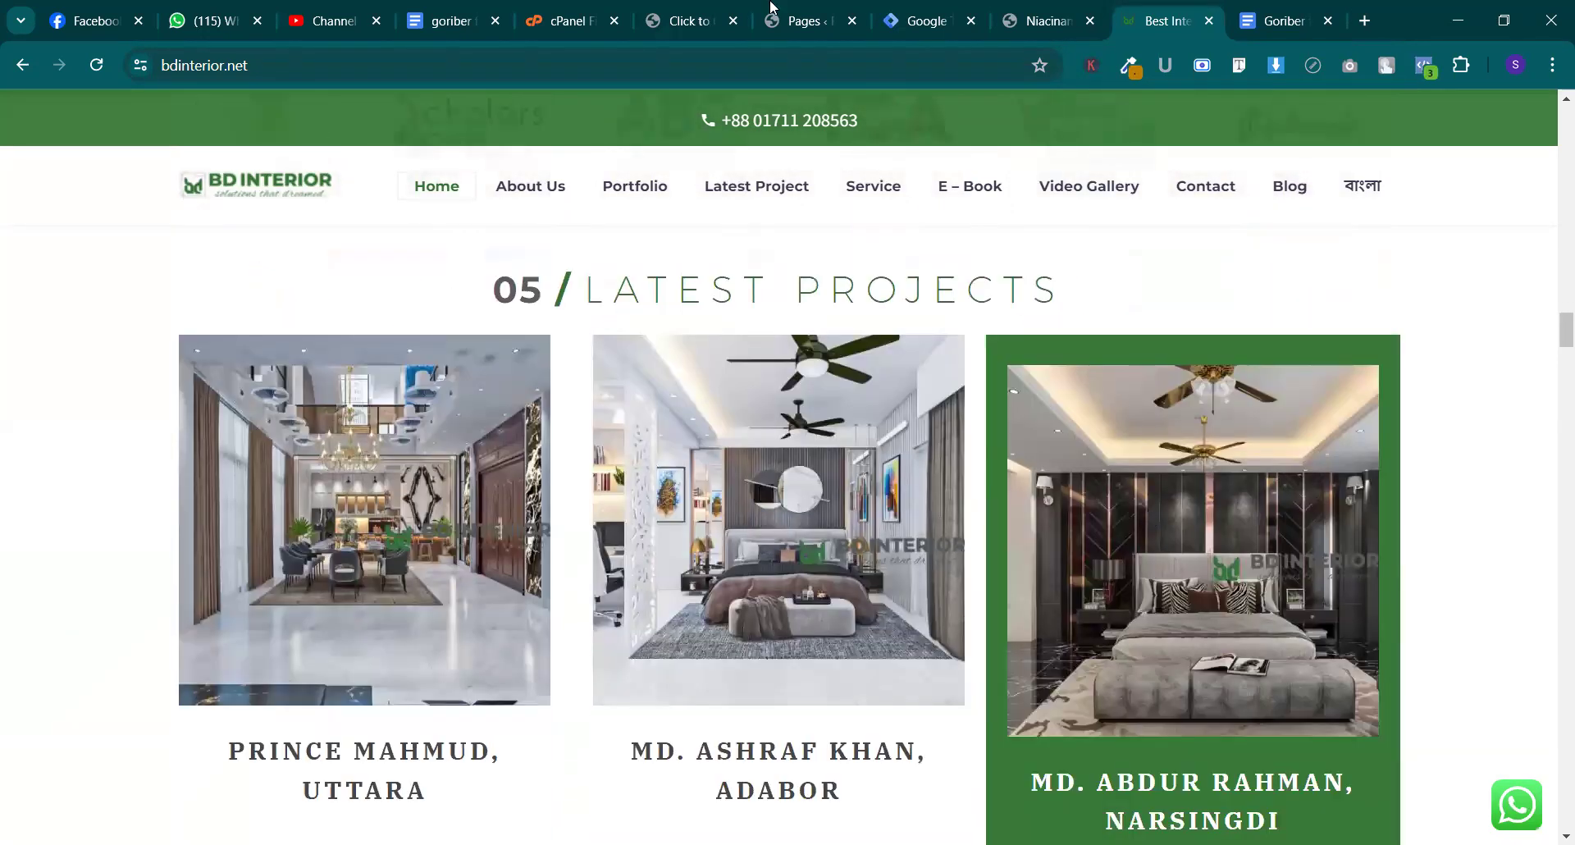
scroll(381, 540, up, 3)
scroll(381, 540, up, 4)
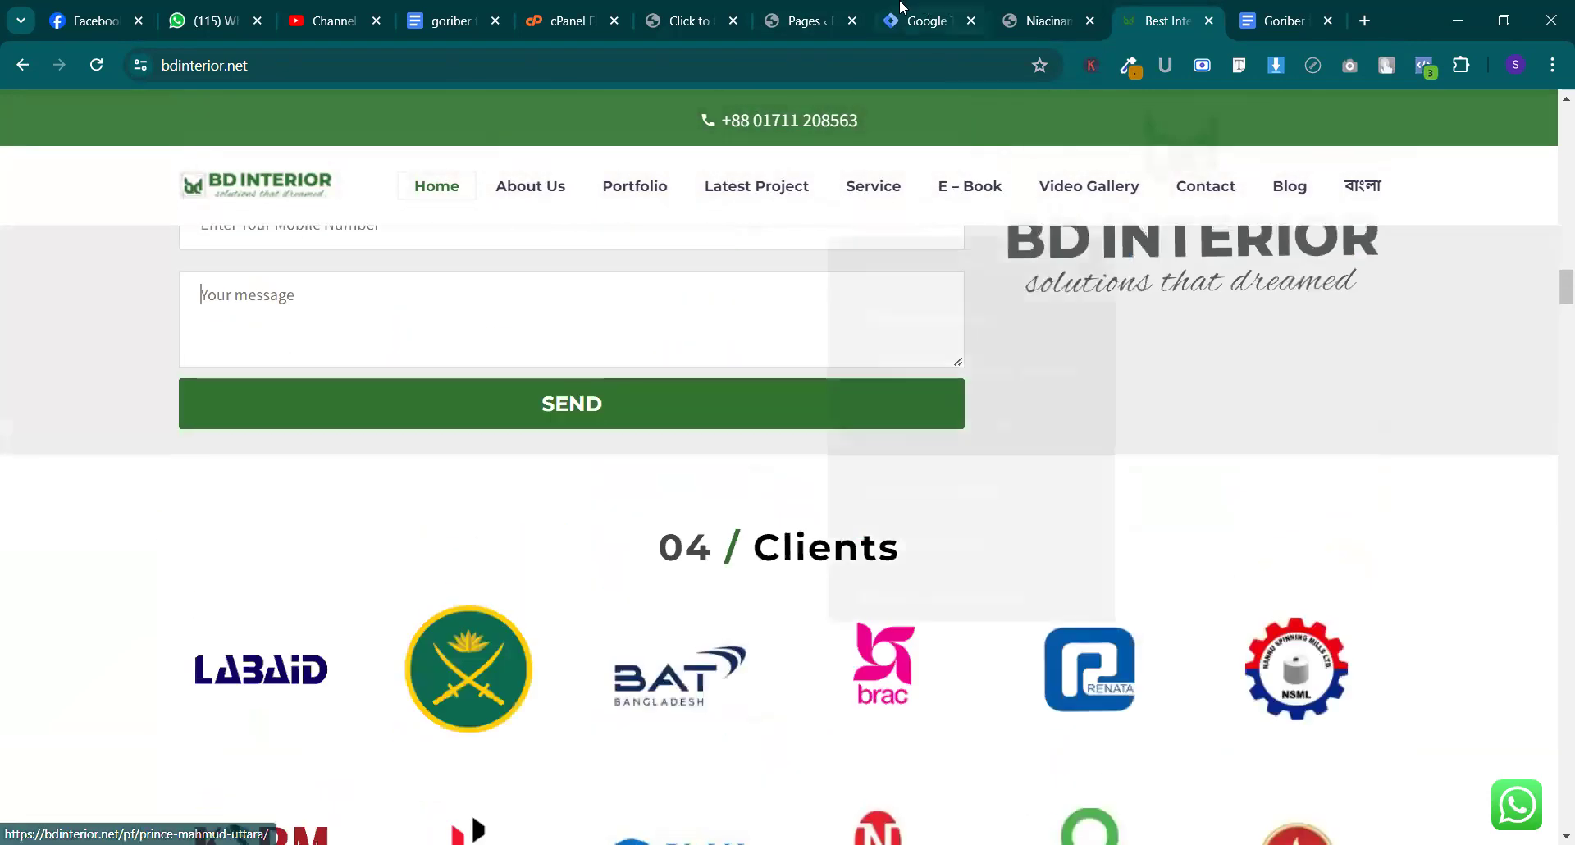
click(767, 18)
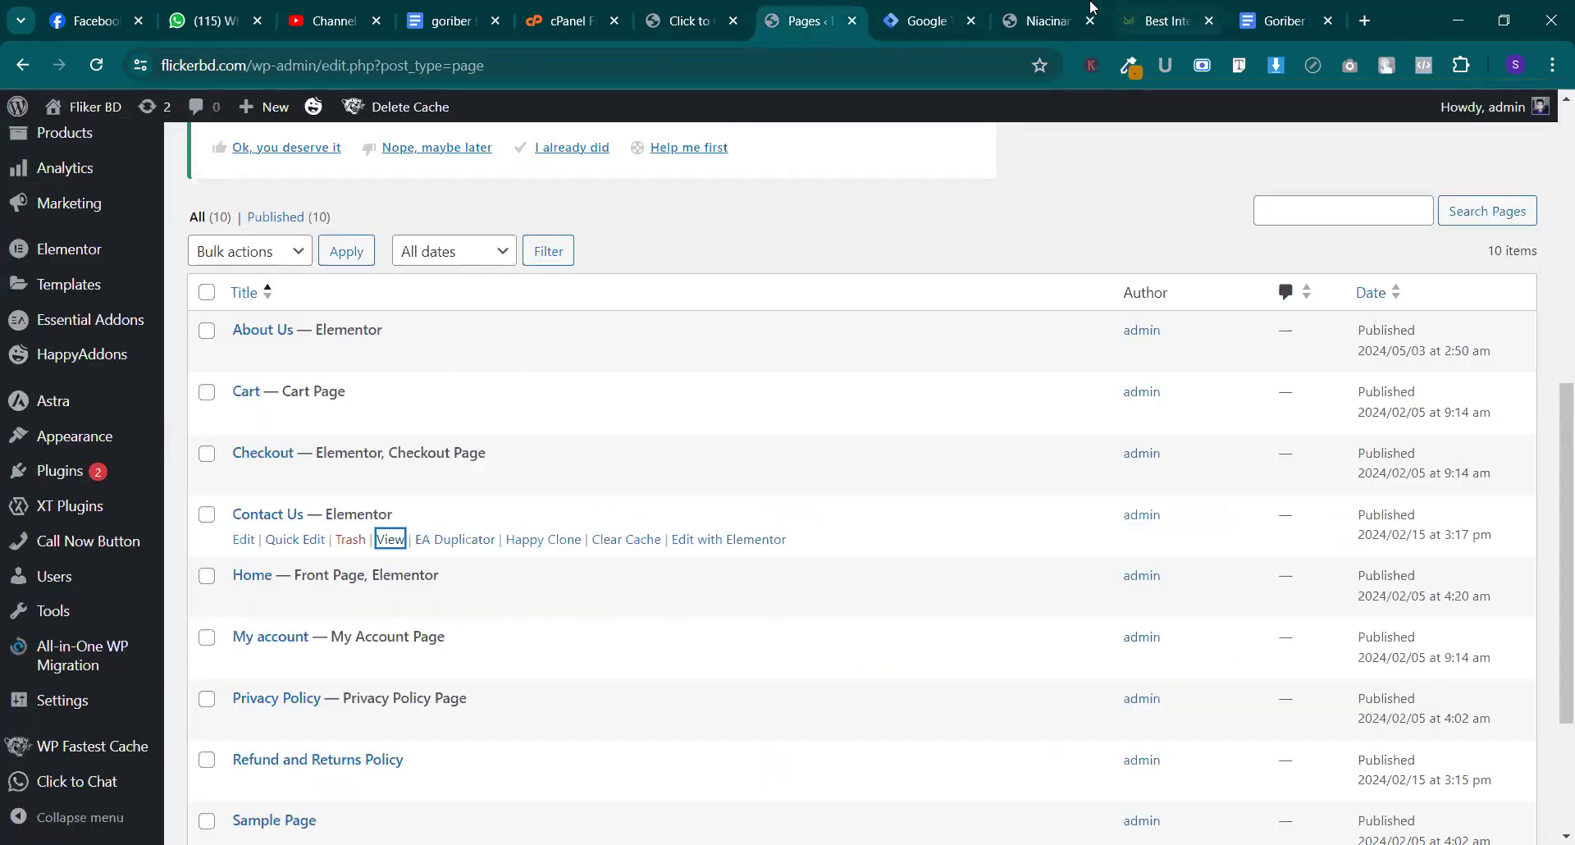
click(1276, 7)
click(1051, 21)
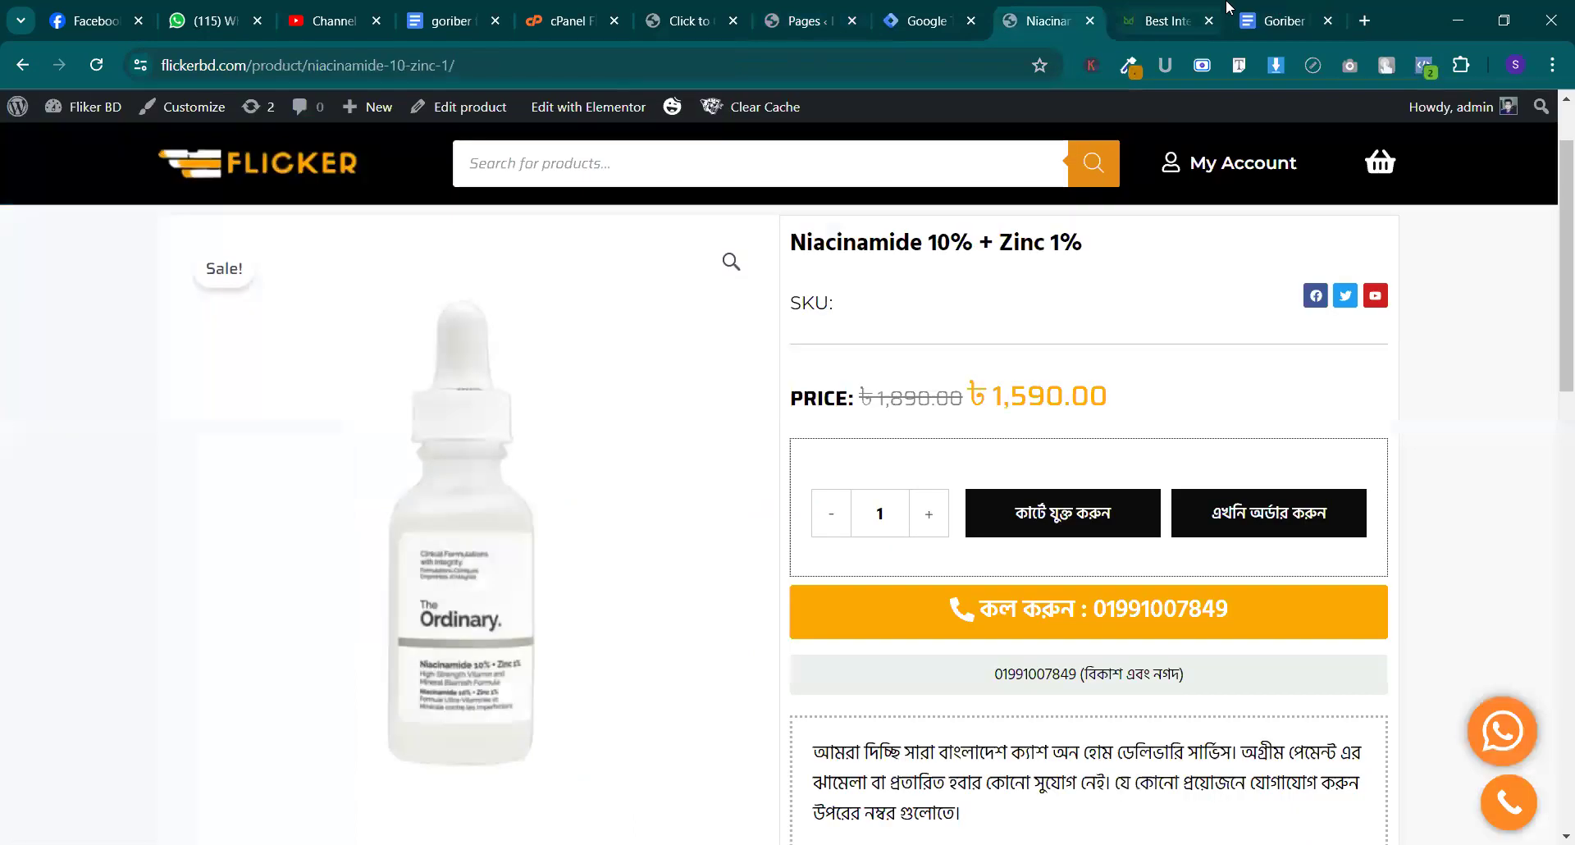
click(1201, 16)
View BD Interior's Portfolio and Latest Project pages, then return to the notes document.
scroll(1161, 363, up, 10)
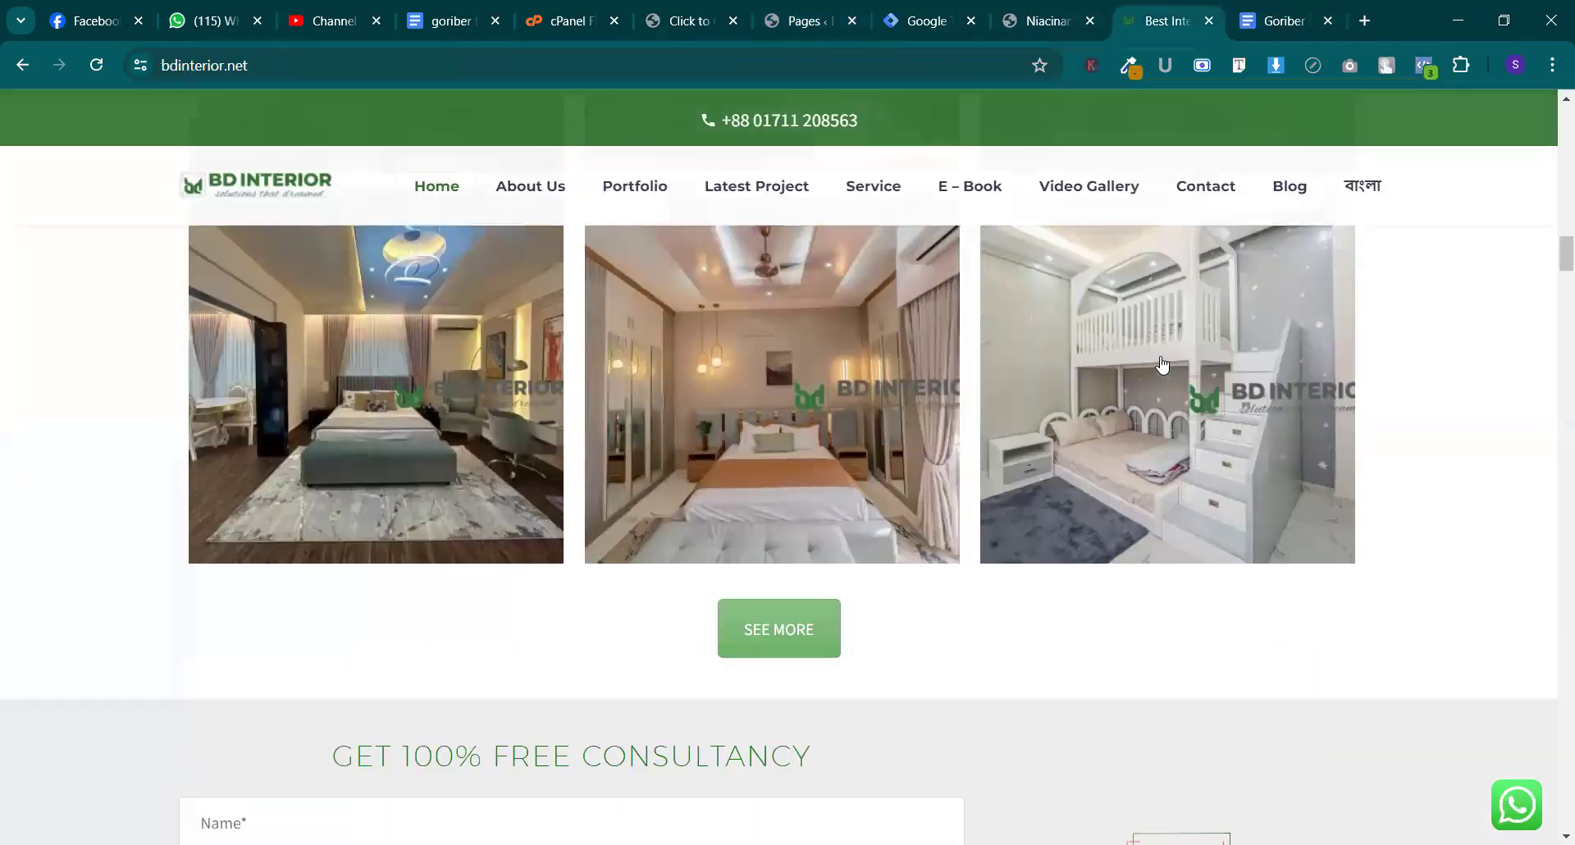
scroll(1161, 363, up, 10)
scroll(921, 432, down, 2)
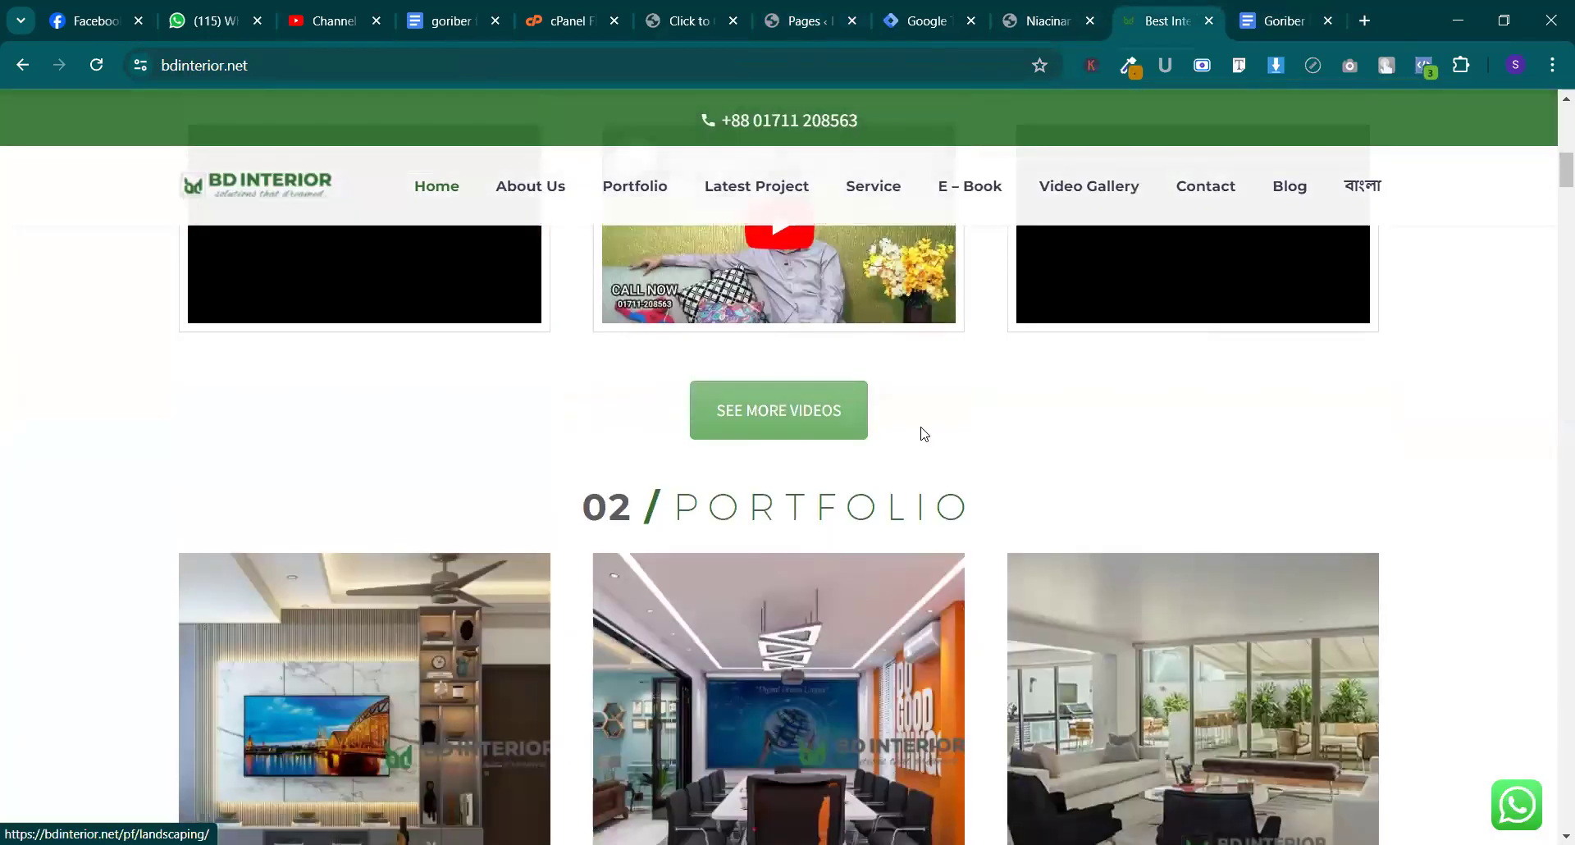
click(694, 416)
scroll(1056, 412, down, 1)
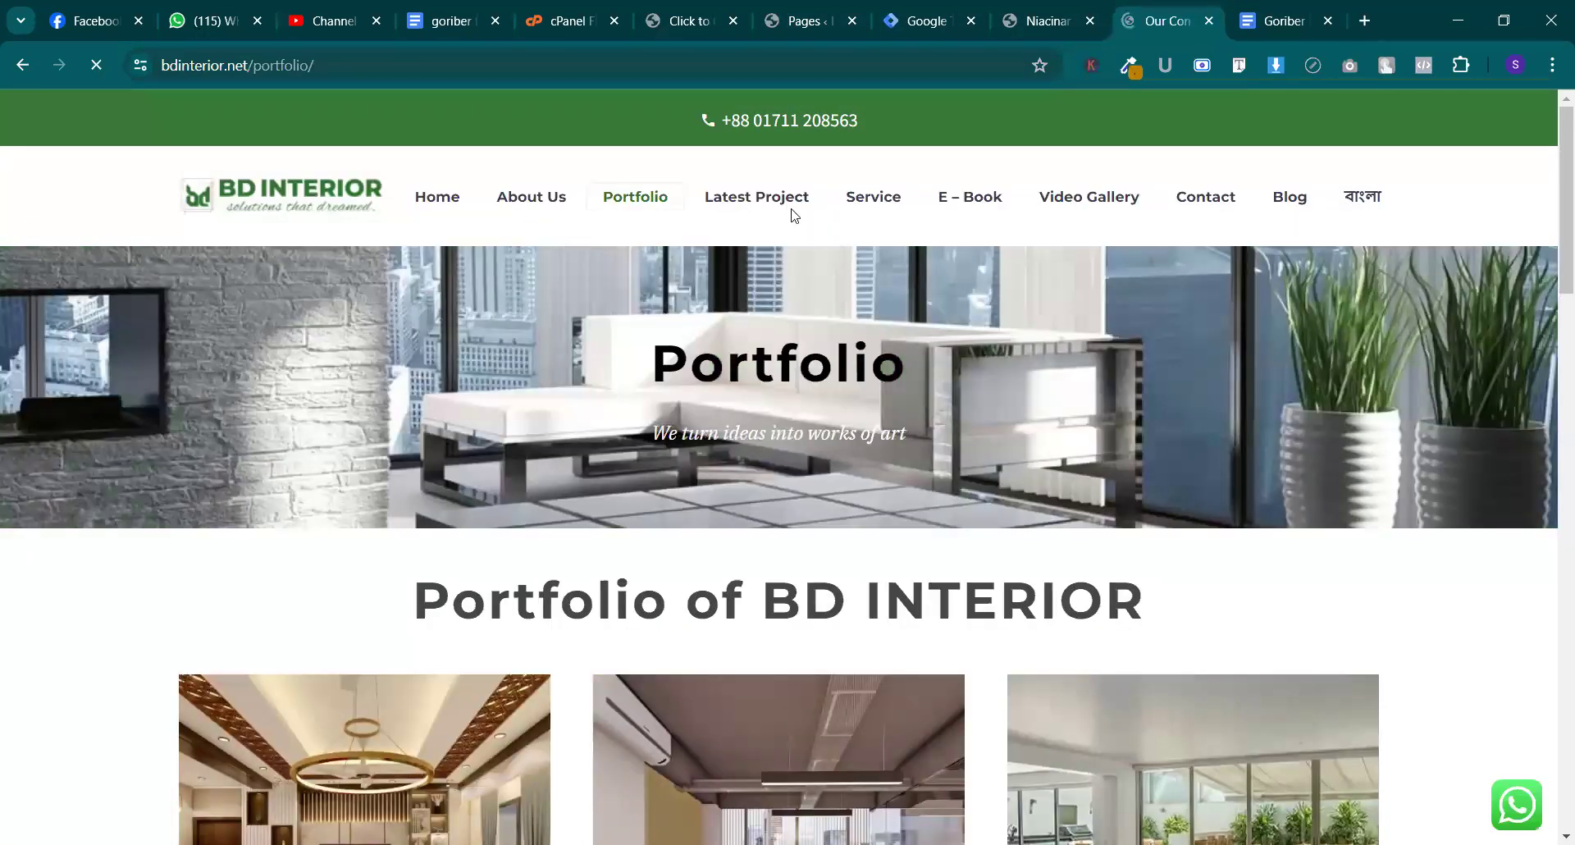
click(793, 213)
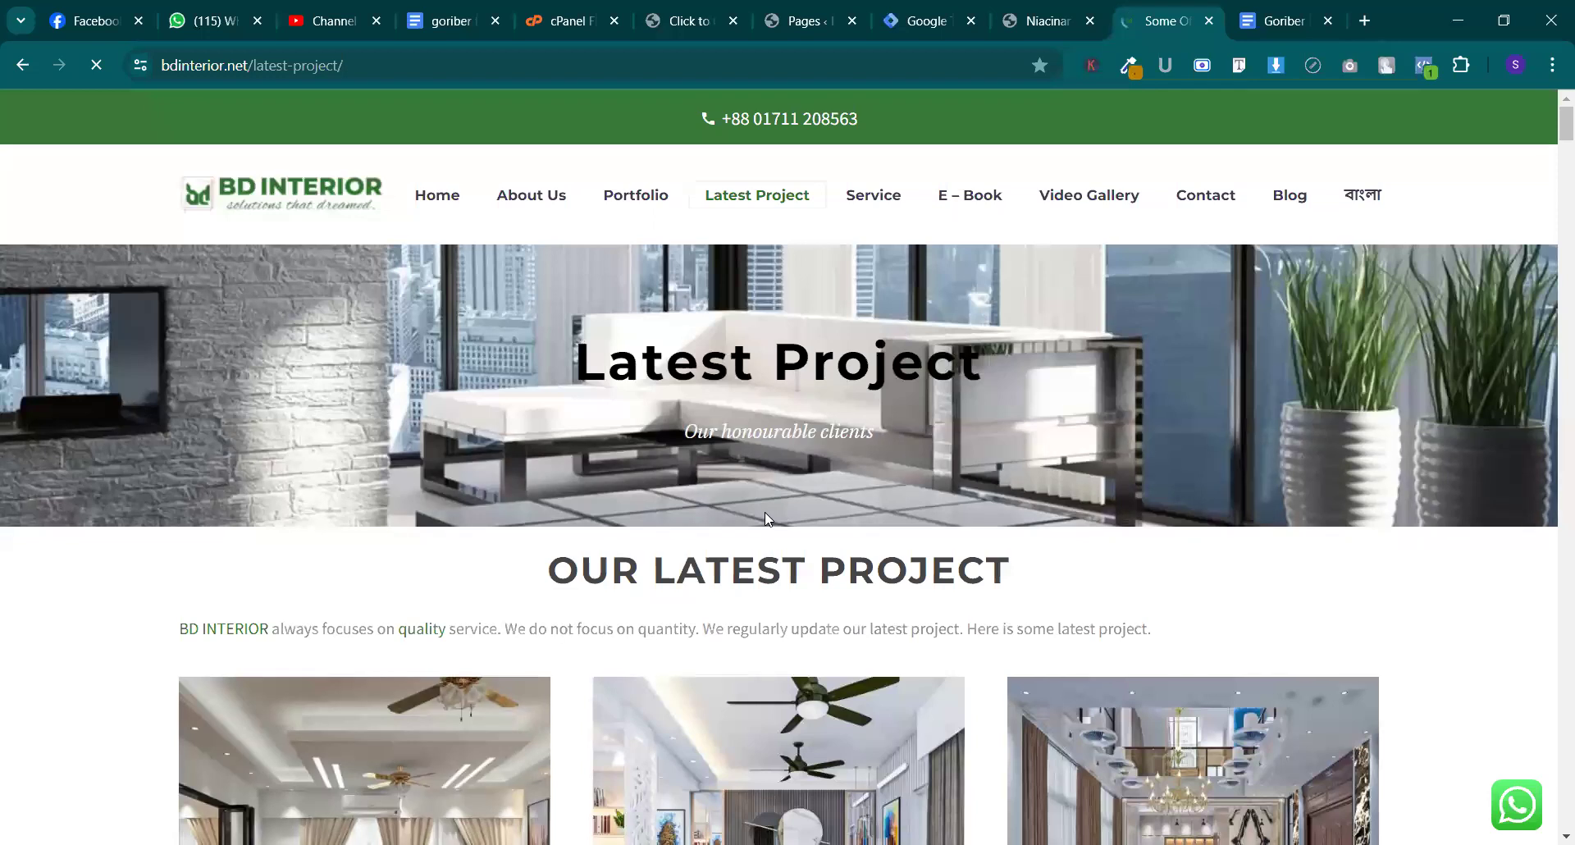
scroll(768, 517, down, 5)
scroll(768, 529, down, 5)
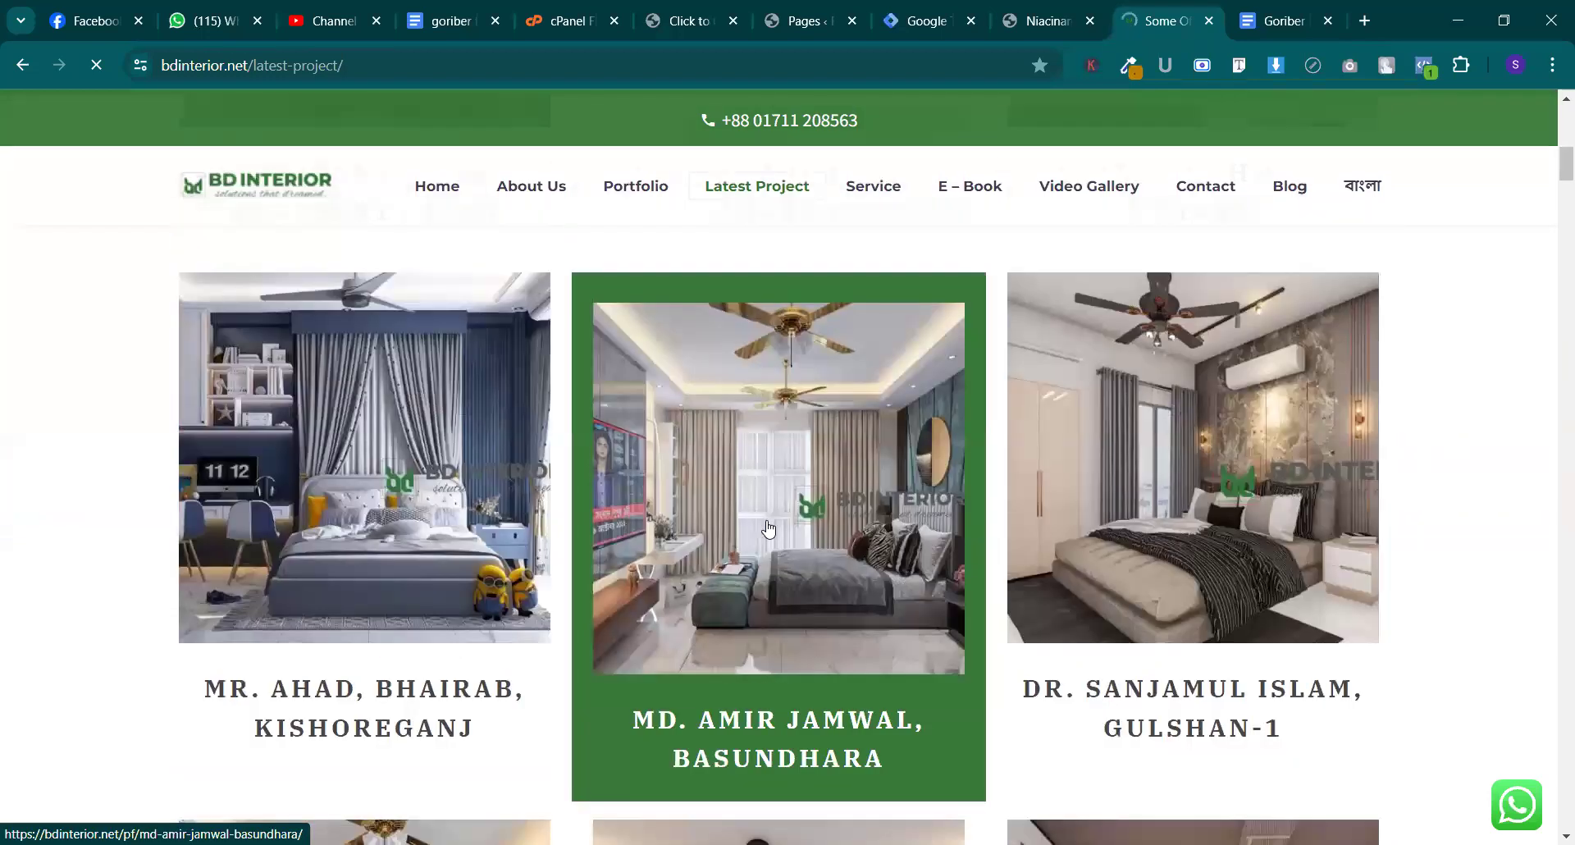
click(1318, 9)
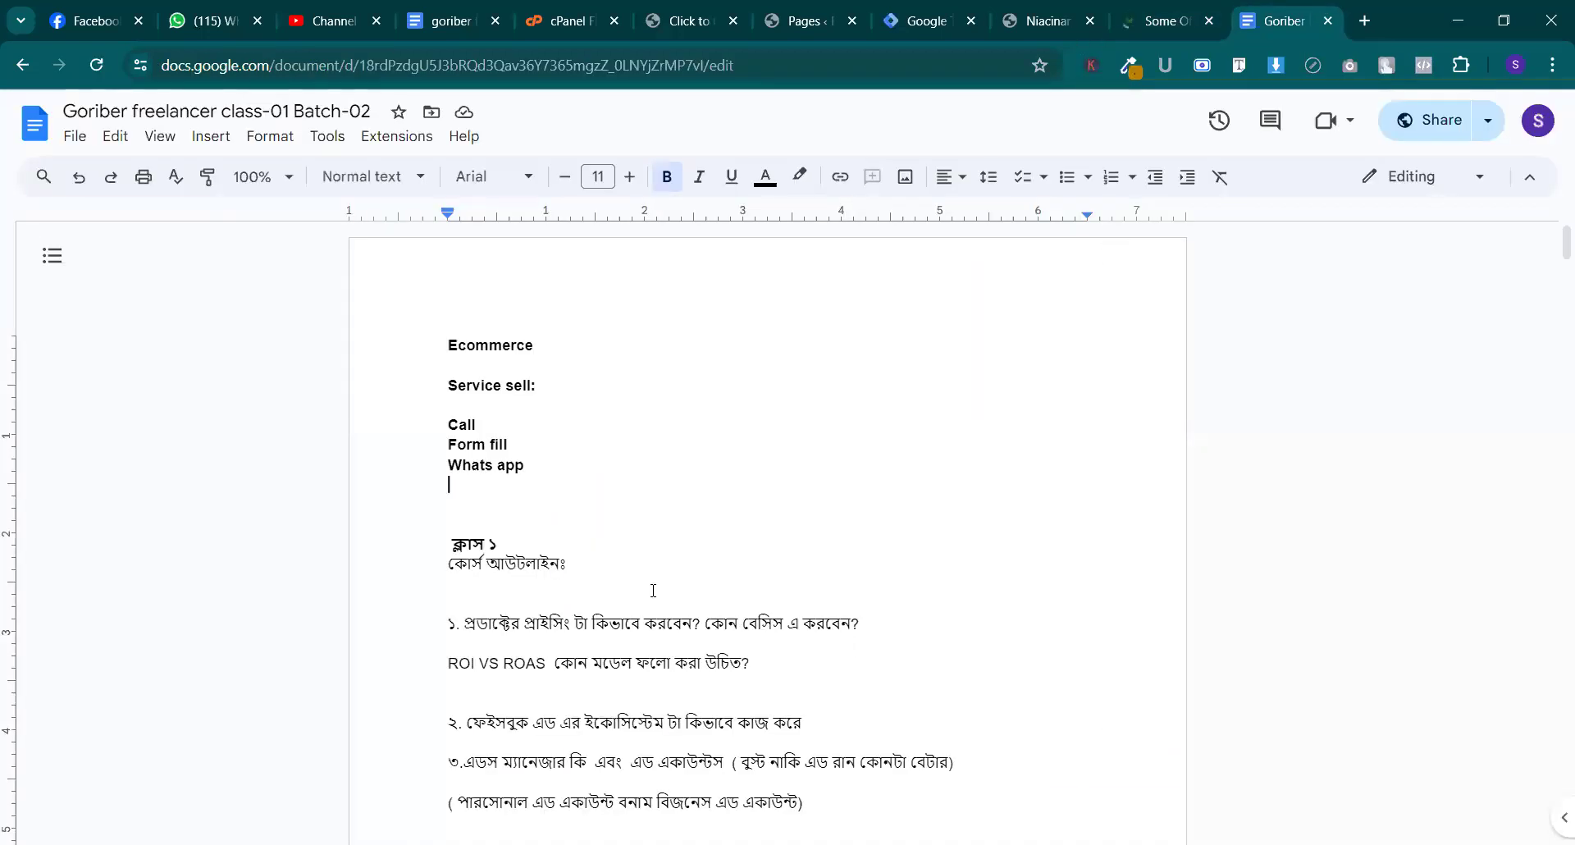
Add a line reading 'Eta nich' below Whats app, correcting the typos.
key(Return)
text(cal)
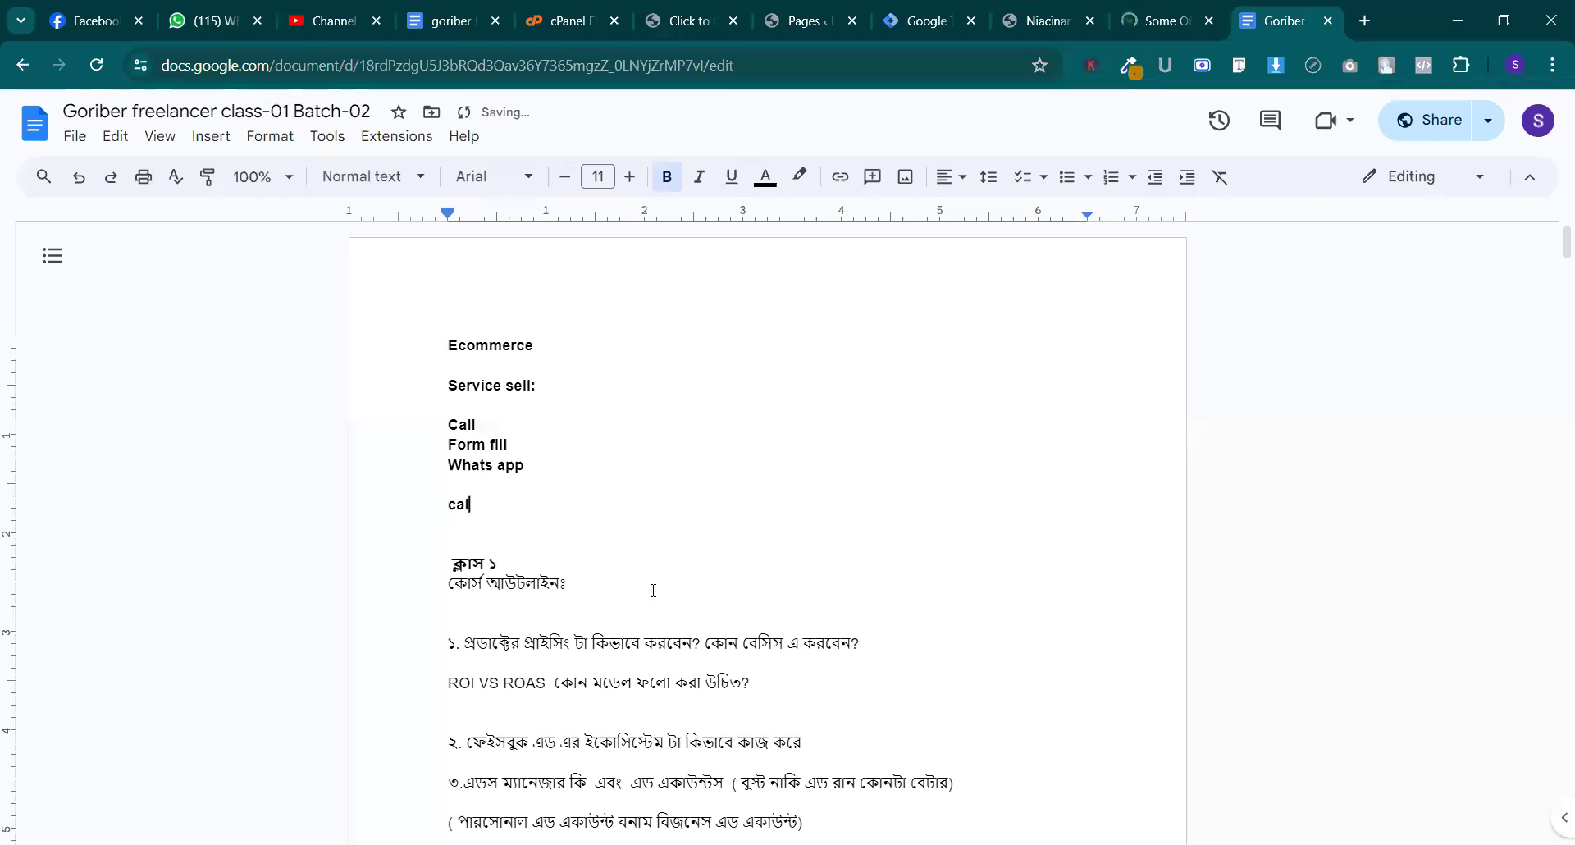
key(BackSpace)
key(BackSpace)
key(BackSpace)
text(Eta )
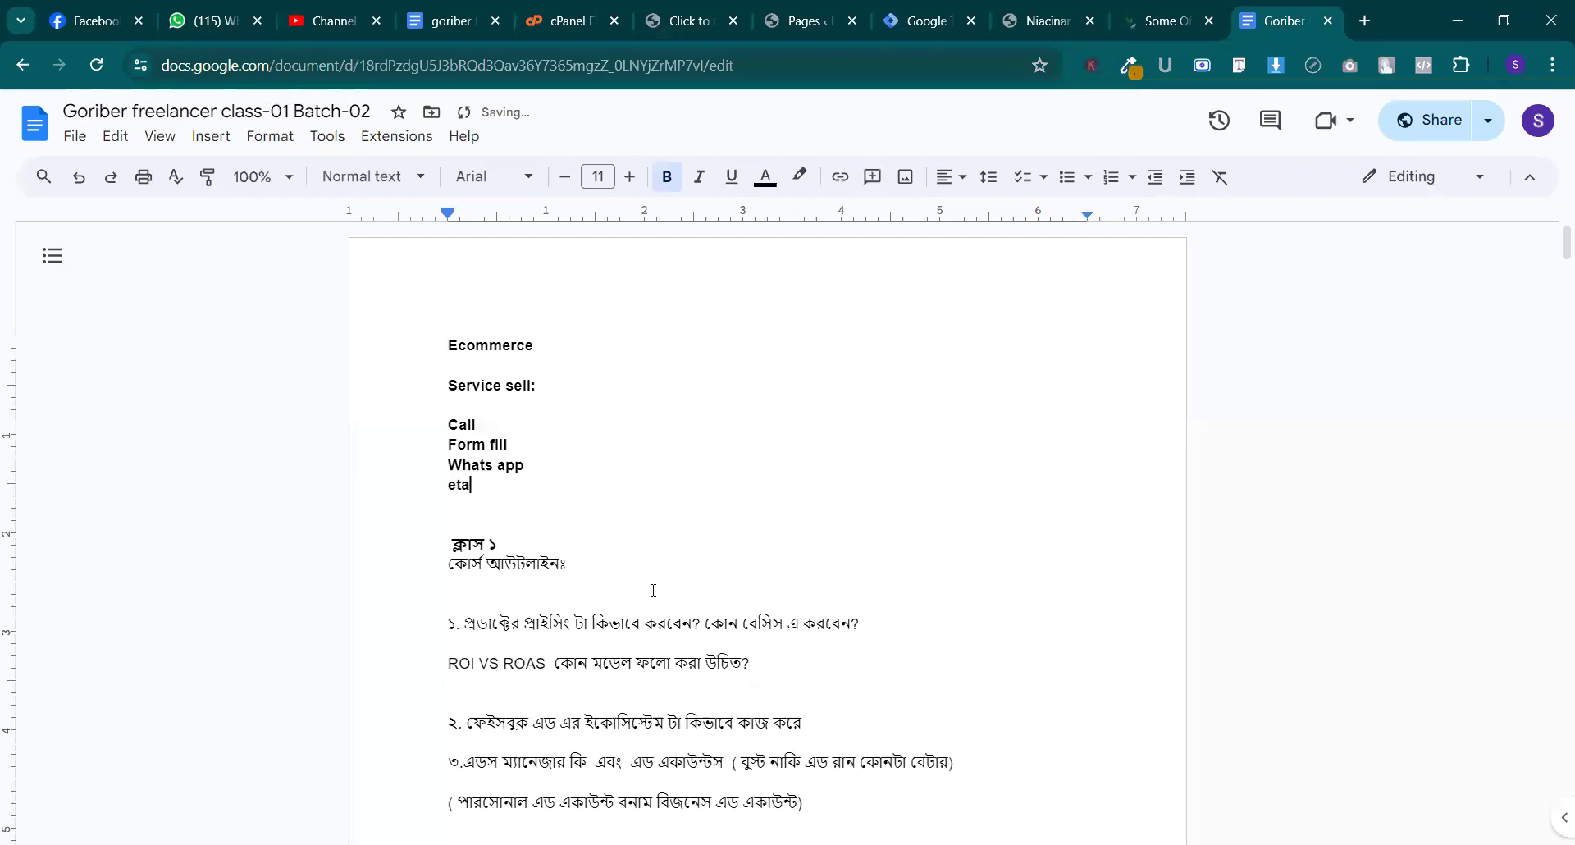
text(nichew)
key(BackSpace)
key(BackSpace)
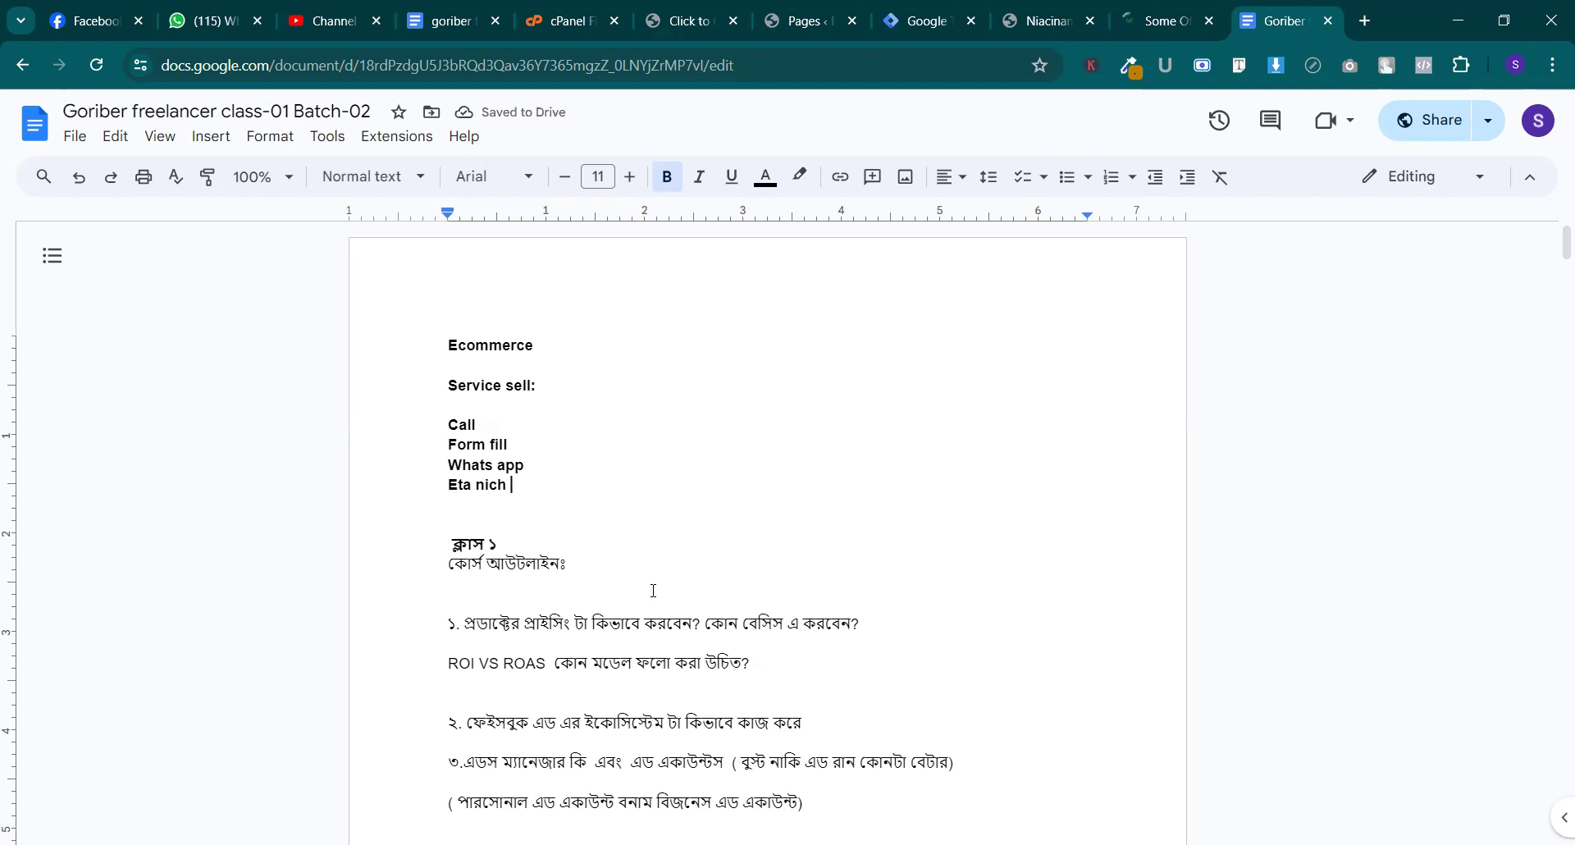
Open the flickerbd.com Shop page in a new tab from the WordPress pages list.
click(796, 18)
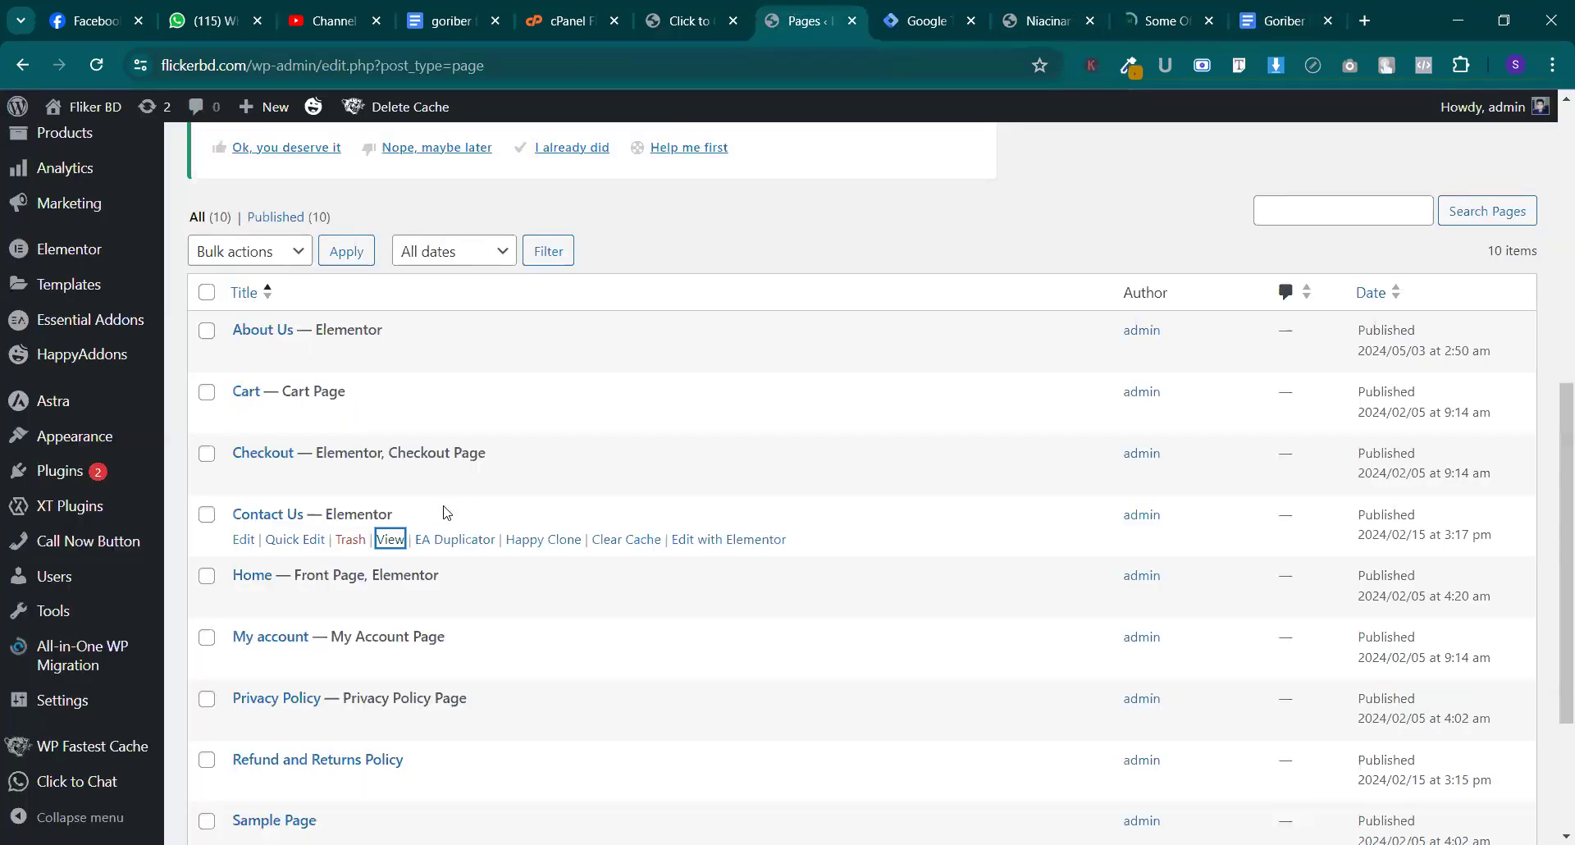
scroll(307, 658, down, 3)
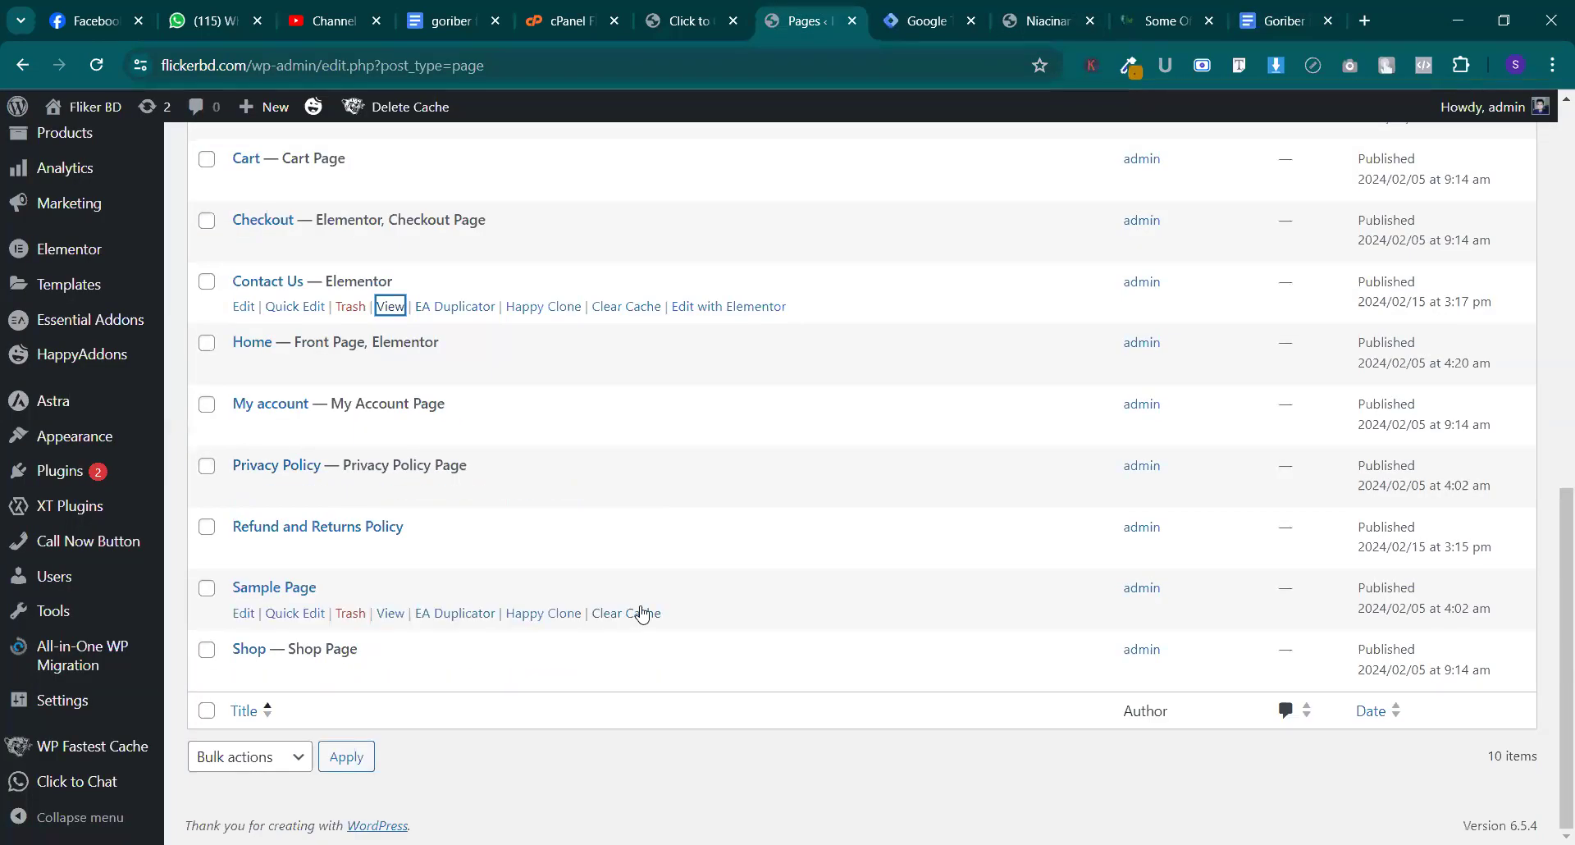
right_click(389, 675)
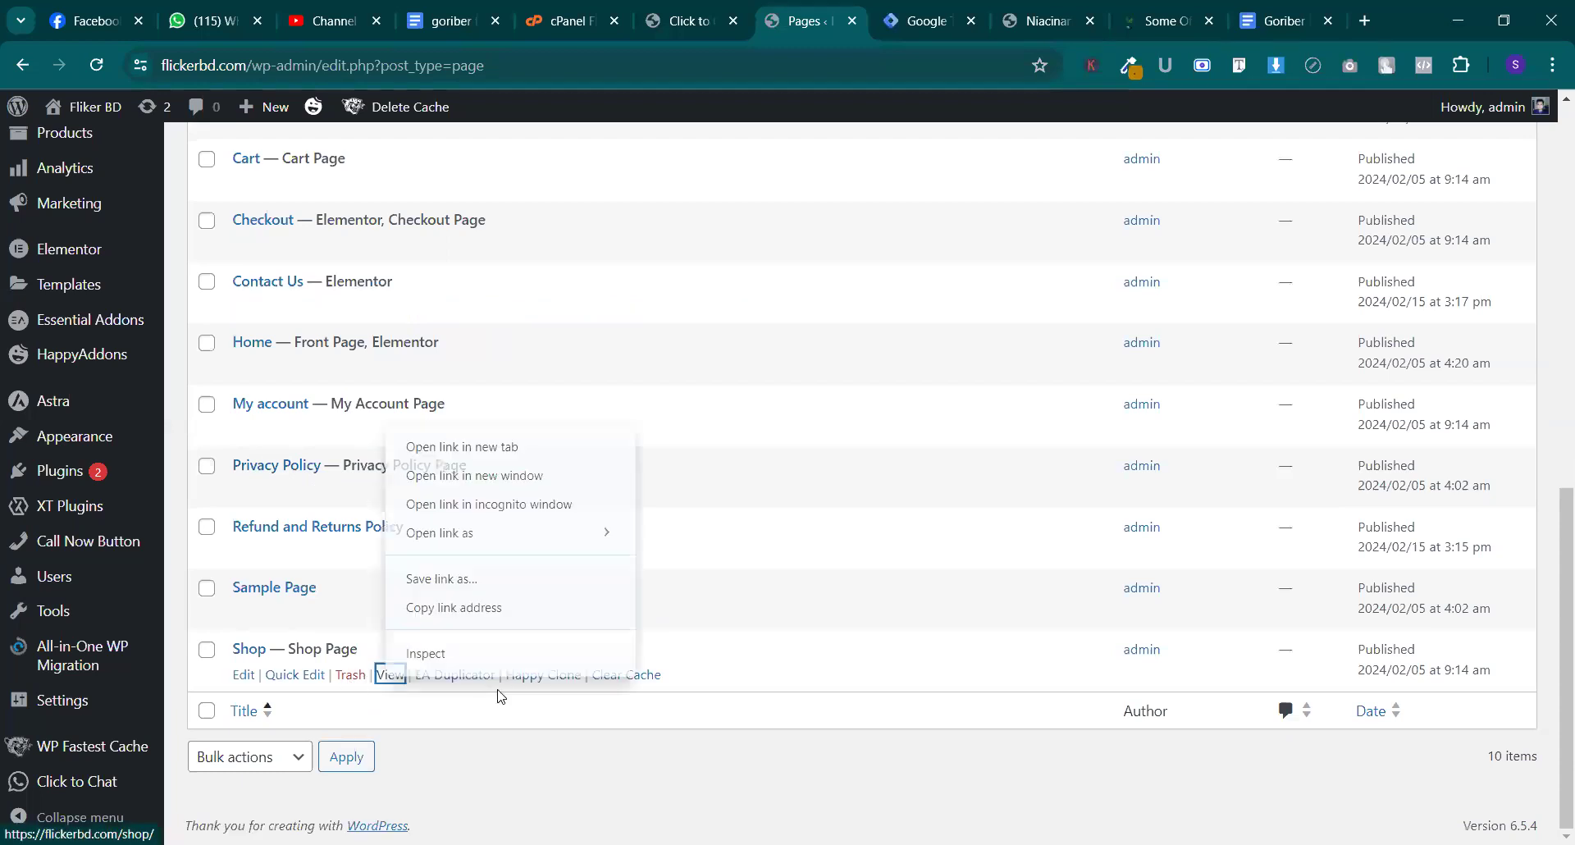
click(508, 448)
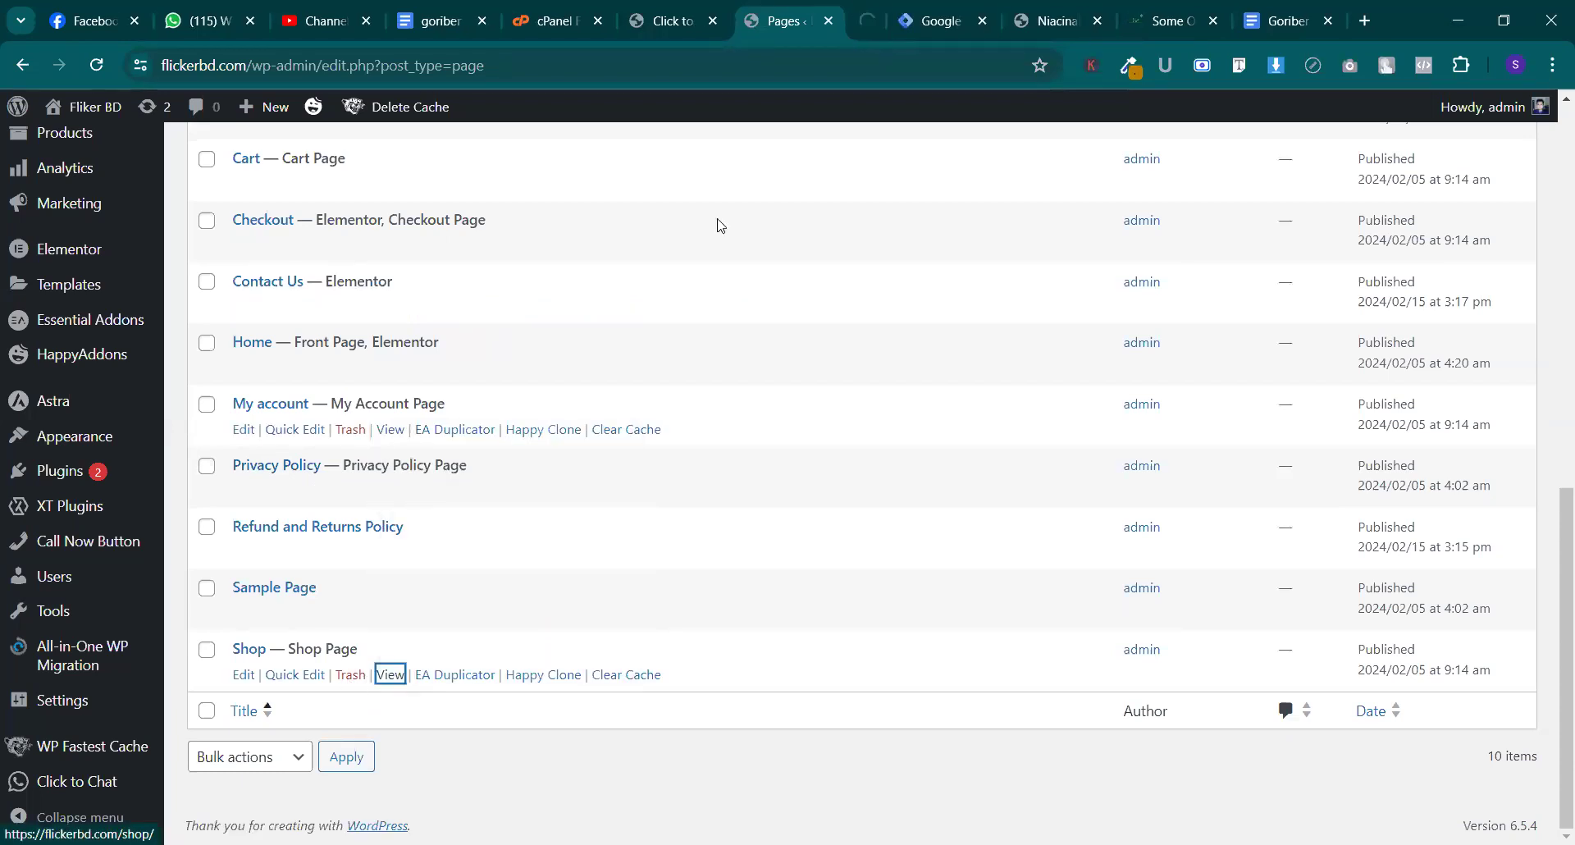
key(ctrl+Tab)
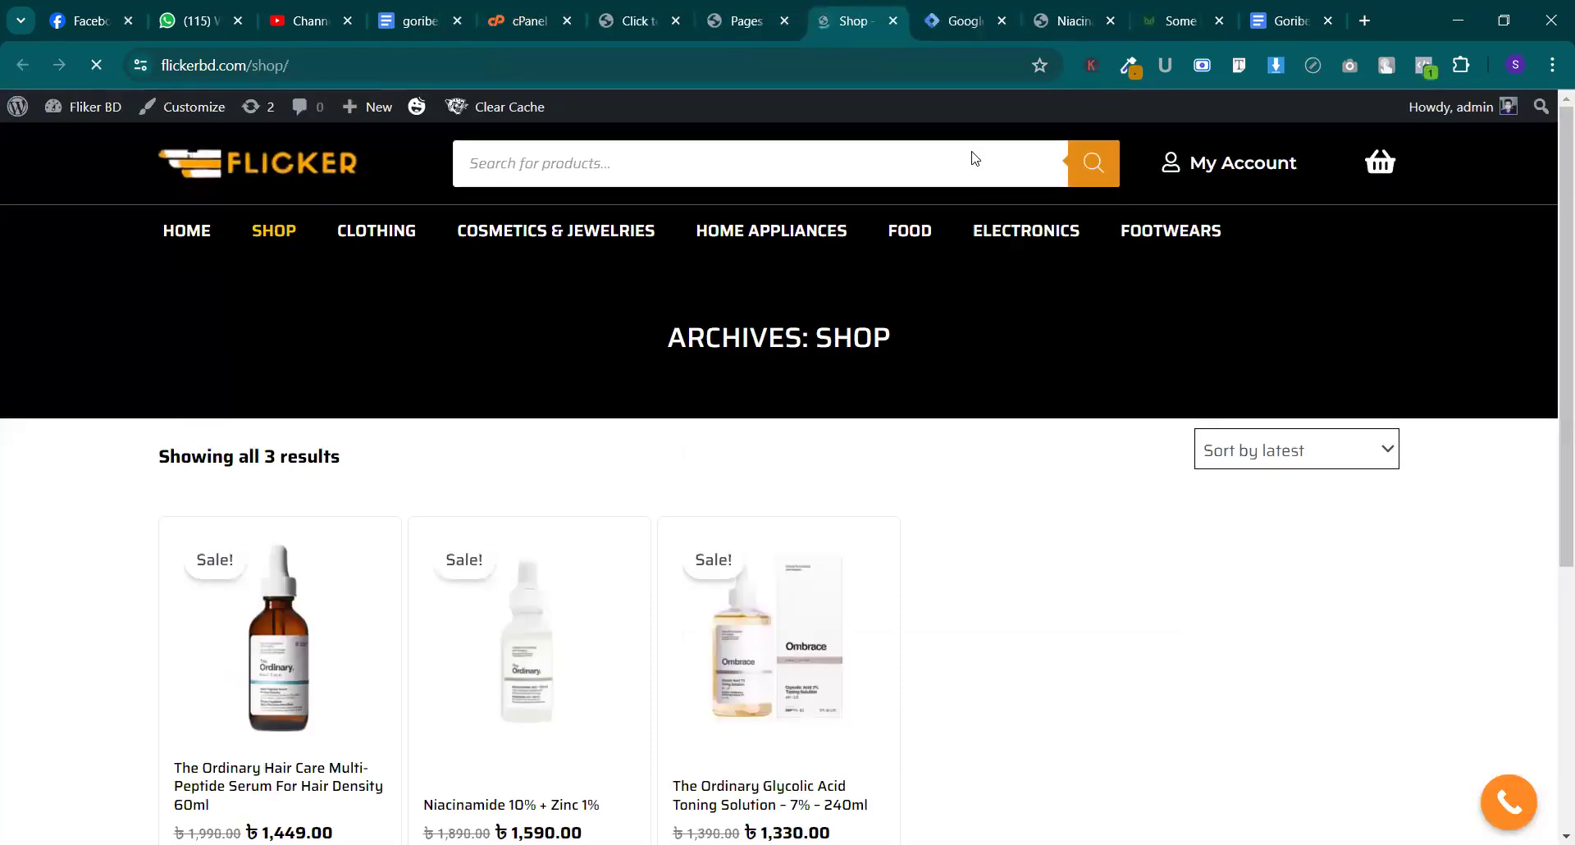
Move the Tag Manager tab before the Shop tab, then review the Shop page's product list.
click(753, 8)
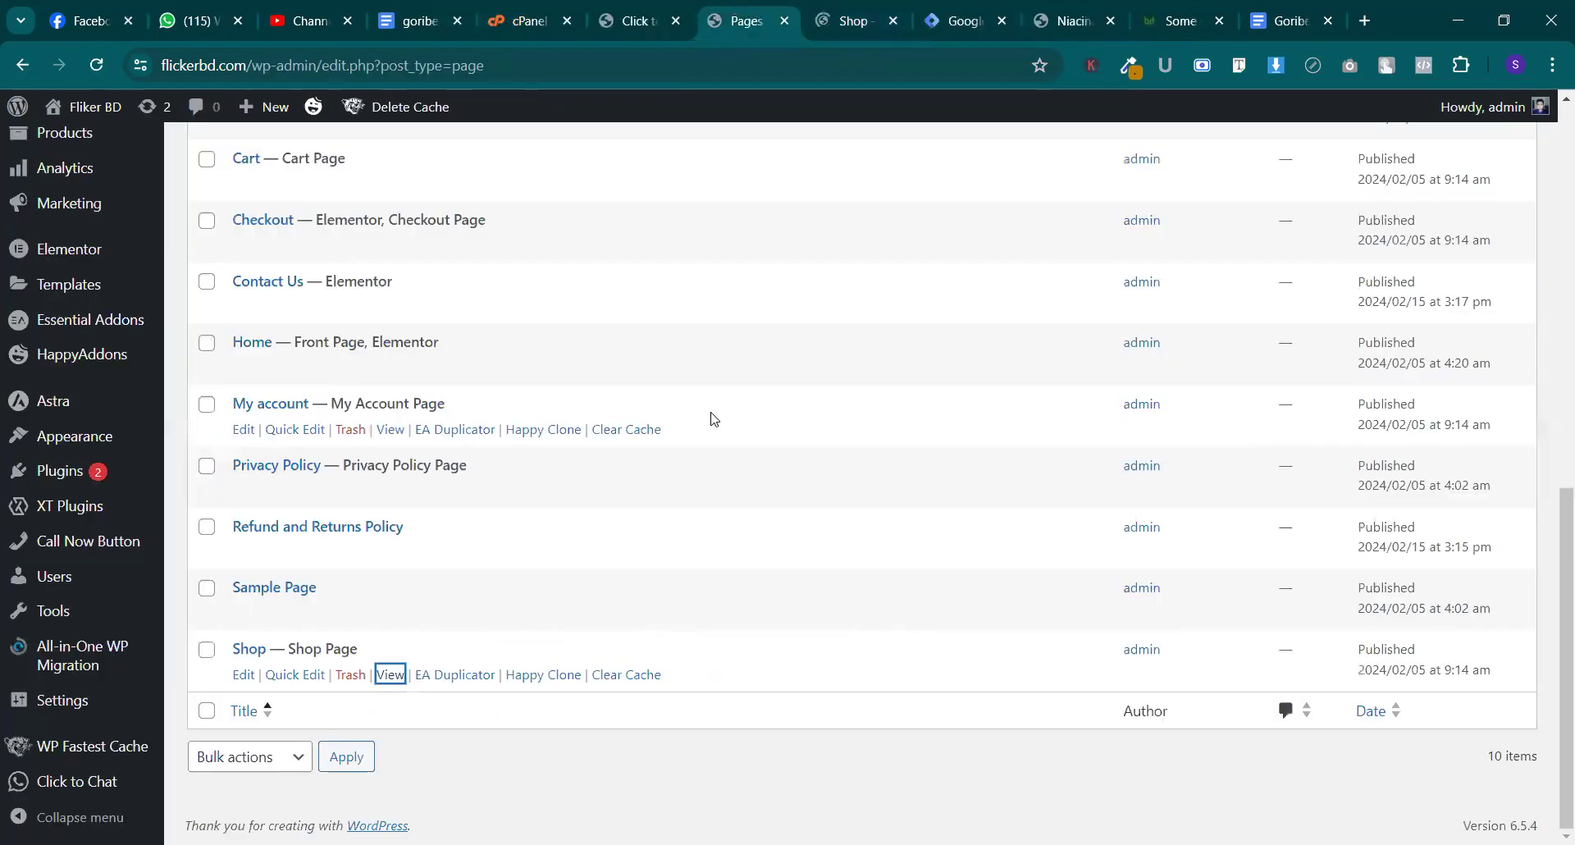
click(857, 21)
drag(980, 20, 870, 21)
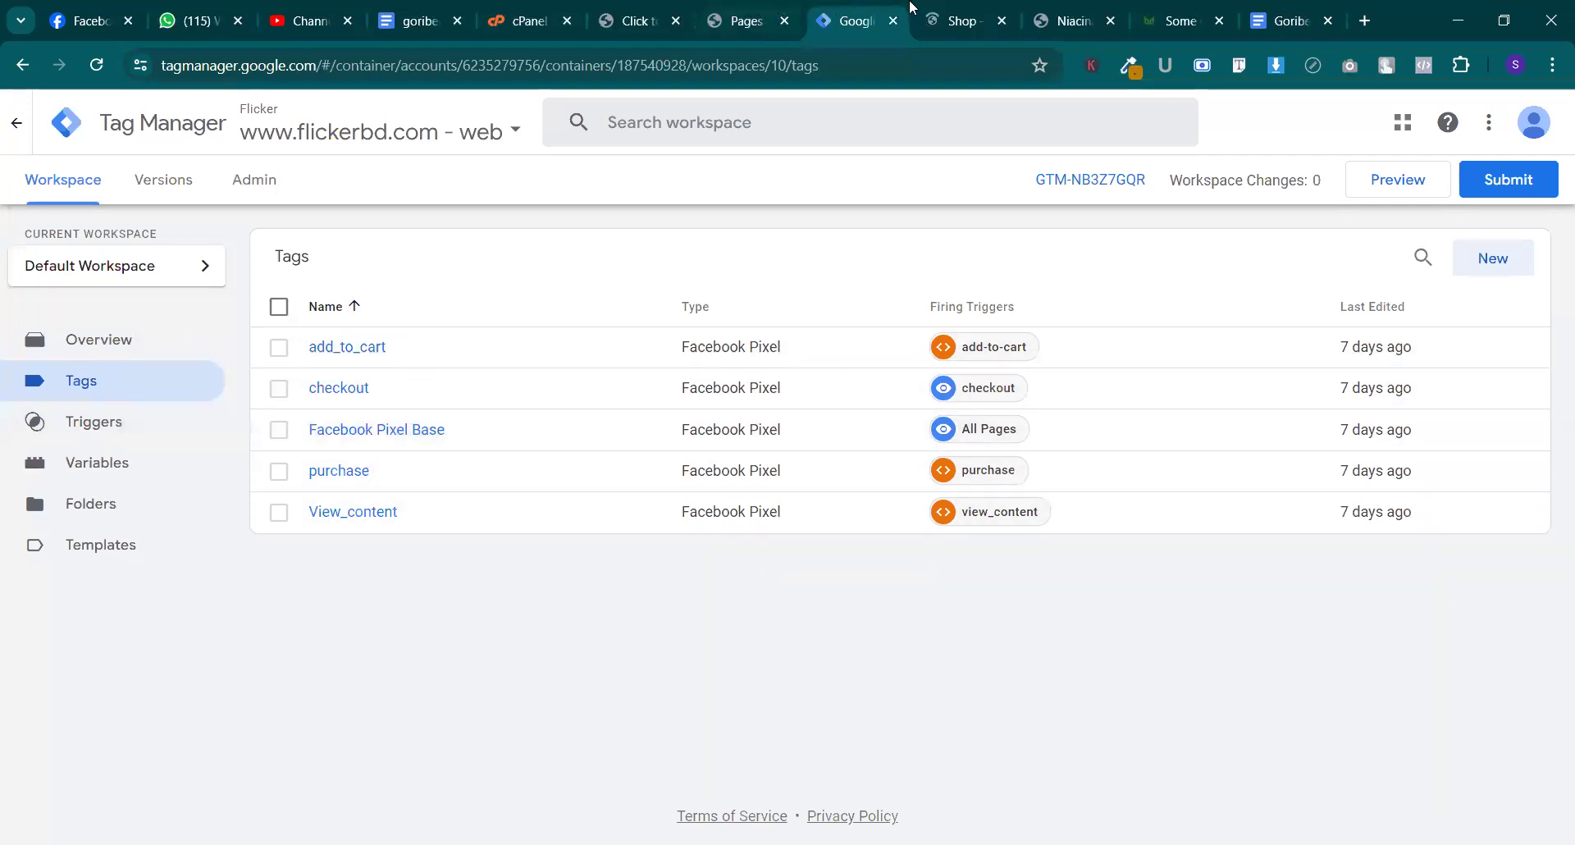
click(1054, 14)
click(966, 16)
scroll(984, 344, down, 5)
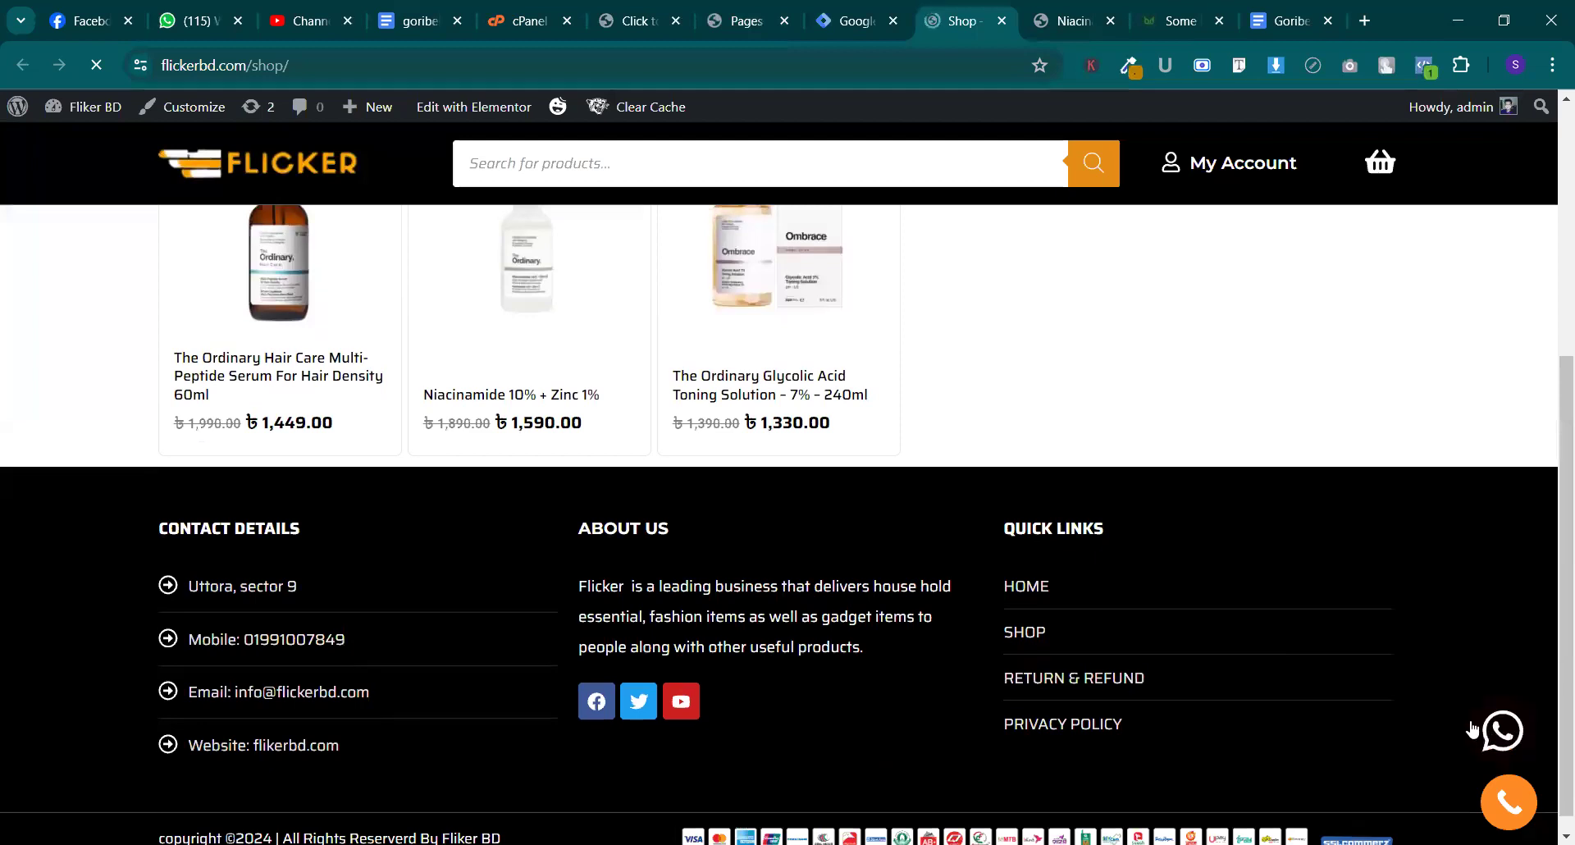
scroll(1444, 726, up, 5)
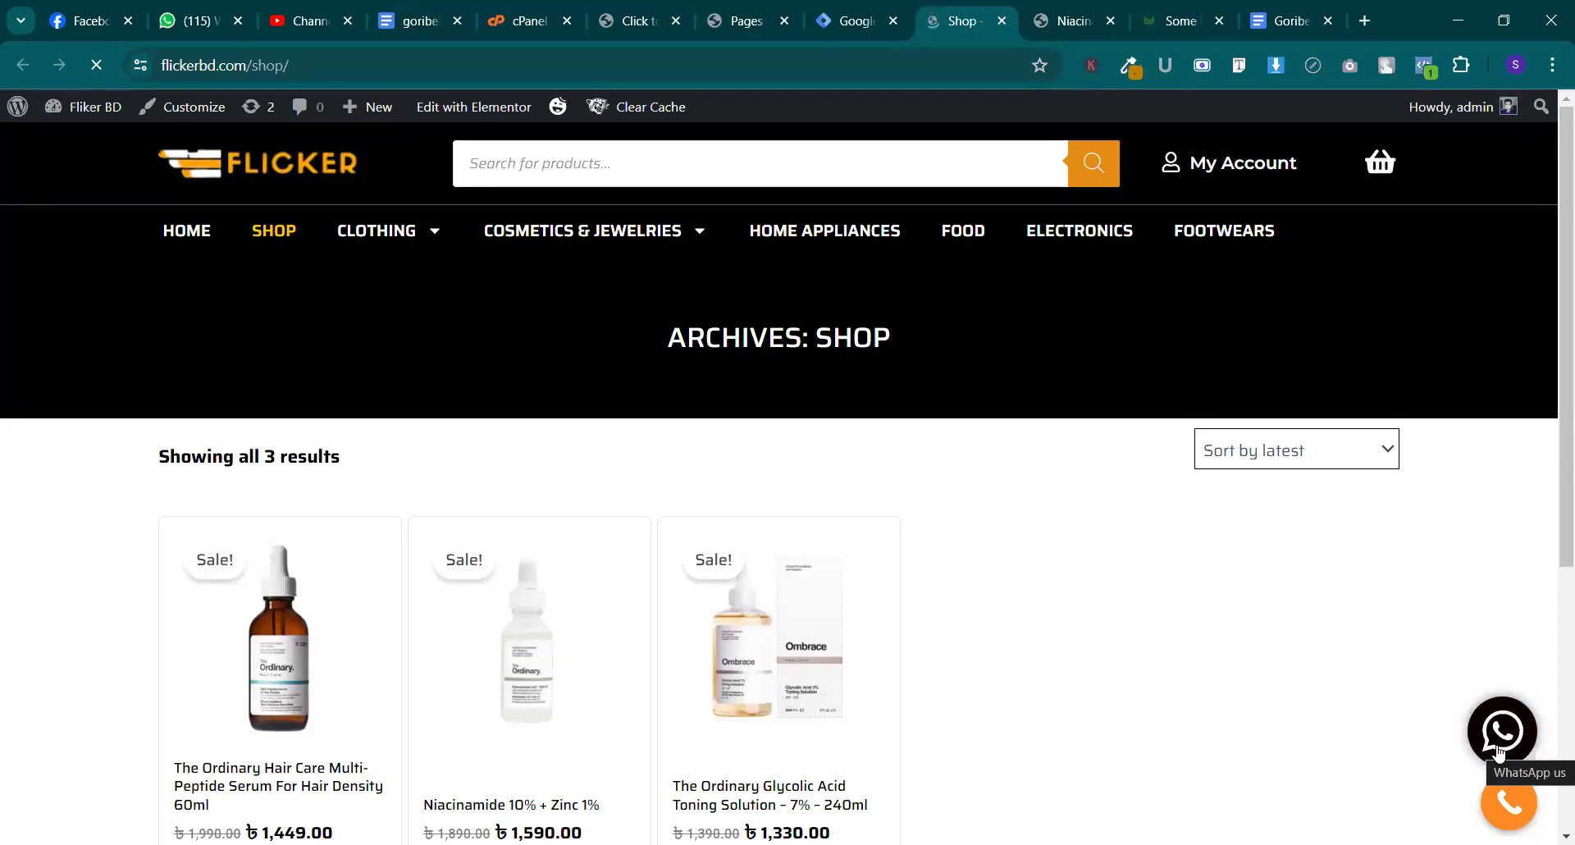
click(878, 12)
Open the Contact Us page in a new tab from the WordPress pages list.
click(756, 6)
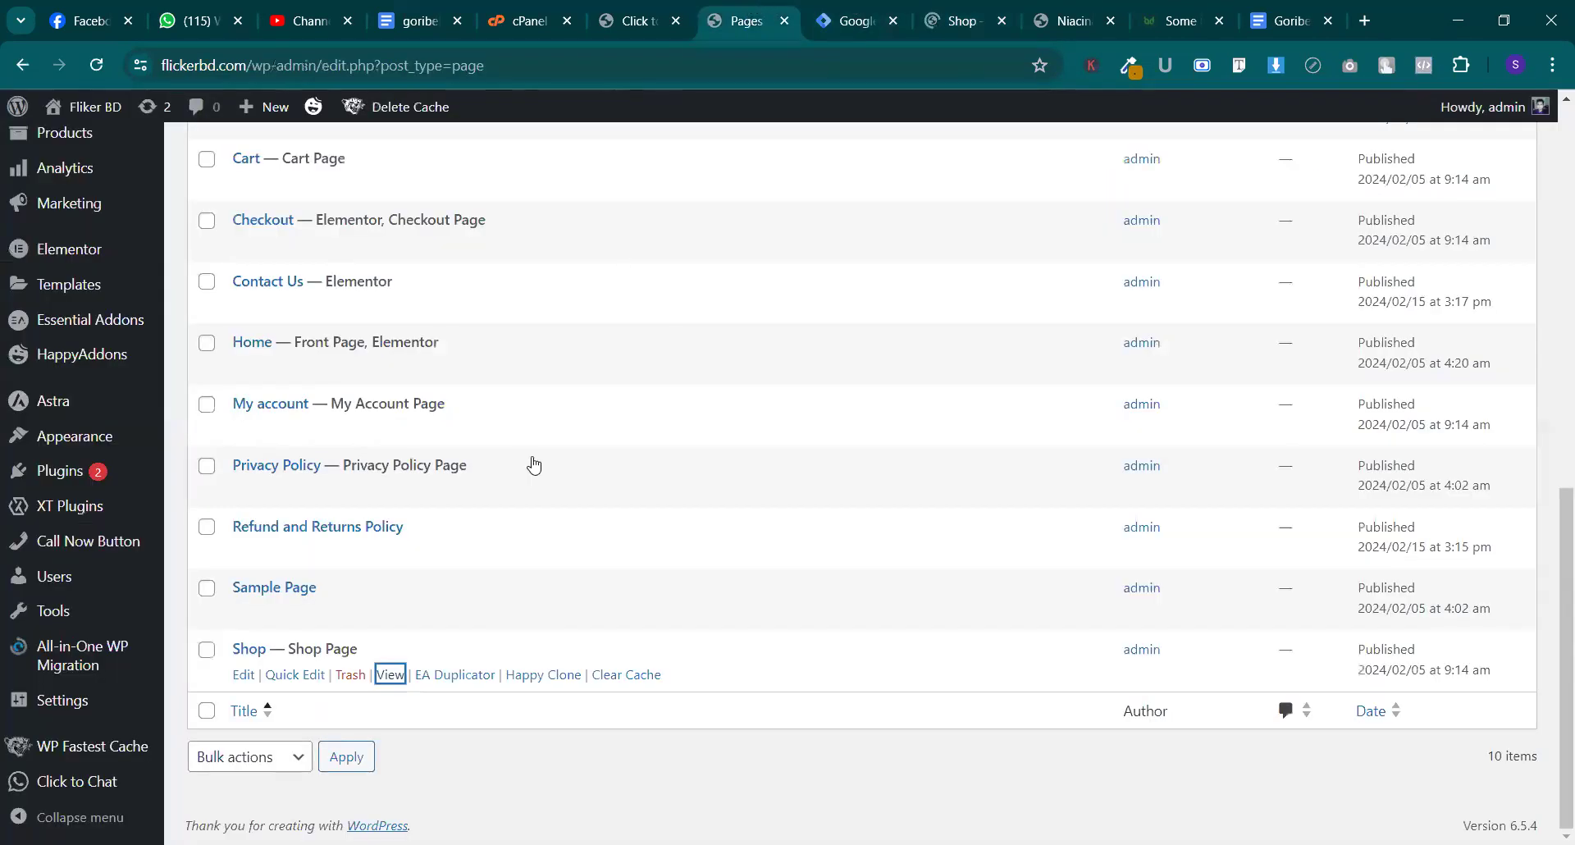
scroll(320, 517, up, 3)
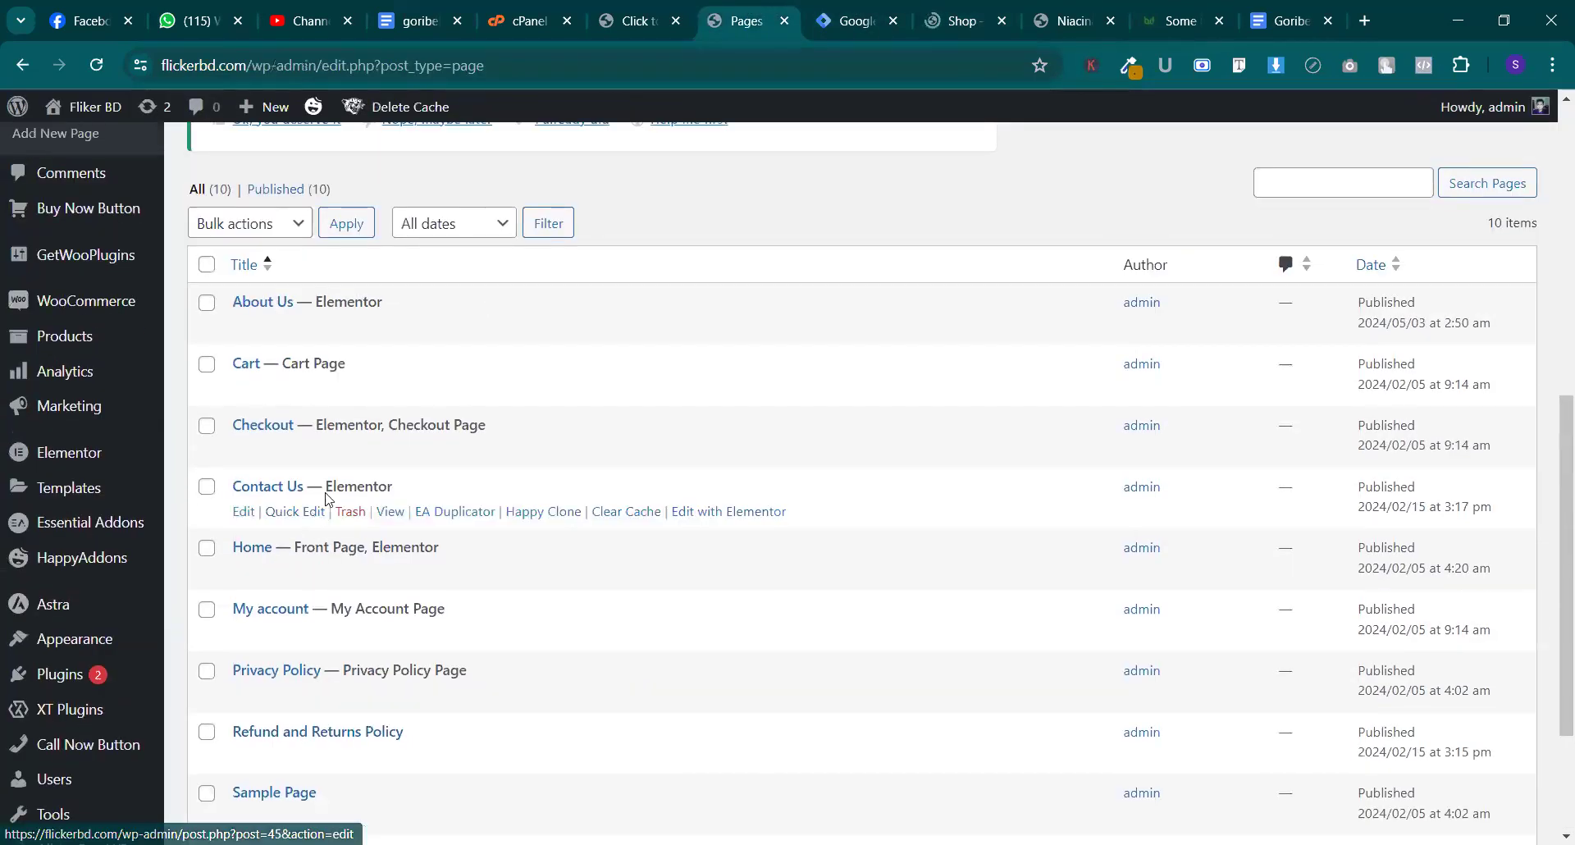
right_click(390, 512)
click(493, 534)
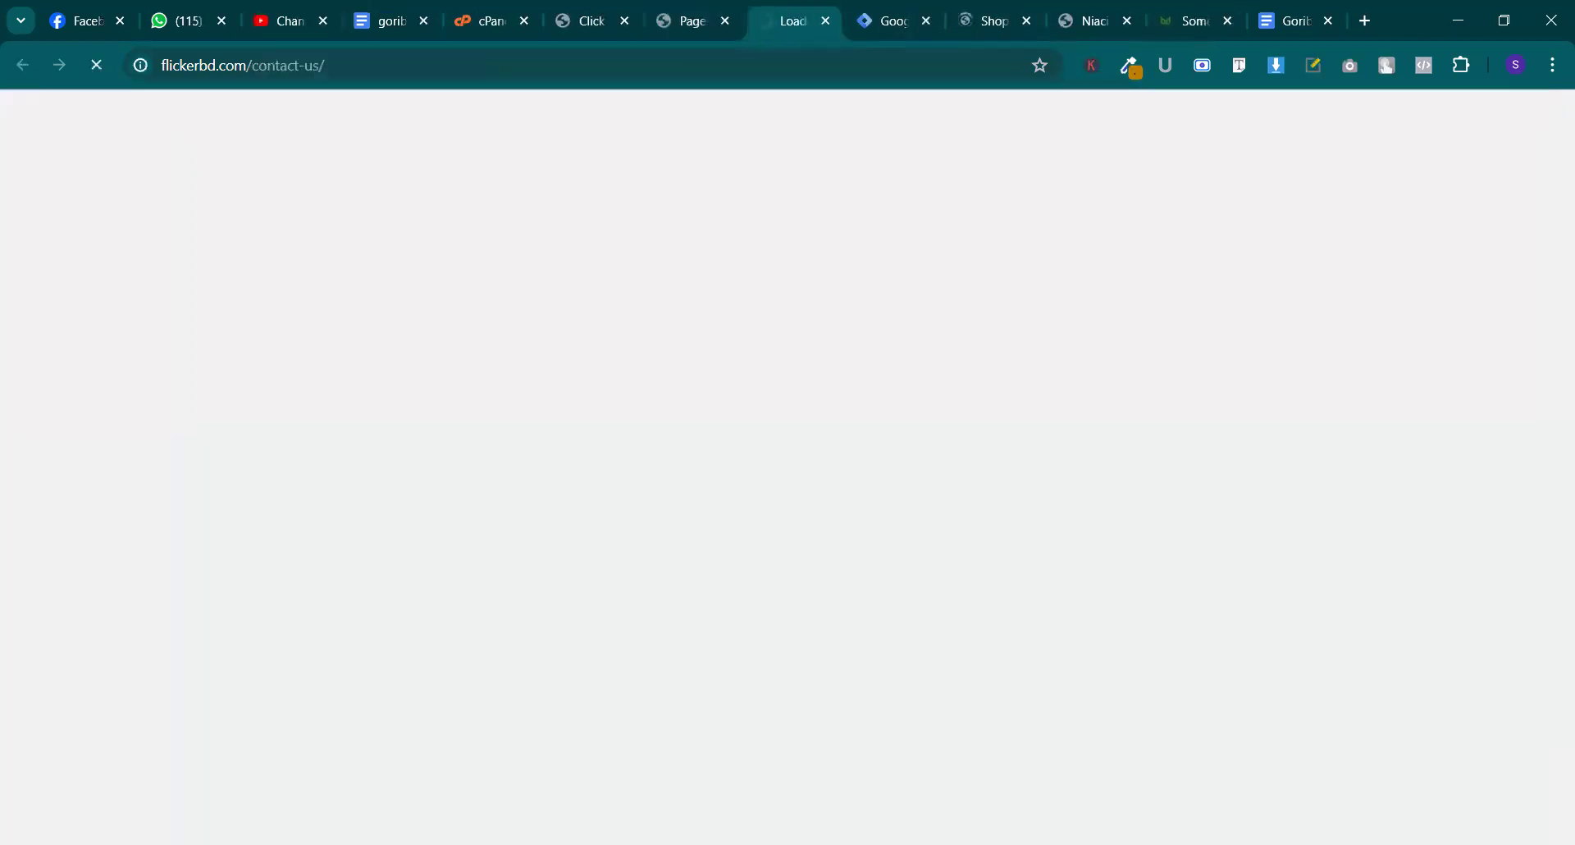
Review the Contact Us page and try its name, mail and message fields.
click(184, 21)
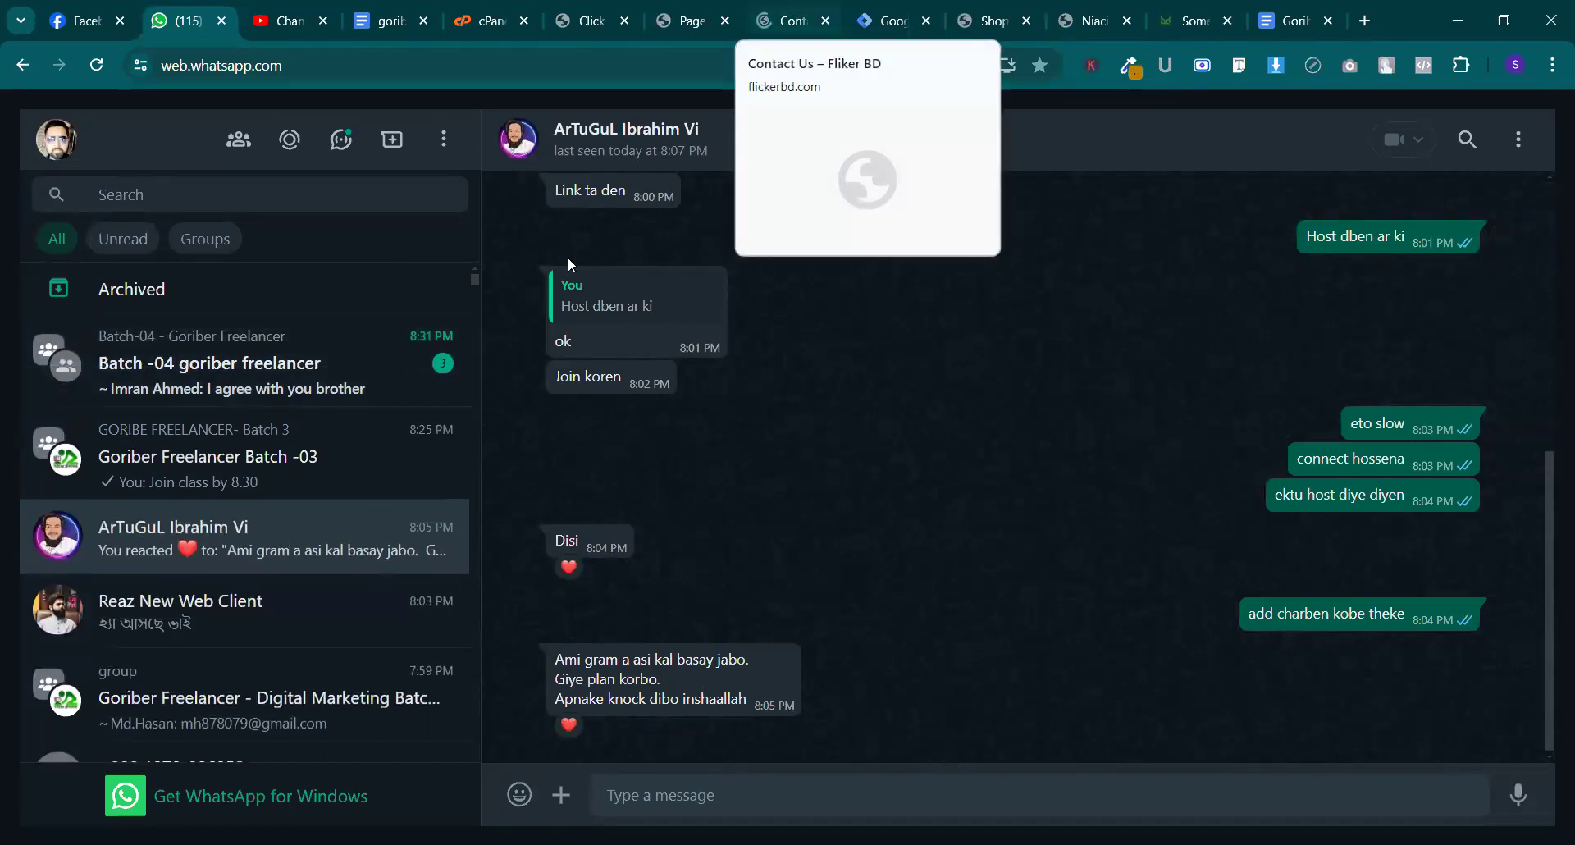
key(ctrl+8)
scroll(824, 549, down, 4)
scroll(860, 523, up, 2)
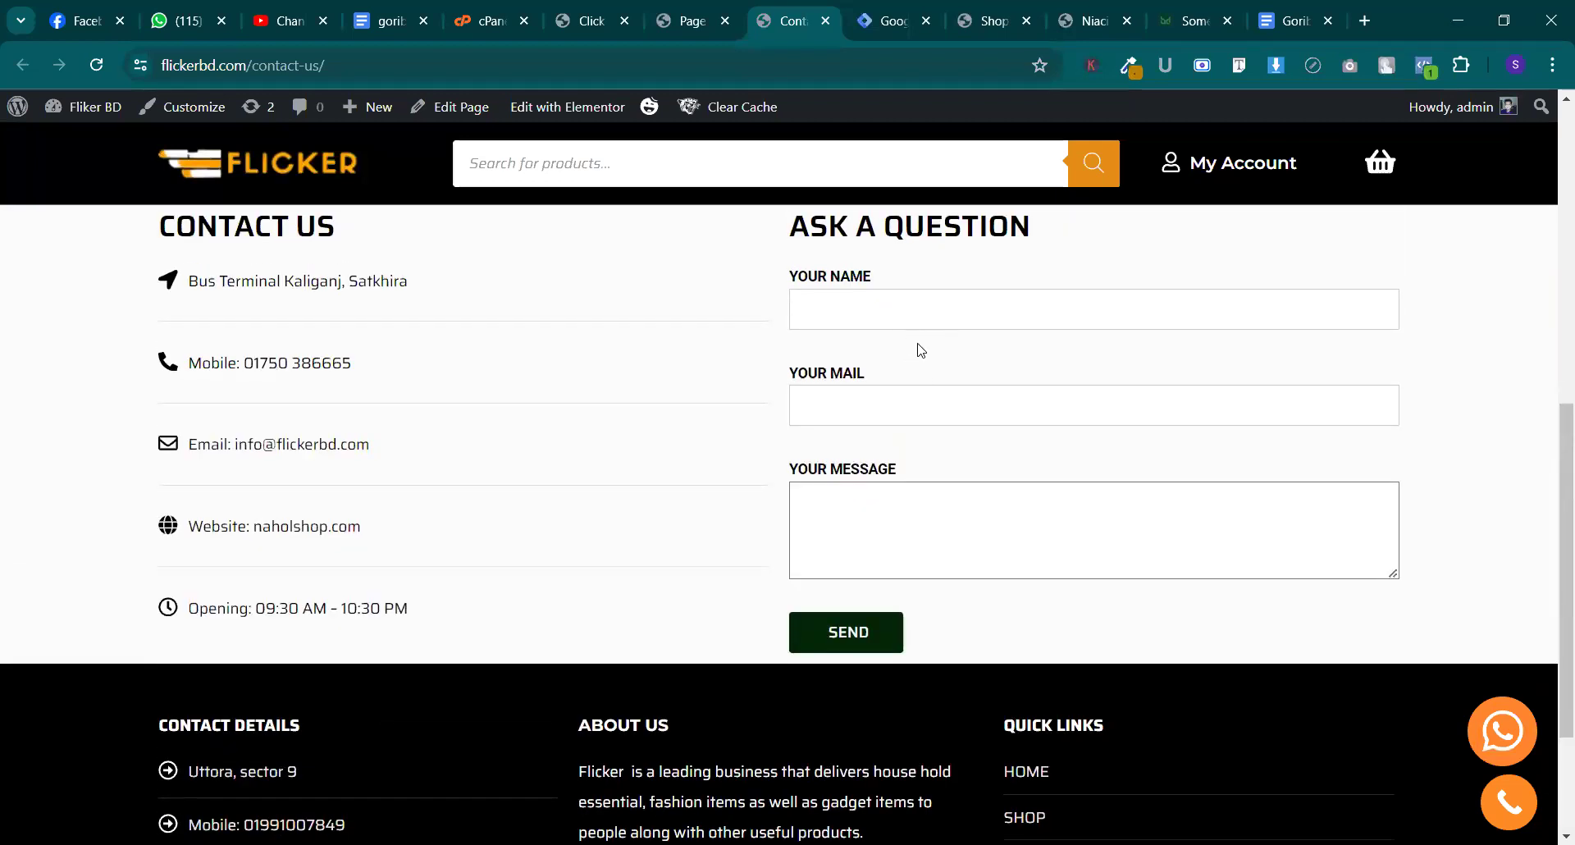
click(913, 315)
click(830, 414)
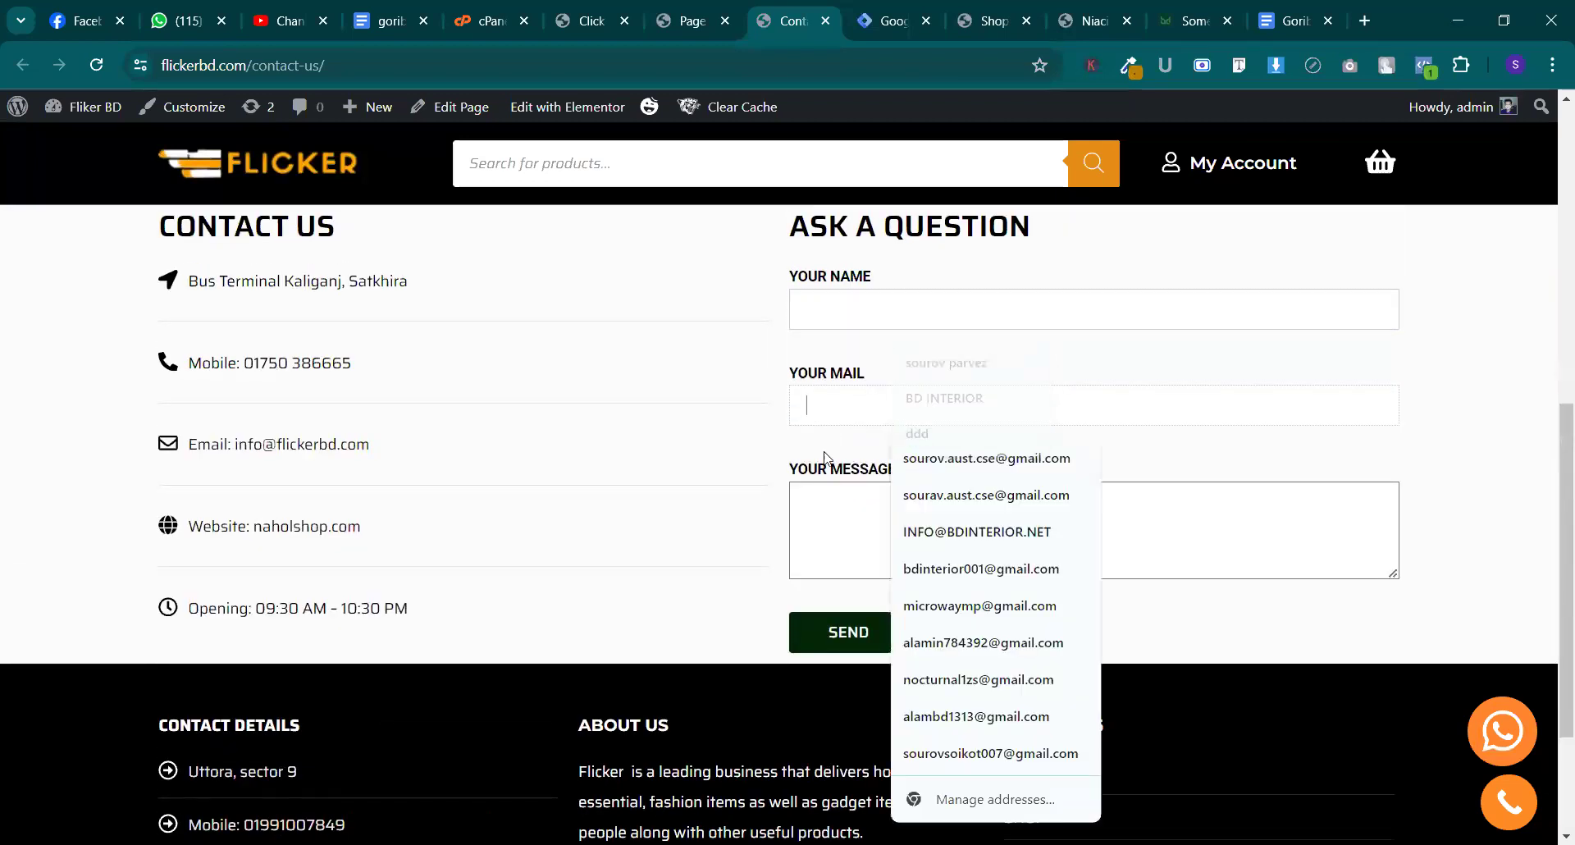
click(819, 539)
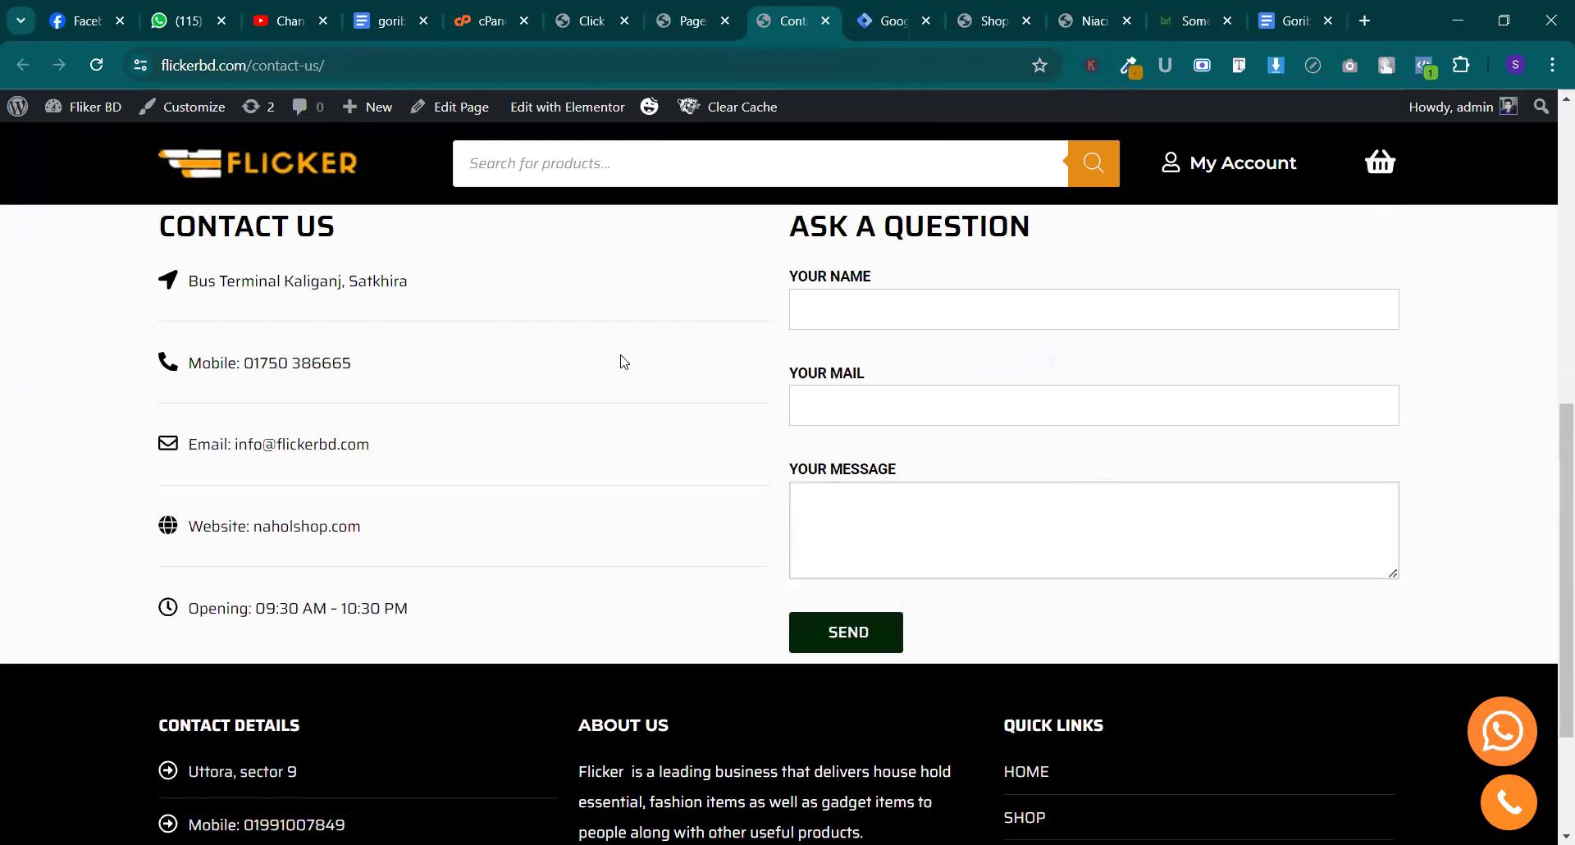
Back in the Tag Manager tags list, start a new tag, then dismiss the blank panel.
click(863, 11)
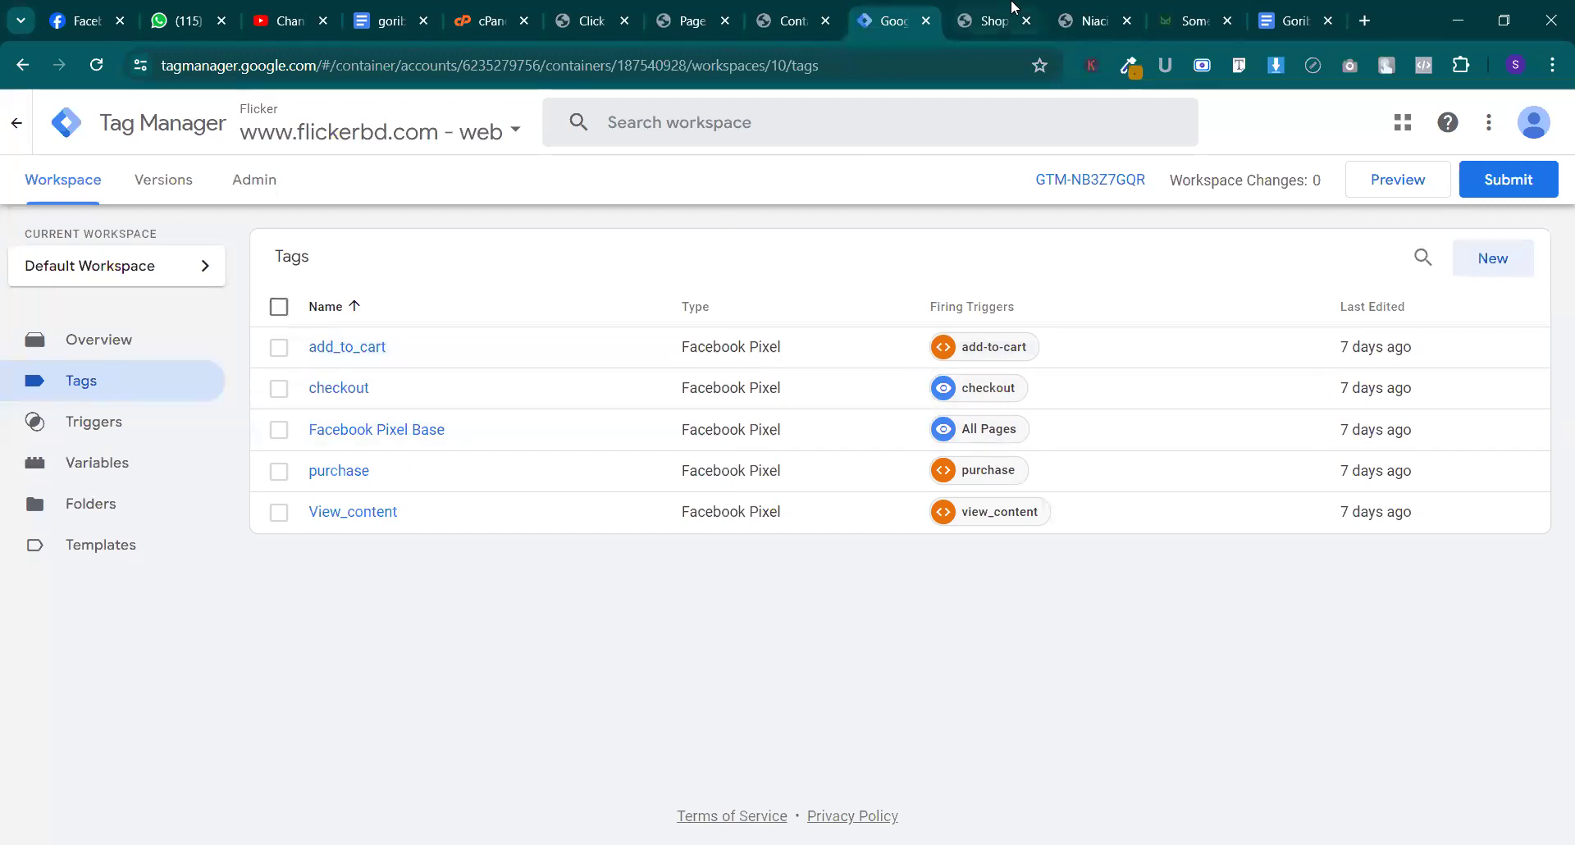
click(1009, 10)
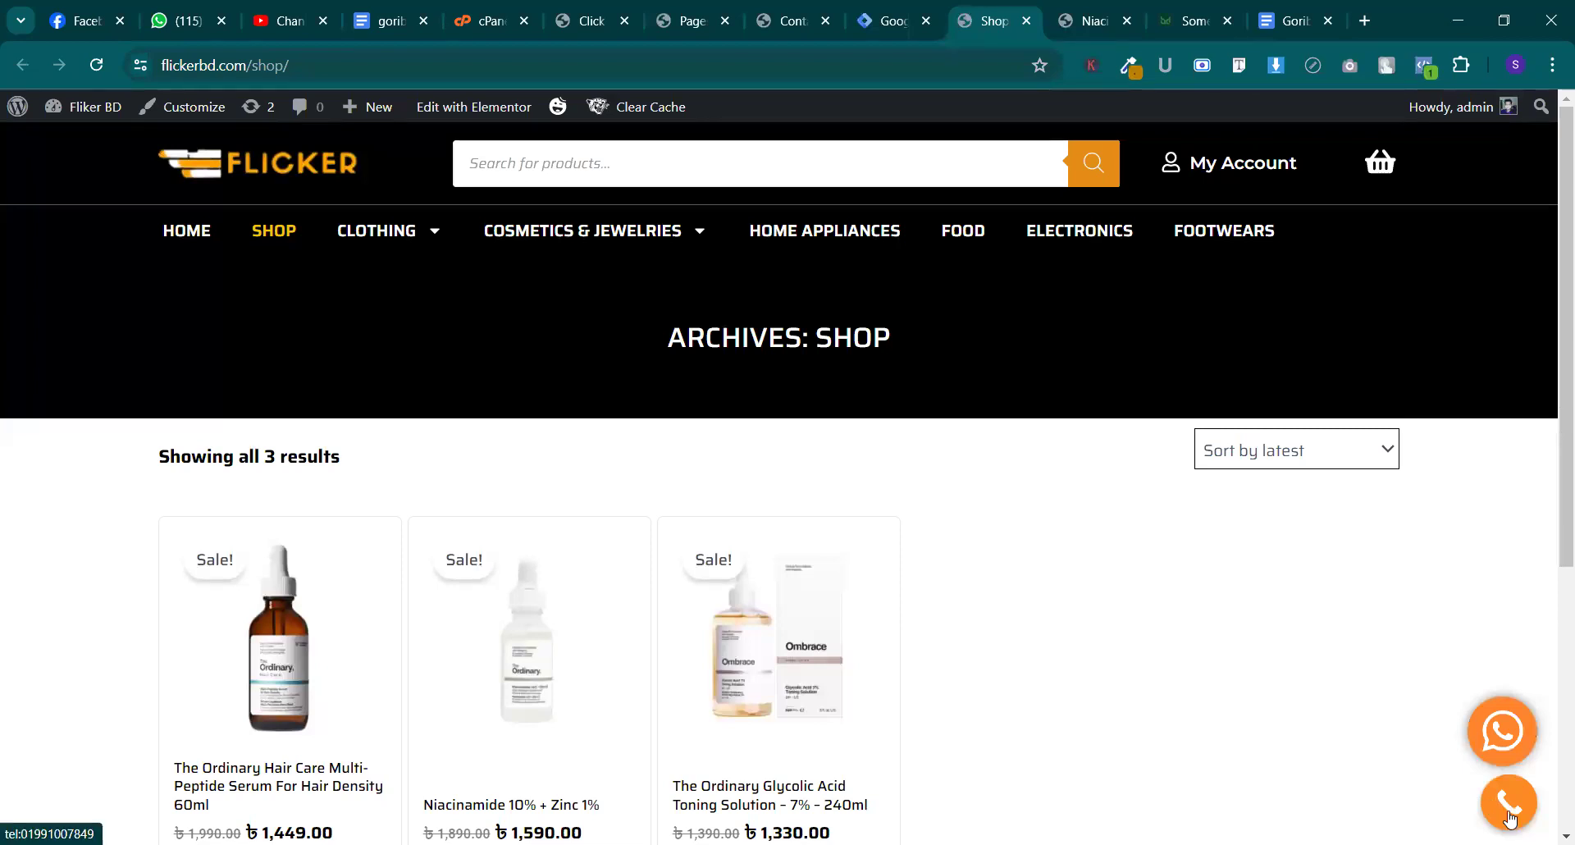
click(903, 9)
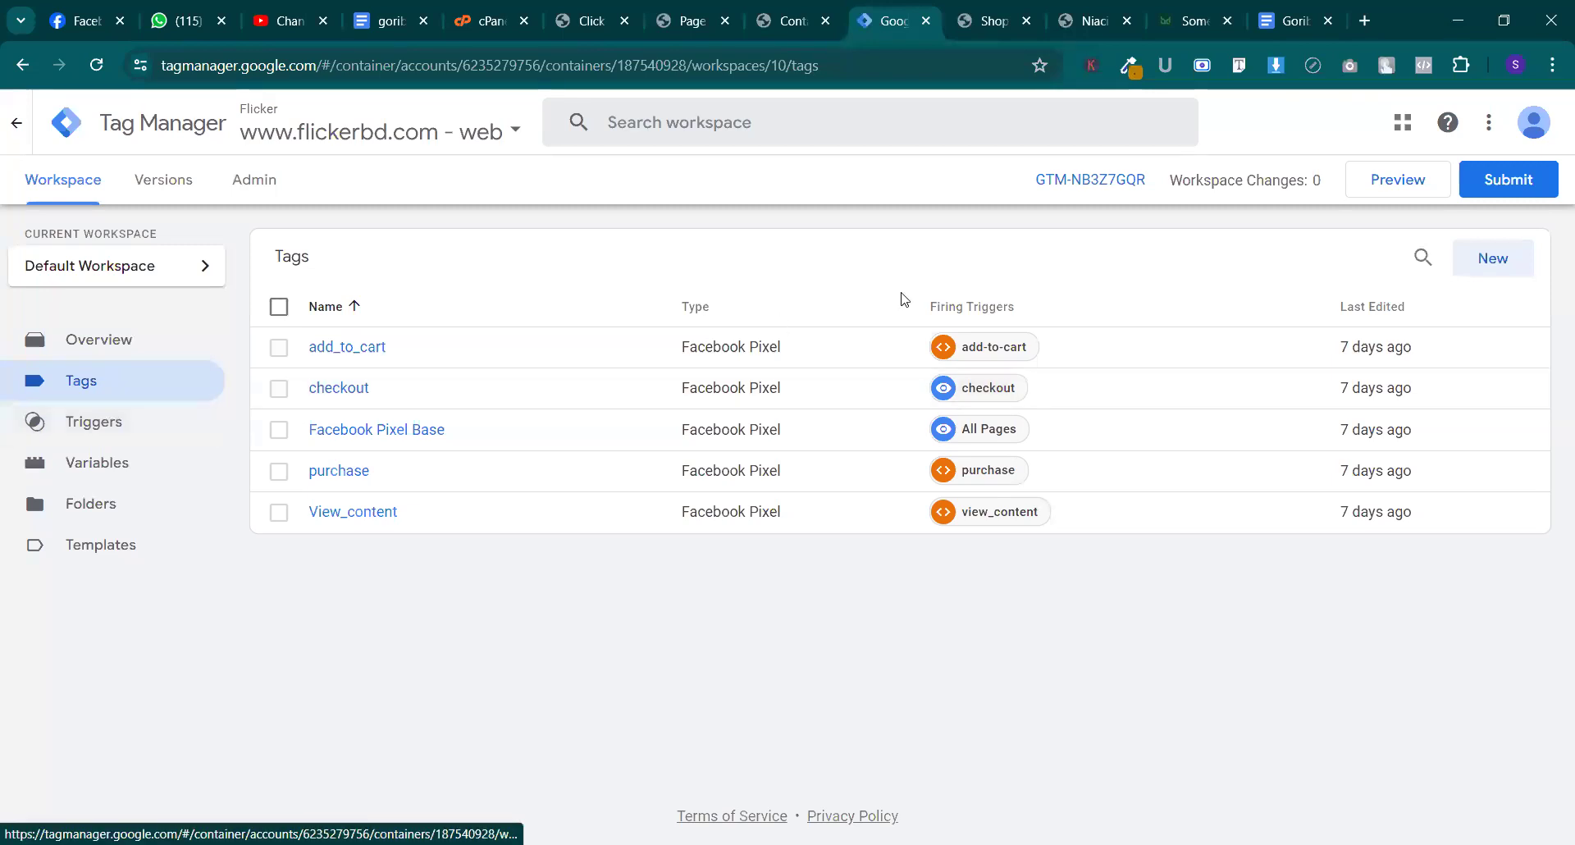
click(1498, 267)
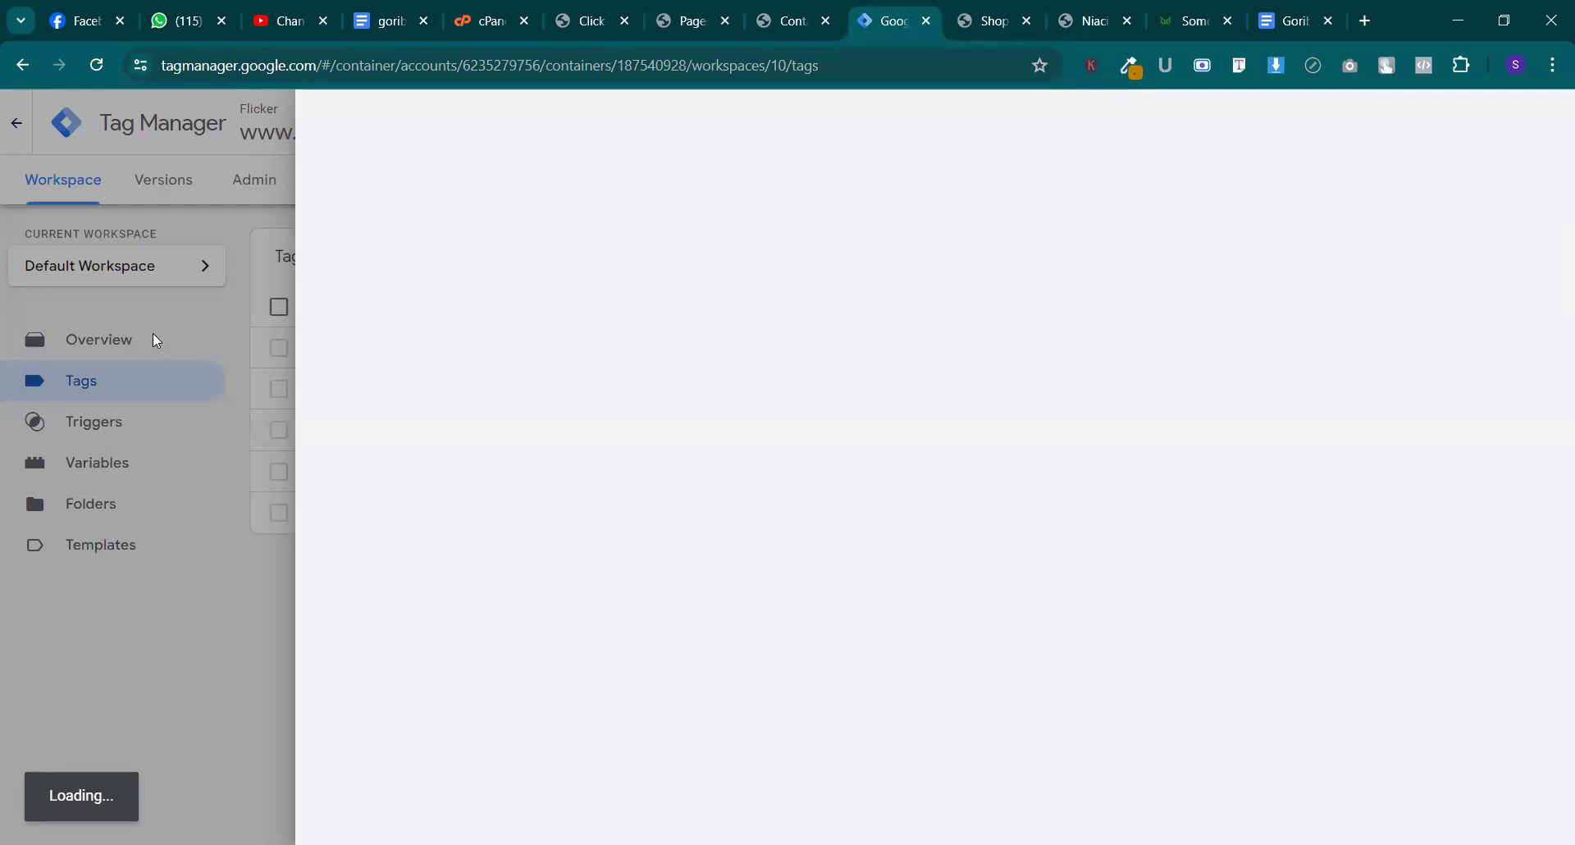
click(207, 329)
Close the cPanel and Click to Chat tabs.
click(581, 11)
click(498, 14)
click(524, 21)
click(524, 20)
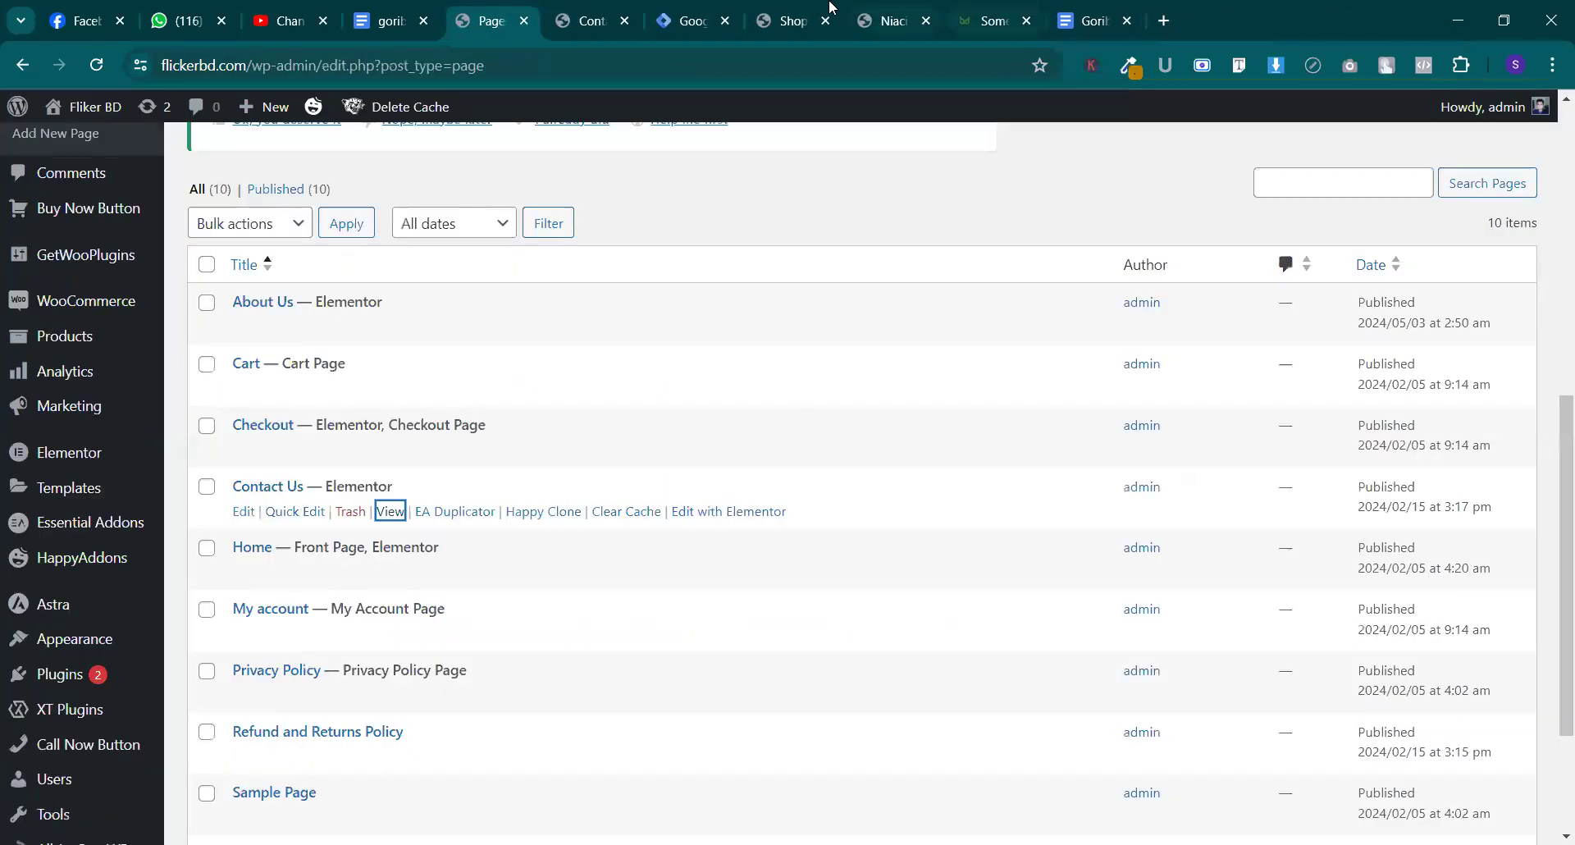
Glance at the shop, Niacinamide product and WhatsApp tabs, then return to the Tag Manager tags list.
click(830, 7)
click(880, 7)
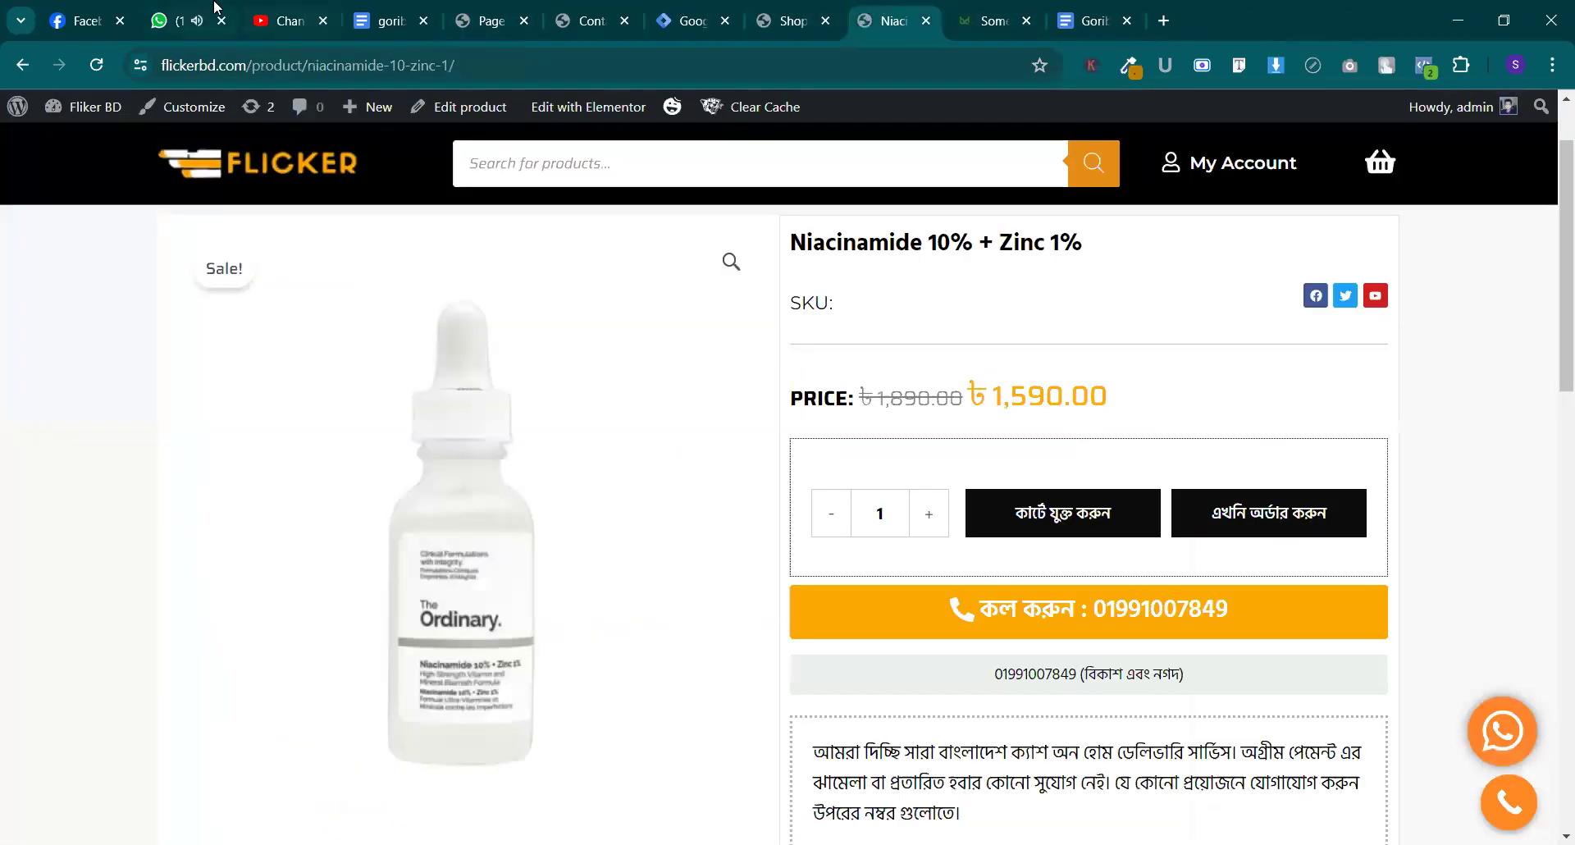
click(173, 21)
click(840, 18)
click(886, 8)
click(784, 9)
click(702, 6)
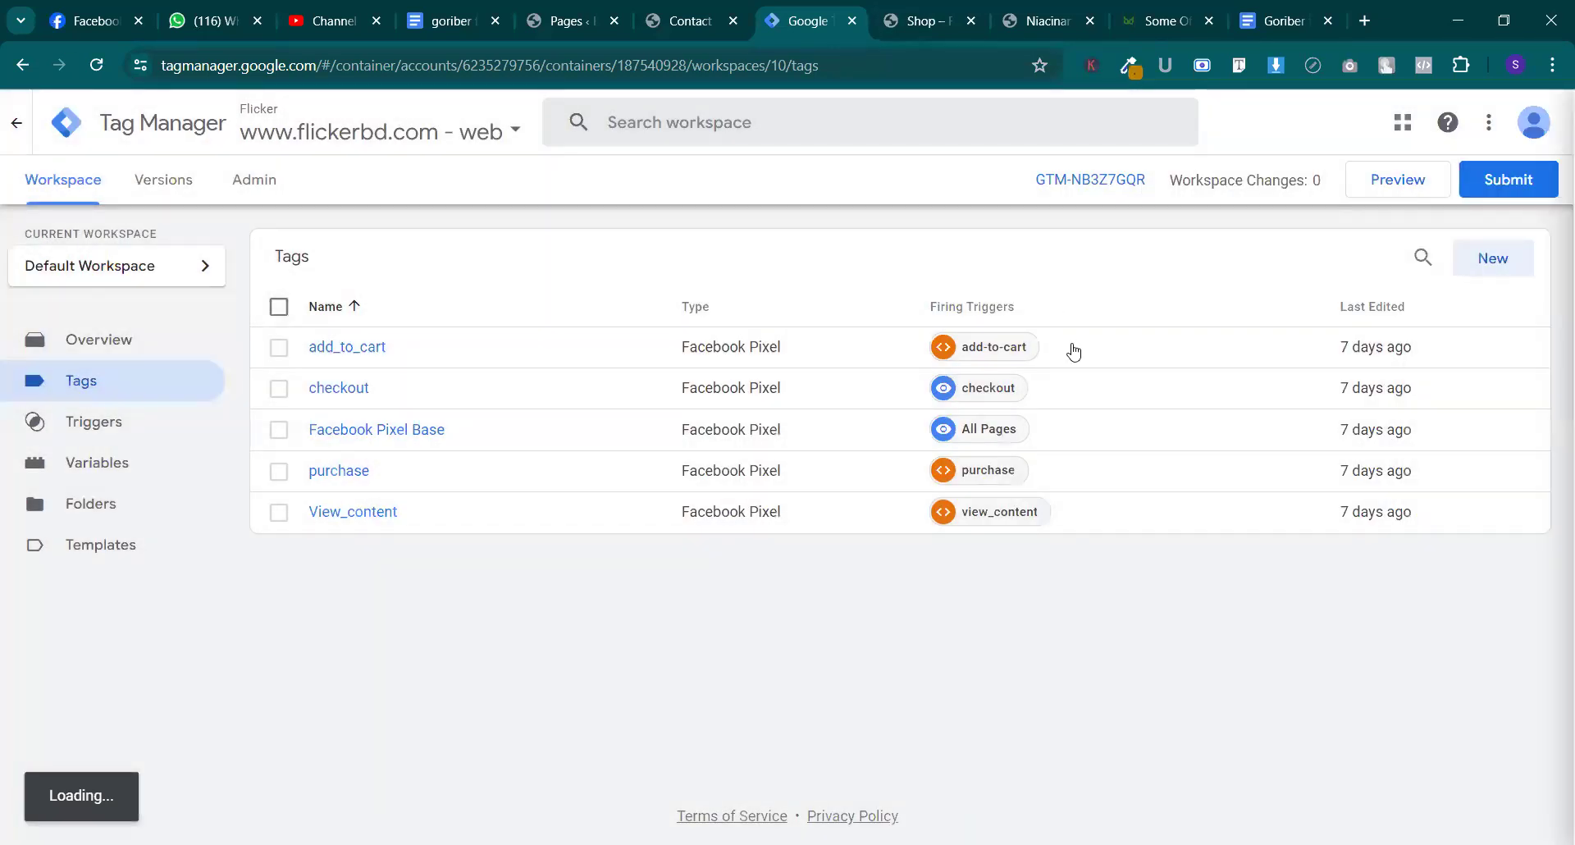
Create a new tag and name it Phone-Call_Conversion.
click(1471, 277)
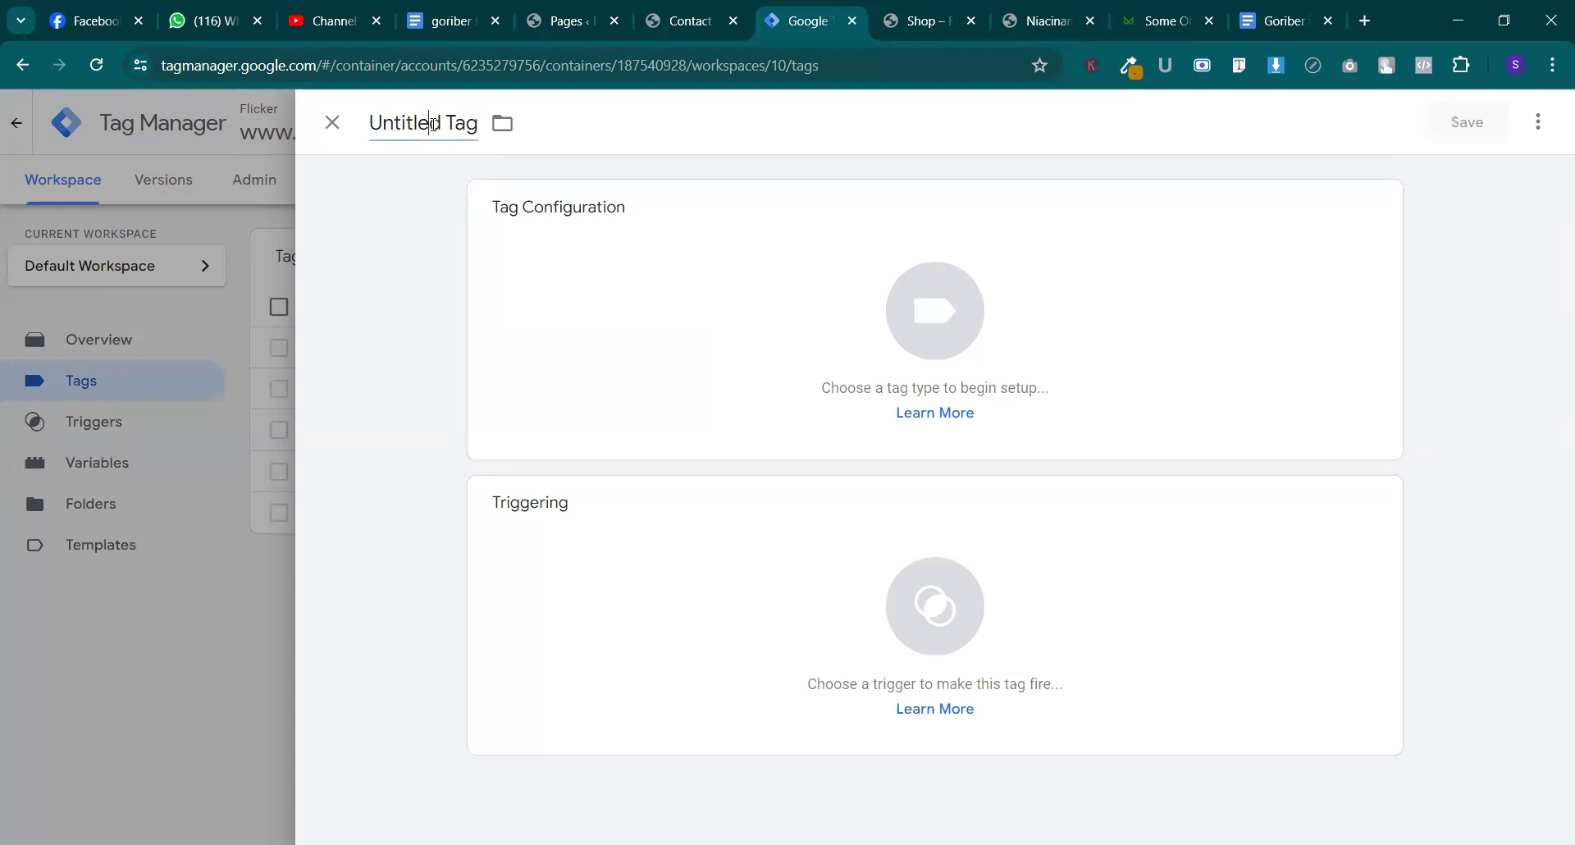
click(434, 124)
text(Ph)
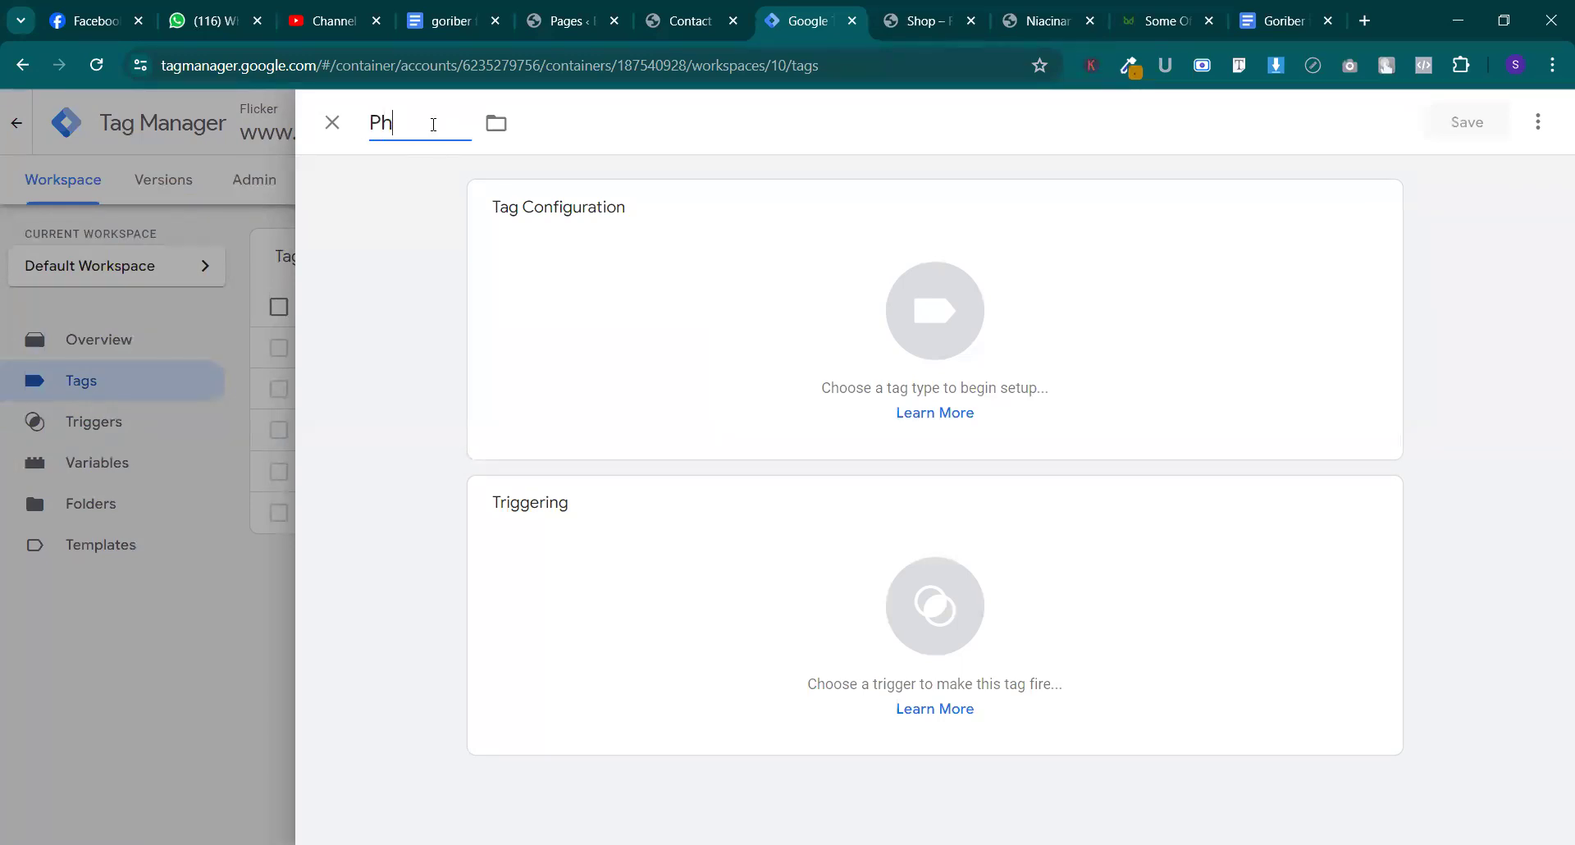
text(one Call_)
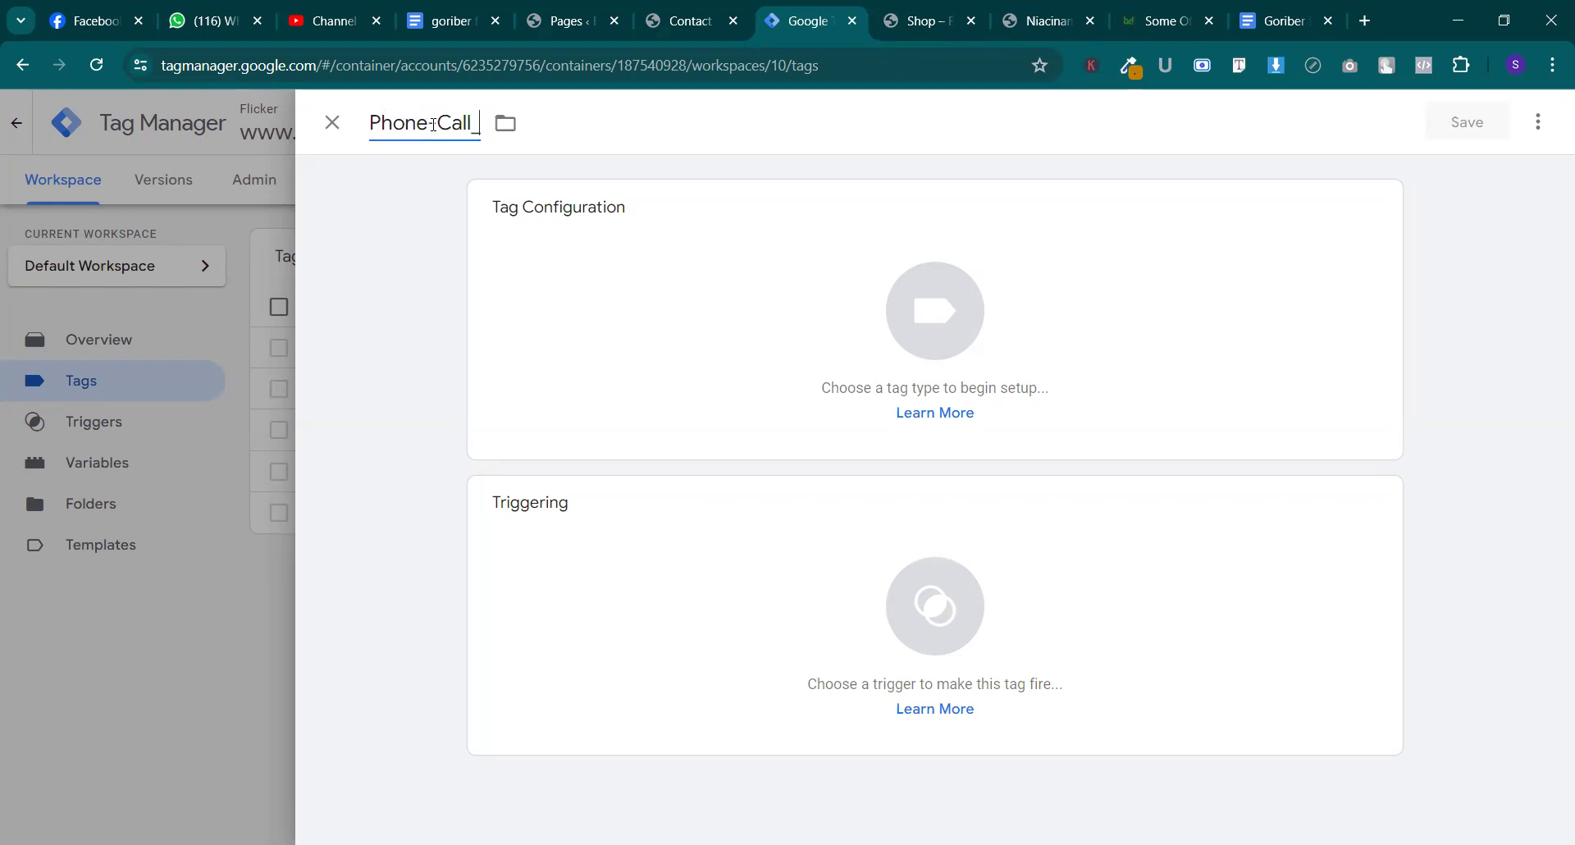
text(COn)
key(BackSpace)
key(BackSpace)
text(onversion)
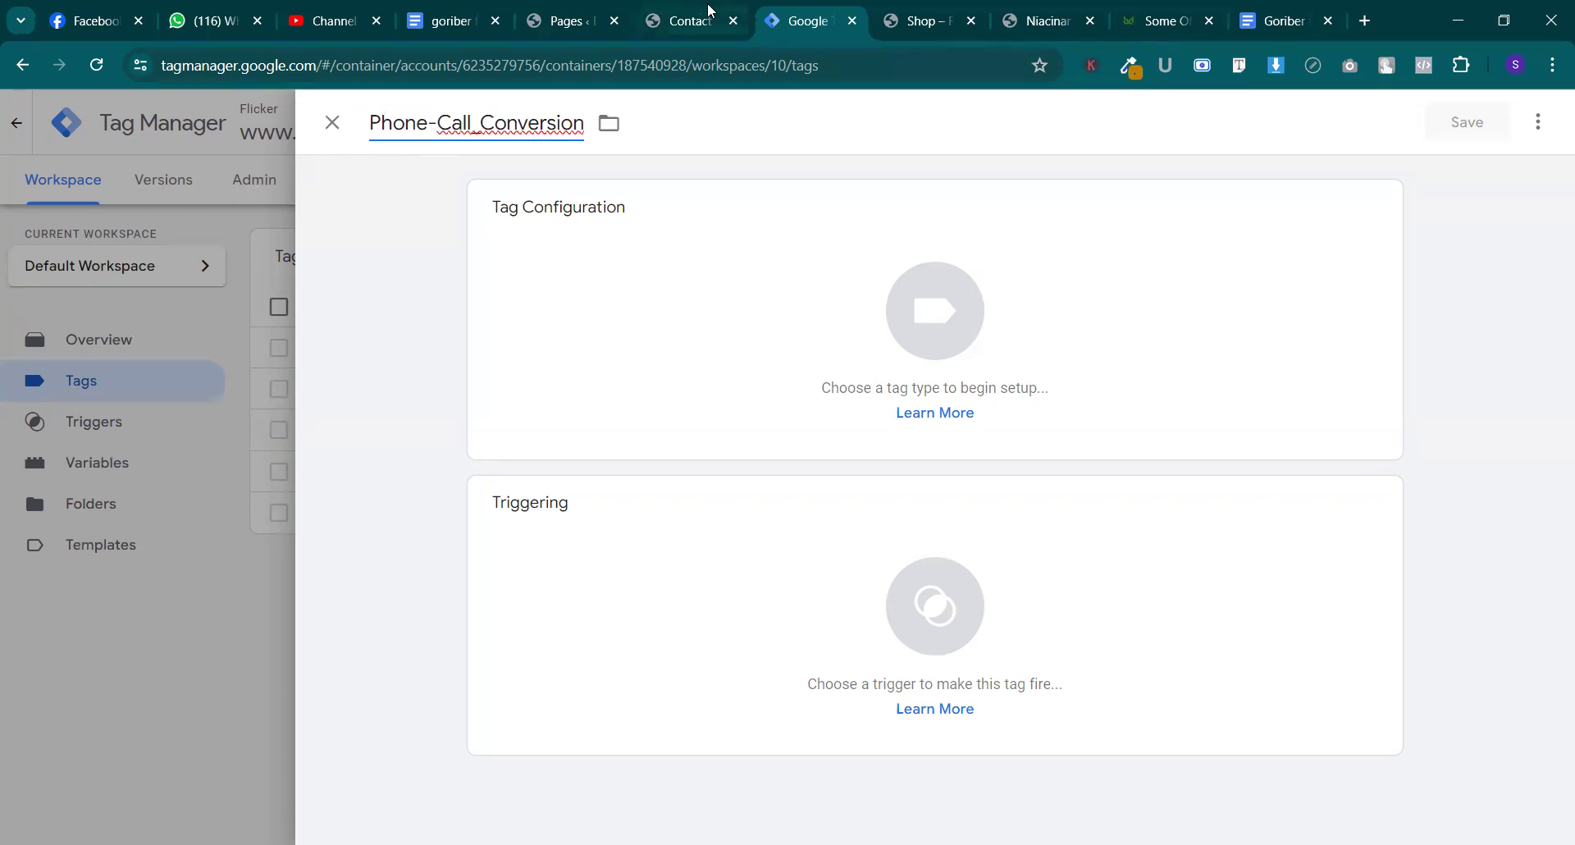
click(923, 20)
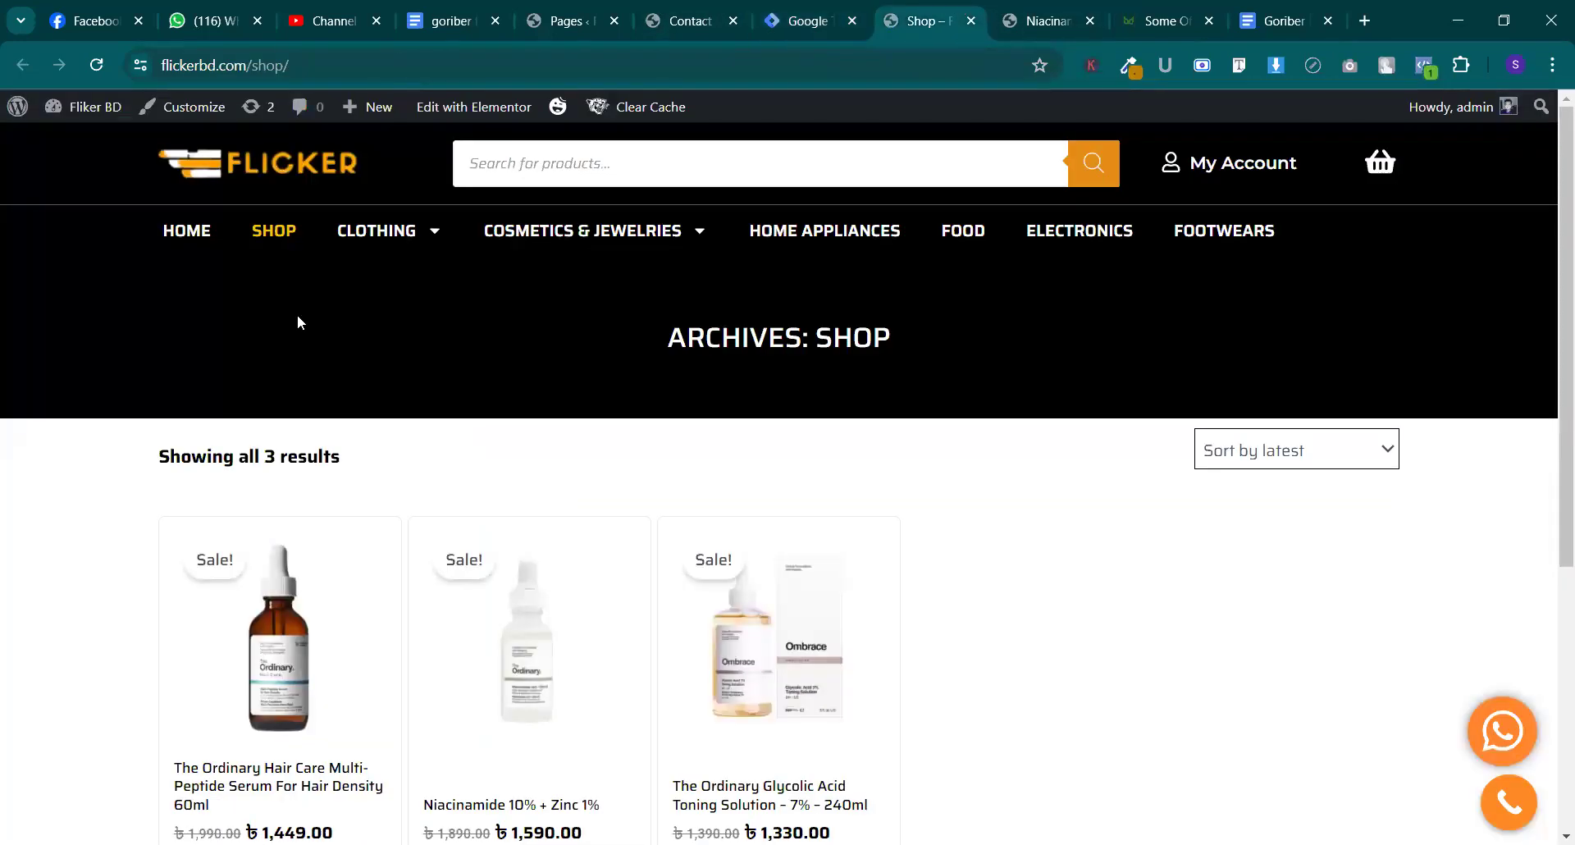
scroll(407, 496, down, 1)
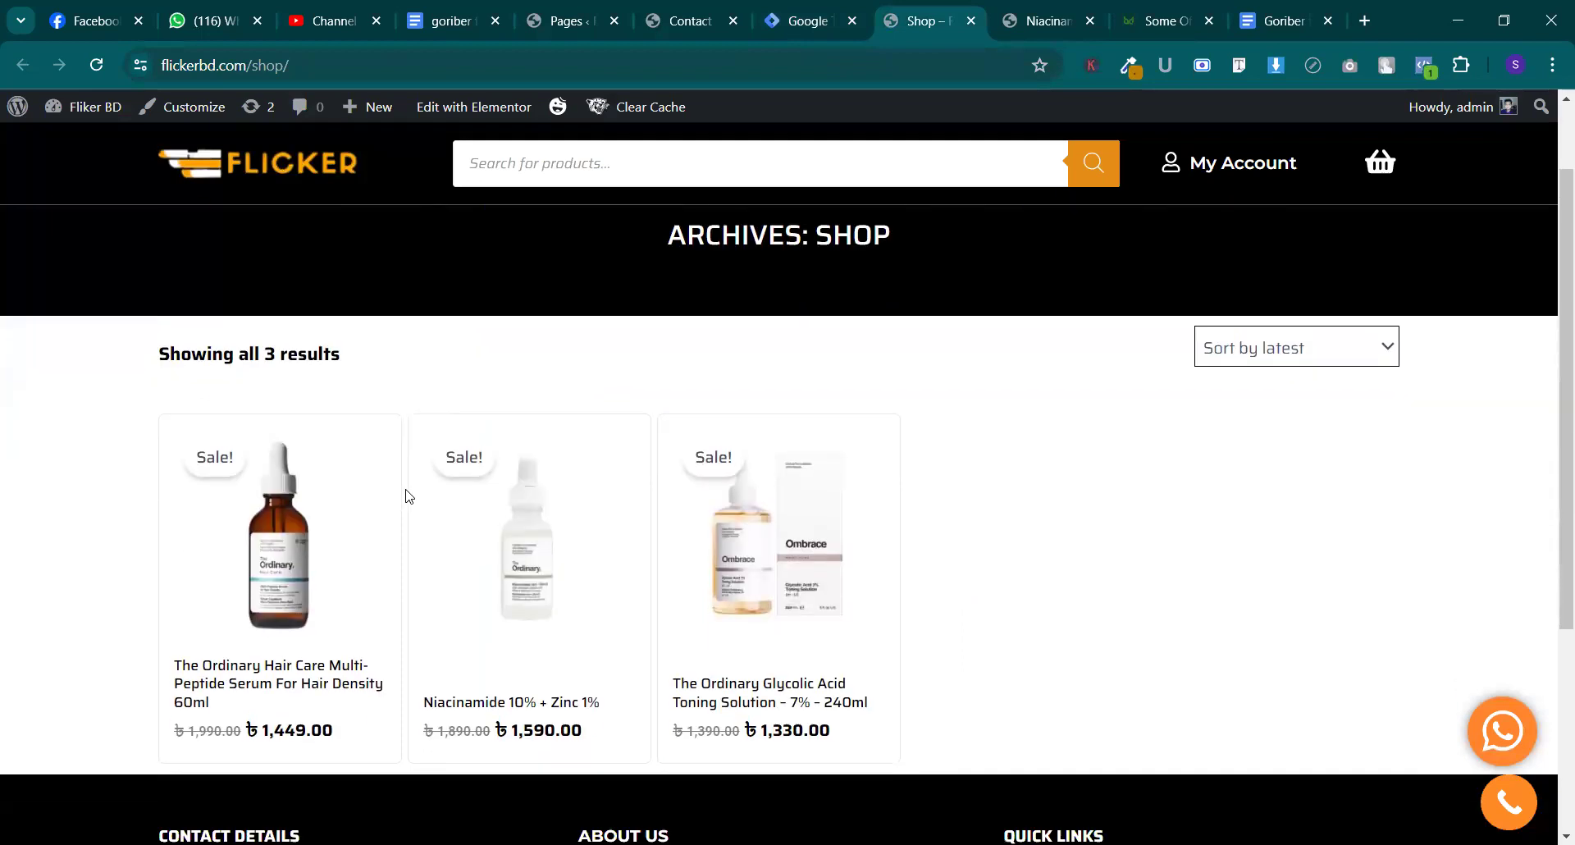
click(803, 6)
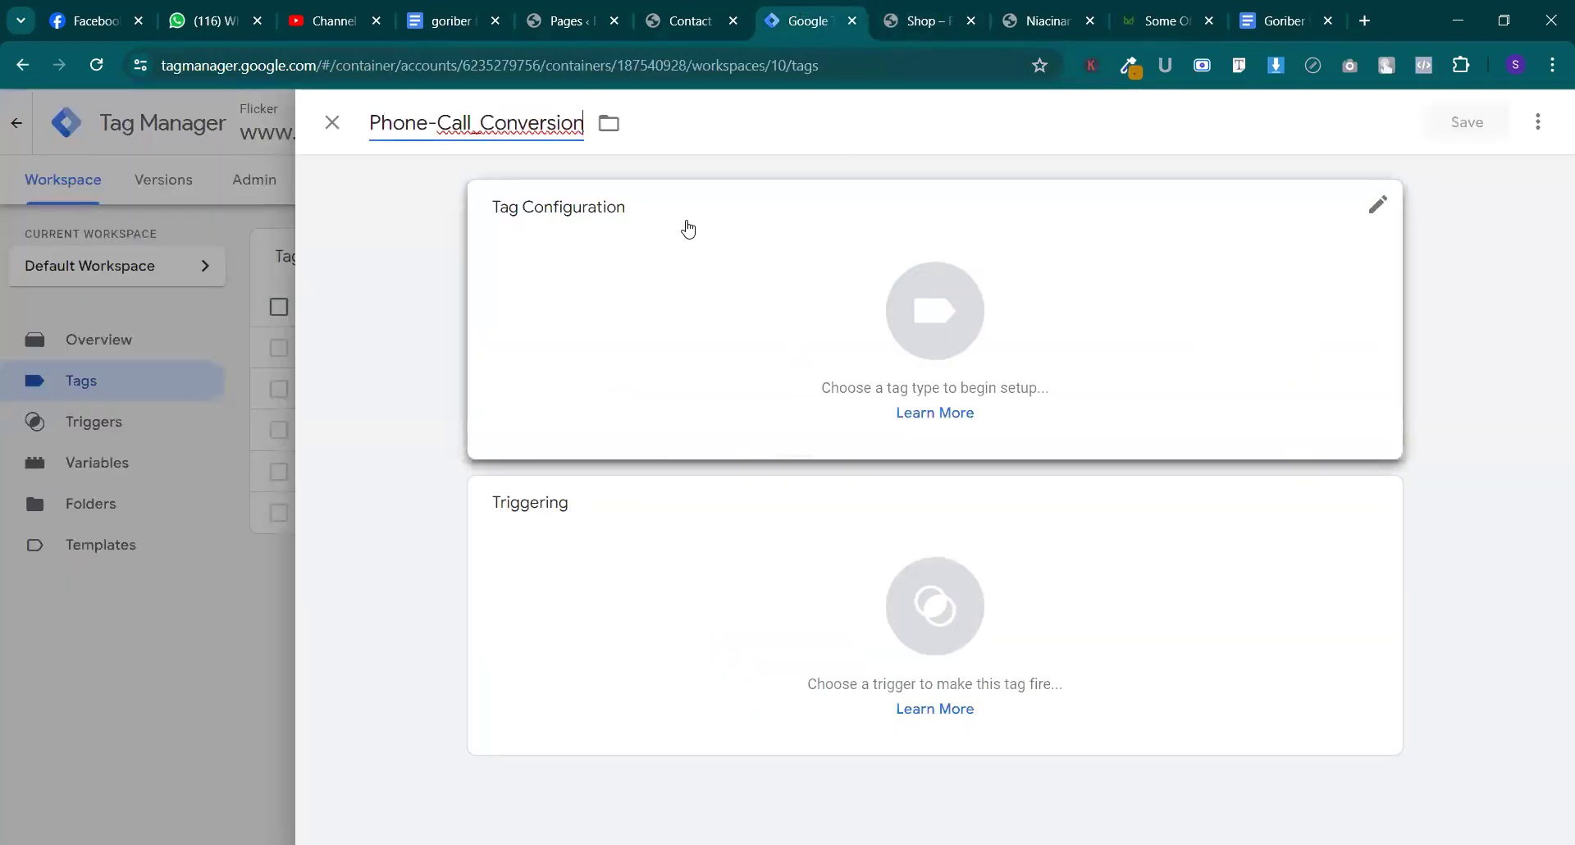
click(963, 7)
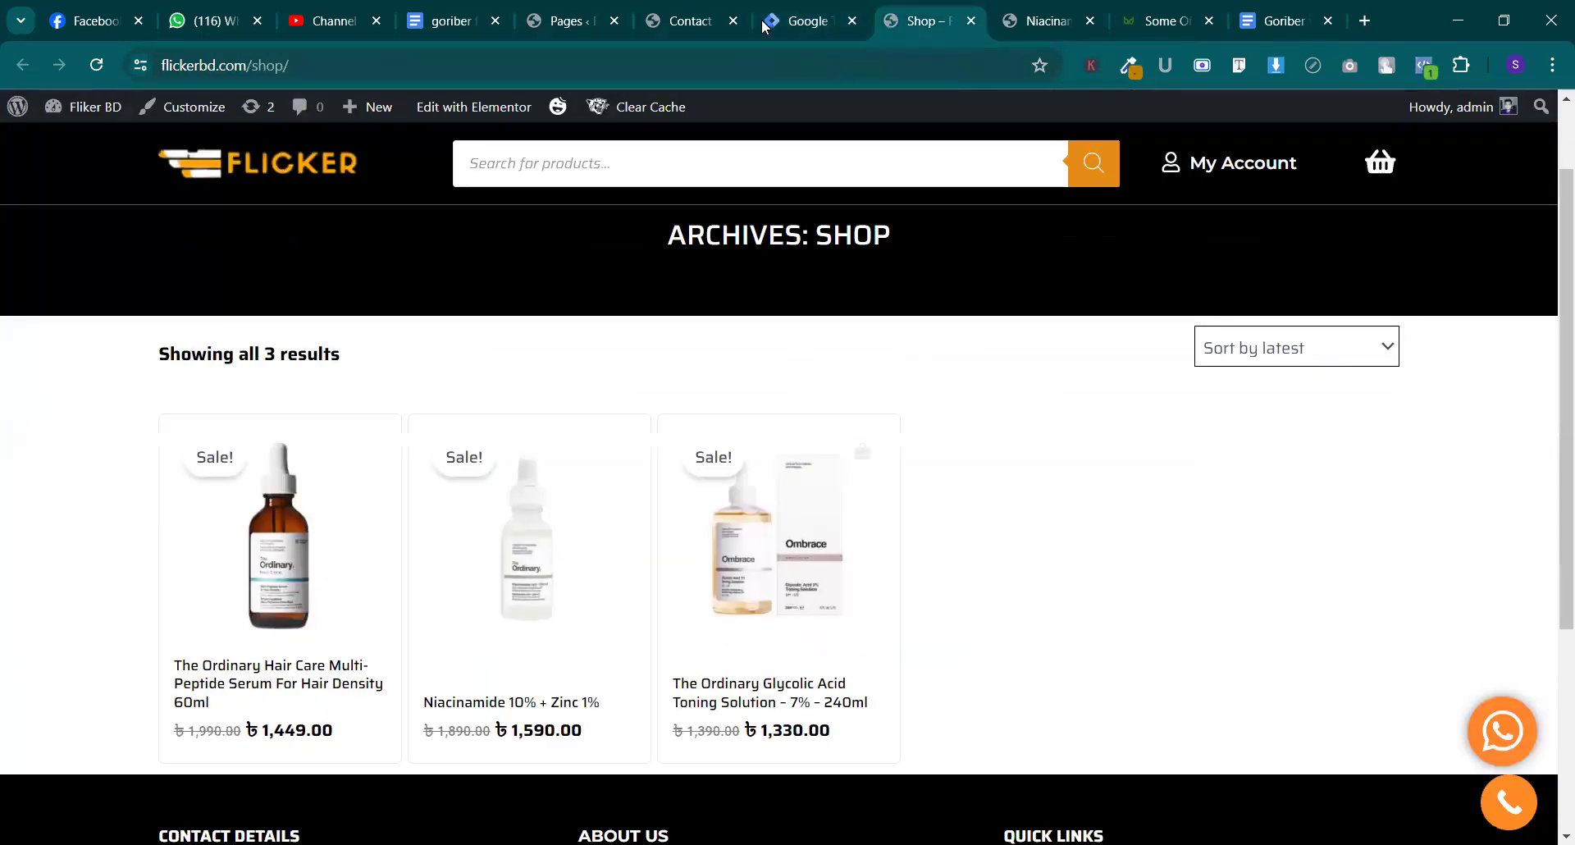
click(809, 7)
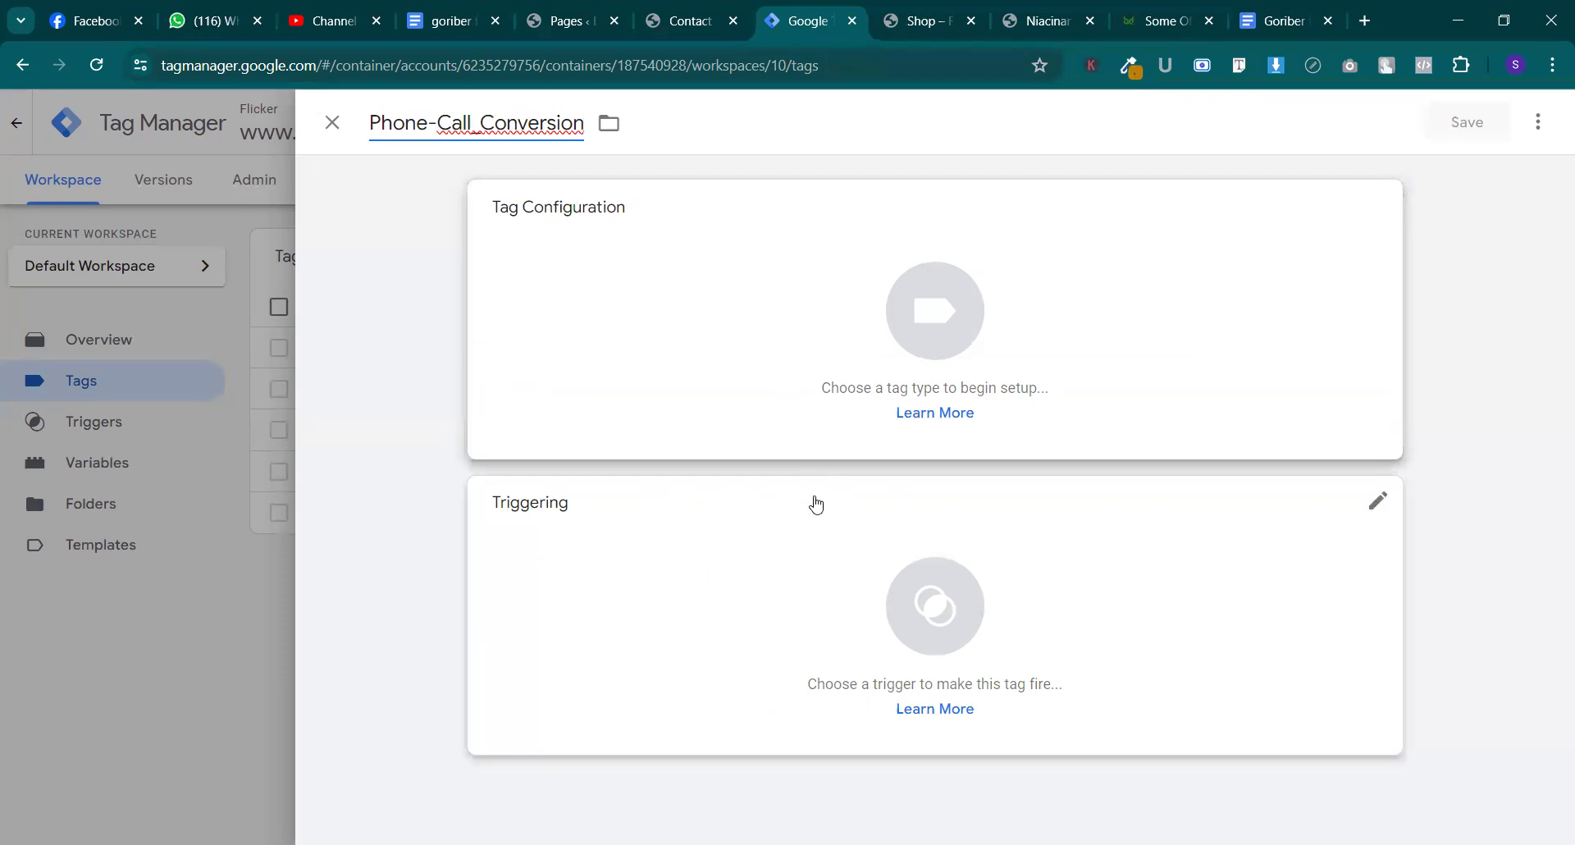
Set the tag type to Facebook Pixel from the Custom section.
click(934, 332)
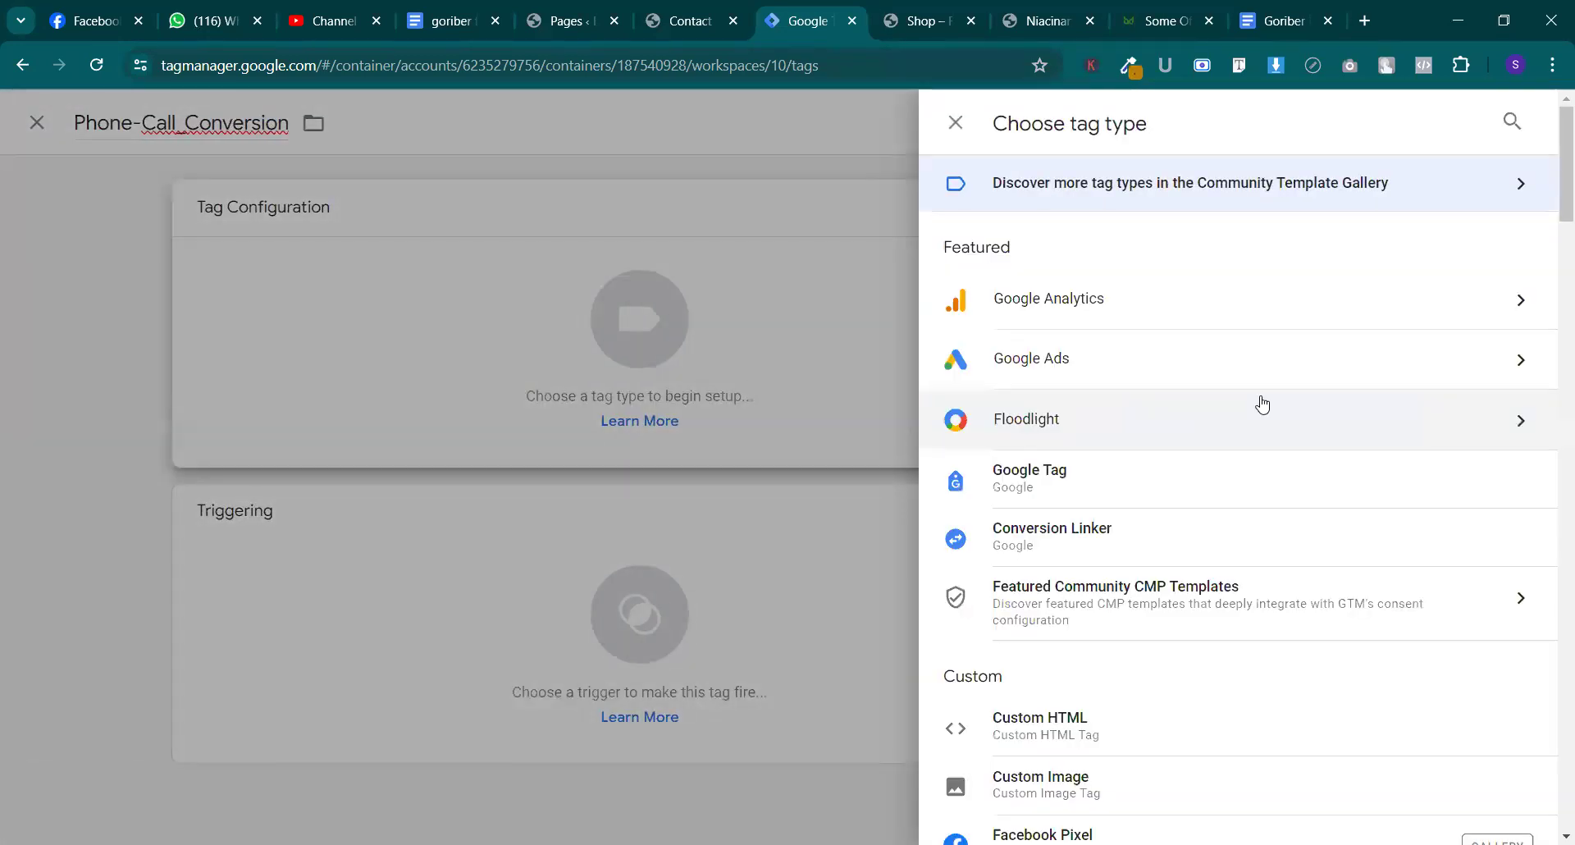
scroll(1243, 411, down, 7)
scroll(1246, 417, down, 20)
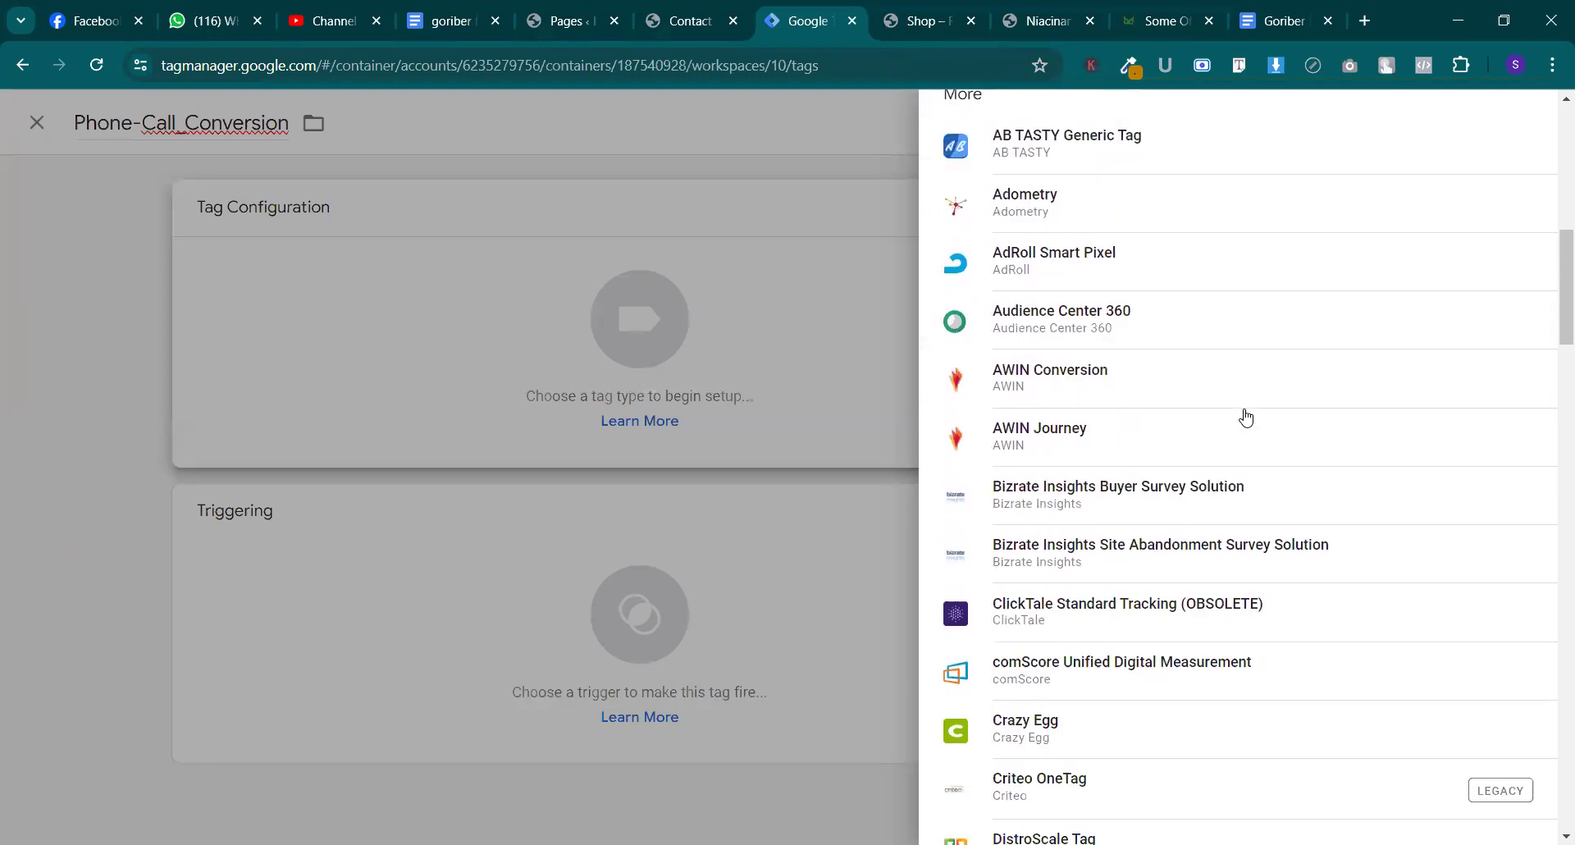
scroll(1245, 419, down, 6)
scroll(1245, 419, up, 20)
scroll(1245, 419, up, 3)
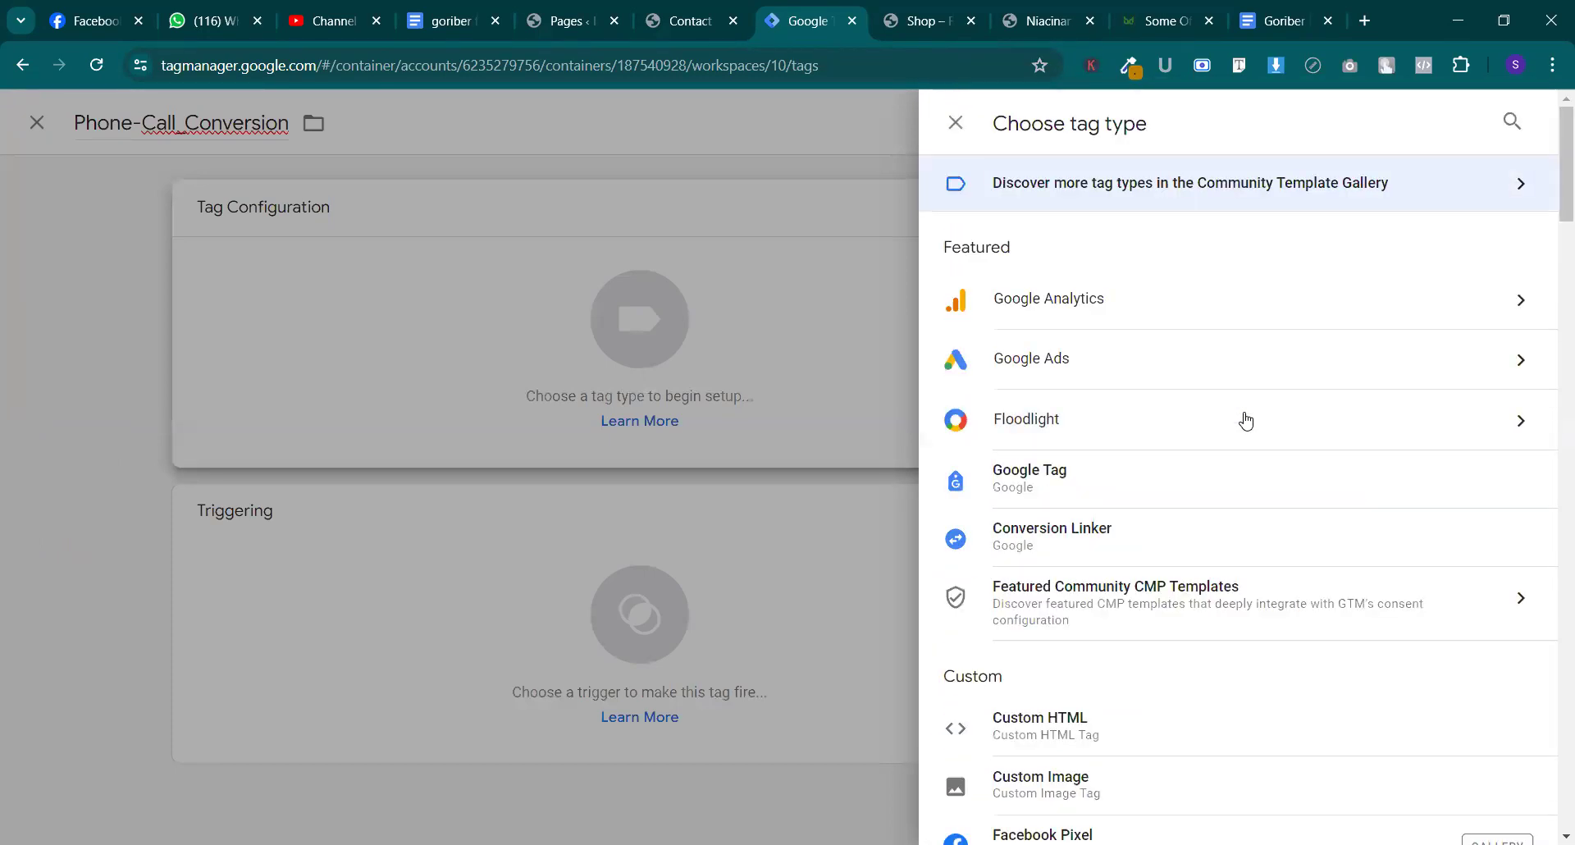
scroll(1231, 419, down, 6)
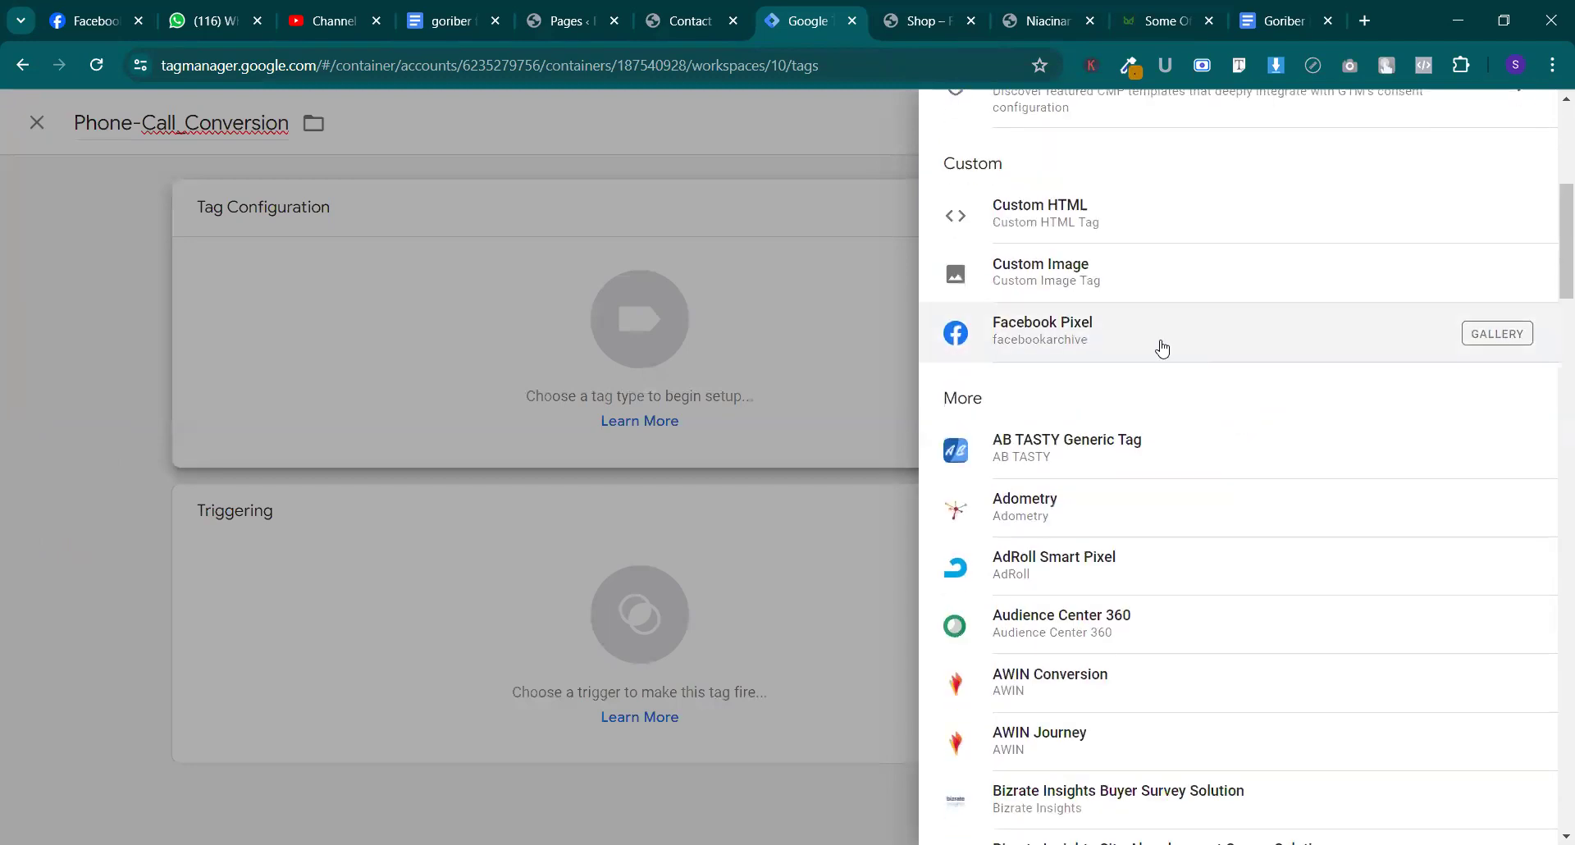
click(1163, 349)
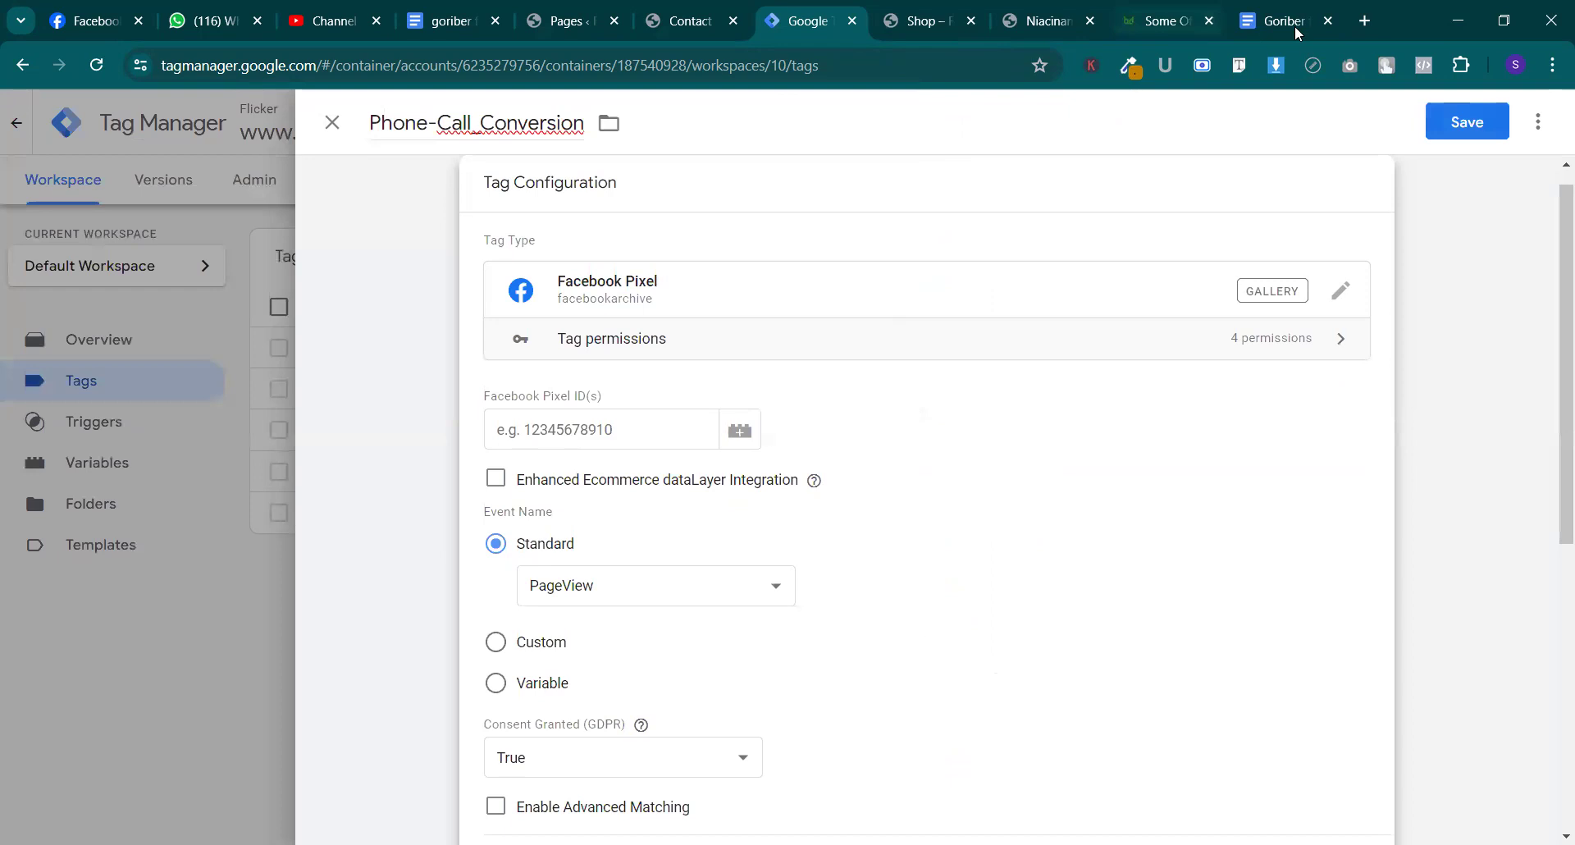
Open business.facebook.com in a new tab placed next to the Contact tab.
click(1366, 20)
click(727, 60)
text(business.facebook.com)
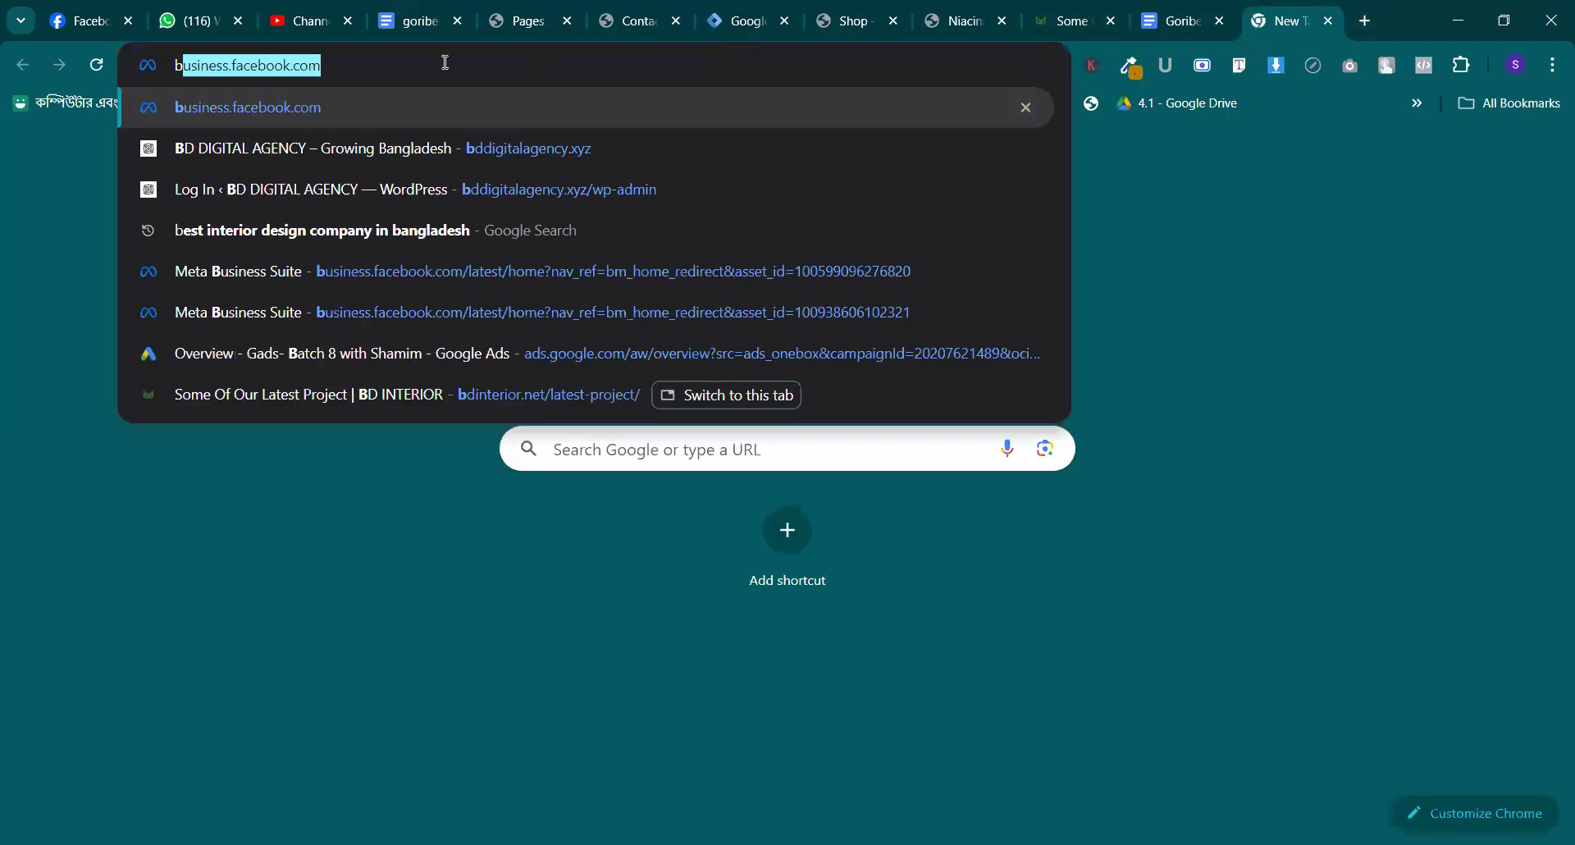
key(Return)
drag(1307, 6, 743, 8)
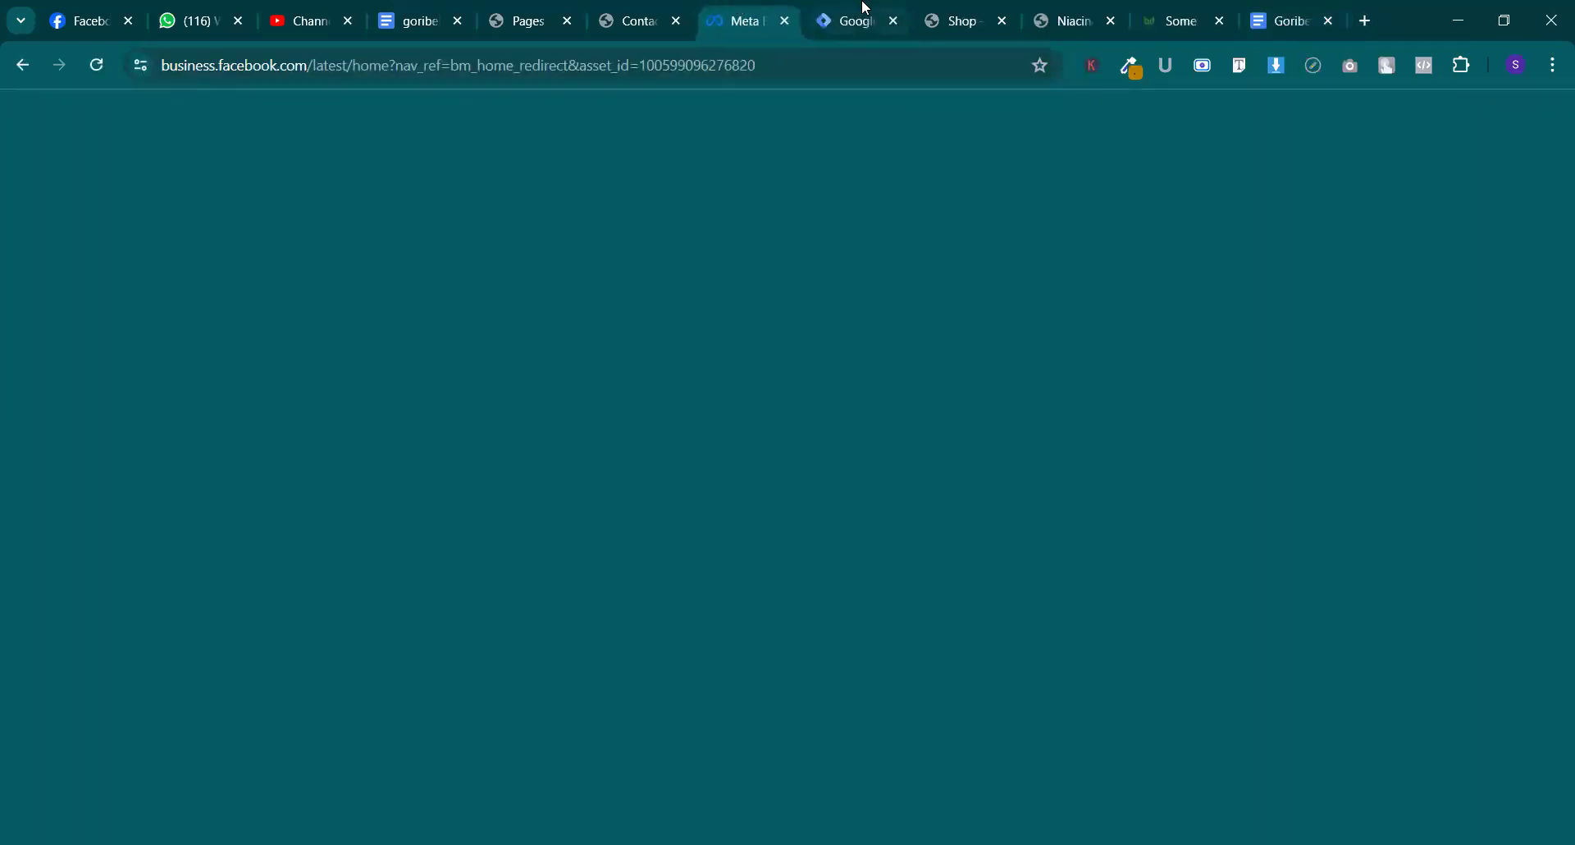
click(854, 16)
click(722, 10)
Reload Meta Business Suite and open the E-Nivaz portfolio's settings from the portfolio list.
click(519, 14)
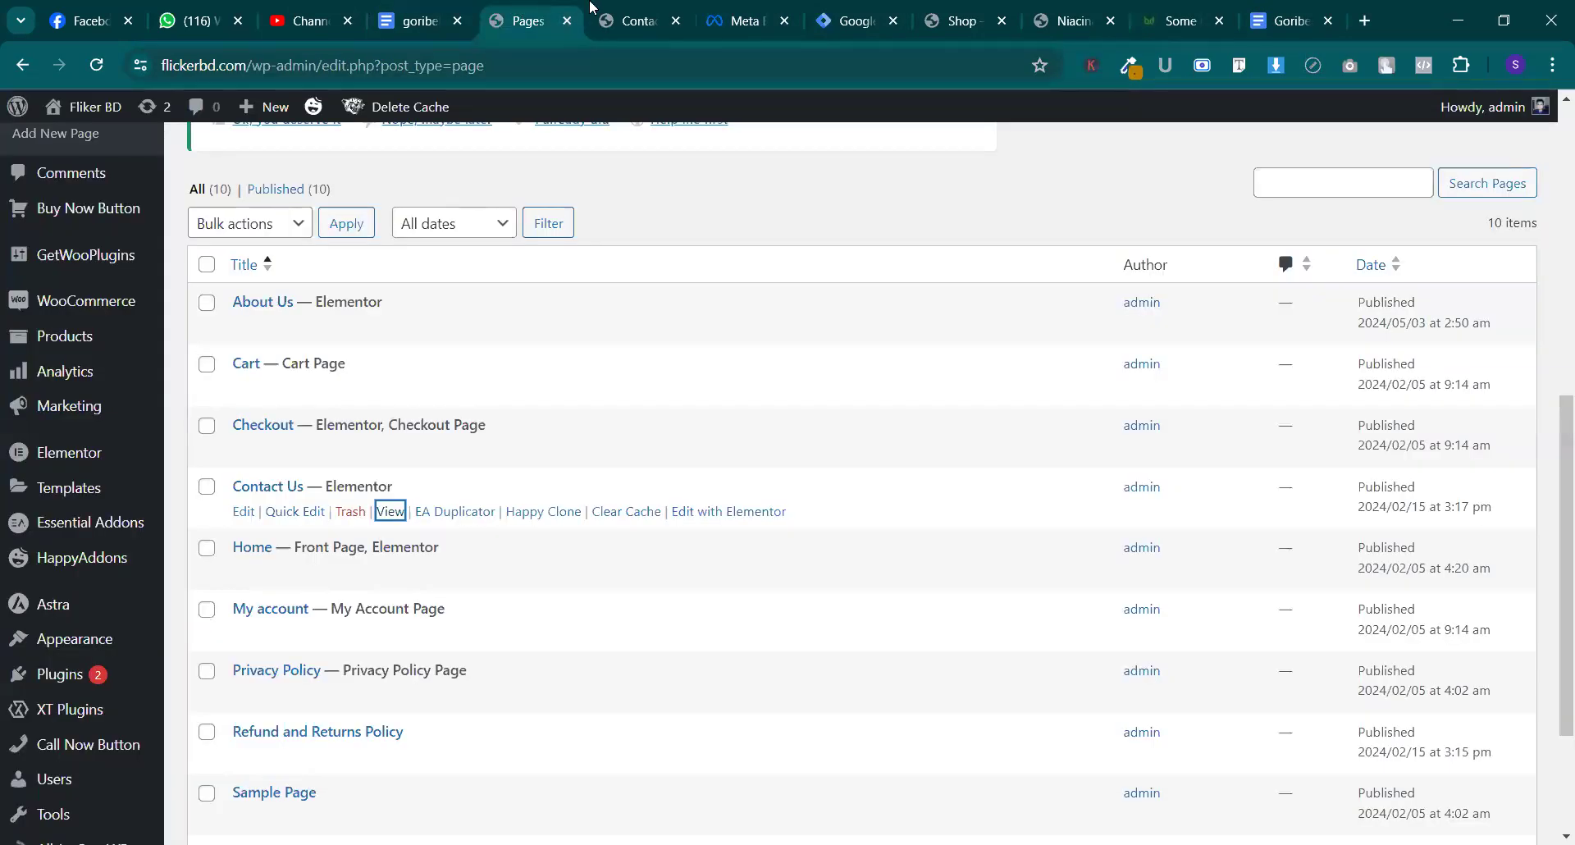
click(597, 12)
click(716, 9)
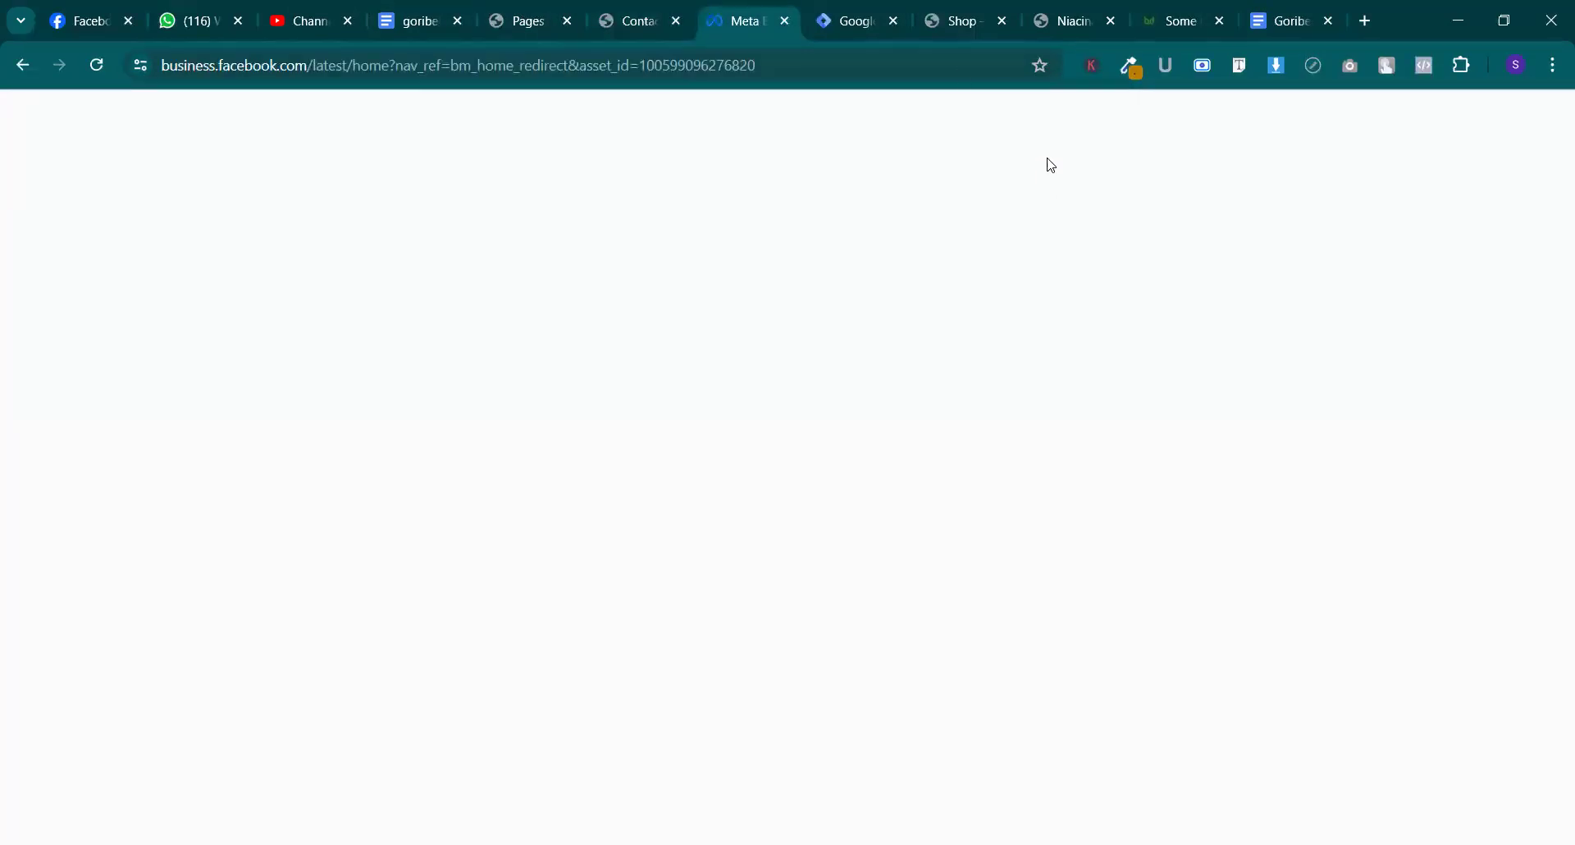
click(96, 65)
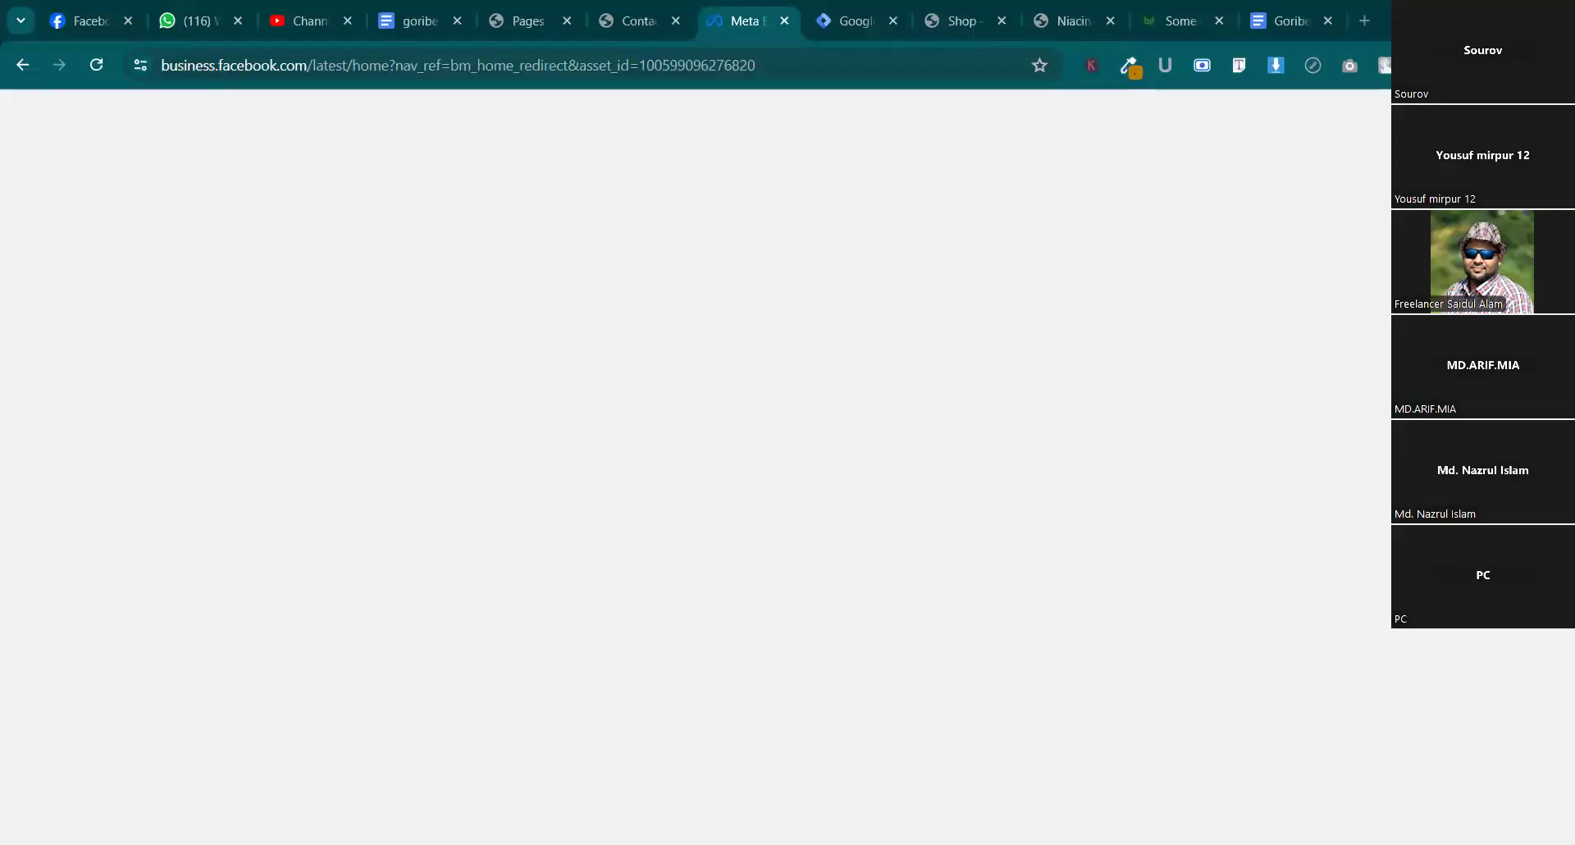
click(96, 65)
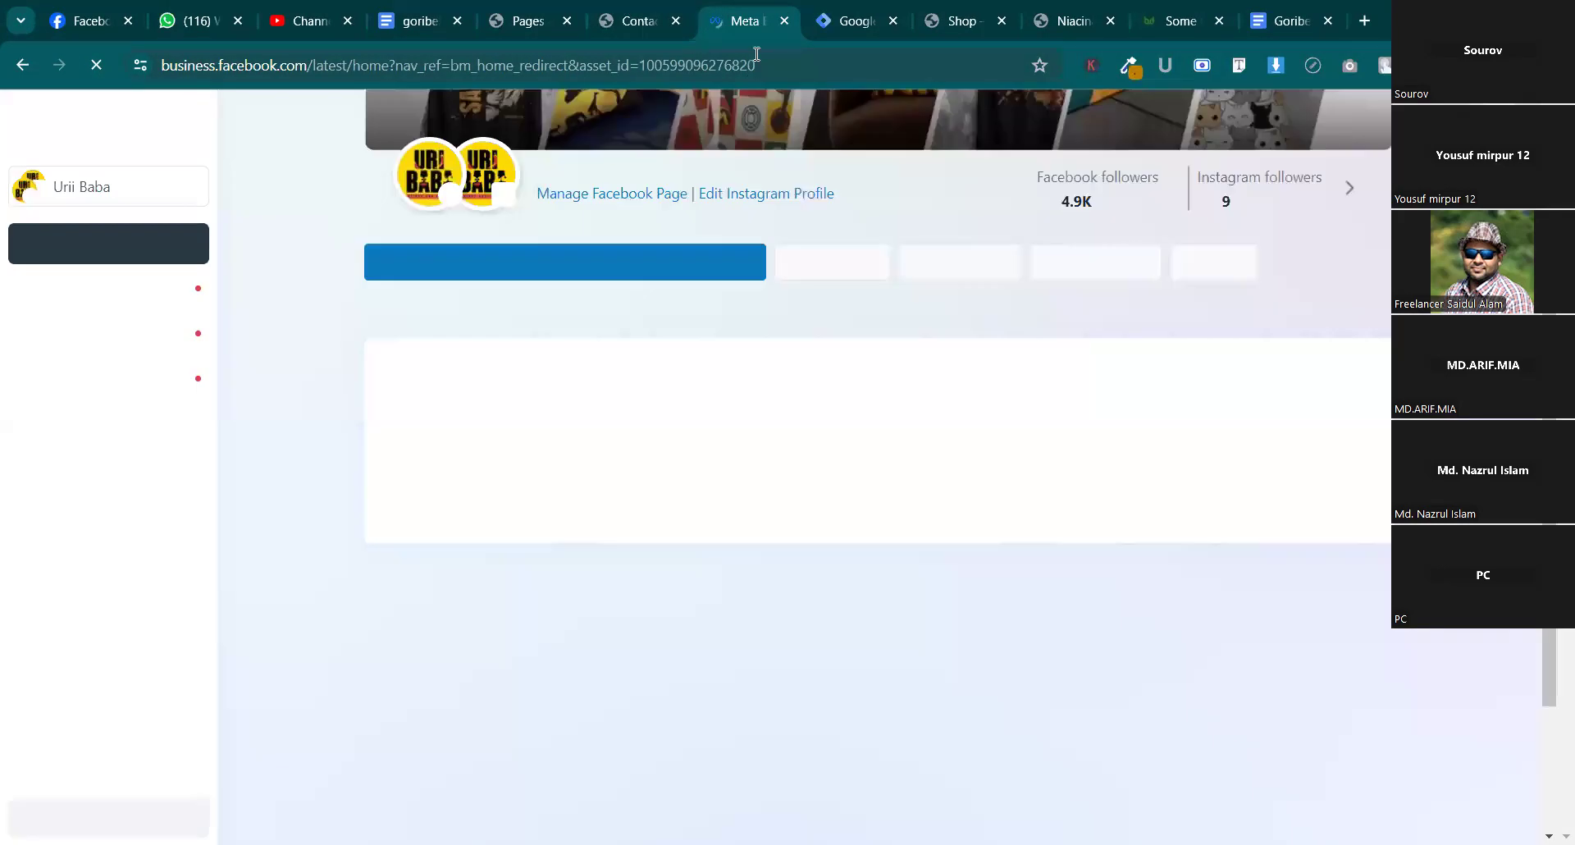
click(146, 194)
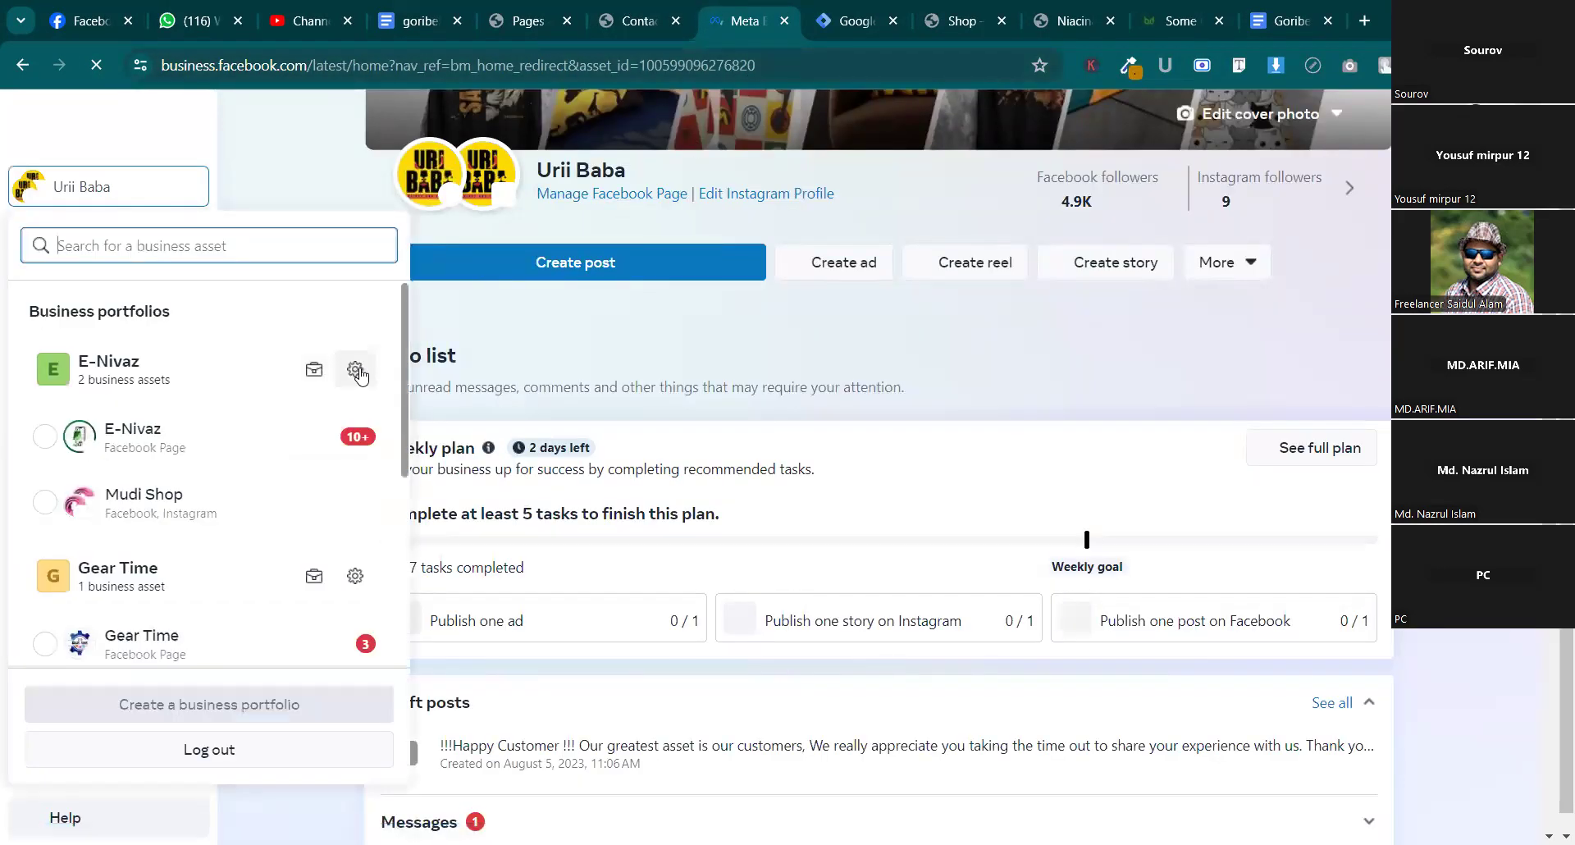
click(358, 373)
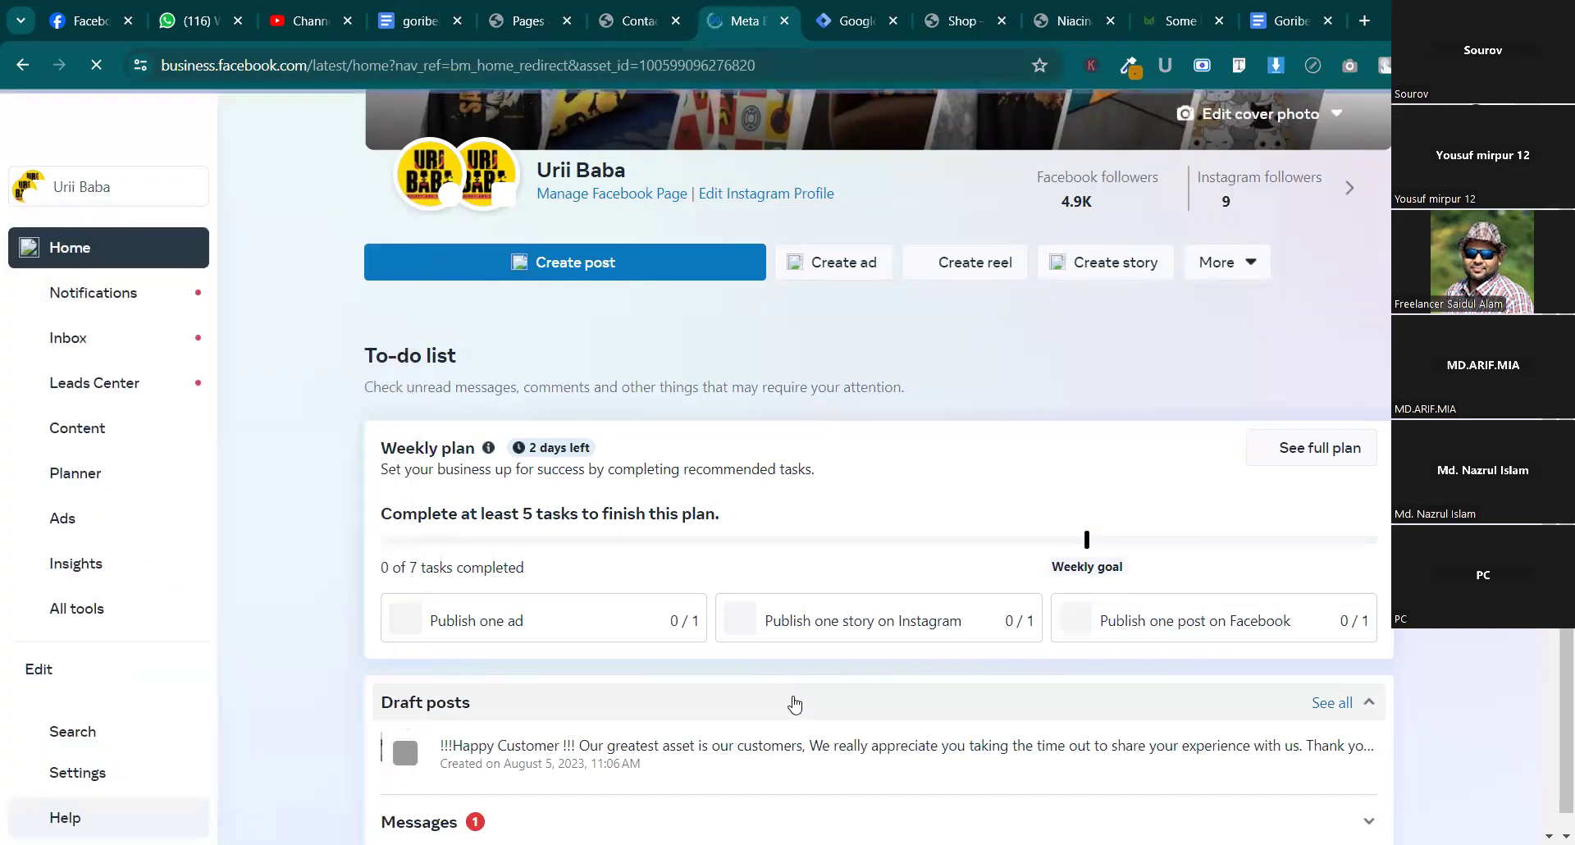
click(541, 12)
click(386, 10)
Close the YouTube channel and WhatsApp tabs and go to the Facebook business tab.
click(333, 10)
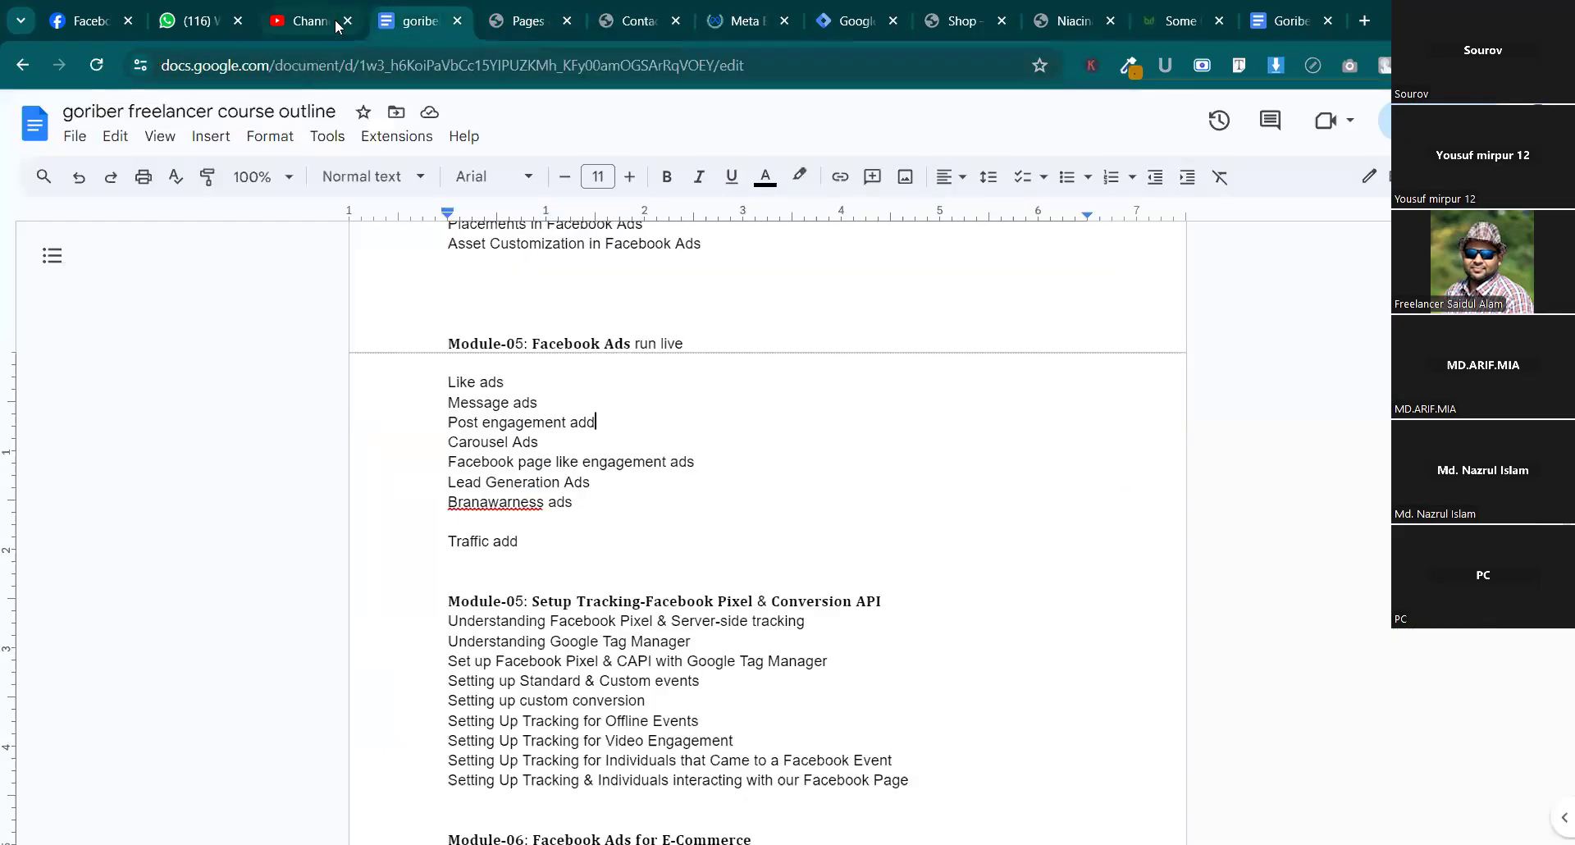
click(347, 22)
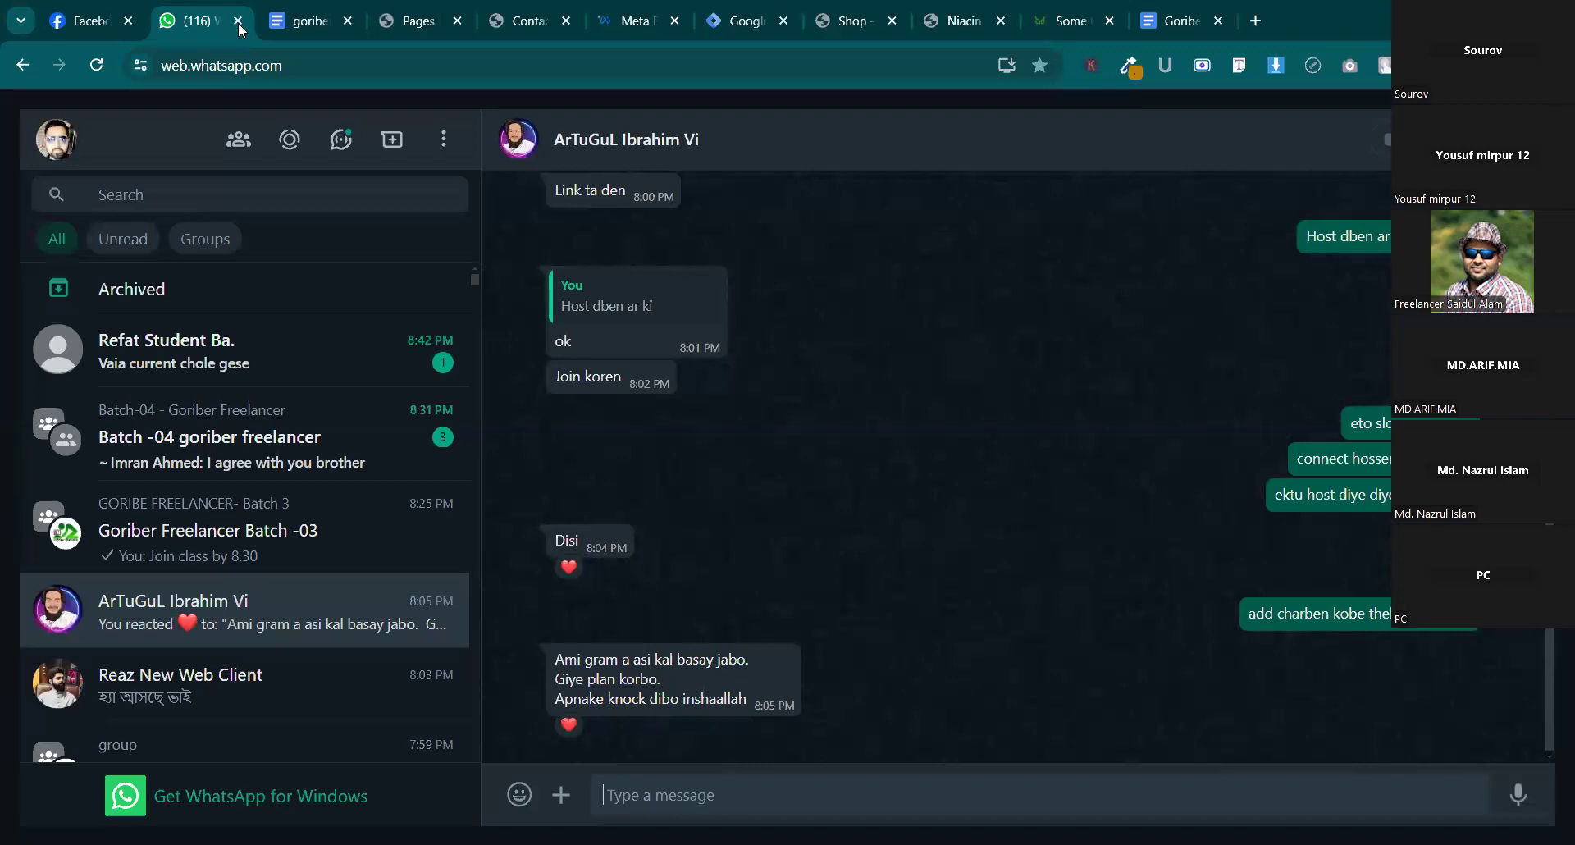
click(238, 20)
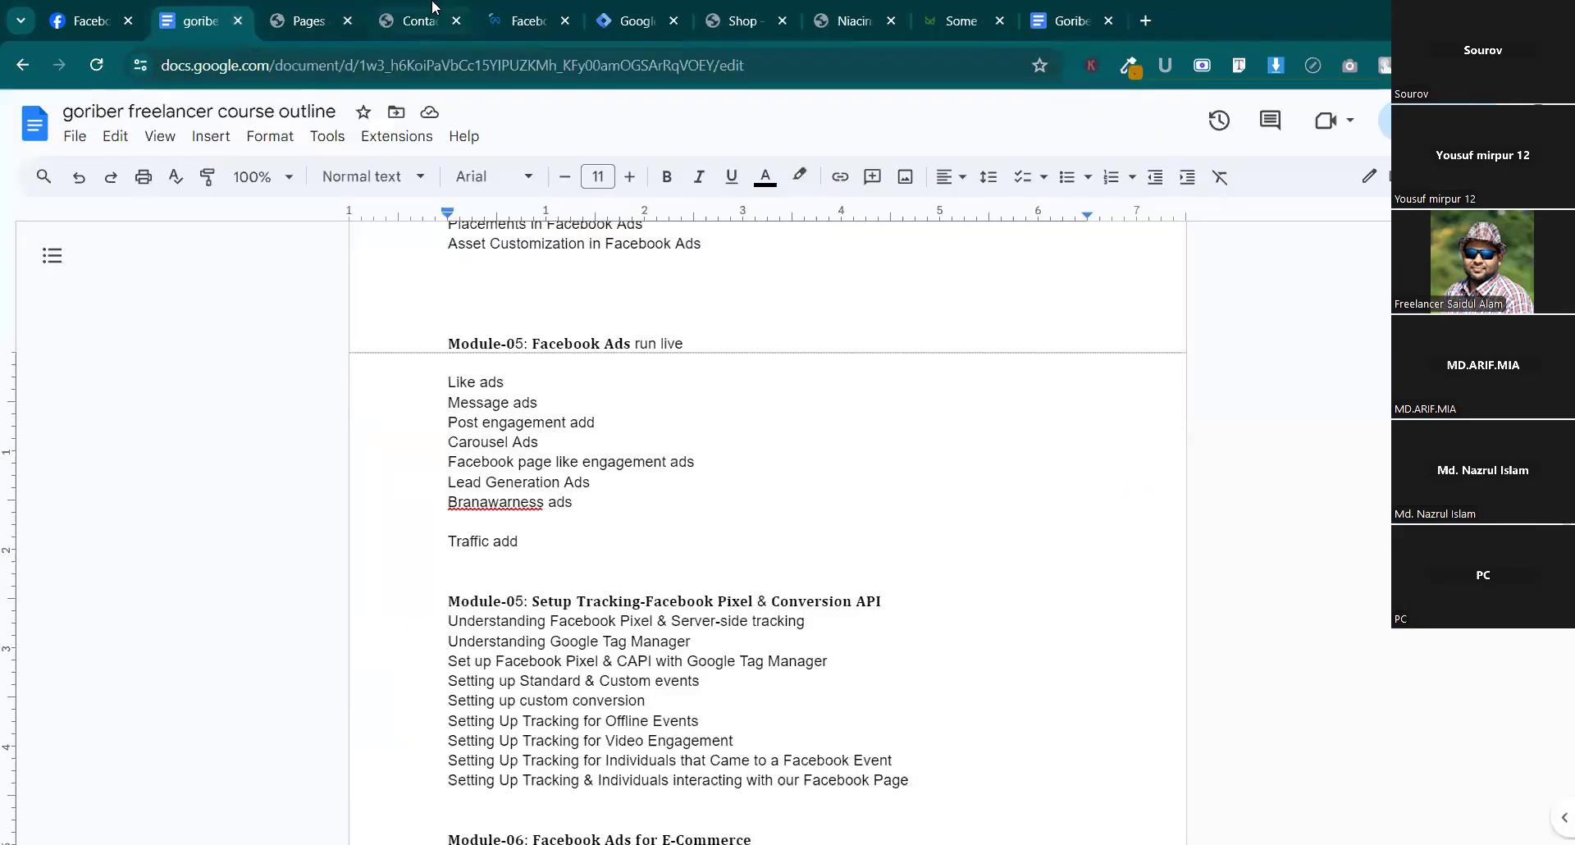
click(495, 13)
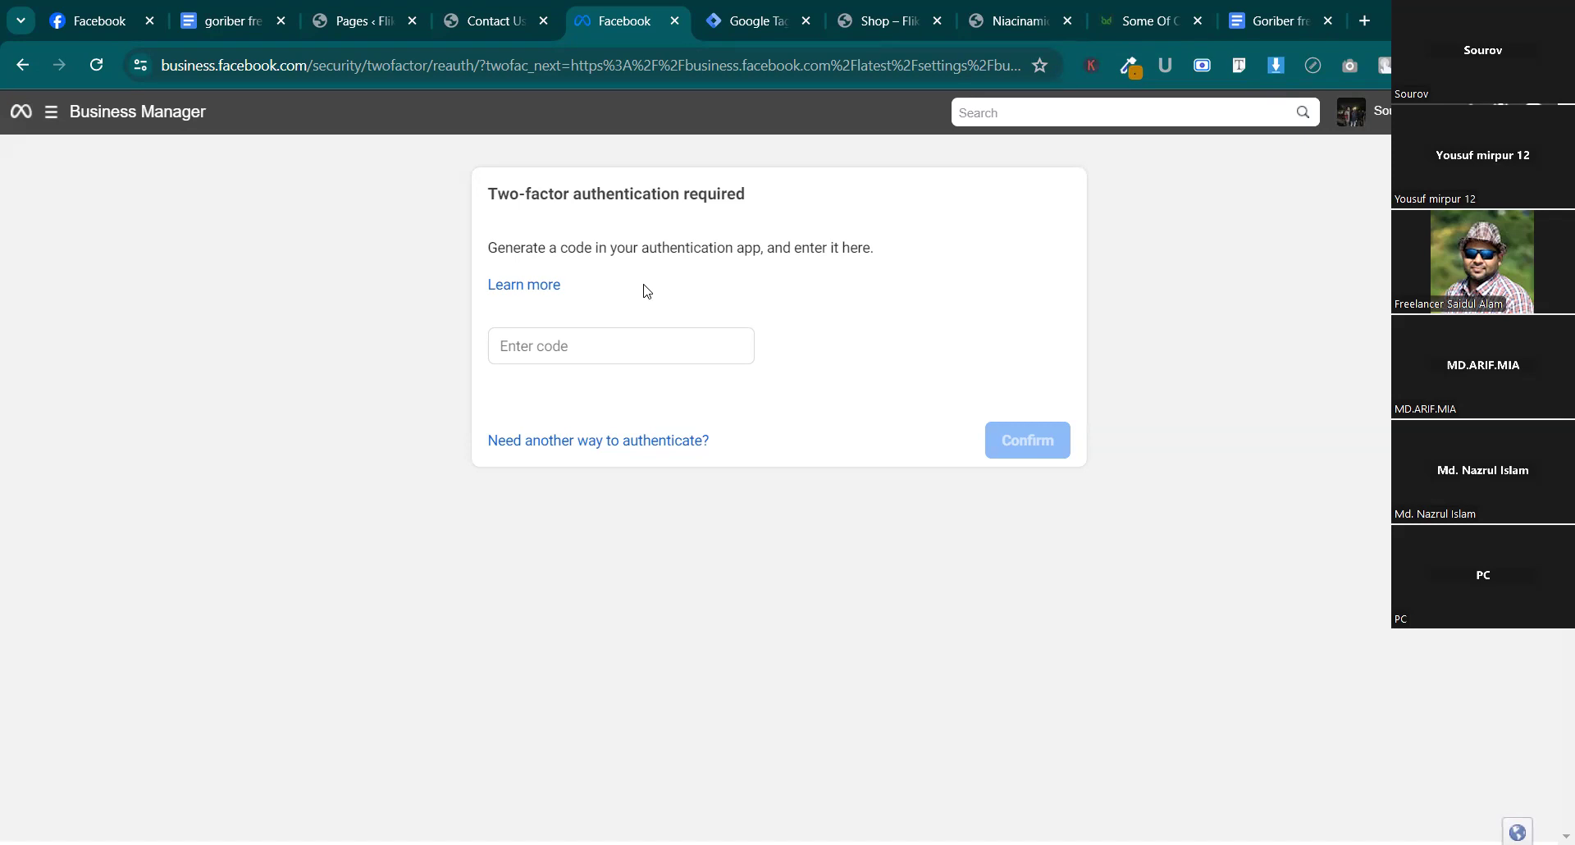
Enter the authenticator app's verification code on the two-factor page and confirm it.
click(600, 343)
key(BackSpace)
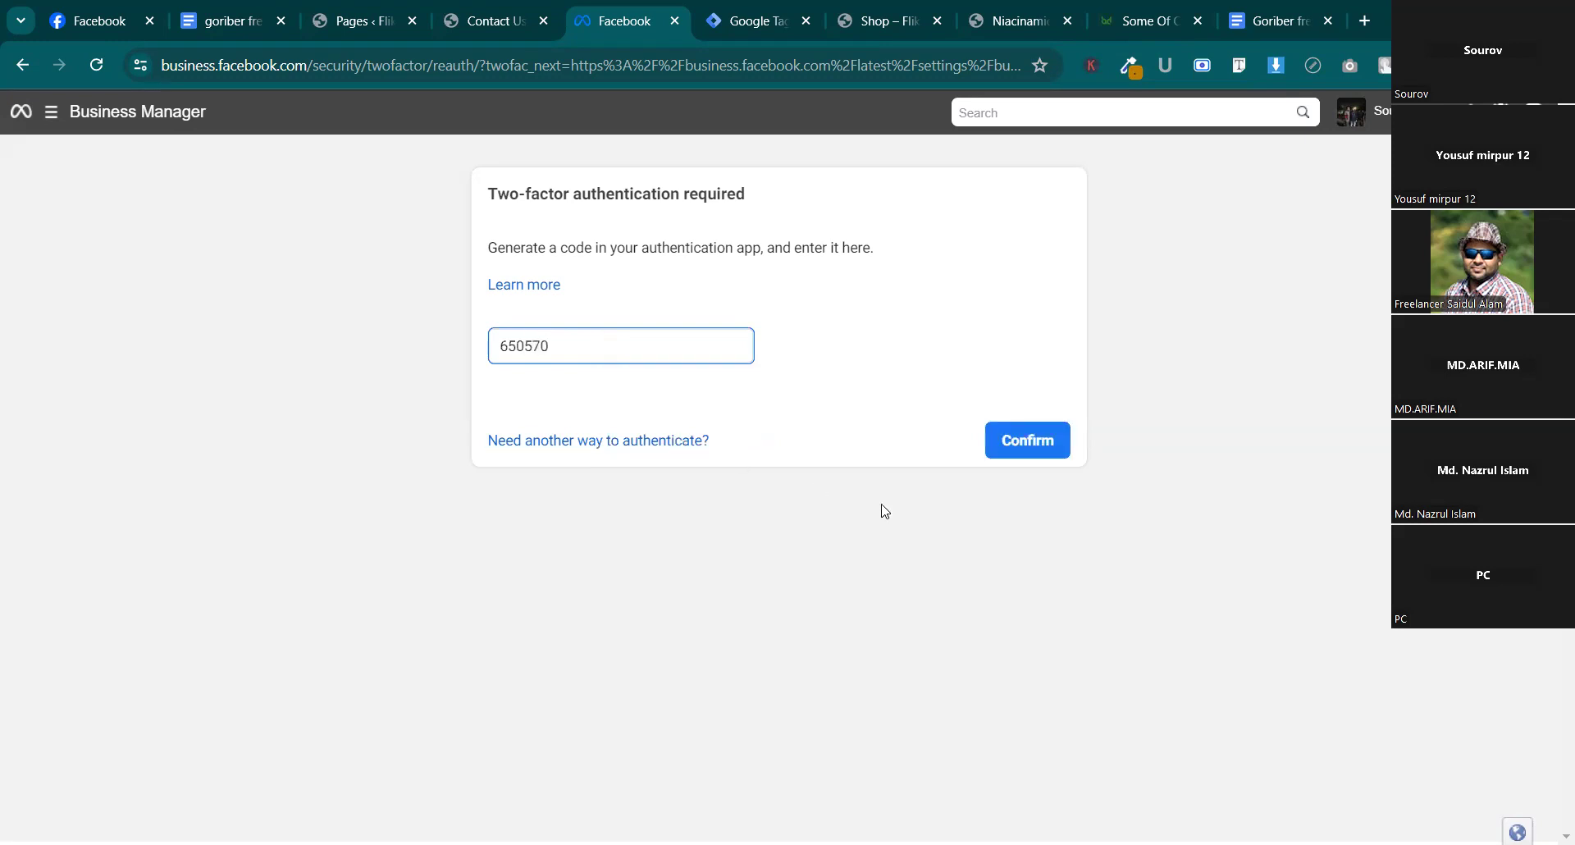
click(1008, 437)
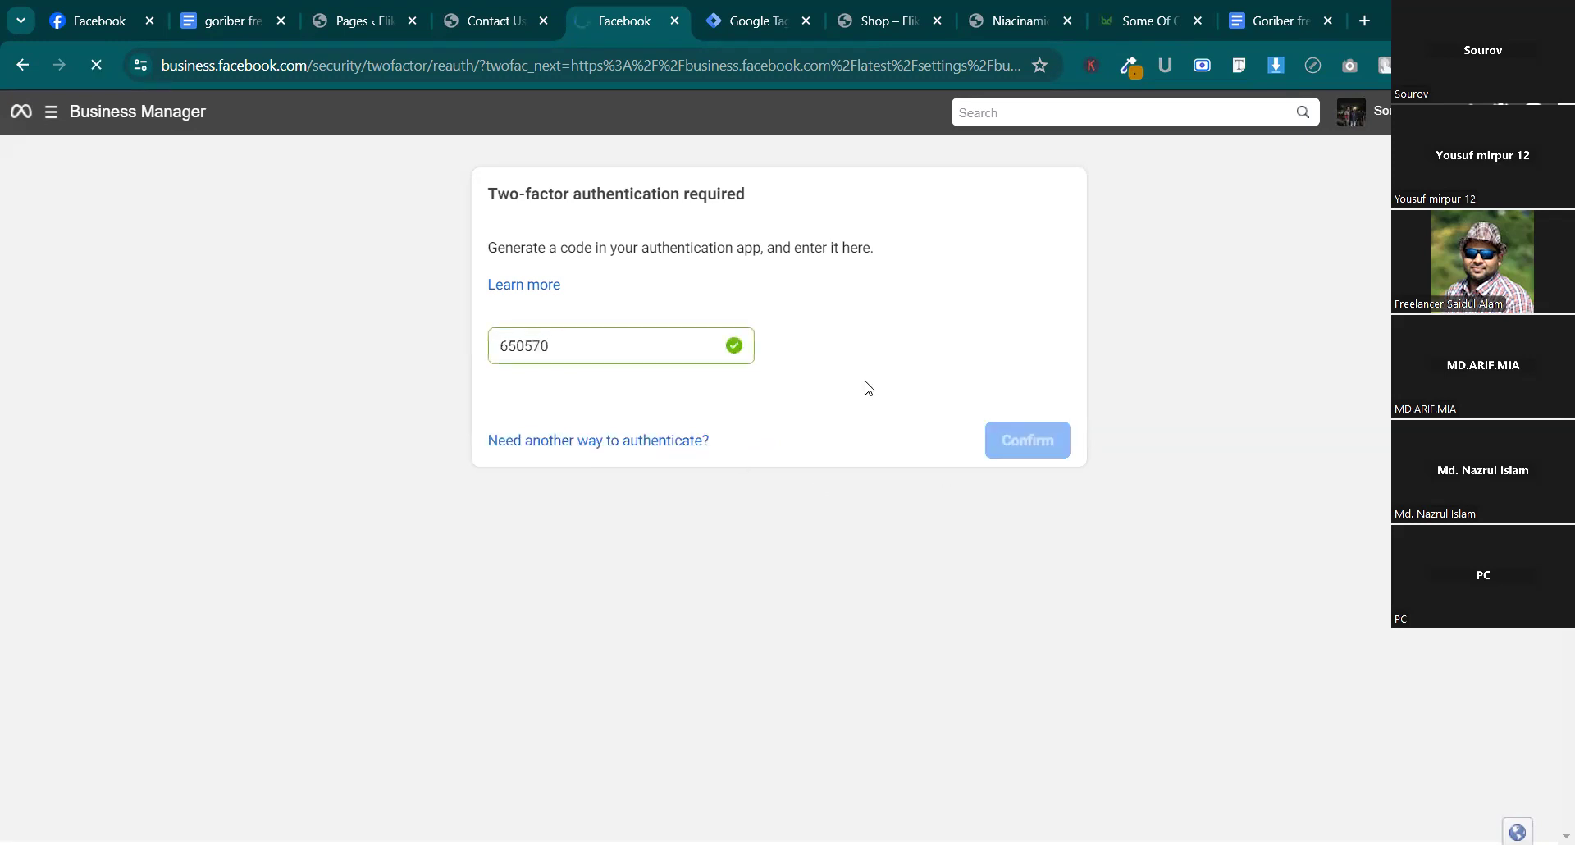
Check the Phone-Call_Conversion tag configuration in Tag Manager, then return to Meta business settings.
click(757, 7)
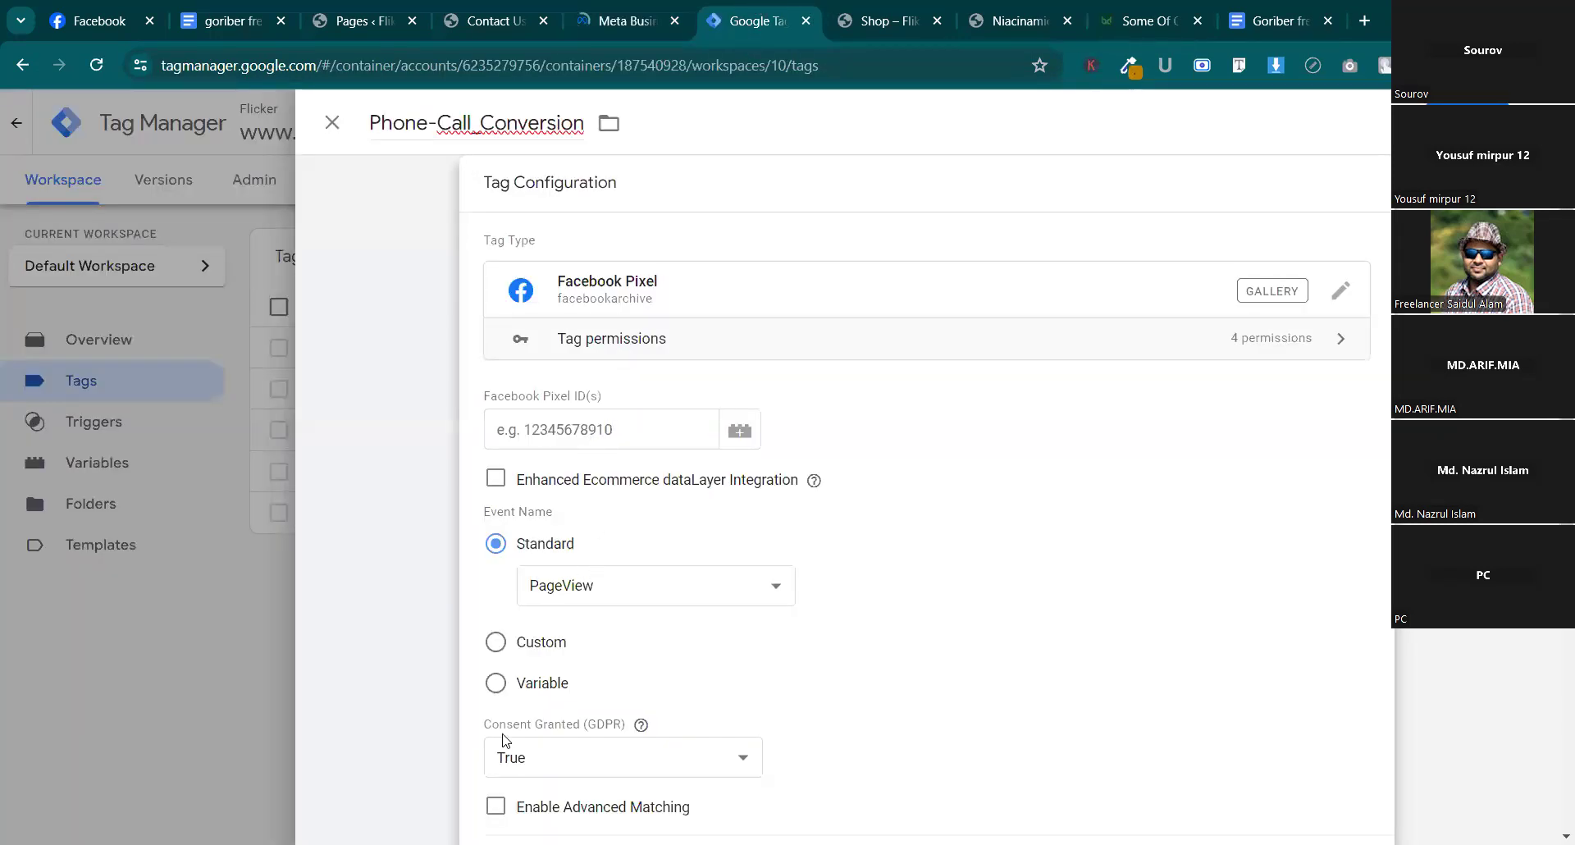
scroll(726, 612, down, 3)
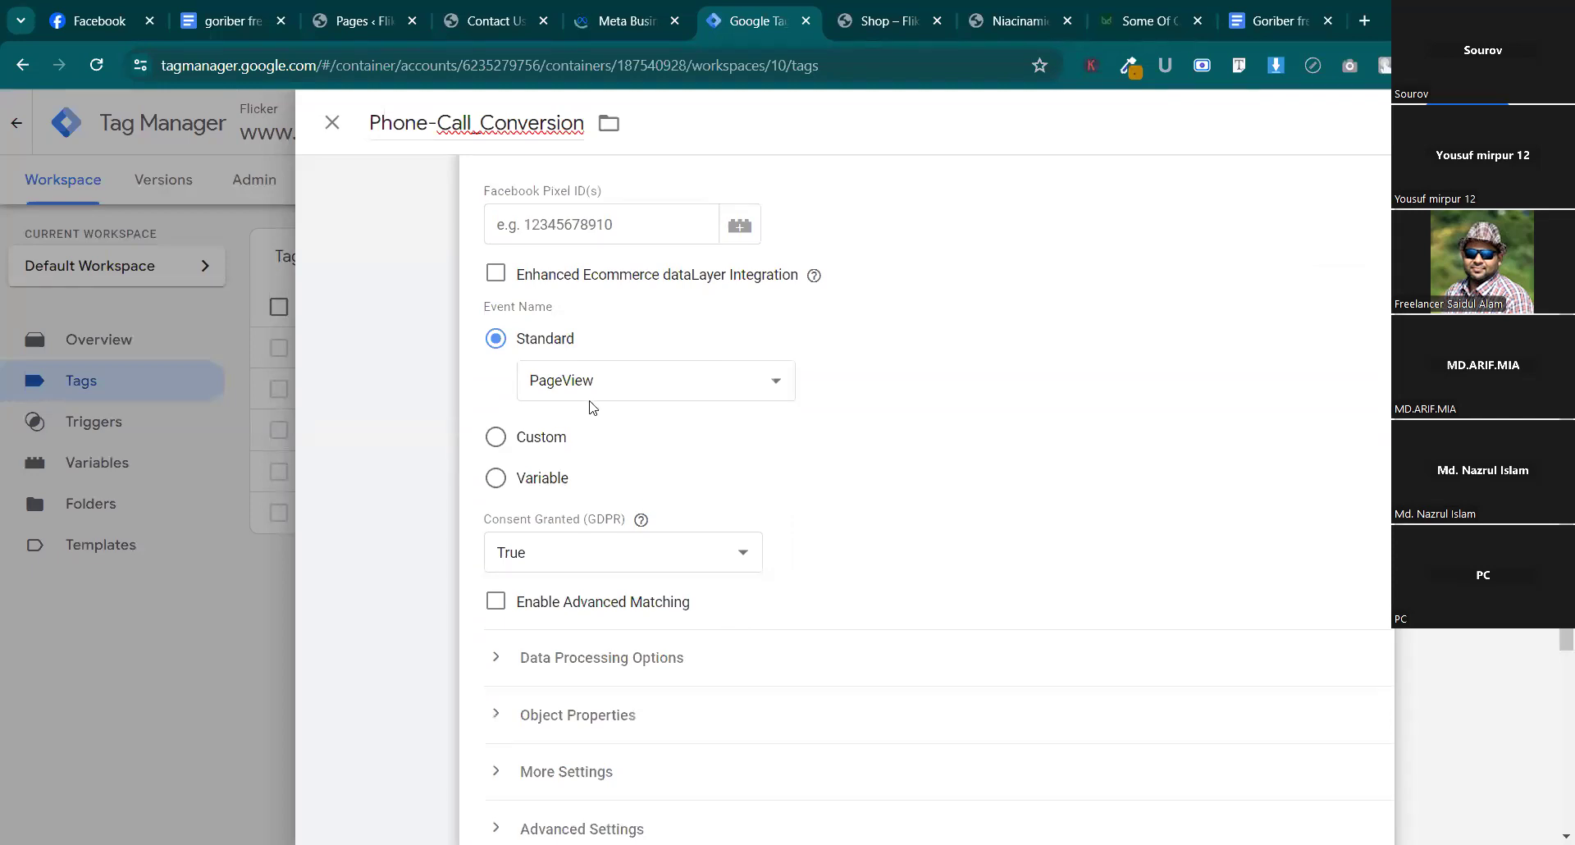
click(637, 8)
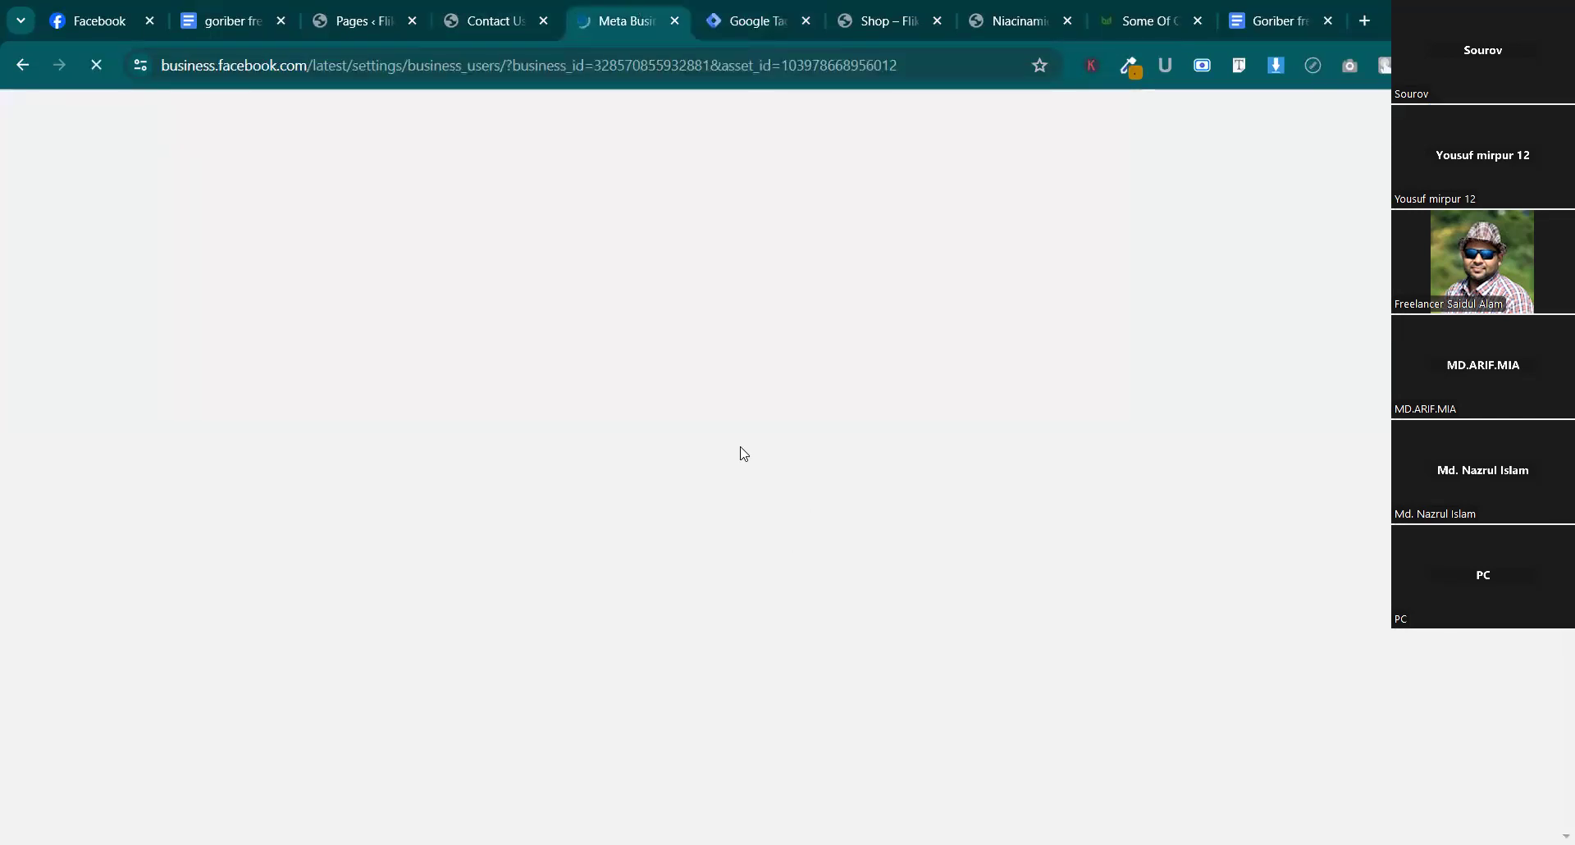
click(636, 8)
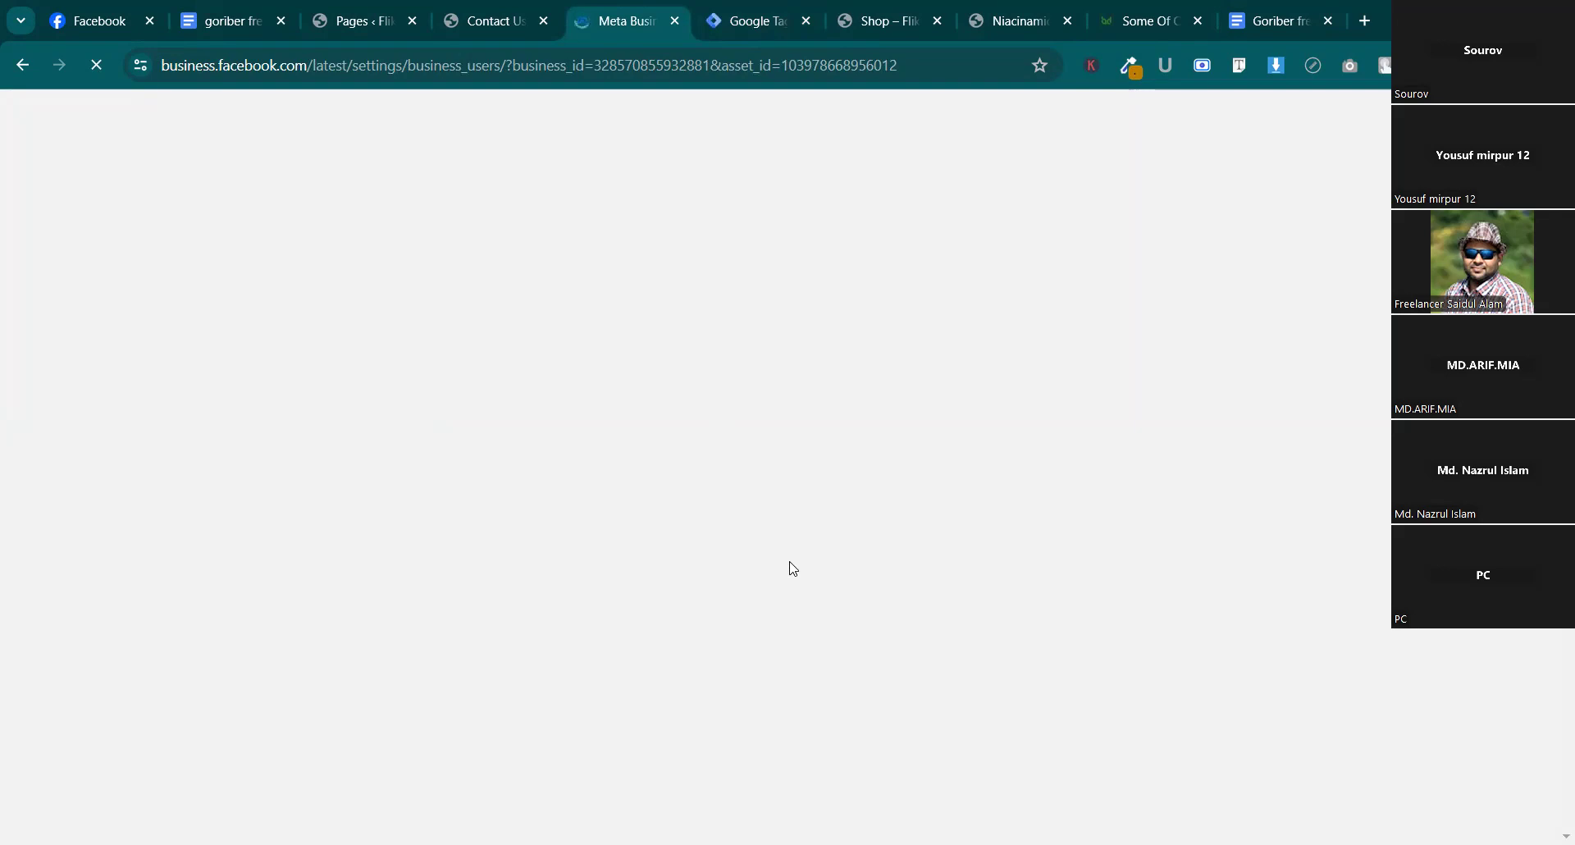
Toggle between the Tag Manager and Meta business tabs while business settings load.
mouse_move(914, 7)
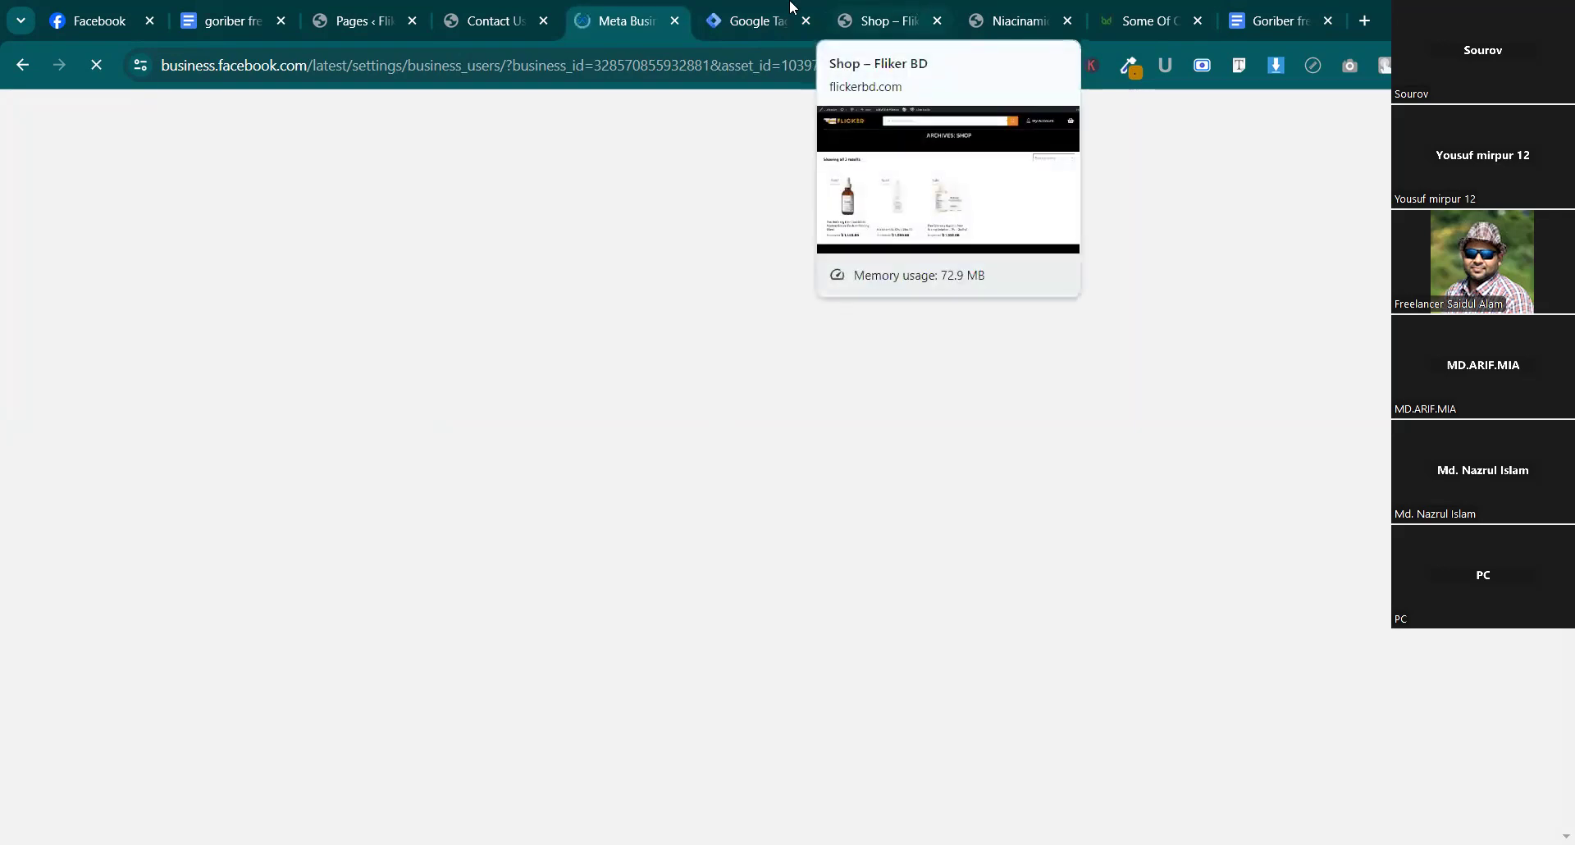
click(754, 21)
click(623, 21)
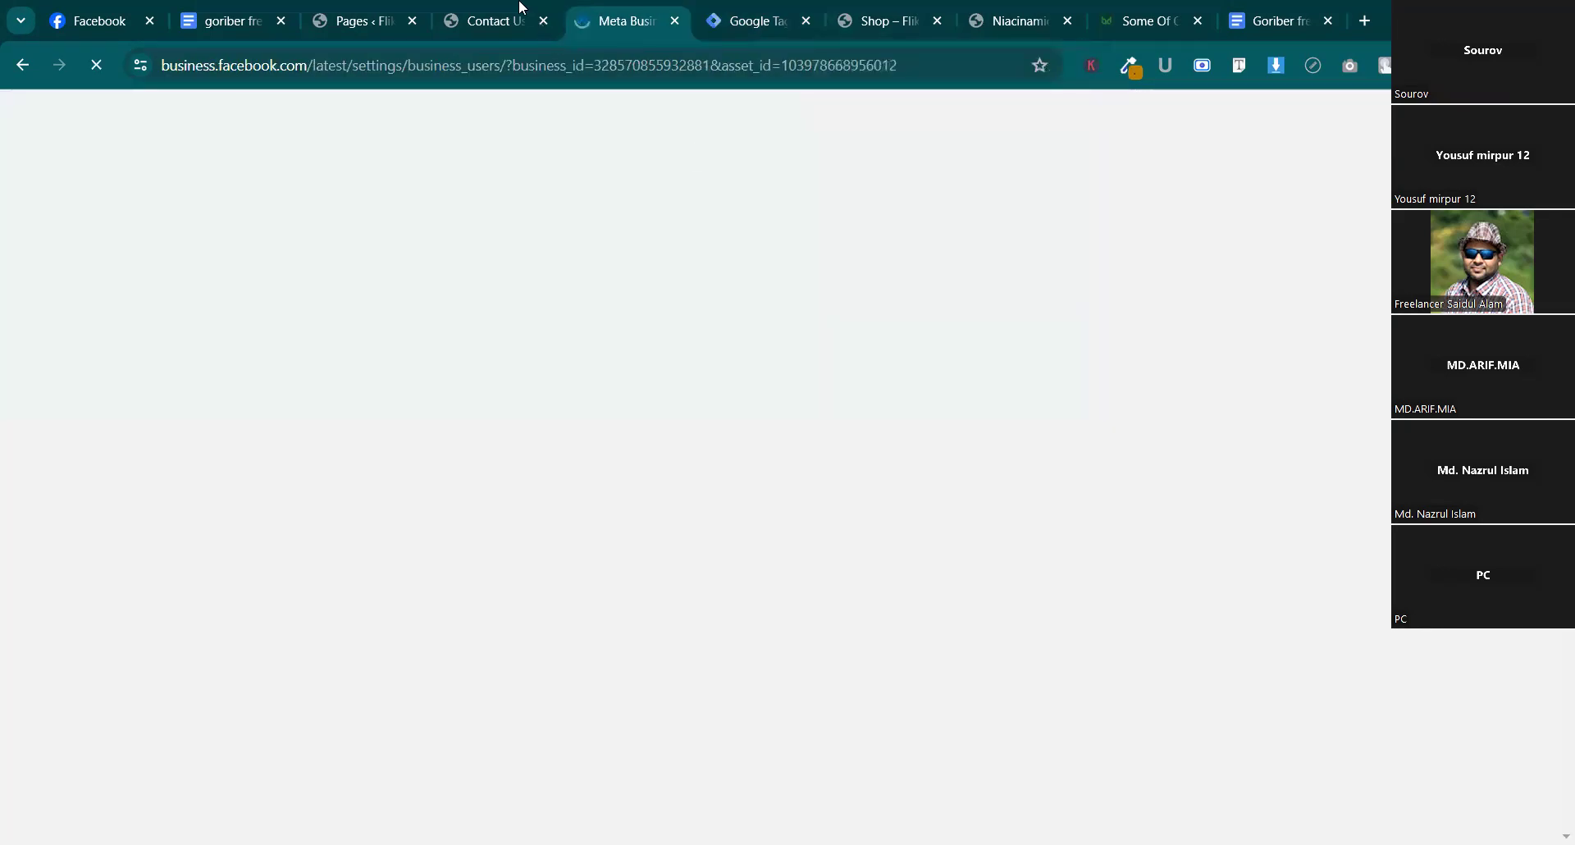
click(728, 15)
click(628, 8)
click(728, 7)
click(656, 7)
click(742, 18)
click(633, 16)
click(763, 20)
click(648, 12)
click(763, 18)
click(648, 15)
click(763, 7)
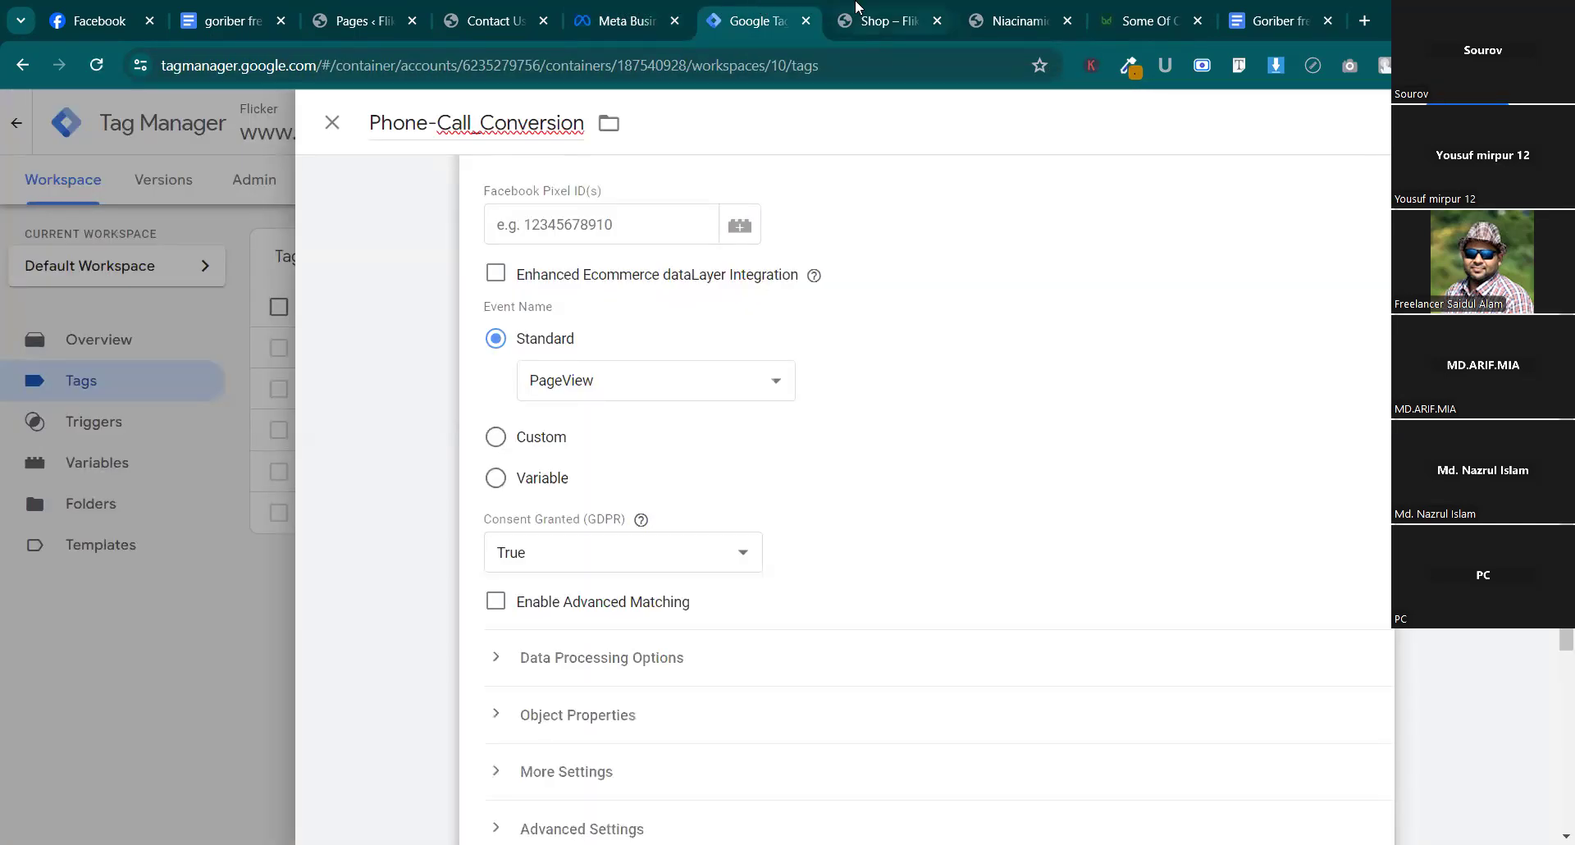
click(636, 10)
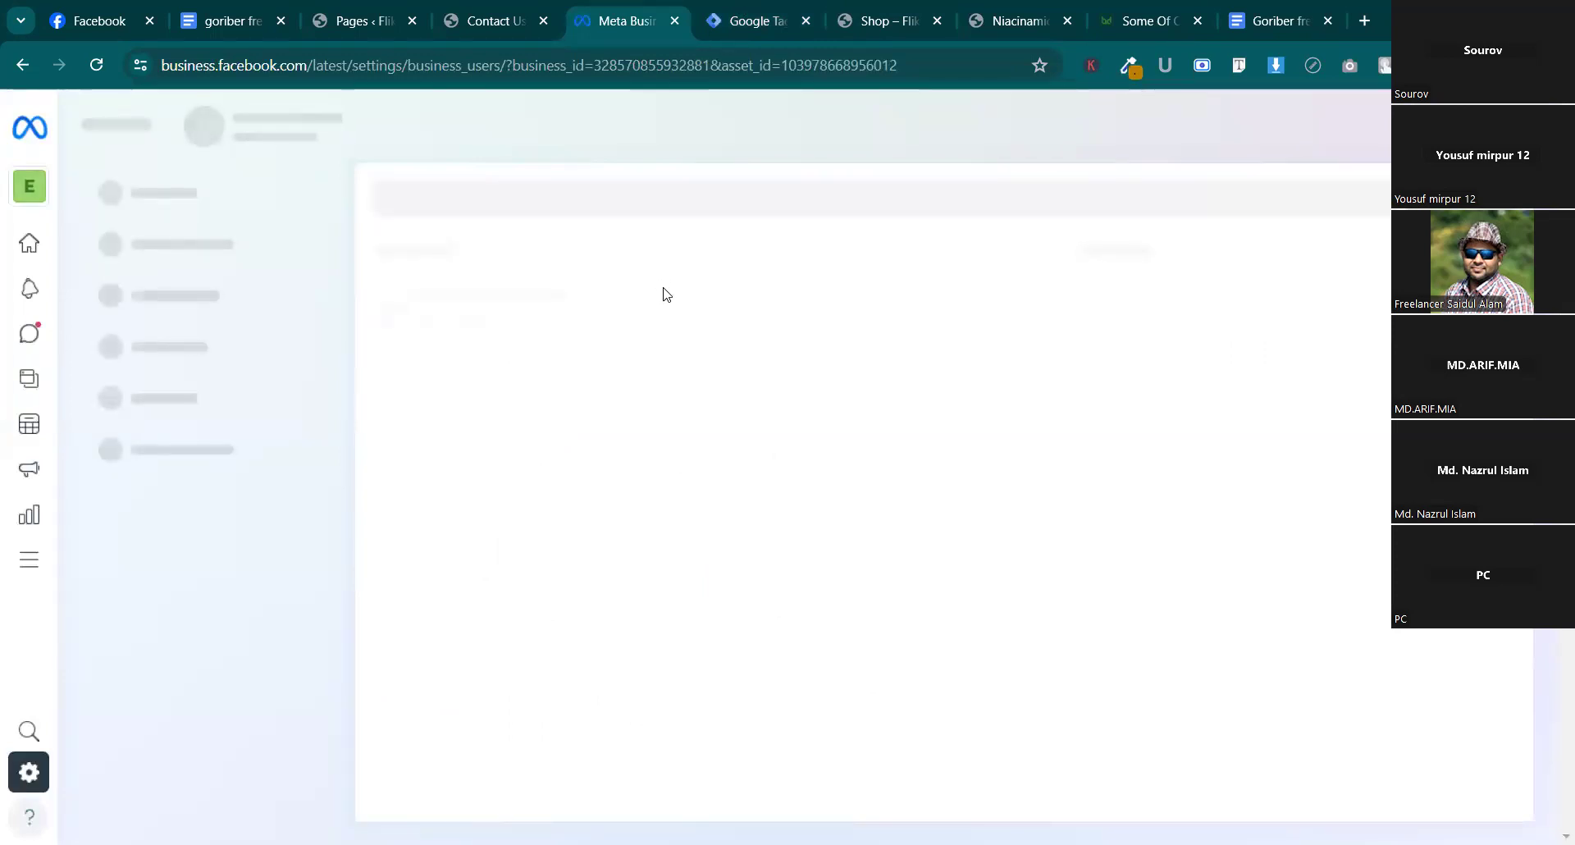
Open the Flicker-bd dataset's details under Data Sources > Datasets.
scroll(158, 423, down, 4)
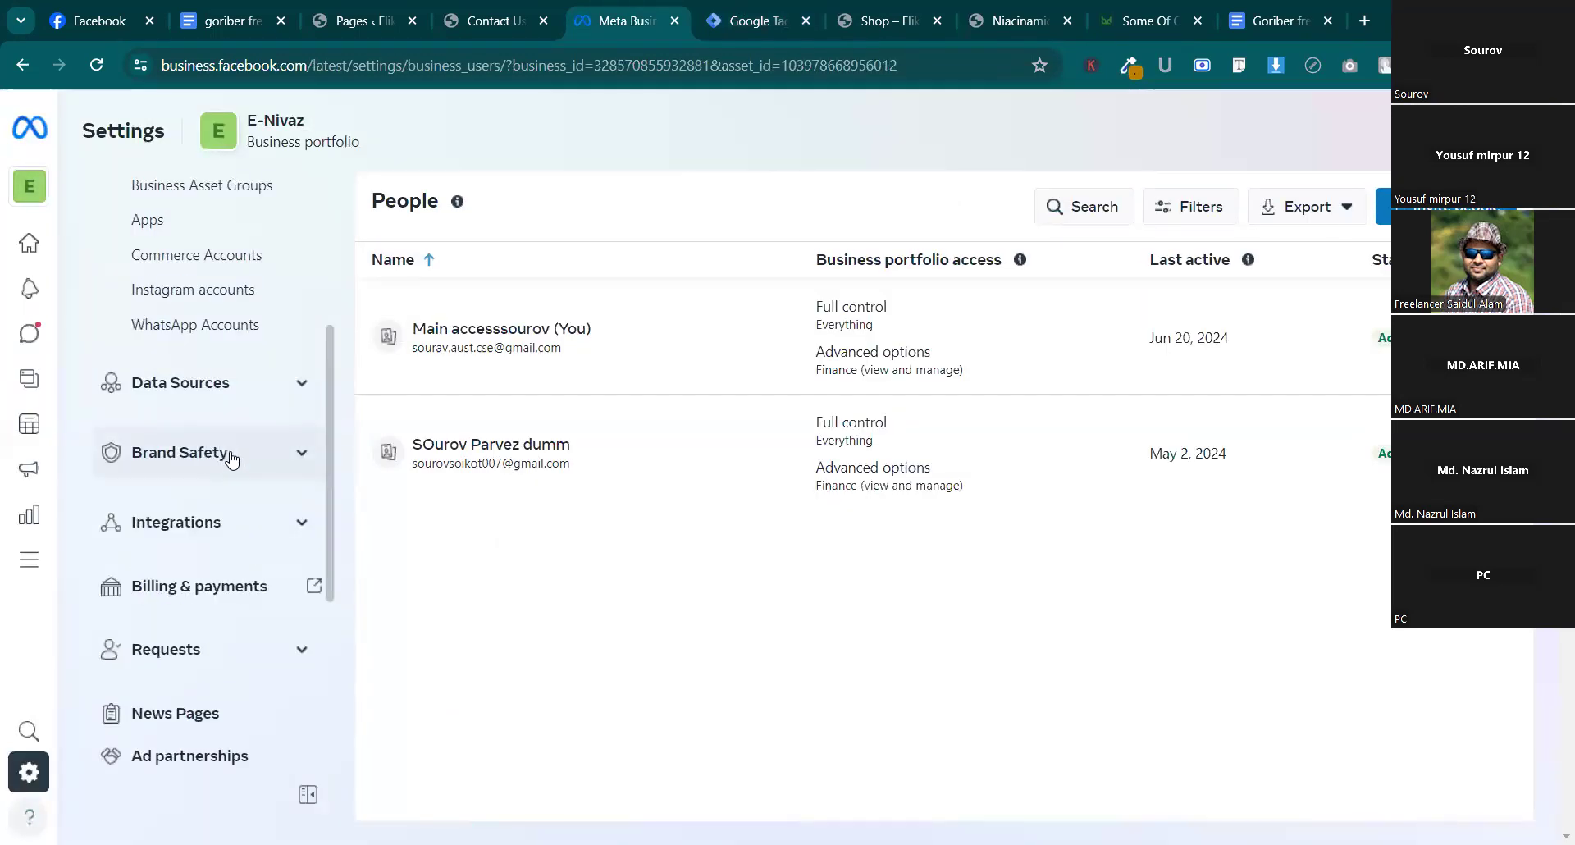
click(232, 396)
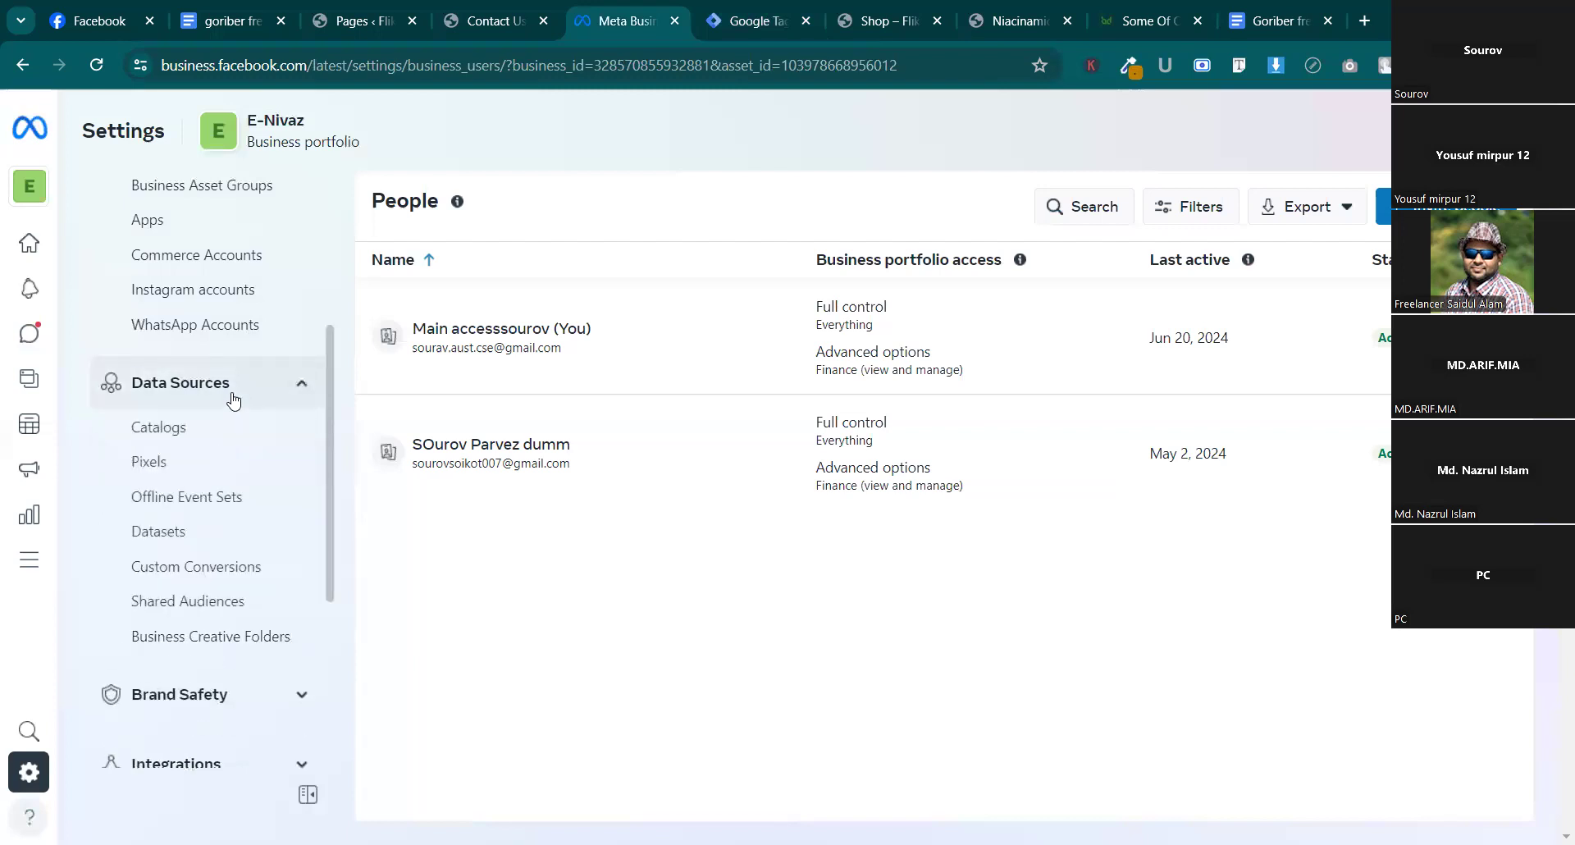
click(200, 532)
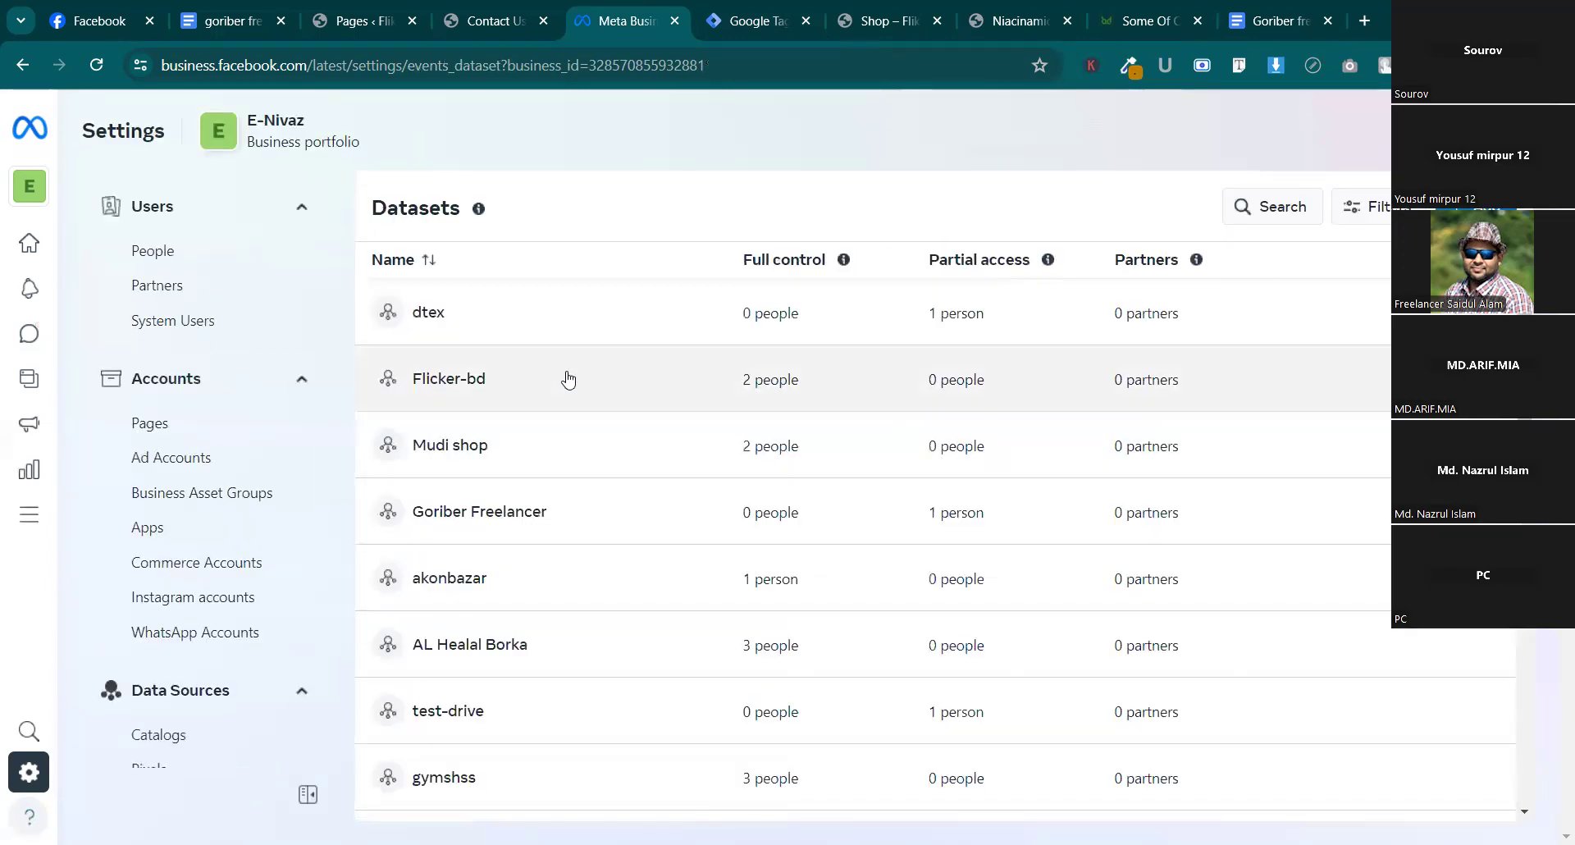
click(568, 378)
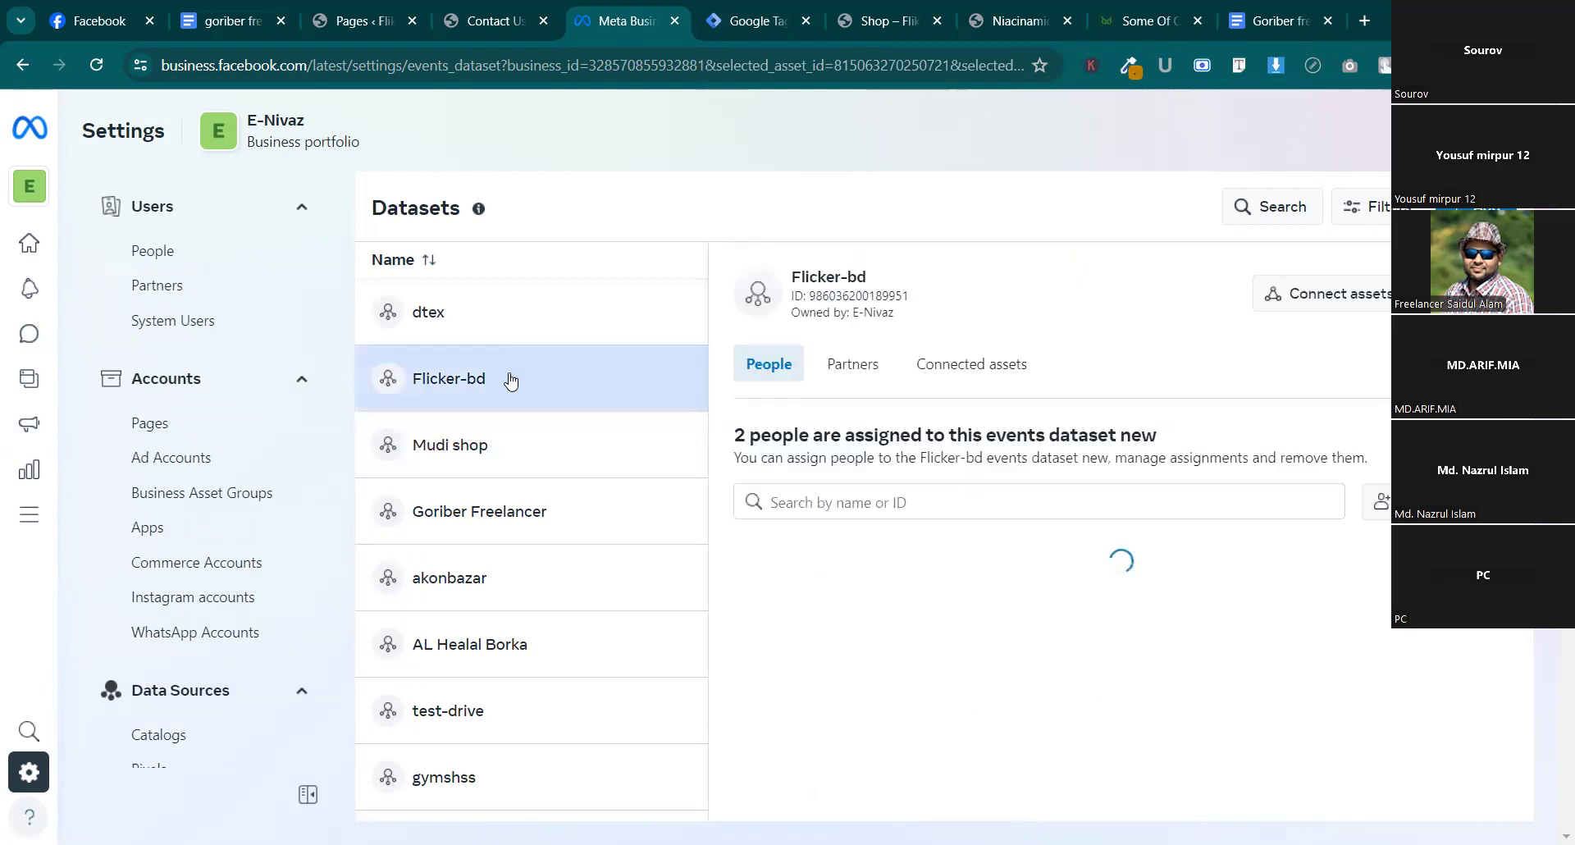
Copy the Flicker-bd dataset ID number.
drag(814, 295, 917, 300)
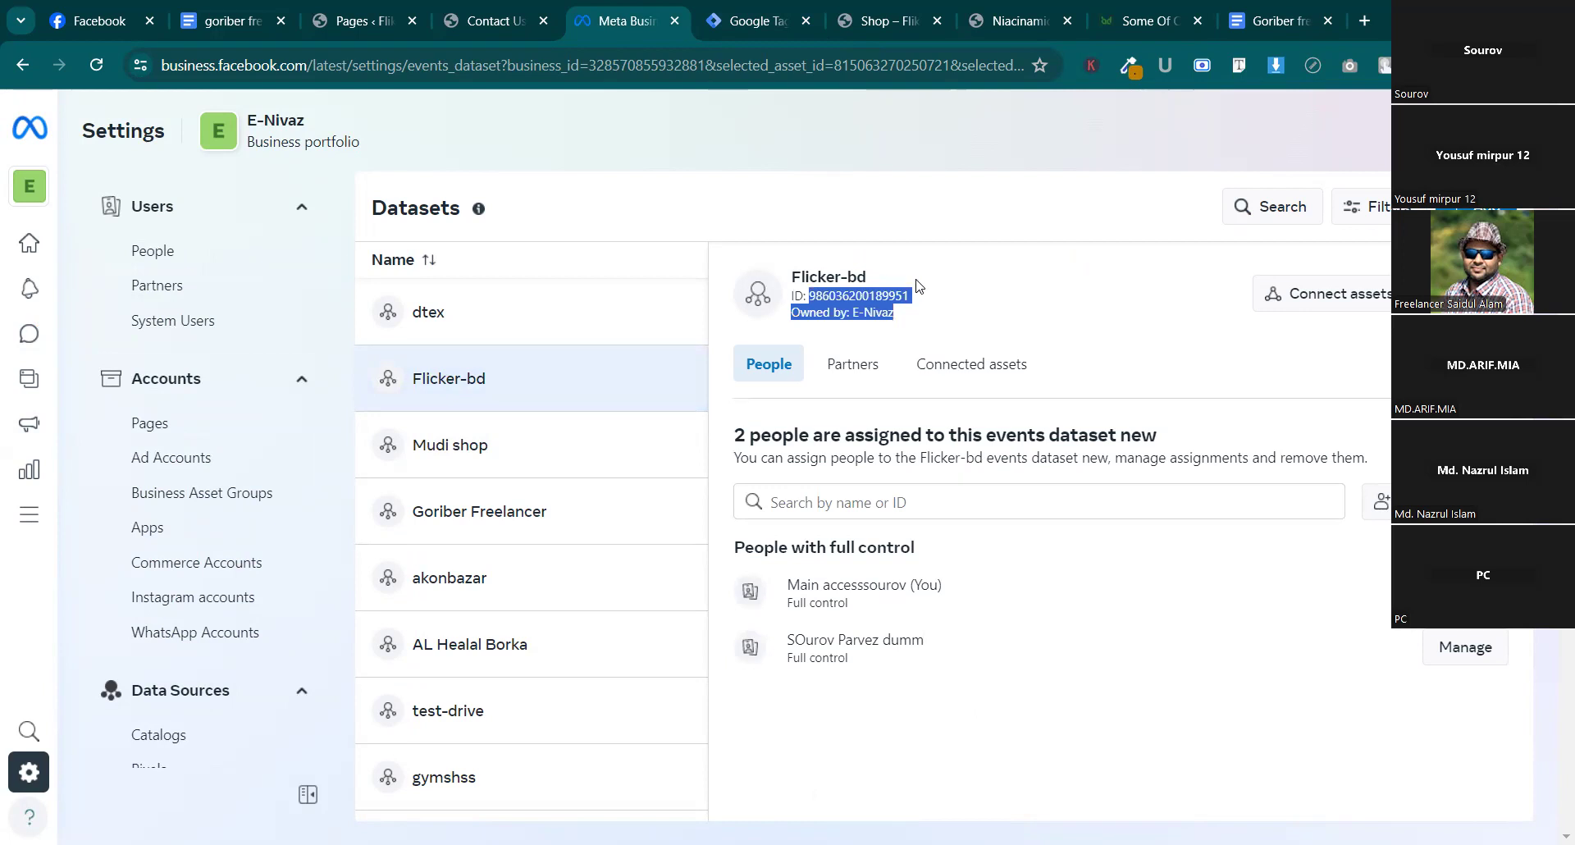
double_click(906, 294)
right_click(919, 294)
click(948, 314)
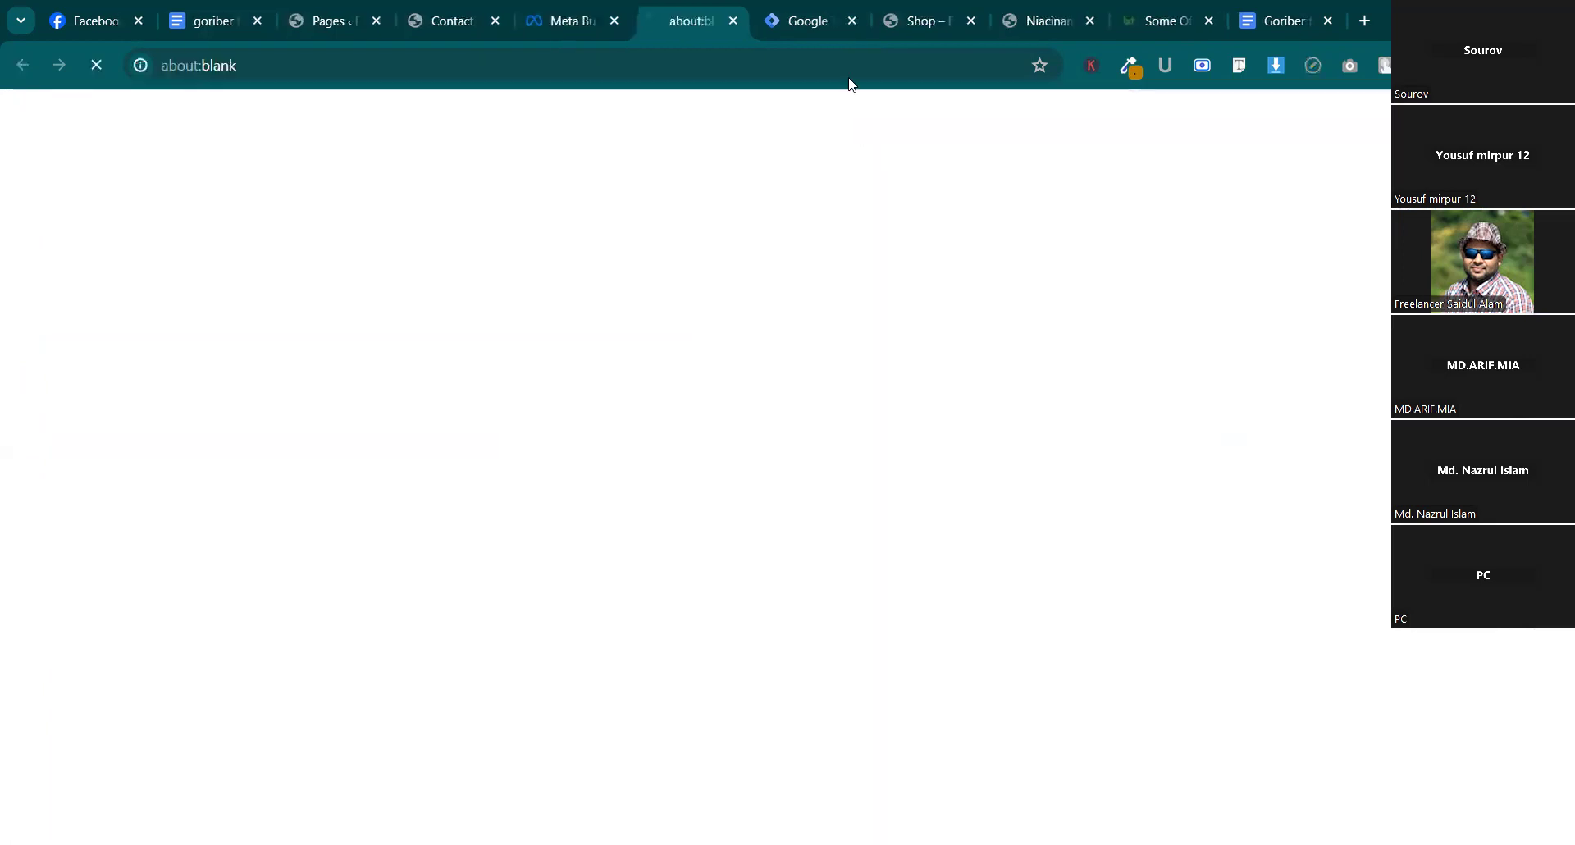
Paste the Flicker-bd dataset ID as the tag's Pixel ID.
click(812, 21)
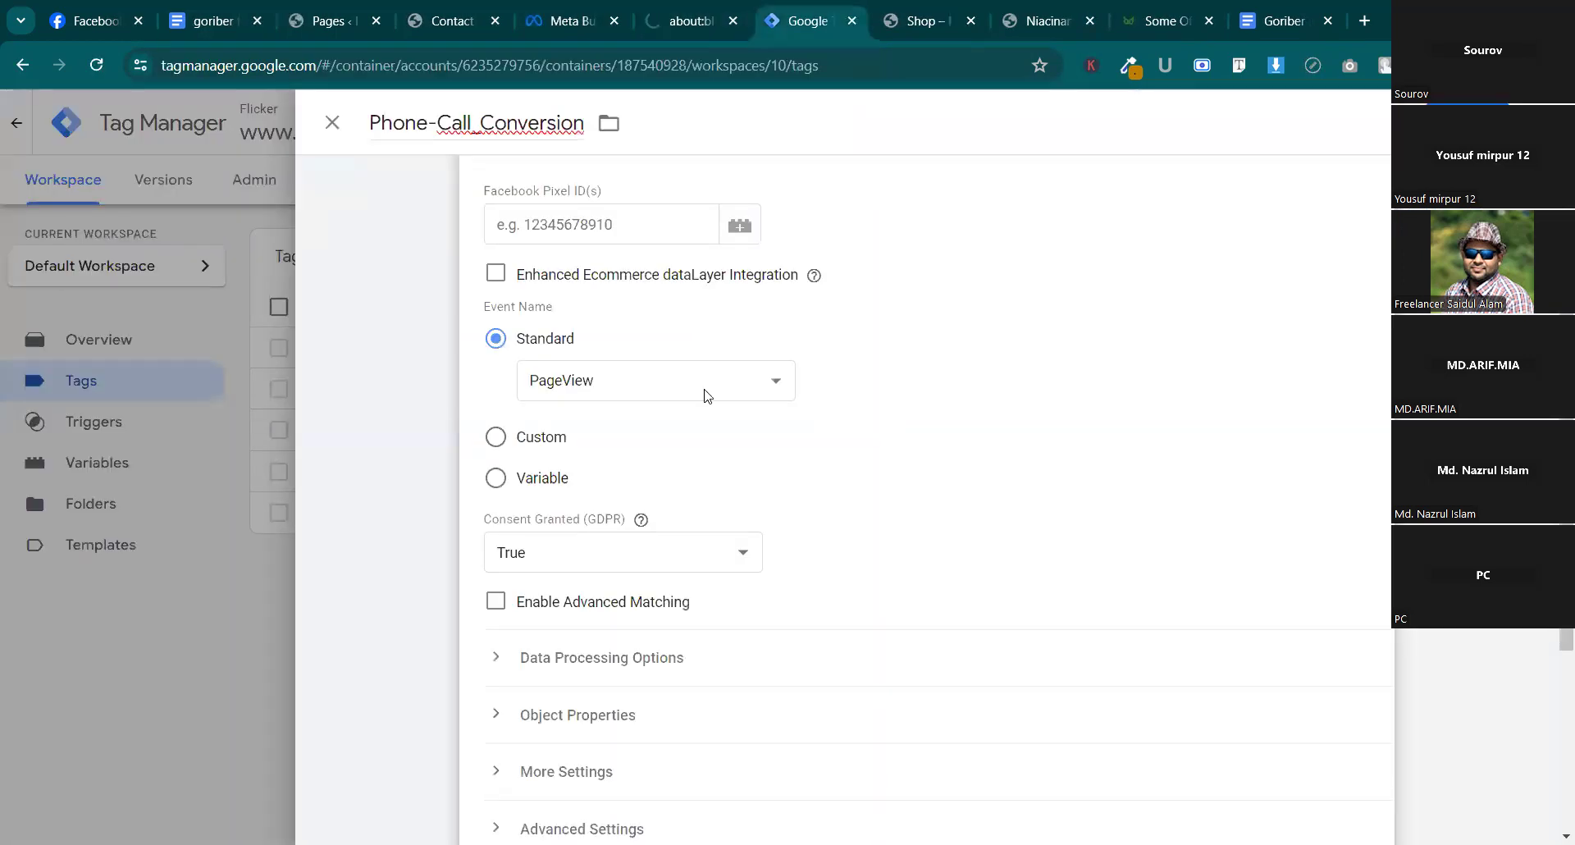
right_click(568, 223)
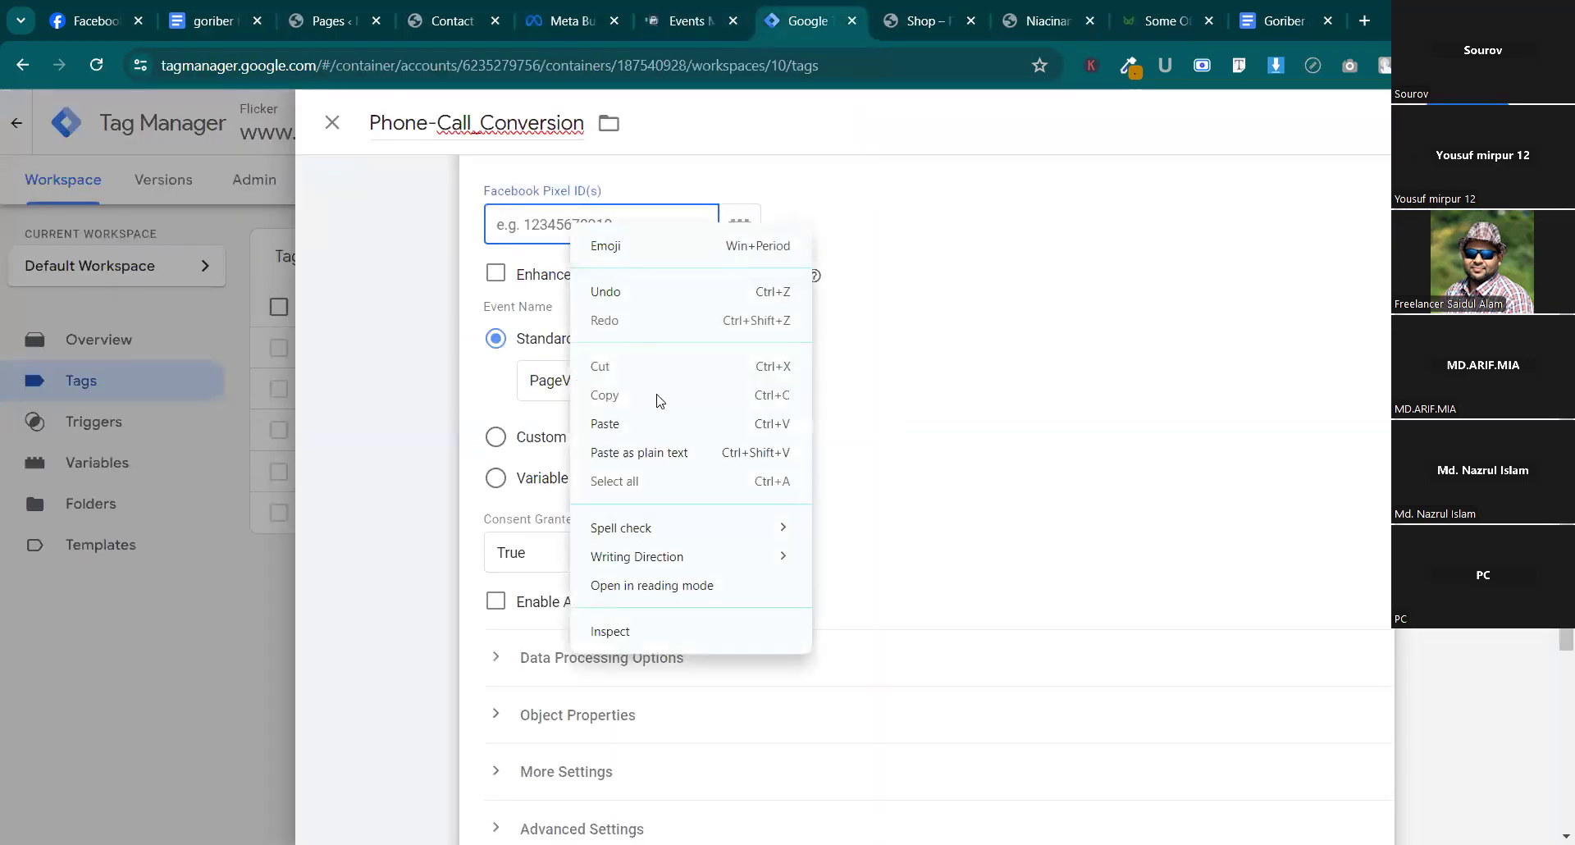
click(660, 423)
click(941, 336)
Switch the event from standard PageView to a custom event named phone_call.
scroll(940, 359, up, 1)
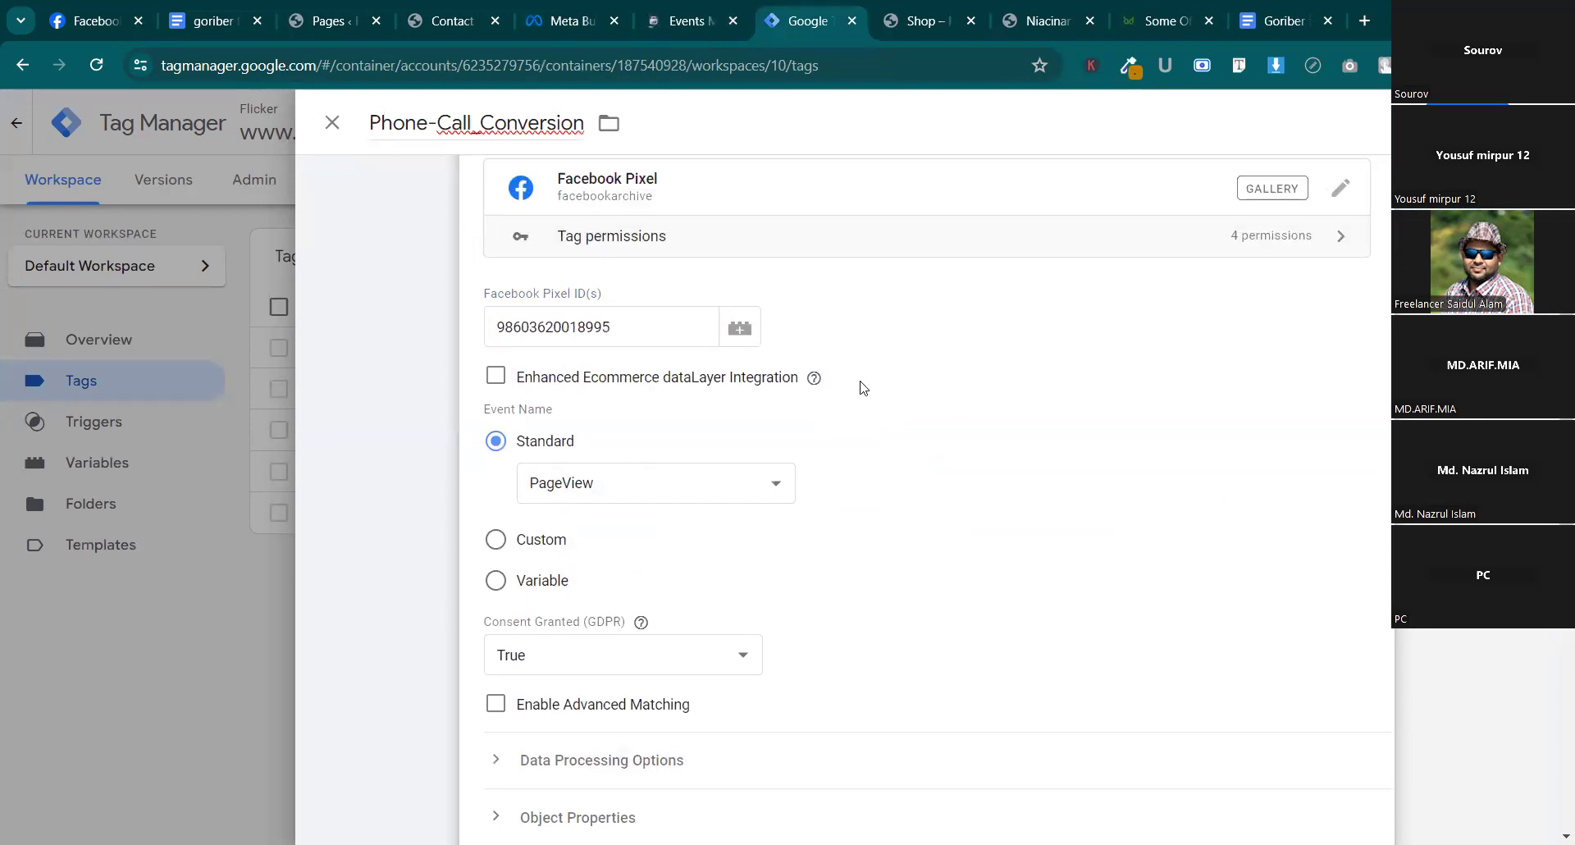
click(652, 479)
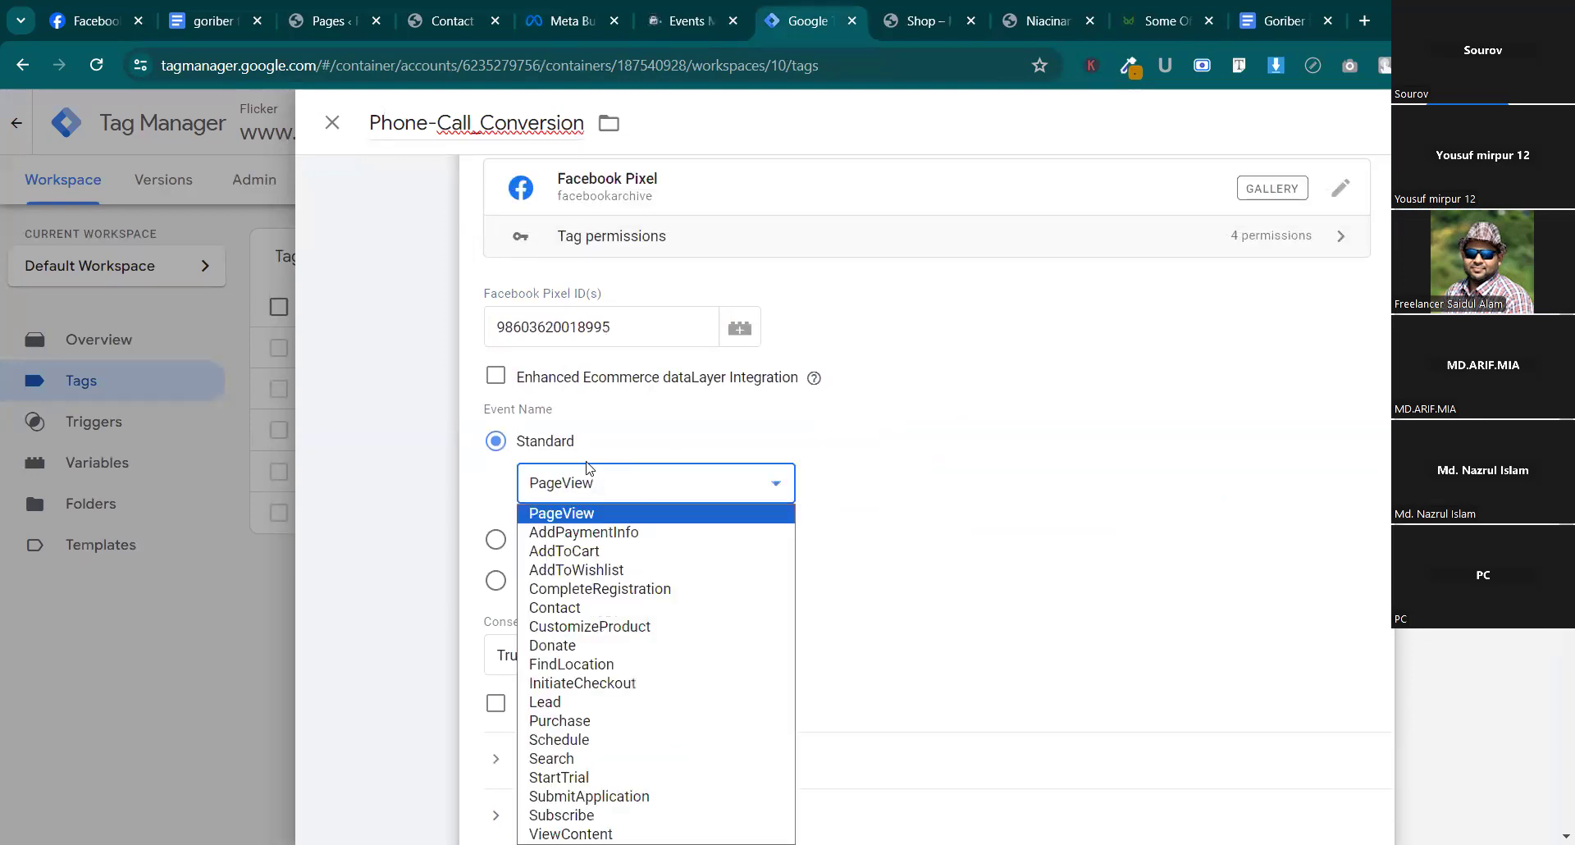
scroll(591, 452, down, 1)
click(604, 383)
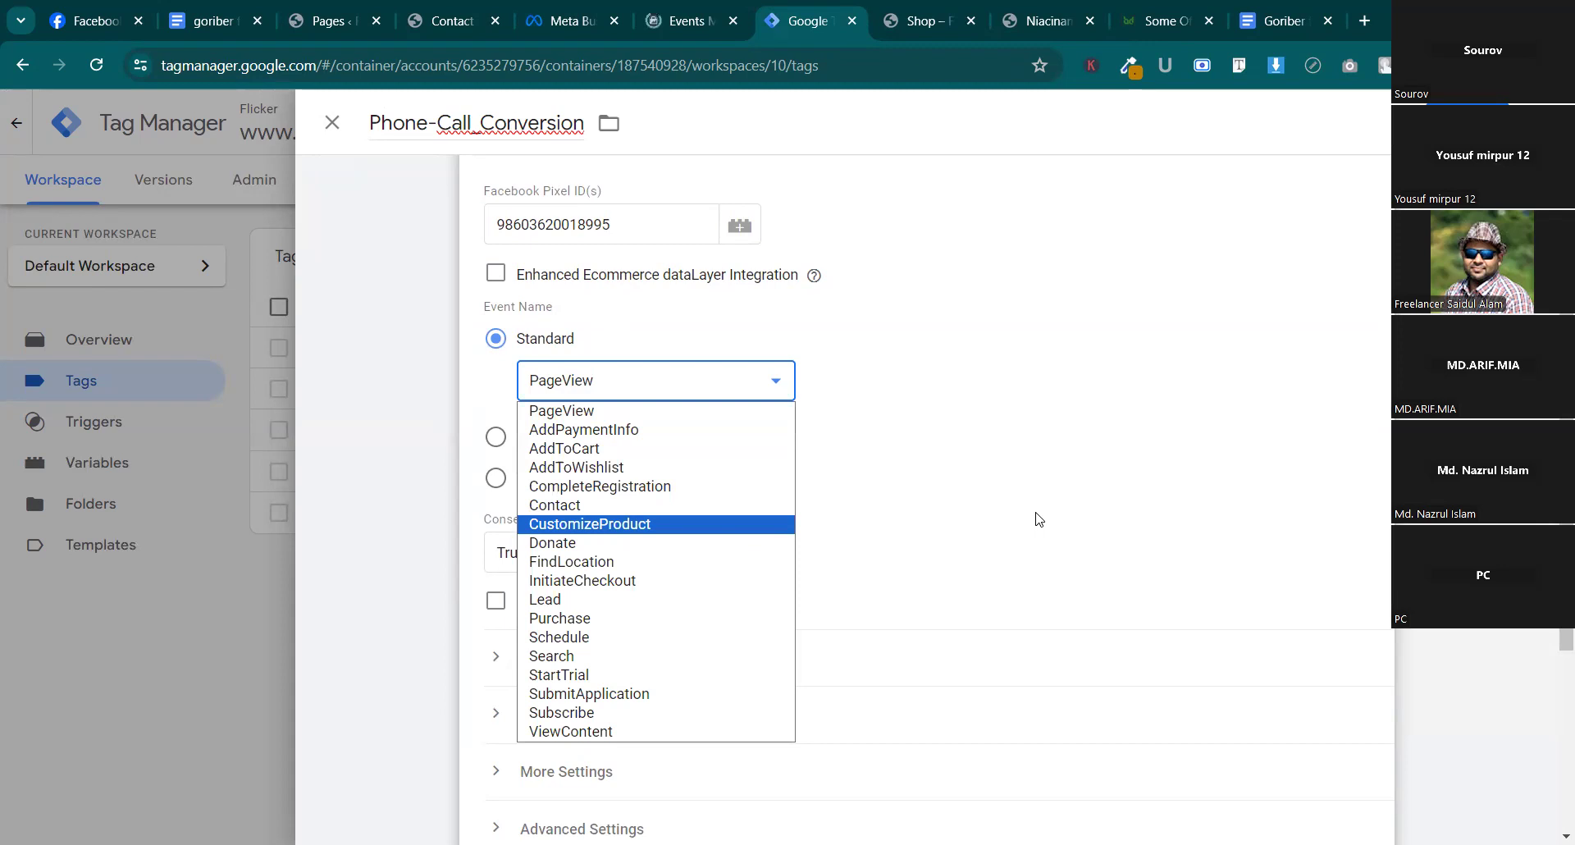
key(Tab)
click(678, 386)
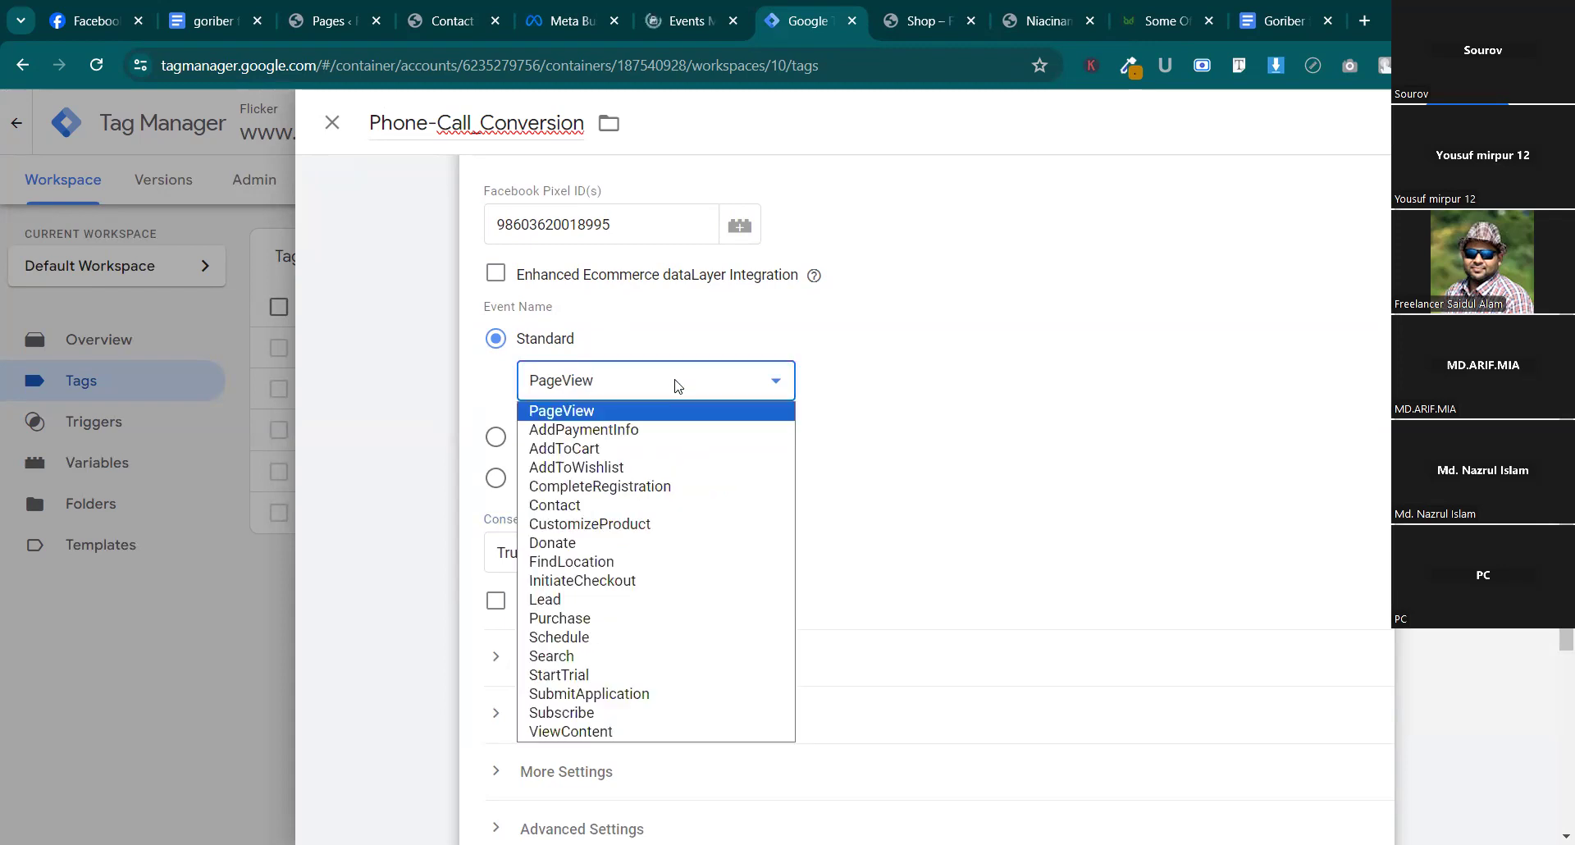
click(1011, 562)
click(495, 437)
click(661, 426)
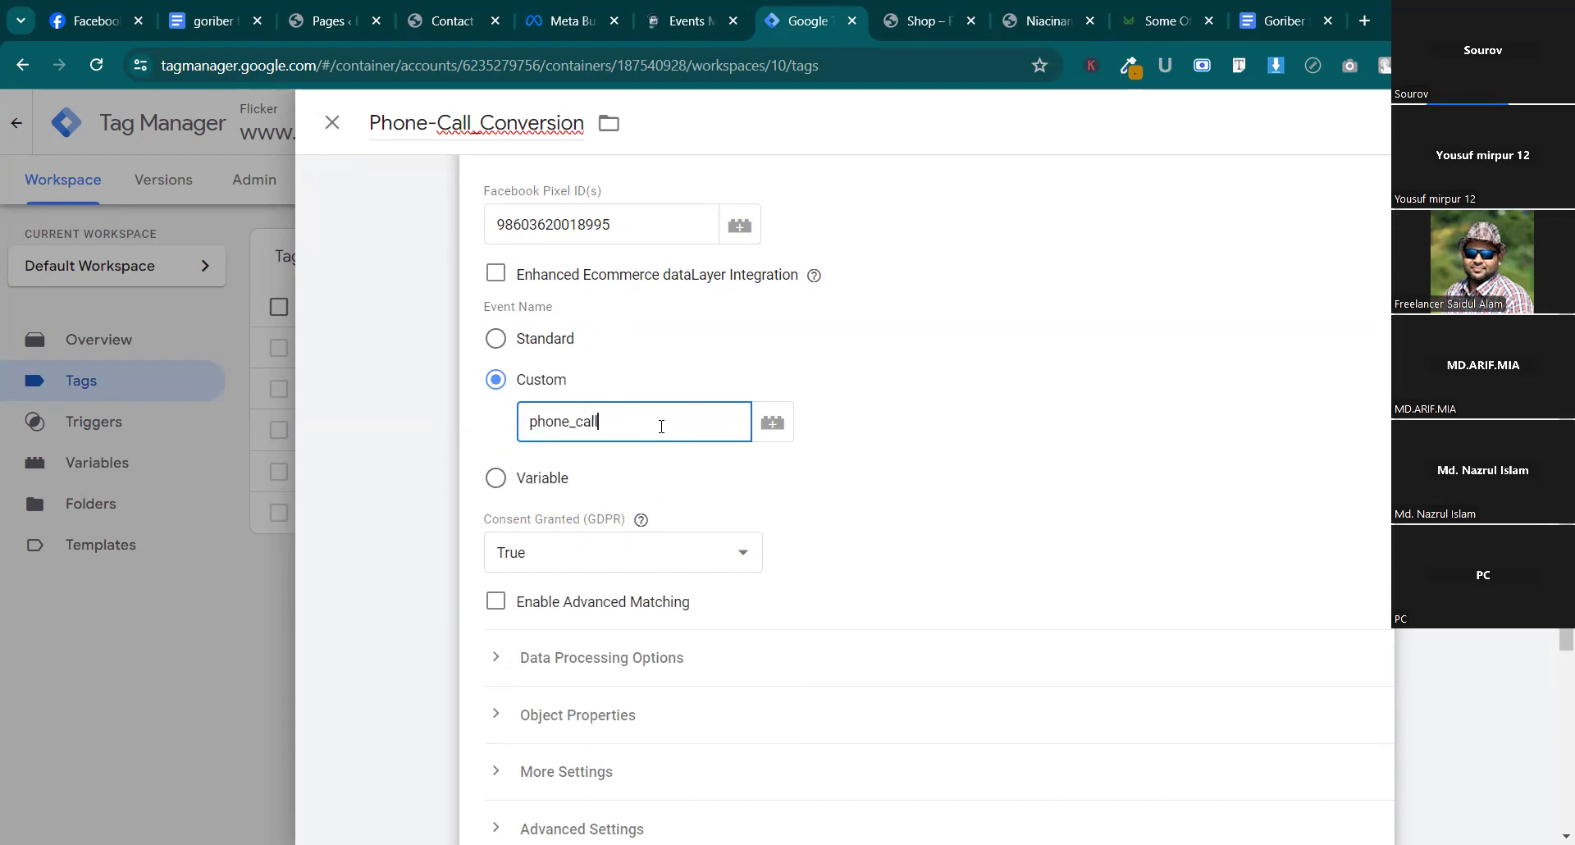
Open the trigger choices in the tag's Triggering section.
scroll(964, 452, down, 3)
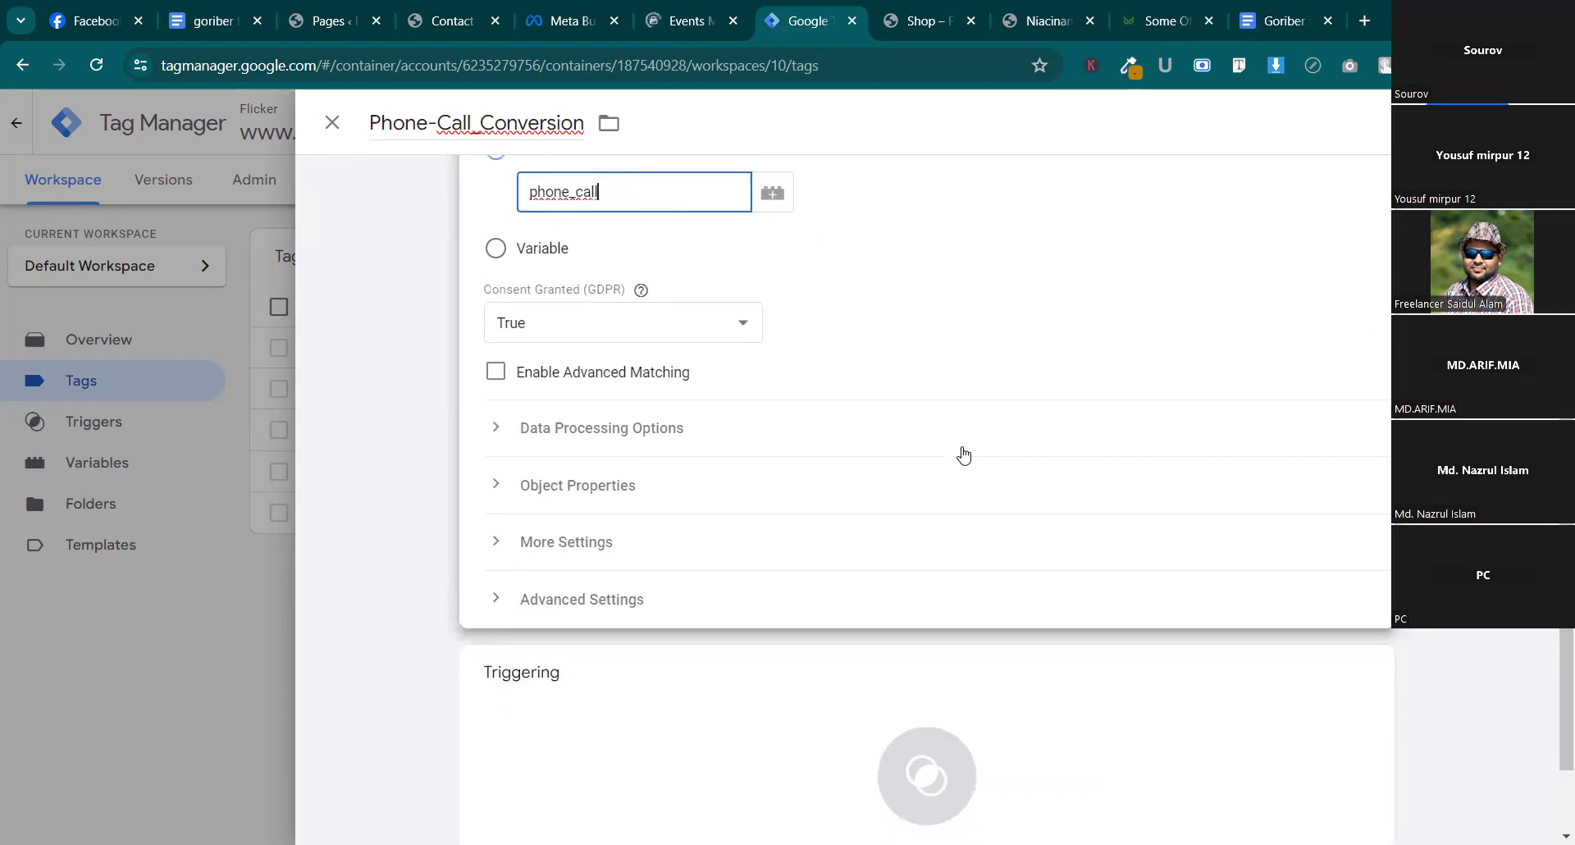
scroll(964, 456, down, 1)
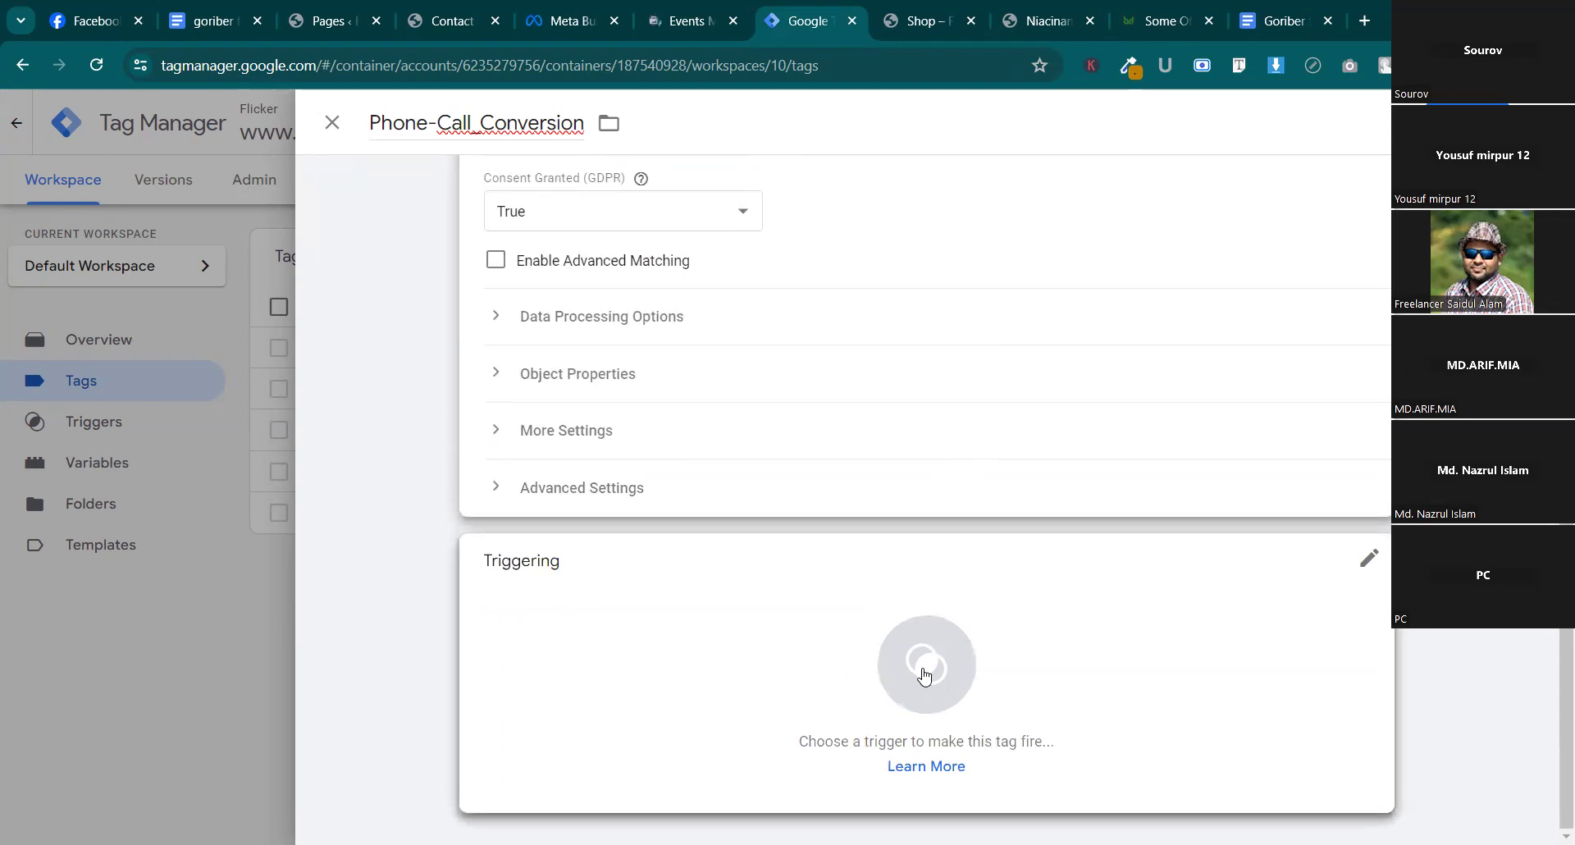
click(924, 676)
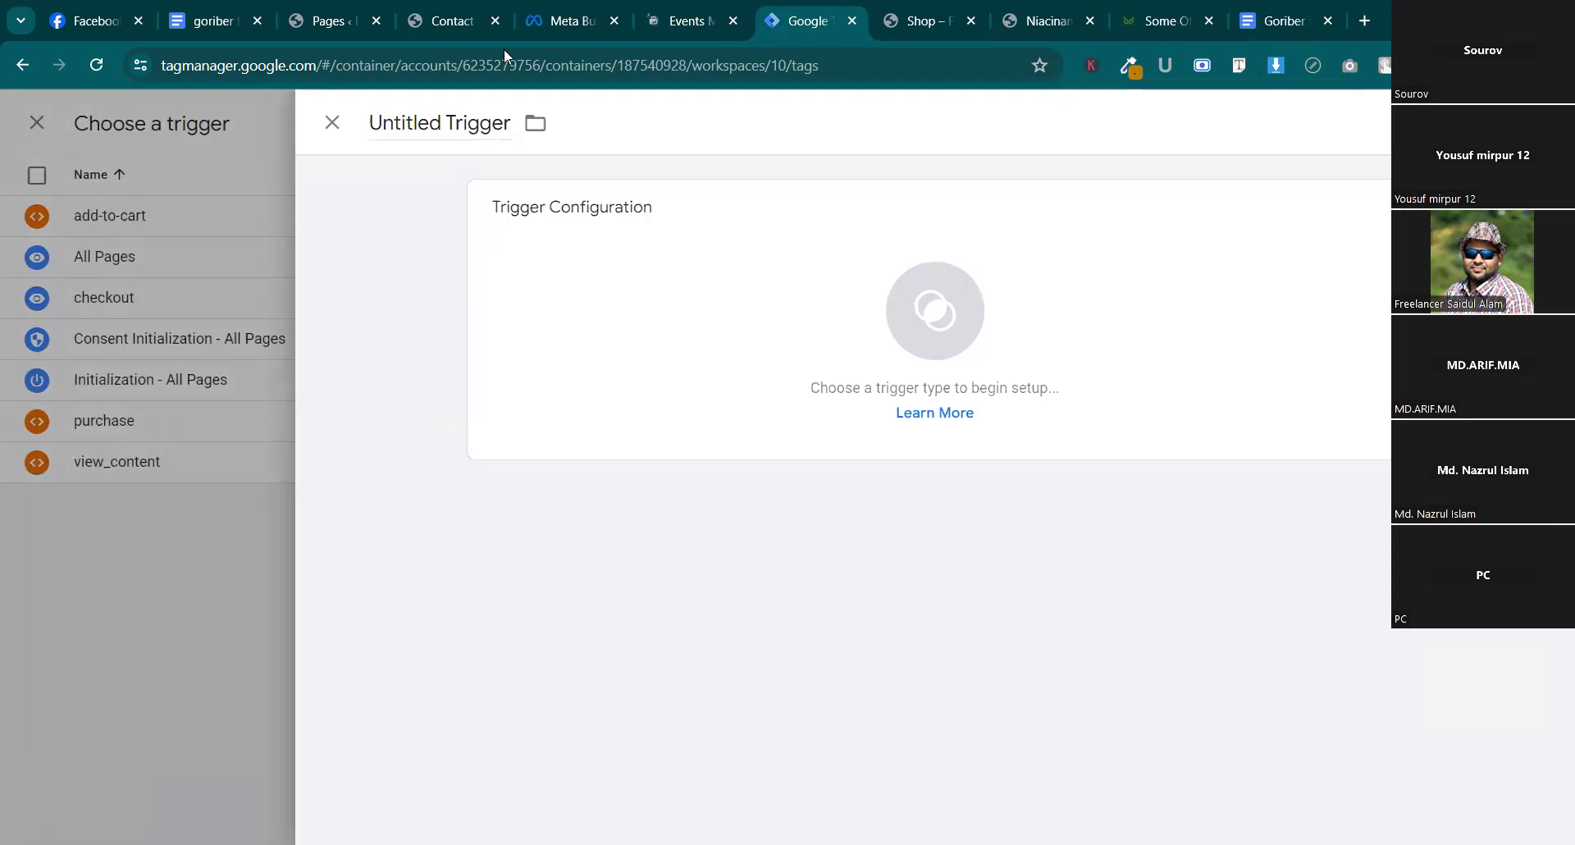
Name the new trigger phone_call and set its type to Click - Just Links.
click(434, 121)
text(phone_call)
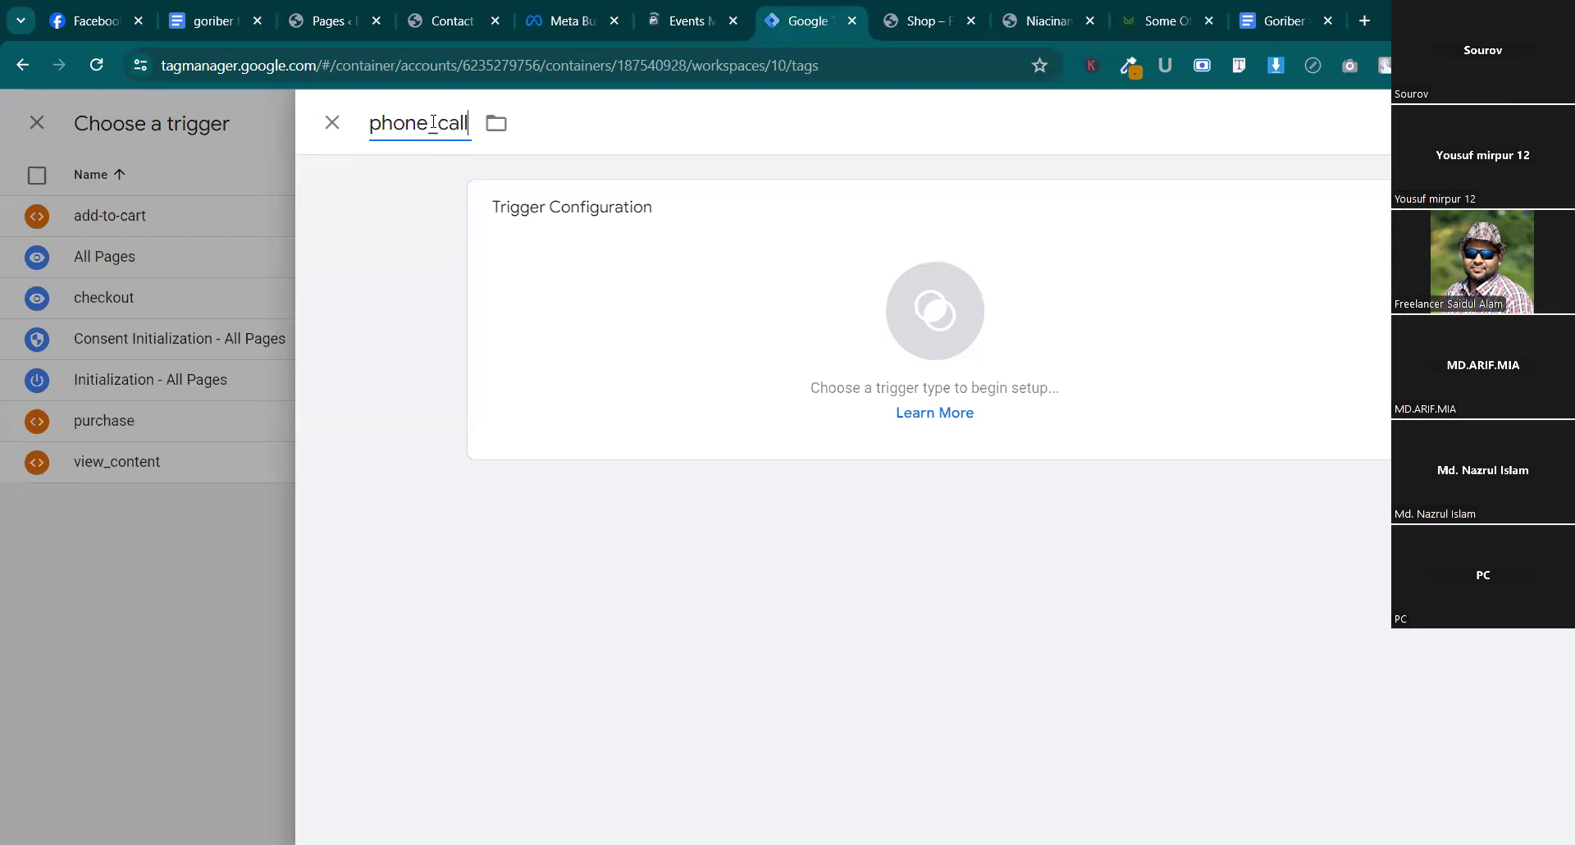
click(922, 349)
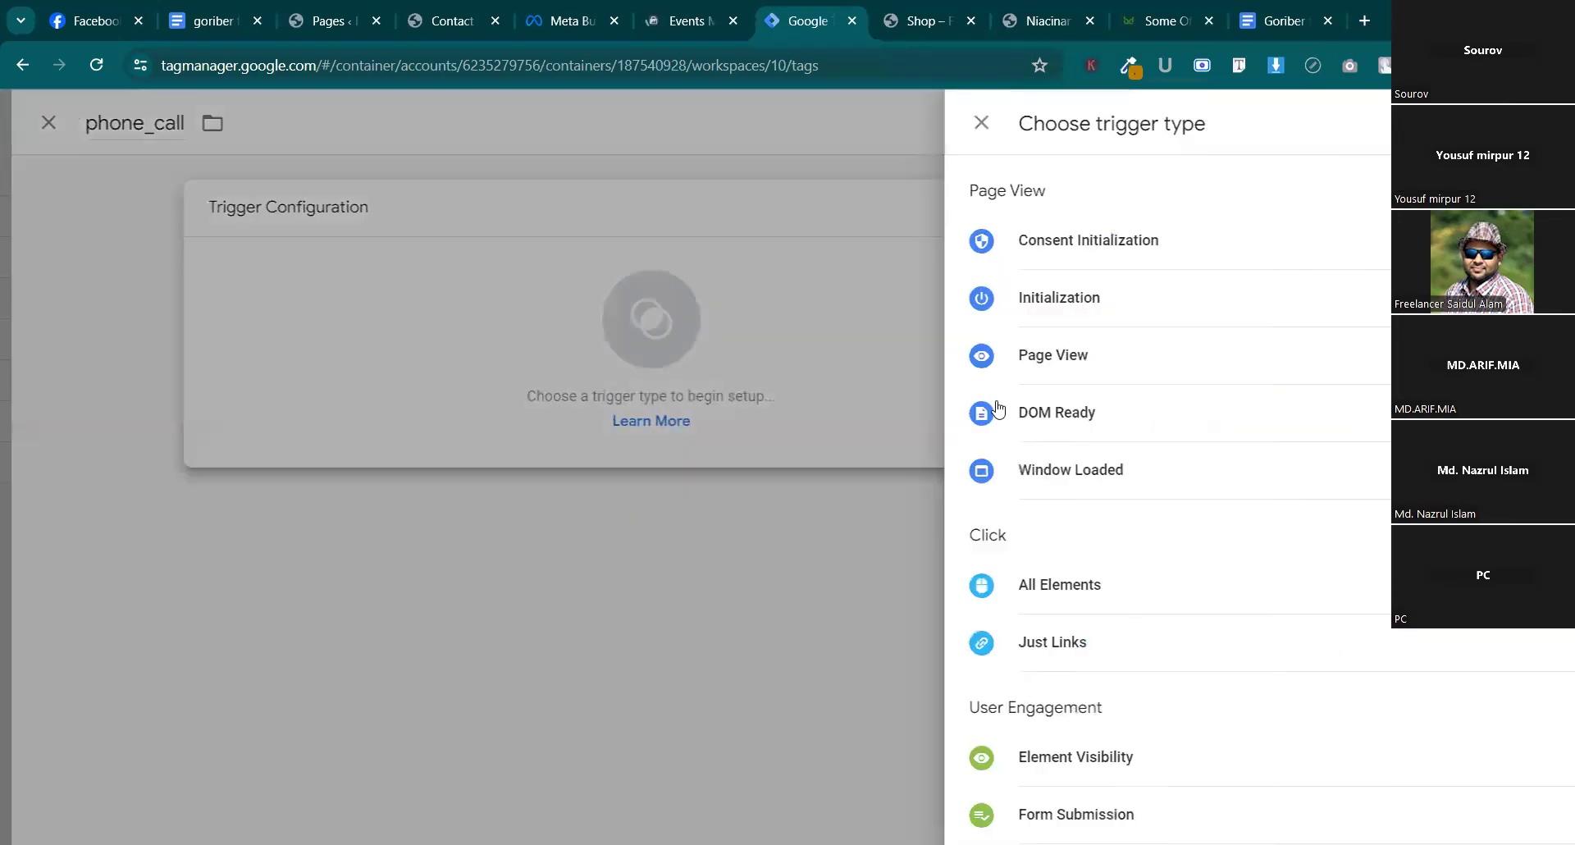
scroll(1321, 556, down, 5)
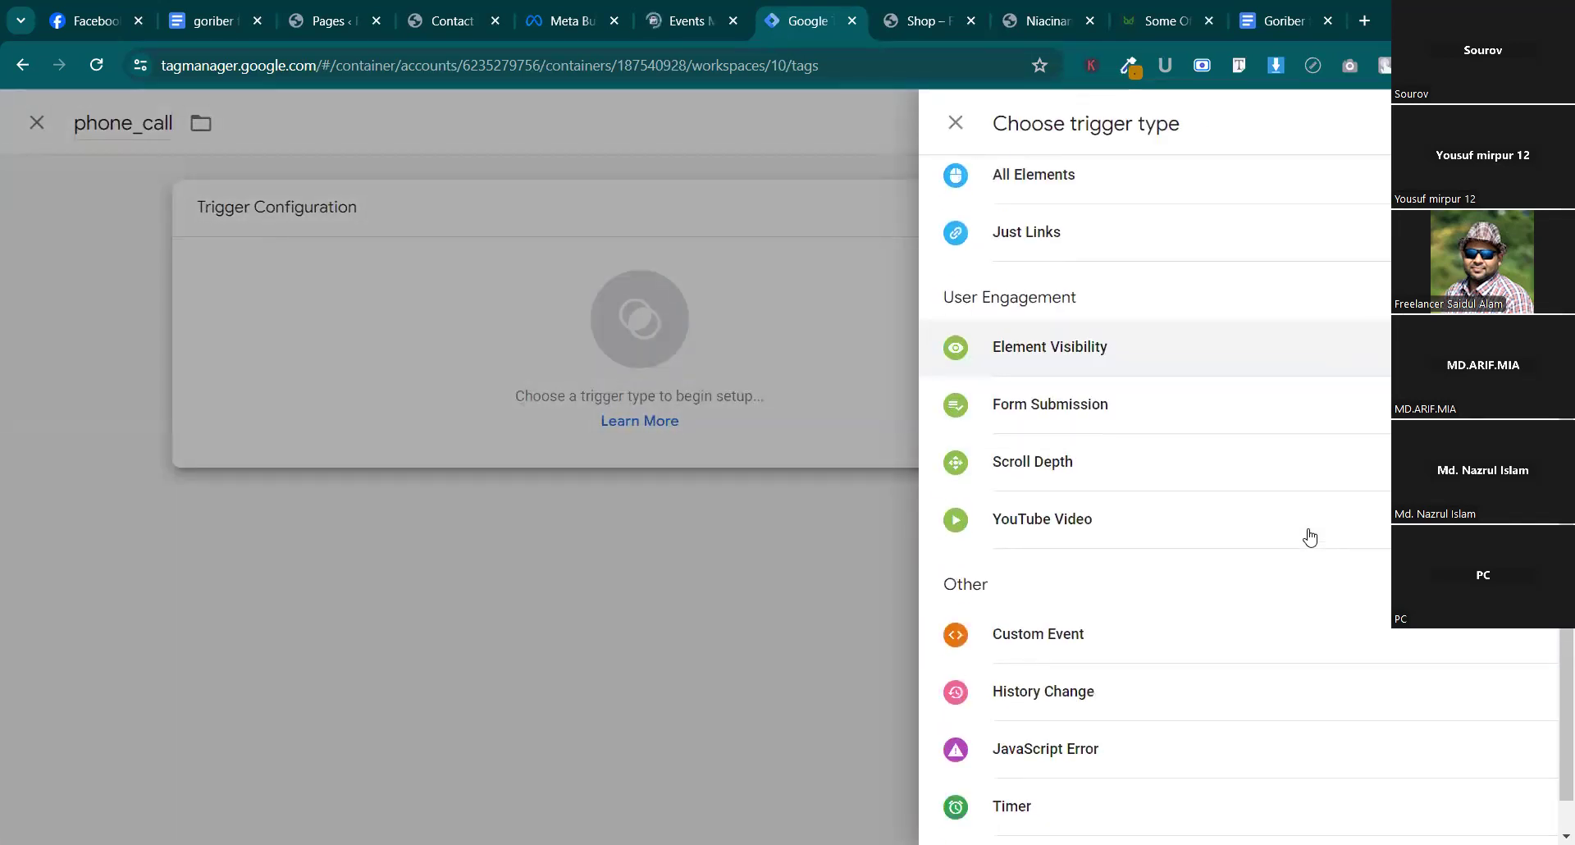
scroll(1269, 515, down, 1)
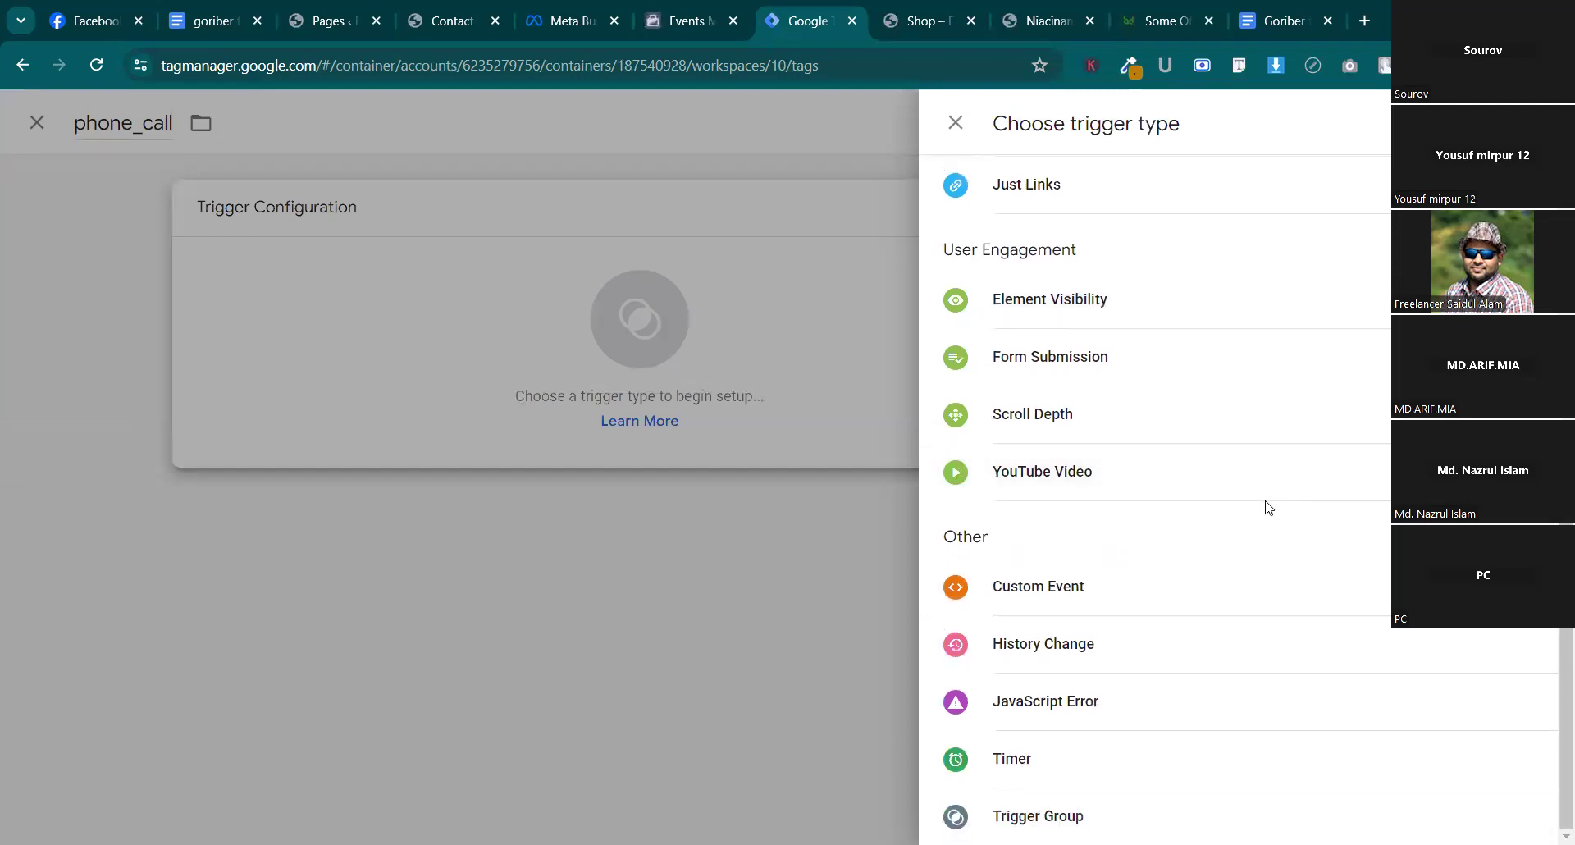
scroll(1268, 496, up, 3)
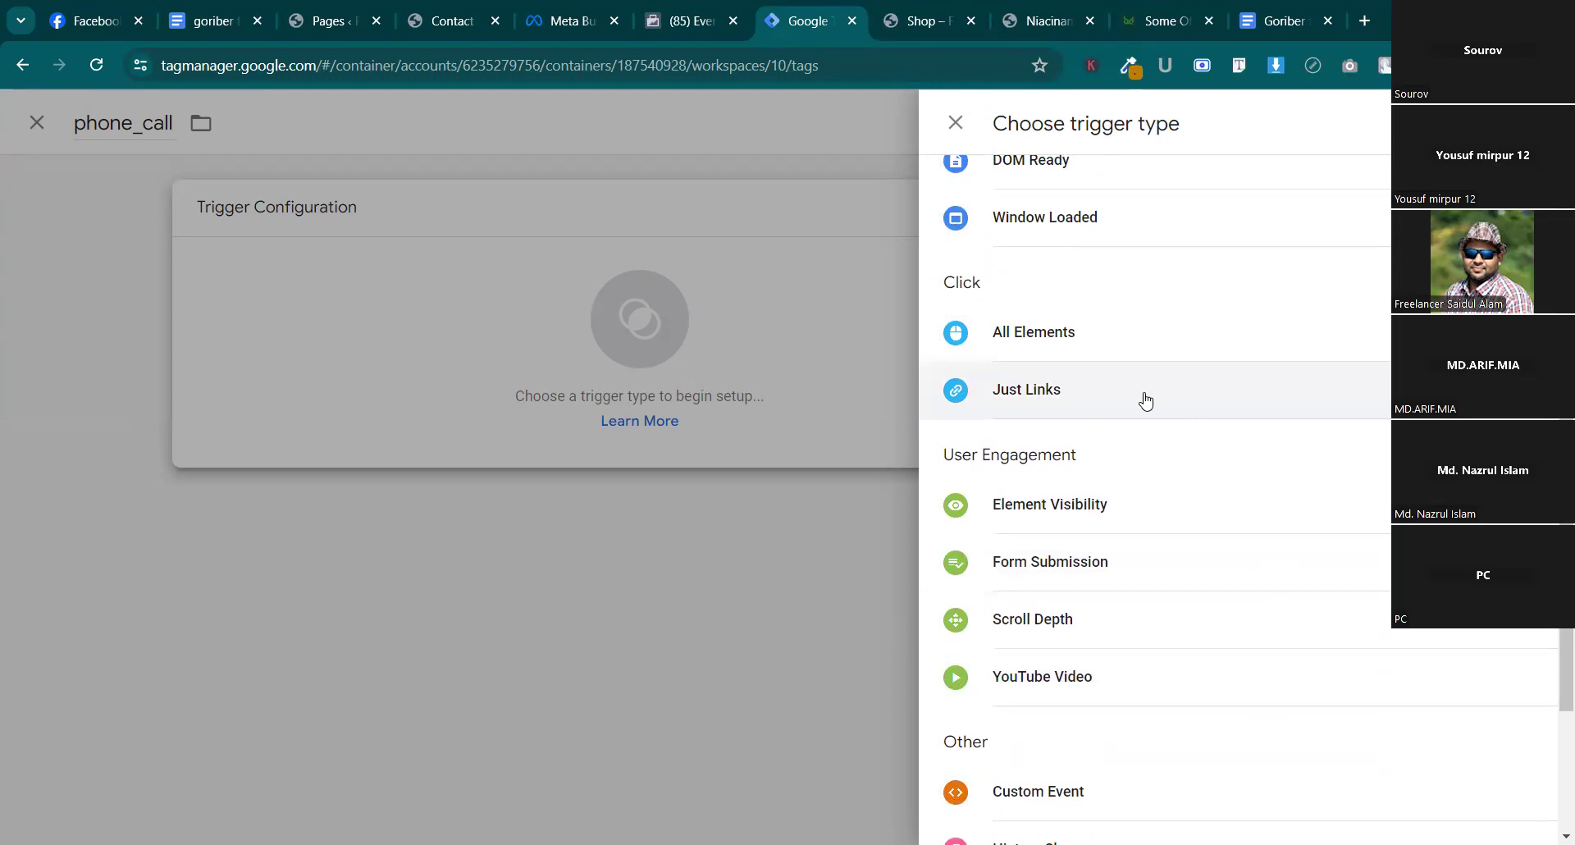
click(1146, 401)
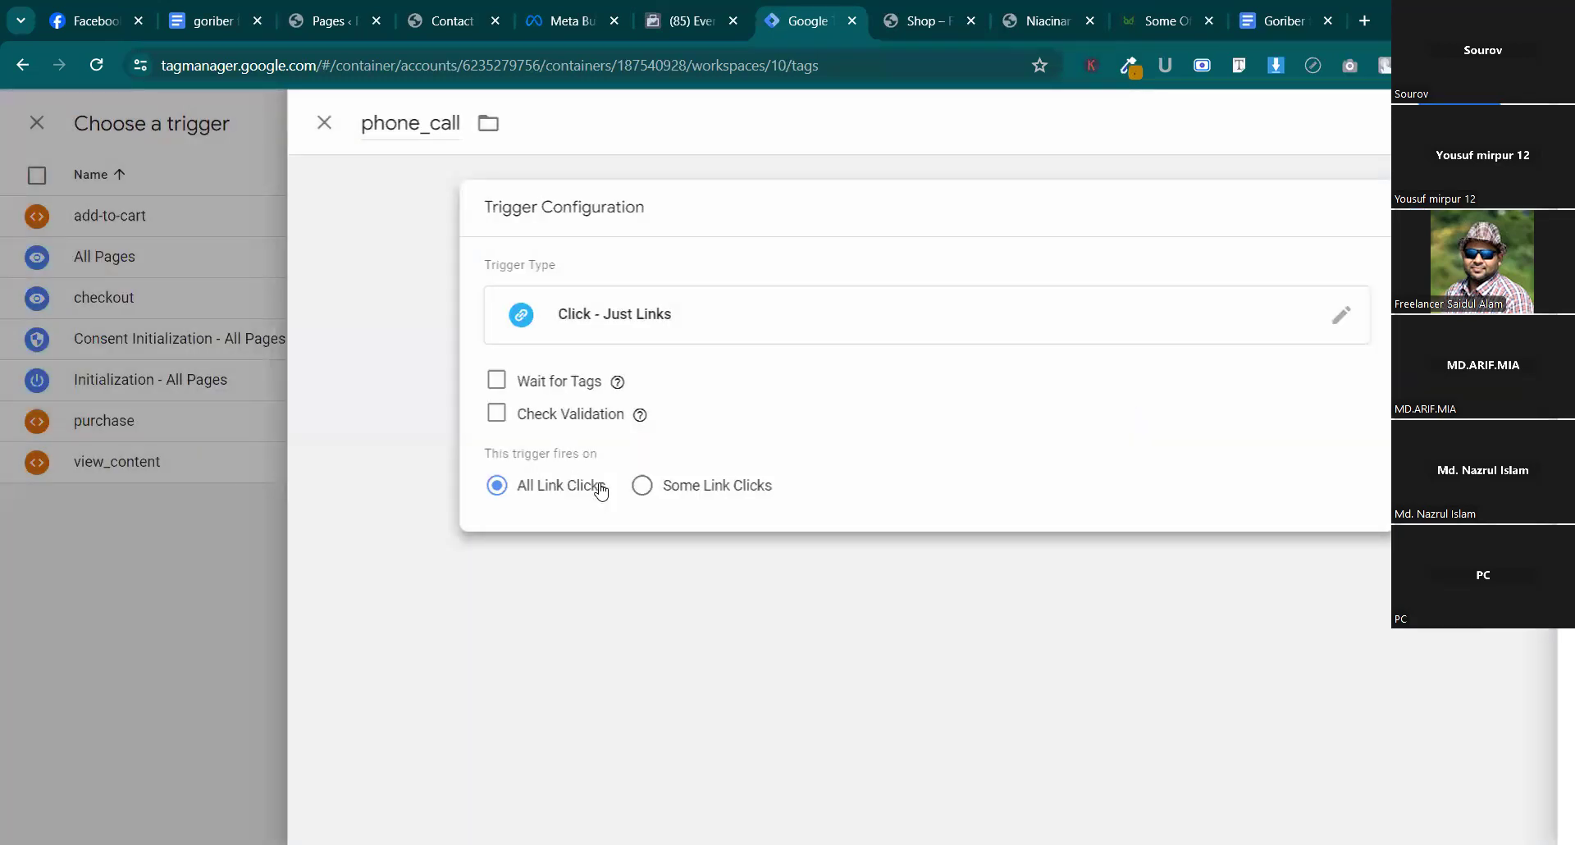
Try restricting phone_call to Some Link Clicks, browse the condition variables, then revert to all link clicks.
click(651, 490)
click(671, 583)
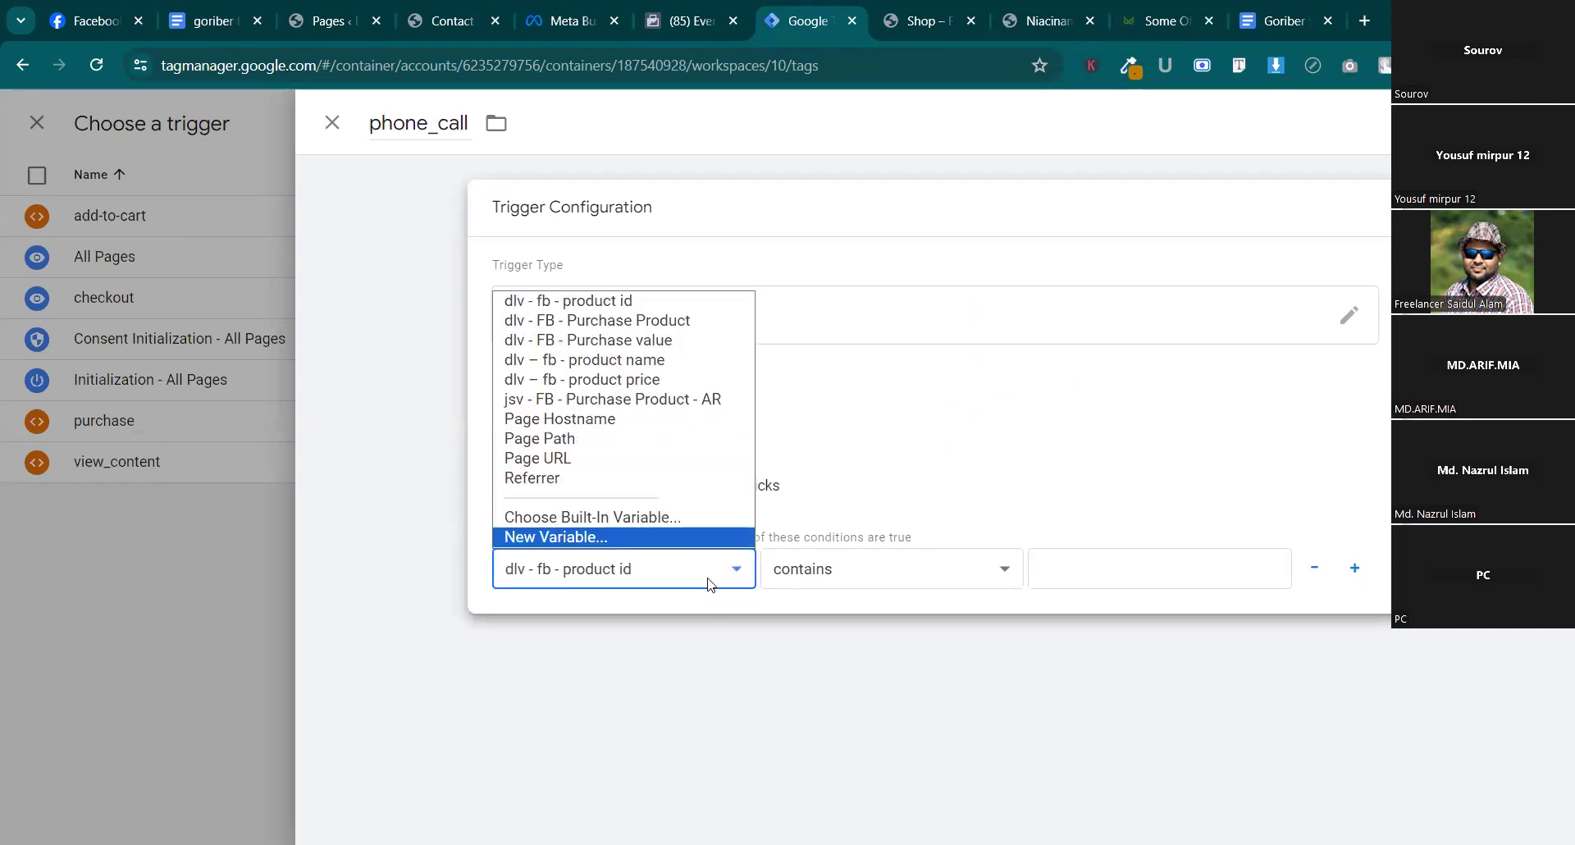
click(890, 466)
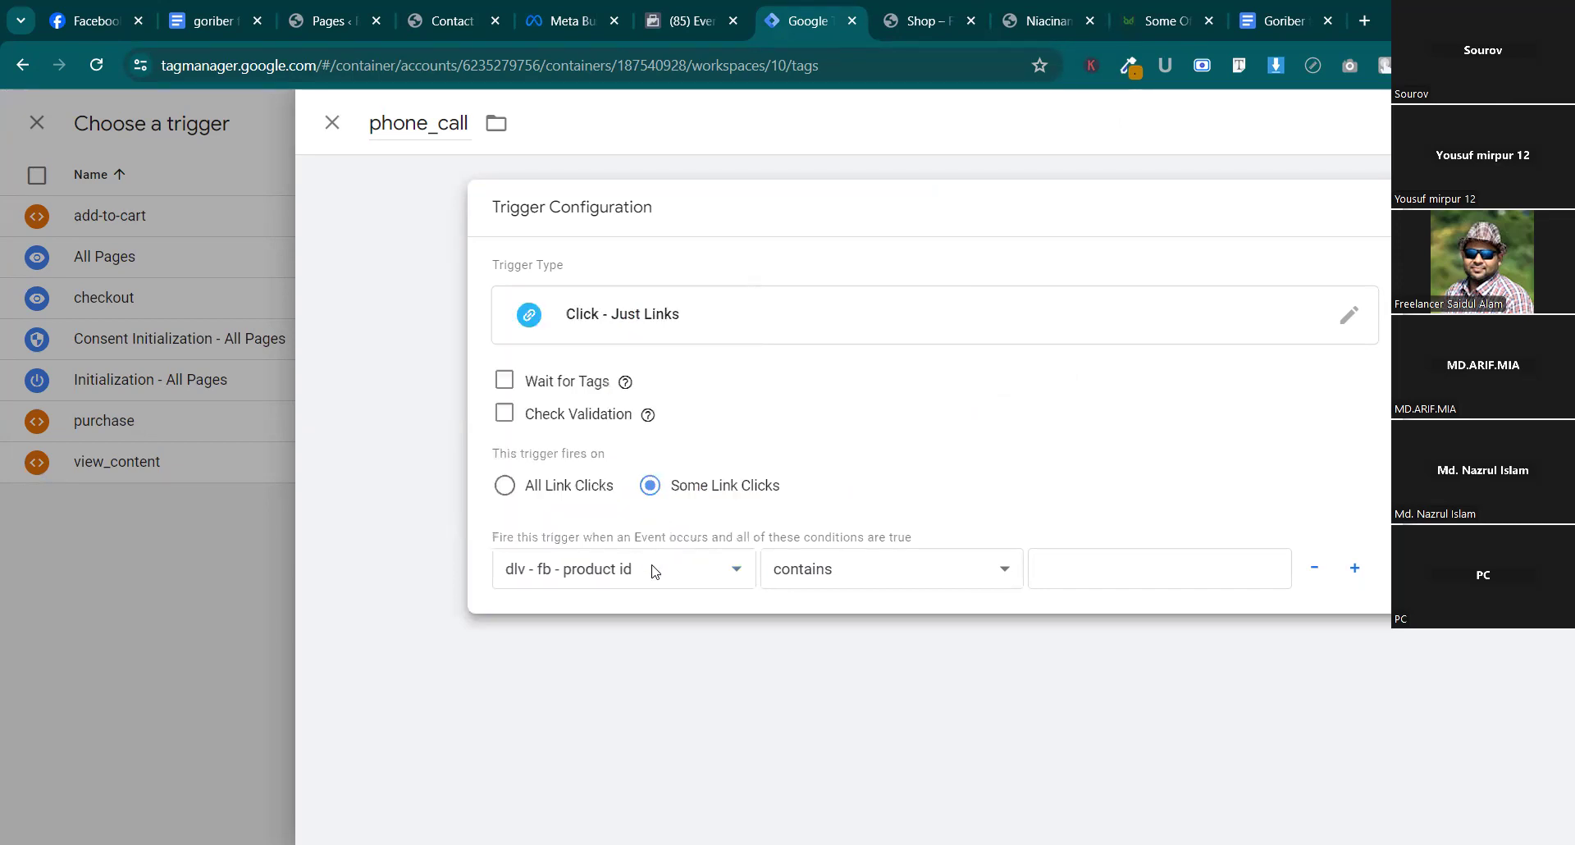
click(505, 490)
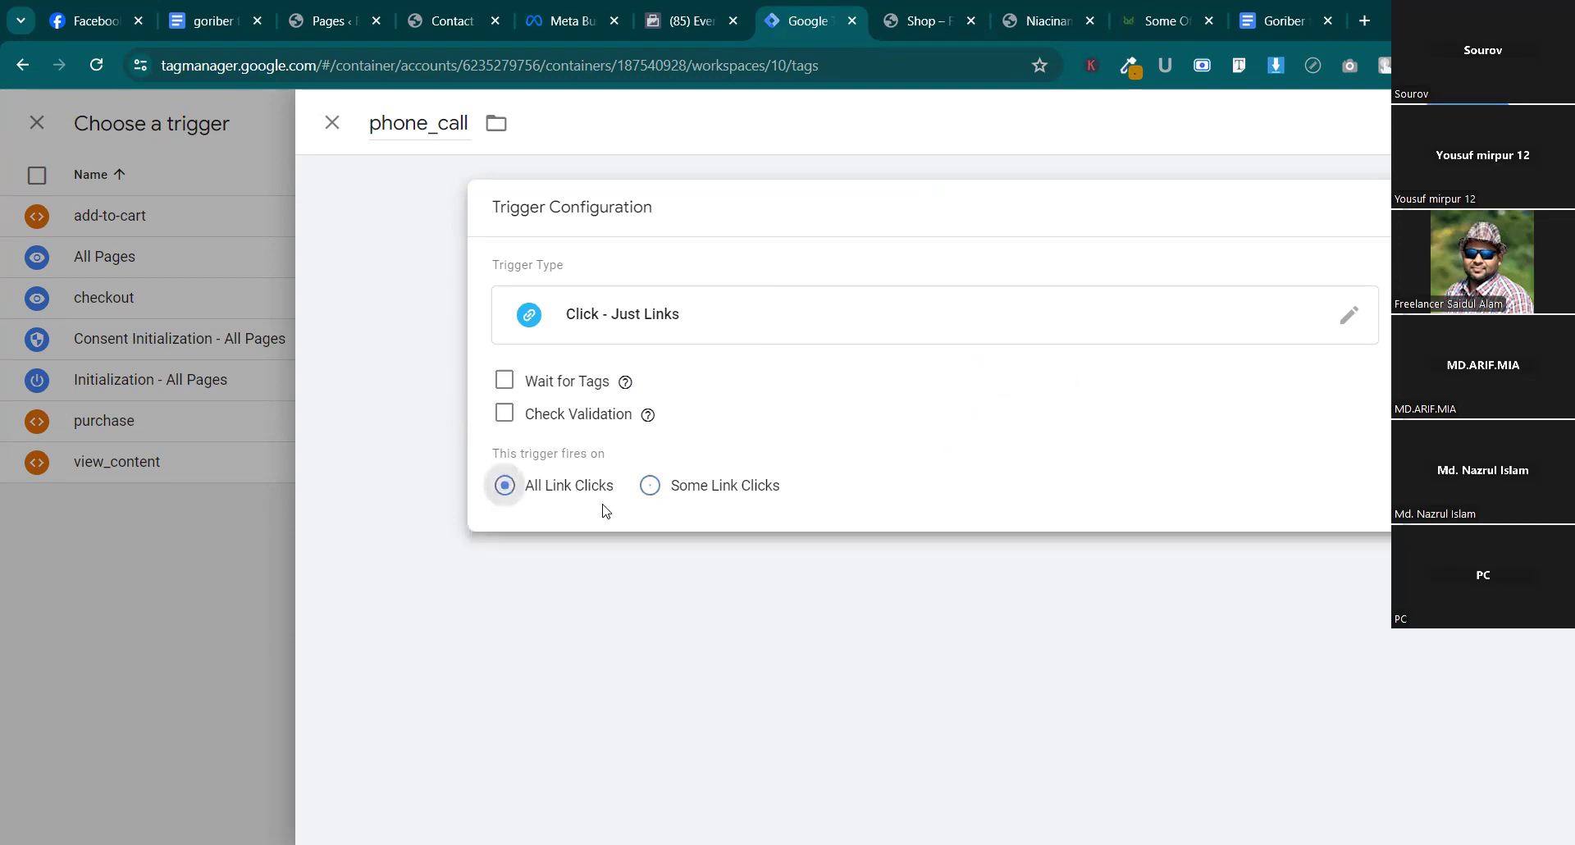
Switch to Some Link Clicks again, review the variables, remove the condition and reopen the trigger type chooser.
click(679, 490)
click(662, 574)
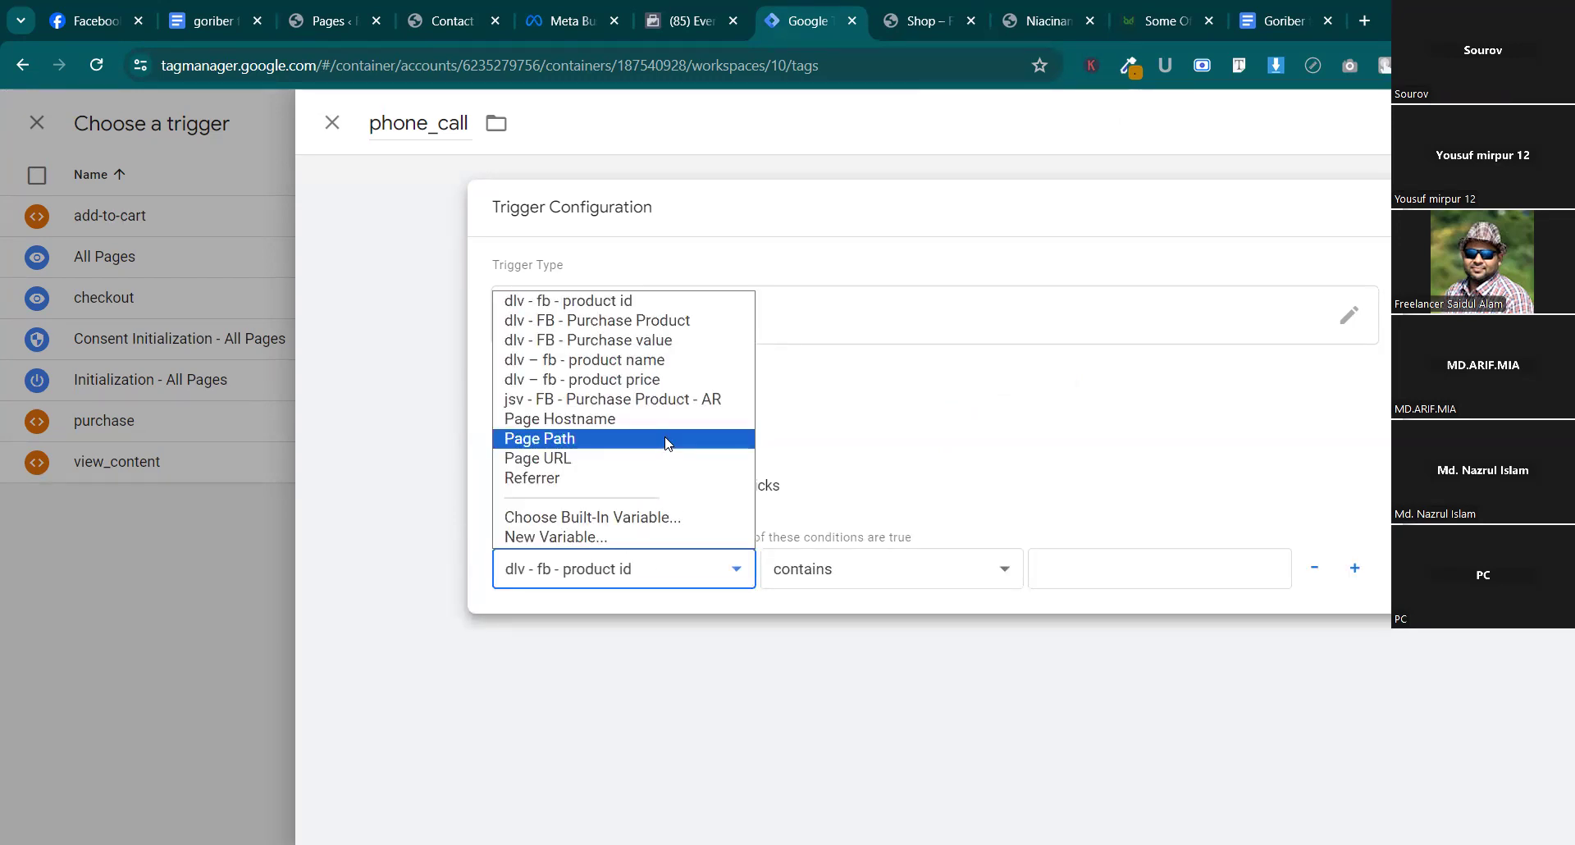
click(1079, 468)
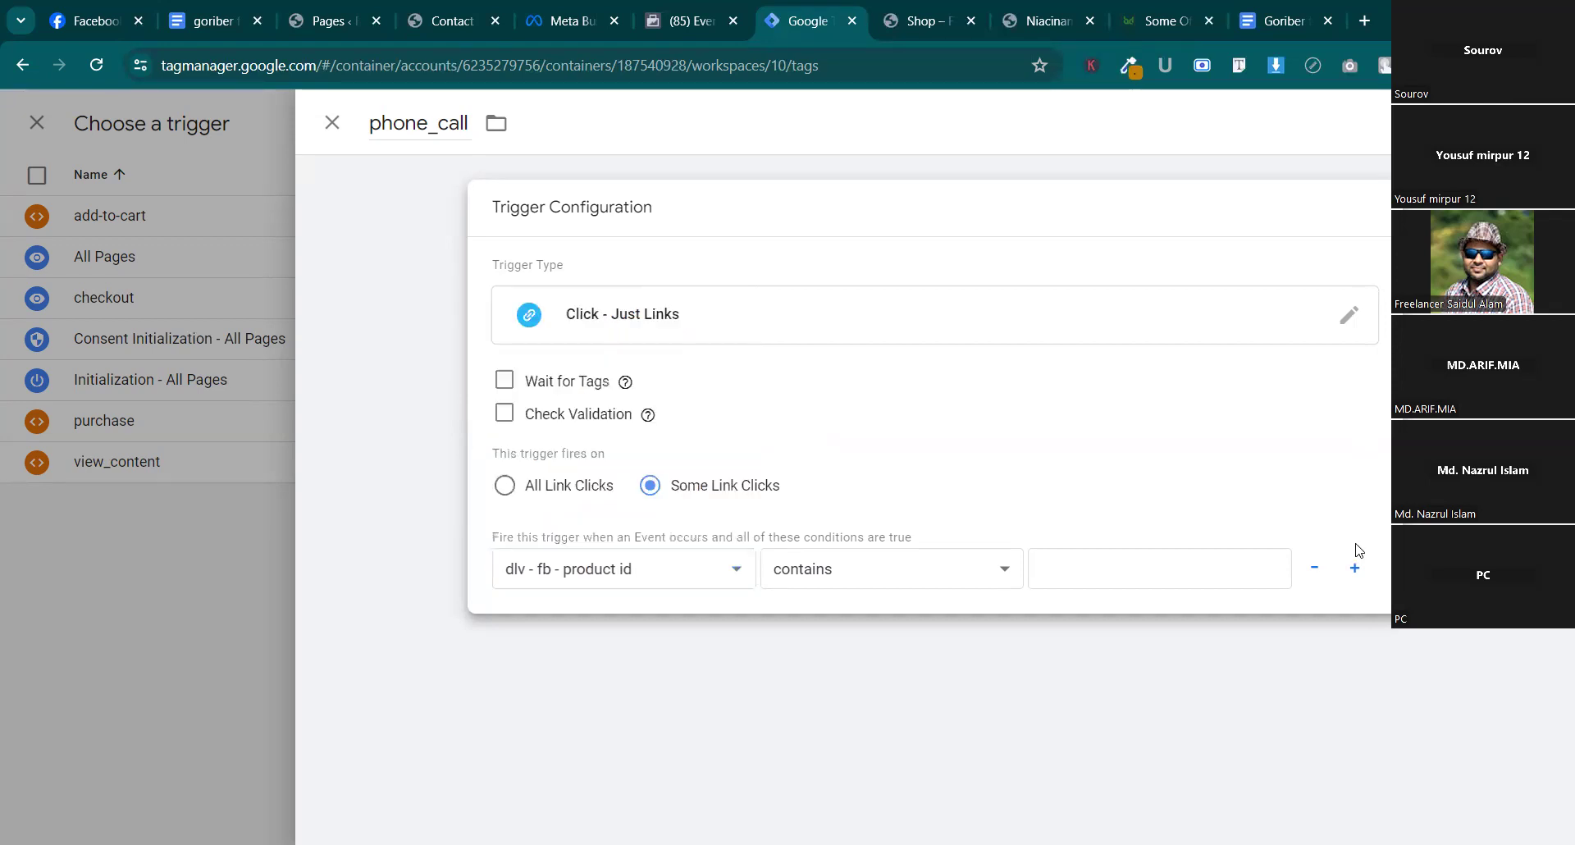
click(1314, 567)
click(1348, 315)
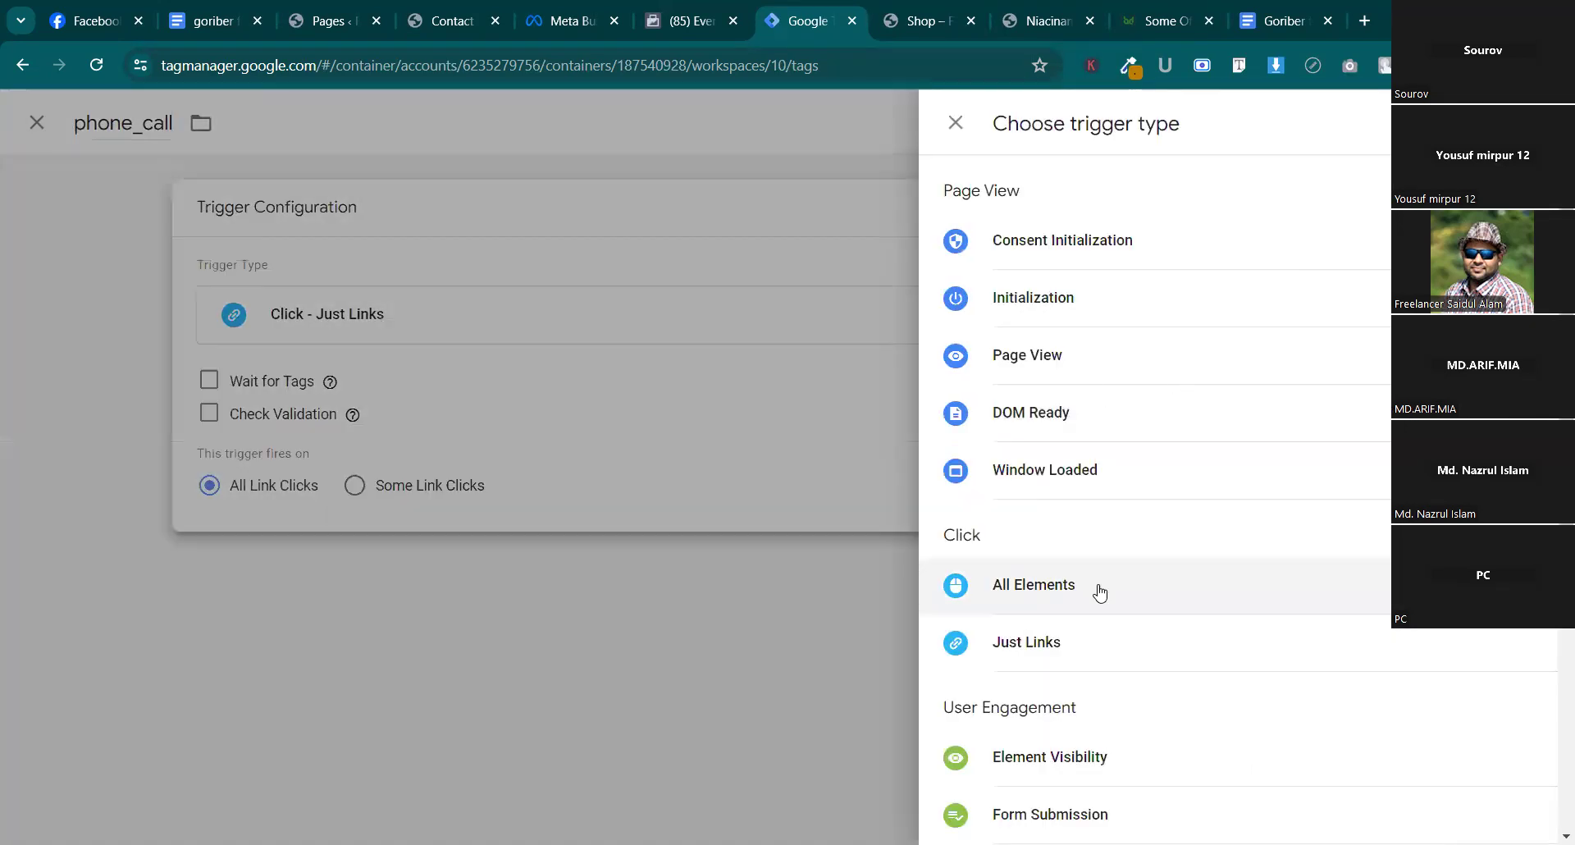
Set phone_call to Click - All Elements on Some Clicks, inspect the condition dropdowns, then discard the draft.
click(1099, 593)
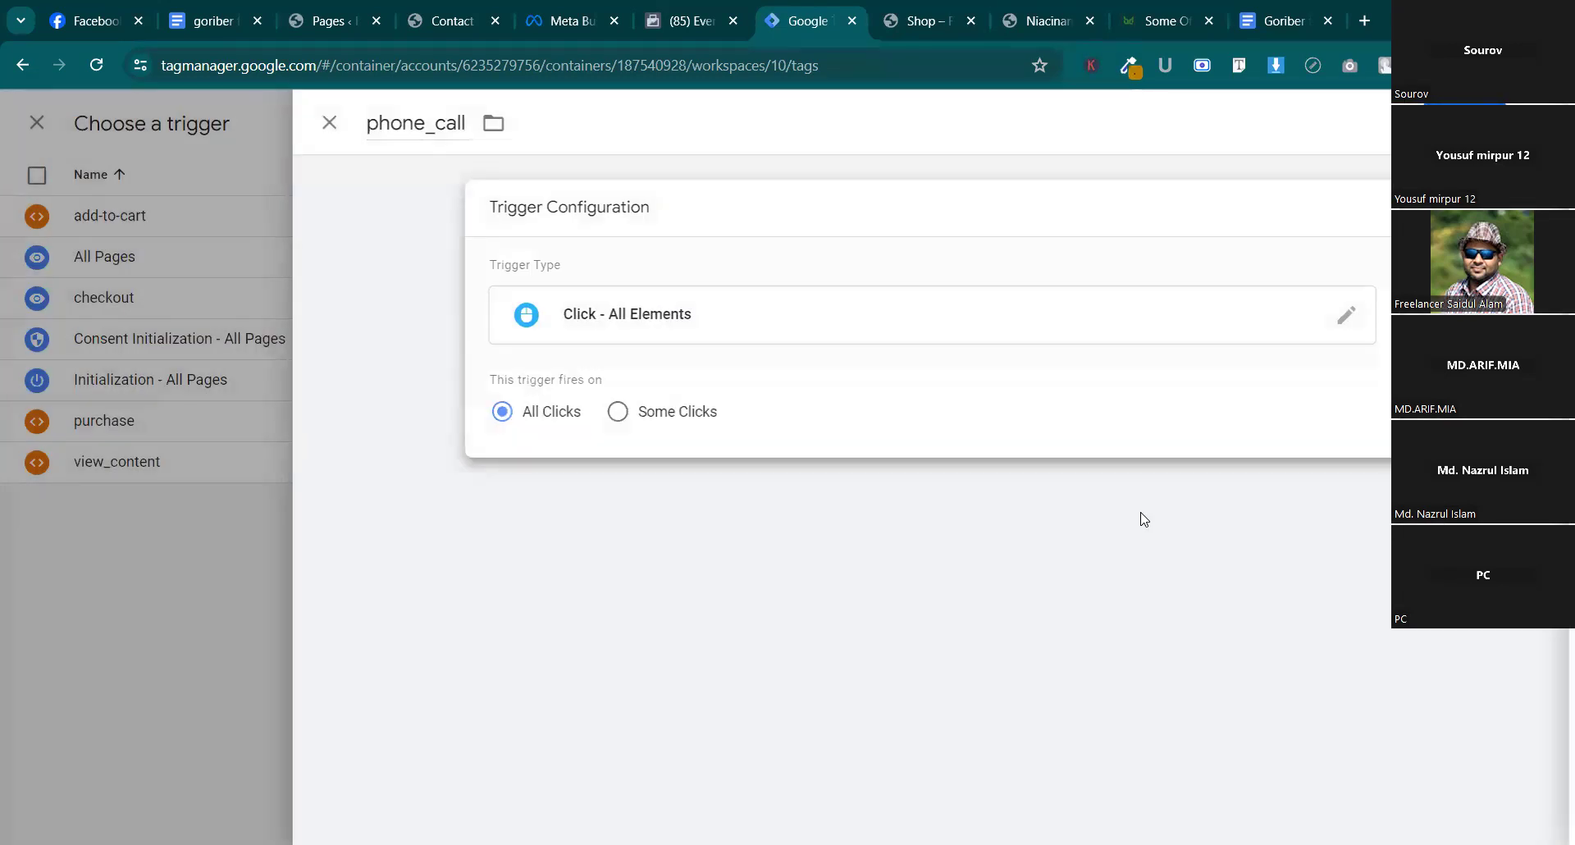
click(621, 413)
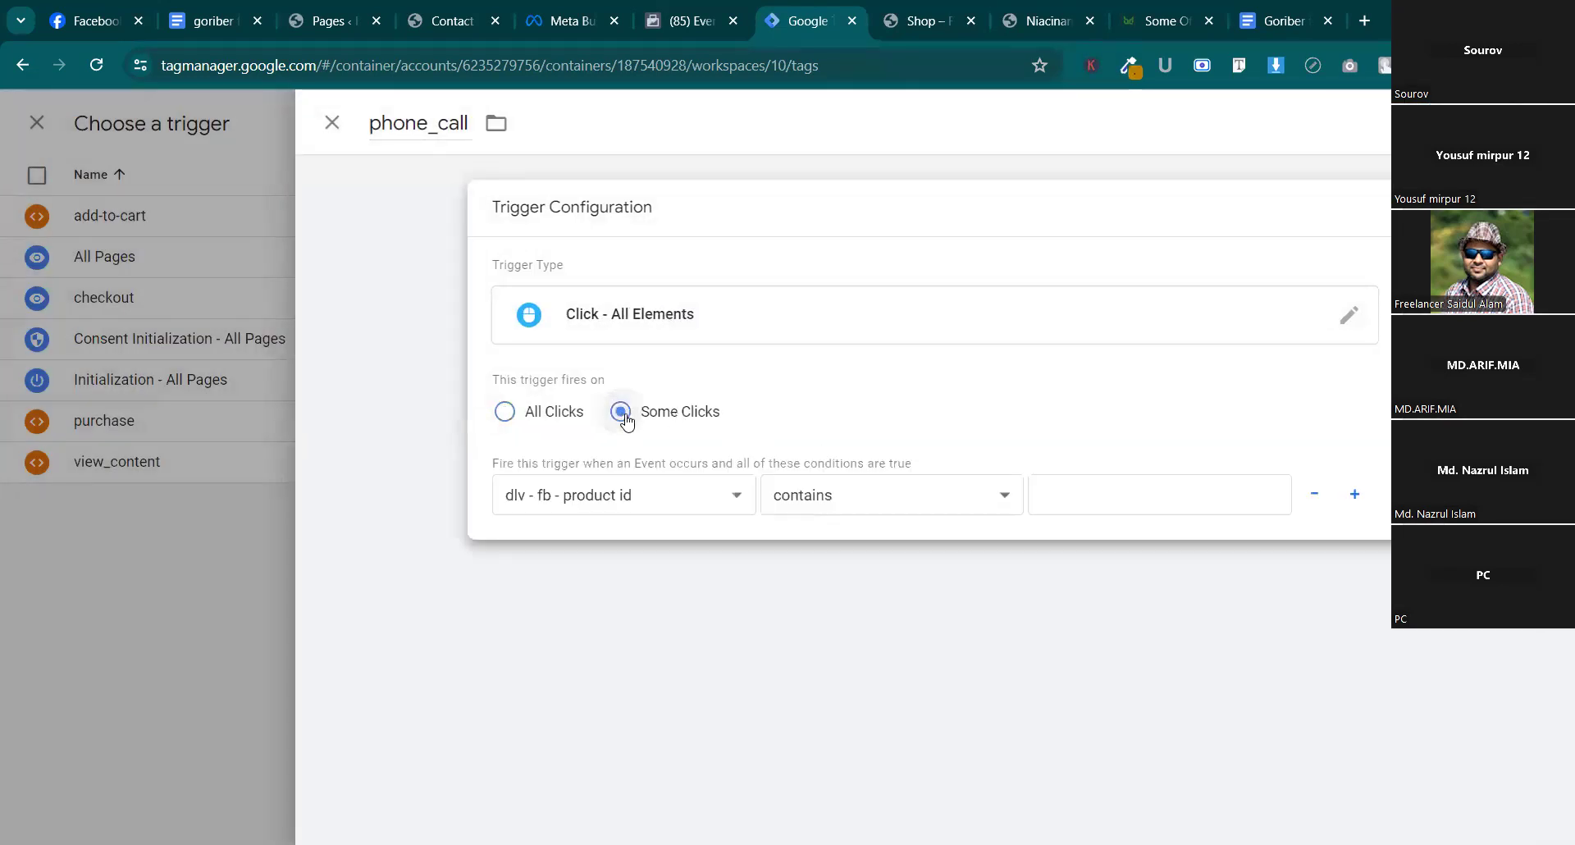
click(643, 490)
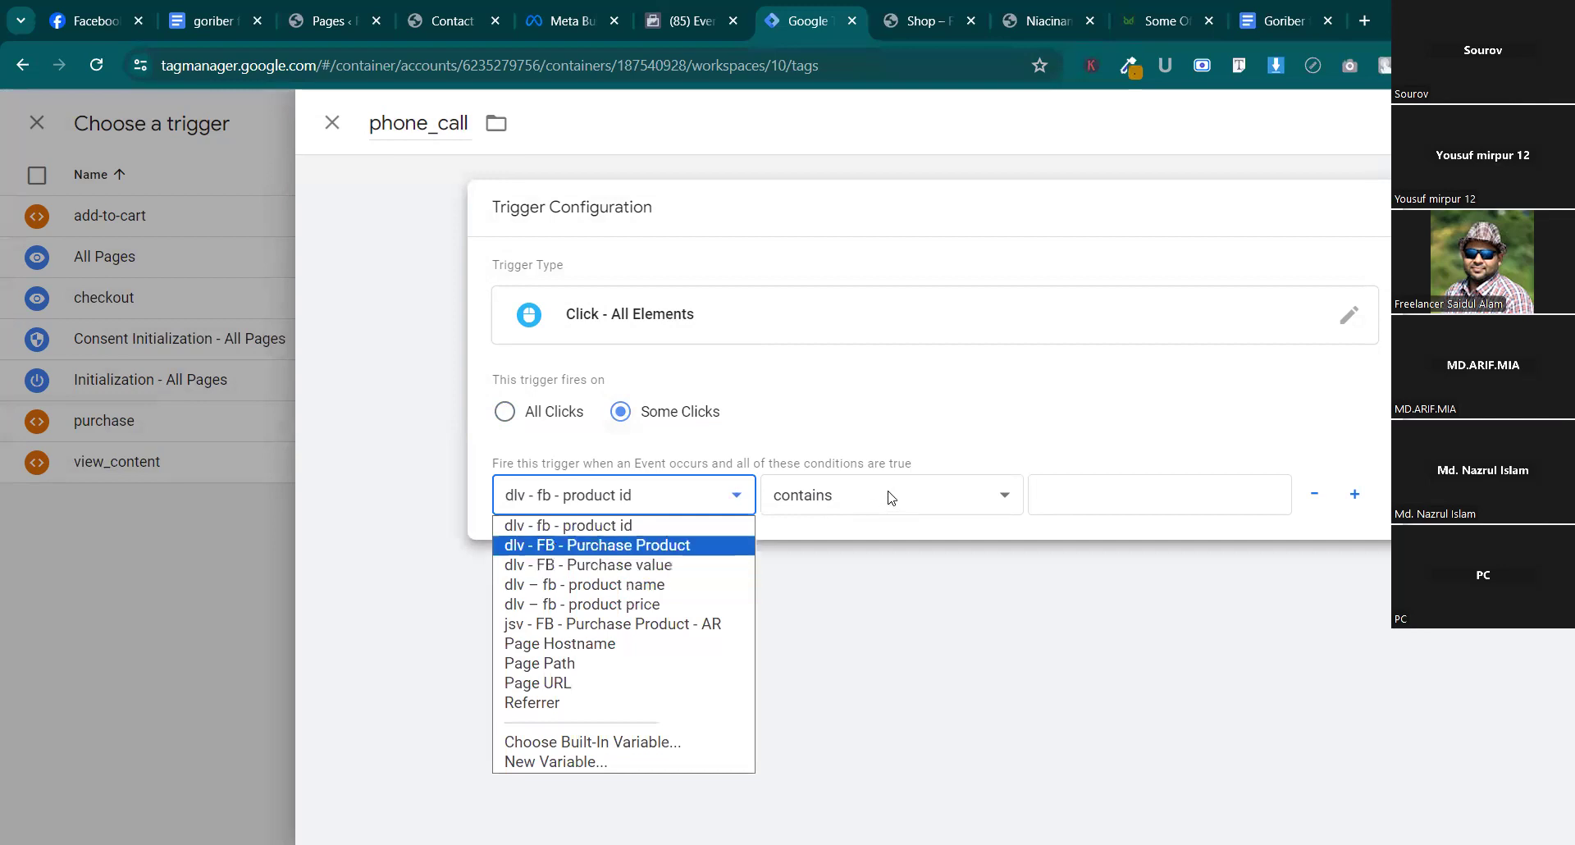
key(Tab)
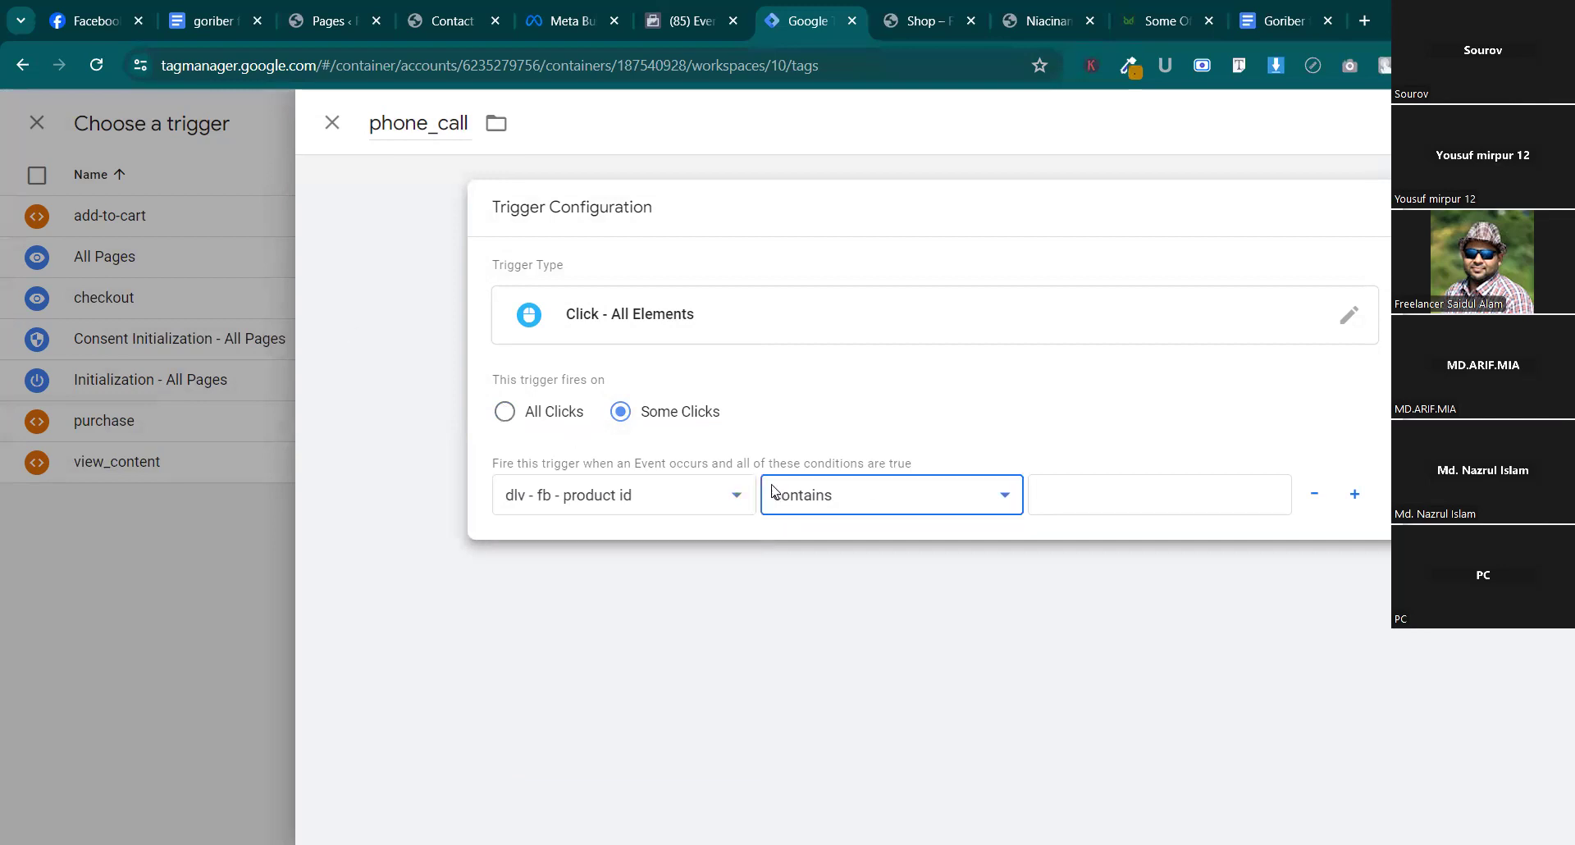
click(597, 501)
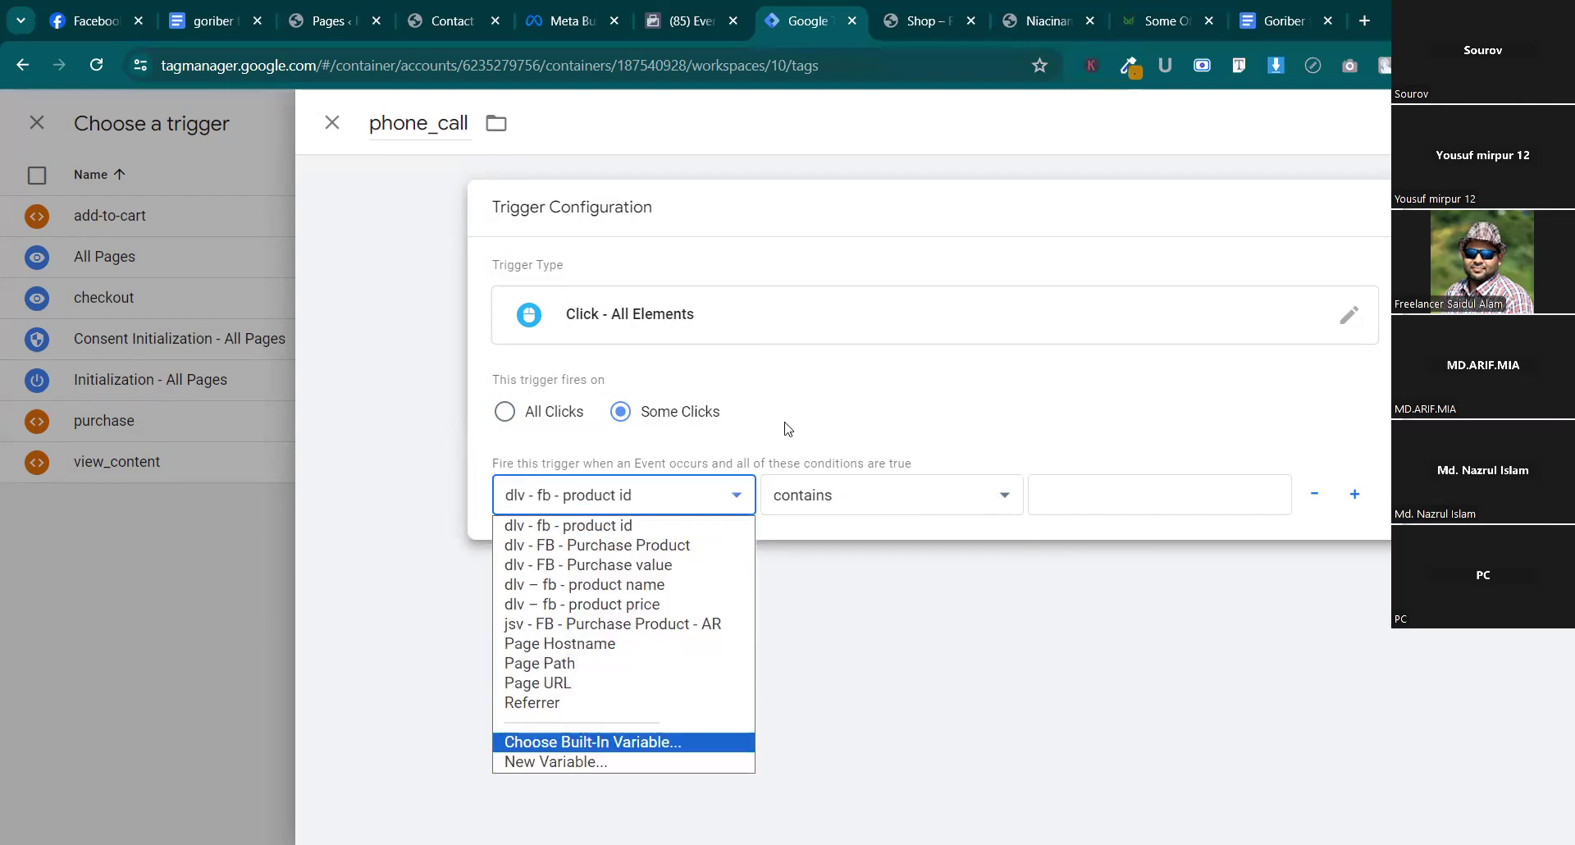
click(981, 500)
key(Escape)
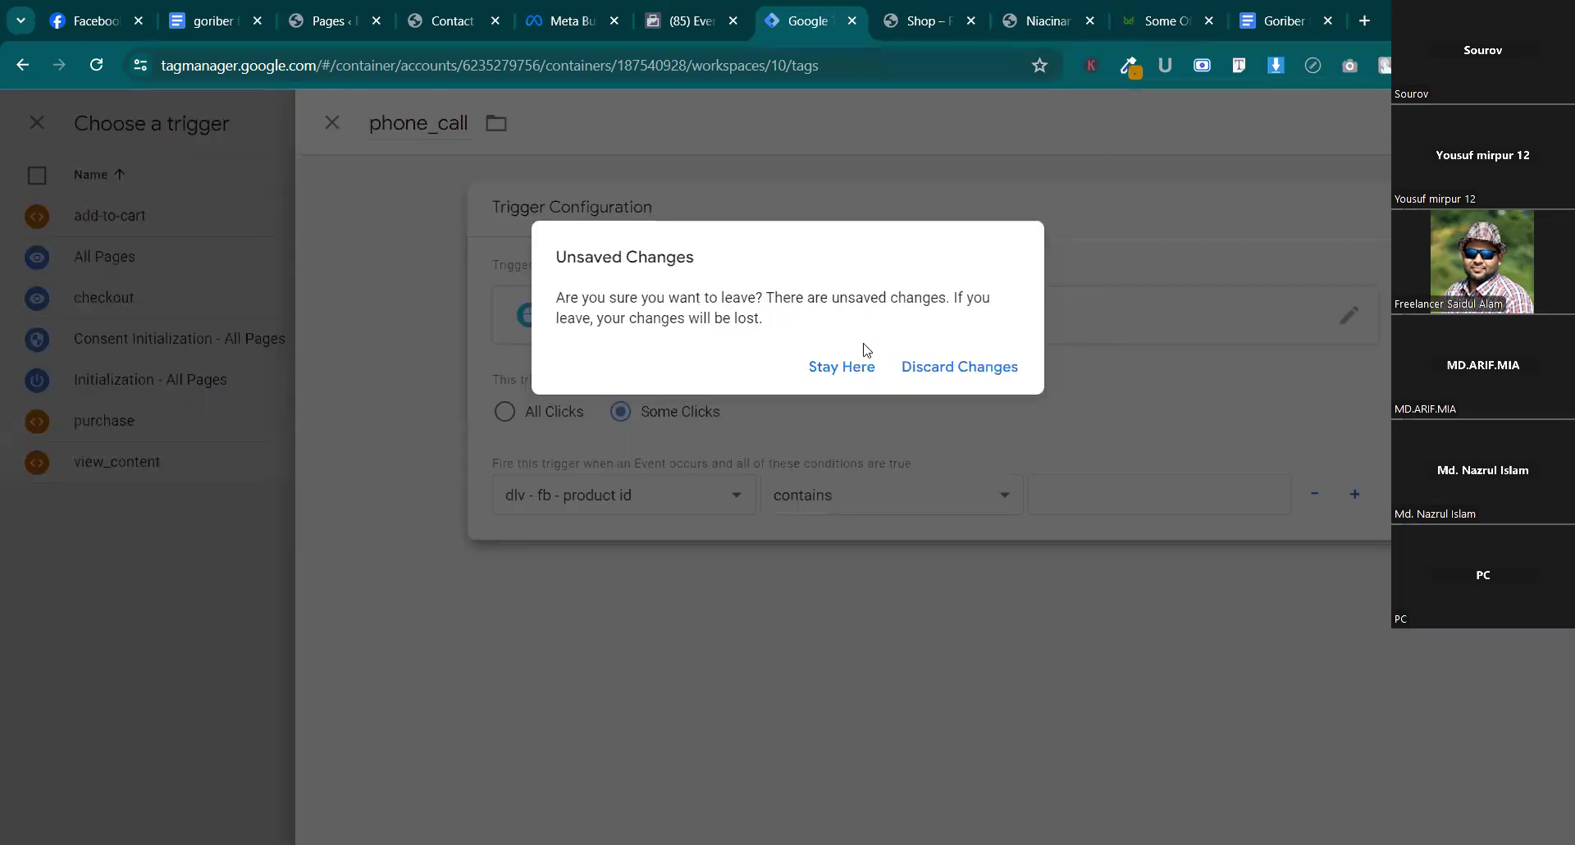
click(923, 373)
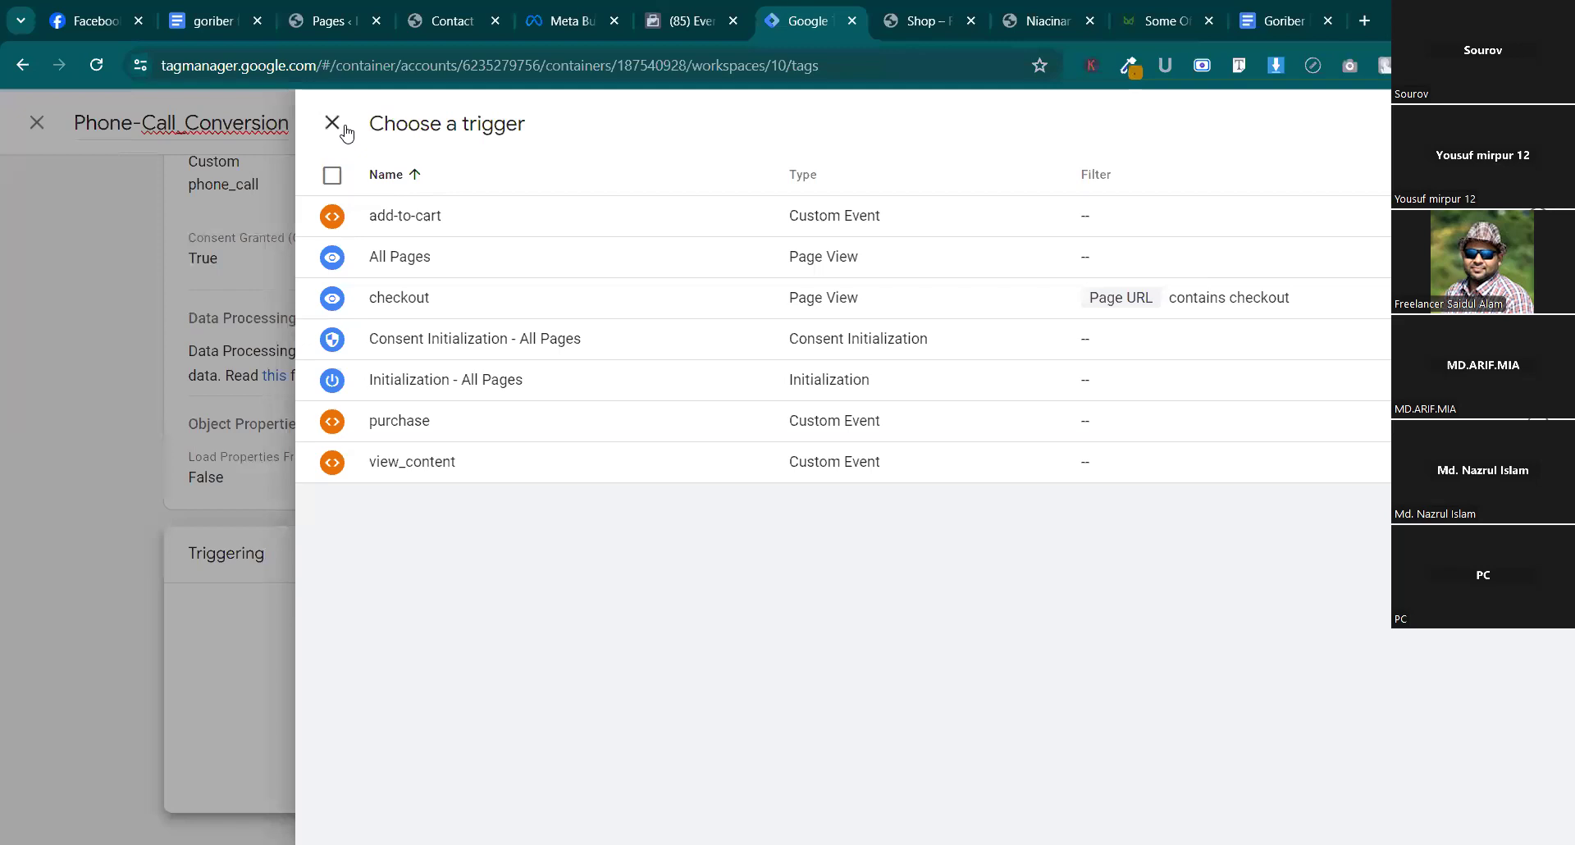
Save the Phone-Call_Conversion tag with no firing trigger and go to the Variables page.
click(311, 123)
click(1522, 123)
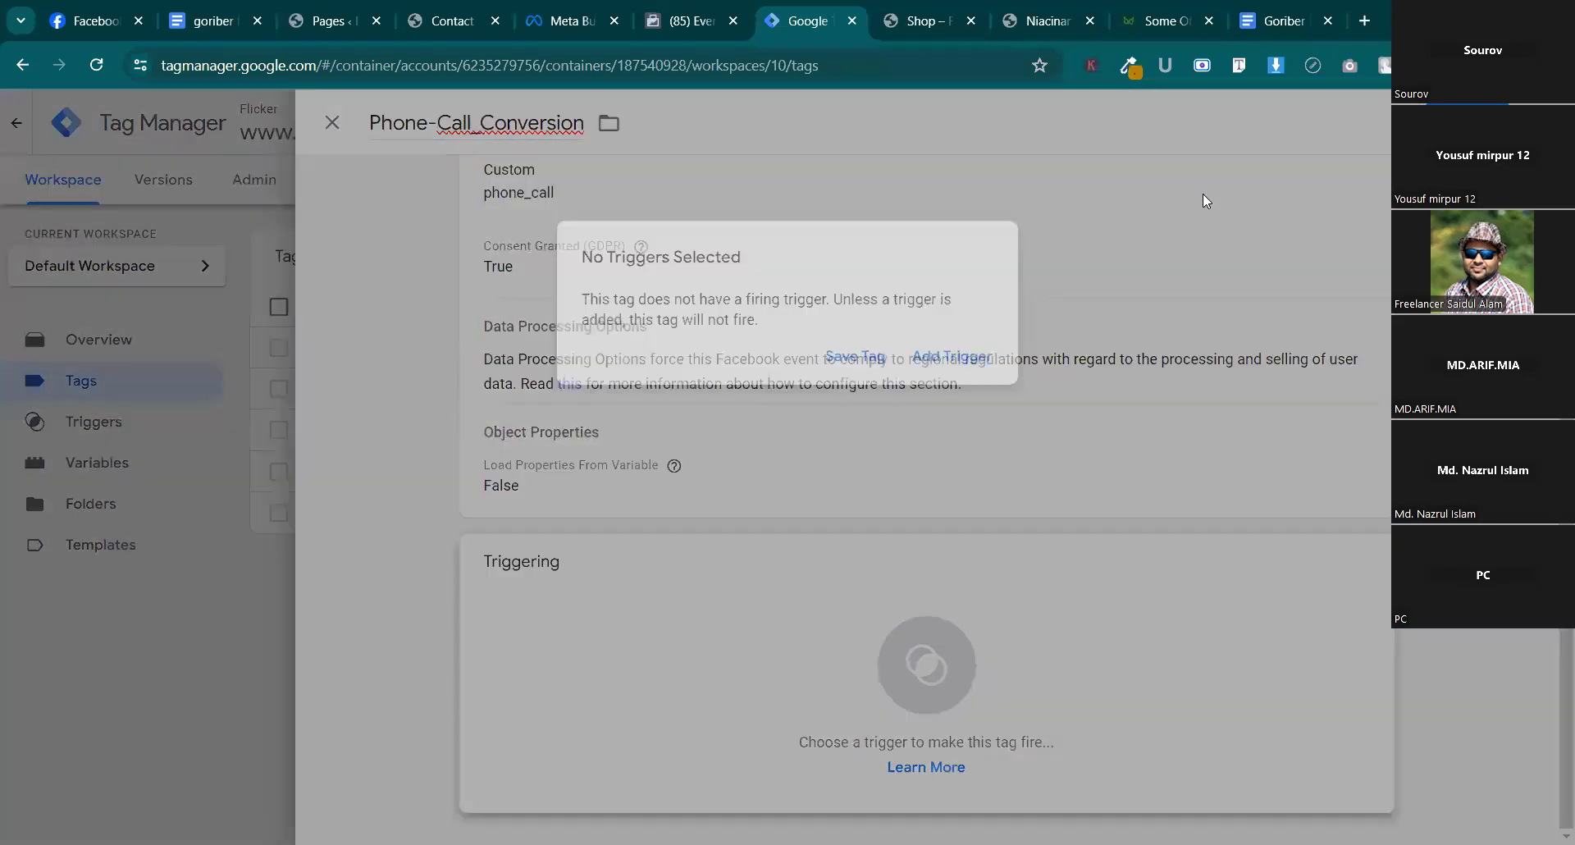
click(859, 359)
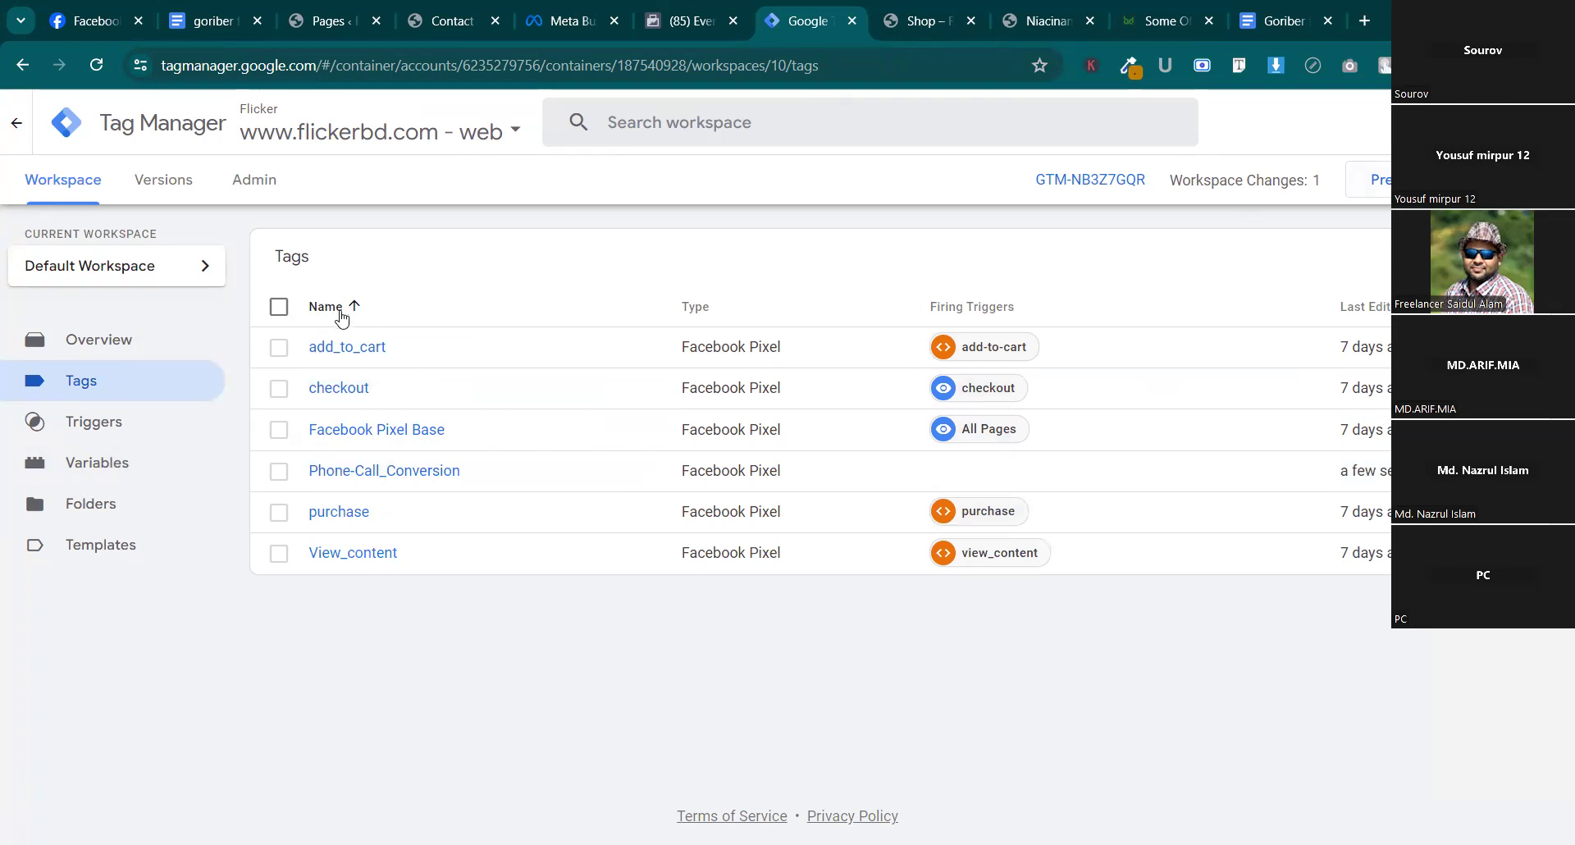
click(107, 482)
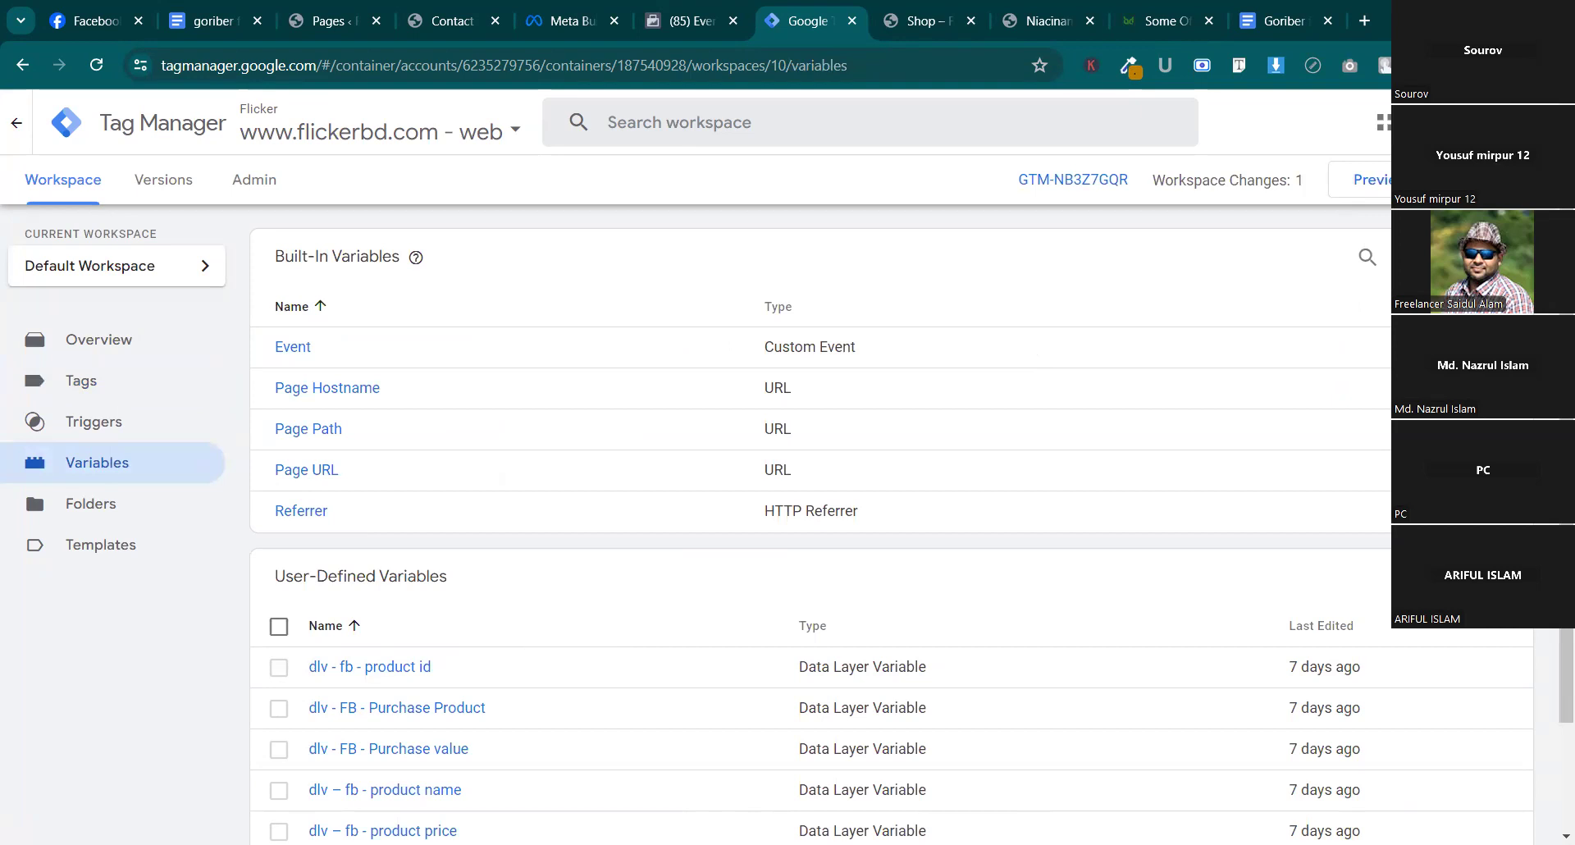
Enable the six Click built-in variables: Element, Classes, ID, Target, URL and Text.
click(1469, 257)
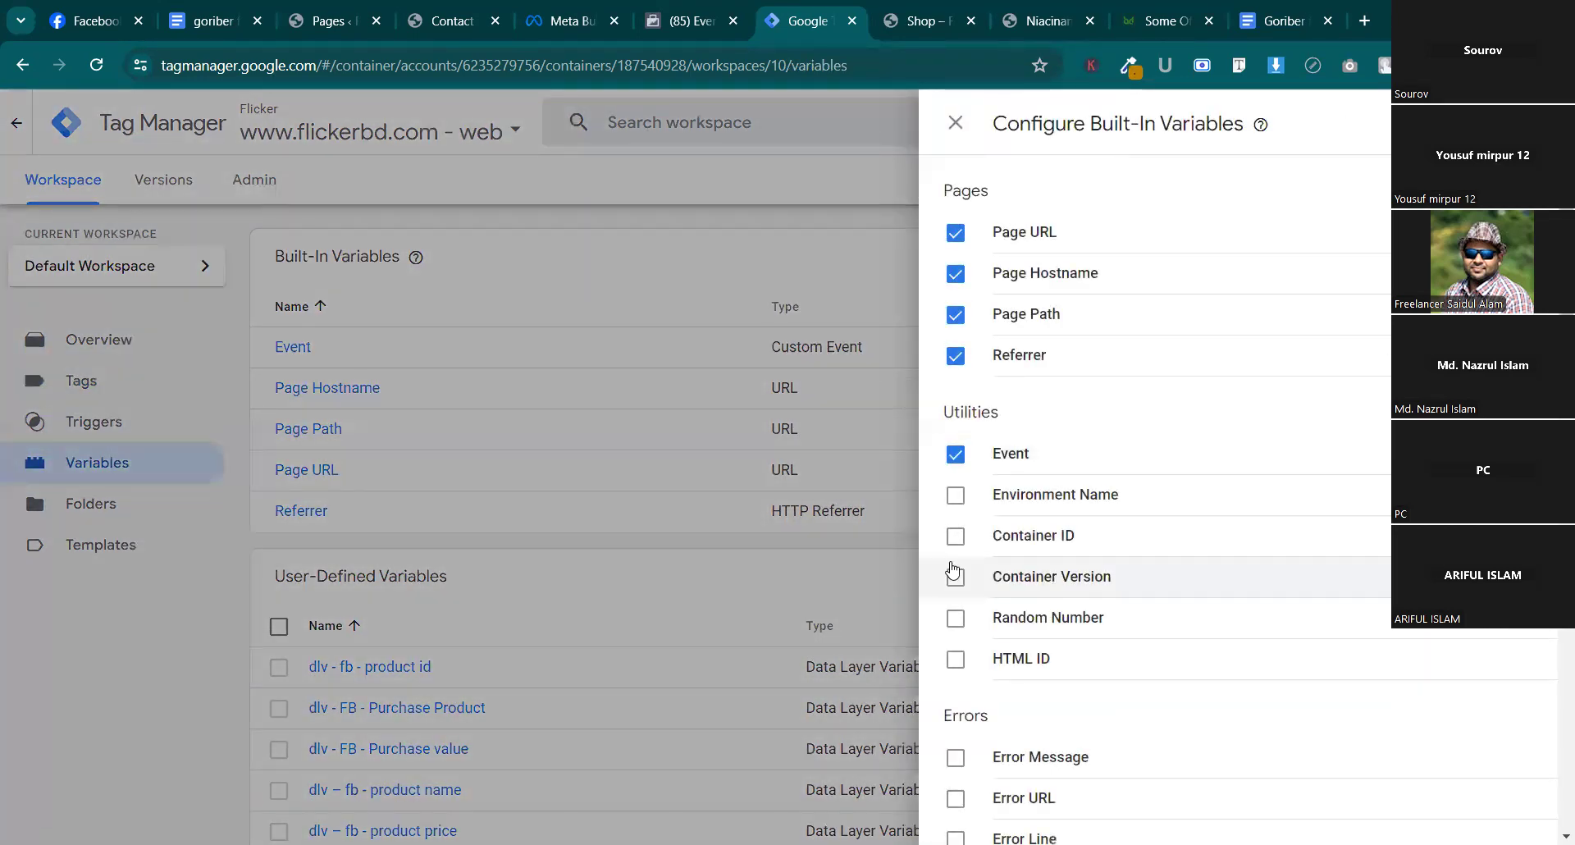
scroll(953, 571, down, 6)
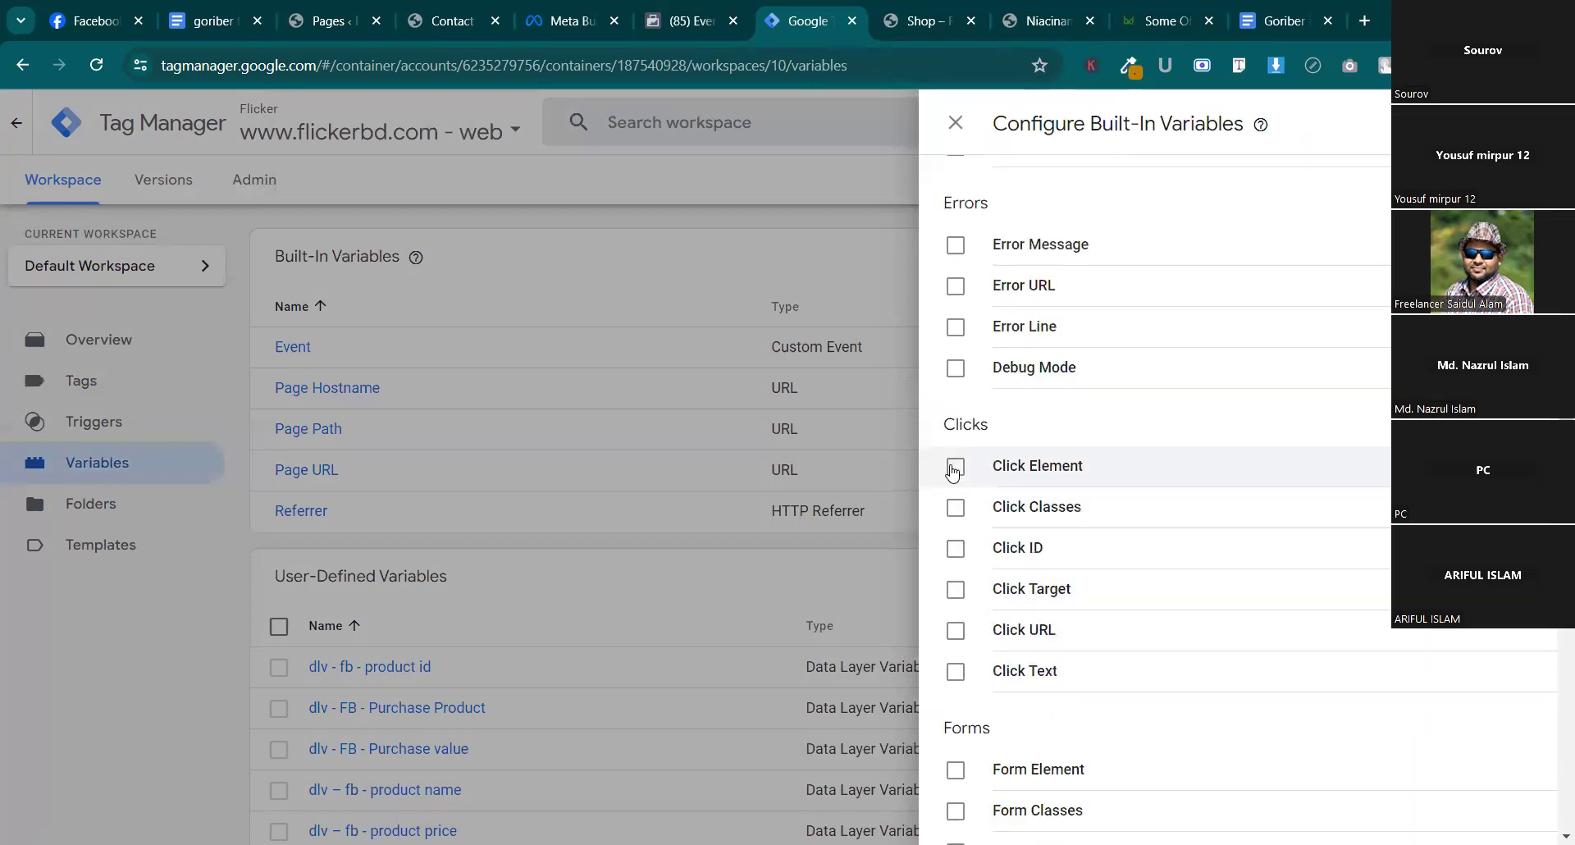
click(953, 470)
click(956, 507)
click(956, 548)
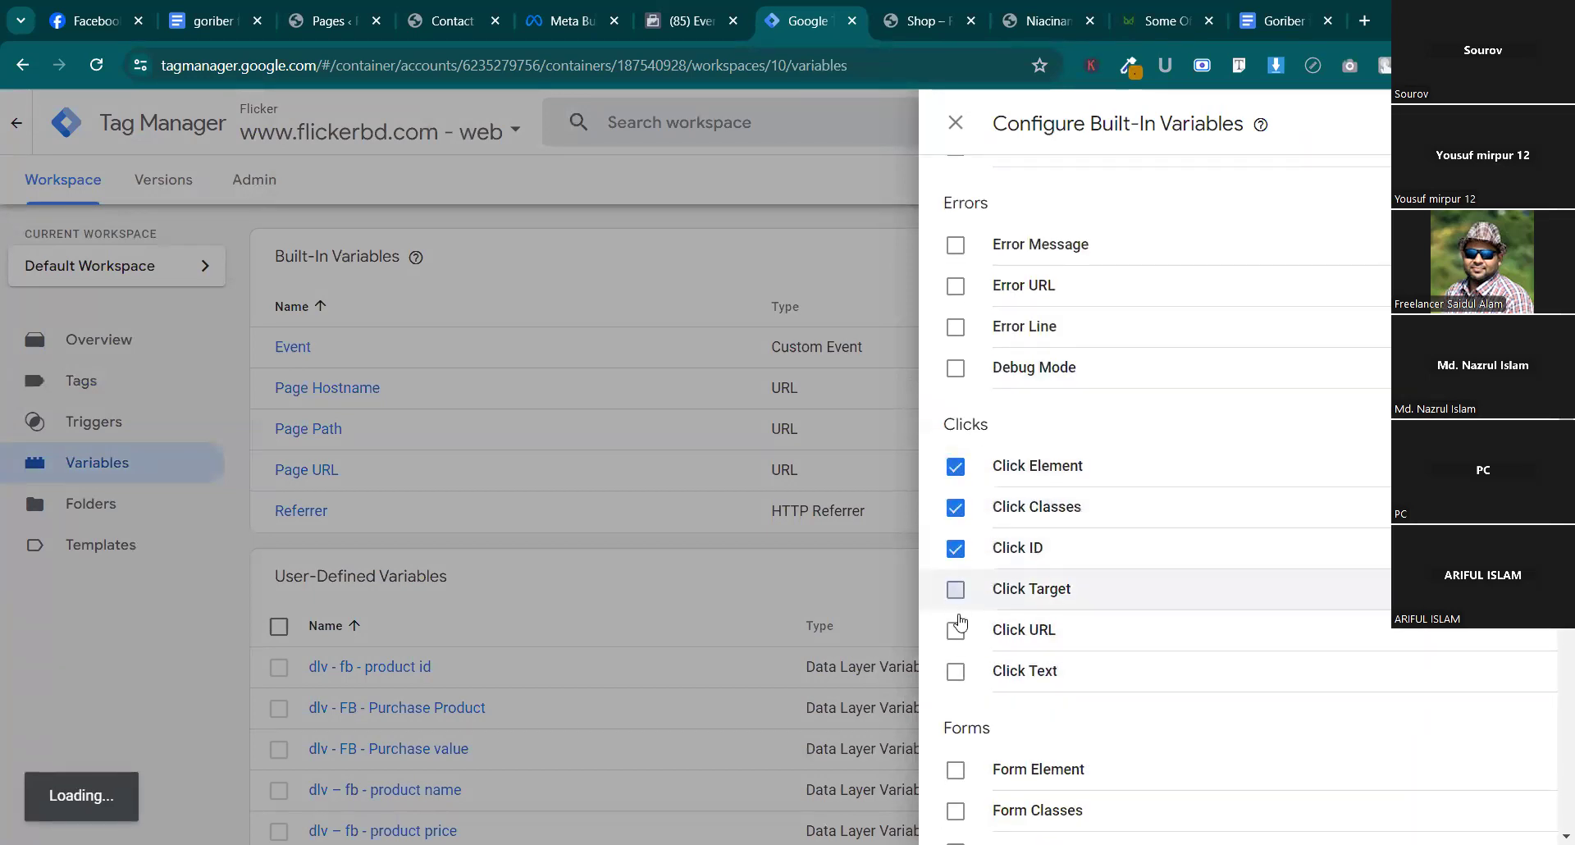
click(956, 592)
click(955, 630)
click(956, 672)
Enable Form Element, Classes, ID, Target and URL variables, then return to the Tags list.
scroll(1049, 699, down, 1)
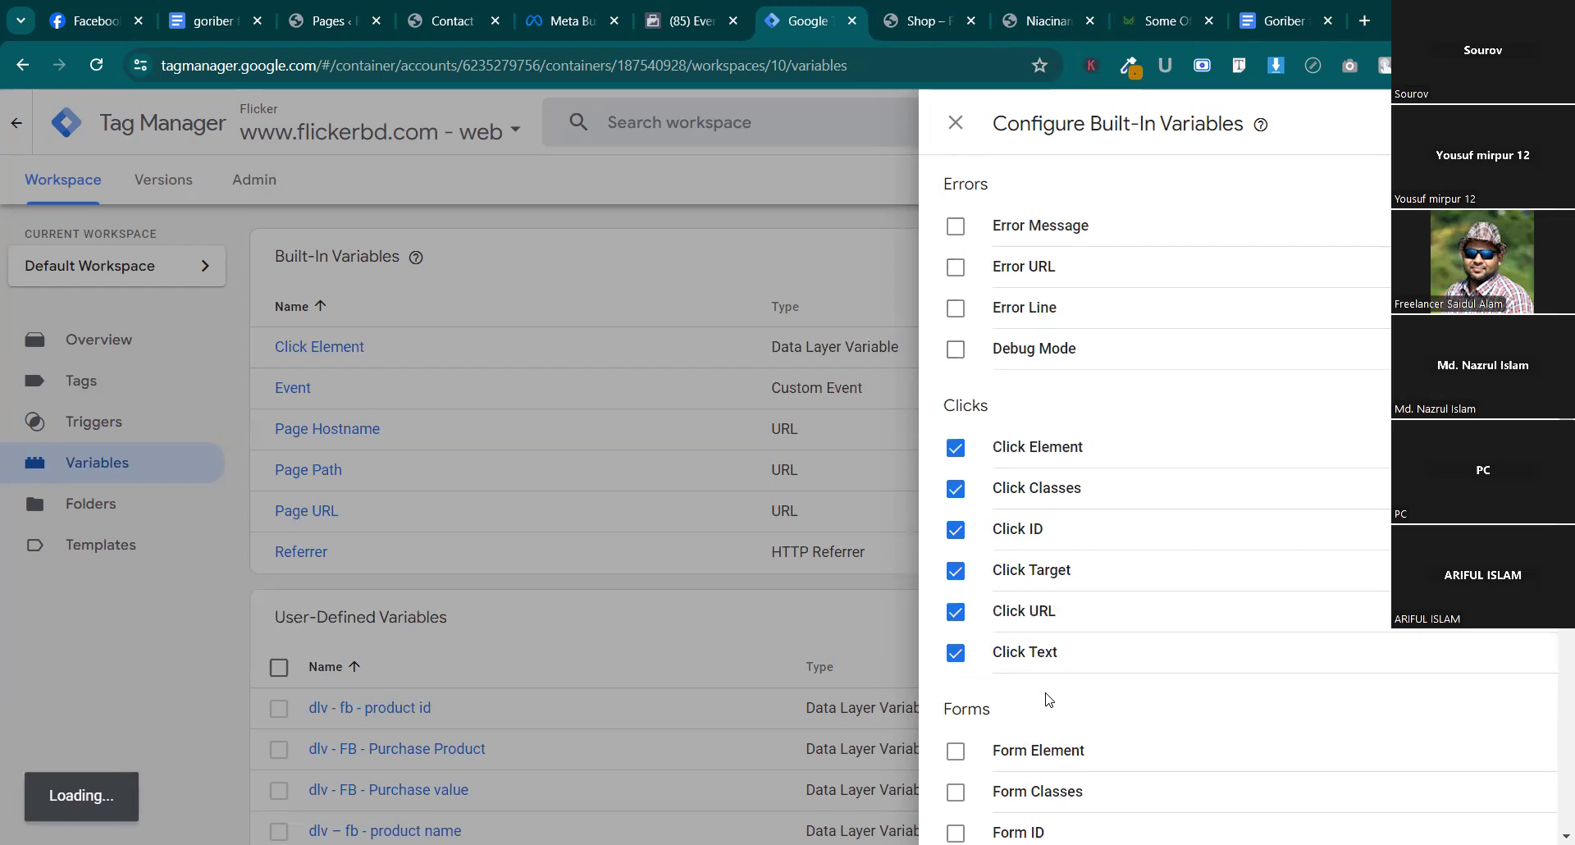
scroll(1049, 699, down, 3)
click(956, 461)
click(956, 503)
click(960, 550)
click(956, 587)
click(956, 627)
scroll(1074, 620, up, 2)
scroll(1074, 619, up, 4)
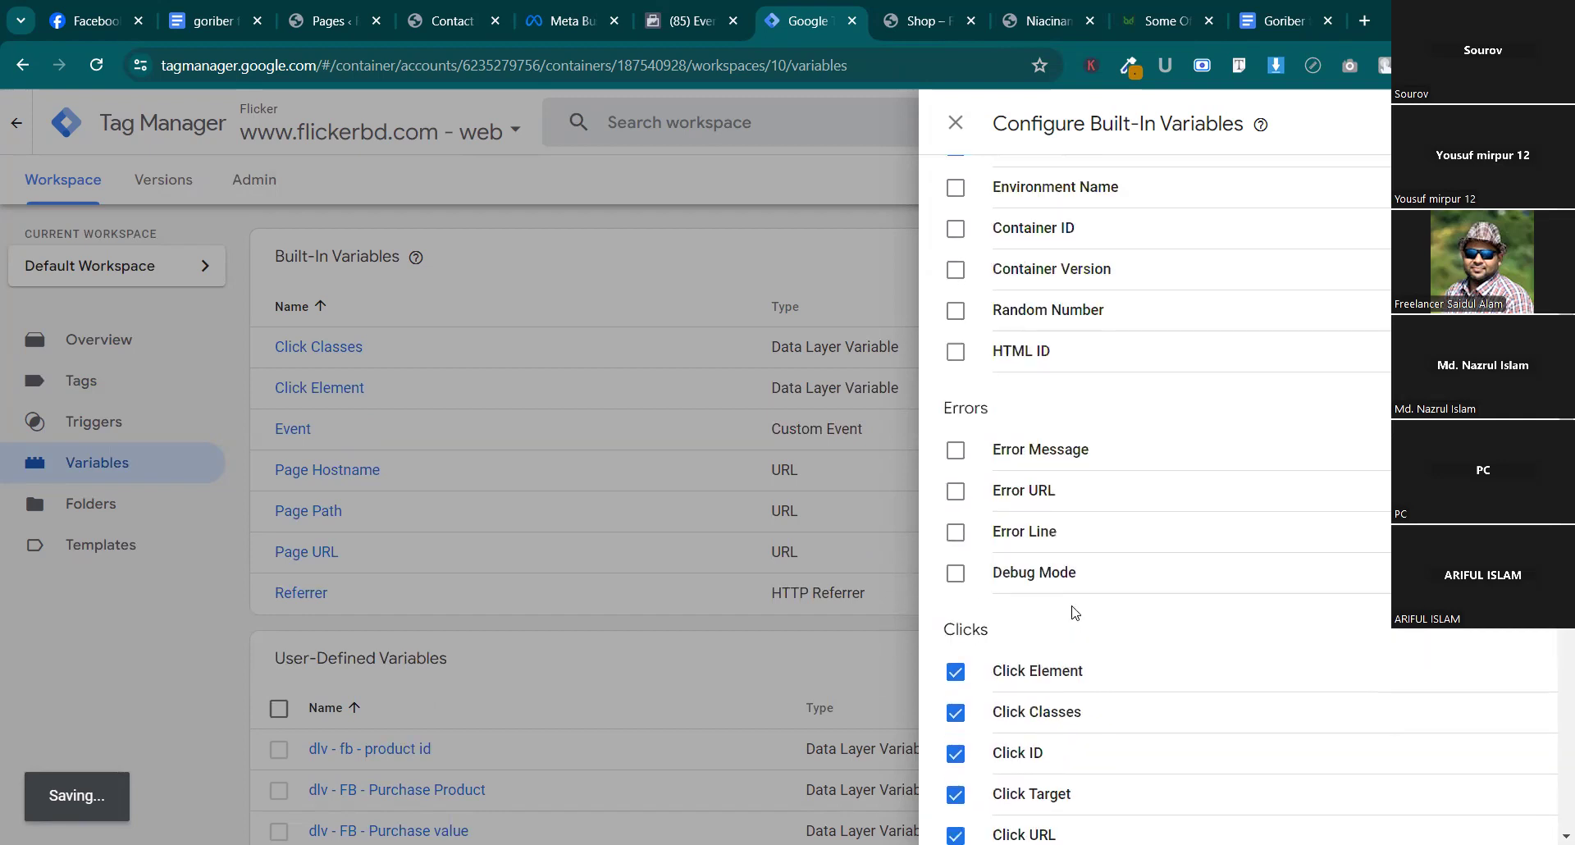
scroll(1003, 553, up, 4)
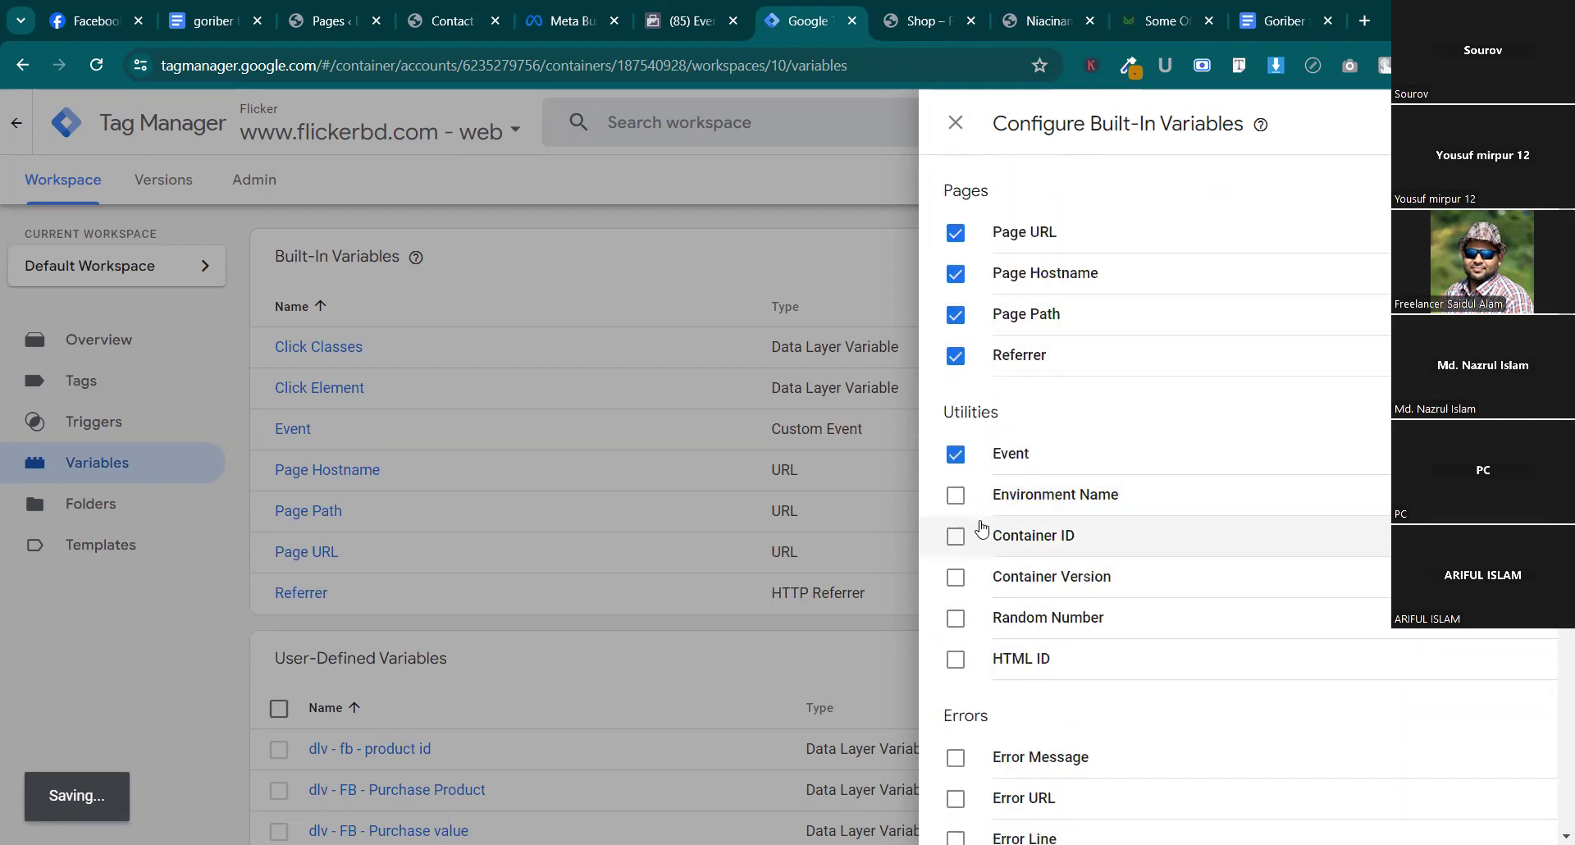
click(955, 123)
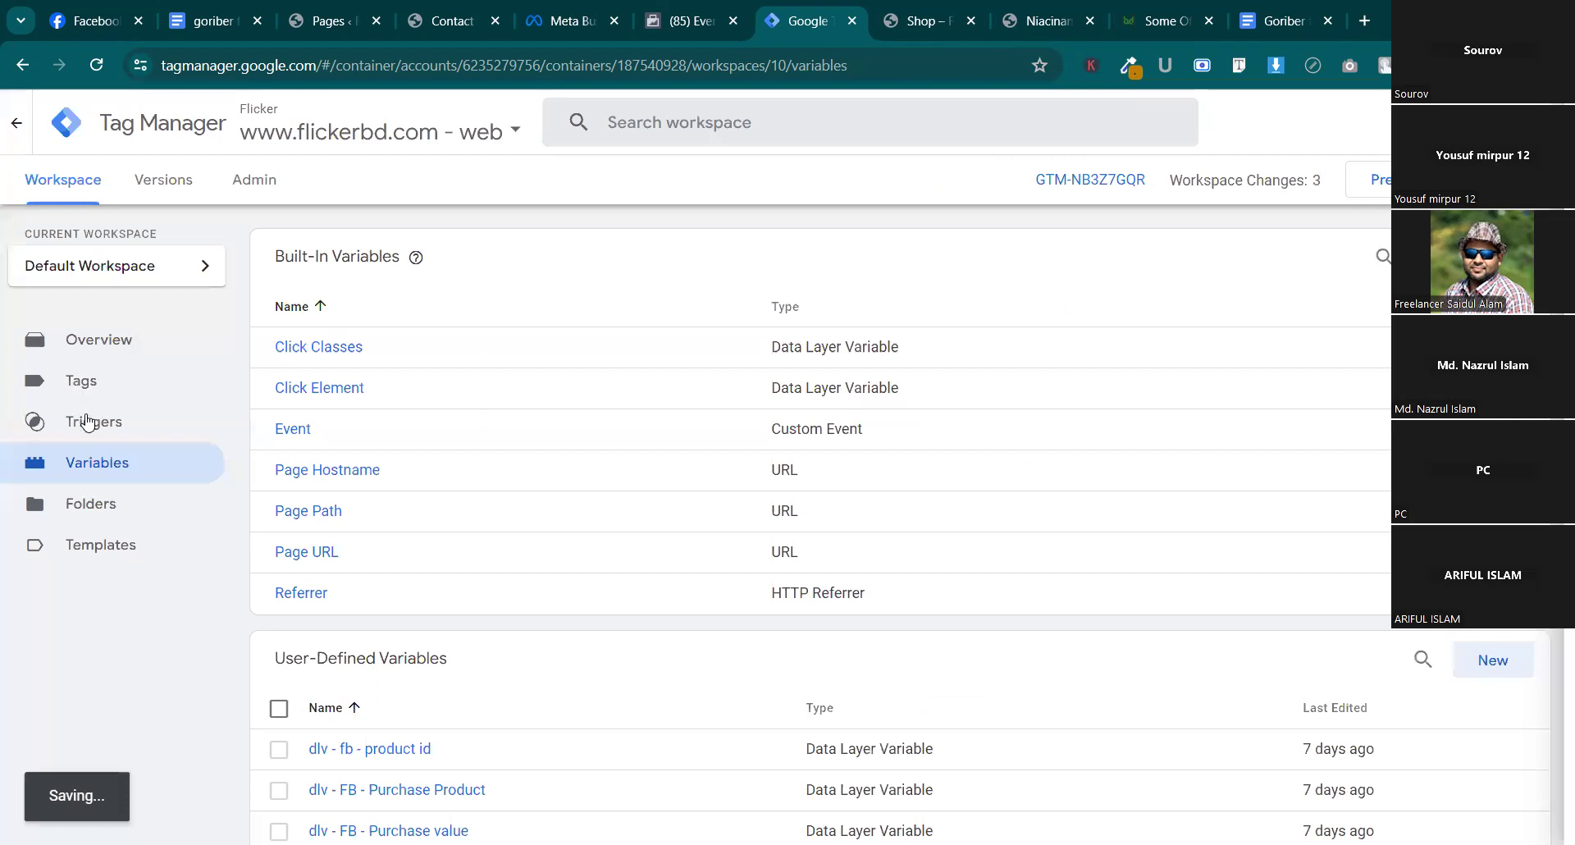
click(127, 384)
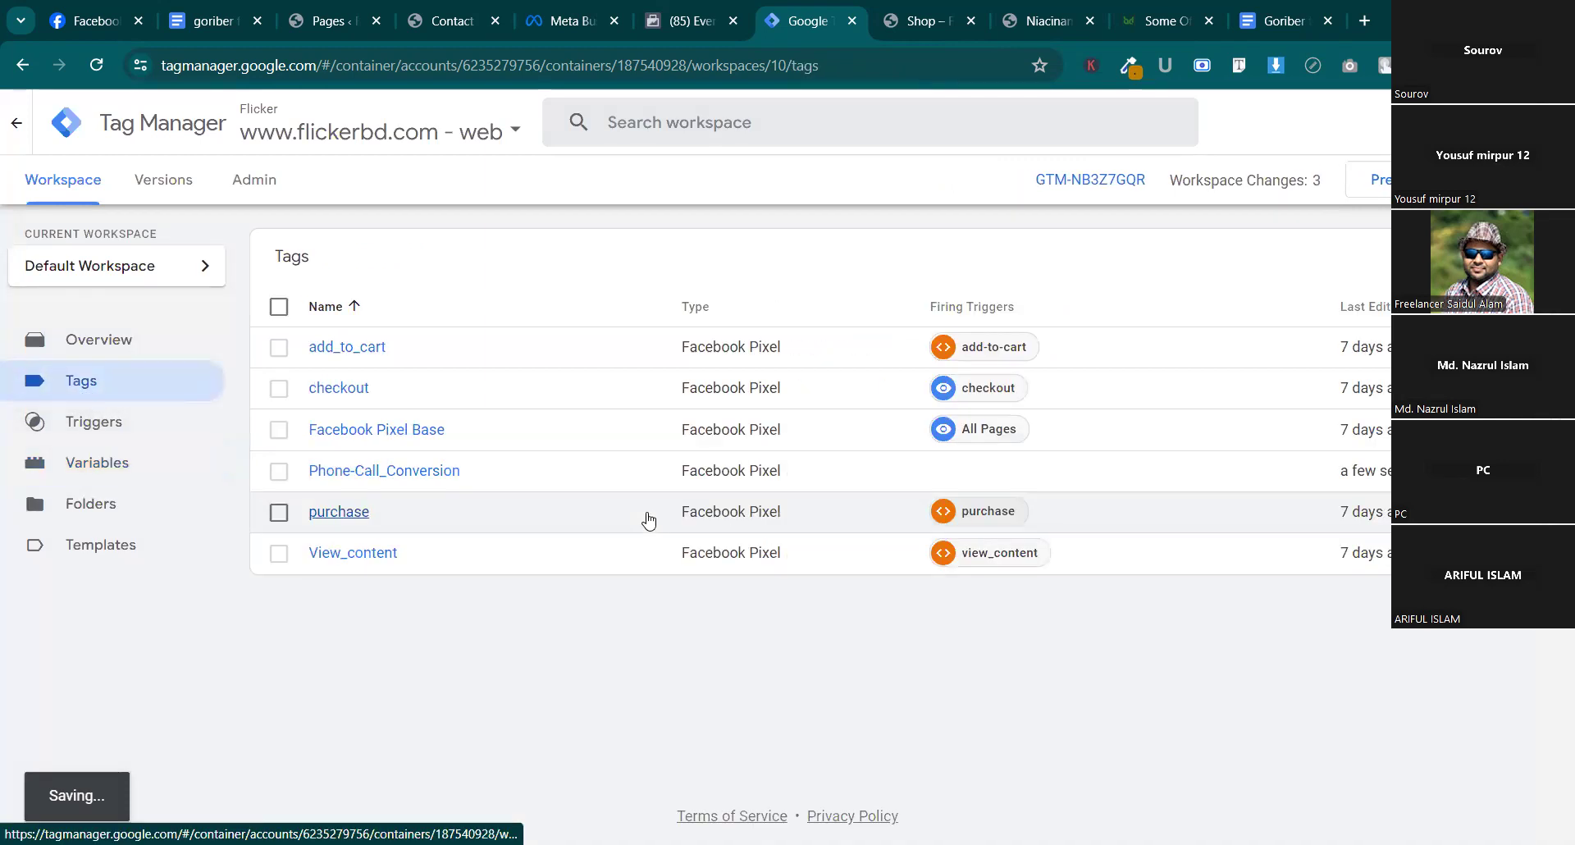
From the Phone-Call_Conversion tag's Triggering, start a new trigger named phone_call.
click(391, 472)
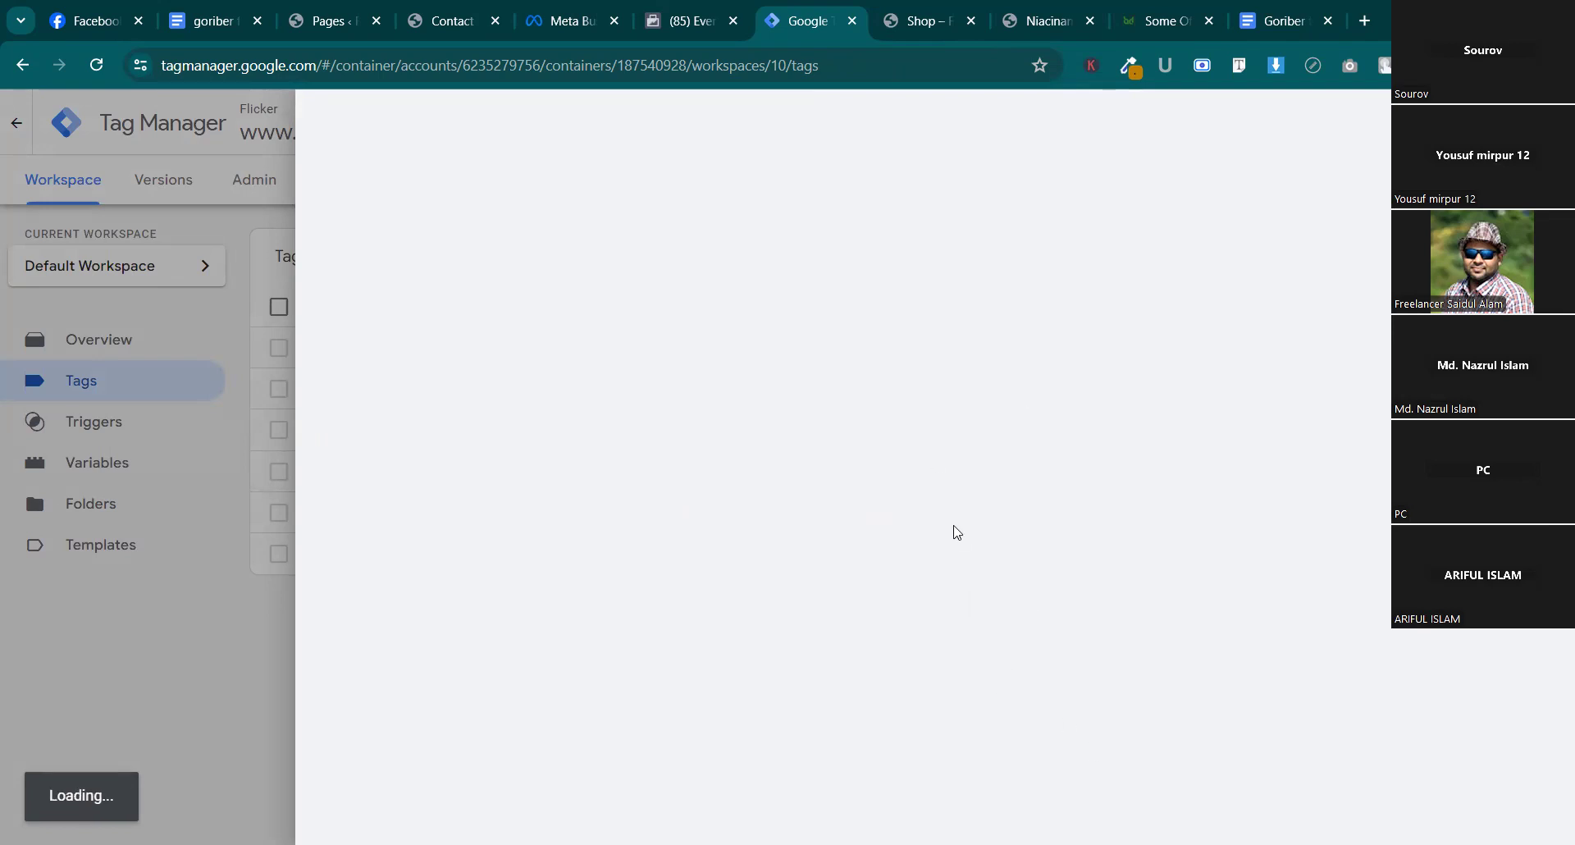
scroll(839, 369, down, 5)
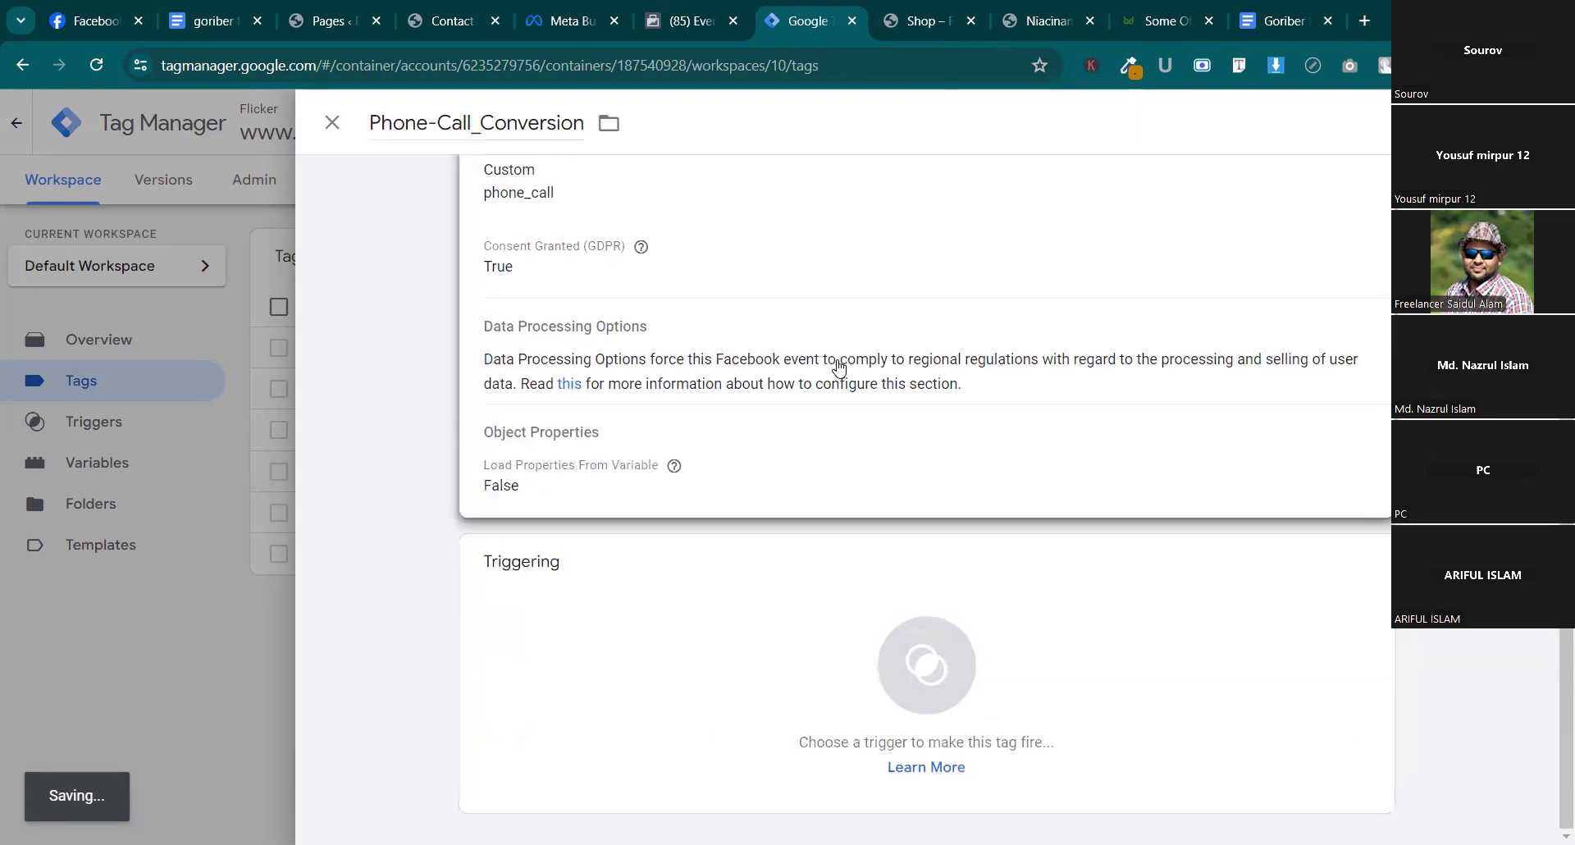
click(911, 669)
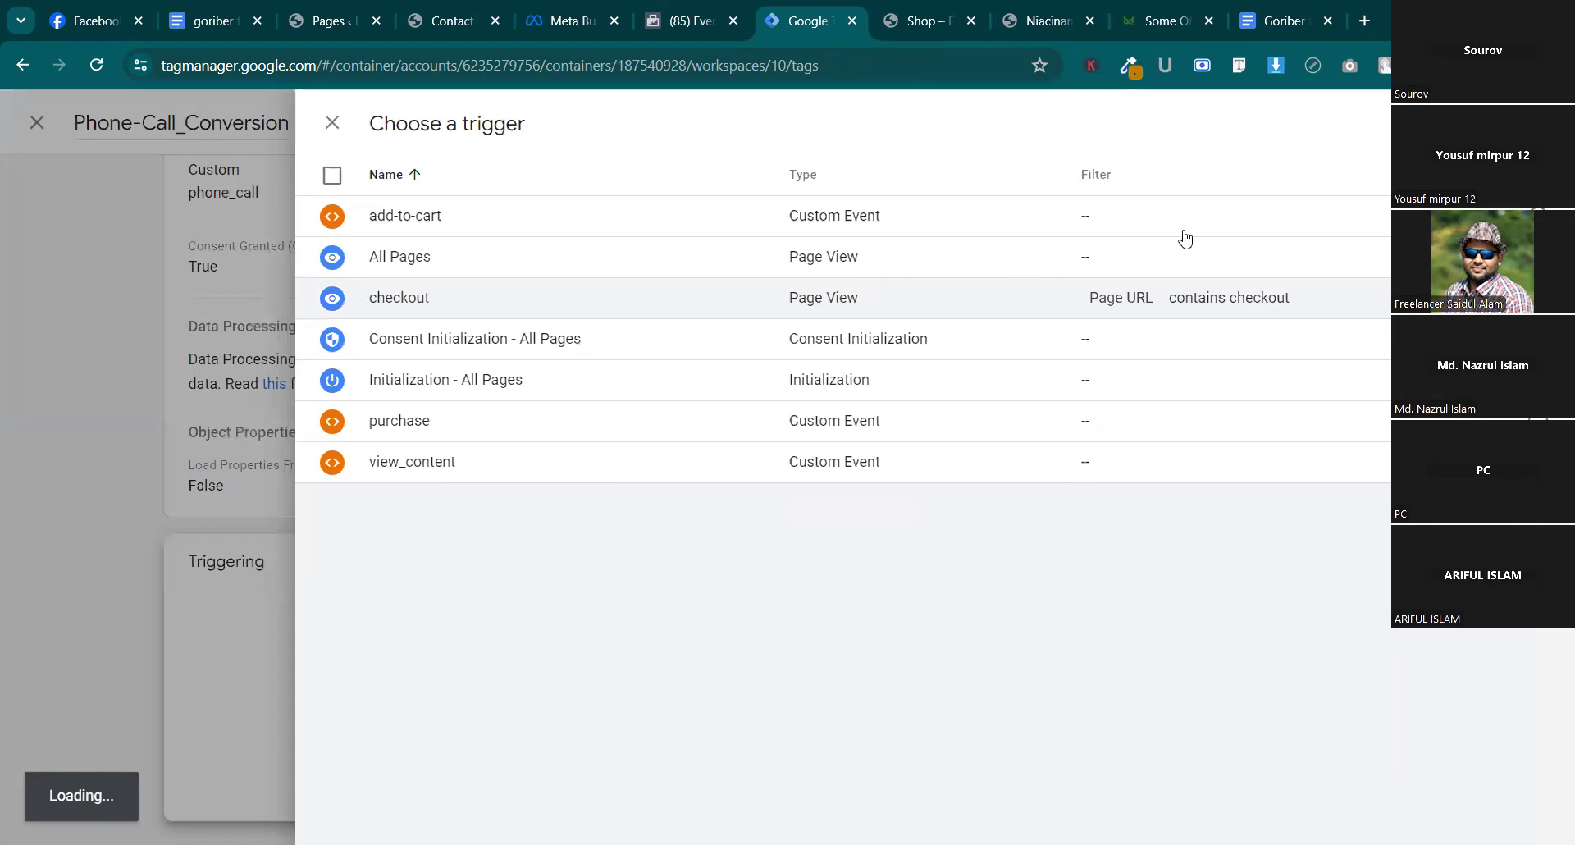
click(1535, 123)
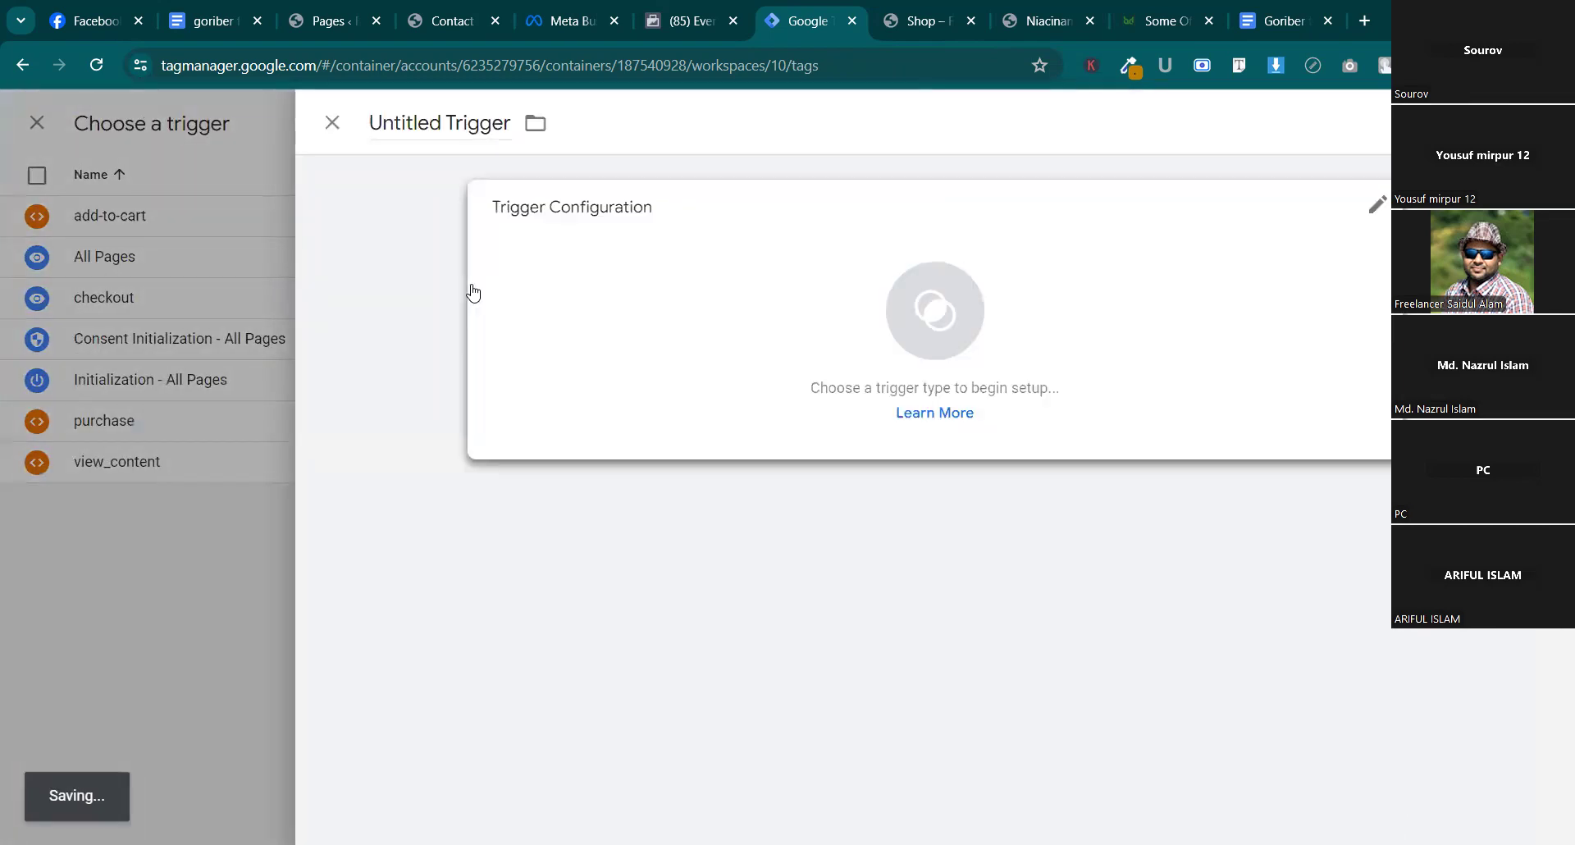
click(435, 131)
text(p)
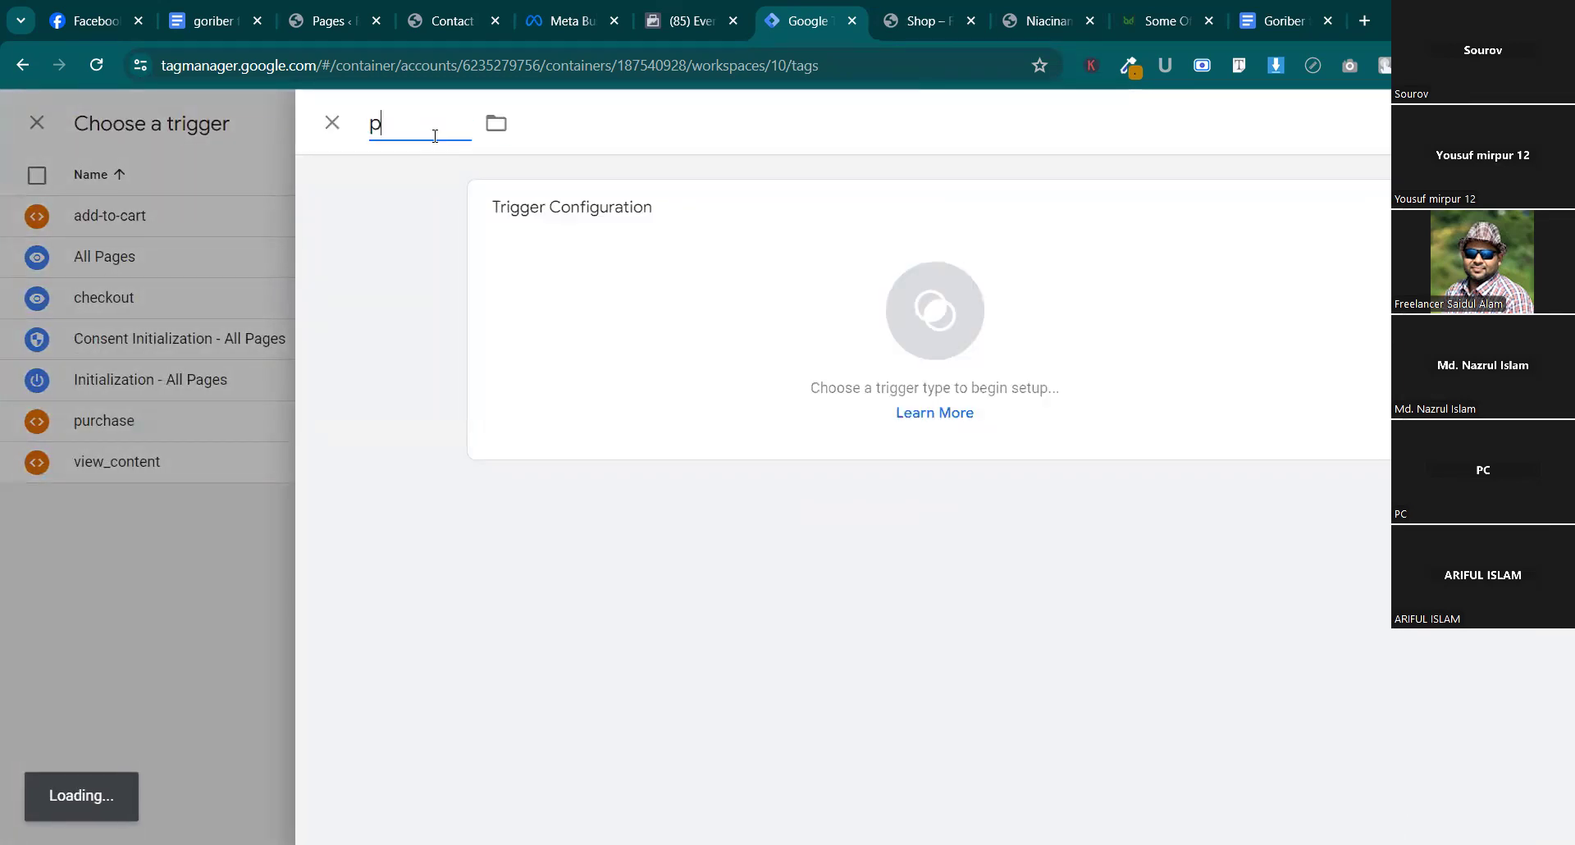
text(hone_call)
Make phone_call a Click - All Elements trigger on Some Clicks where Click URL contains a value.
click(907, 309)
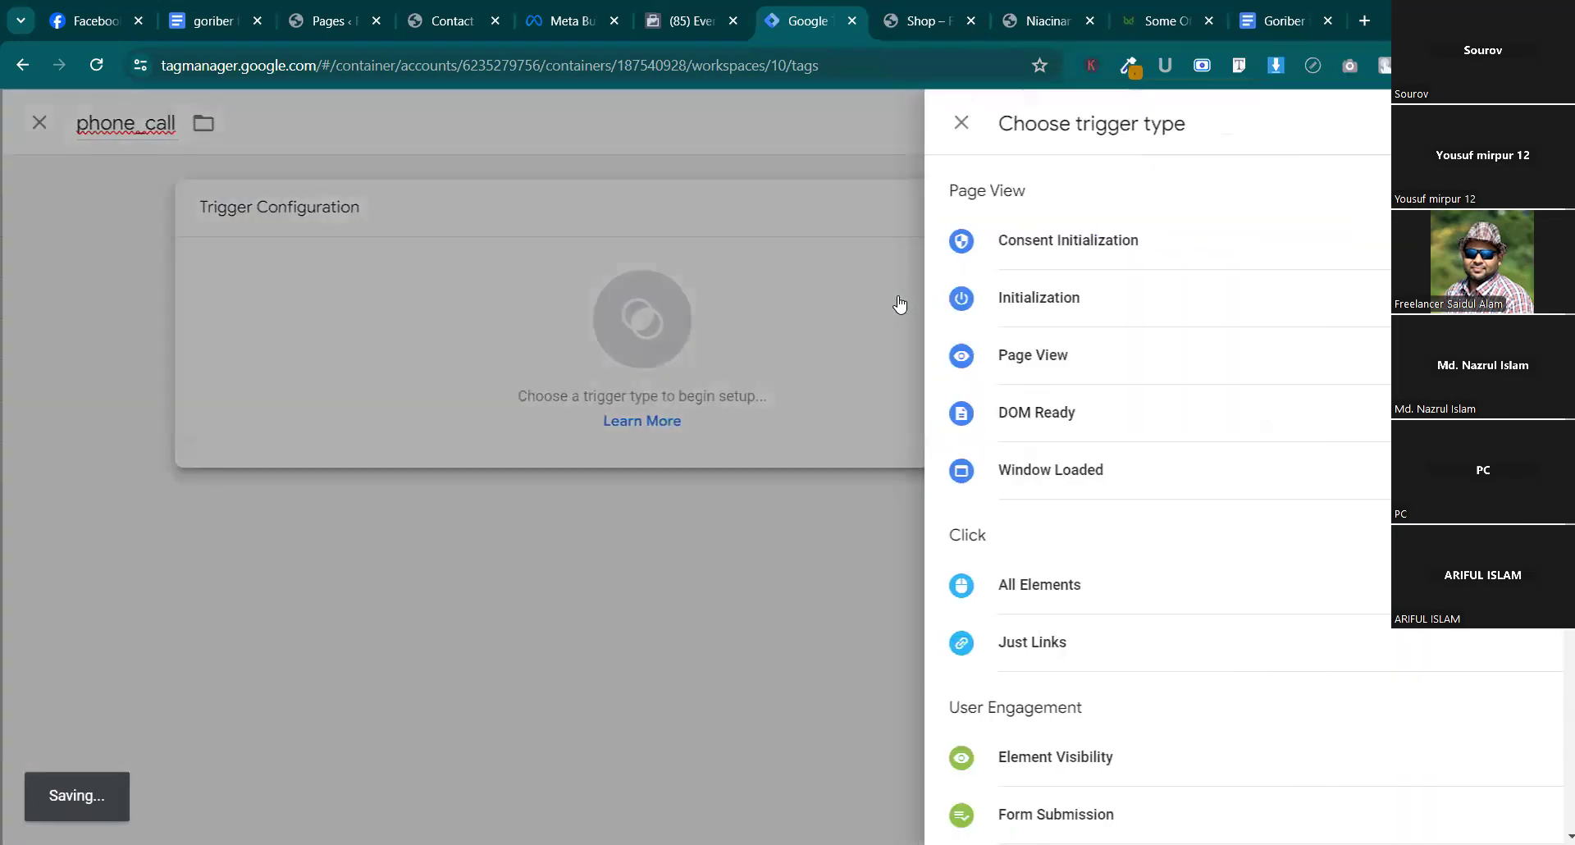
scroll(1128, 490, down, 5)
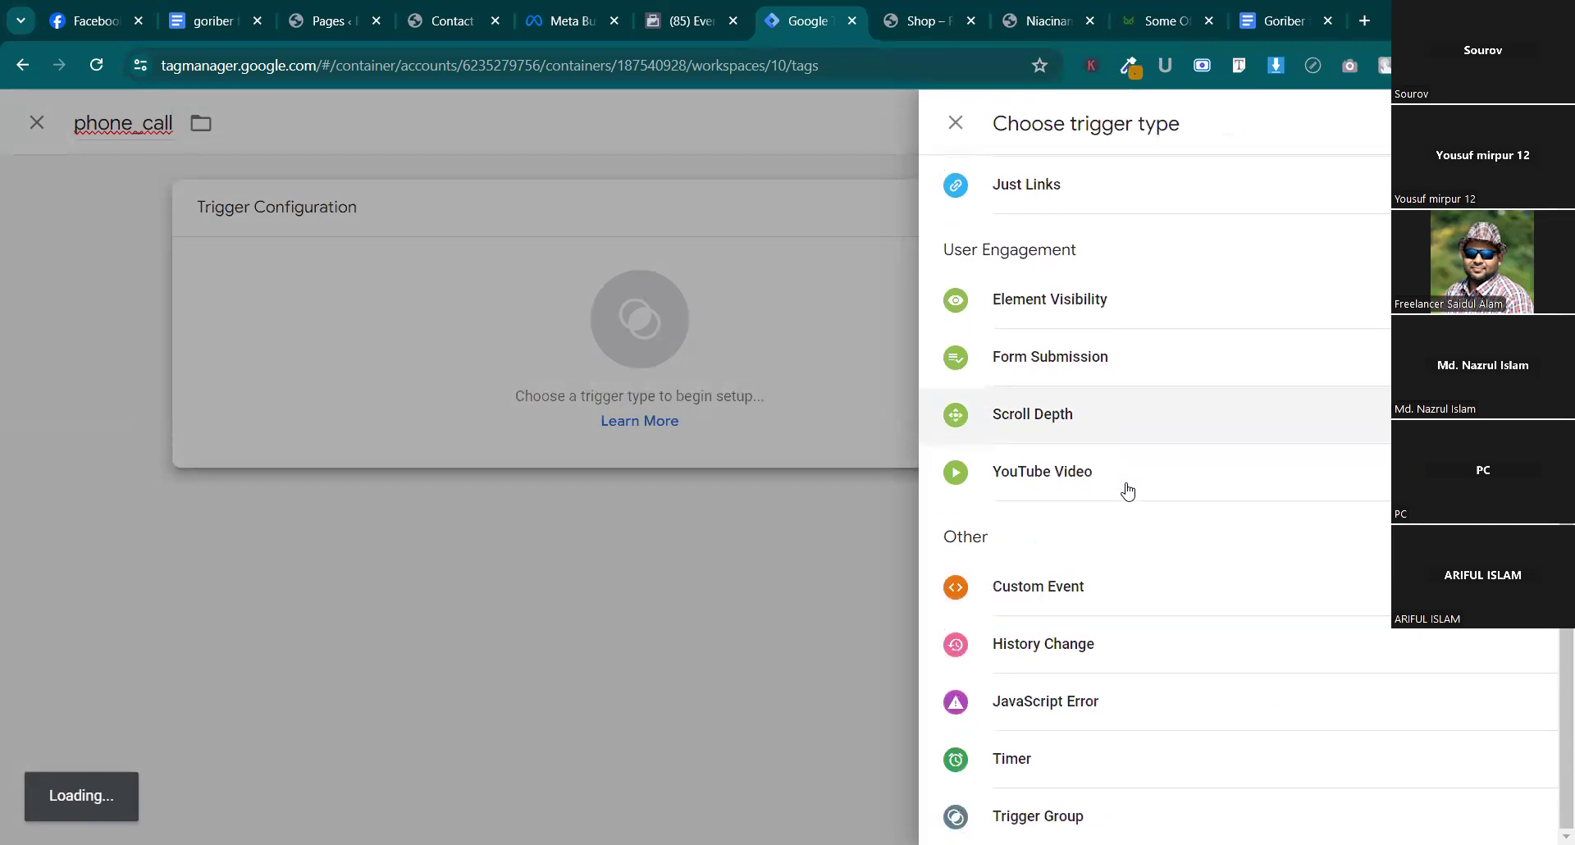
scroll(1126, 491, up, 4)
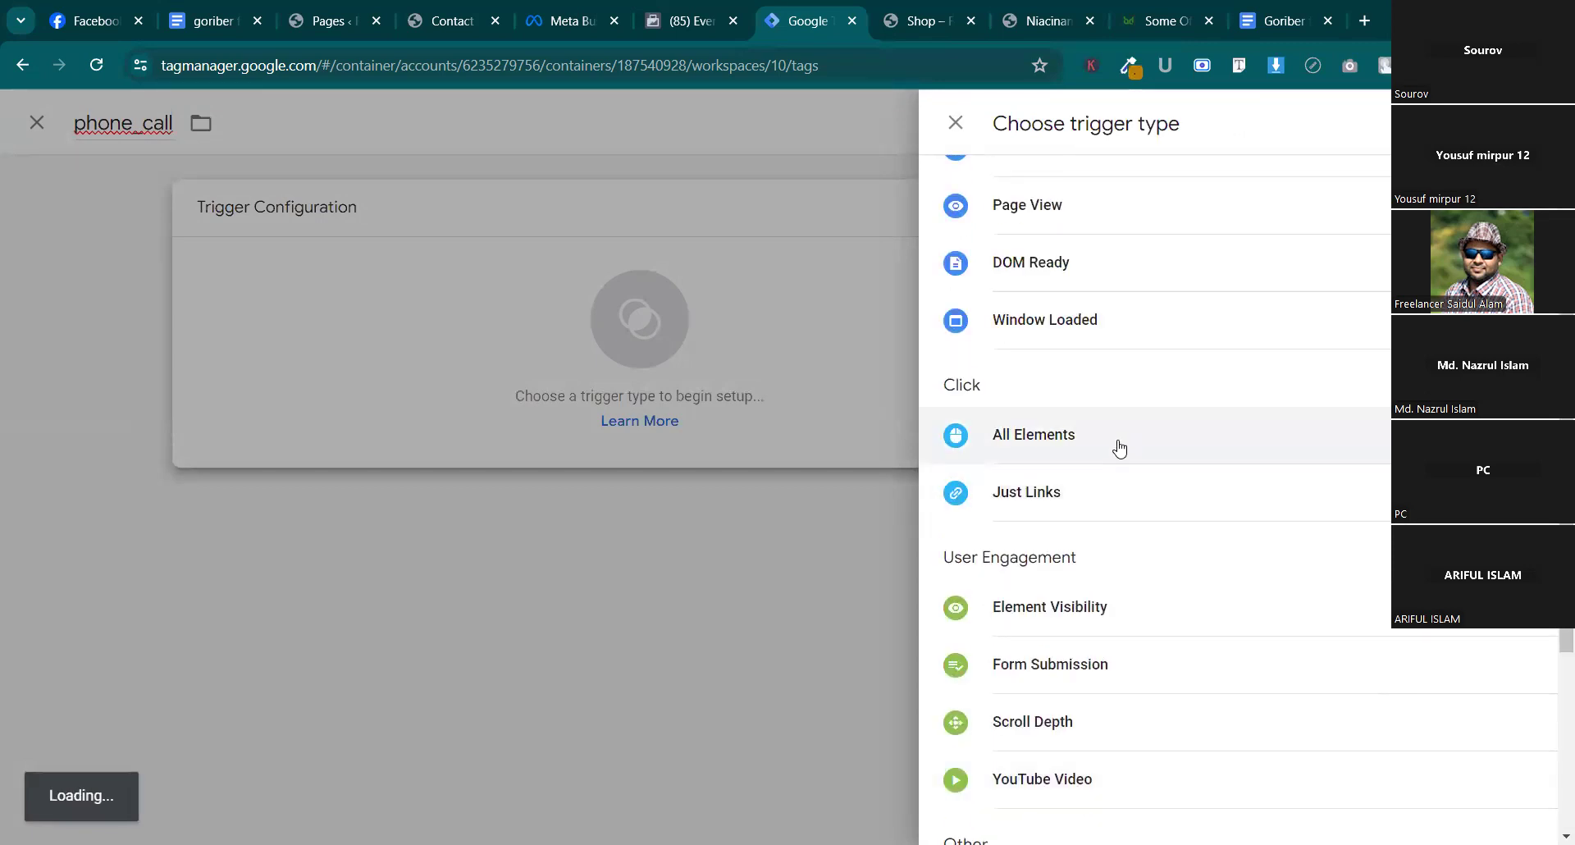
click(1120, 445)
click(620, 412)
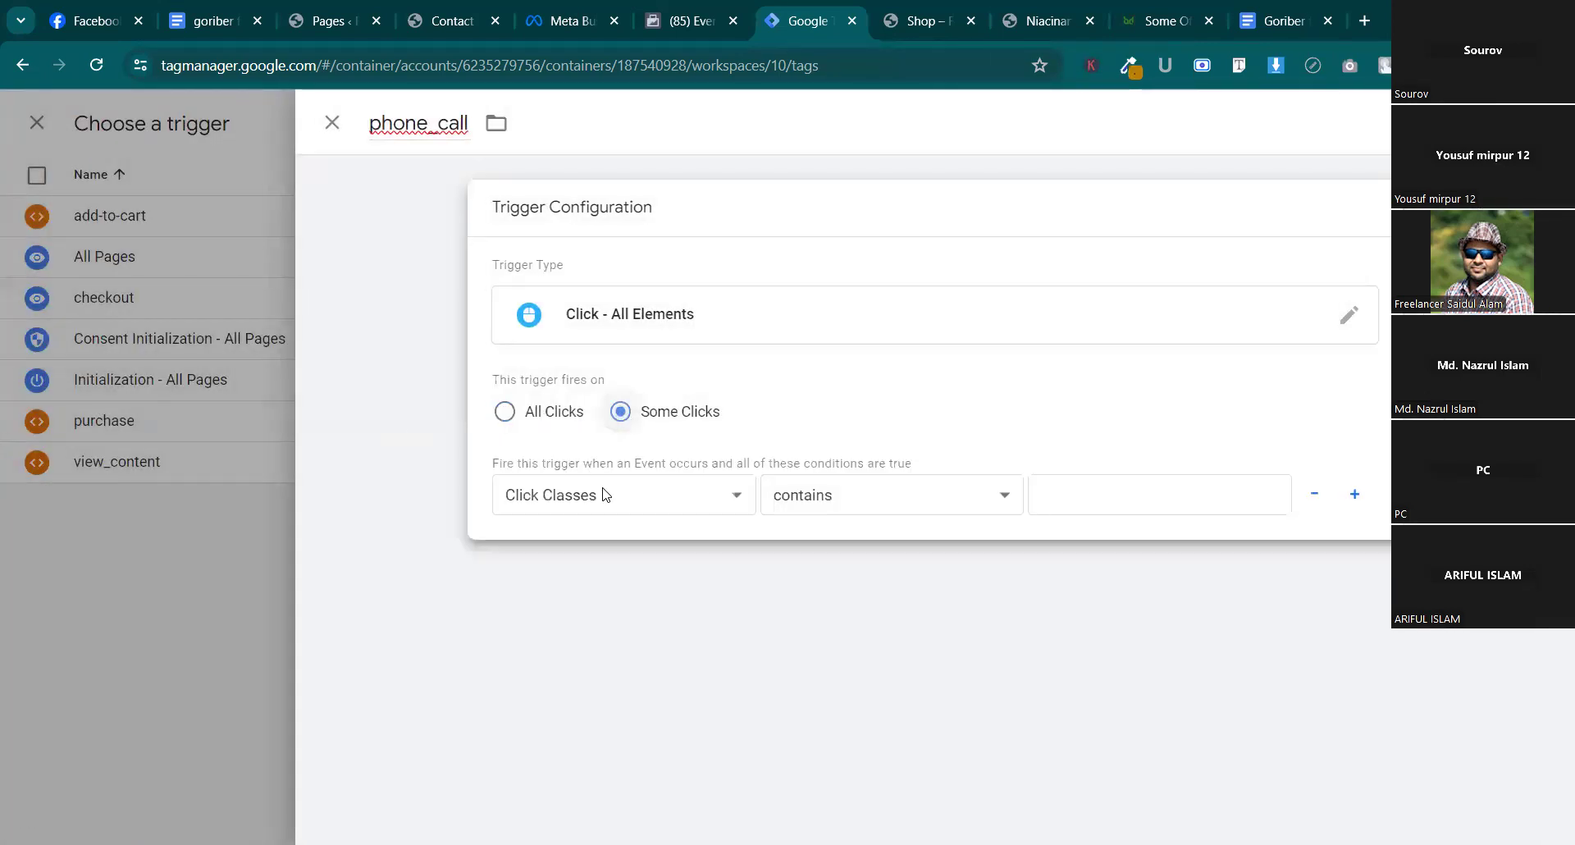
click(604, 494)
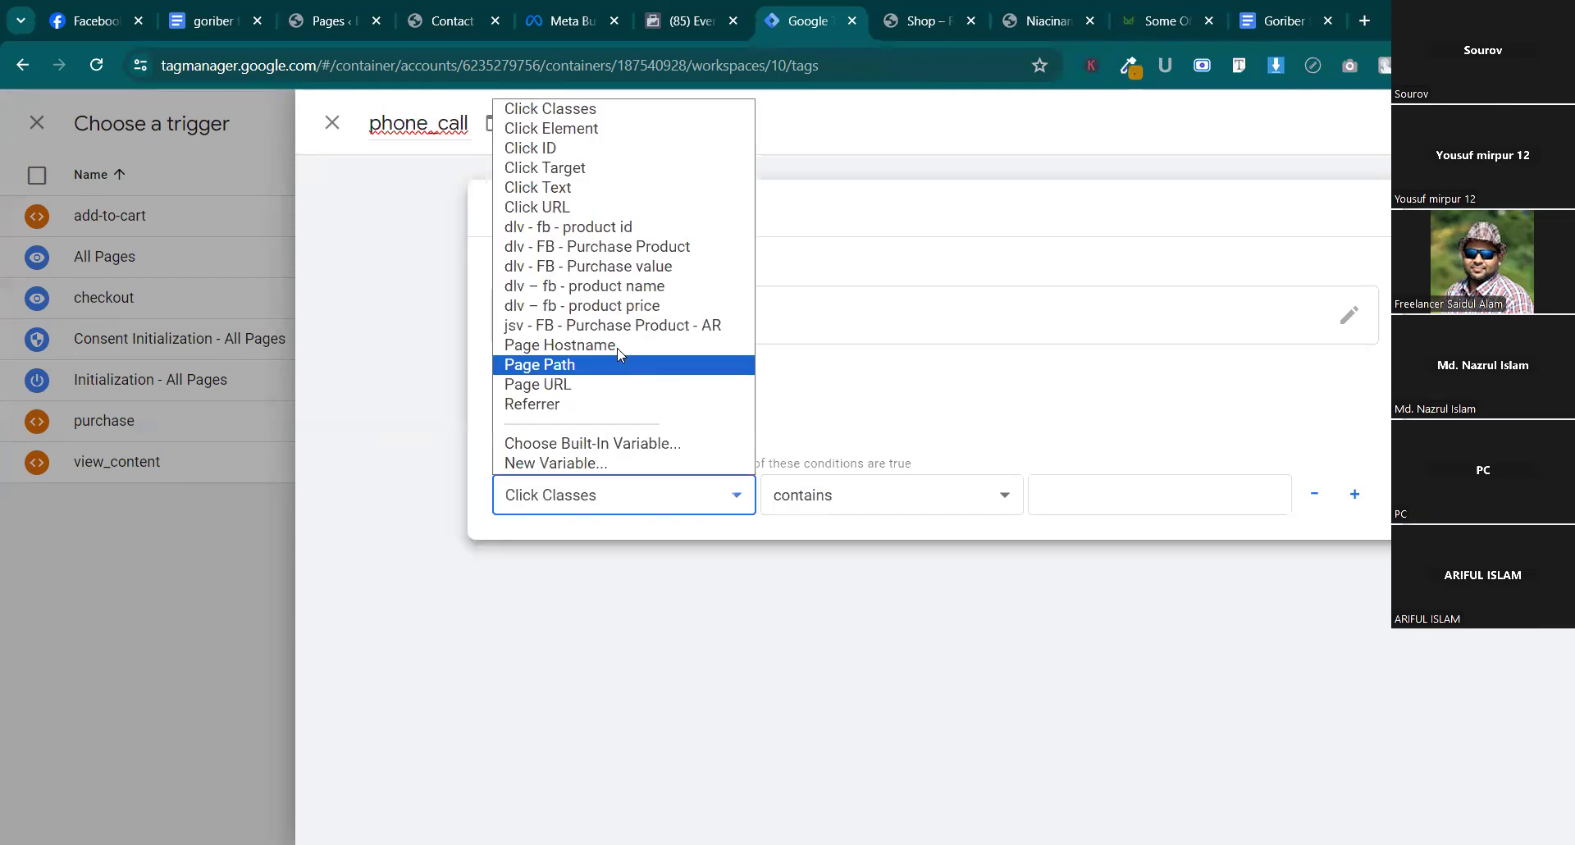
click(625, 209)
click(841, 499)
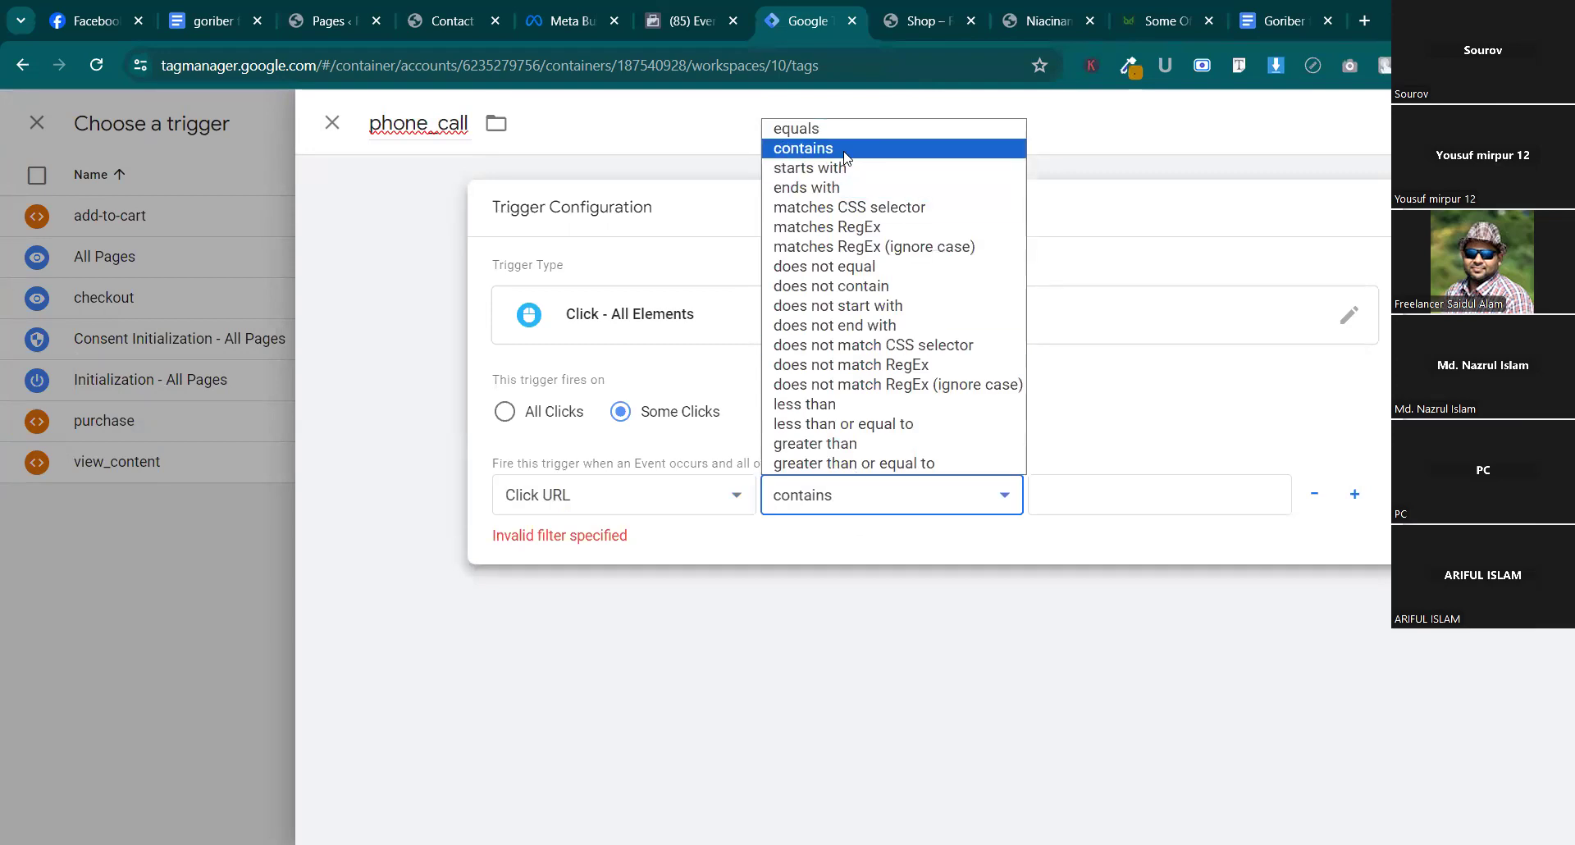
Add a 'tel:' line below Eta nich in the class notes, then return to the Niacinamide page.
key(ctrl+9)
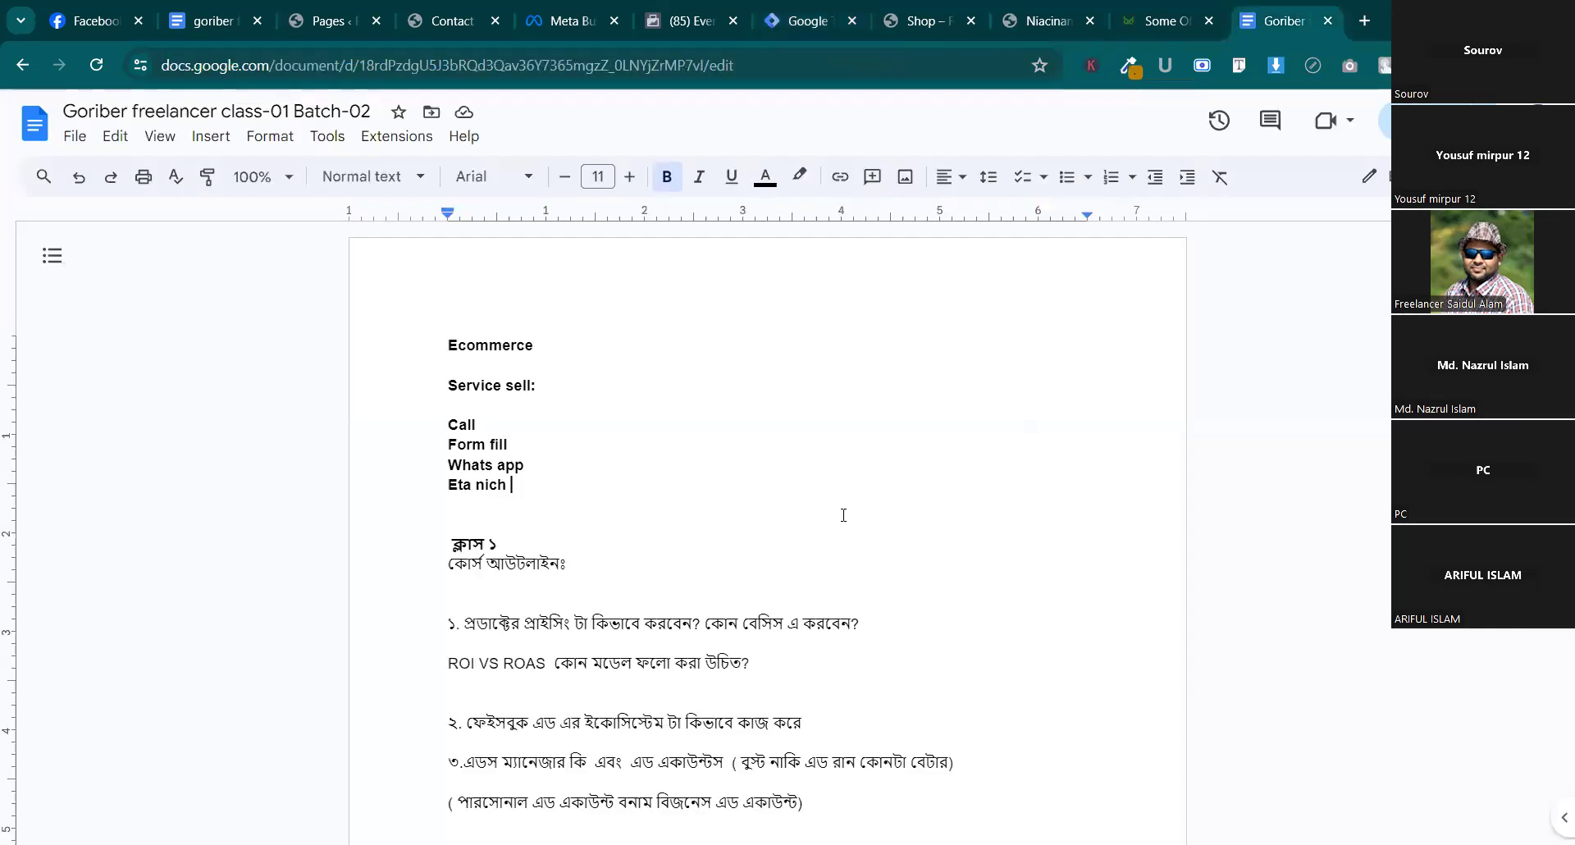
click(627, 514)
key(Return)
text(tel:)
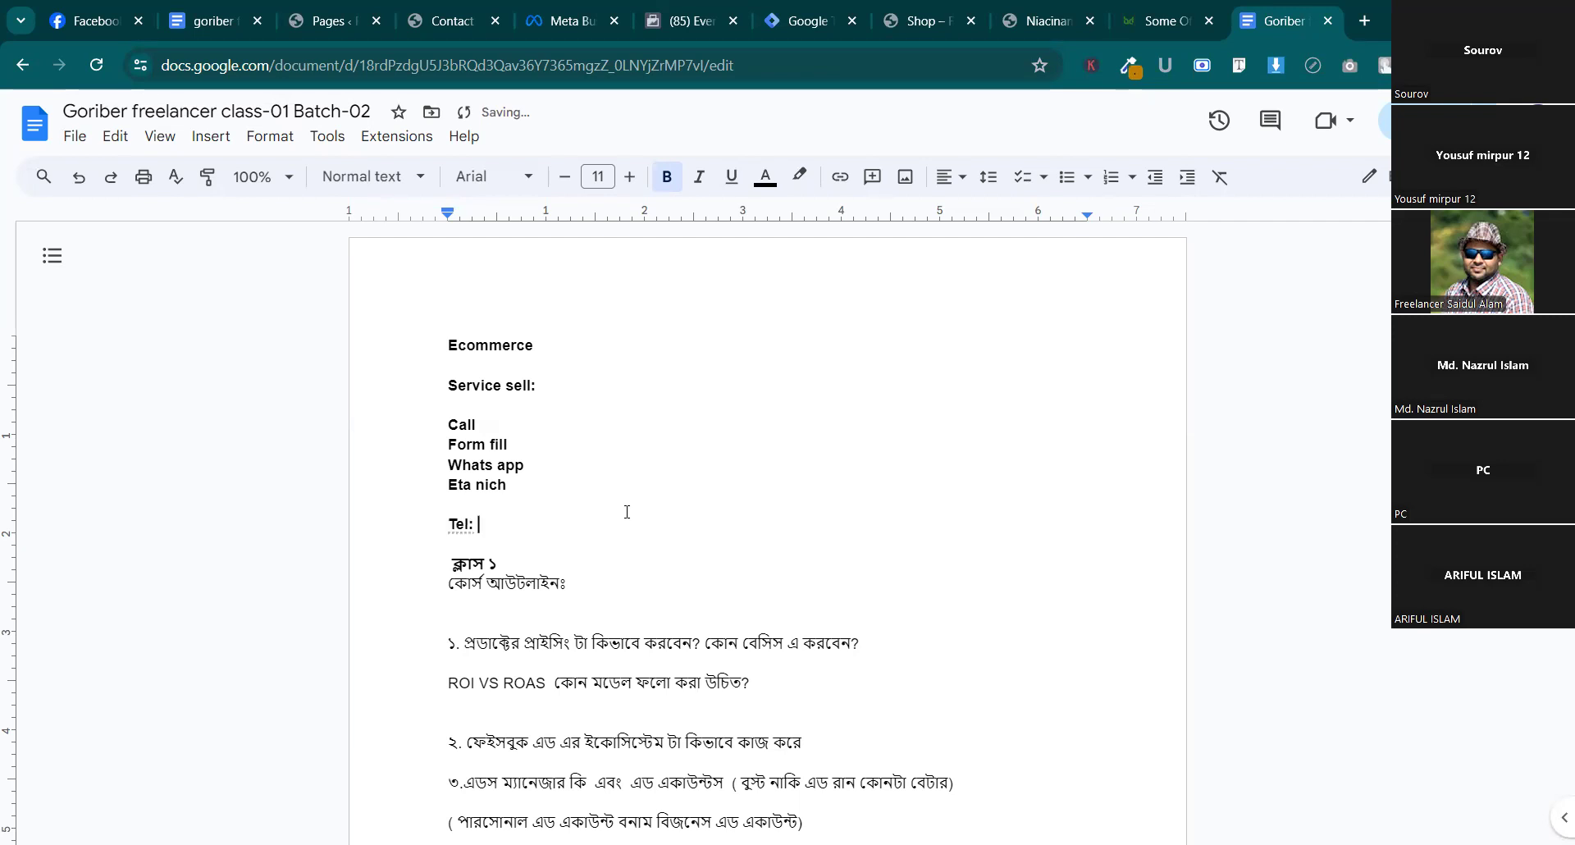
click(1047, 20)
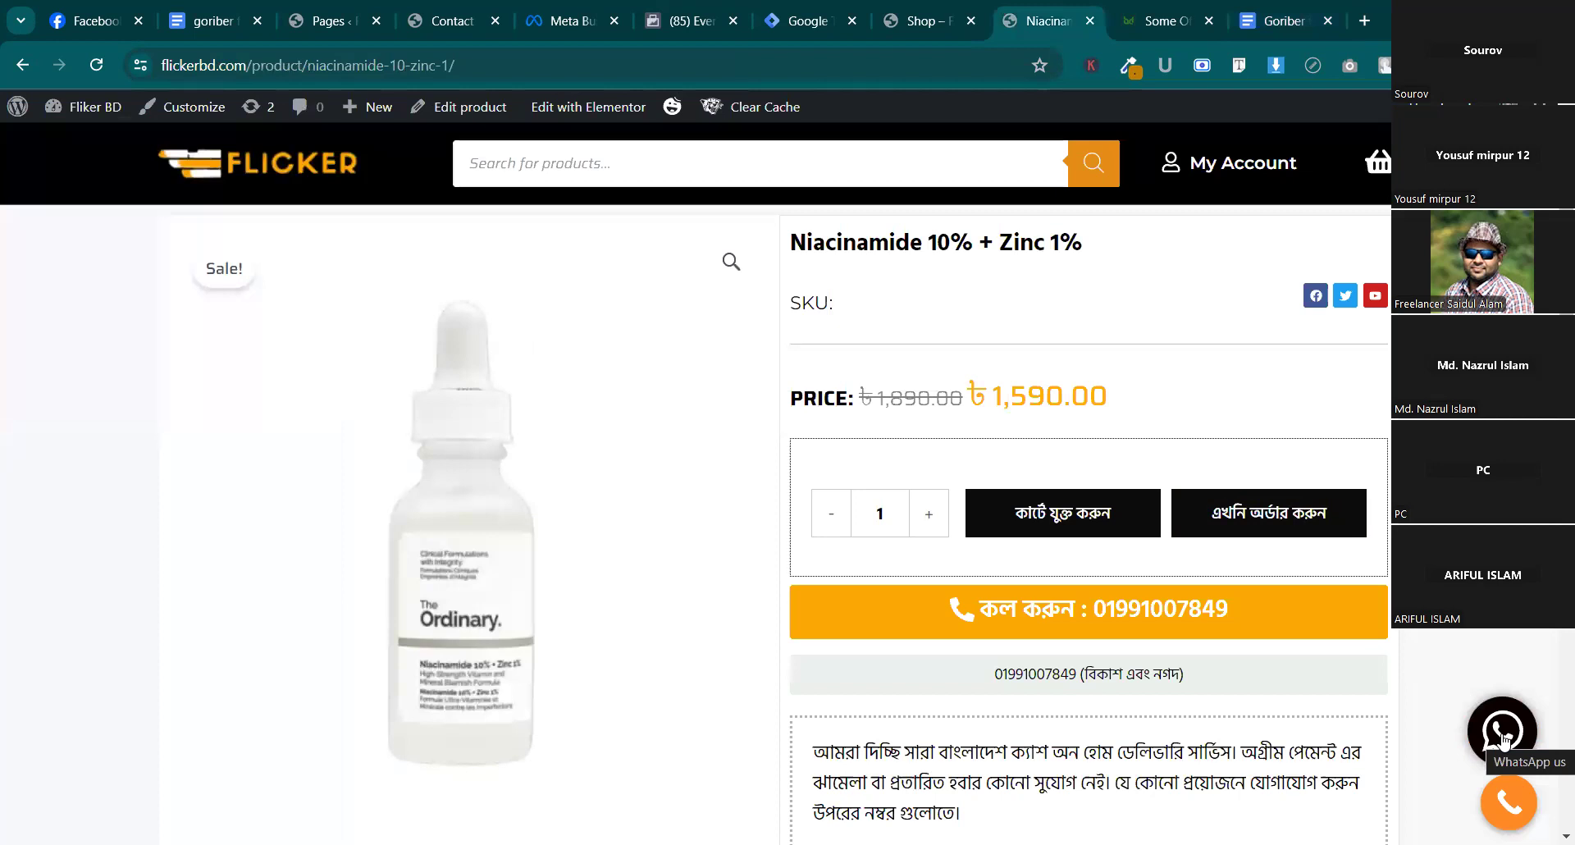
Type the shop's phone number after Tel: in the class notes.
scroll(1502, 738, down, 1)
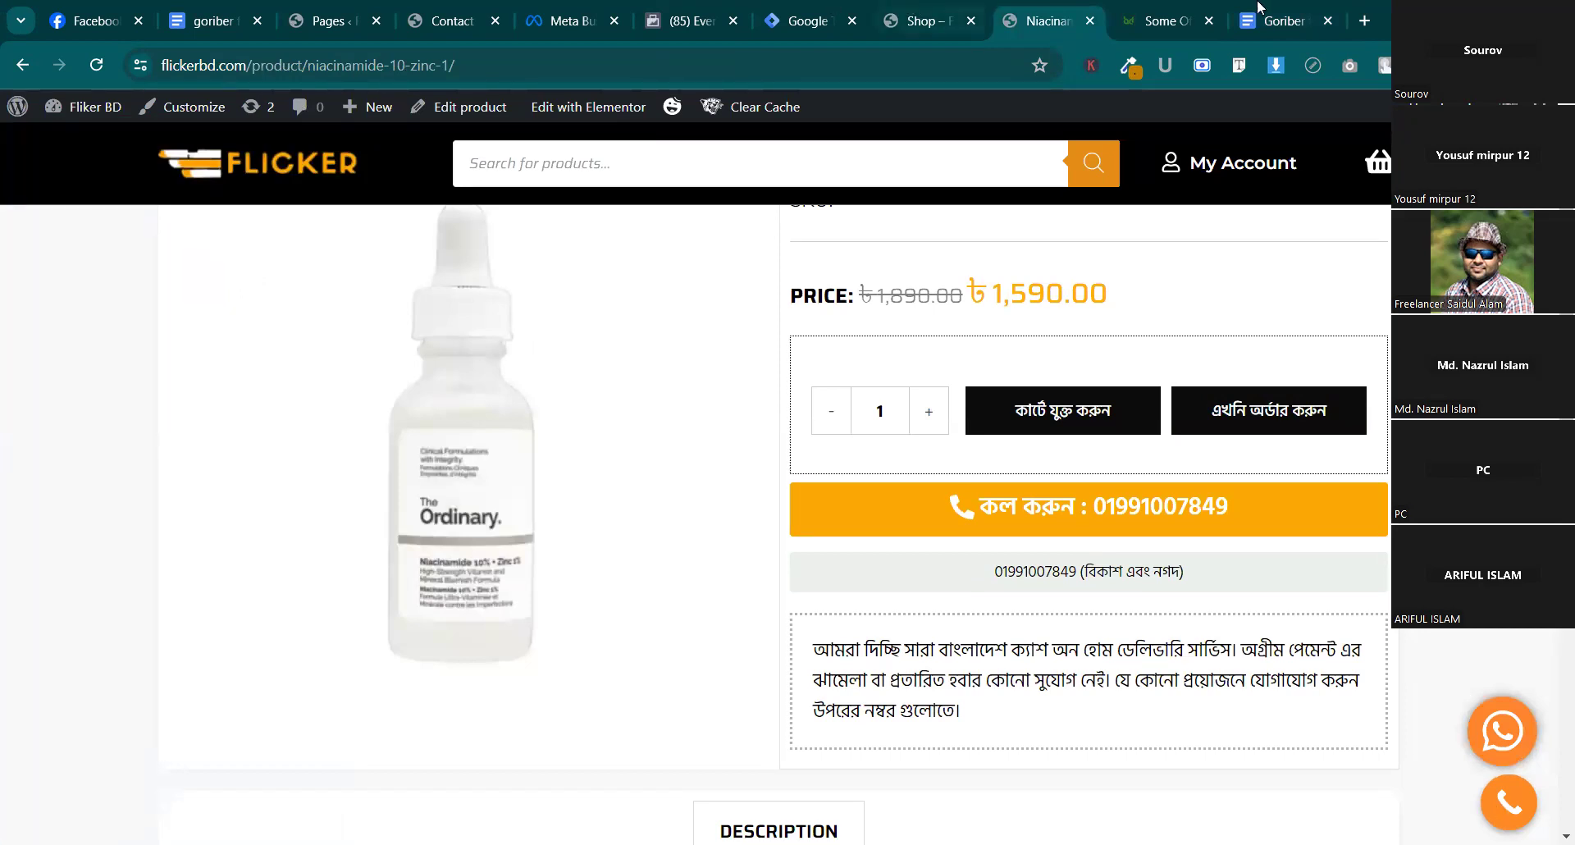
click(1280, 21)
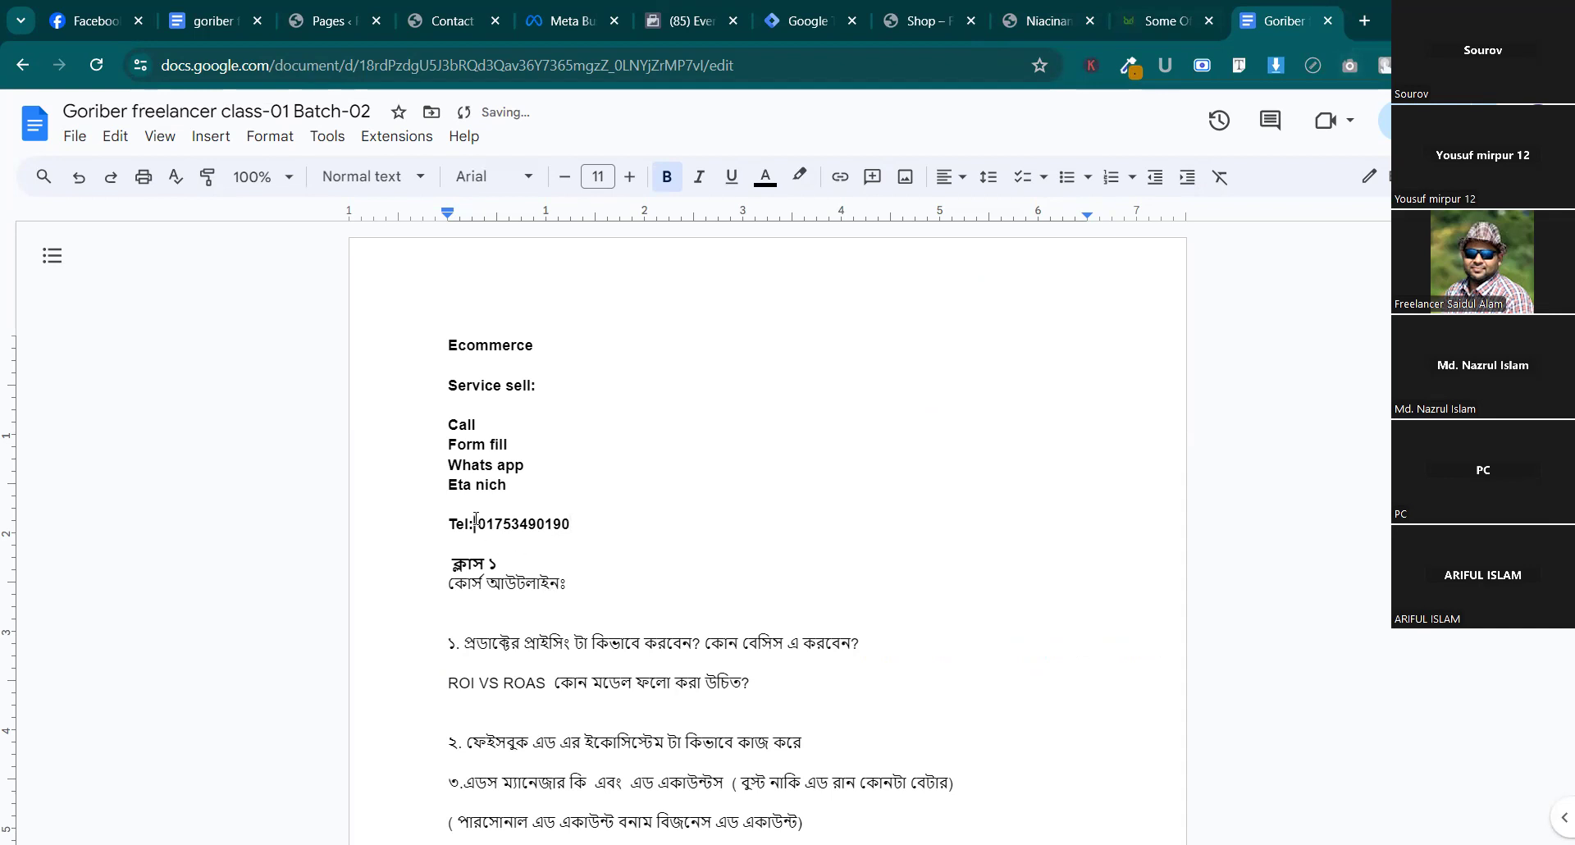
double_click(477, 520)
Test the product page's call link, cancel the open-app prompt, and go back to the notes.
click(1158, 21)
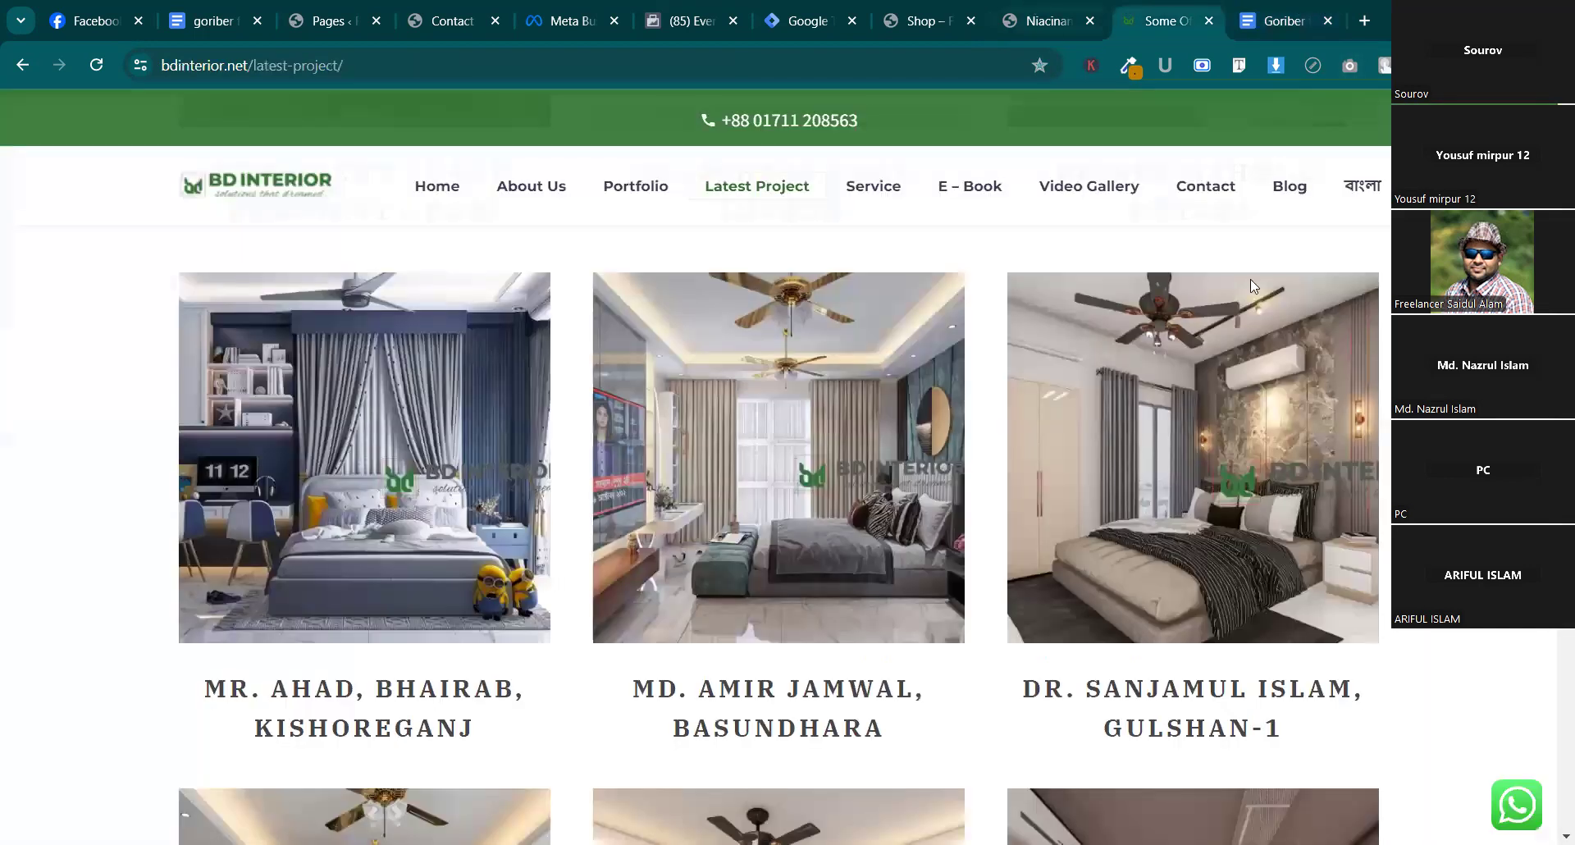
key(ctrl+shift+Tab)
click(1129, 462)
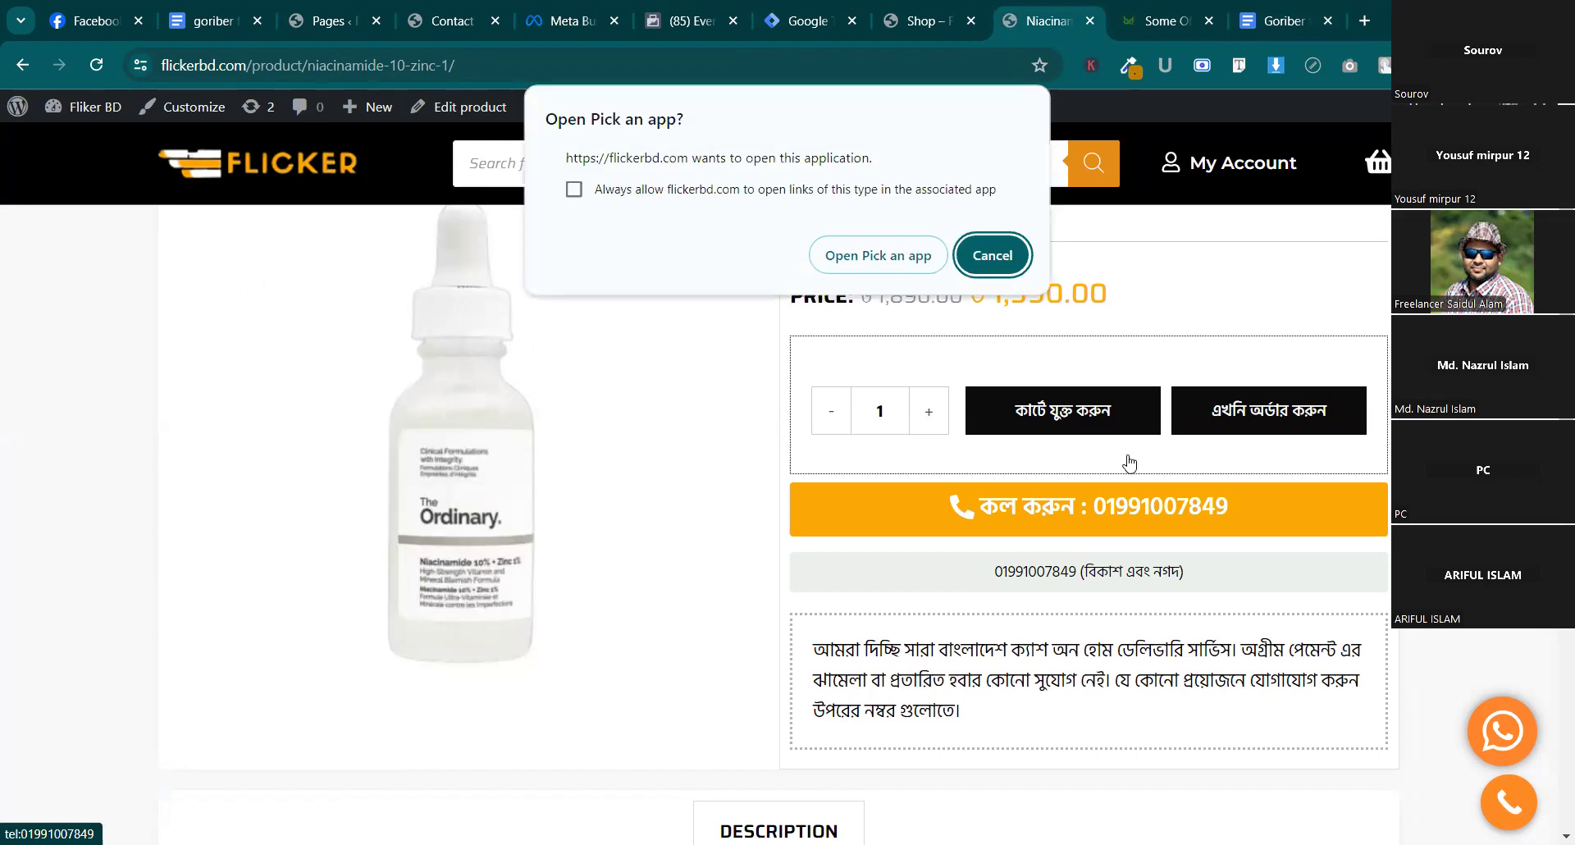
click(993, 255)
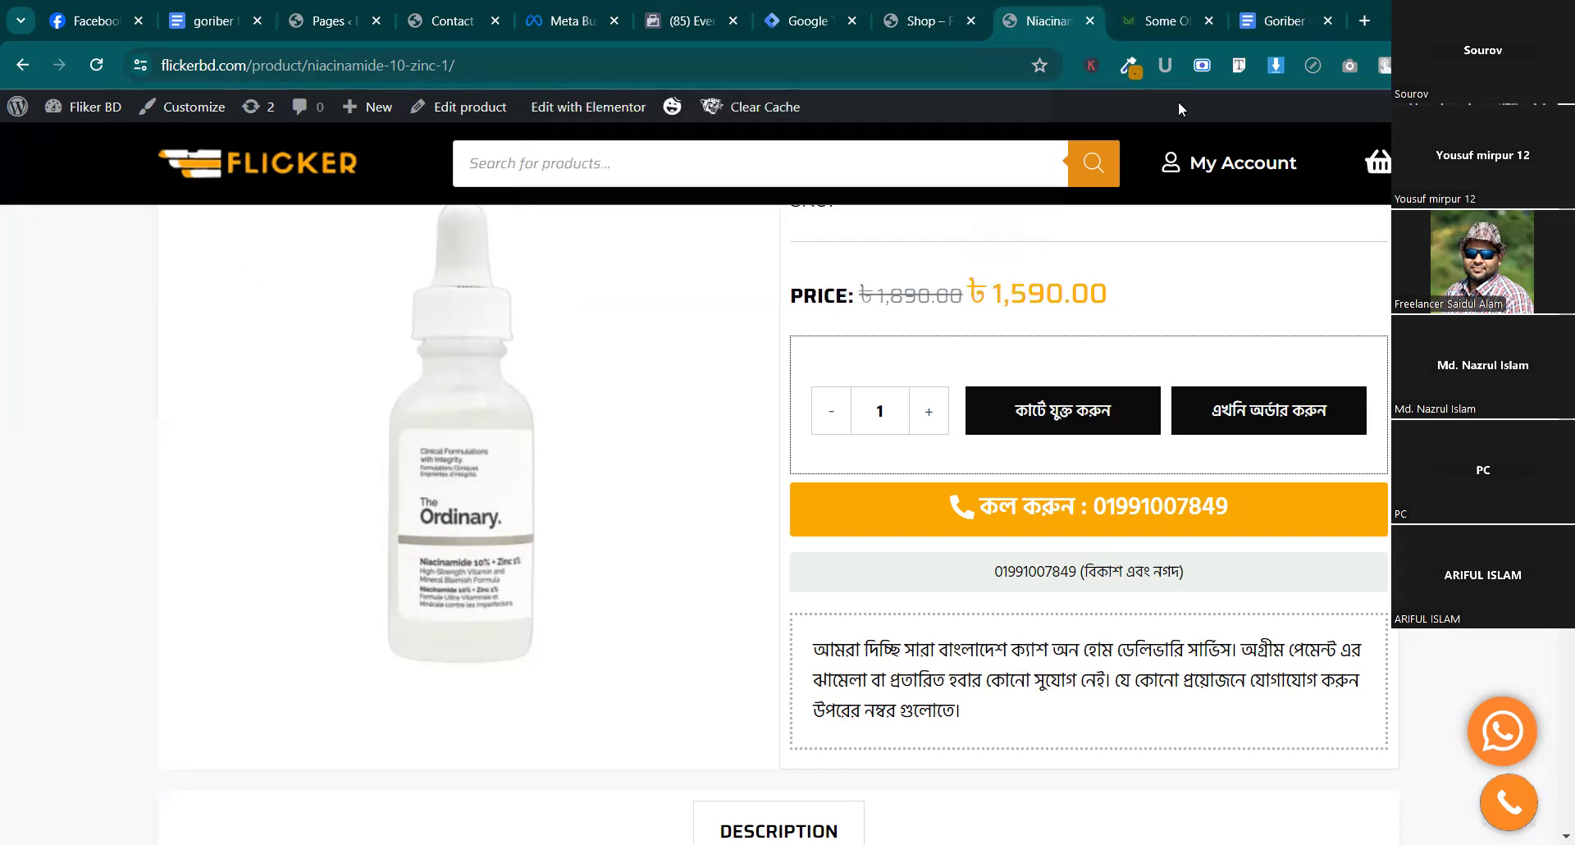
click(1284, 21)
click(473, 515)
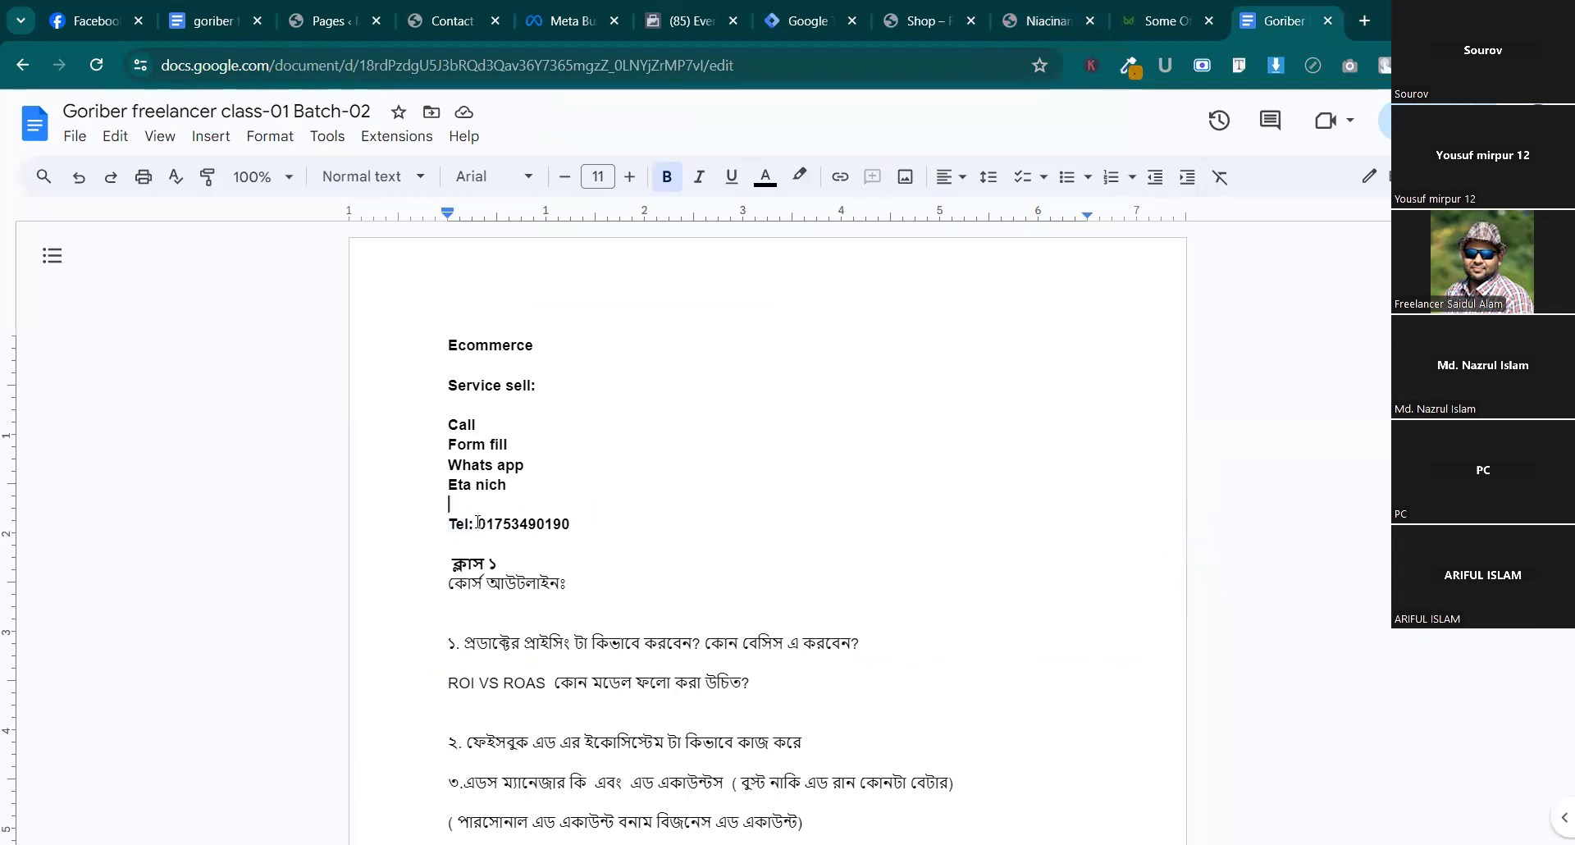
Change Tel: to lowercase tel: and add a new 'tel: 0' line below it.
drag(457, 518, 445, 516)
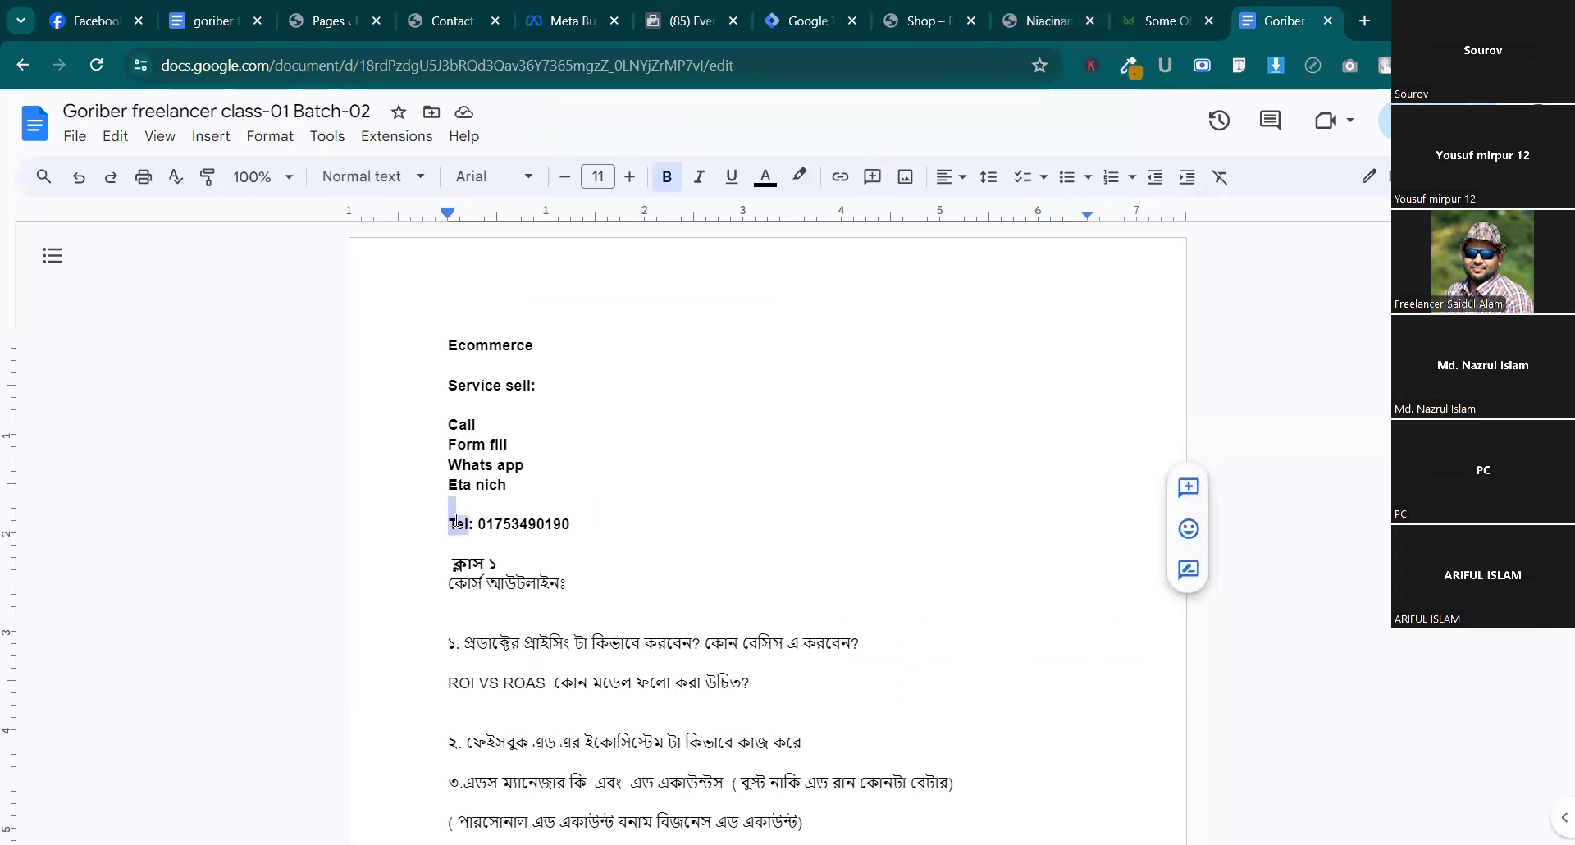
click(457, 519)
key(BackSpace)
text(t)
click(648, 521)
key(Return)
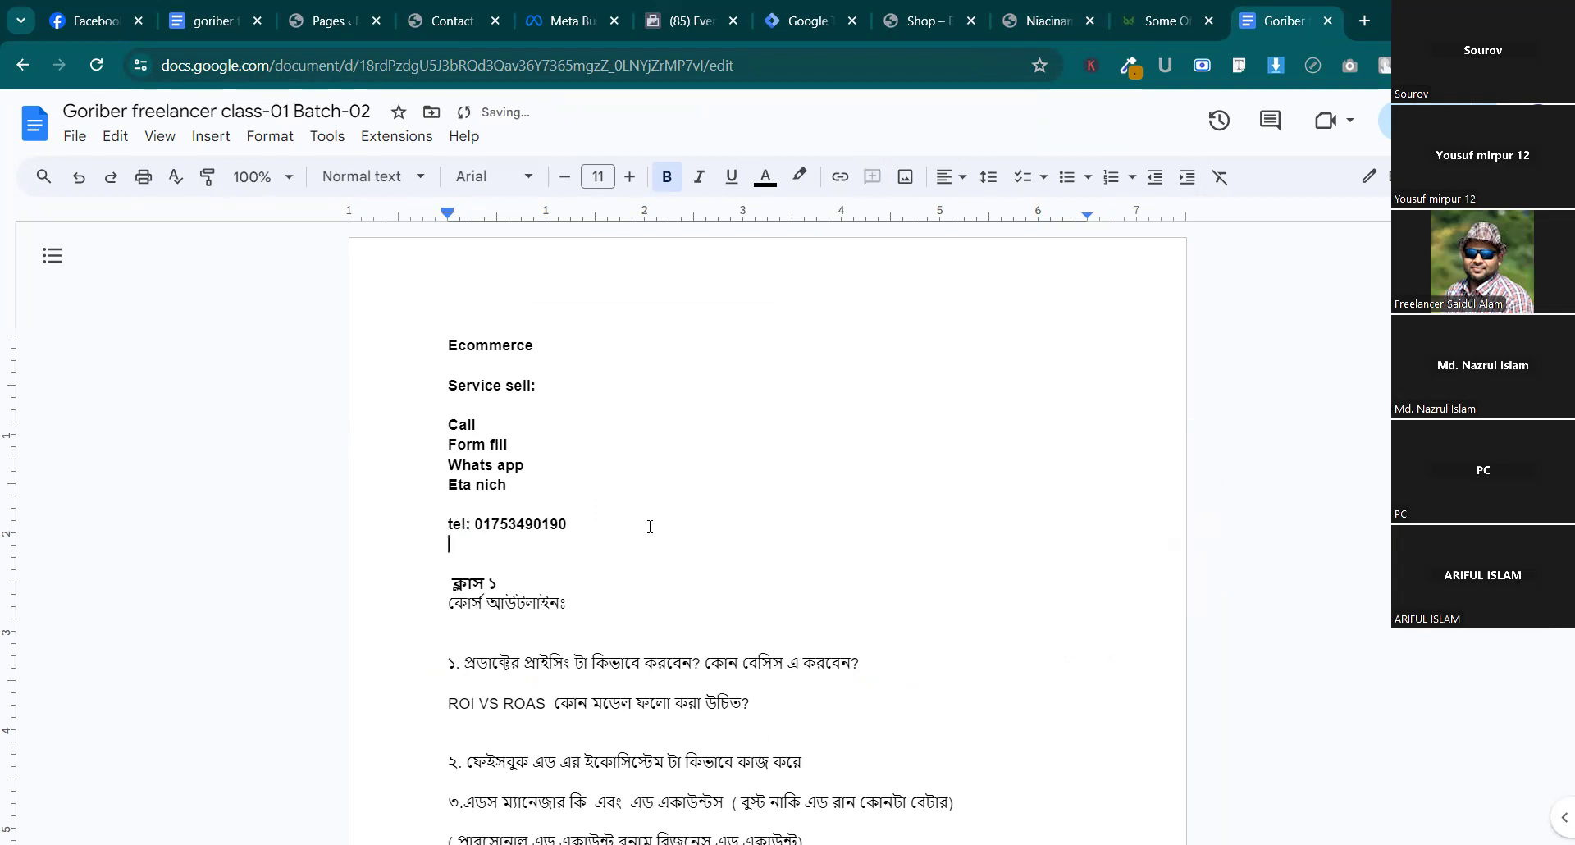
key(Return)
text(tel:)
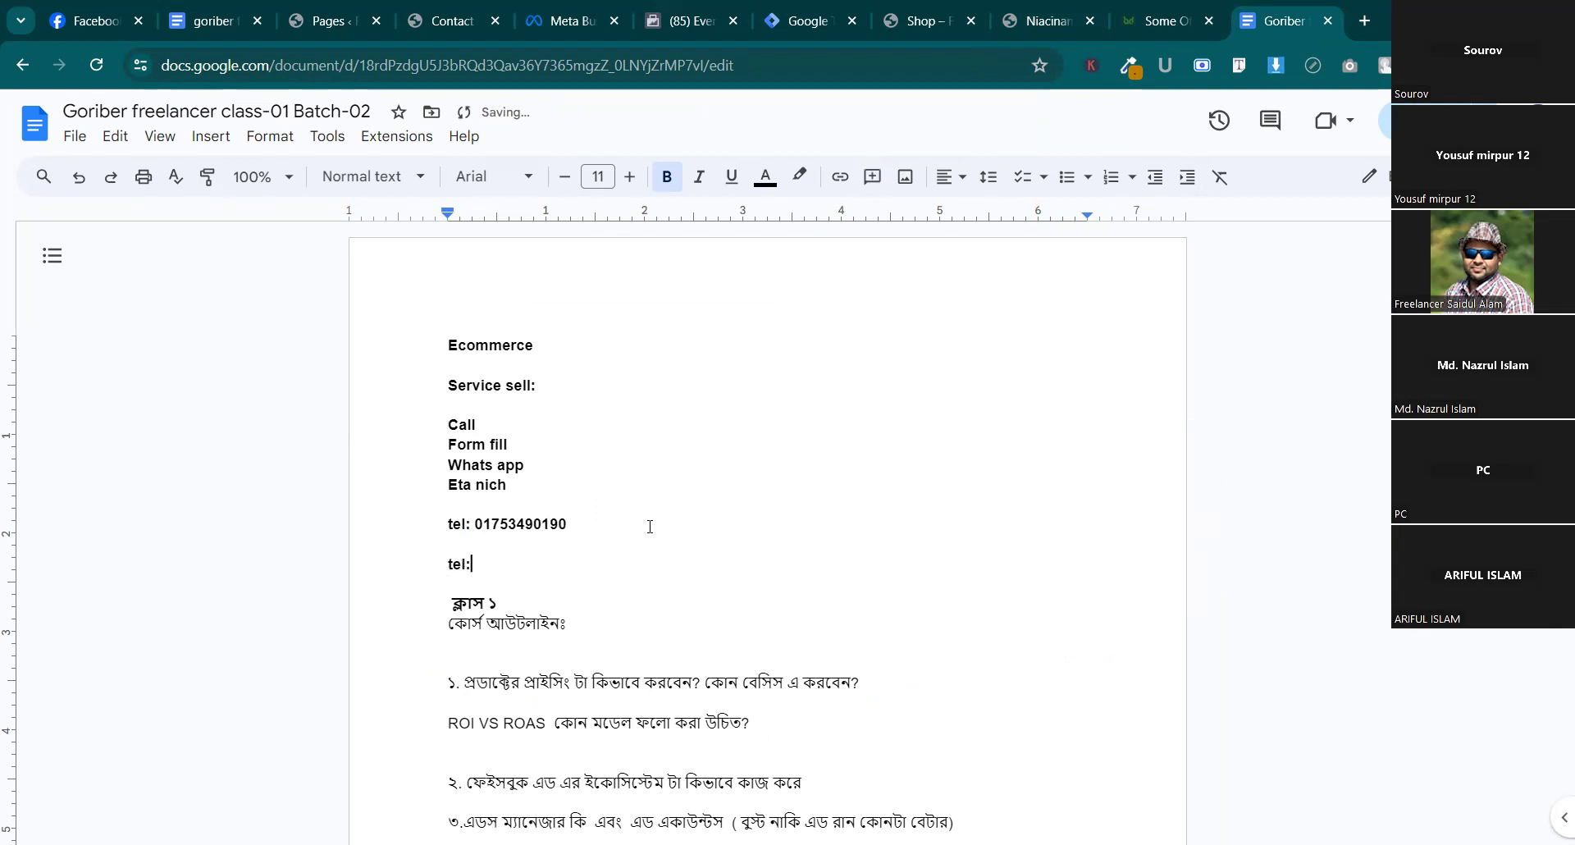
text( 0)
Cycle through the browser tabs and return to the Tag Manager phone_call trigger editor.
click(1159, 12)
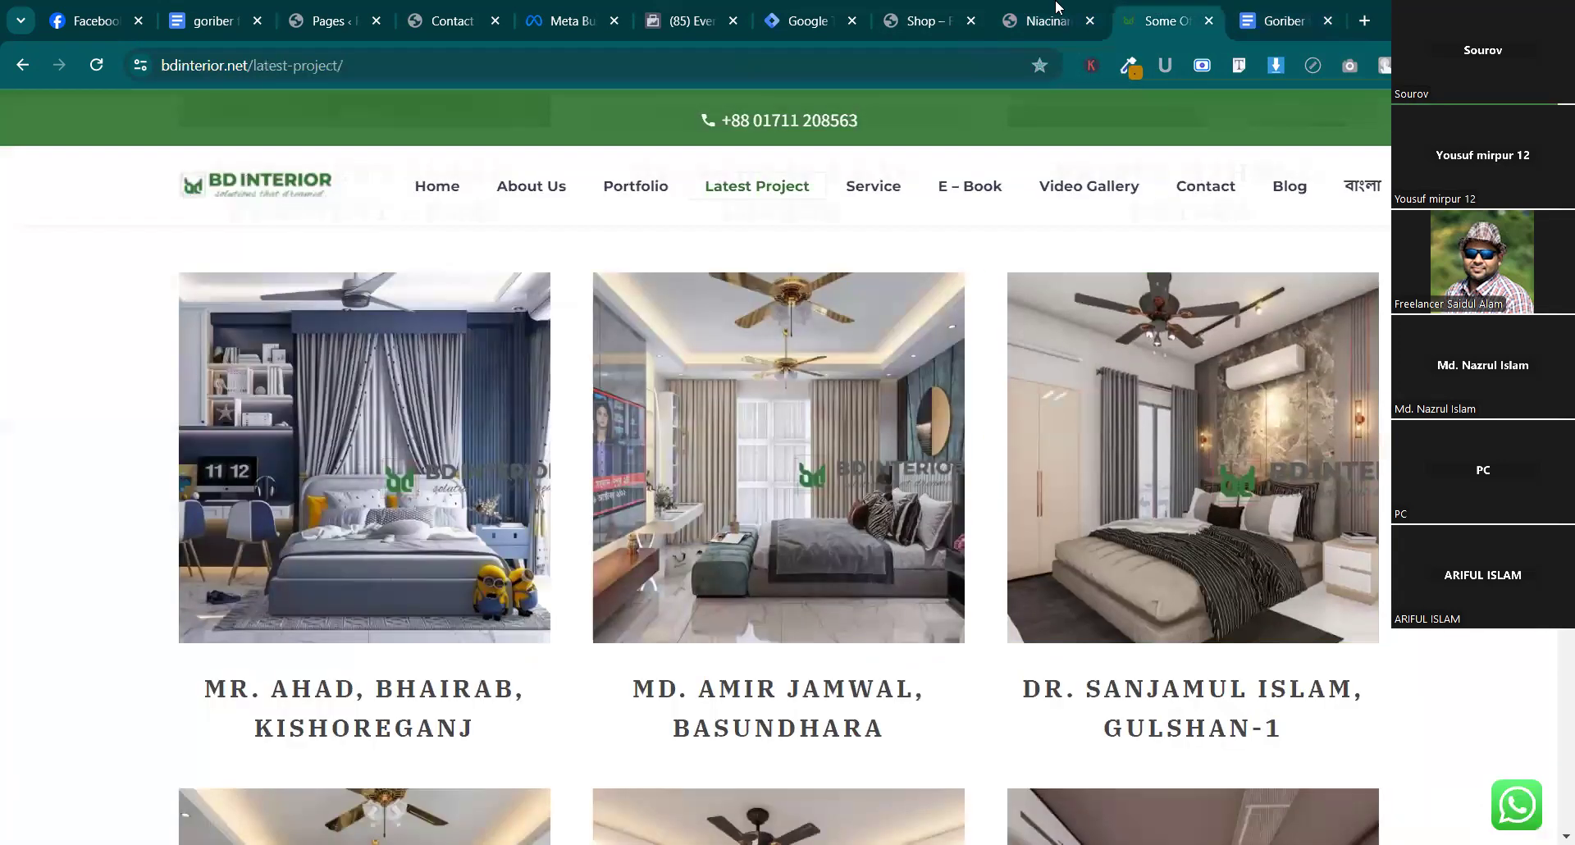
key(ctrl+shift+Tab)
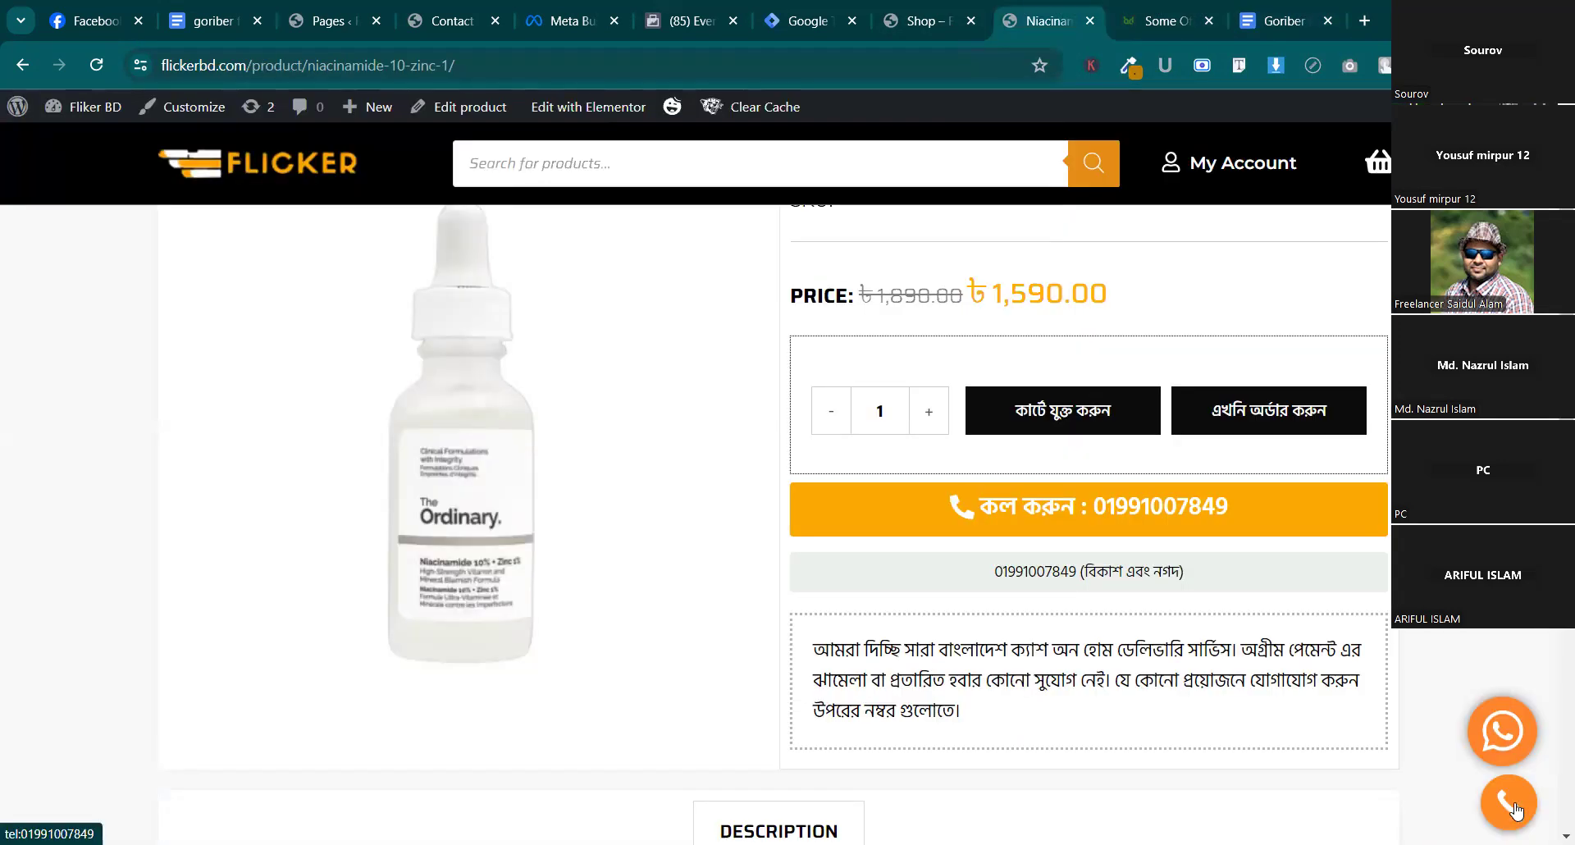
key(ctrl+Tab)
key(ctrl+Tab)
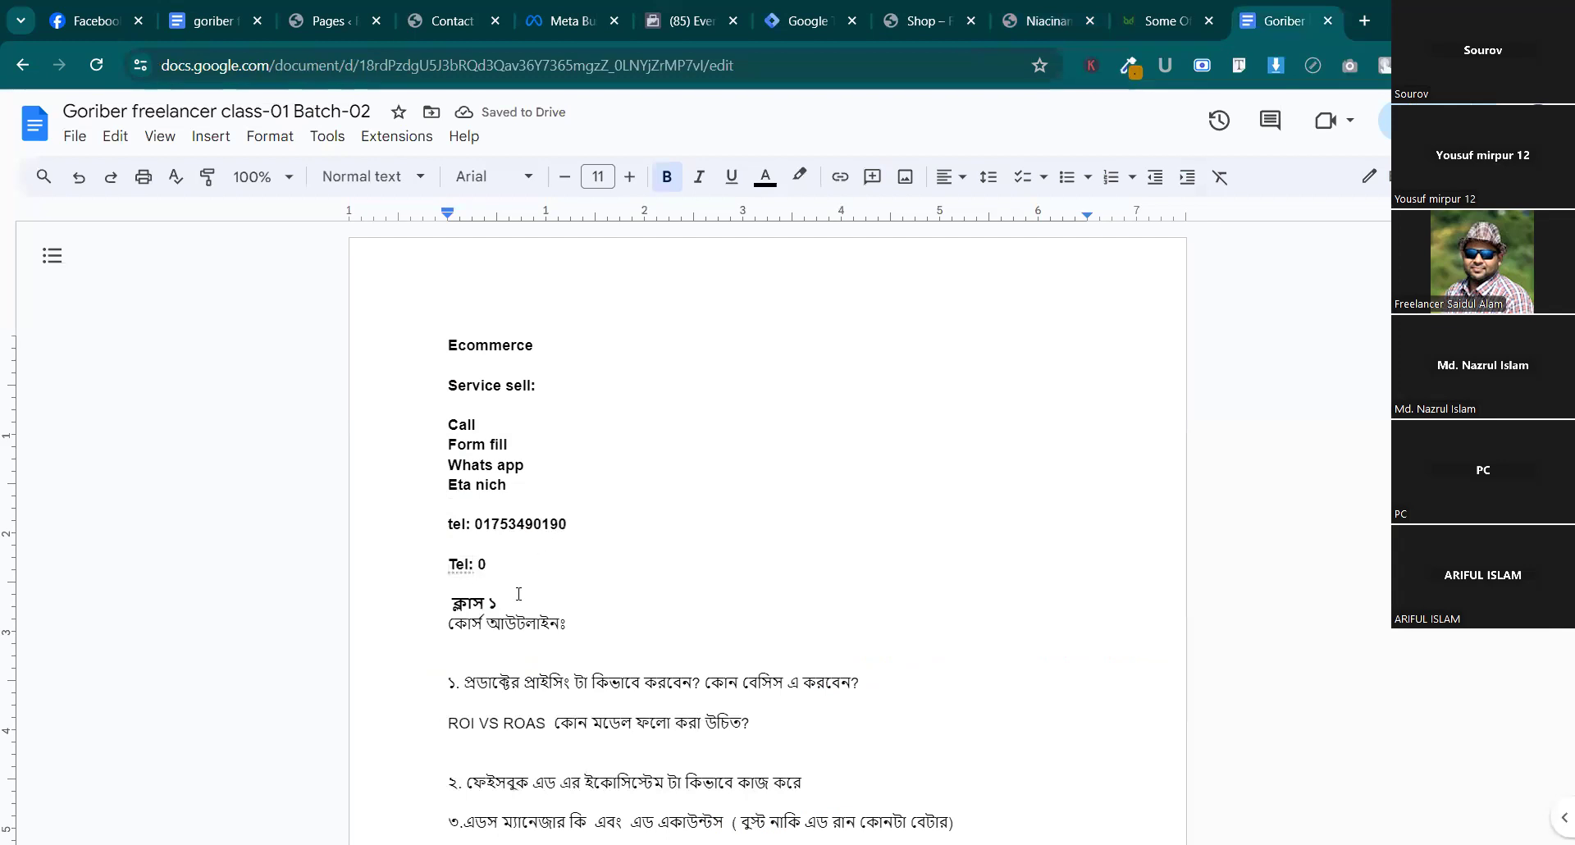
click(451, 563)
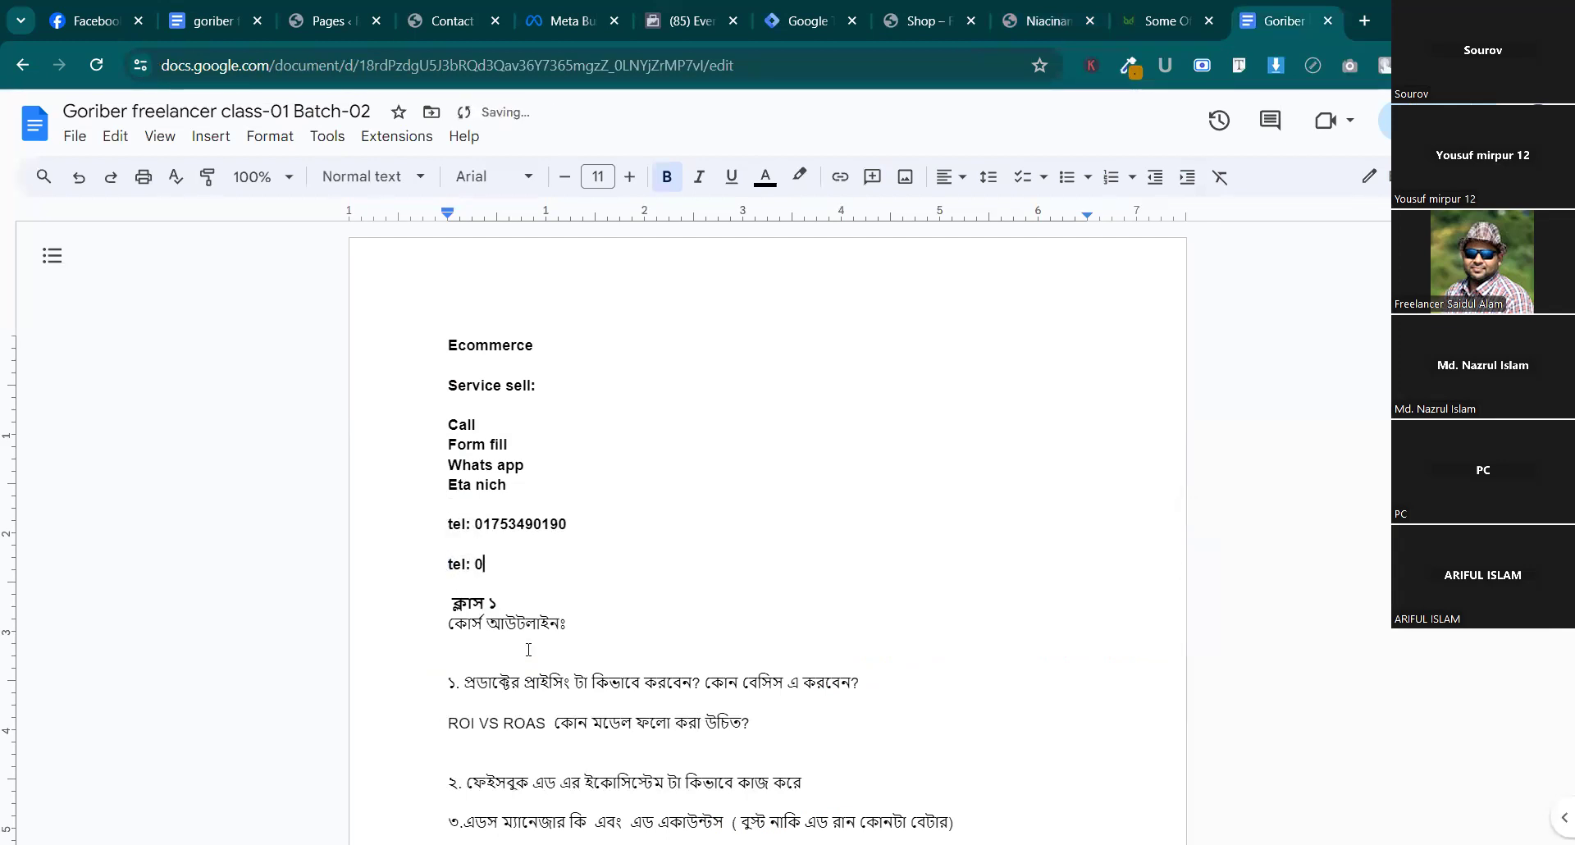
key(ctrl+shift+Tab)
key(ctrl+shift+Tab)
key(ctrl+shift+Tab)
key(ctrl+shift+Tab)
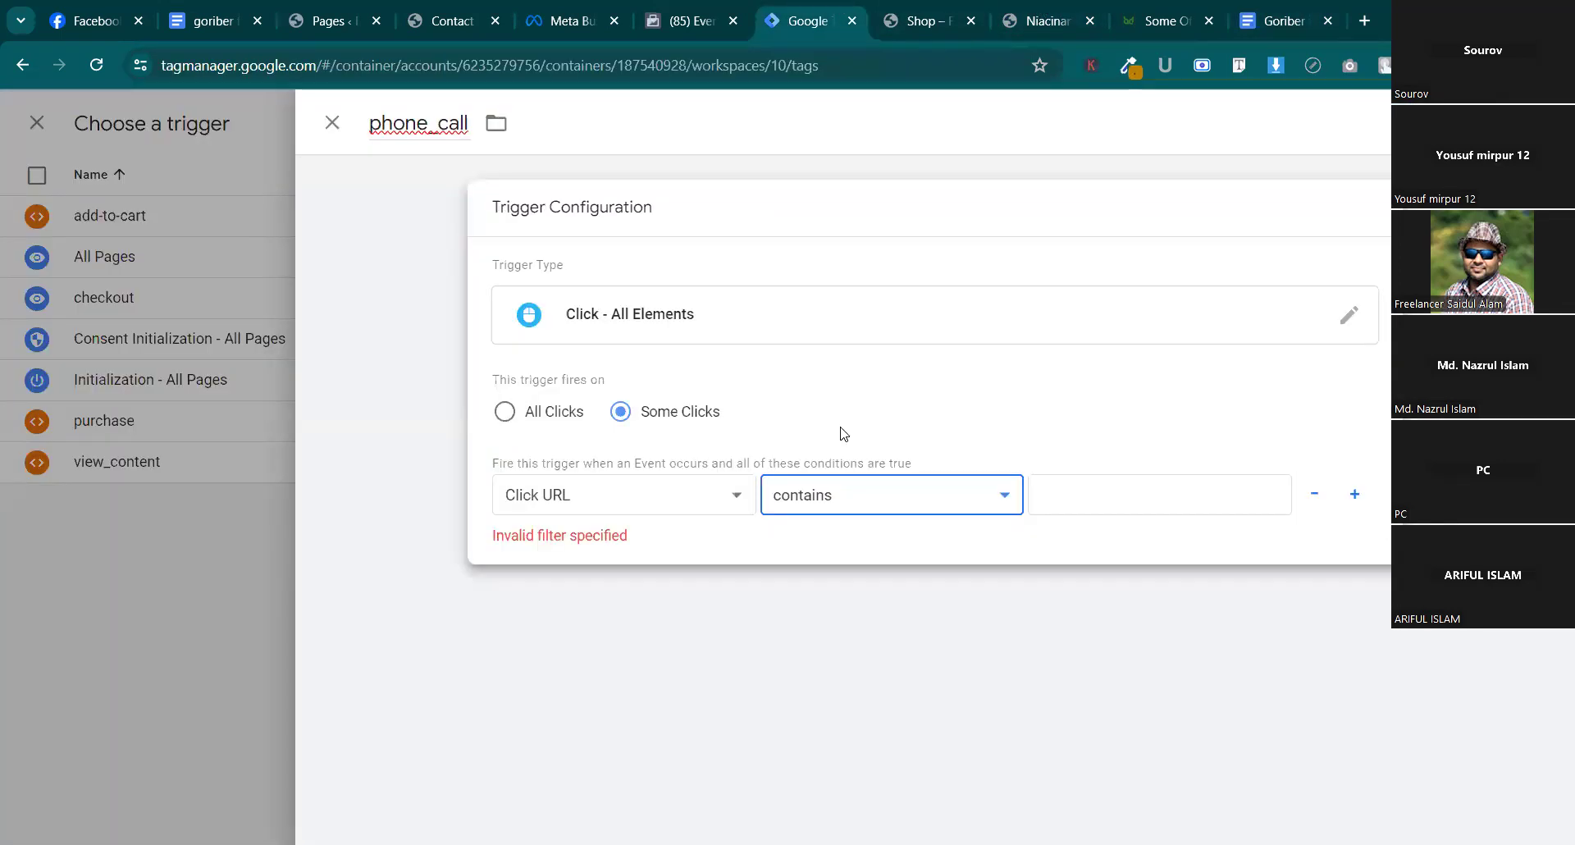
Complete the phone_call condition as Click URL contains tel: and save the trigger.
click(1123, 497)
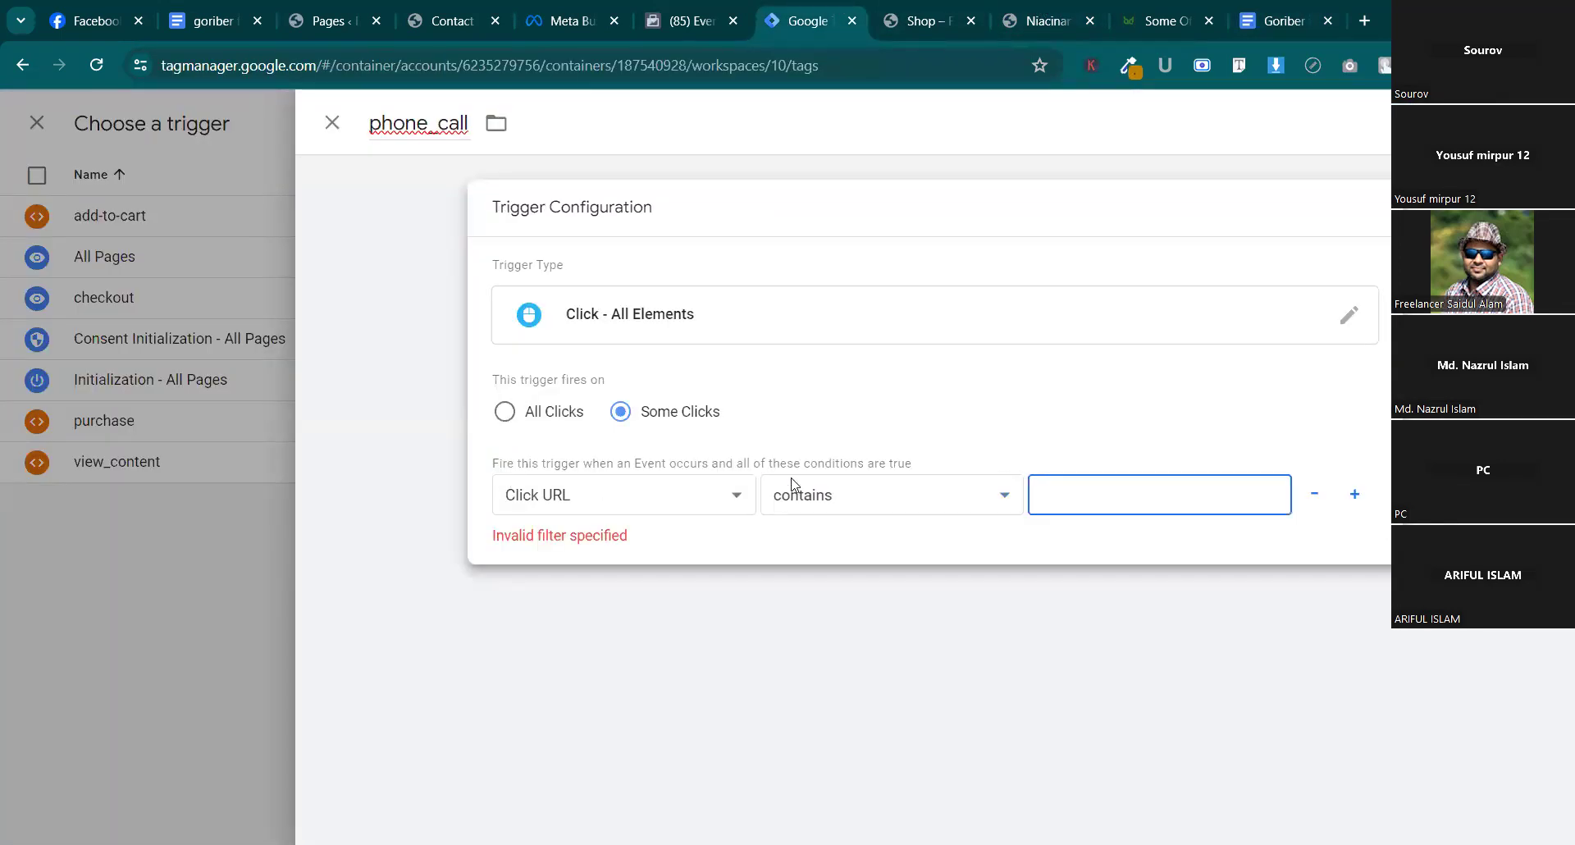
click(830, 513)
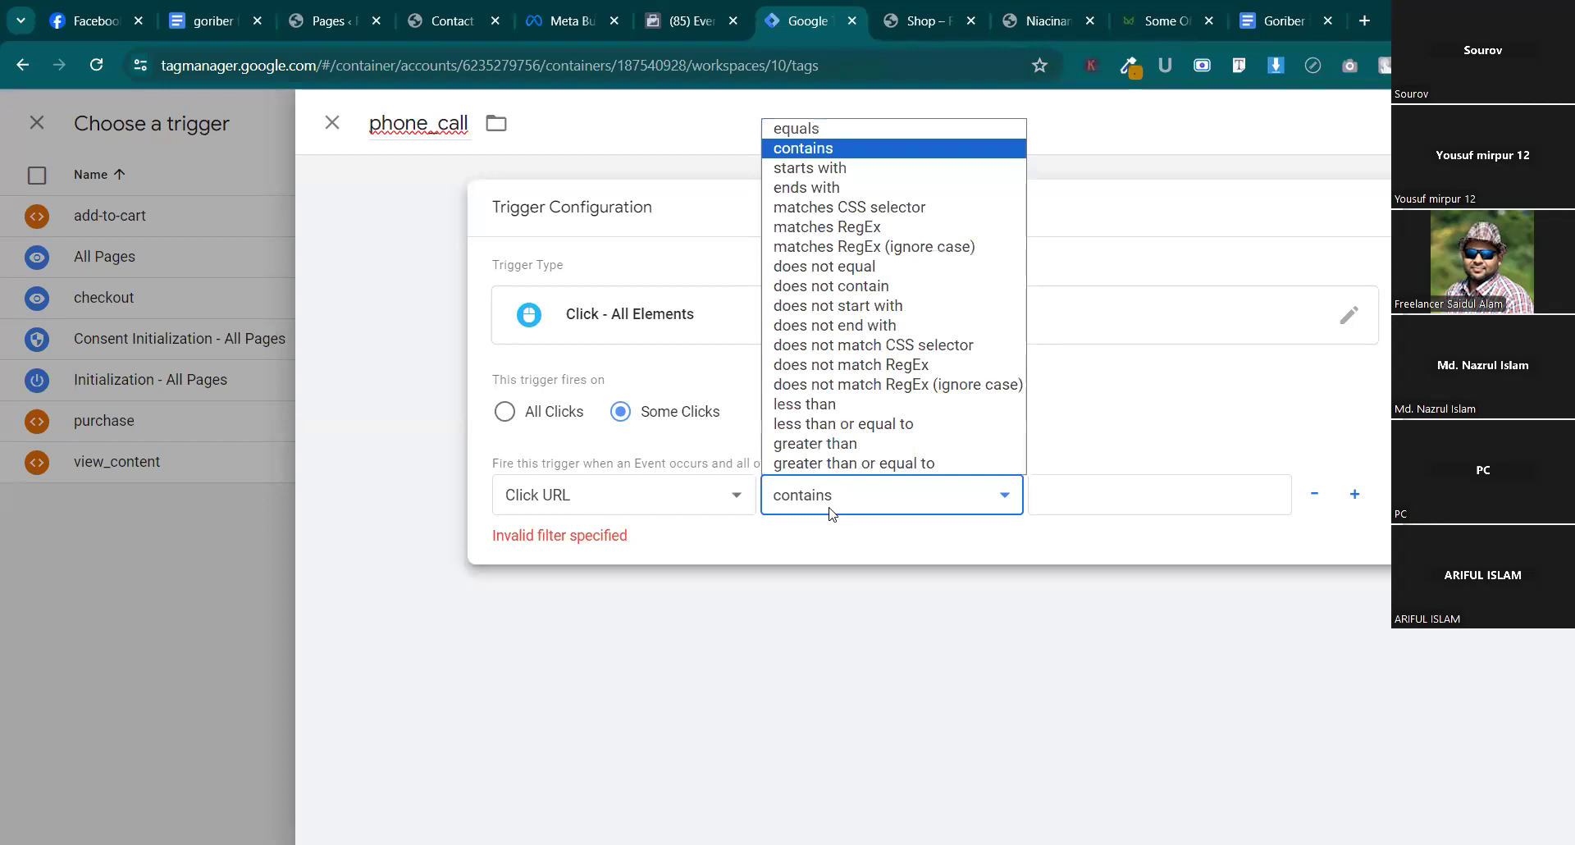
click(1094, 490)
text(tel:)
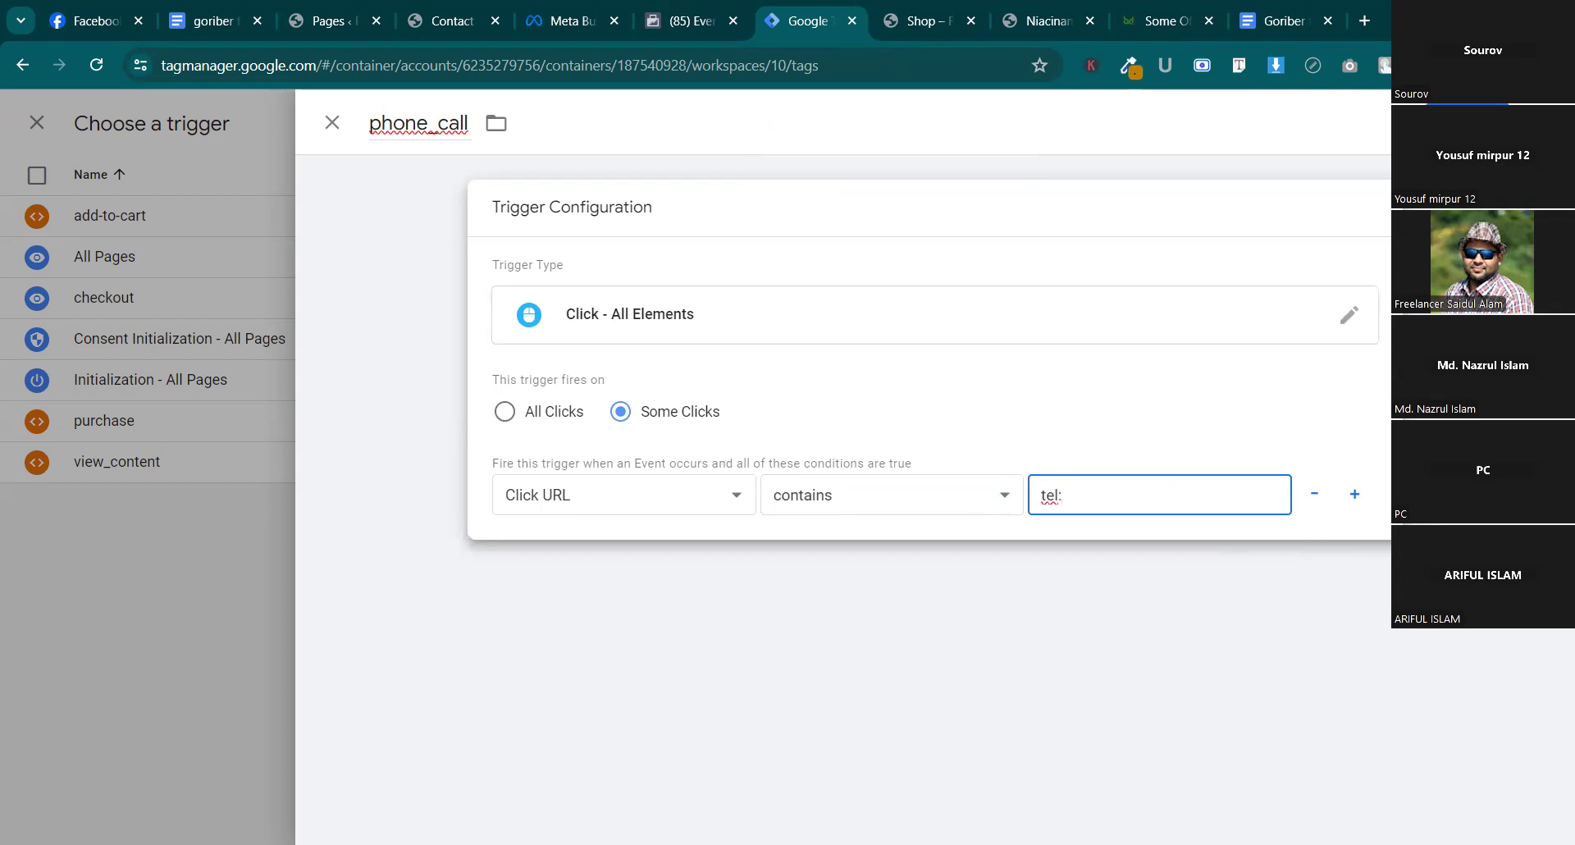
click(1284, 203)
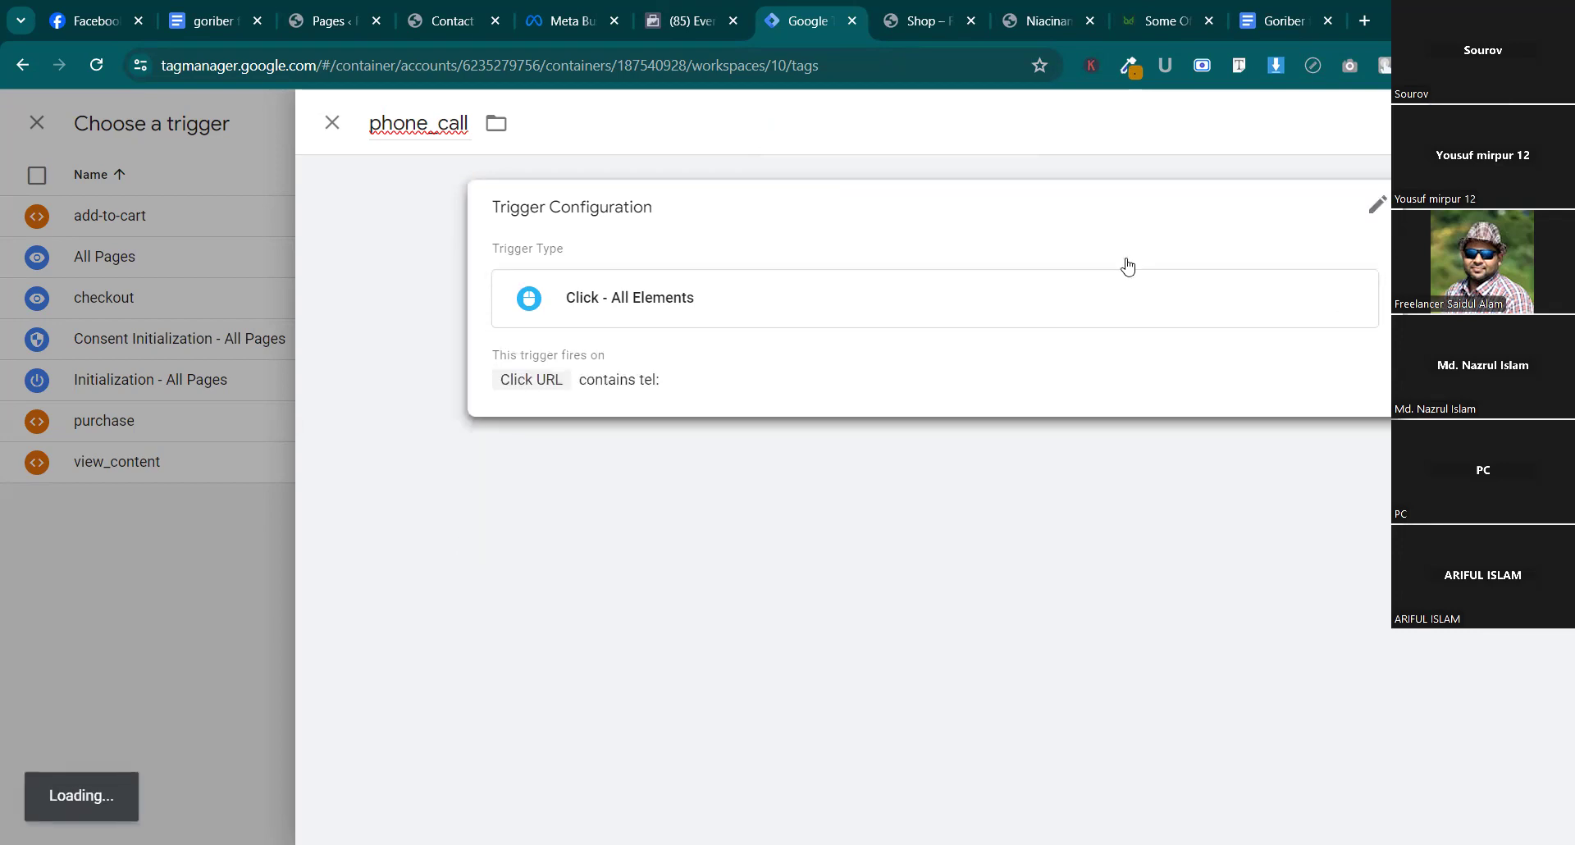
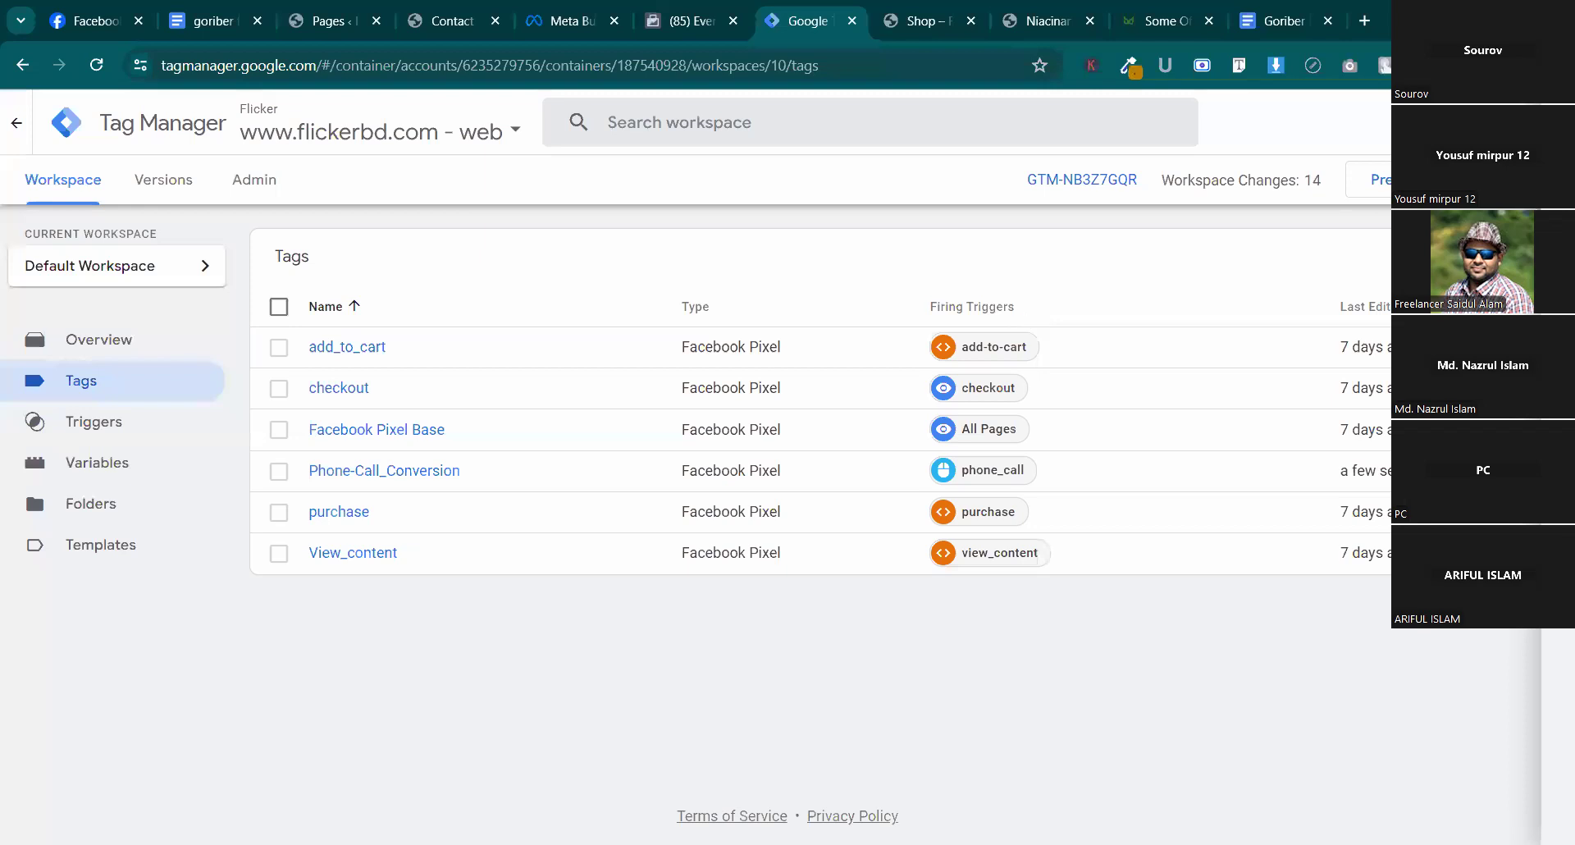
Publish the workspace as Version 10 without a description and return to the Workspace overview.
click(1457, 179)
click(1448, 123)
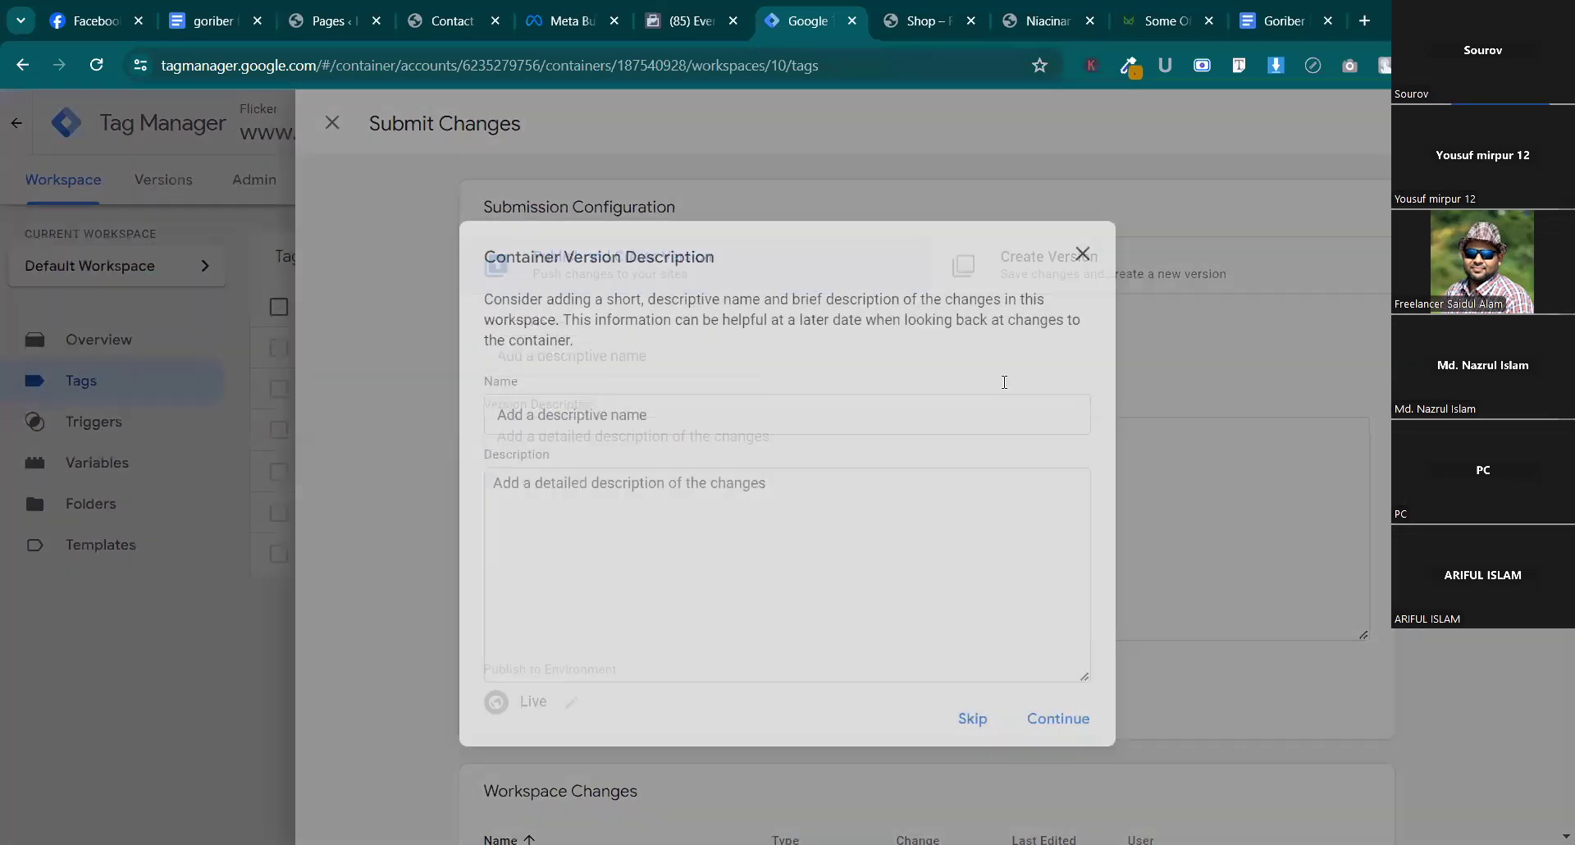
click(1057, 719)
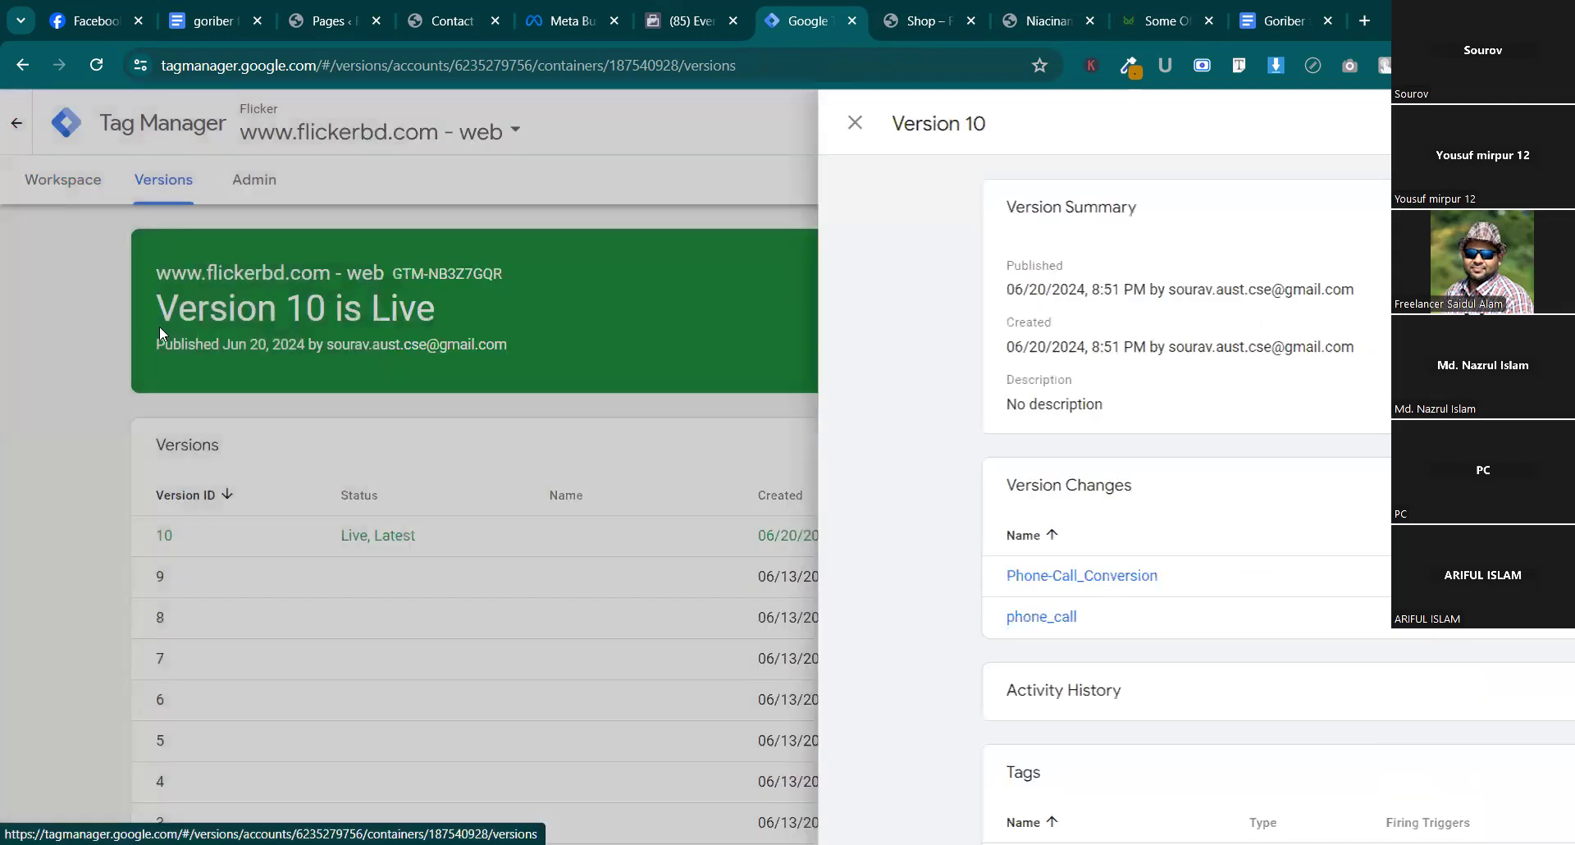
click(159, 327)
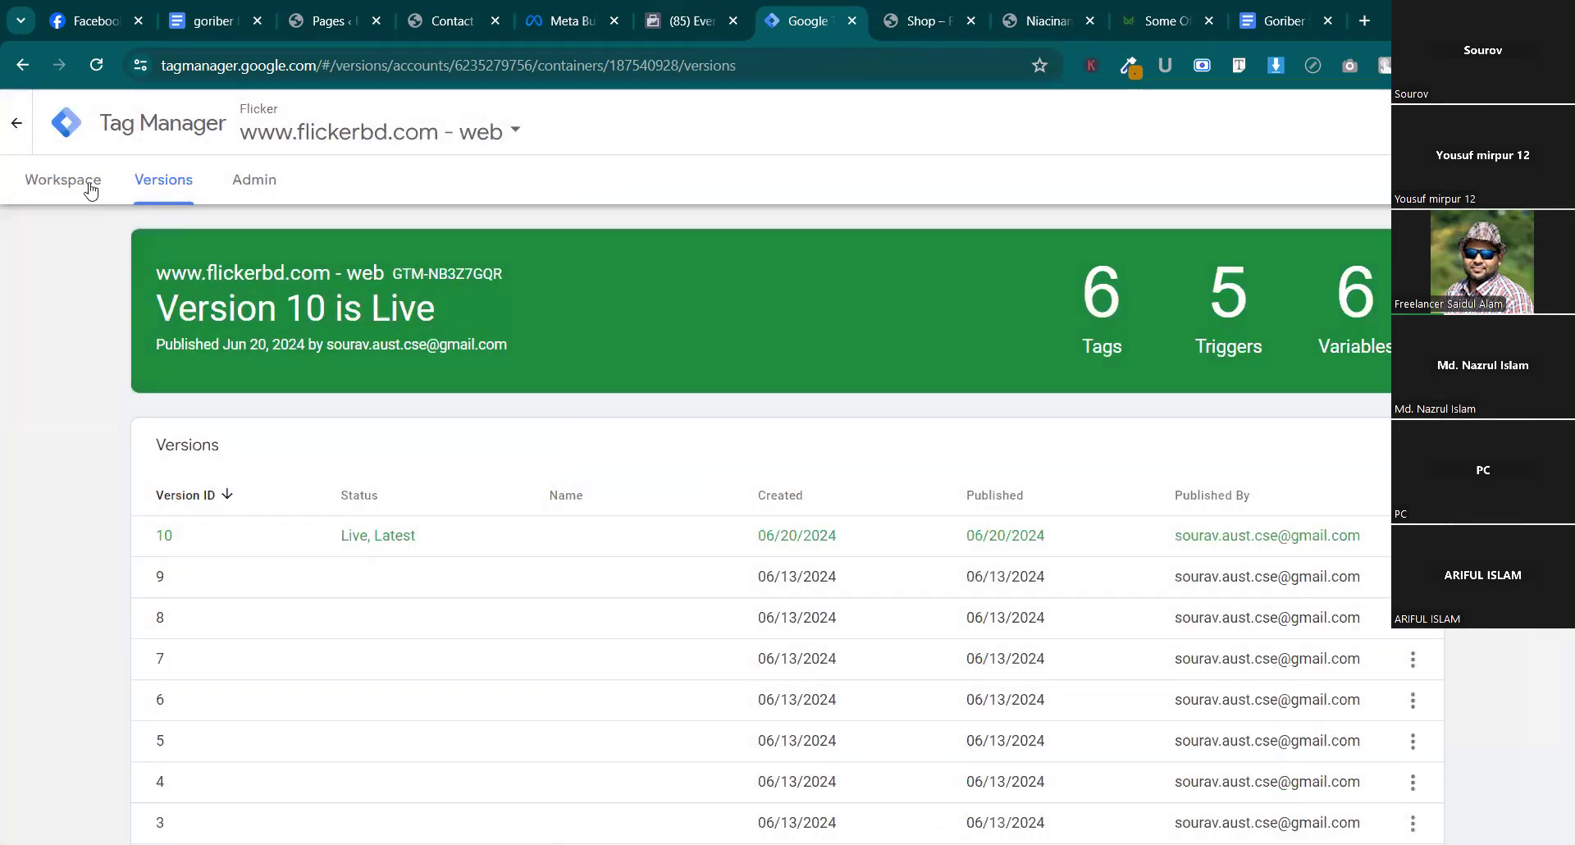
click(90, 187)
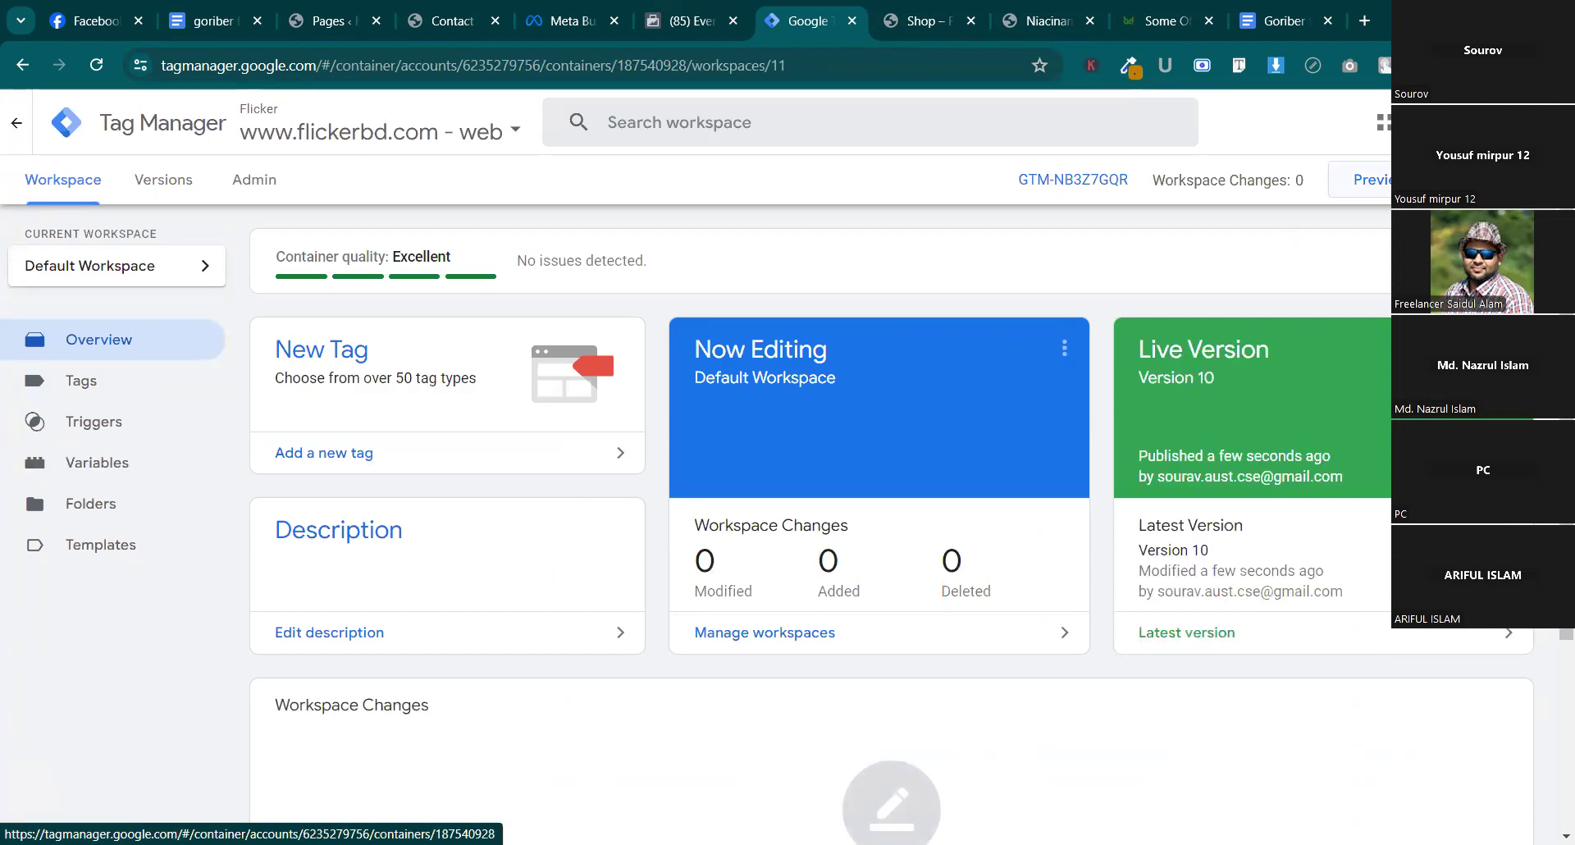
Launch a Tag Assistant preview of flickerbd.com and check the Events Manager and debug-site tabs.
click(1356, 199)
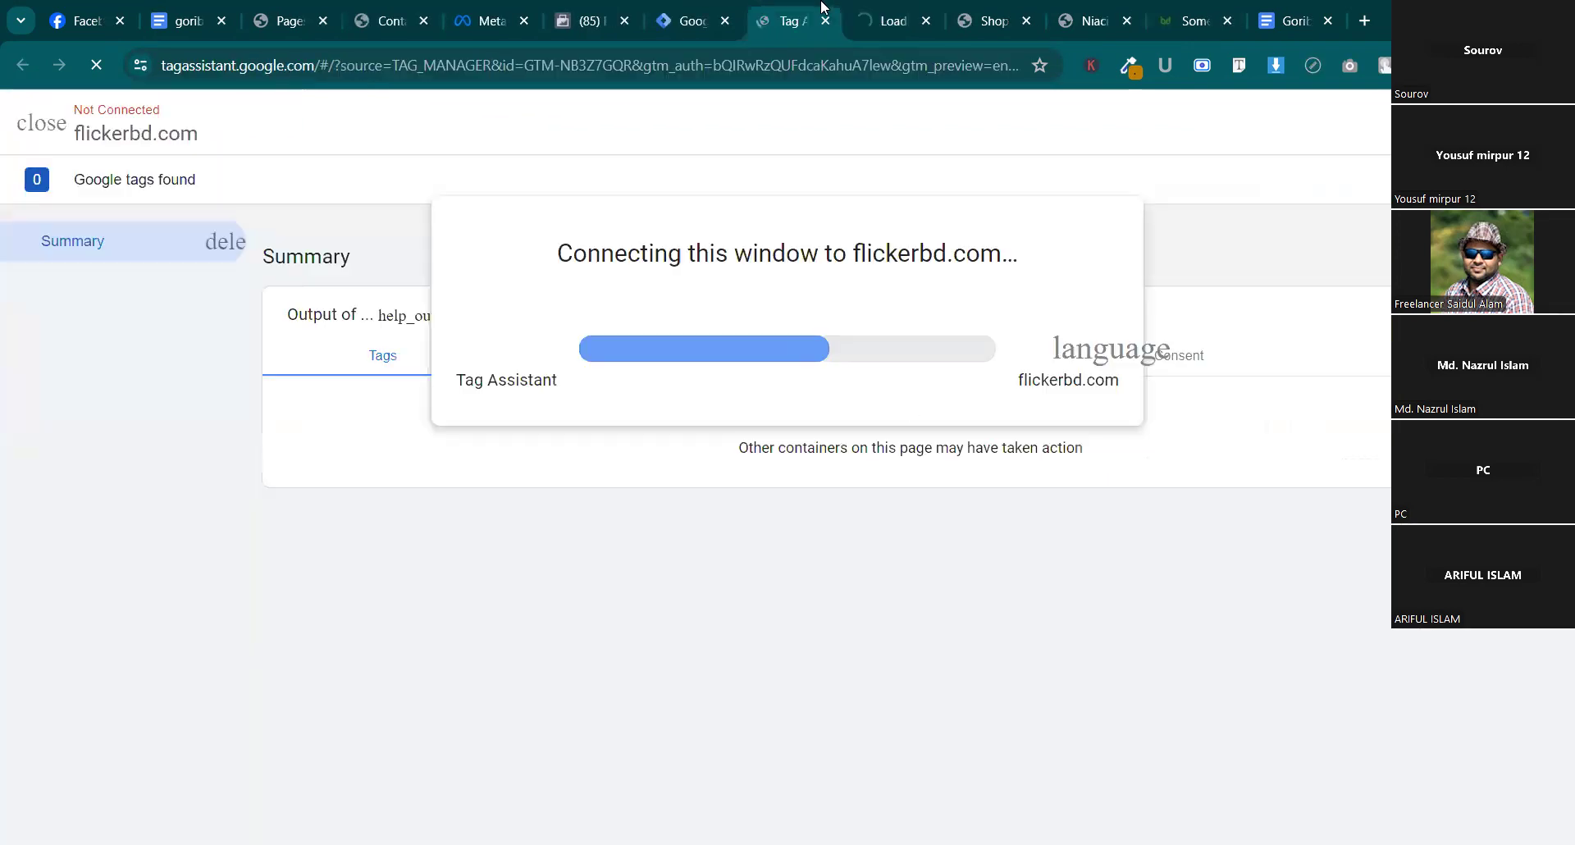
click(598, 8)
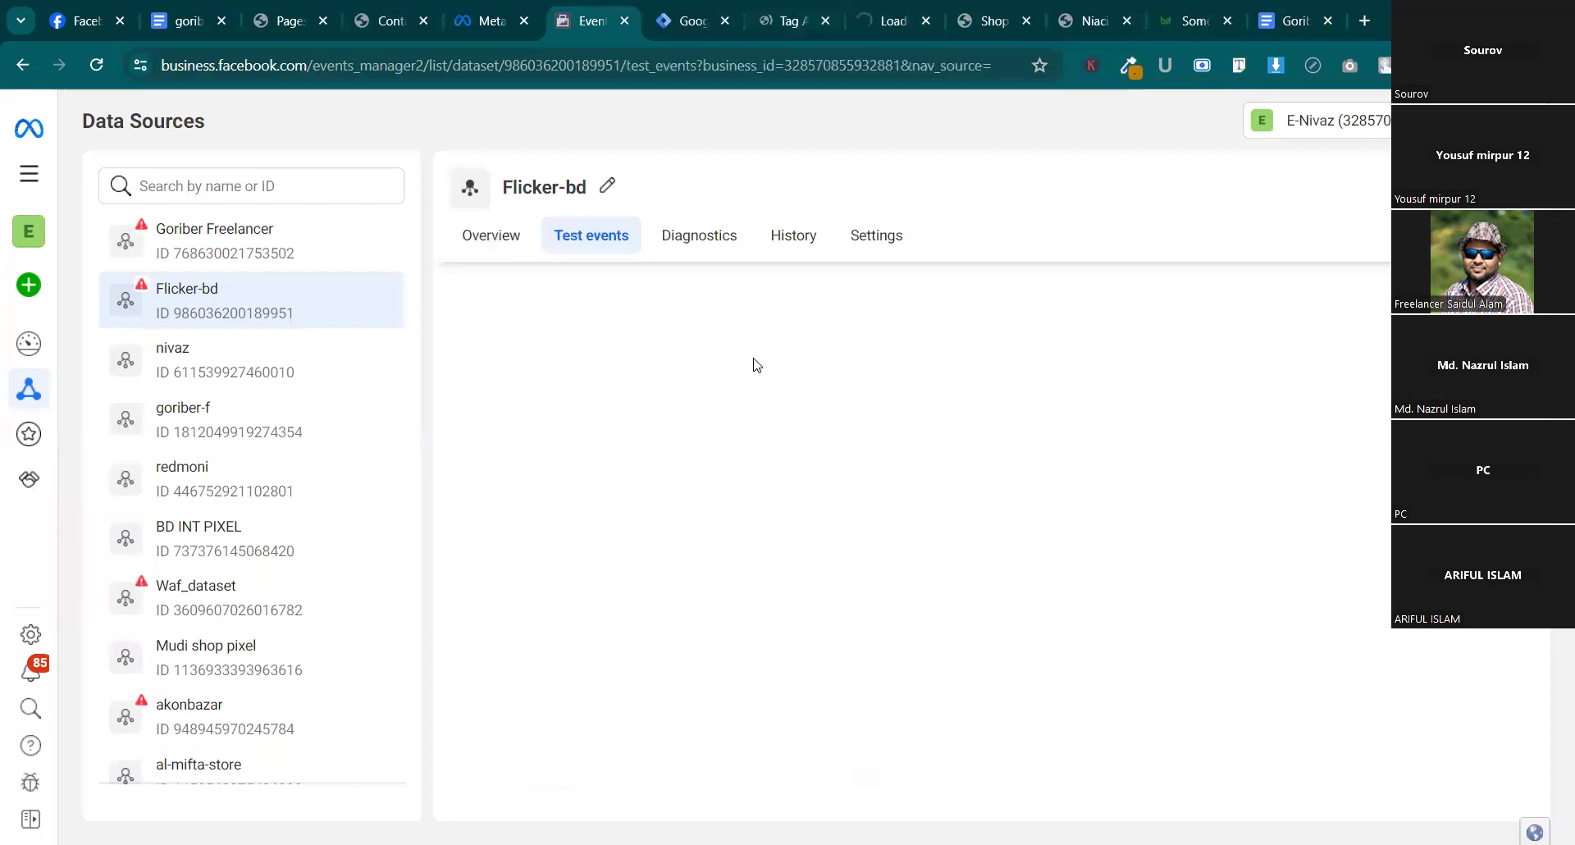
click(863, 8)
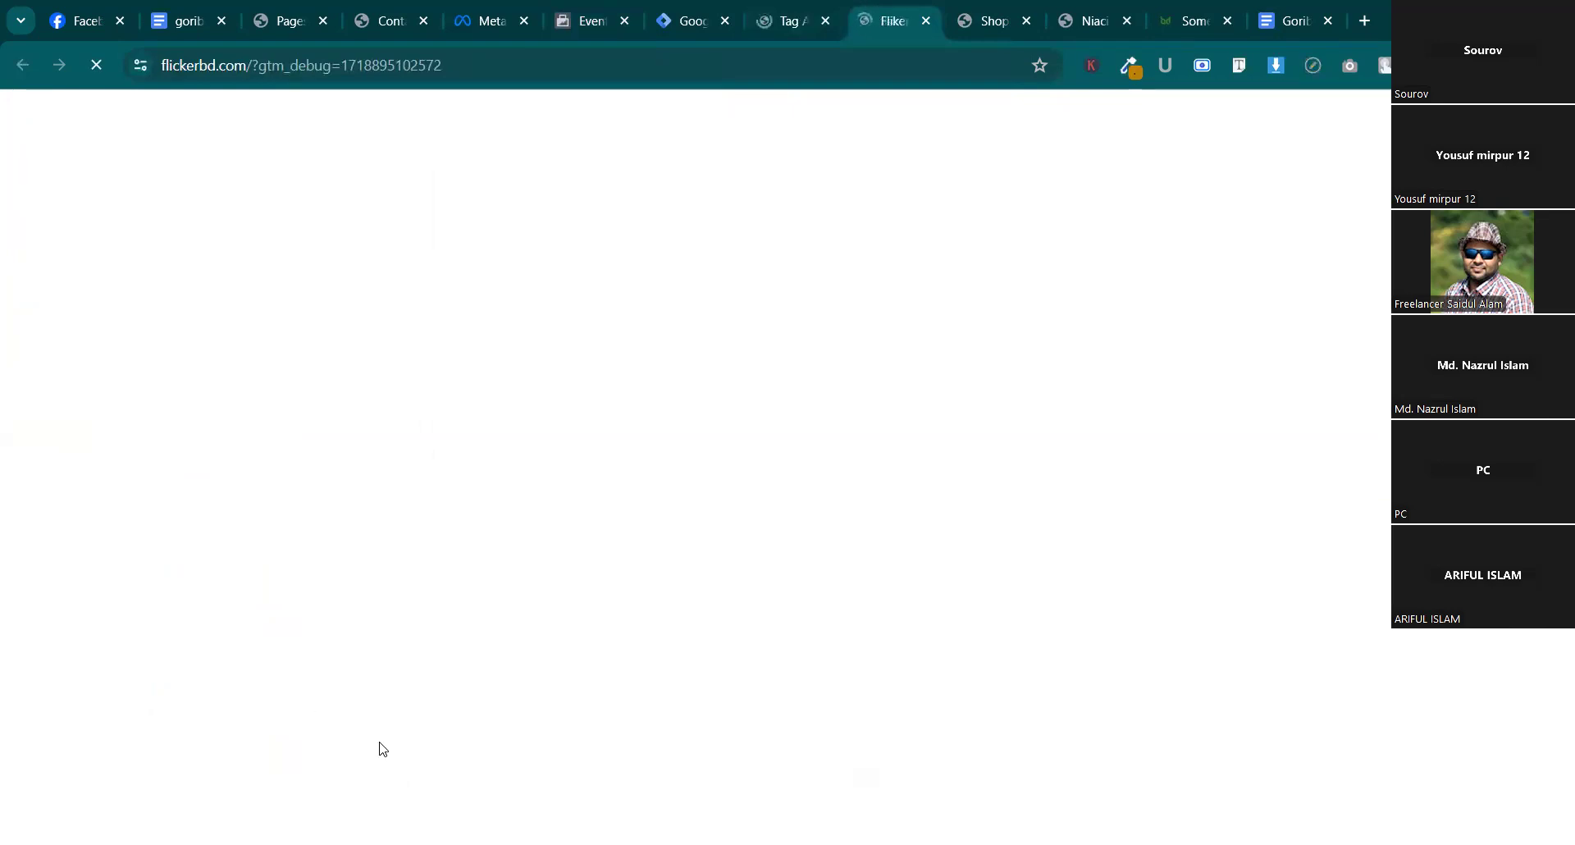
click(758, 8)
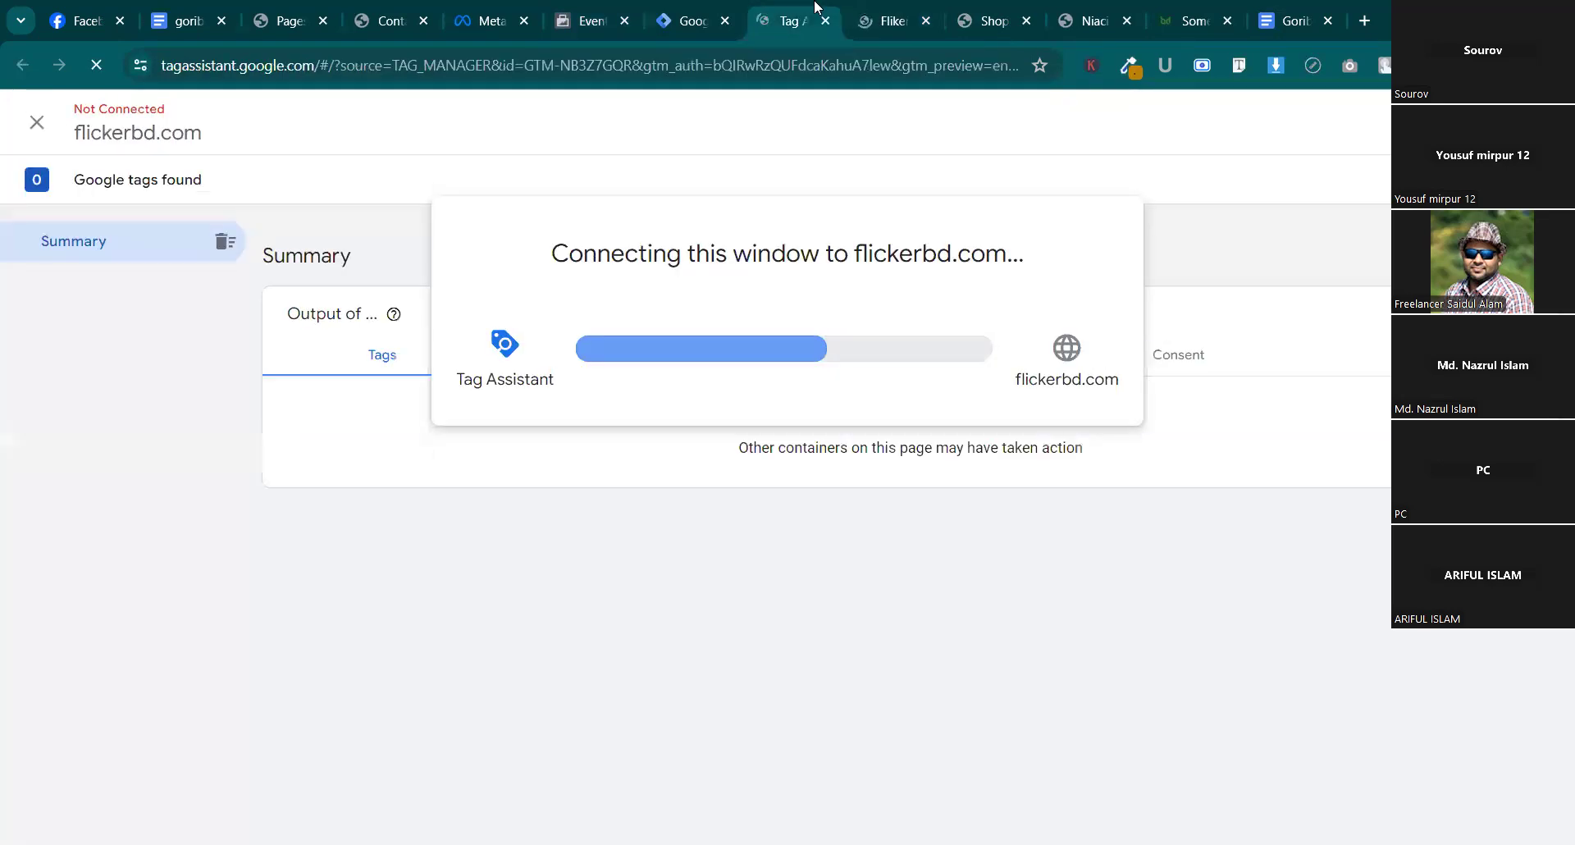
click(689, 21)
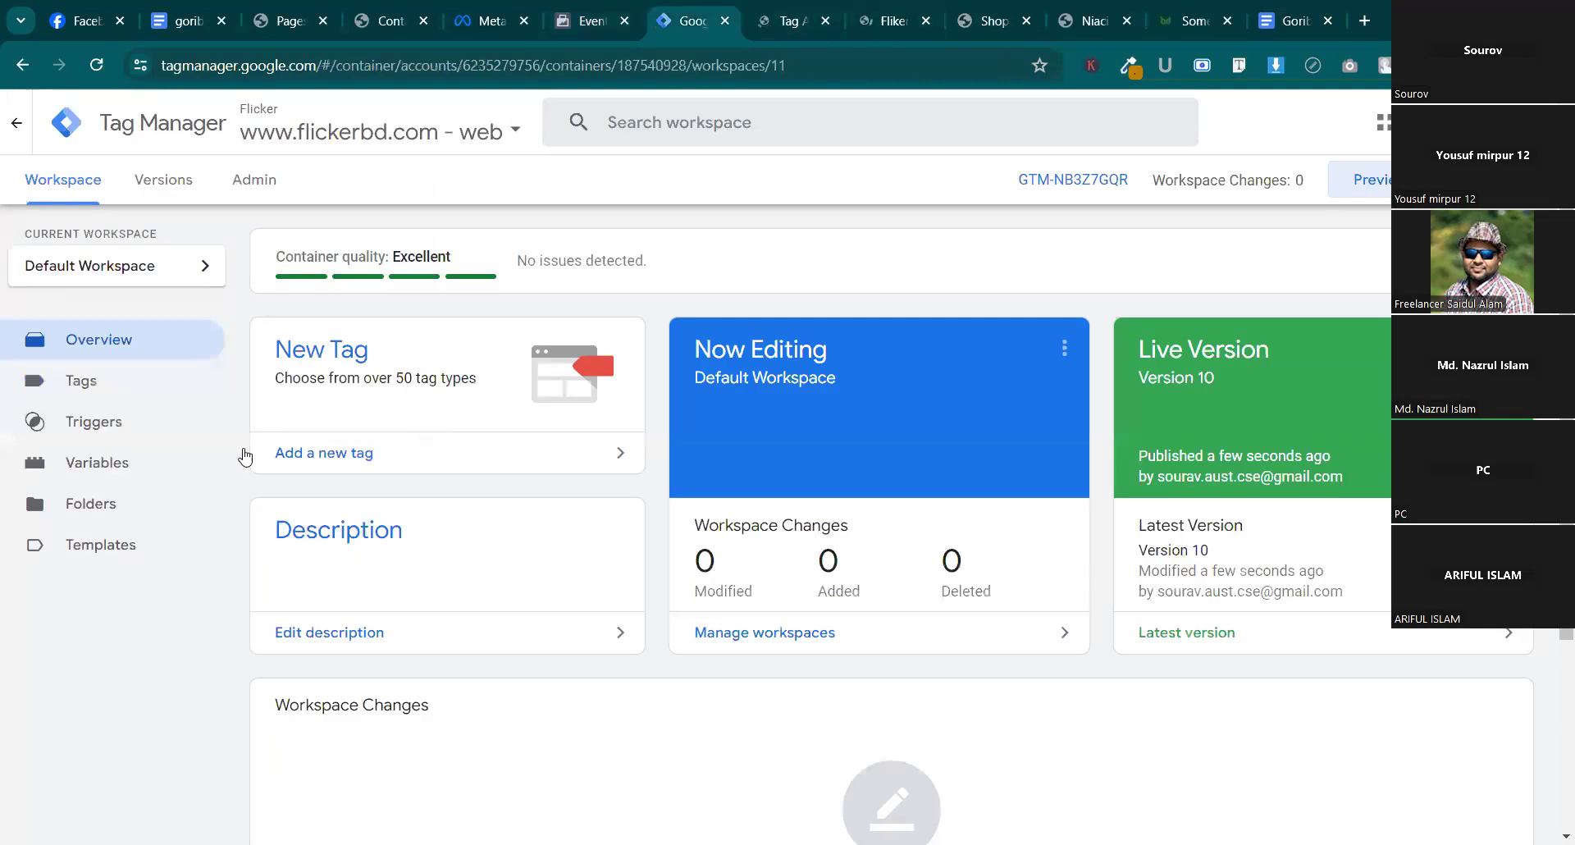
Copy the Pixel ID from the Facebook Pixel Base tag's configuration.
click(146, 390)
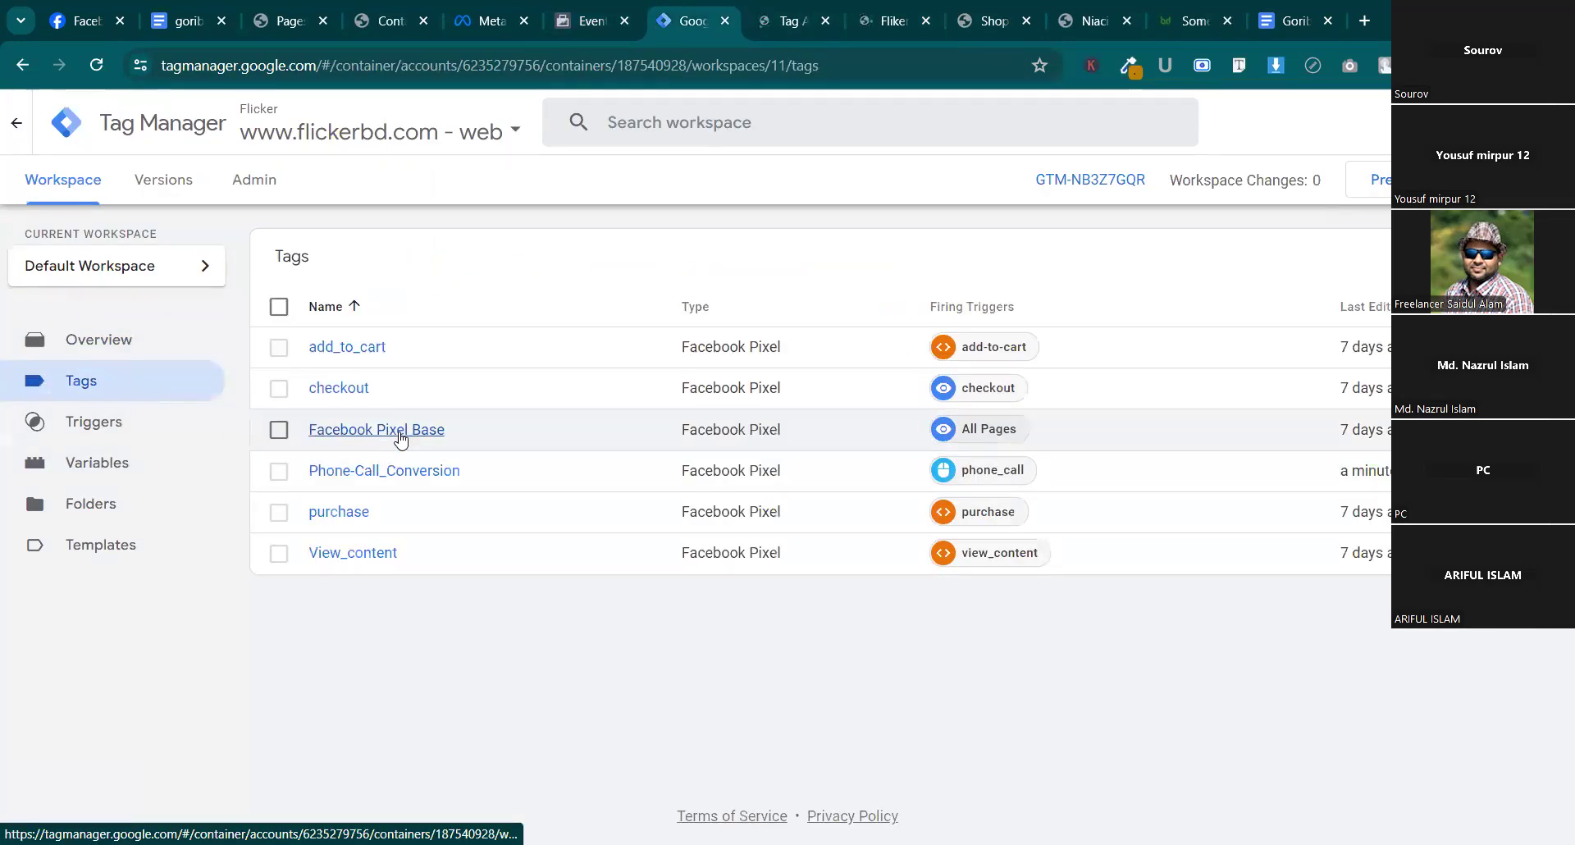
click(400, 433)
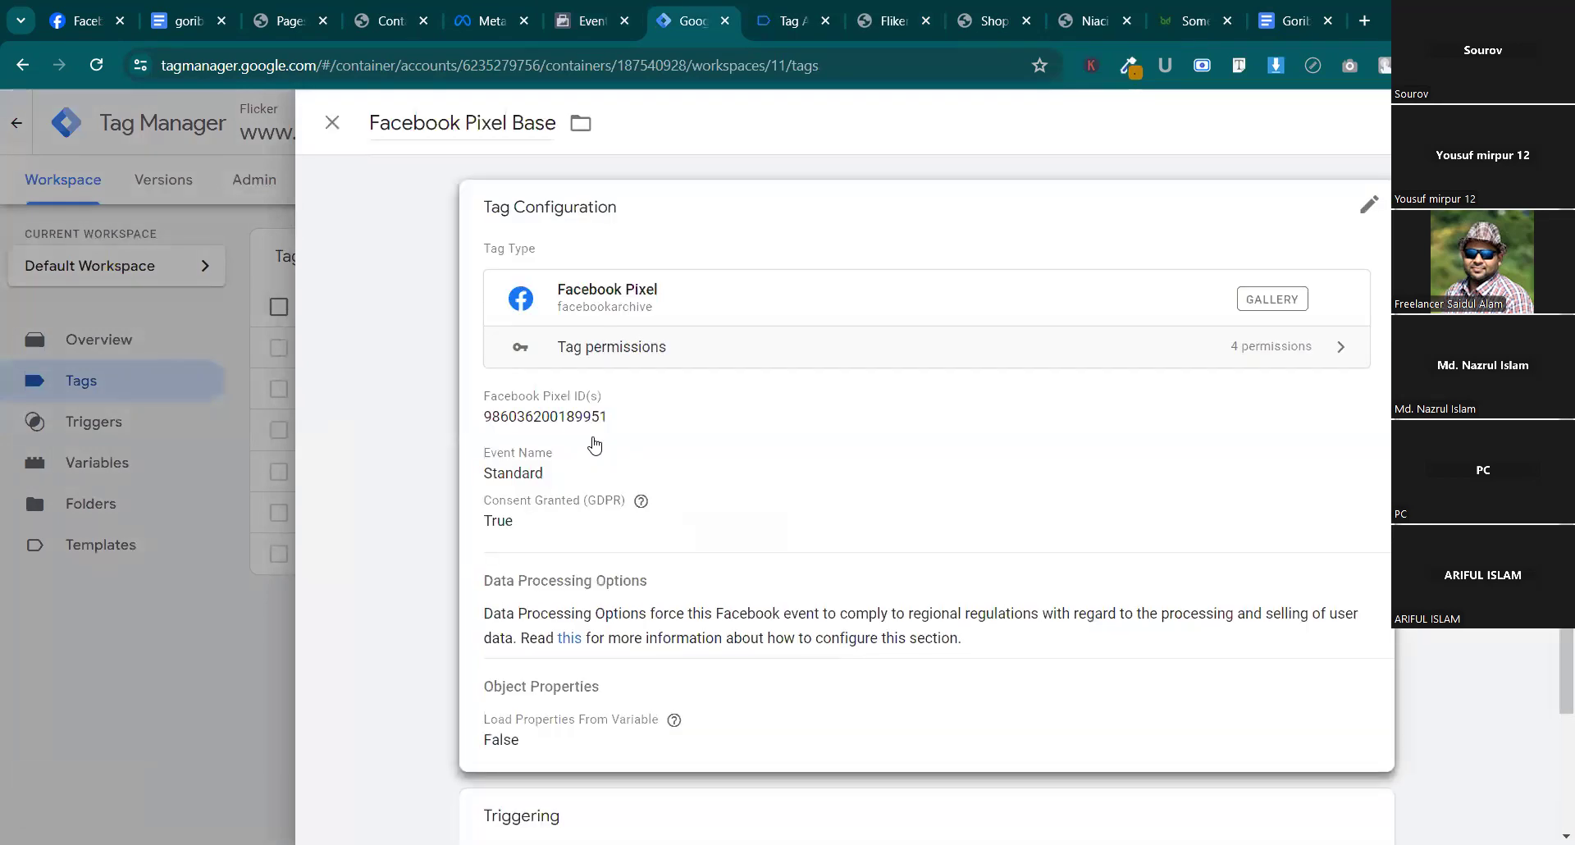
click(588, 421)
click(587, 453)
double_click(586, 453)
right_click(587, 454)
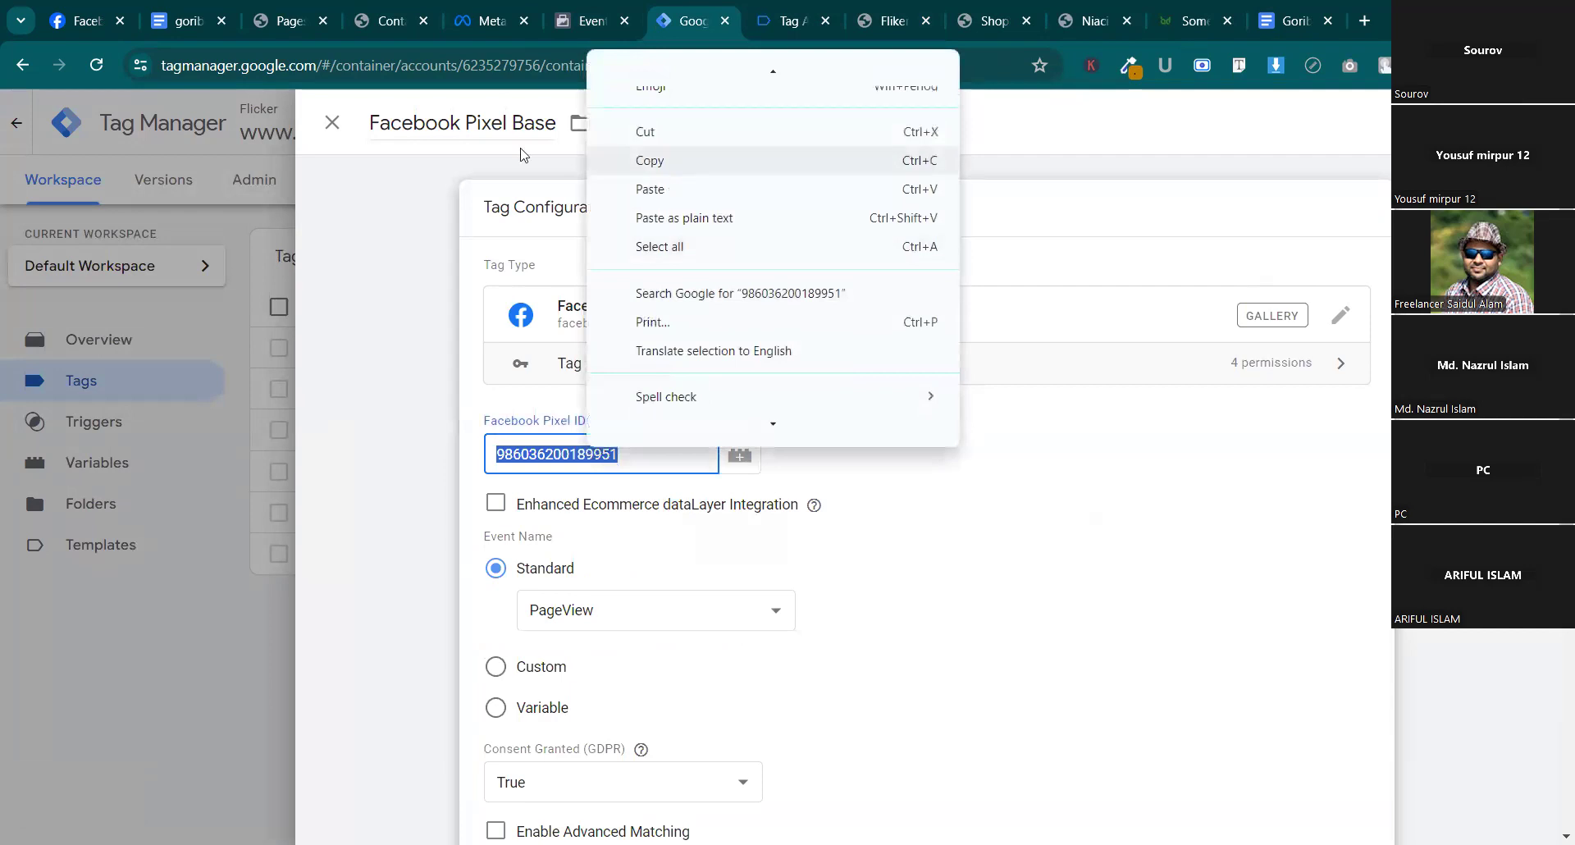
click(676, 161)
click(329, 126)
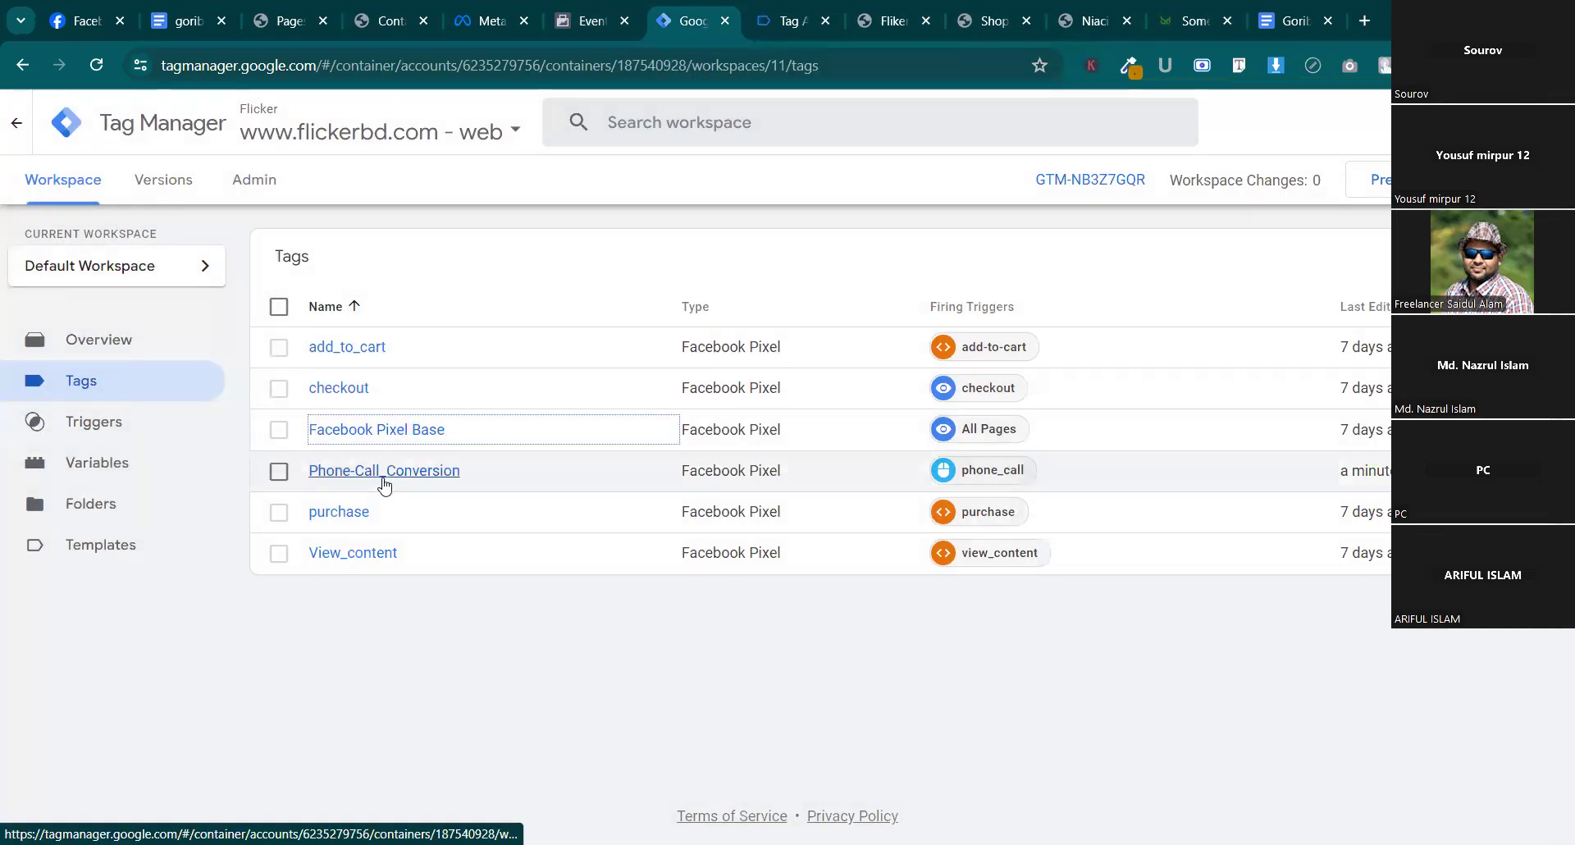
click(535, 492)
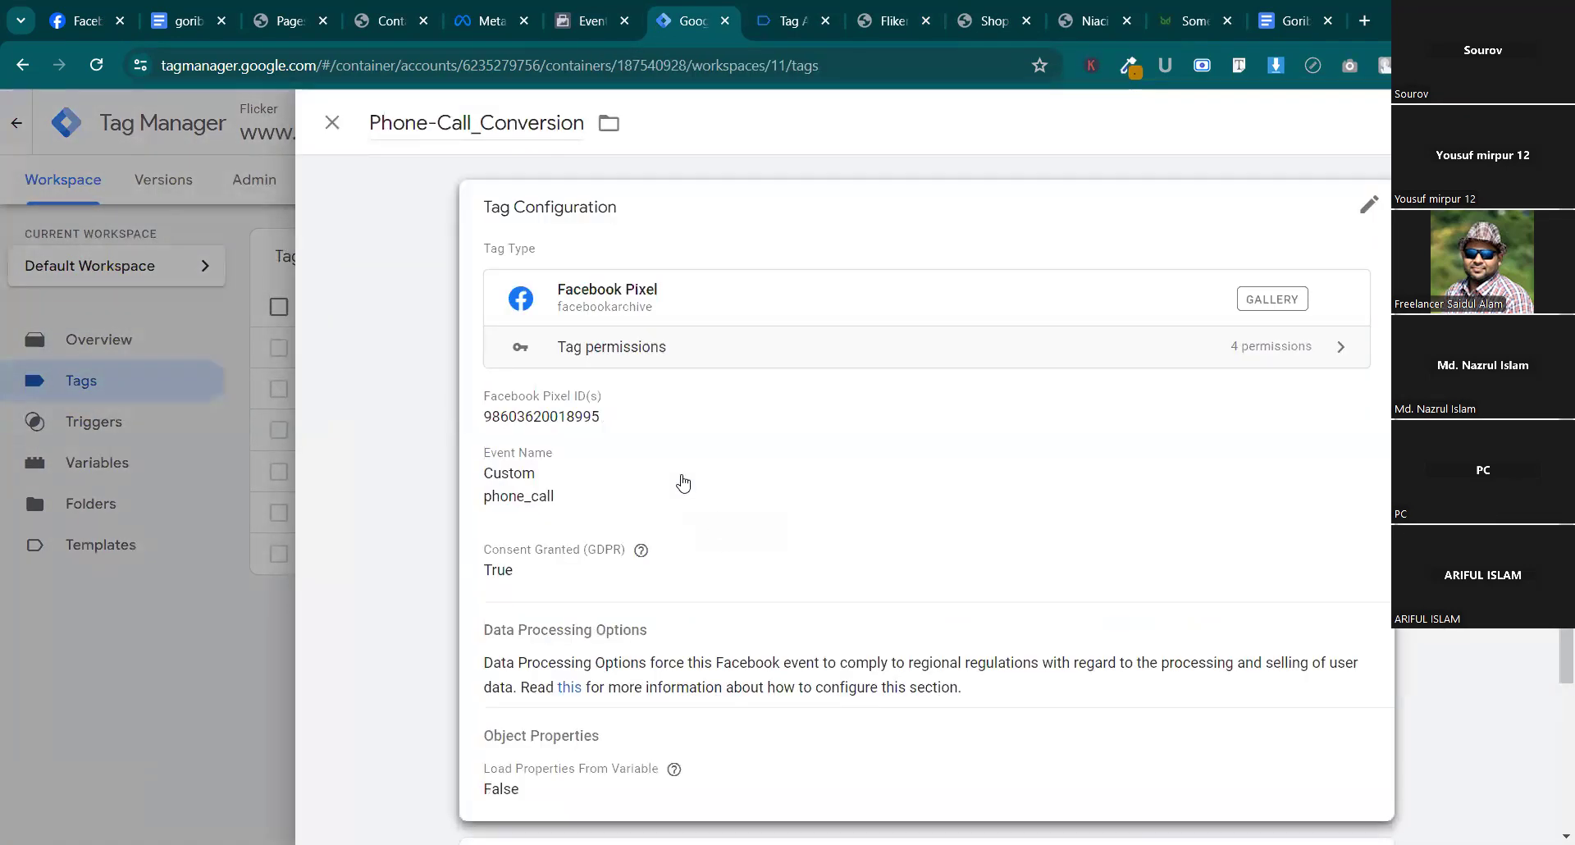
click(612, 425)
click(577, 447)
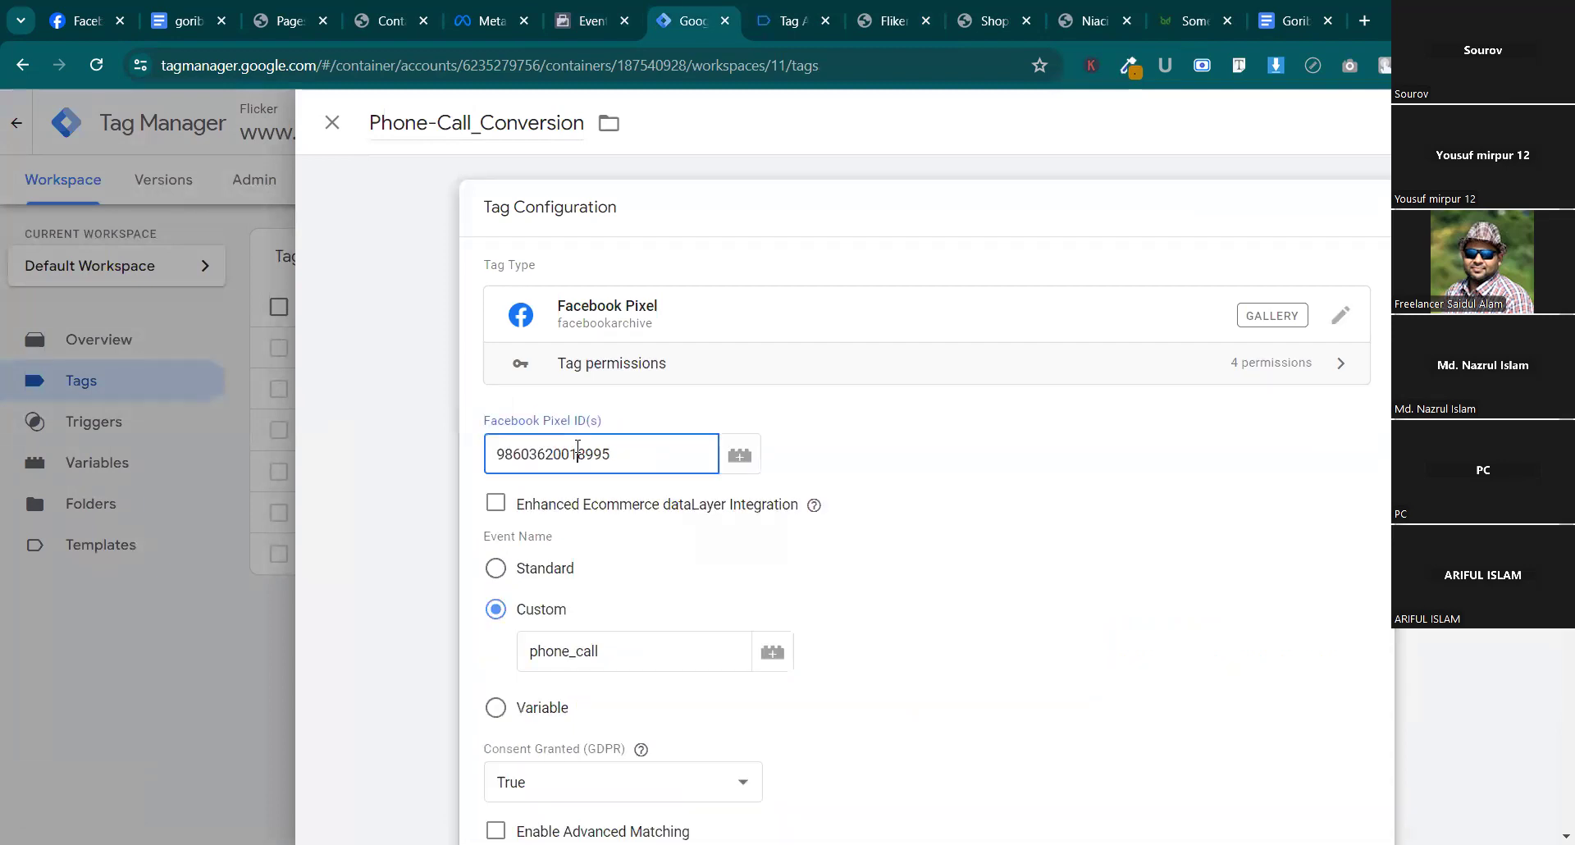
double_click(578, 447)
right_click(578, 447)
click(699, 223)
key(ctrl+s)
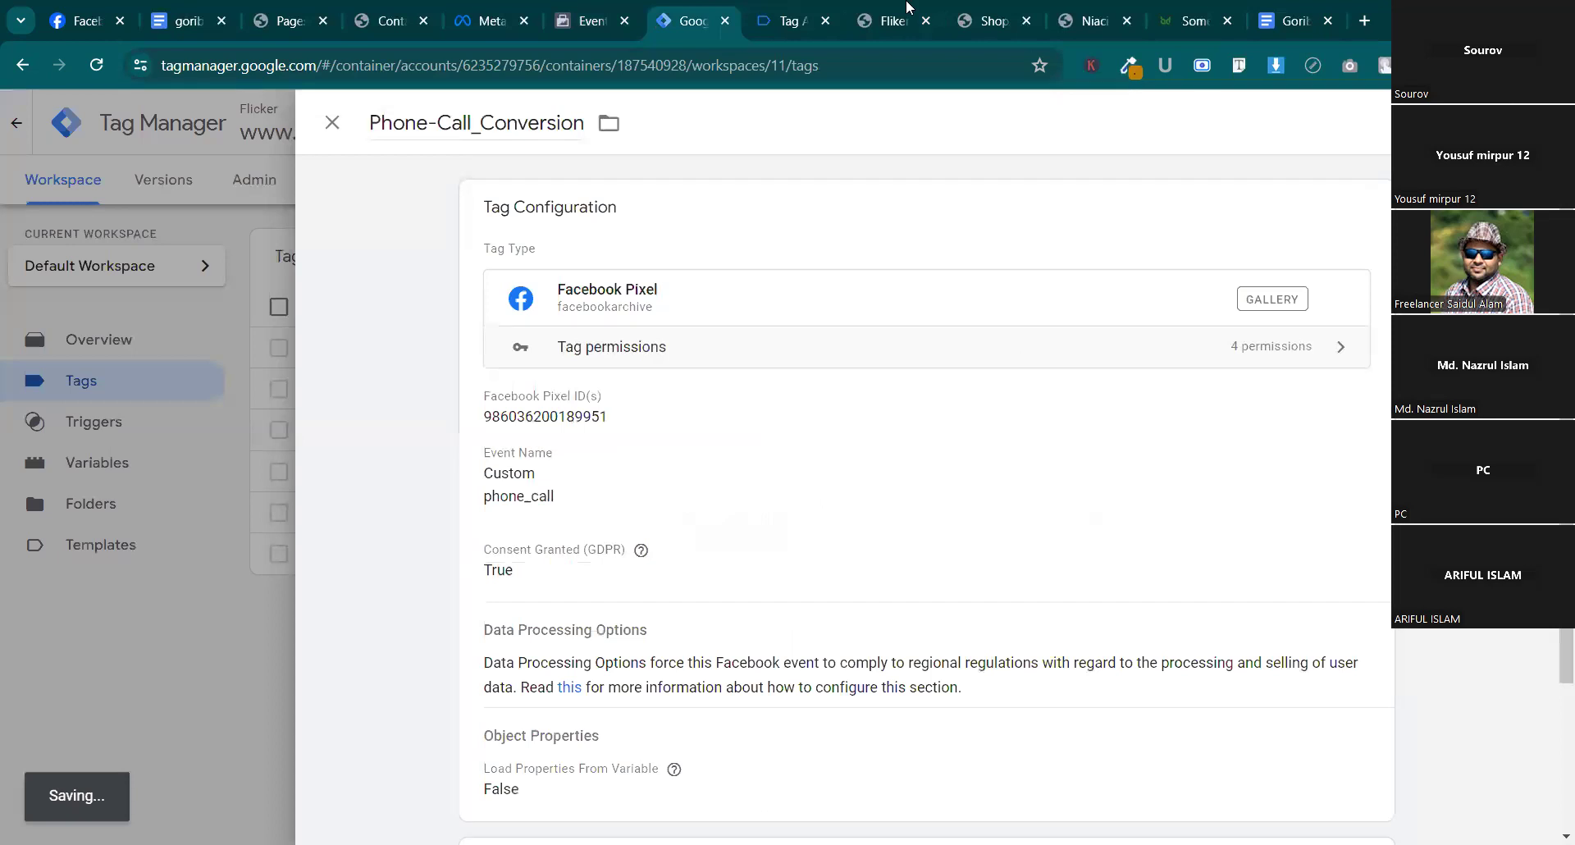
click(894, 16)
click(709, 8)
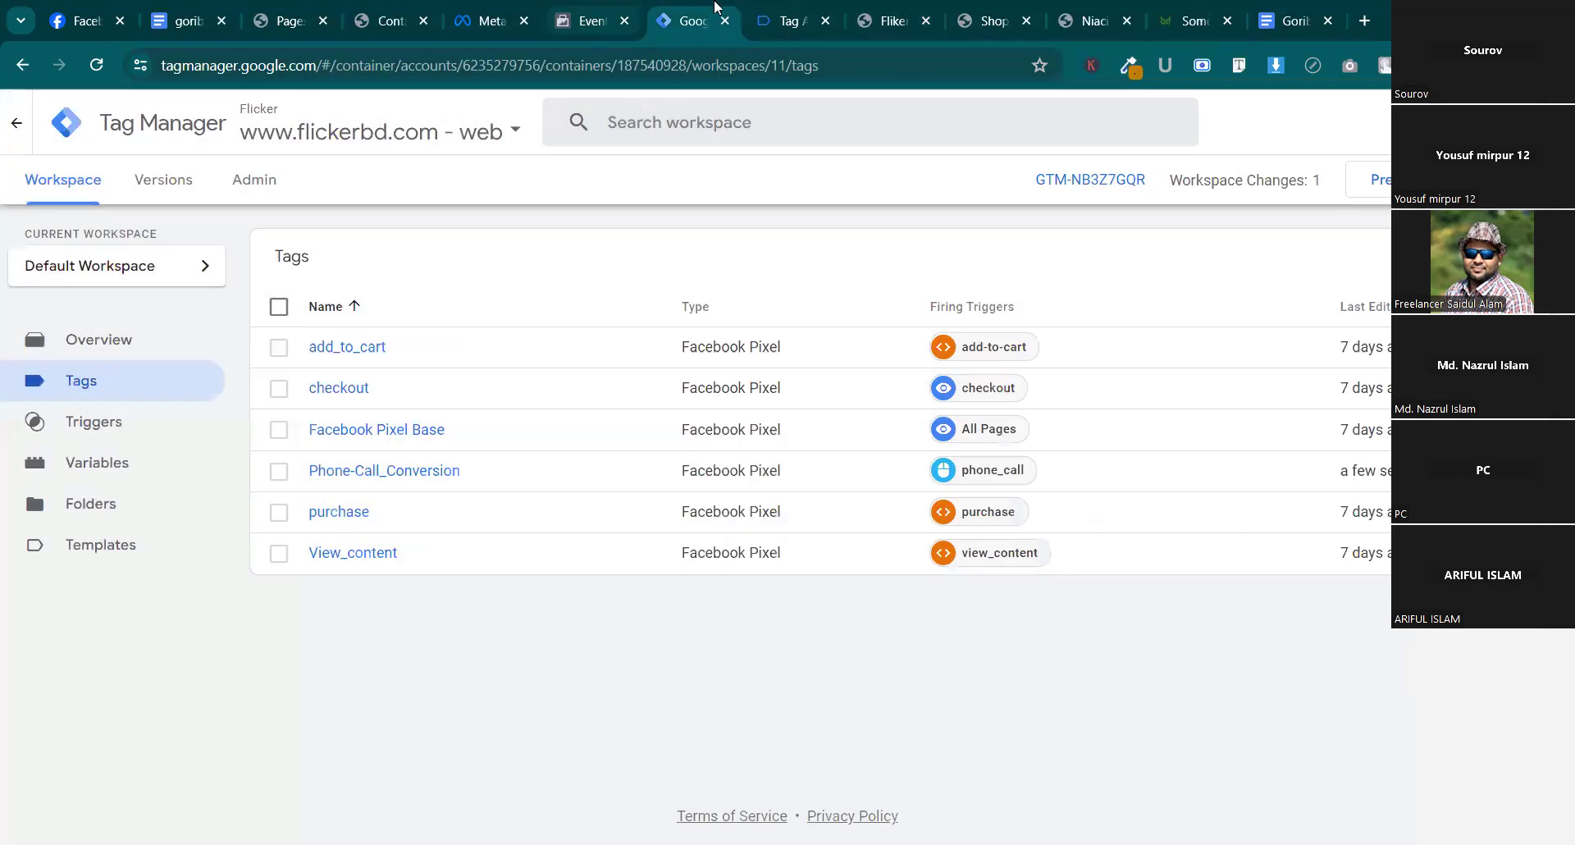
Publish the Phone-Call_Conversion fix as Version 11 and return to the Workspace.
click(1468, 180)
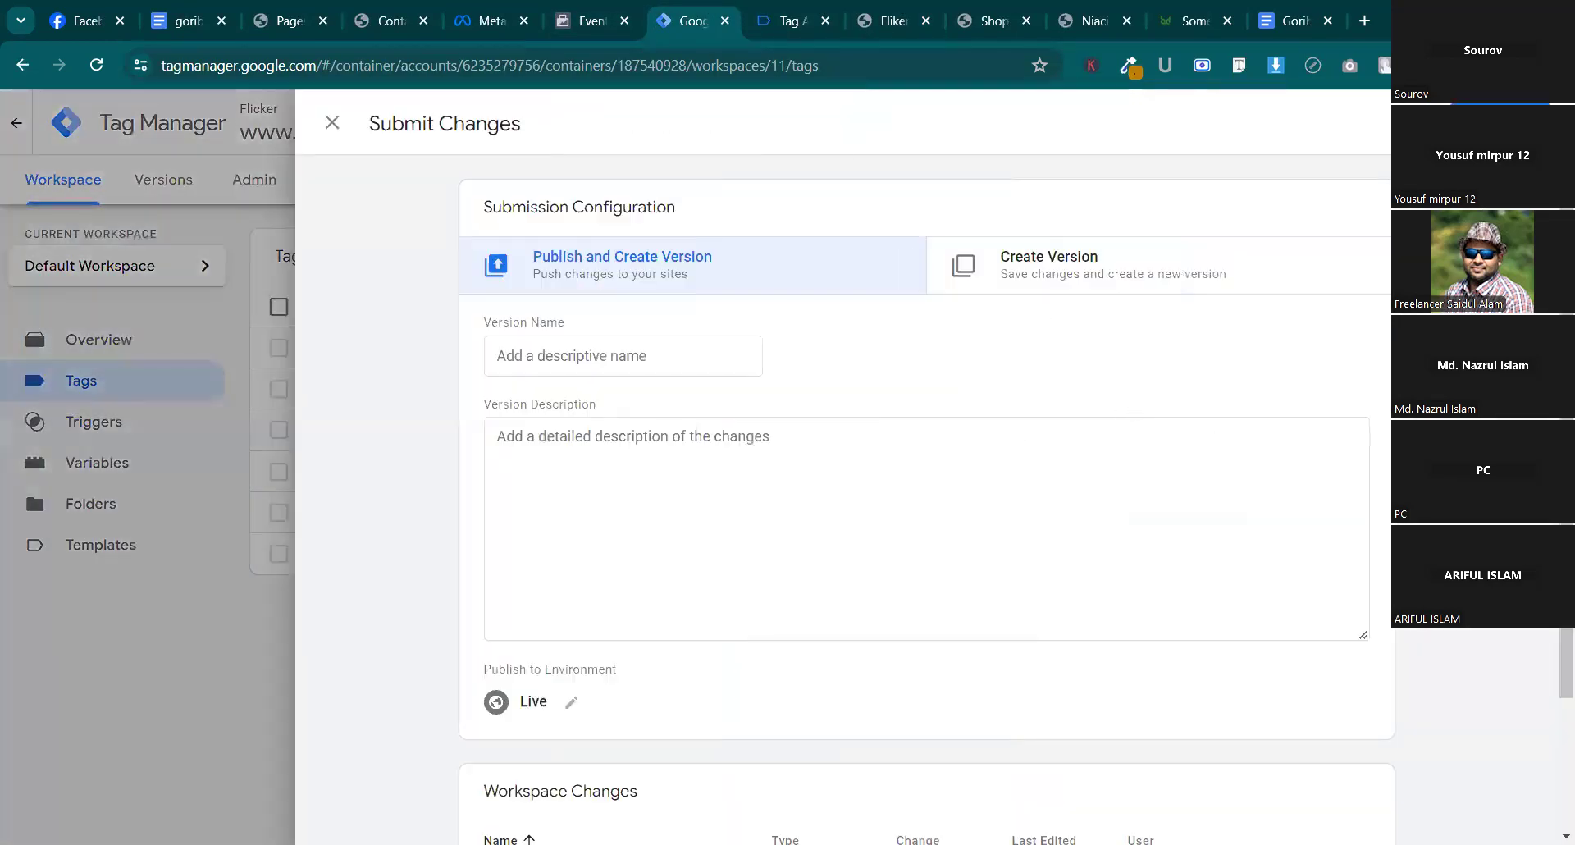
click(1080, 714)
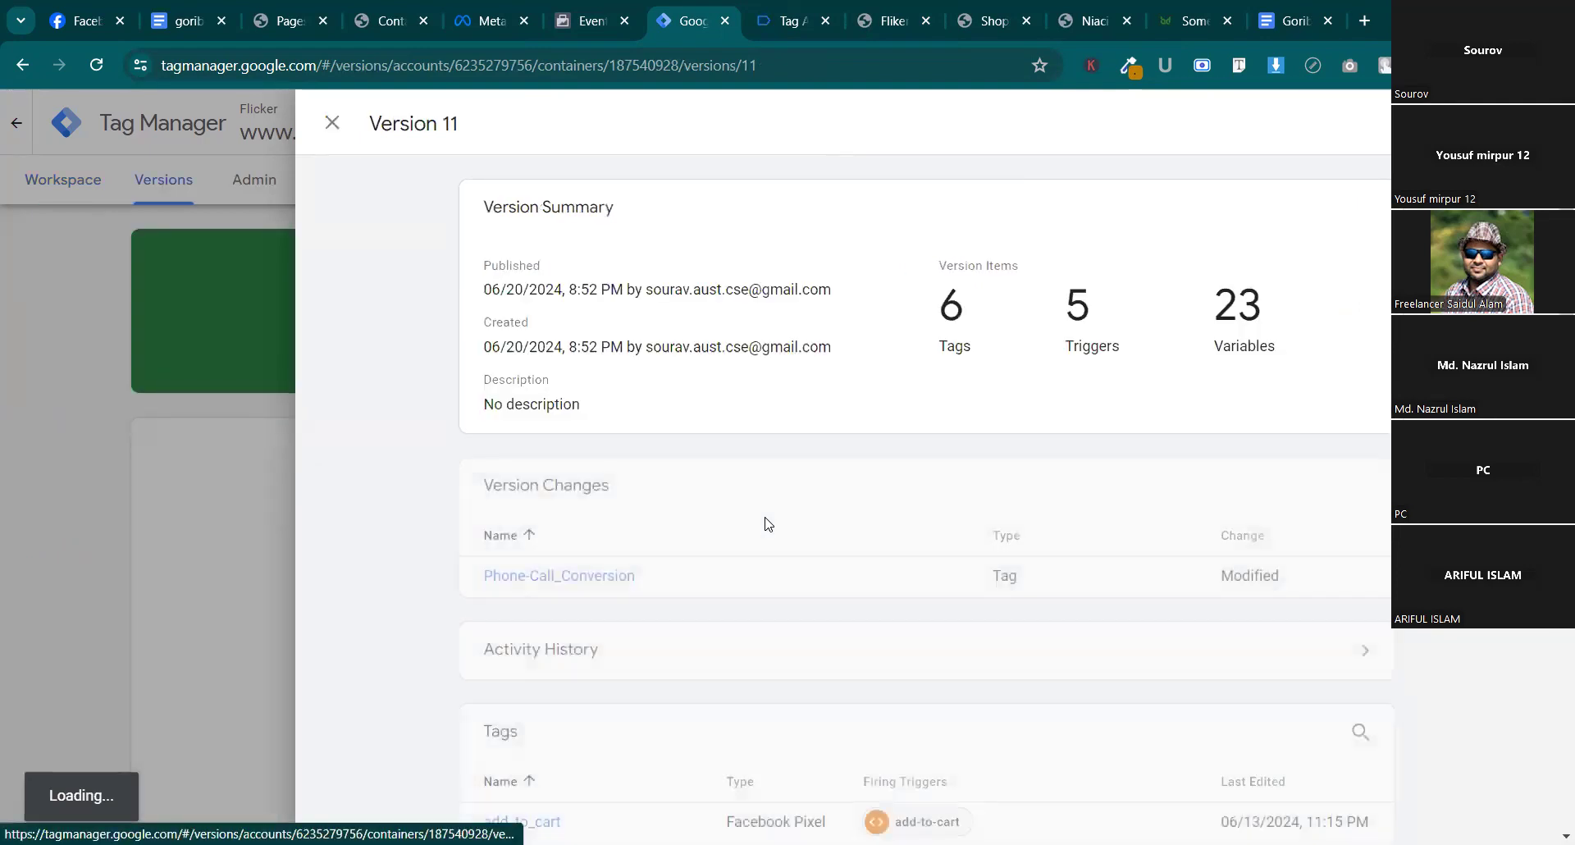
click(13, 358)
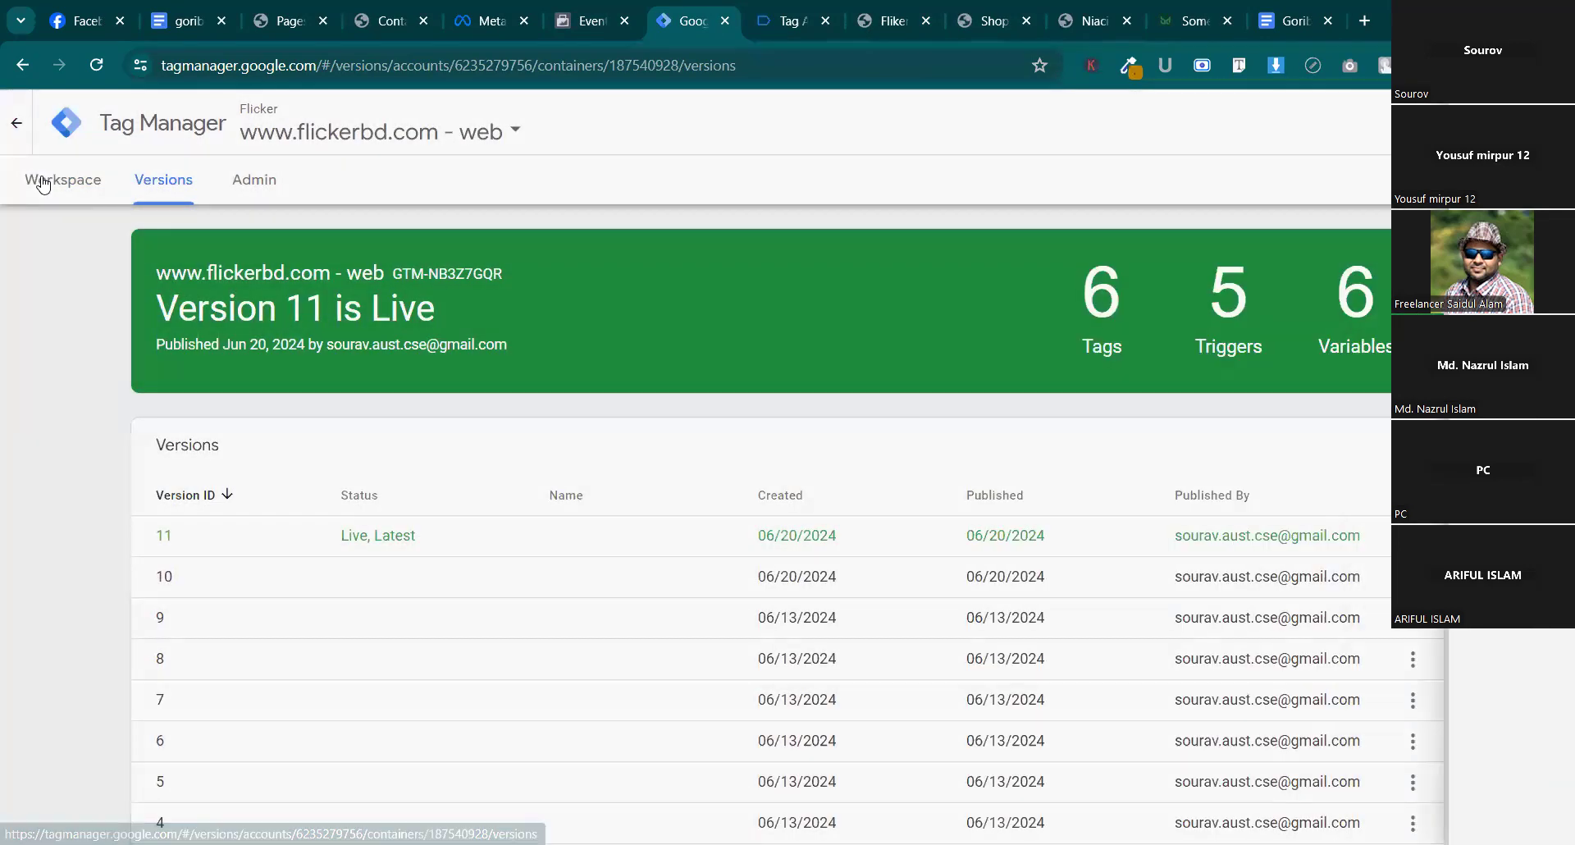
click(43, 184)
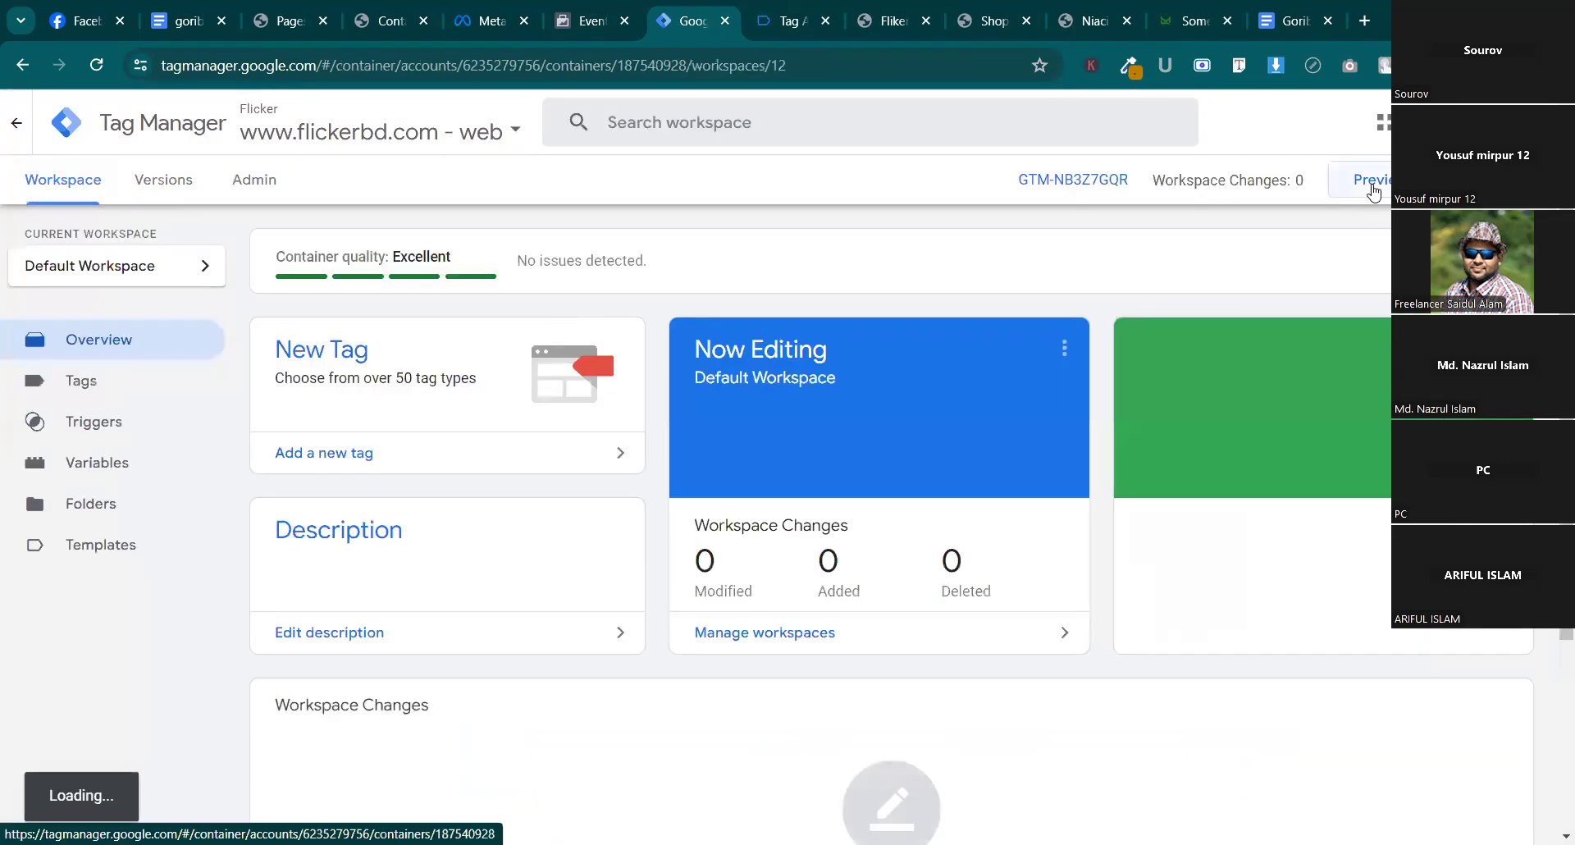
Restart the preview session and close the stale debug-site and extra Tag Assistant tabs.
click(1374, 189)
click(810, 21)
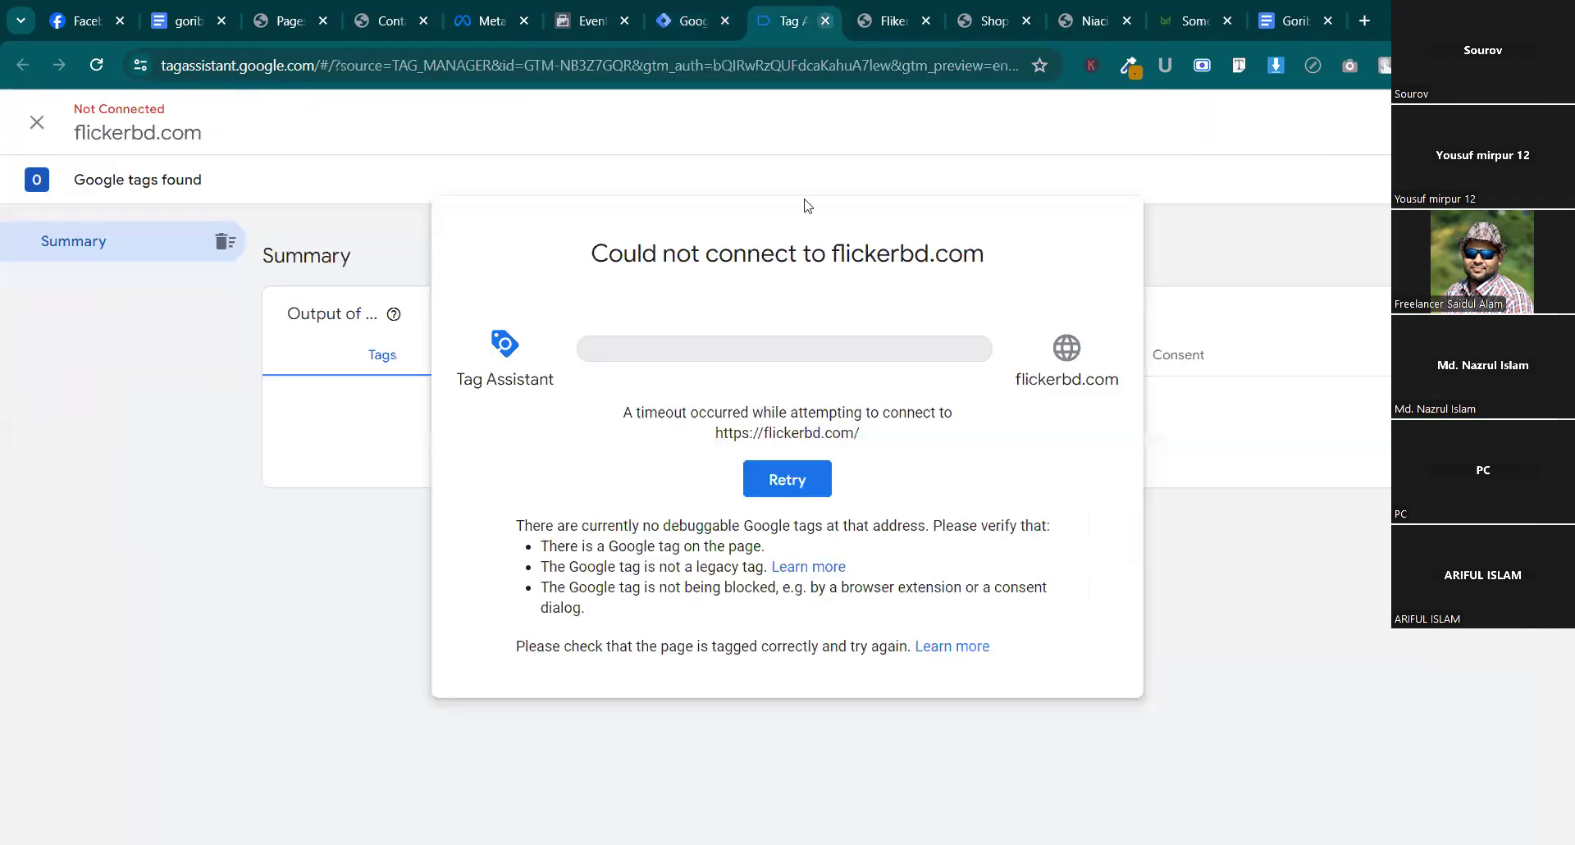
click(788, 480)
click(890, 18)
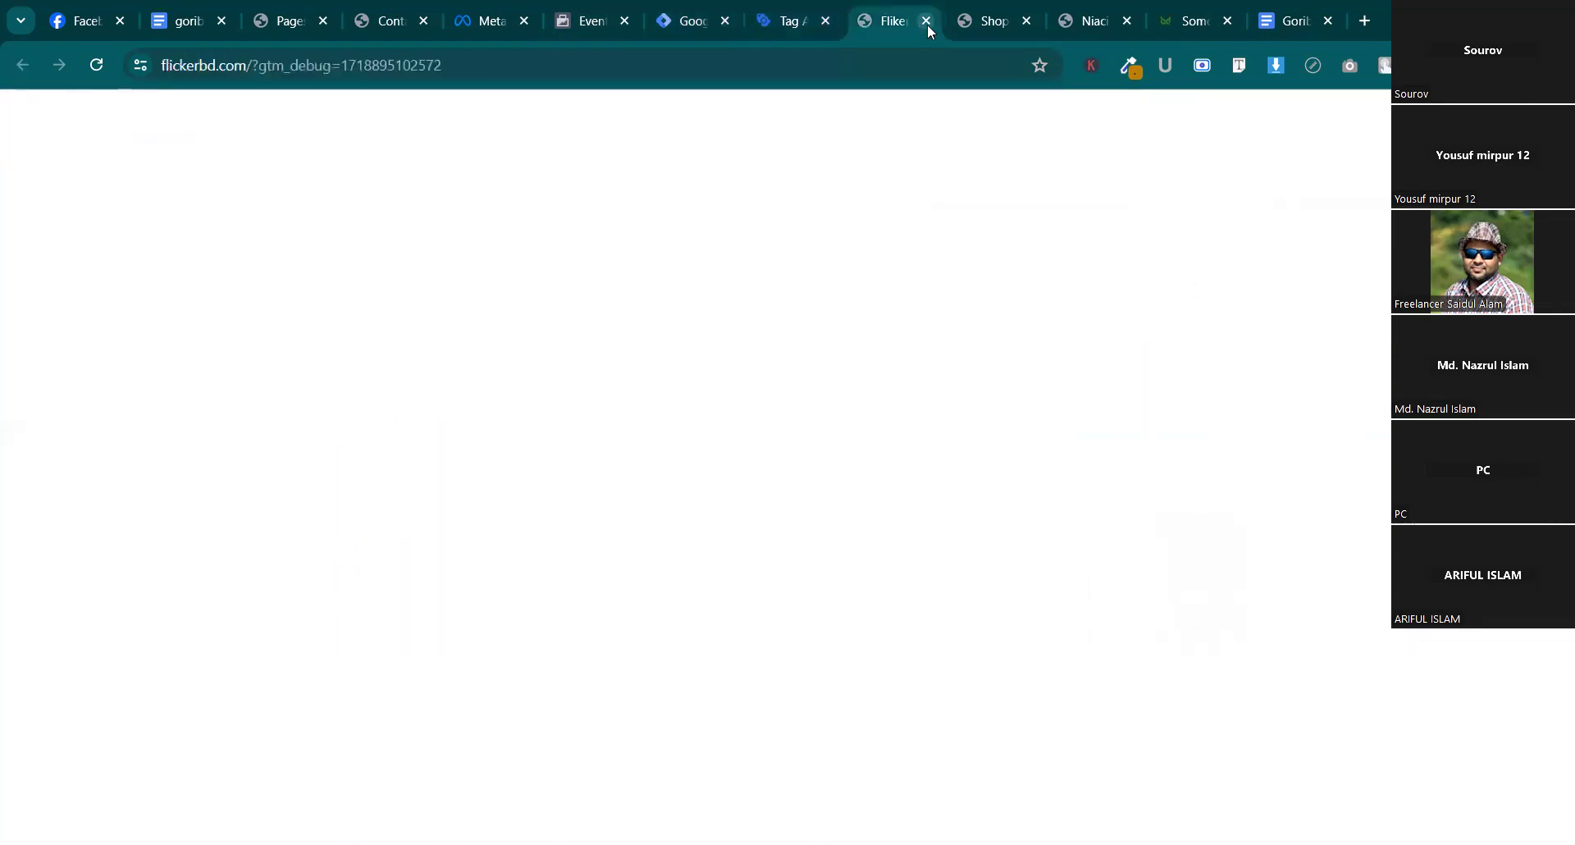
click(926, 21)
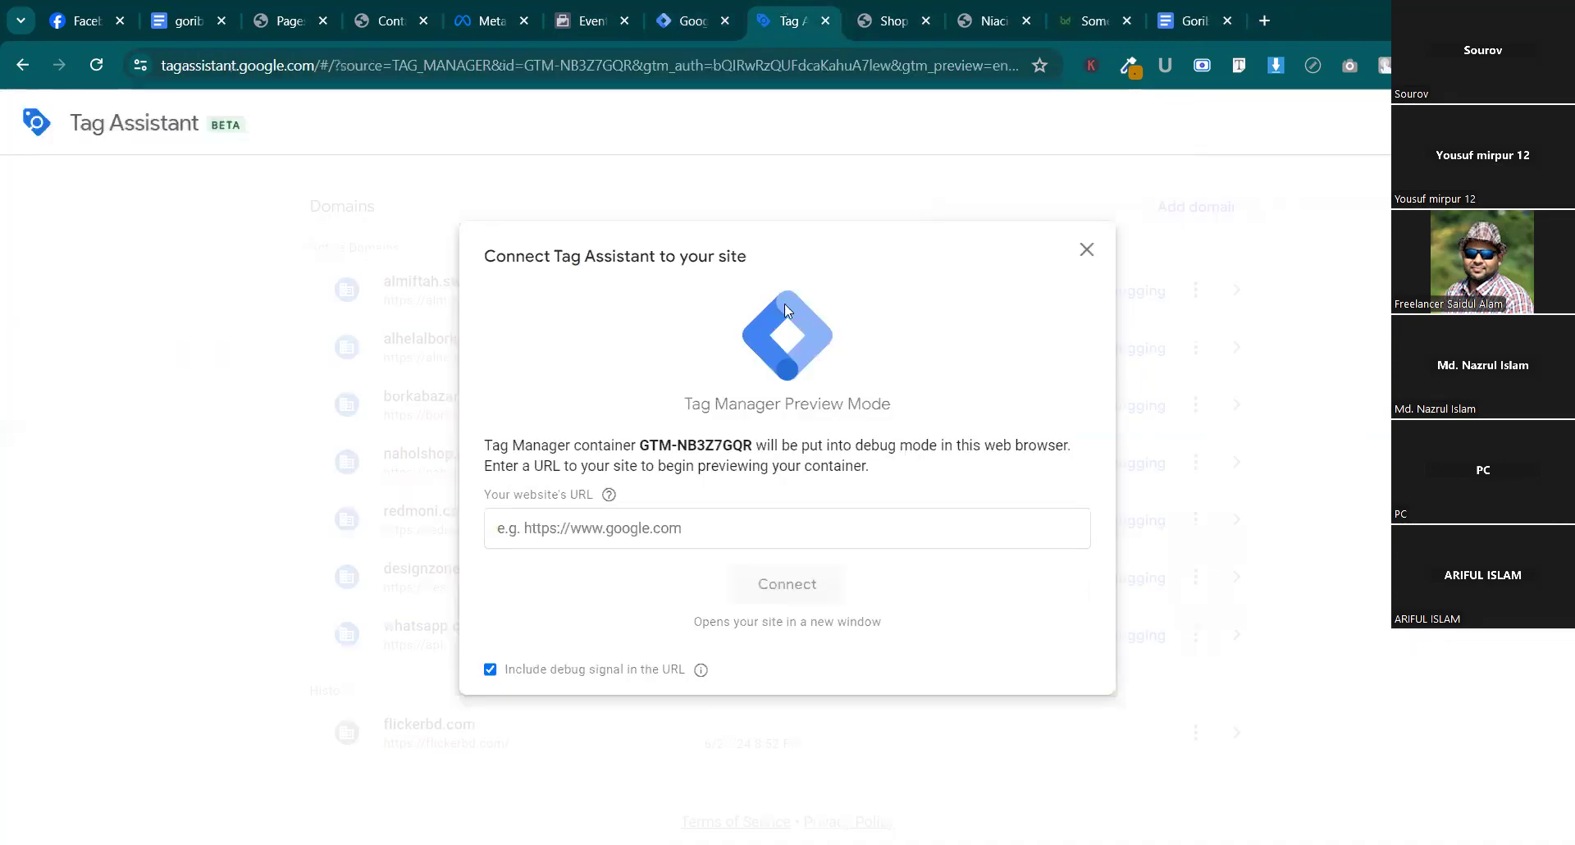
click(765, 532)
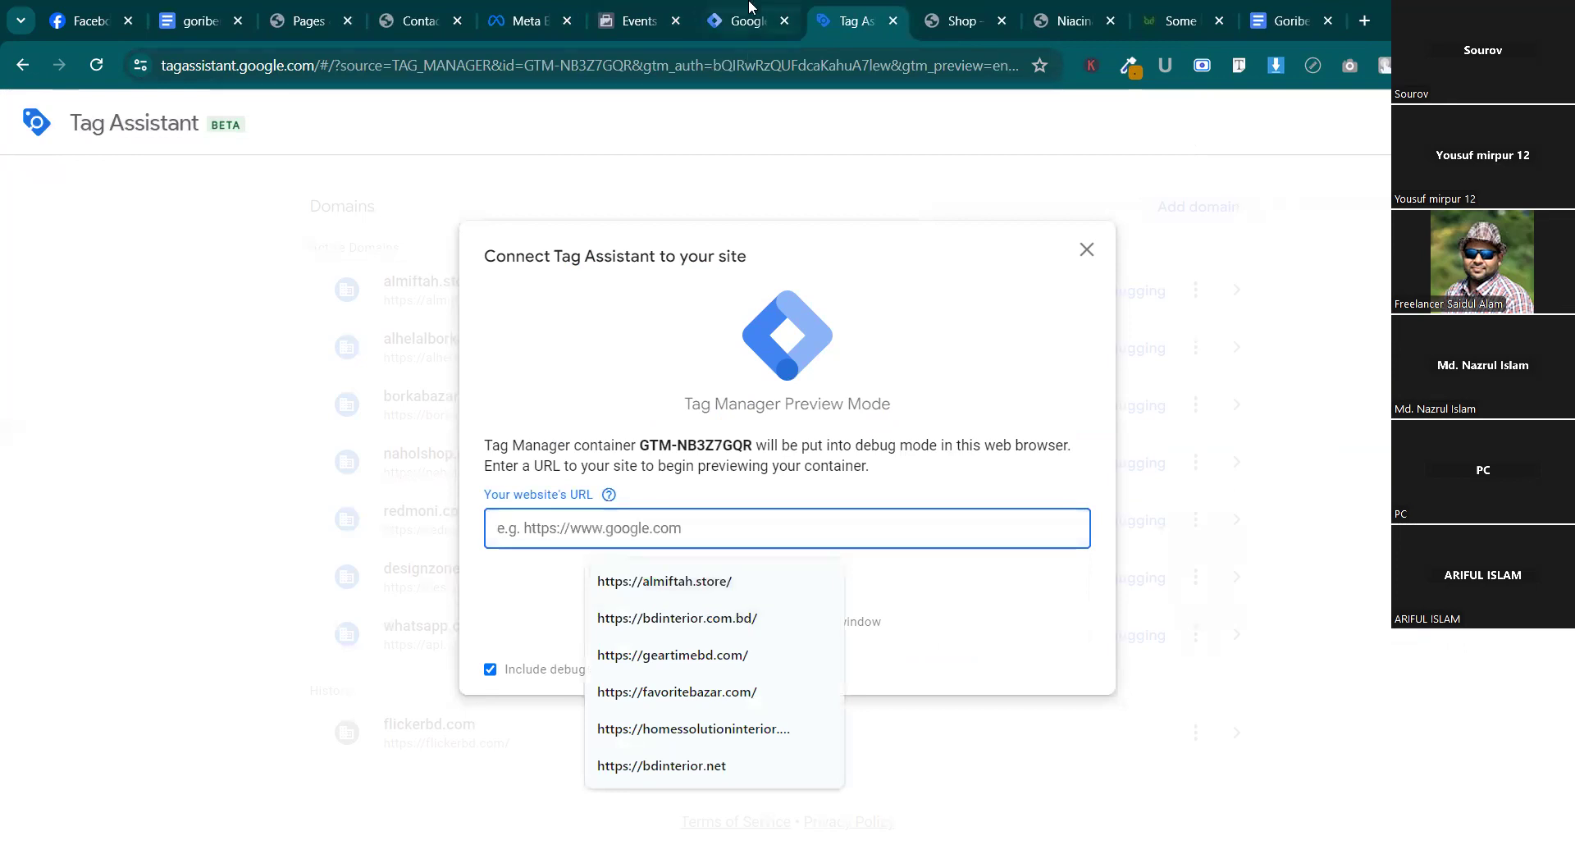
click(749, 8)
click(894, 21)
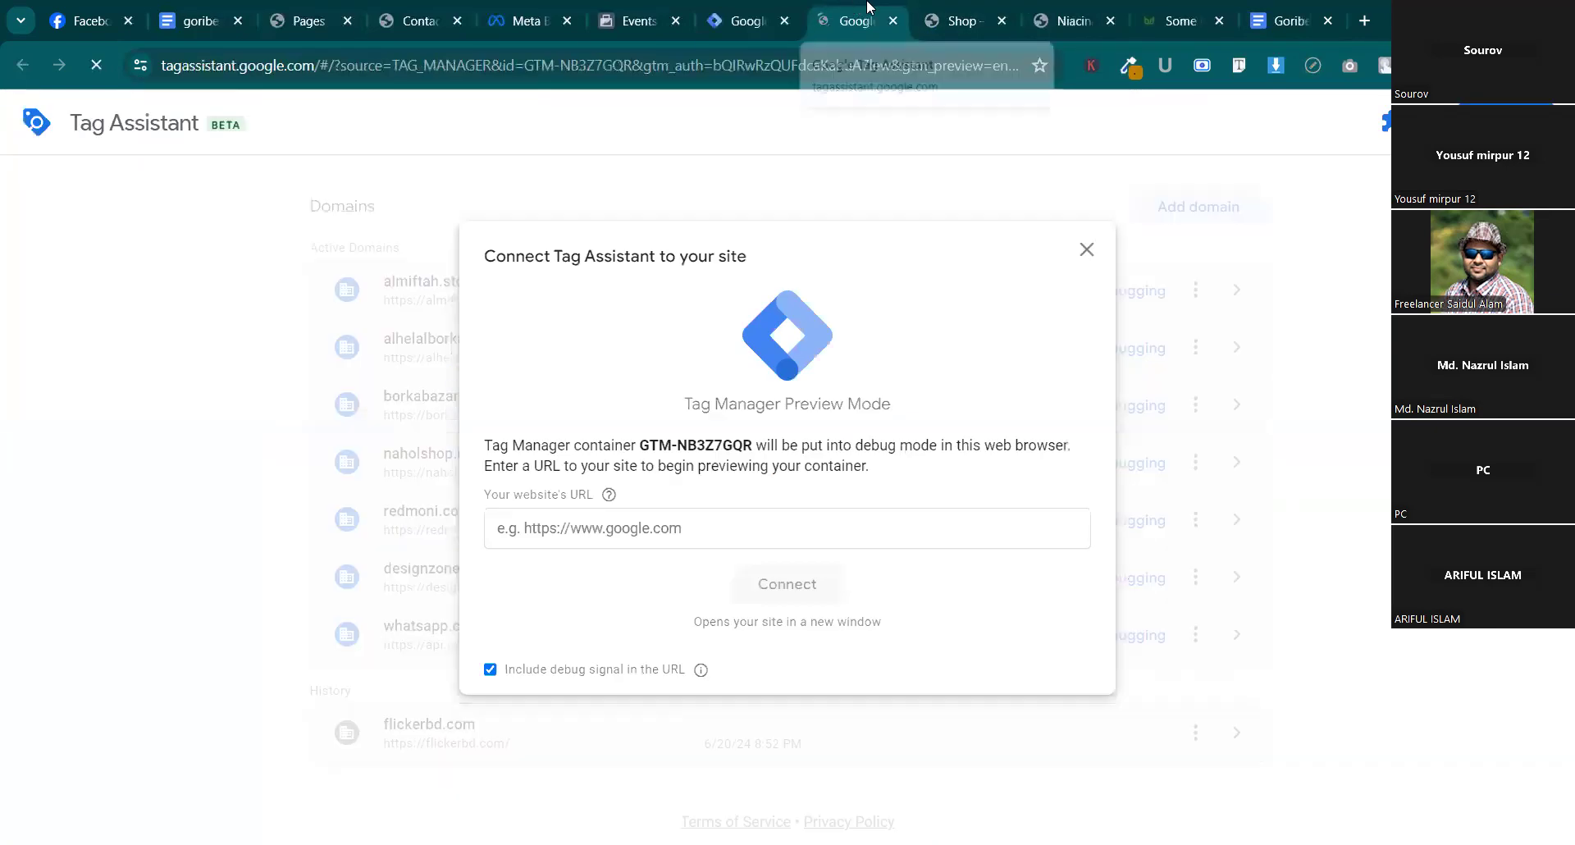
click(696, 539)
click(960, 8)
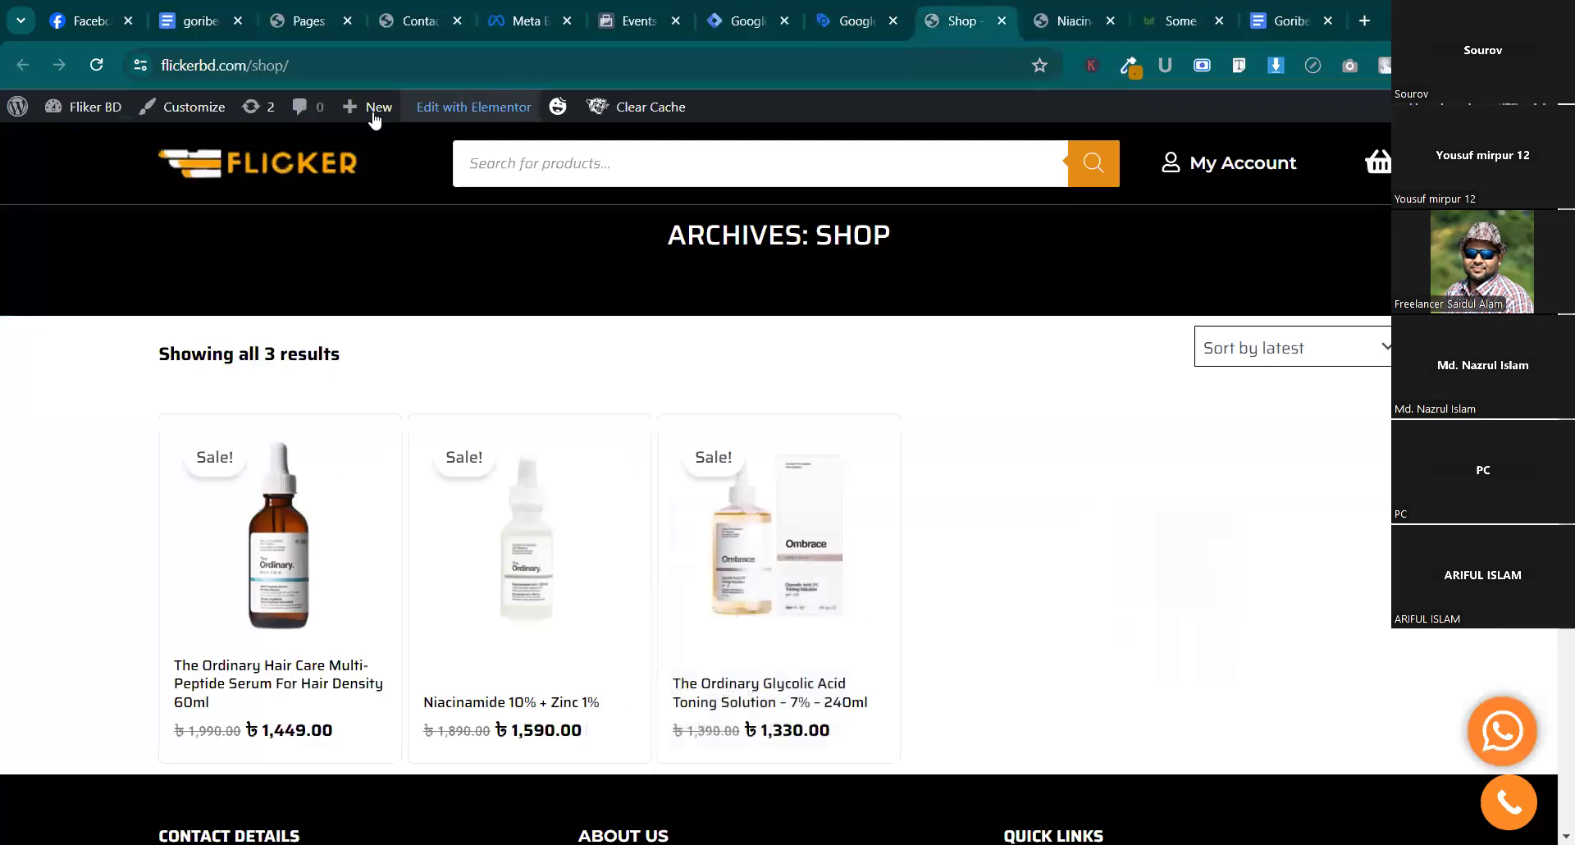
click(260, 72)
click(287, 69)
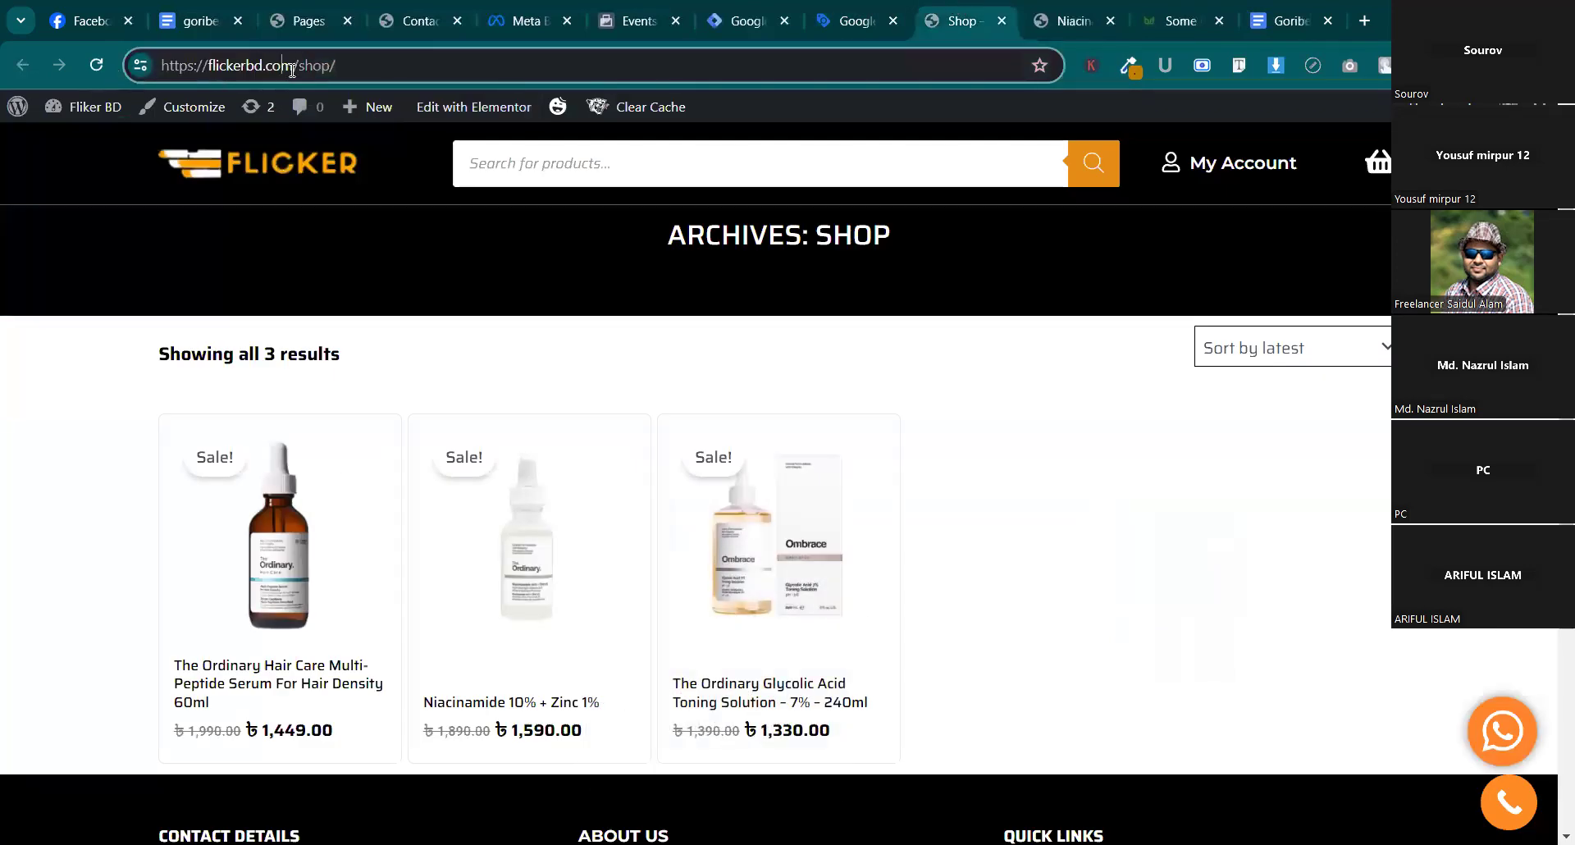
drag(302, 66, 175, 68)
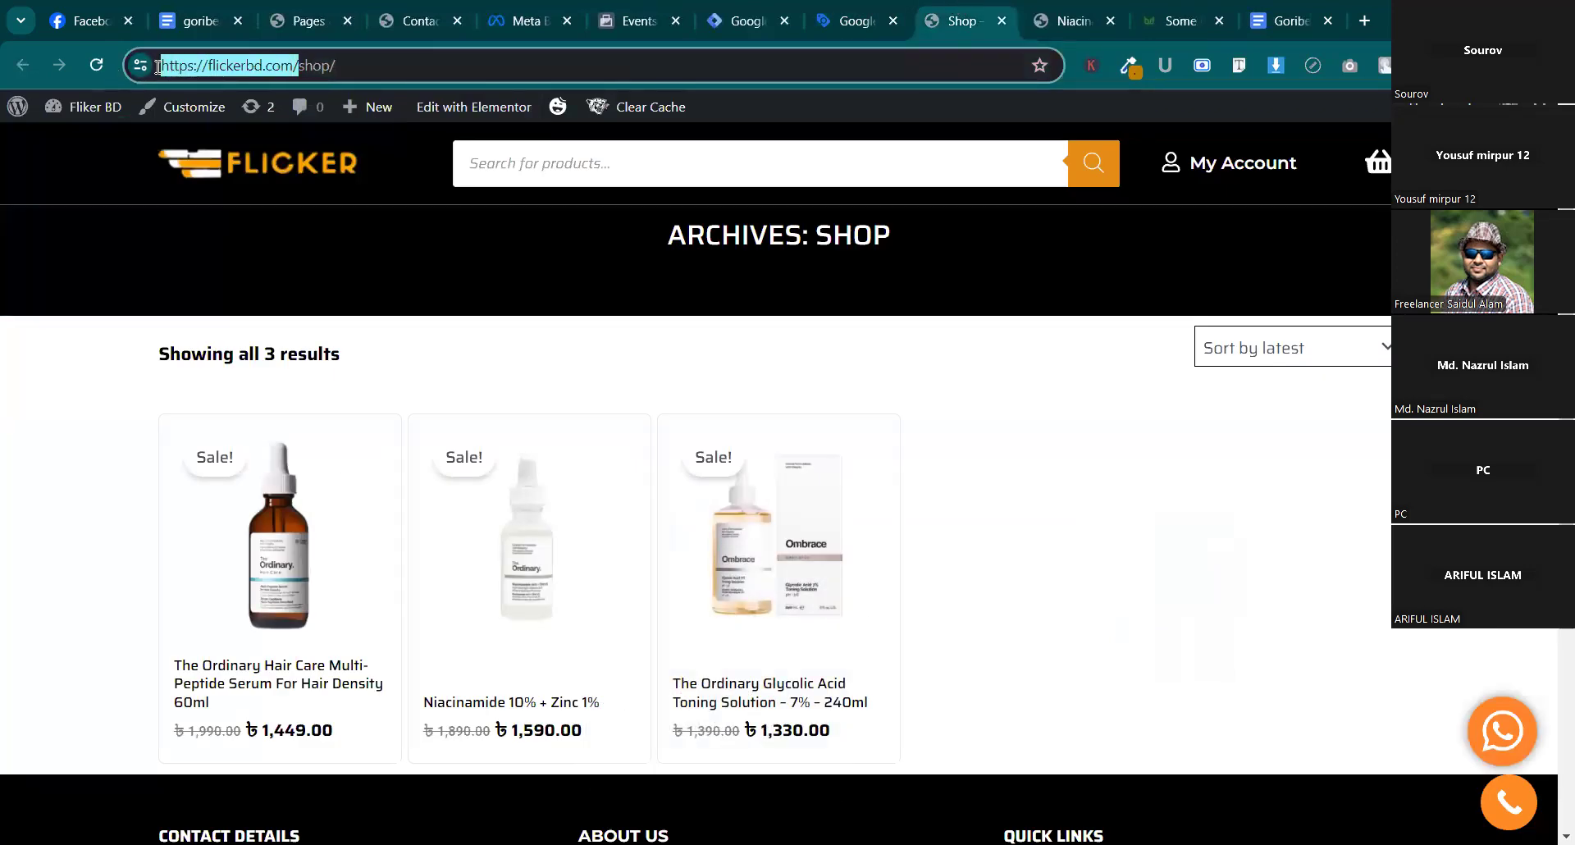
right_click(178, 69)
click(270, 250)
Paste the address into Tag Assistant, connect, and watch the site open in debug mode.
click(846, 12)
right_click(694, 535)
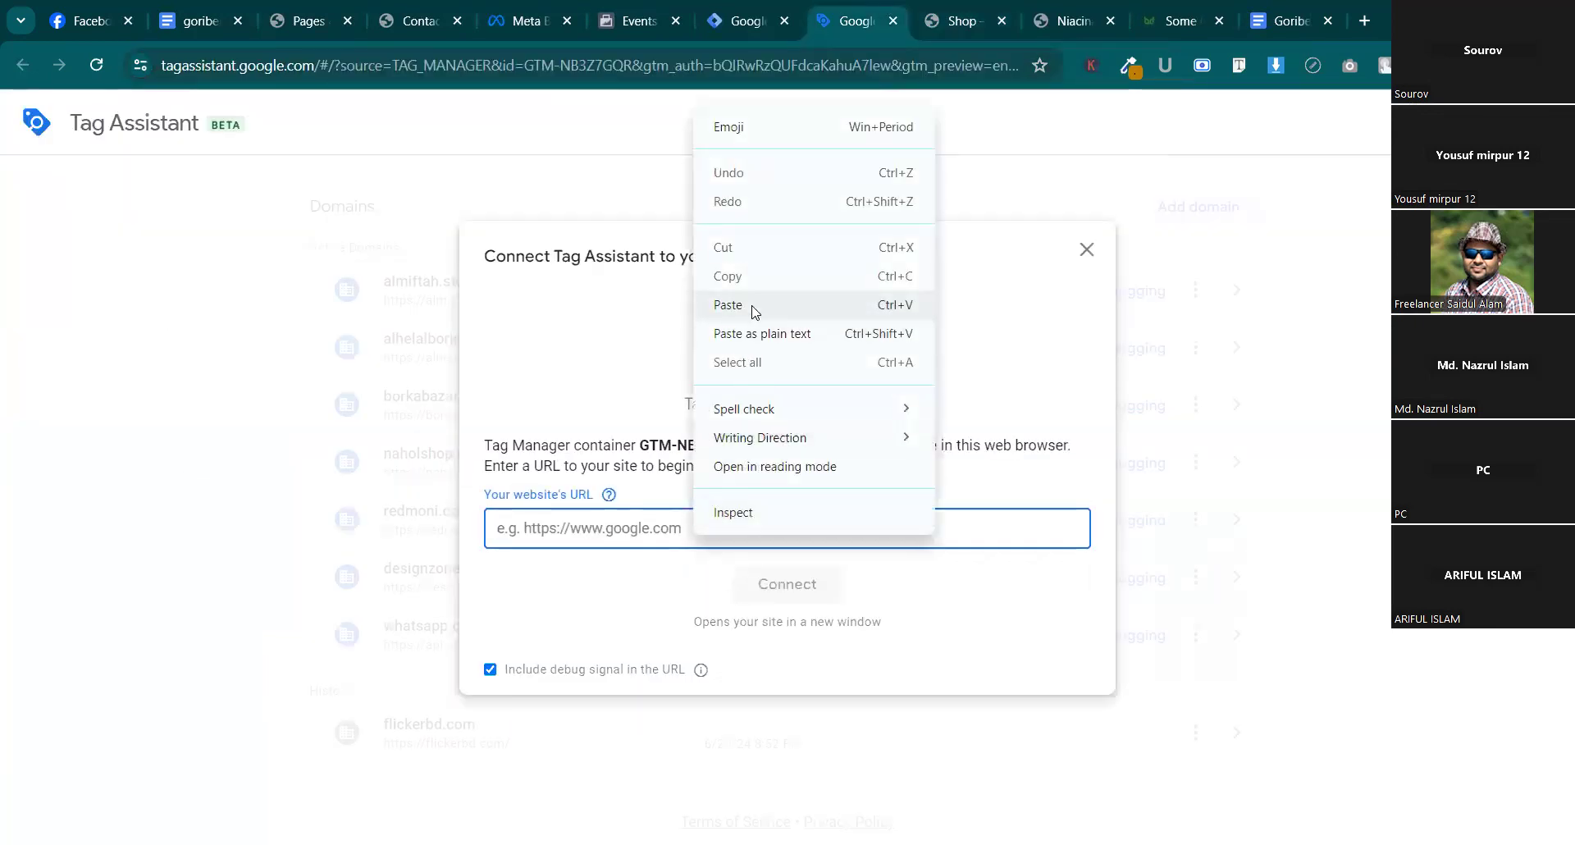
click(750, 309)
click(820, 583)
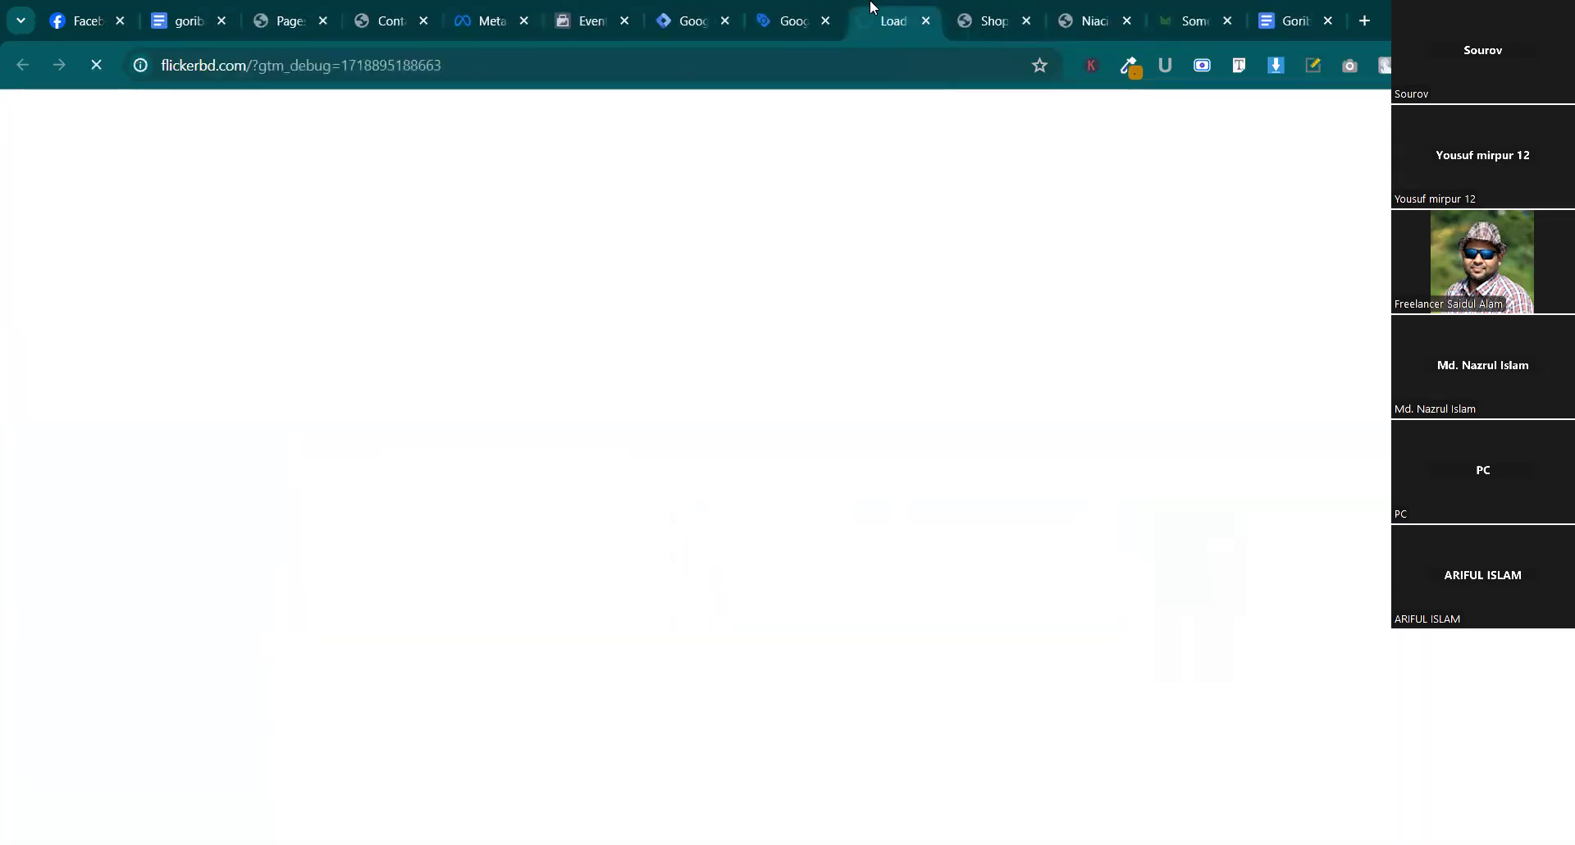
click(816, 10)
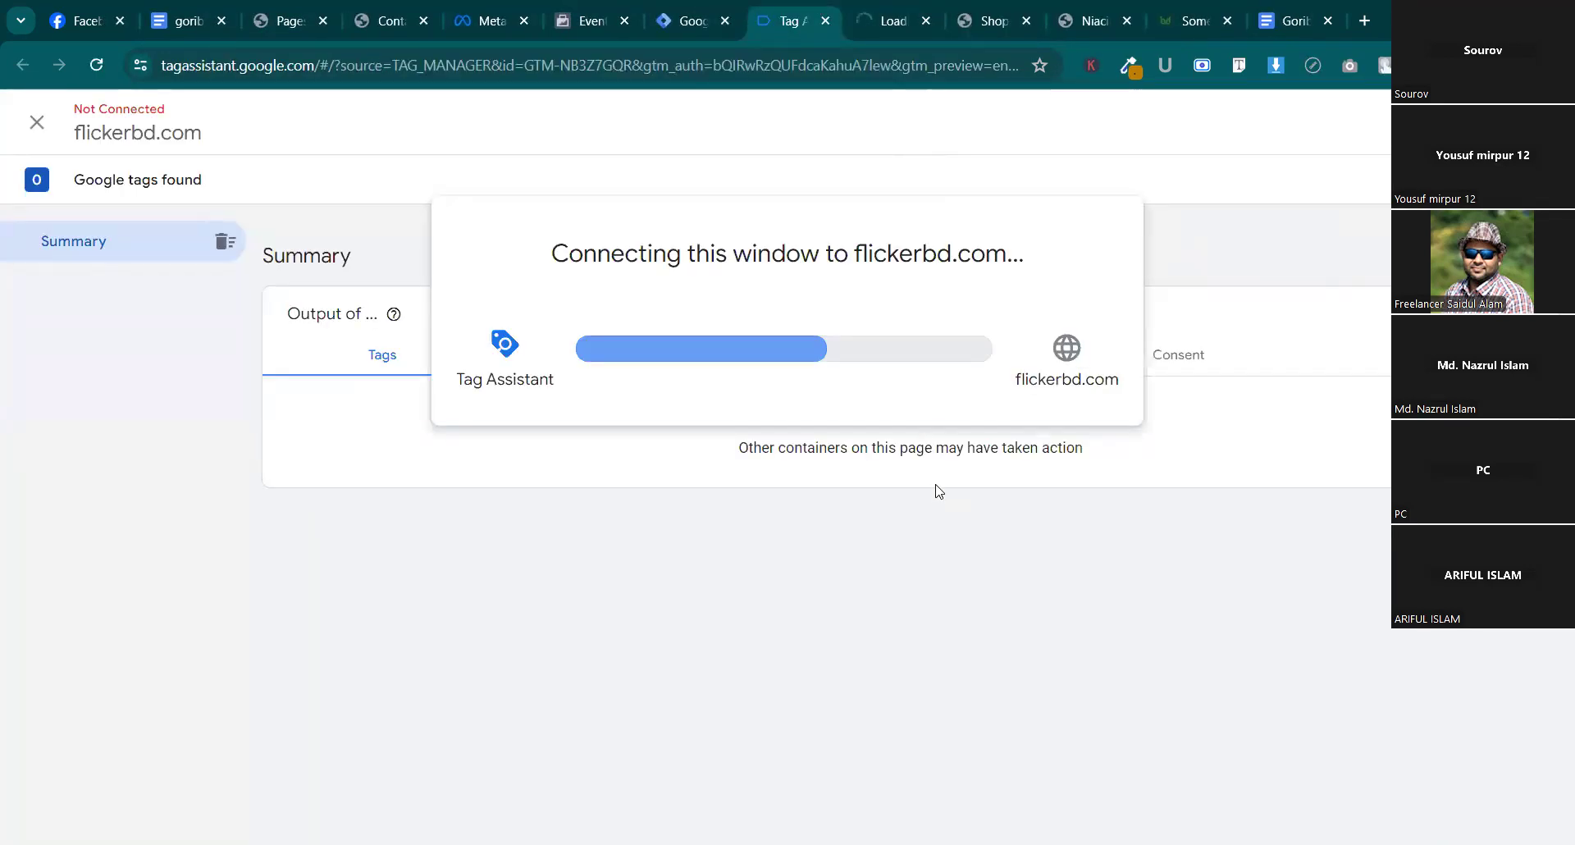
click(895, 6)
click(796, 13)
click(897, 10)
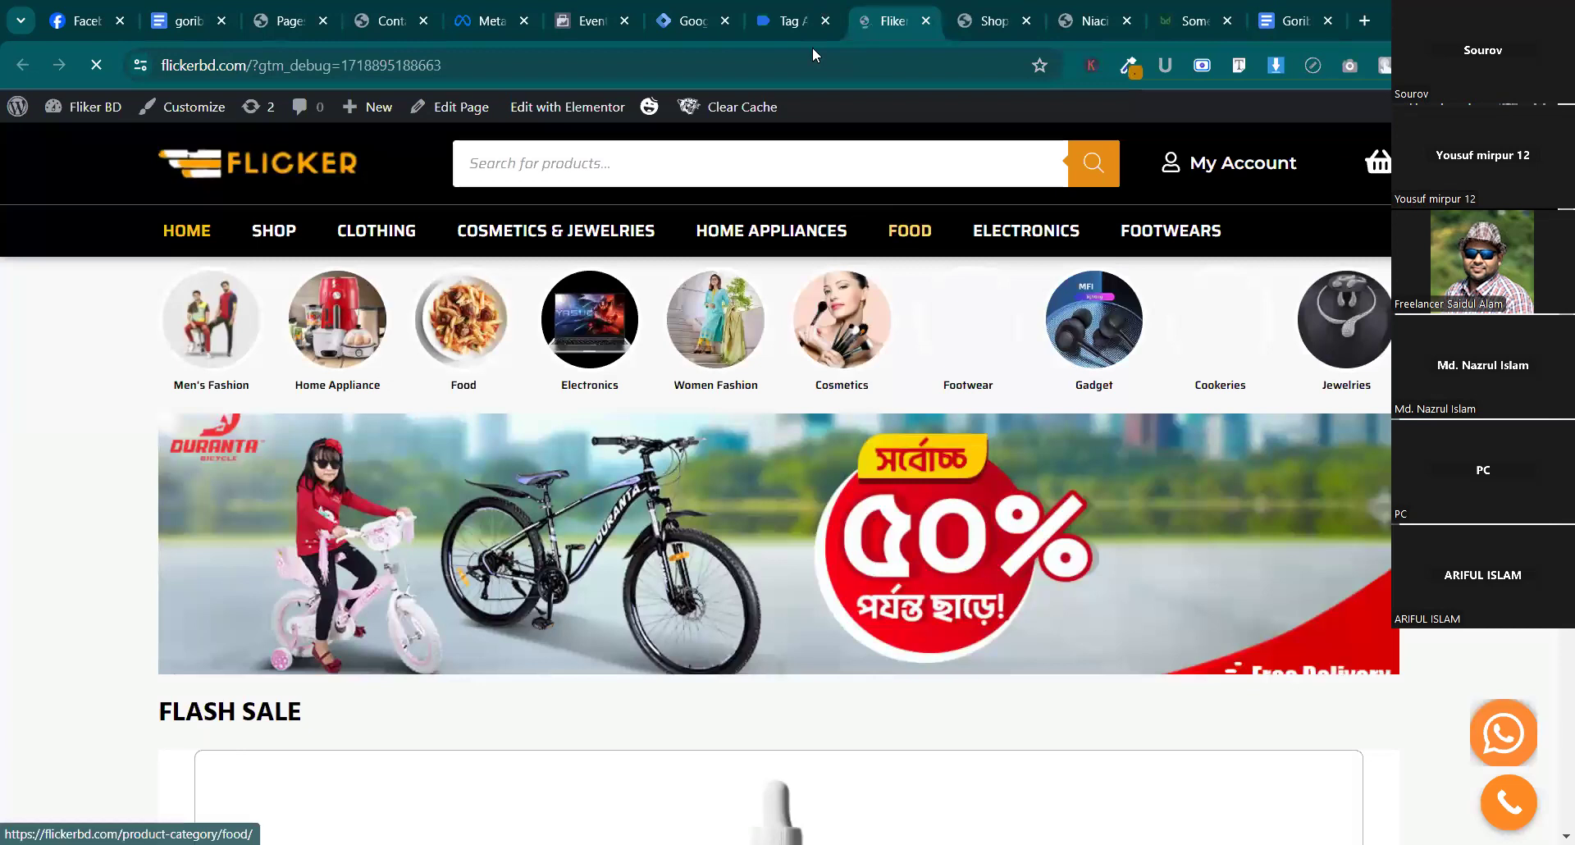
Browse the WordPress Installed Plugins list while Tag Assistant keeps trying to connect.
scroll(827, 323, down, 7)
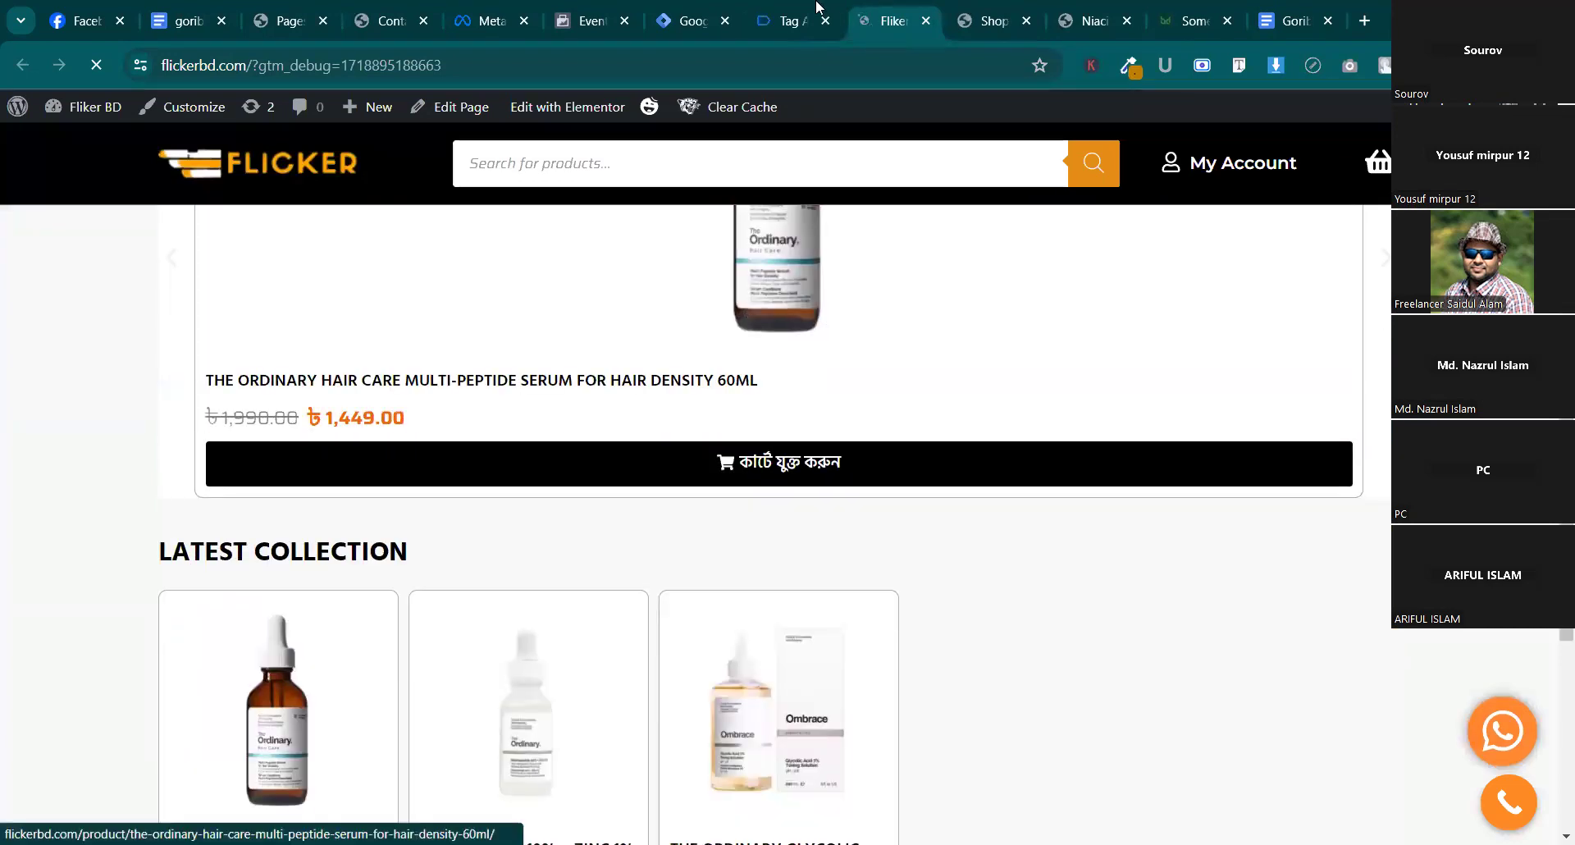
click(816, 6)
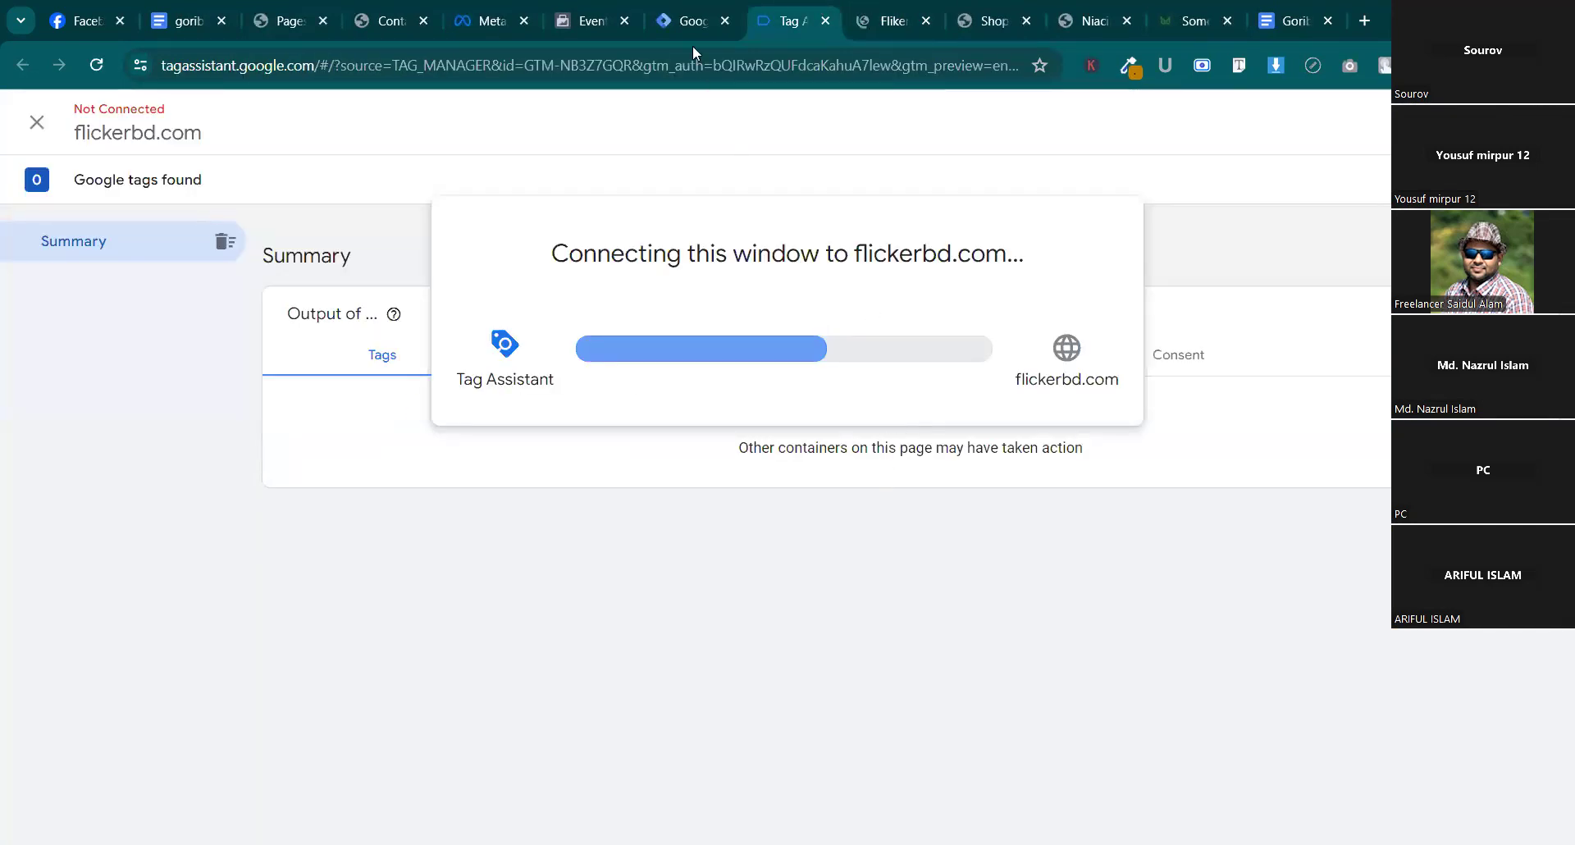
click(283, 20)
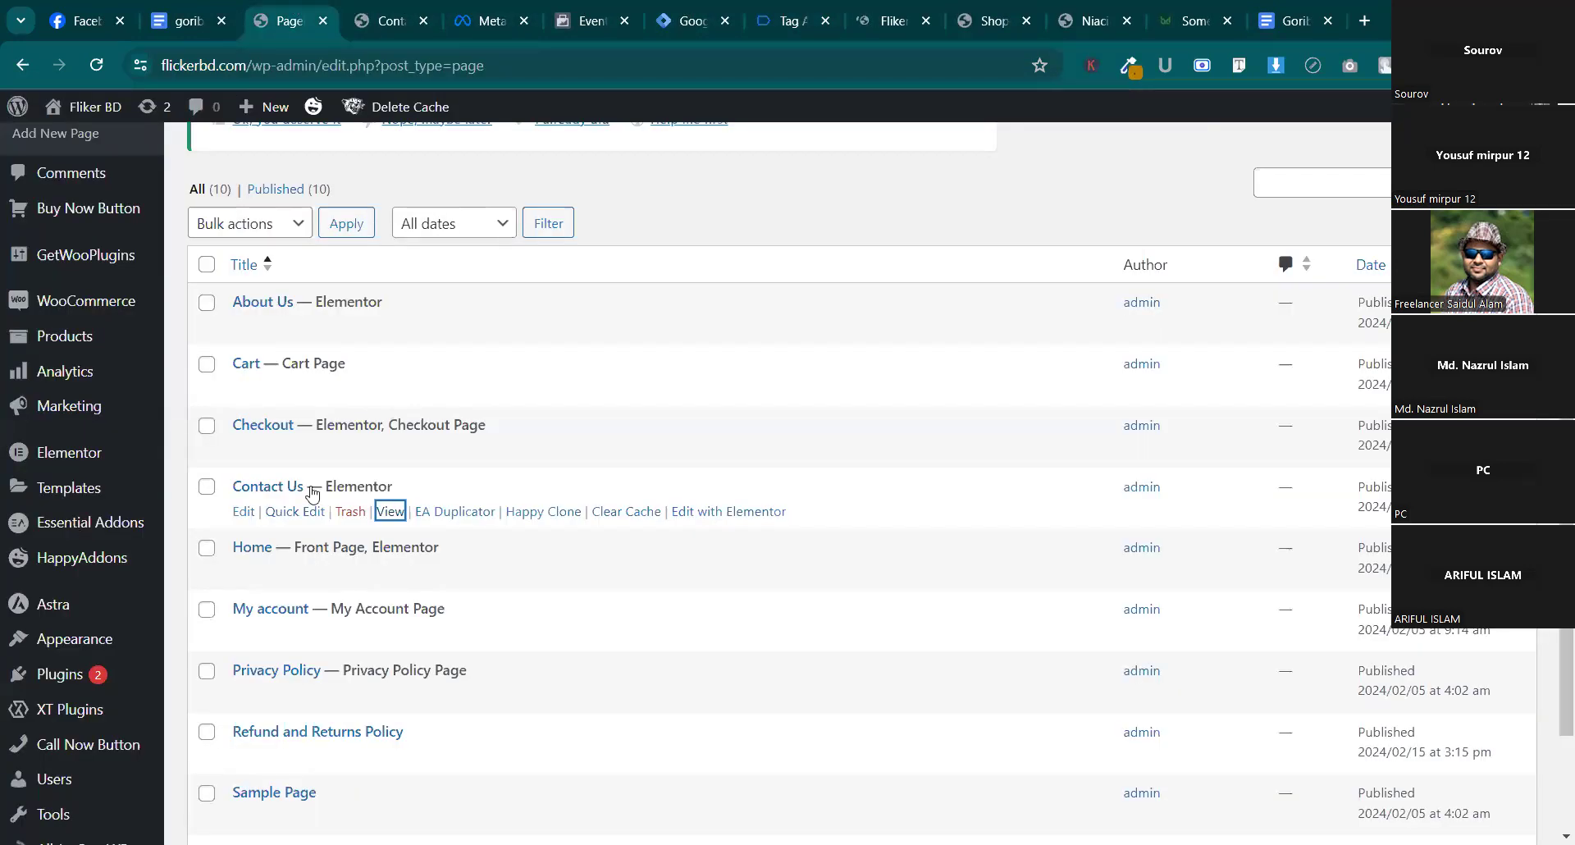
scroll(312, 492, down, 5)
click(786, 21)
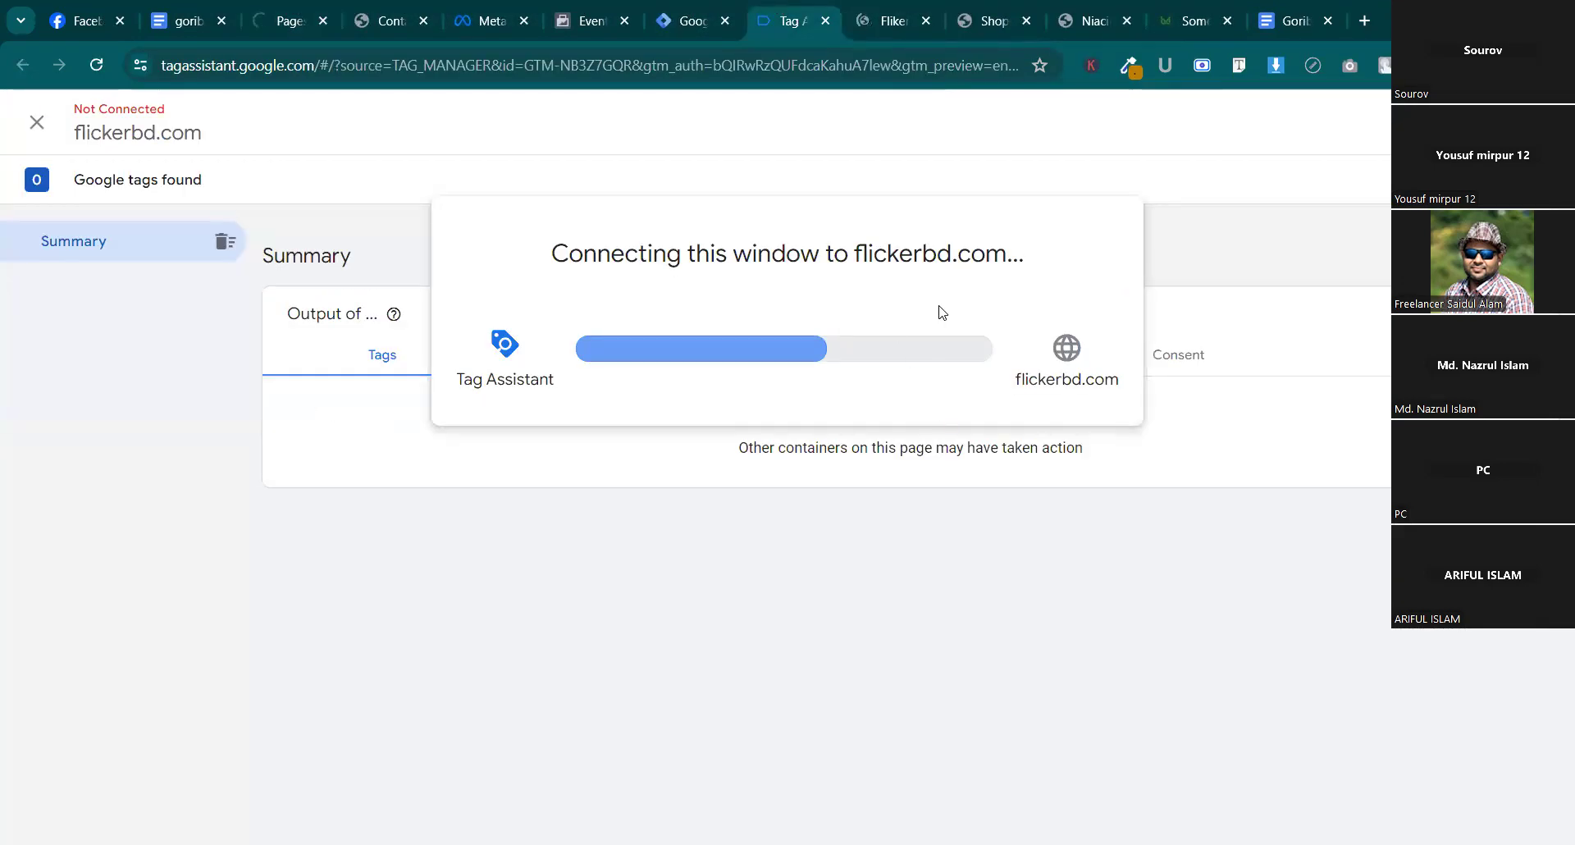
click(308, 9)
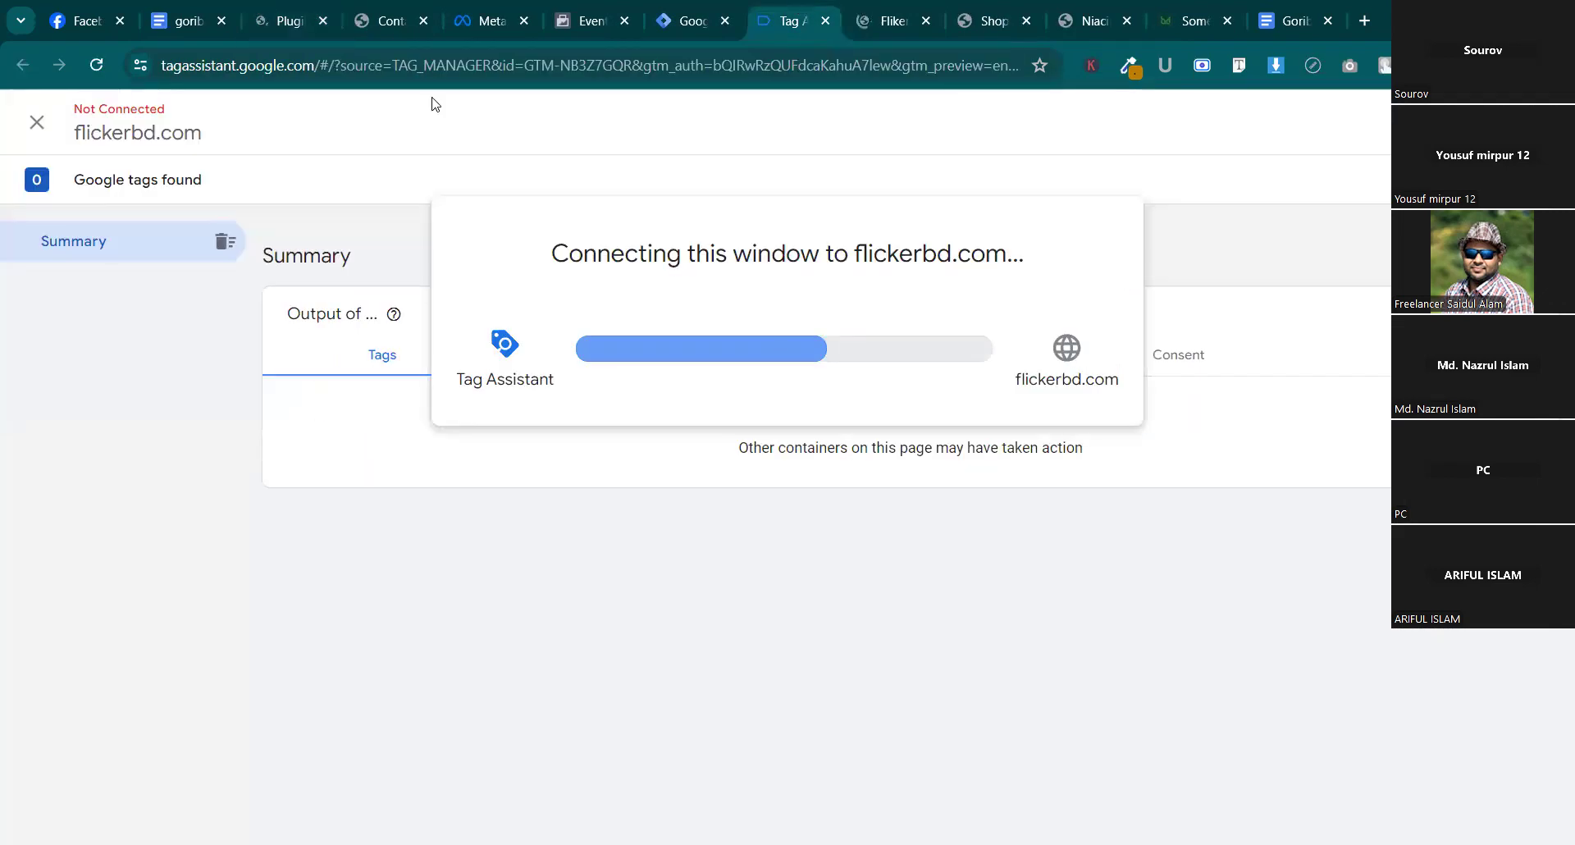
click(304, 38)
scroll(405, 493, down, 8)
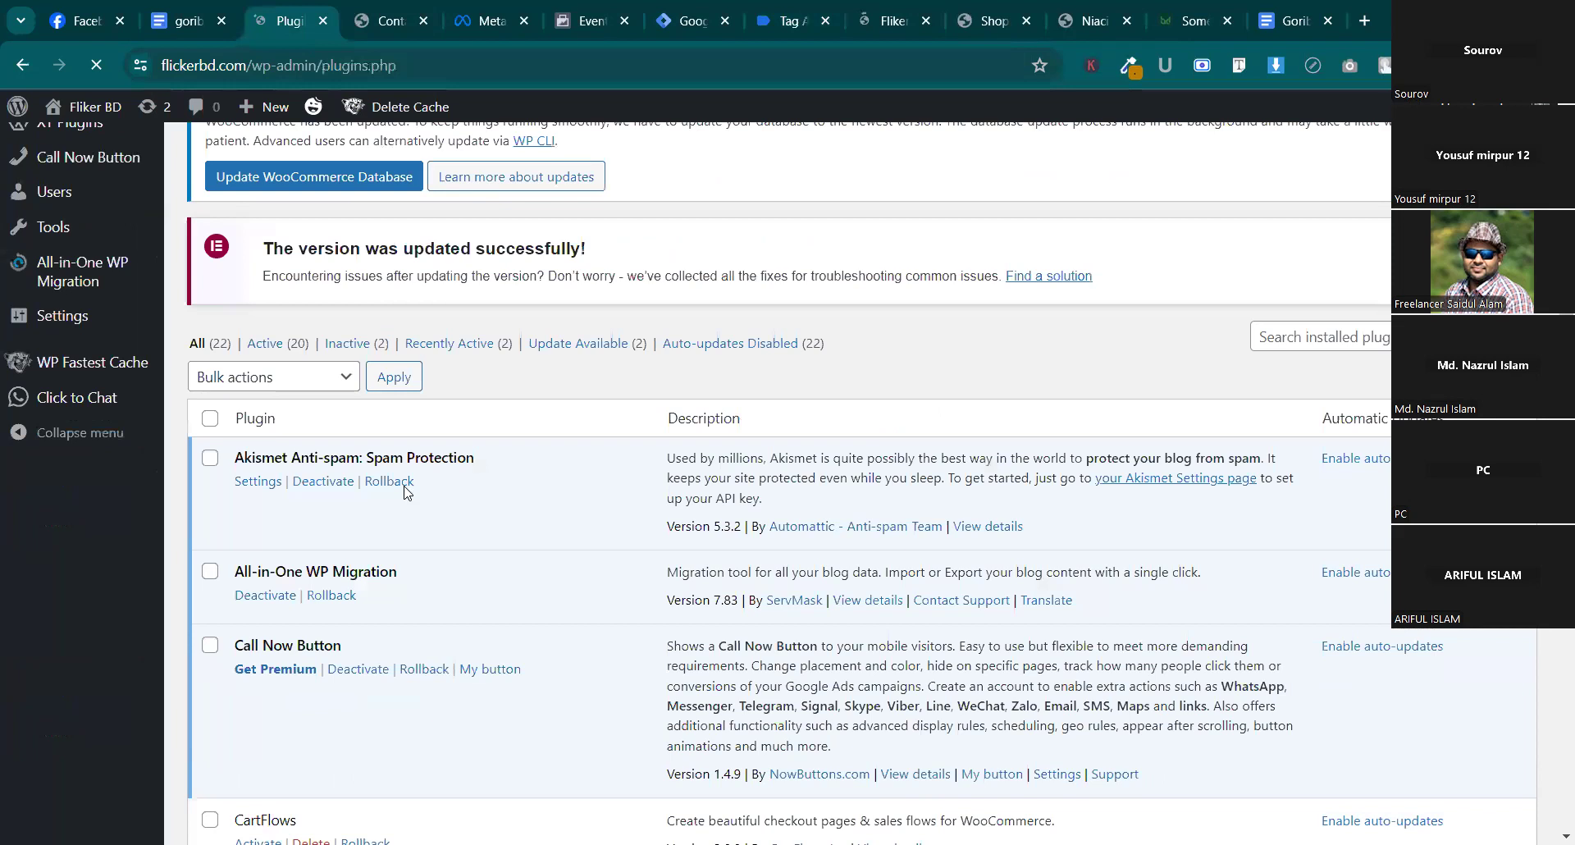
scroll(405, 493, down, 20)
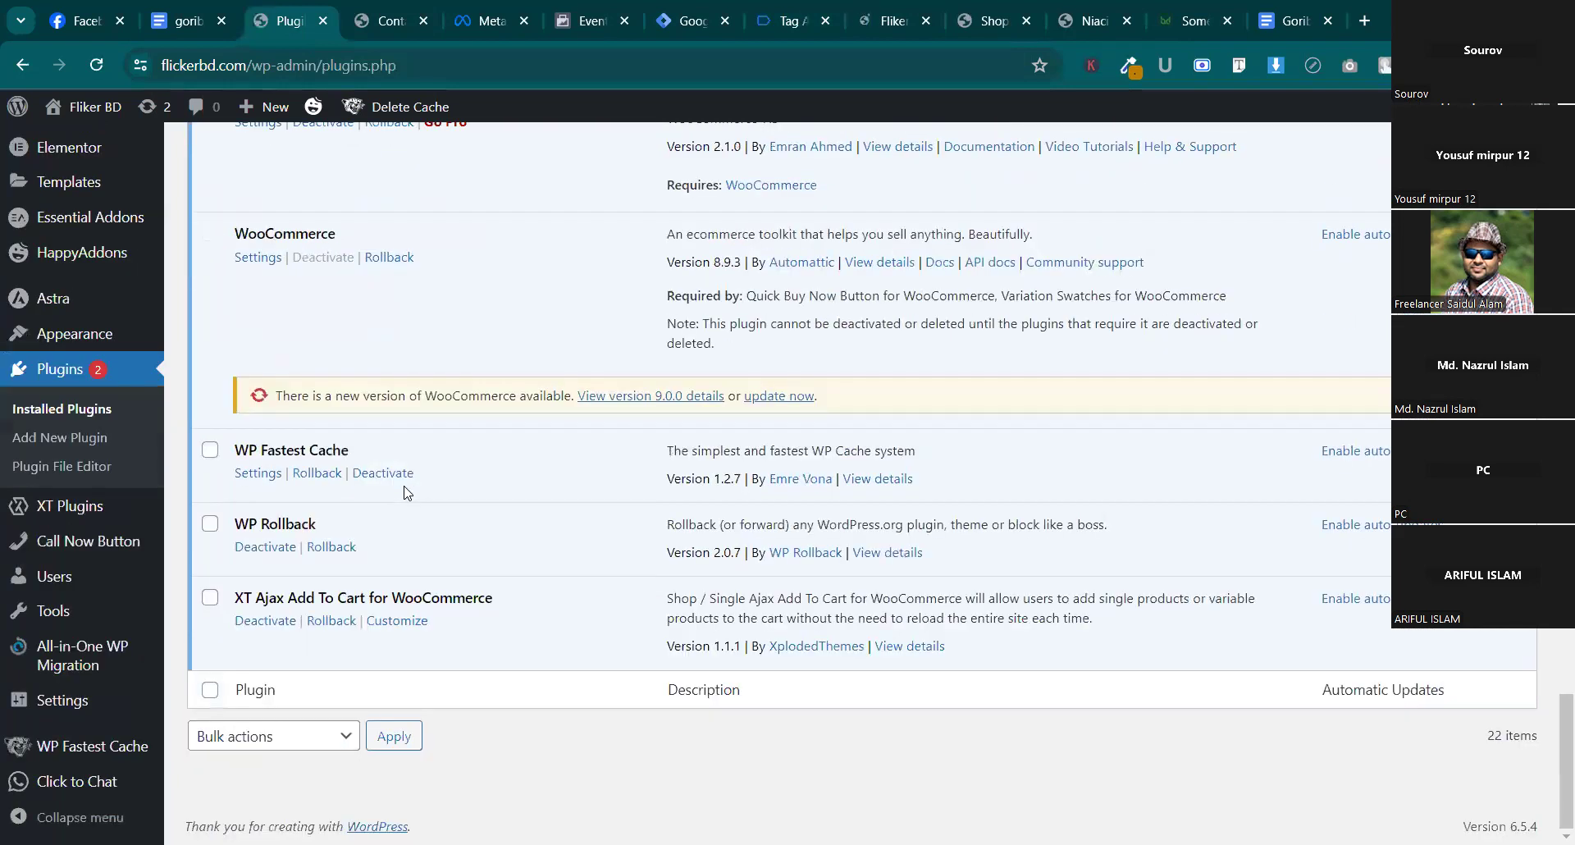
scroll(405, 493, up, 8)
scroll(404, 492, up, 3)
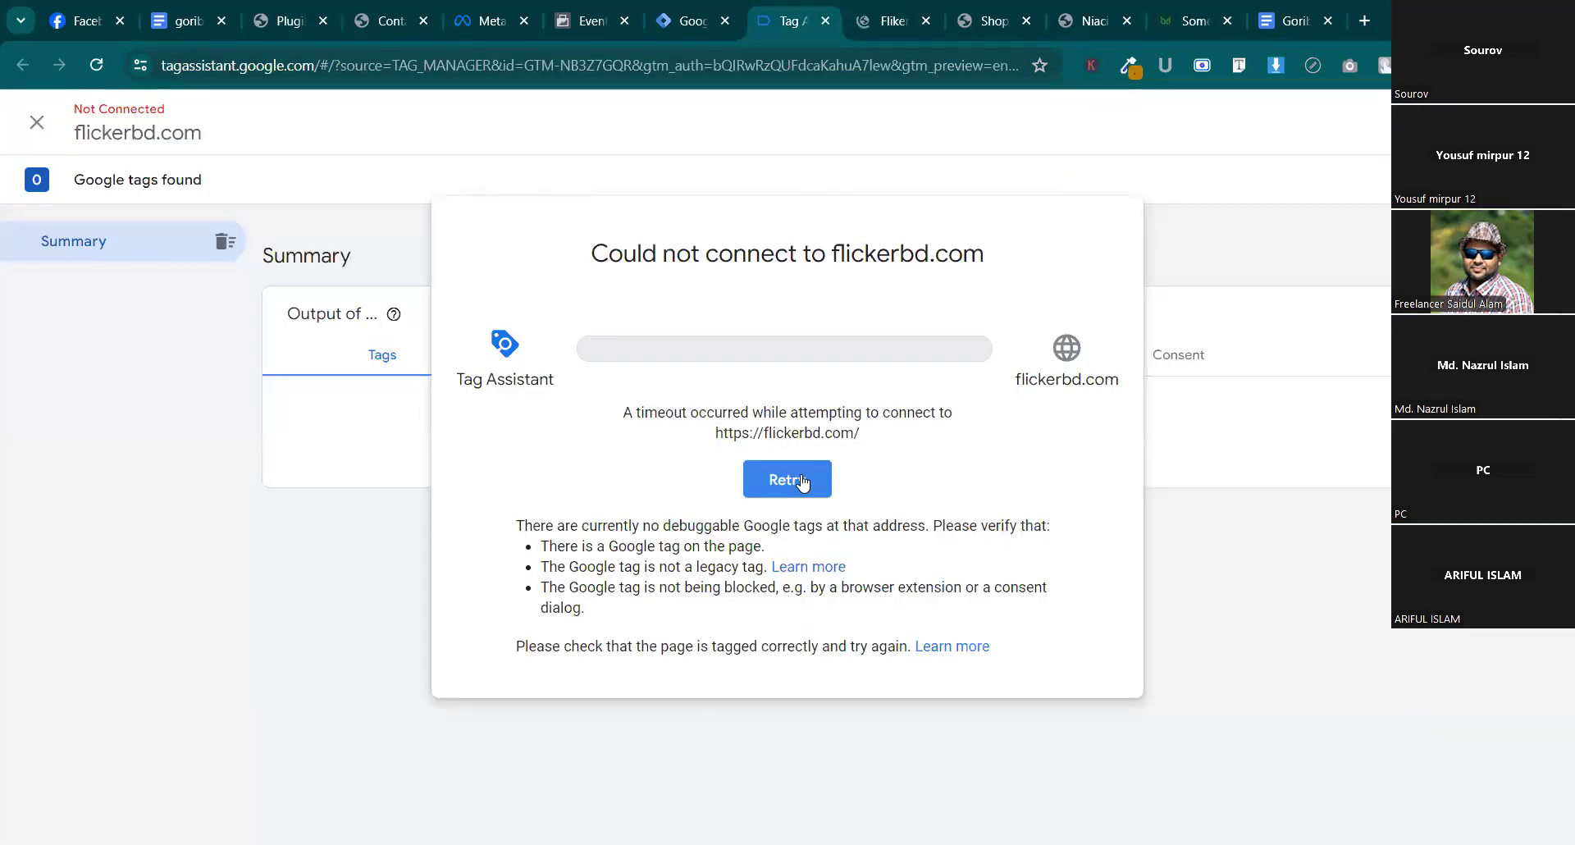
Retry the Tag Assistant connection, review GTM4WP settings, and confirm the Connected summary with GTM-NB3Z7GQR.
click(803, 482)
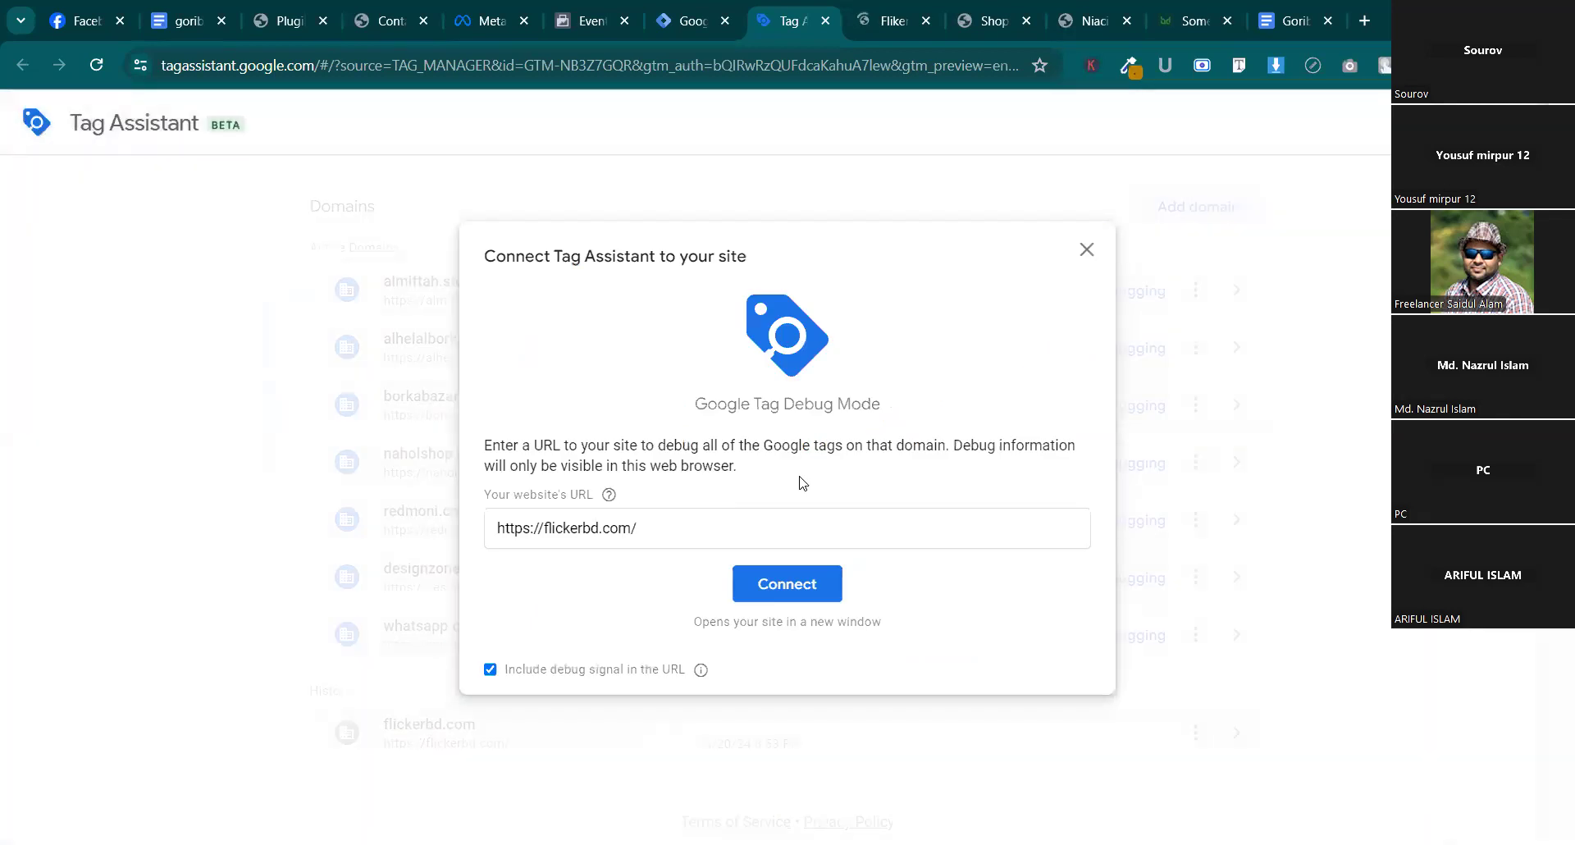
click(790, 585)
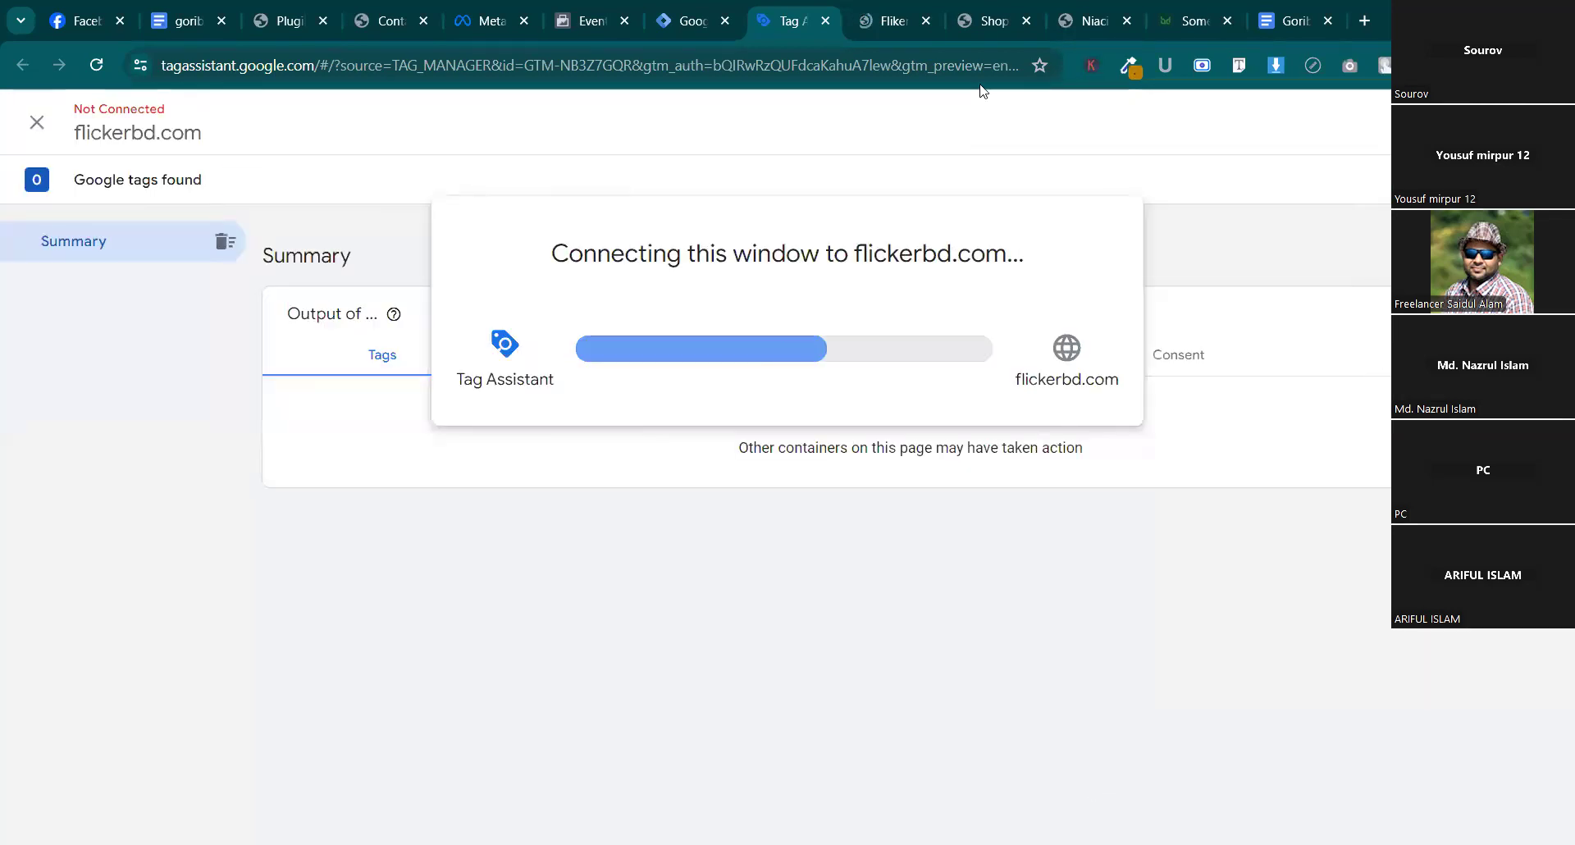
click(354, 18)
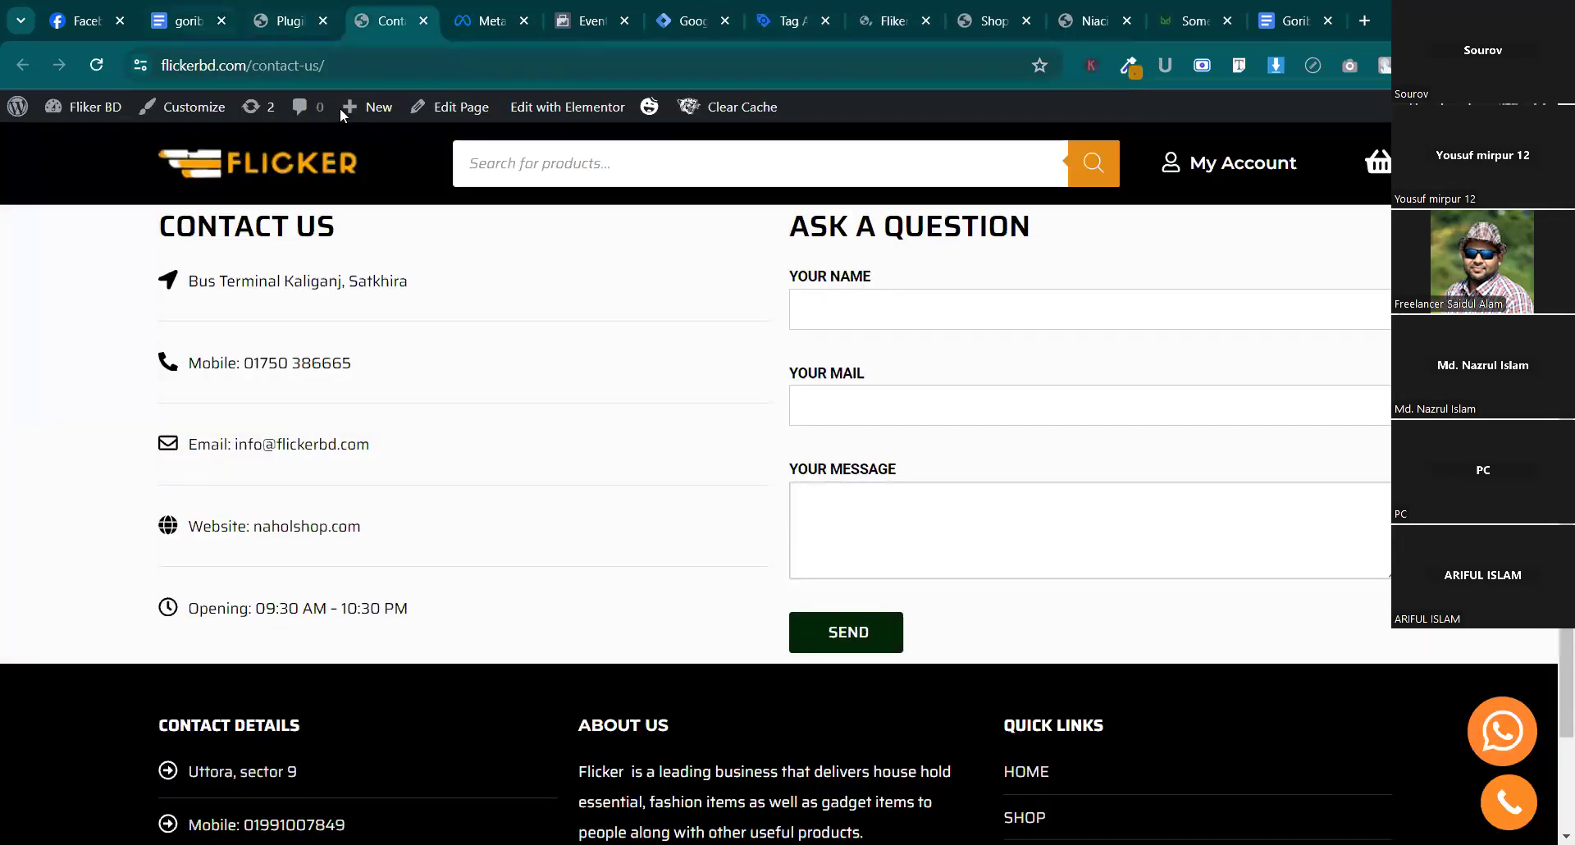
click(209, 17)
click(269, 17)
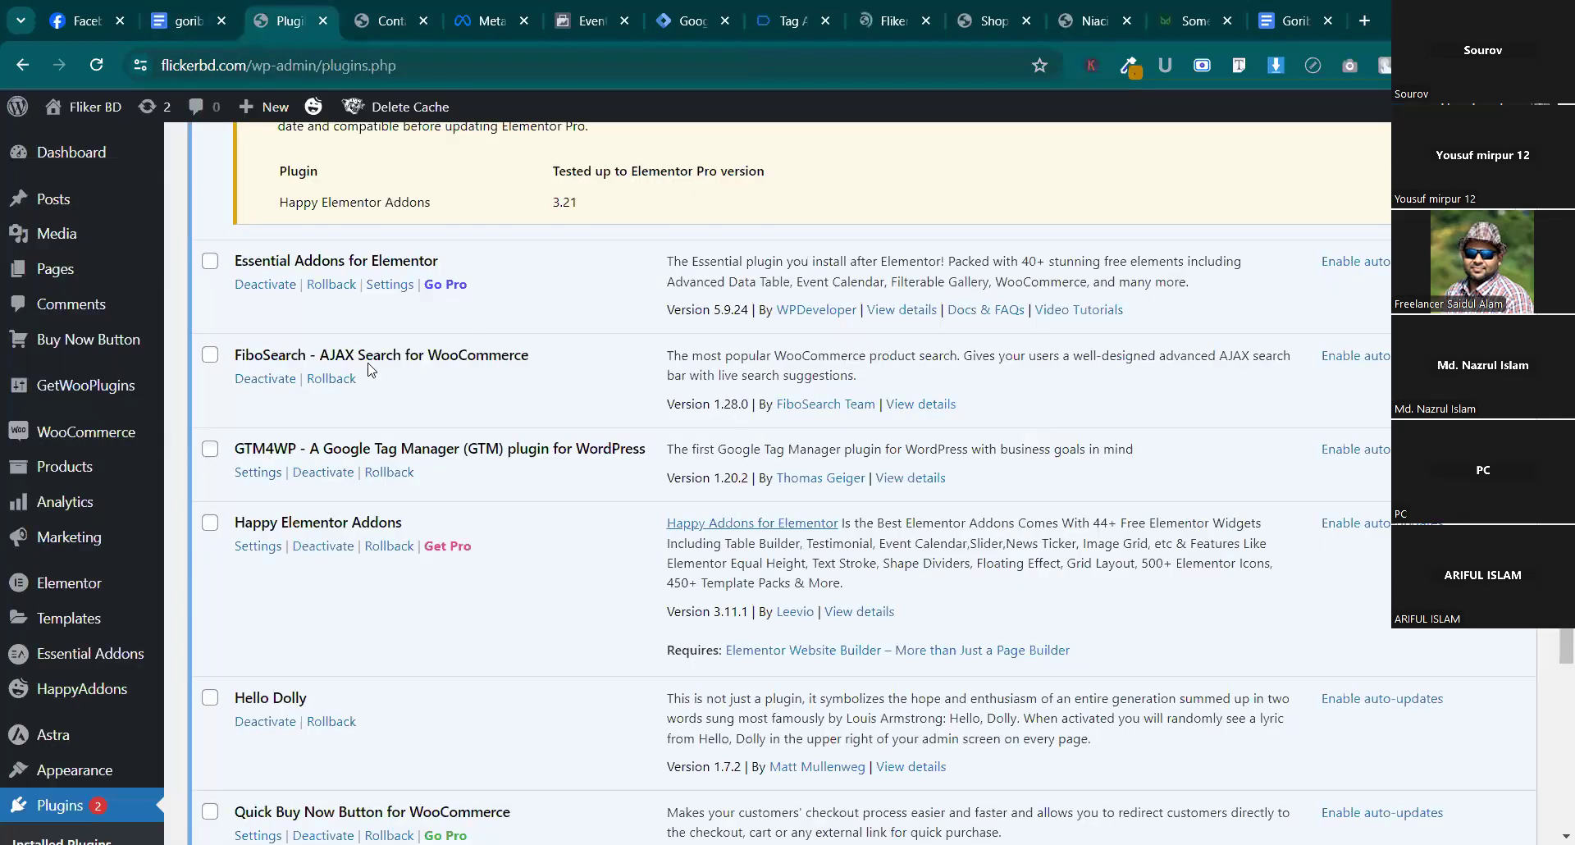
click(278, 474)
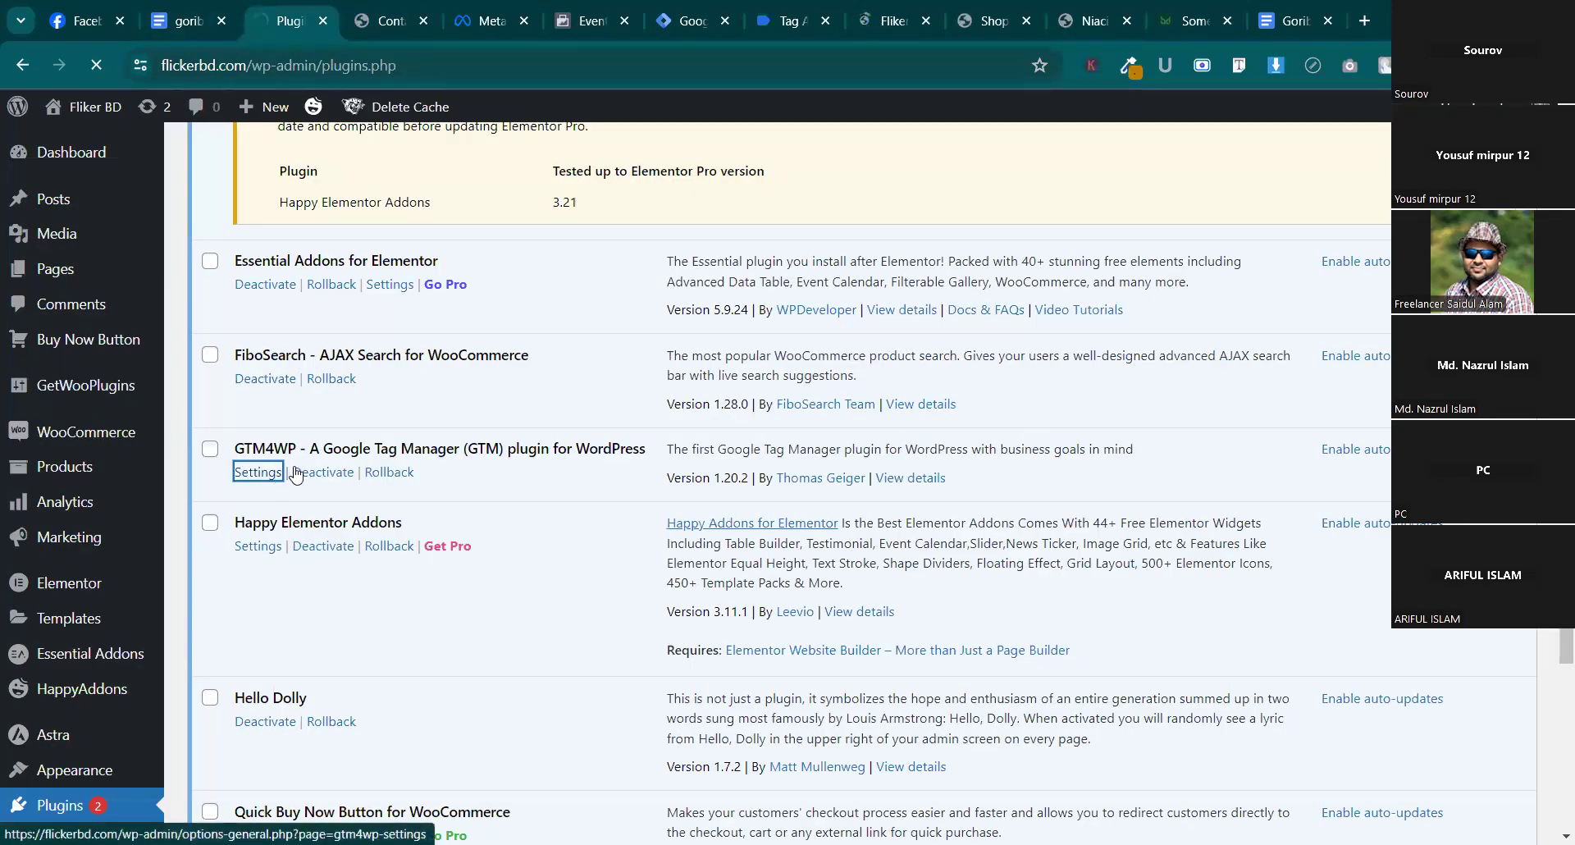
click(865, 8)
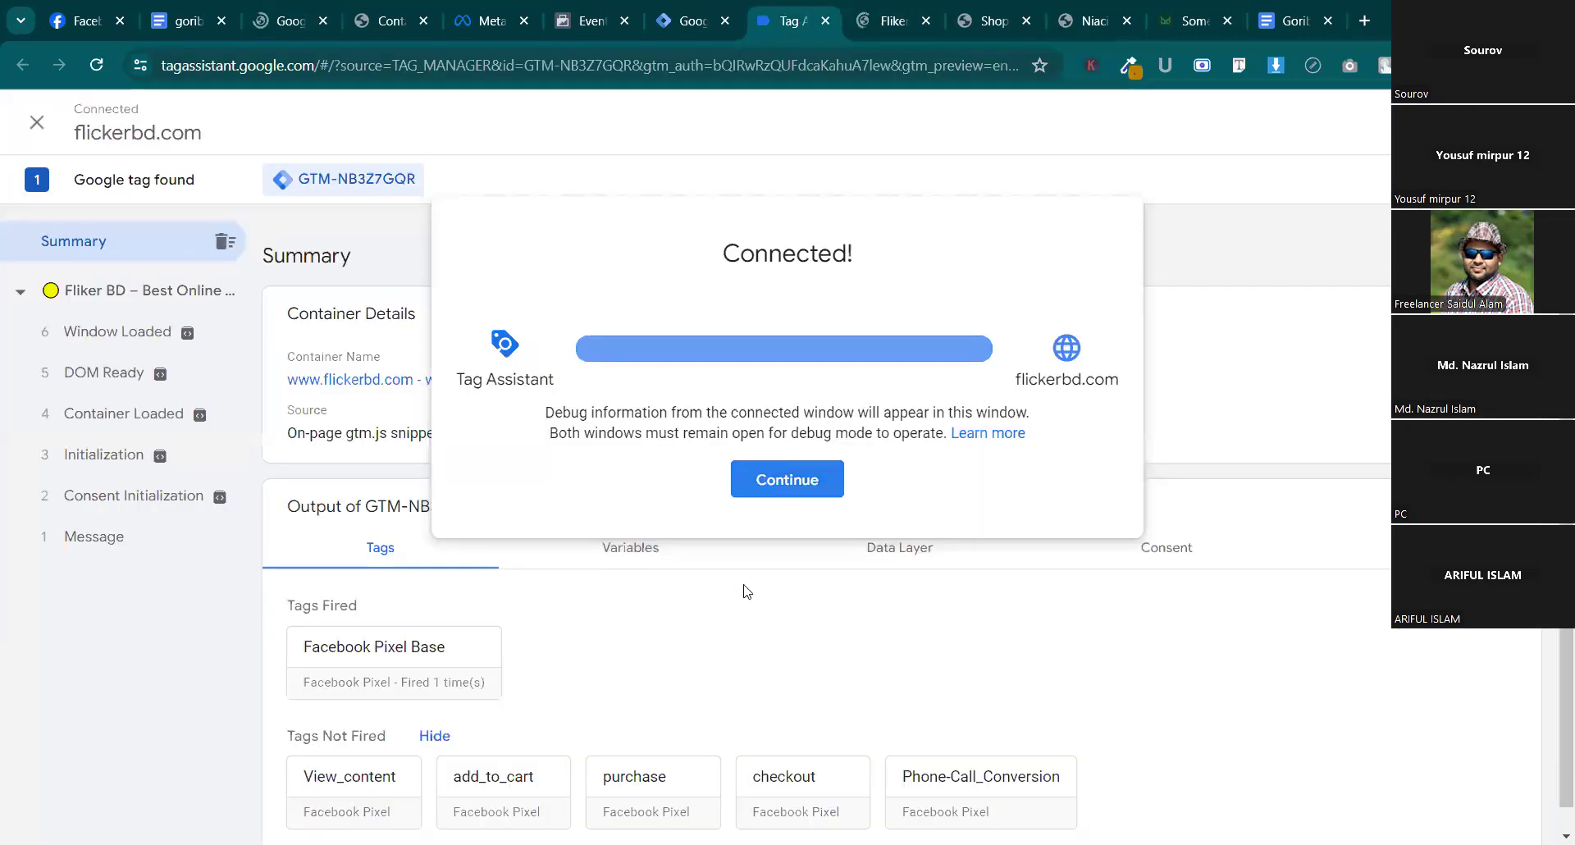
click(746, 591)
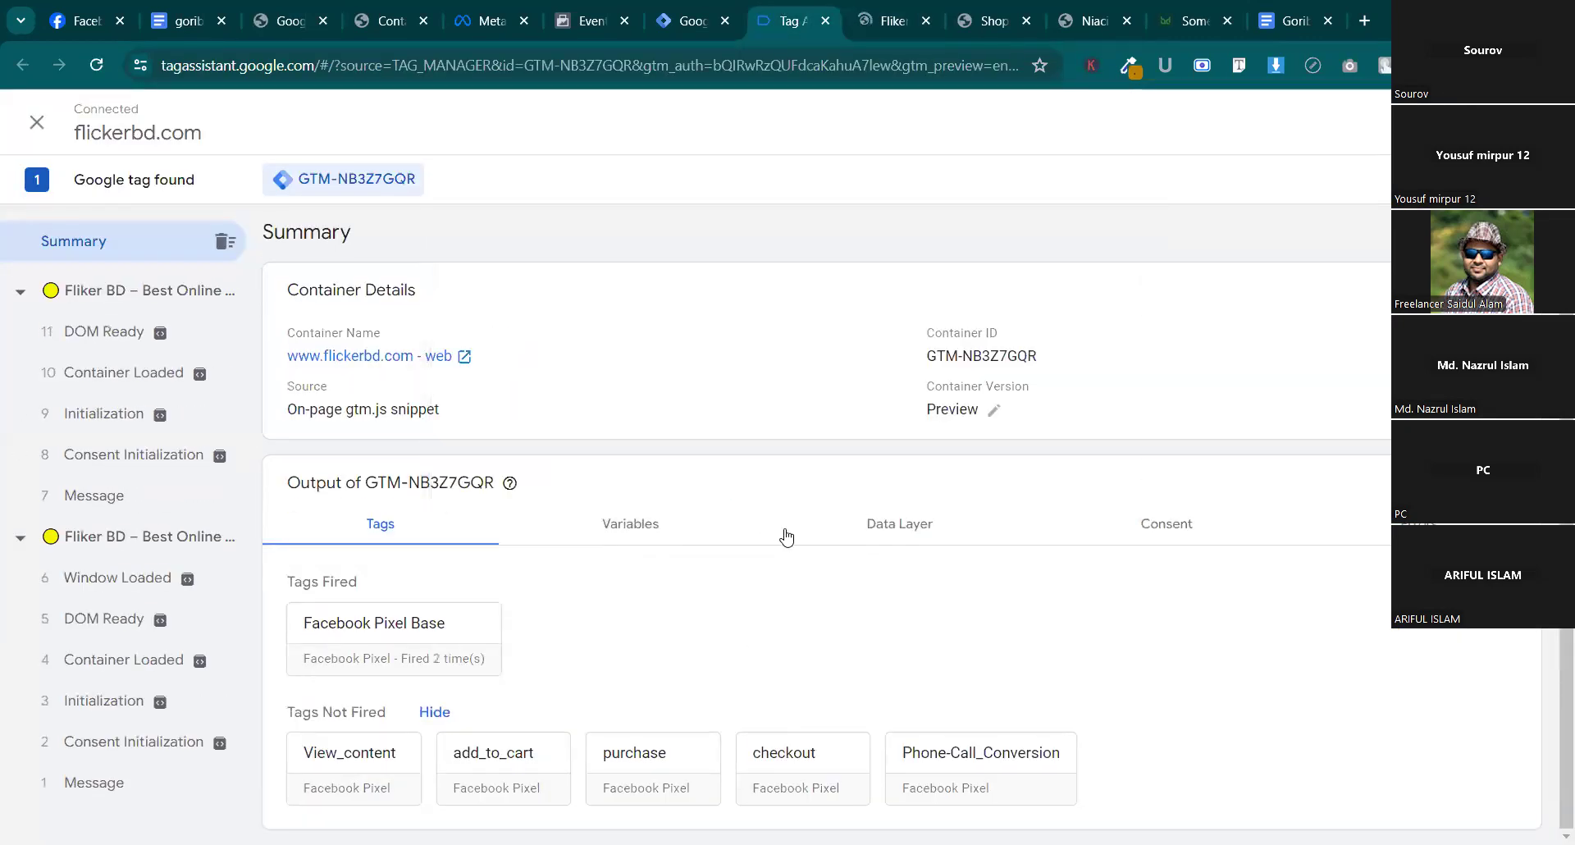
click(890, 20)
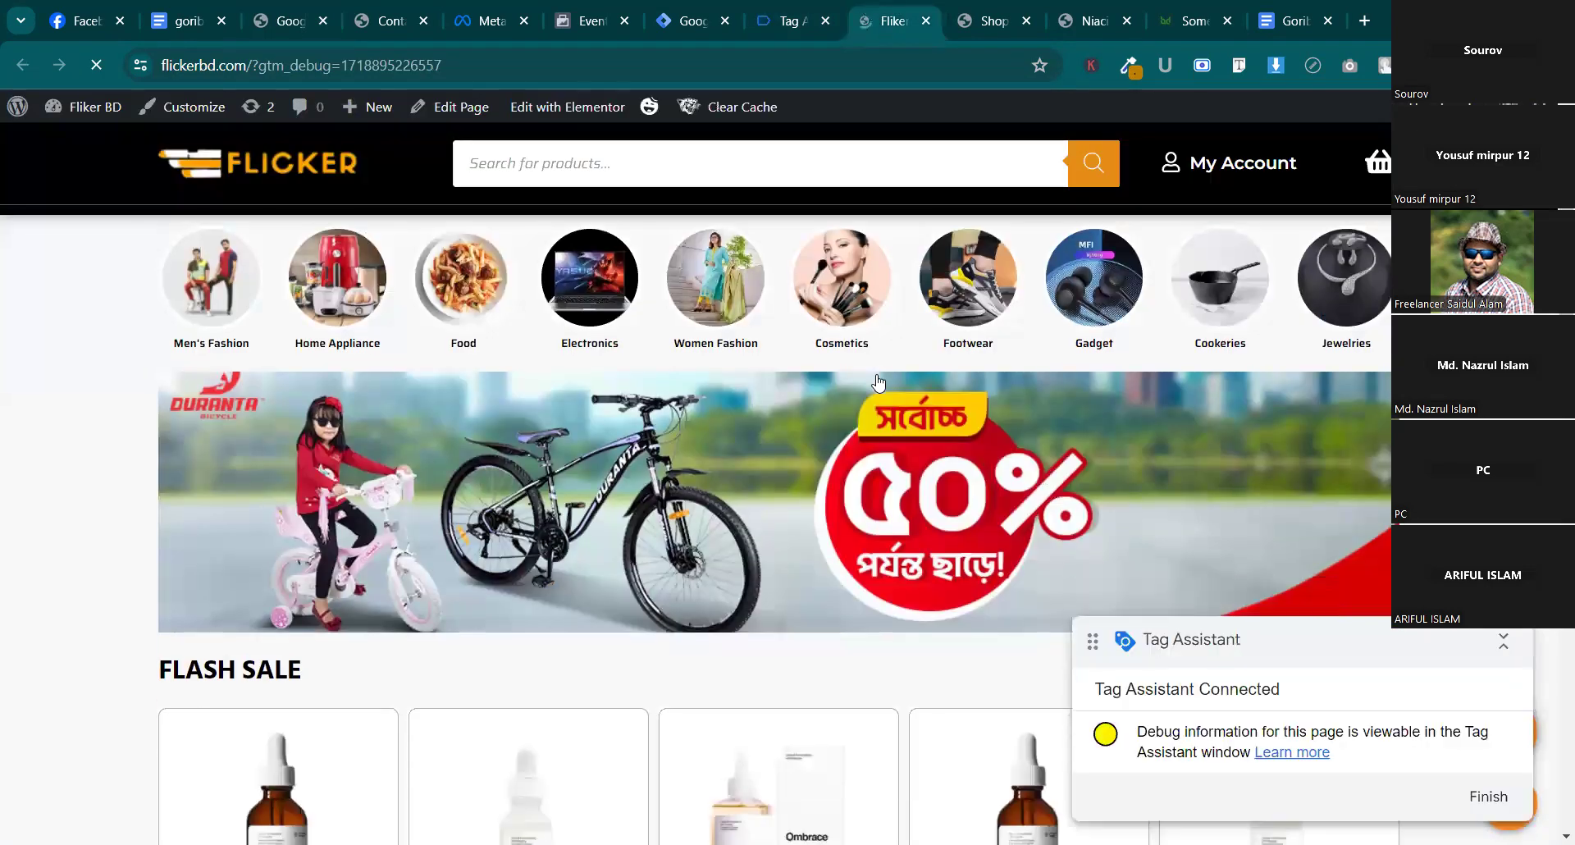
Tap the site's floating phone button twice and confirm Phone-Call_Conversion fired, then open Meta test events.
scroll(1052, 489, down, 10)
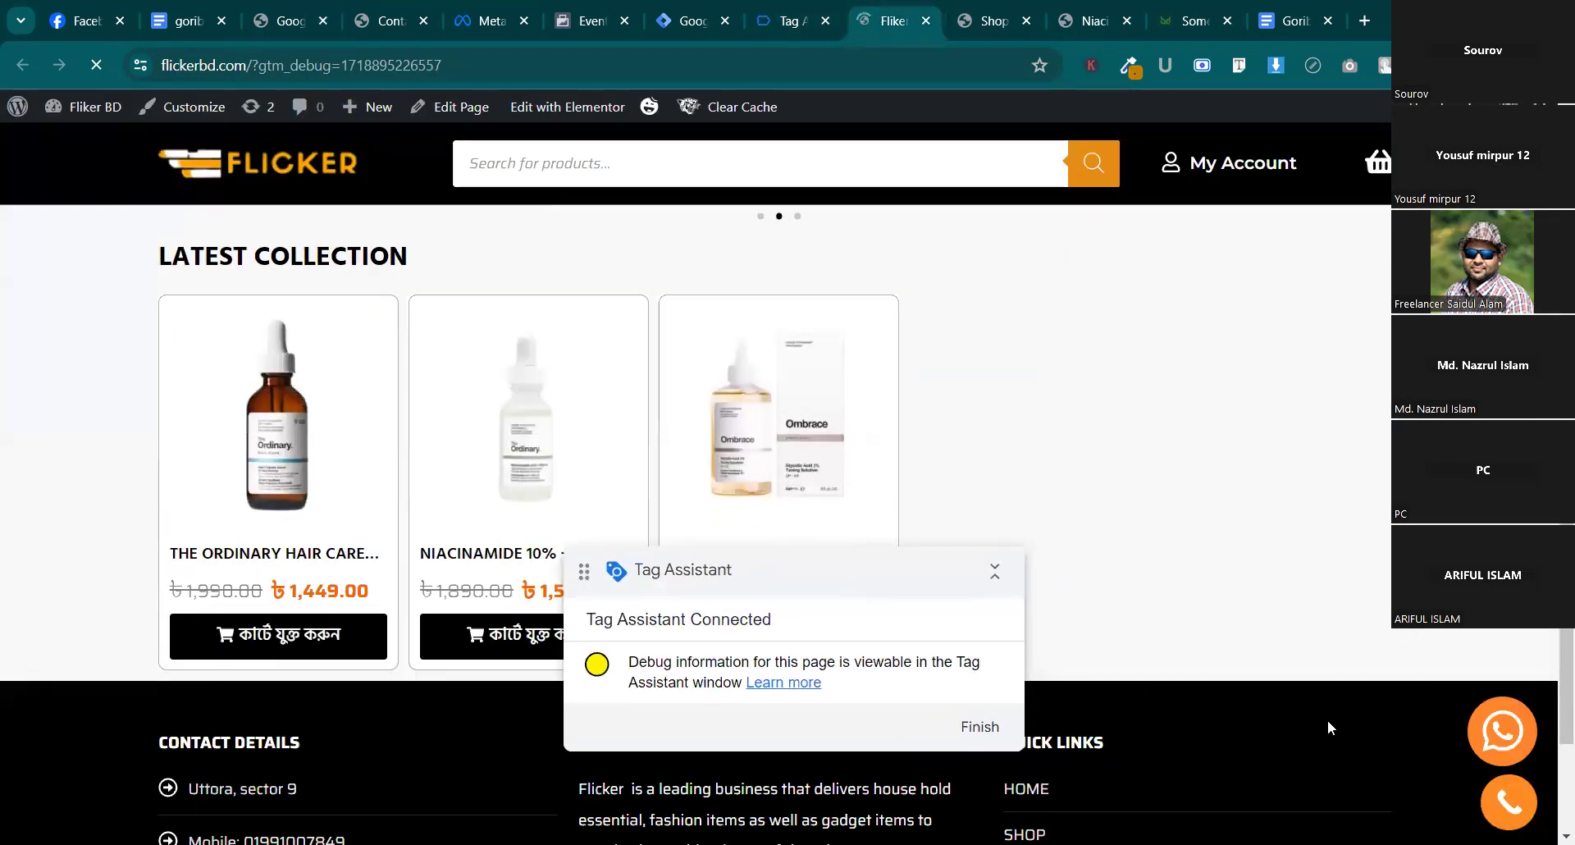
scroll(1188, 600, down, 3)
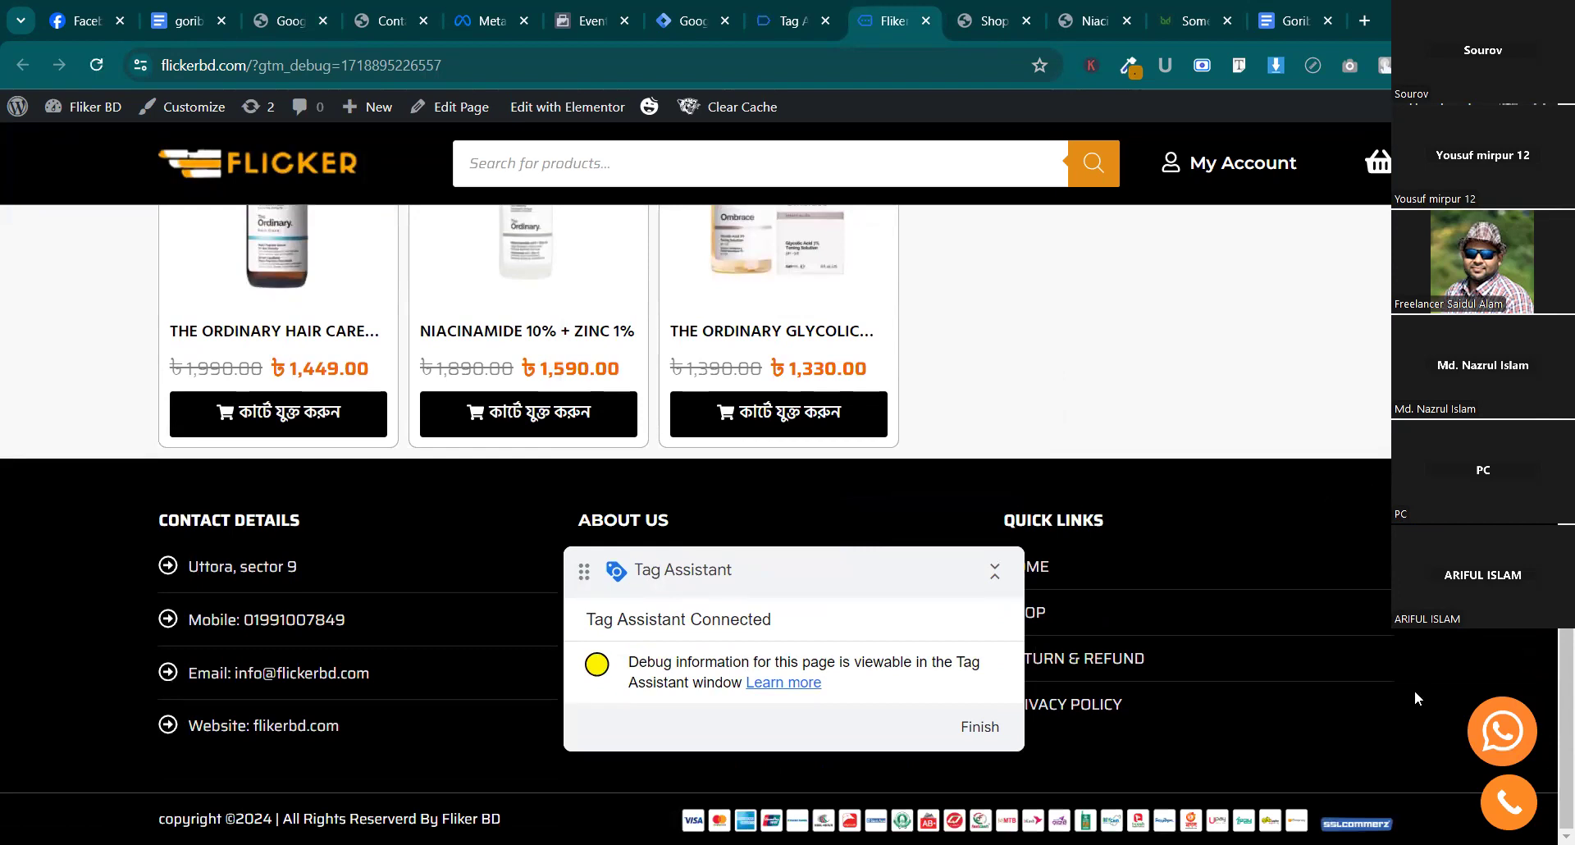
click(1510, 807)
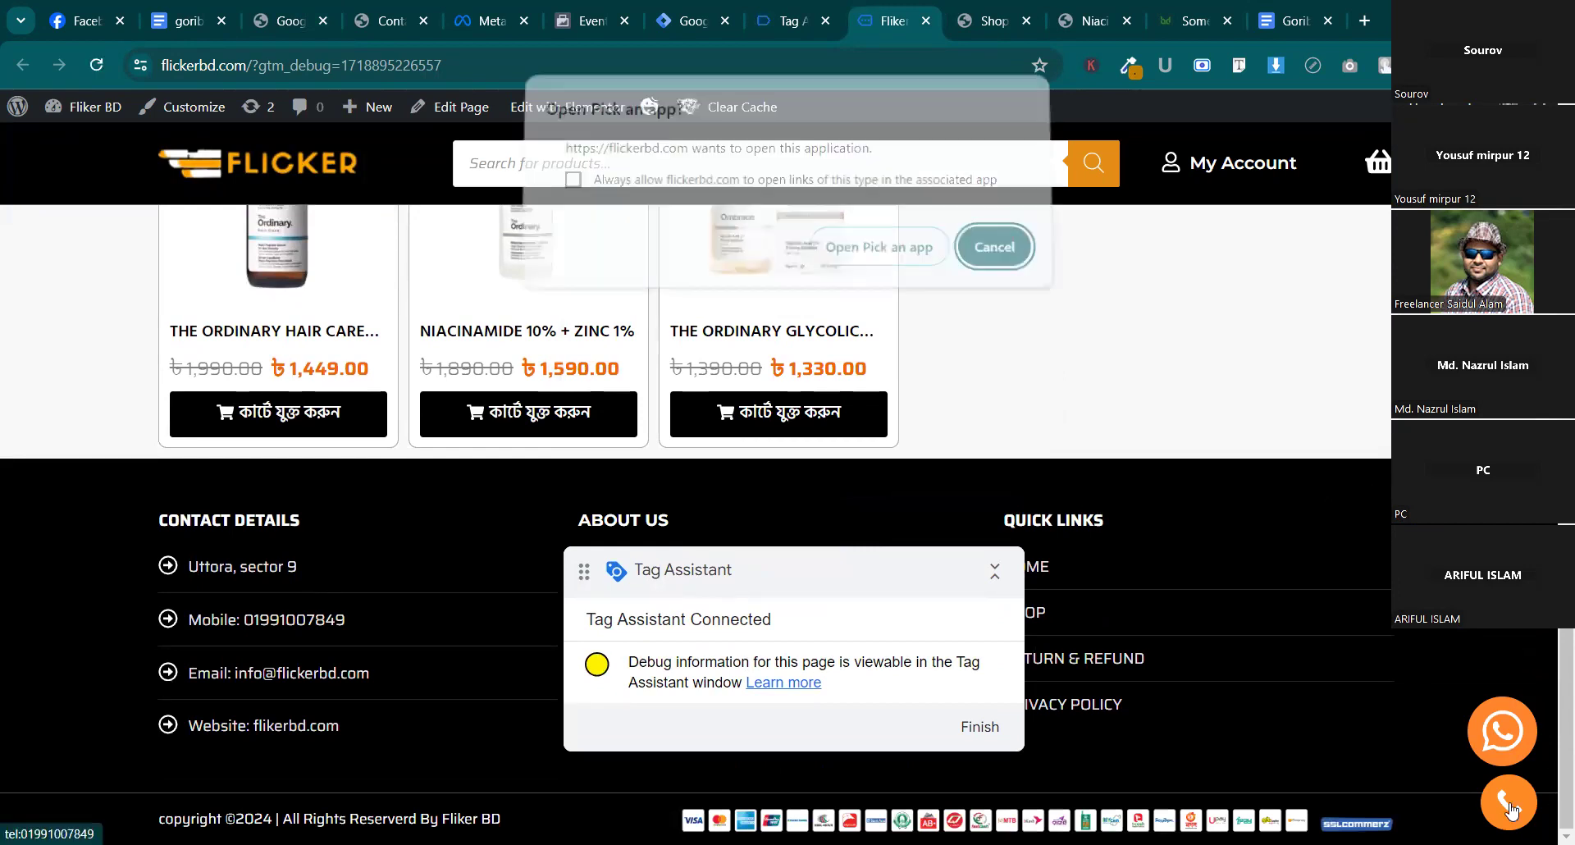
click(790, 8)
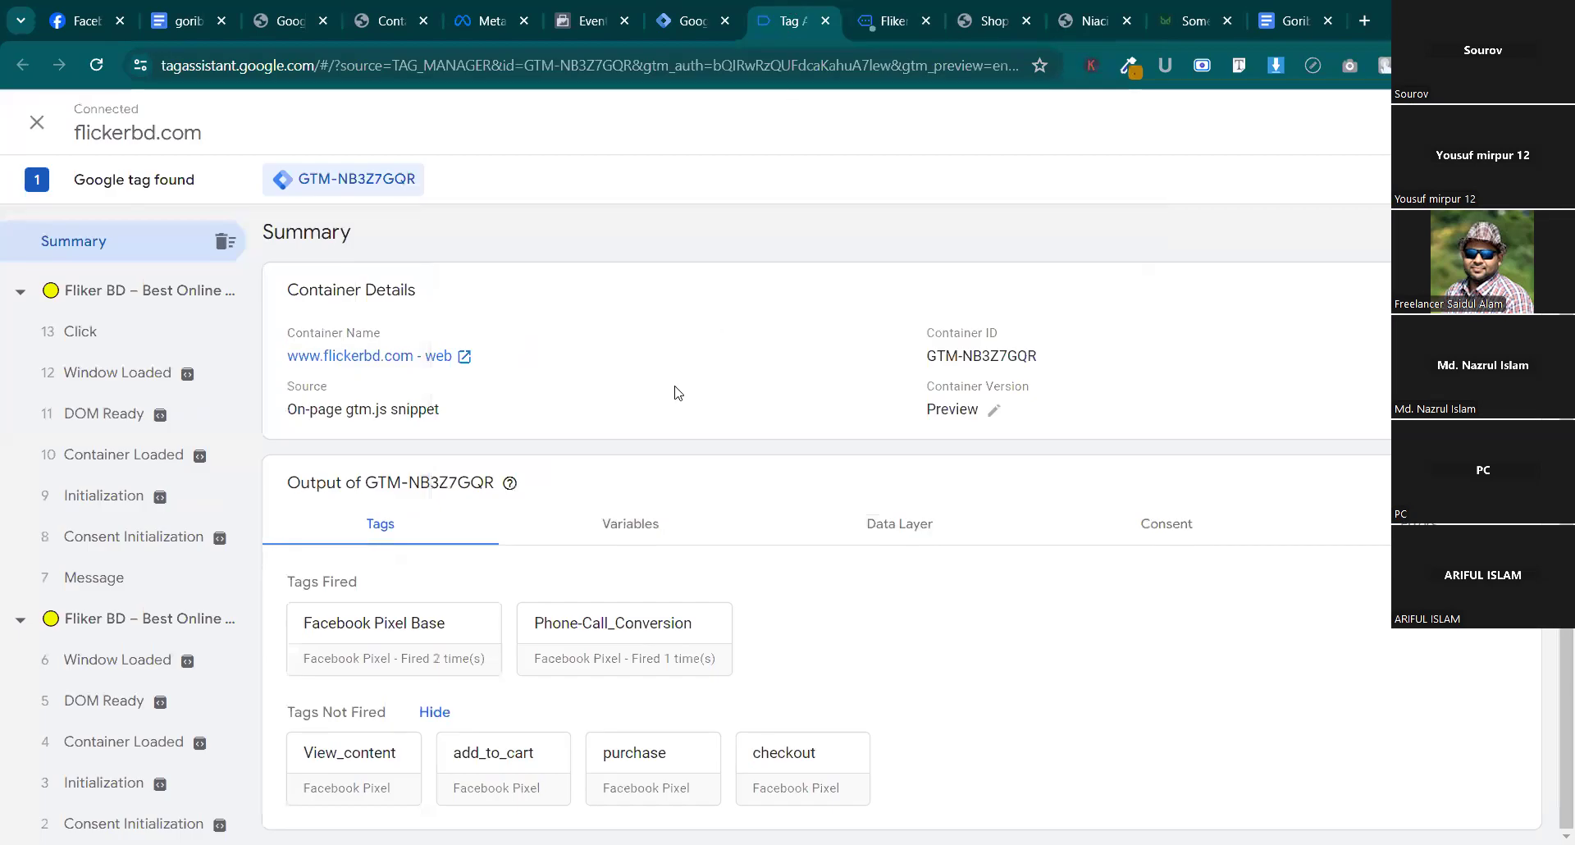
click(921, 10)
click(1492, 796)
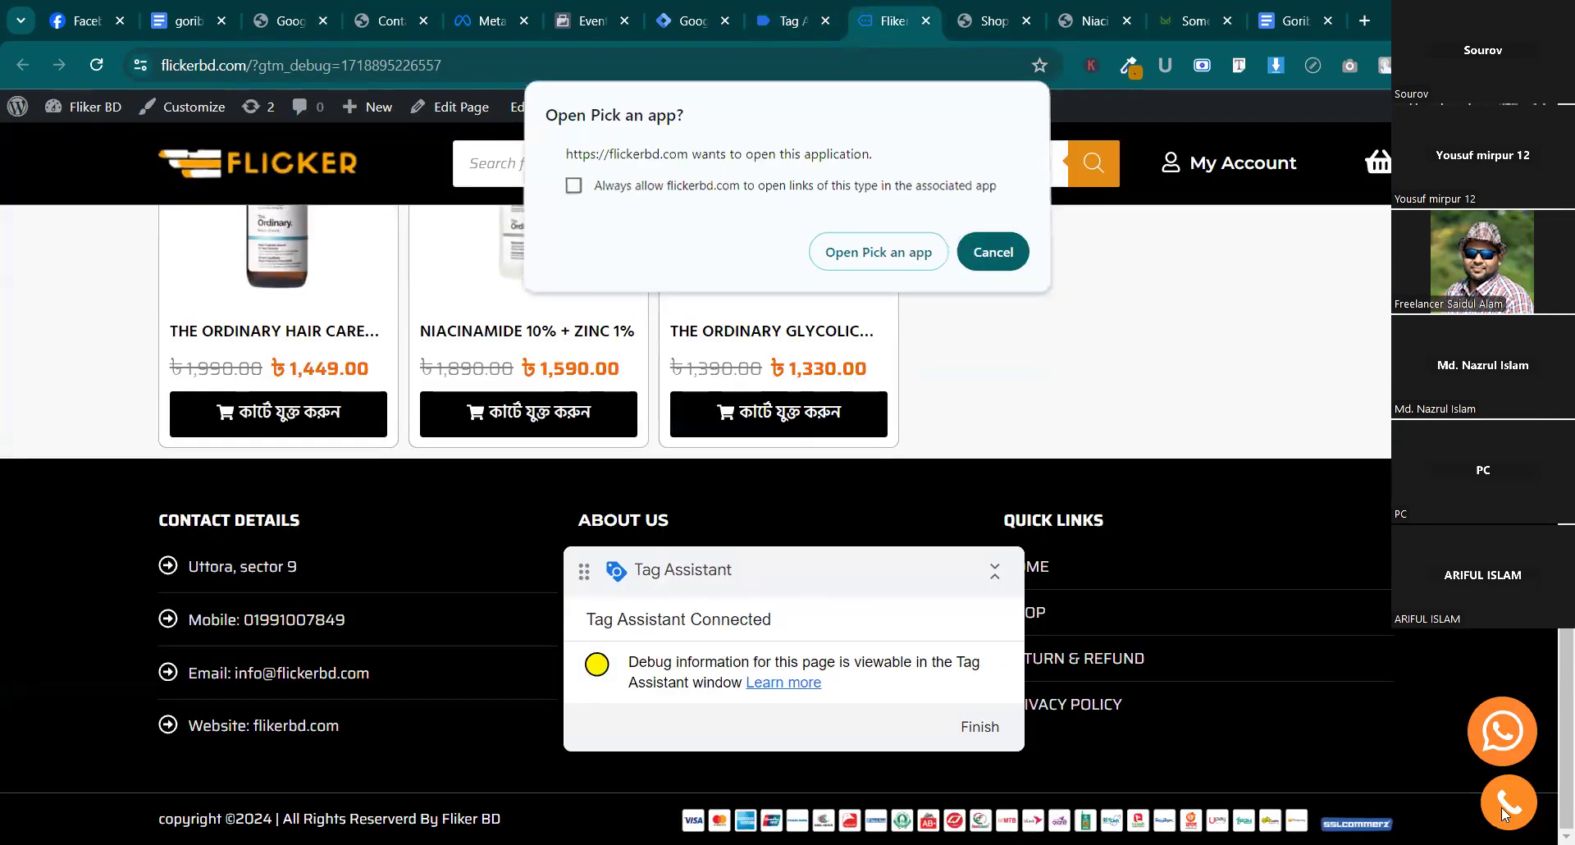
click(794, 19)
click(593, 20)
Expand and collapse the latest phone_call event details in Events Manager.
scroll(778, 600, down, 2)
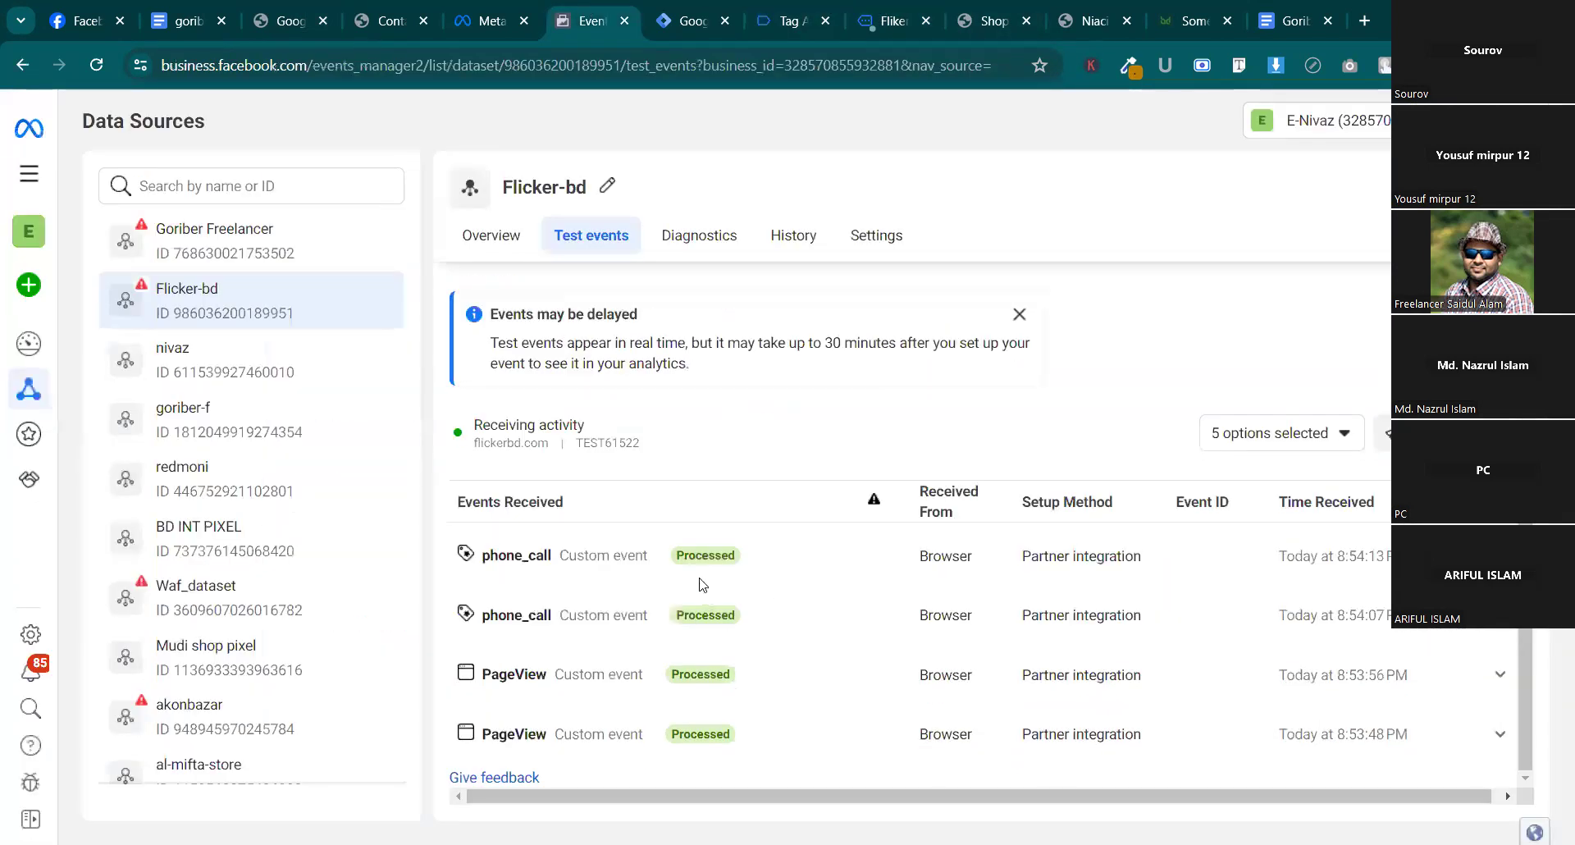
click(648, 548)
scroll(648, 548, down, 1)
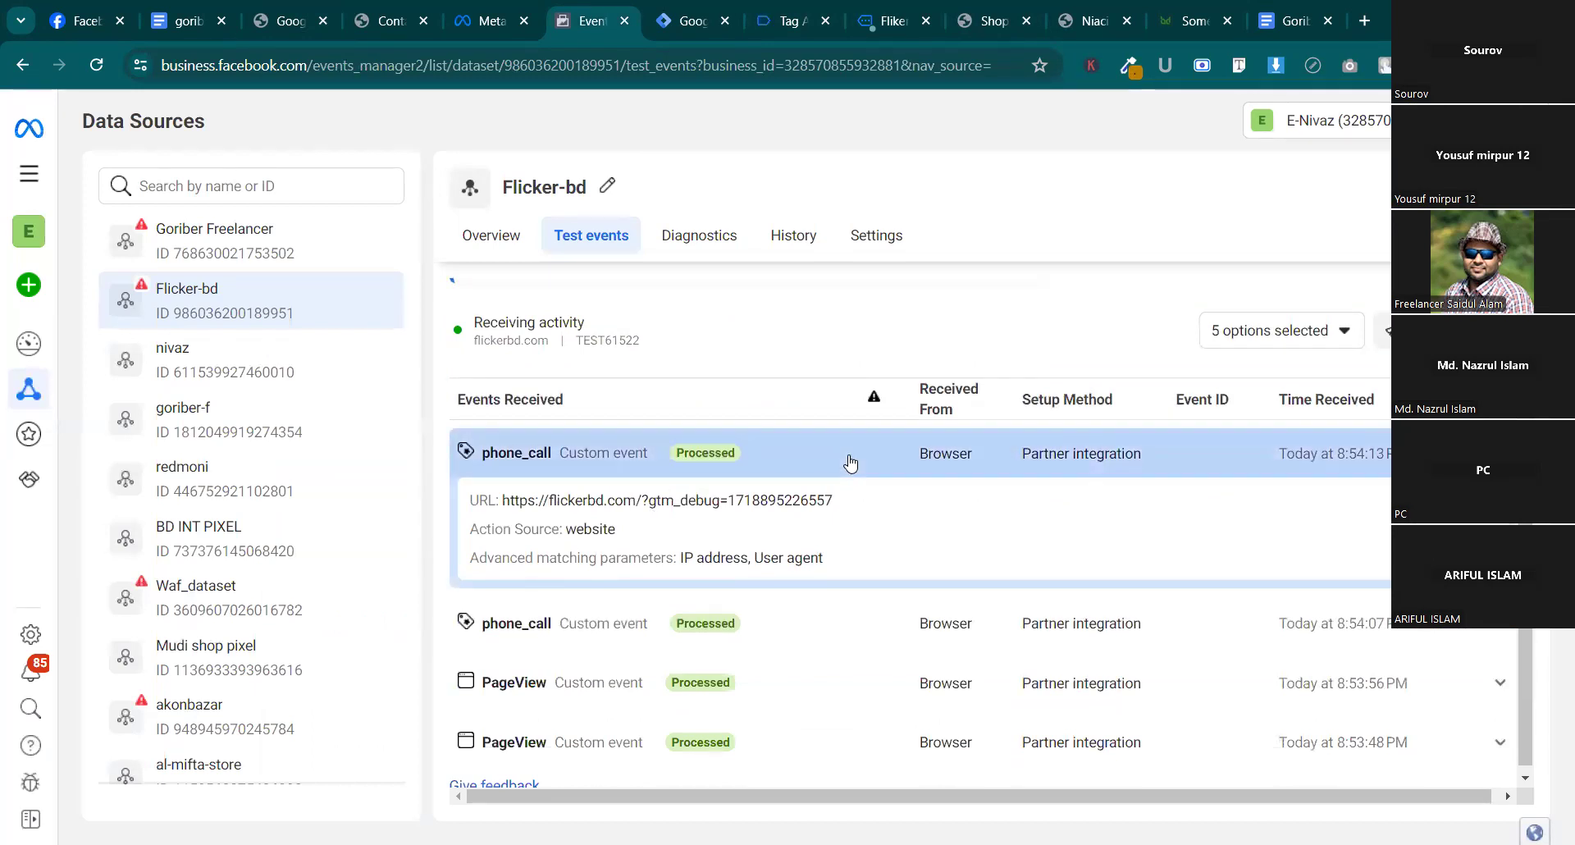
click(848, 462)
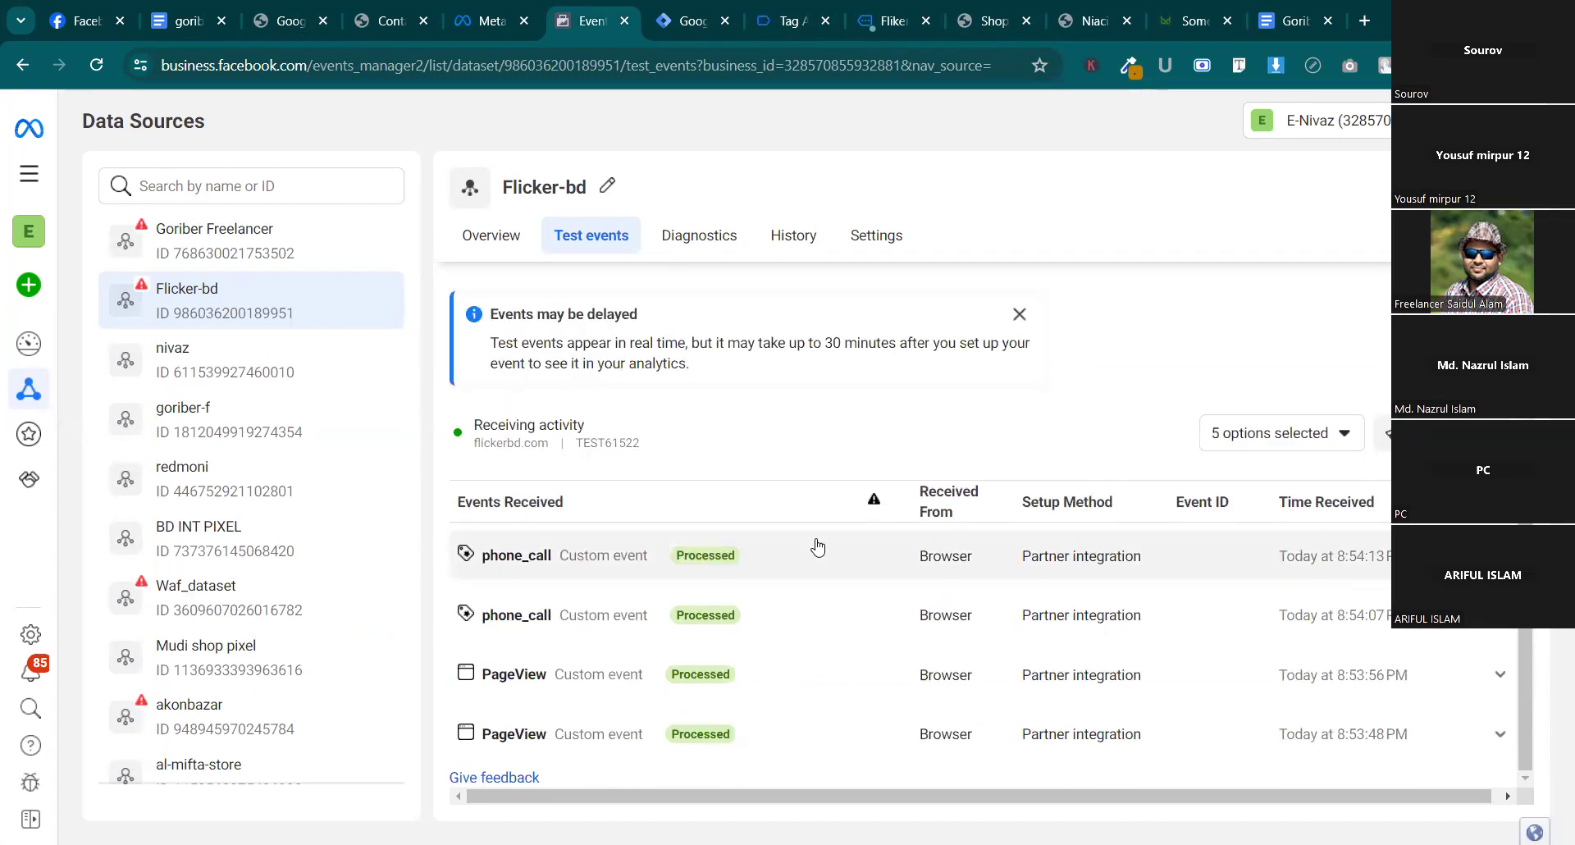
click(818, 548)
click(800, 476)
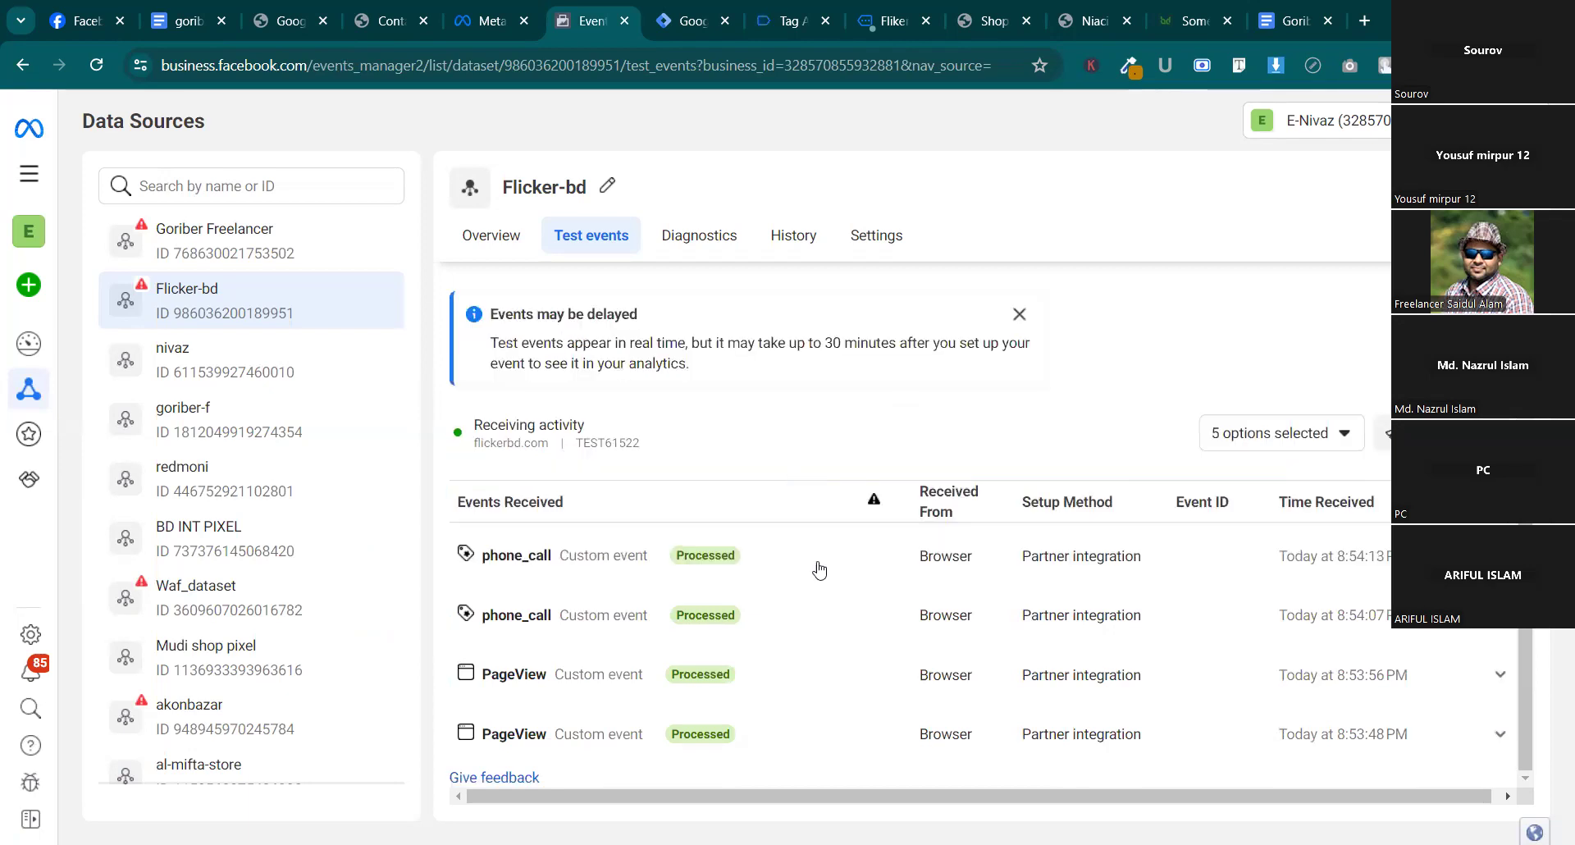
Cancel the 'Open Pick an app' prompt, open the GTM Tags list, and return to the site.
click(756, 8)
click(685, 7)
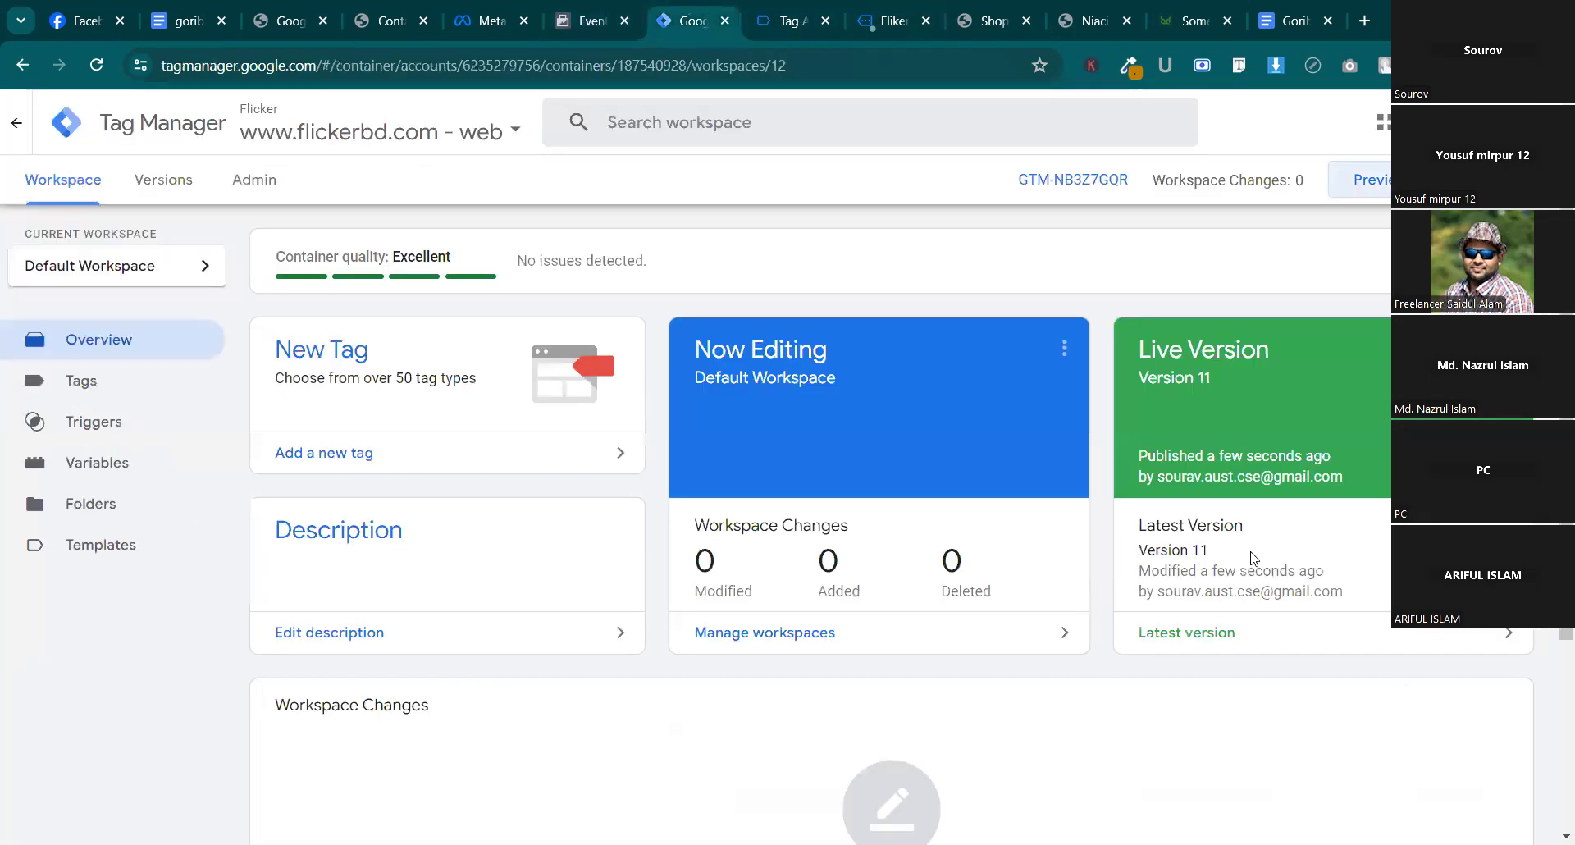
click(892, 7)
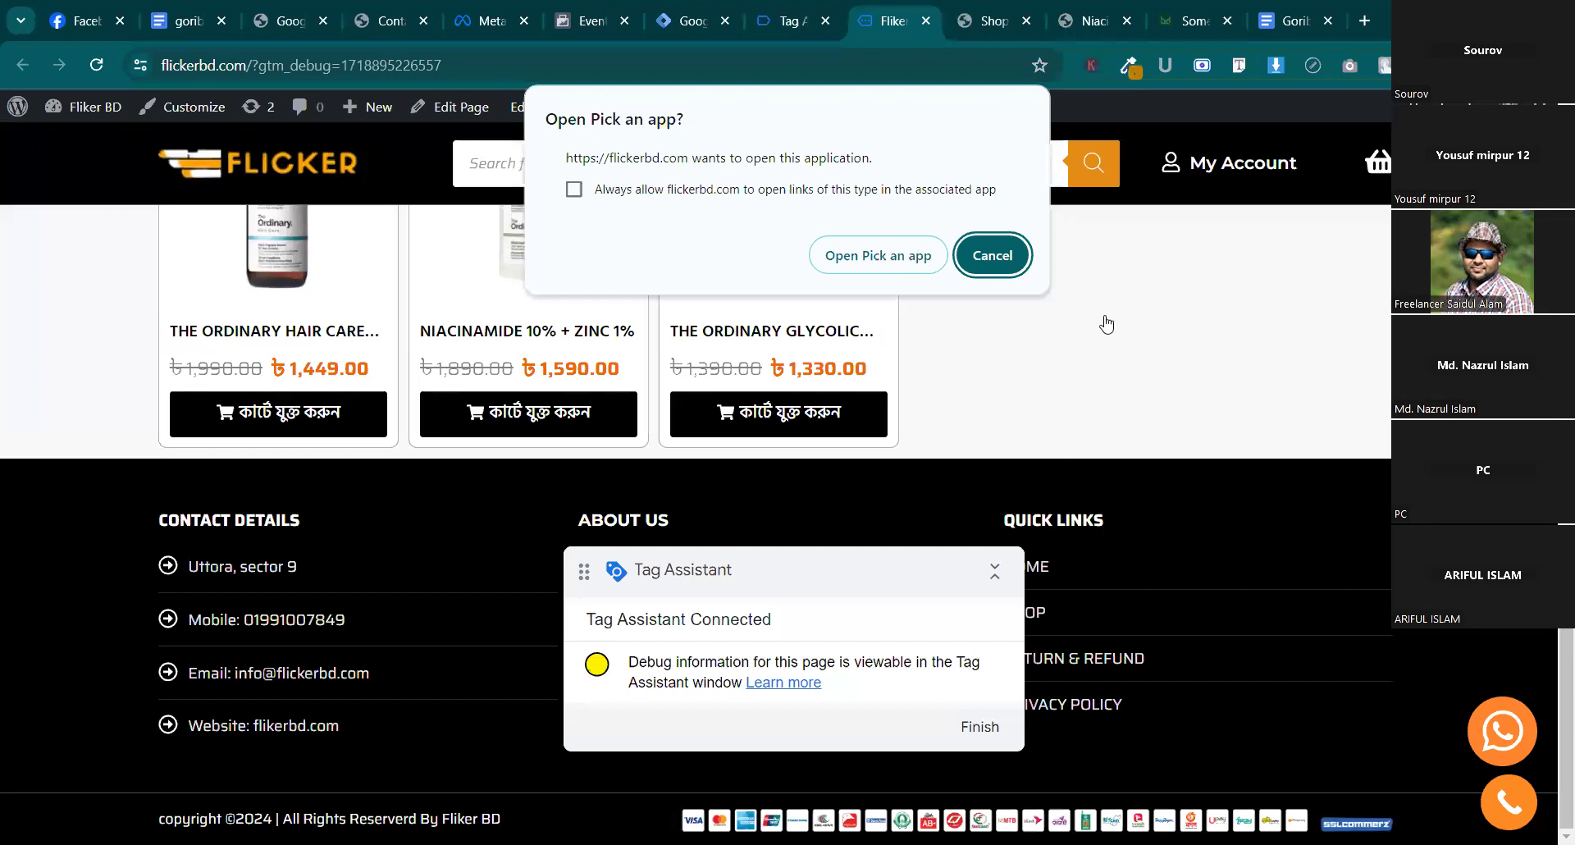
click(995, 245)
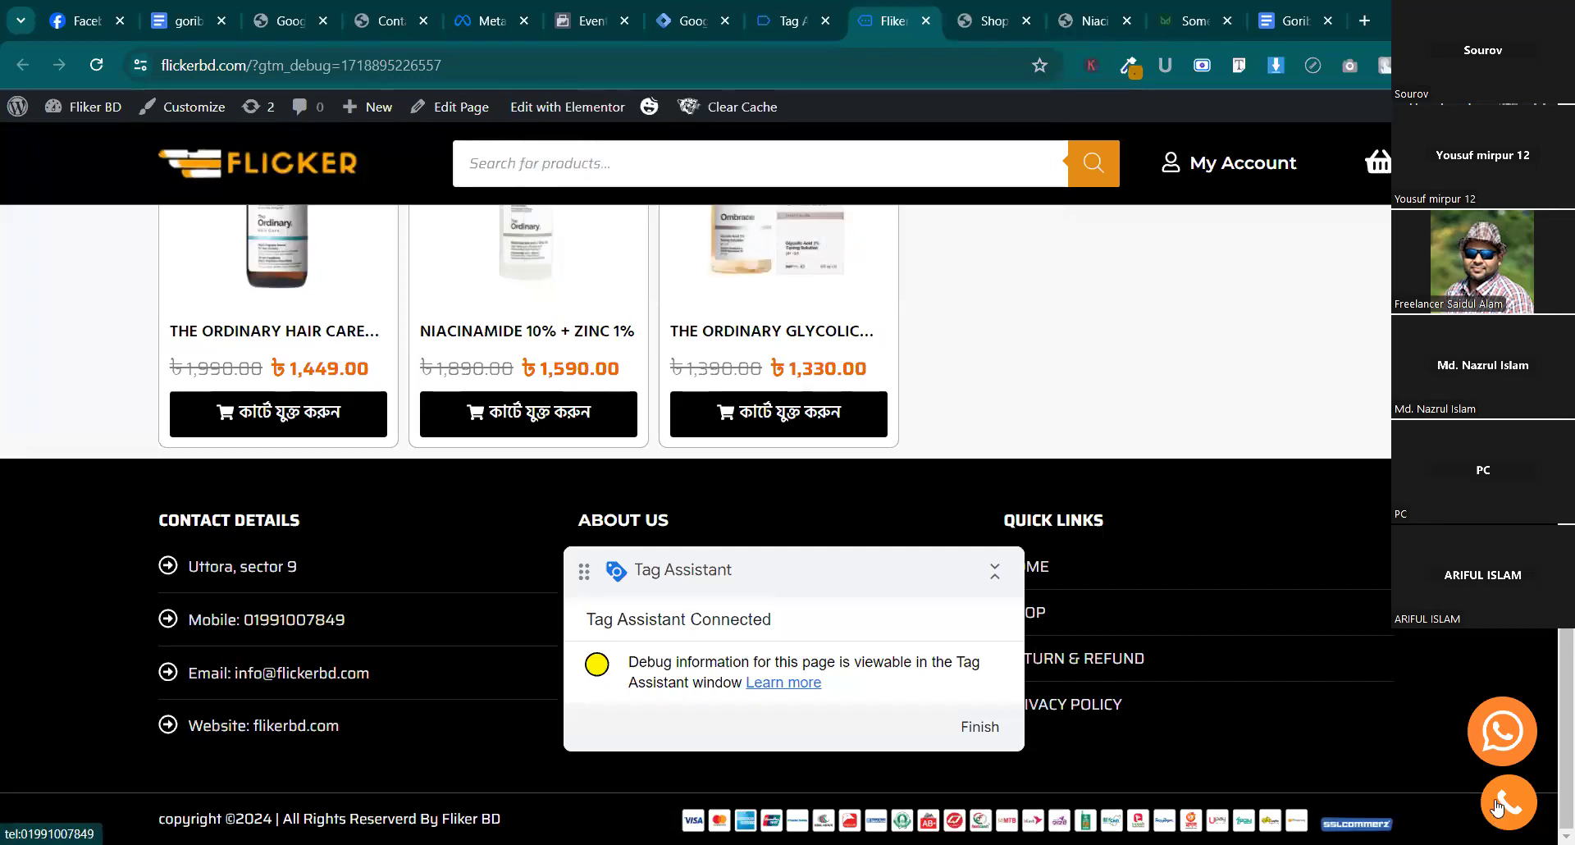
click(695, 7)
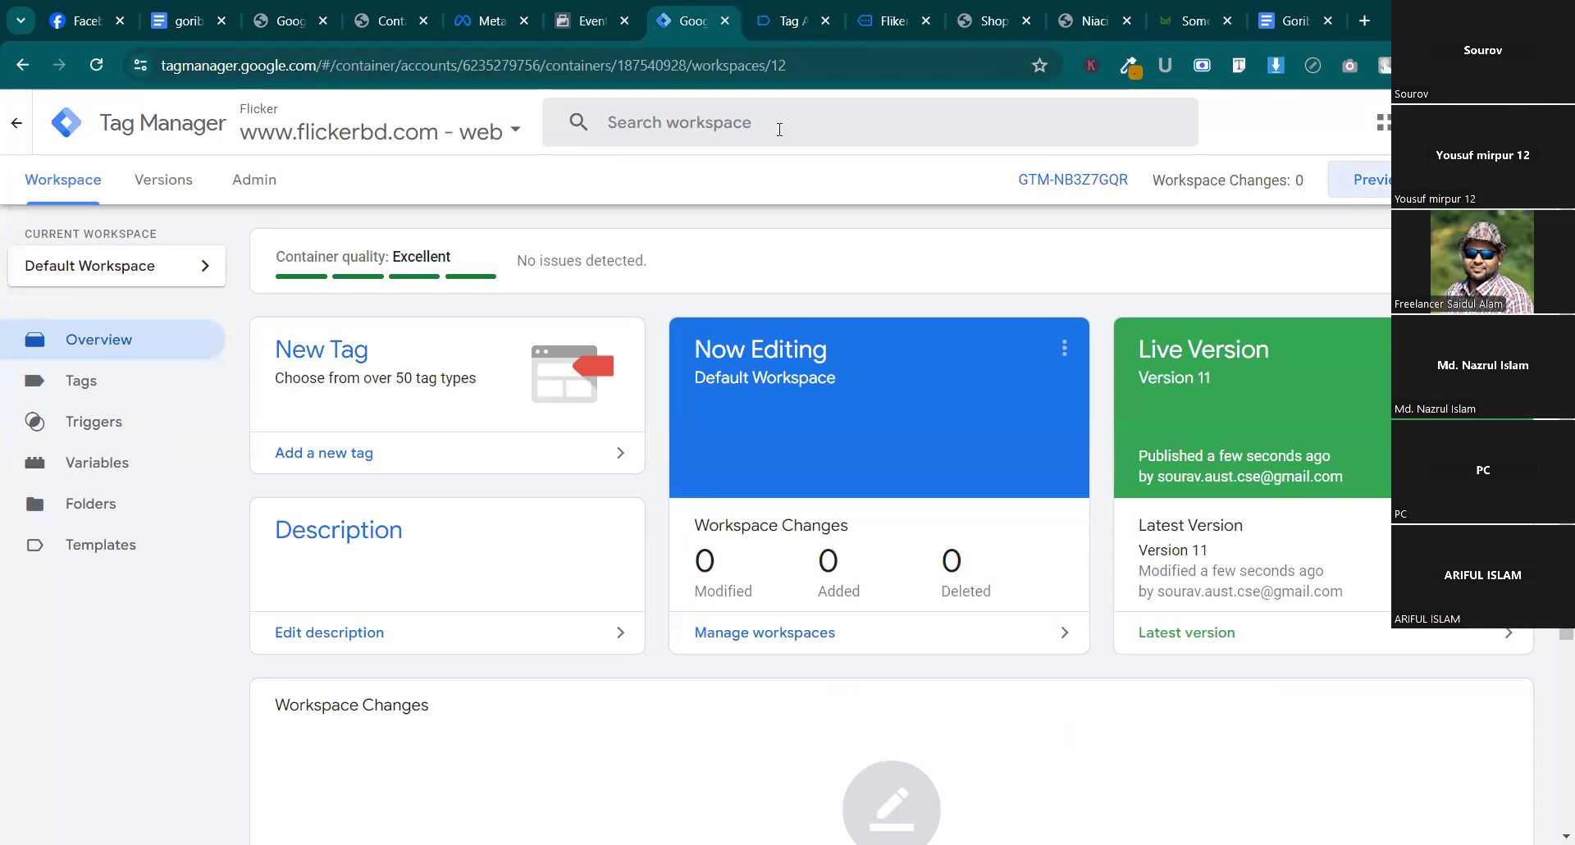
click(771, 11)
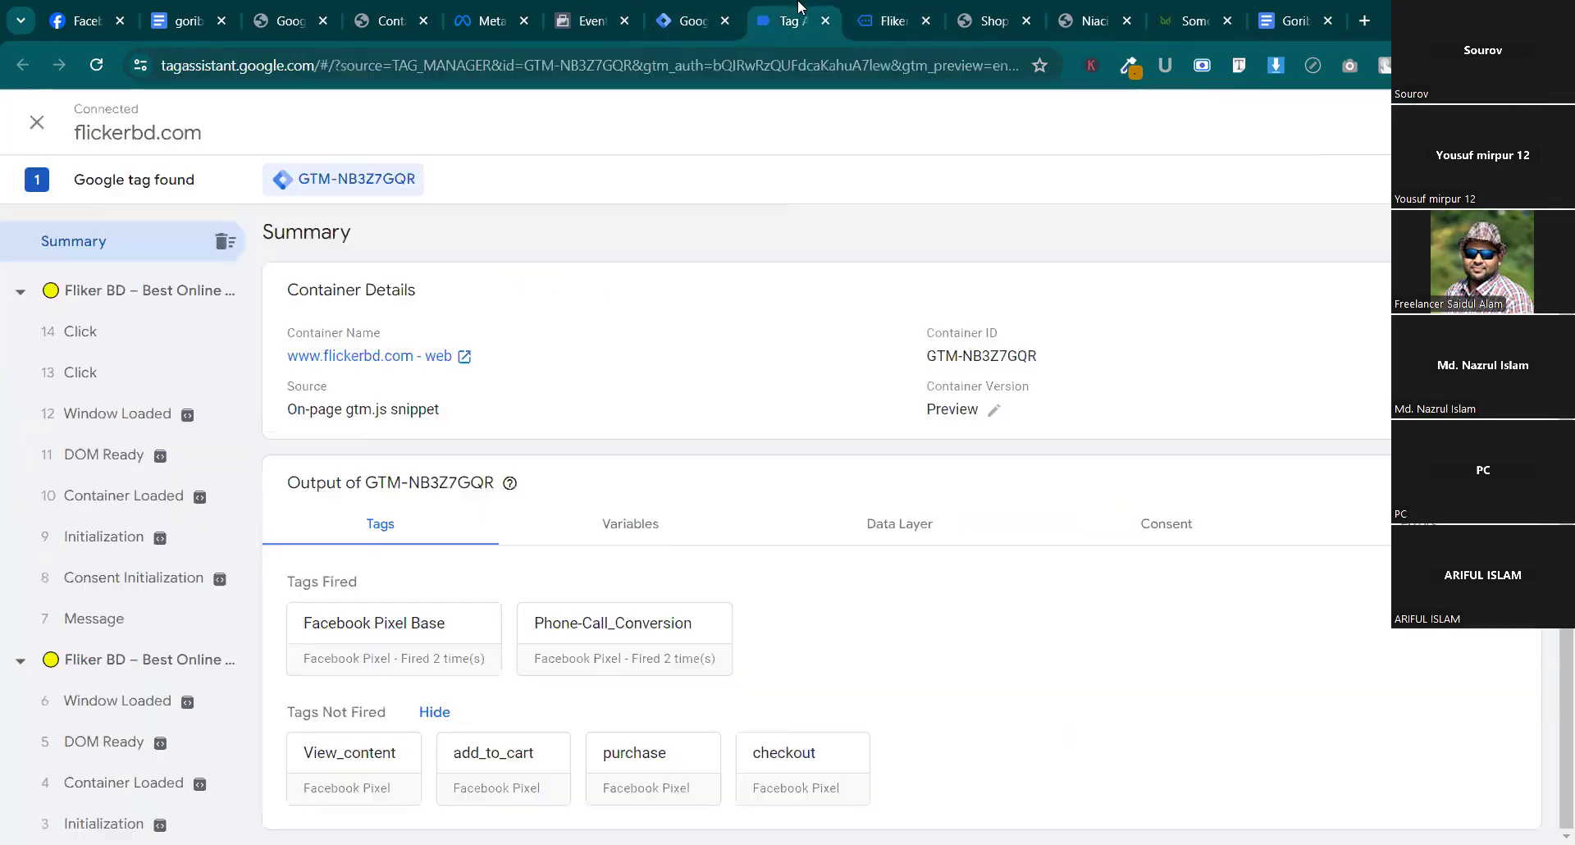
click(693, 9)
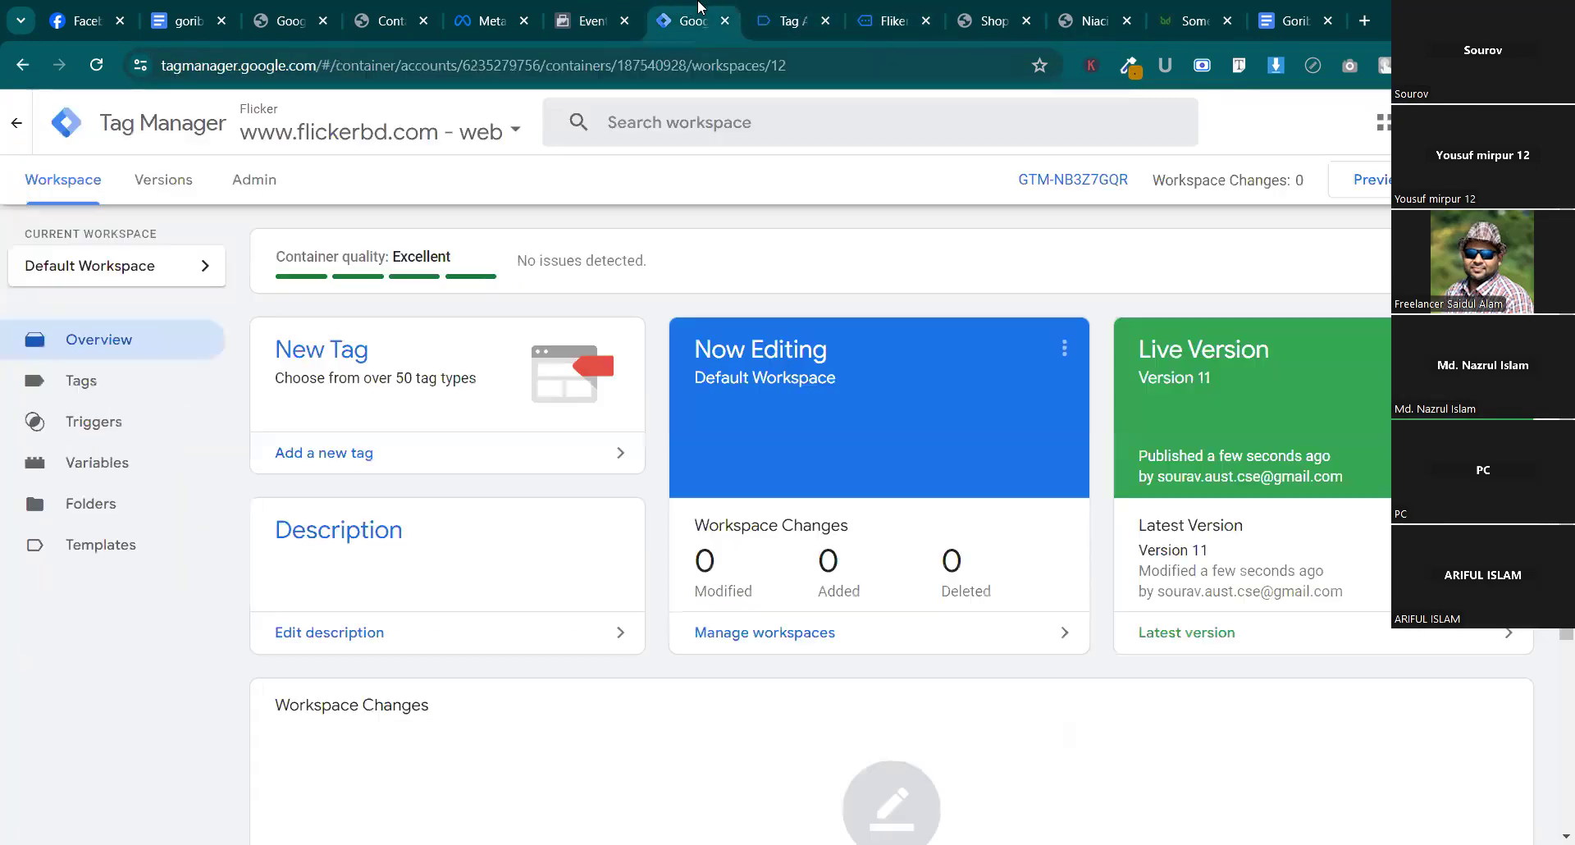
click(800, 8)
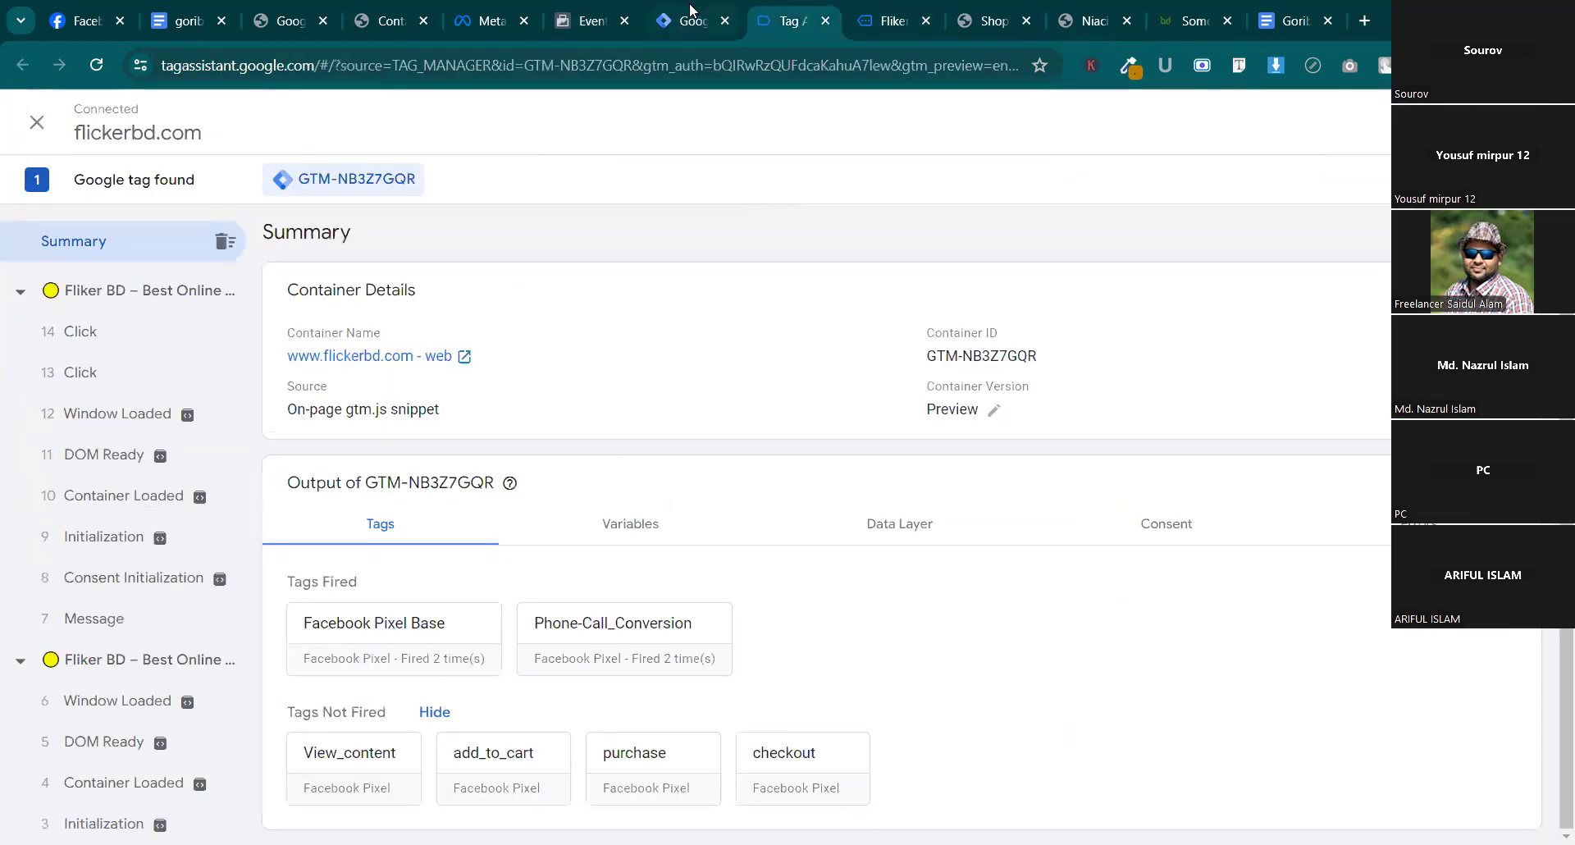
click(693, 10)
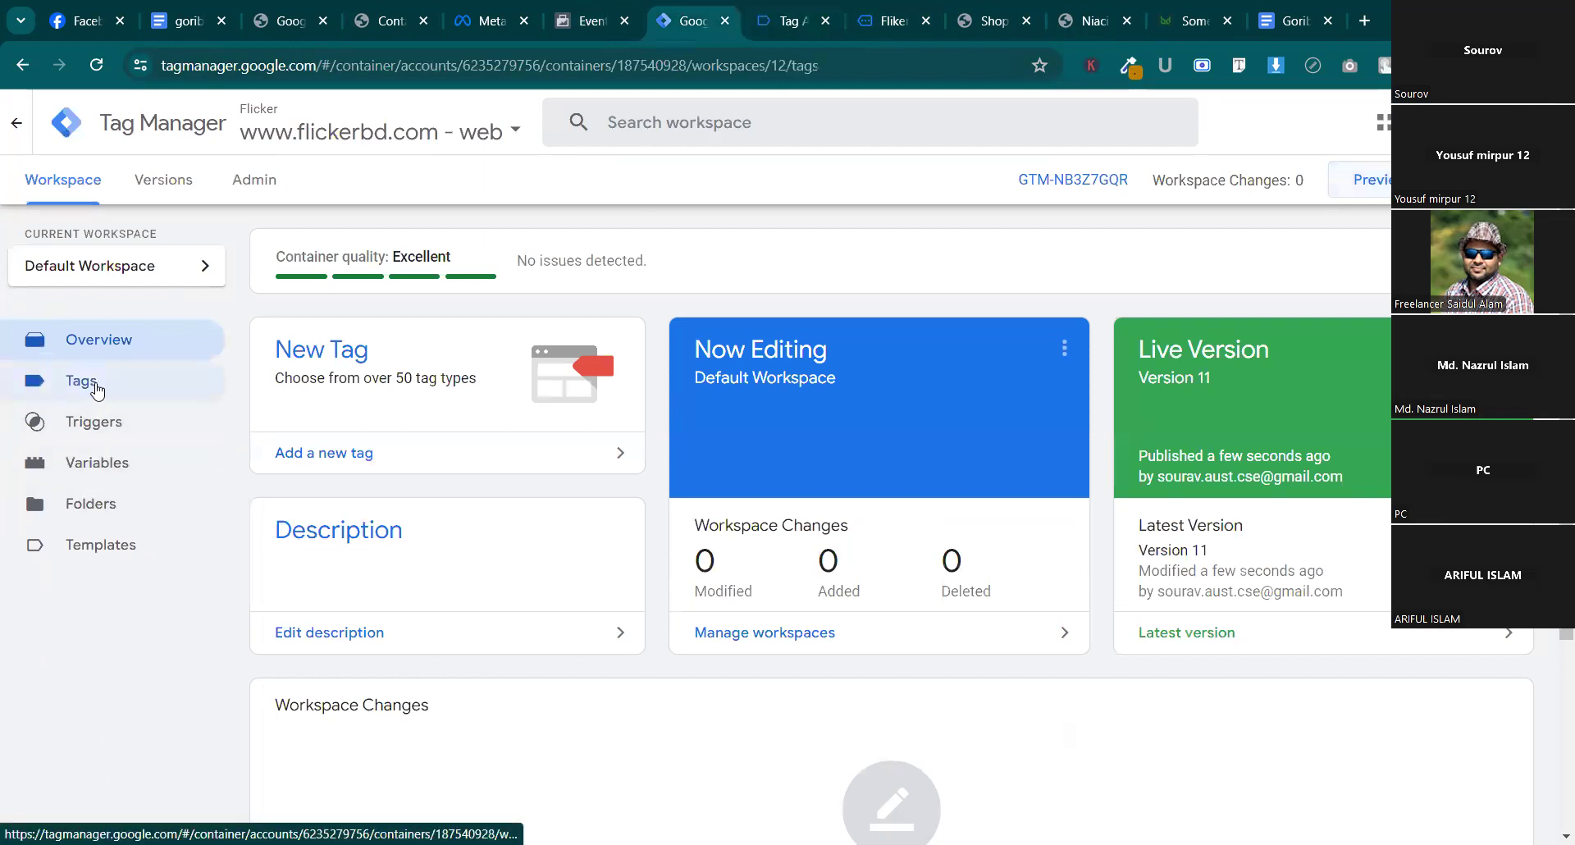
click(46, 384)
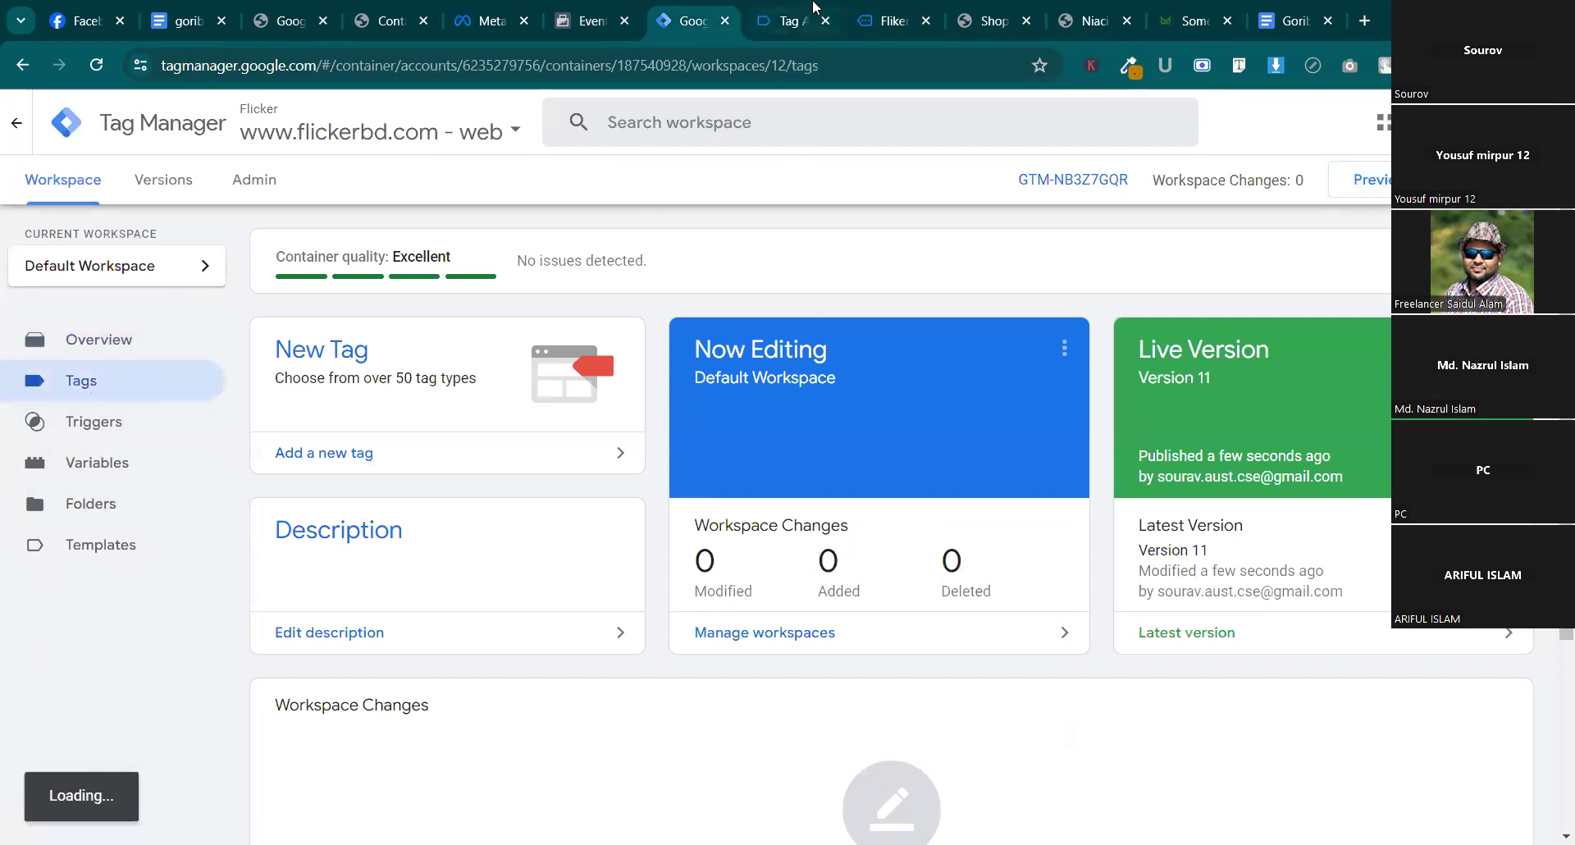
click(814, 8)
click(900, 8)
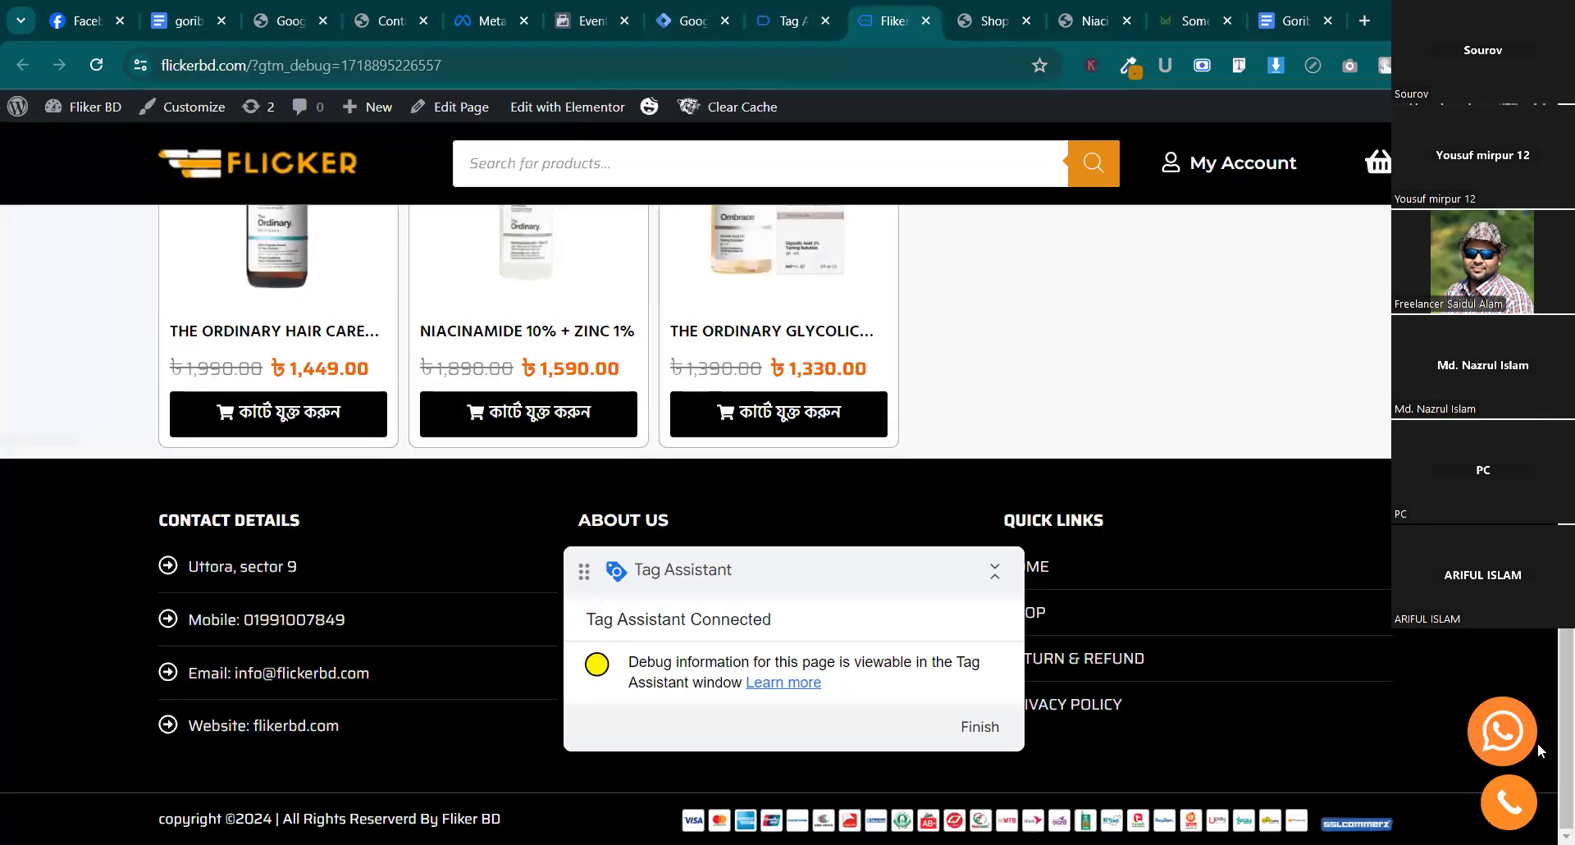
Review Events Manager, the GTM Tags list and Tag Assistant, where both tags fired twice.
scroll(1249, 636, up, 5)
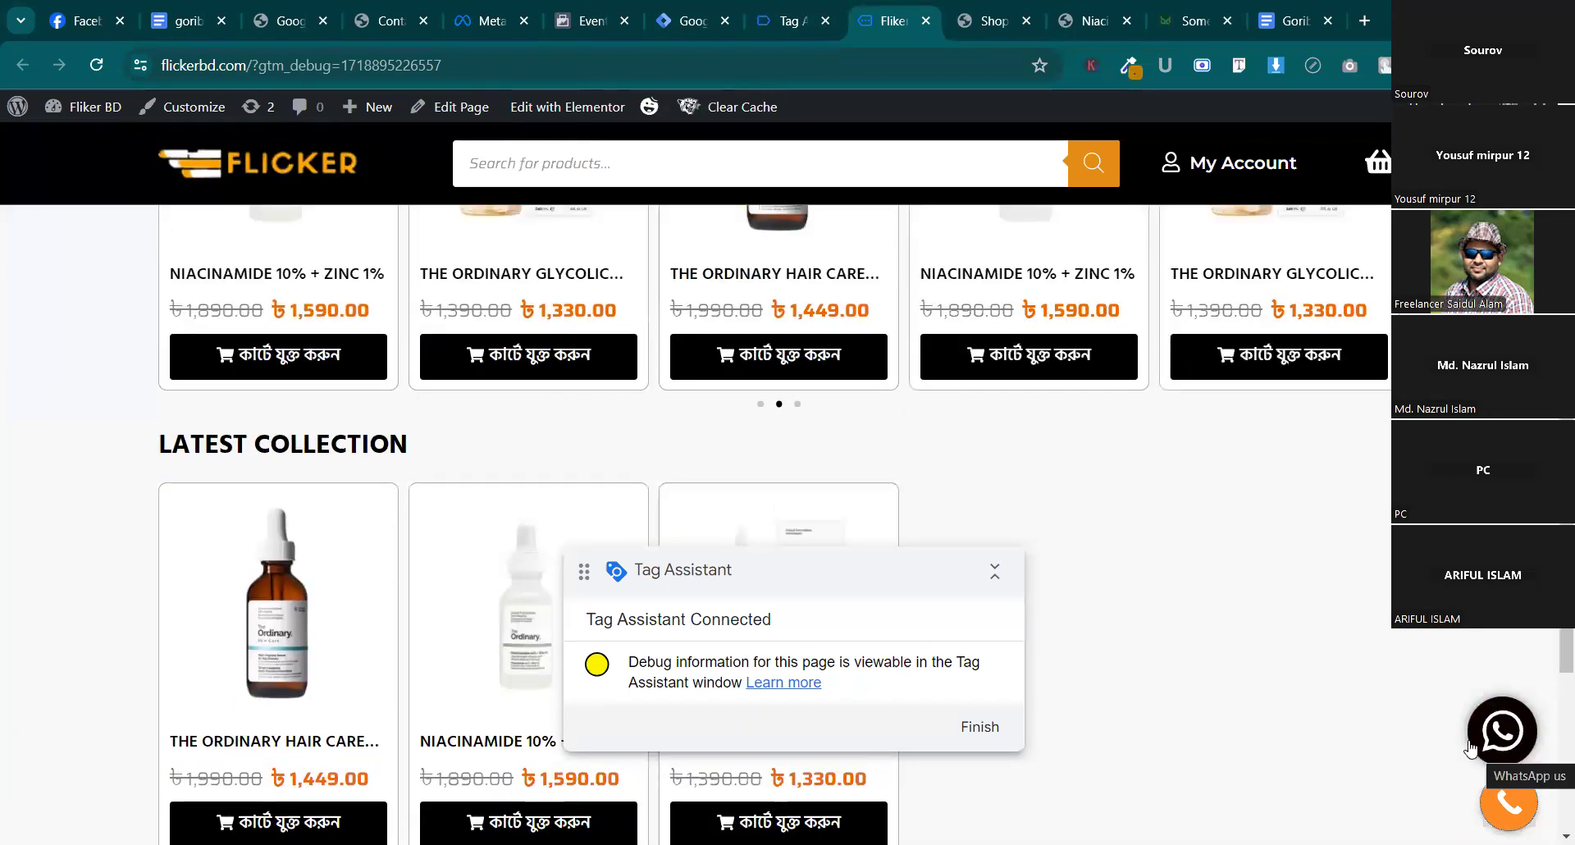
click(596, 7)
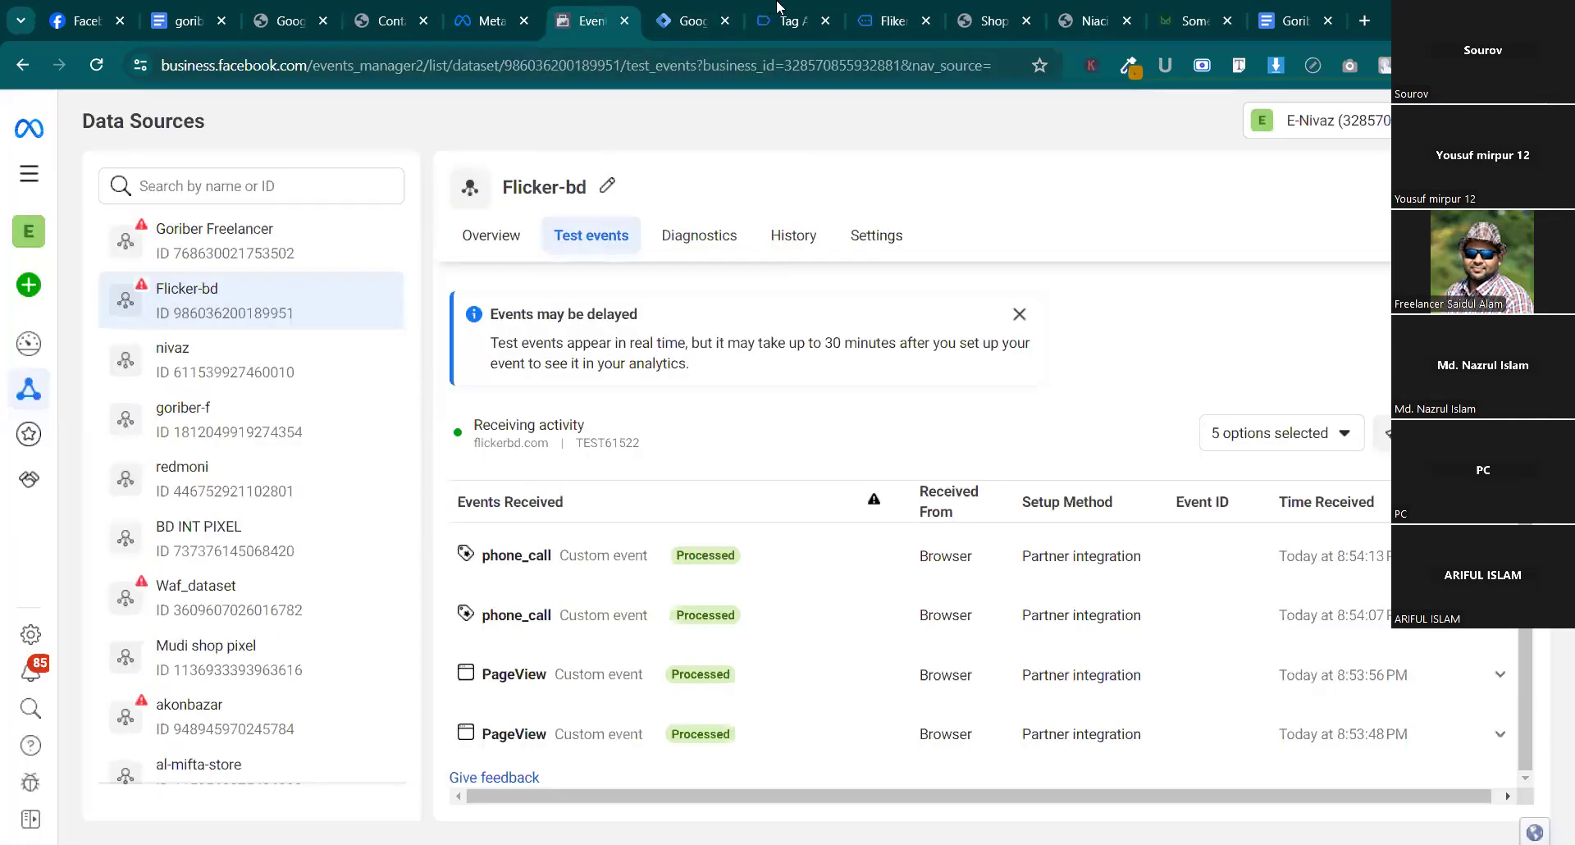
click(804, 10)
click(864, 8)
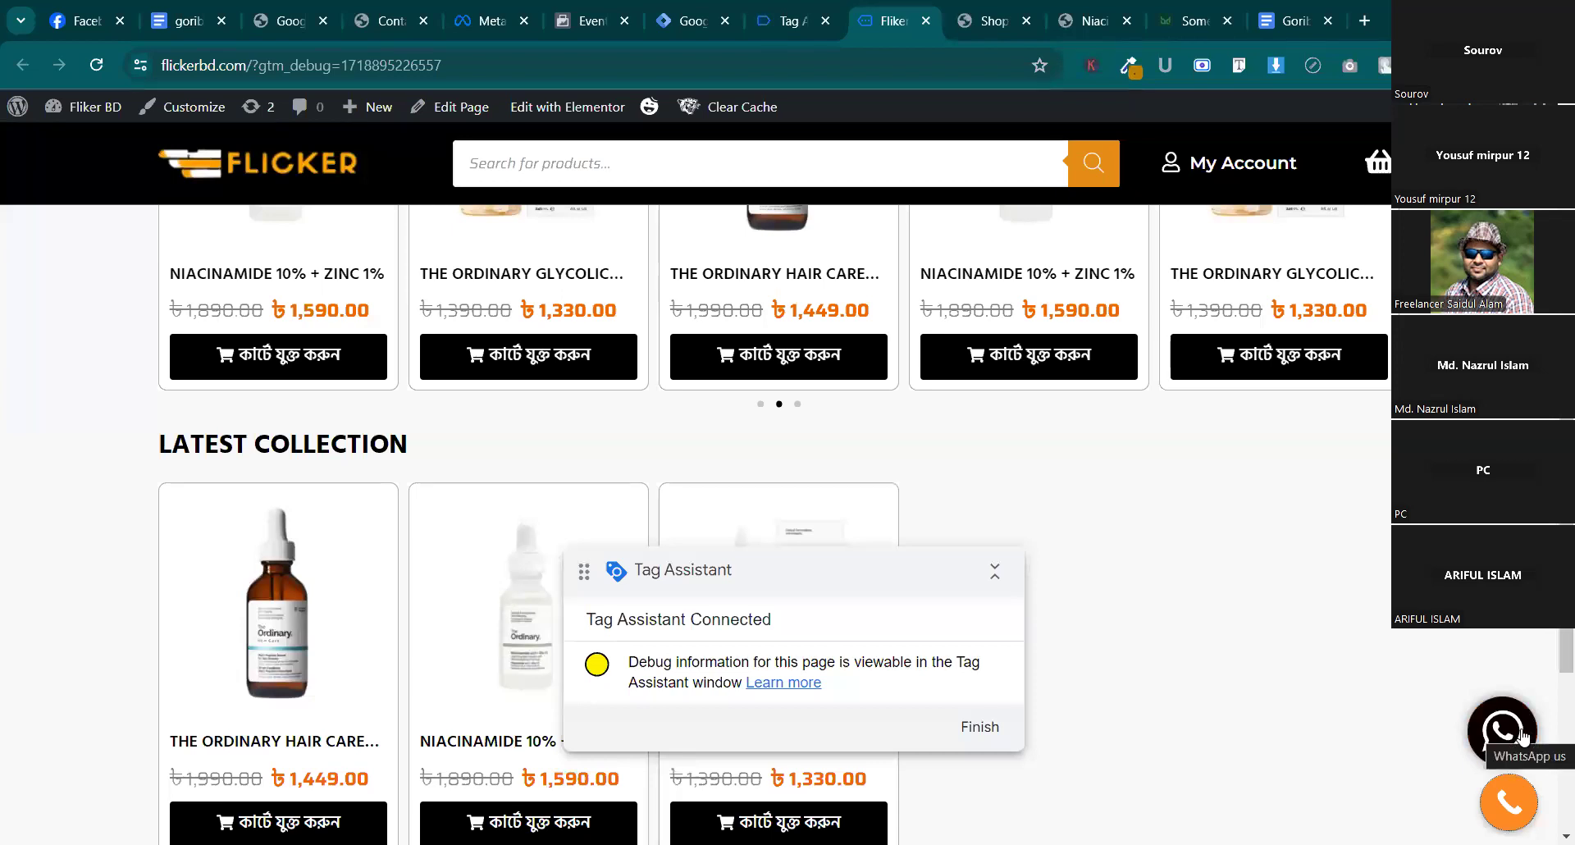
click(702, 13)
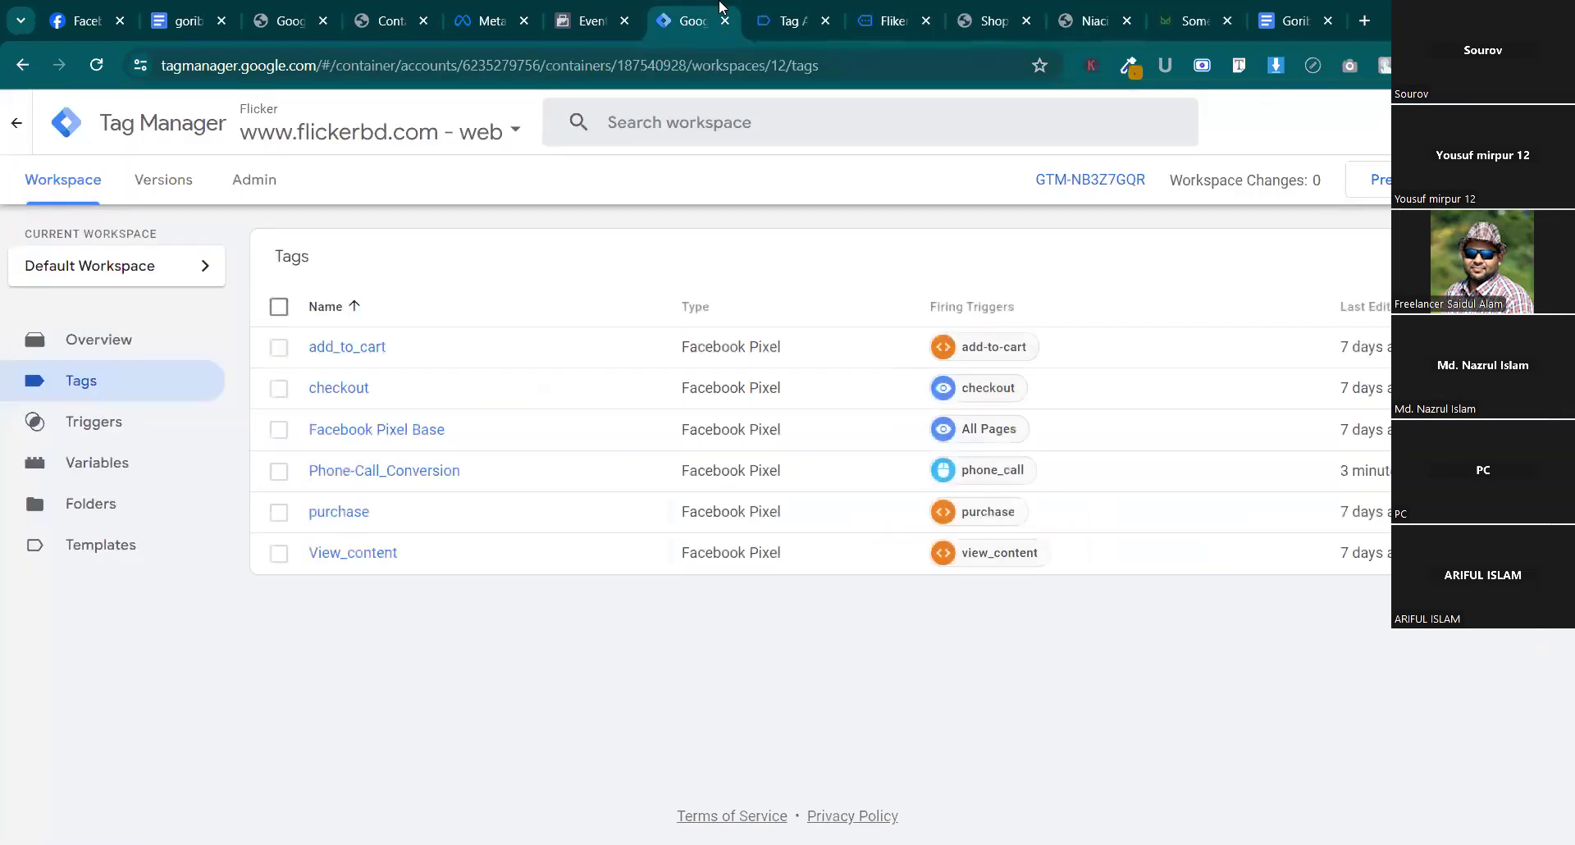
click(817, 8)
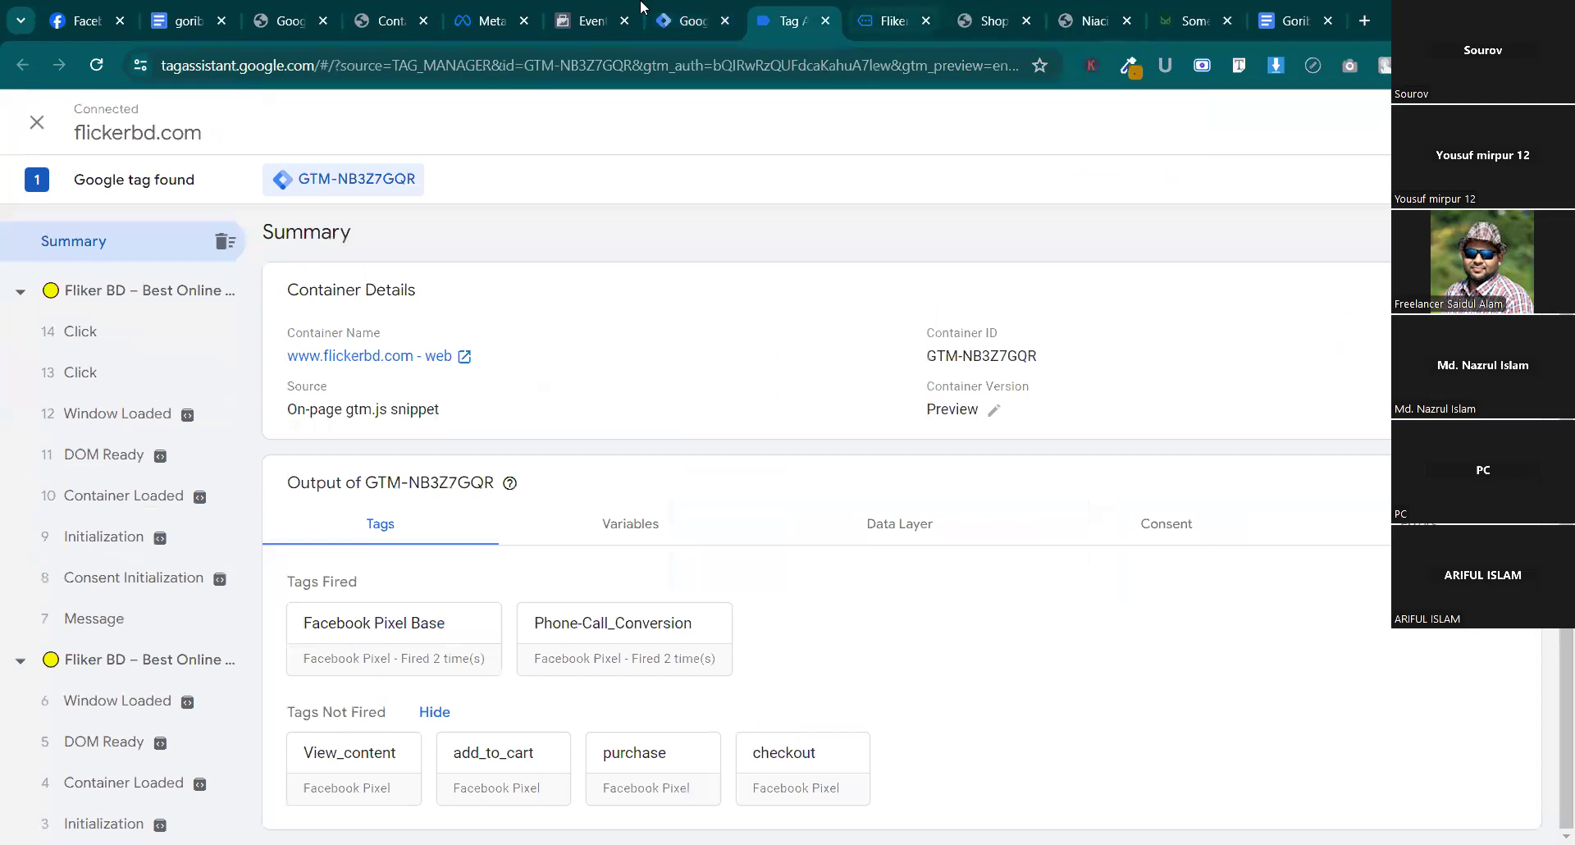
key(ctrl+Tab)
Open the Click to Chat plugin's Other Settings and scroll down to its 'click to chat' Analytics event.
click(298, 9)
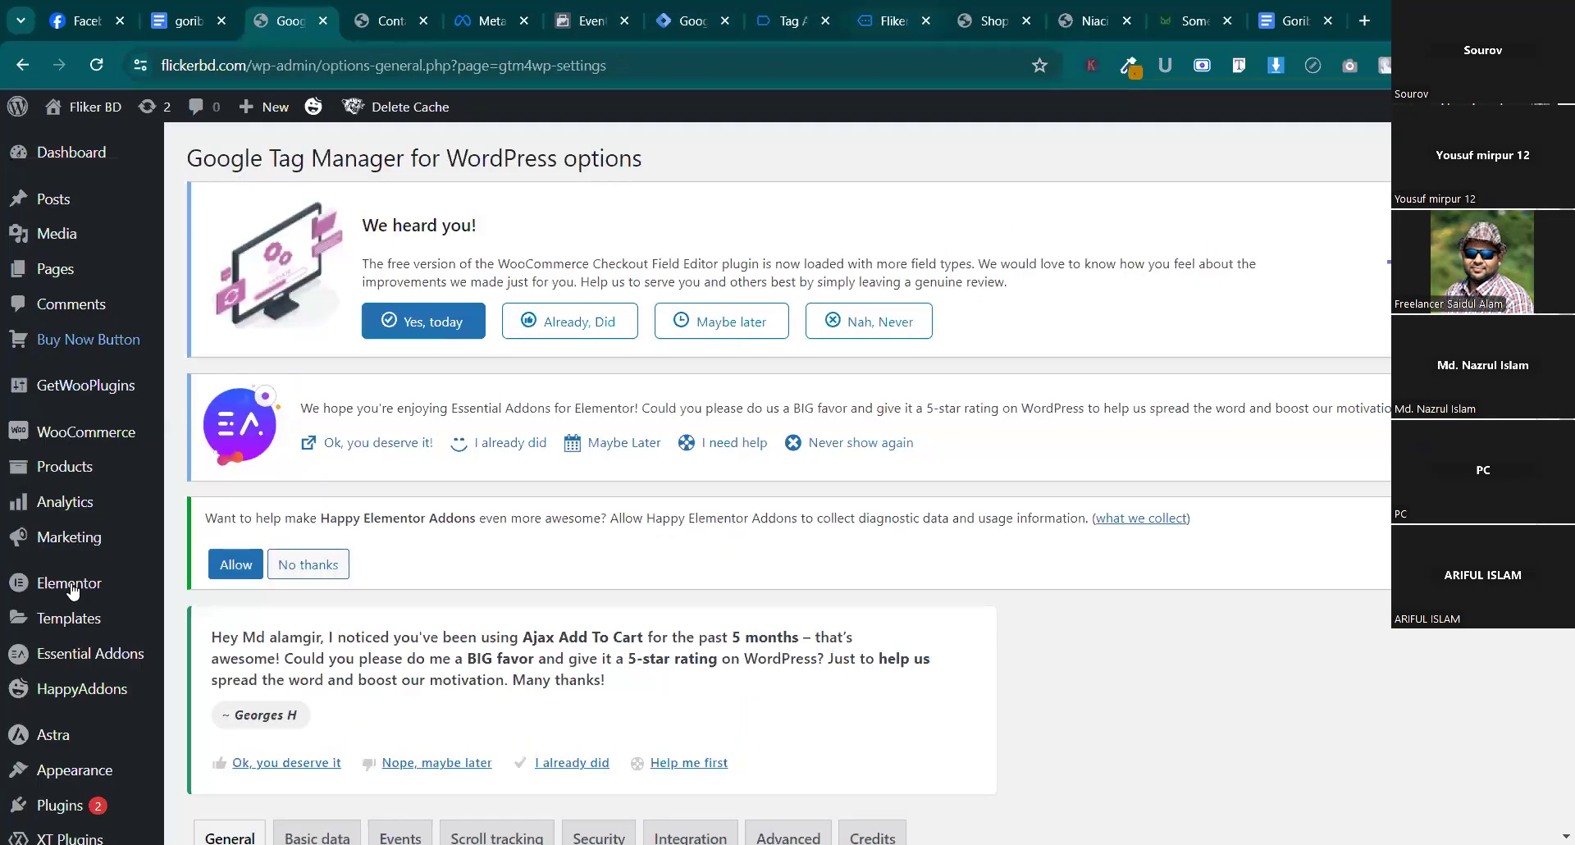
scroll(77, 681, down, 7)
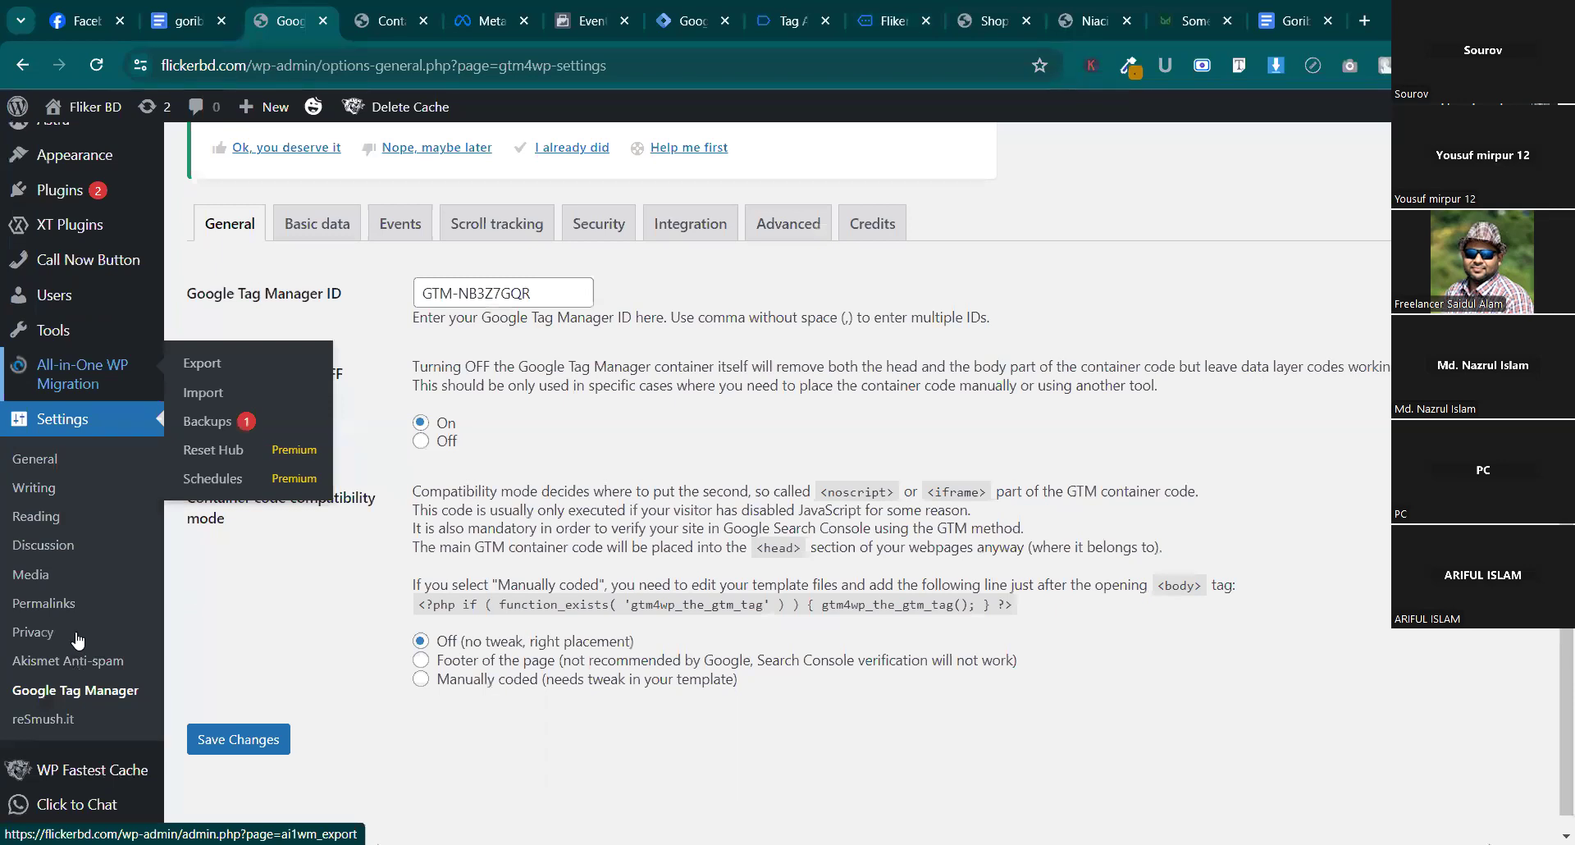
scroll(79, 681, down, 1)
click(79, 682)
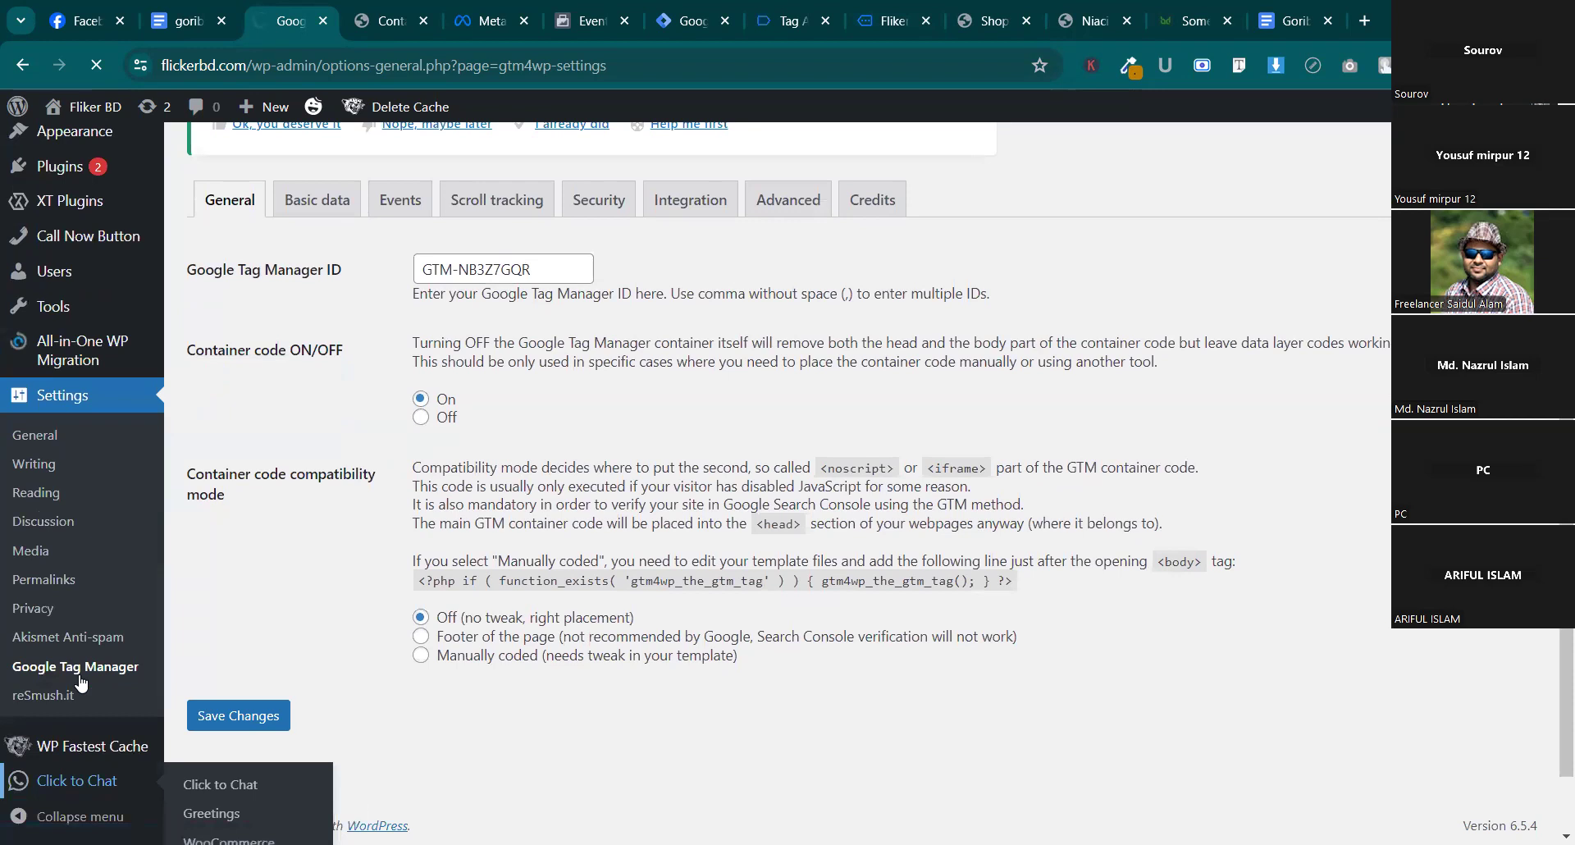
scroll(345, 577, down, 10)
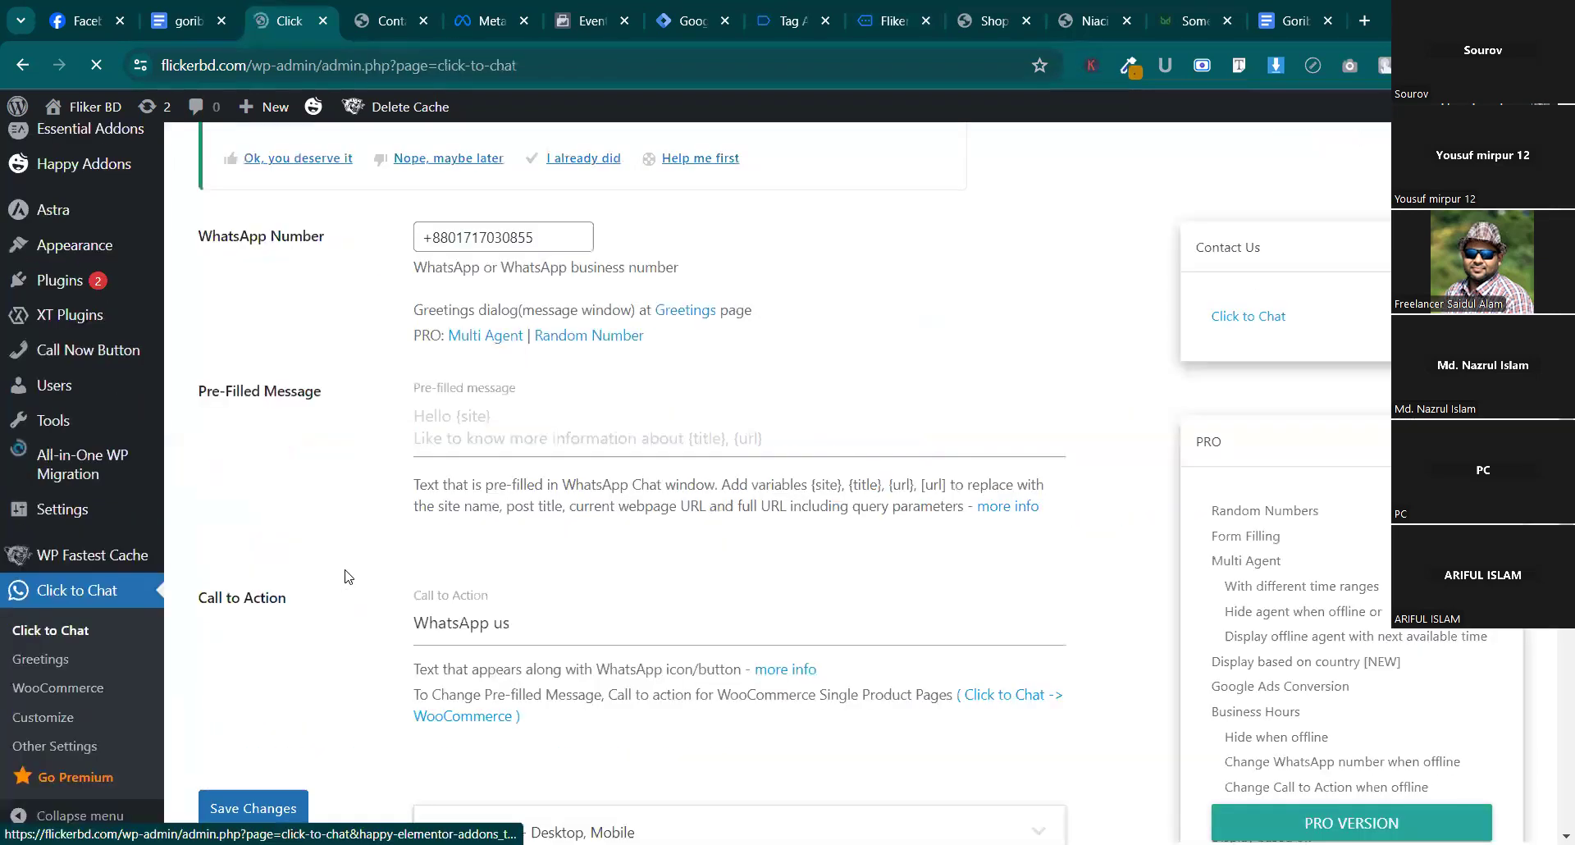
scroll(345, 577, down, 4)
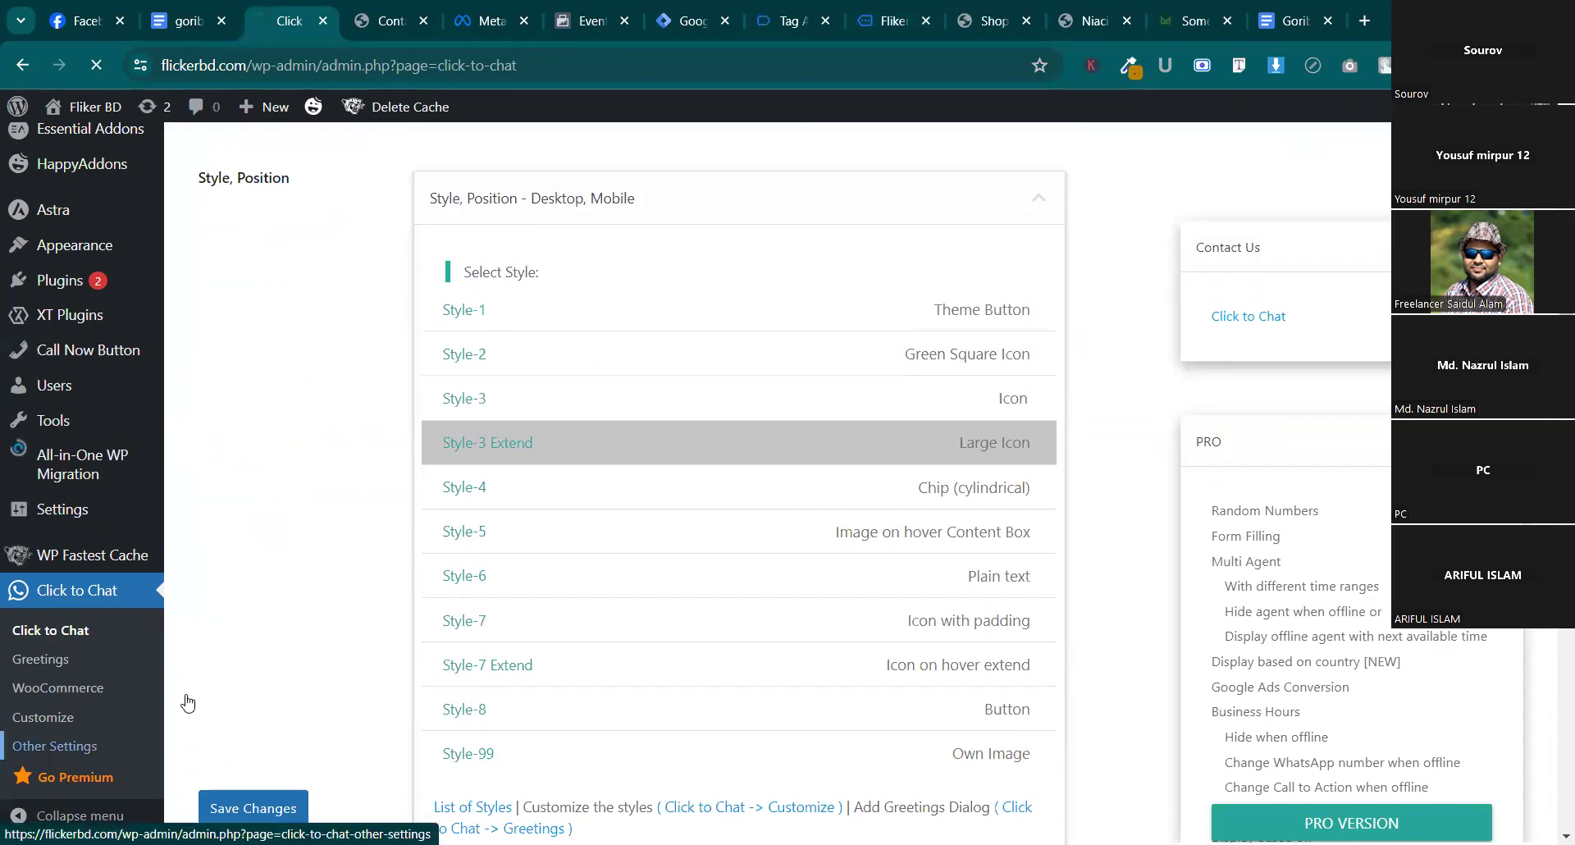
scroll(402, 636, down, 7)
Copy the Pixel custom event name 'Click to Chat by HoliThemes' from the Click to Chat settings.
scroll(413, 623, down, 8)
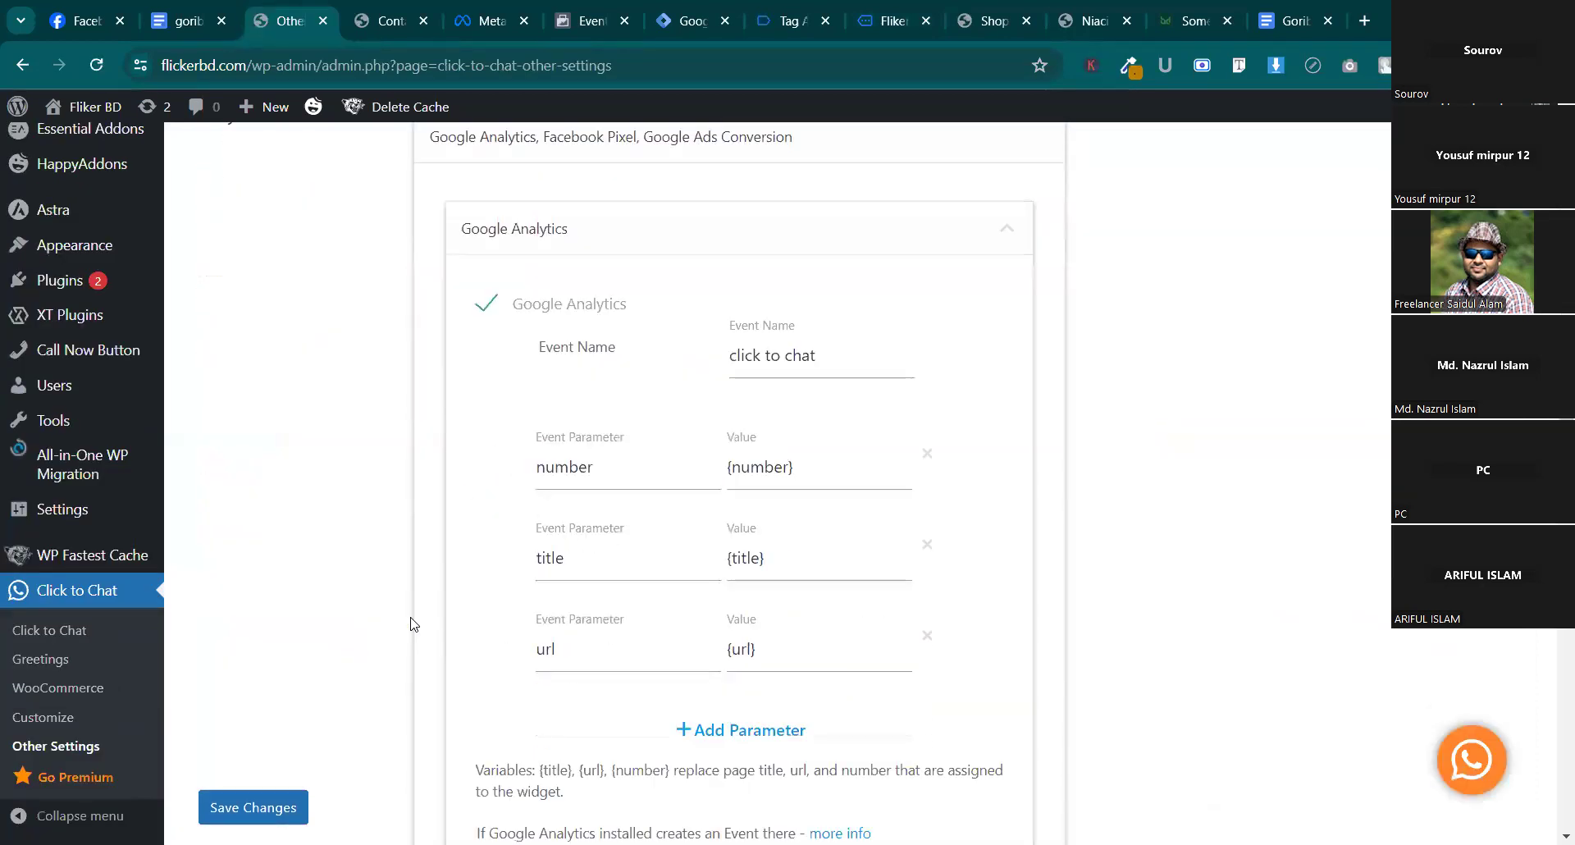
scroll(413, 623, up, 5)
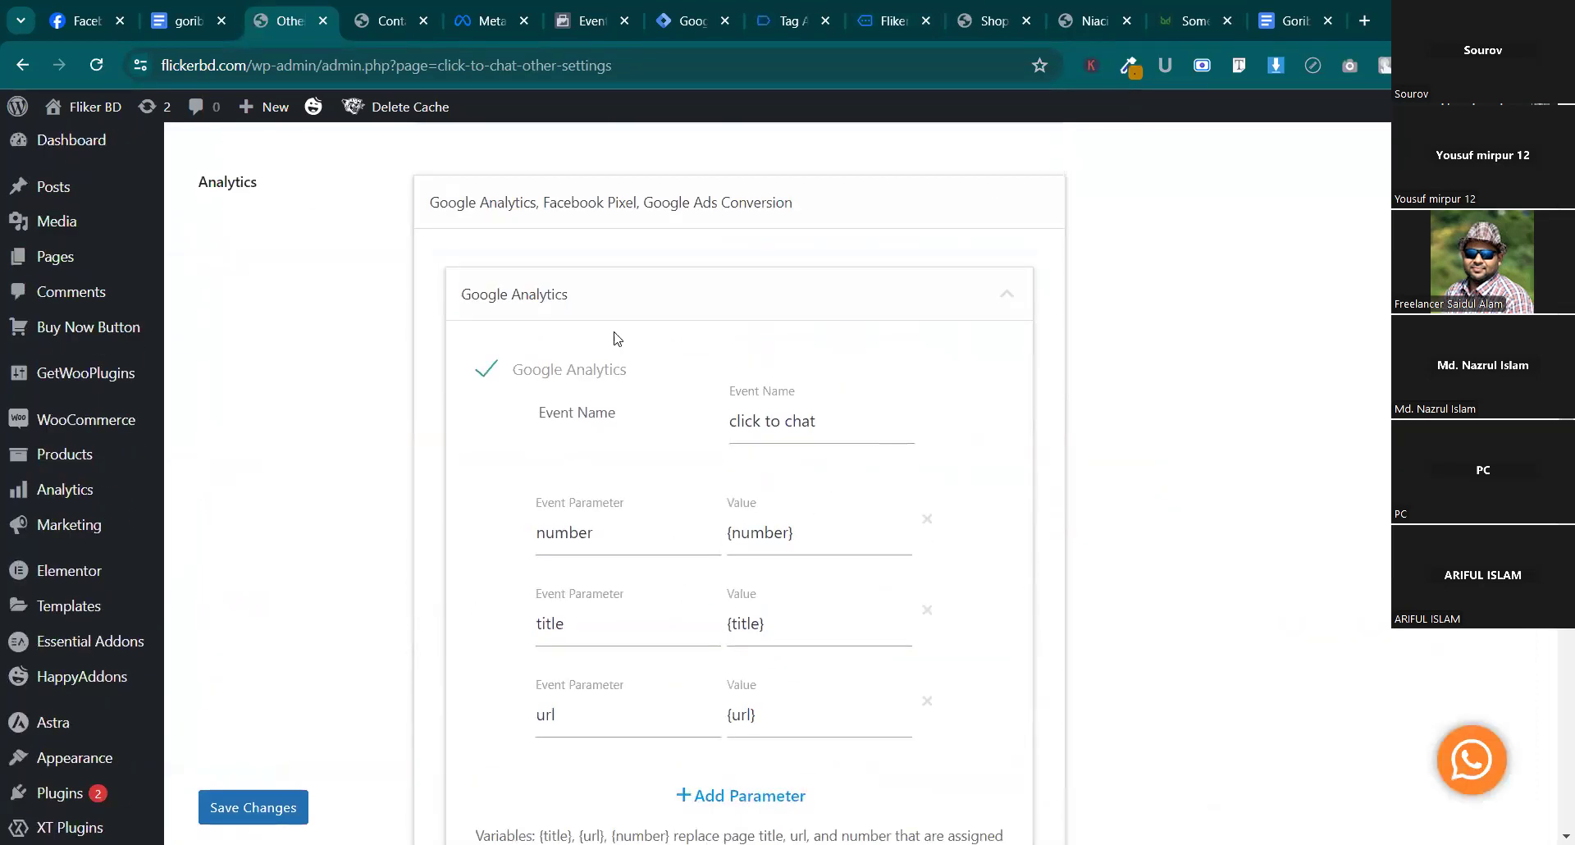
scroll(532, 486, down, 9)
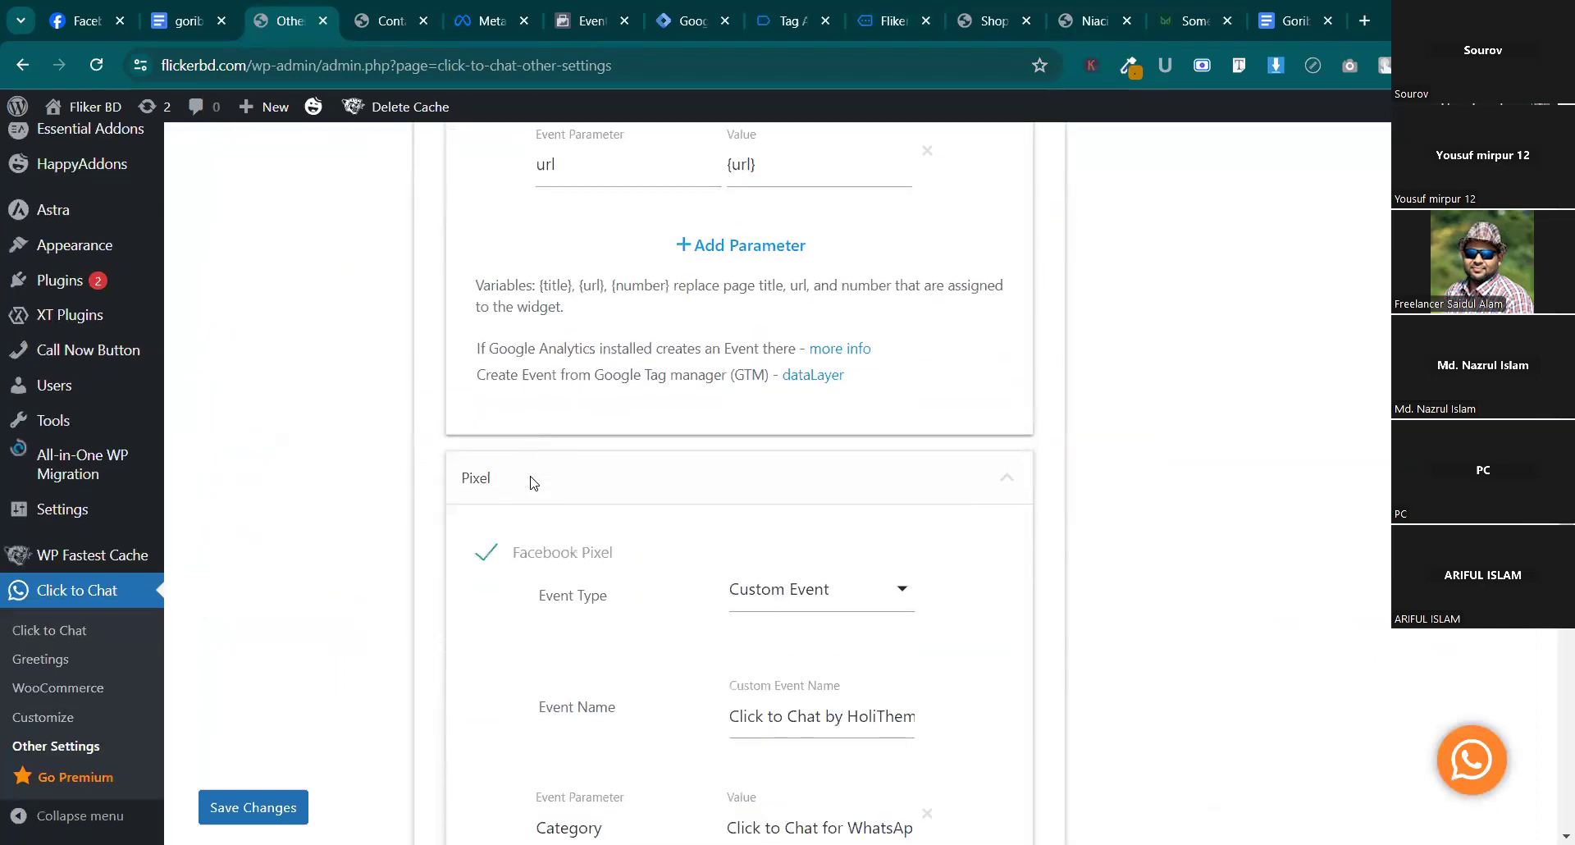
triple_click(817, 549)
right_click(818, 549)
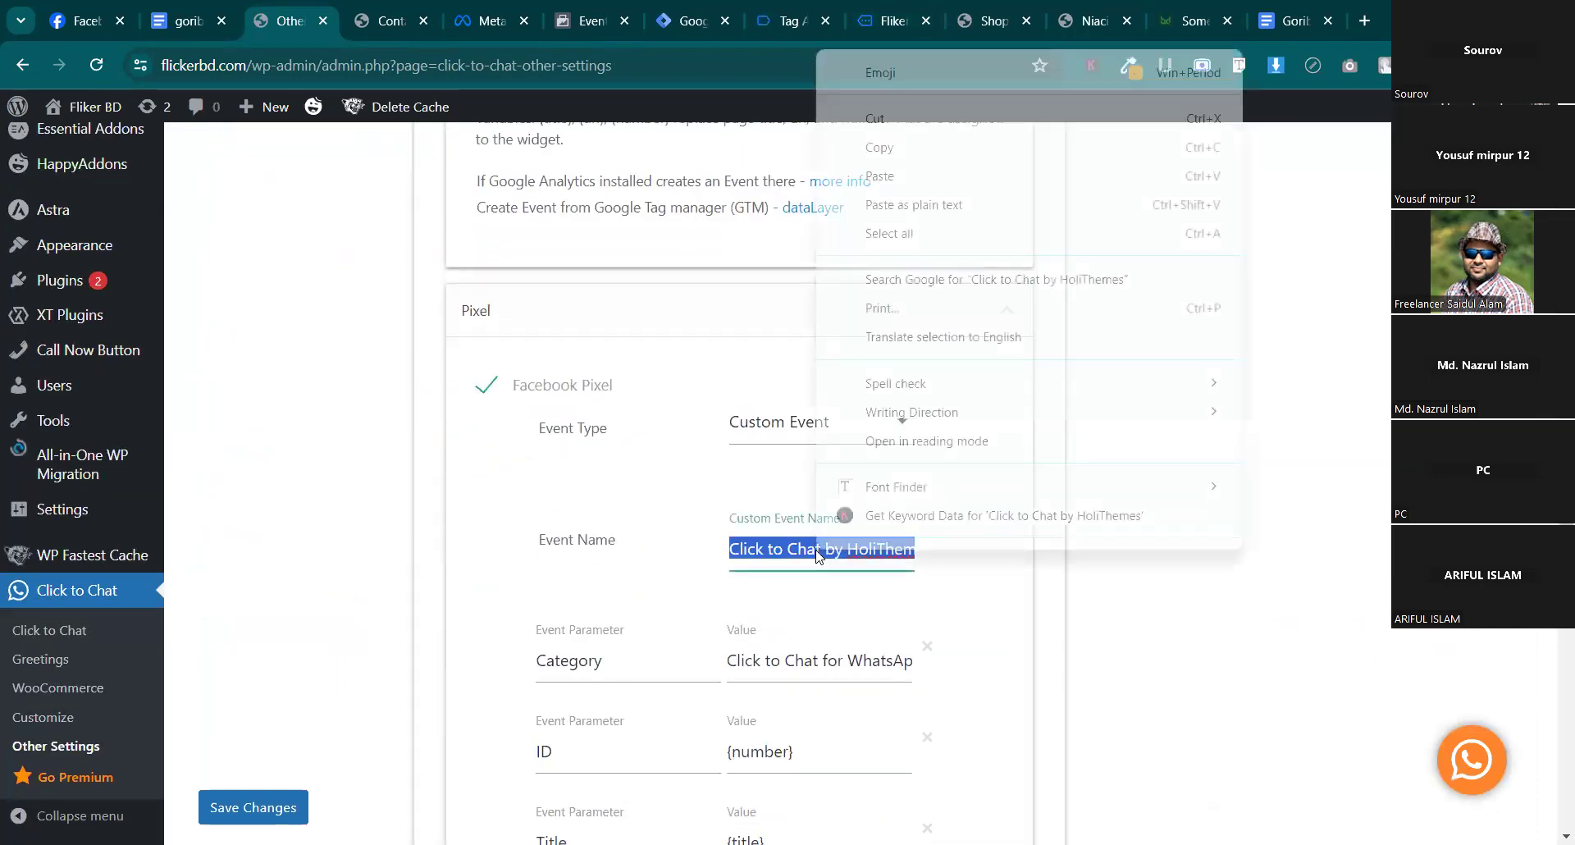
click(914, 154)
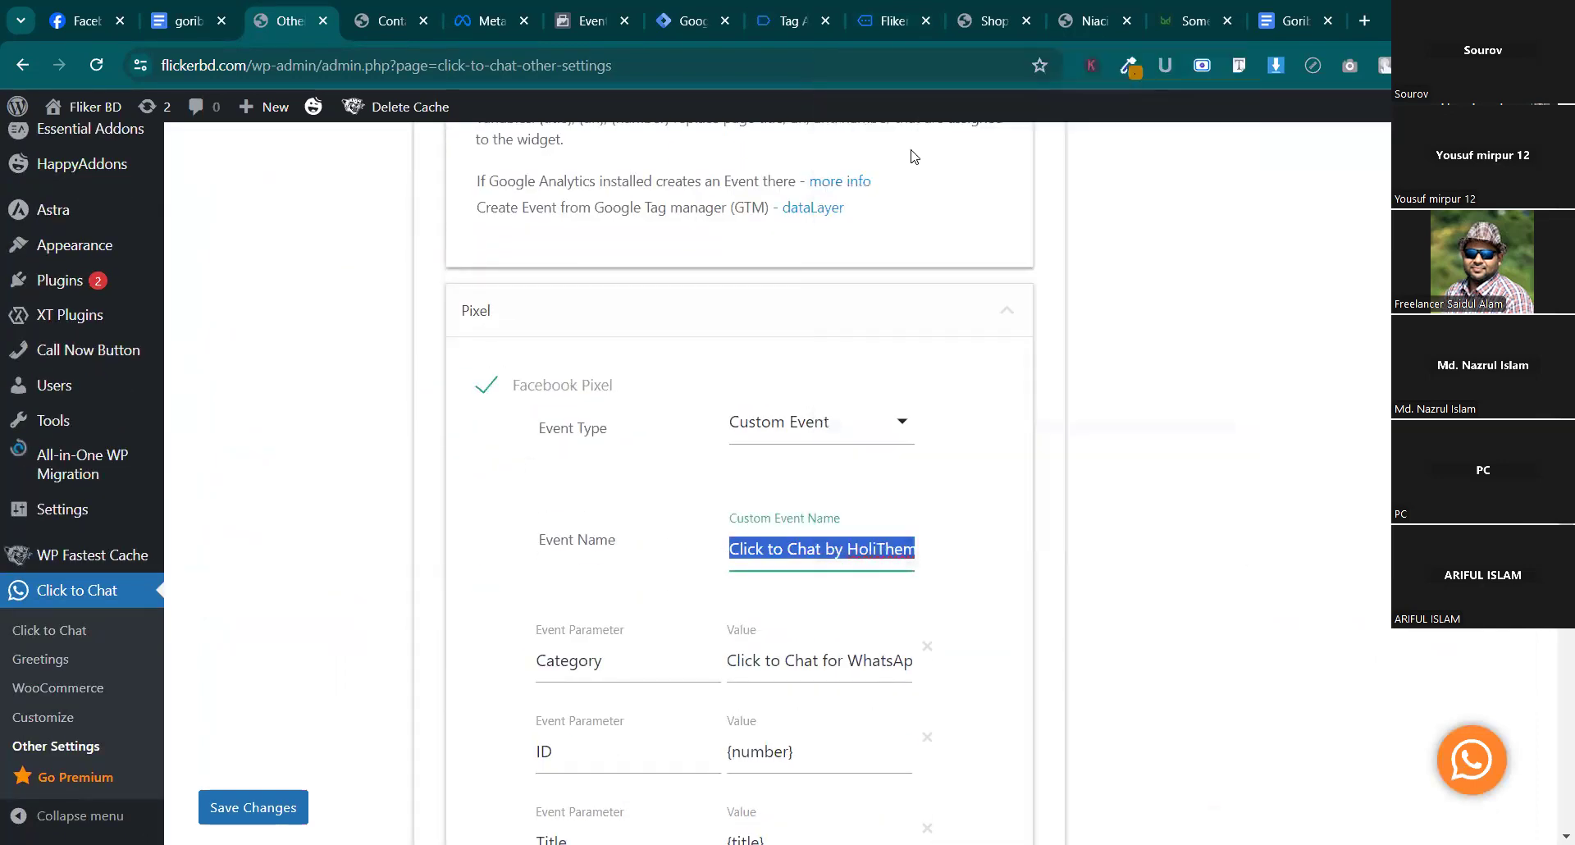
click(1184, 497)
triple_click(807, 550)
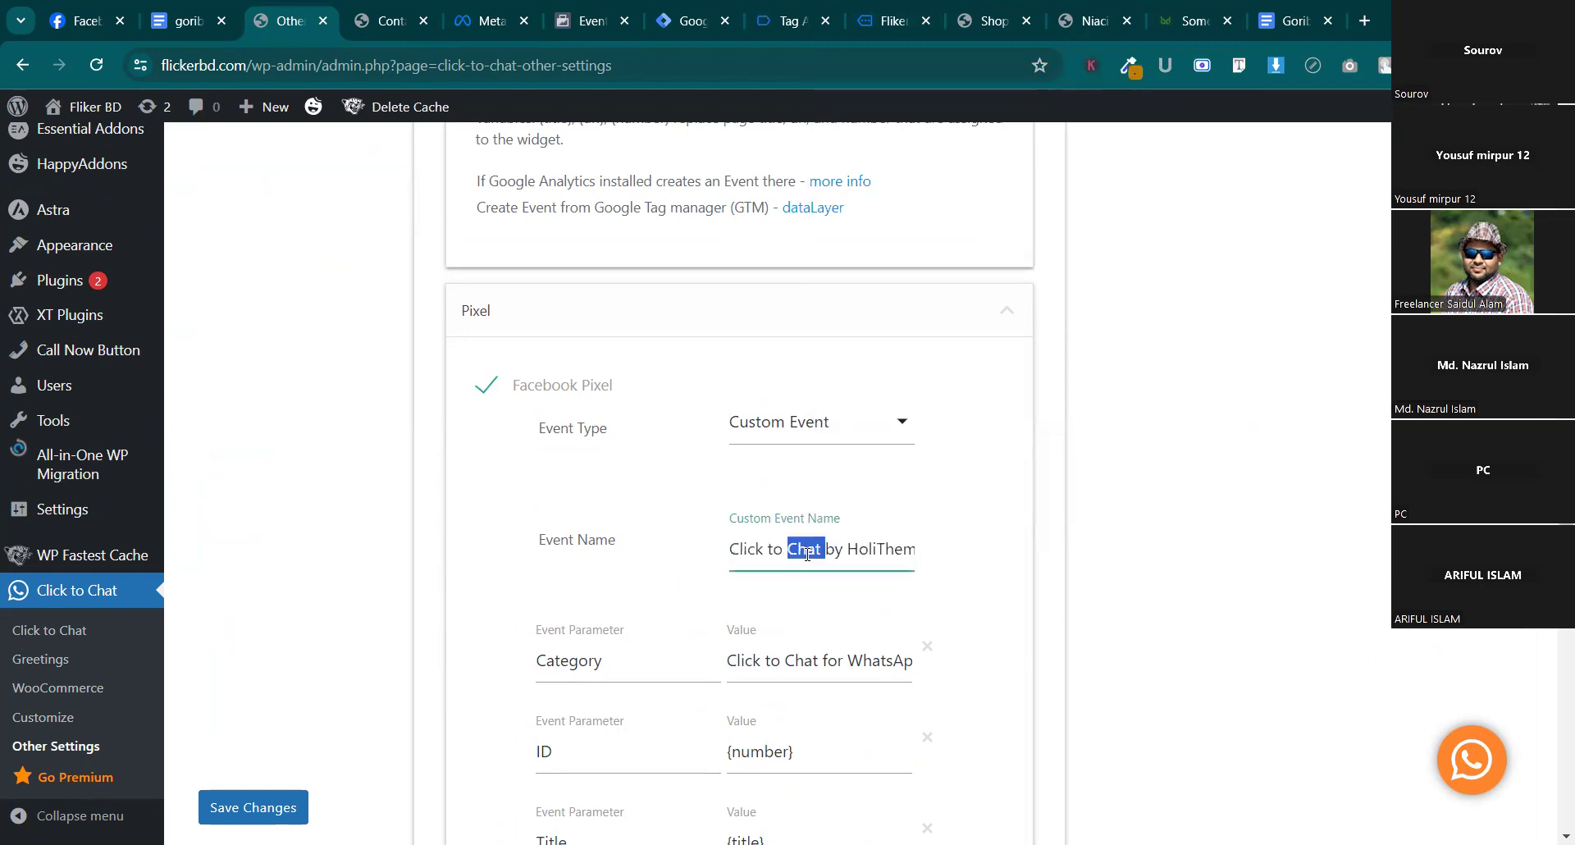
right_click(808, 550)
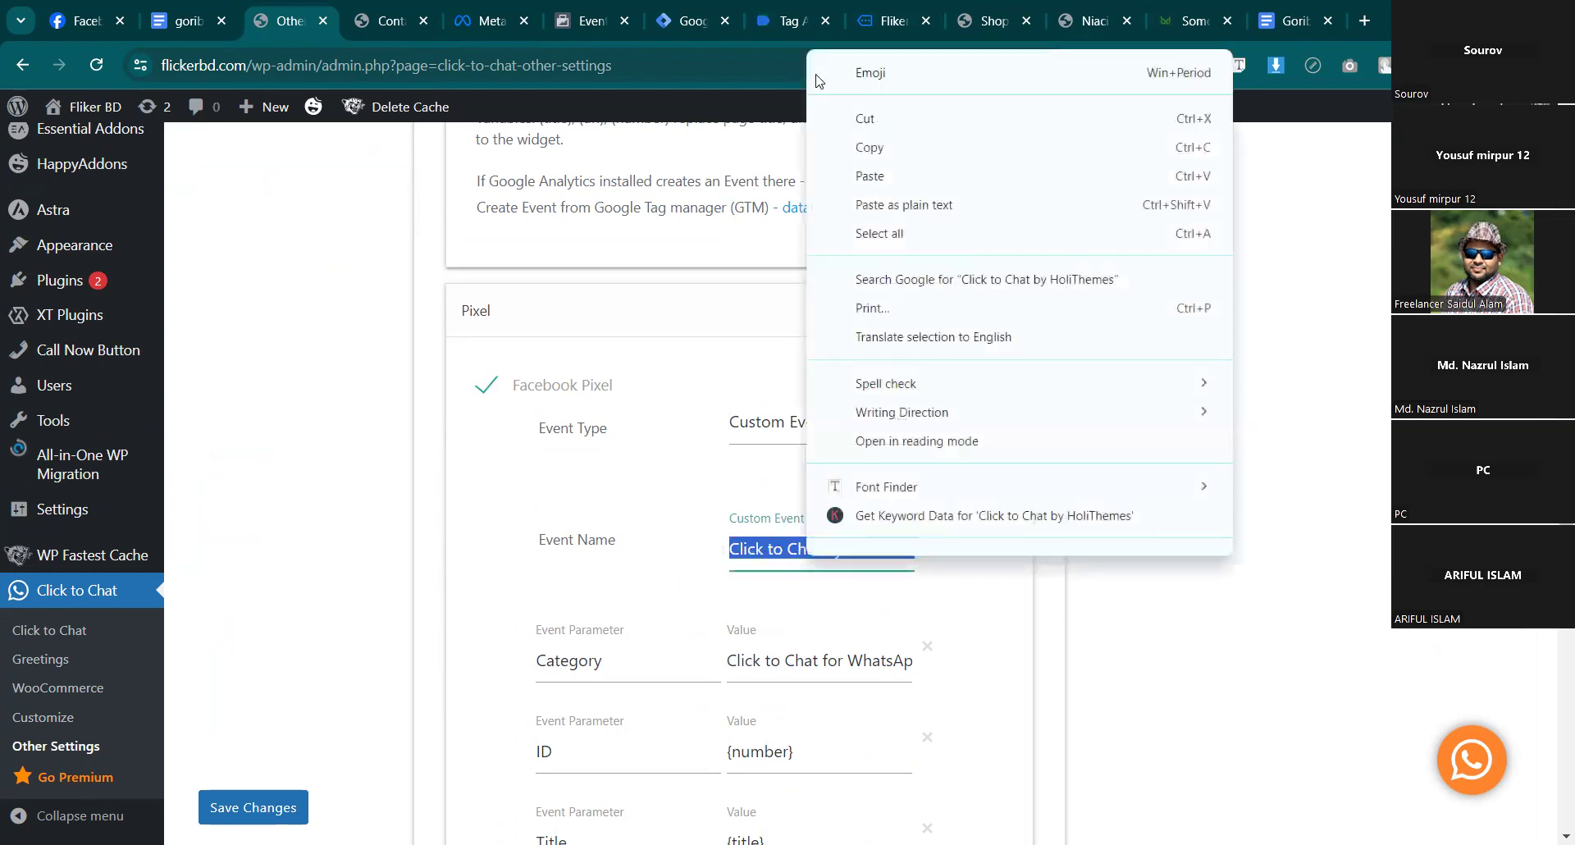
click(885, 150)
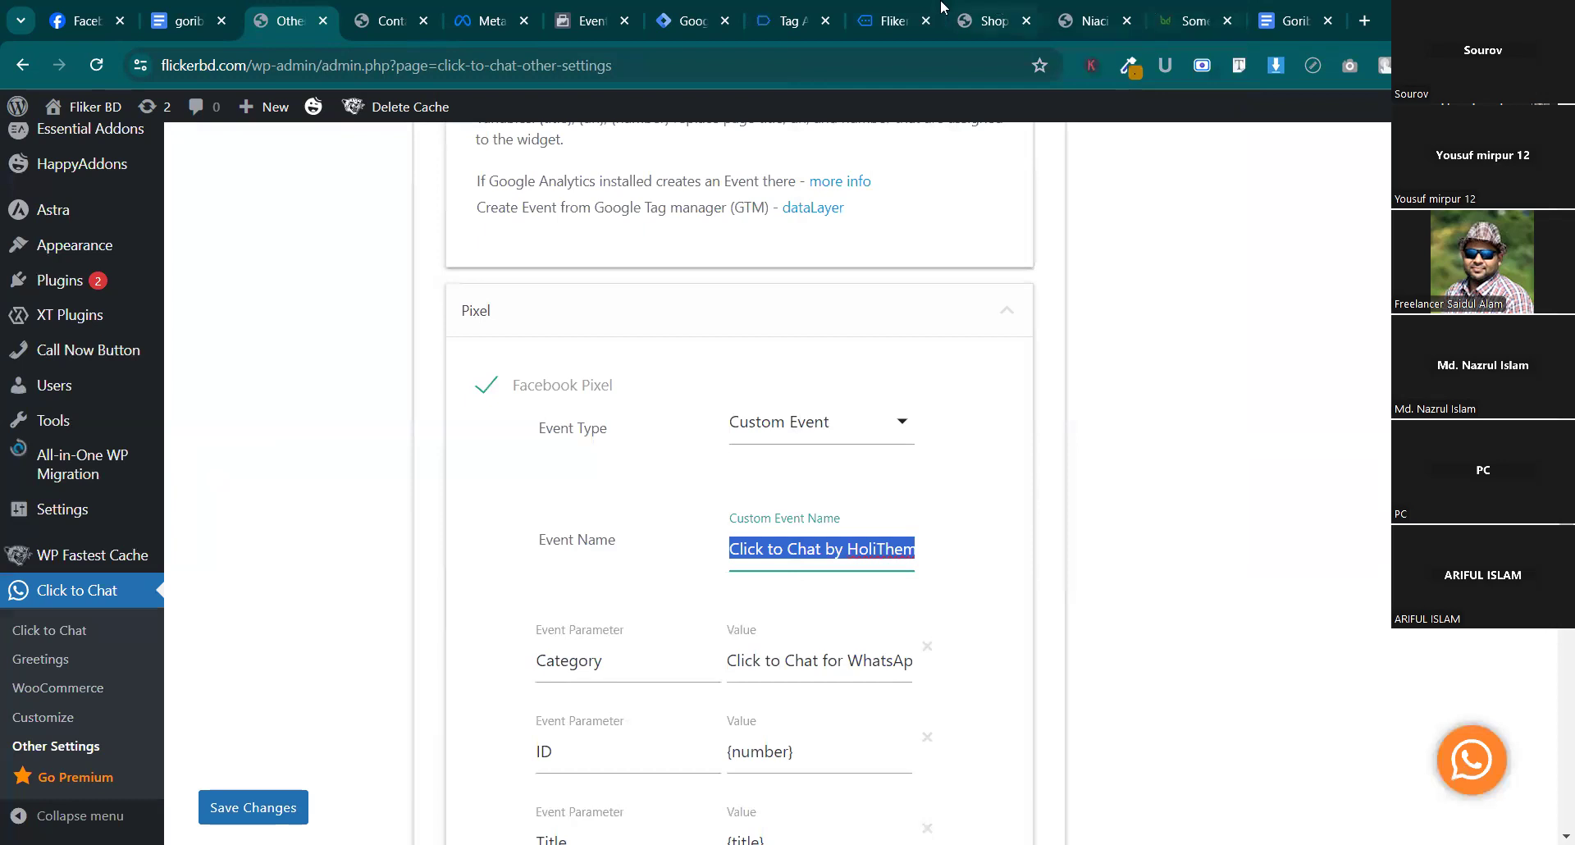
click(989, 20)
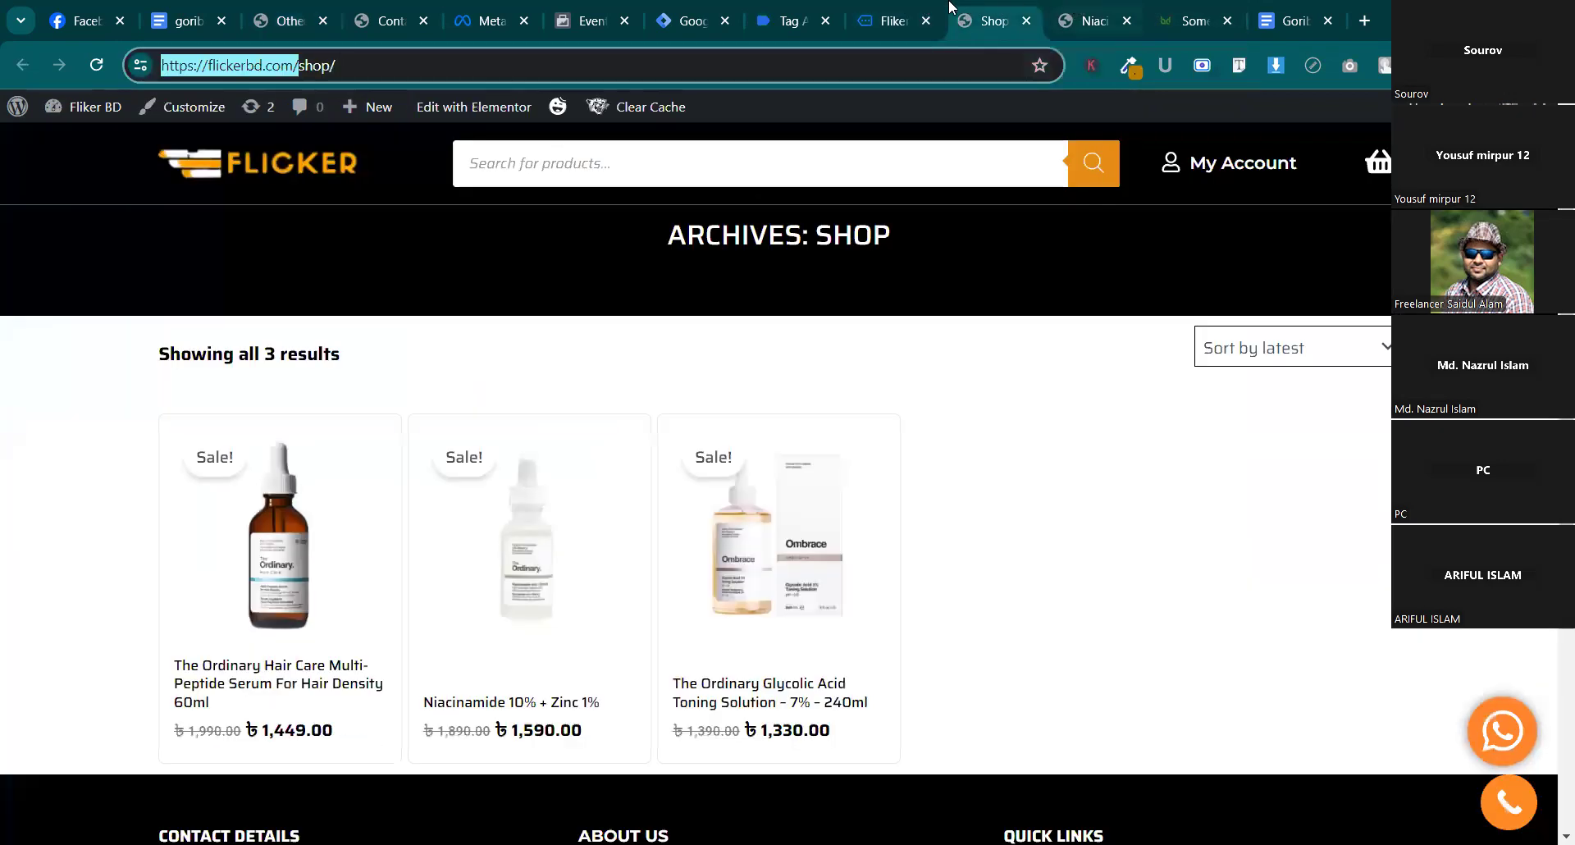
click(894, 10)
click(759, 10)
key(ctrl+Page_Up)
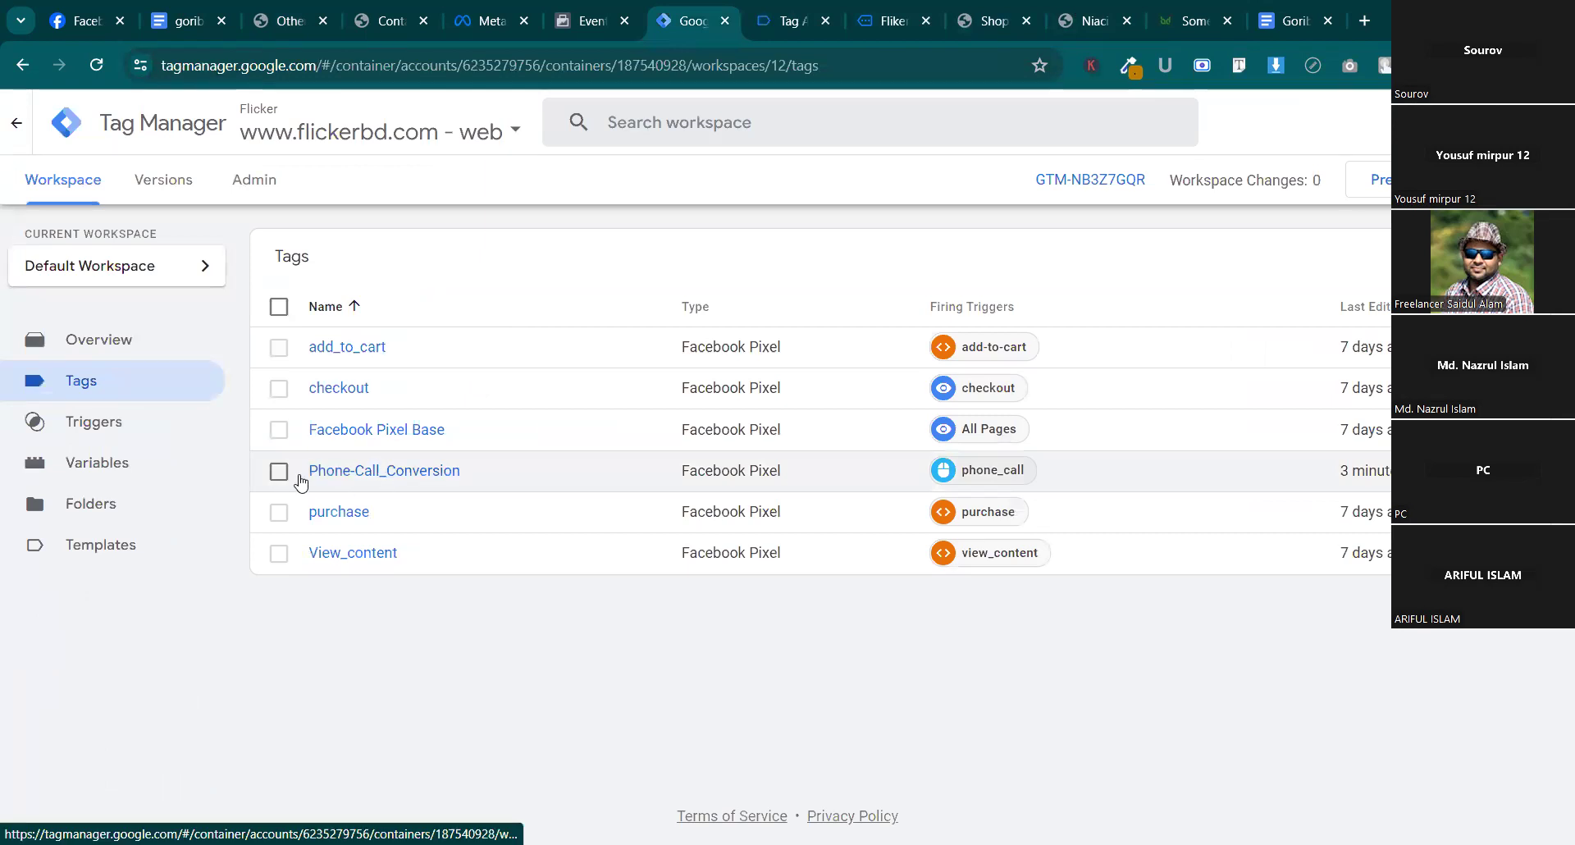
click(380, 478)
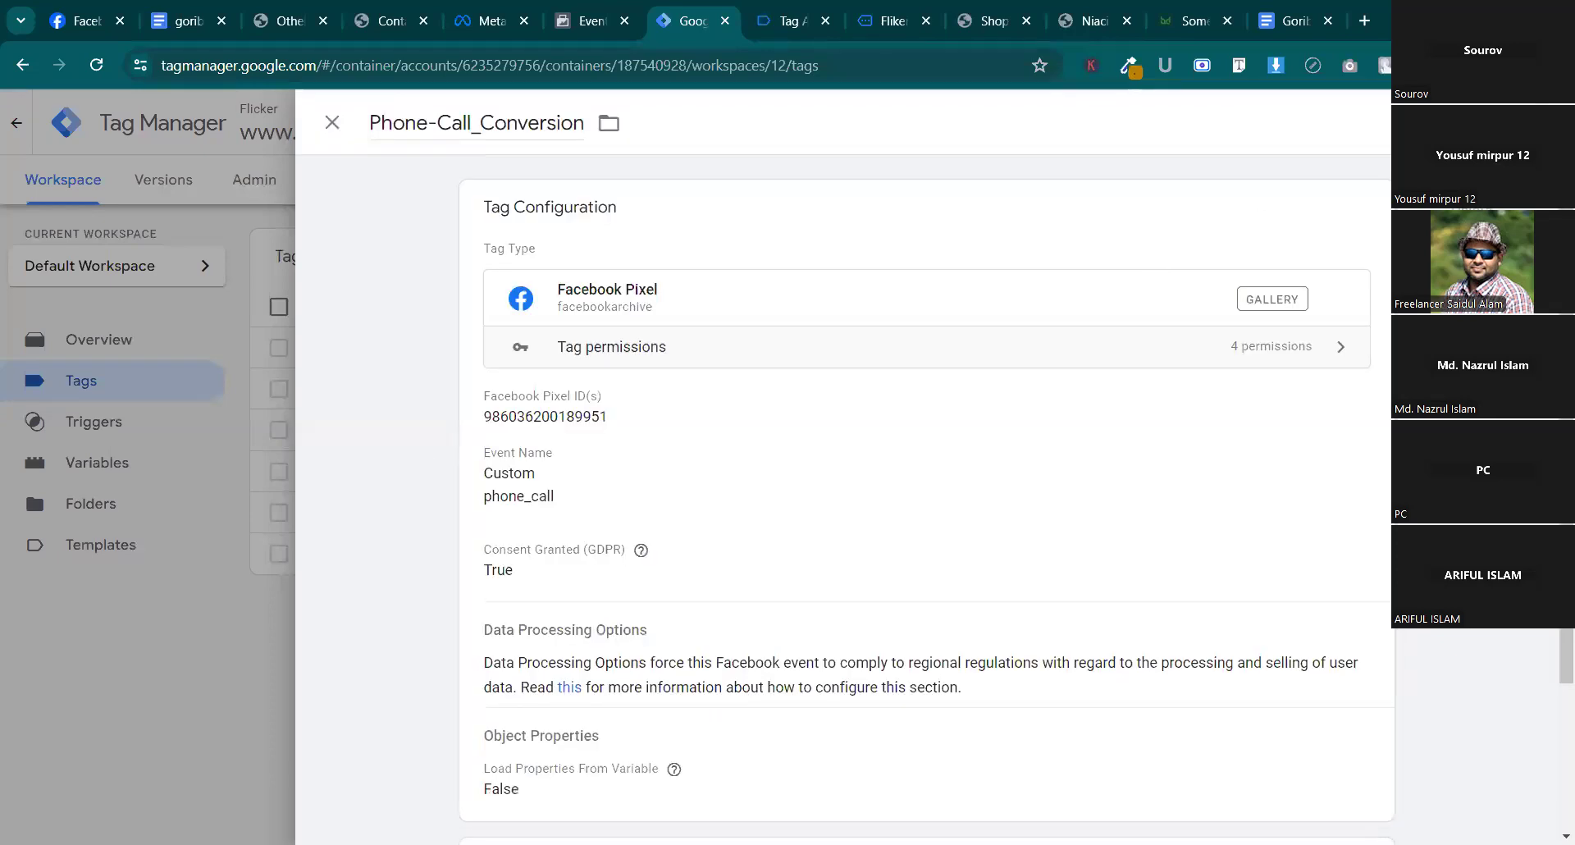
Rename the copied tag to whats-app_click.
click(617, 122)
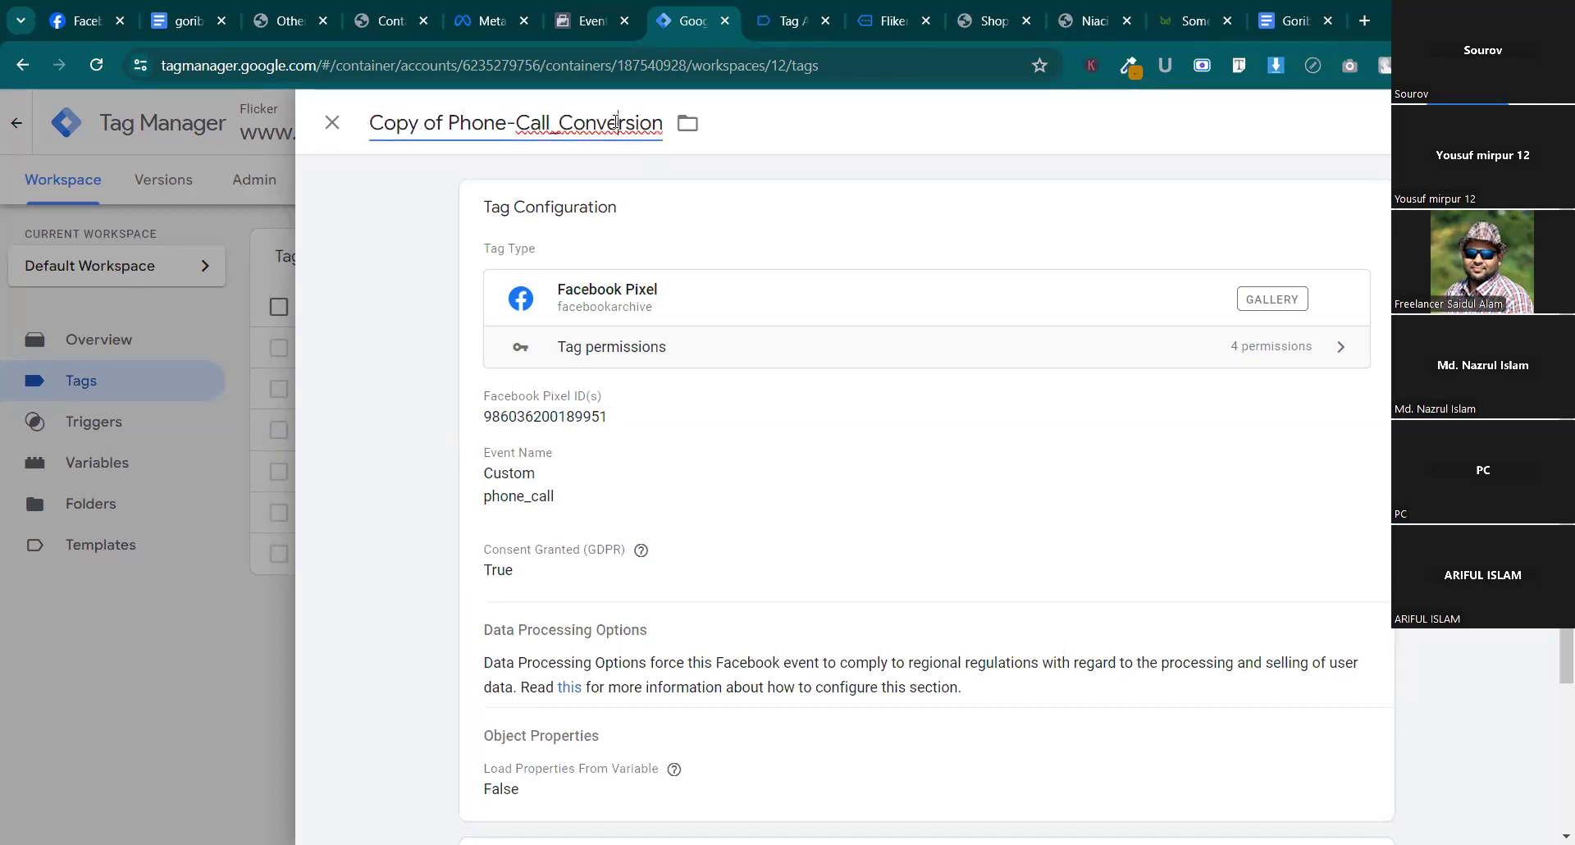
triple_click(617, 122)
text(whats)
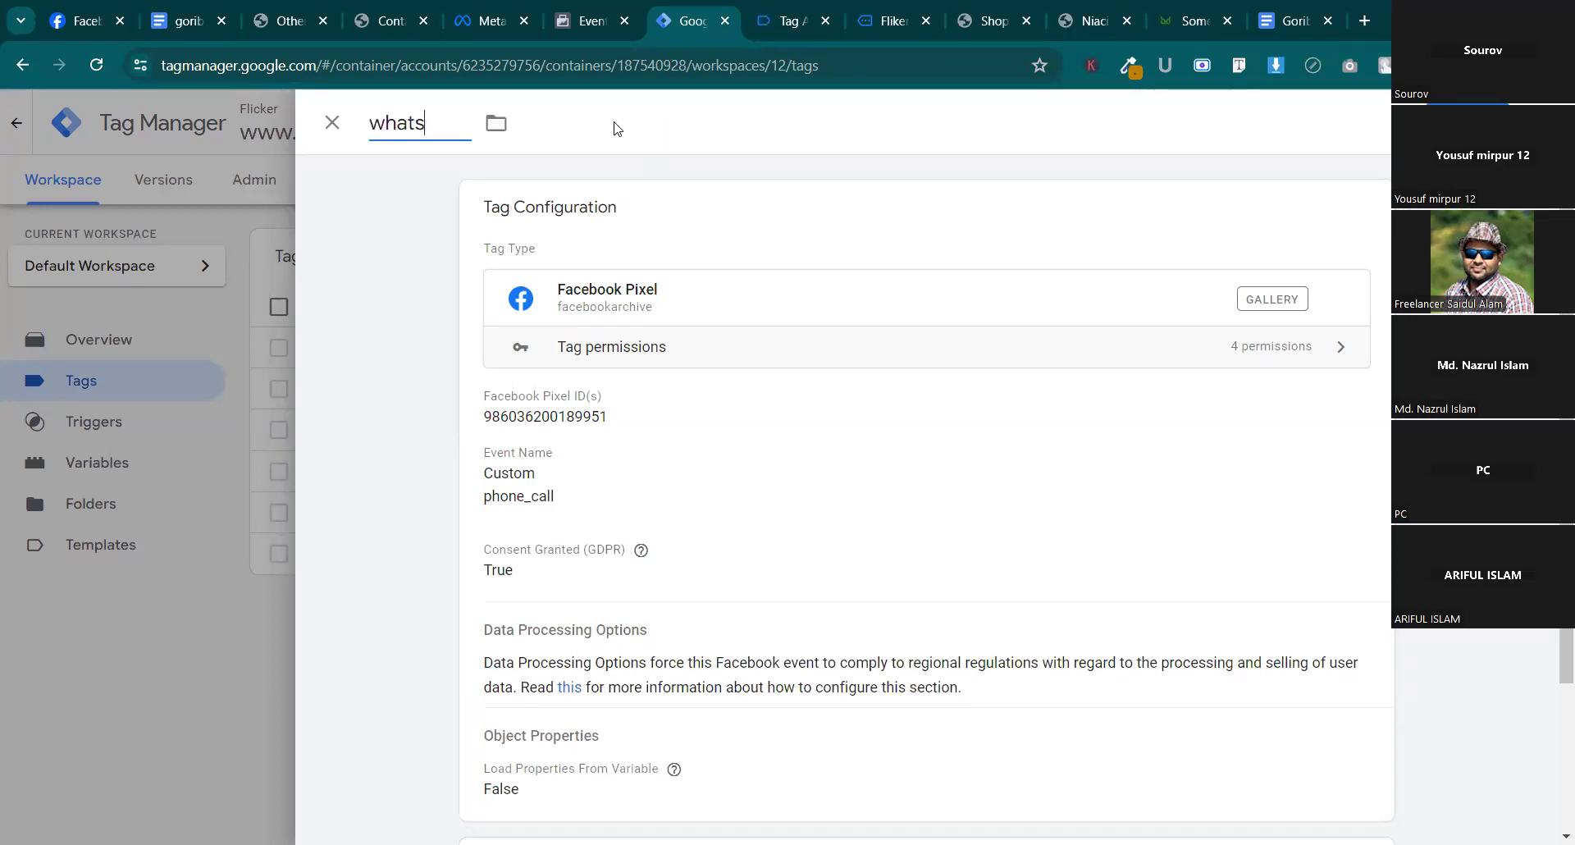
text(-app_click)
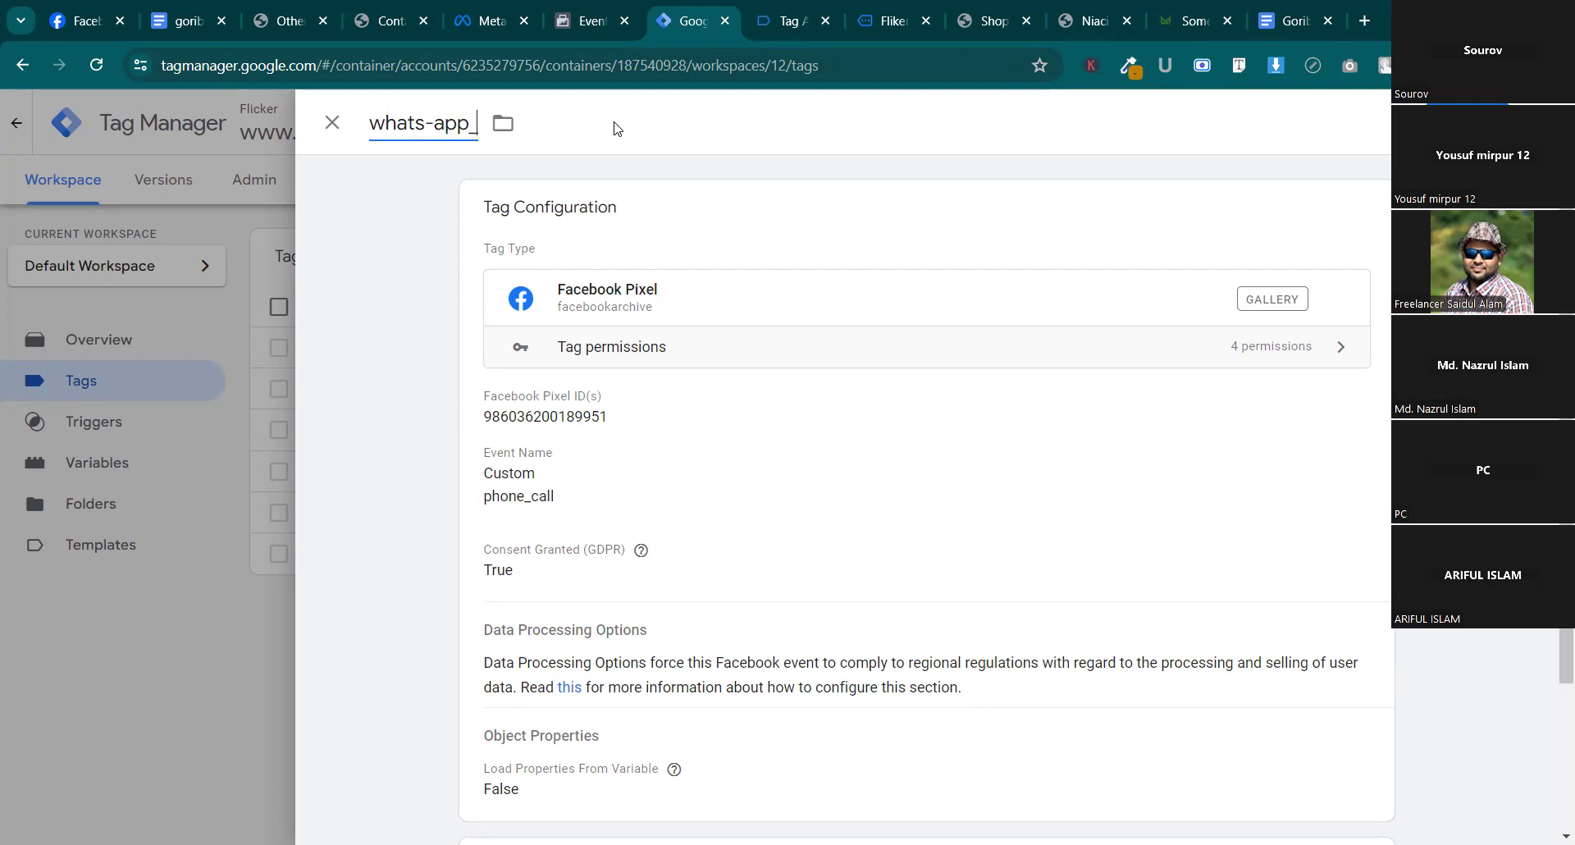
Replace the tag's custom event name phone_call with 'Click to Chat by HoliThemes'.
click(615, 469)
scroll(607, 488, down, 3)
double_click(590, 453)
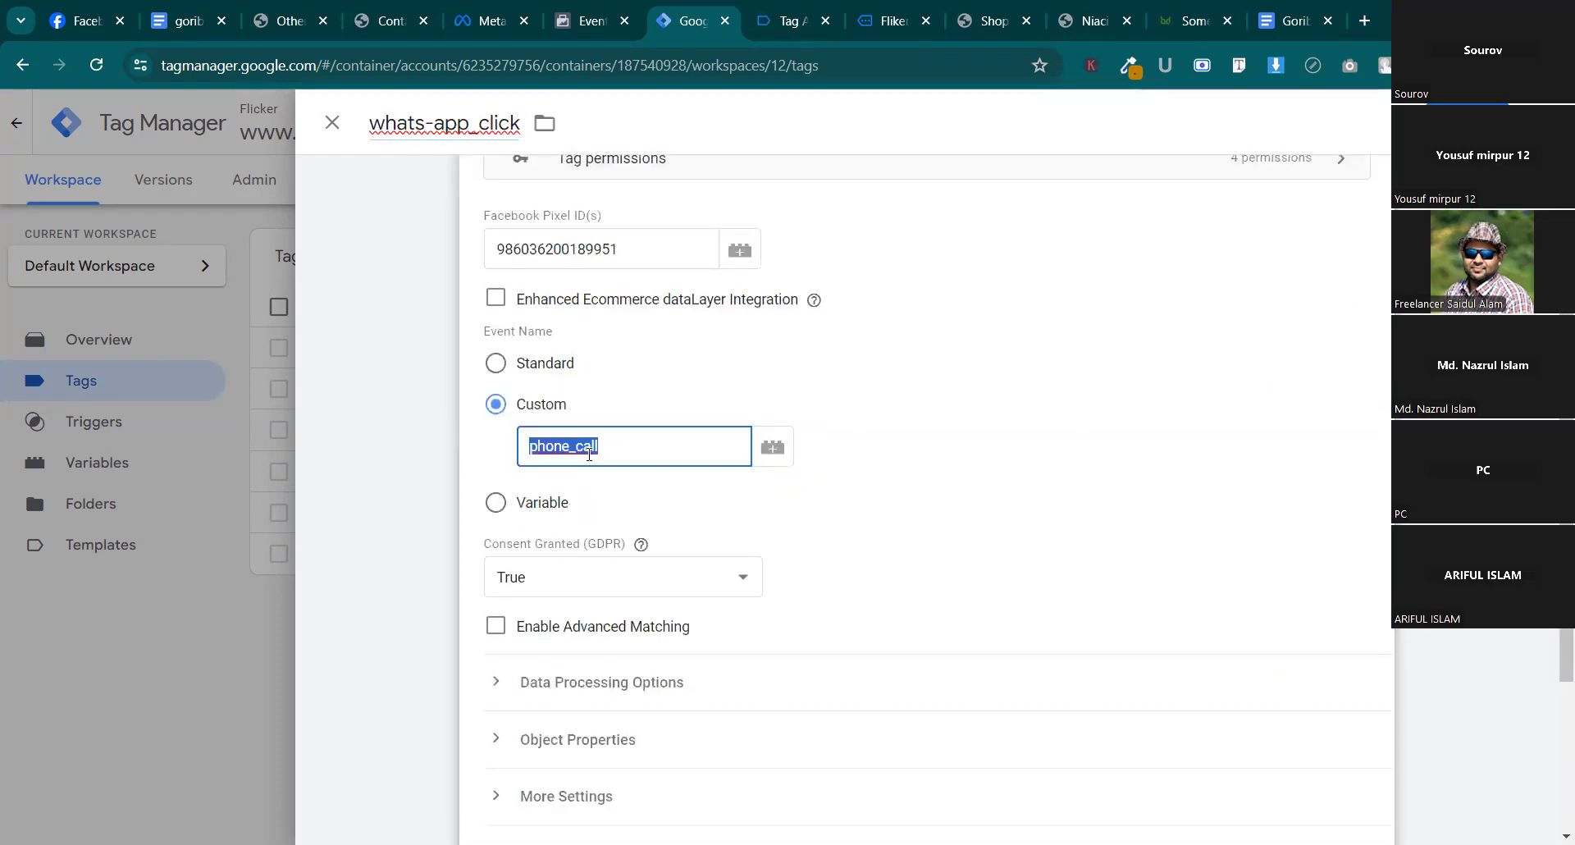
key(ctrl+v)
click(1055, 527)
Remove the phone_call trigger from the whats-app_click tag's firing triggers.
scroll(1047, 522, down, 3)
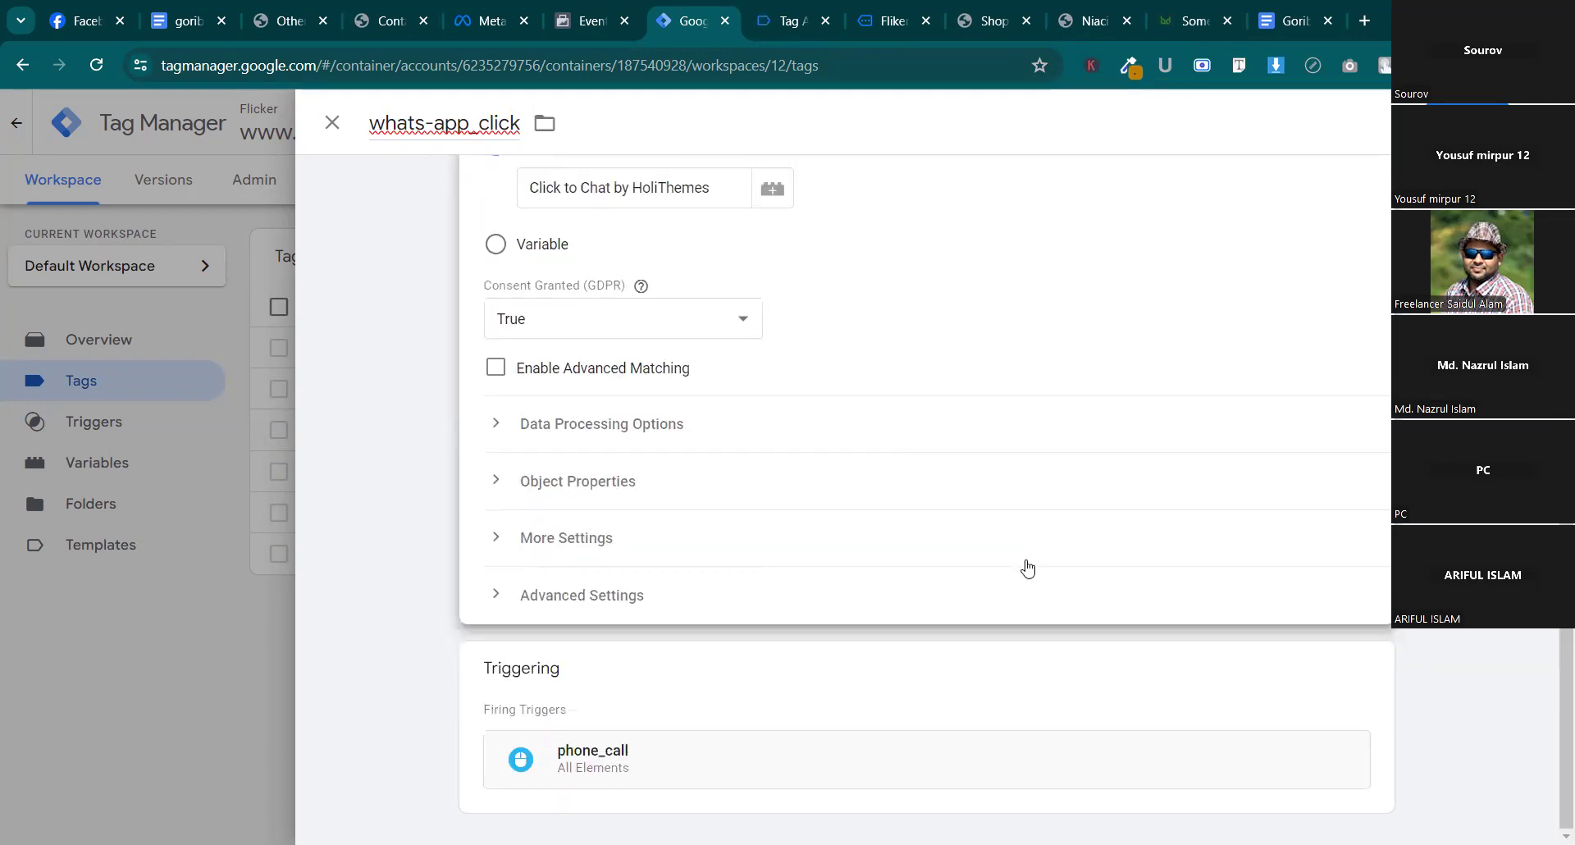
click(1370, 681)
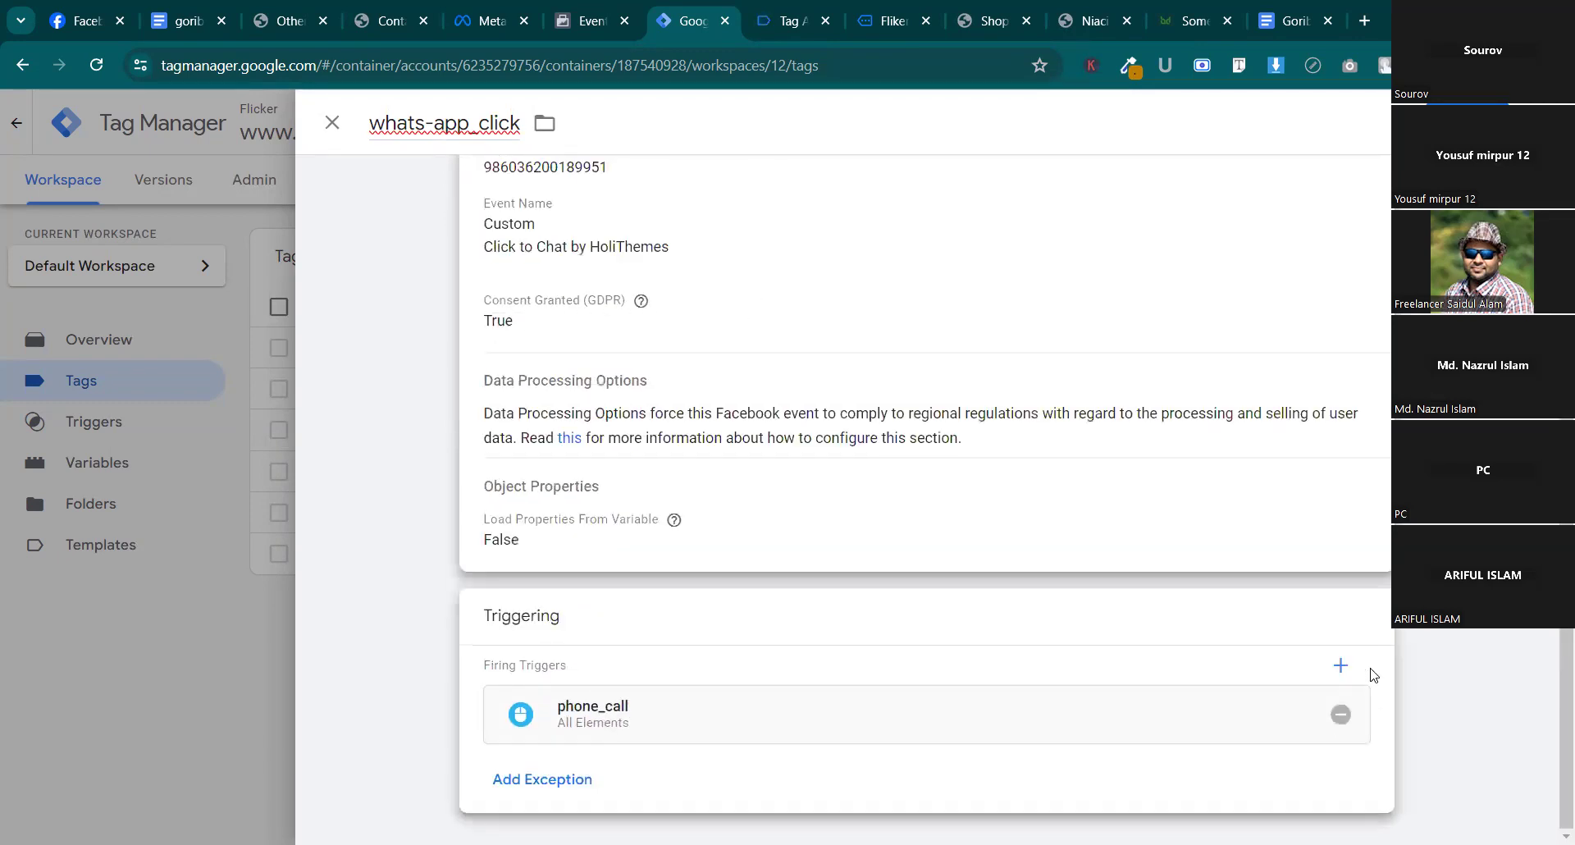
click(1343, 719)
scroll(854, 550, up, 4)
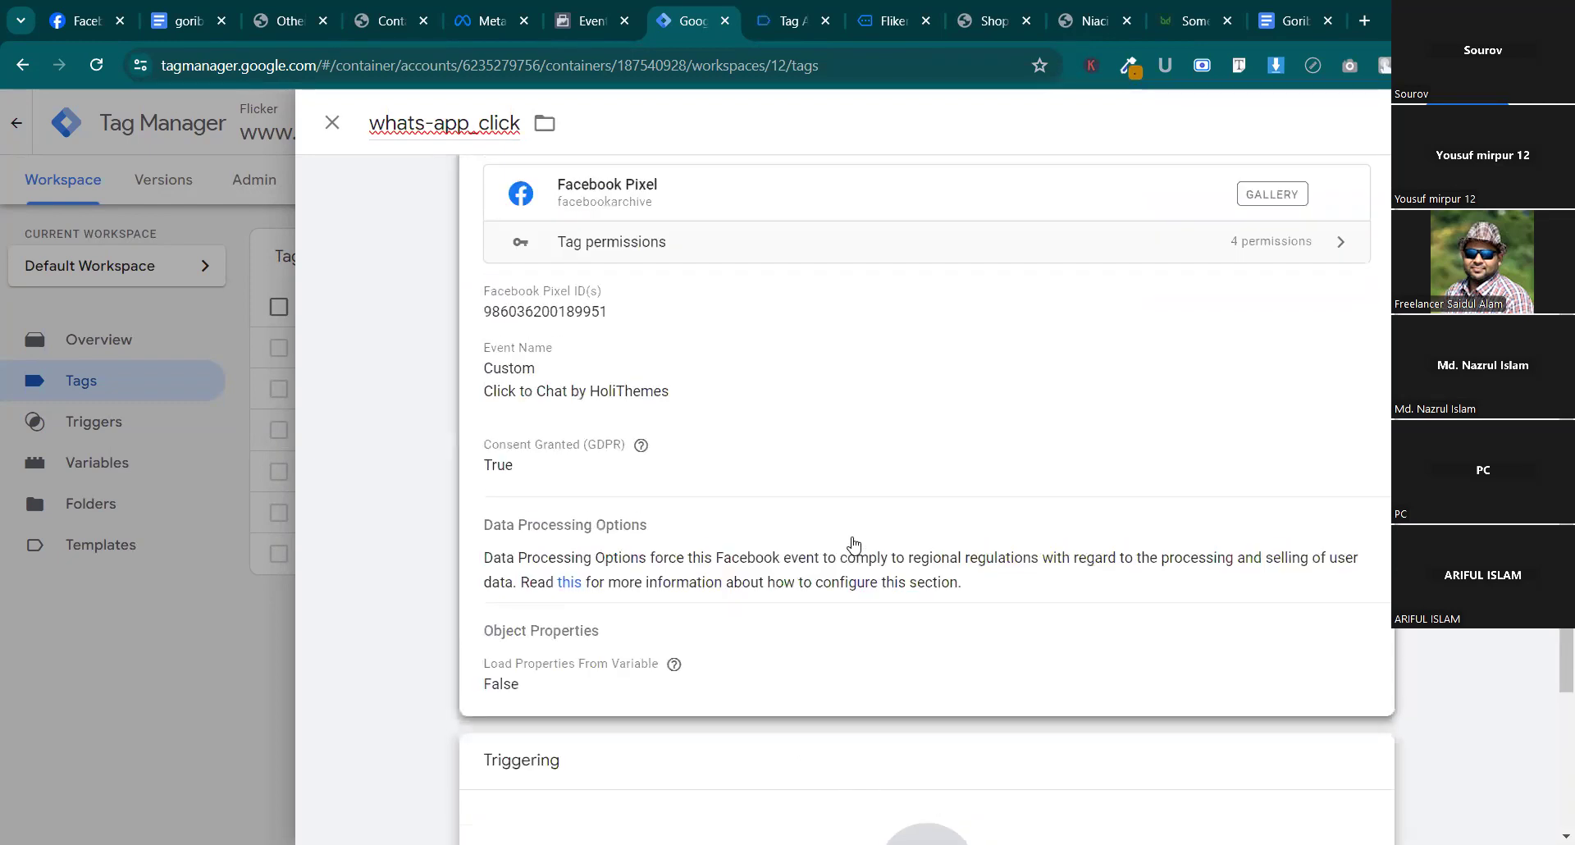
click(593, 432)
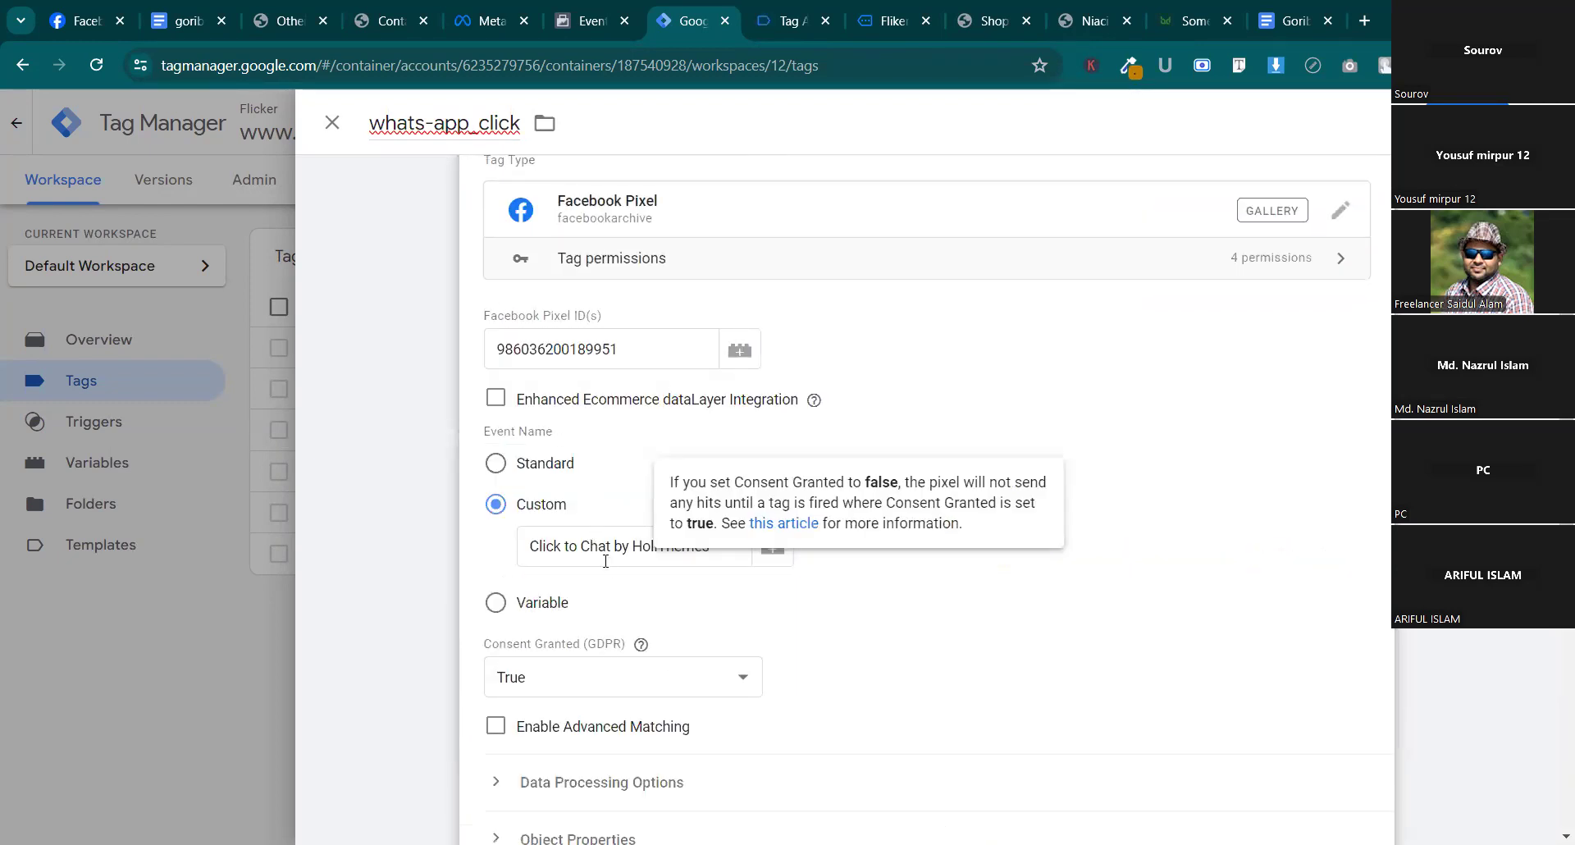
scroll(606, 562, down, 6)
click(943, 672)
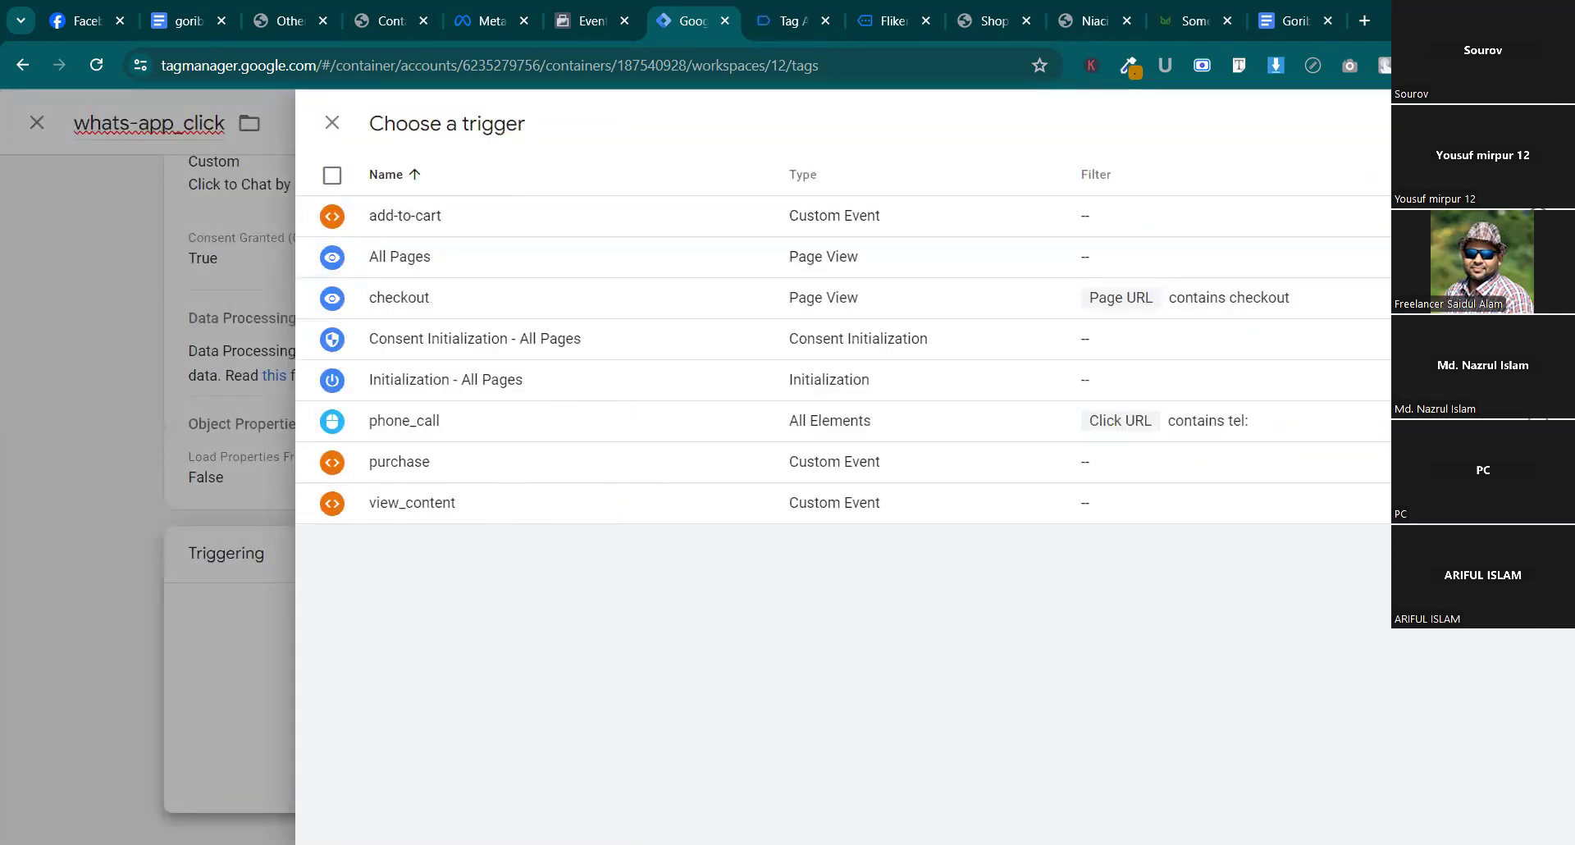
Create a Custom Event trigger named whats_app with event name 'Click to Chat by HoliThemes'.
click(1536, 123)
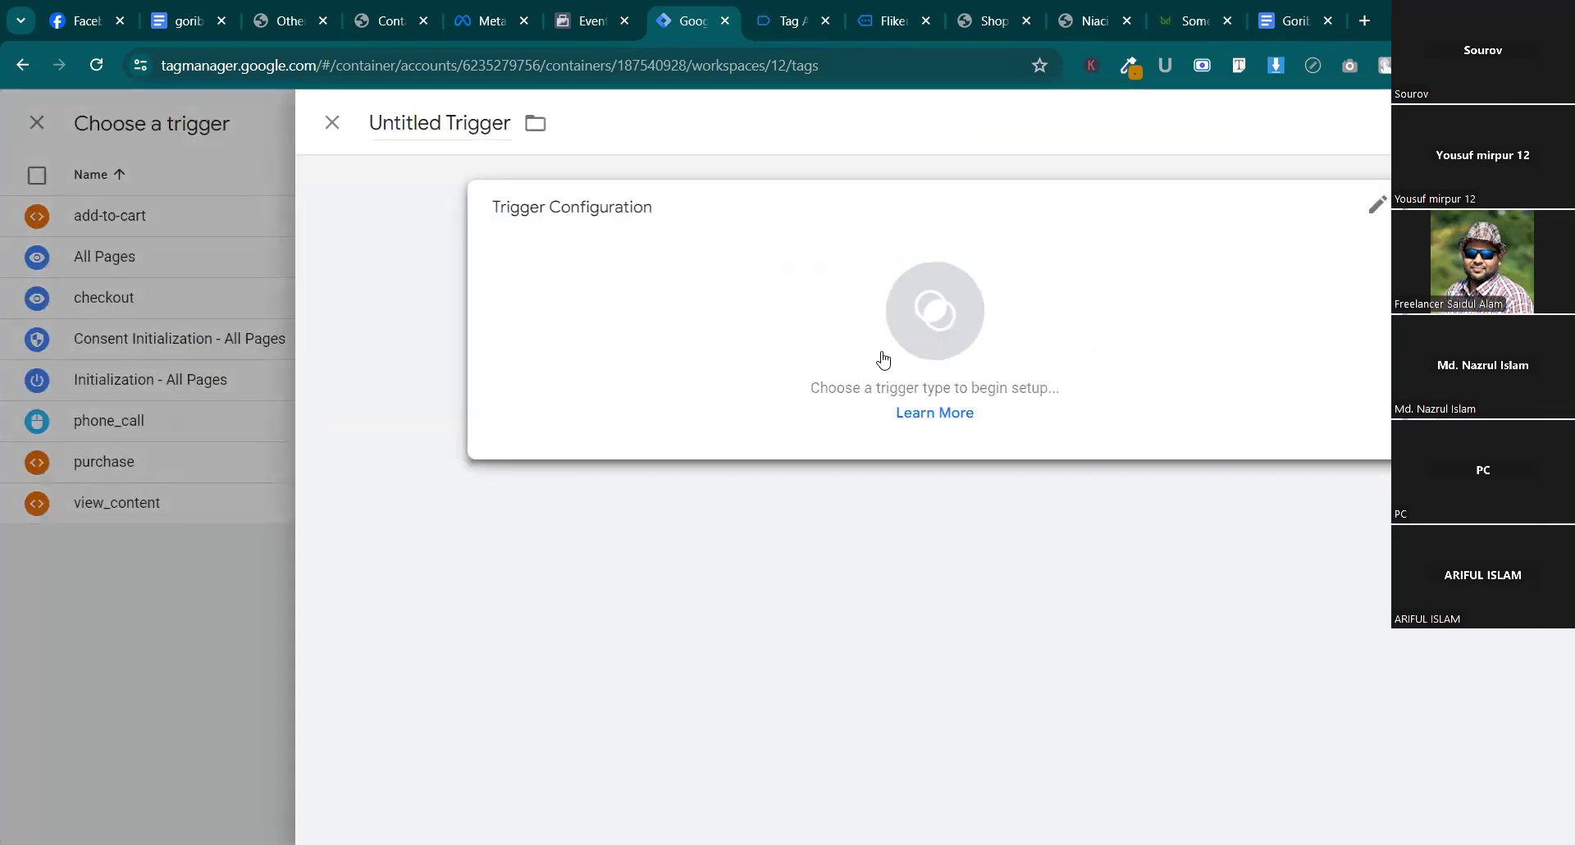
click(441, 121)
triple_click(442, 120)
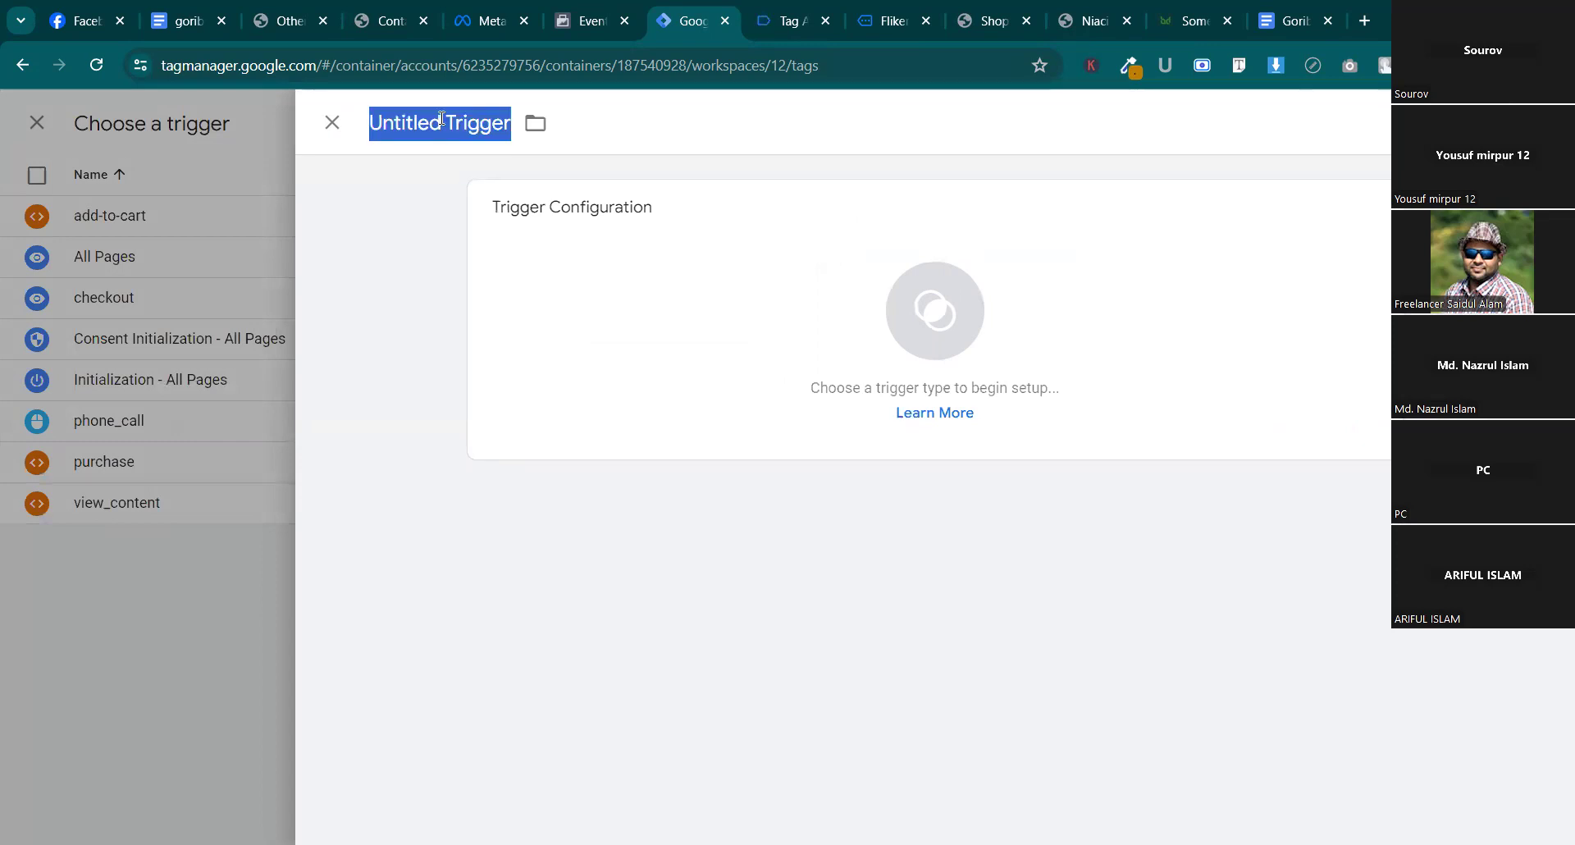
text(whats_app)
click(942, 334)
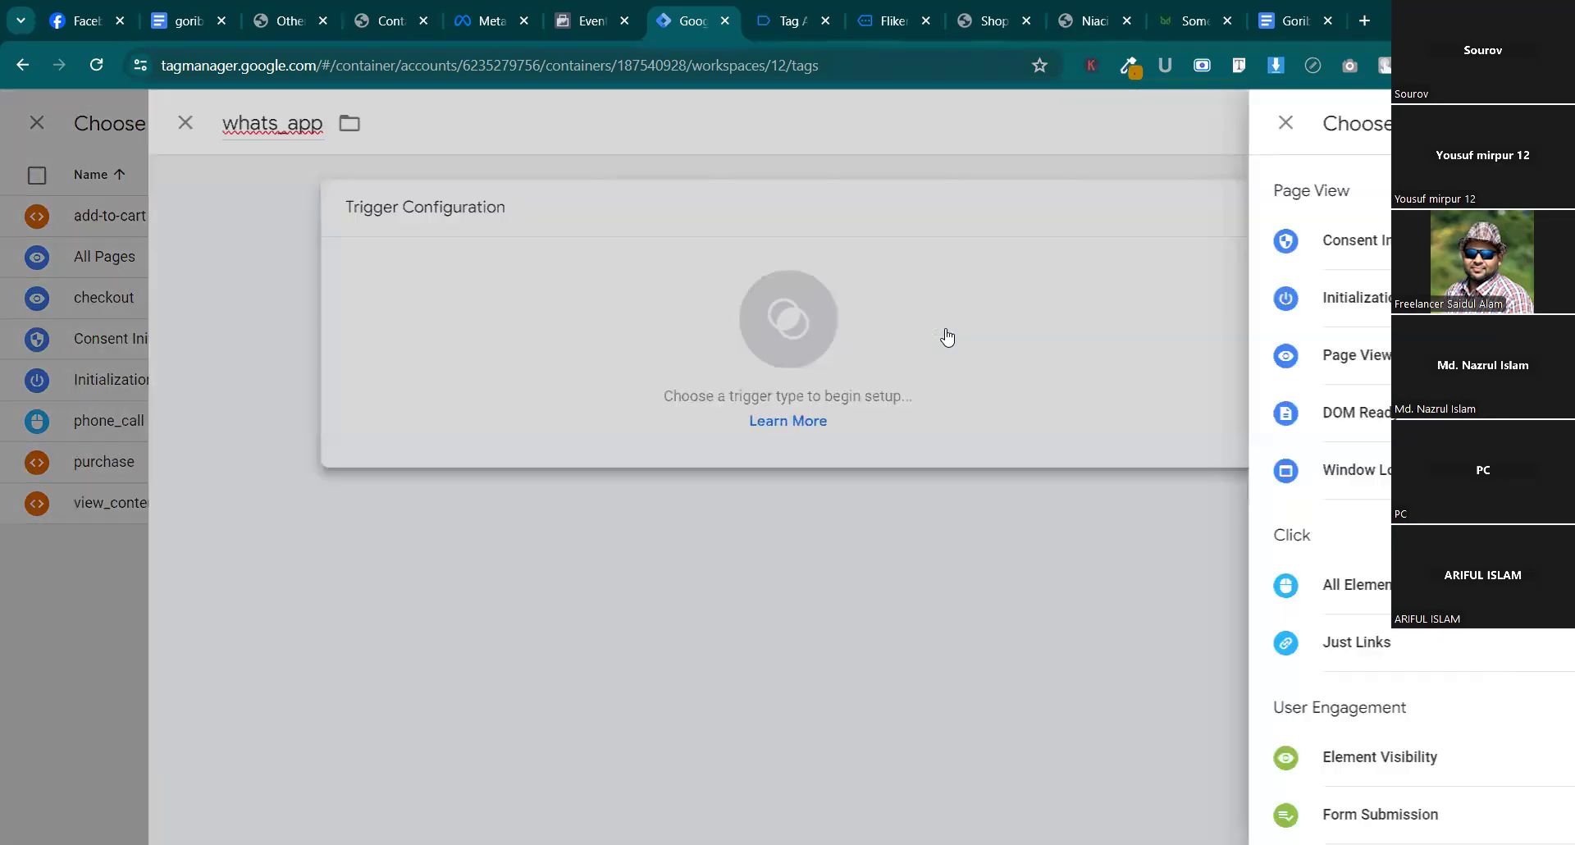
scroll(1238, 648, down, 4)
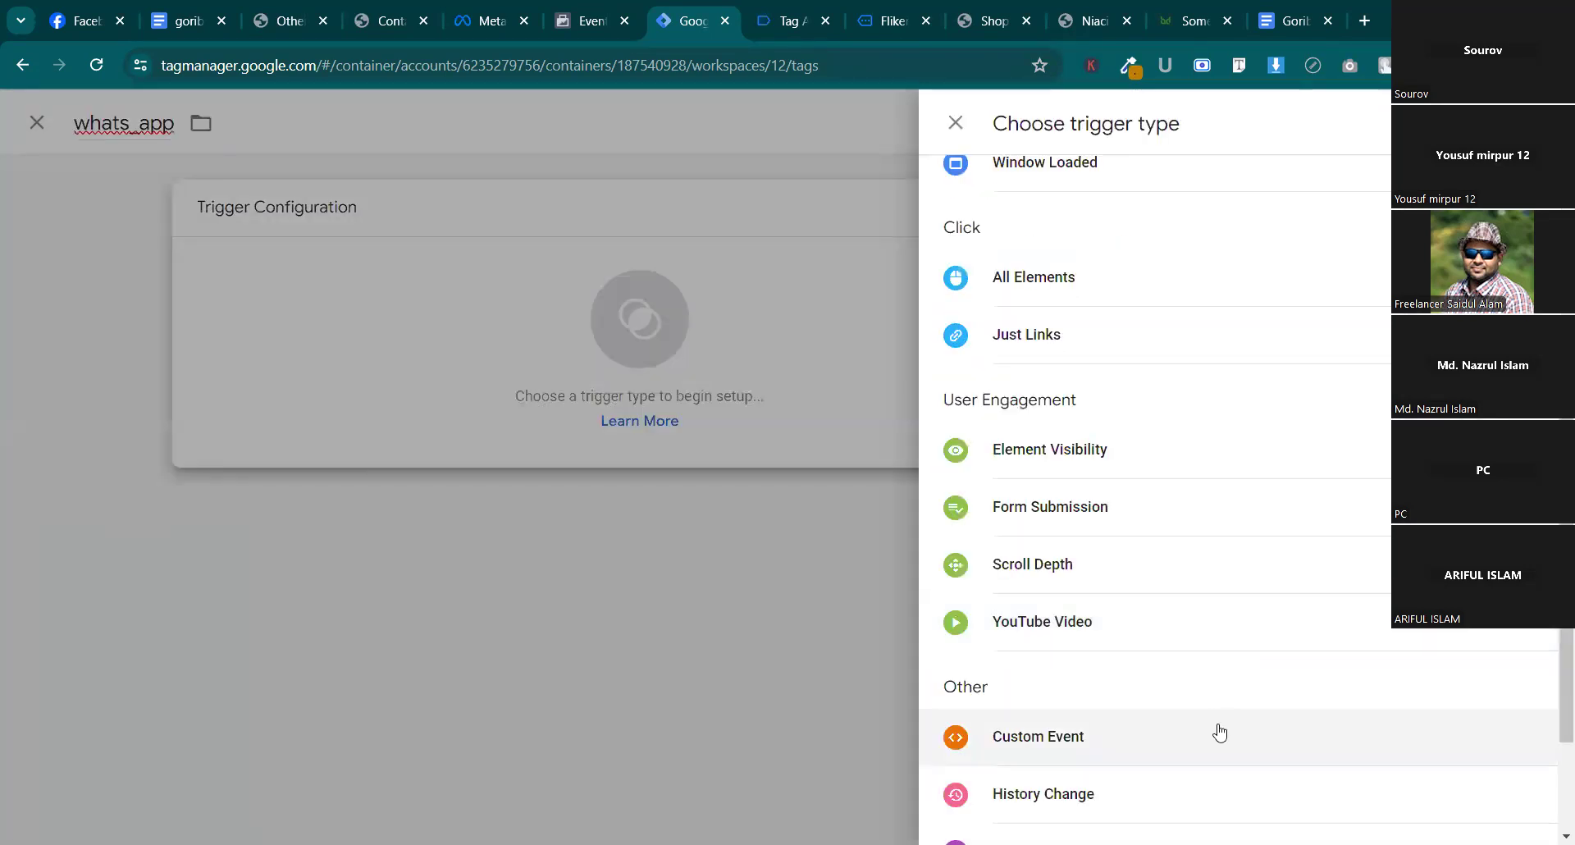
drag(1219, 733, 1104, 691)
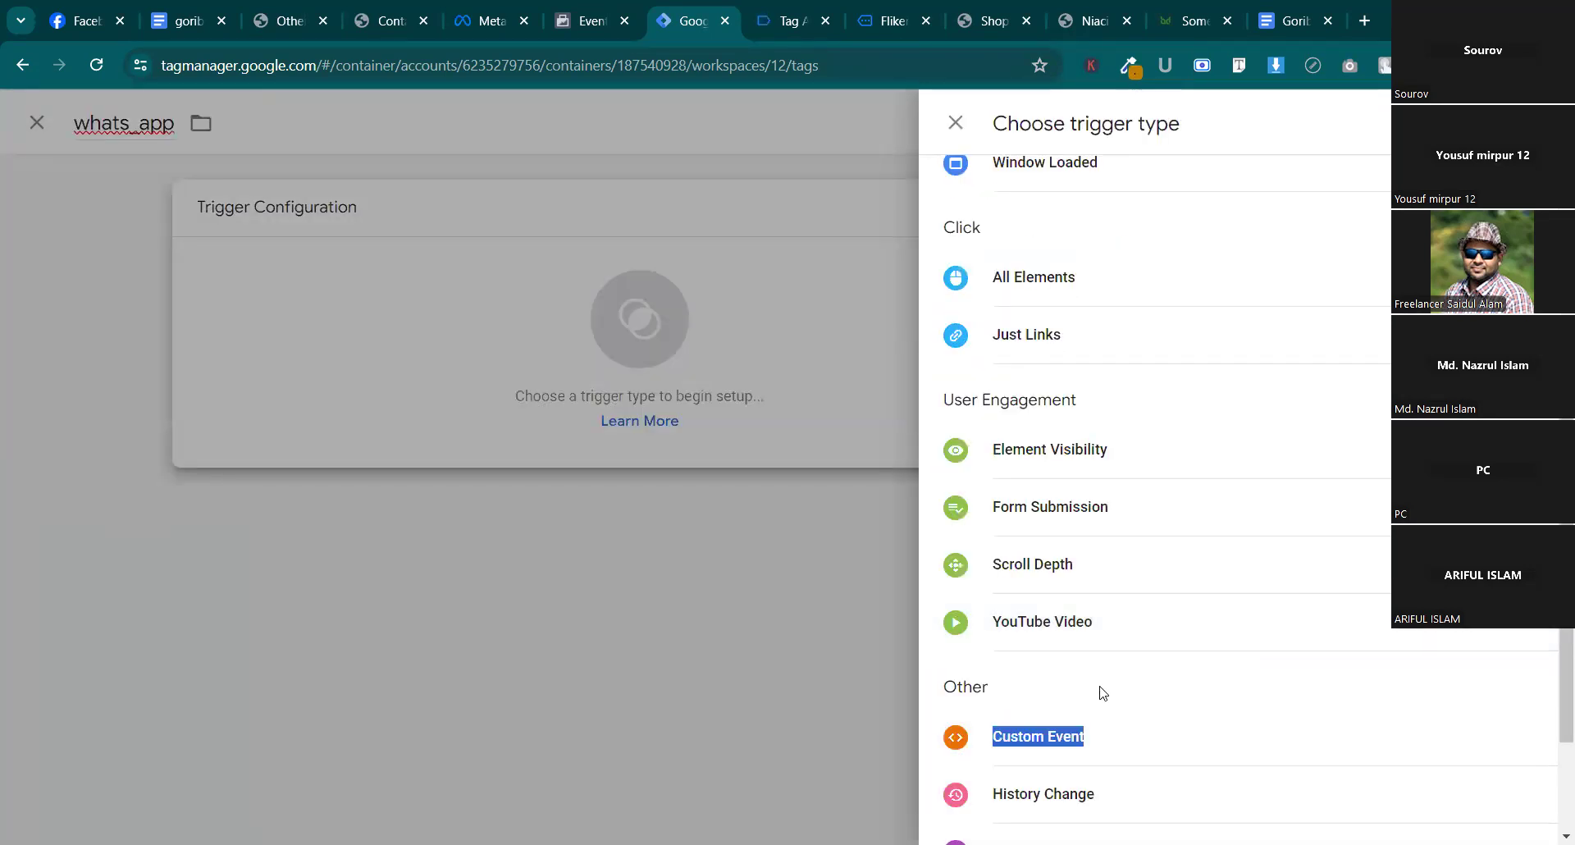
click(1099, 687)
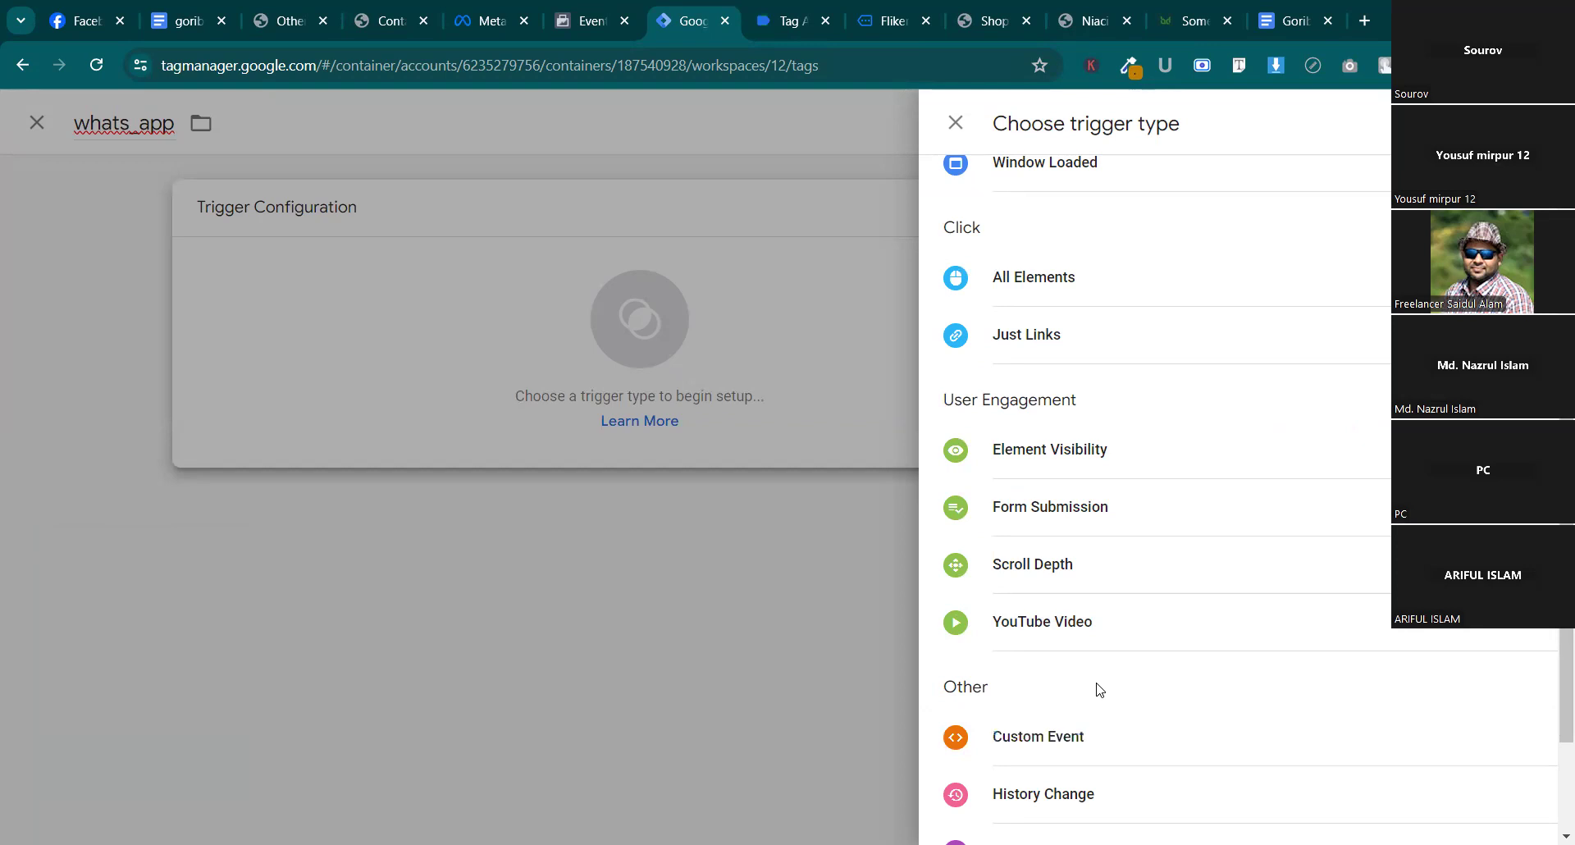
click(1091, 738)
click(533, 413)
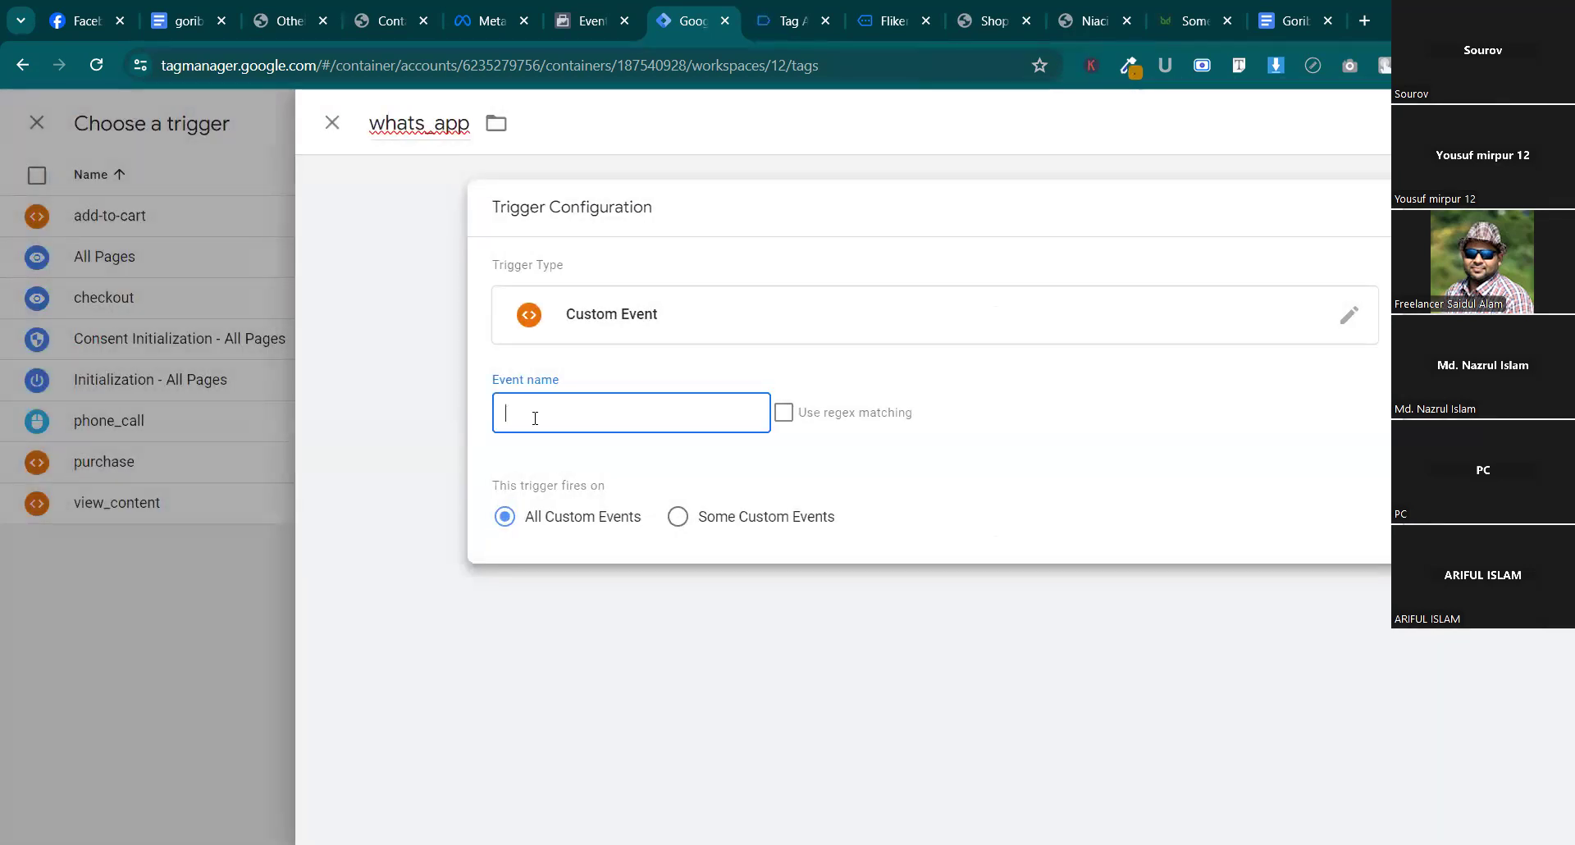
key(ctrl+v)
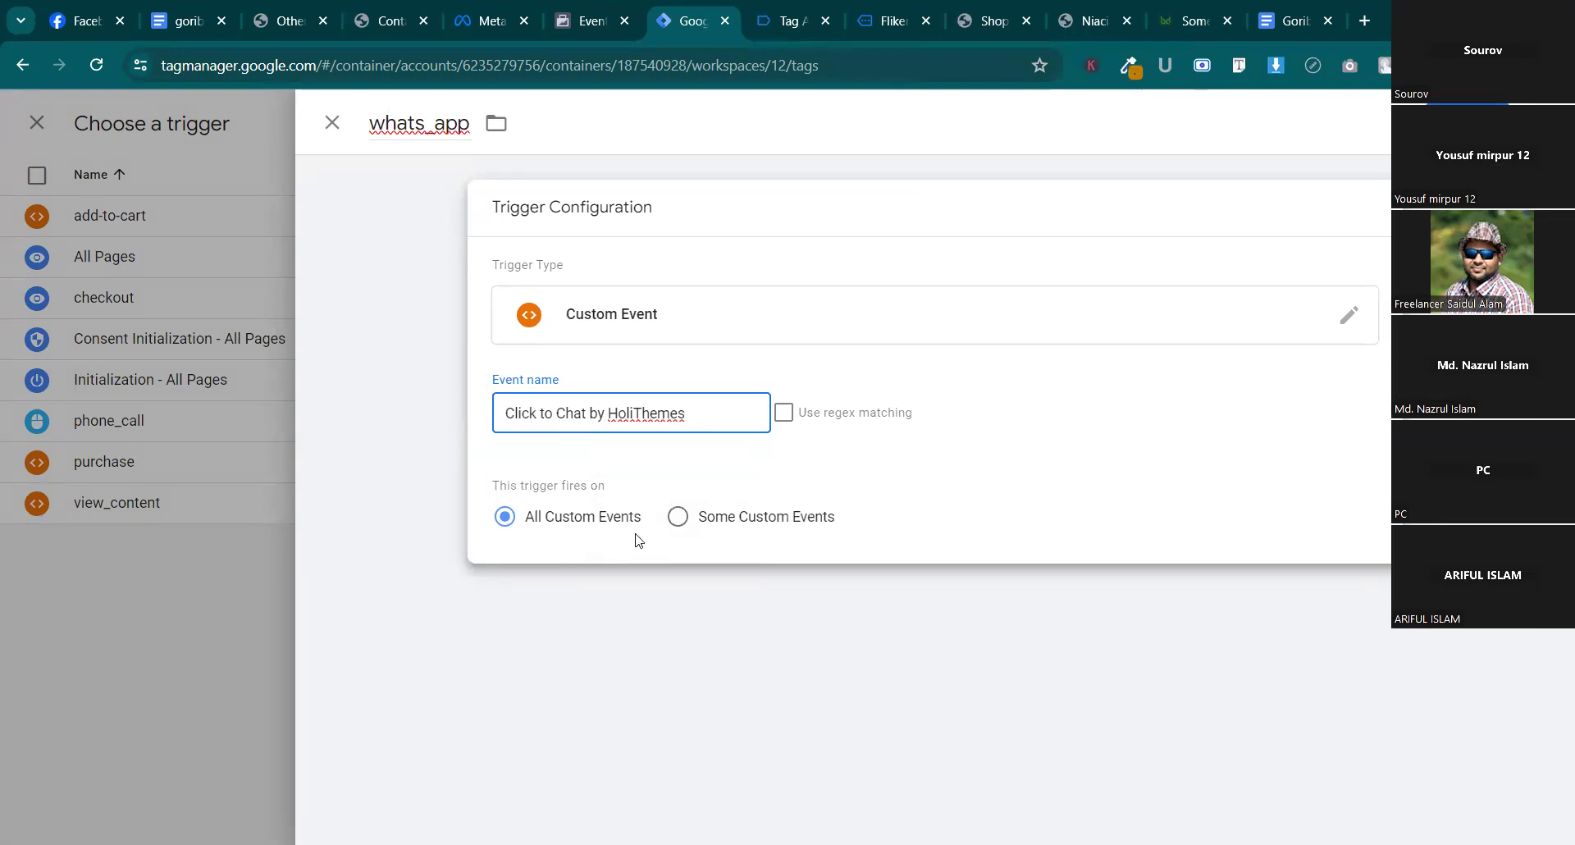
Set the whats_app trigger to fire on All Custom Events and save it.
click(677, 516)
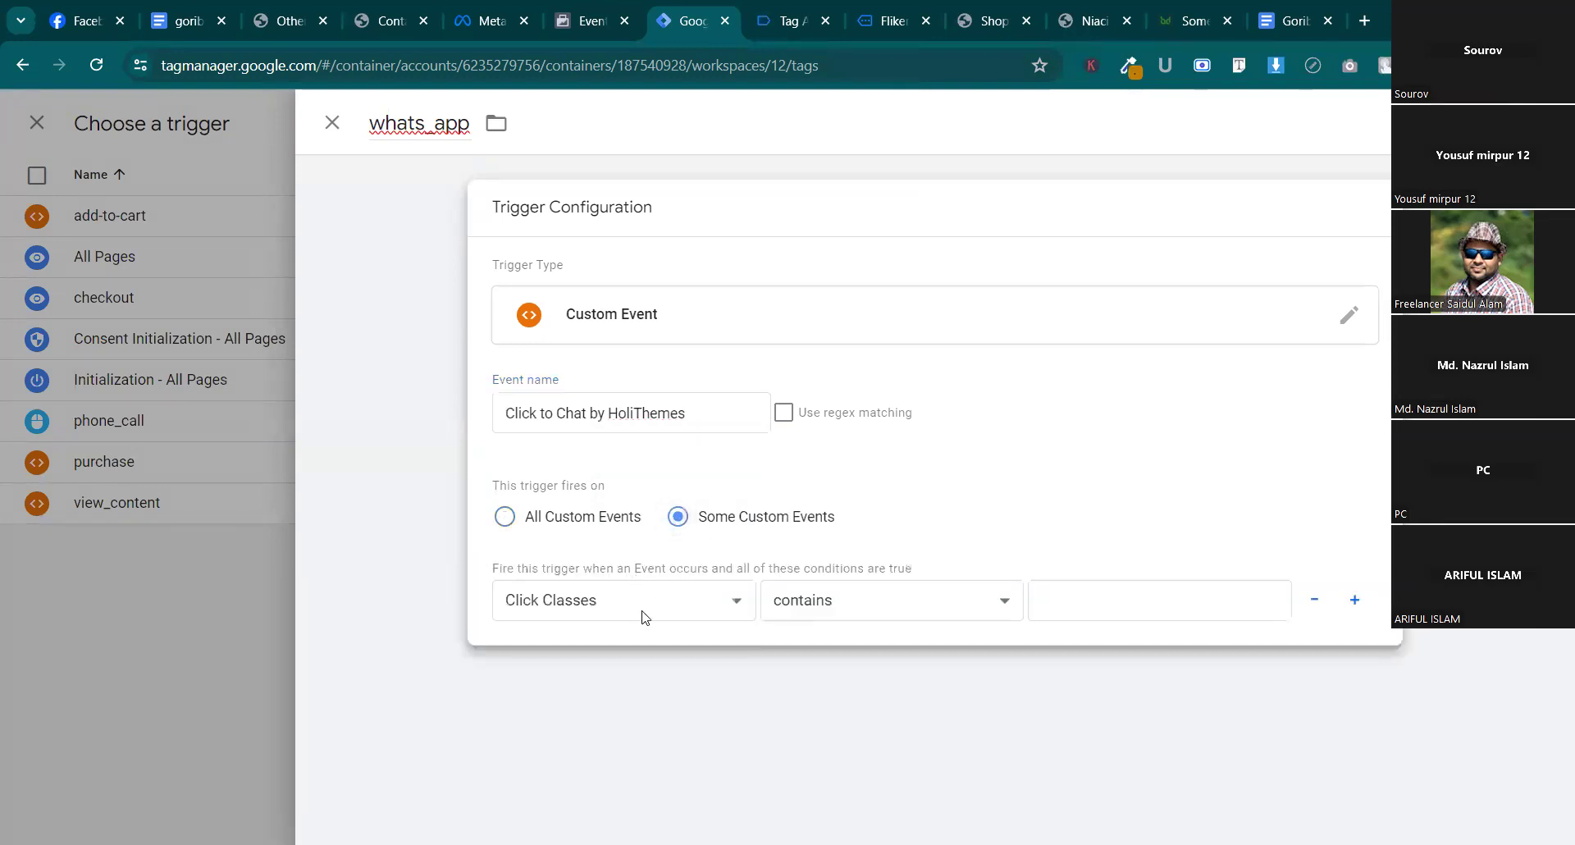
click(604, 605)
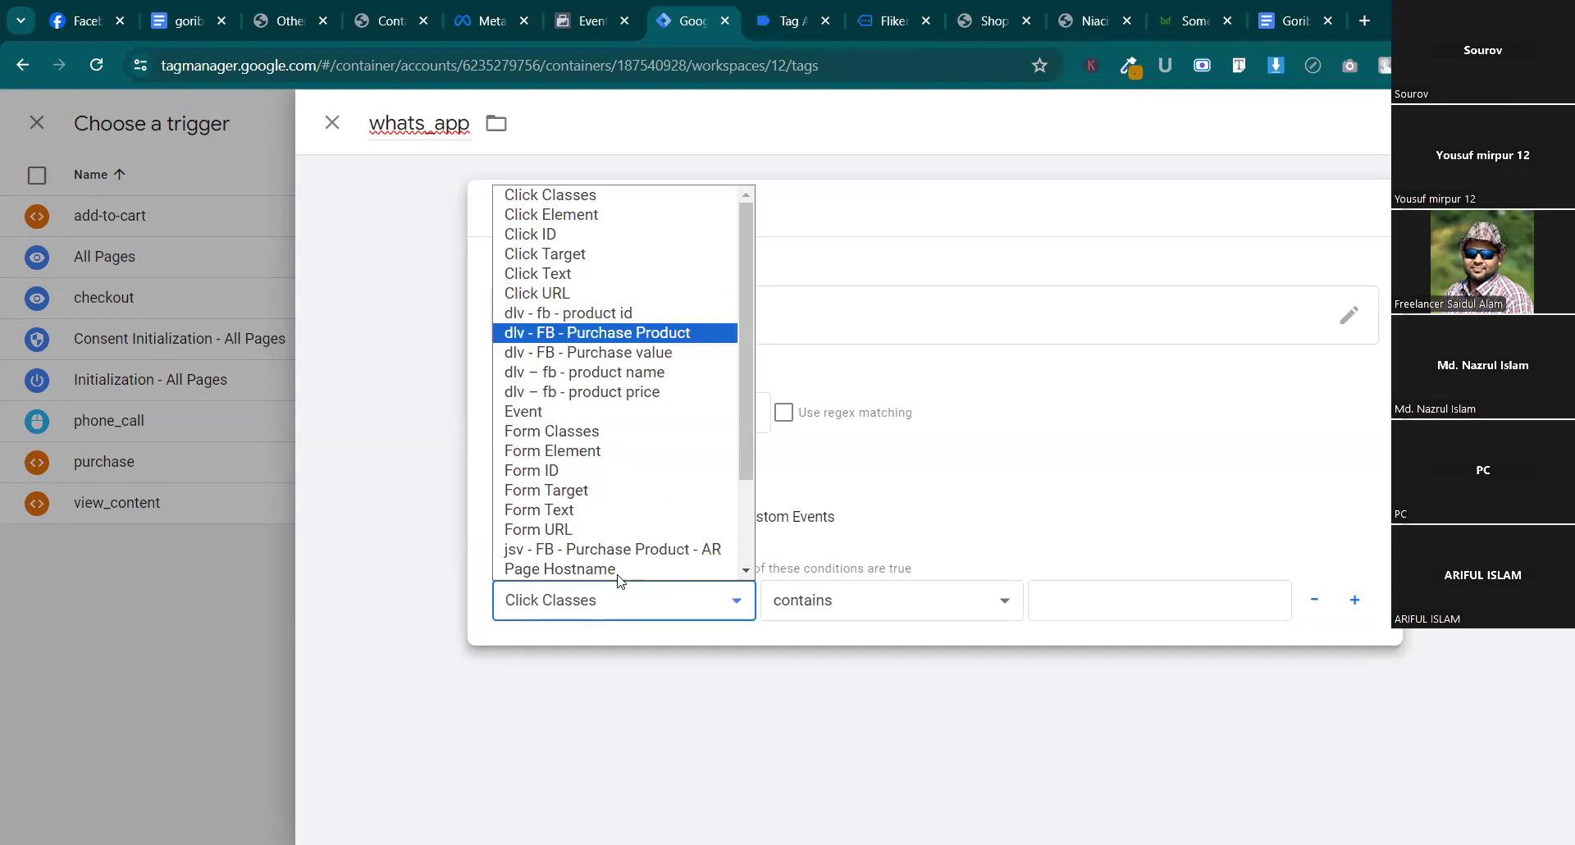
click(504, 516)
click(504, 516)
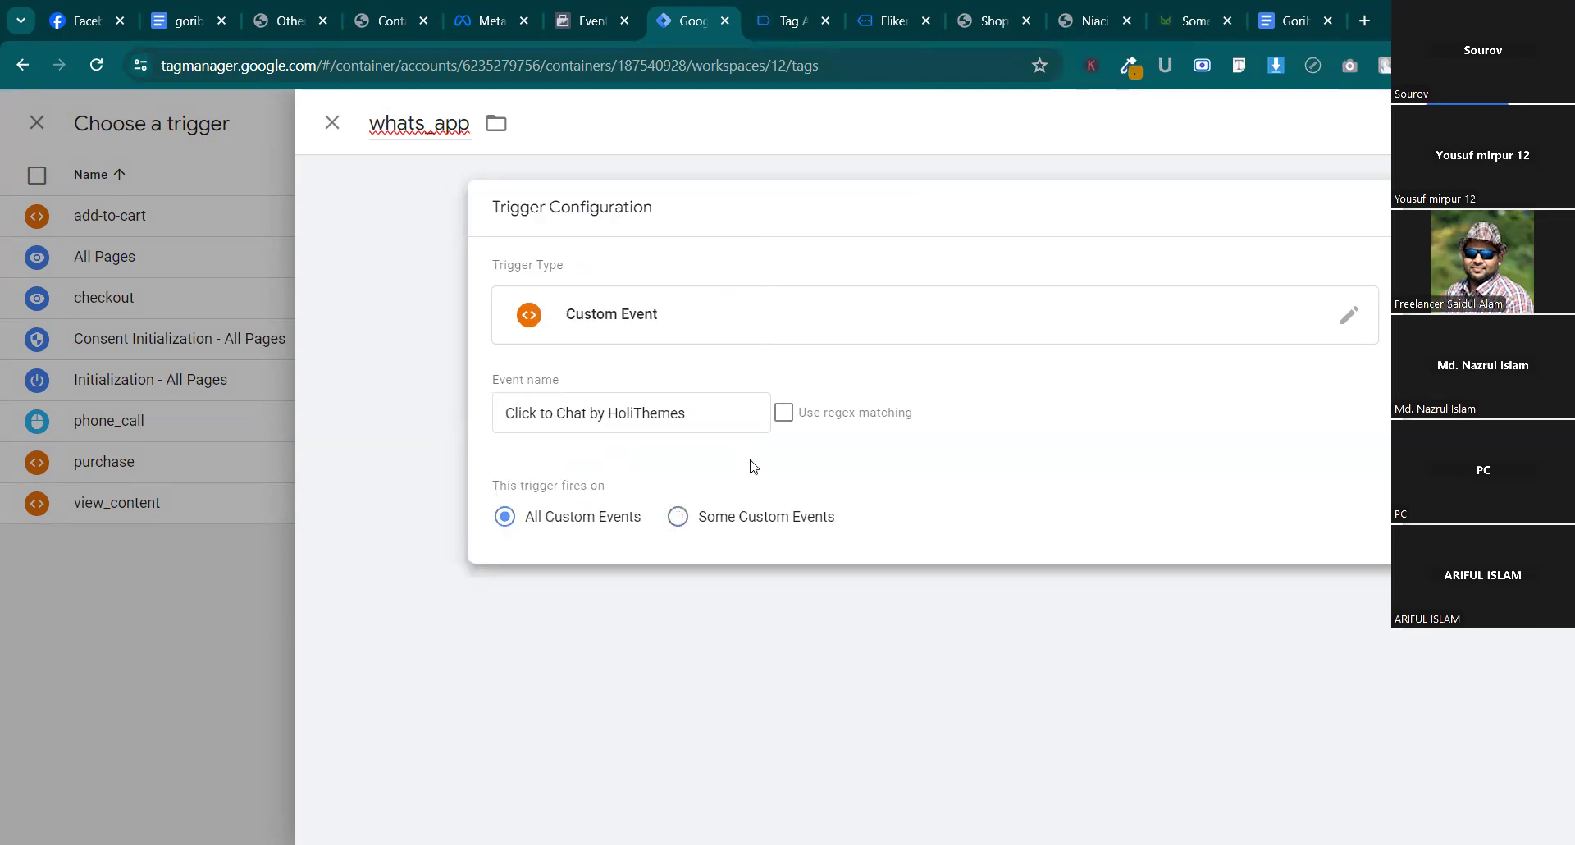
click(1524, 122)
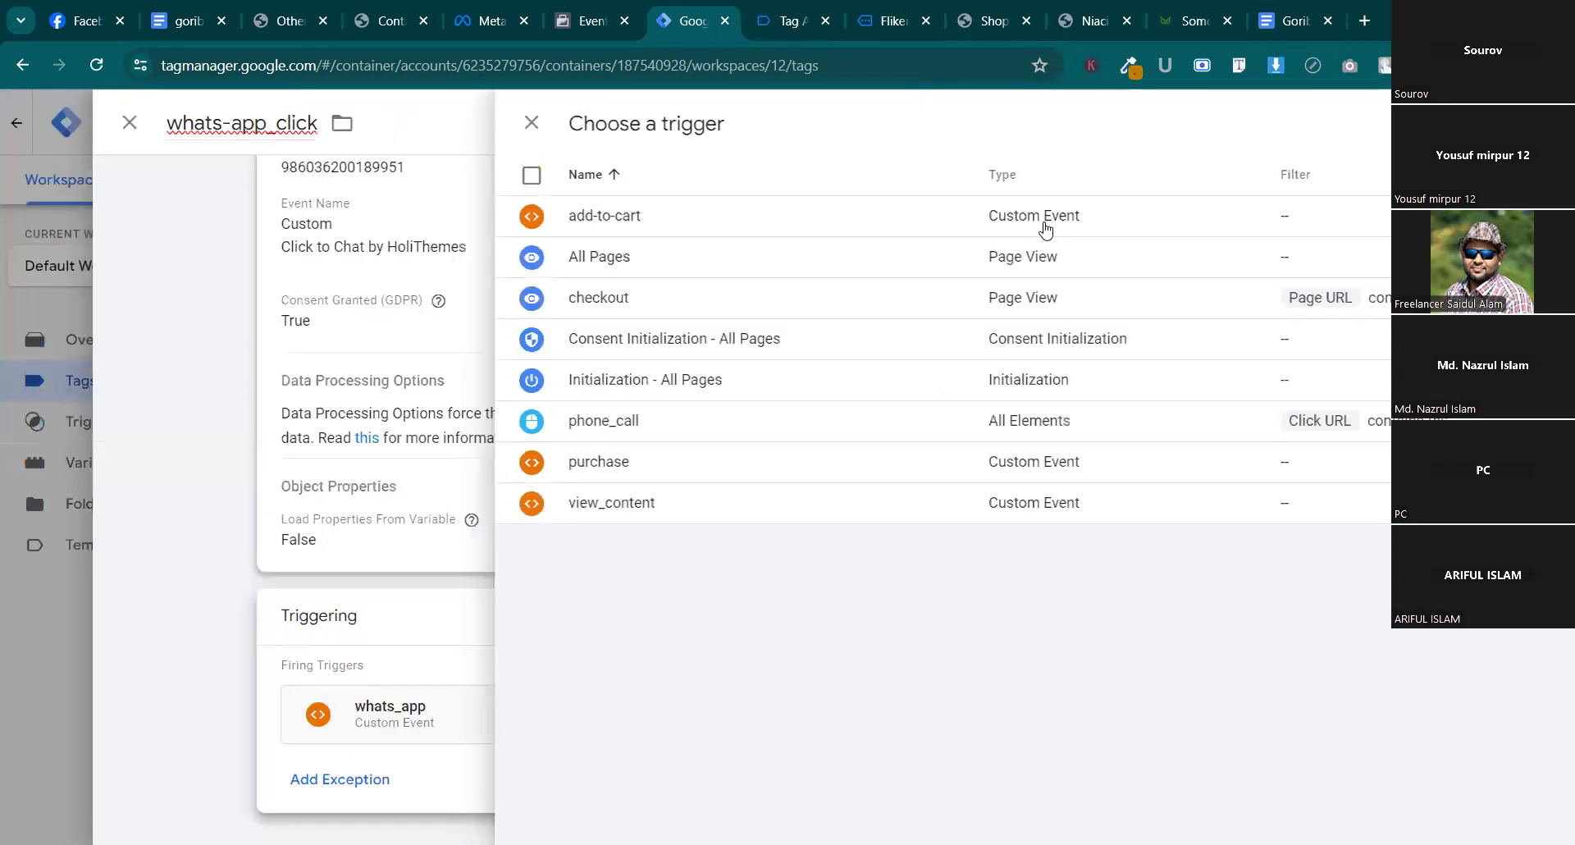
Save the whats-app_click tag with the whats_app trigger attached.
scroll(587, 509, up, 4)
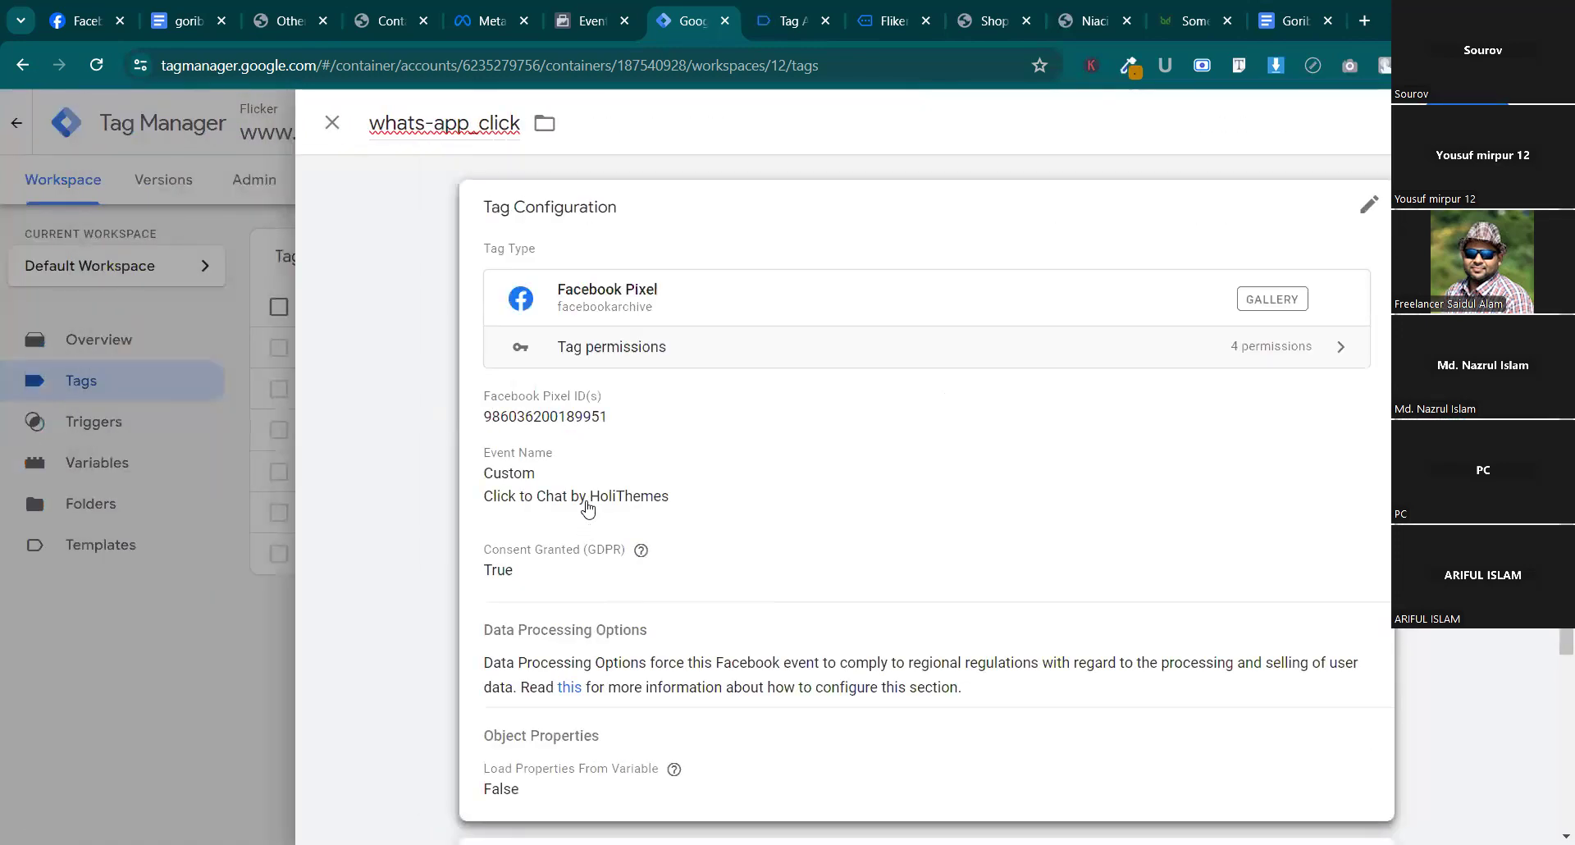
click(588, 508)
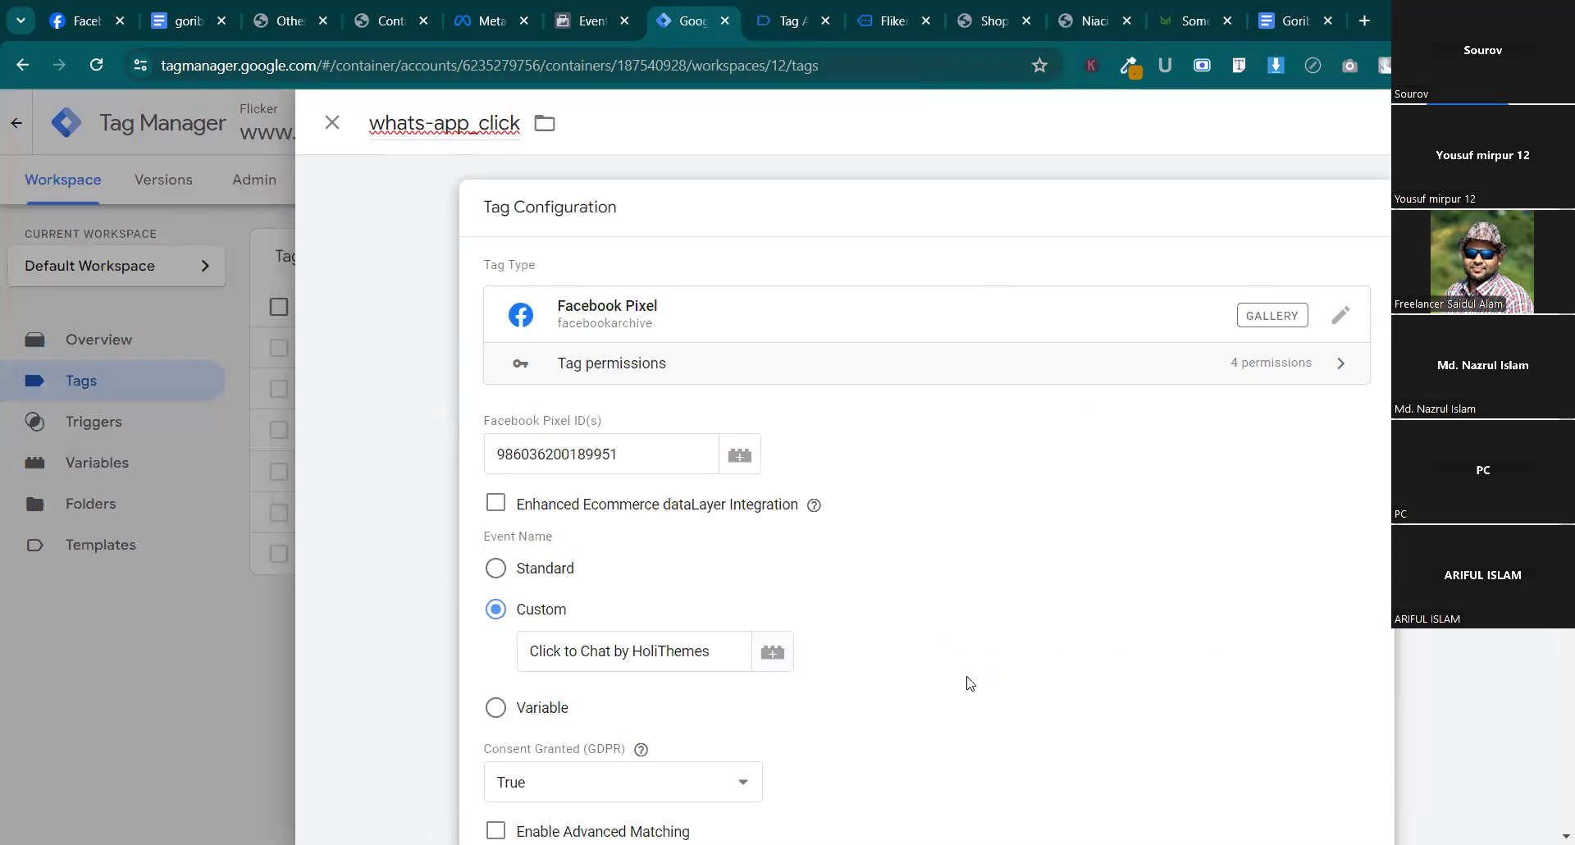
click(971, 375)
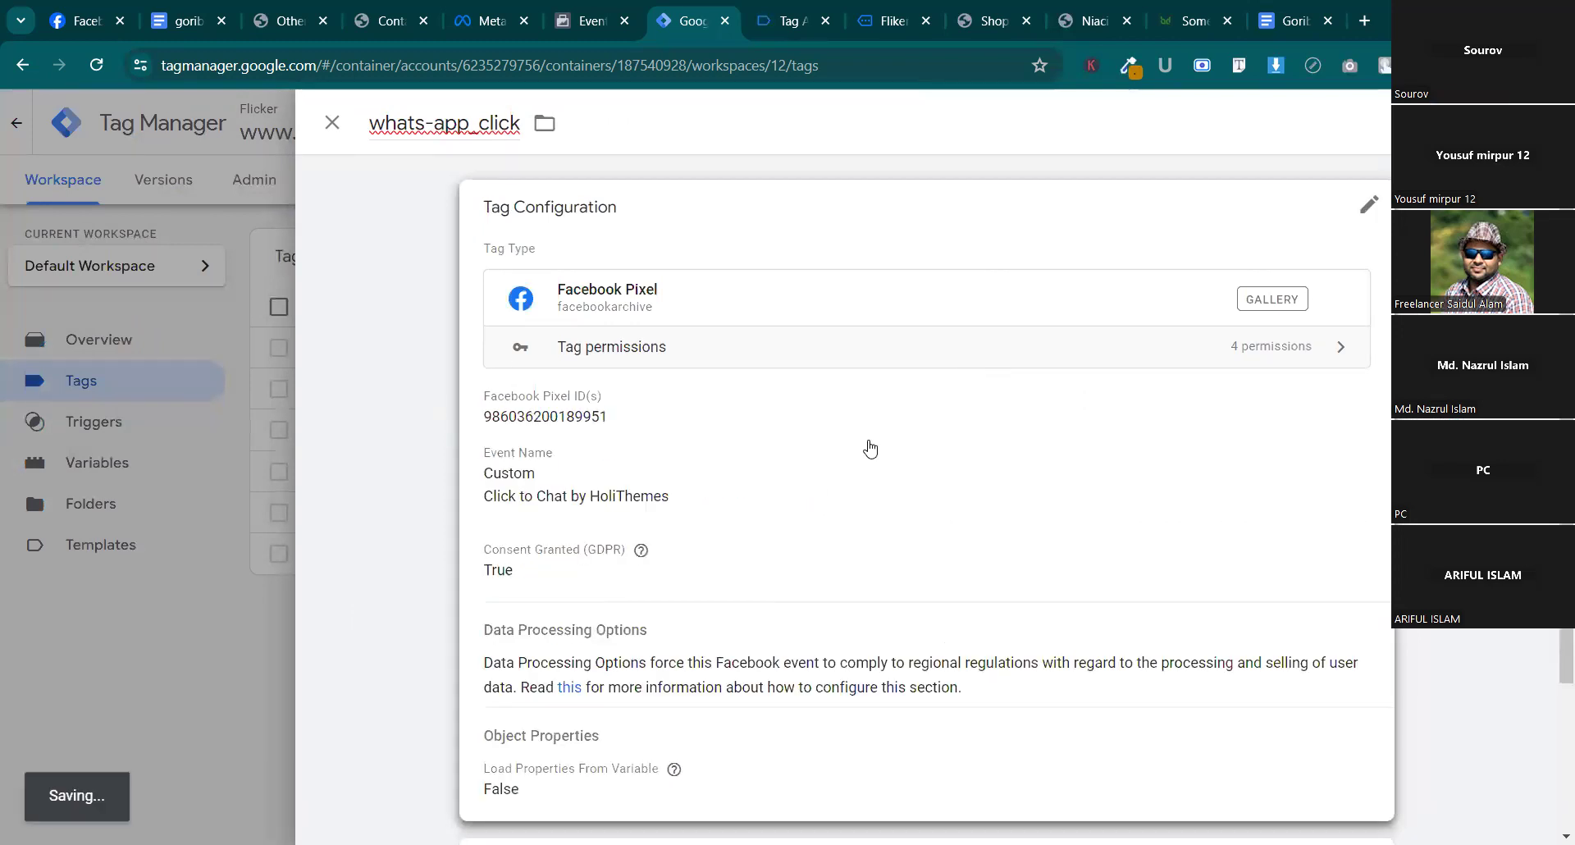
scroll(798, 497, down, 3)
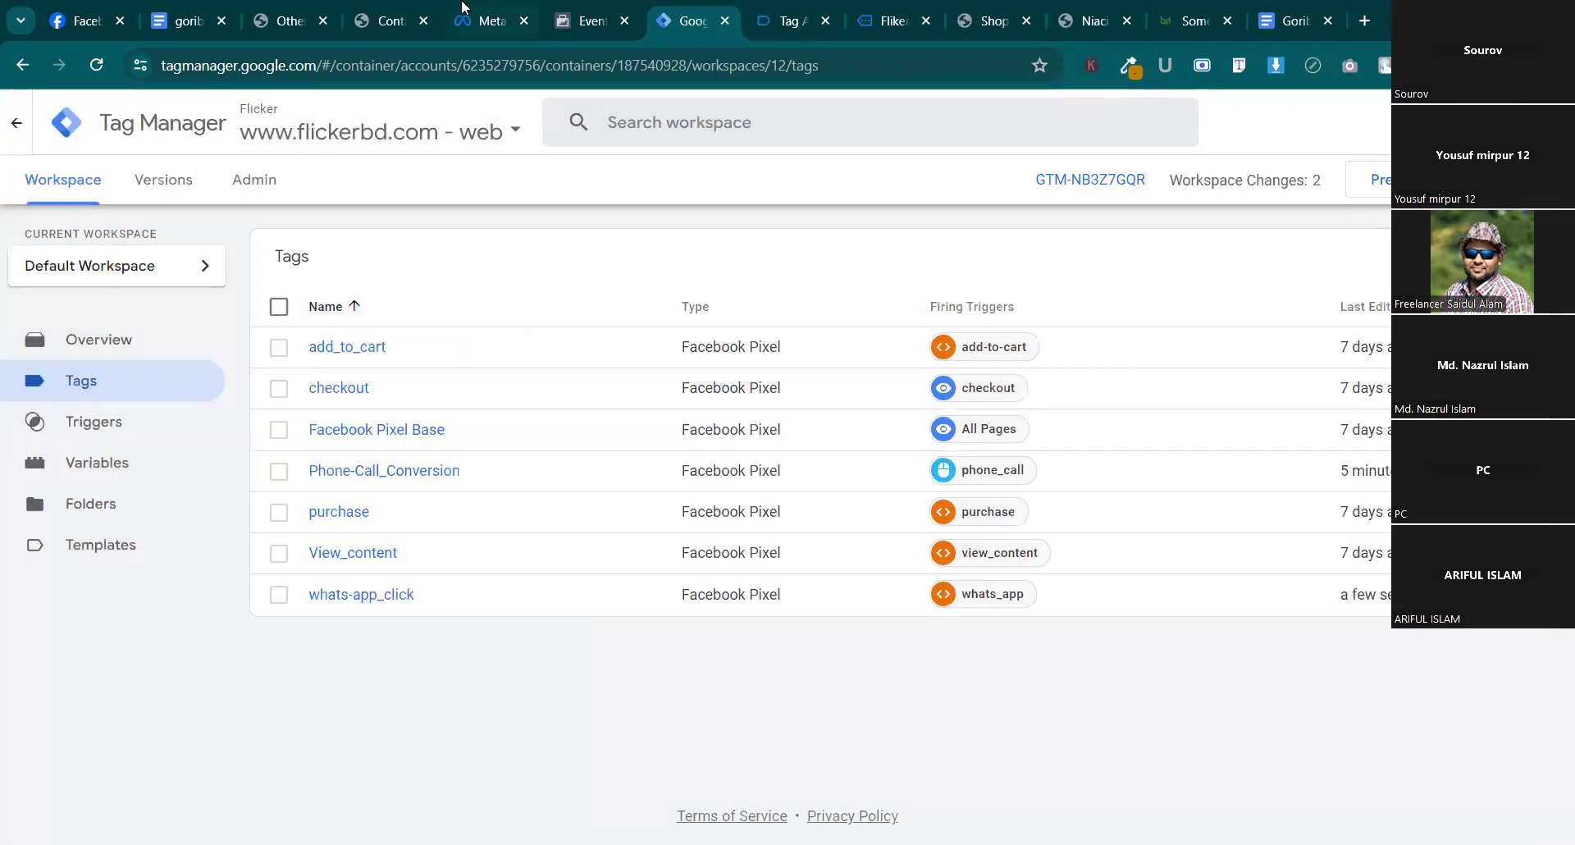
Check Flicker-bd's Test events in Meta Events Manager after glancing over the site and WordPress tabs.
click(583, 6)
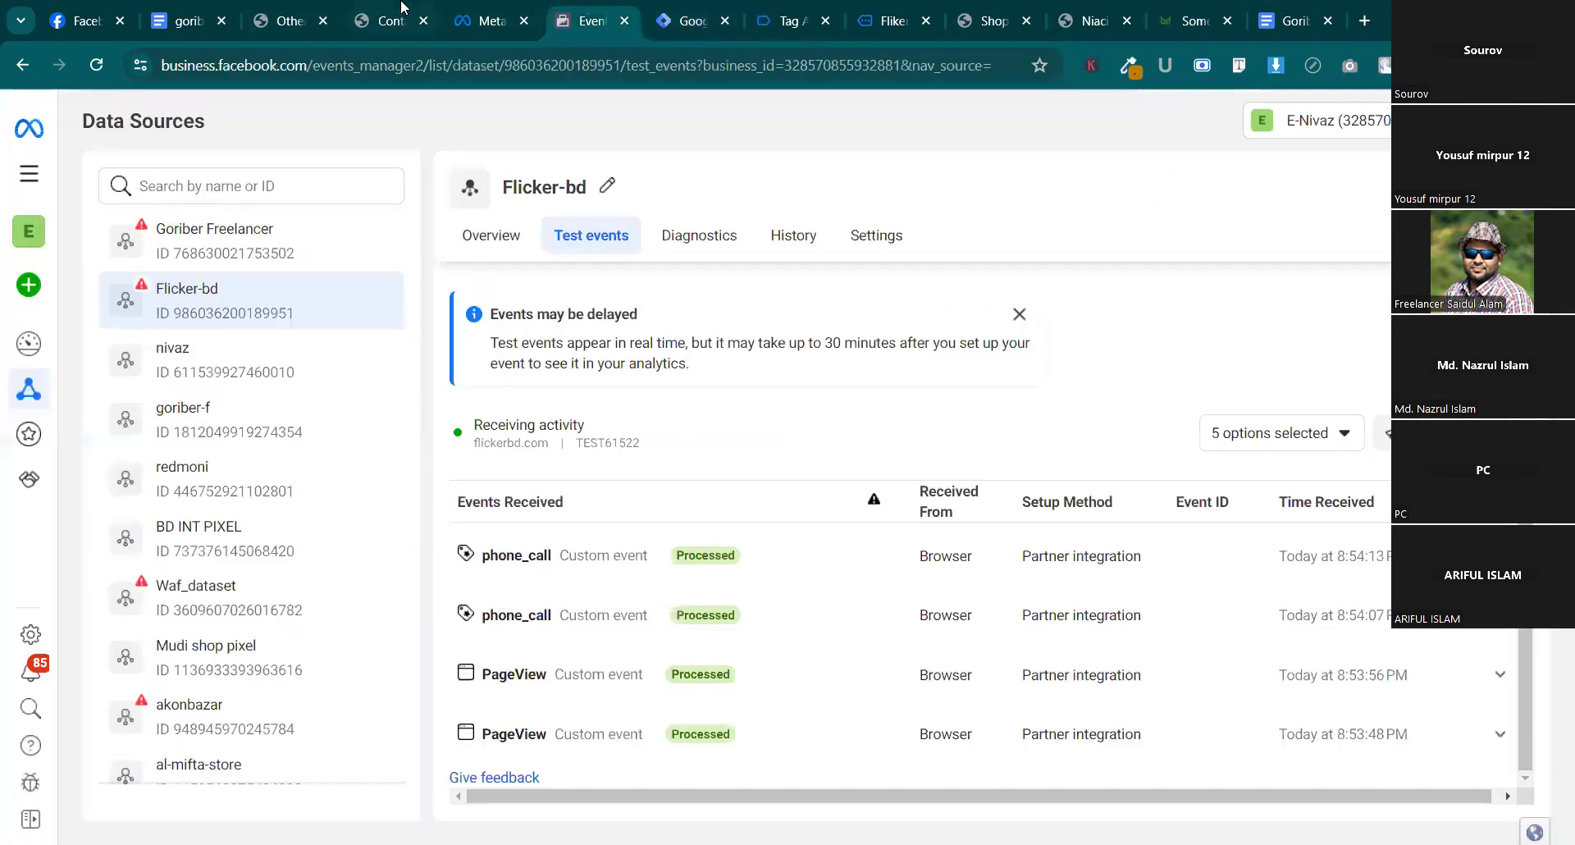
click(381, 9)
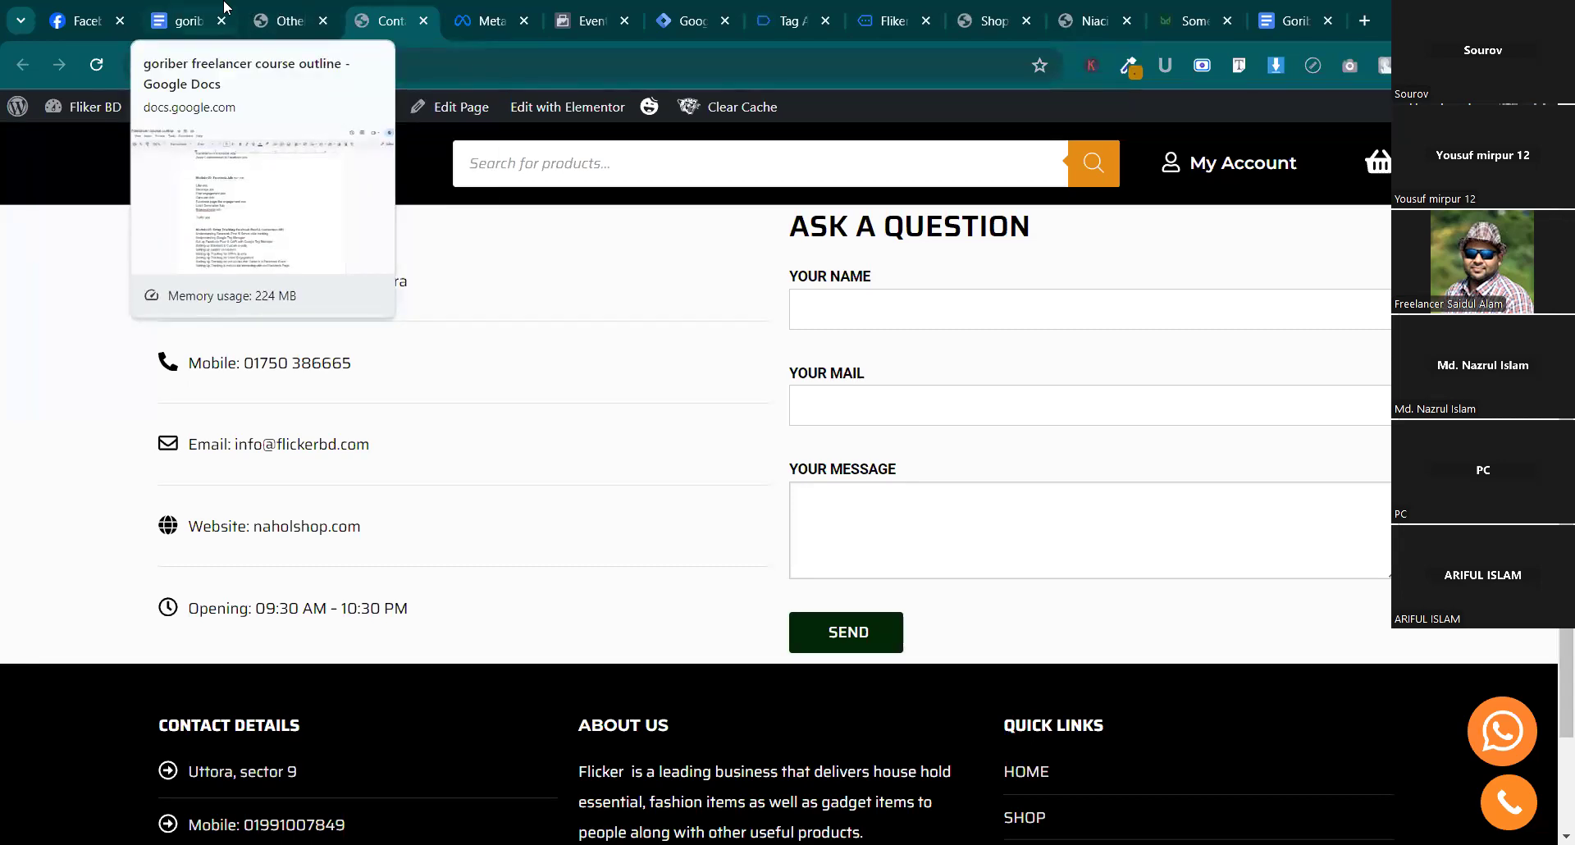
click(220, 9)
click(289, 21)
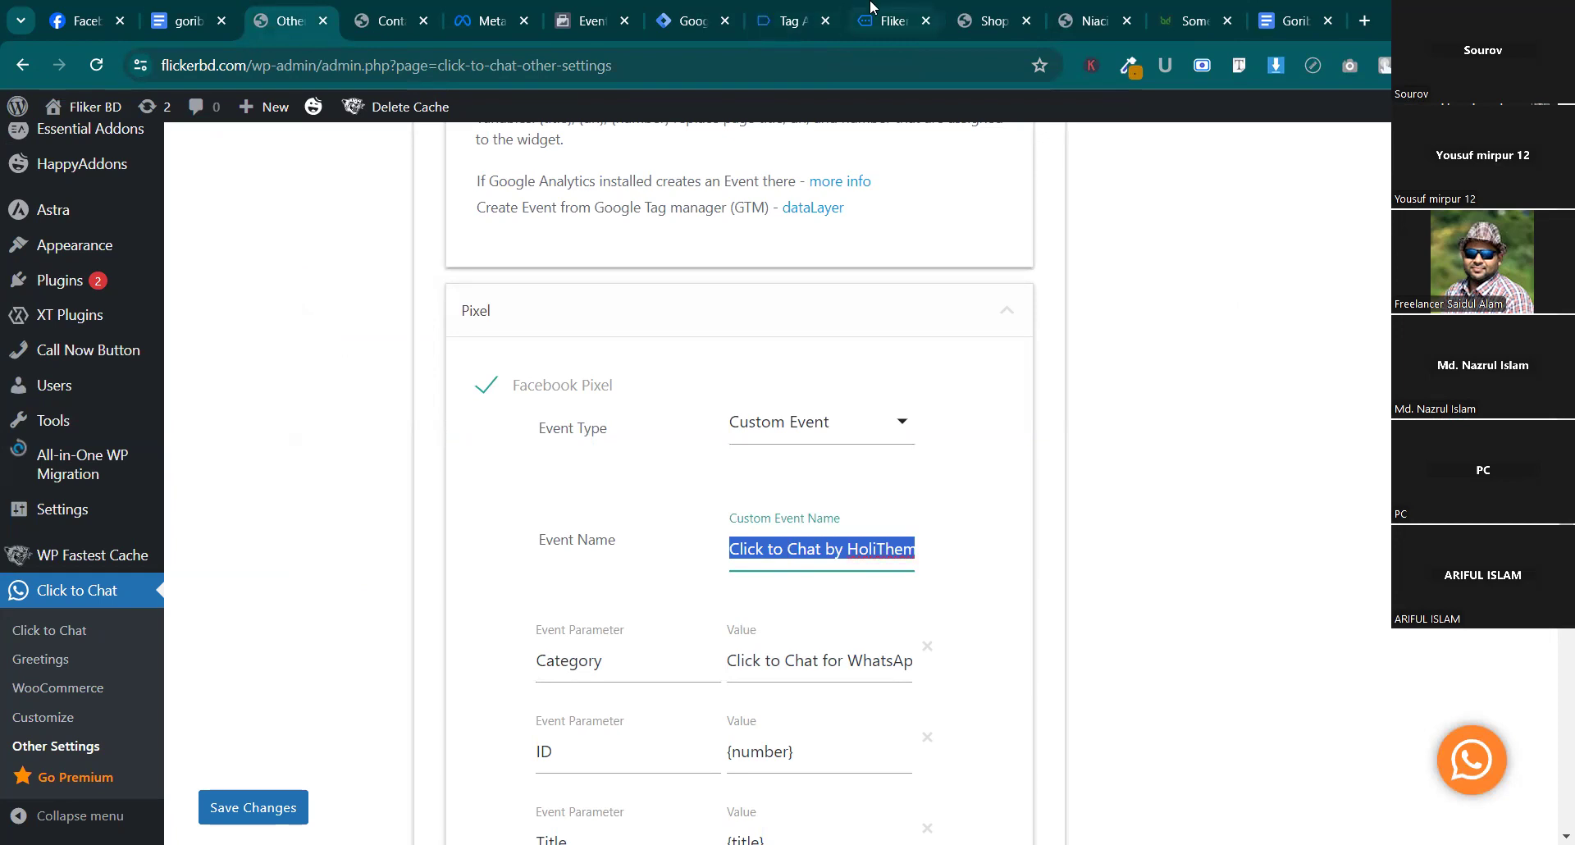
click(601, 8)
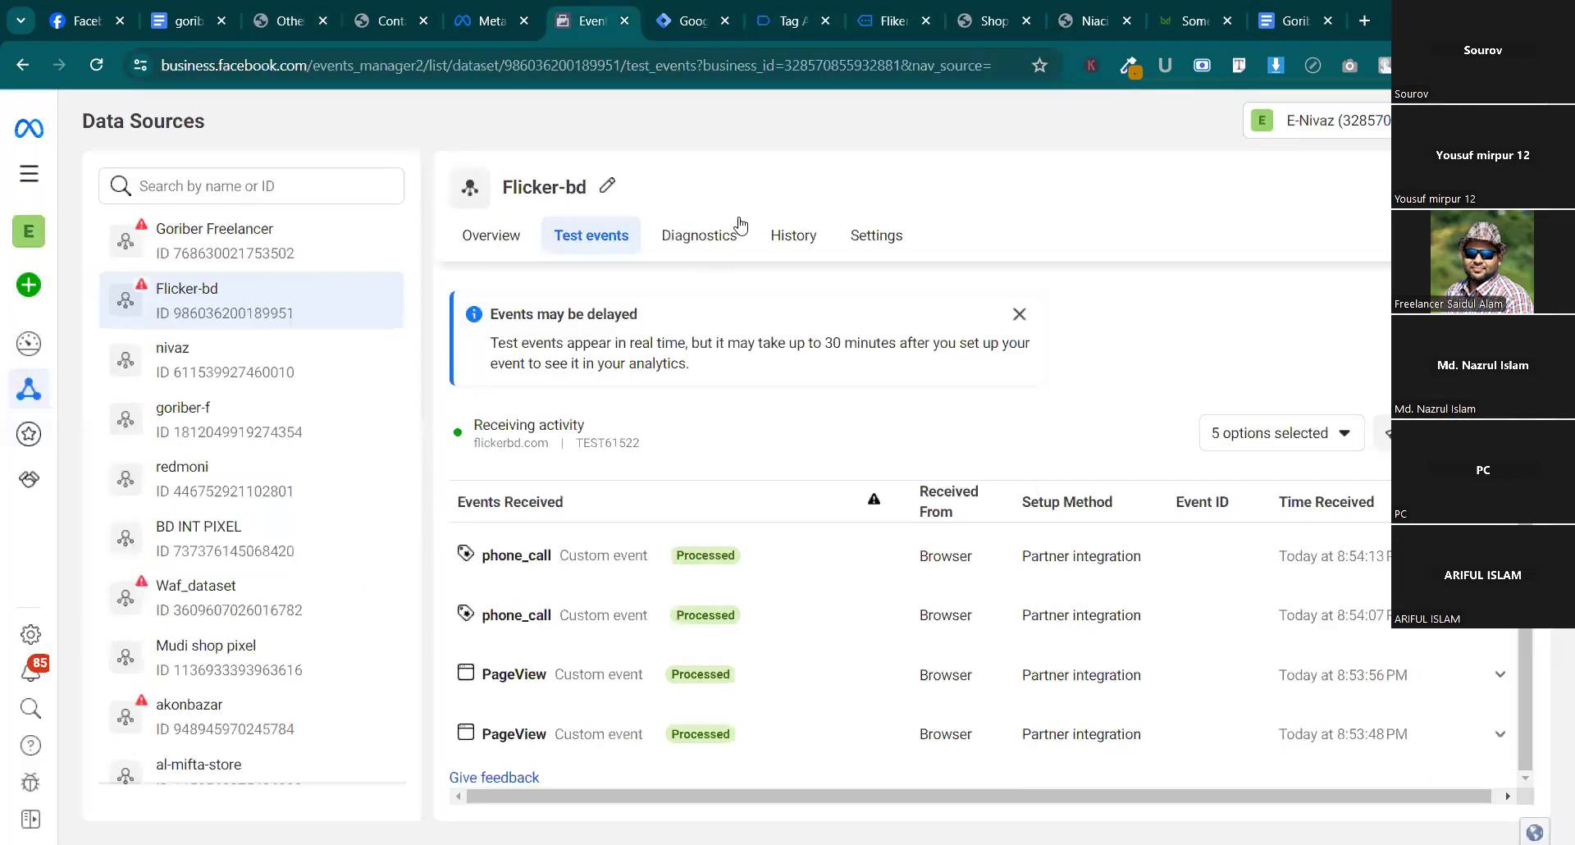
click(788, 12)
click(890, 12)
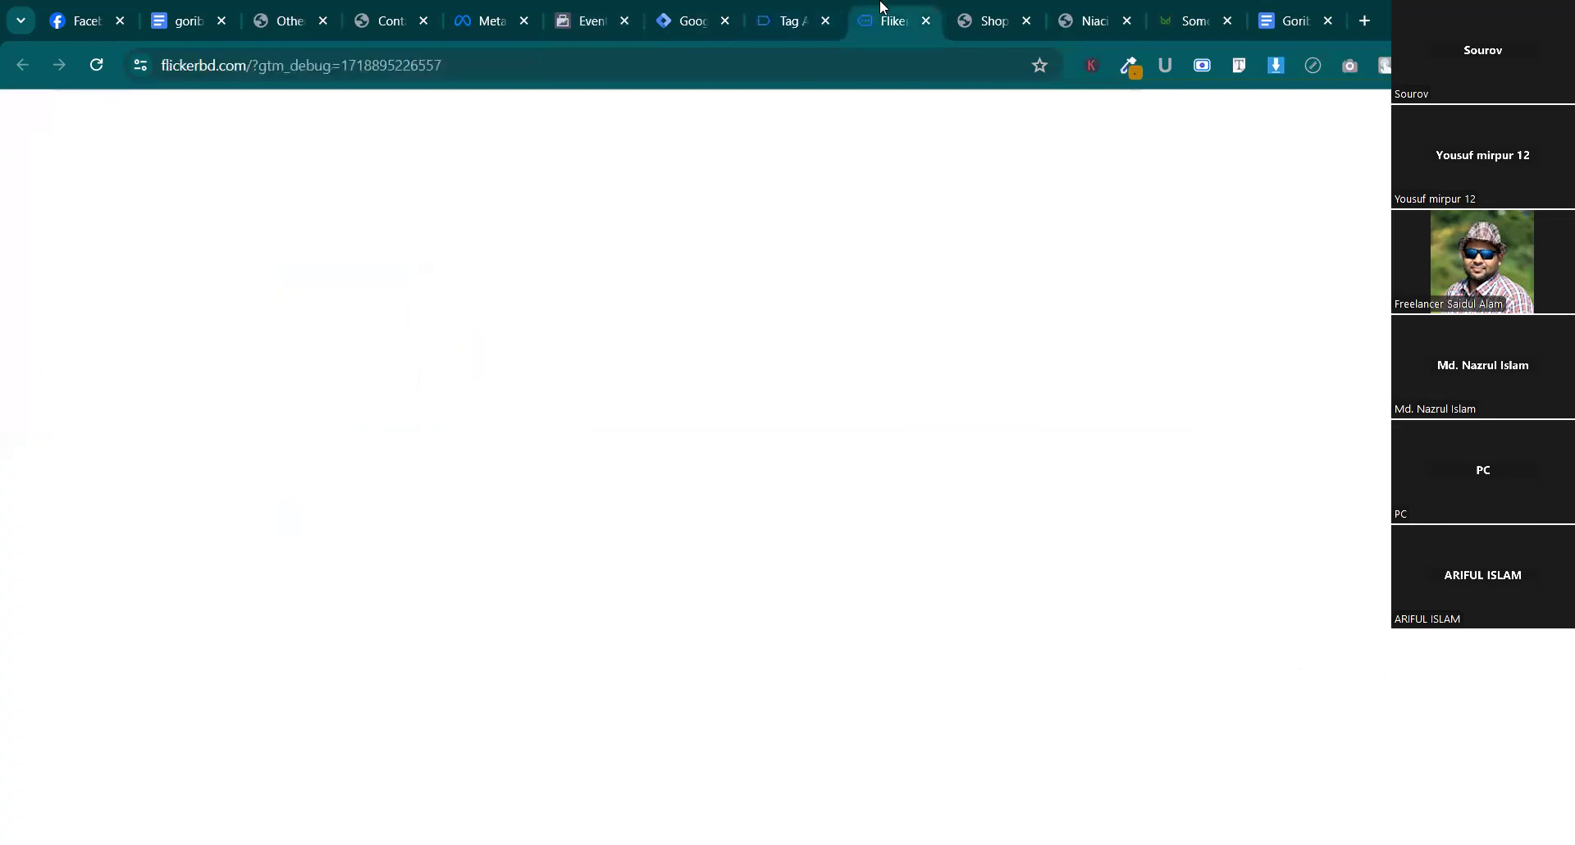
click(526, 9)
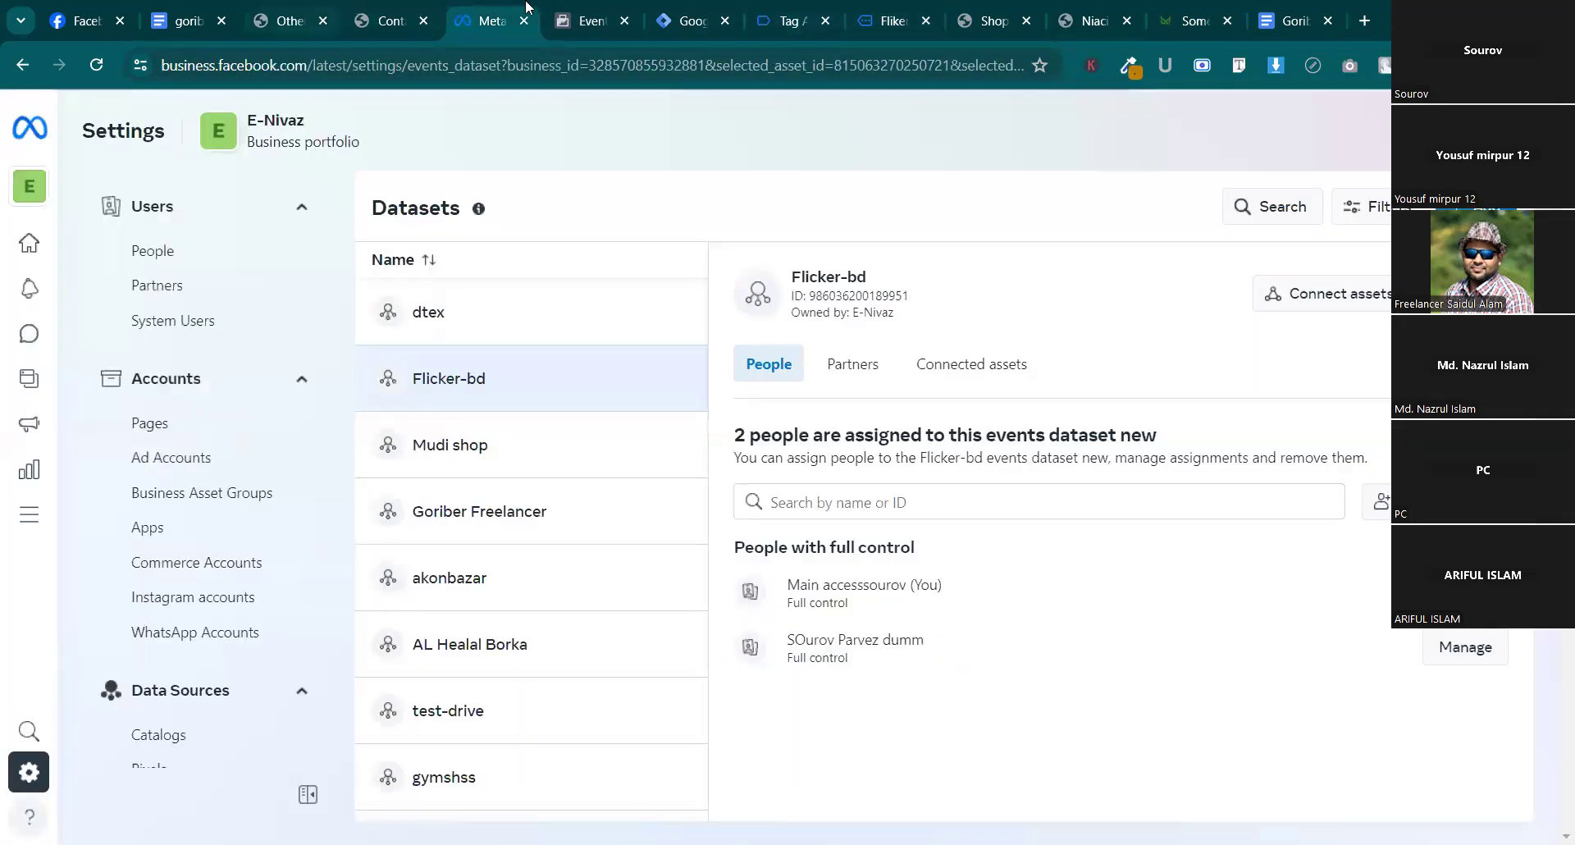
click(611, 10)
Submit and publish the workspace changes as Version 12 without a description.
key(ctrl+Tab)
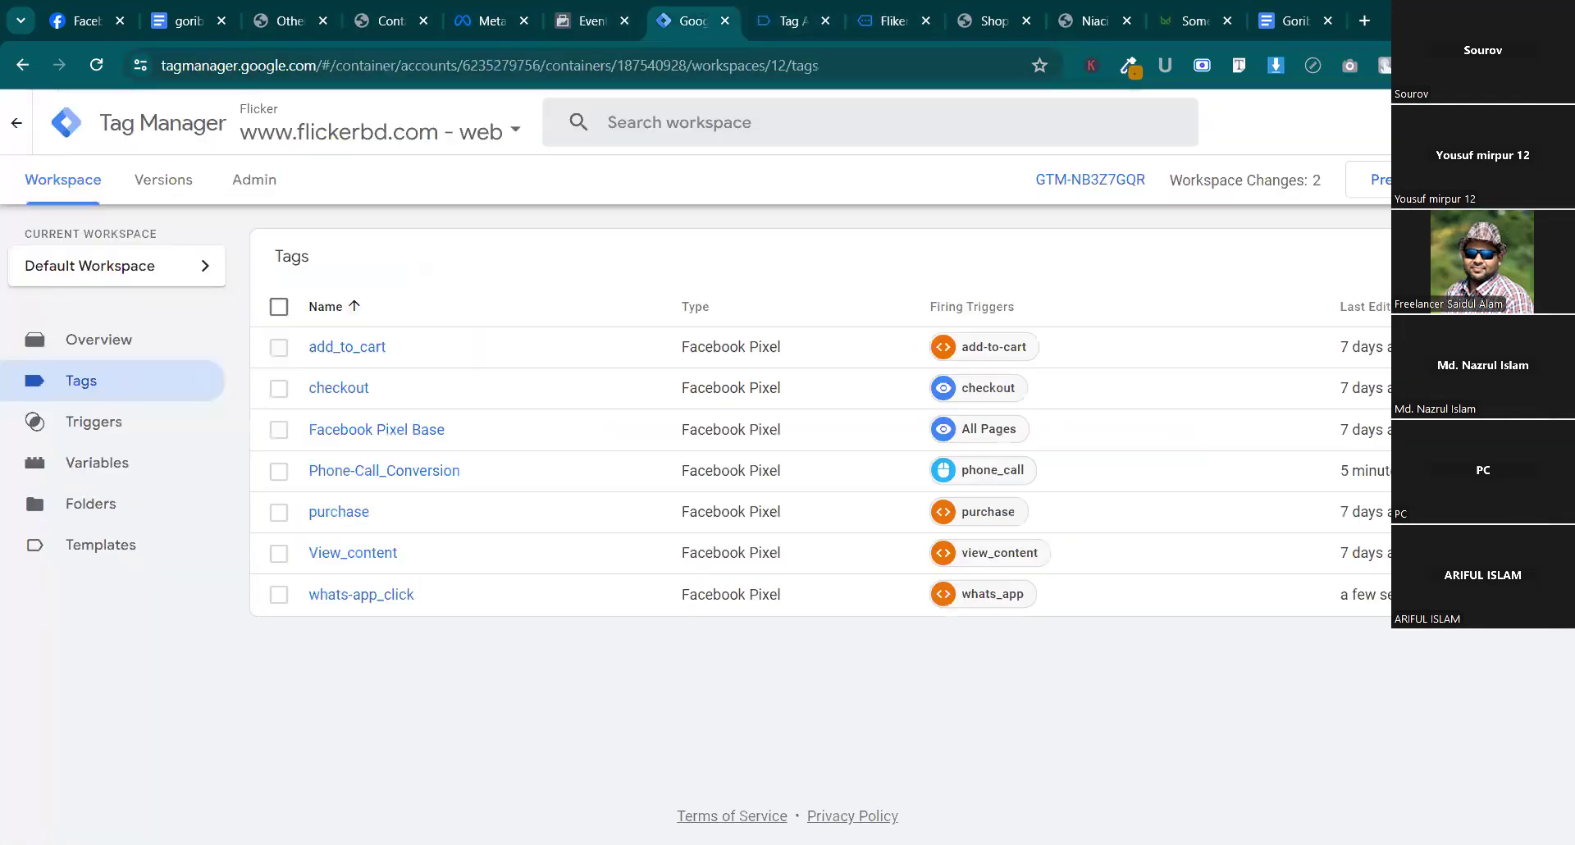
click(1469, 180)
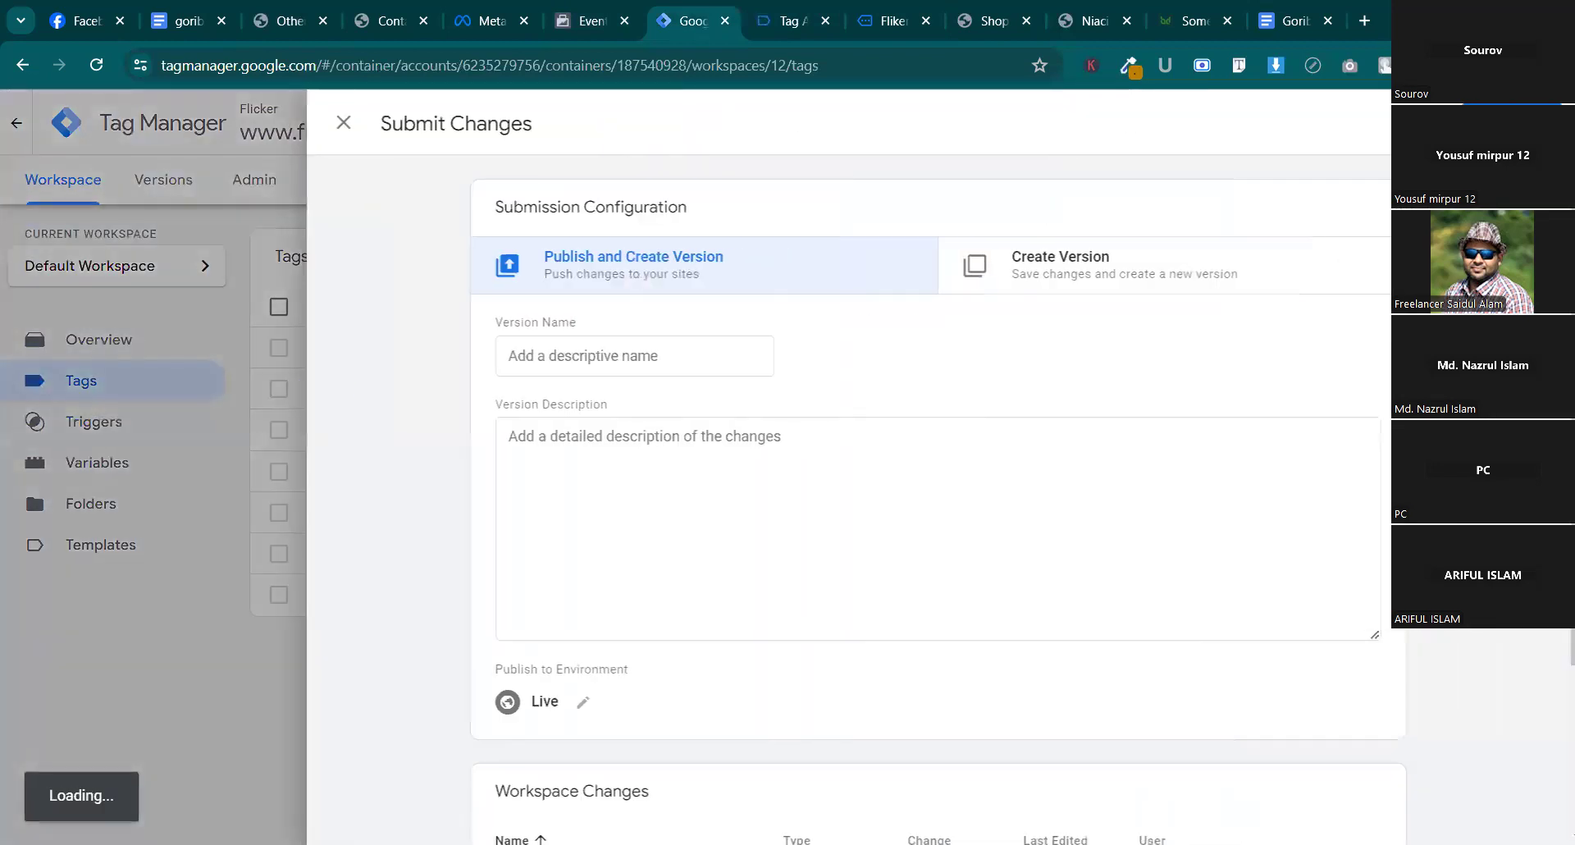
click(1468, 123)
click(1058, 718)
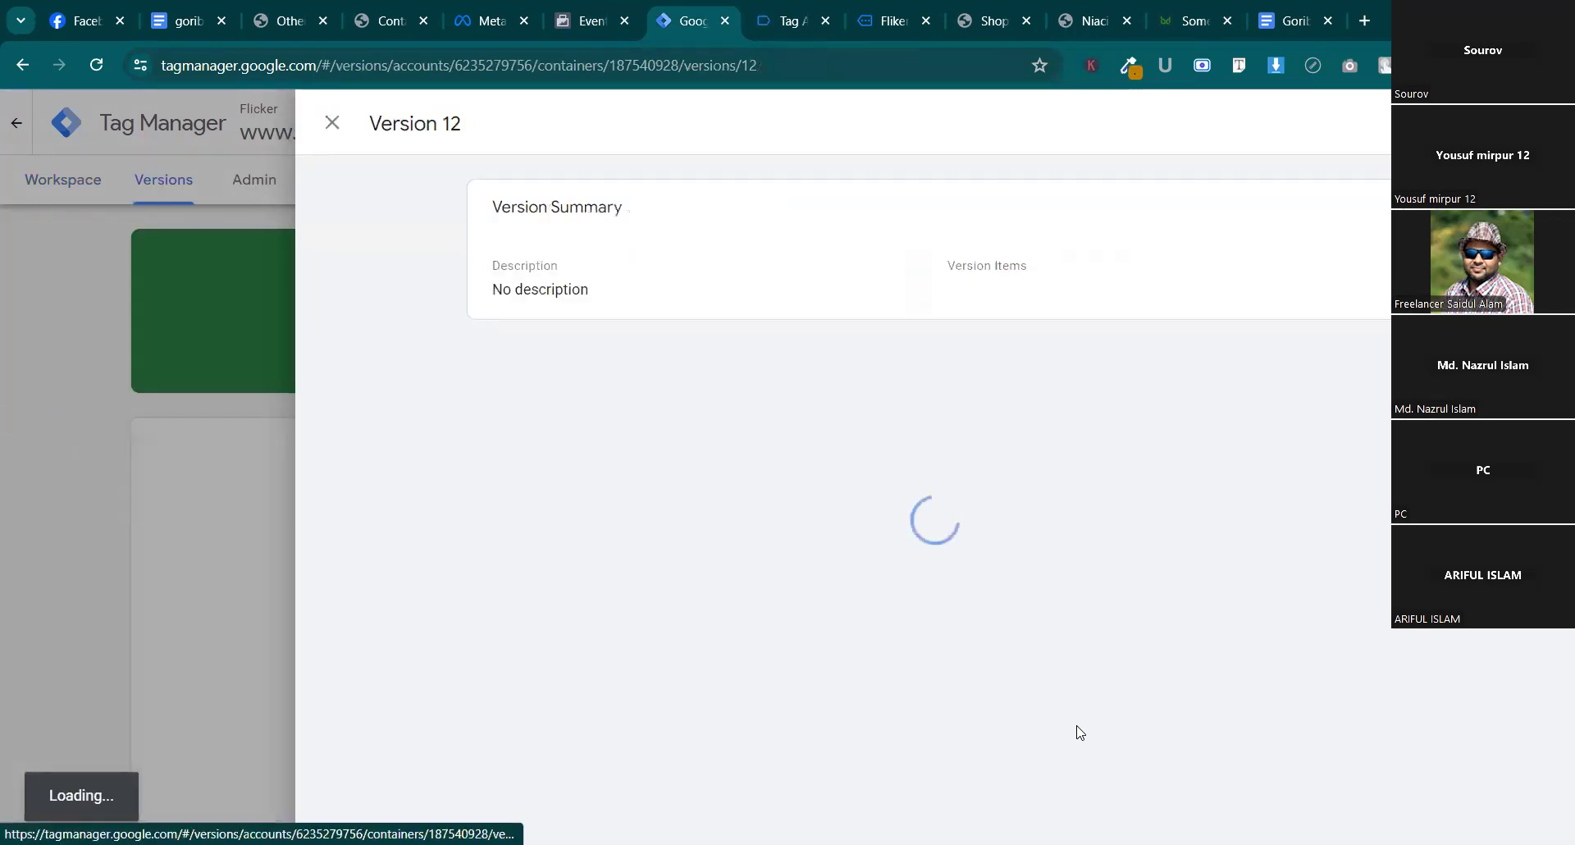
click(79, 179)
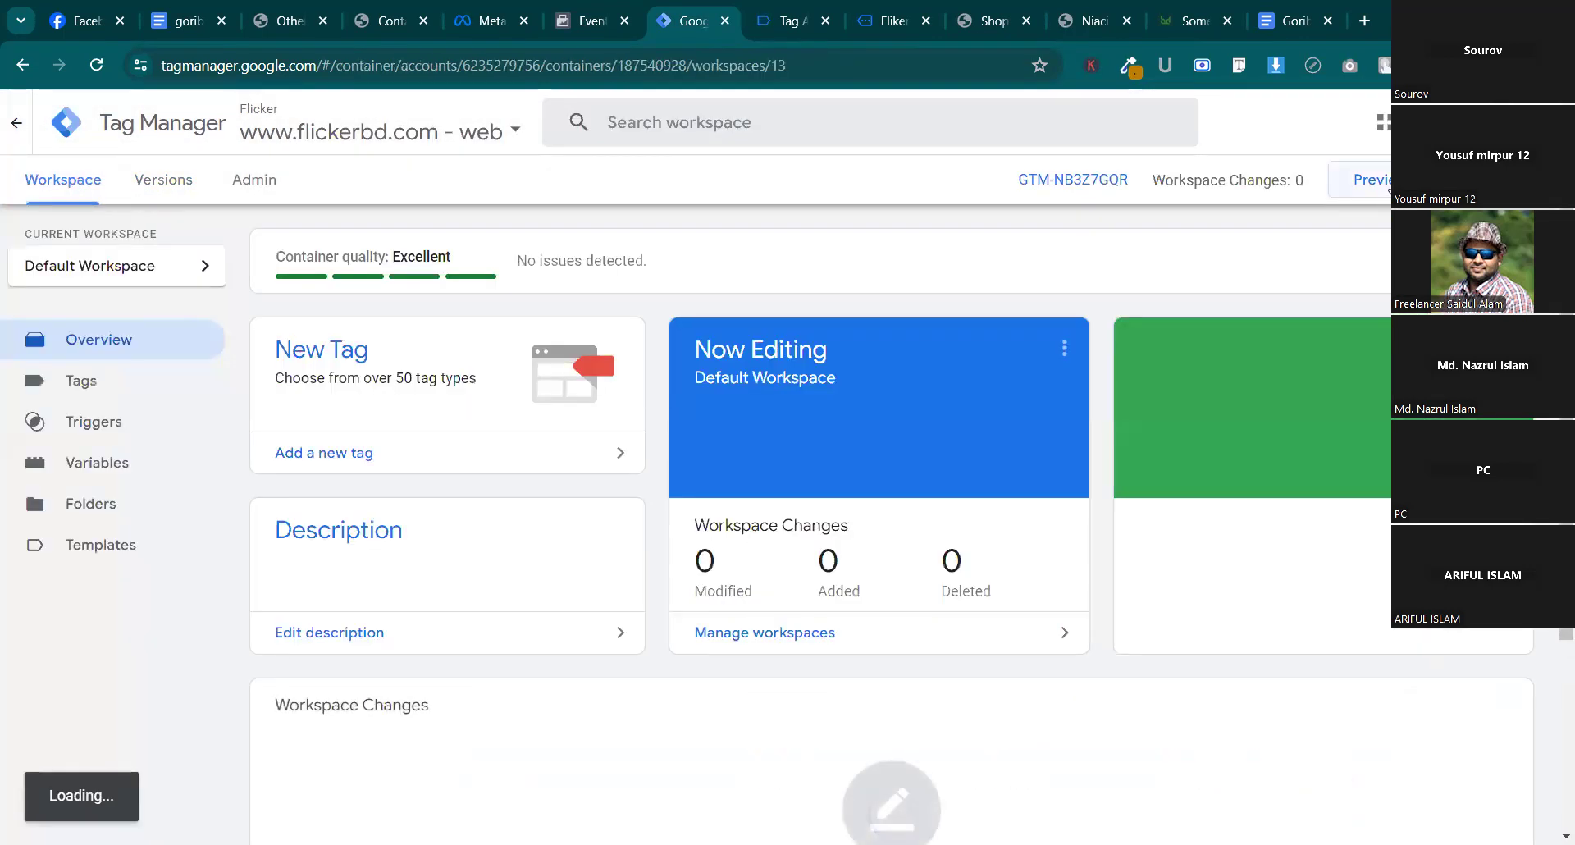
Start a Tag Assistant preview session connected to flickerbd.com.
click(1366, 179)
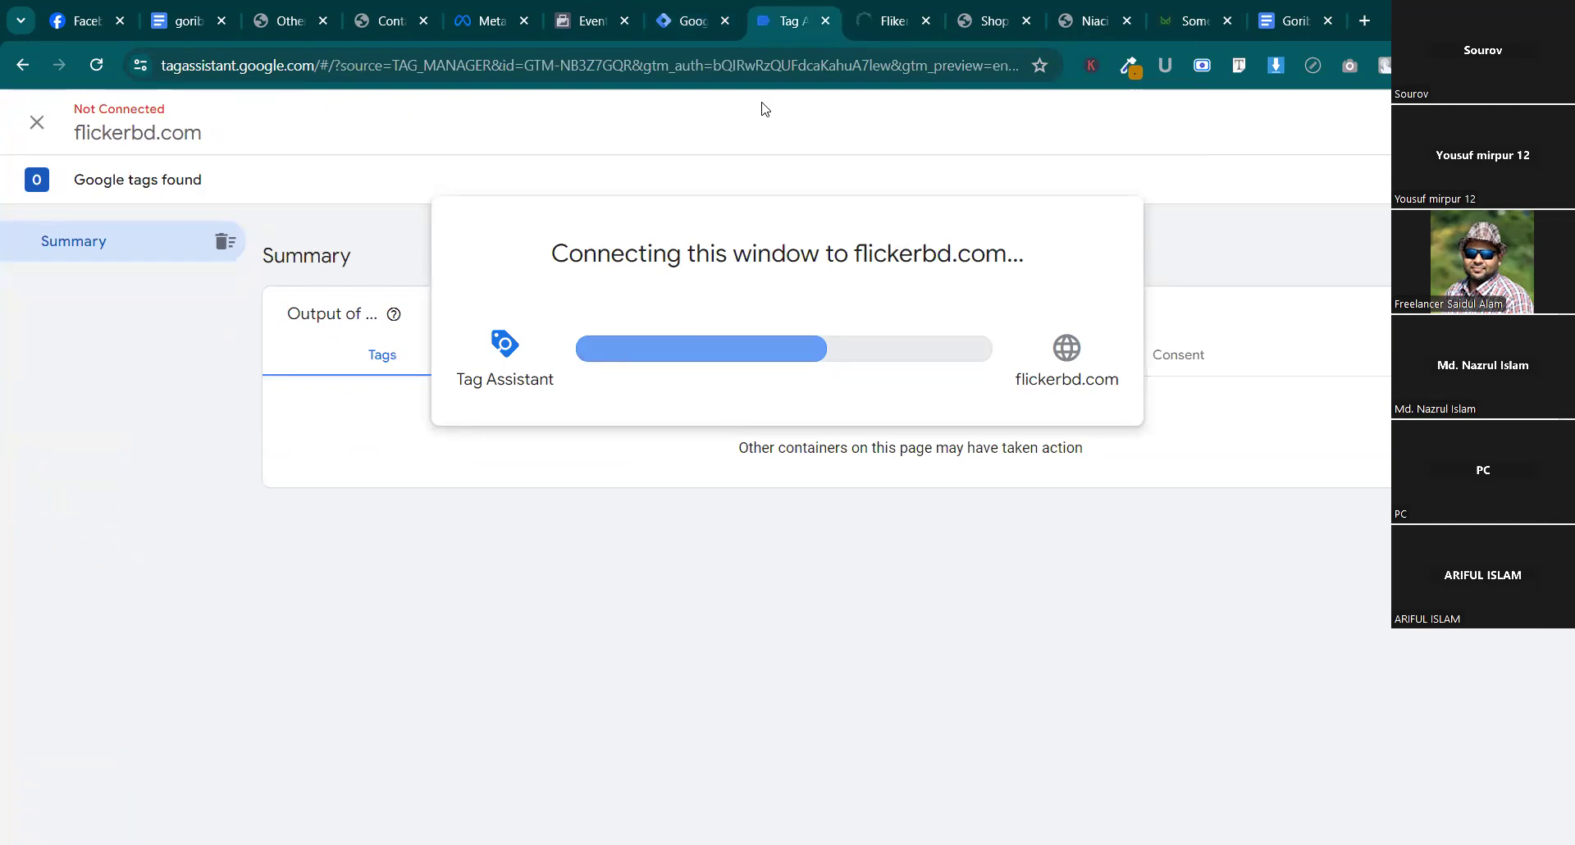
click(853, 6)
click(788, 20)
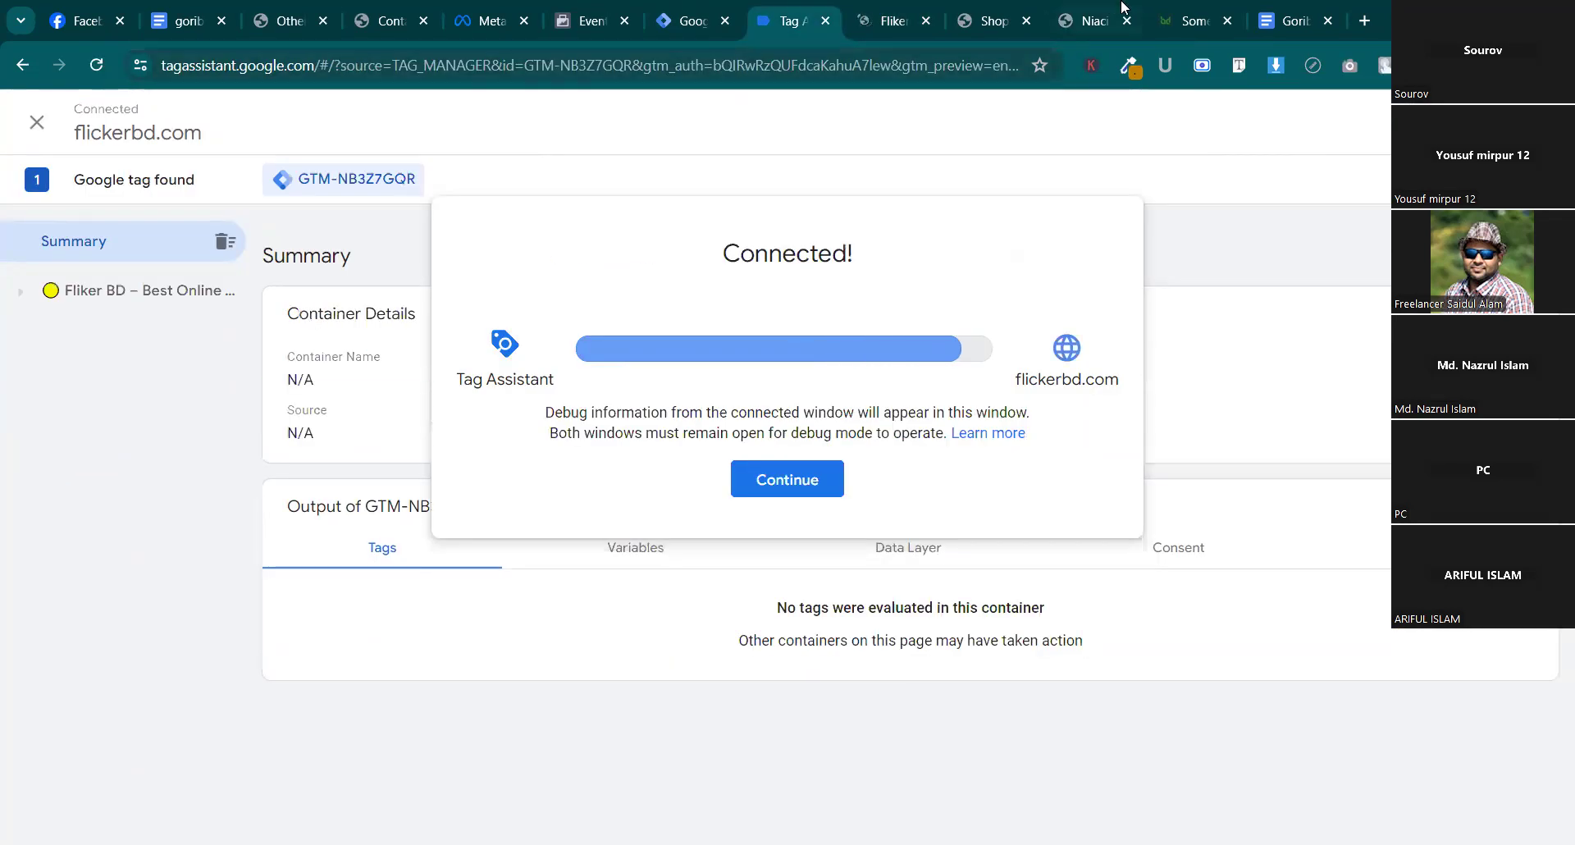
click(821, 478)
Click the site's WhatsApp chat button and check that whats-app_click shows under tags not fired.
click(884, 6)
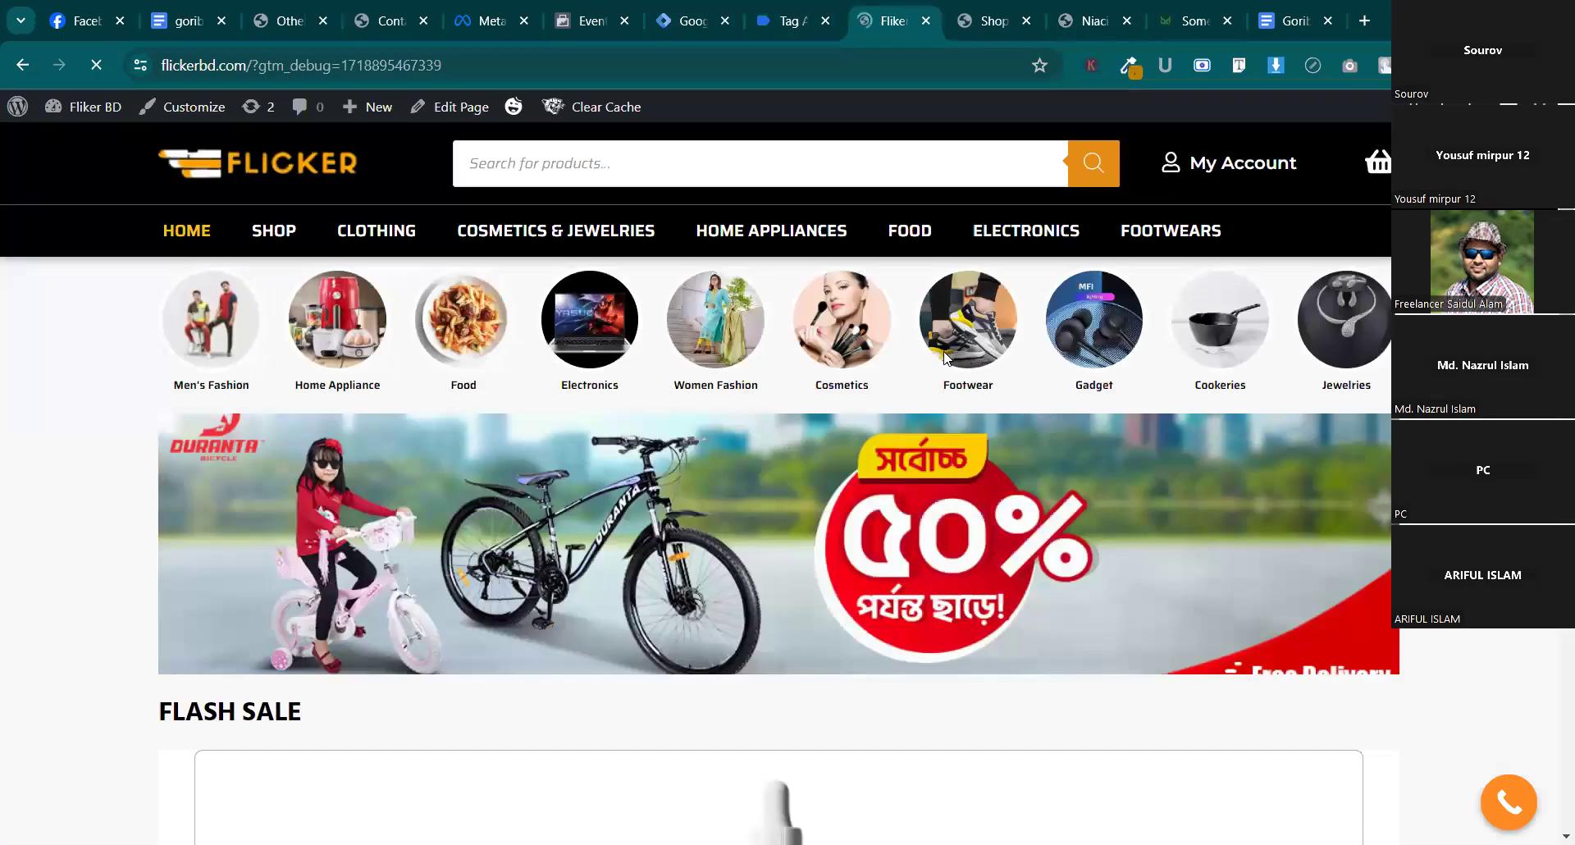
scroll(944, 353, down, 8)
scroll(975, 706, down, 1)
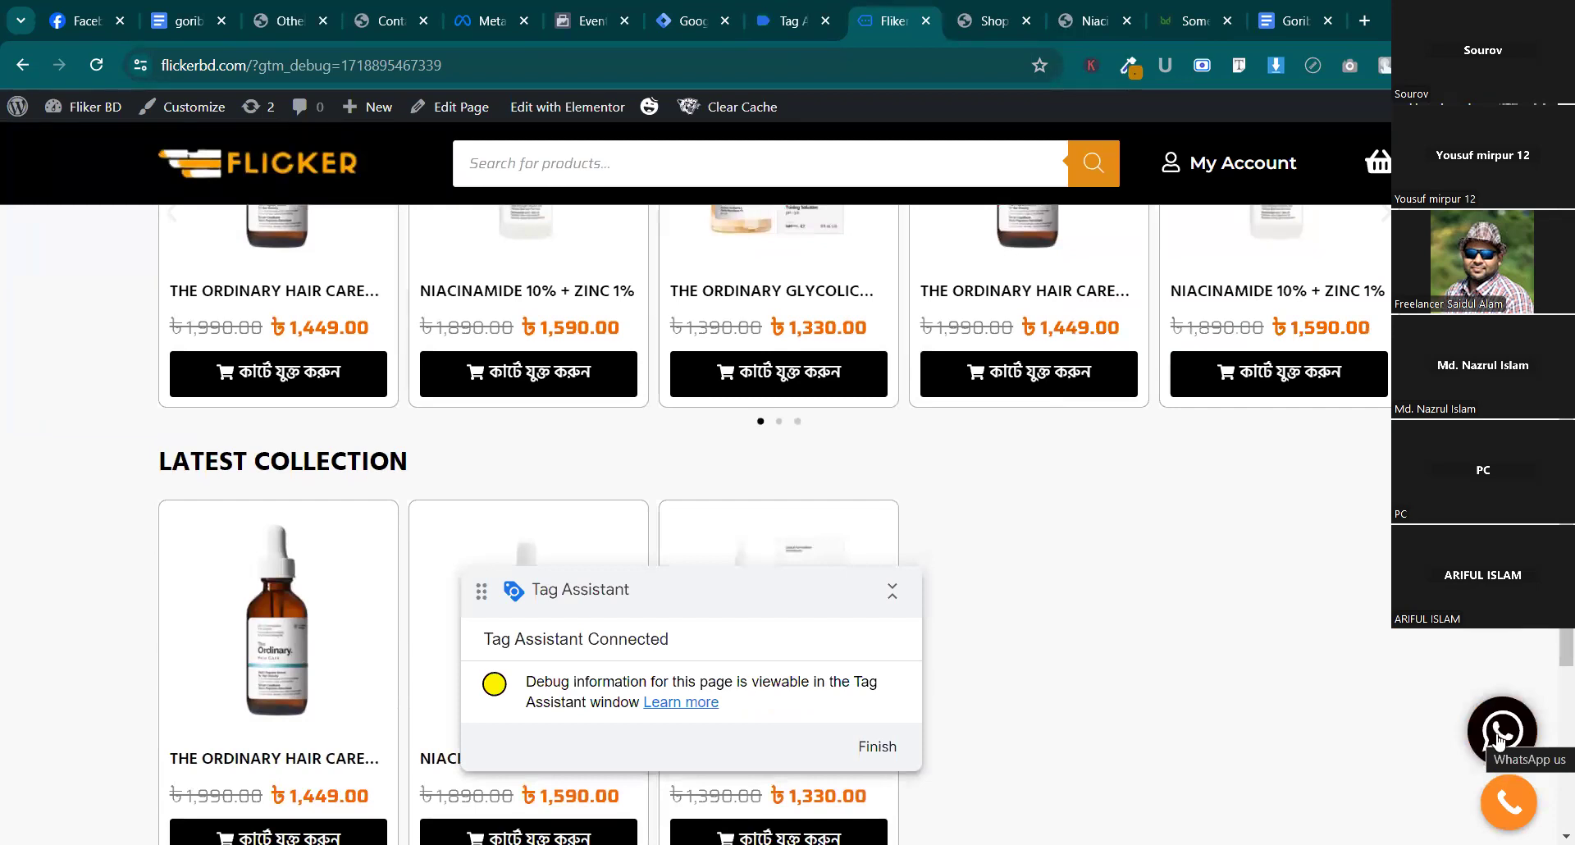
click(1500, 739)
click(743, 18)
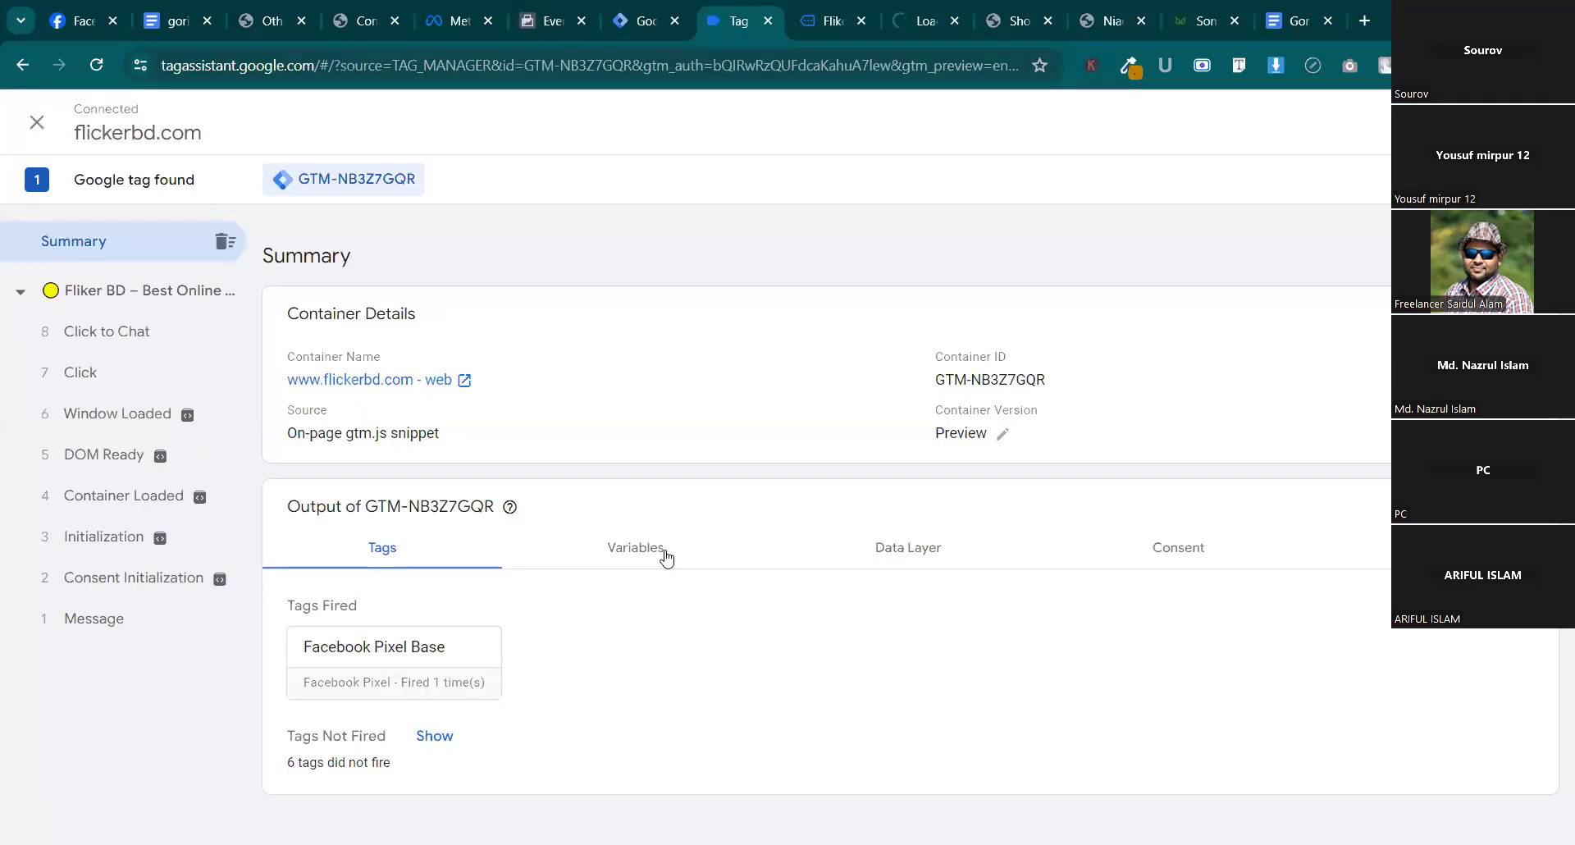
click(455, 723)
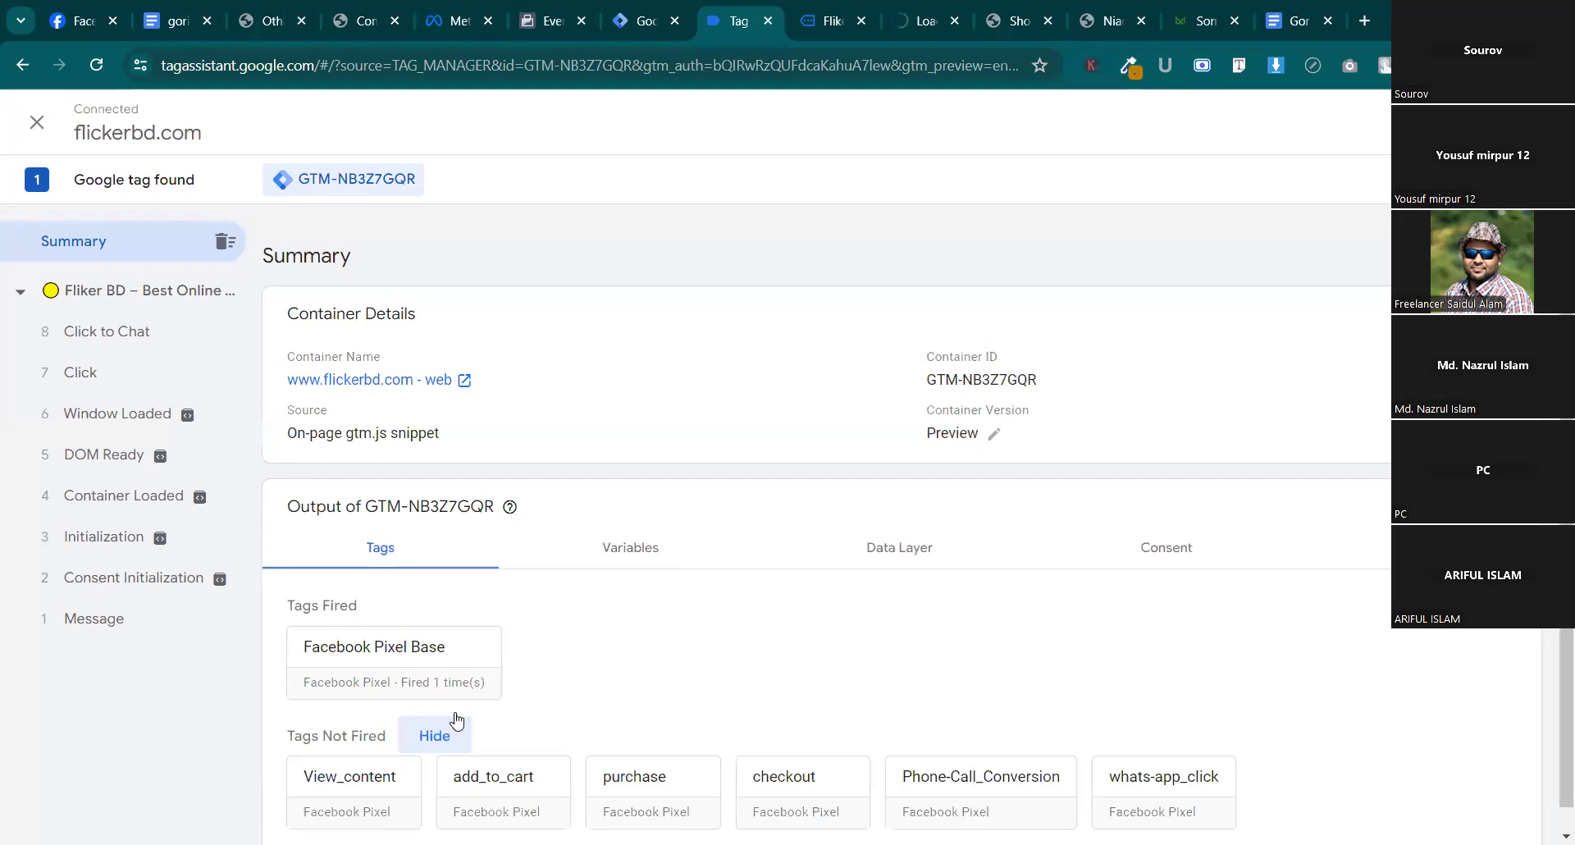
scroll(468, 656, down, 1)
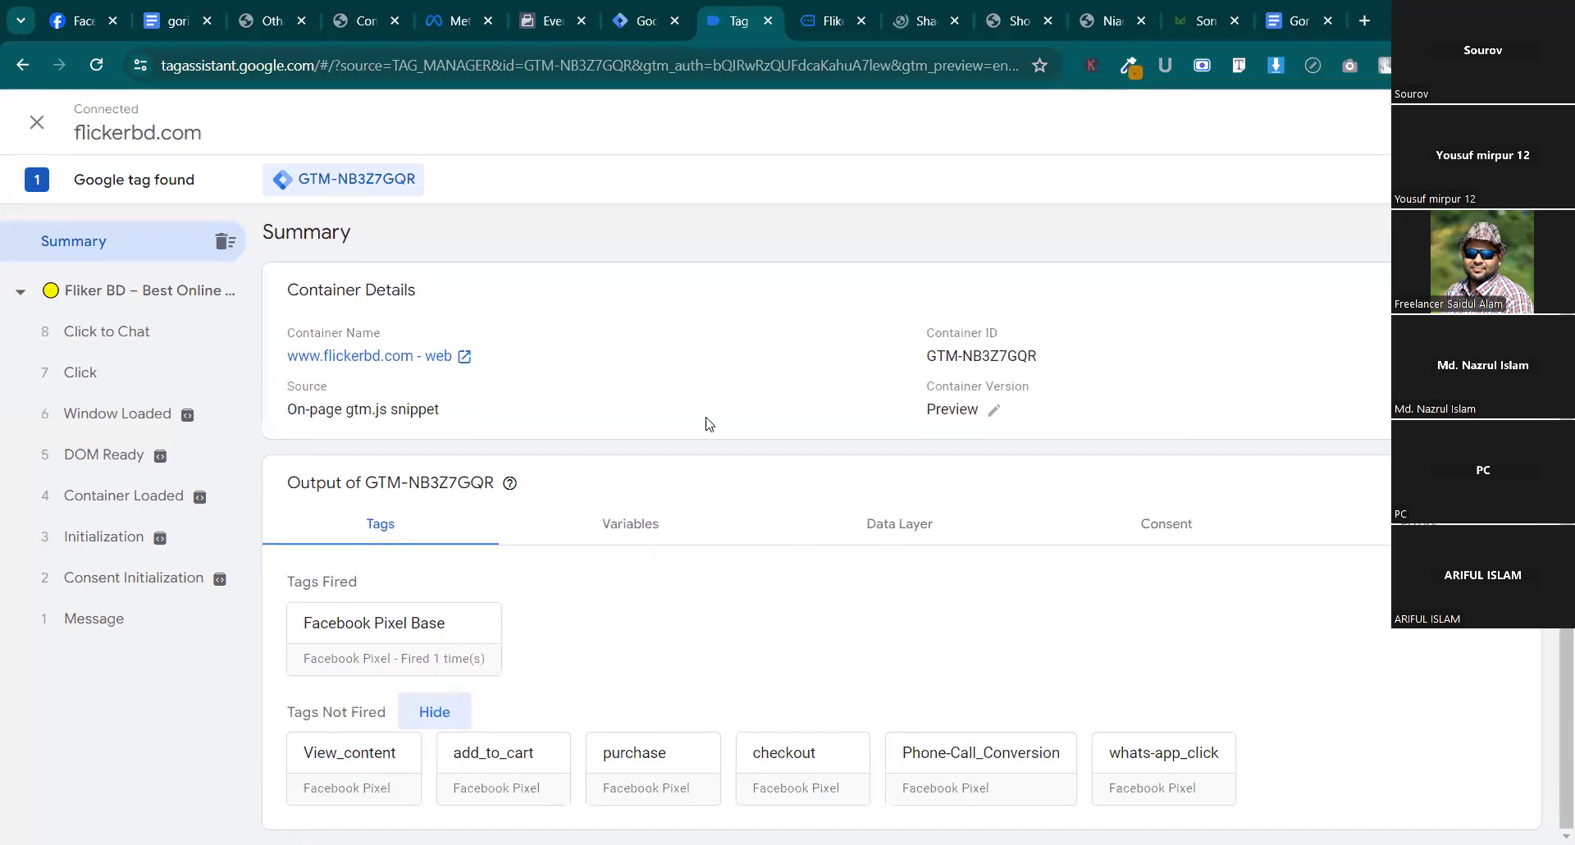
click(910, 21)
click(755, 32)
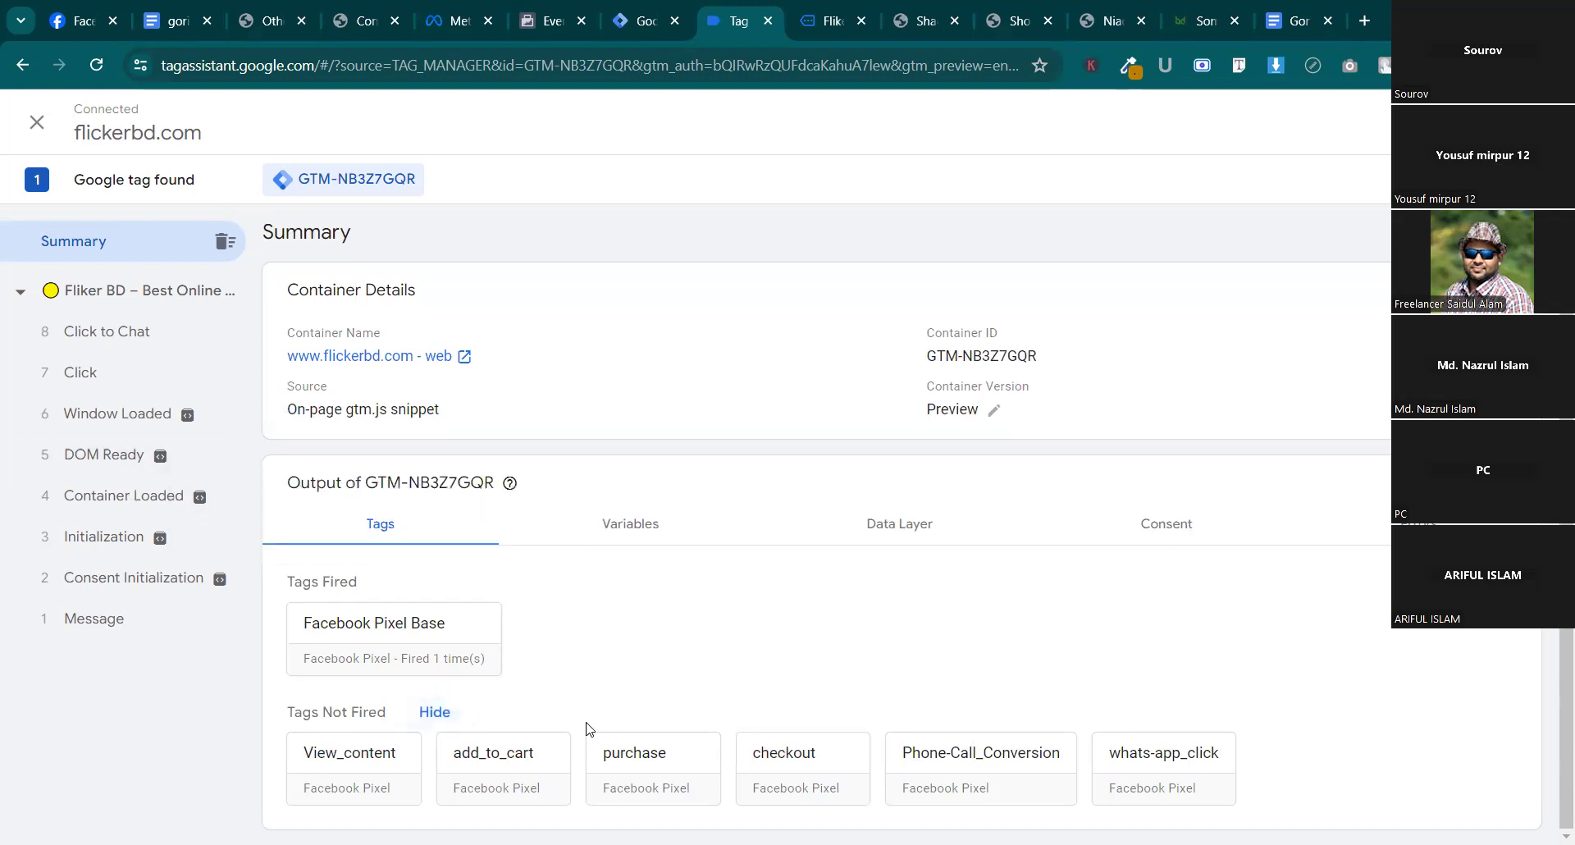
Trigger the WhatsApp button again, inspect the Click to Chat event, then open Events Manager test events.
click(853, 11)
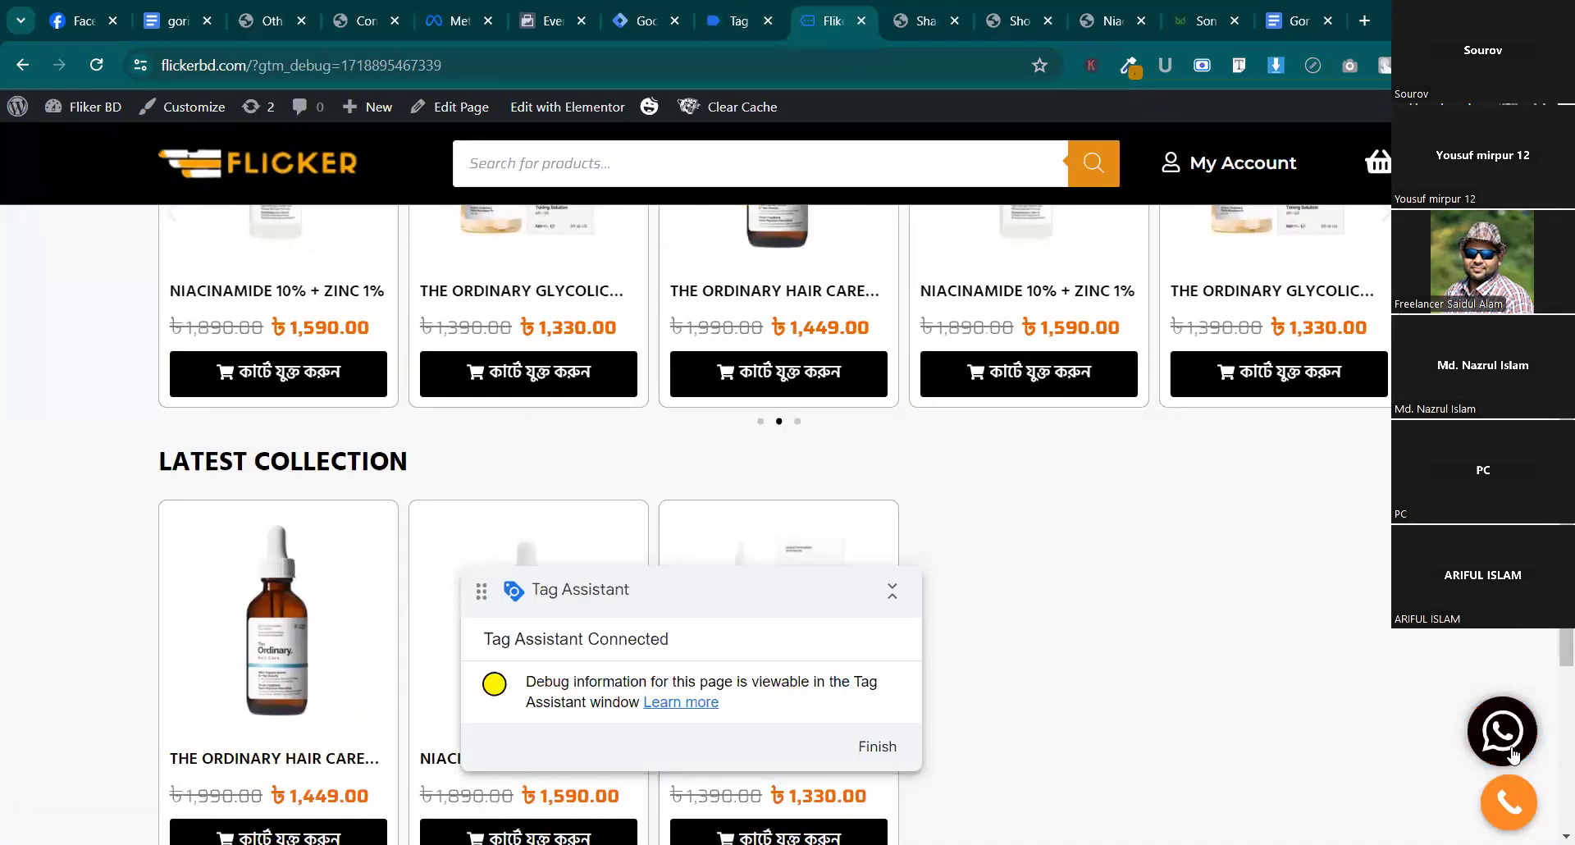
click(1505, 729)
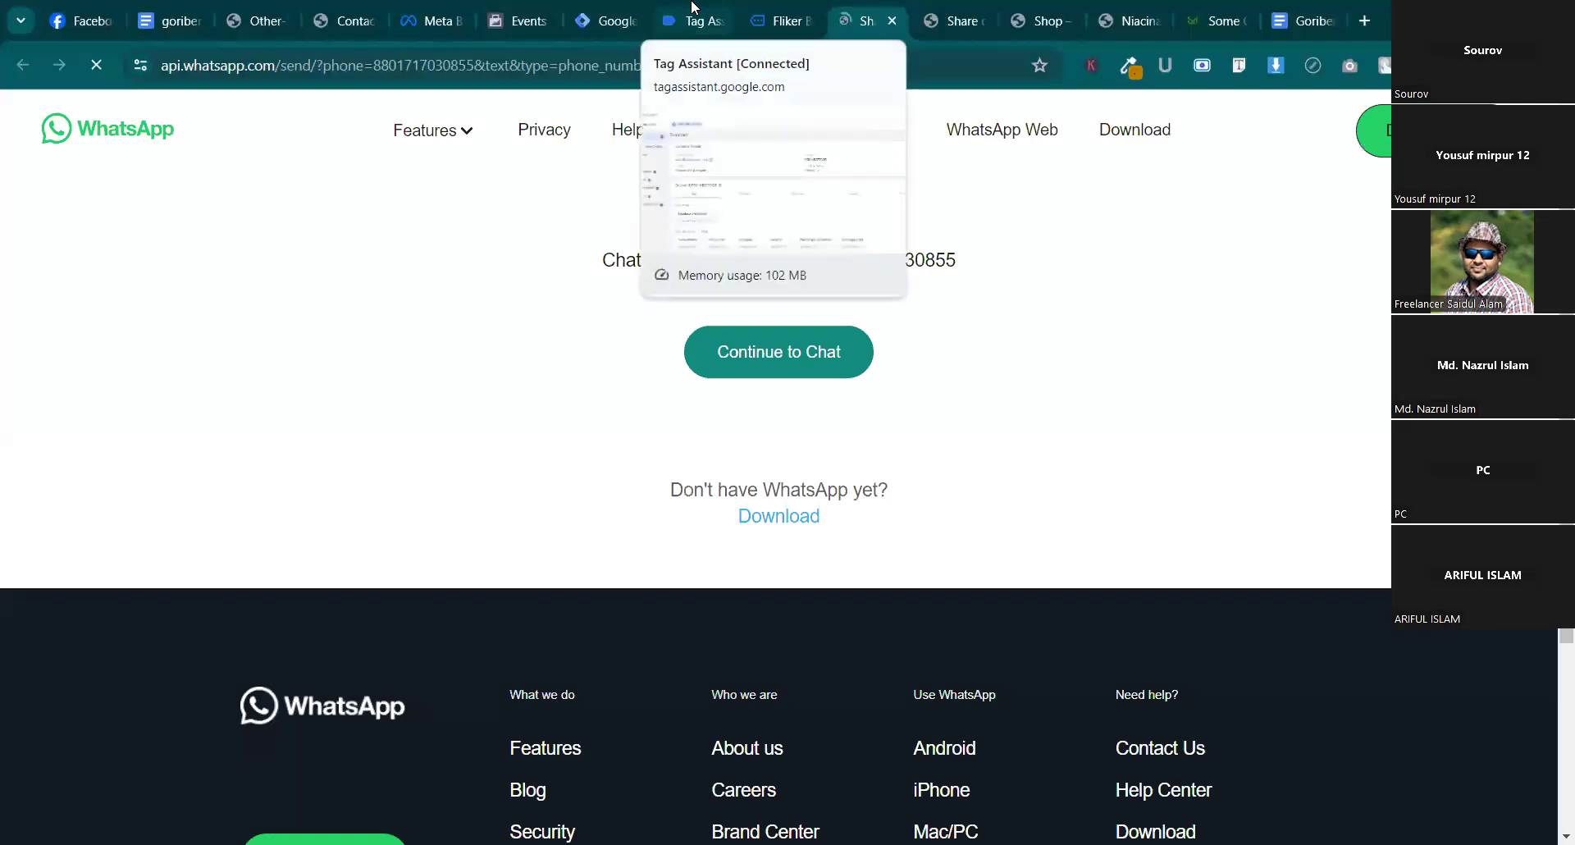
click(689, 12)
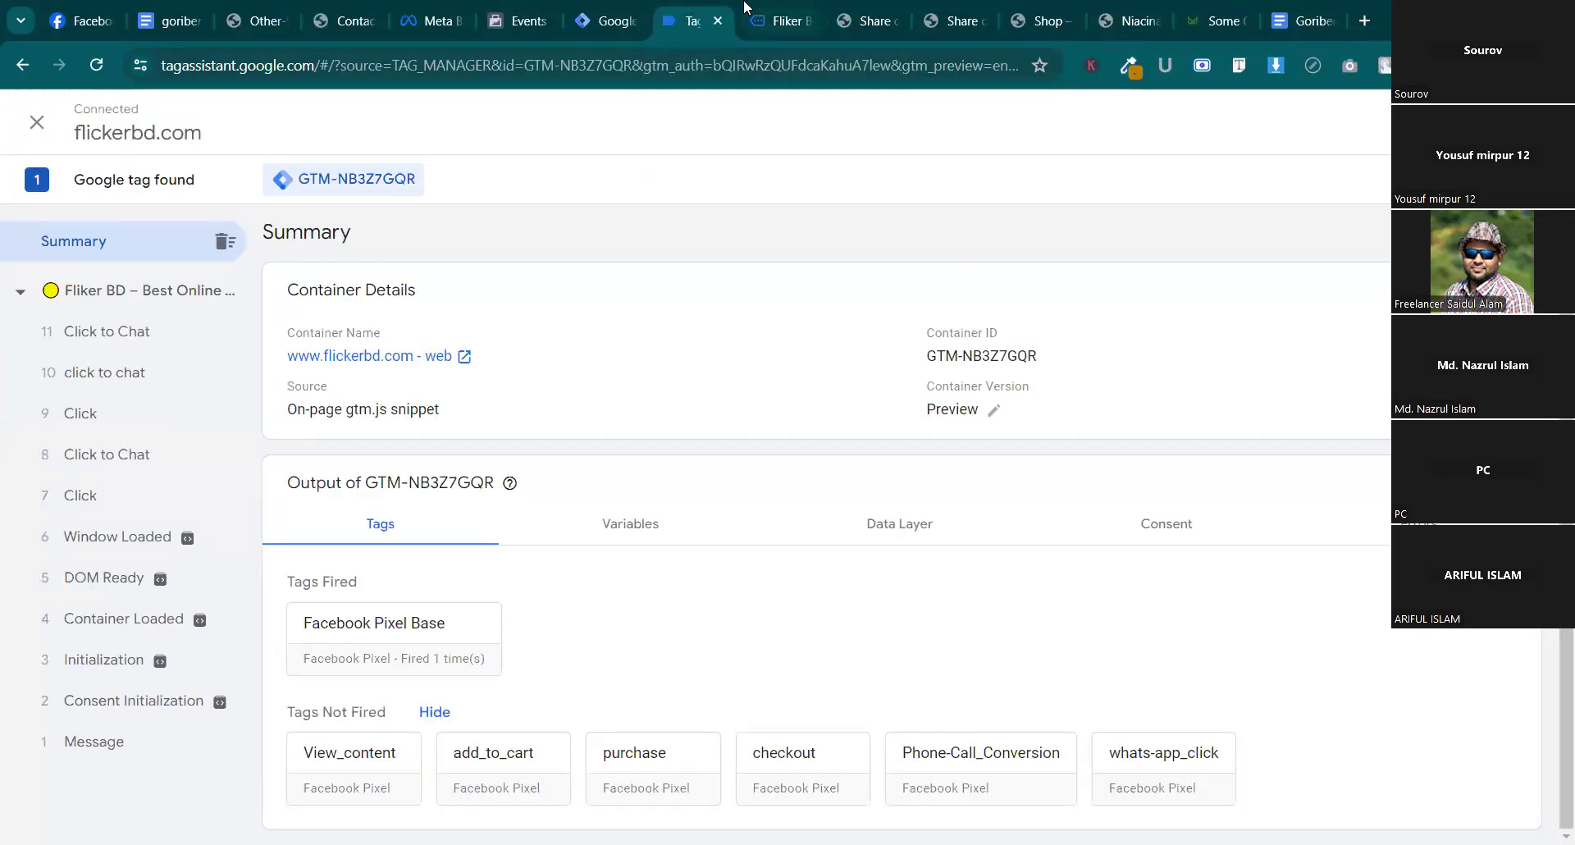
click(584, 8)
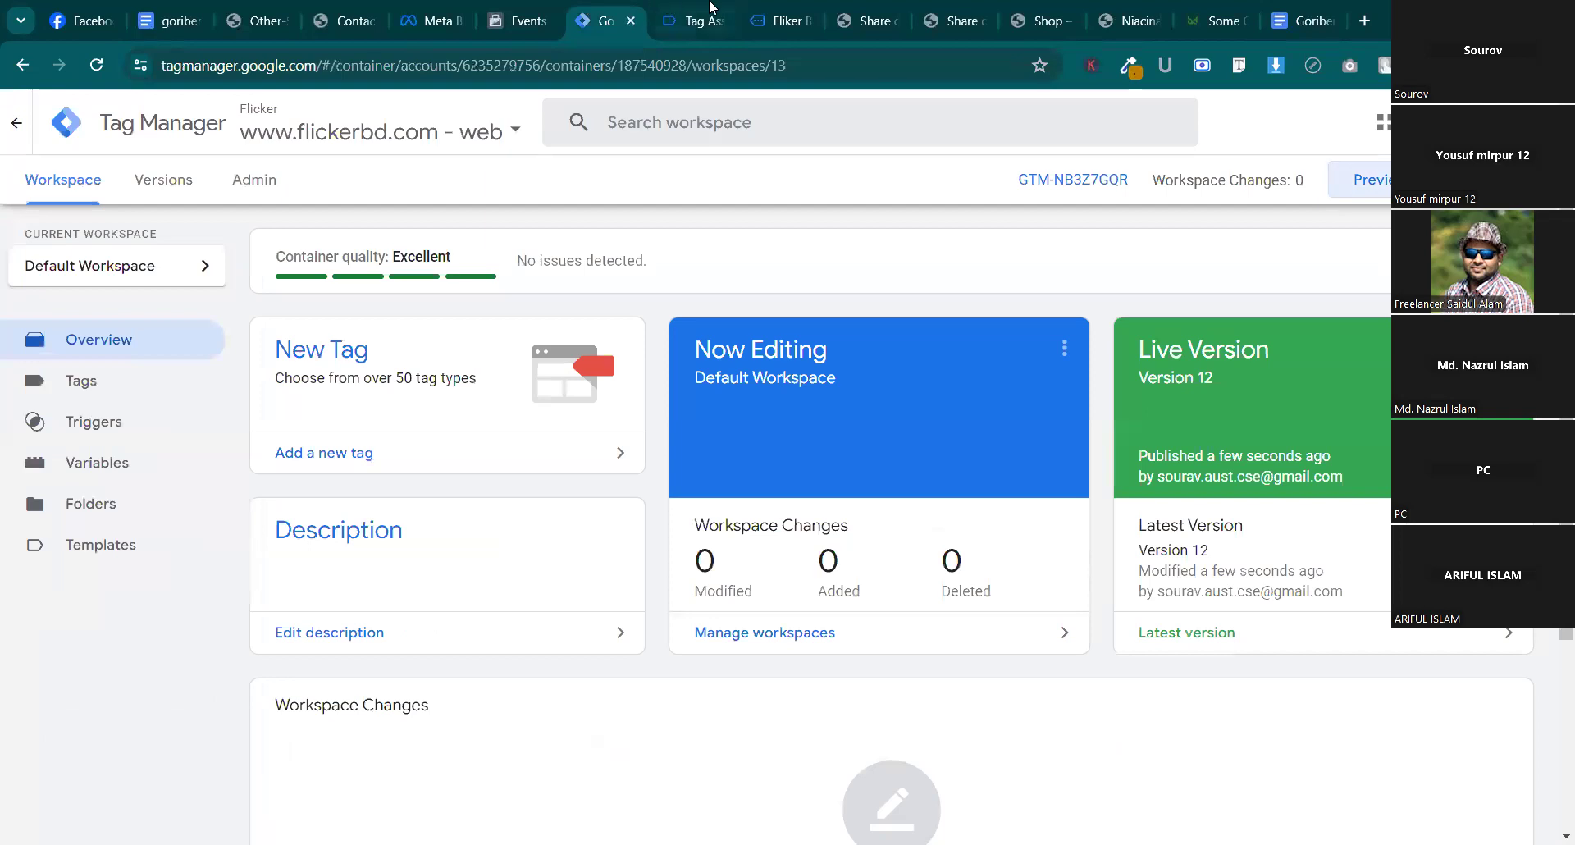
click(711, 10)
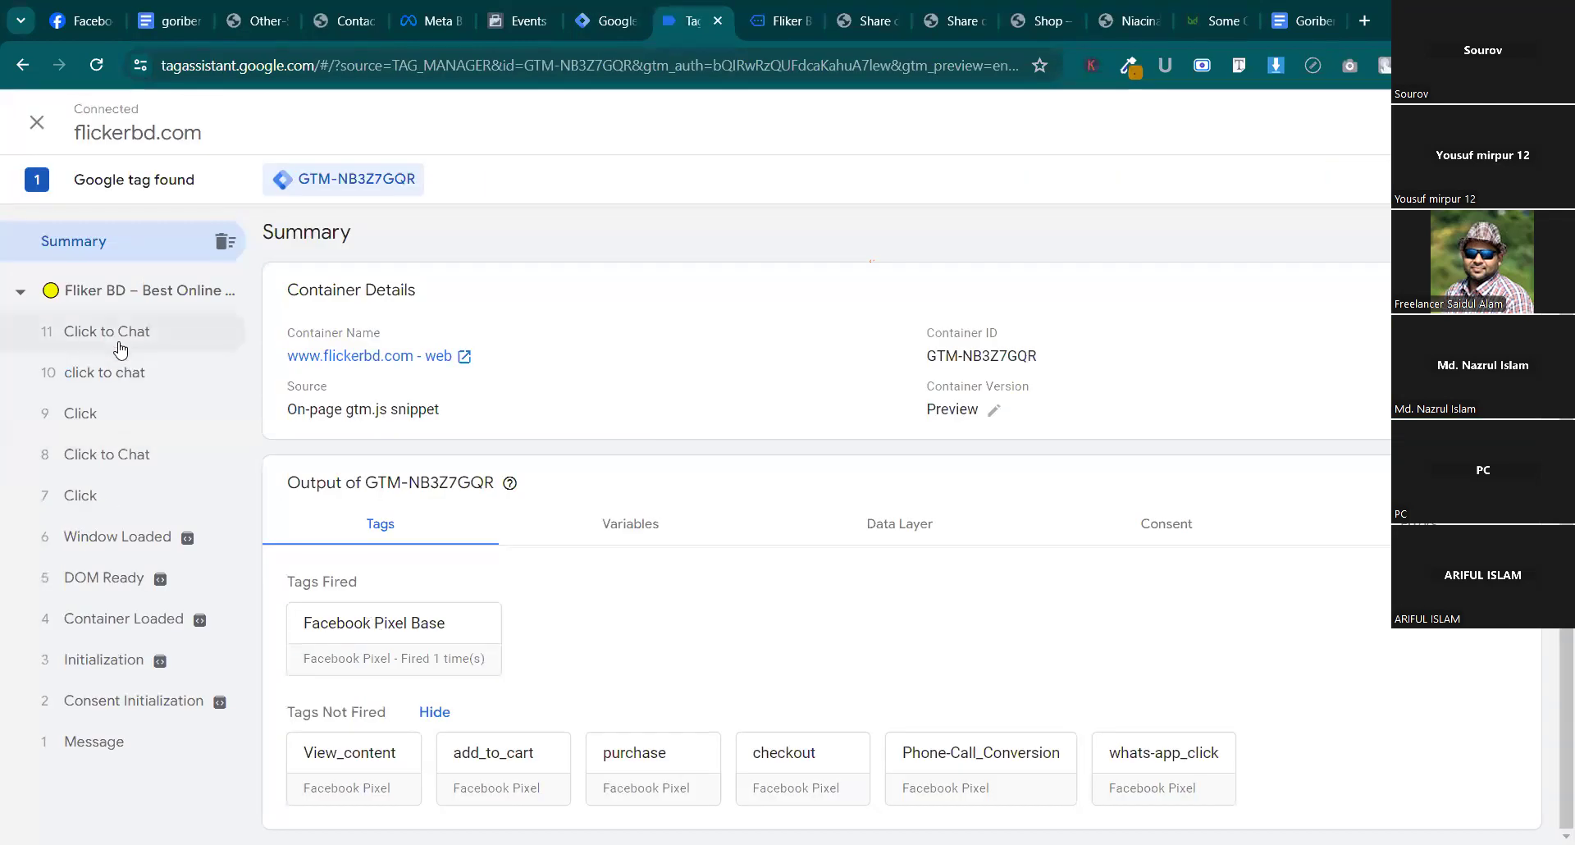
click(119, 333)
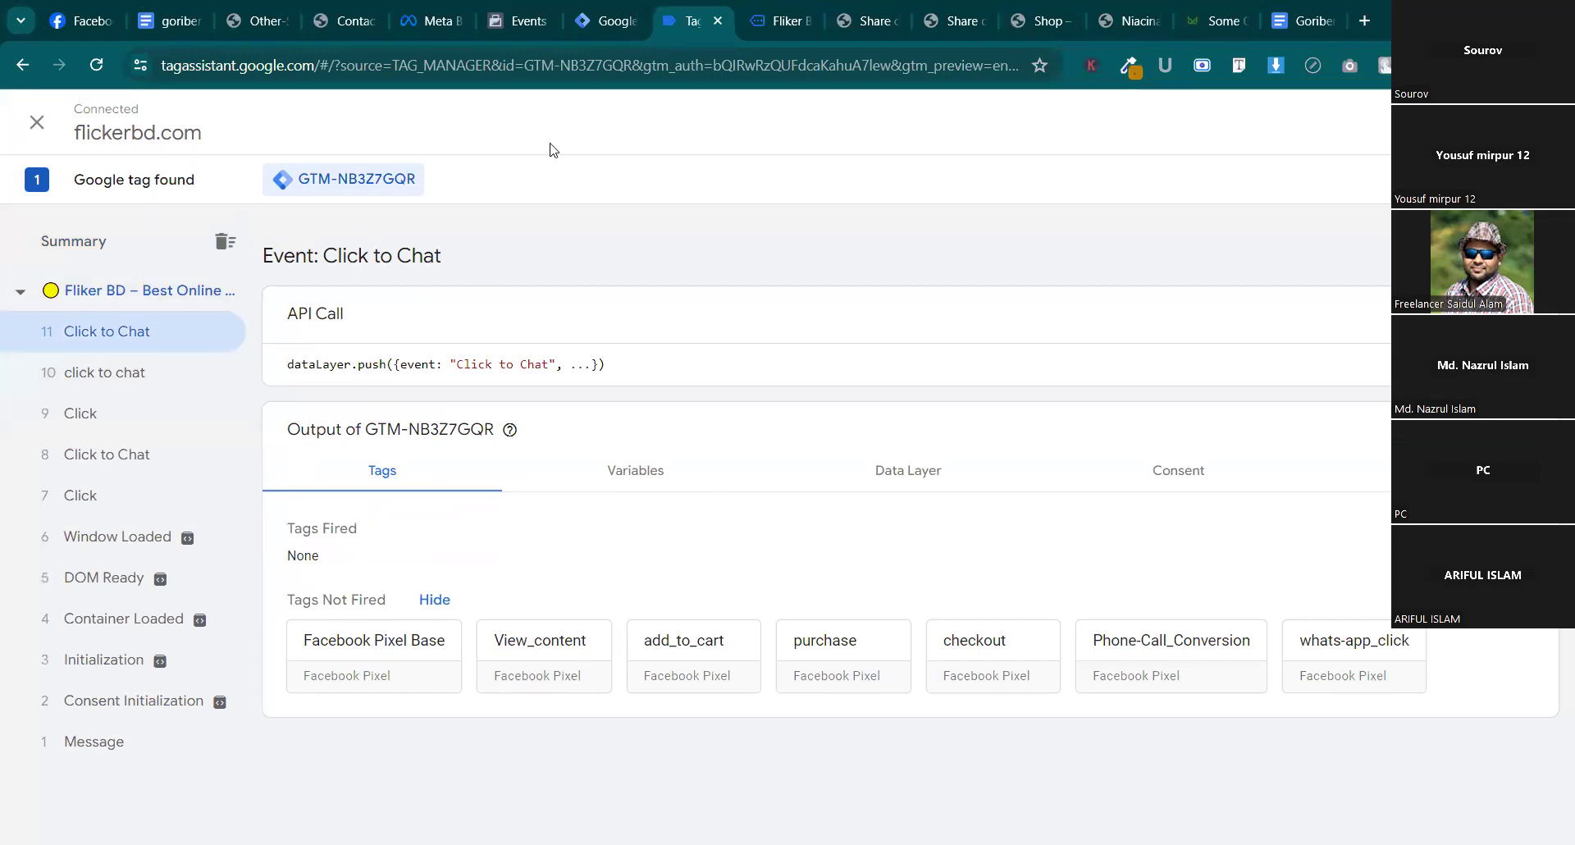
click(603, 10)
click(517, 11)
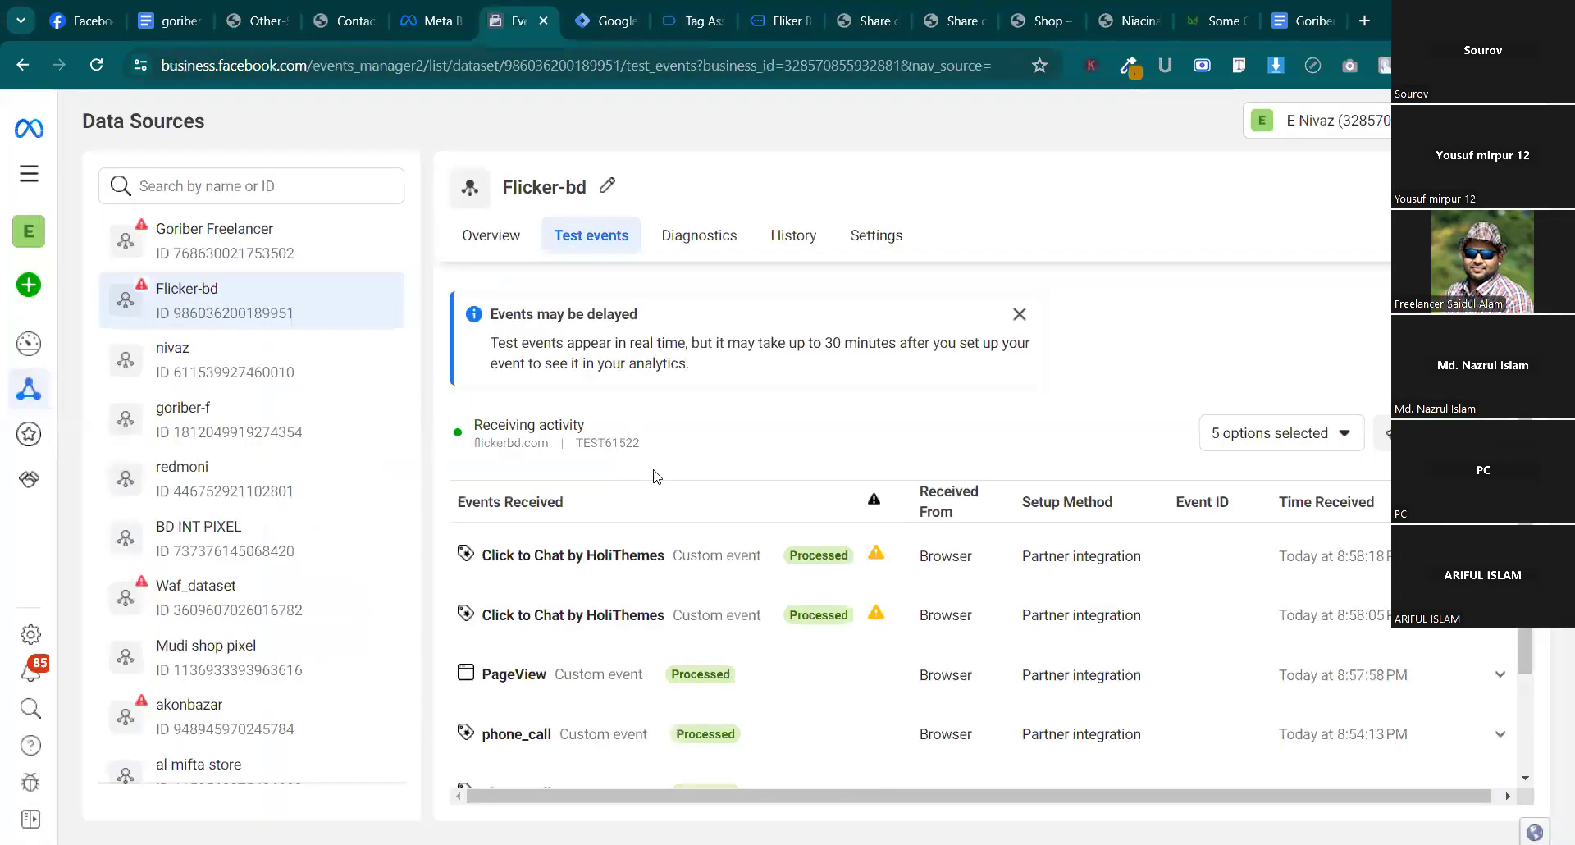
Expand both 'Click to Chat by HoliThemes' test events and reveal all their parameters.
click(818, 574)
scroll(817, 566, down, 4)
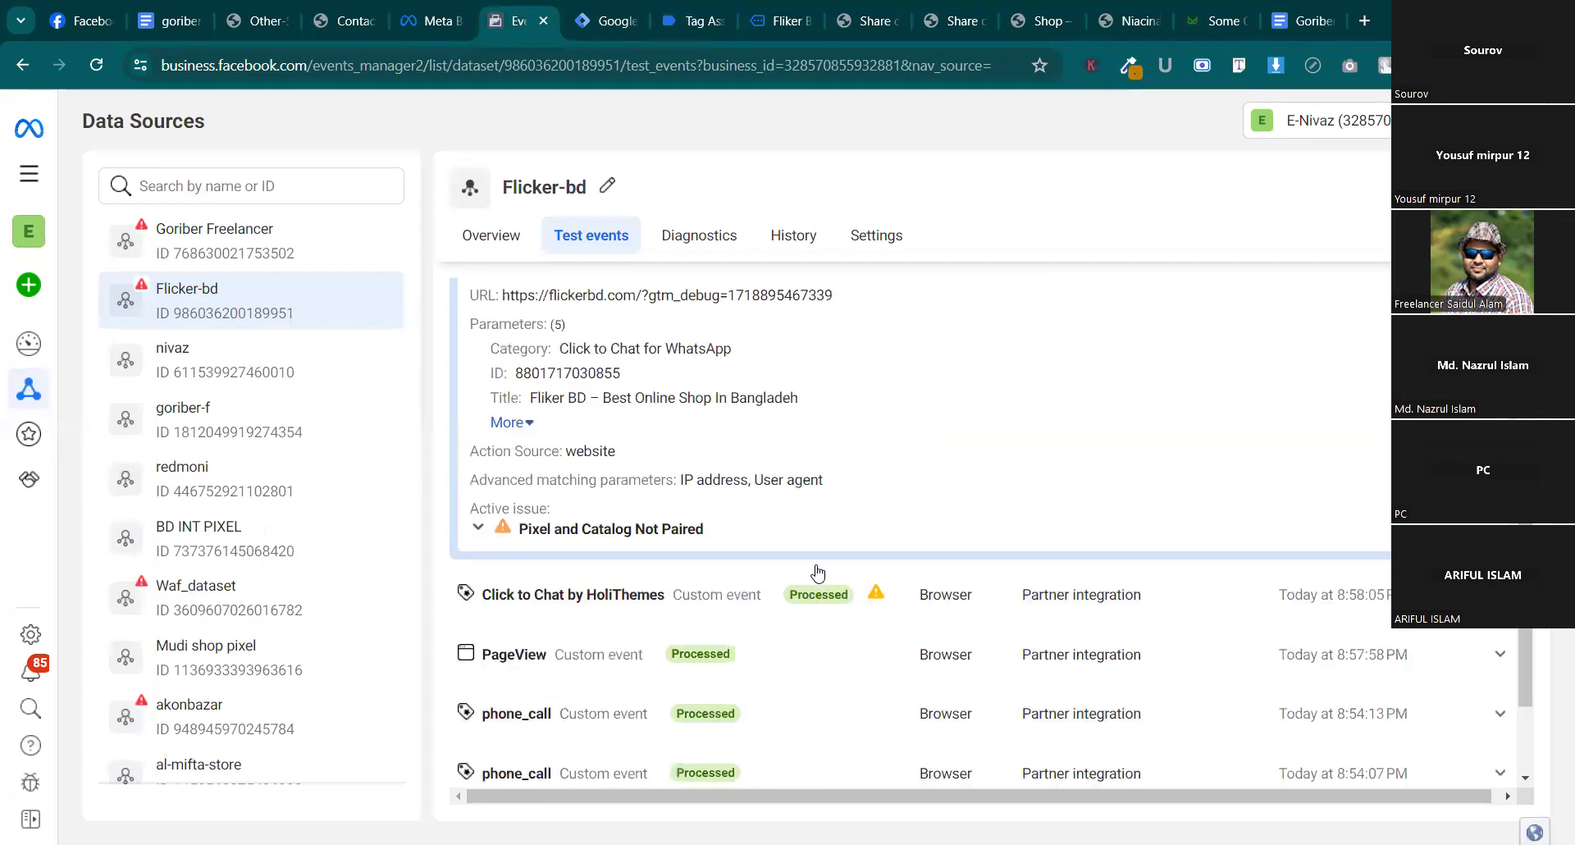
scroll(817, 568, up, 1)
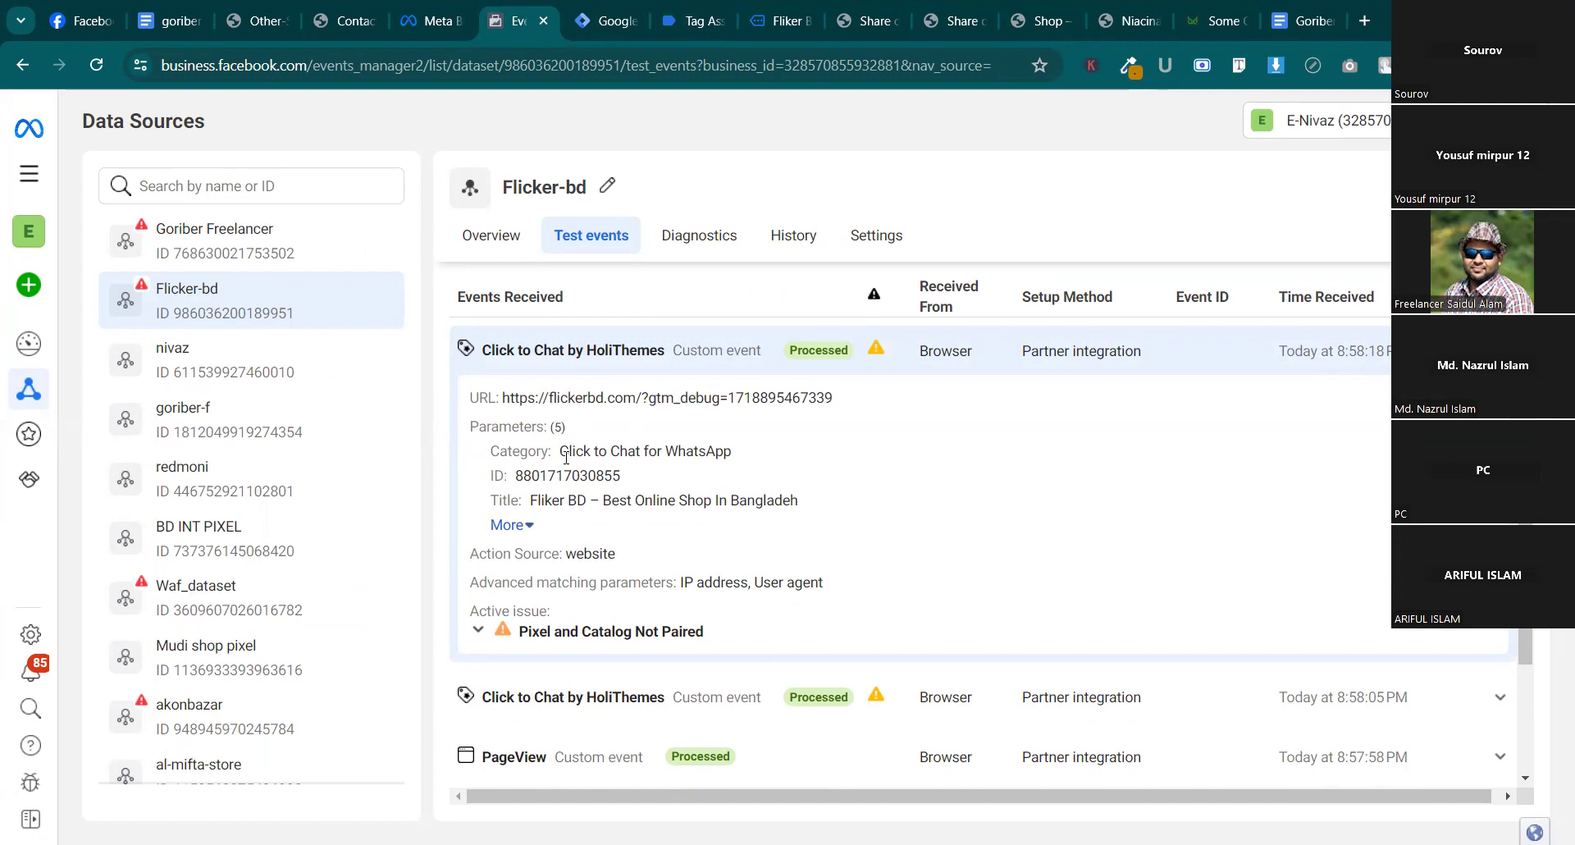
click(510, 526)
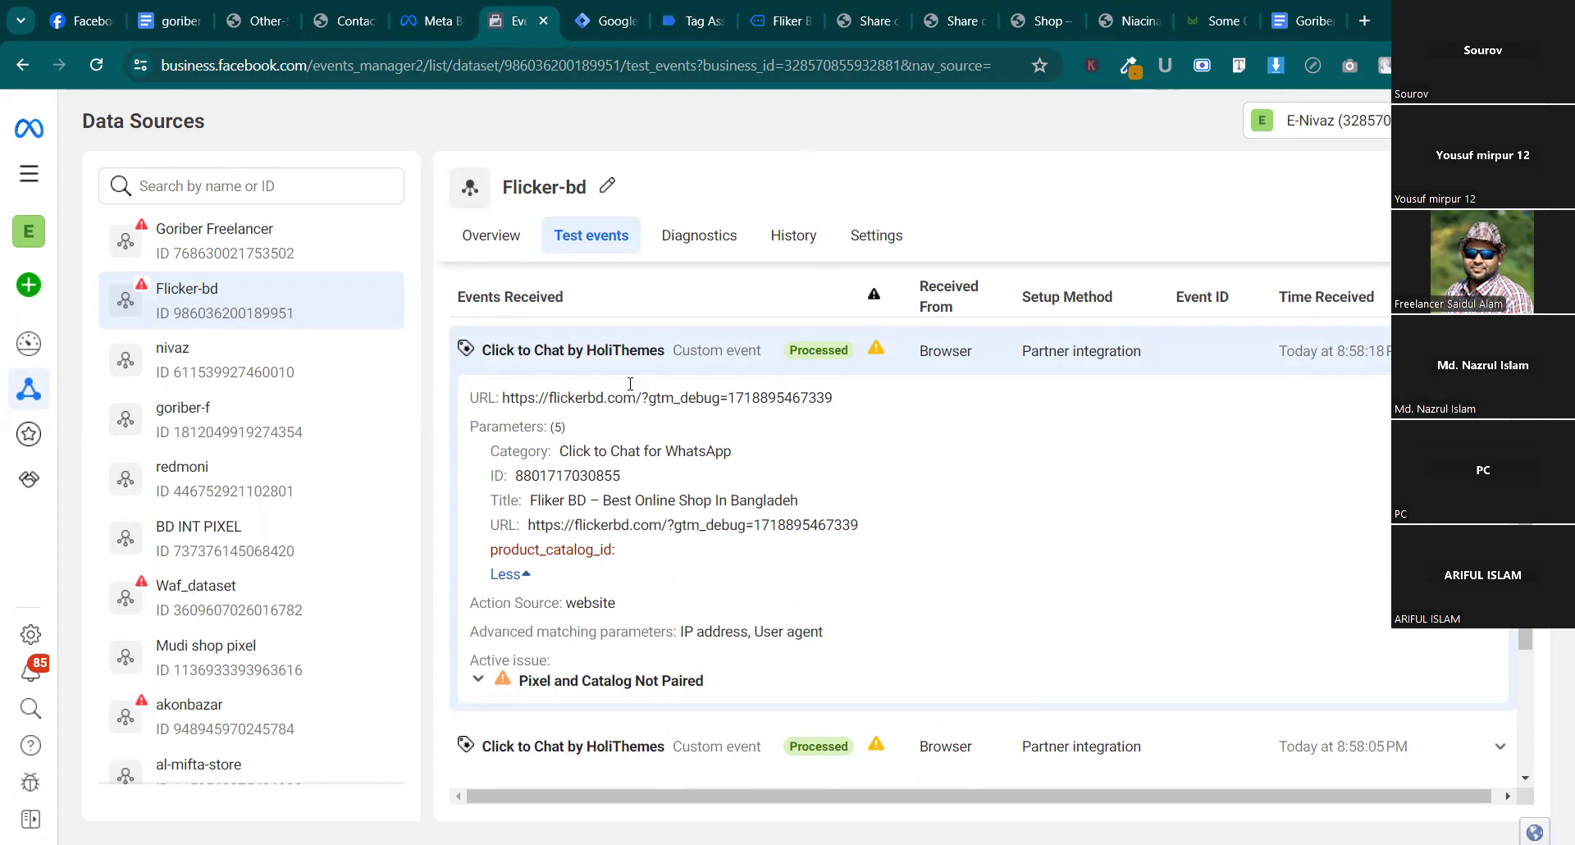
scroll(566, 673, down, 2)
click(1030, 652)
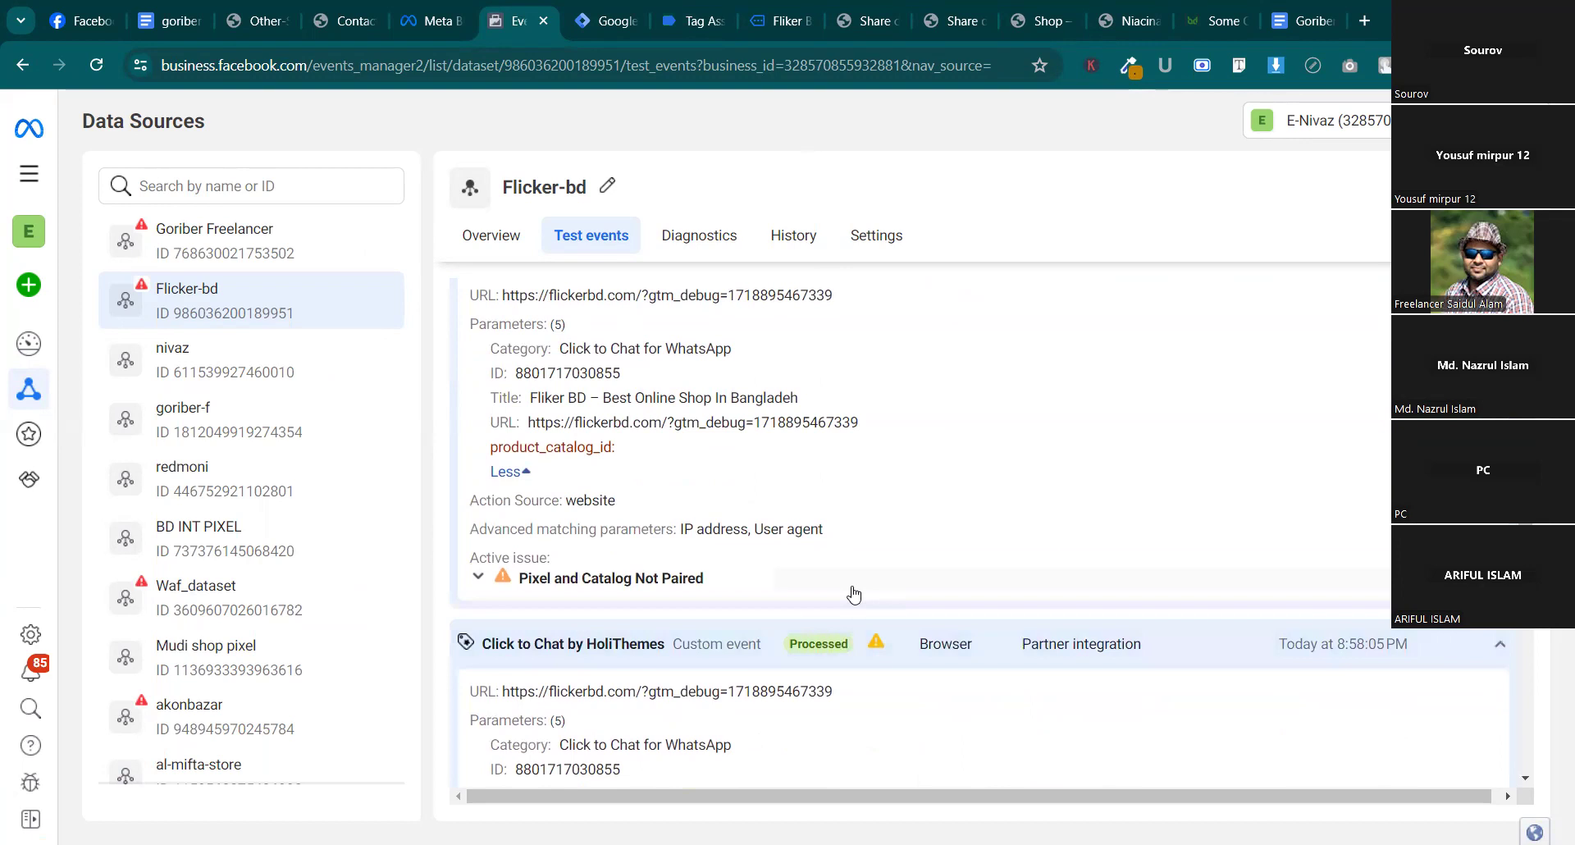
scroll(849, 574, up, 1)
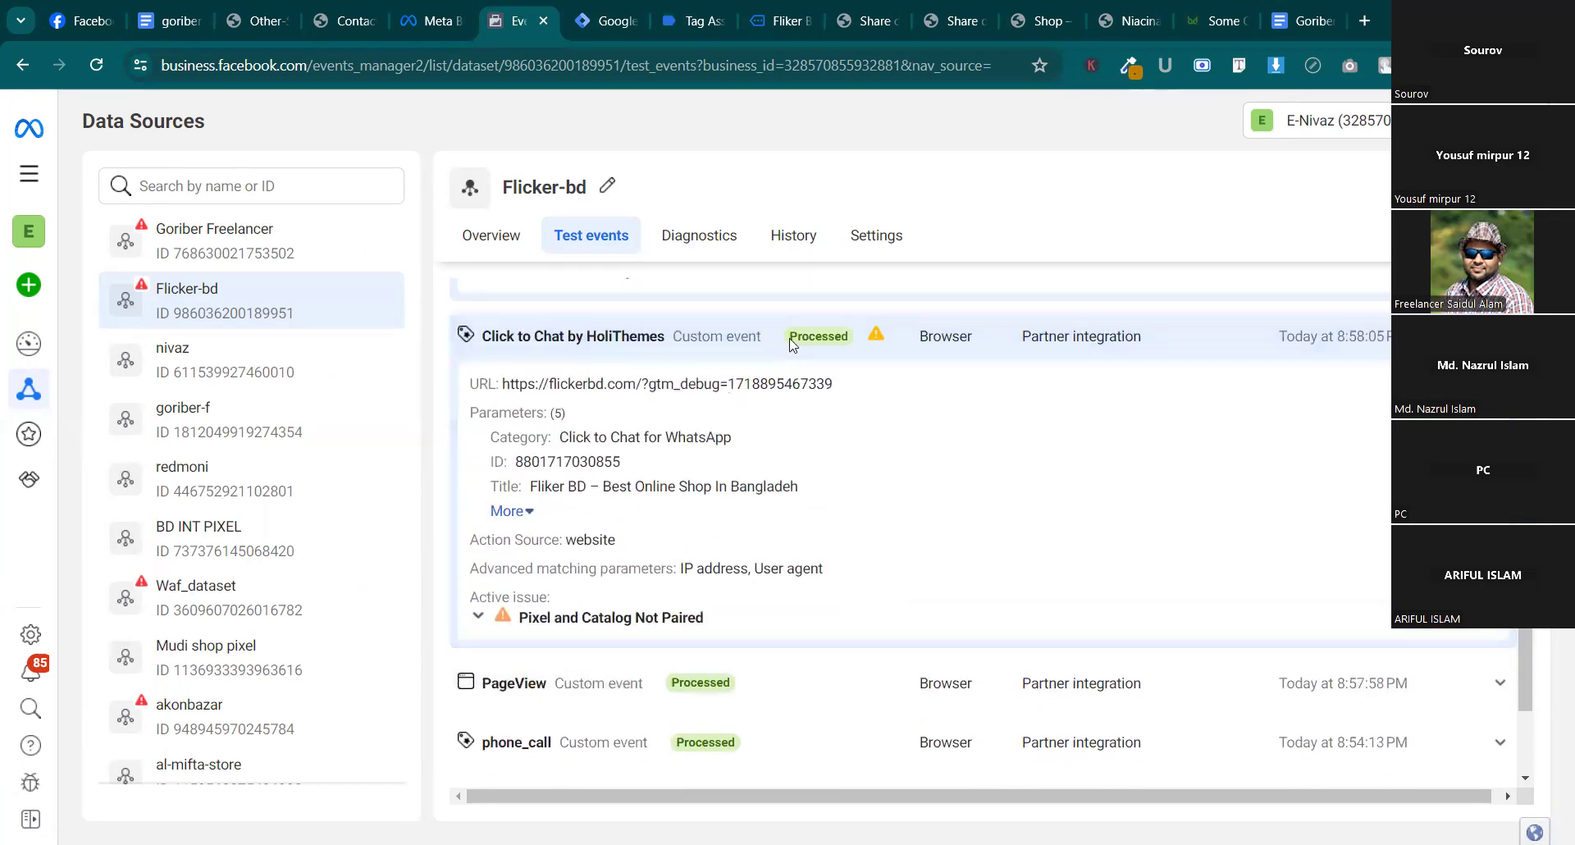
click(624, 16)
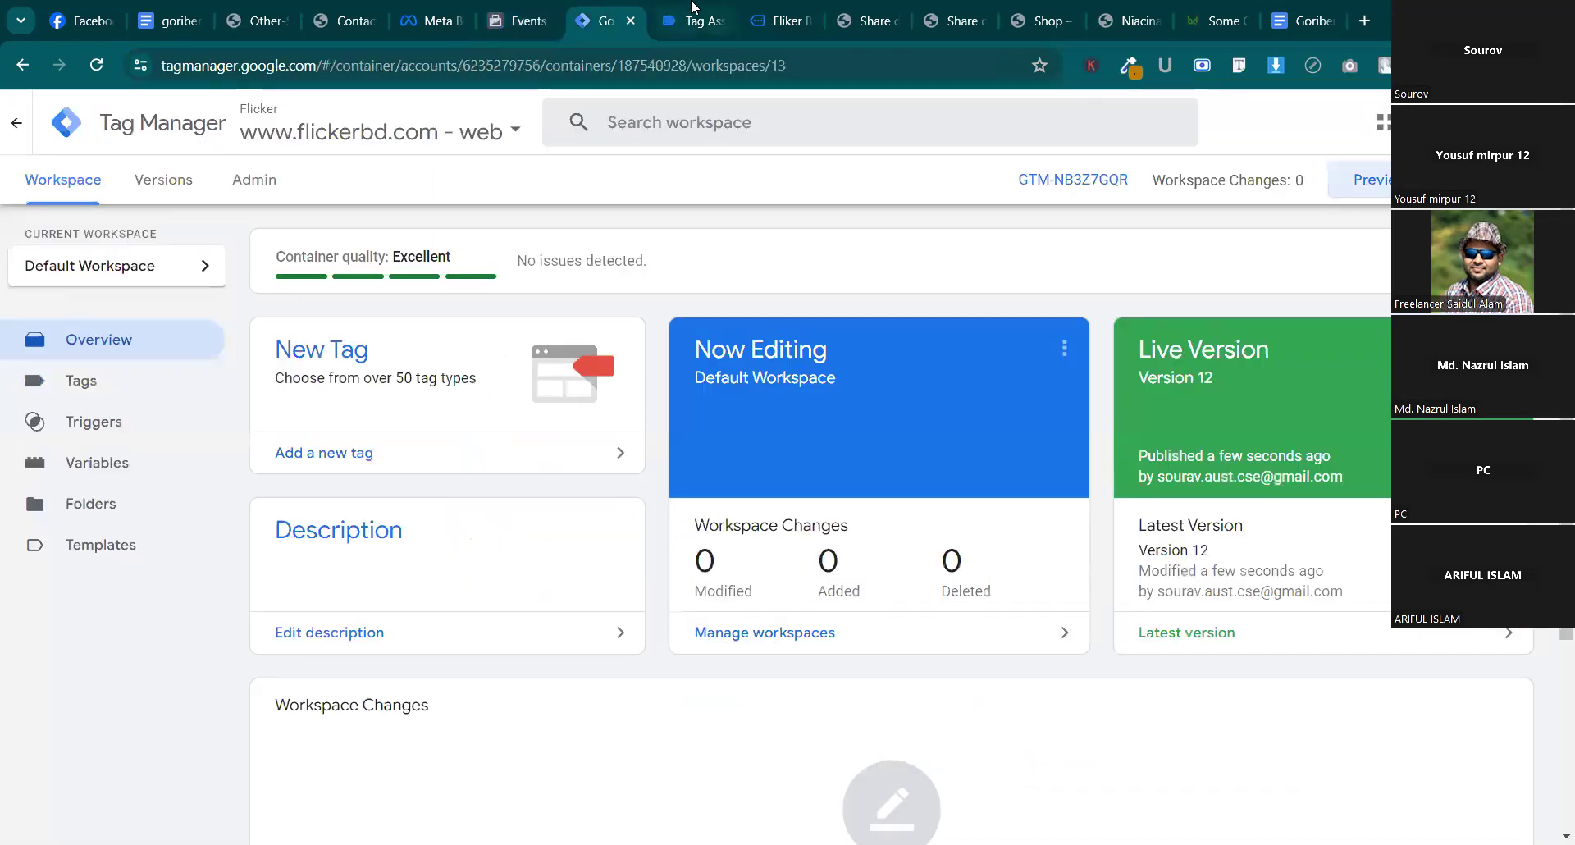
Review the Tag Assistant page summary and WhatsApp tab, then check Events Manager test events.
click(691, 12)
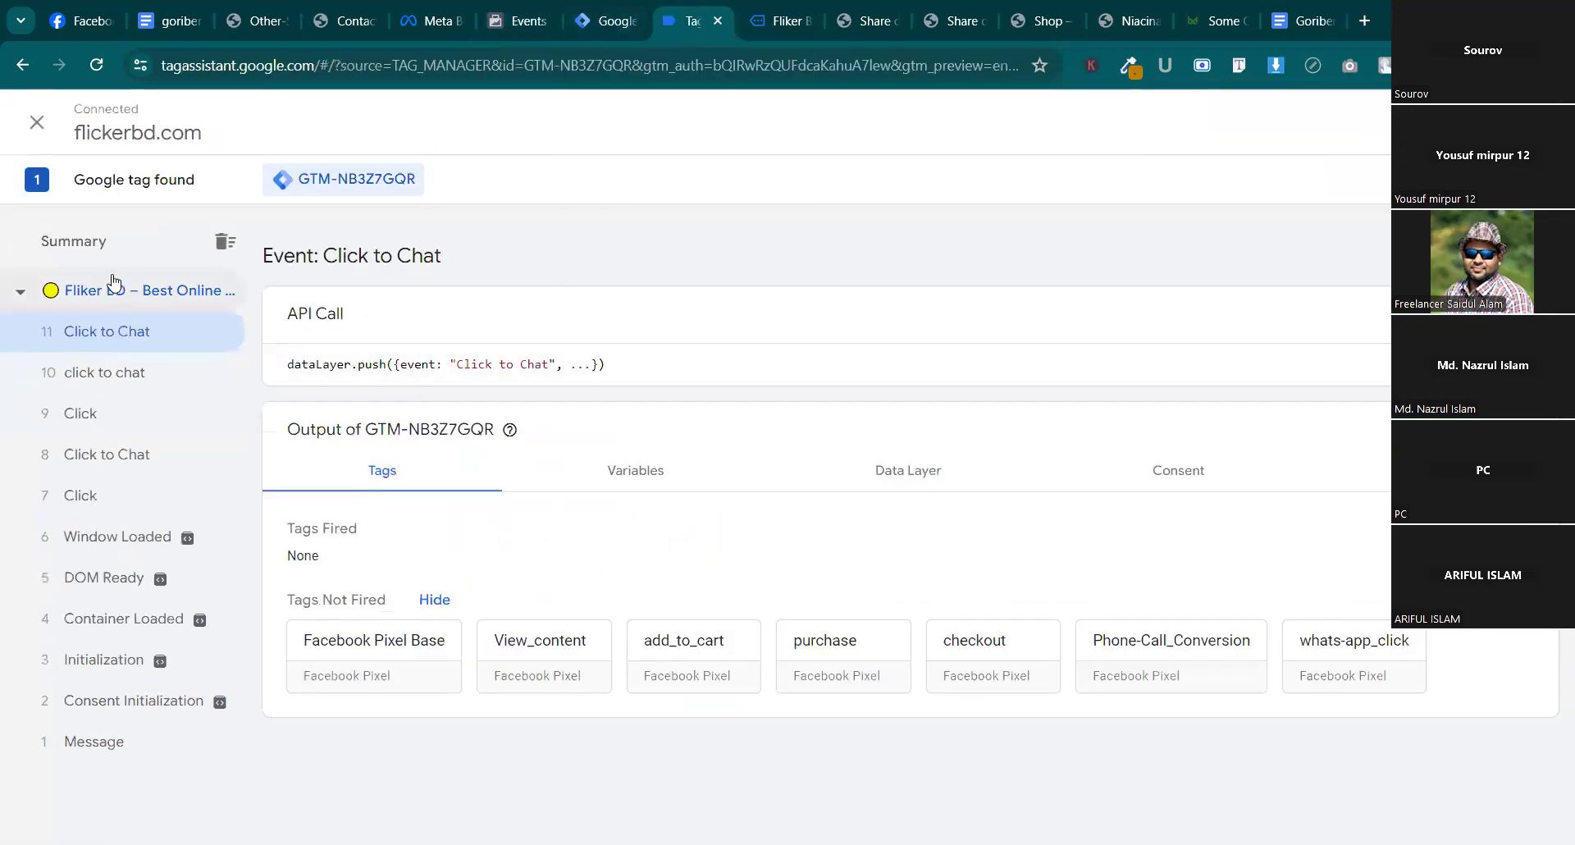
click(115, 289)
click(634, 8)
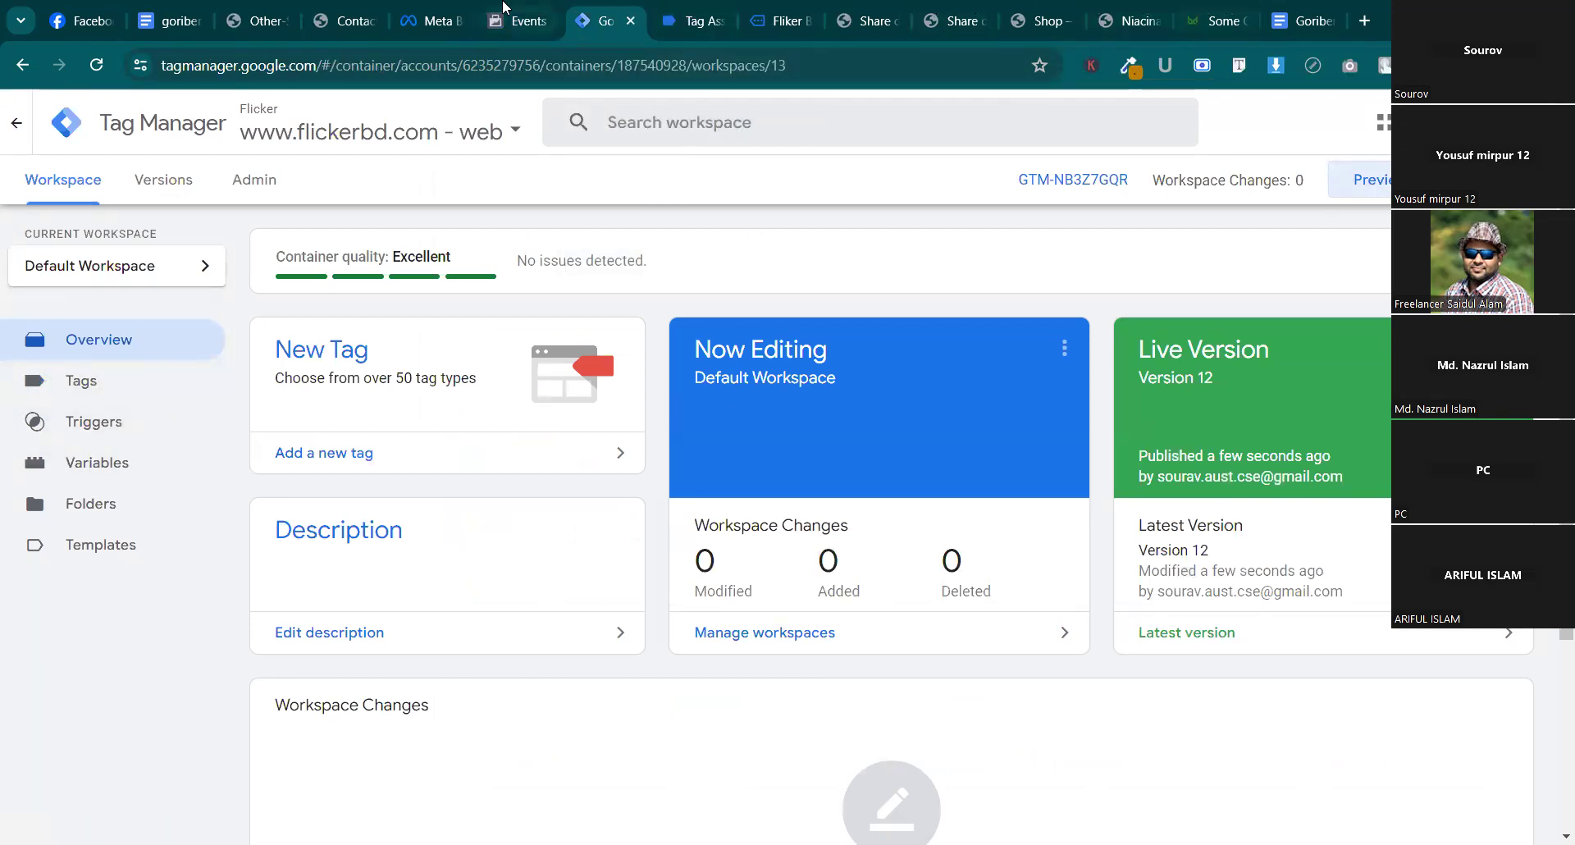
click(981, 8)
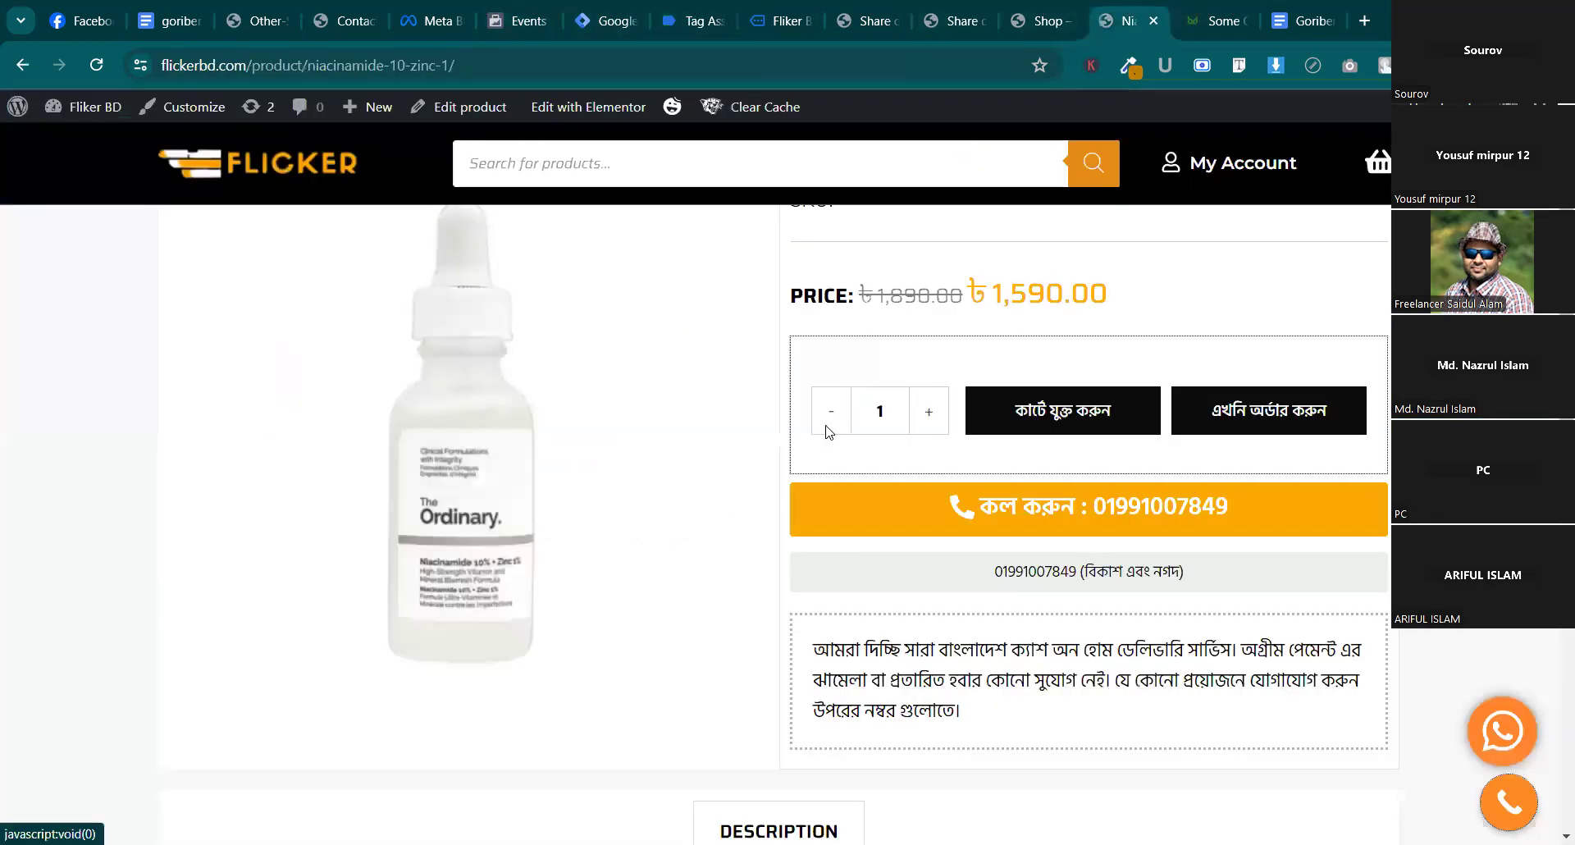
click(898, 9)
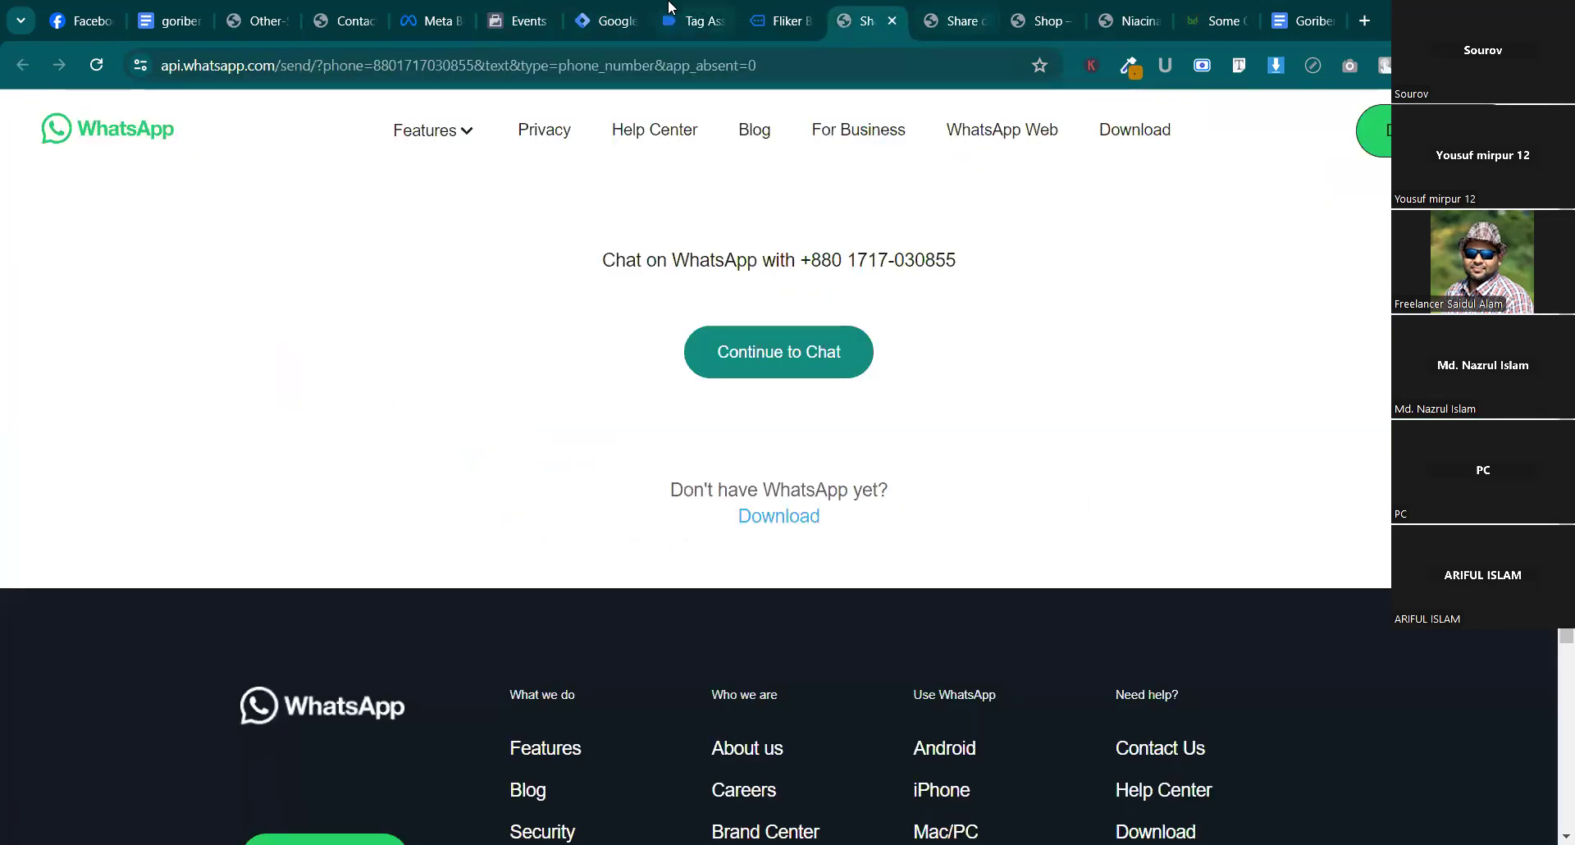
click(581, 17)
click(517, 19)
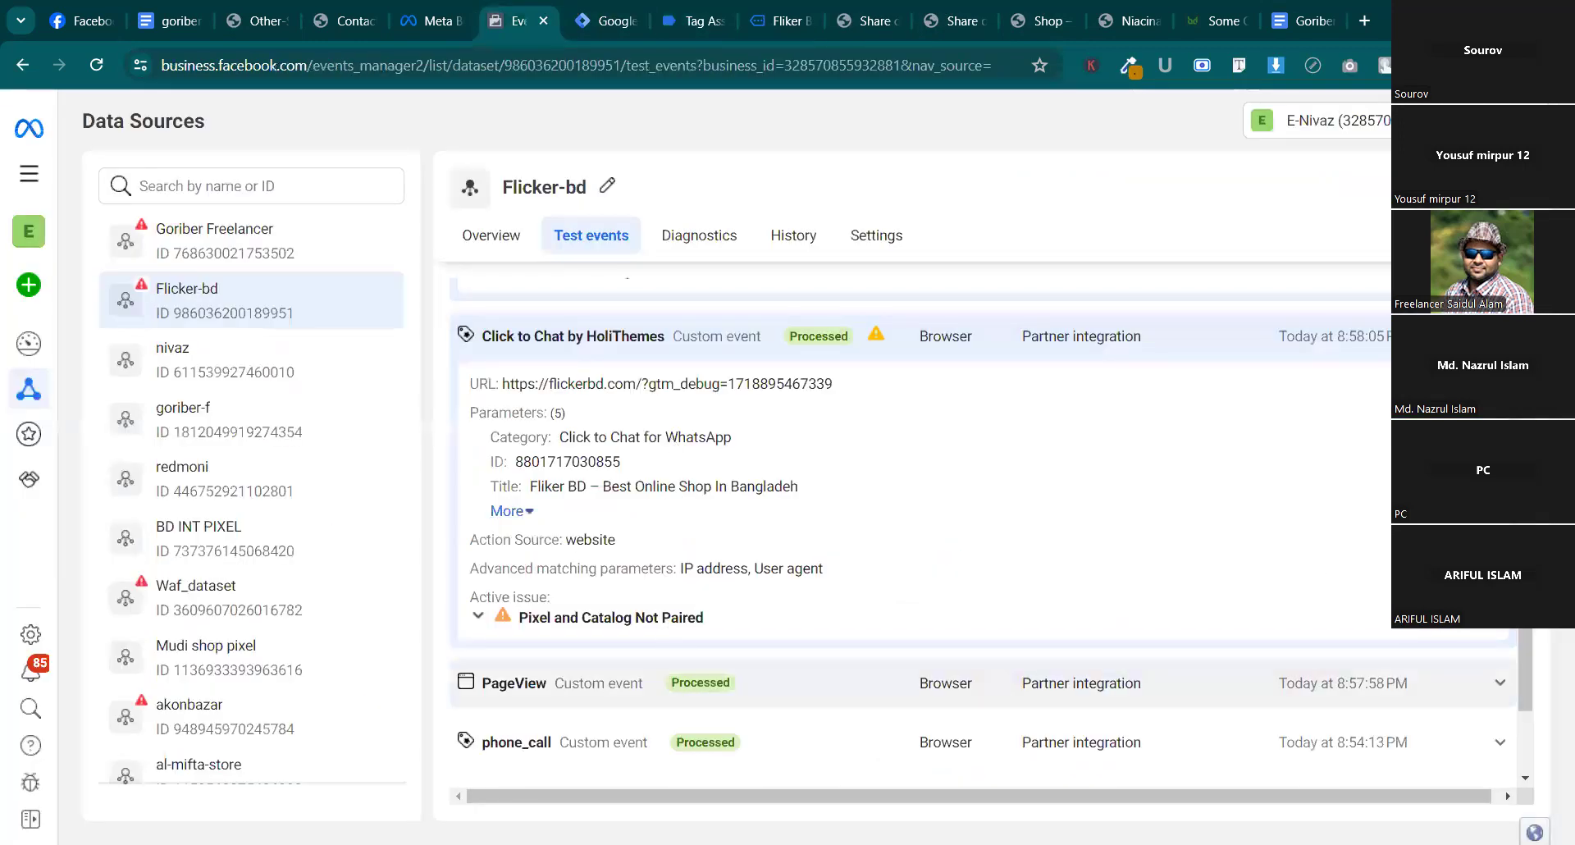
Go to the site's Contact Us page and open its Elementor editor in a new tab.
click(364, 8)
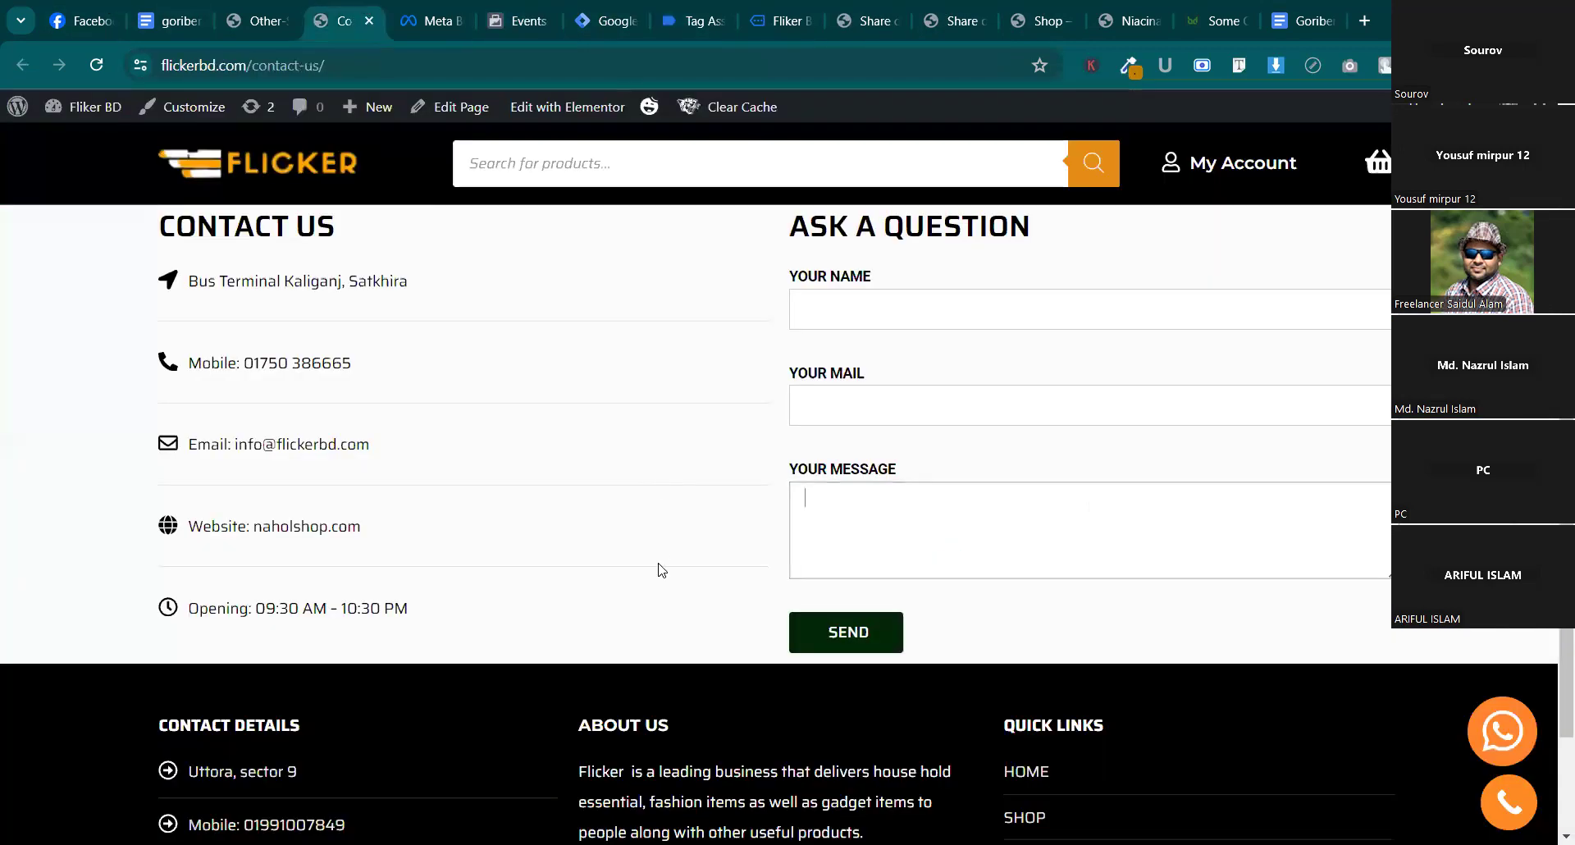
click(893, 521)
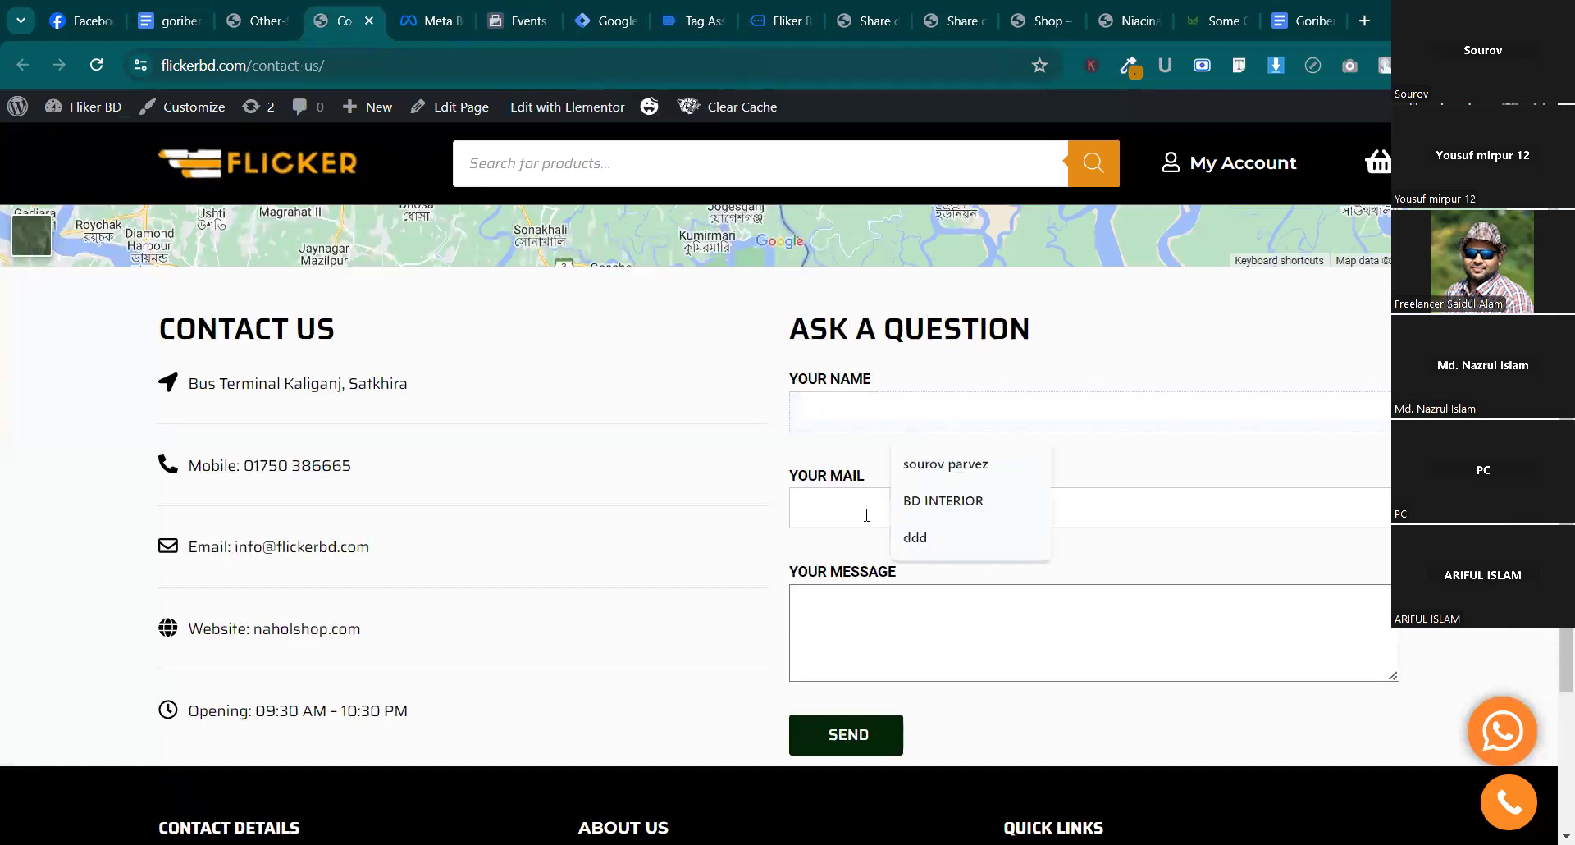
click(763, 485)
click(824, 514)
right_click(586, 108)
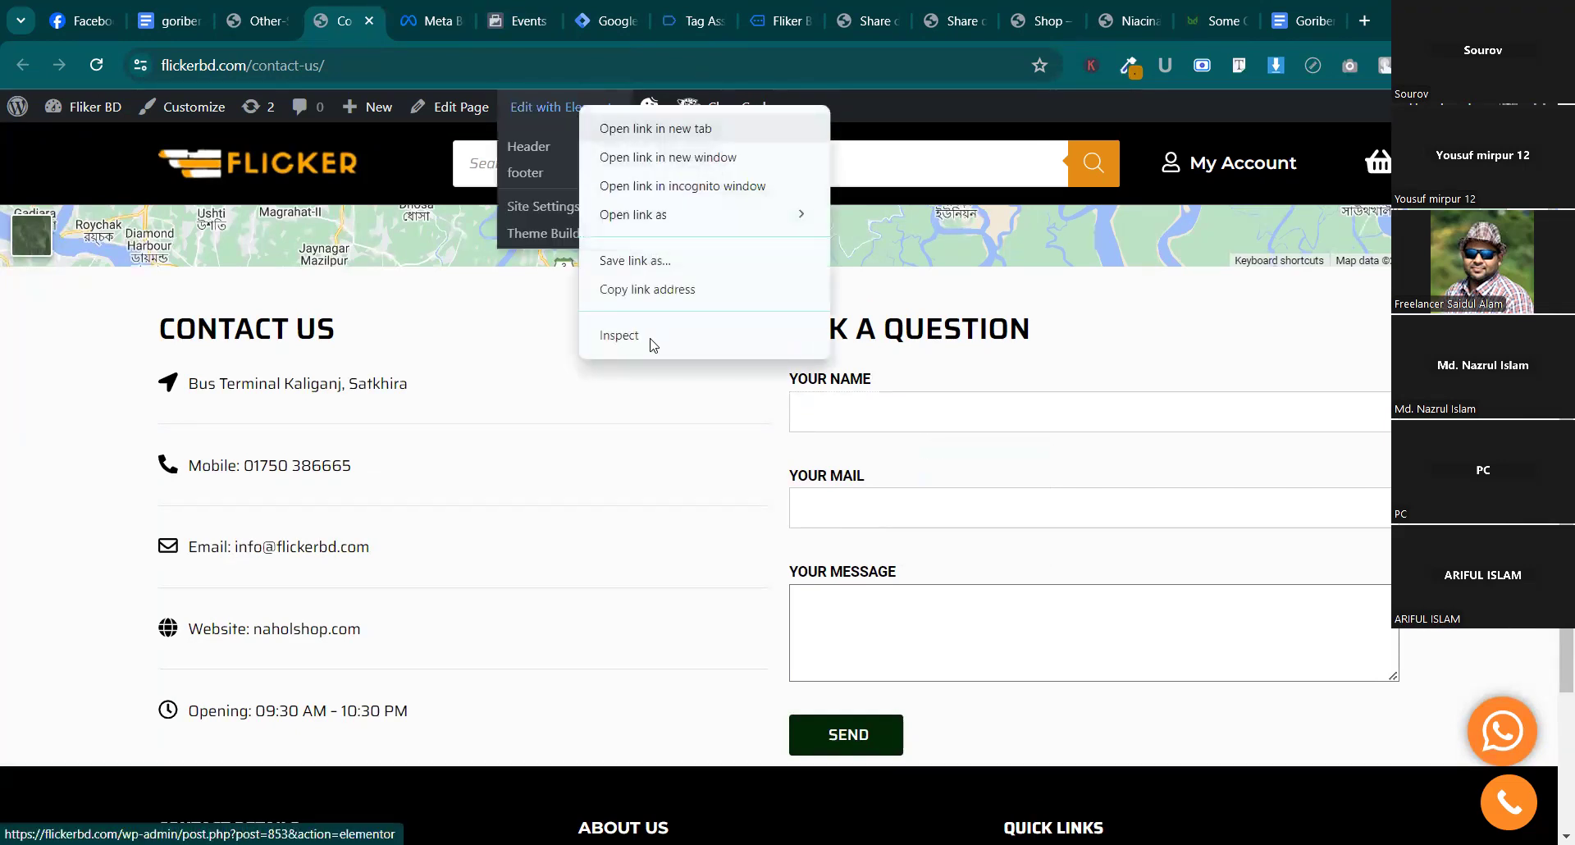
key(Return)
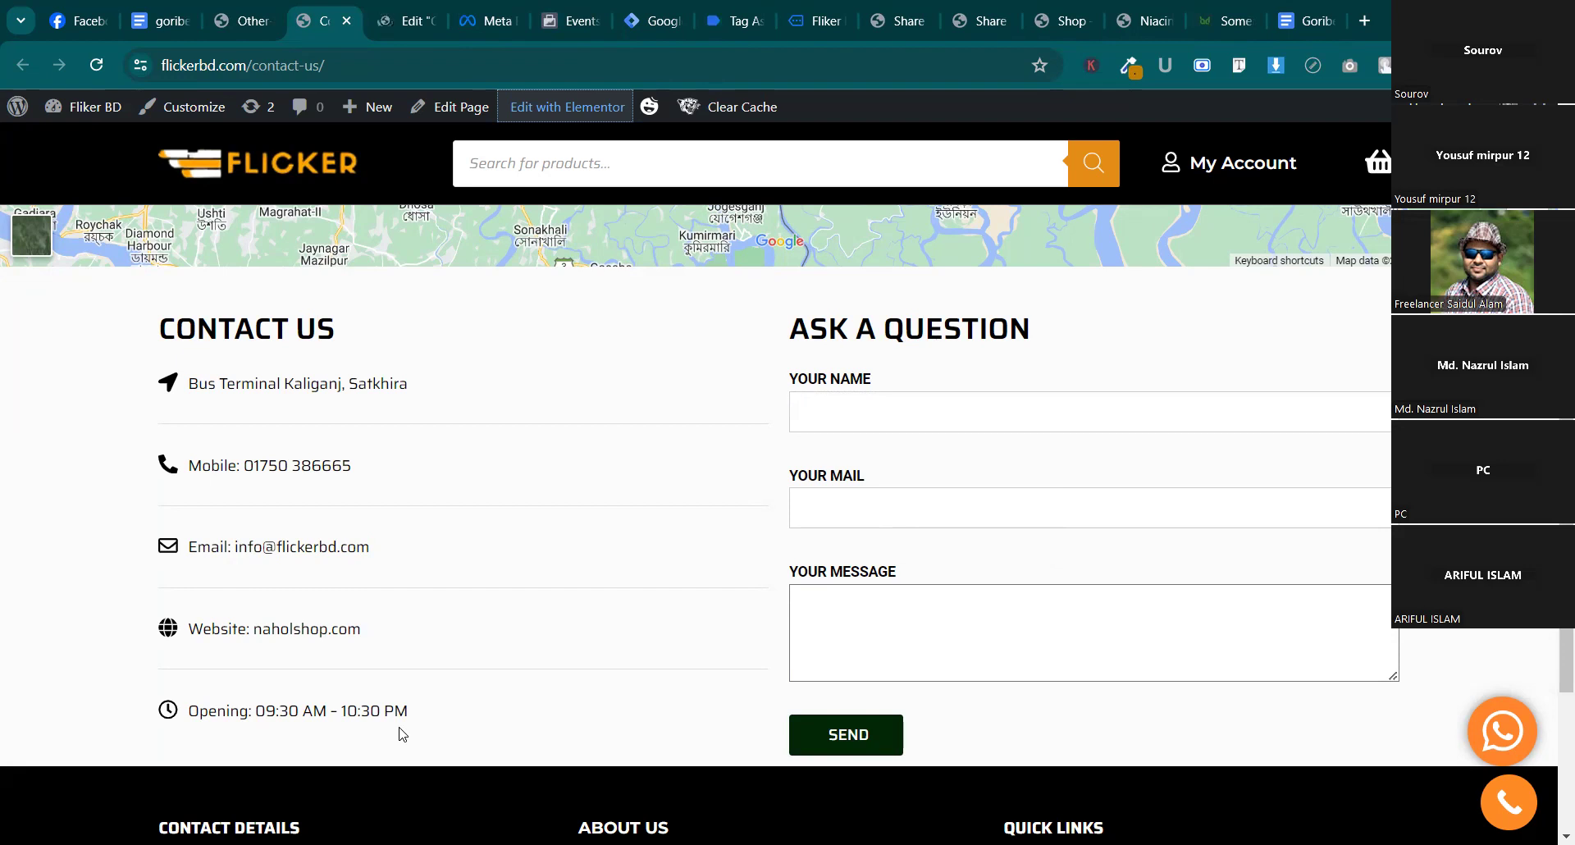
Wait for Elementor to finish loading the Contact Us page, checking between the two tabs.
click(441, 12)
click(328, 16)
key(ctrl+Tab)
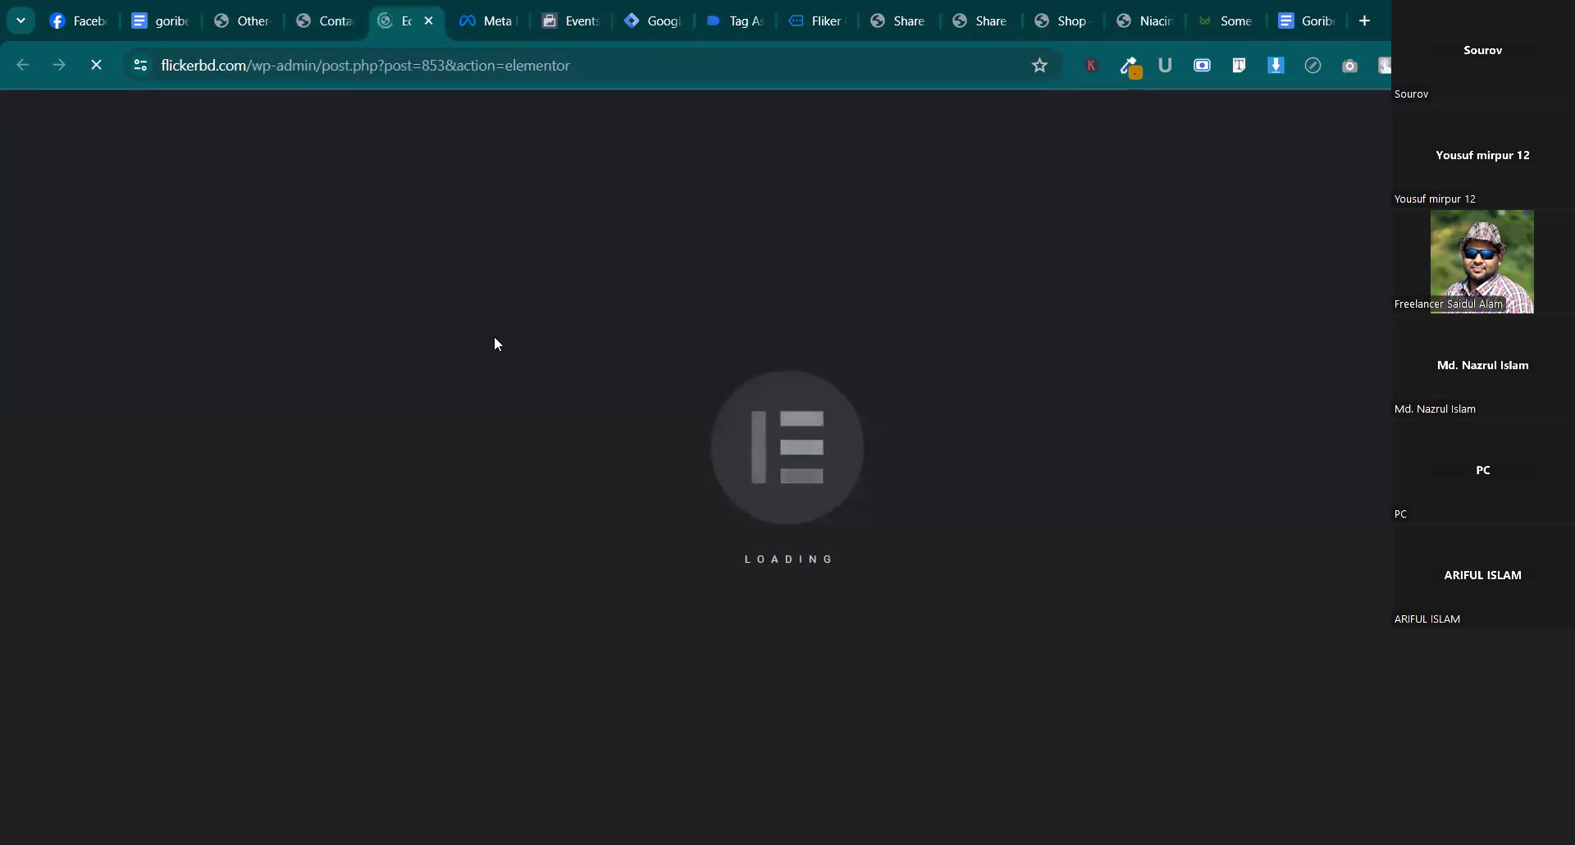
click(365, 9)
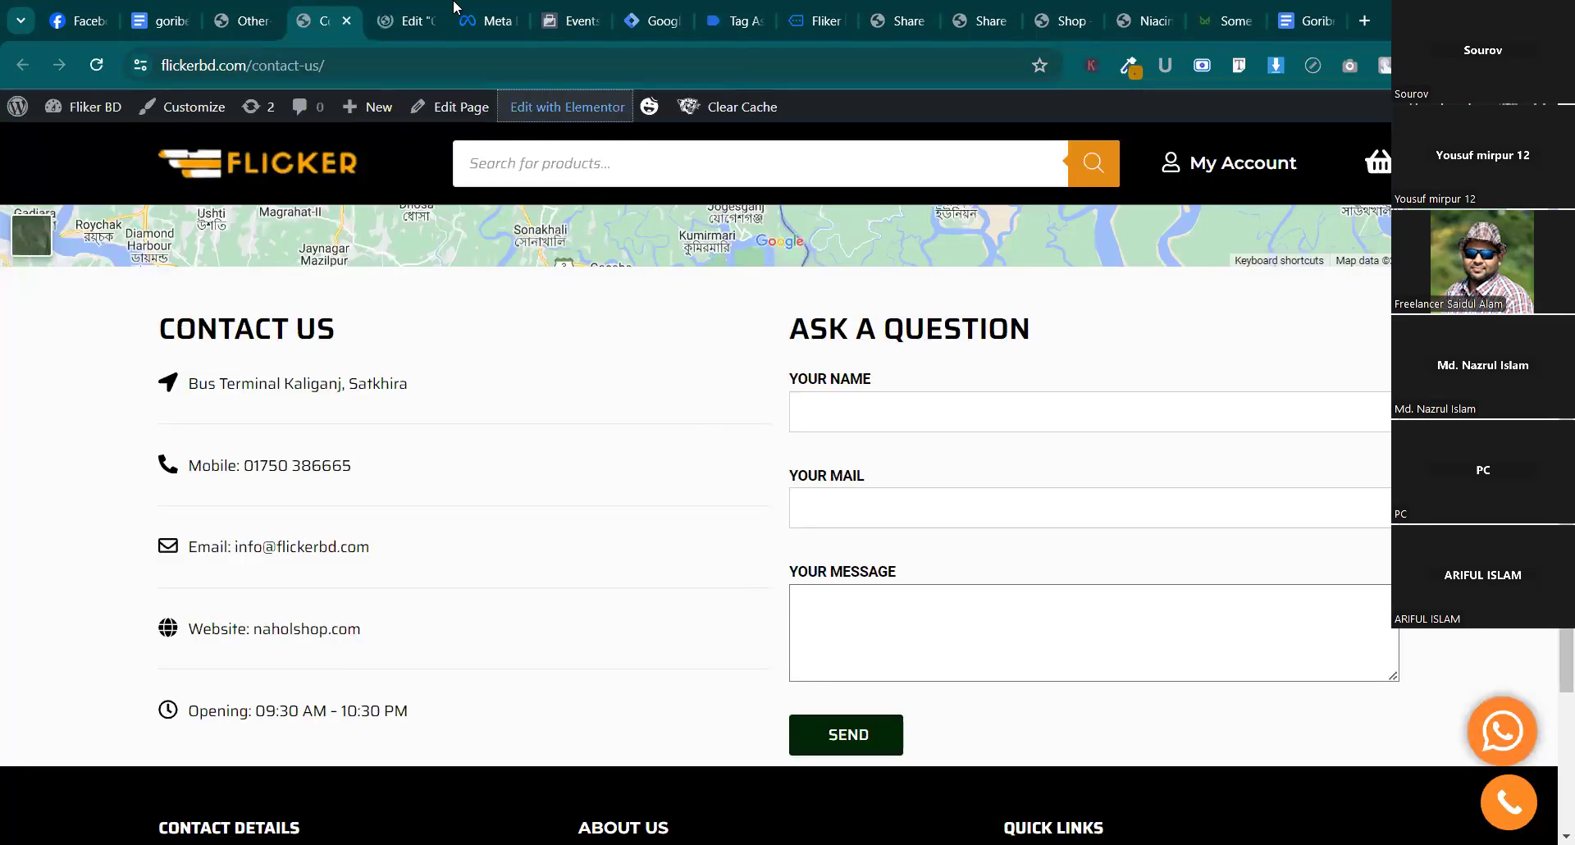
click(423, 10)
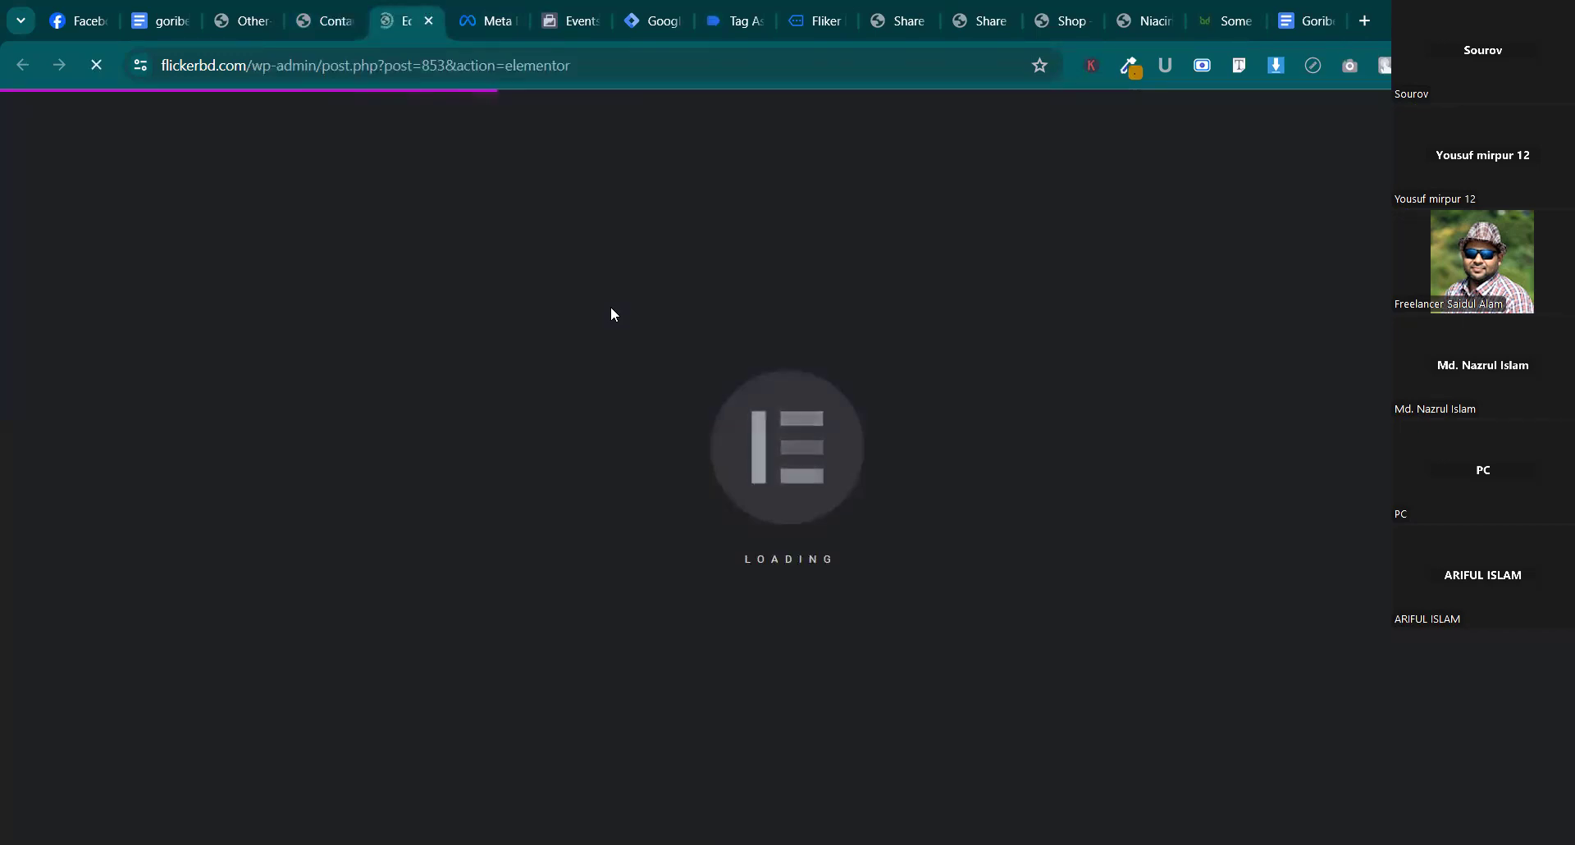
click(354, 6)
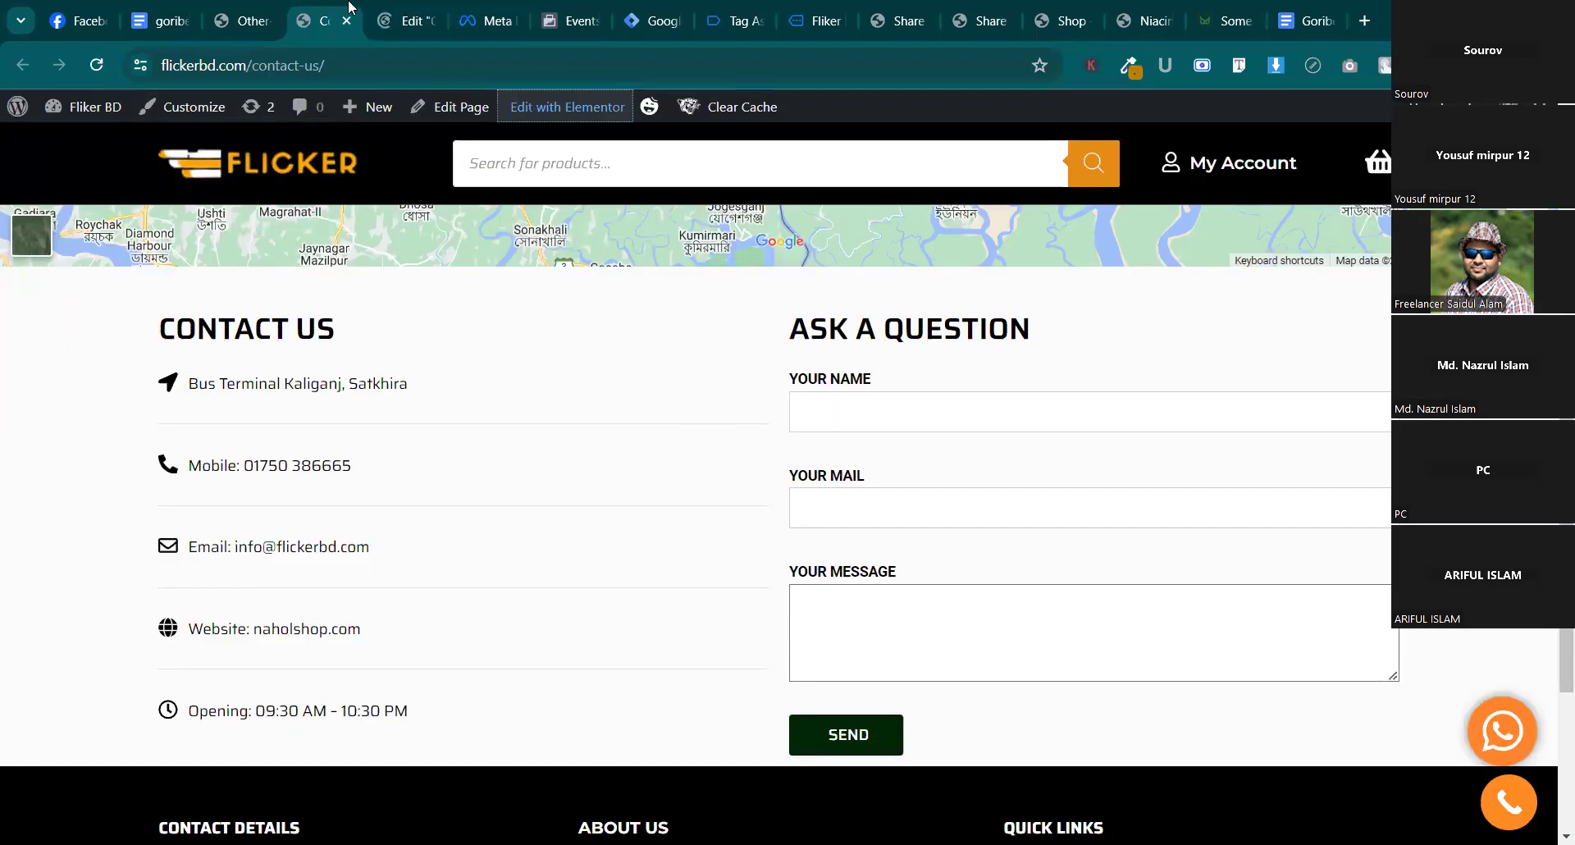
click(414, 10)
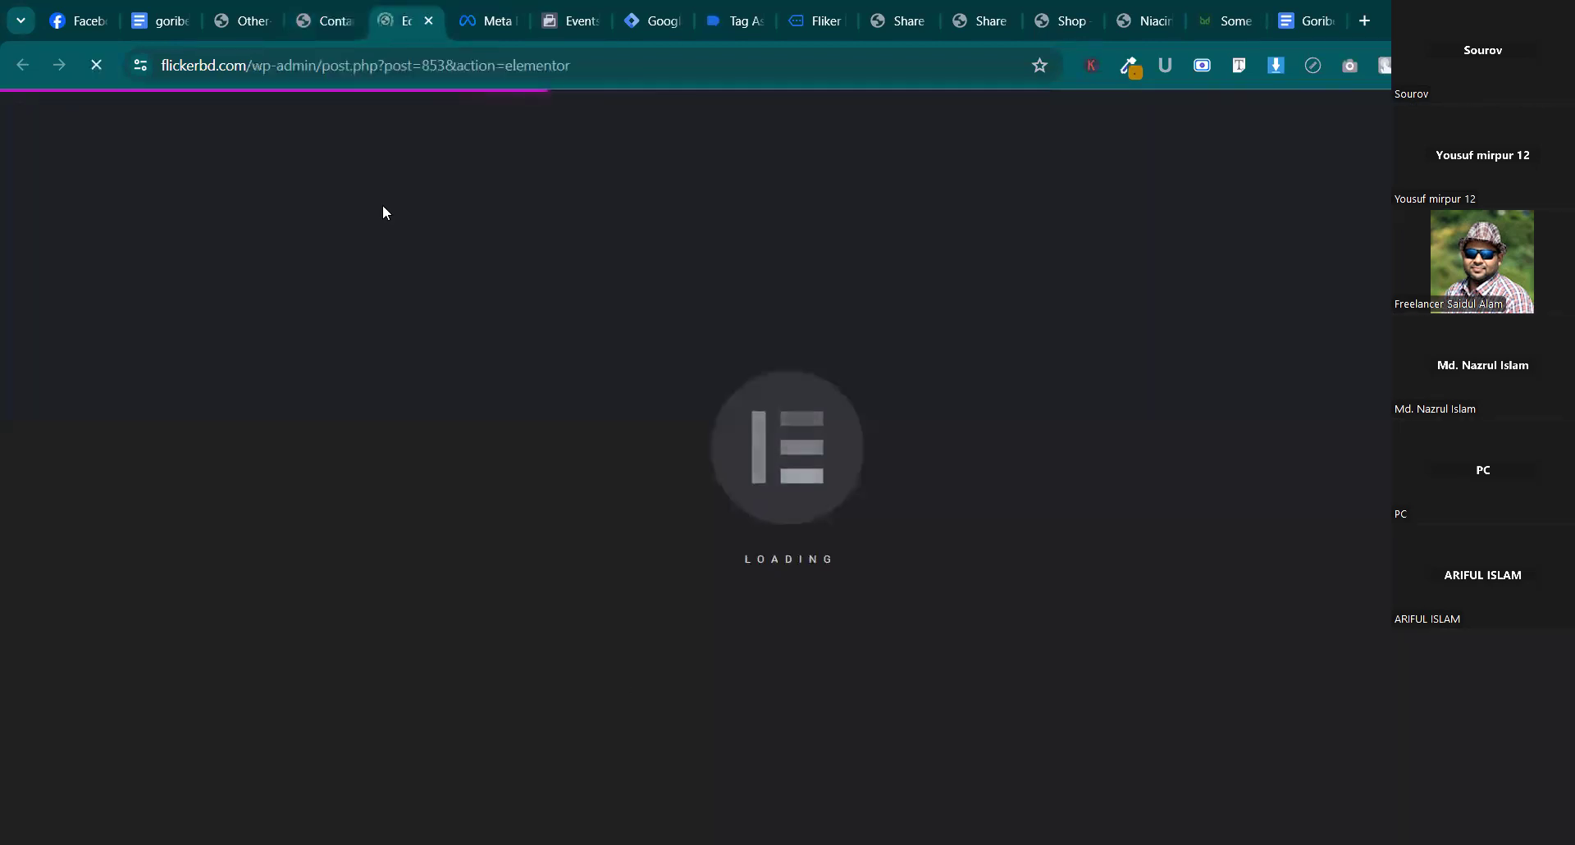
click(322, 11)
click(423, 10)
click(332, 13)
click(399, 12)
click(332, 12)
click(383, 7)
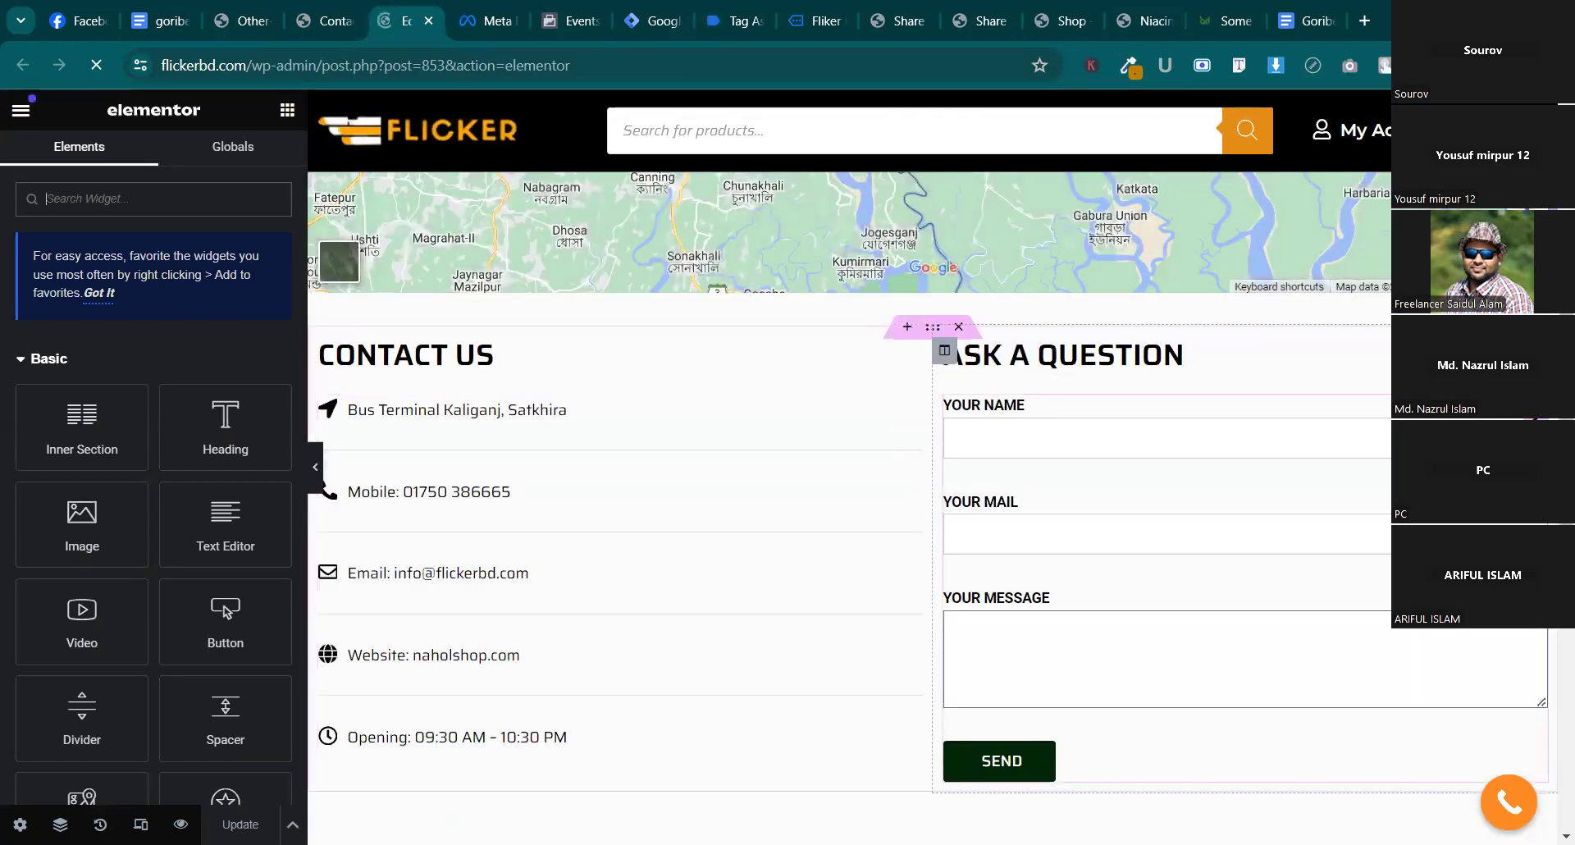
Select the Ask a Question form widget and browse its settings panel.
click(944, 350)
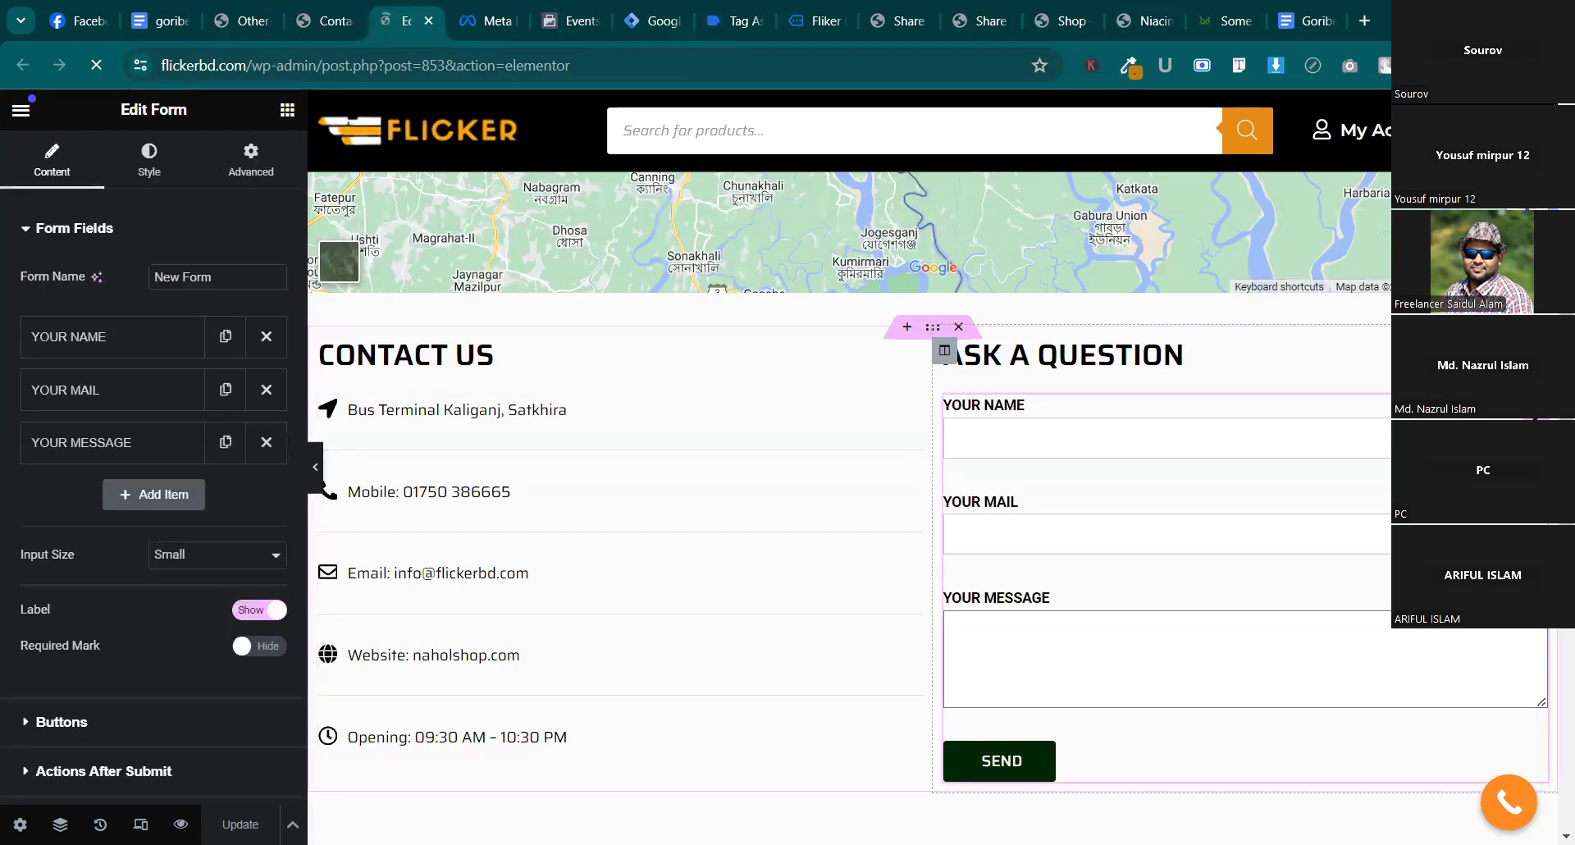
scroll(117, 634, down, 1)
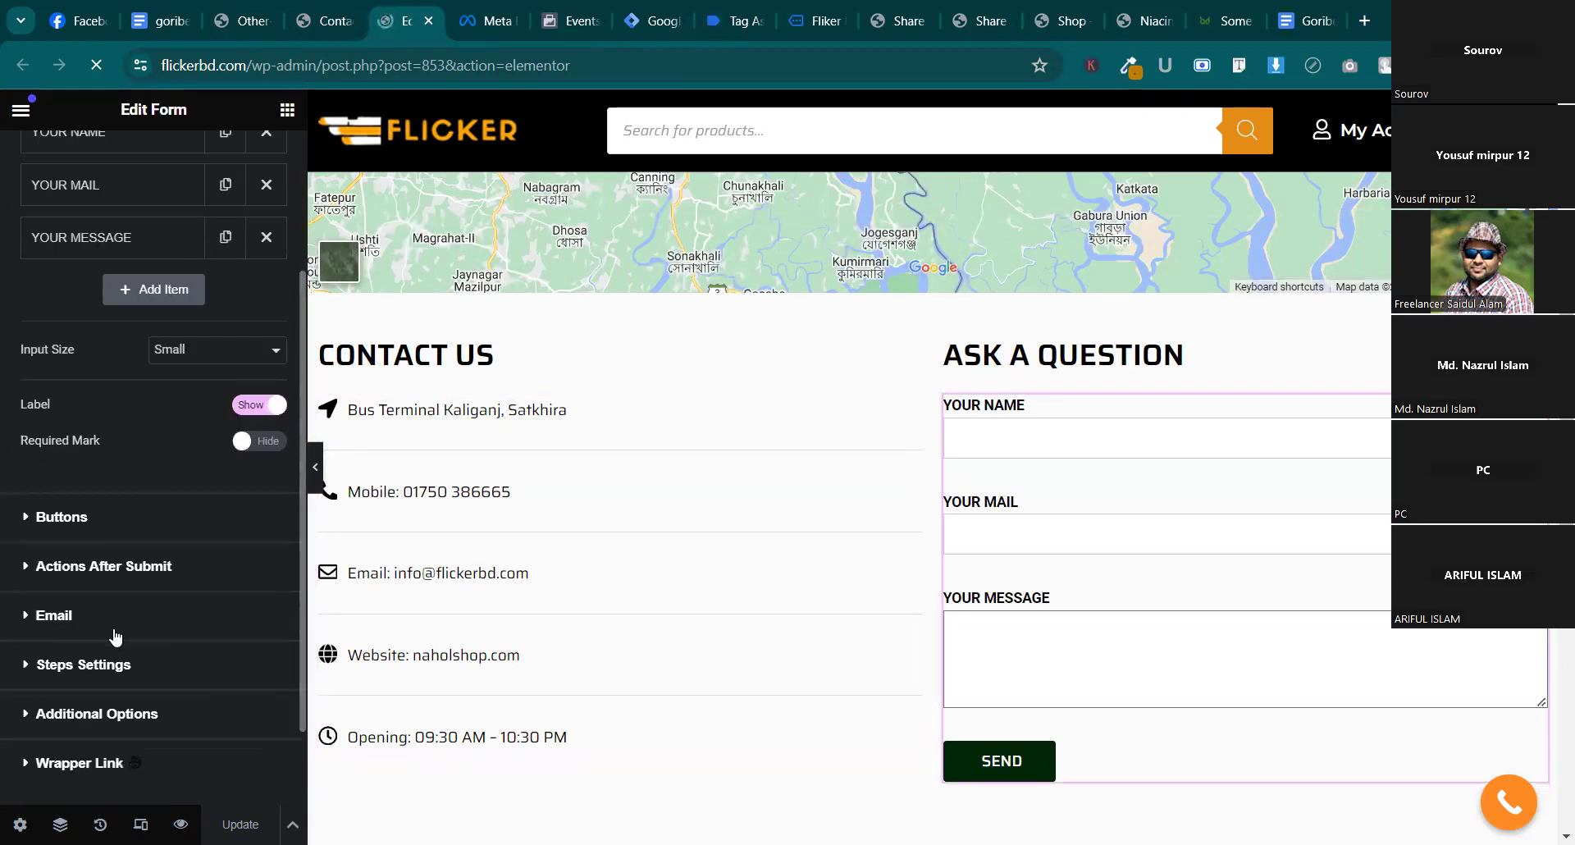
scroll(115, 634, down, 1)
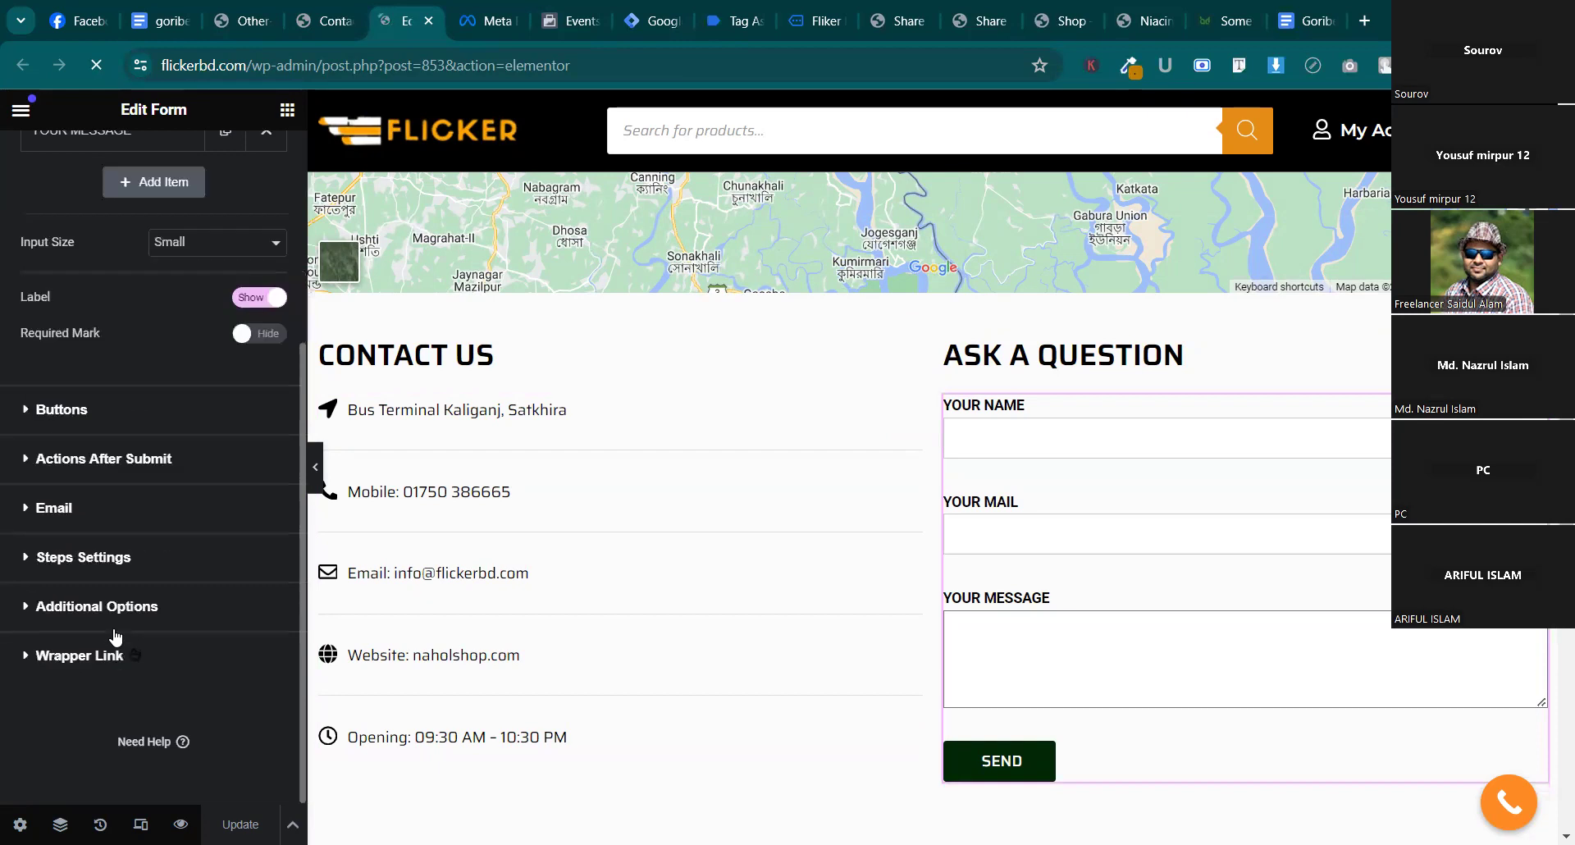
scroll(115, 634, up, 3)
scroll(115, 634, down, 2)
scroll(114, 634, up, 2)
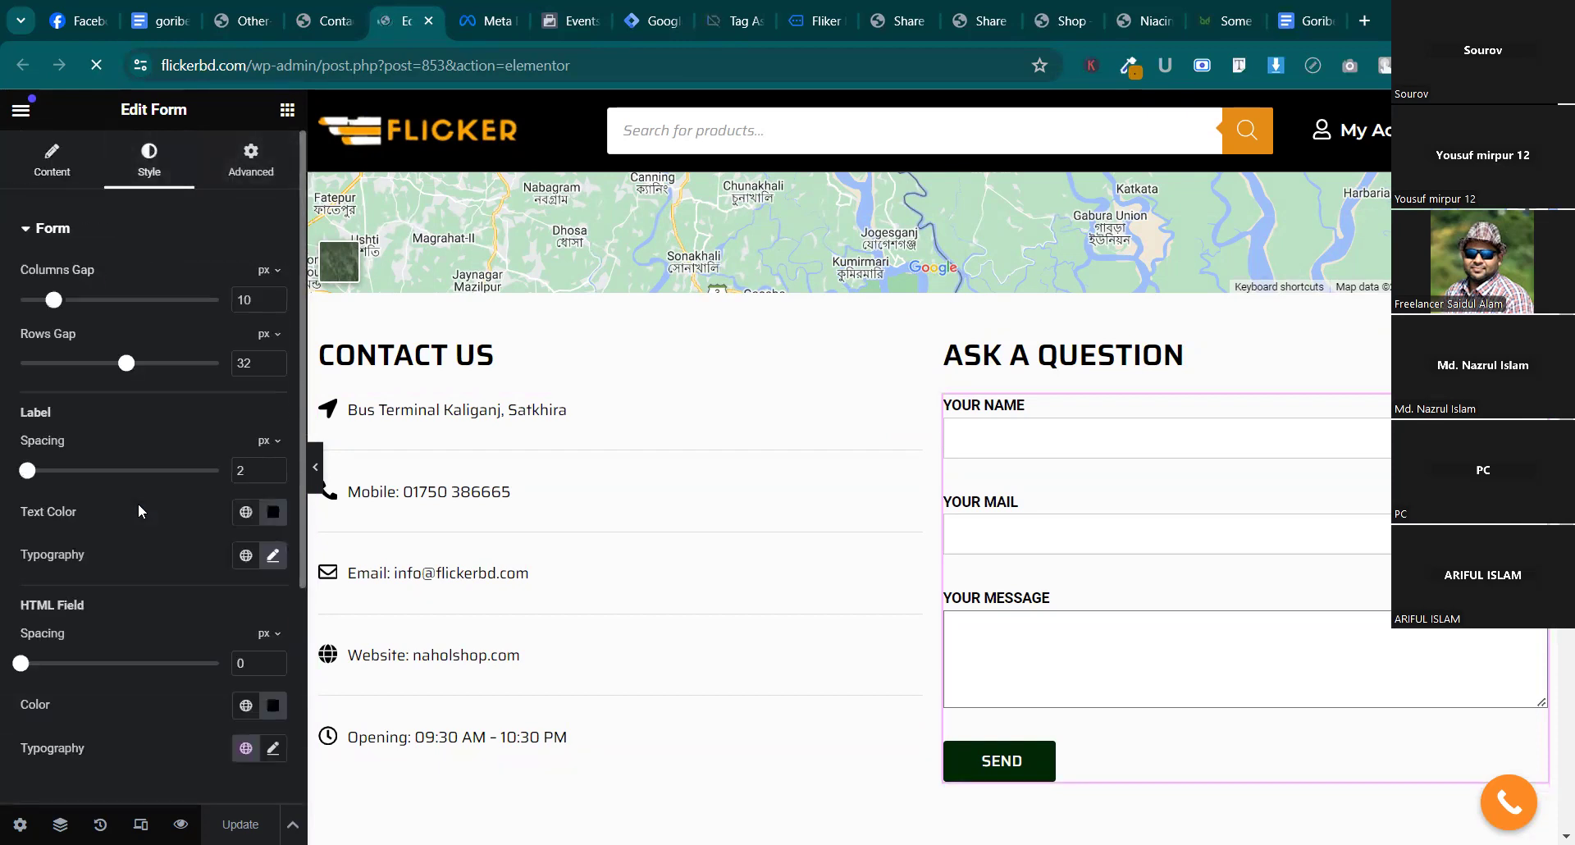
scroll(50, 470, down, 3)
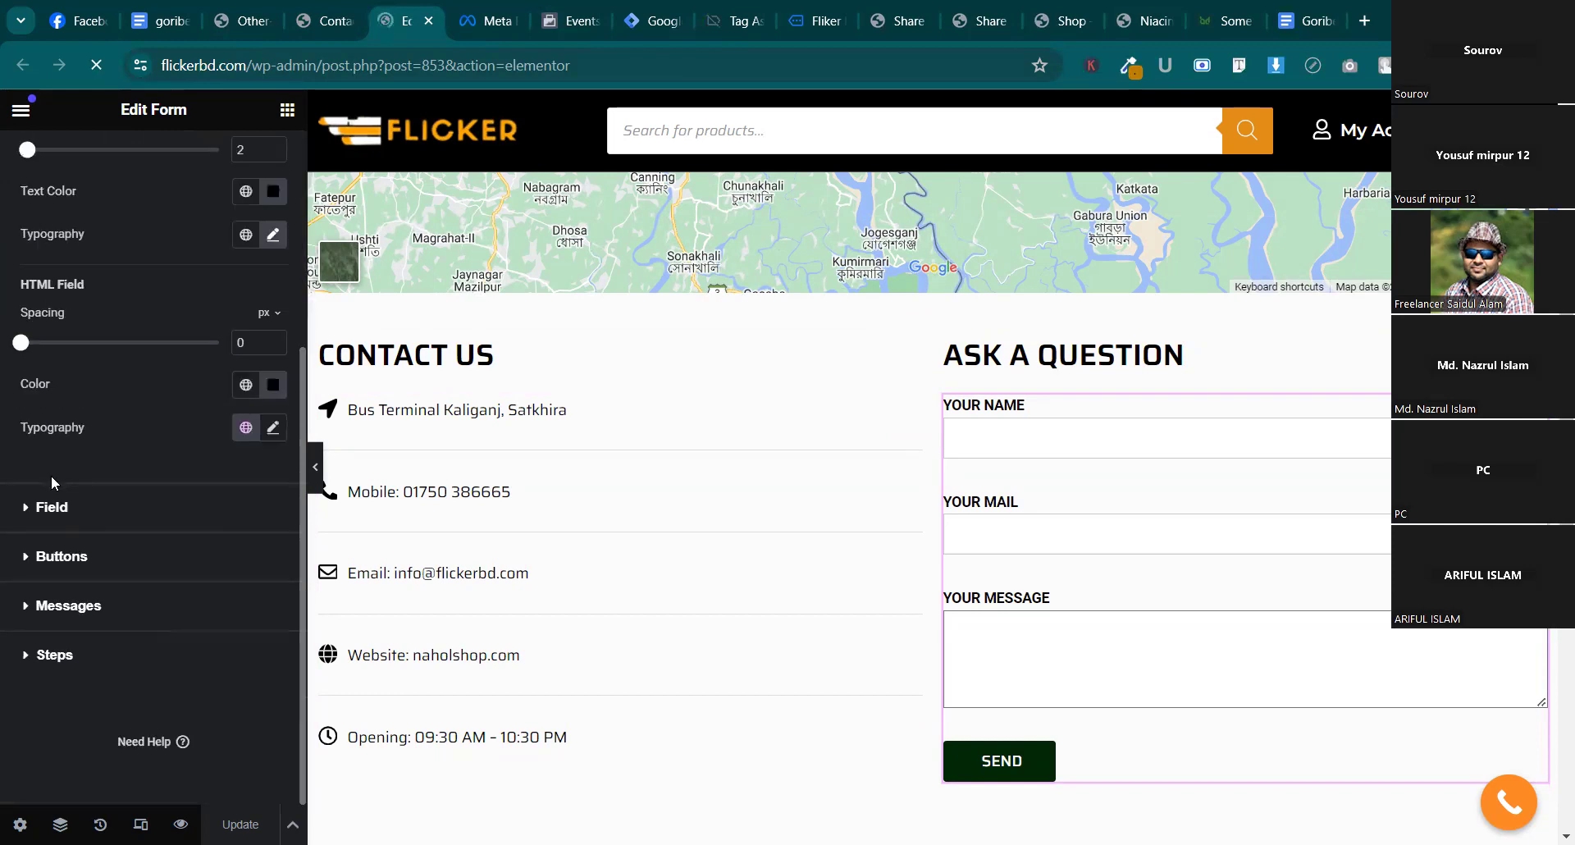
scroll(51, 476, up, 3)
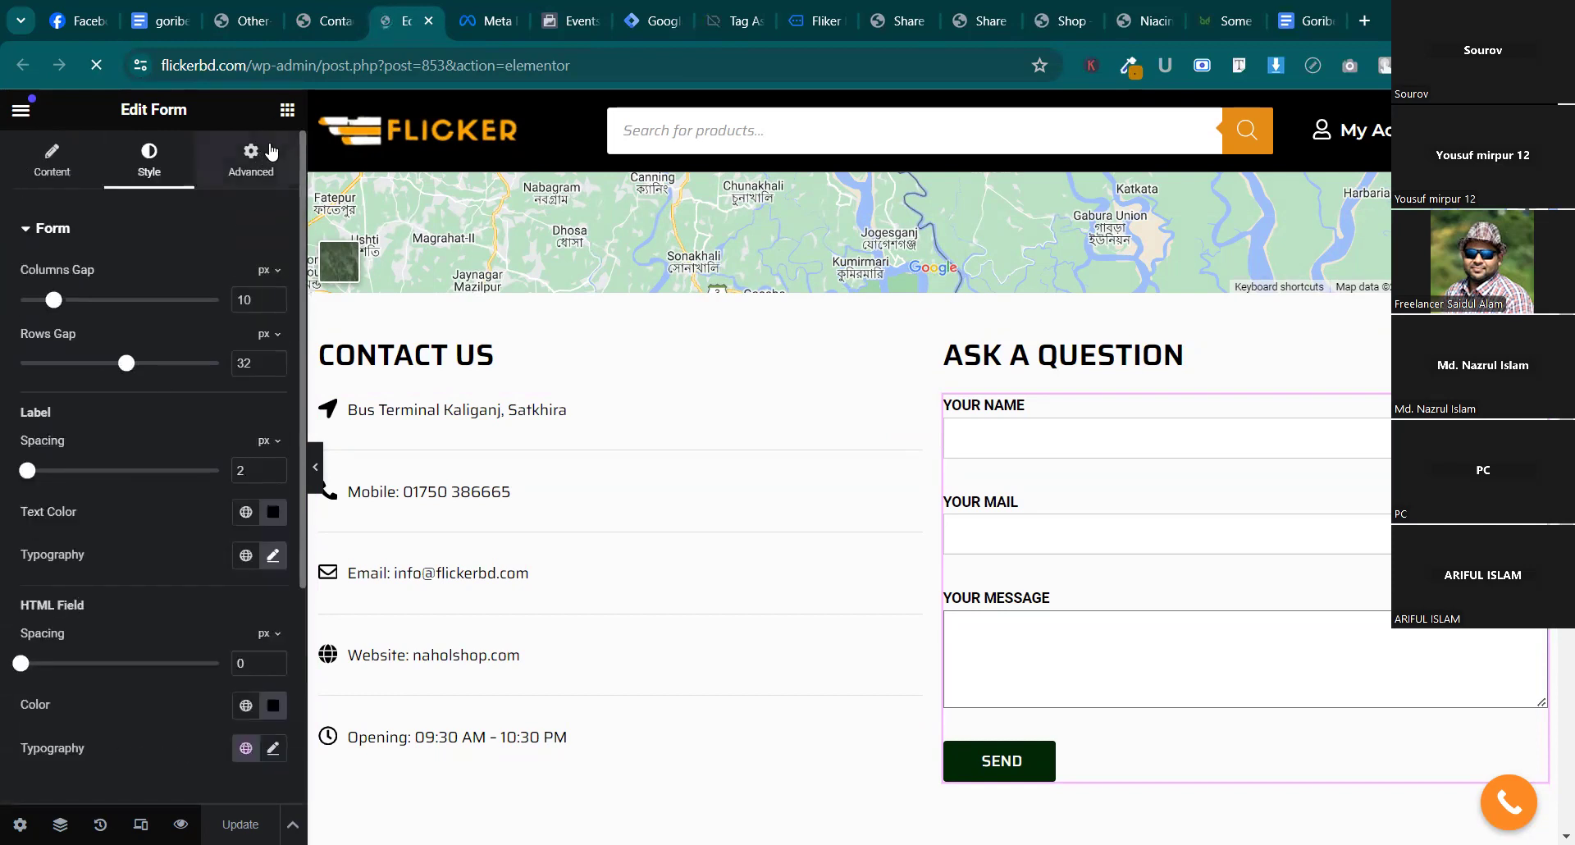
Look through the form's Advanced settings, then go to its Additional Options section.
click(250, 160)
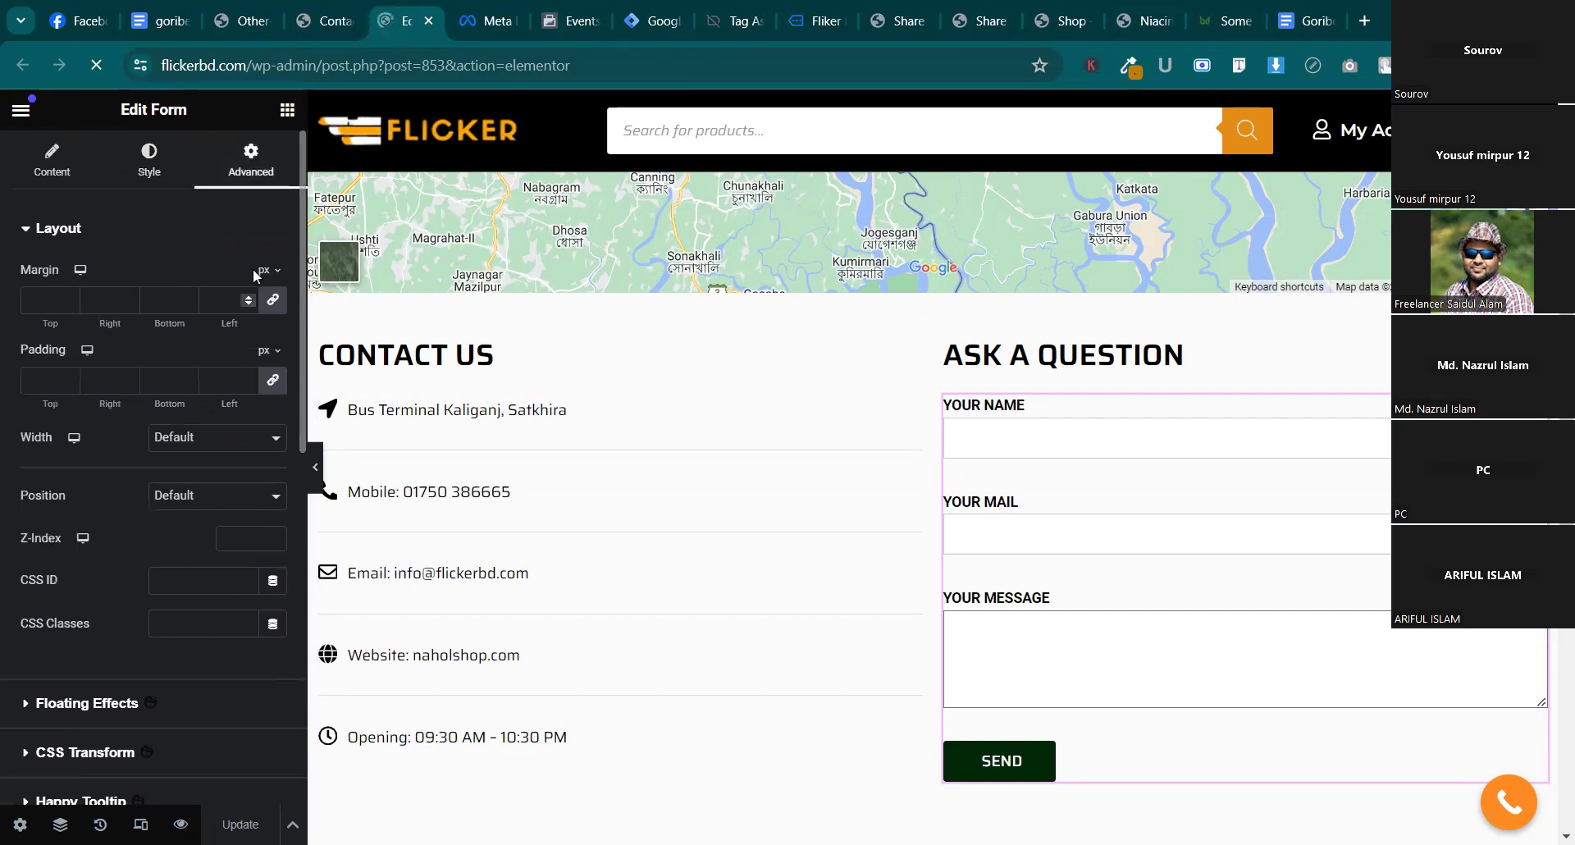
scroll(127, 489, down, 3)
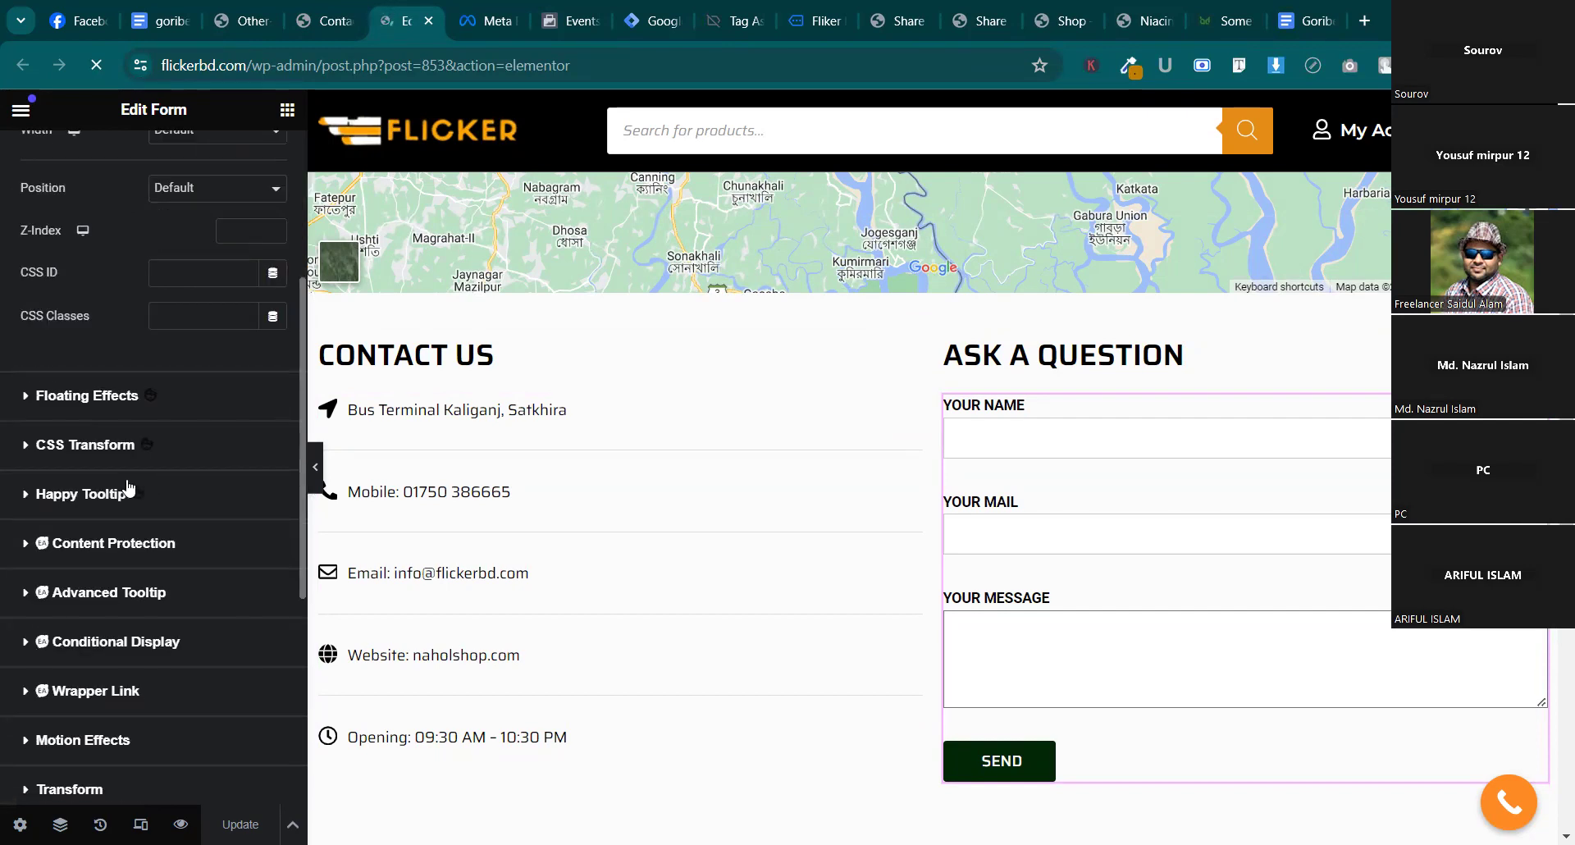
scroll(127, 488, down, 5)
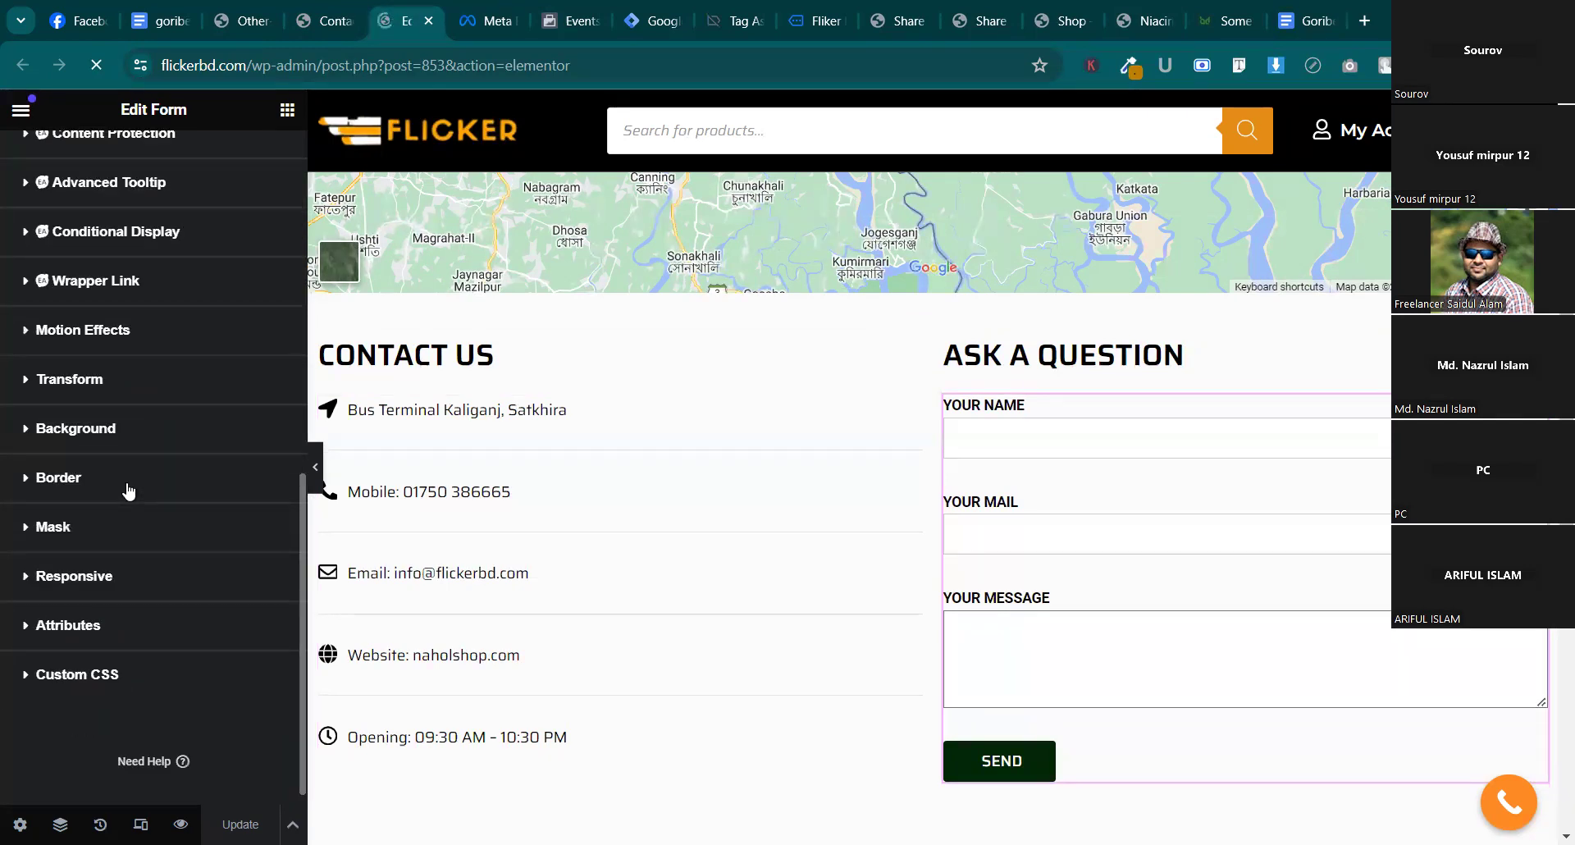
scroll(127, 490, up, 8)
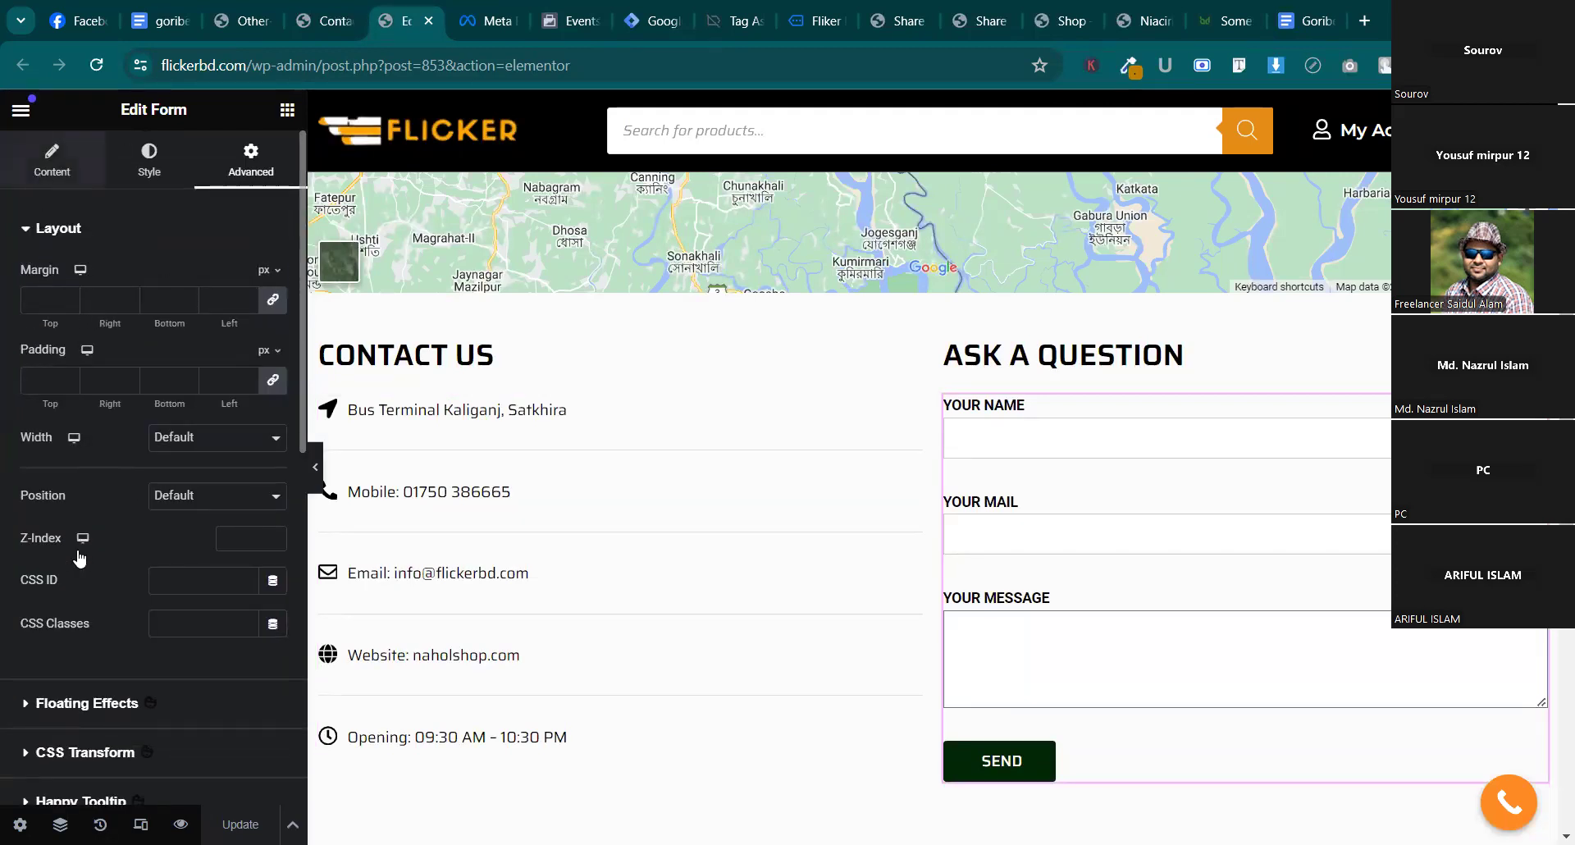
scroll(115, 624, down, 3)
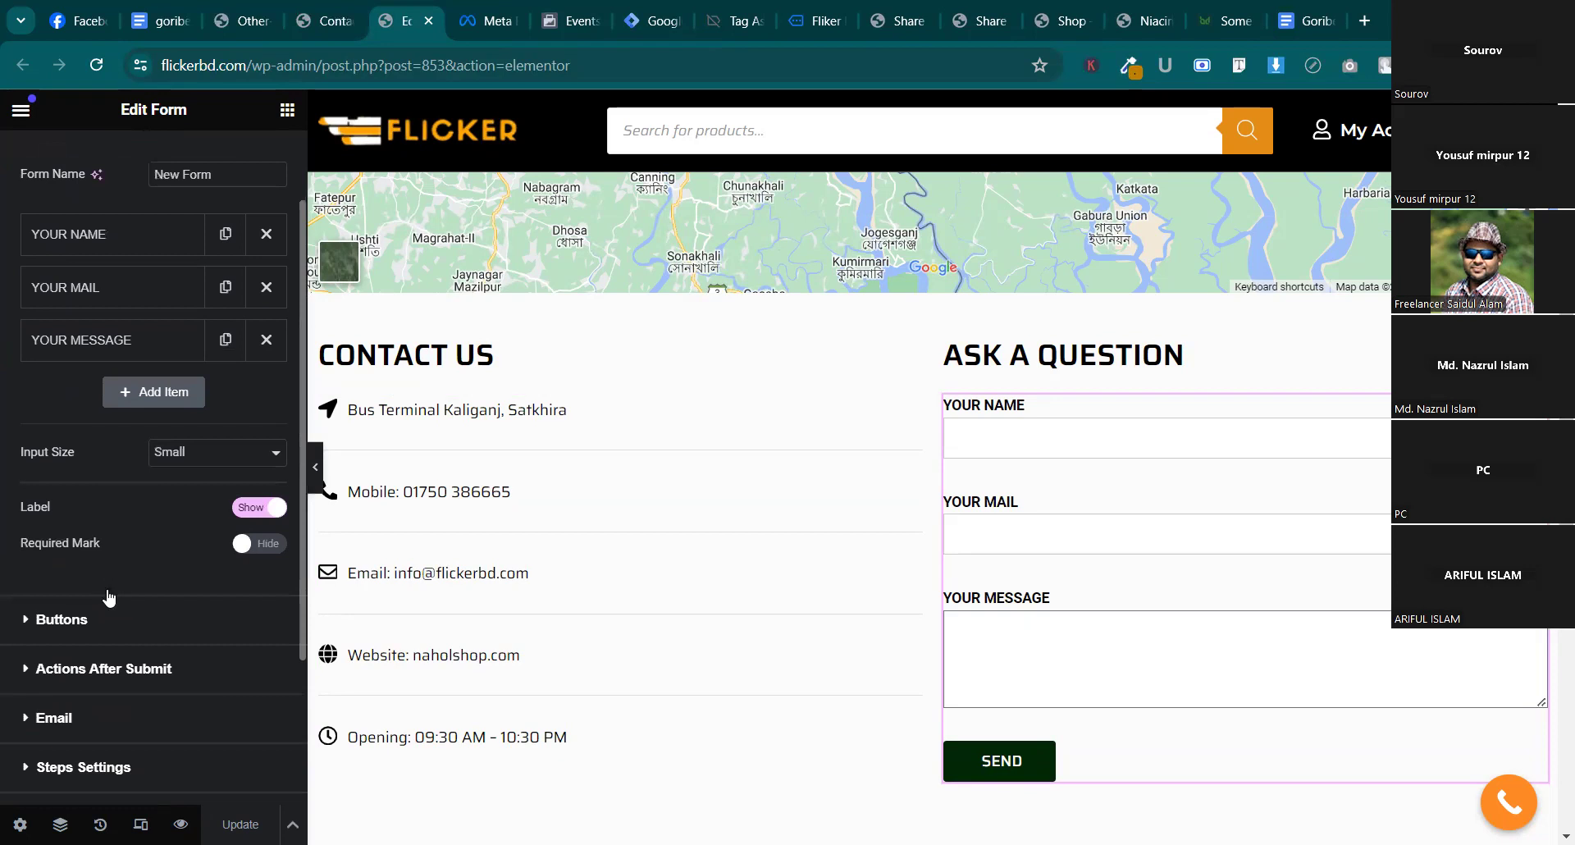
scroll(123, 668, down, 2)
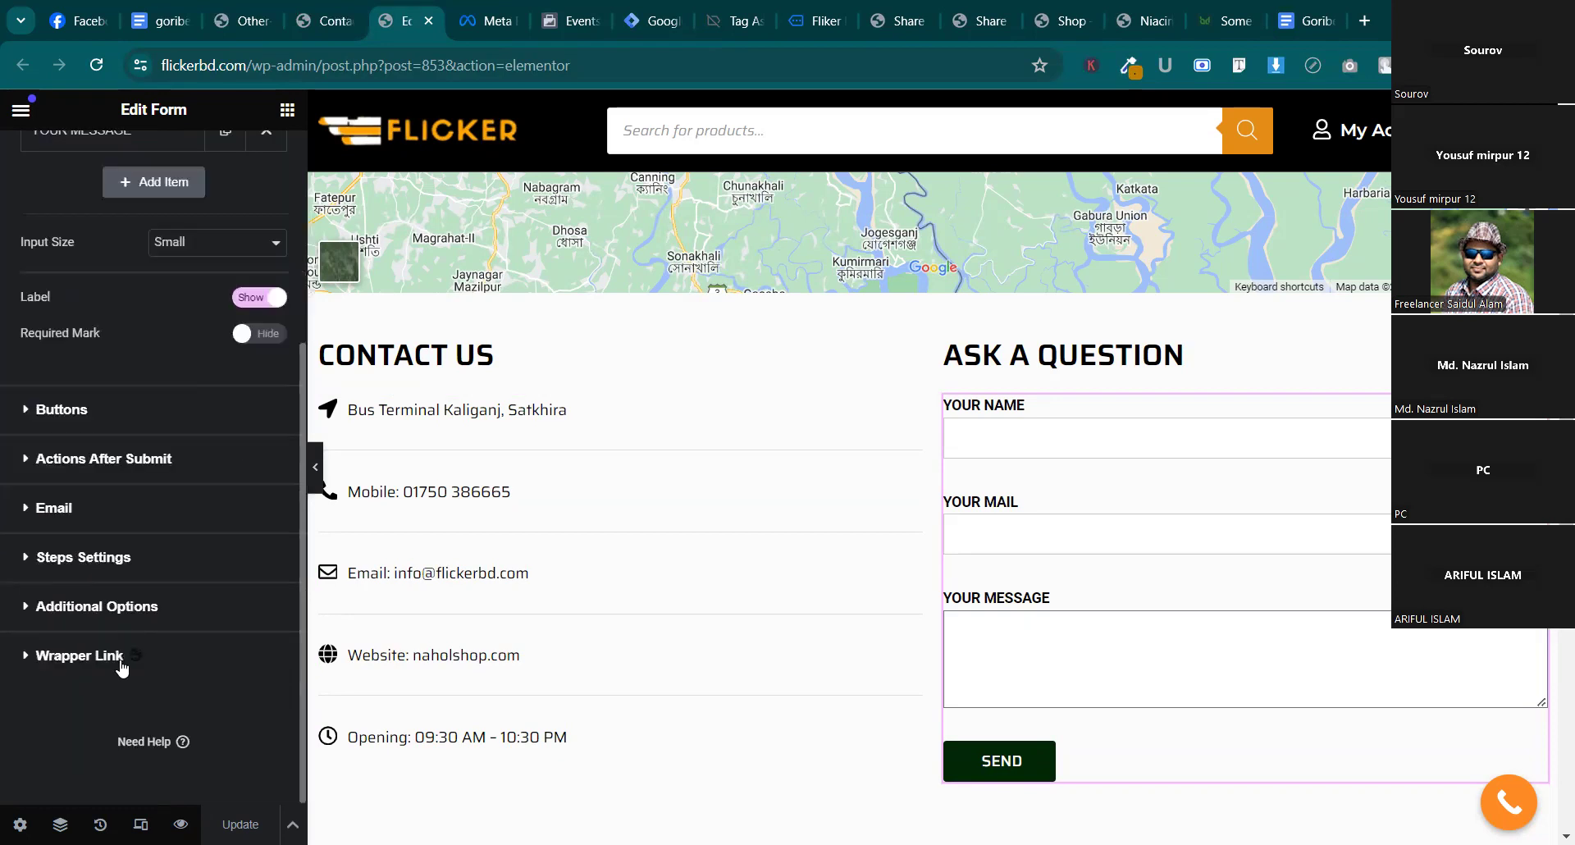
click(125, 607)
Set the form's Form ID to 'id1' and copy that value.
click(184, 527)
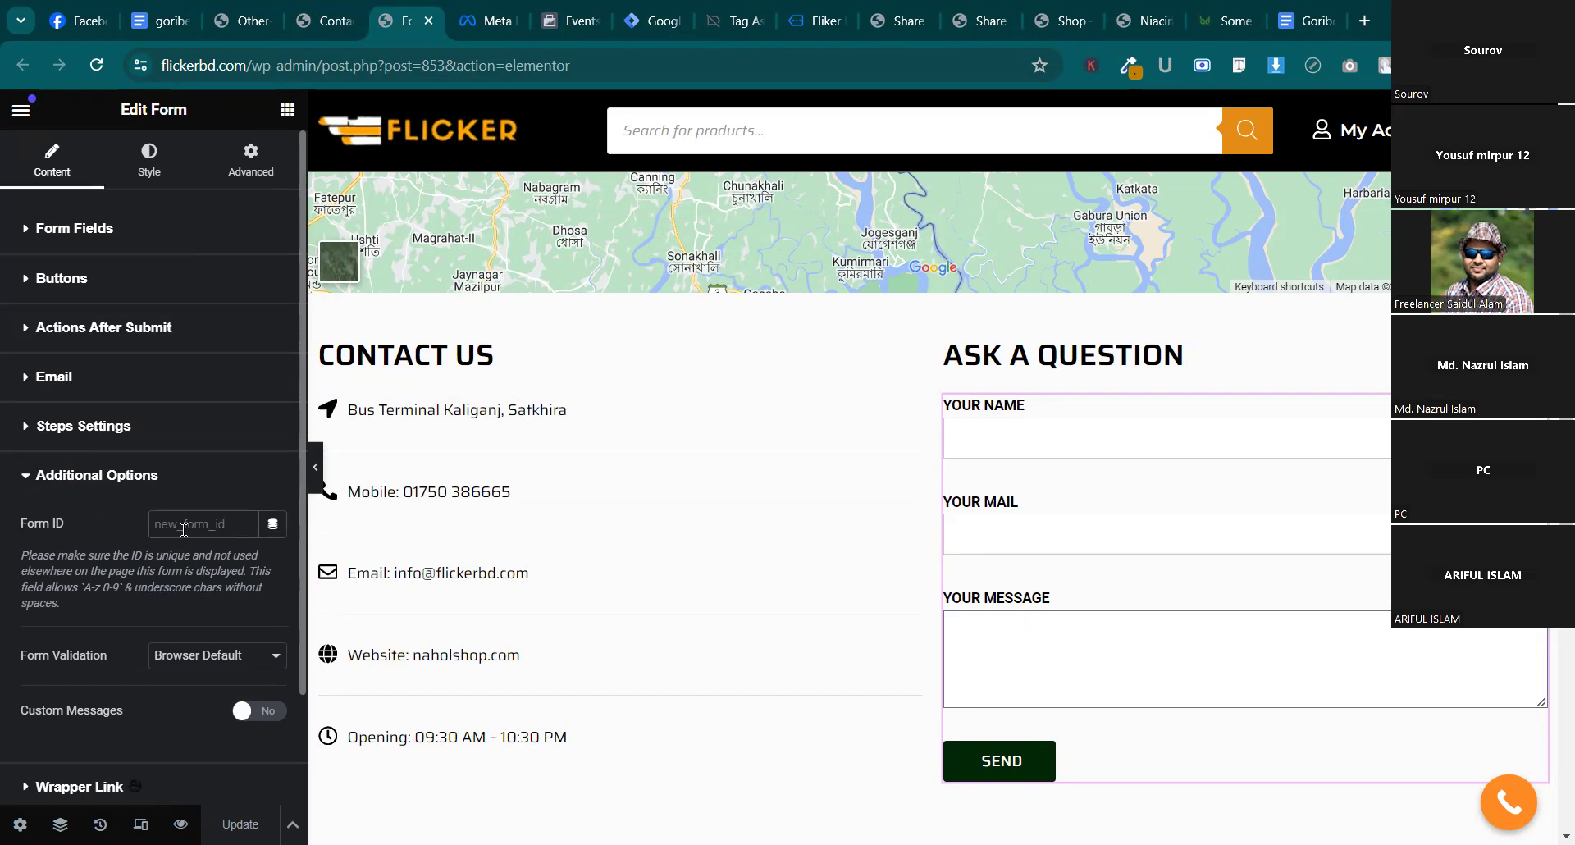
text(id1)
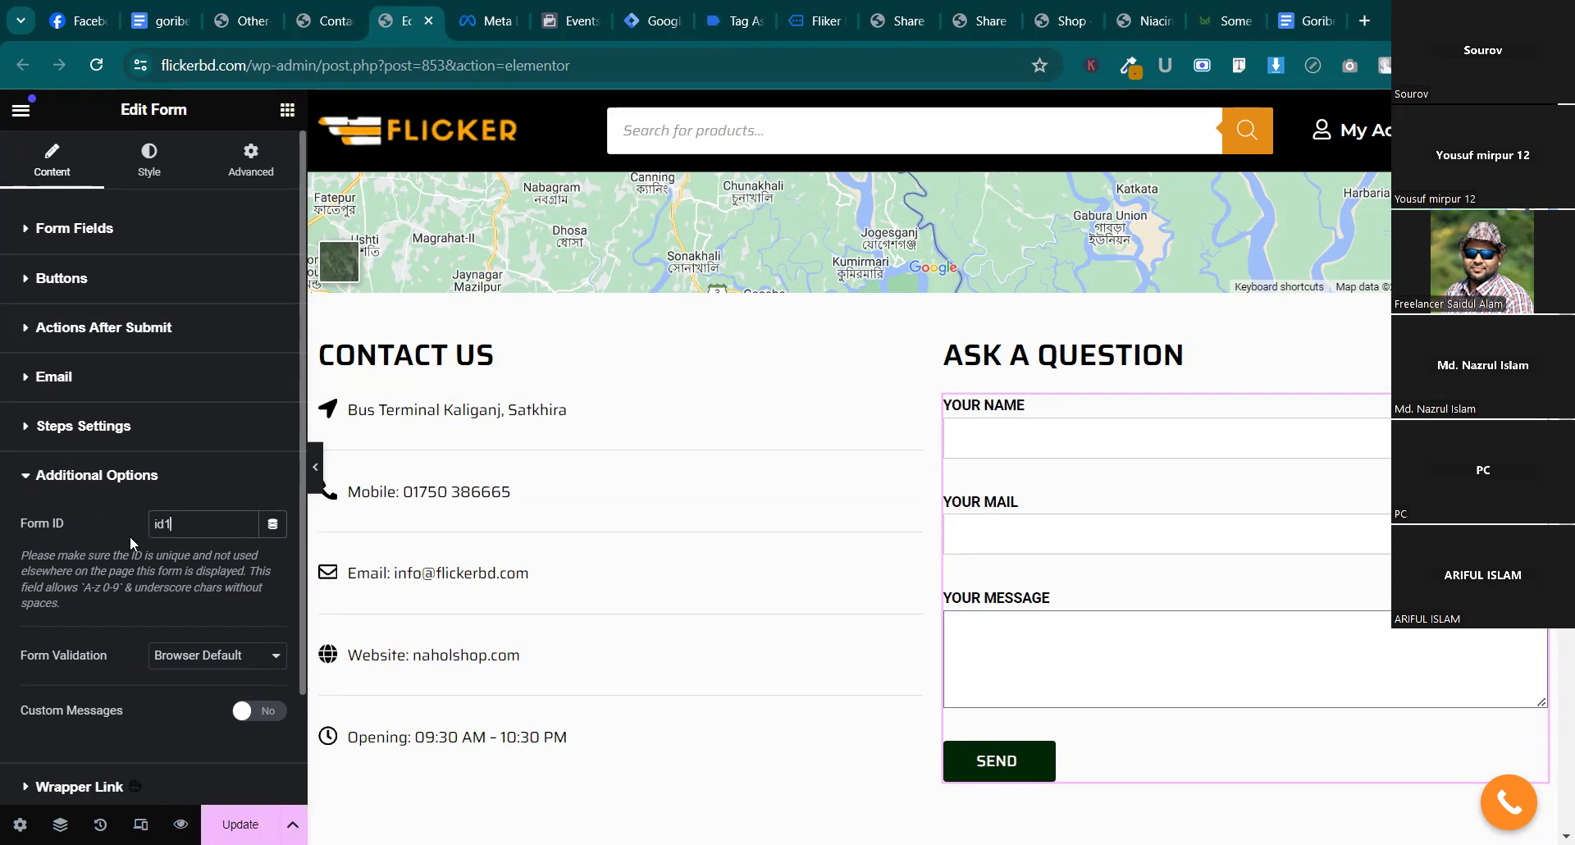
double_click(164, 527)
right_click(165, 528)
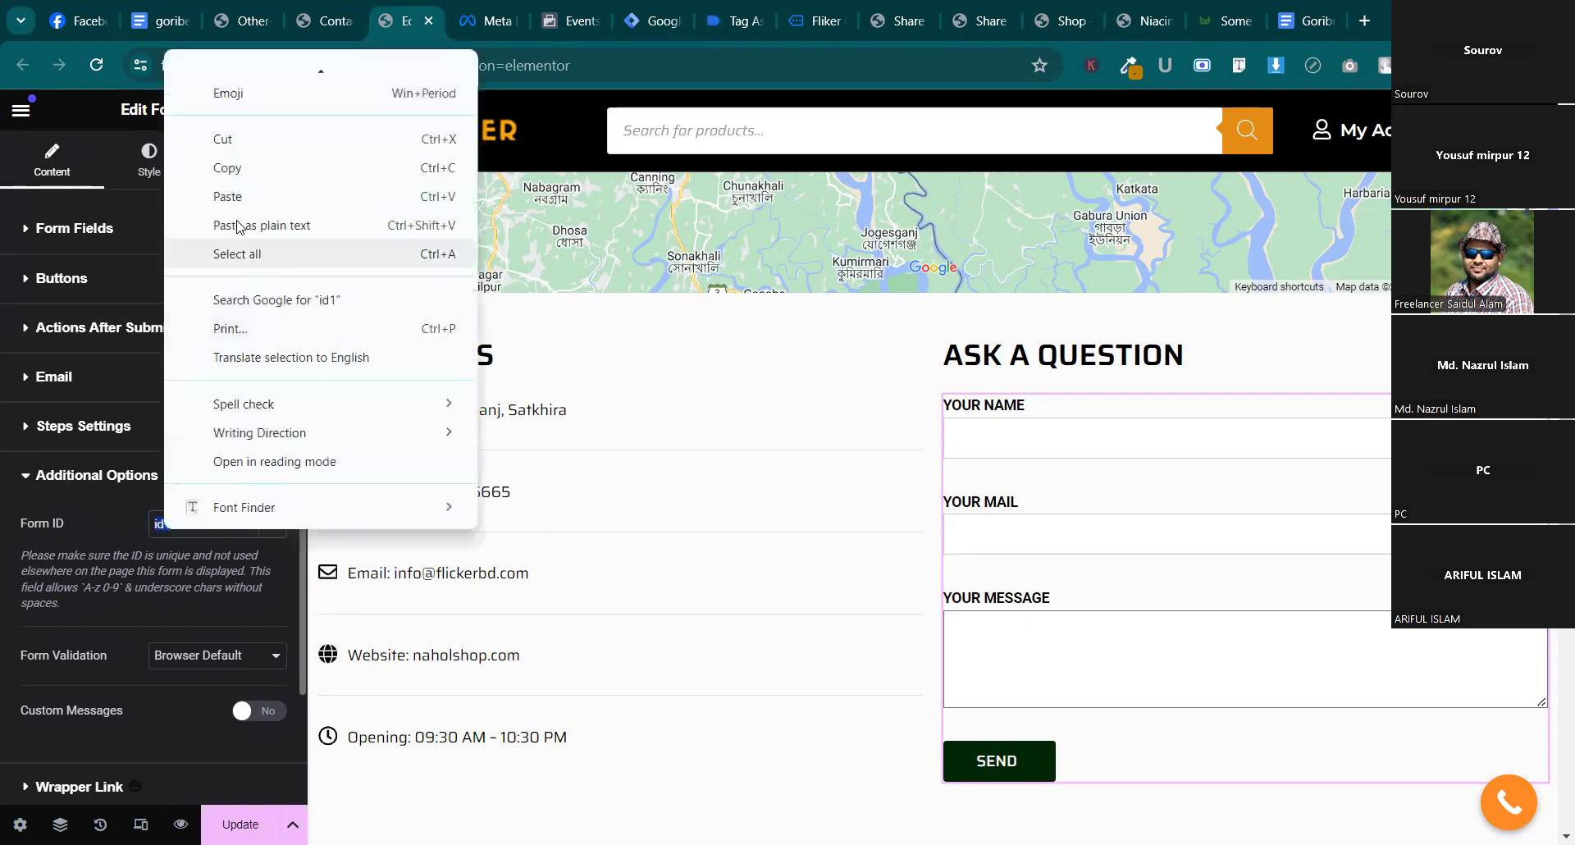
click(243, 169)
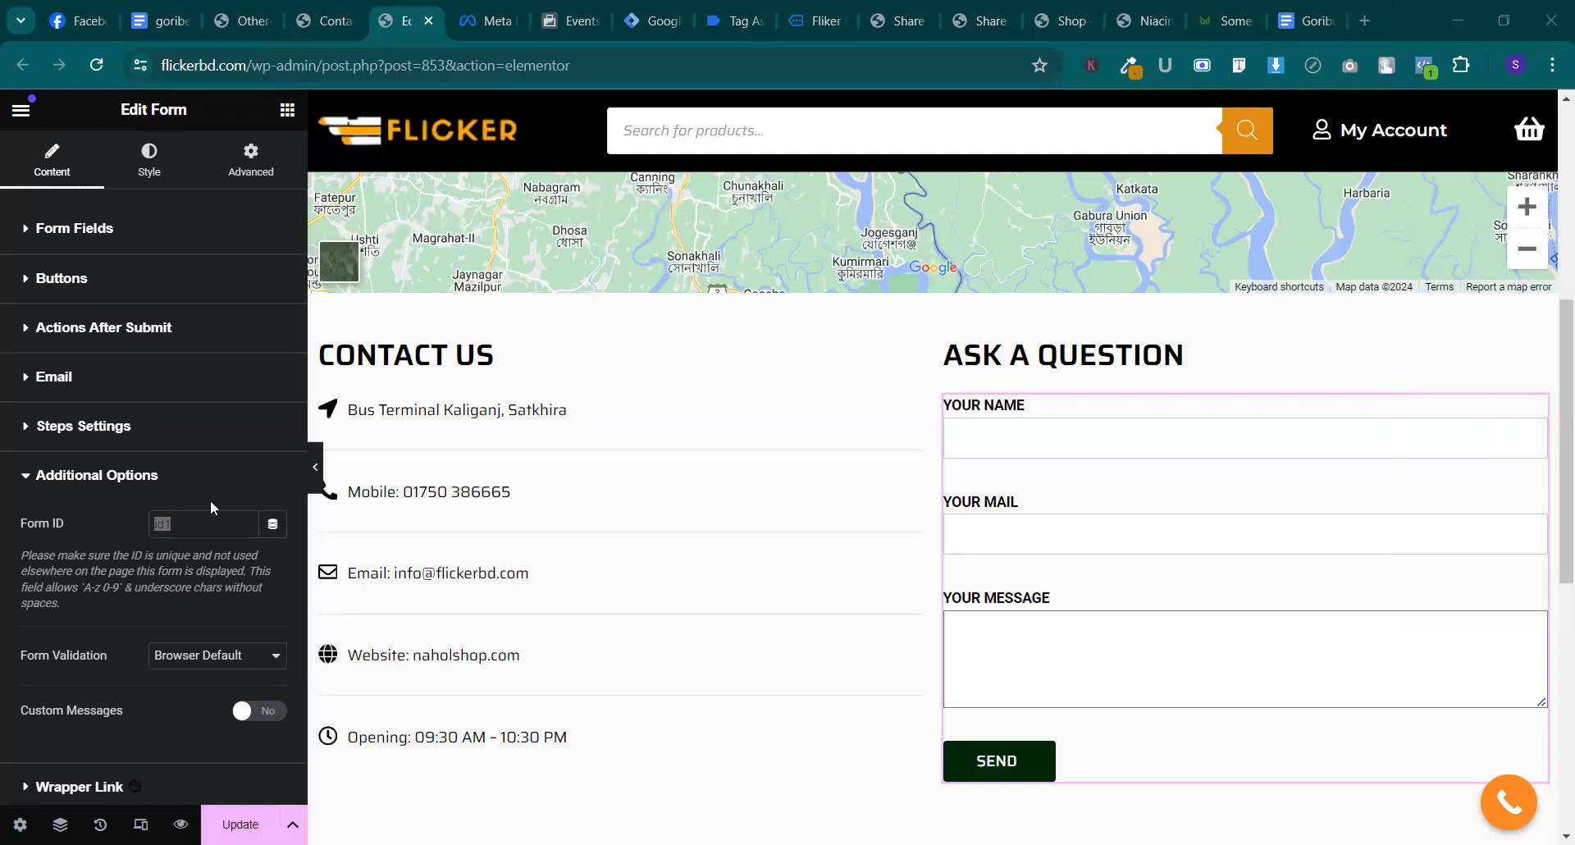
Save the page update in Elementor and switch to the Tag Assistant preview.
click(232, 735)
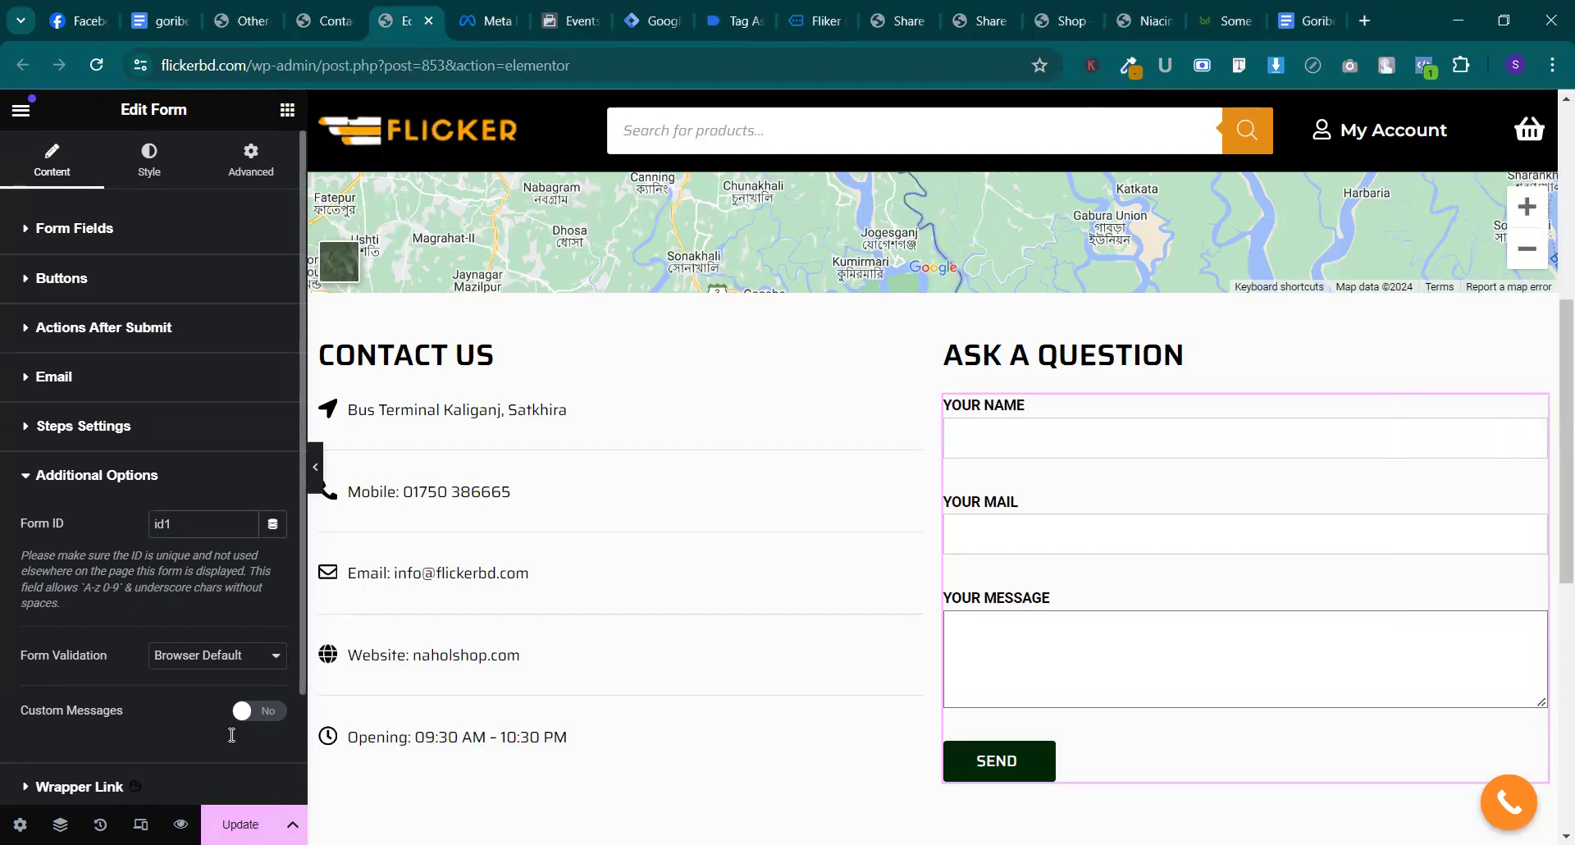
key(ctrl+s)
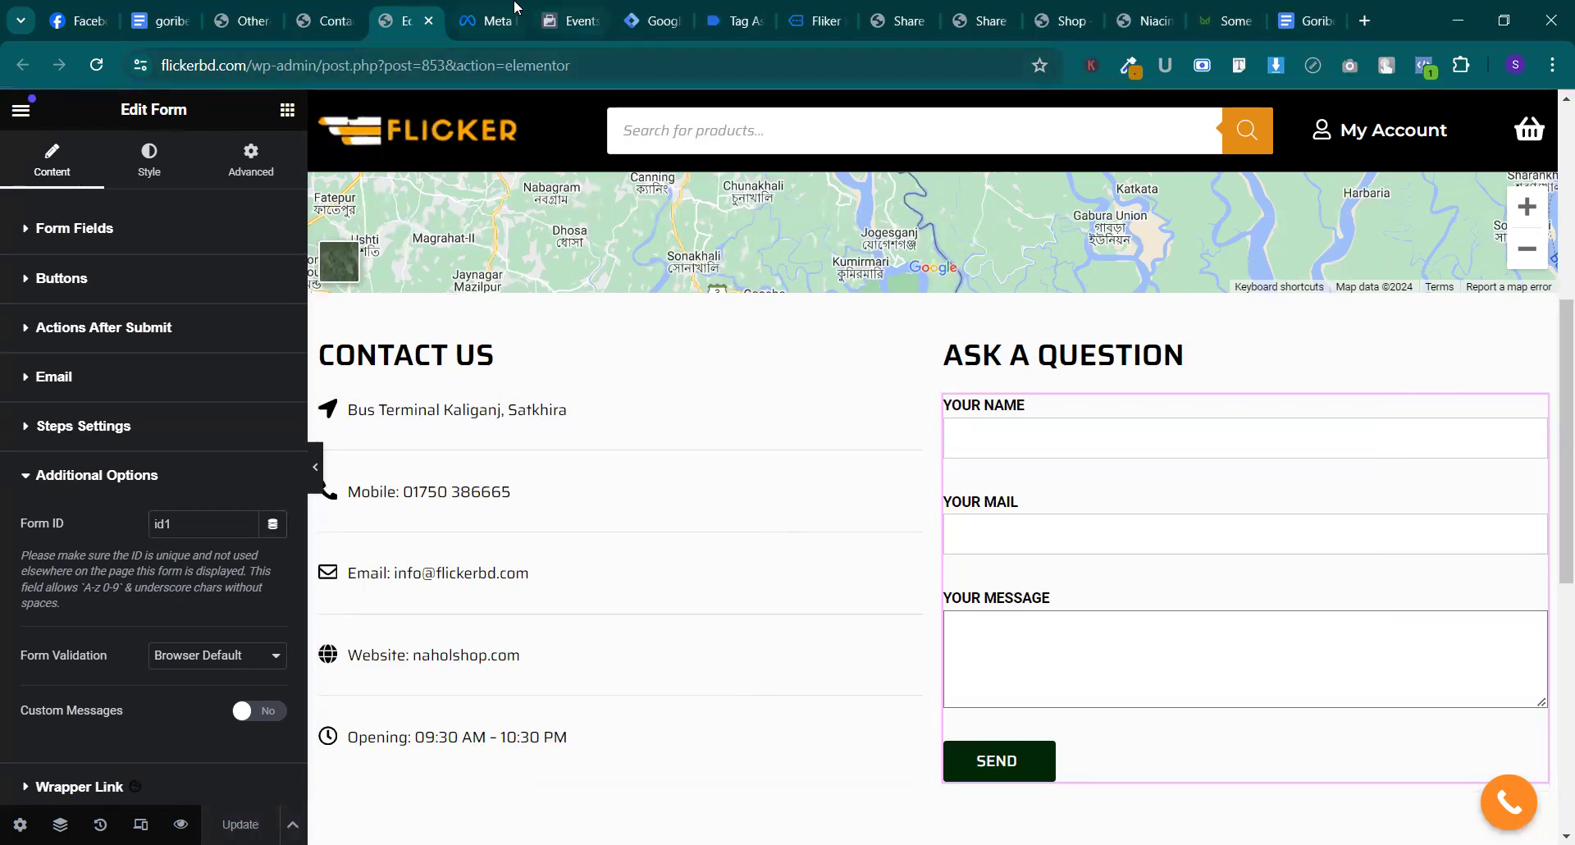
click(492, 20)
click(734, 20)
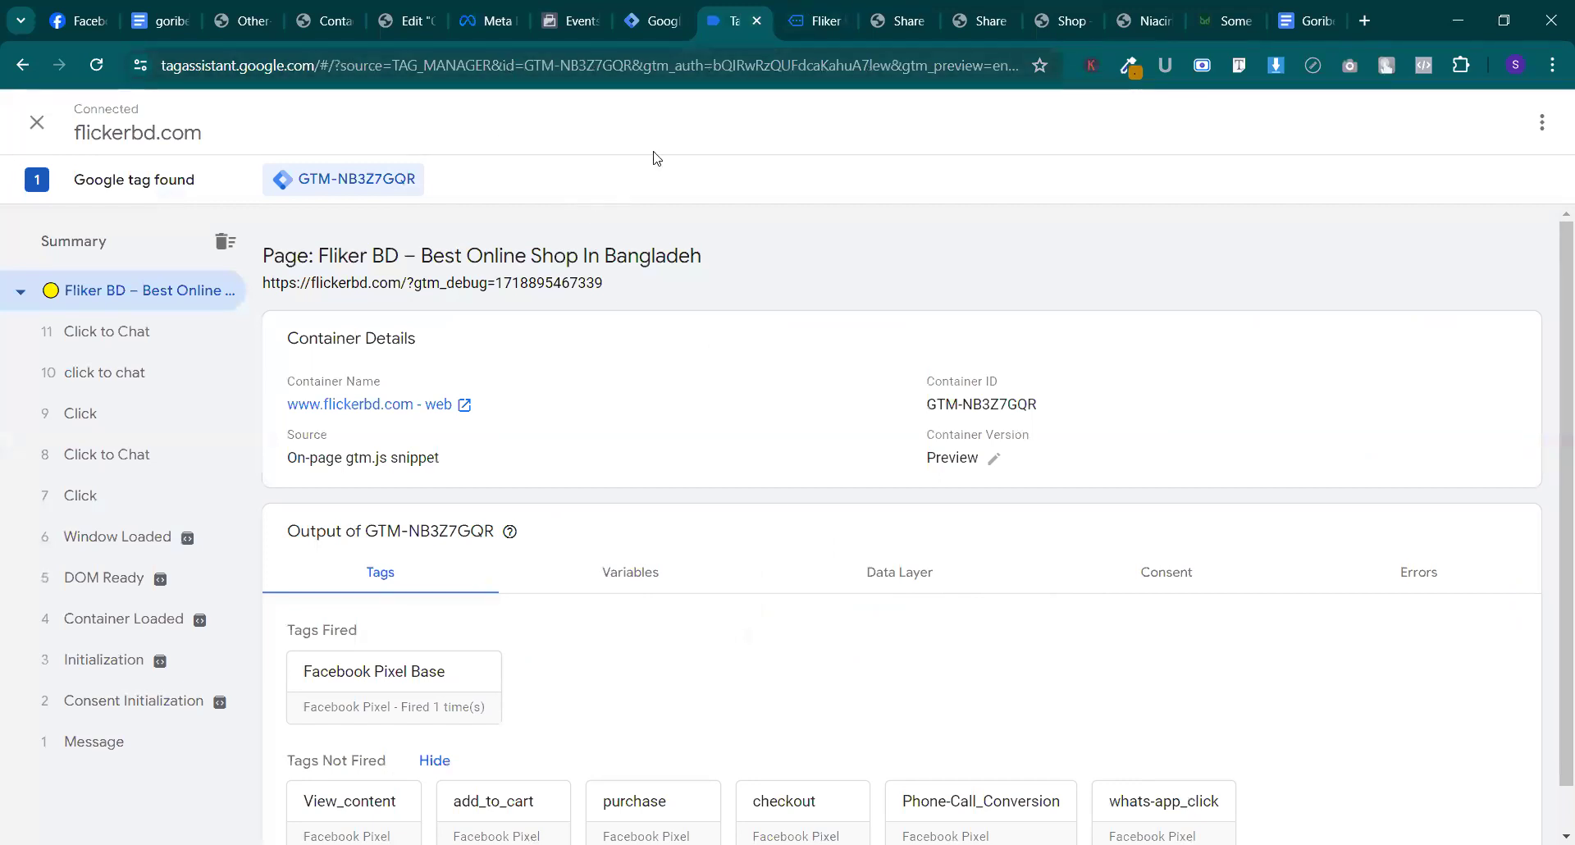
Create a new tag from GTM's Tags list and name it Form_submission.
click(657, 11)
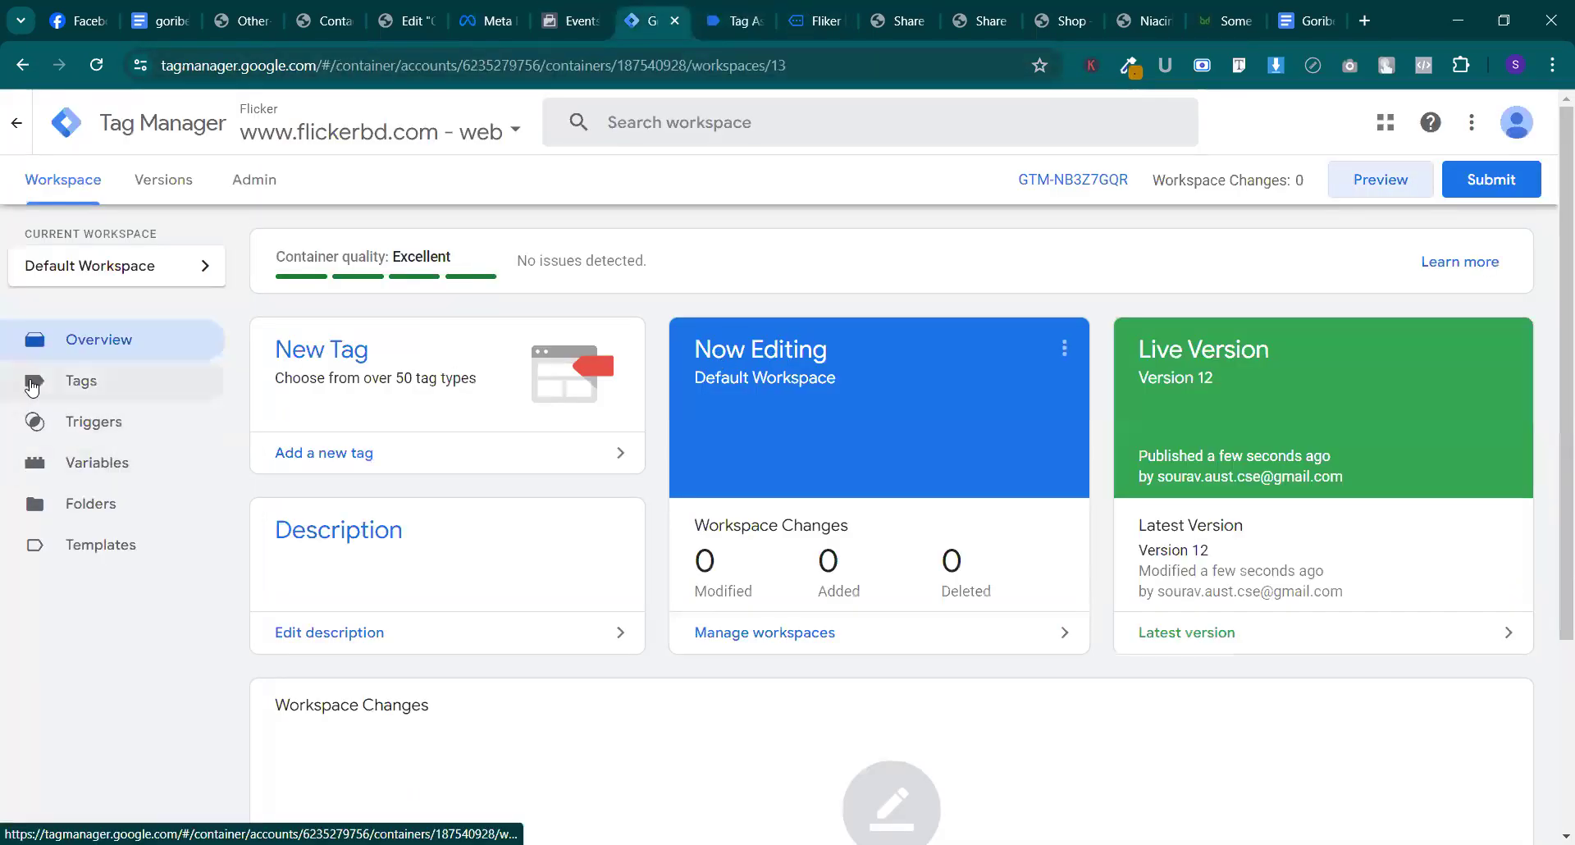
click(43, 374)
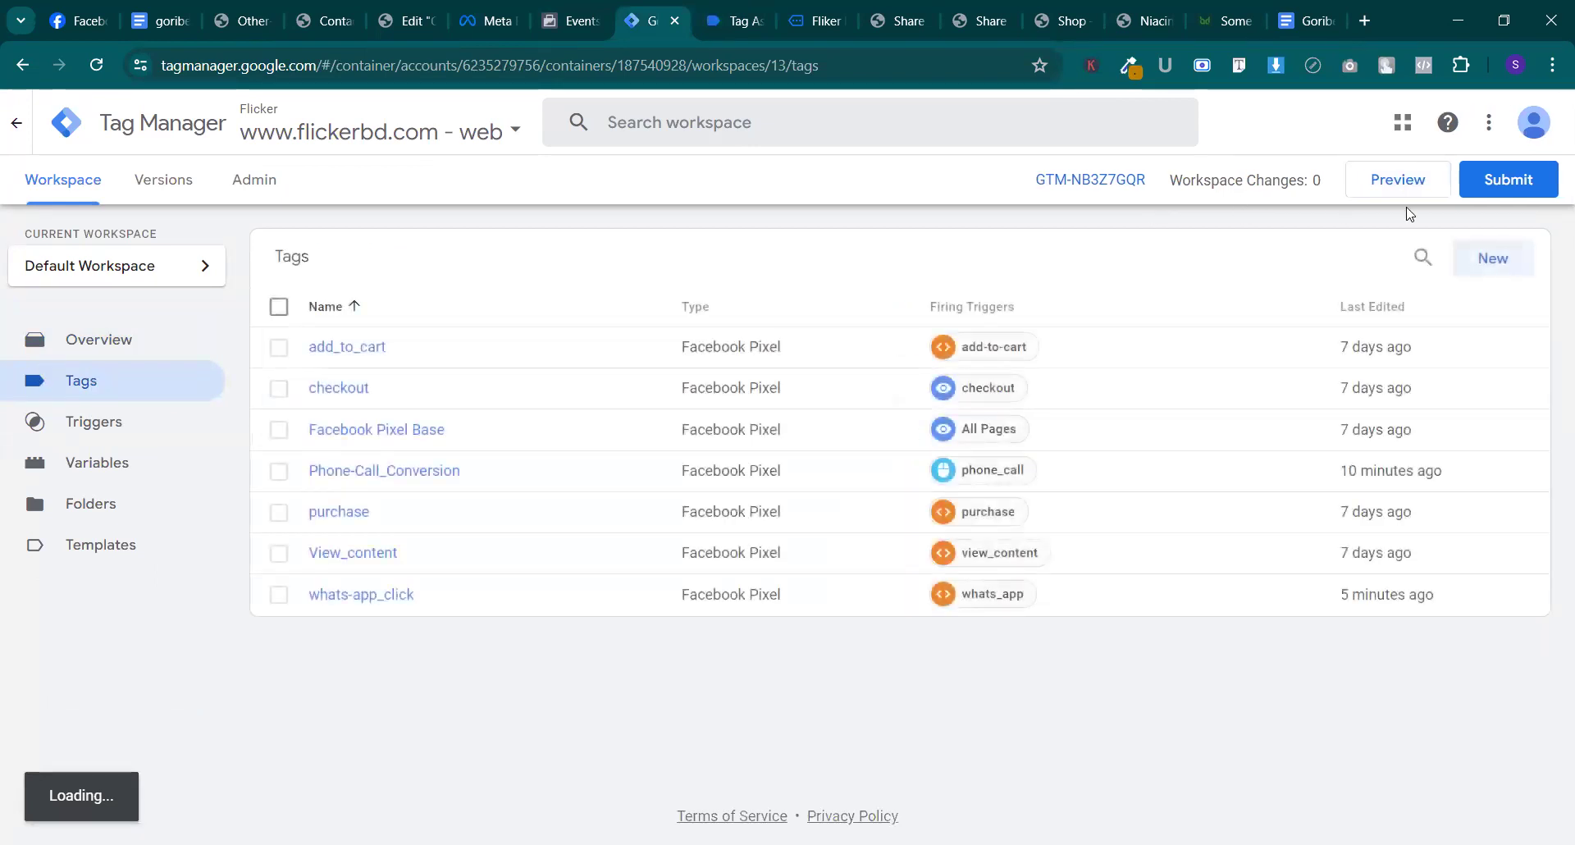
click(1477, 263)
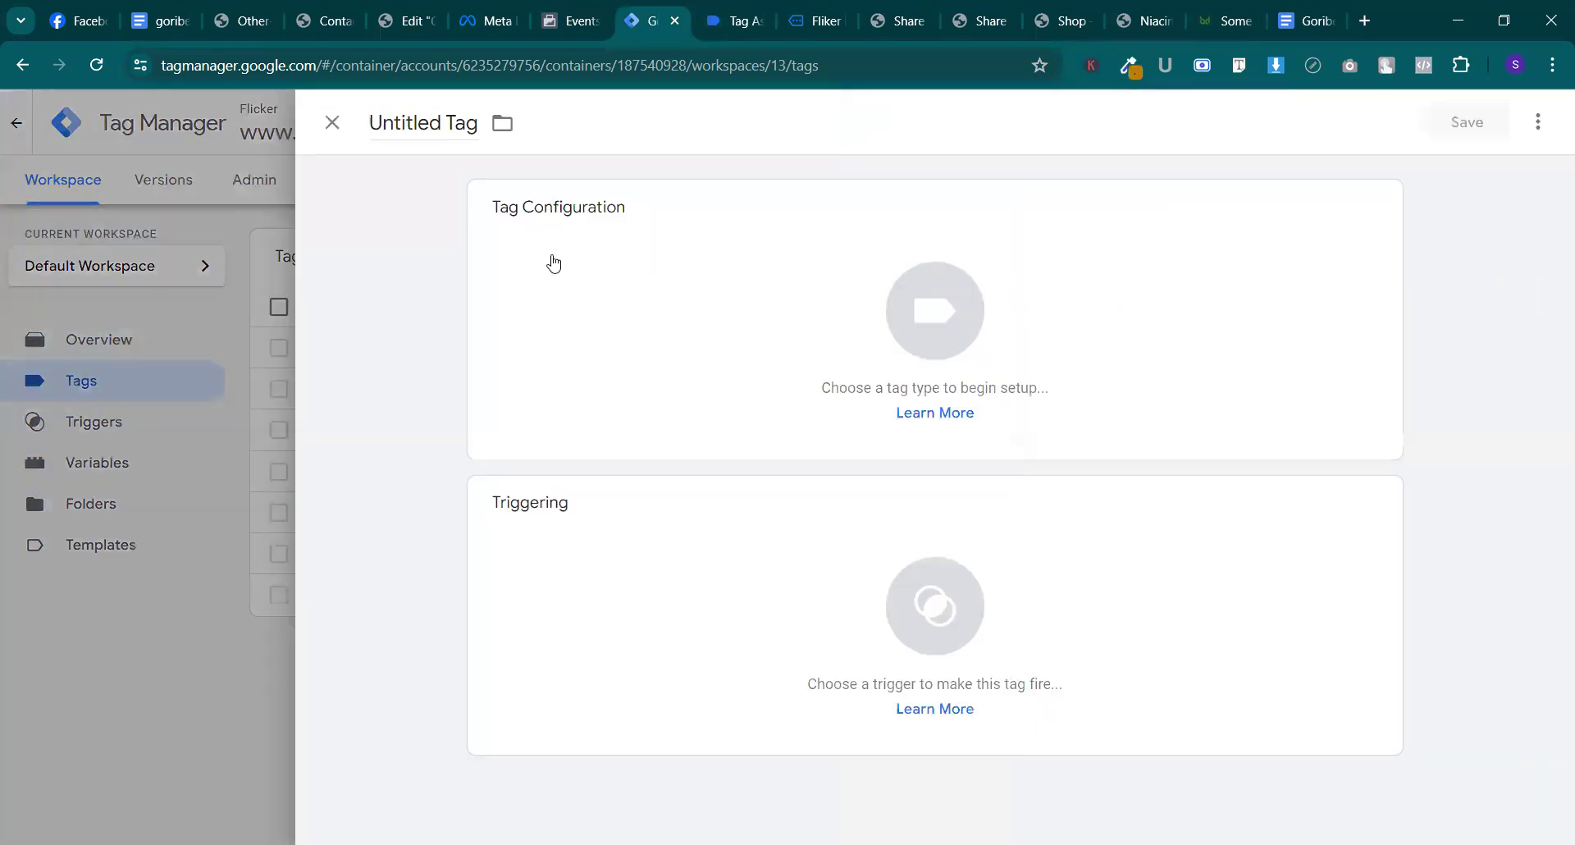
triple_click(427, 121)
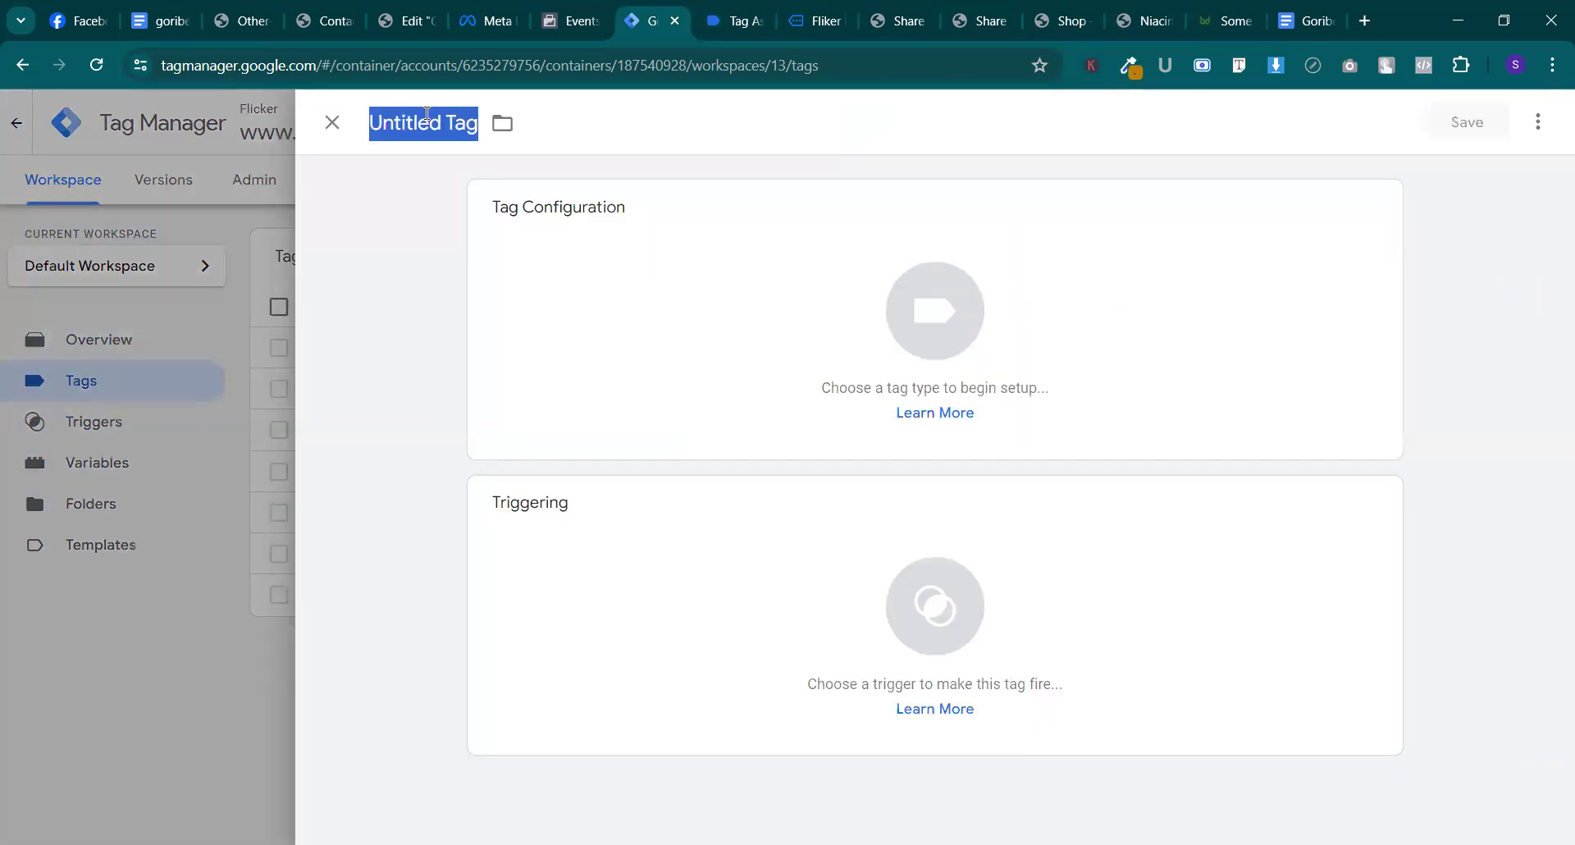
text(form_submiss)
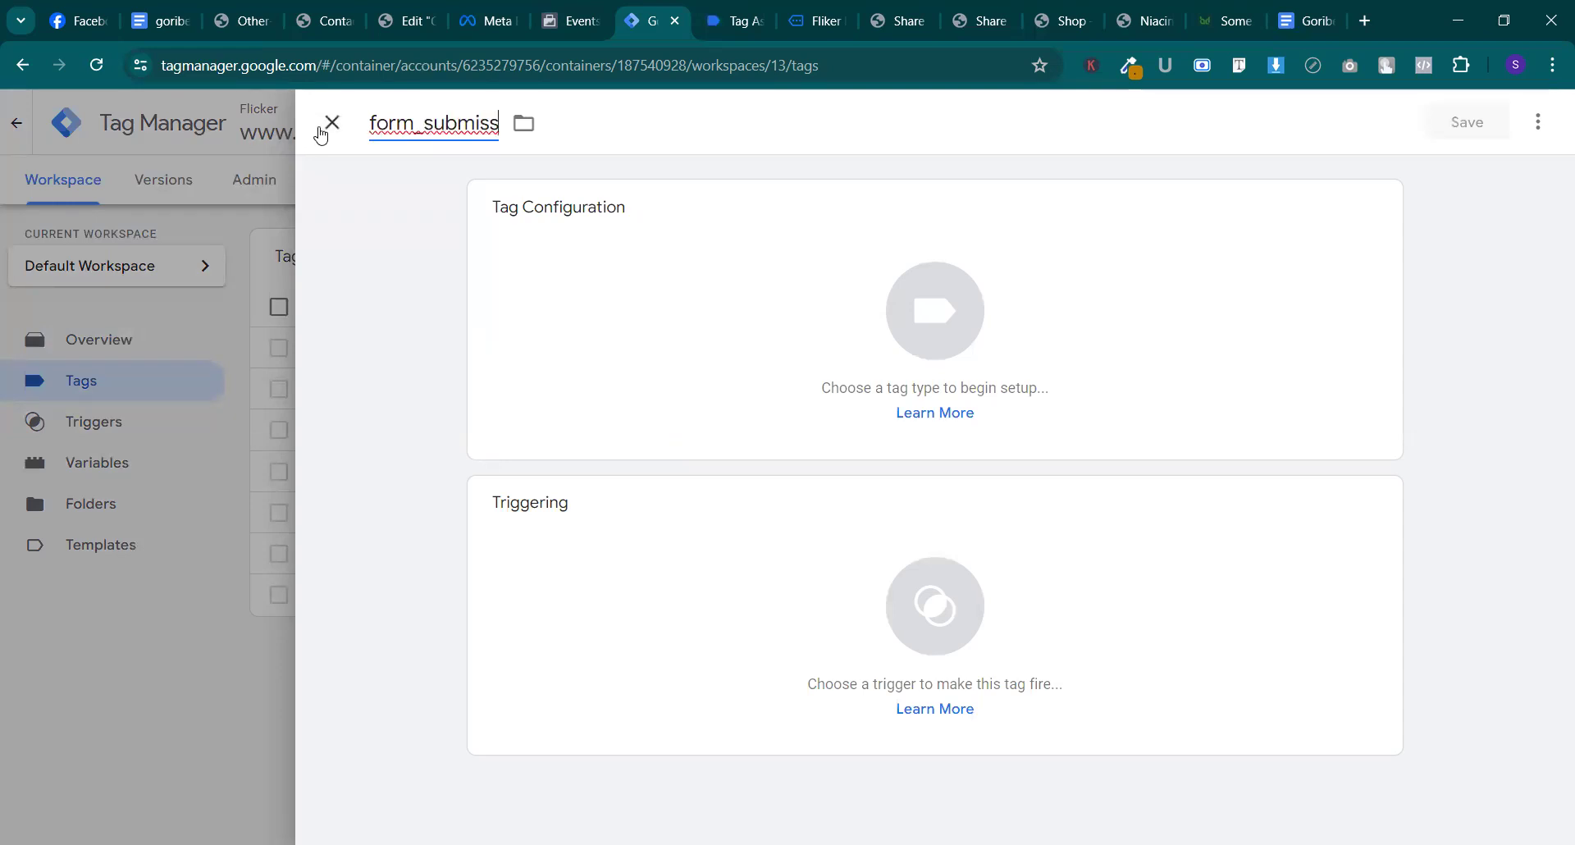
text(ion)
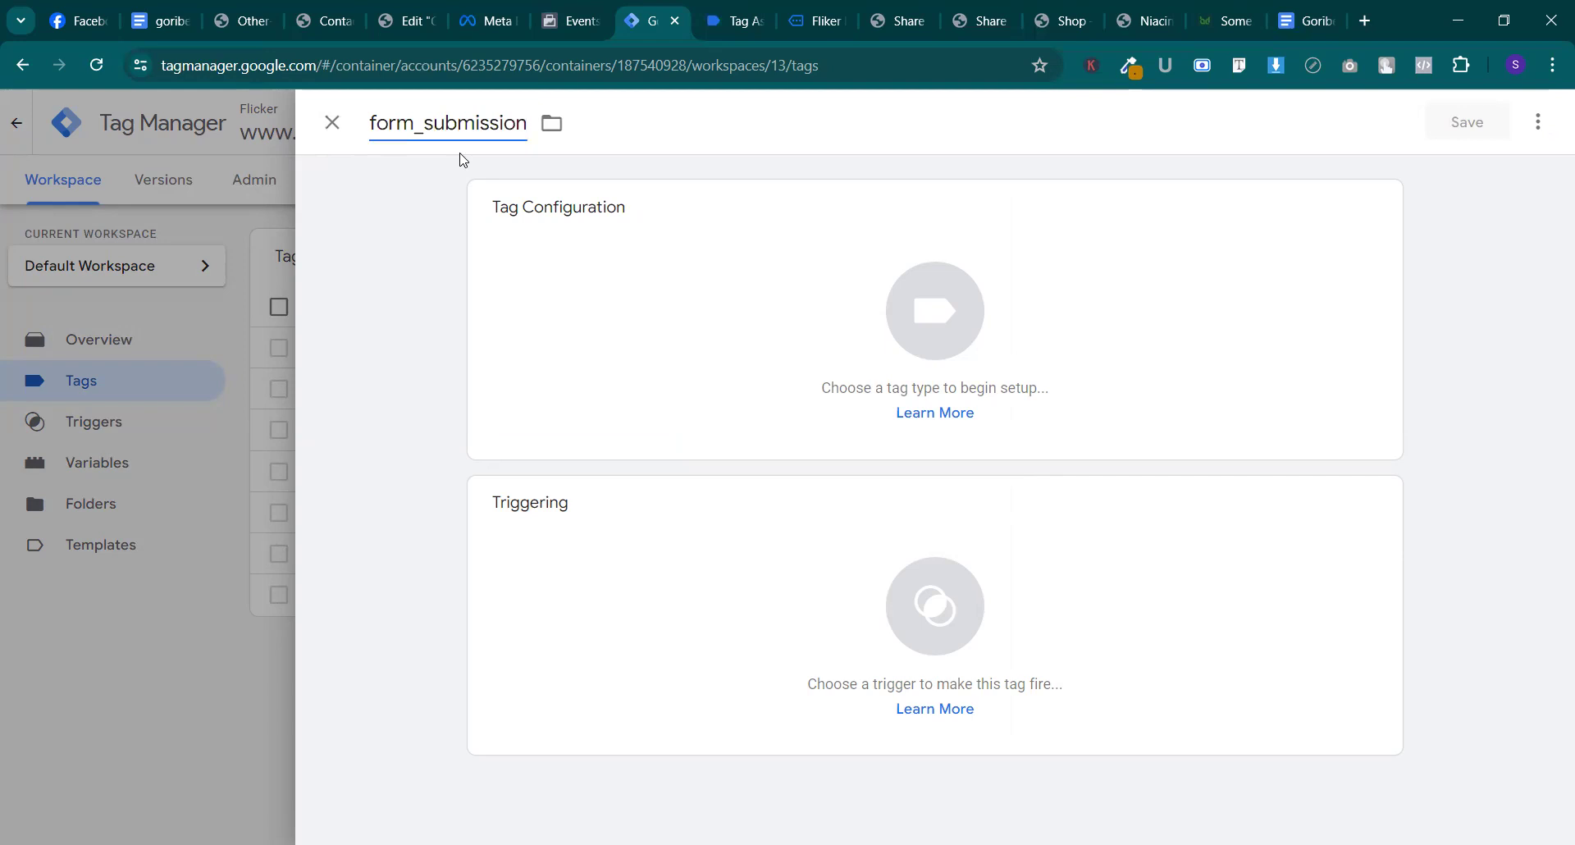
drag(378, 125, 369, 125)
text(F)
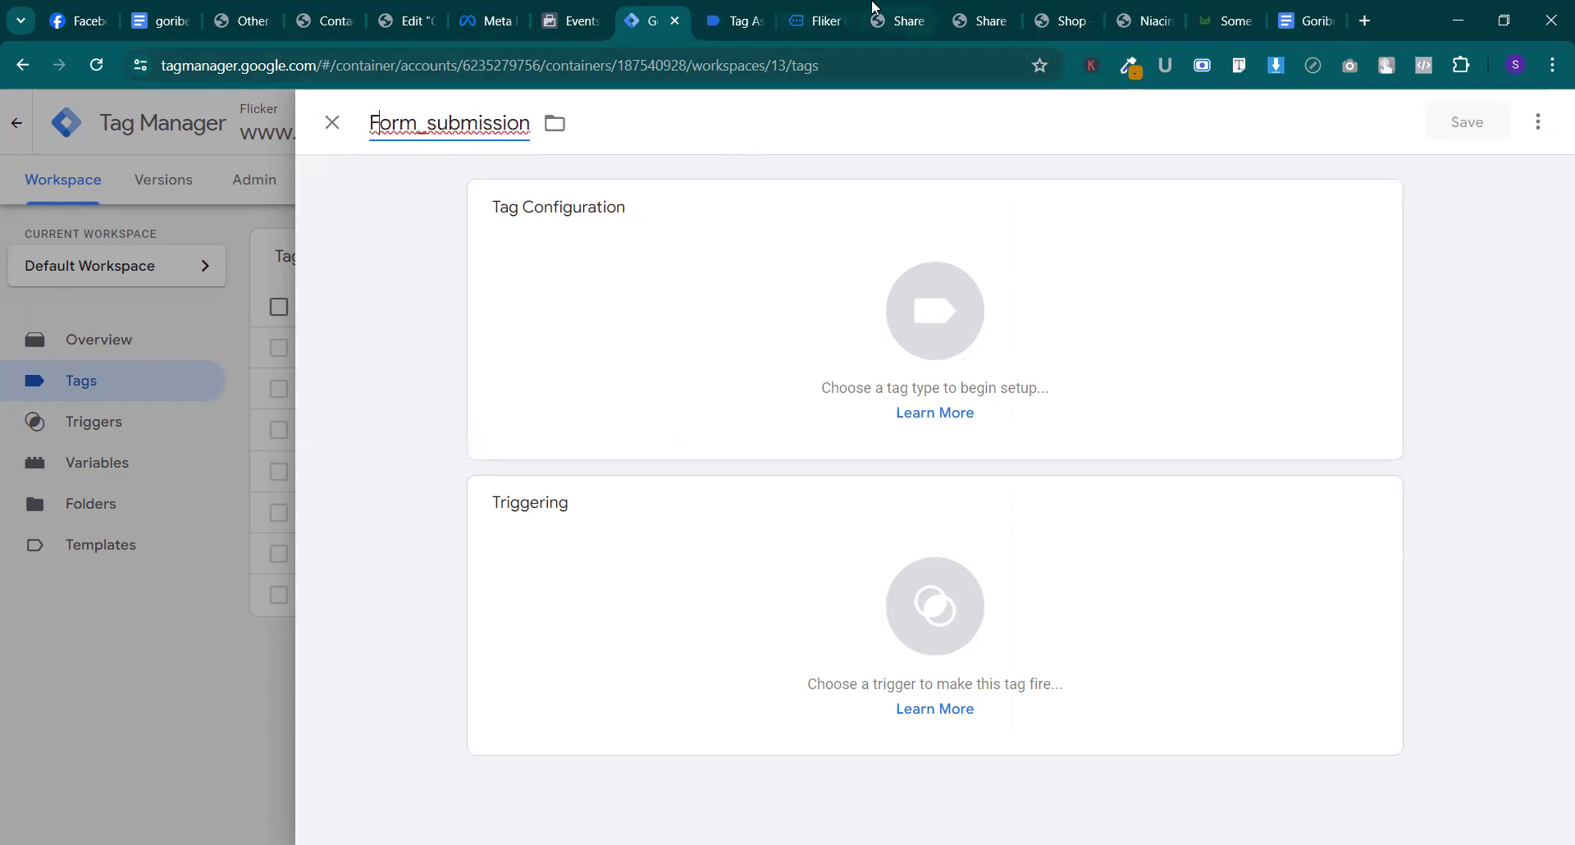
click(558, 10)
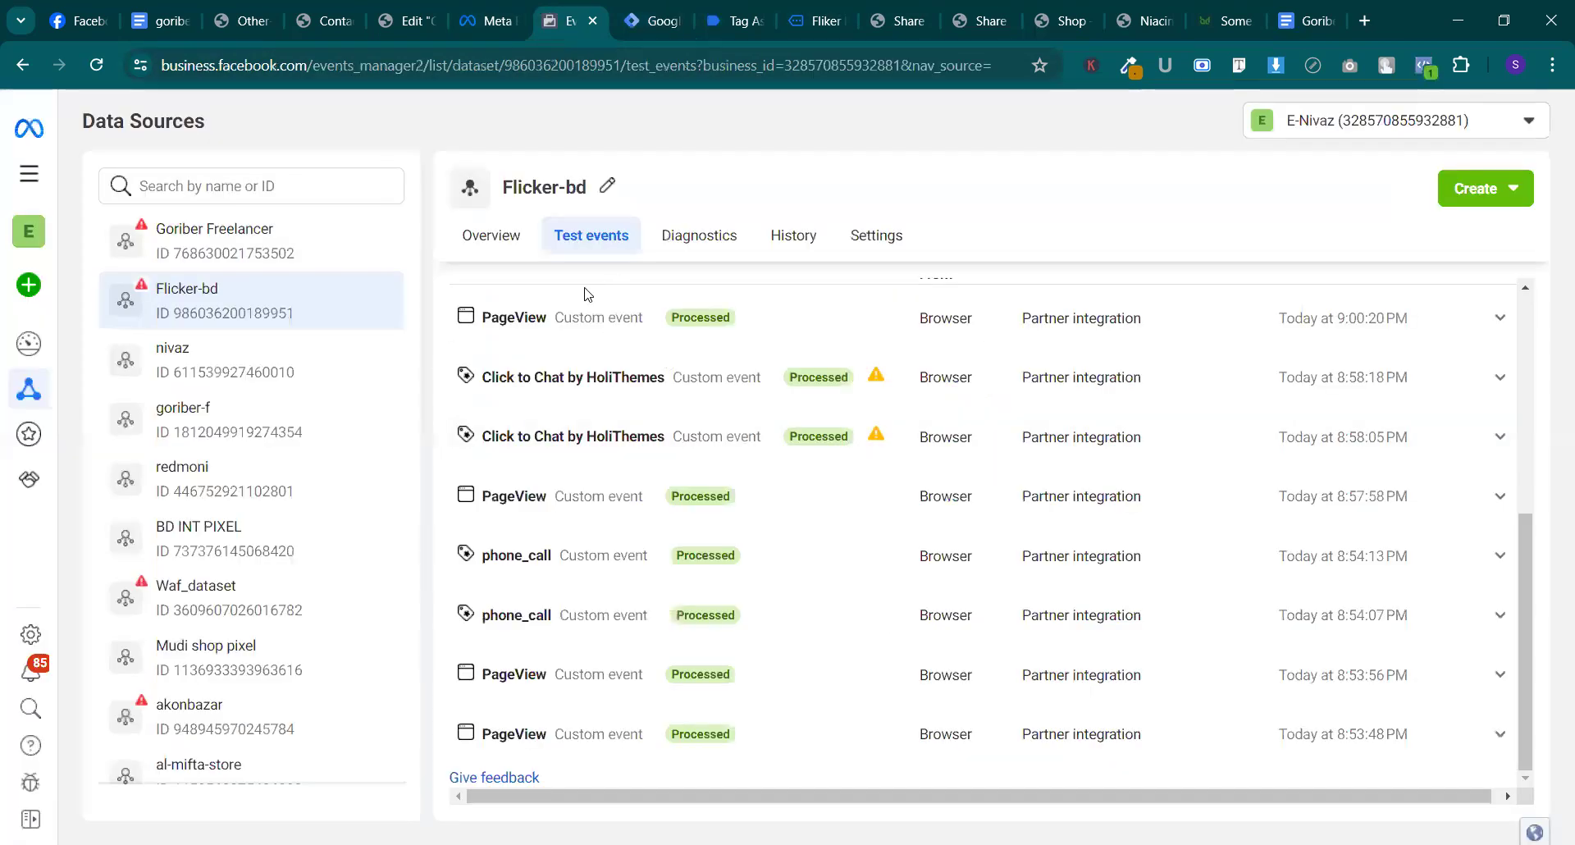
Select the Flicker-bd dataset ID in Meta's dataset settings, then return to the tag editor.
scroll(587, 294, up, 6)
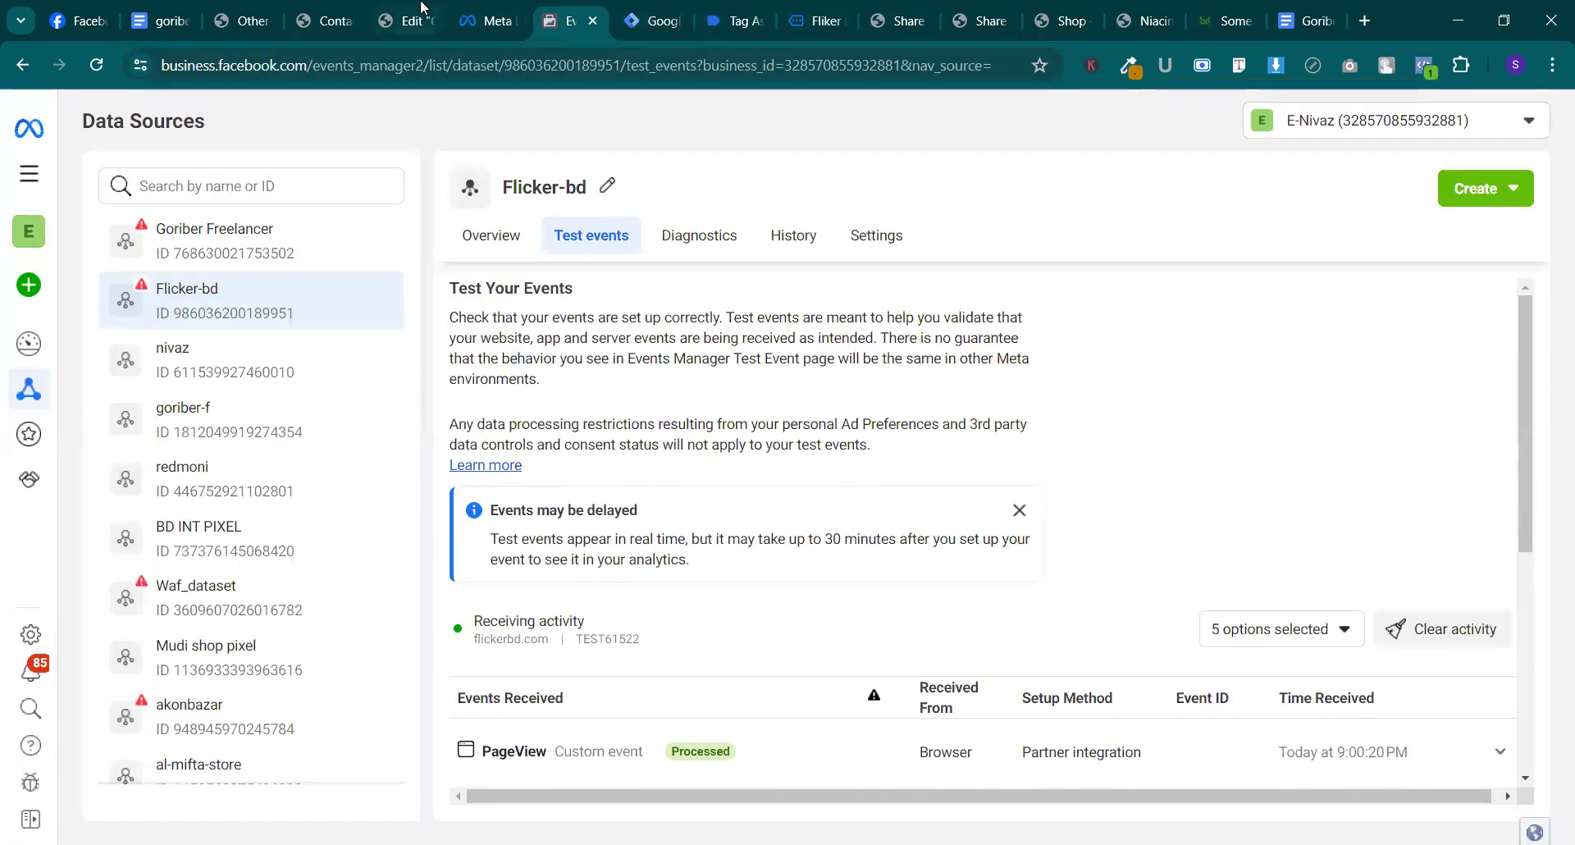
click(414, 14)
click(479, 12)
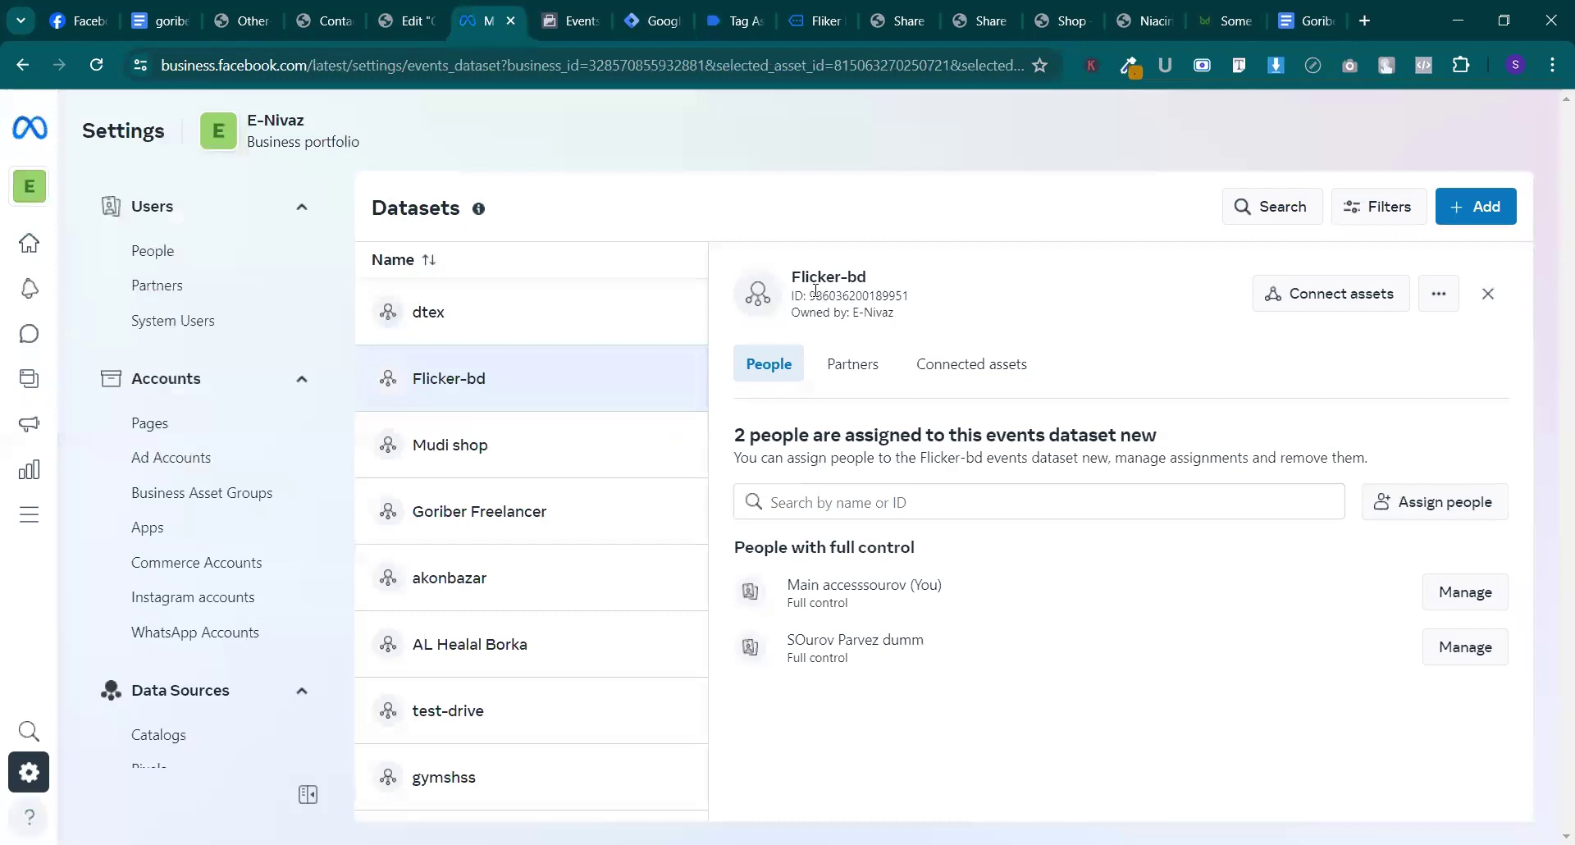
drag(812, 293, 909, 295)
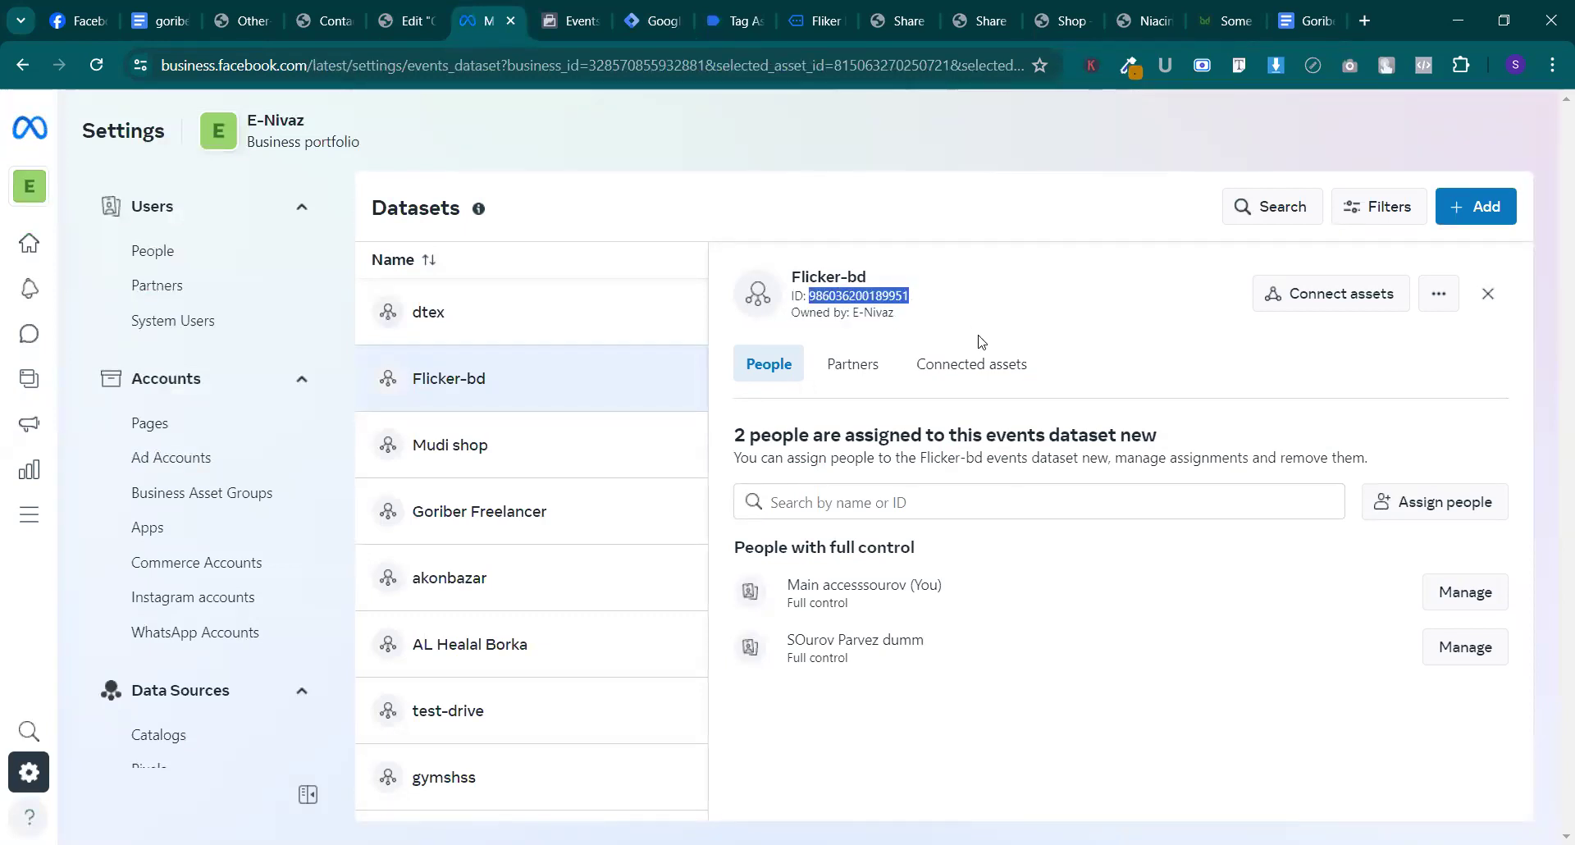
click(595, 13)
click(665, 13)
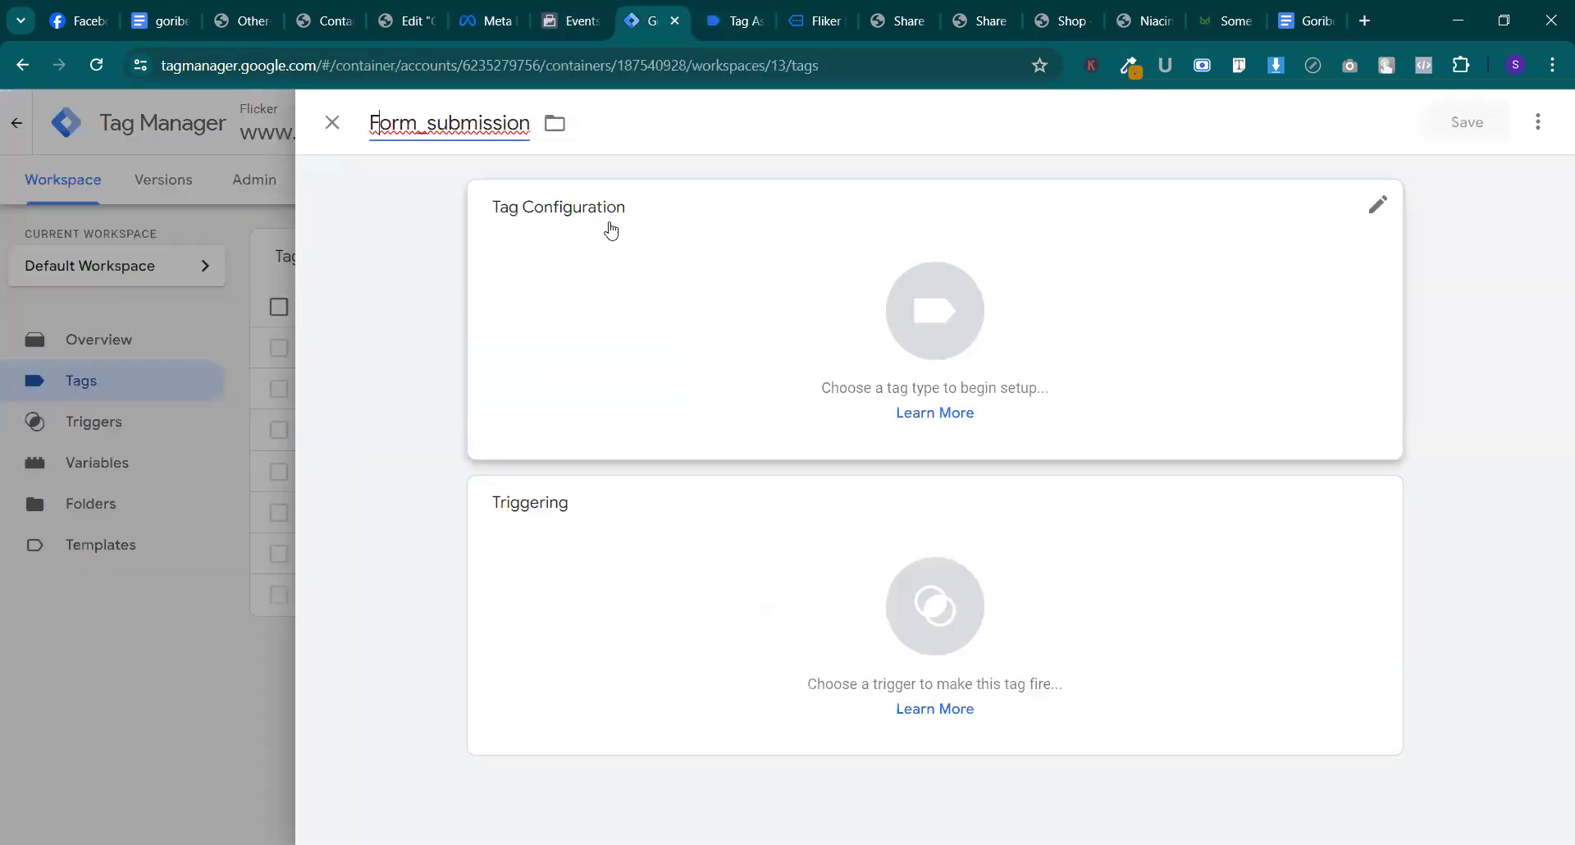
Make Form_submission a Facebook Pixel tag and paste the Flicker-bd dataset ID as its pixel ID.
click(936, 324)
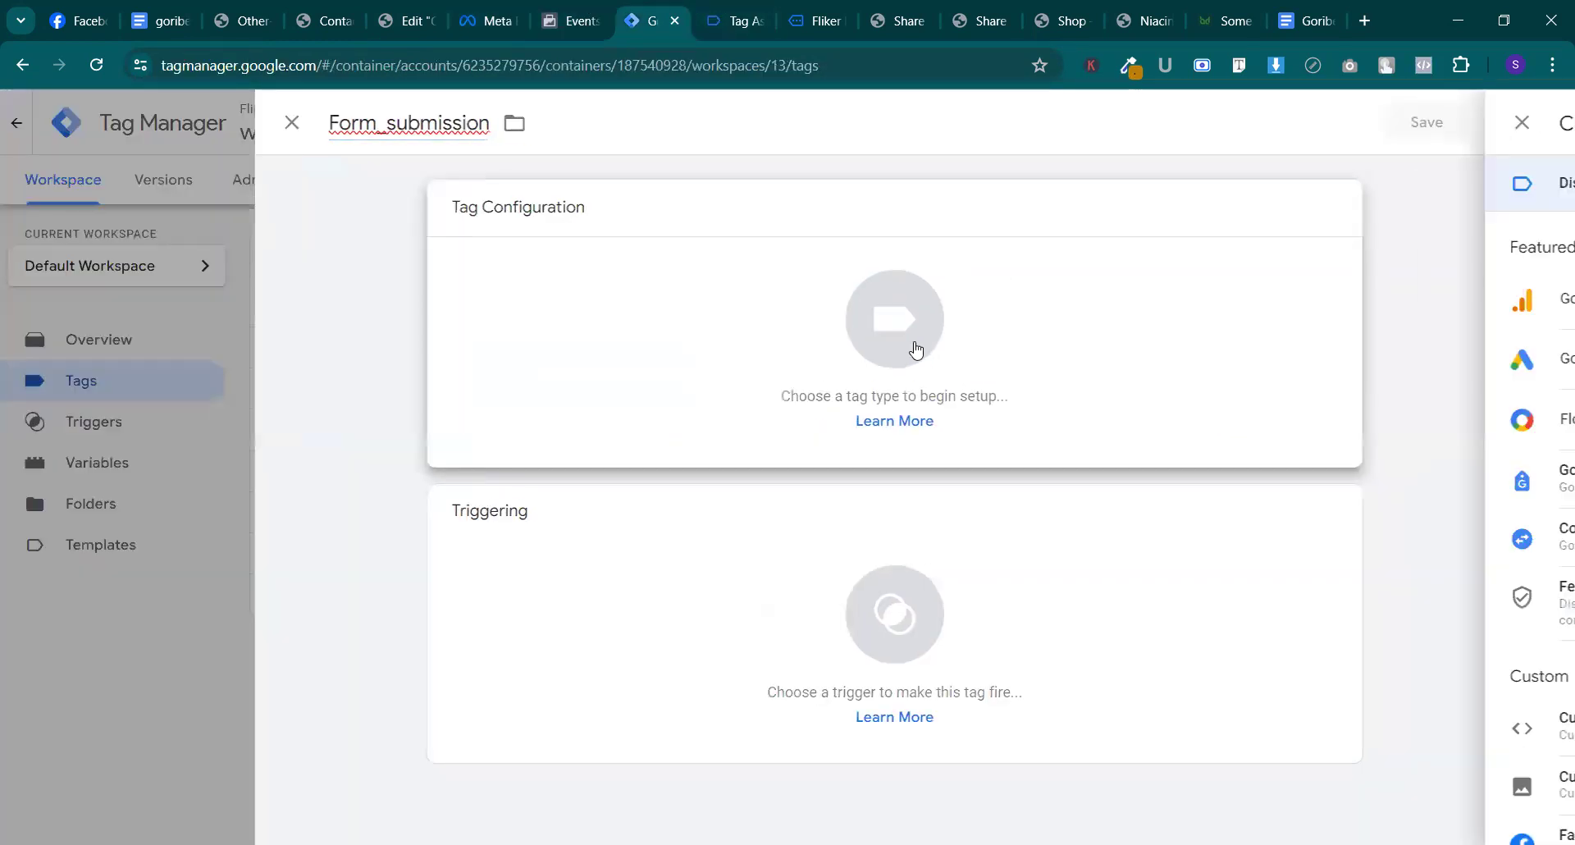
click(1039, 428)
click(950, 348)
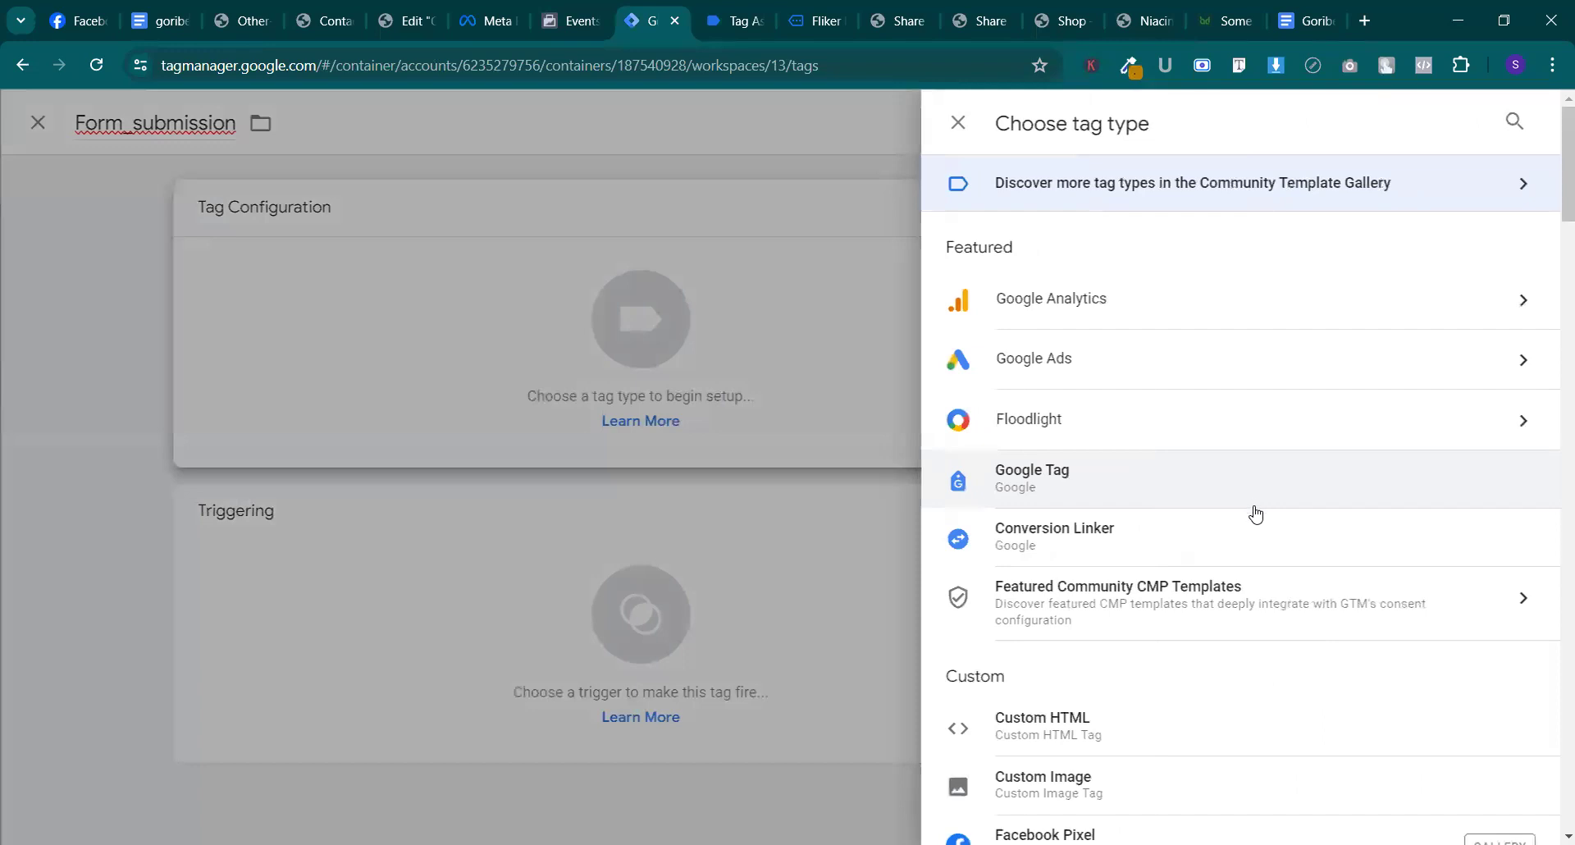
scroll(1256, 514, down, 4)
click(1101, 549)
click(602, 454)
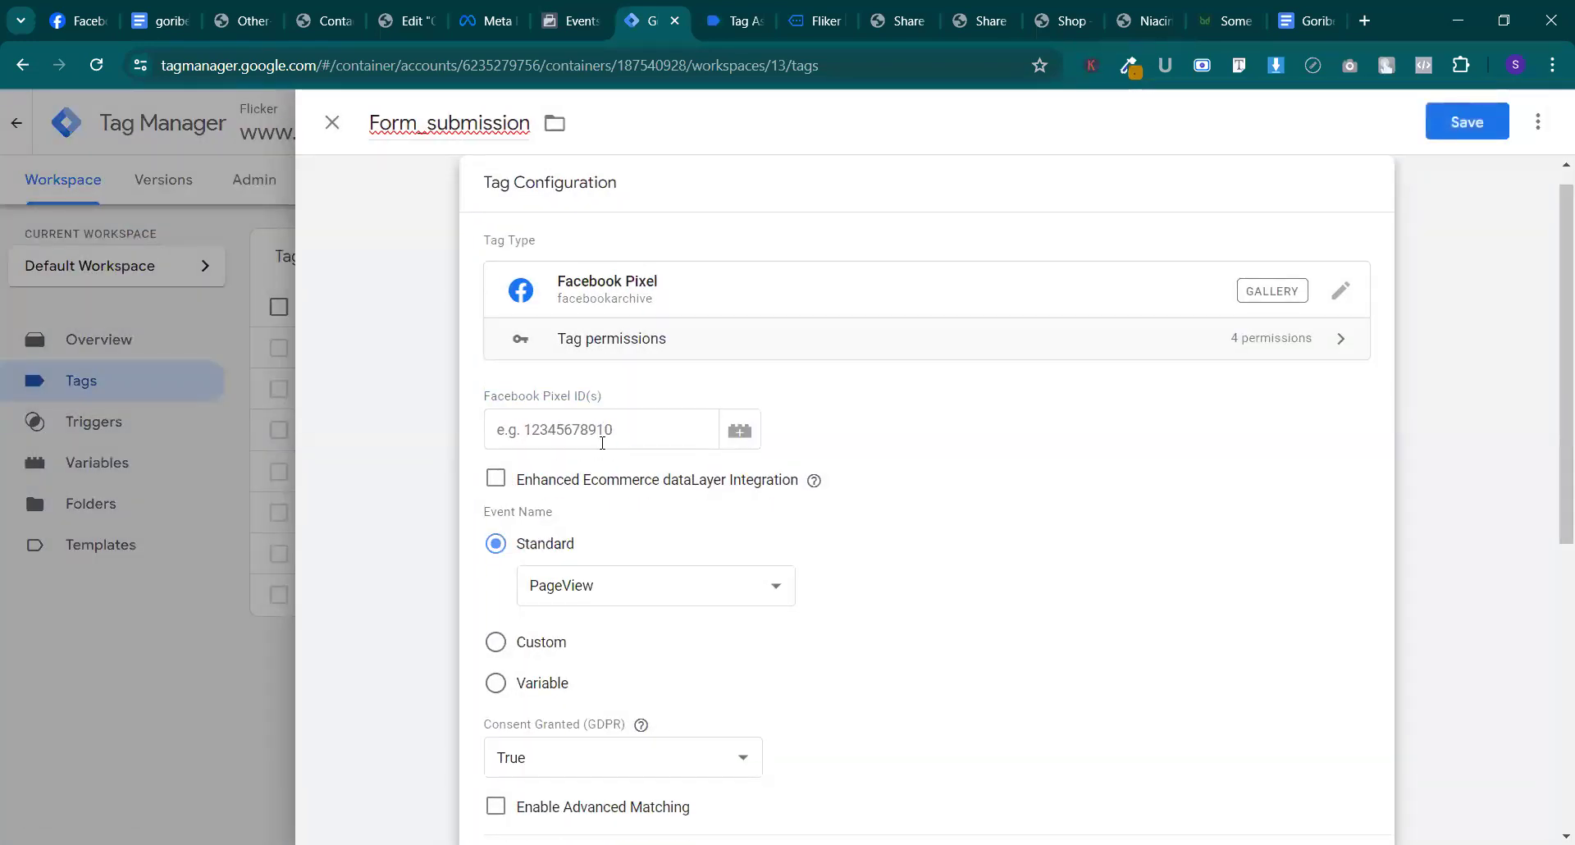
click(584, 436)
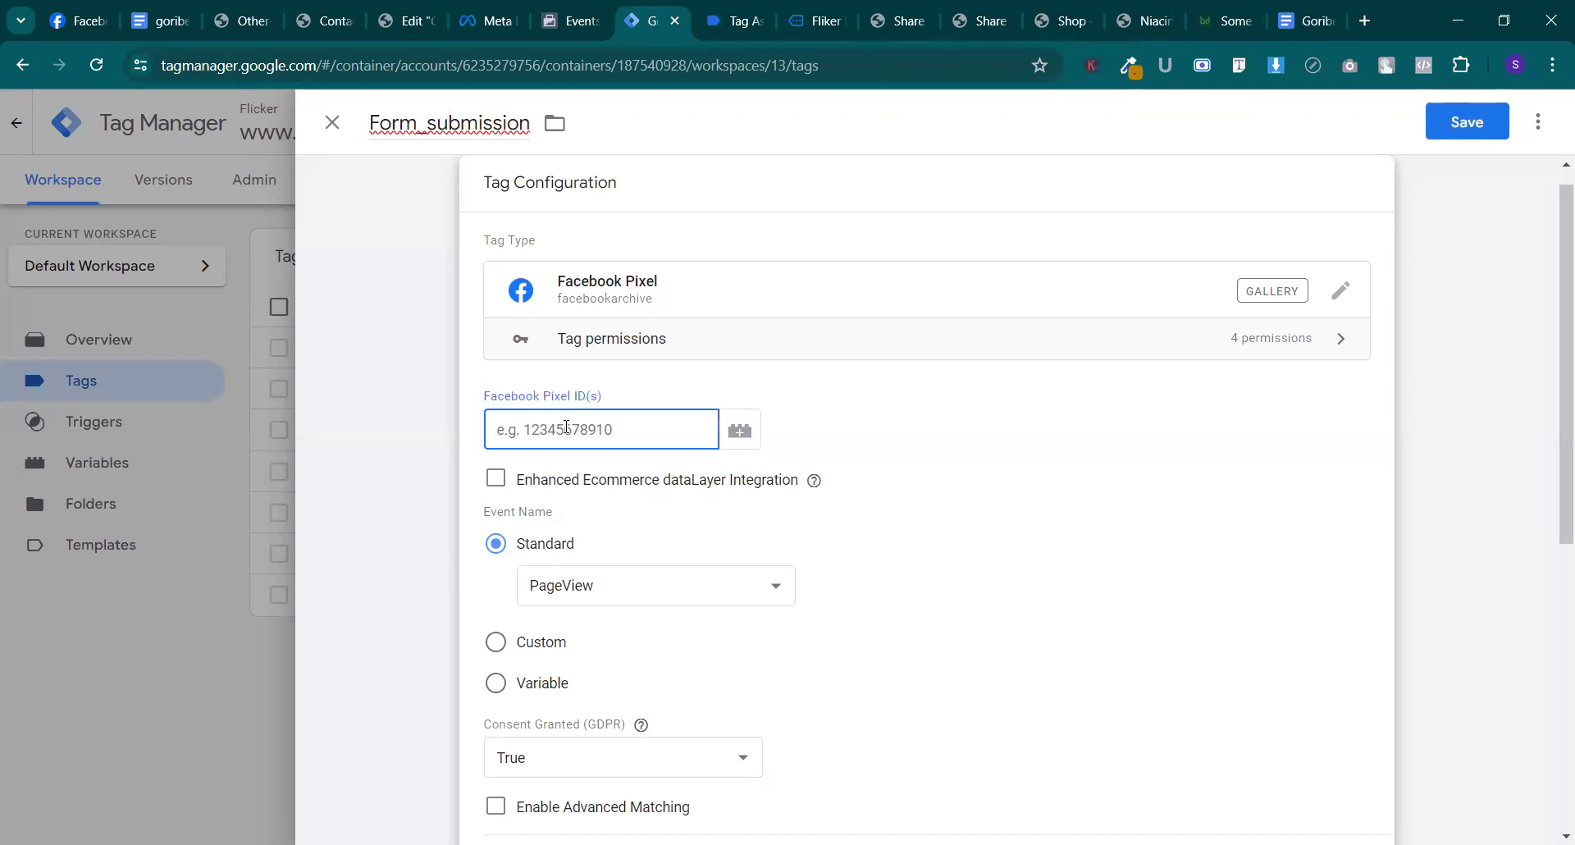
key(ctrl+v)
Set the tag's standard event to Lead.
scroll(603, 507, down, 3)
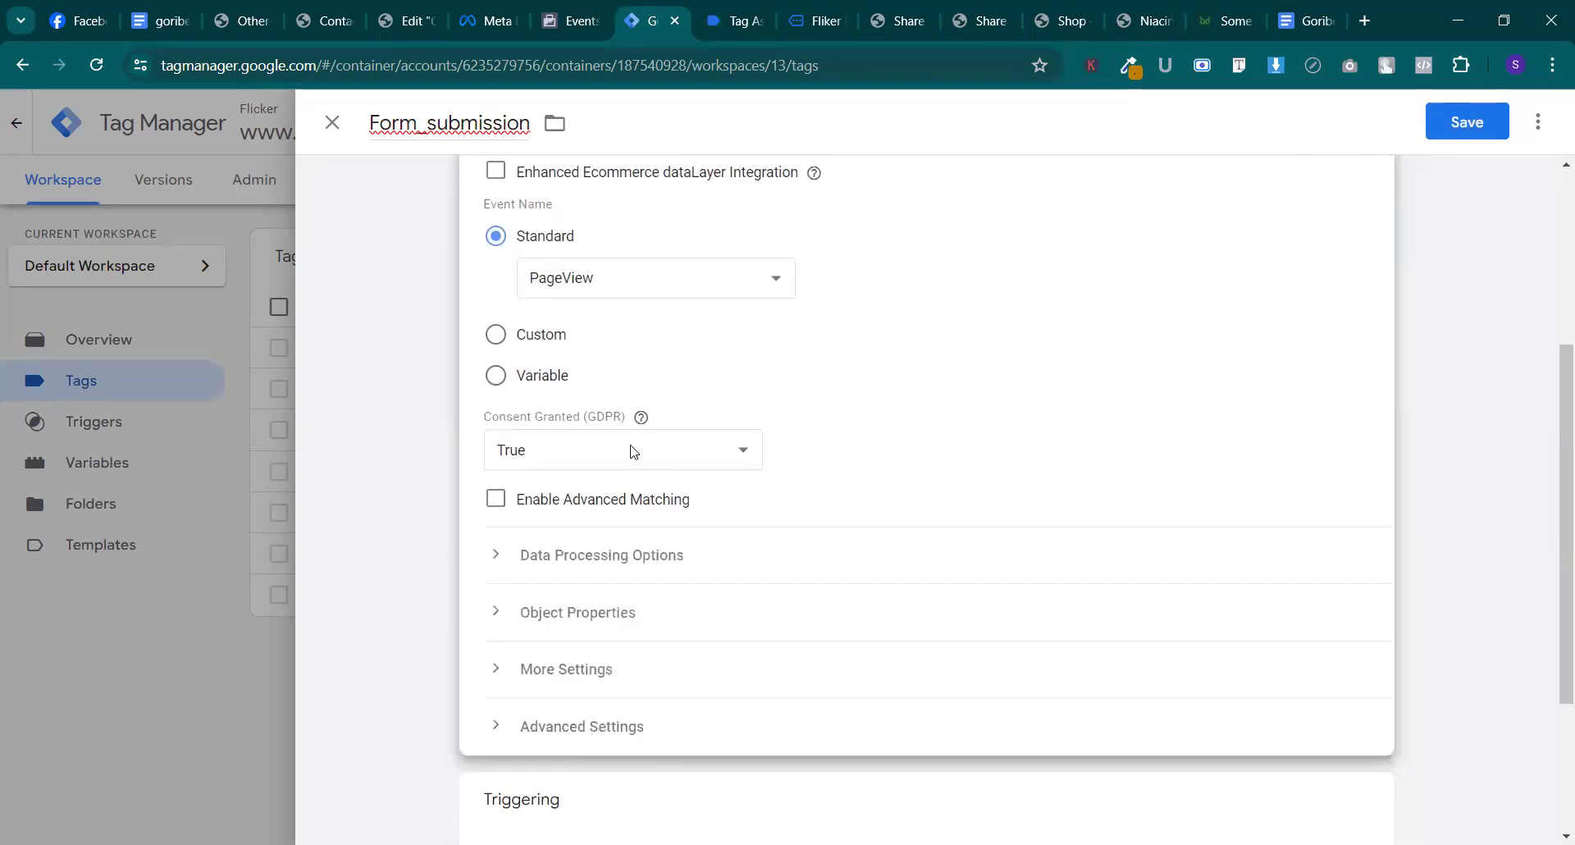
click(631, 294)
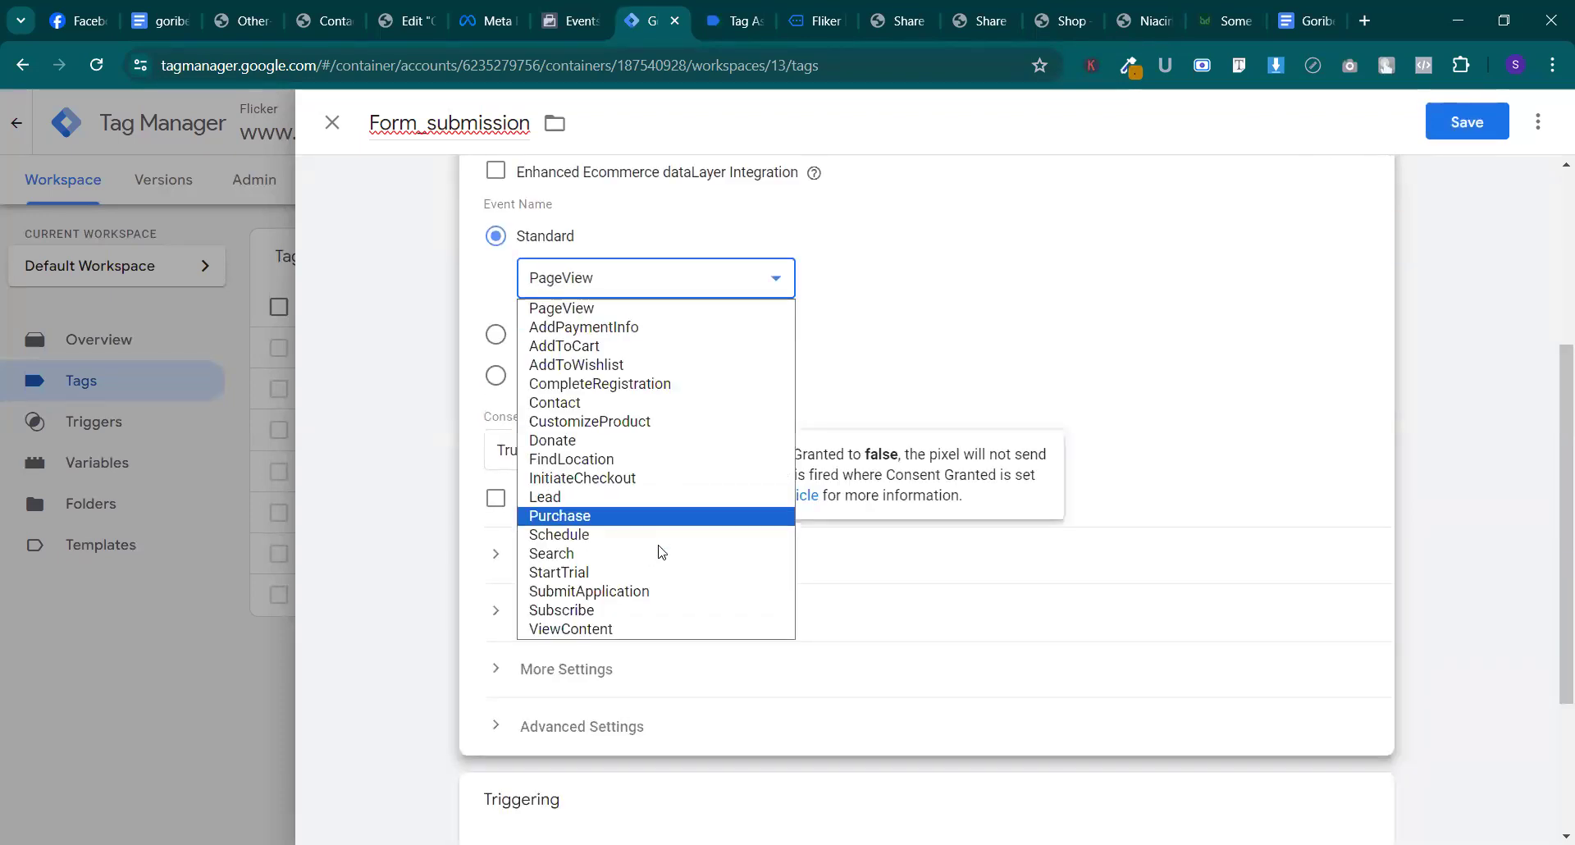
click(604, 498)
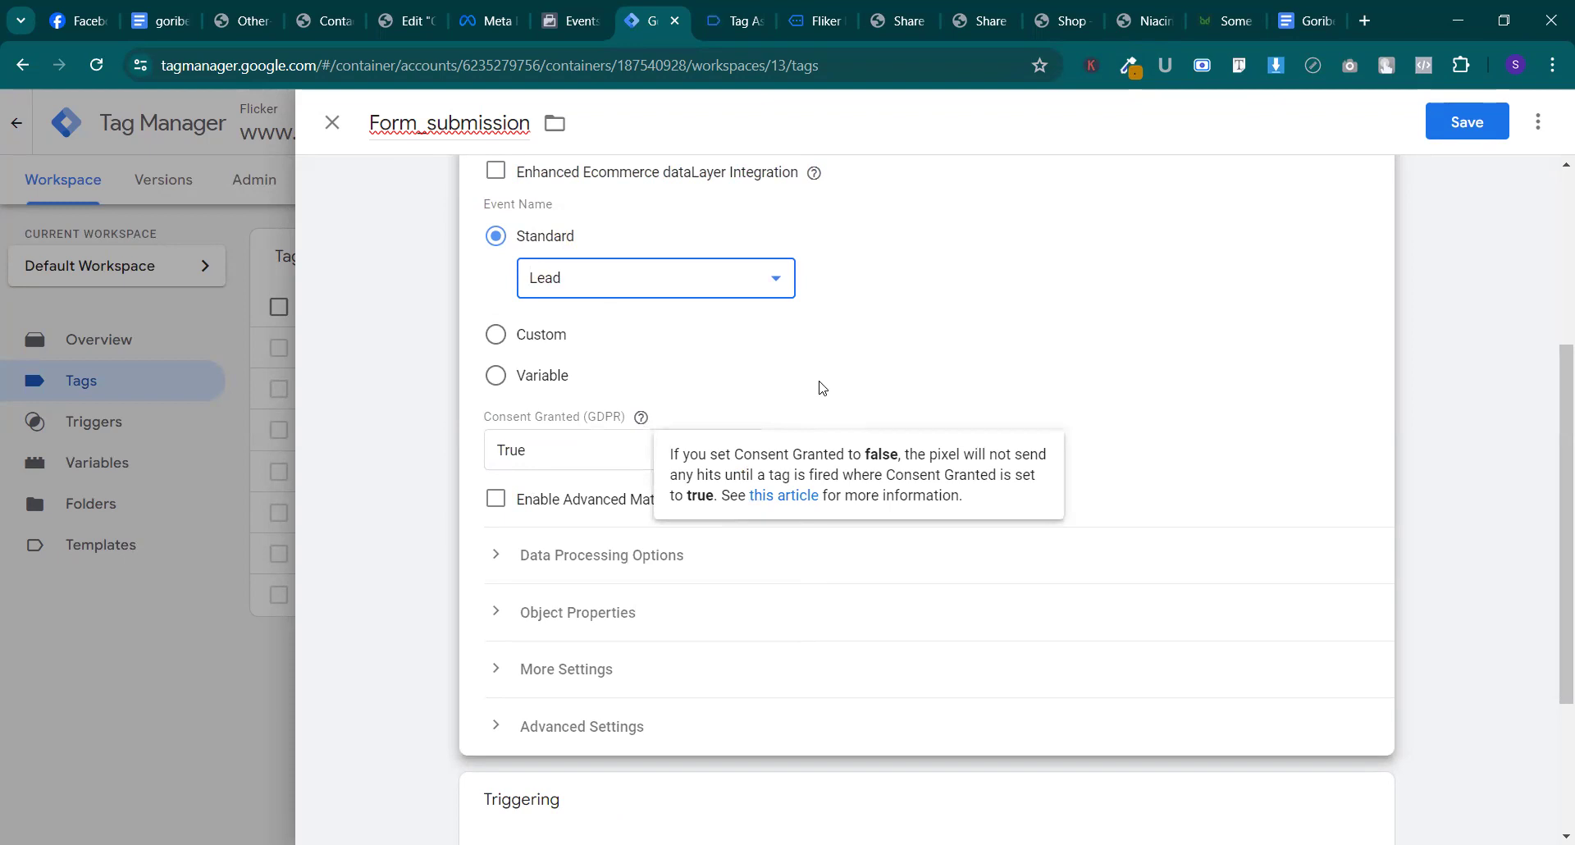
scroll(437, 495, down, 3)
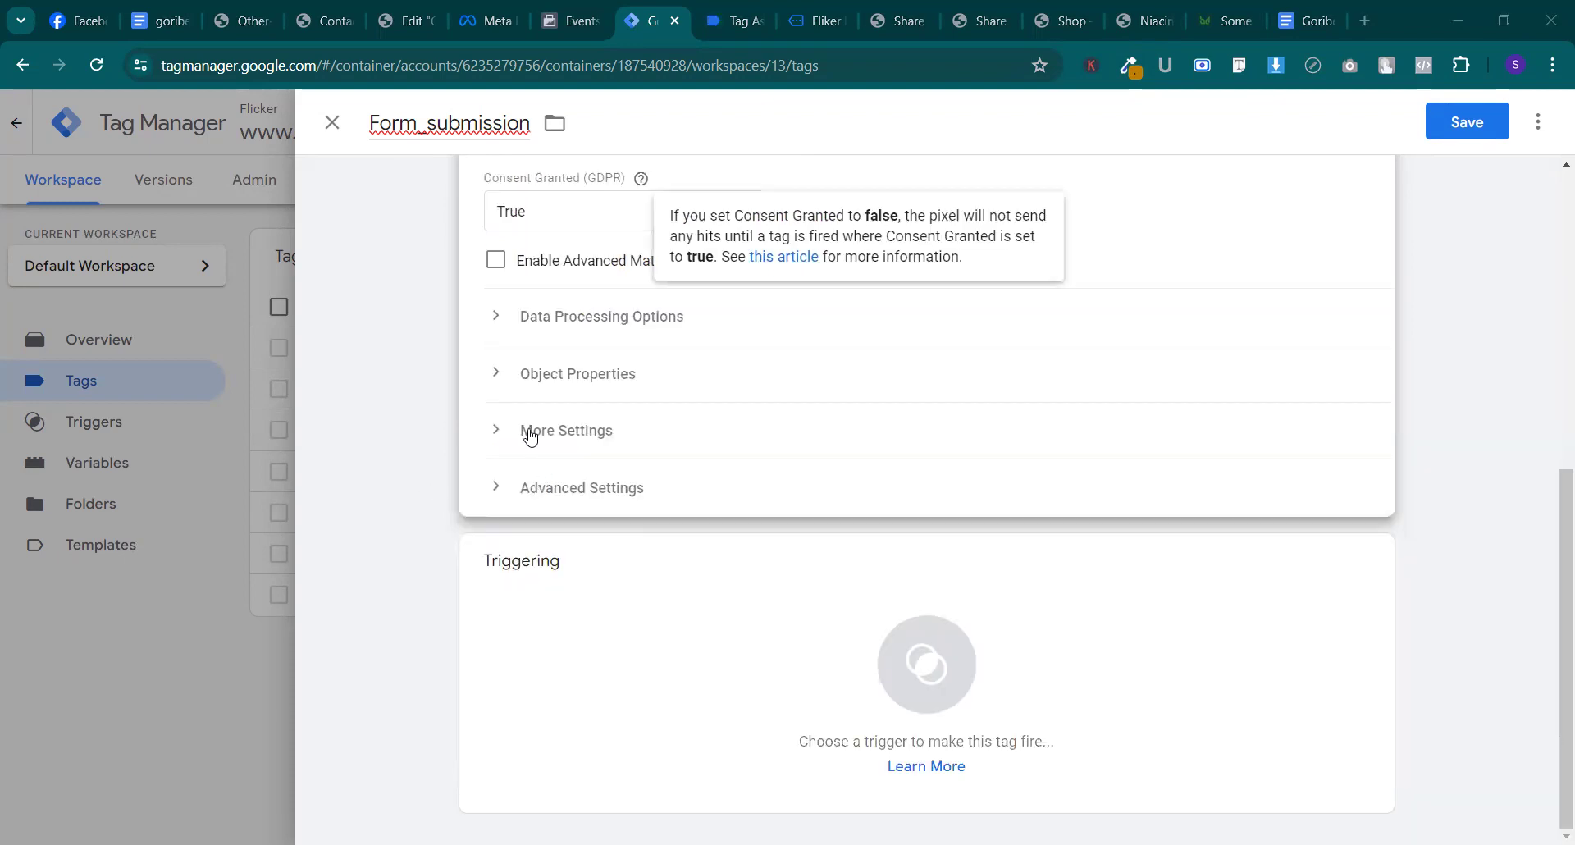
click(925, 644)
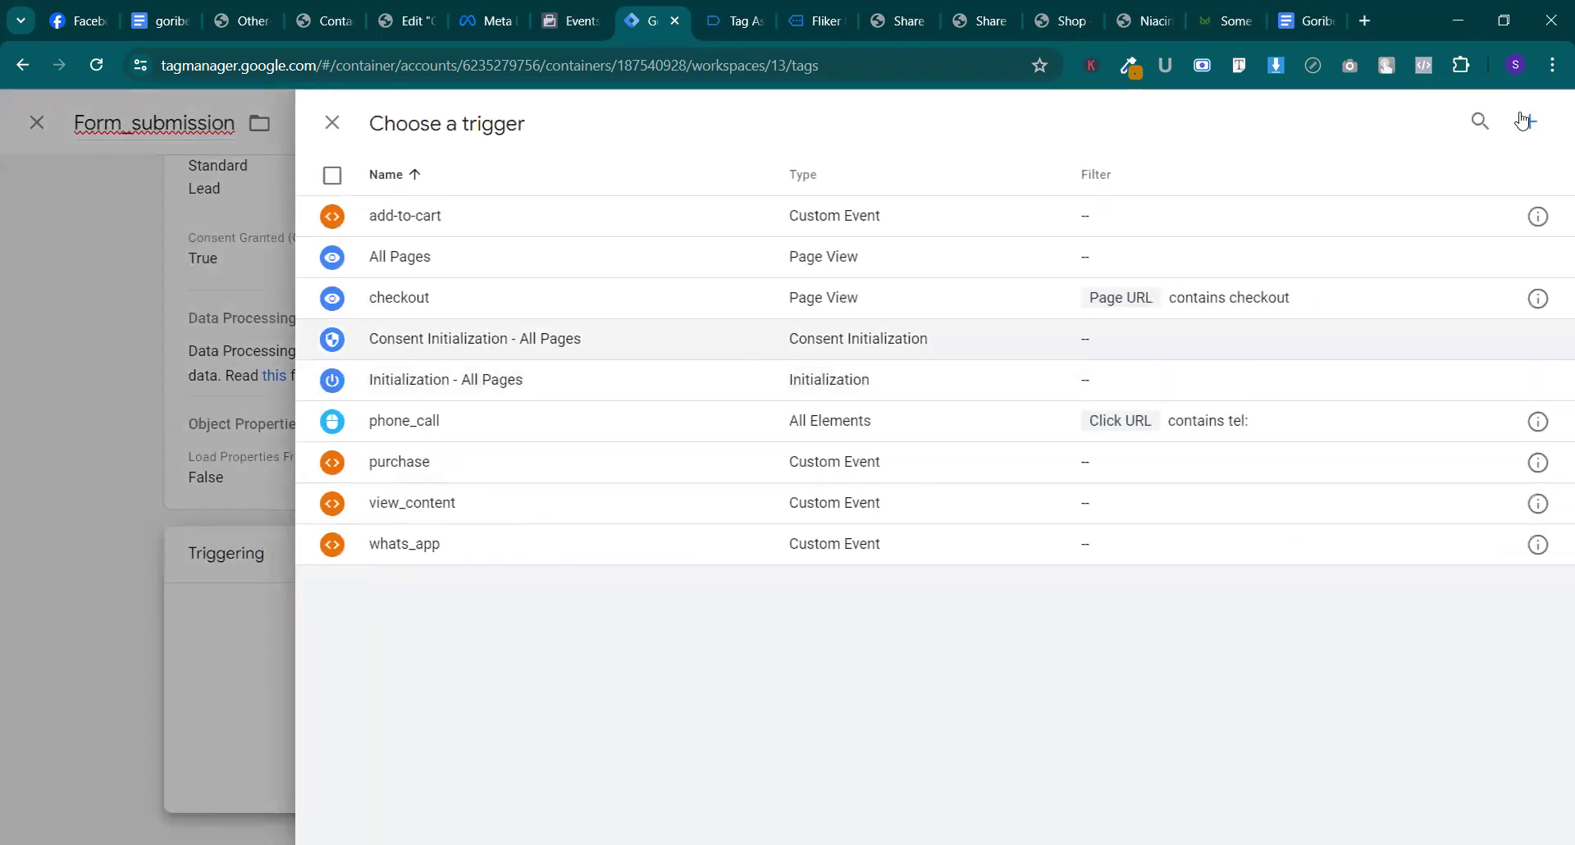
Start a new Form Submission trigger named form_submission.
click(1524, 121)
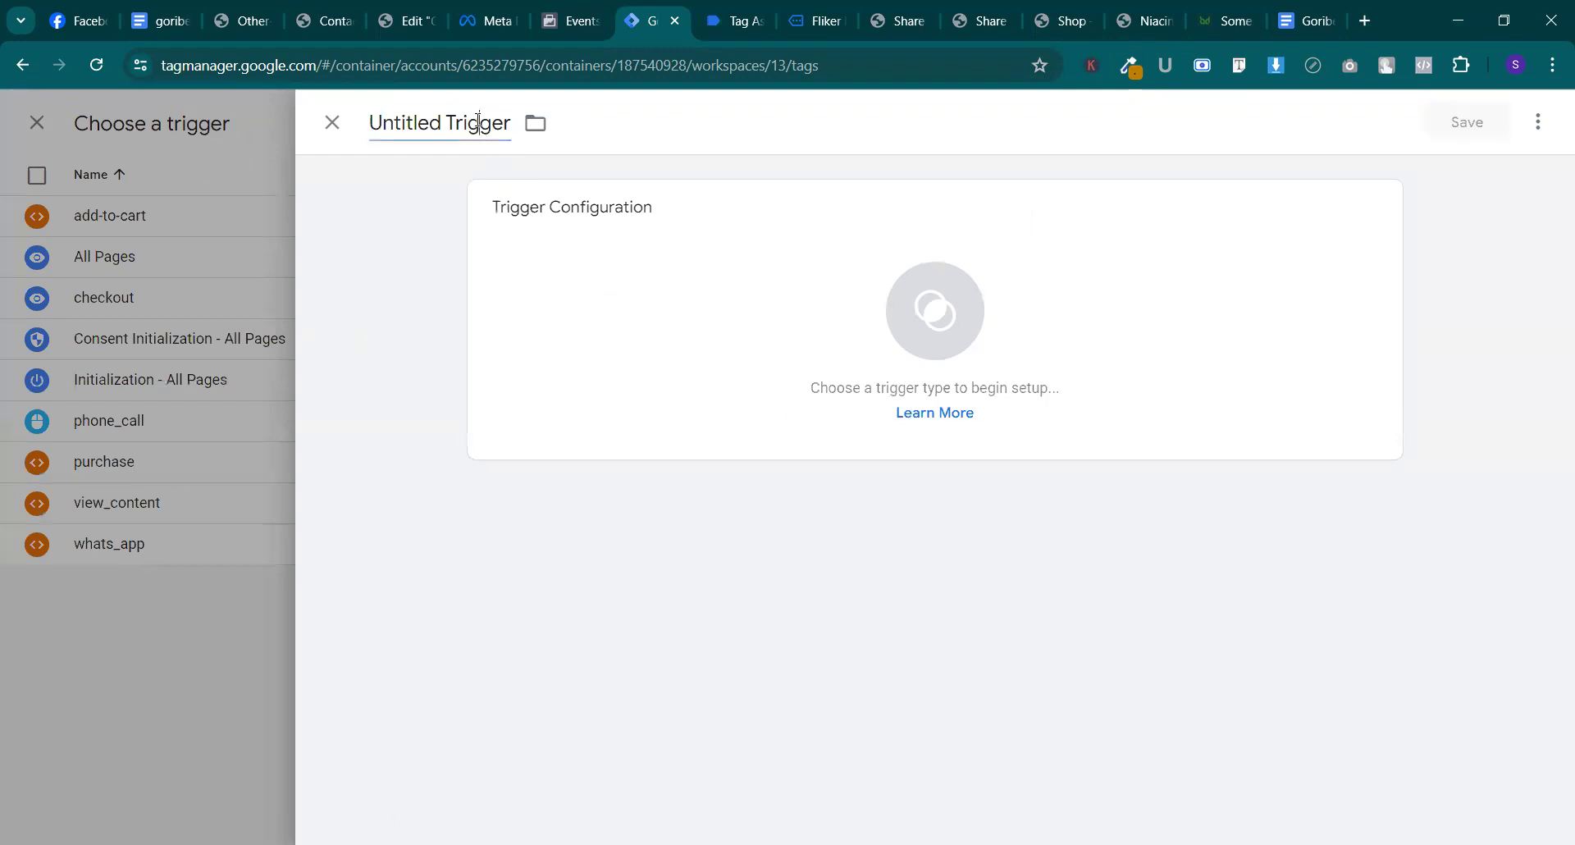
click(479, 121)
text(form_submission)
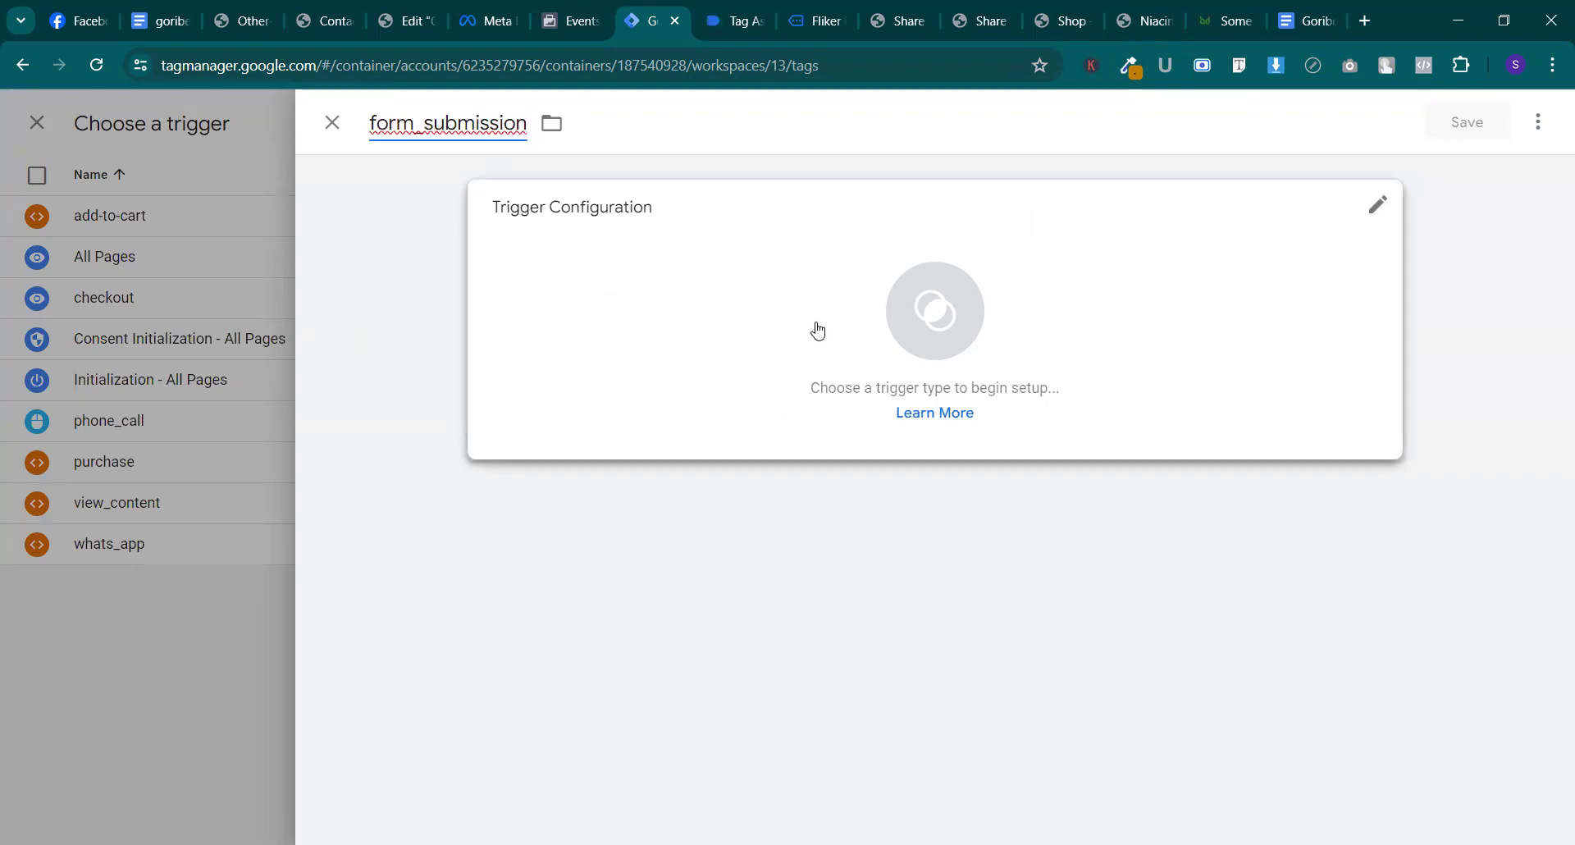
click(888, 330)
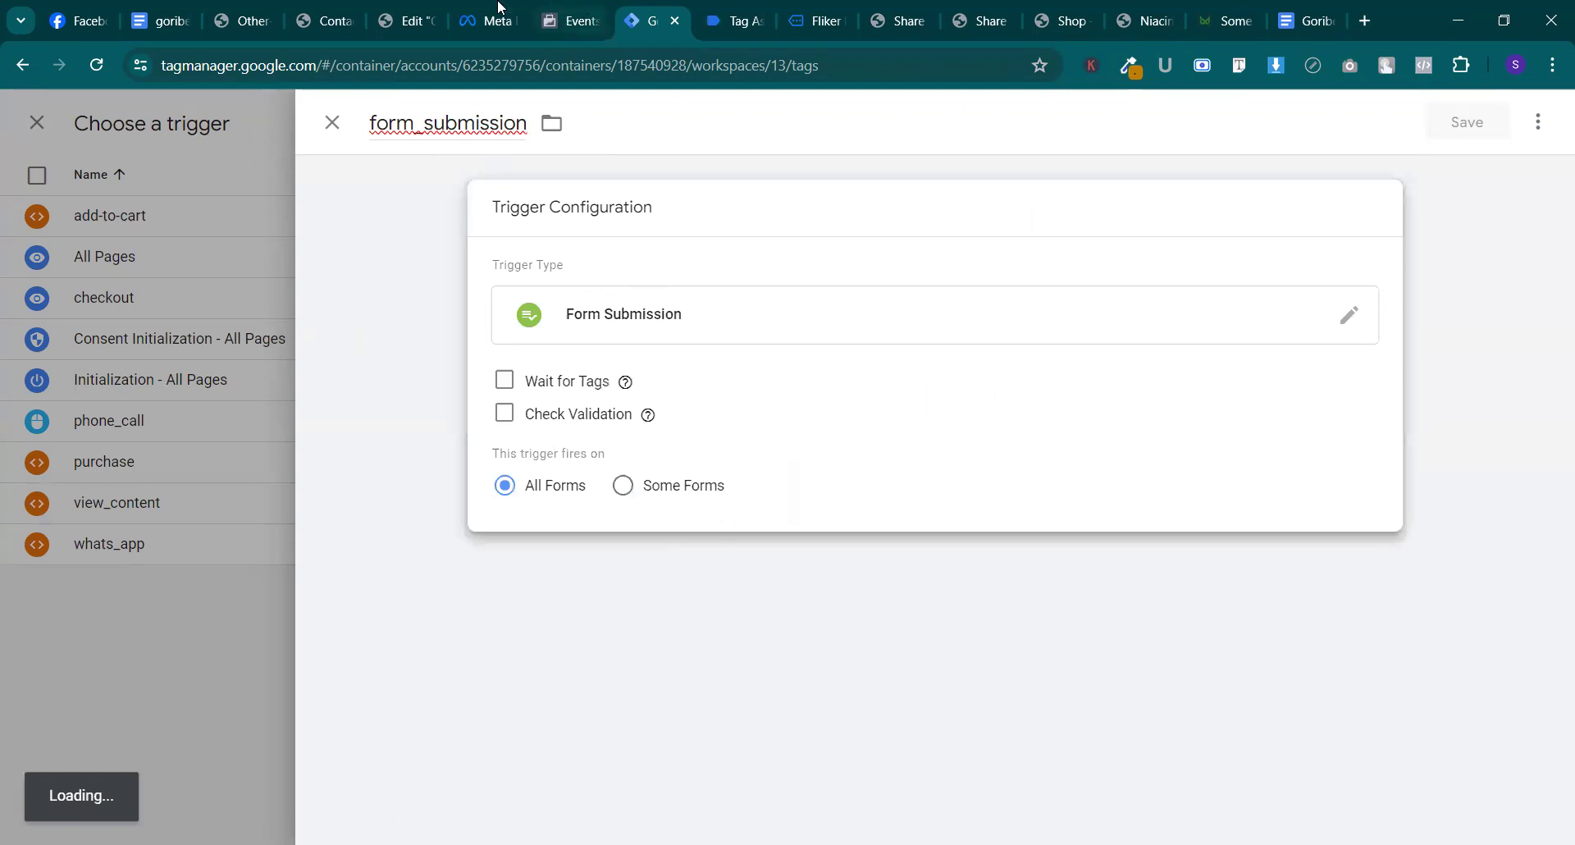
key(ctrl+shift+Tab)
key(ctrl+shift+Tab)
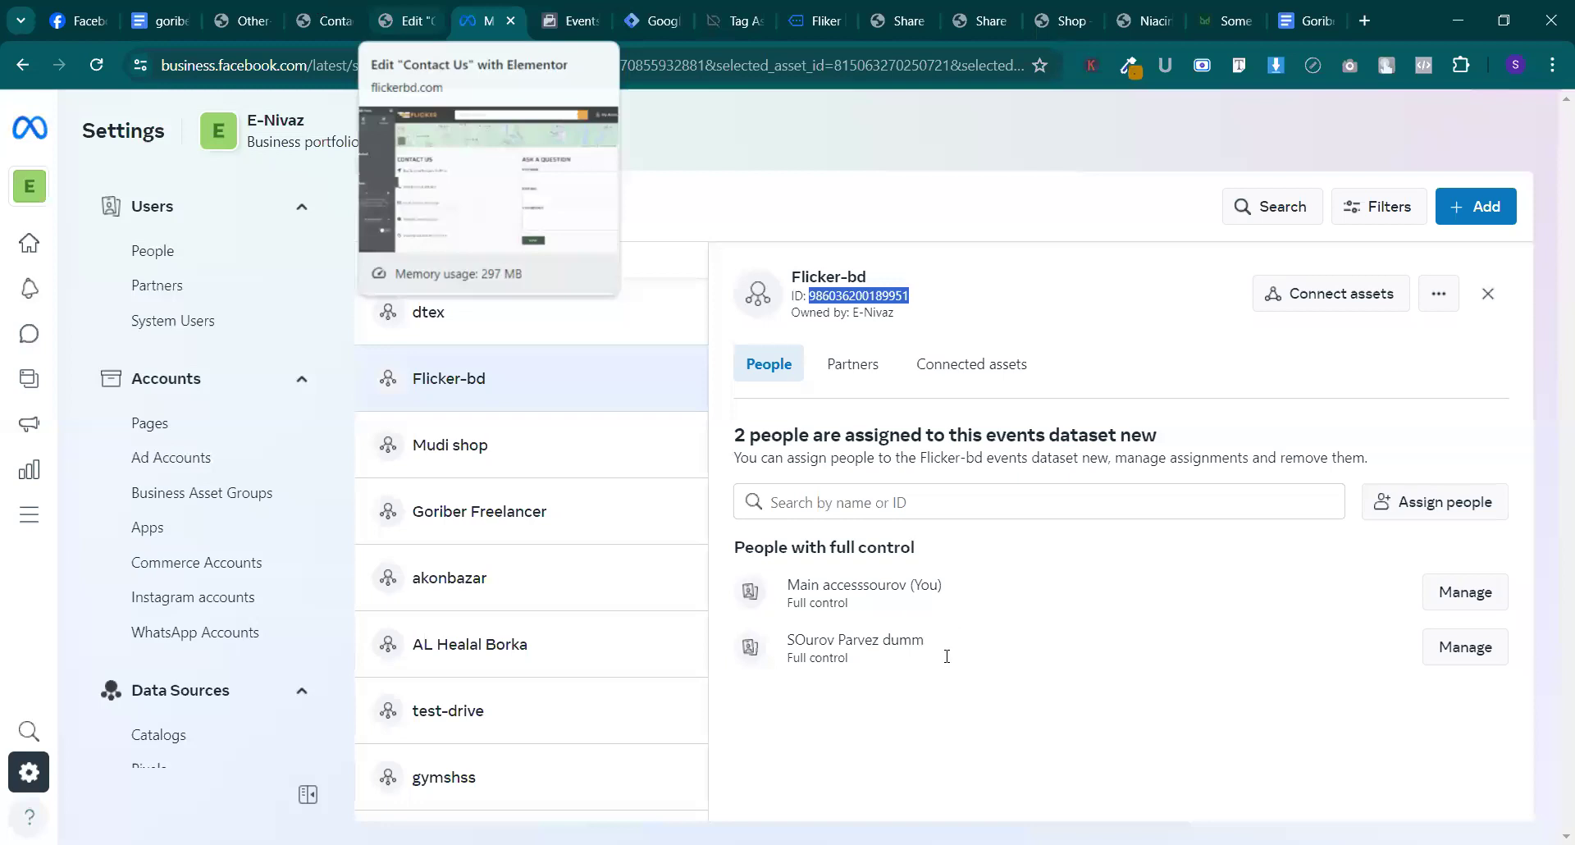
key(ctrl+shift+Tab)
key(ctrl+shift+Tab)
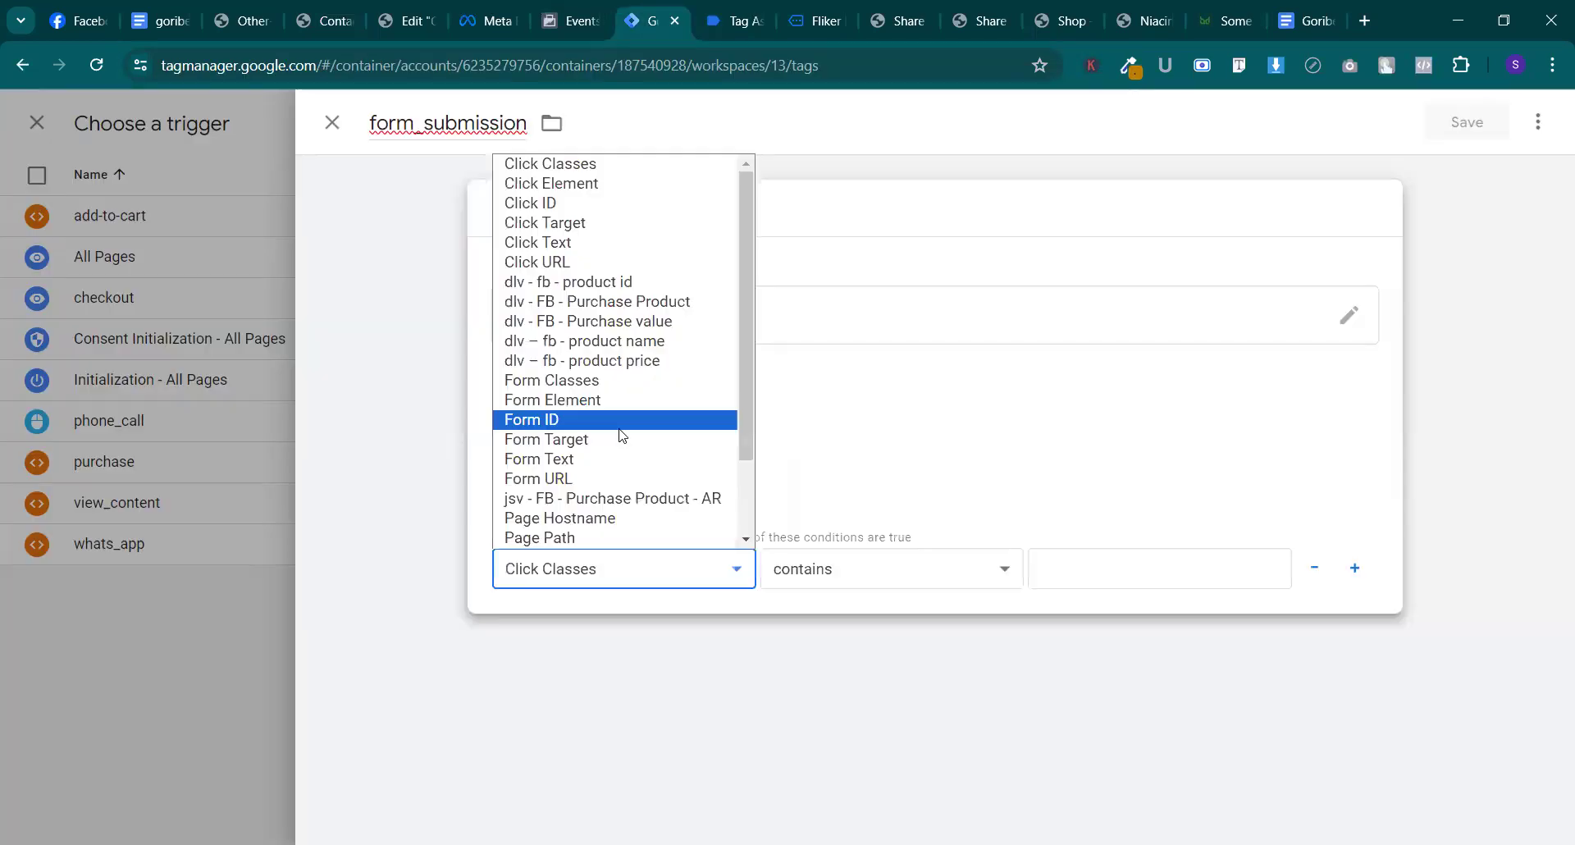
Limit the trigger to forms whose Form ID contains id1 and save it.
key(Return)
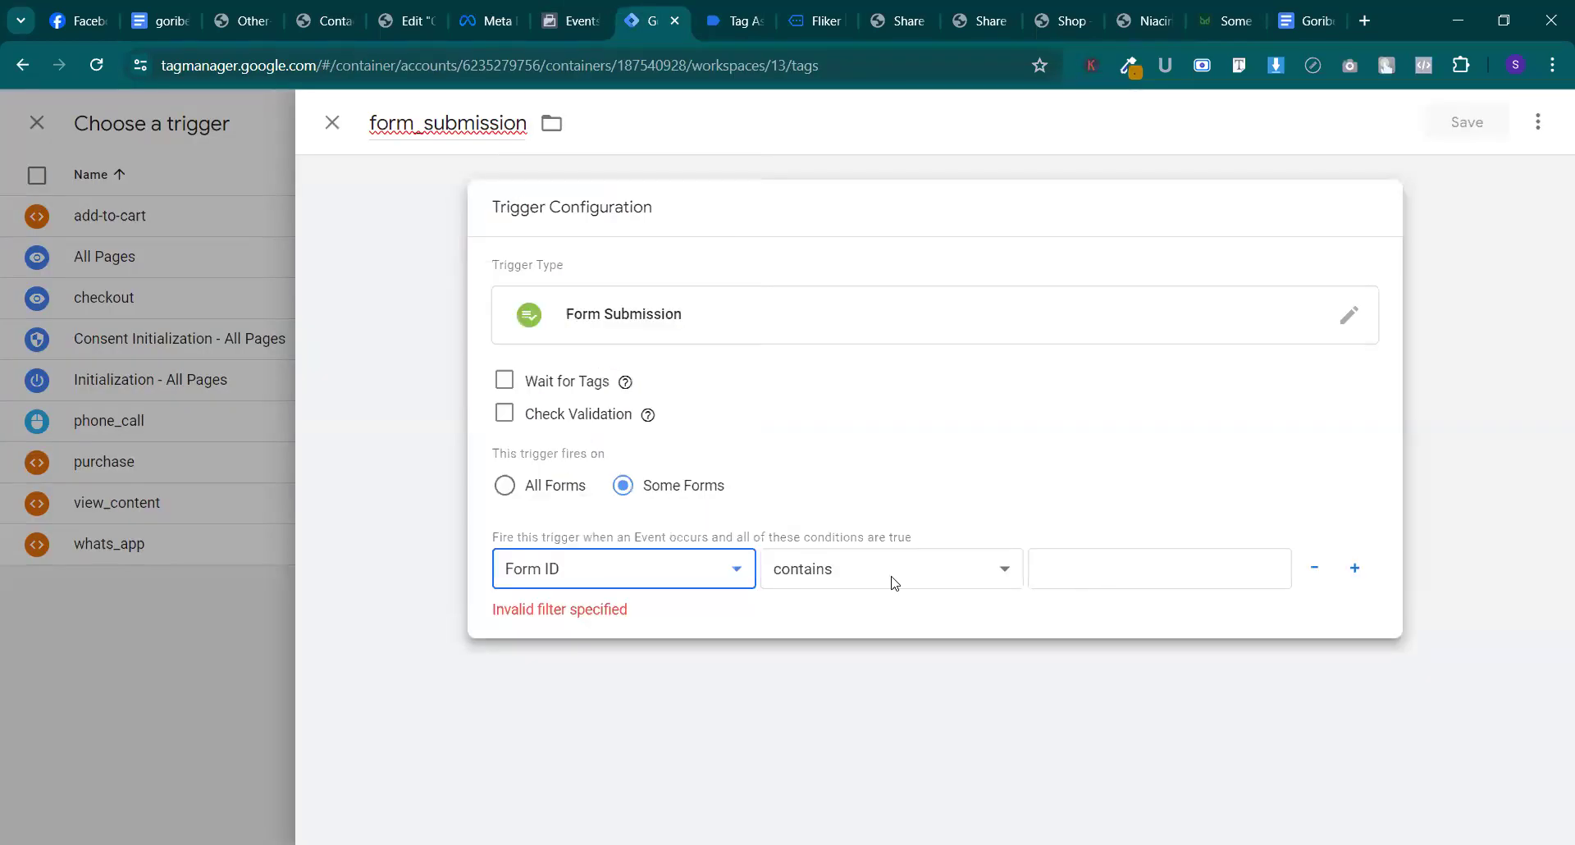
click(1094, 568)
text(i)
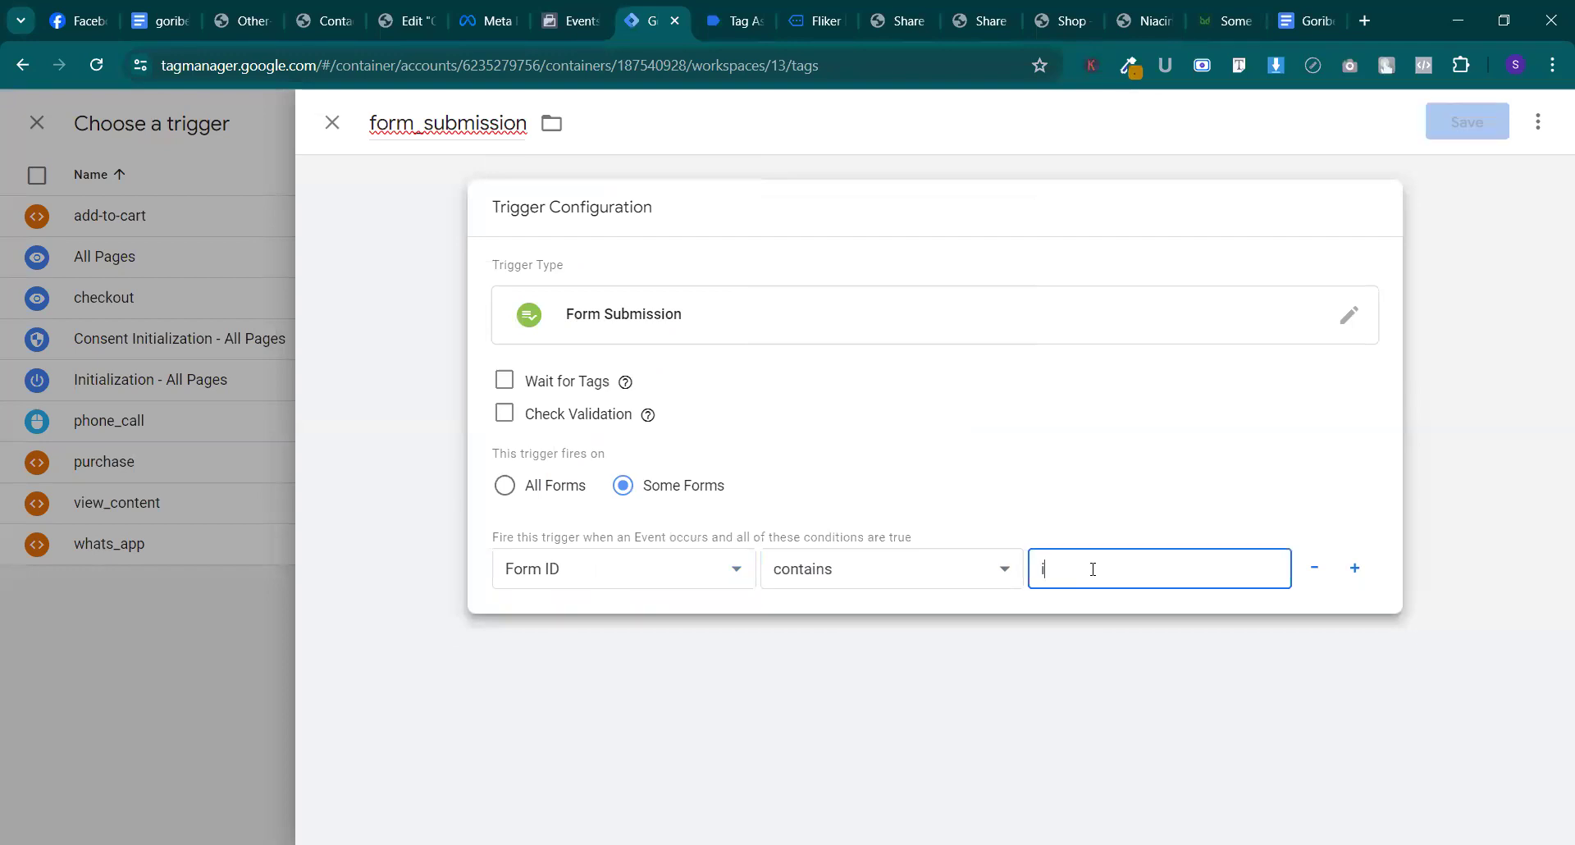
text(d11)
key(BackSpace)
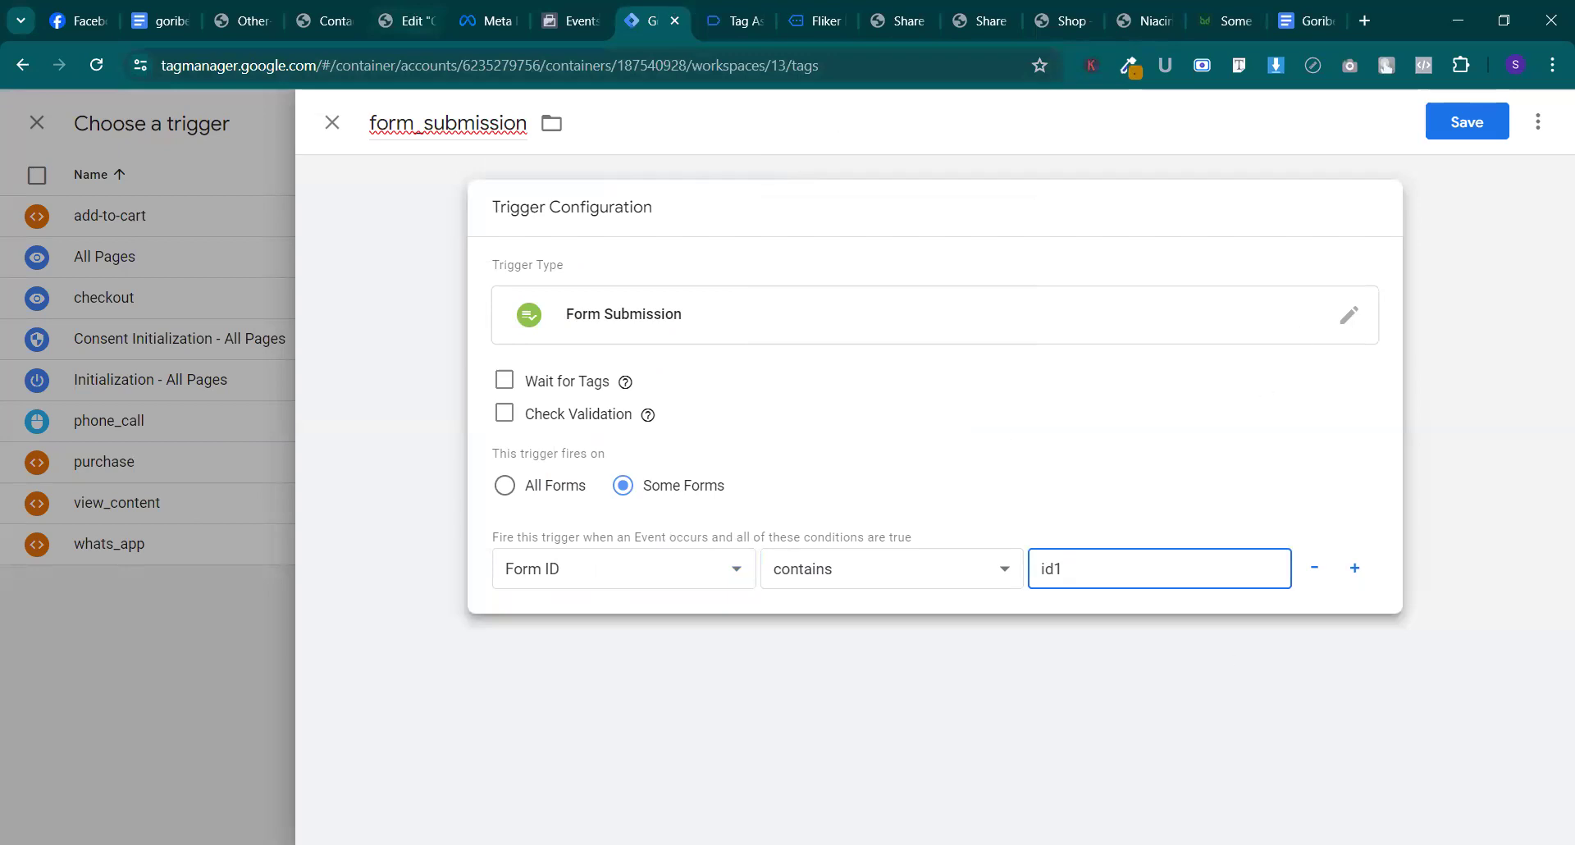
click(1443, 129)
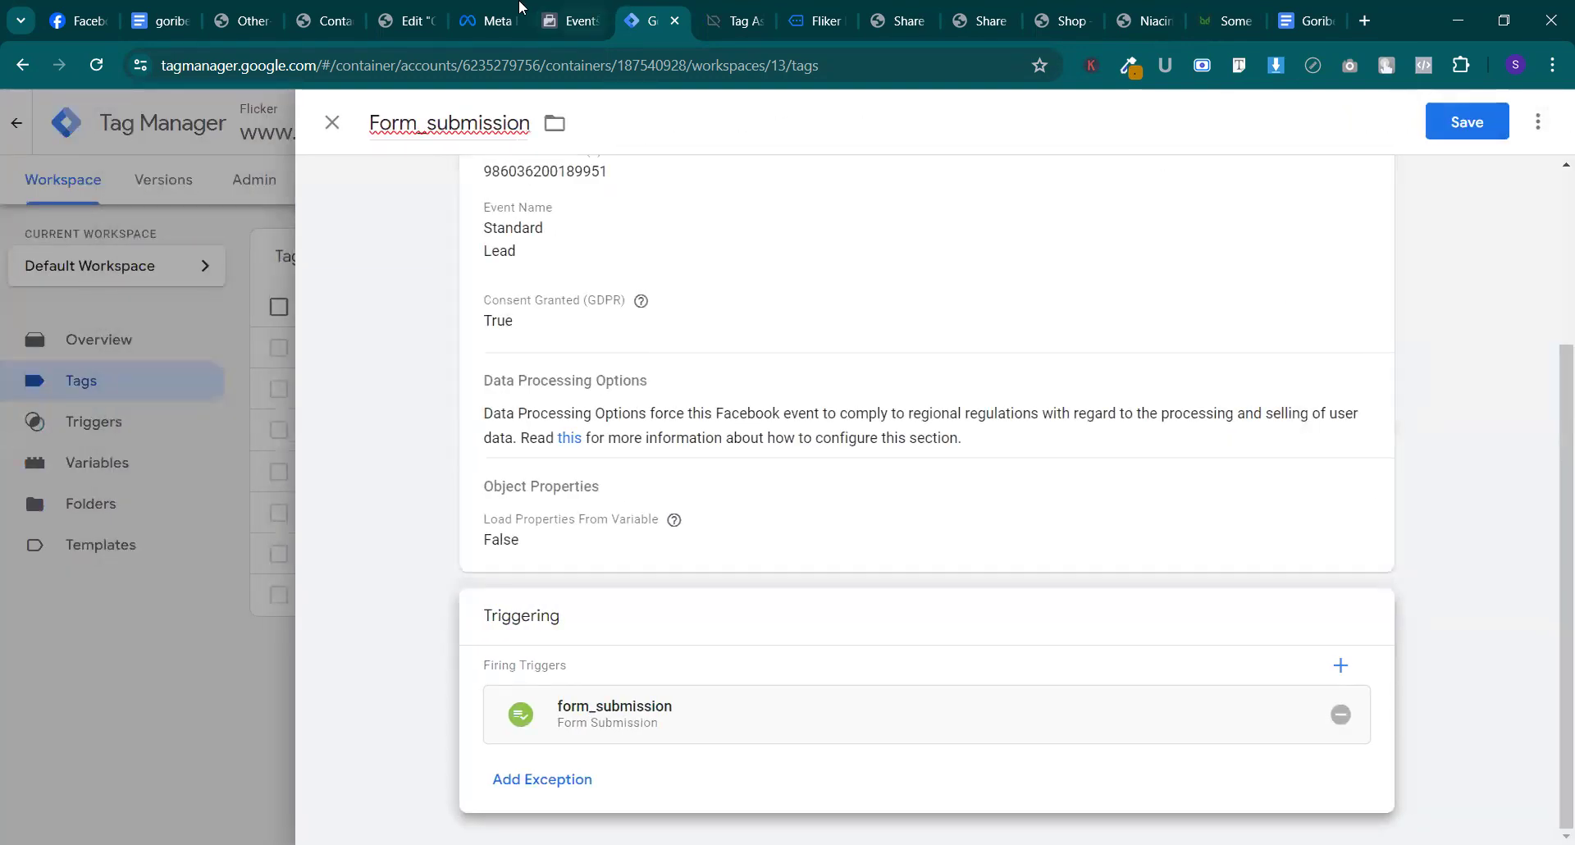
Review the Elementor form and Tag Assistant tabs, then save the Form_submission tag.
click(404, 21)
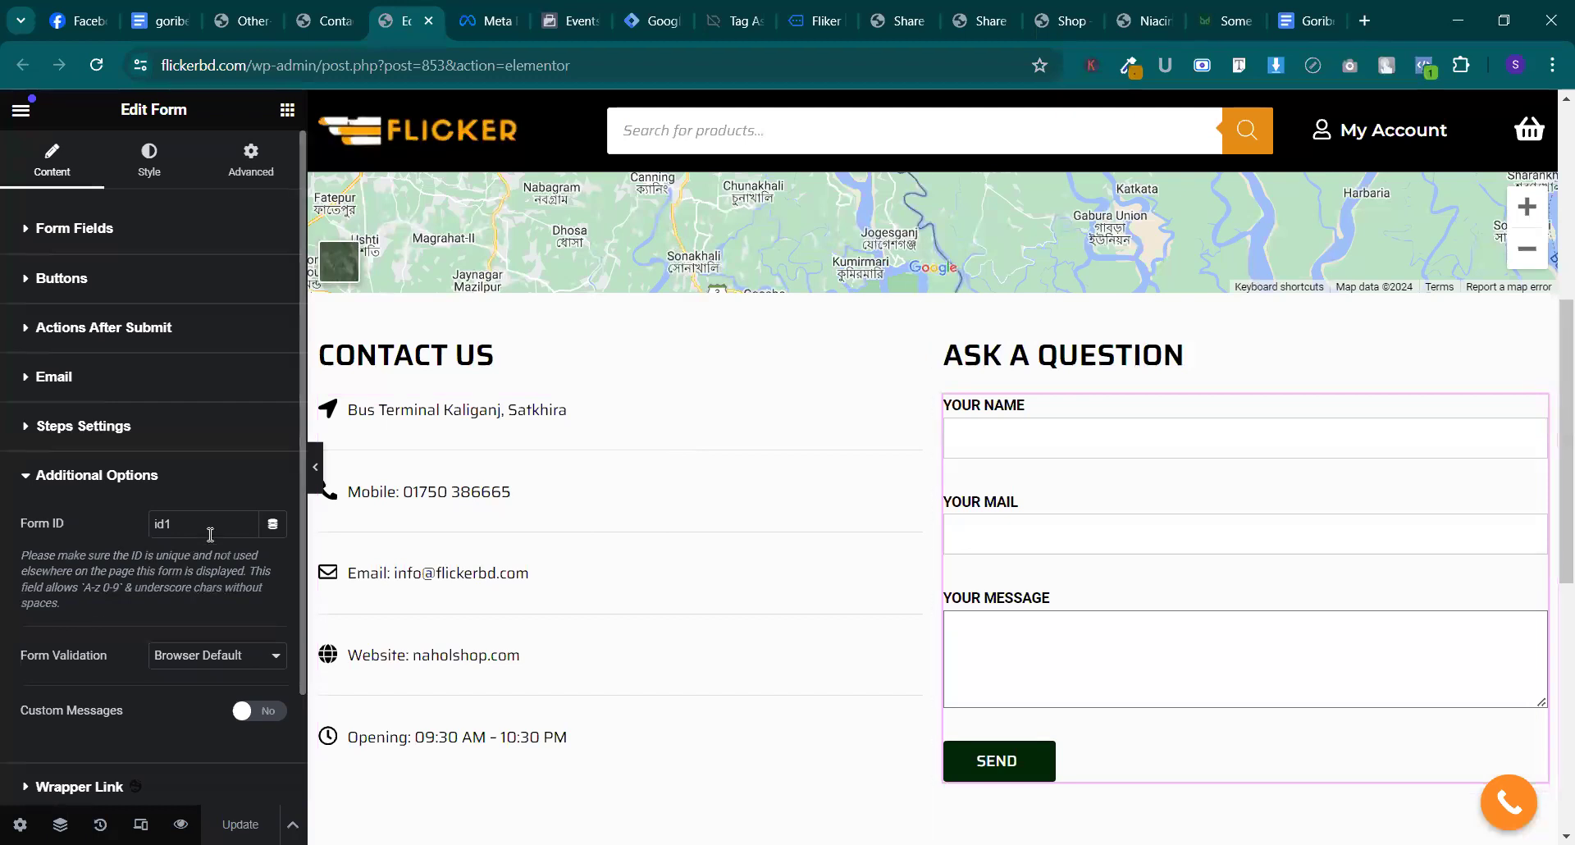
click(656, 8)
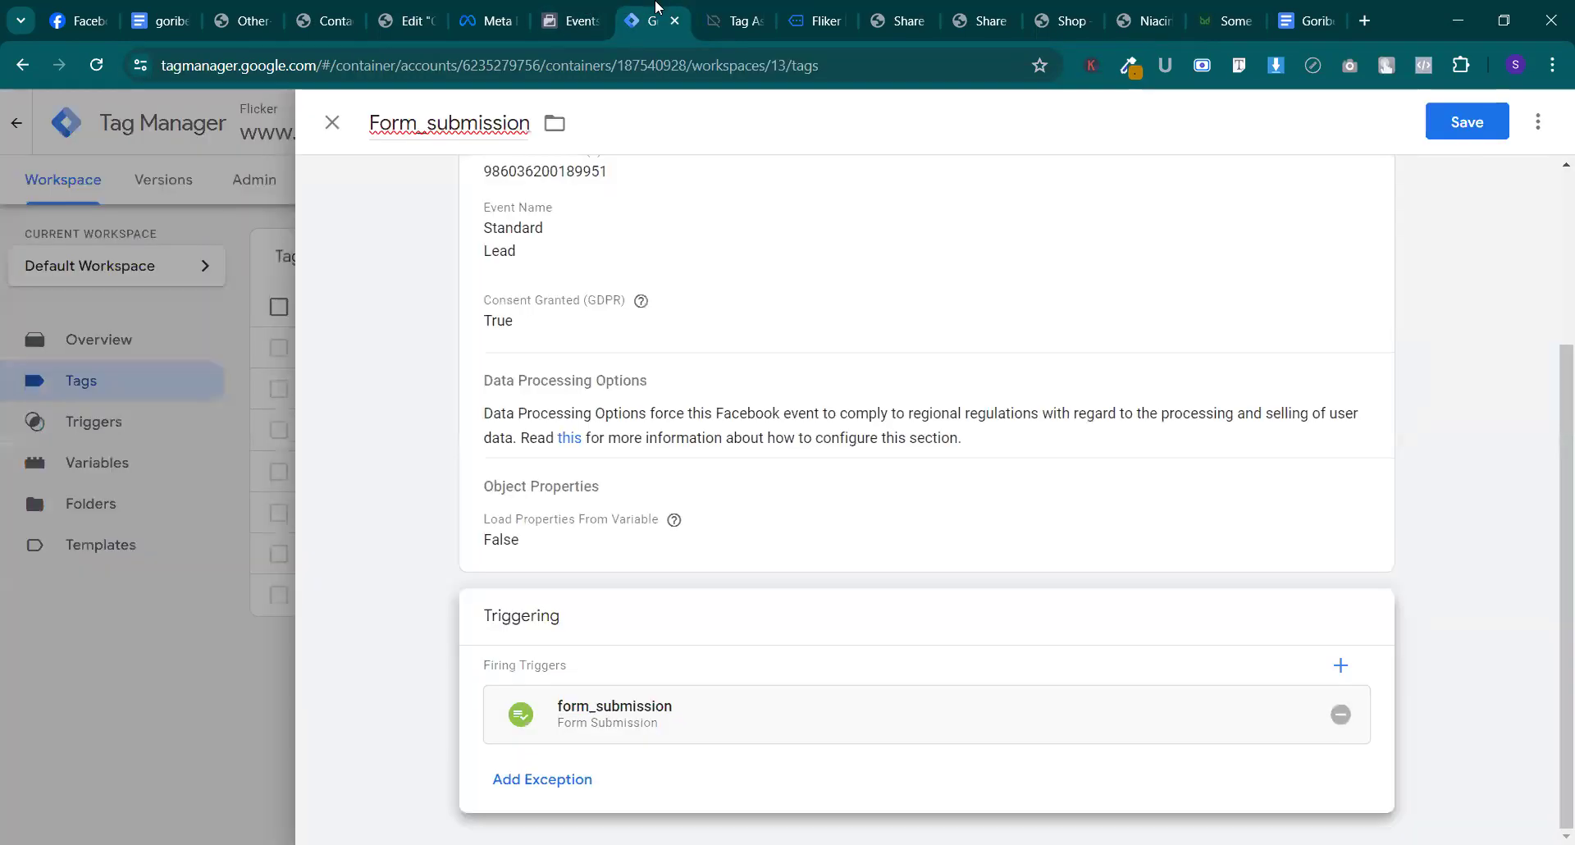
click(730, 8)
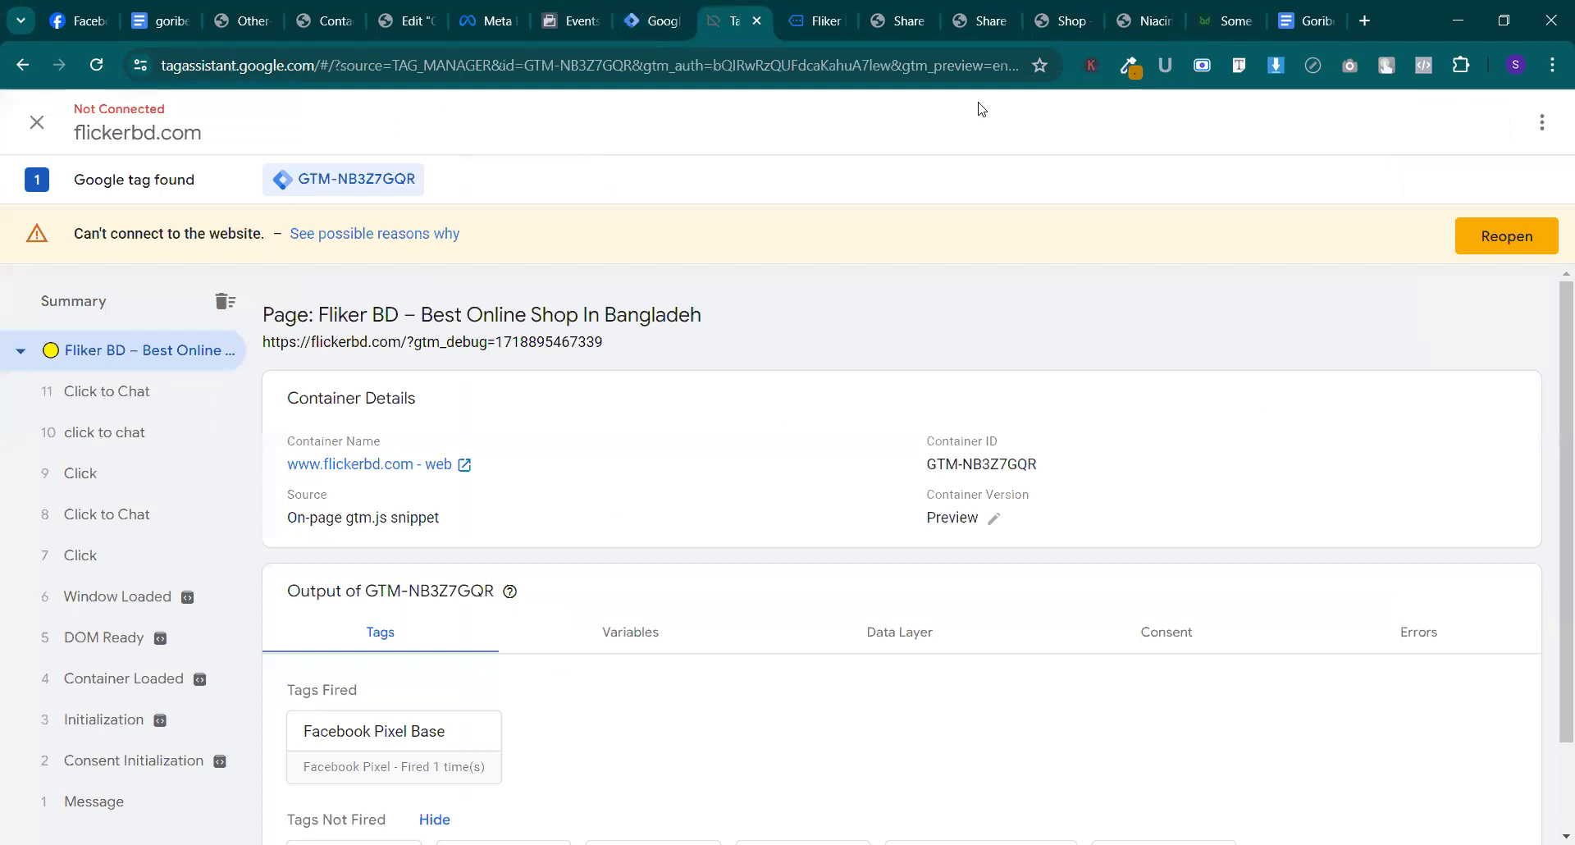
key(ctrl+shift+Tab)
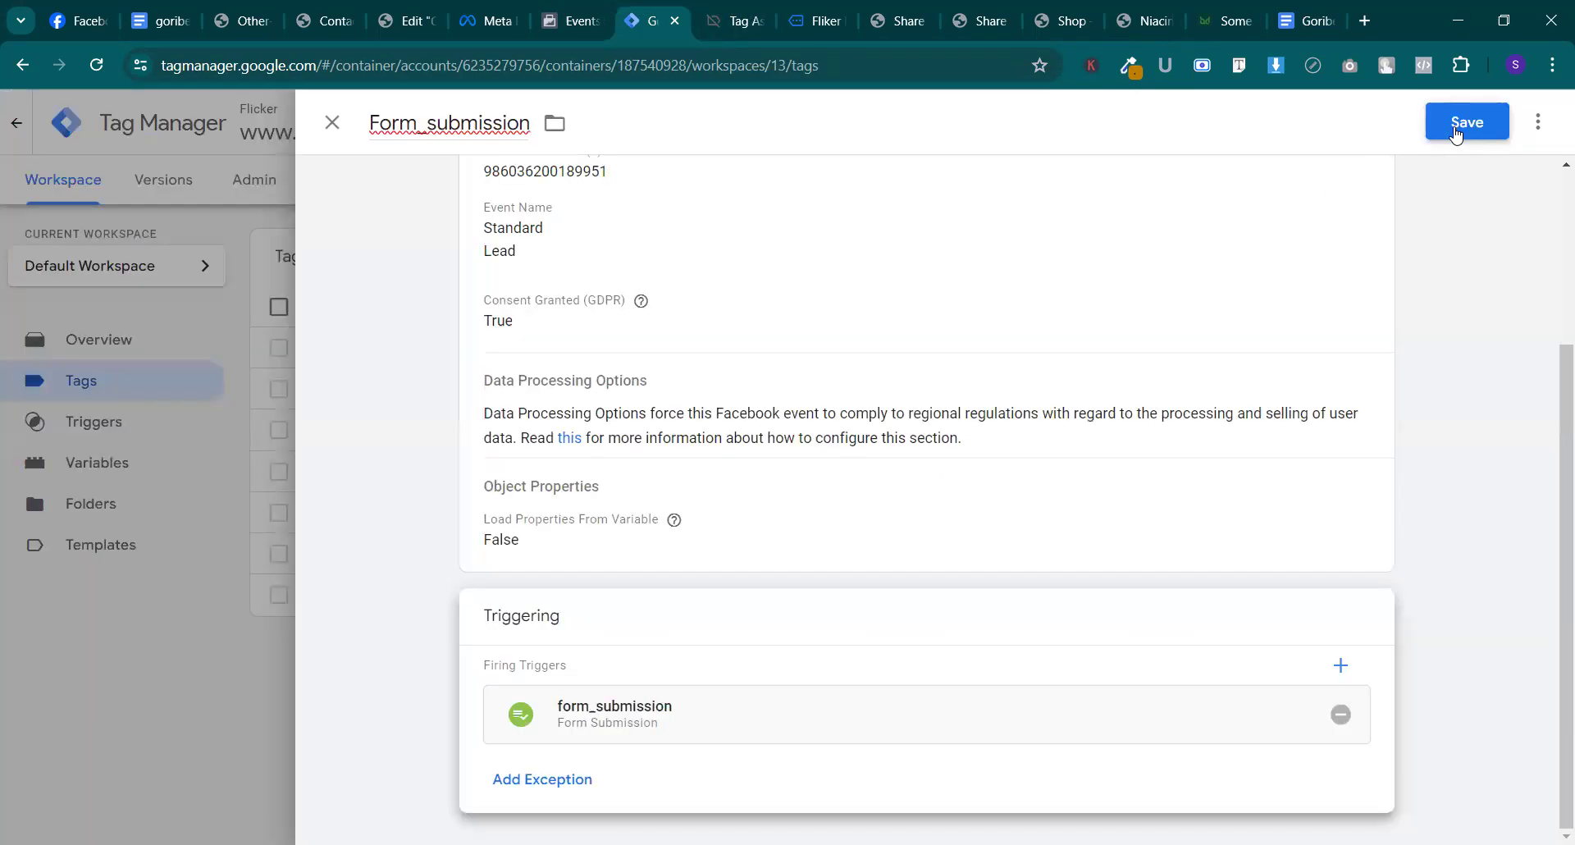
click(1457, 132)
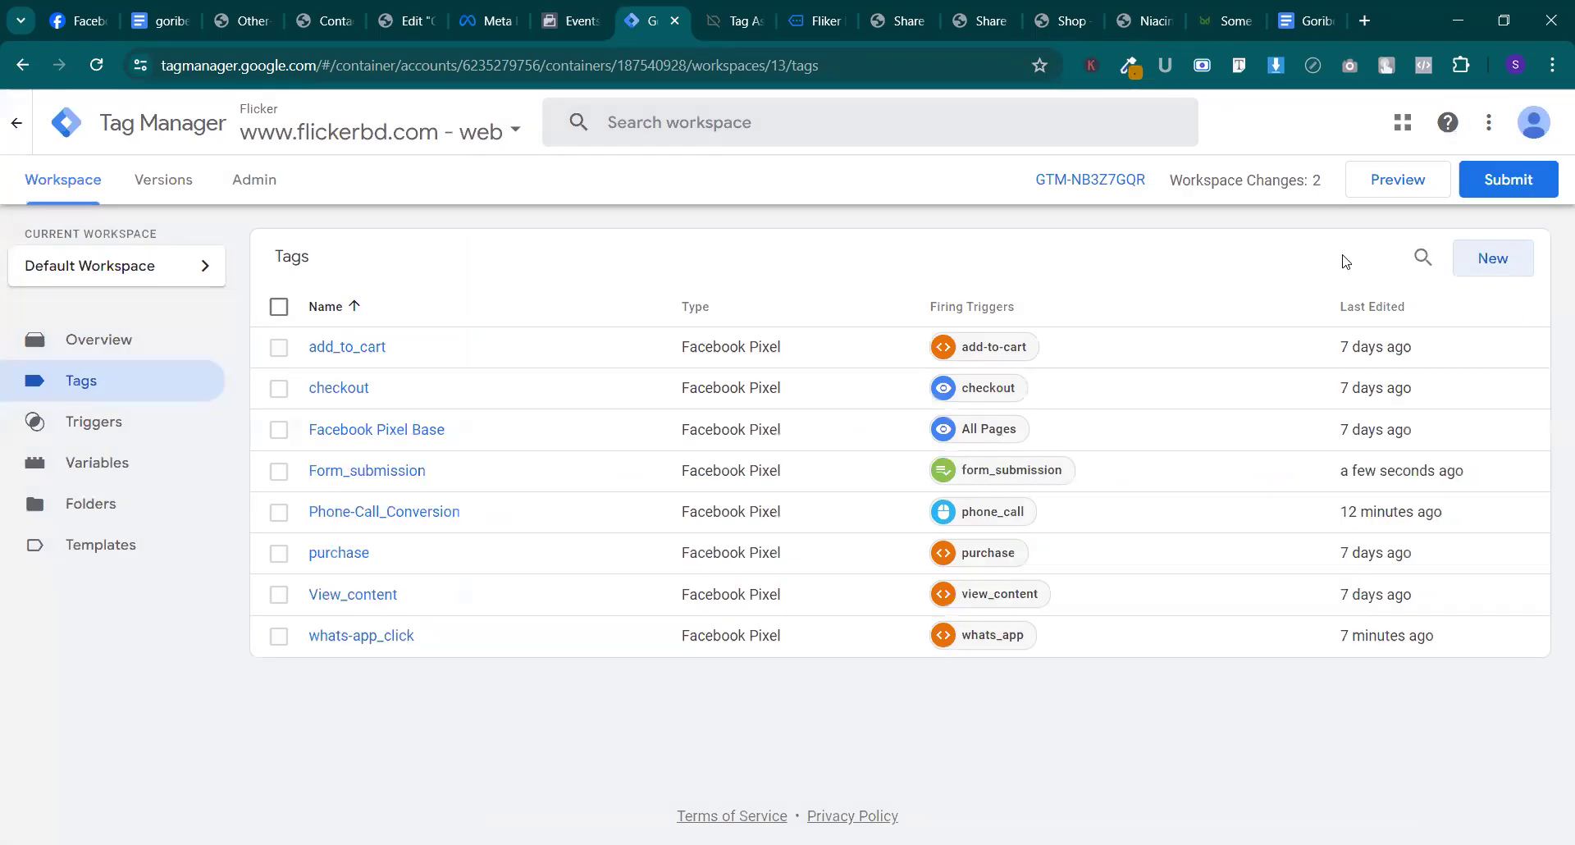
Publish the workspace changes as Version 13 without a description and return to Workspace.
click(1508, 179)
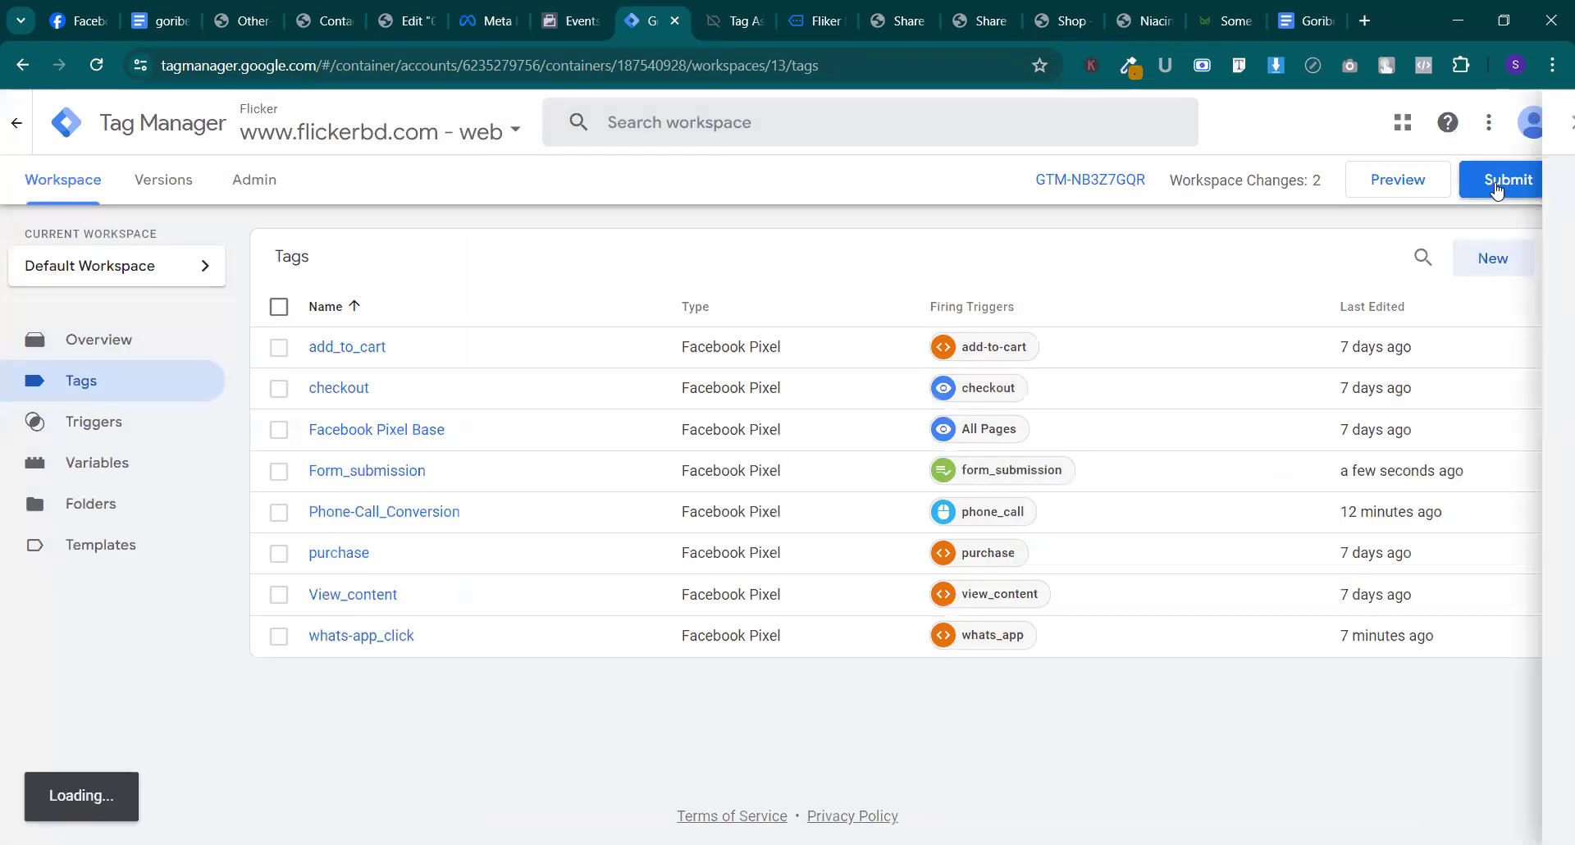
click(1495, 131)
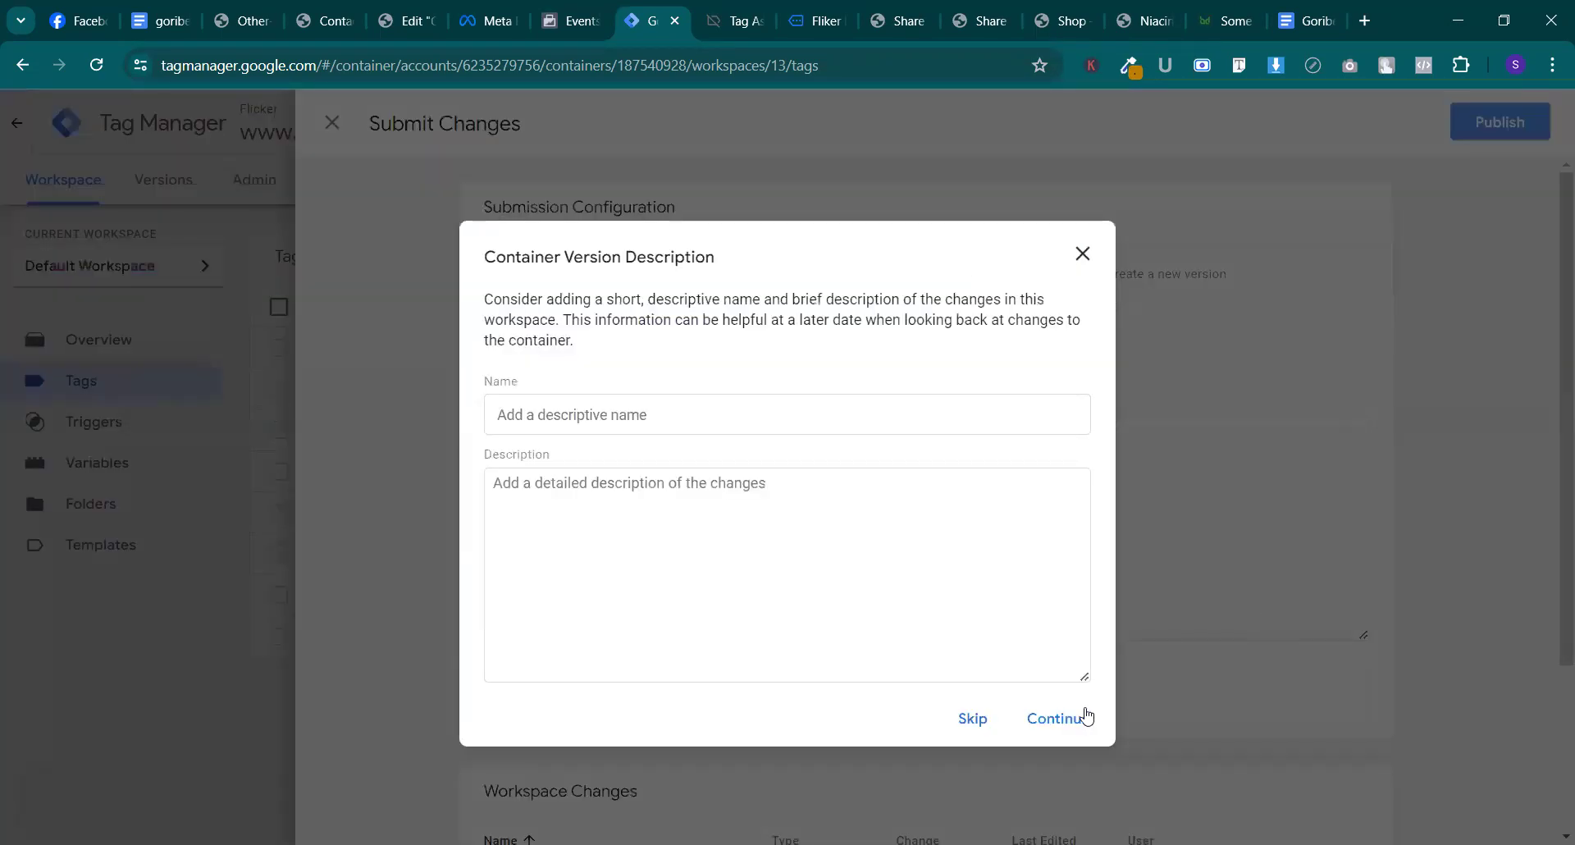
click(1081, 719)
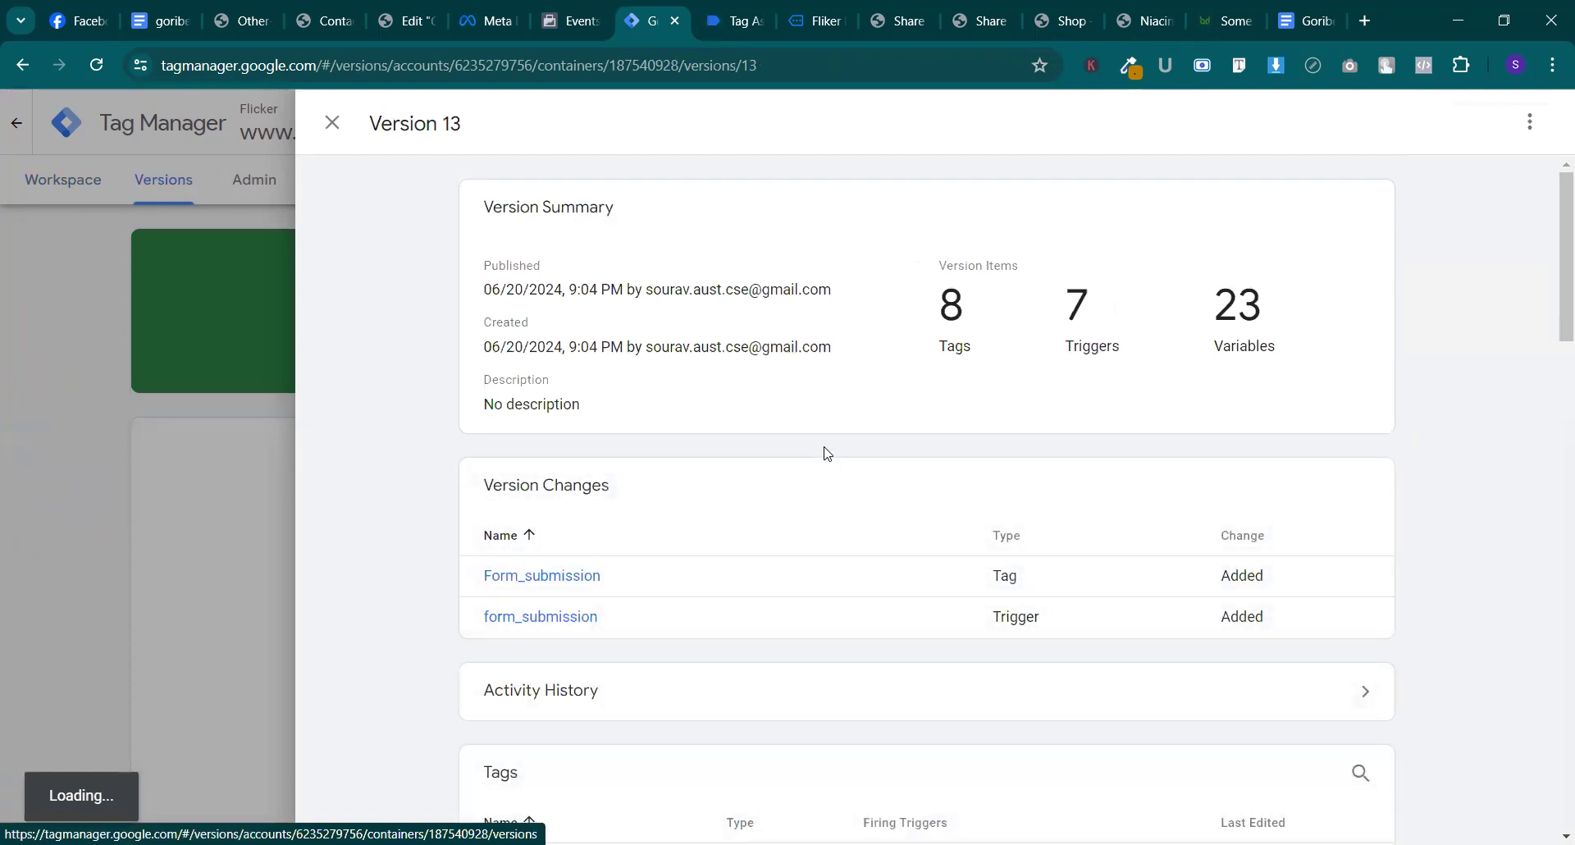
click(111, 183)
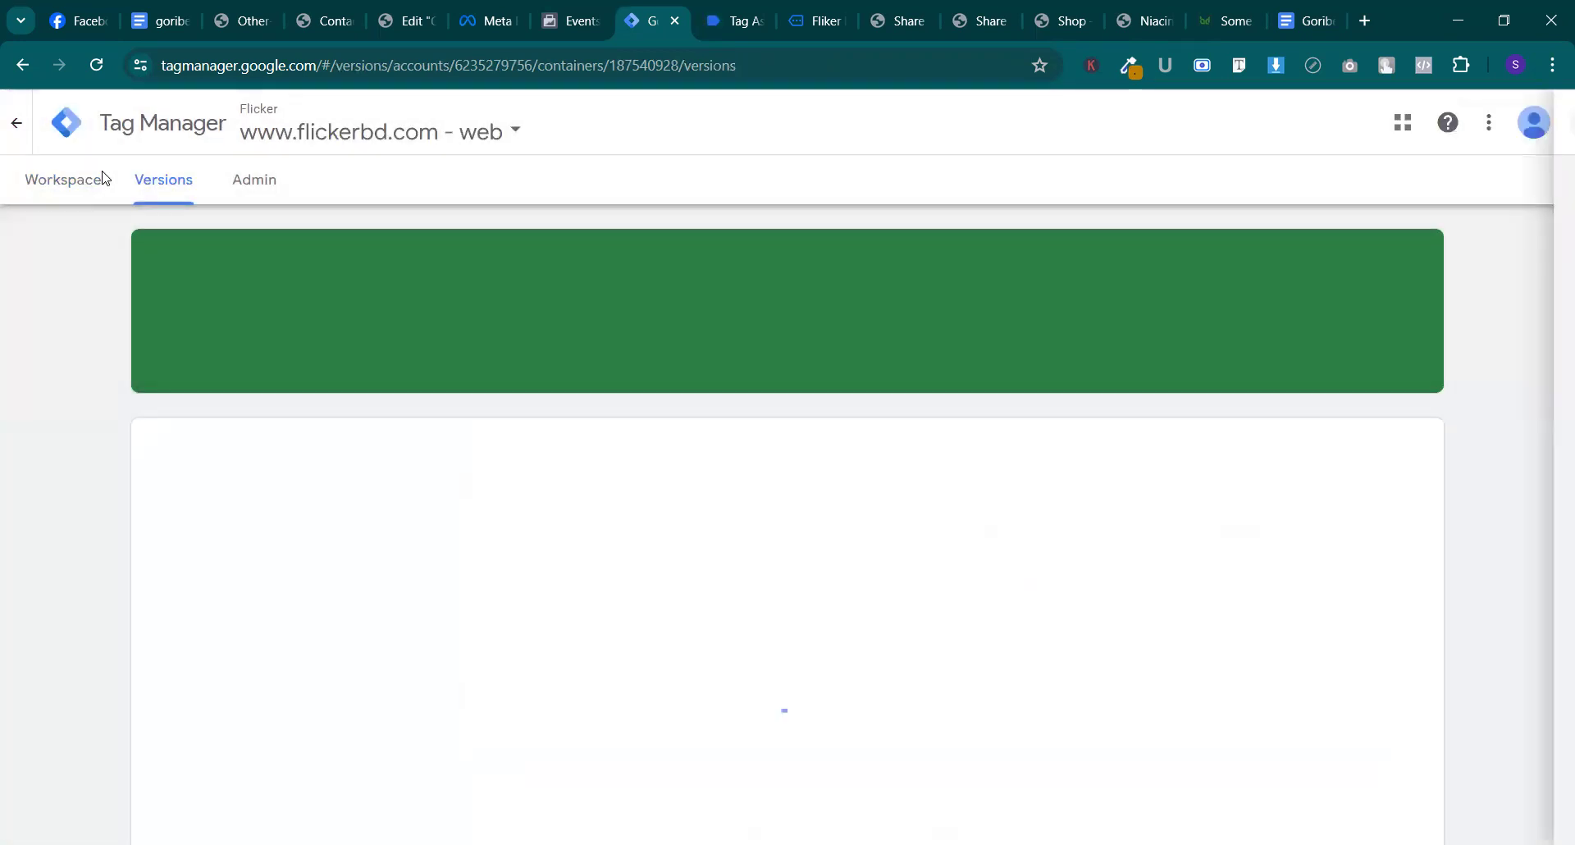
click(106, 176)
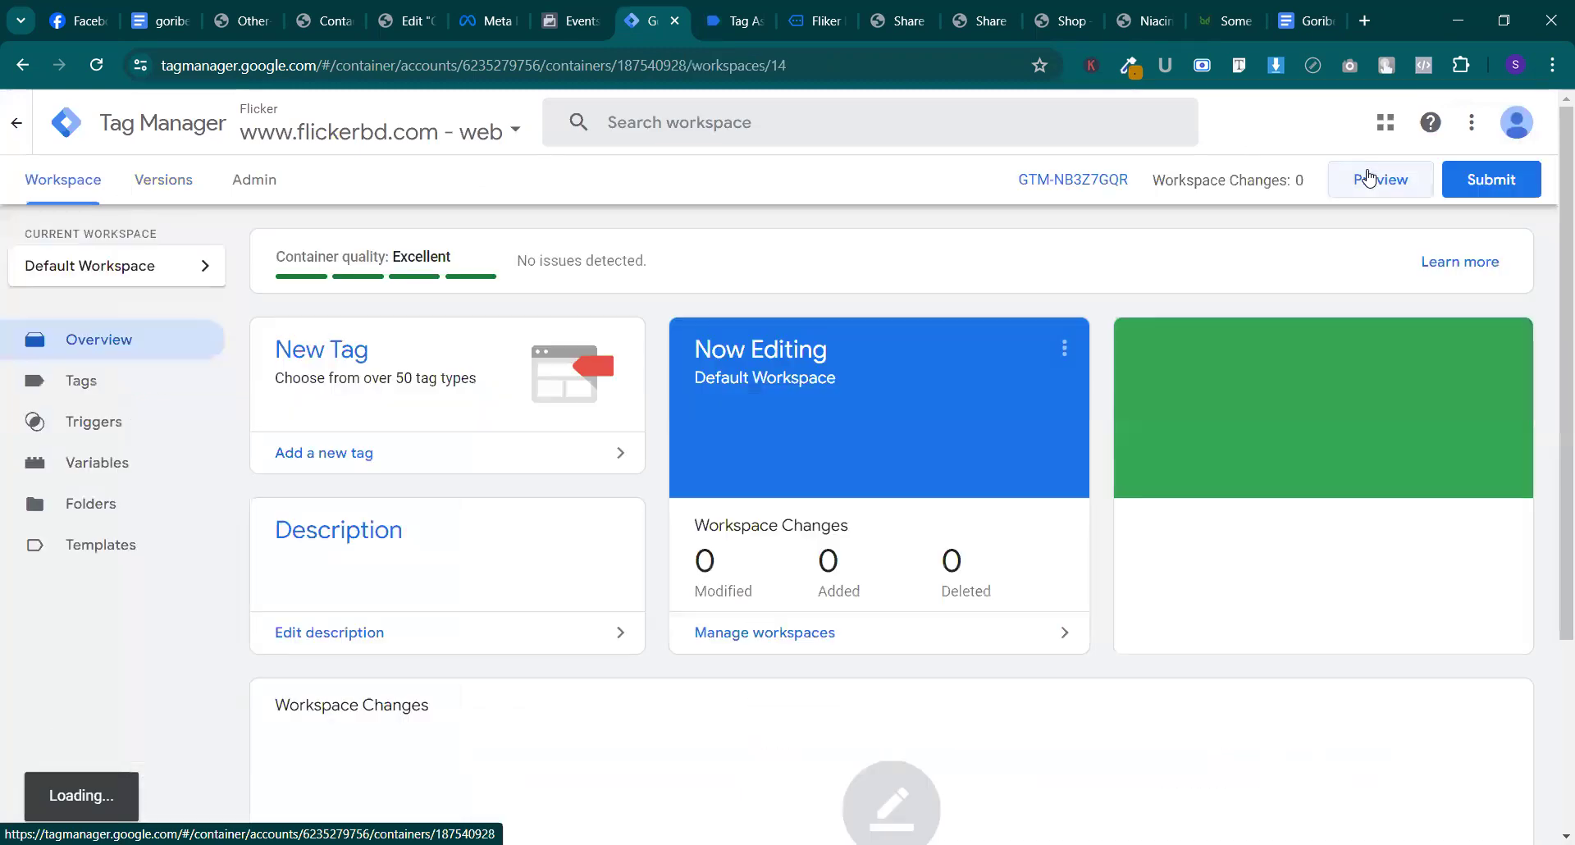
Start a Tag Assistant debug preview and open flickerbd.com in debug mode.
click(1369, 177)
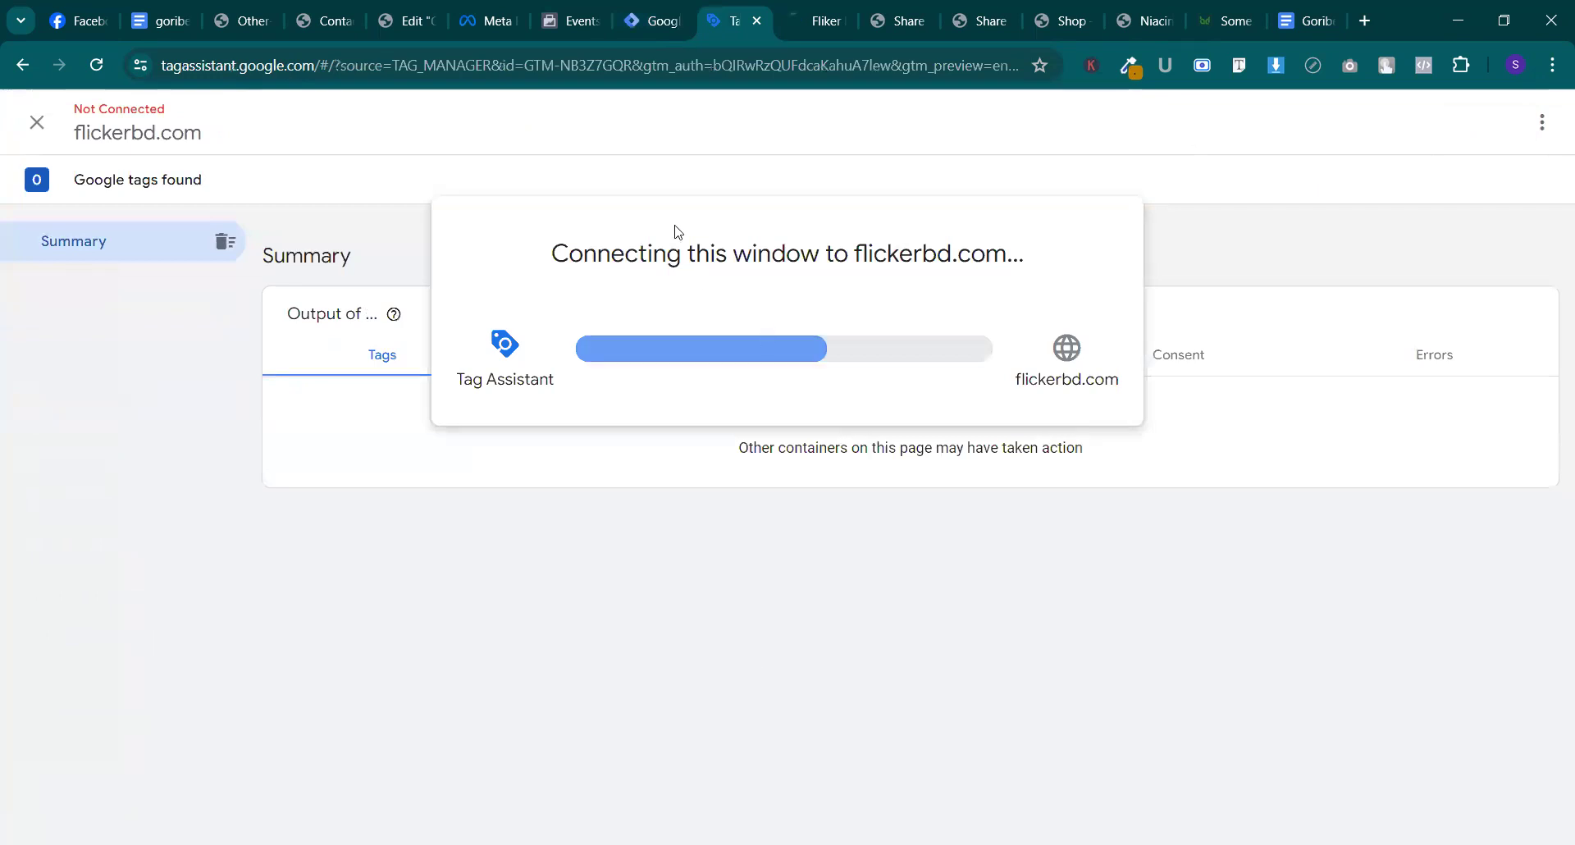
click(784, 6)
click(751, 8)
click(838, 7)
click(726, 7)
click(795, 21)
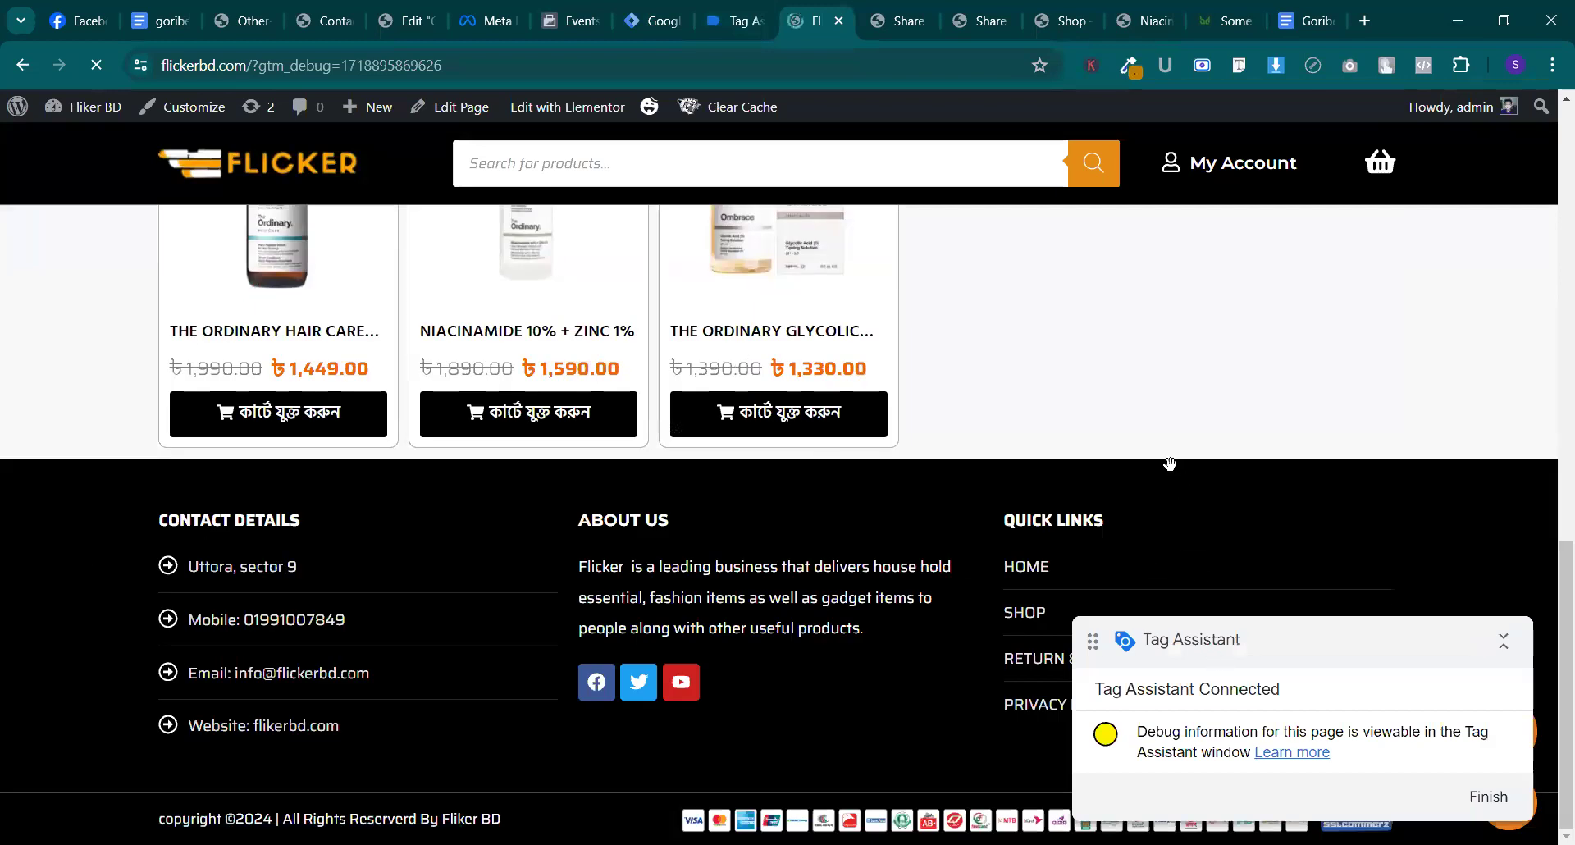
scroll(407, 583, up, 3)
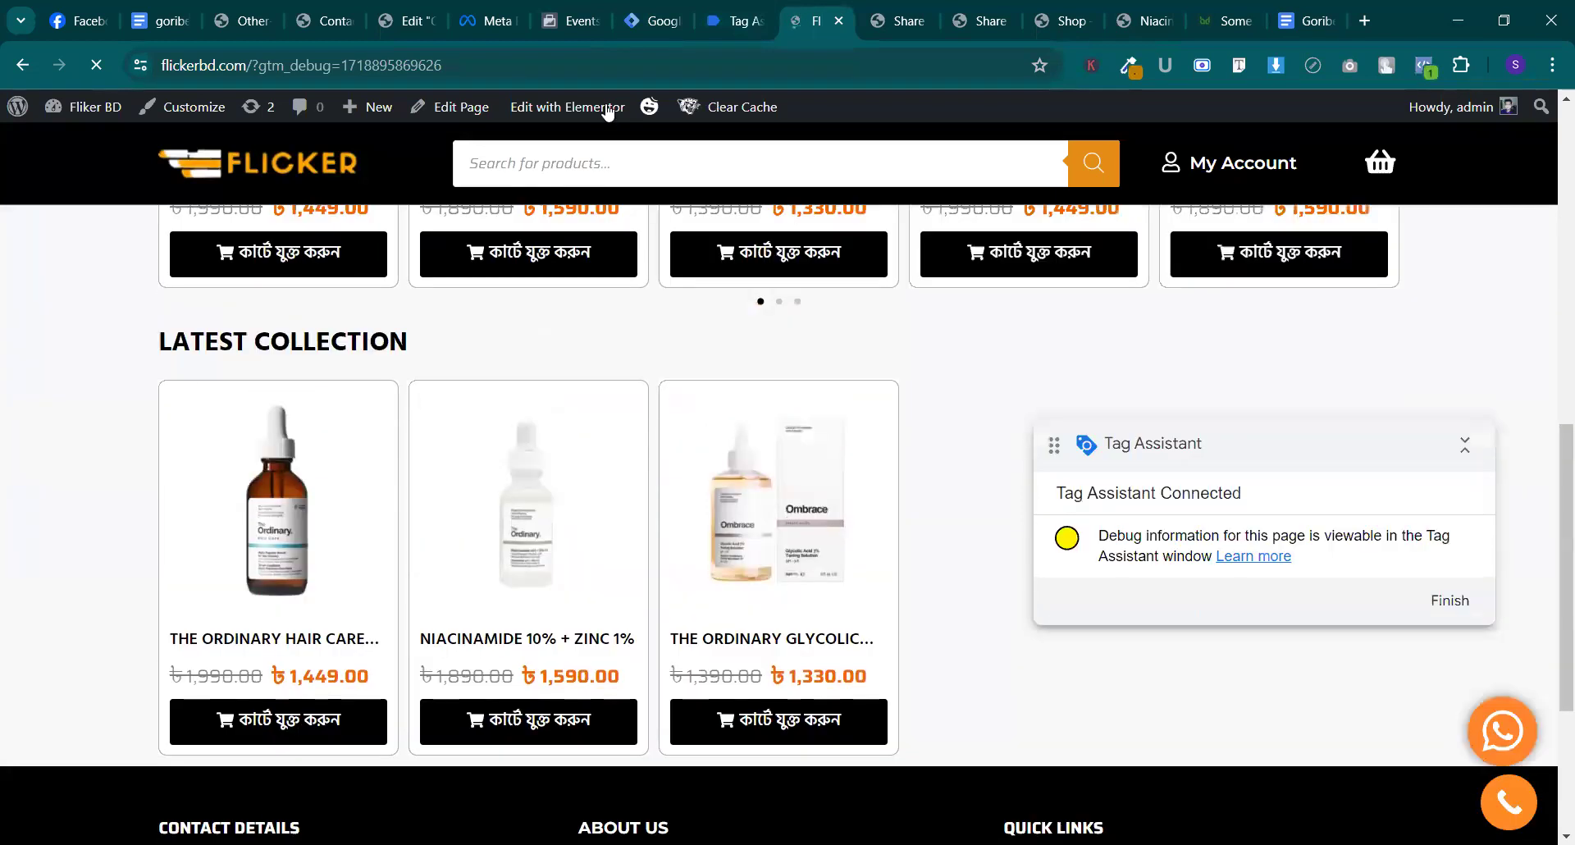
Copy the full web address of the flickerbd.com contact-us page.
click(251, 70)
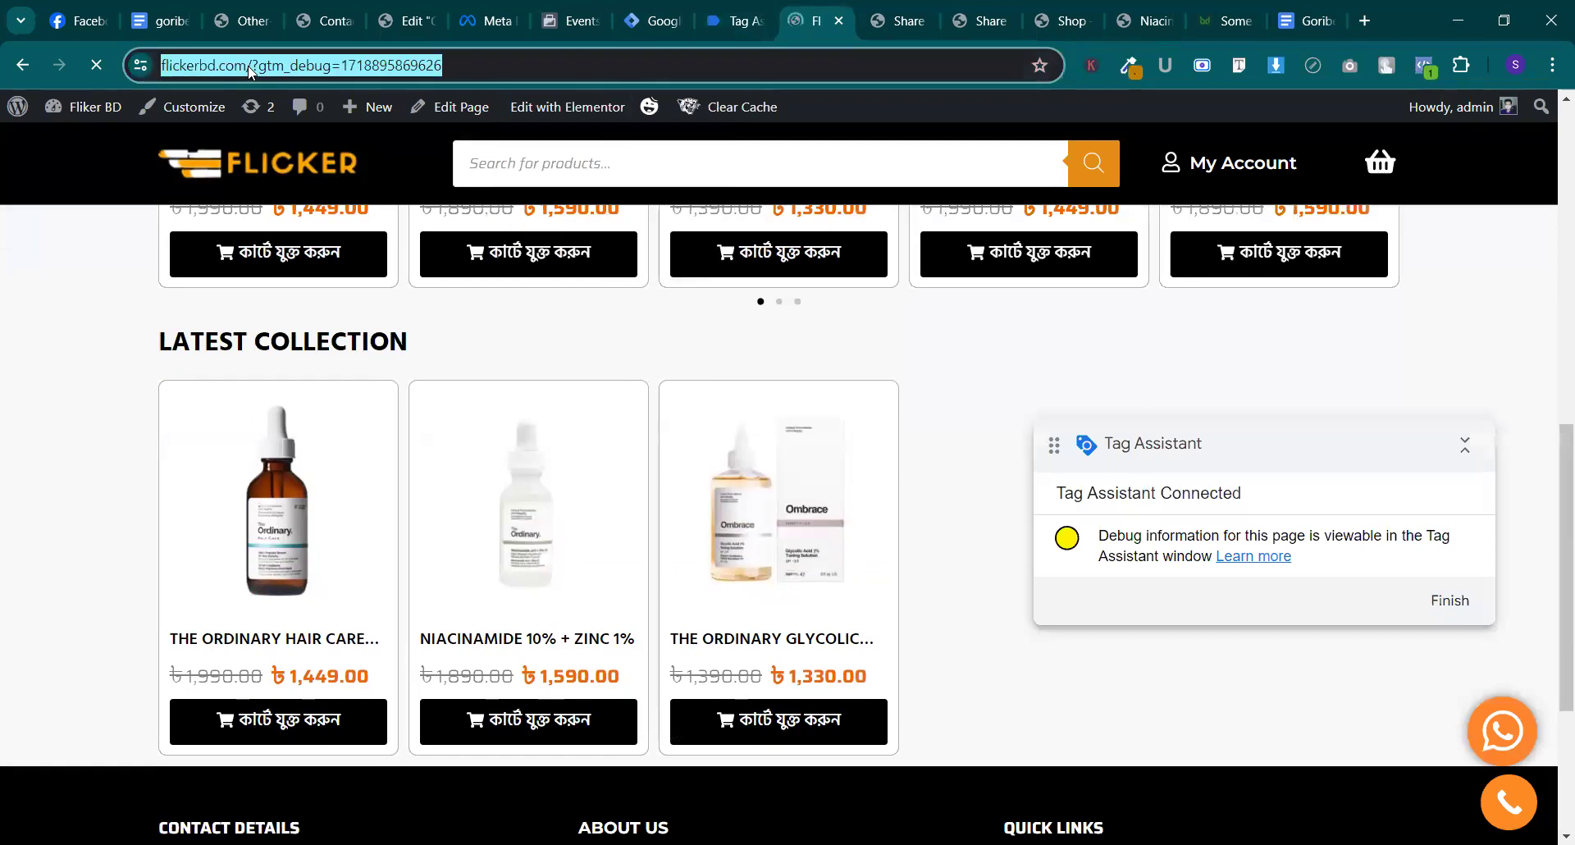
click(331, 30)
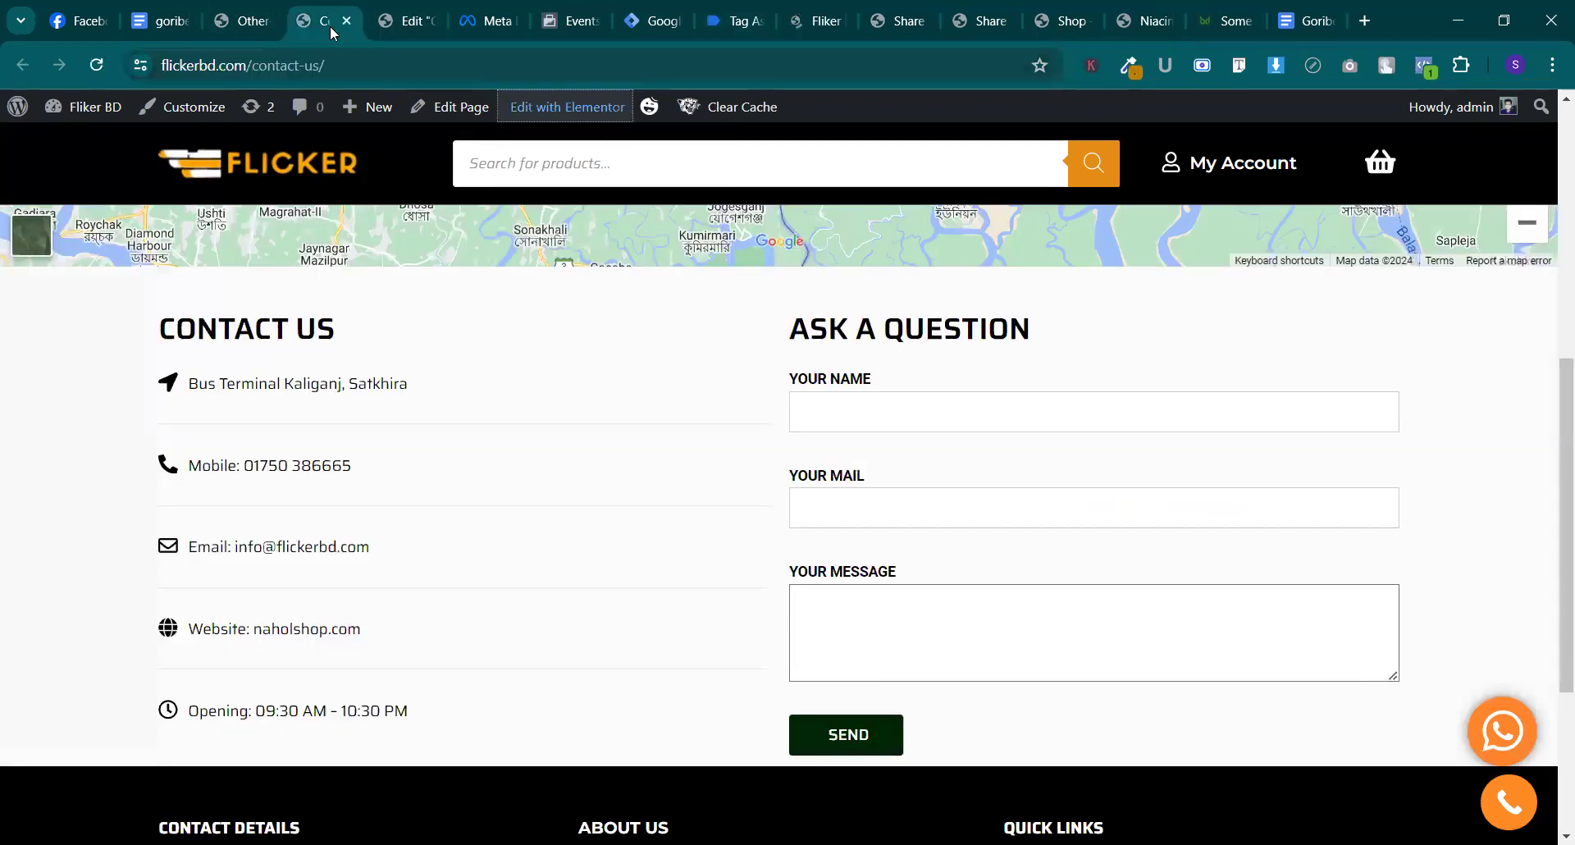
click(298, 67)
click(297, 69)
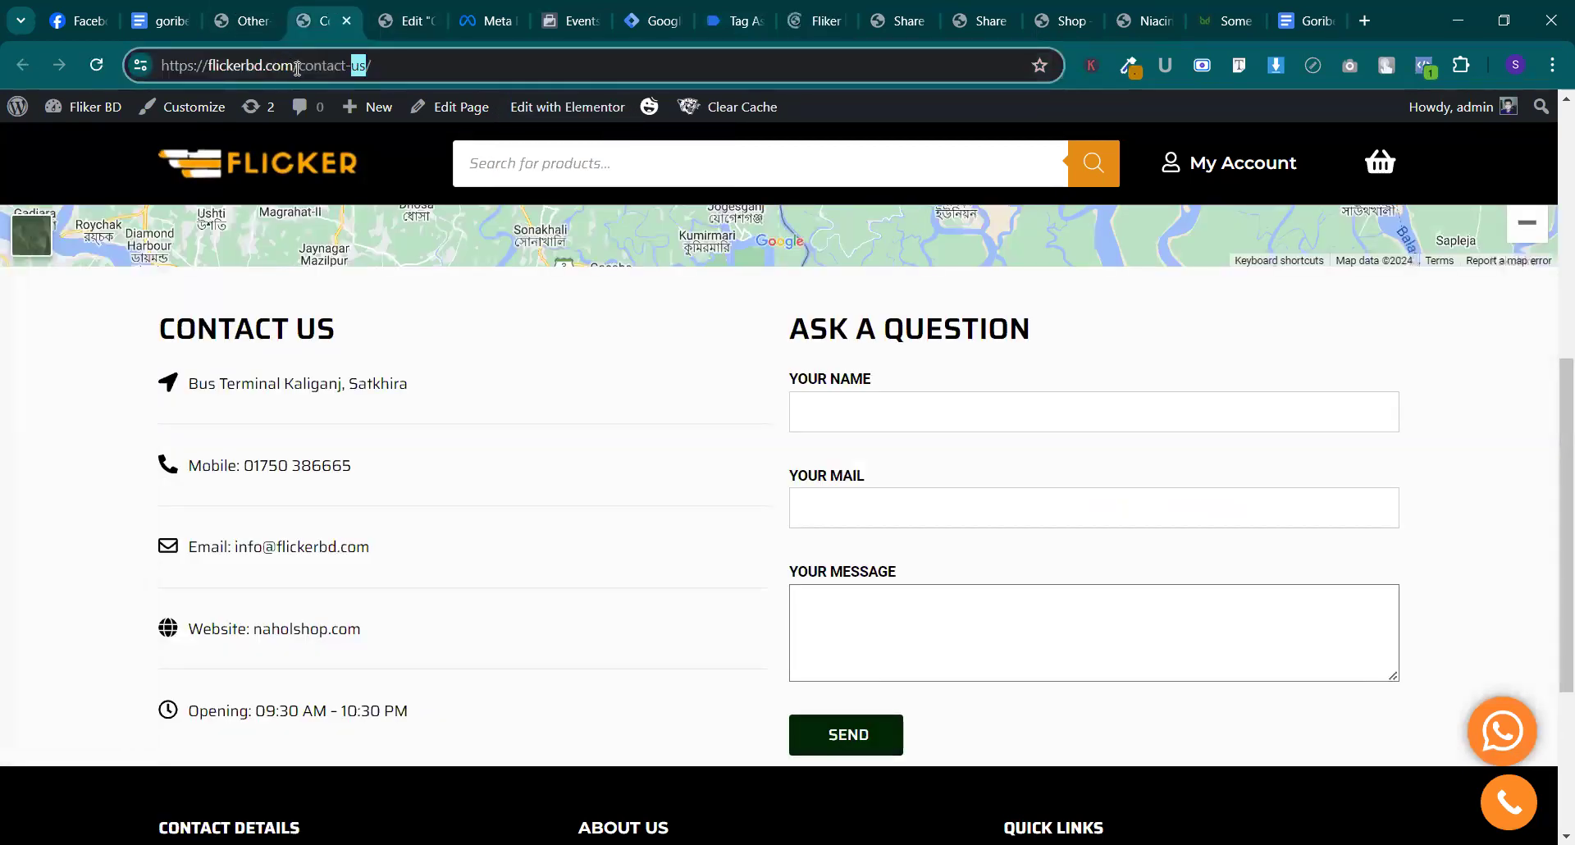
triple_click(297, 69)
right_click(297, 68)
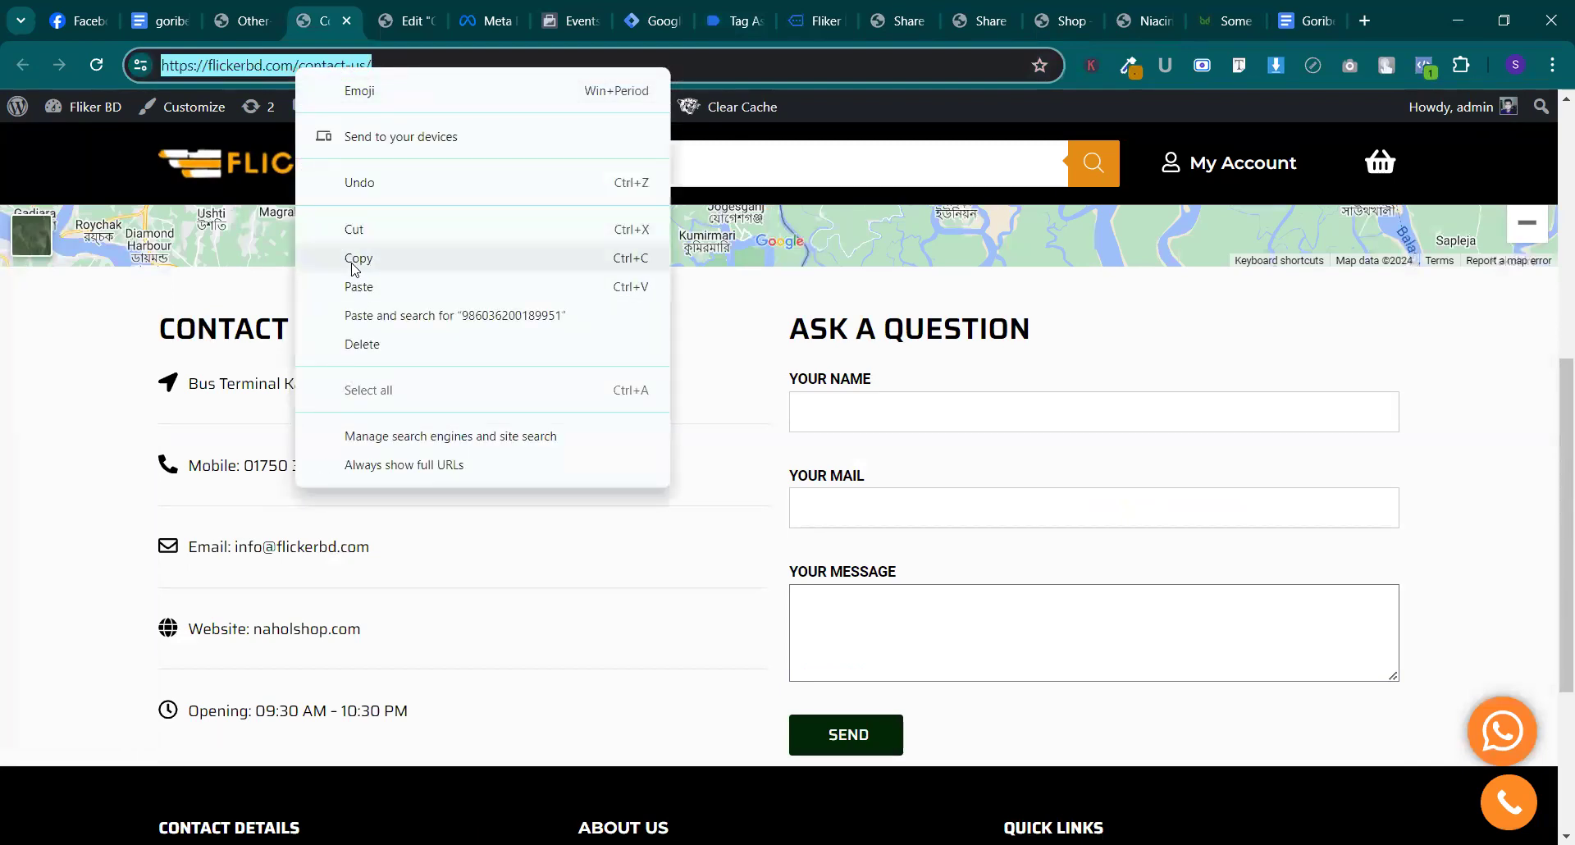
click(355, 260)
Paste the contact-us address into the debug tab and load that page in debug mode.
click(902, 20)
click(732, 20)
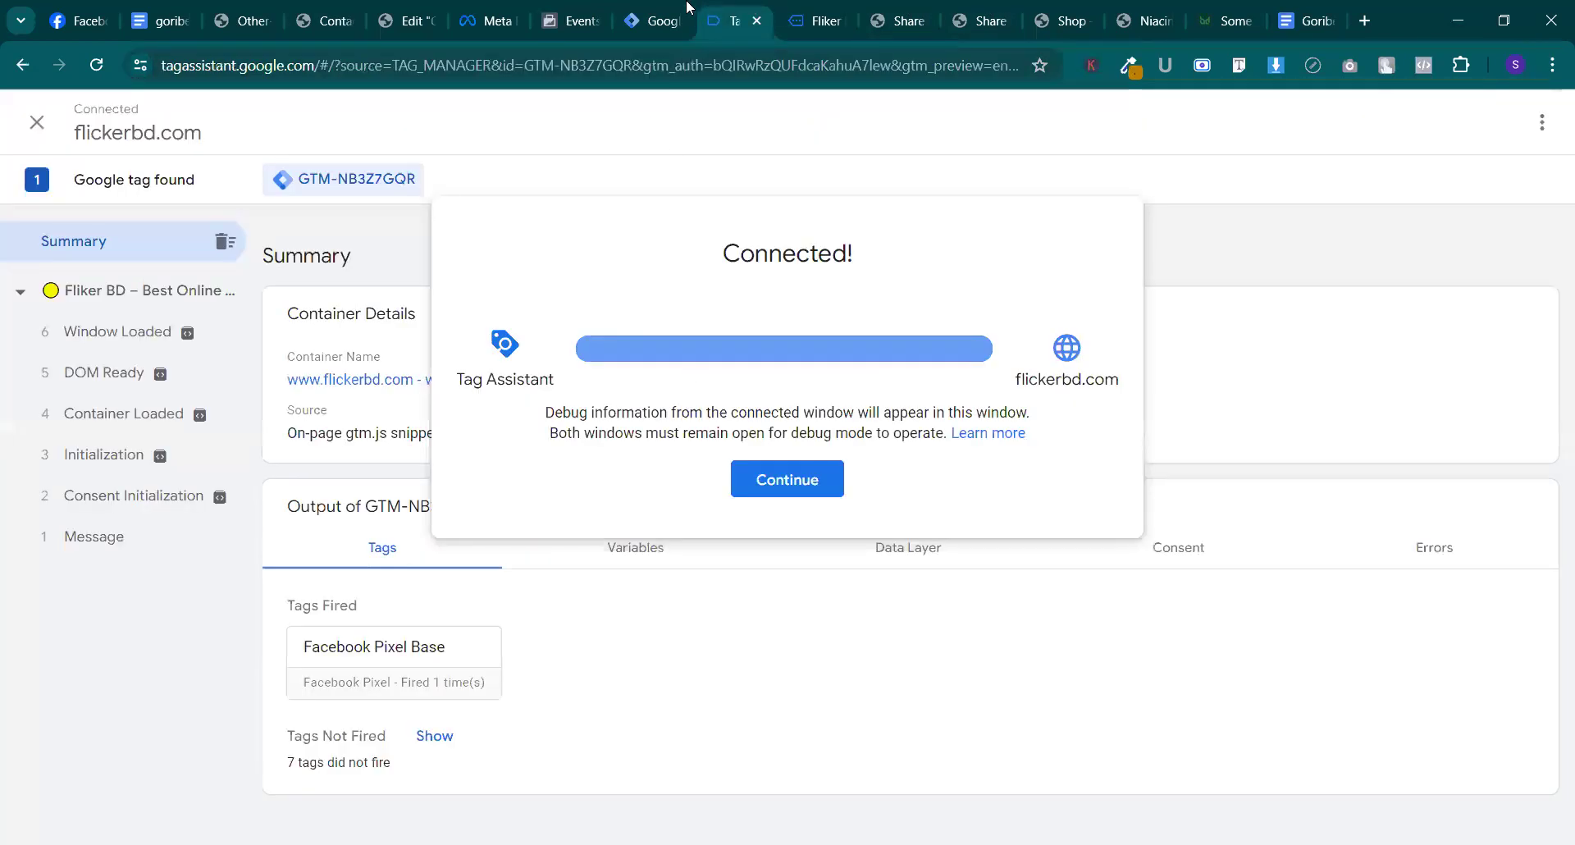
click(752, 466)
click(829, 9)
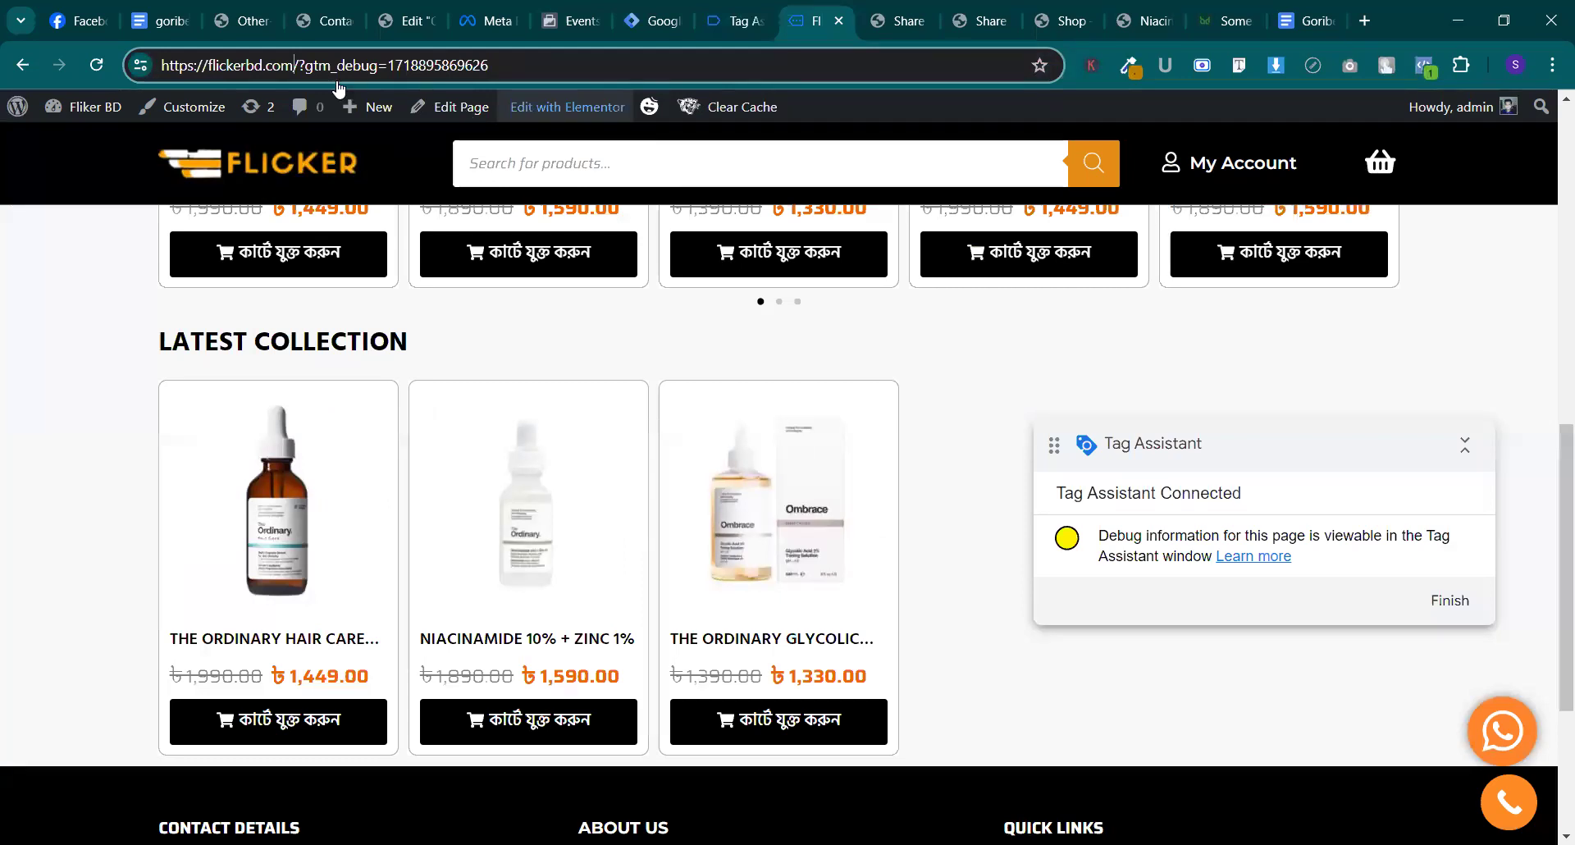
drag(294, 66, 136, 66)
key(ctrl+v)
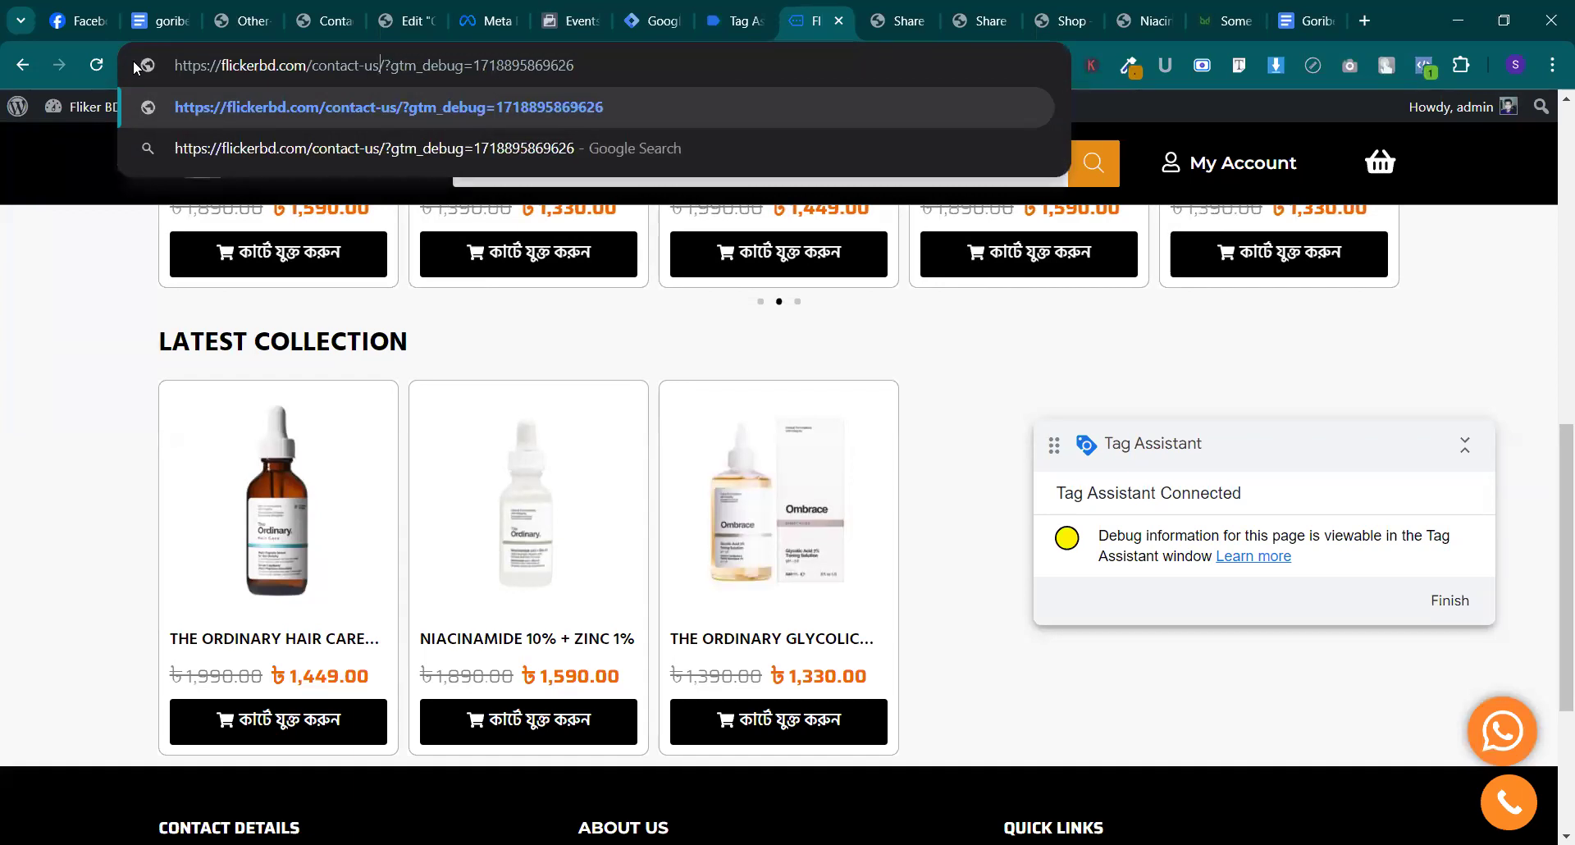
key(Return)
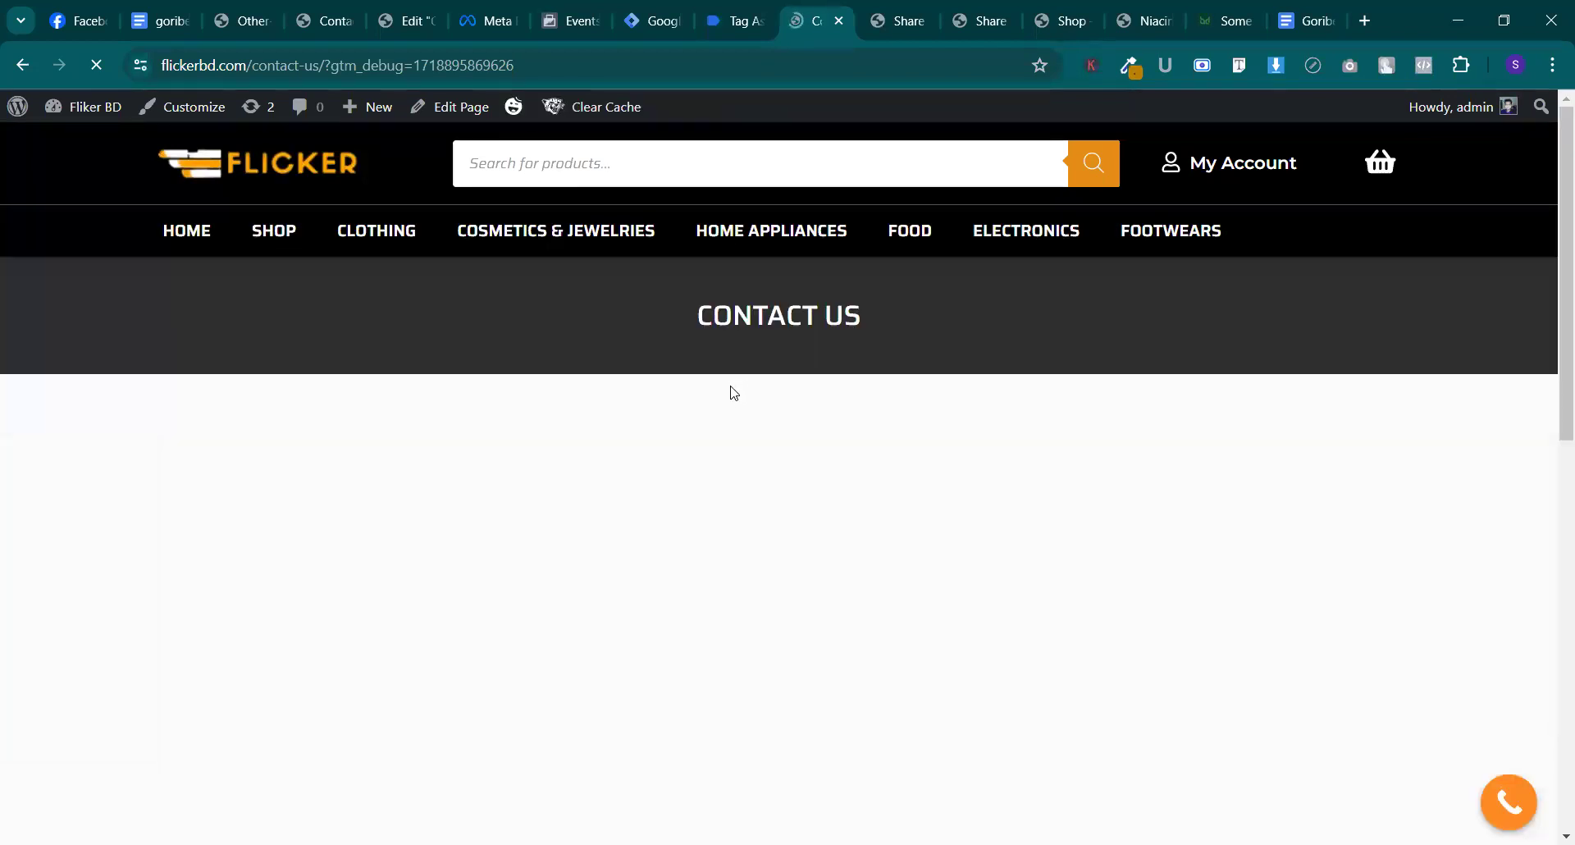
Check the Tag Assistant summary, then copy the contact-us address without the debug parameter.
scroll(729, 385, down, 2)
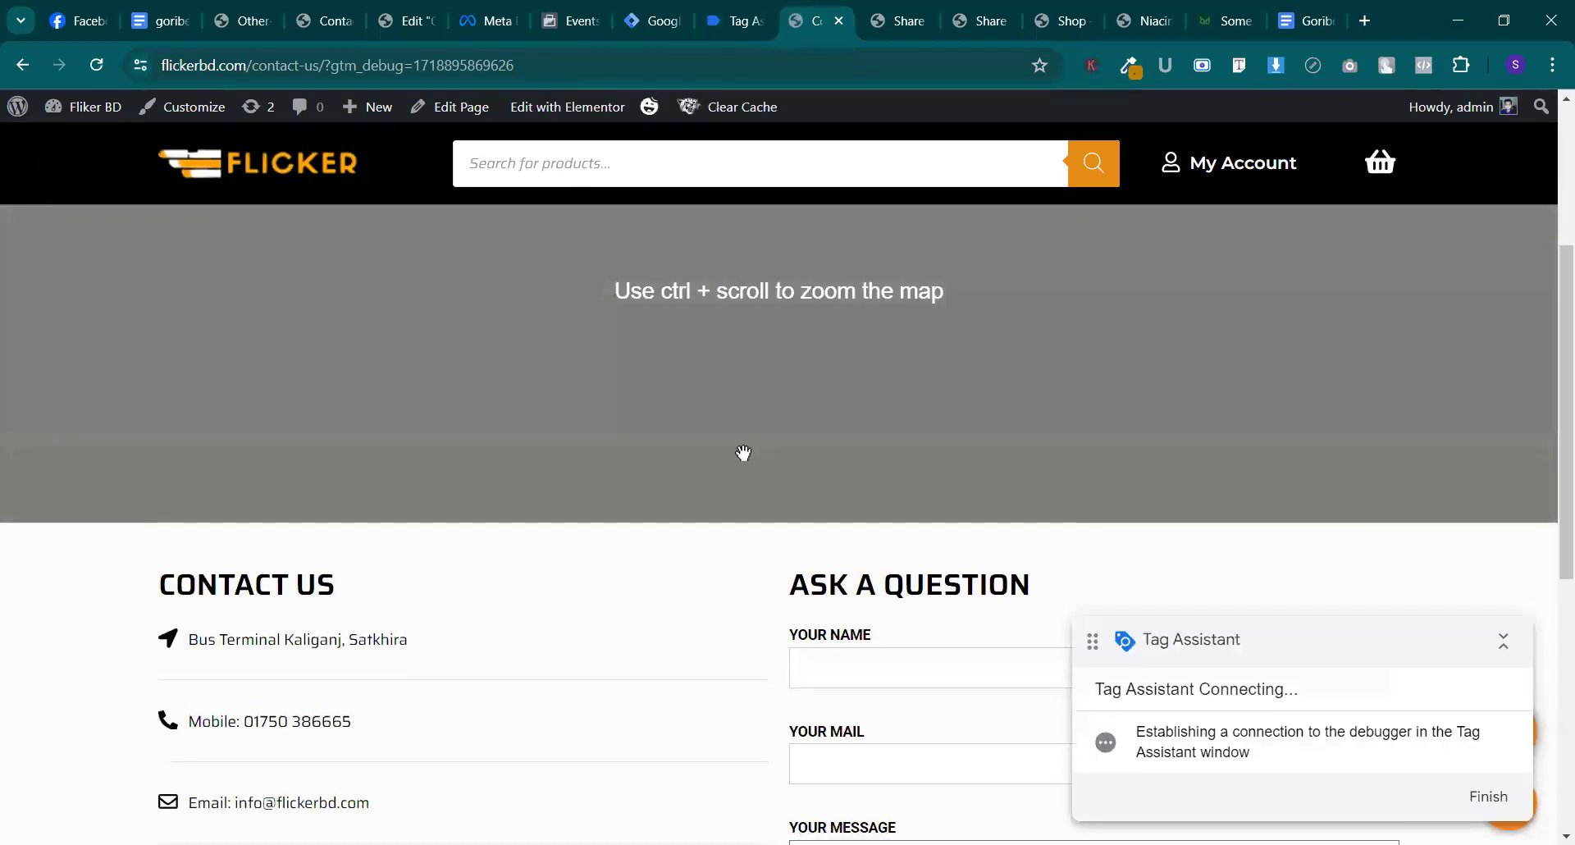
scroll(748, 454, down, 5)
scroll(753, 460, up, 3)
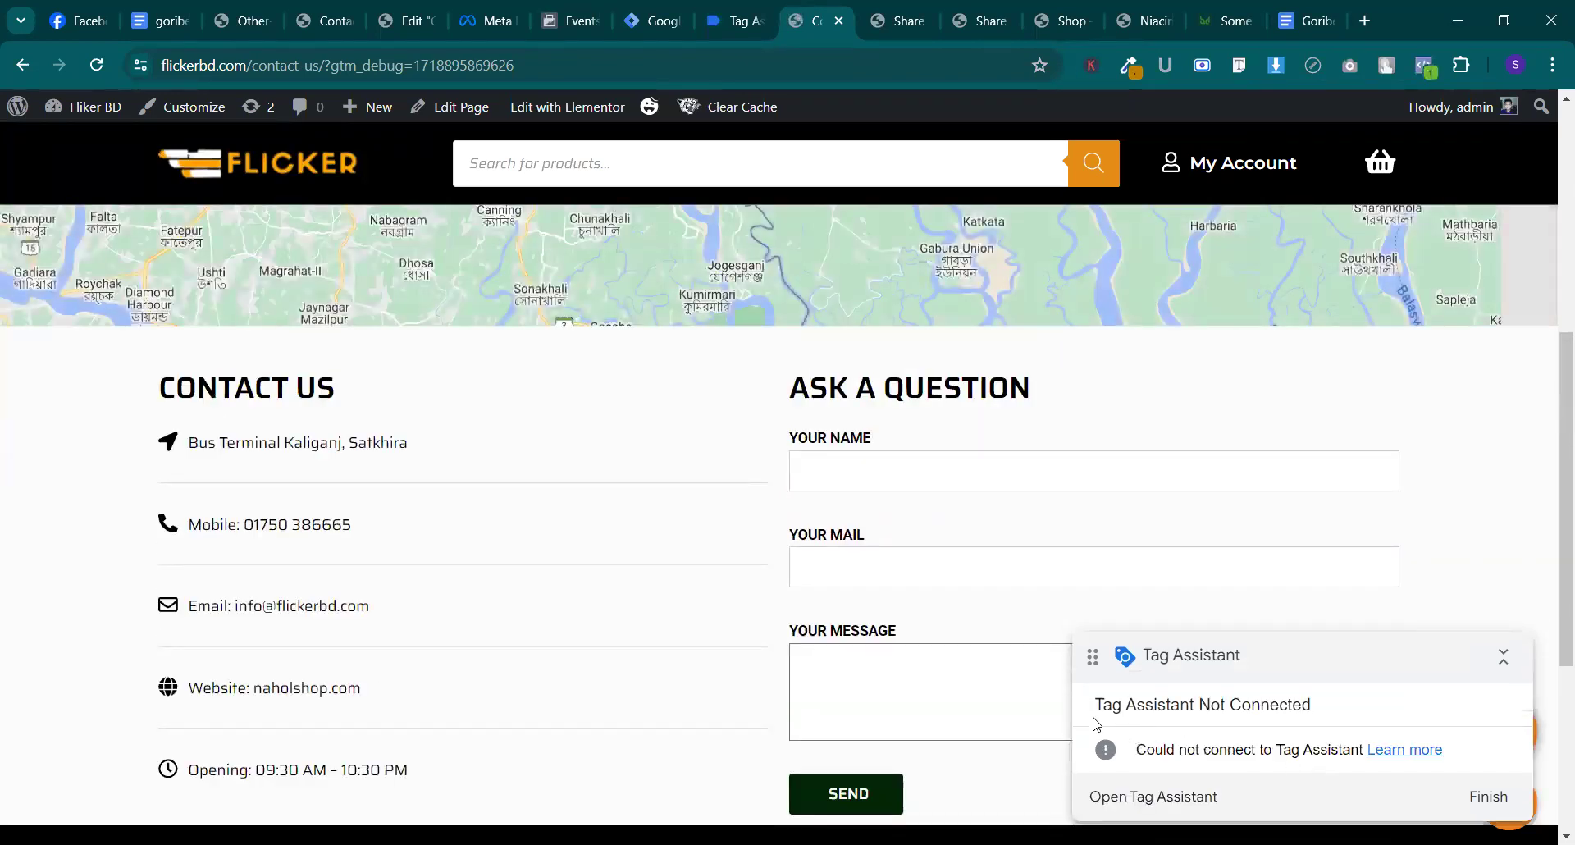
click(772, 10)
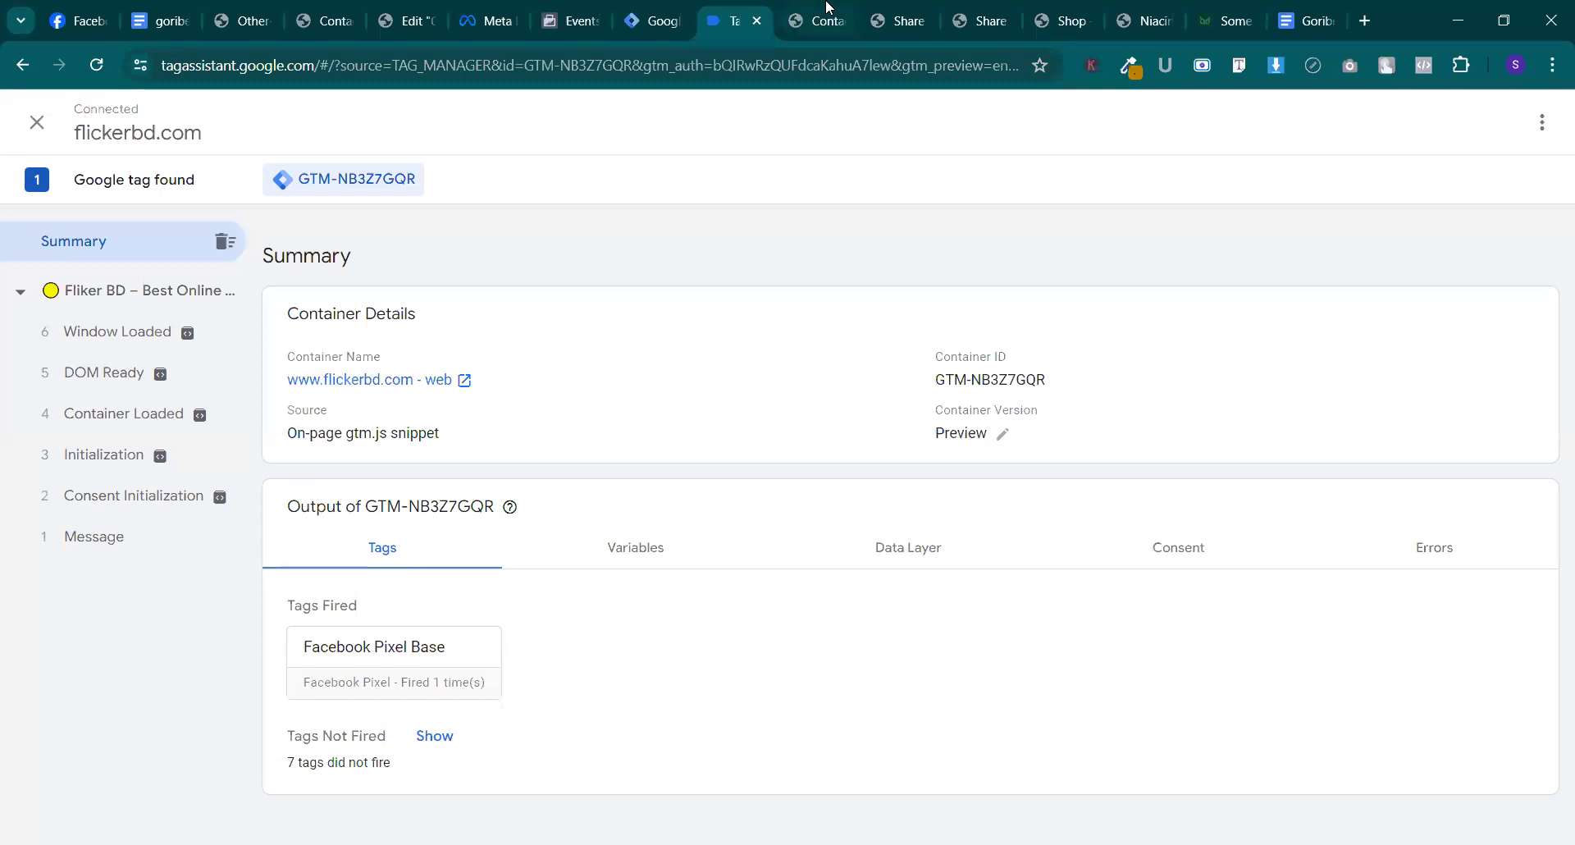
click(827, 9)
drag(371, 65, 162, 65)
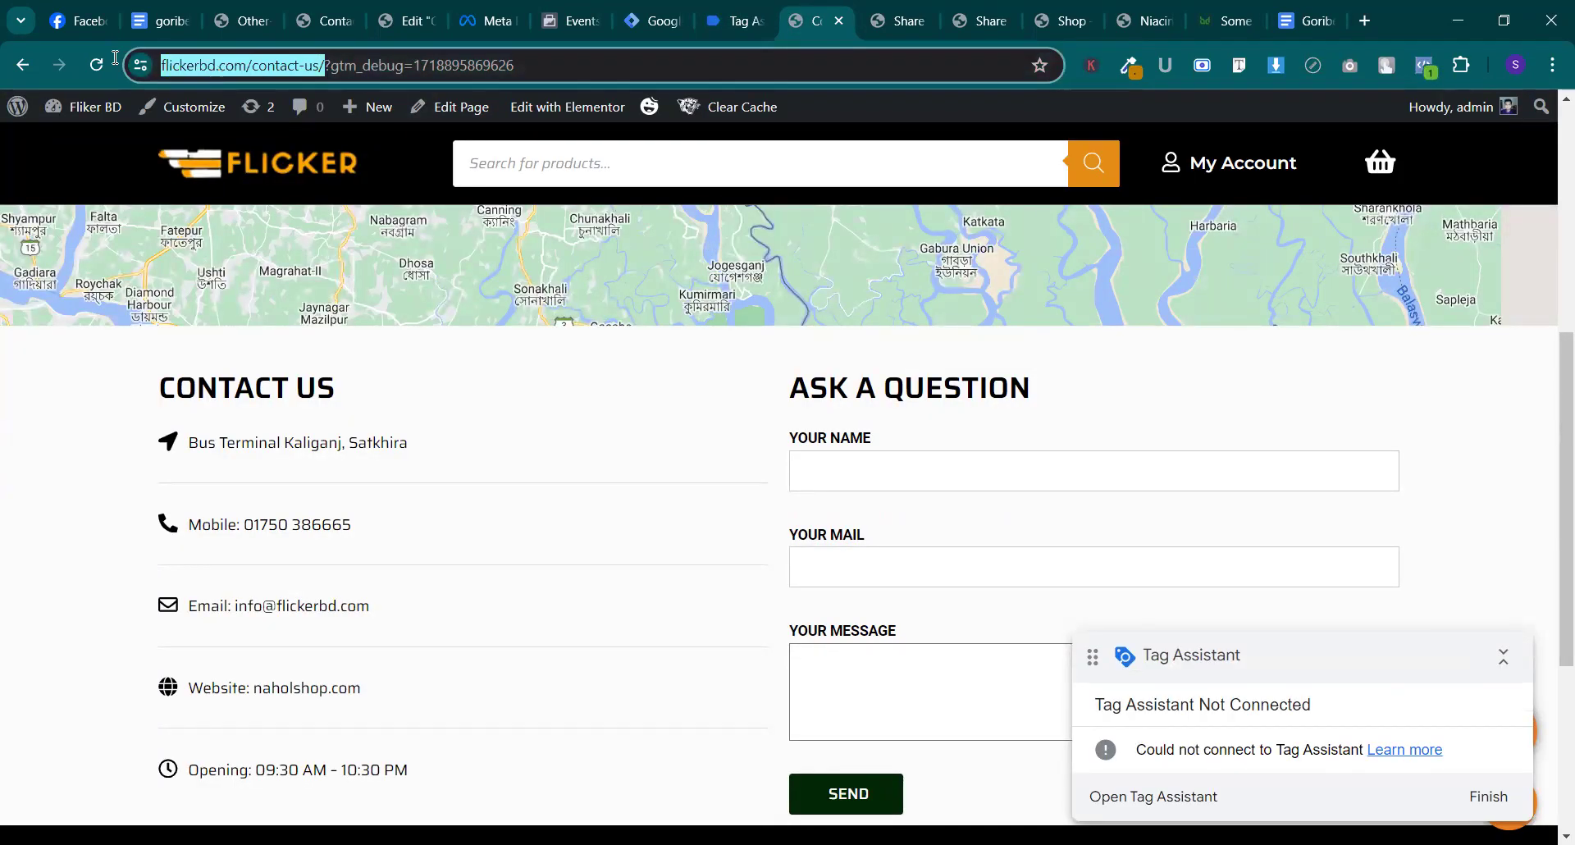
right_click(223, 67)
click(320, 257)
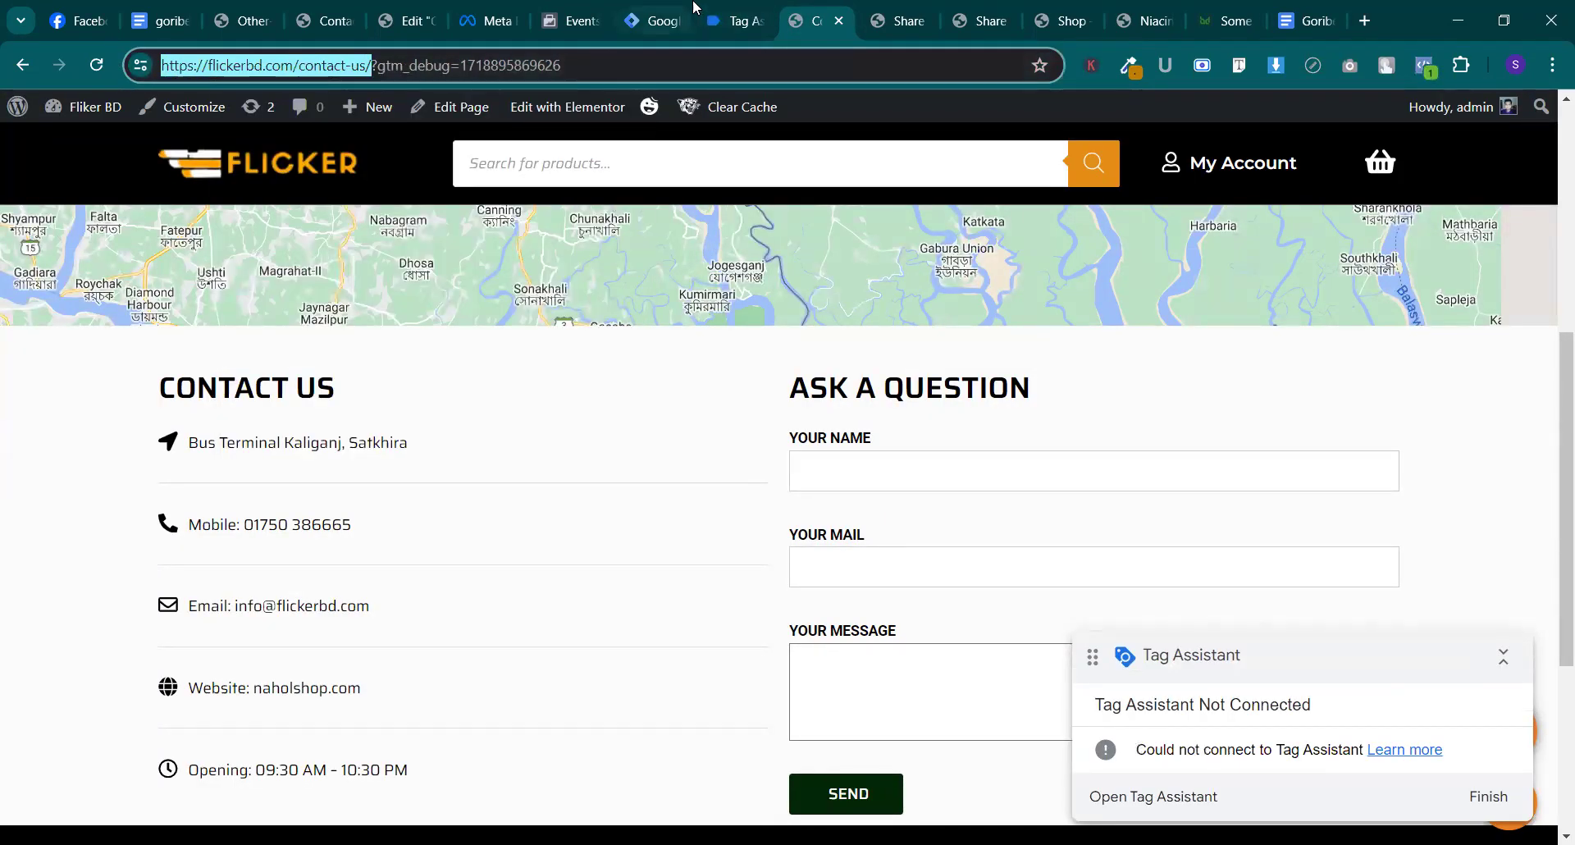
Restart the Tag Manager debug preview and switch to Meta Events Manager's test events.
click(652, 21)
click(1408, 188)
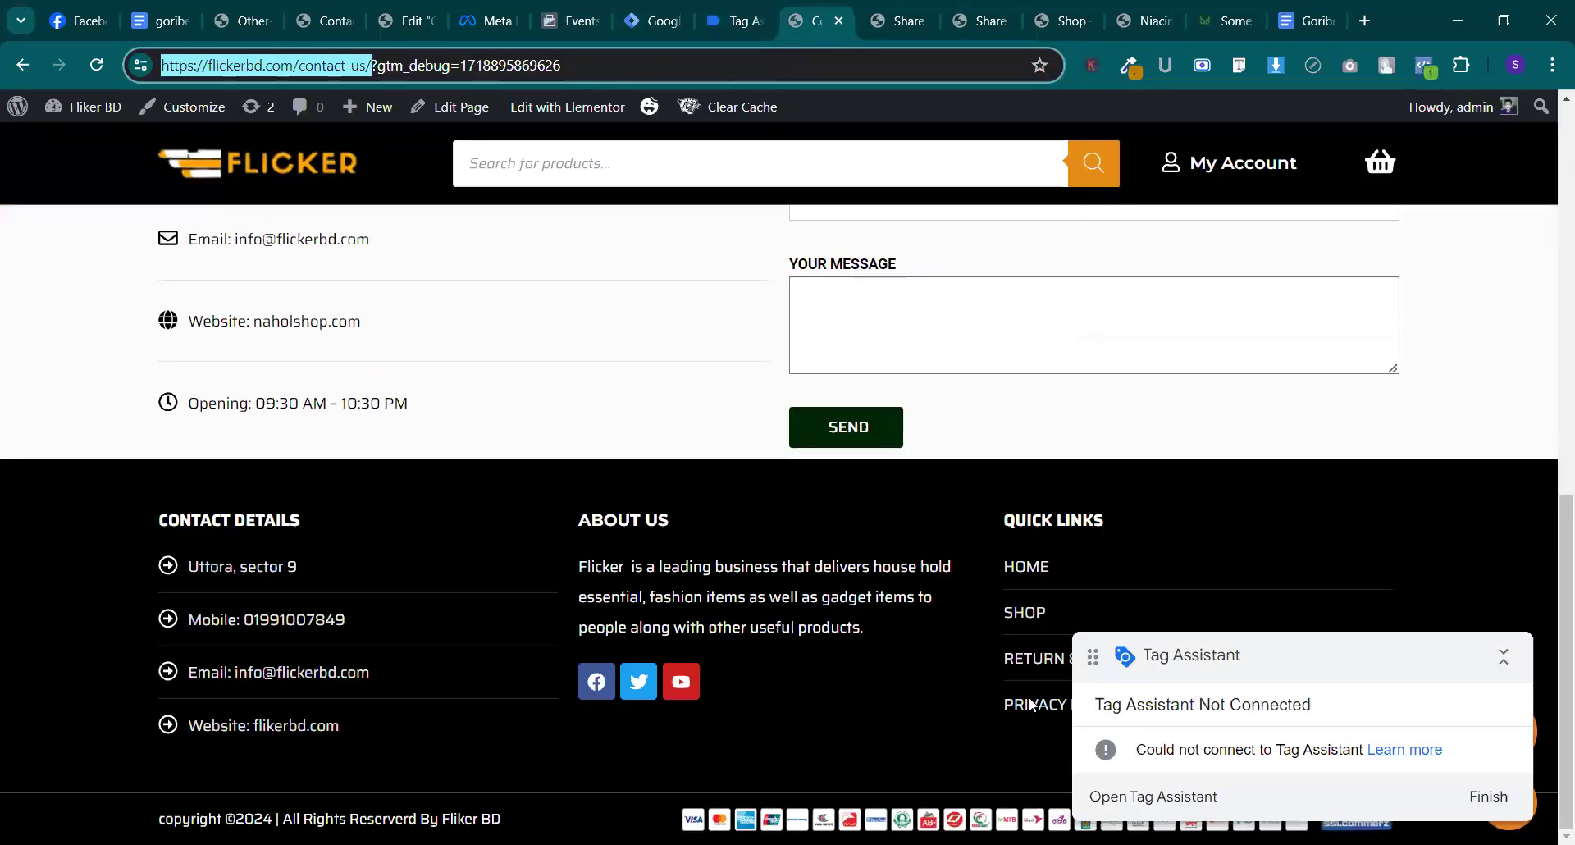
scroll(721, 569, up, 10)
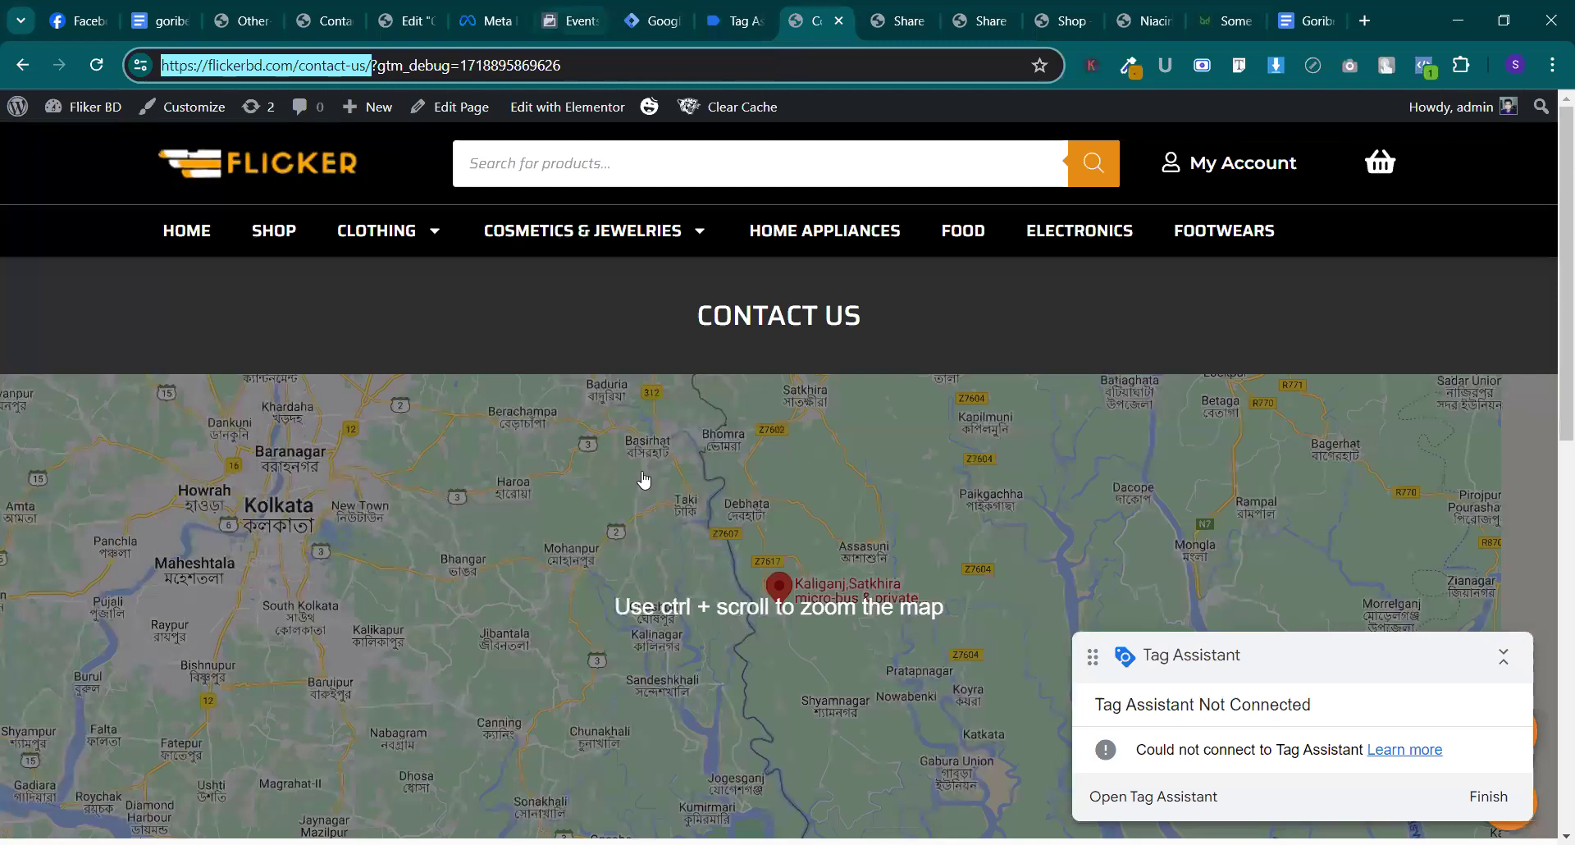
key(ctrl+7)
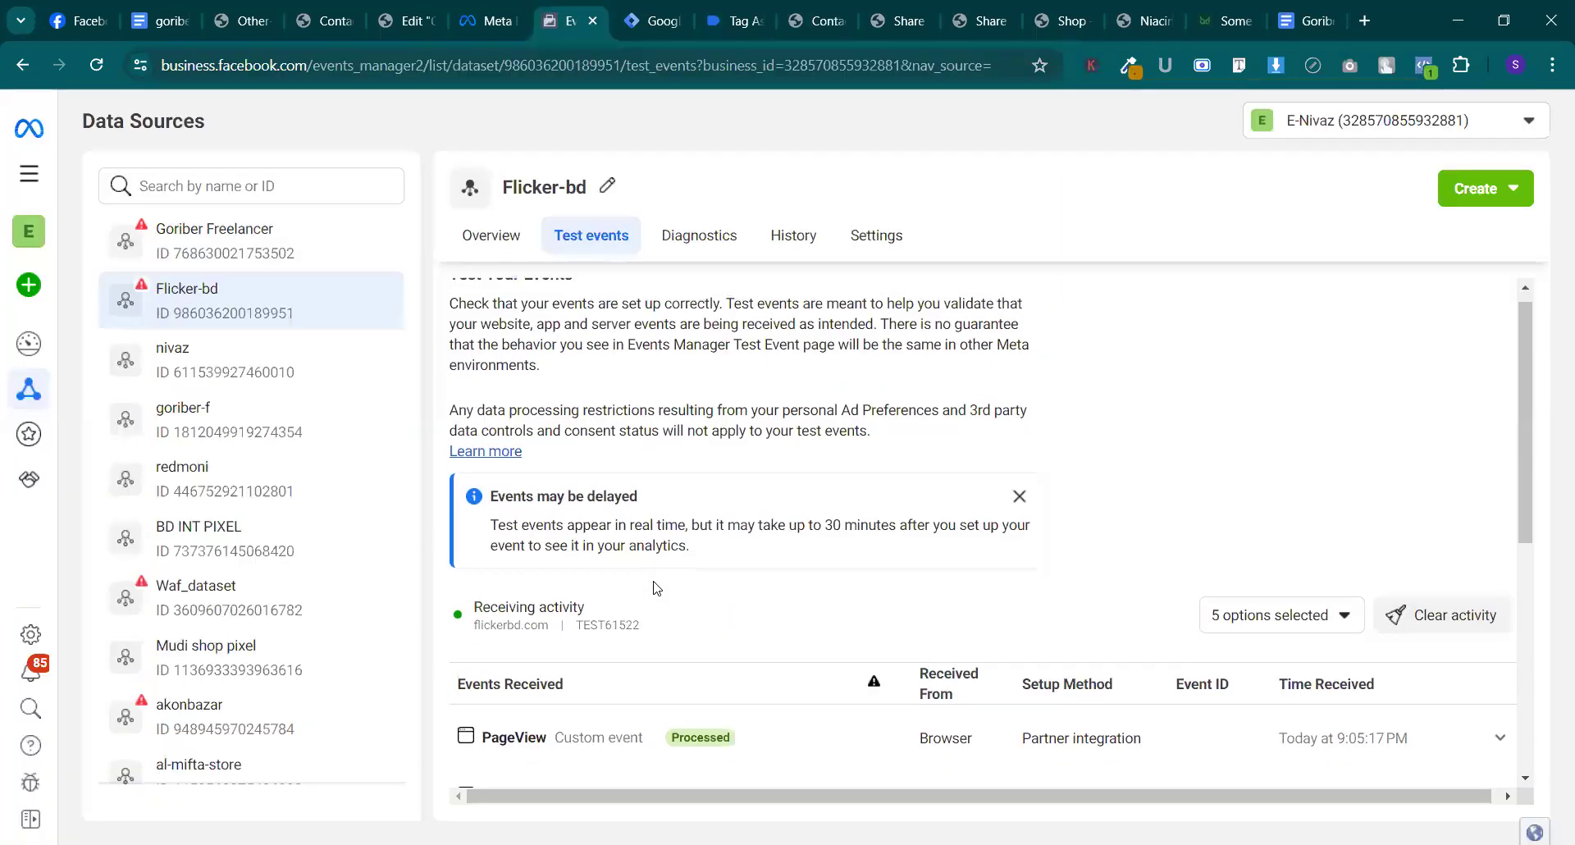
Clear all recorded test activity and expand the website events test section.
click(1442, 628)
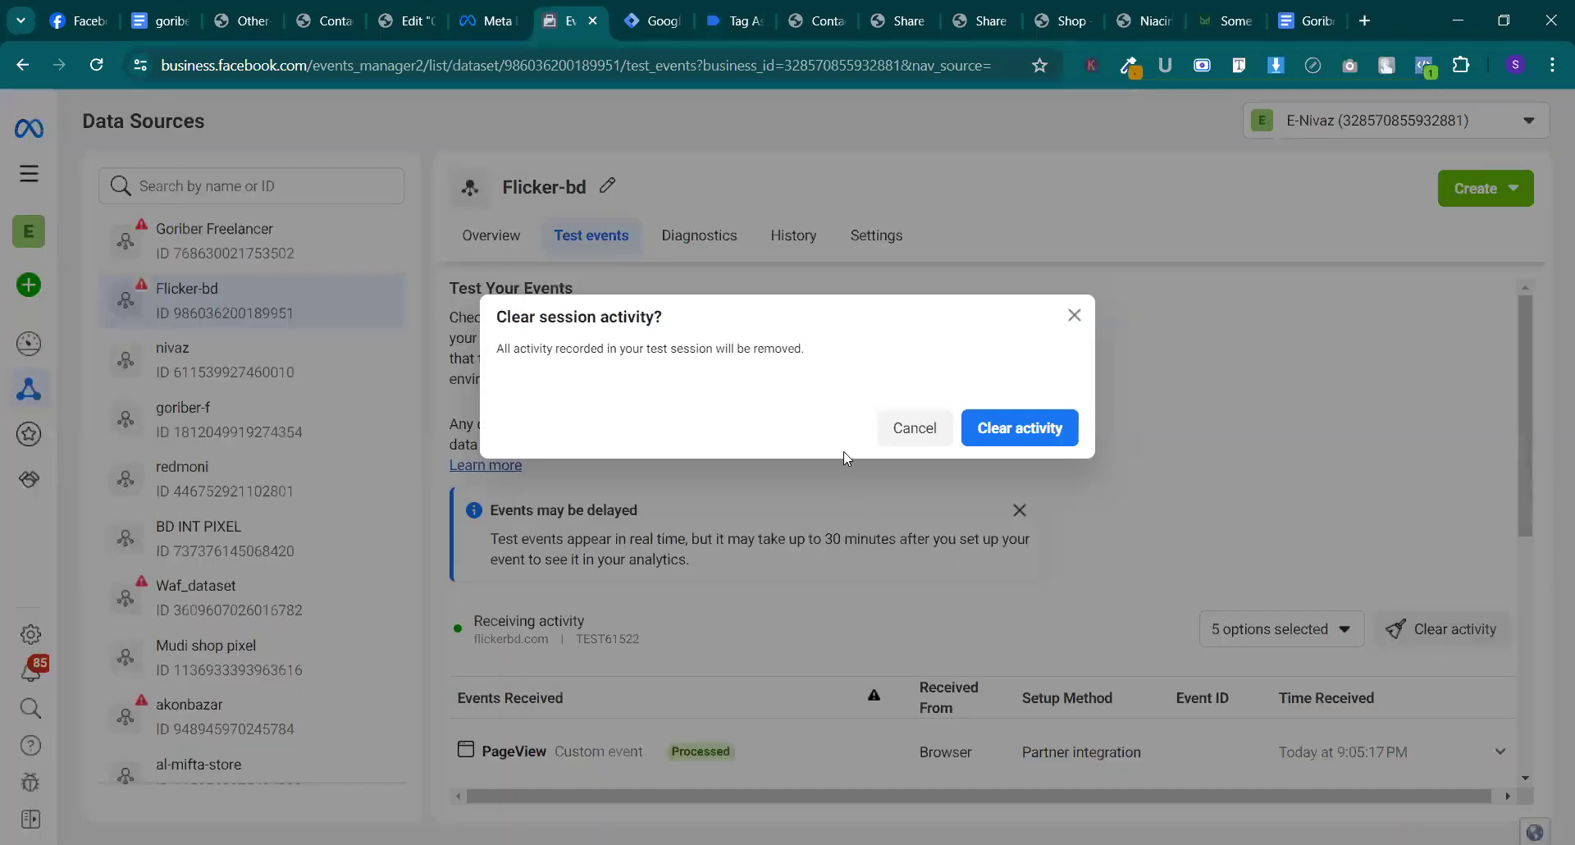
click(1024, 429)
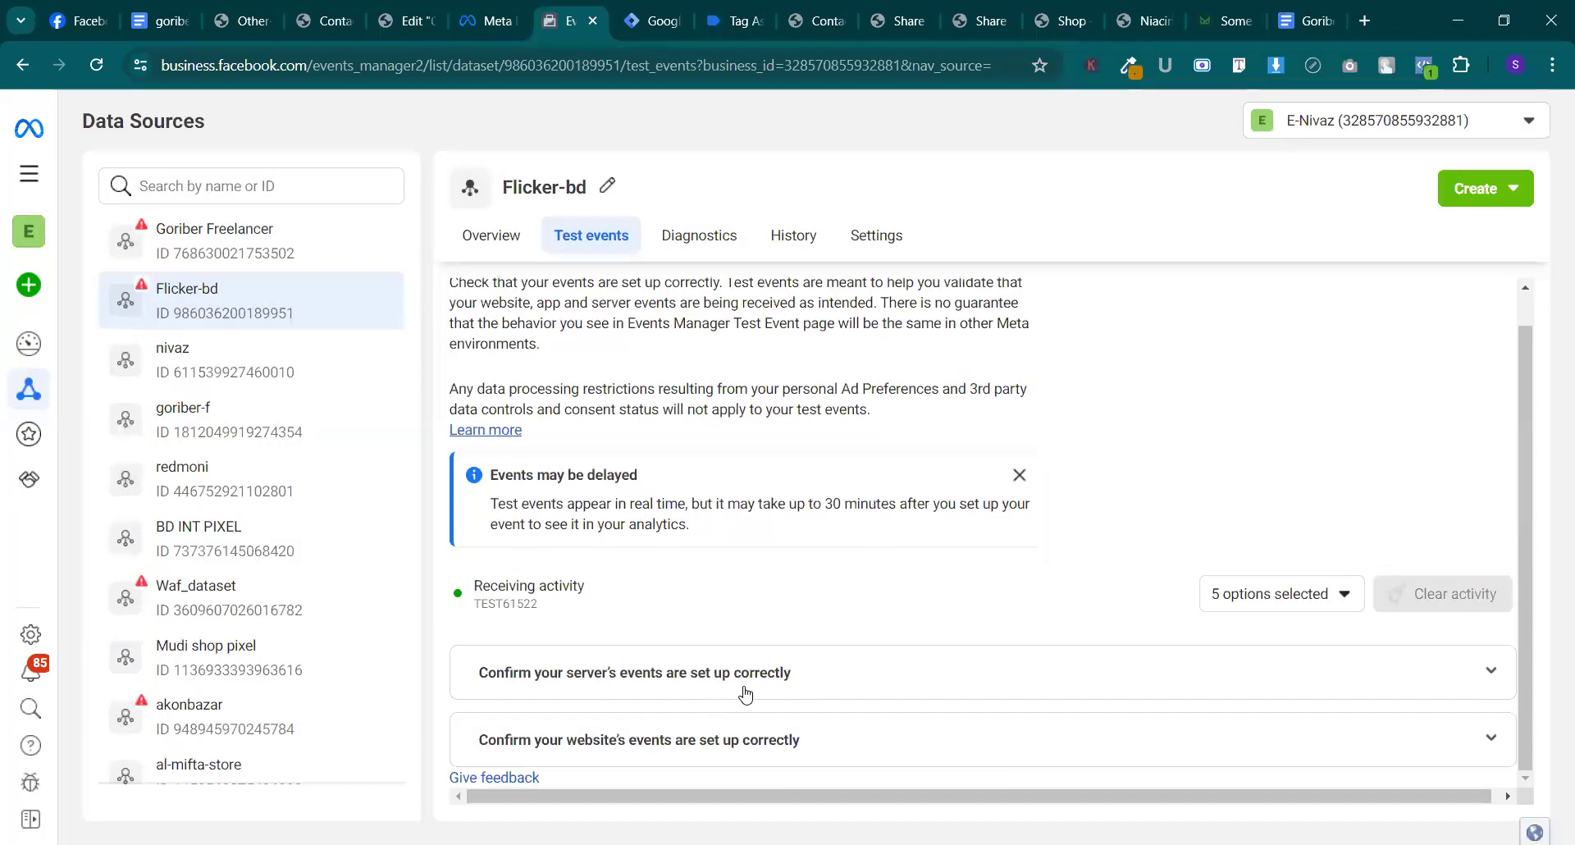
click(742, 739)
scroll(679, 688, down, 3)
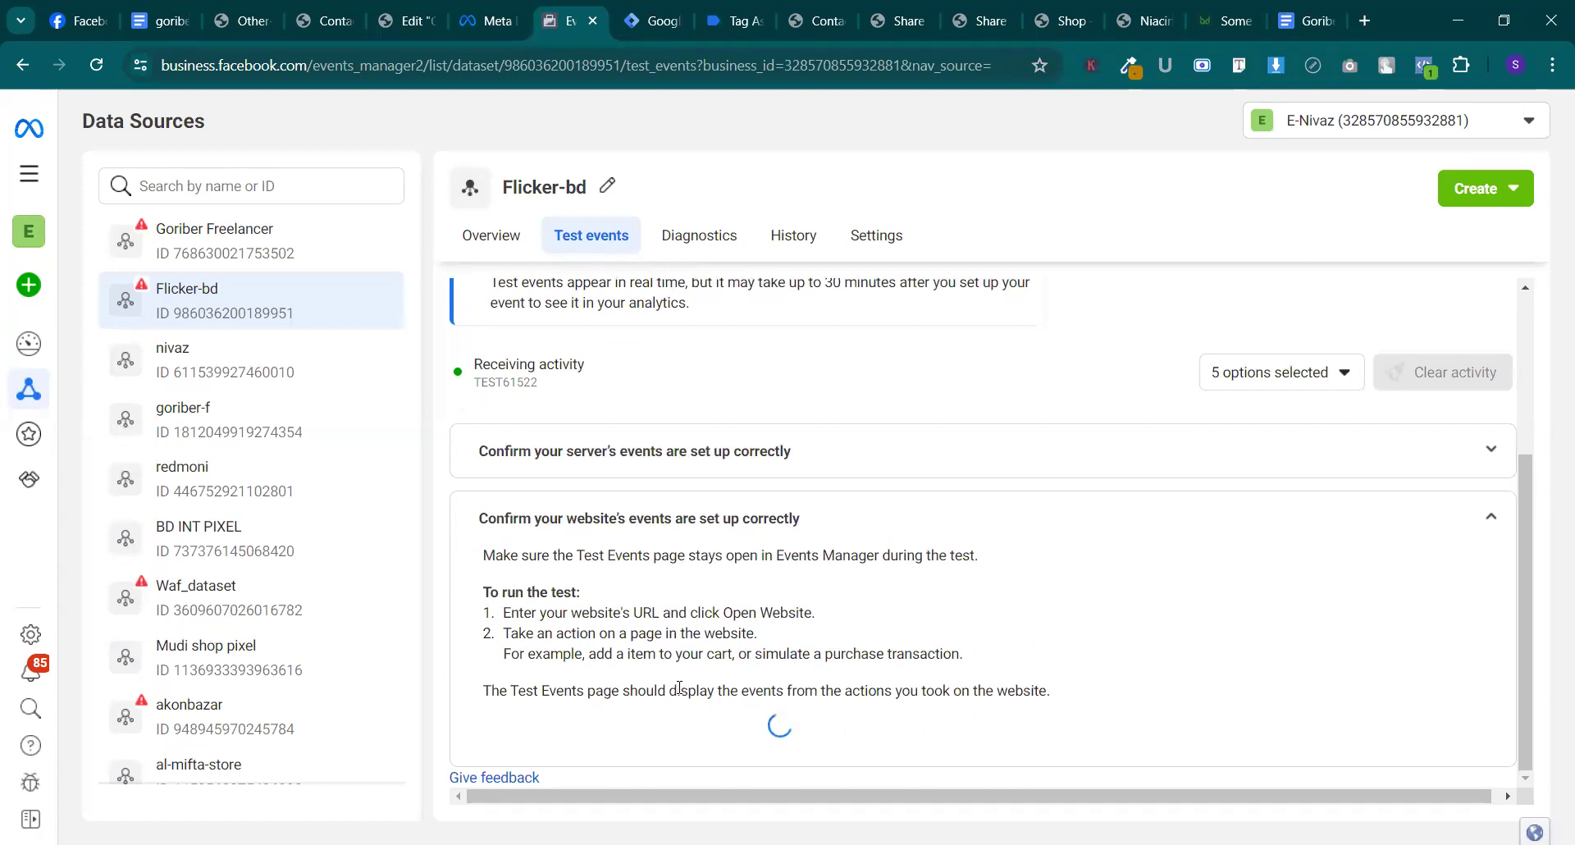
click(680, 735)
right_click(679, 735)
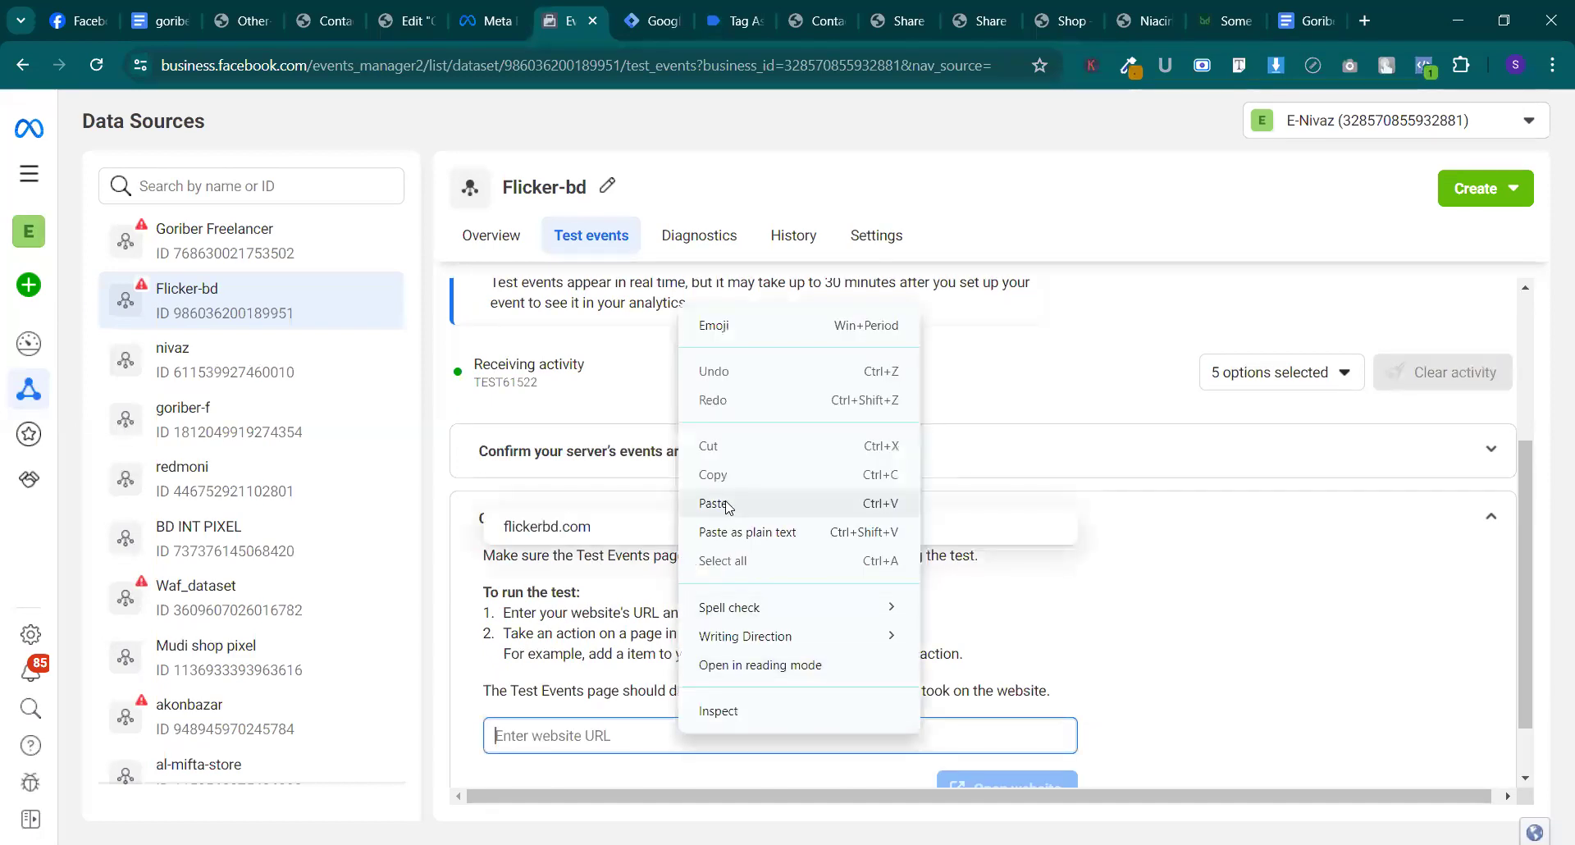
click(725, 504)
scroll(976, 722, down, 1)
click(976, 722)
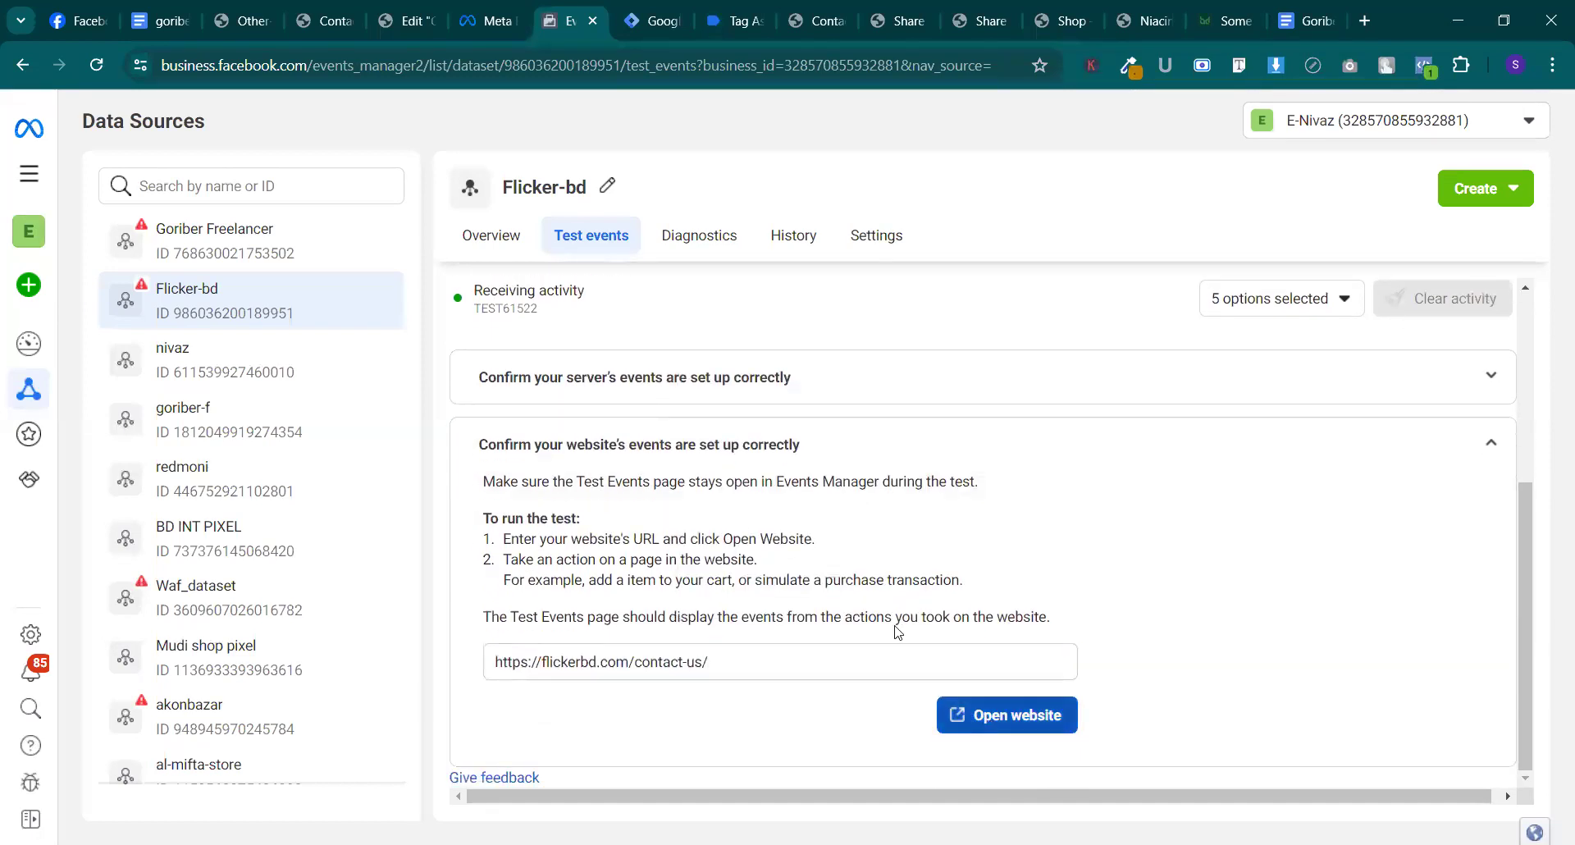
click(565, 10)
click(578, 7)
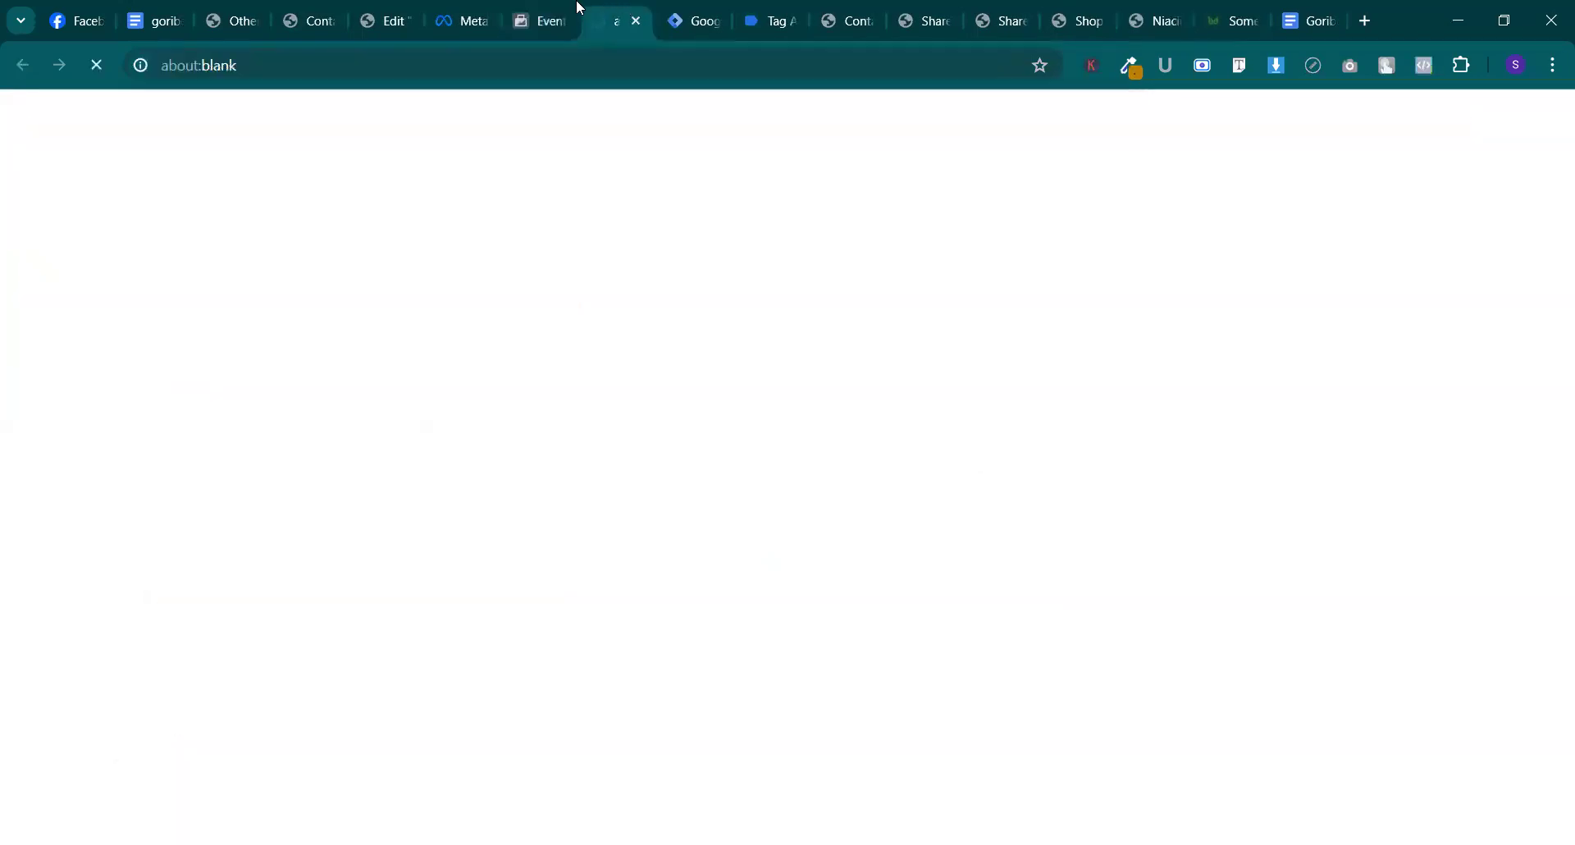
Check the loaded contact-us page and Events Manager for received test events.
click(620, 12)
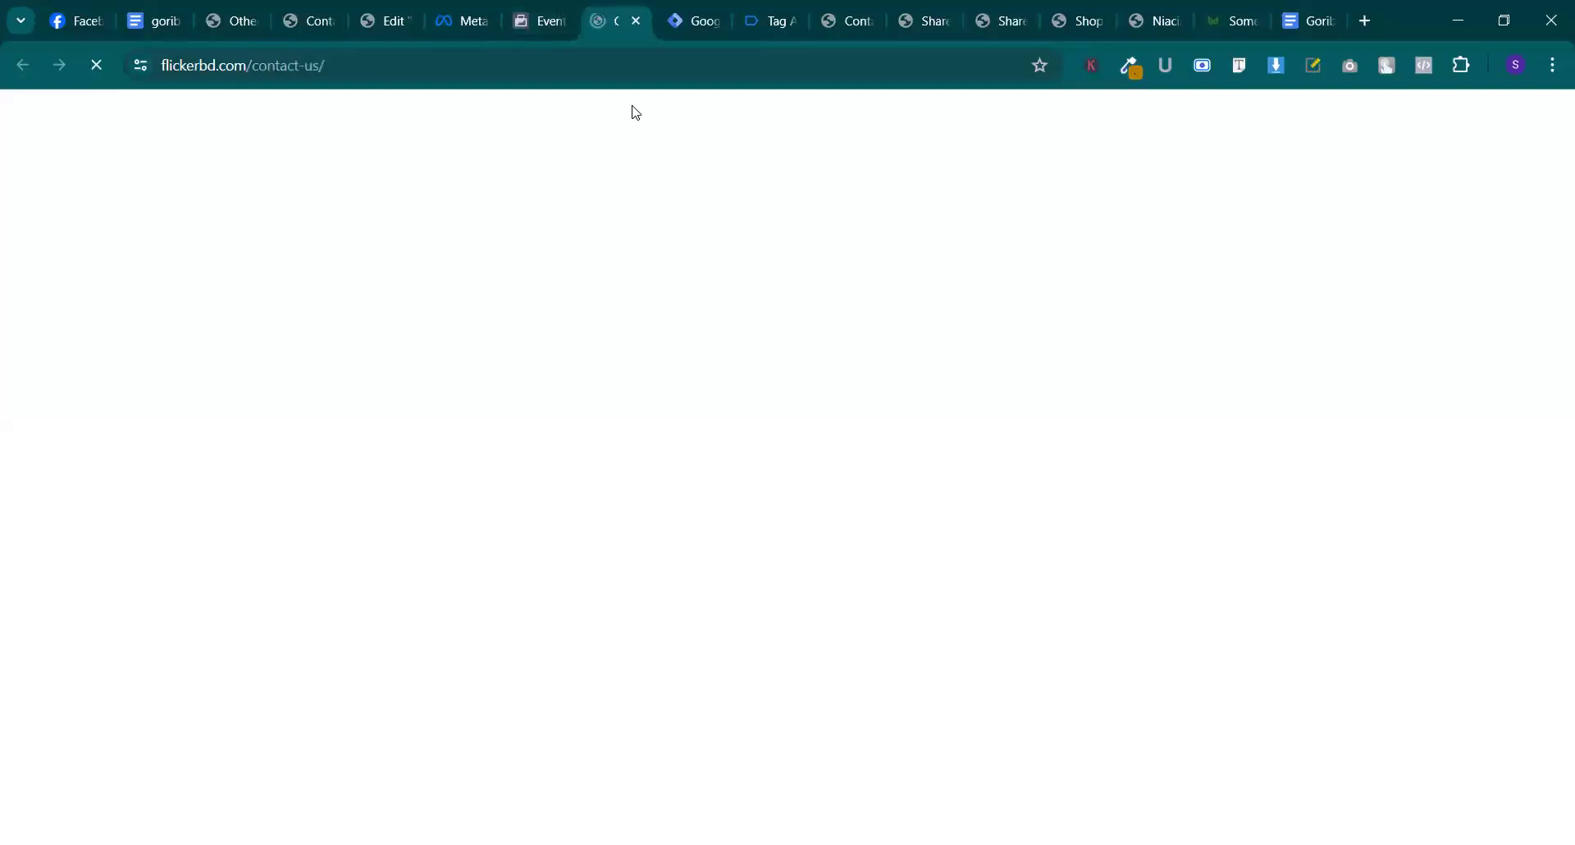
click(565, 8)
click(633, 6)
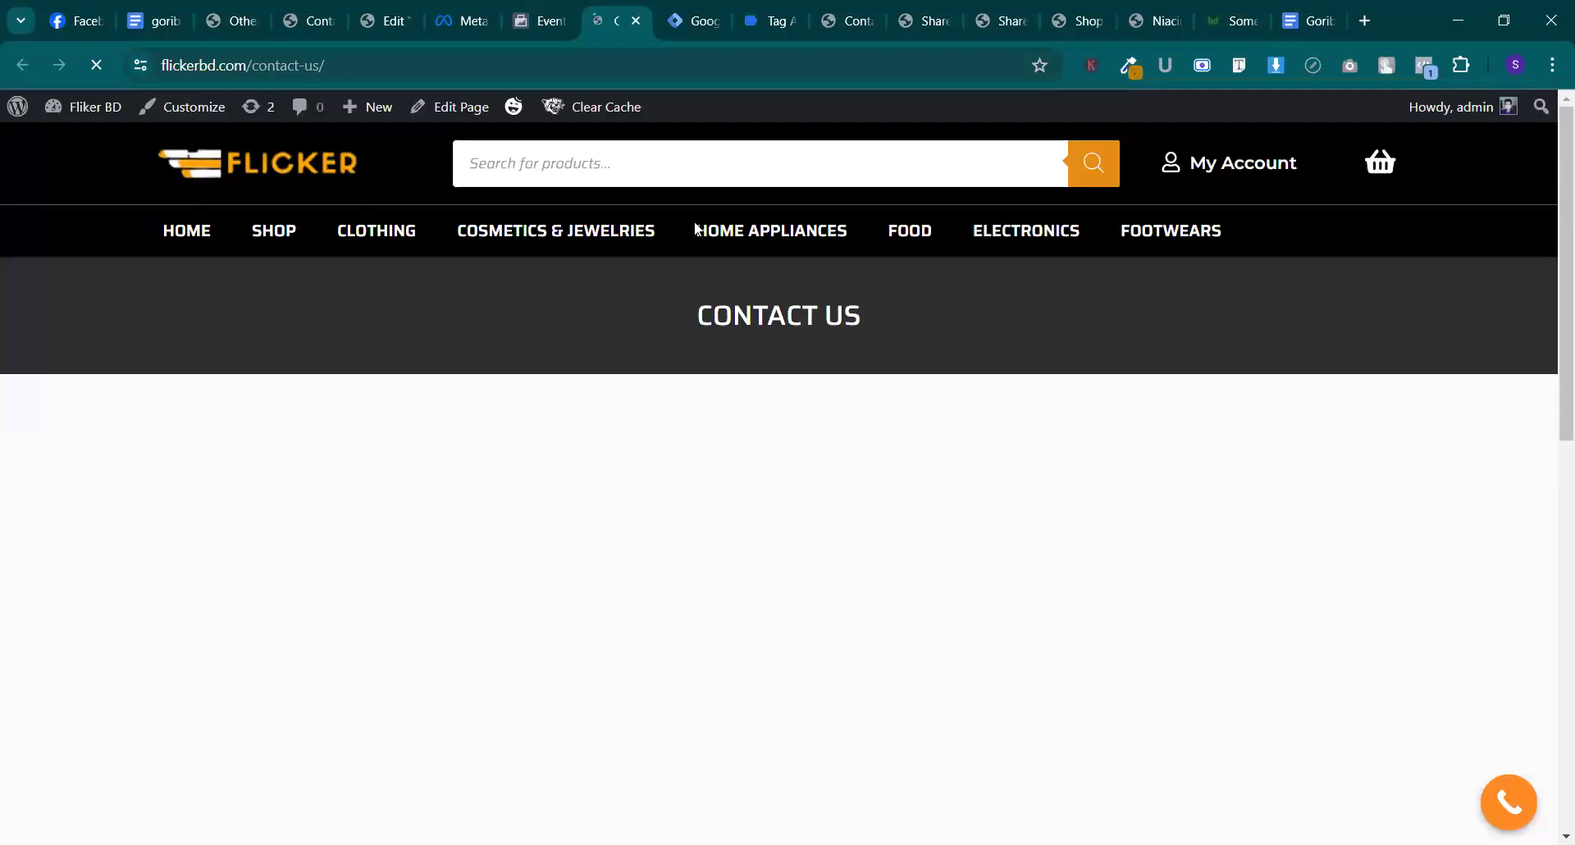
scroll(671, 420, down, 3)
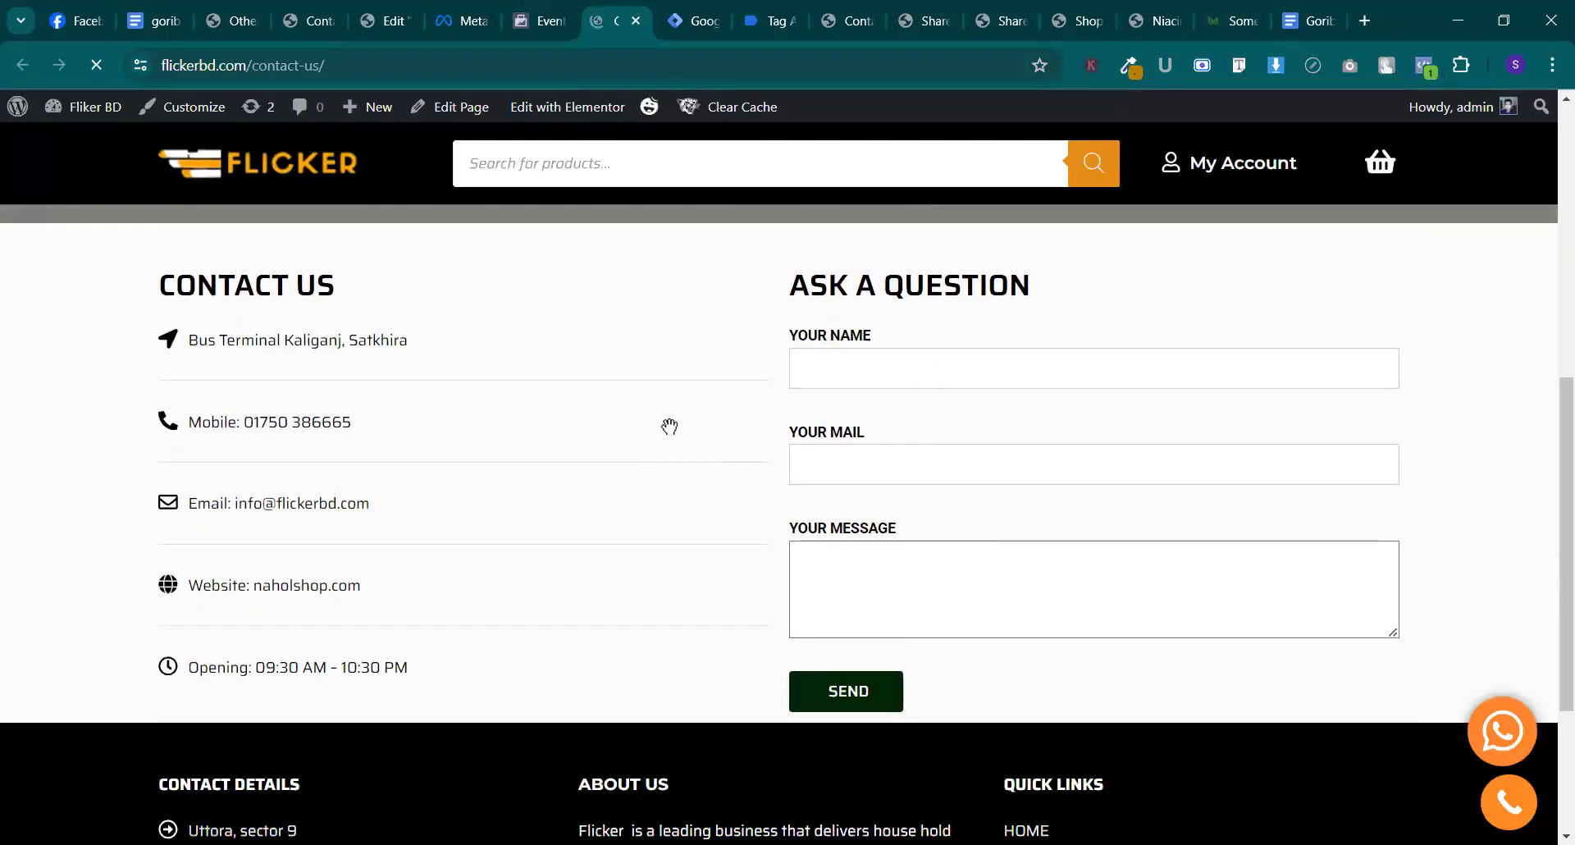
click(561, 8)
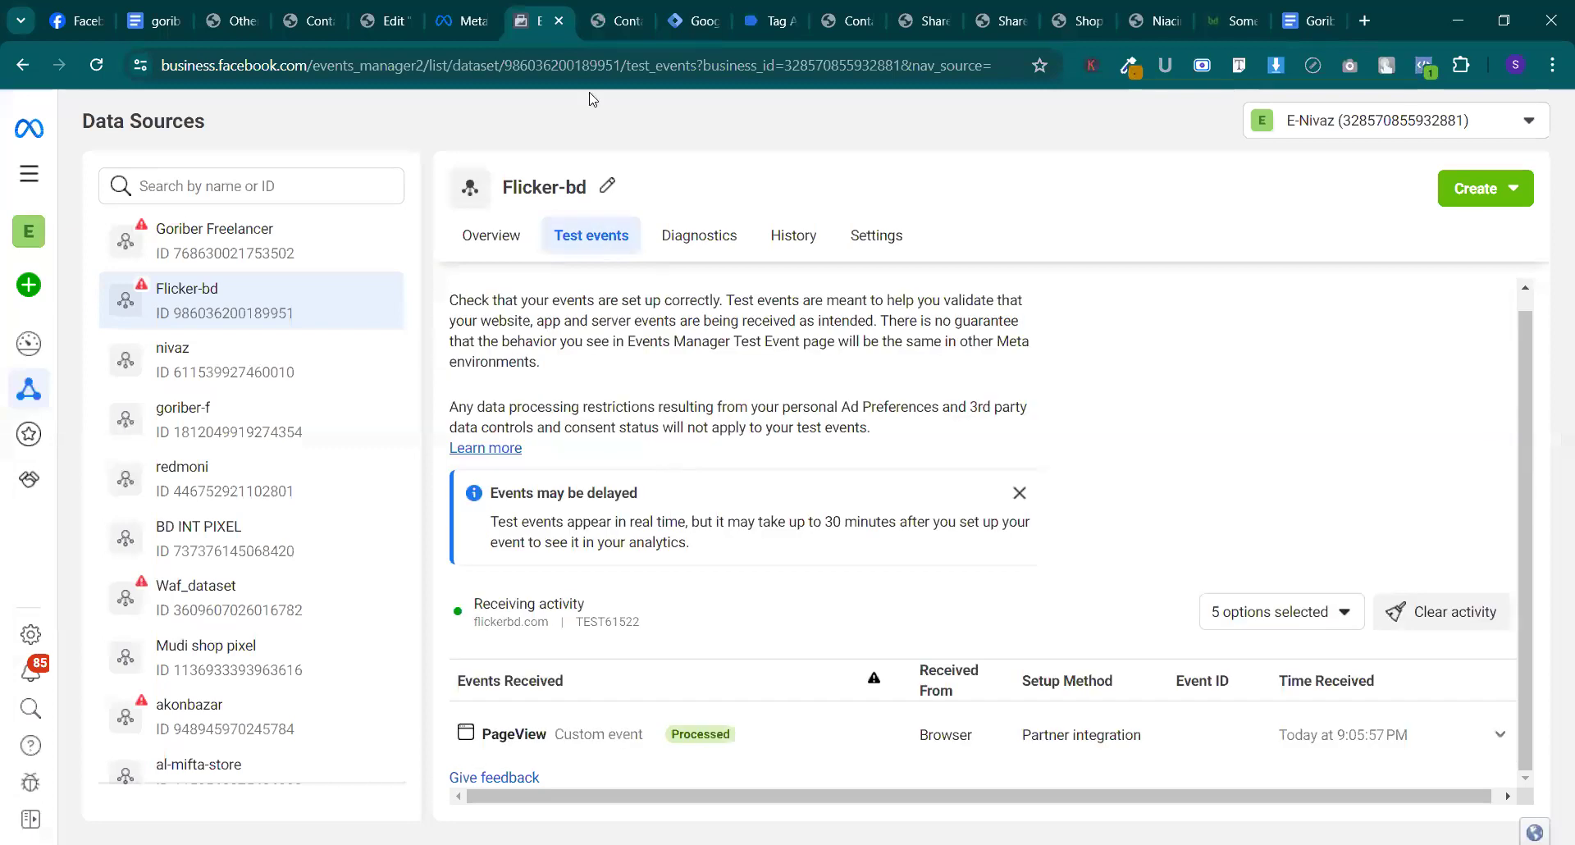
key(ctrl+Tab)
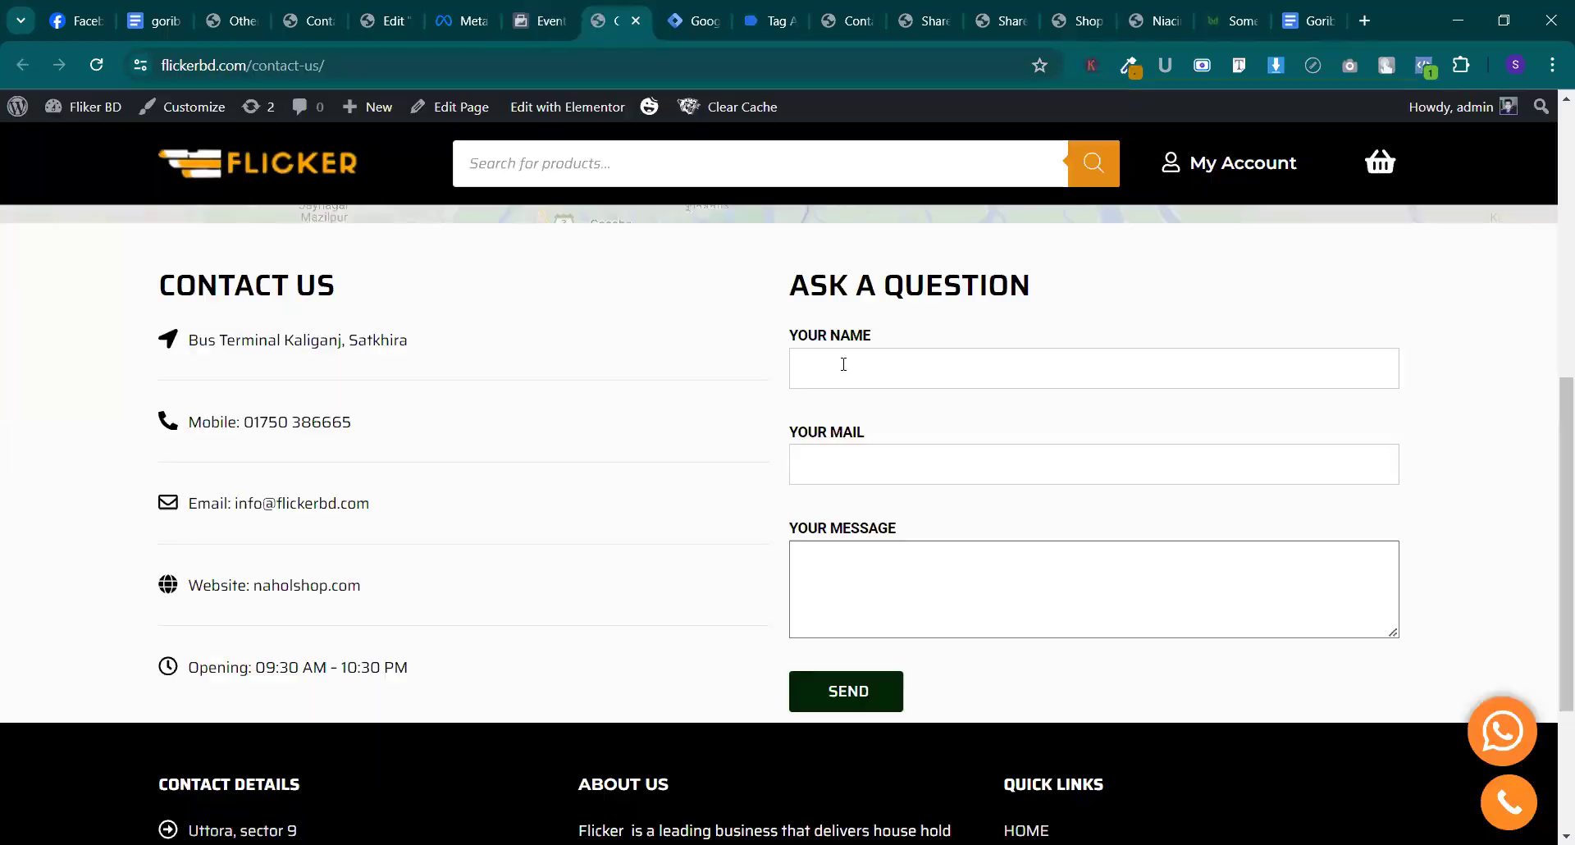
Autofill Your Name and Your Mail, type the message 'ddd', and send the contact form.
click(840, 361)
click(960, 420)
click(895, 464)
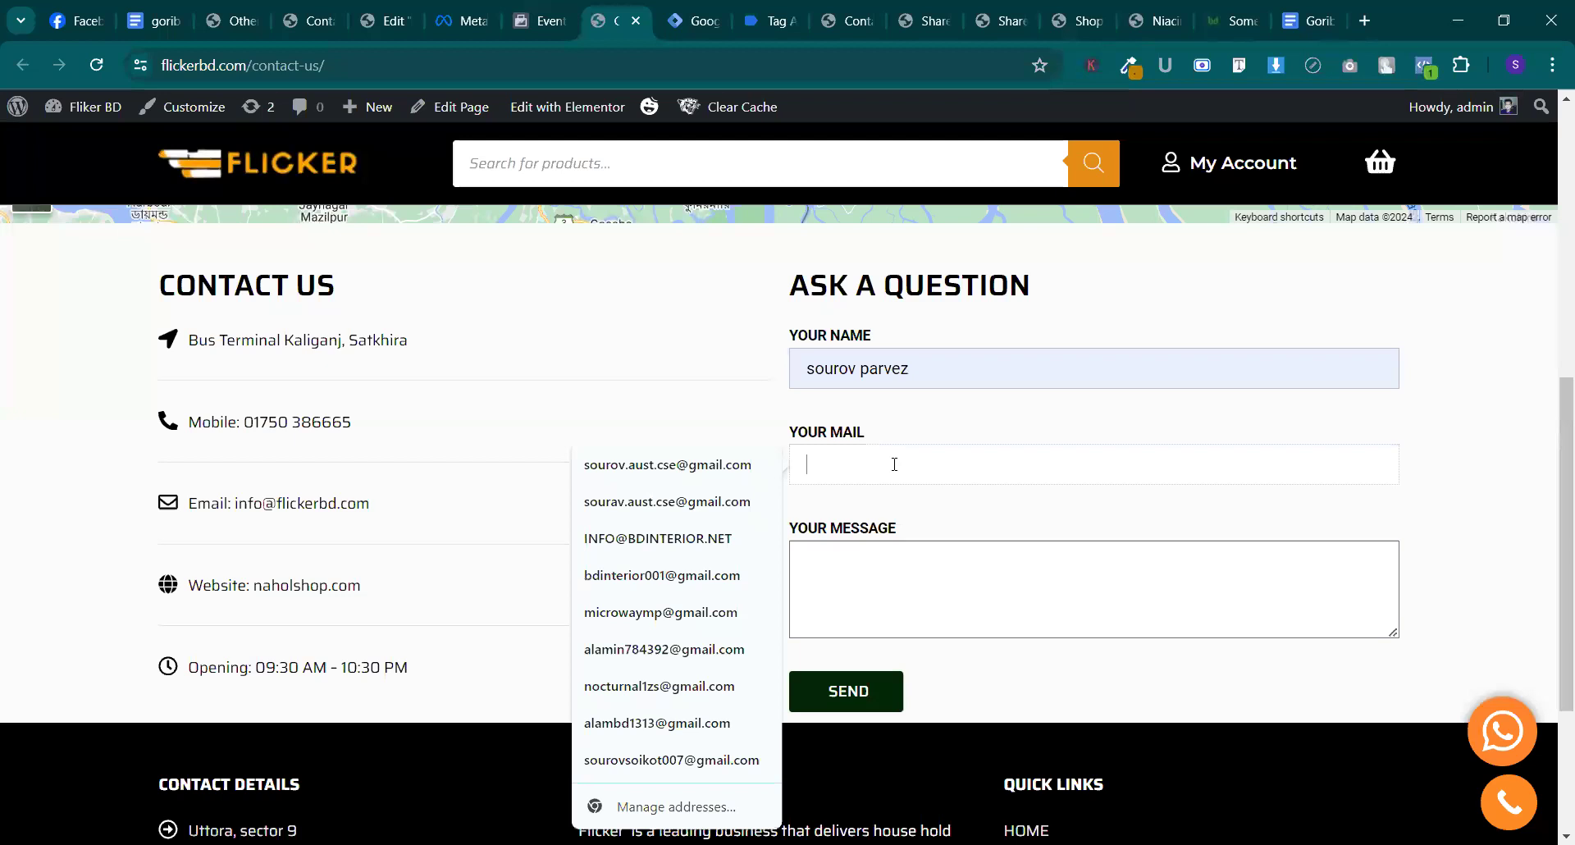
click(667, 502)
click(863, 583)
text(dddff)
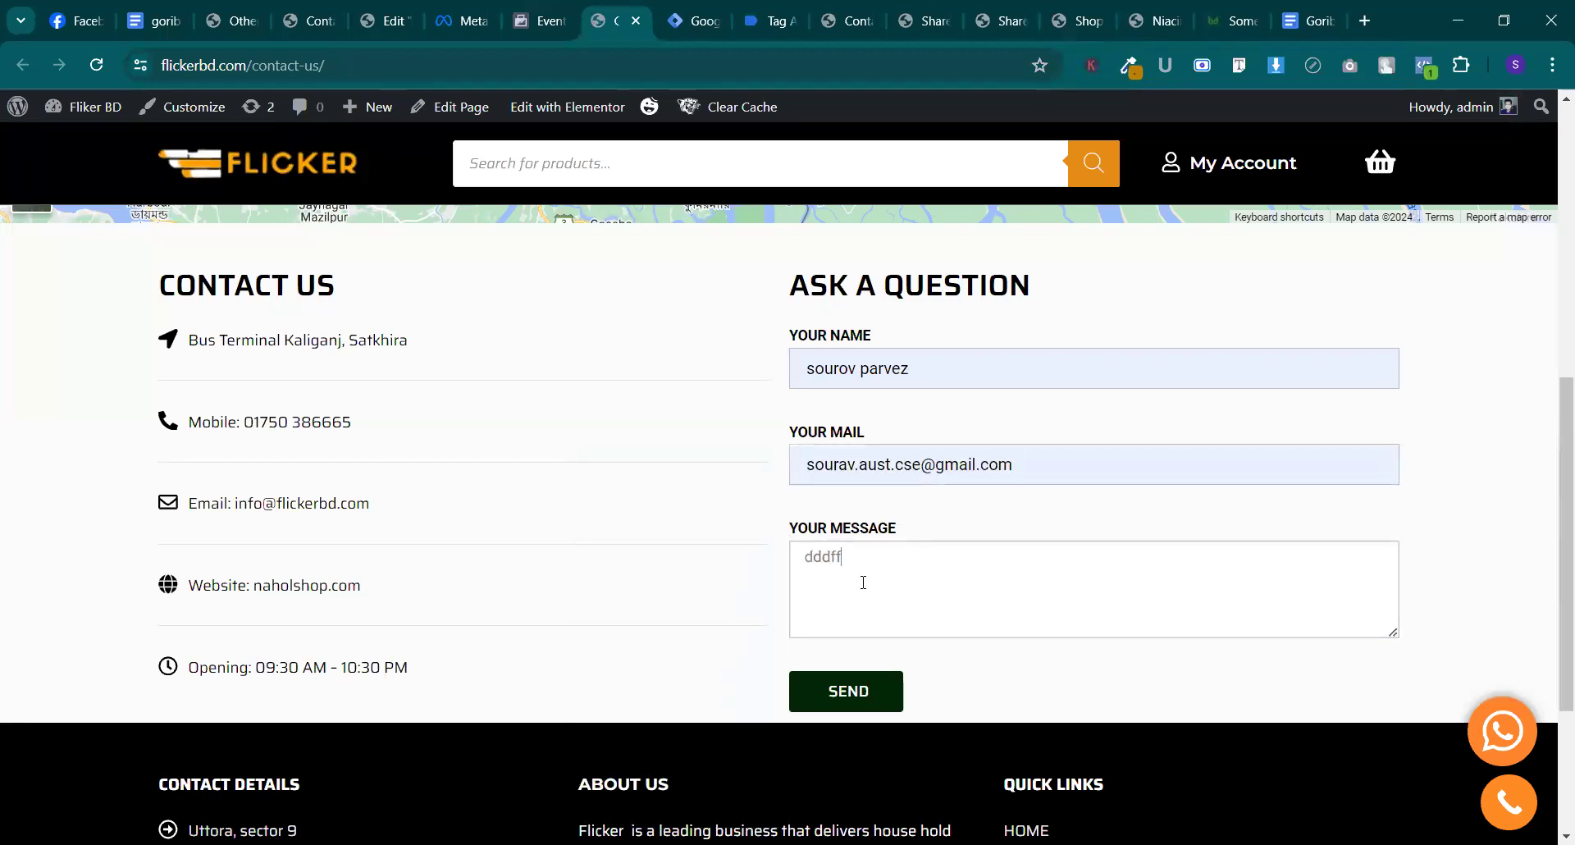
click(845, 691)
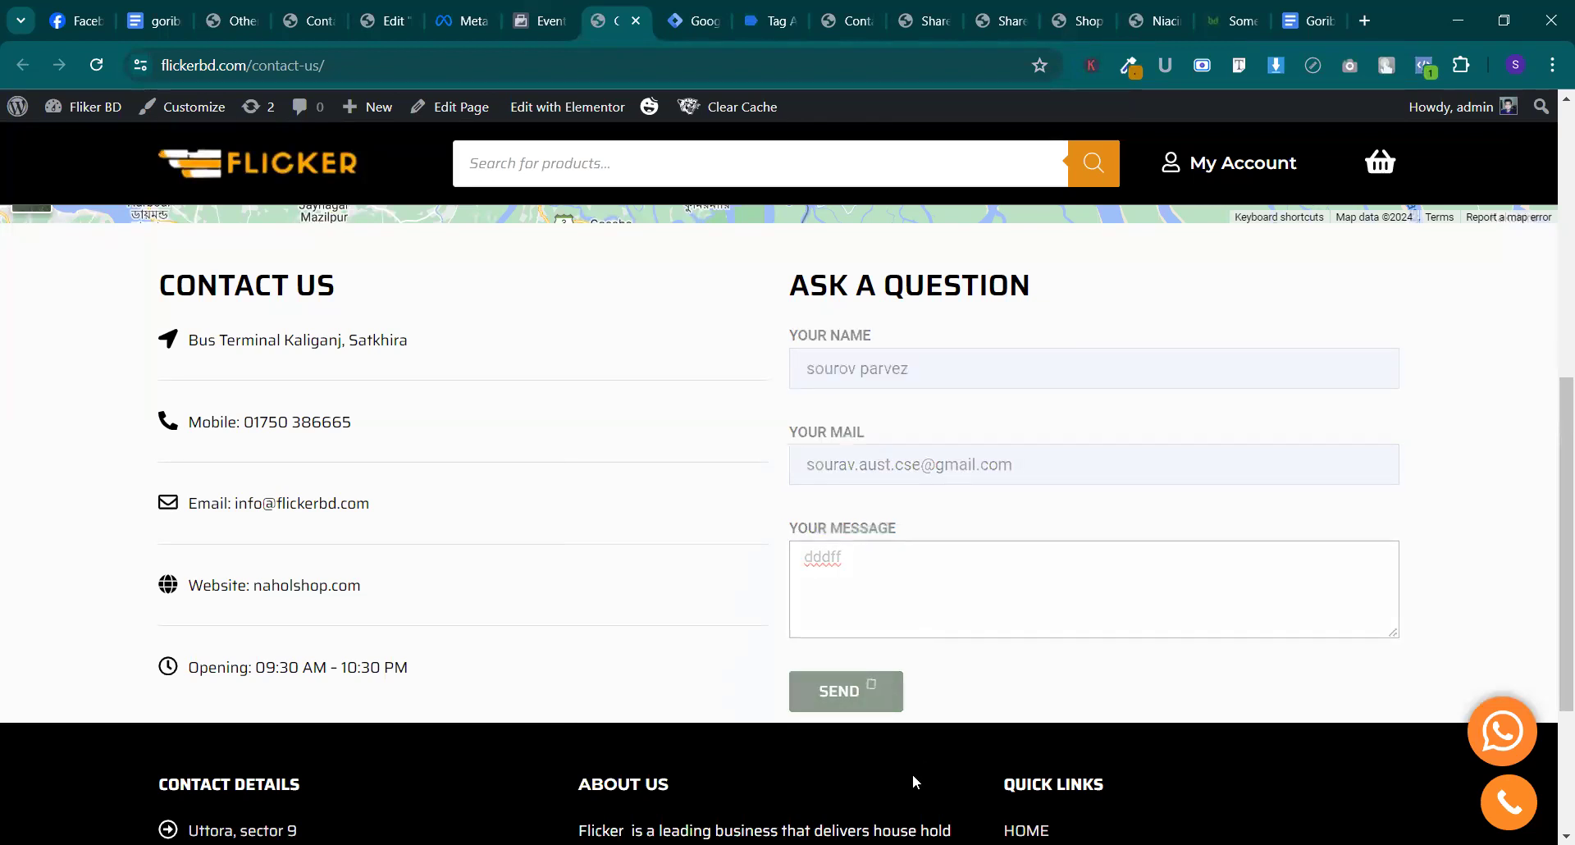
Review Events Manager, the Tag Assistant summary and the submitted form page after sending.
click(540, 21)
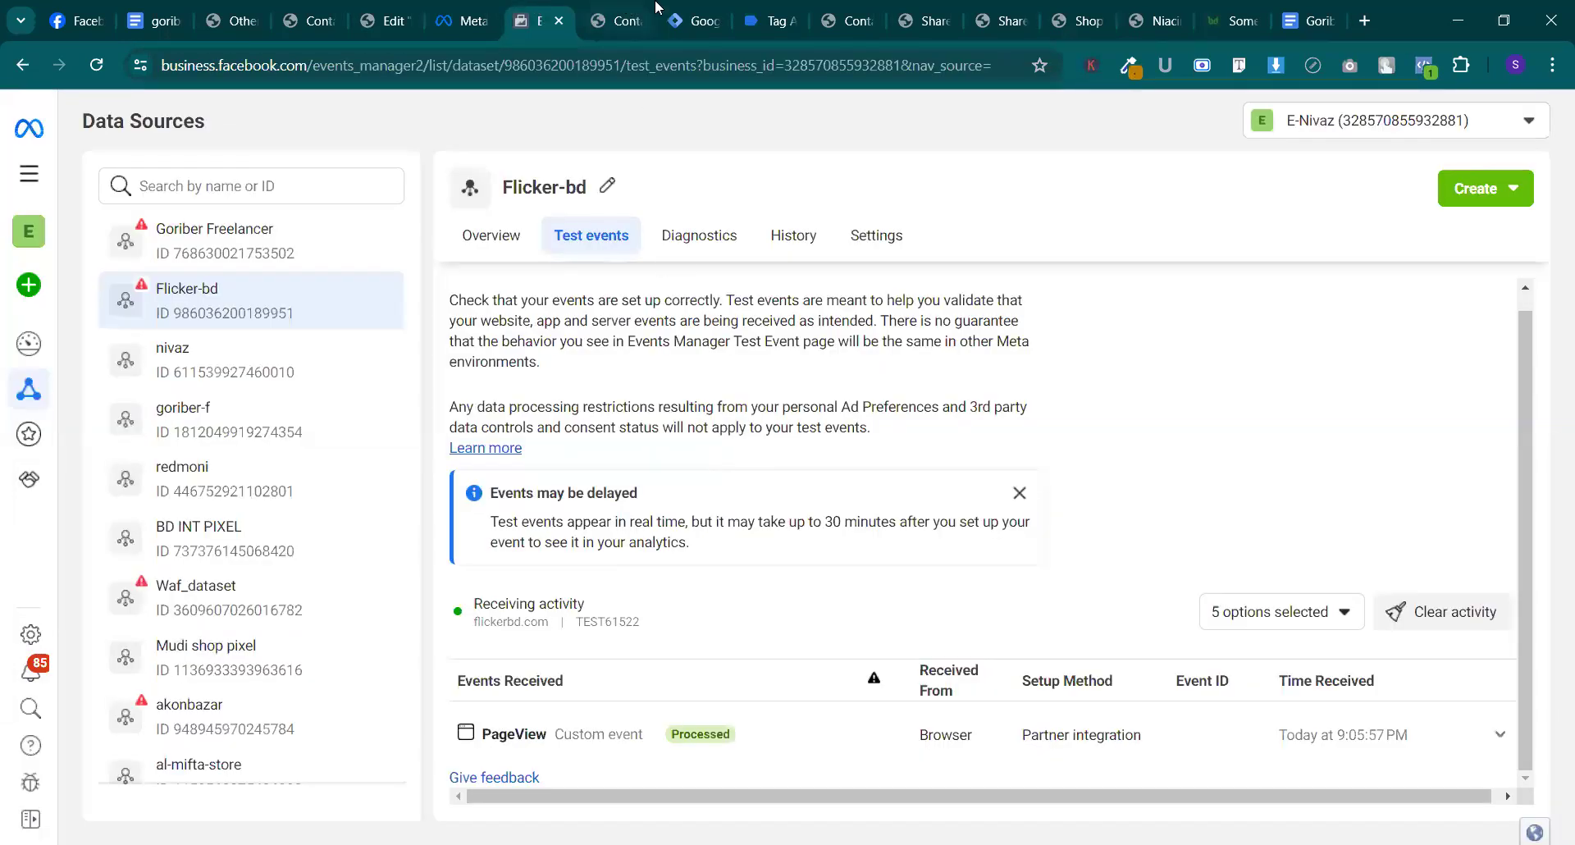
click(655, 8)
click(706, 10)
click(783, 8)
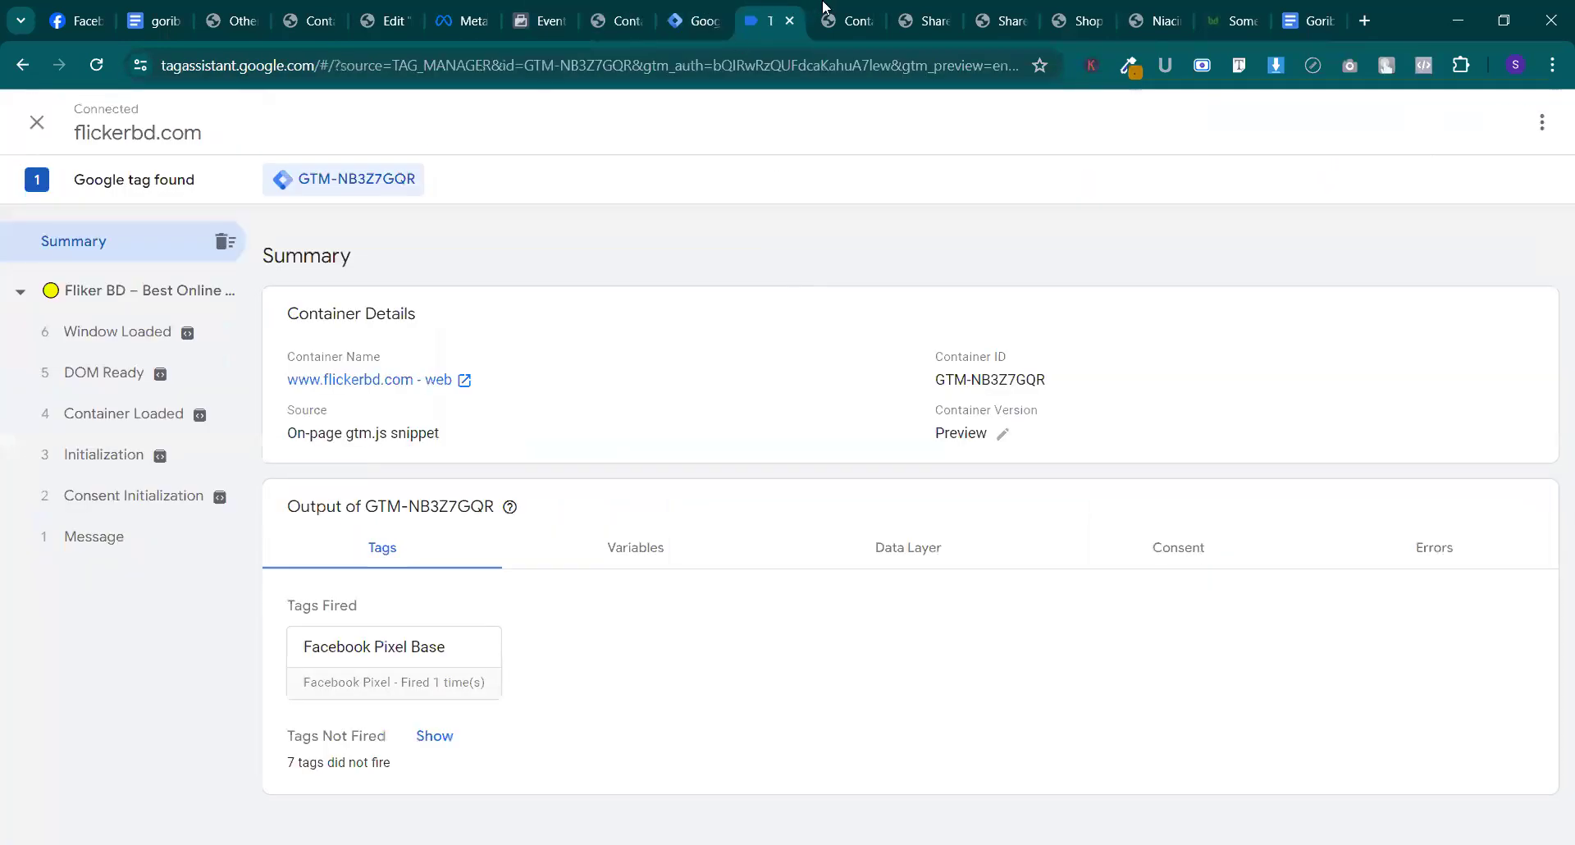
click(852, 10)
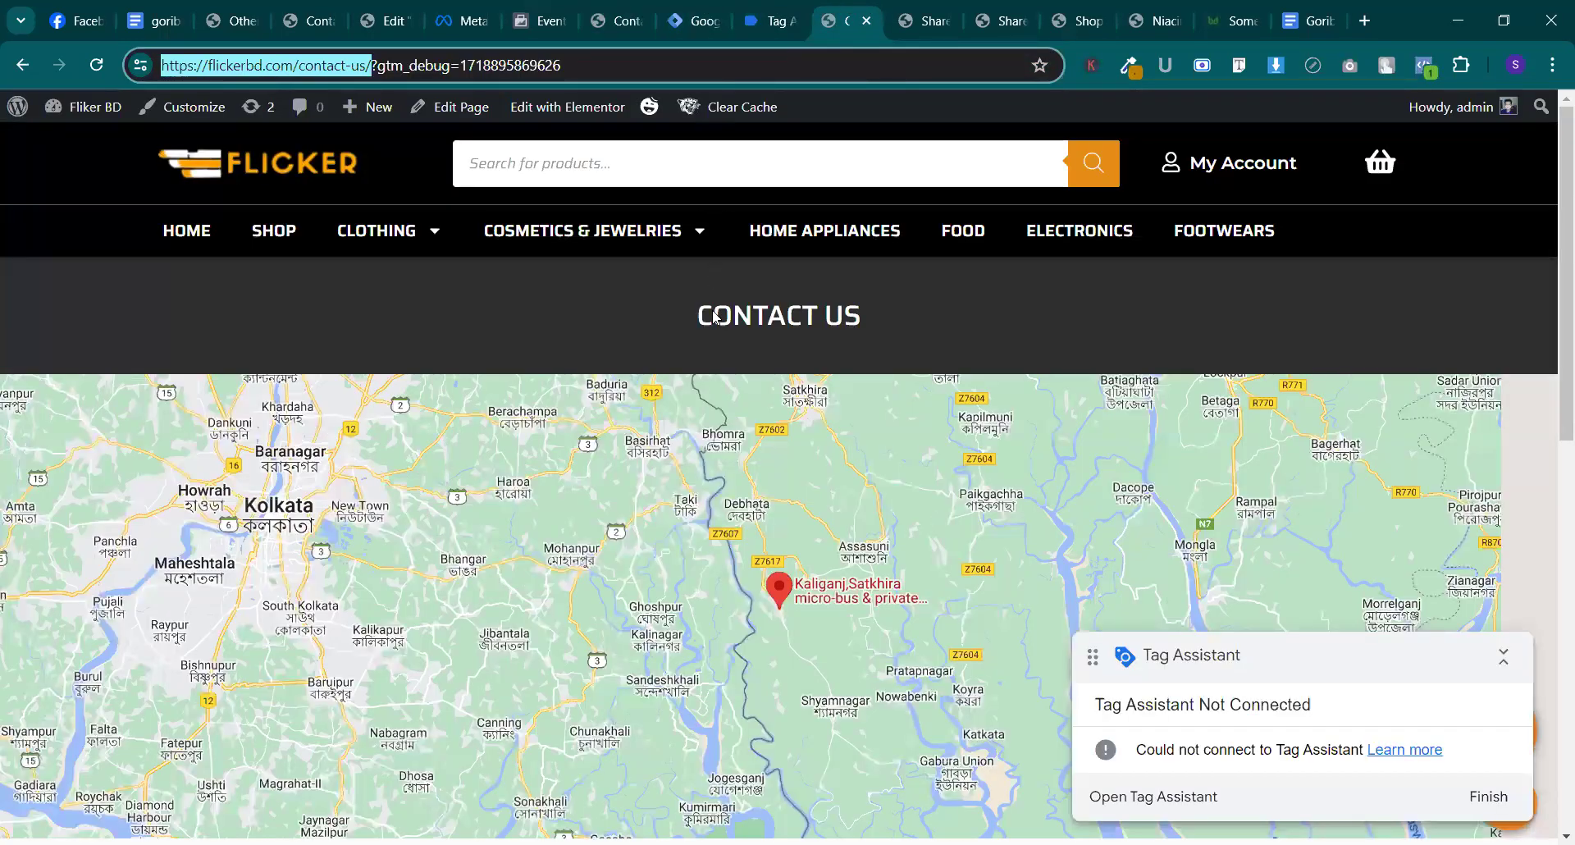
click(696, 10)
click(617, 21)
scroll(705, 370, down, 2)
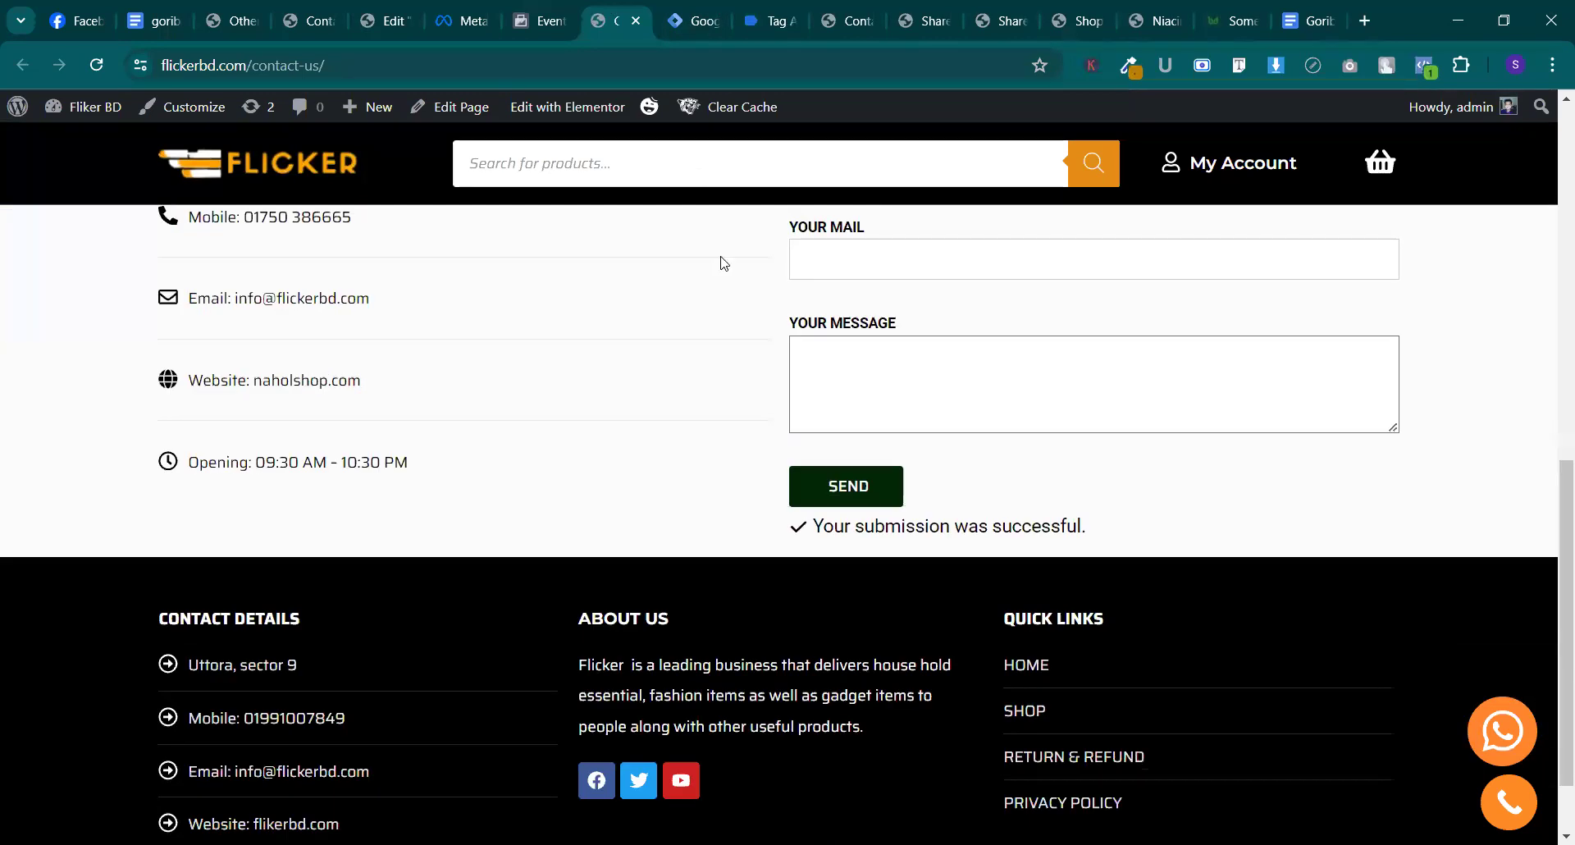
key(ctrl+shift+Tab)
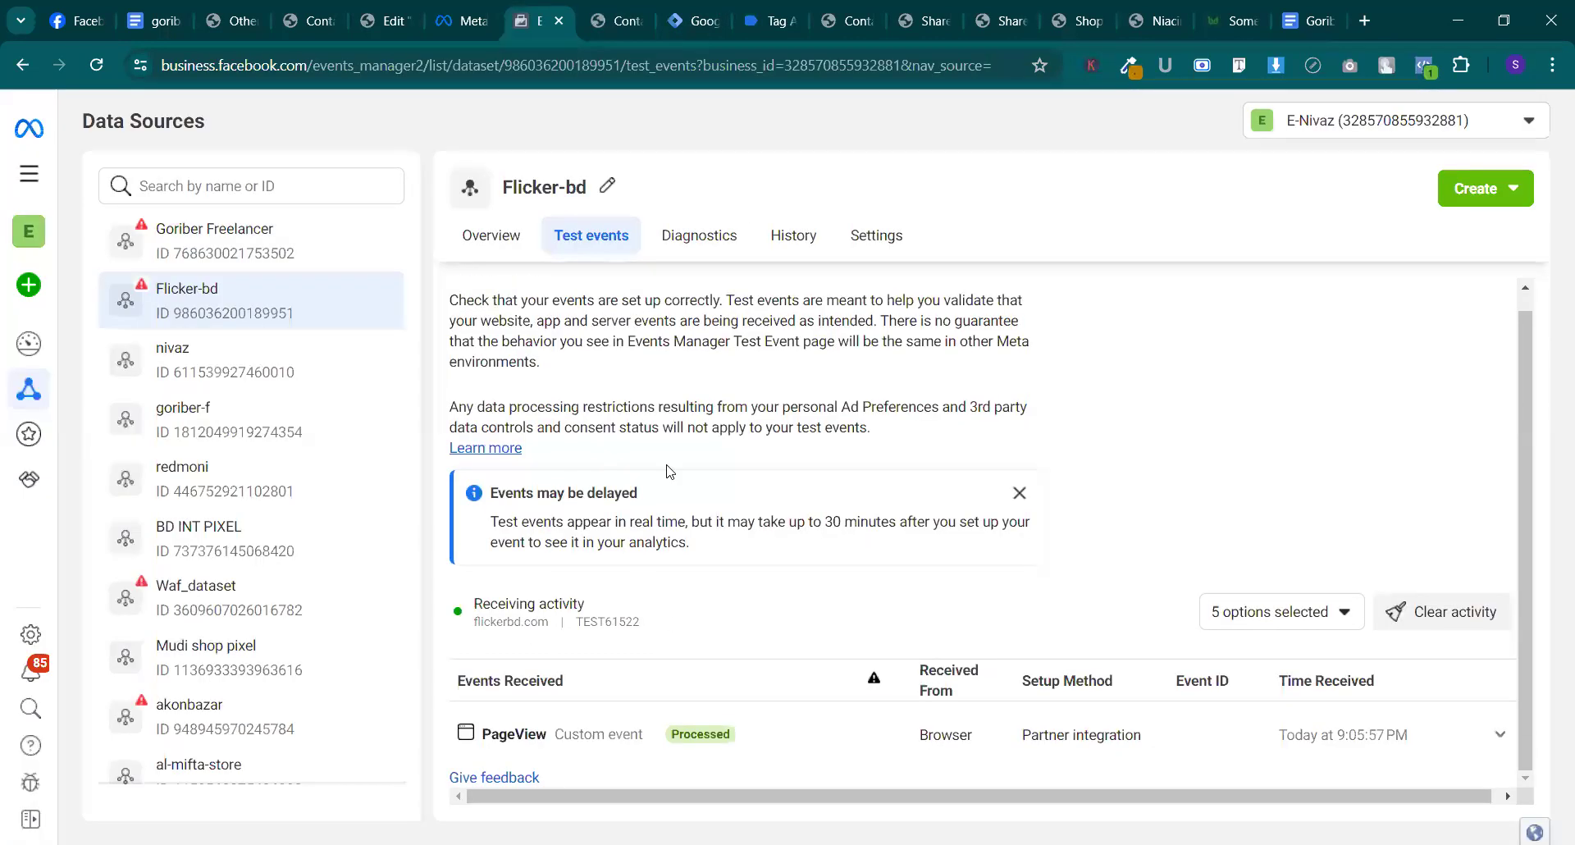
Inspect the PageView event details, compare with Tag Assistant's fired tags, and refresh Events Manager.
click(679, 726)
scroll(680, 727, down, 2)
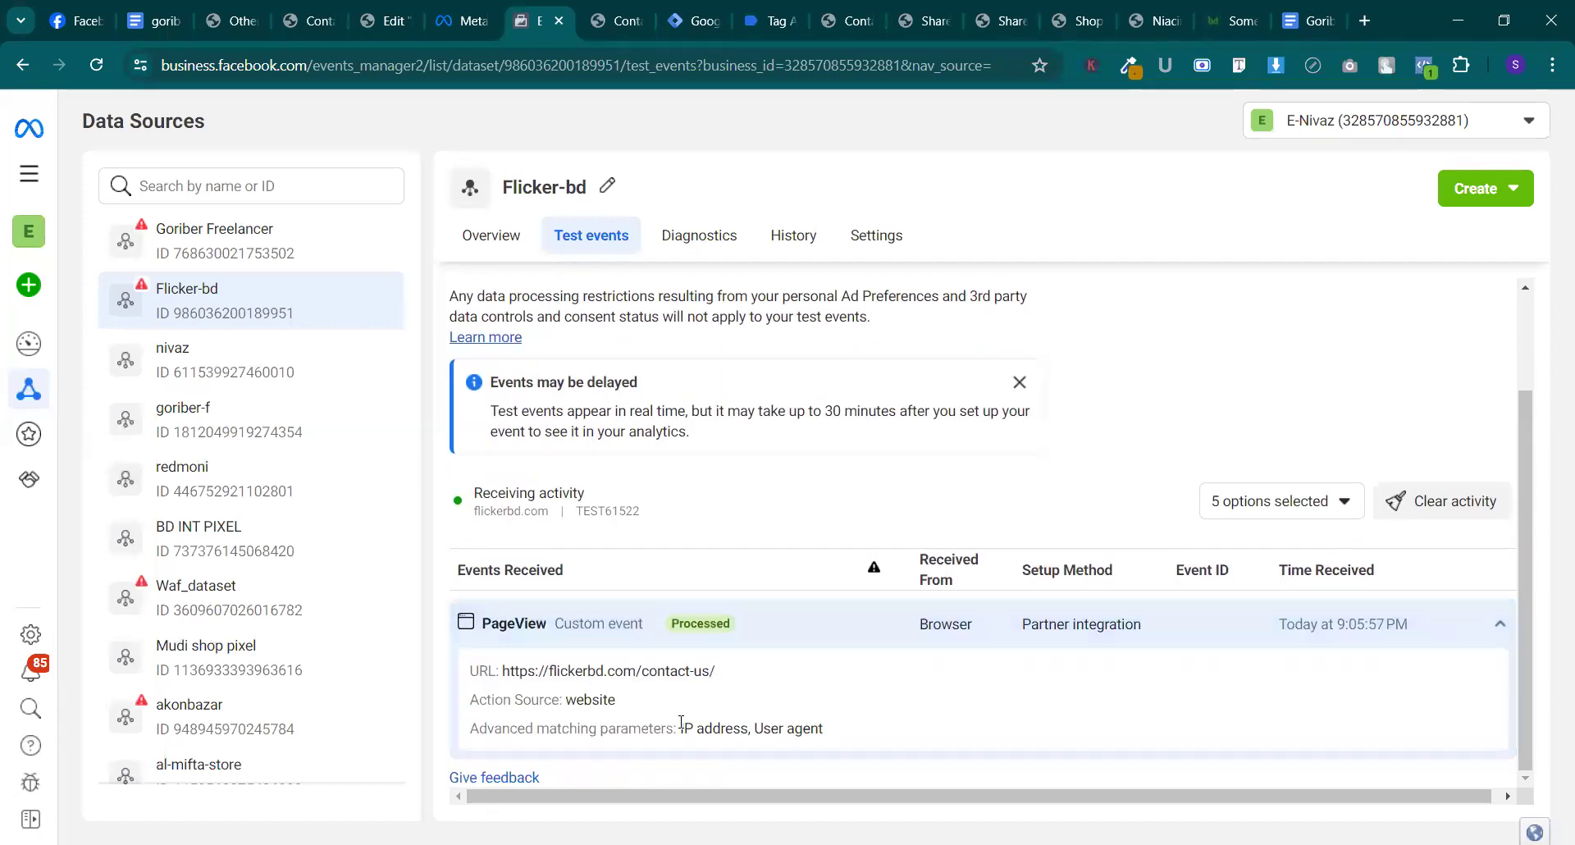
click(877, 621)
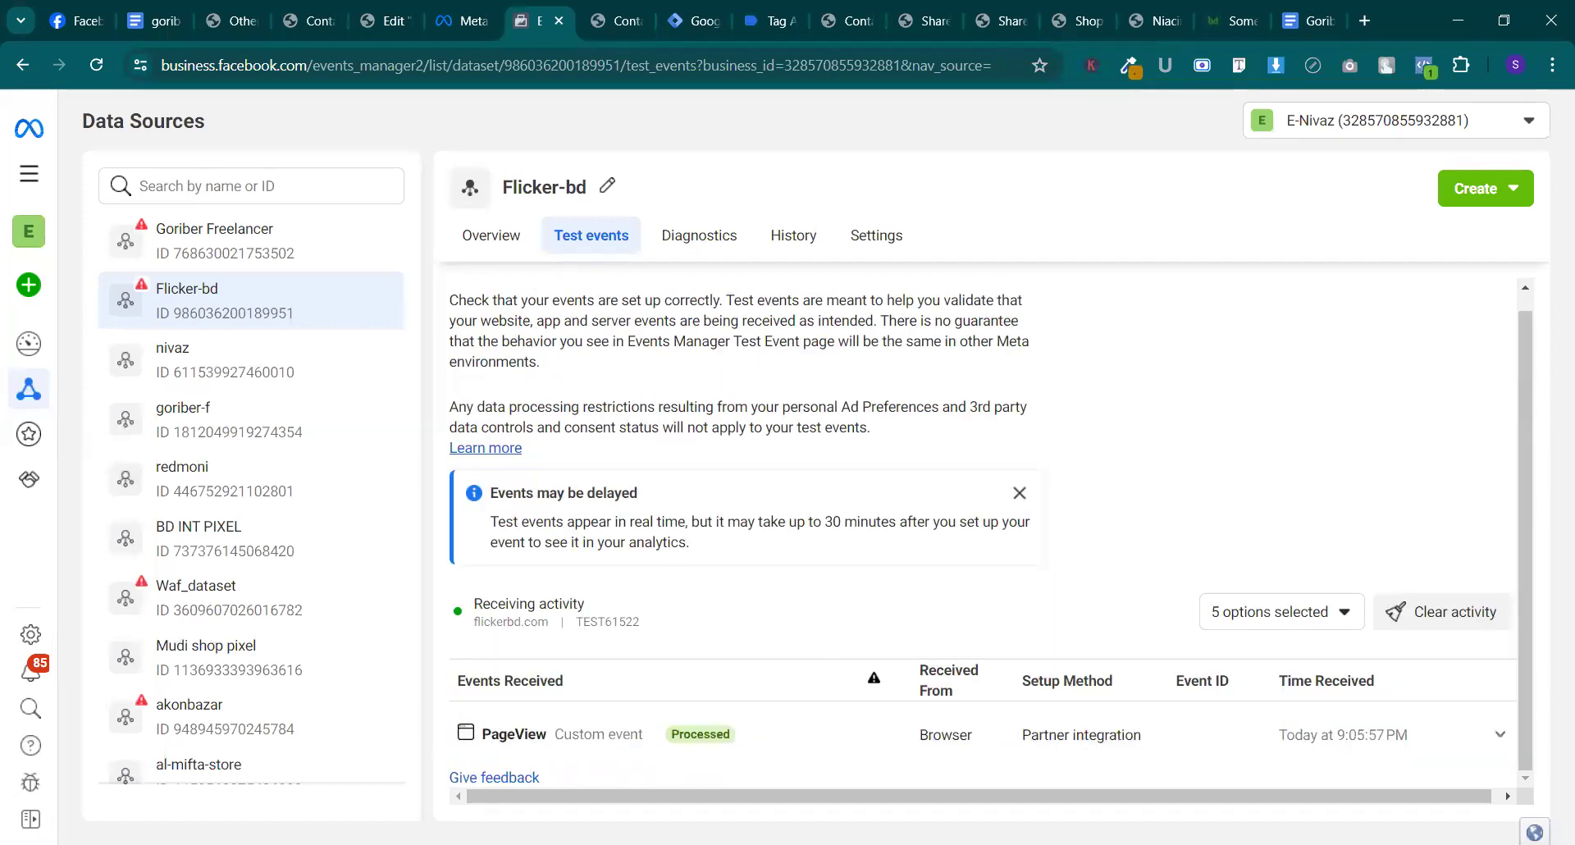
click(652, 11)
click(678, 12)
click(832, 12)
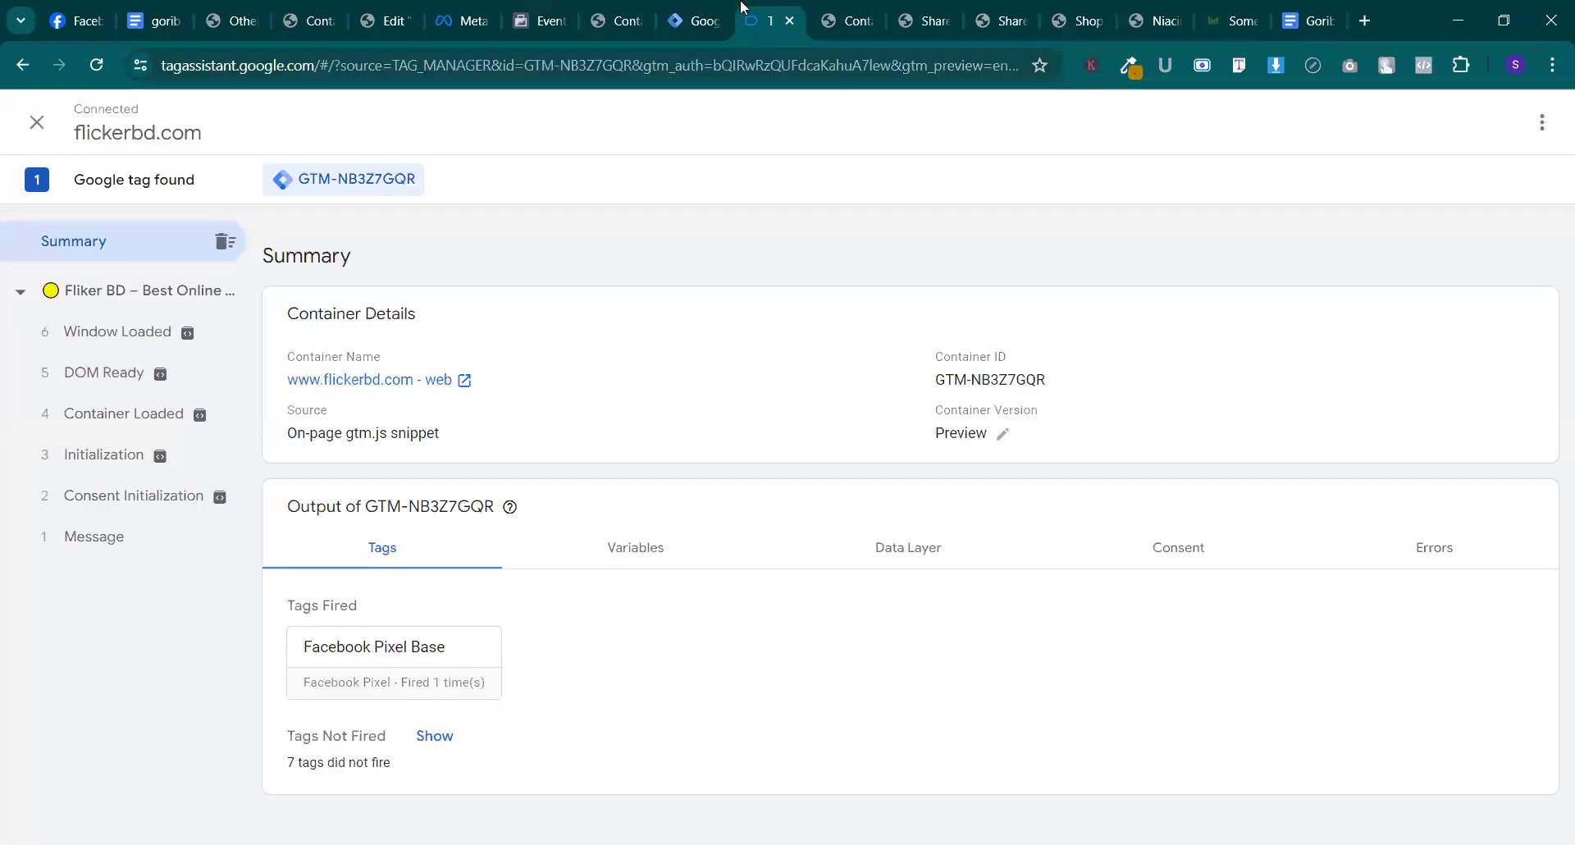
click(626, 12)
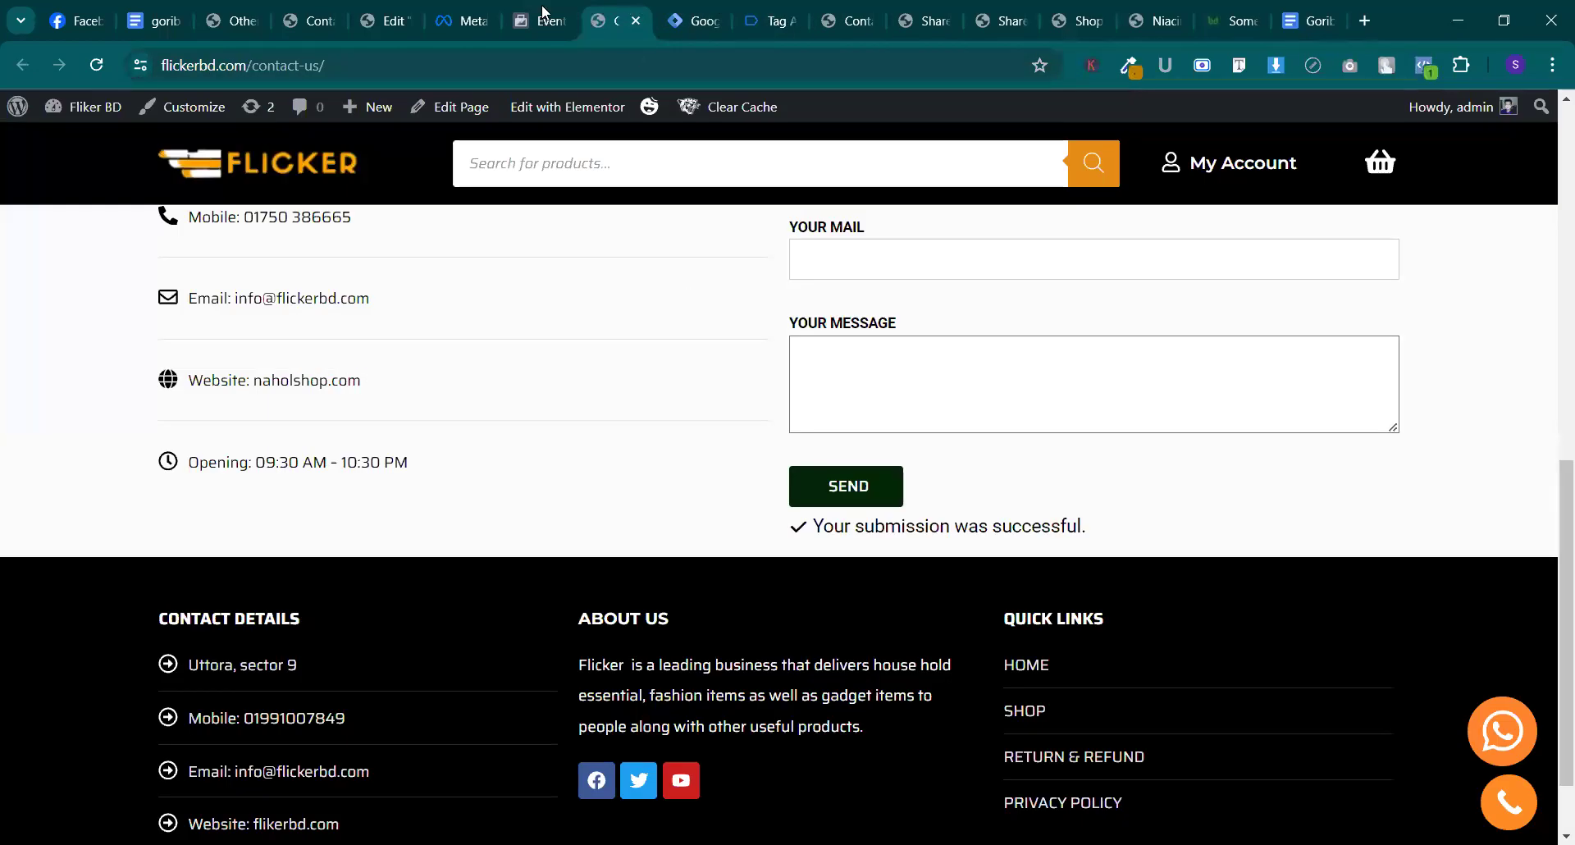
click(546, 14)
click(687, 732)
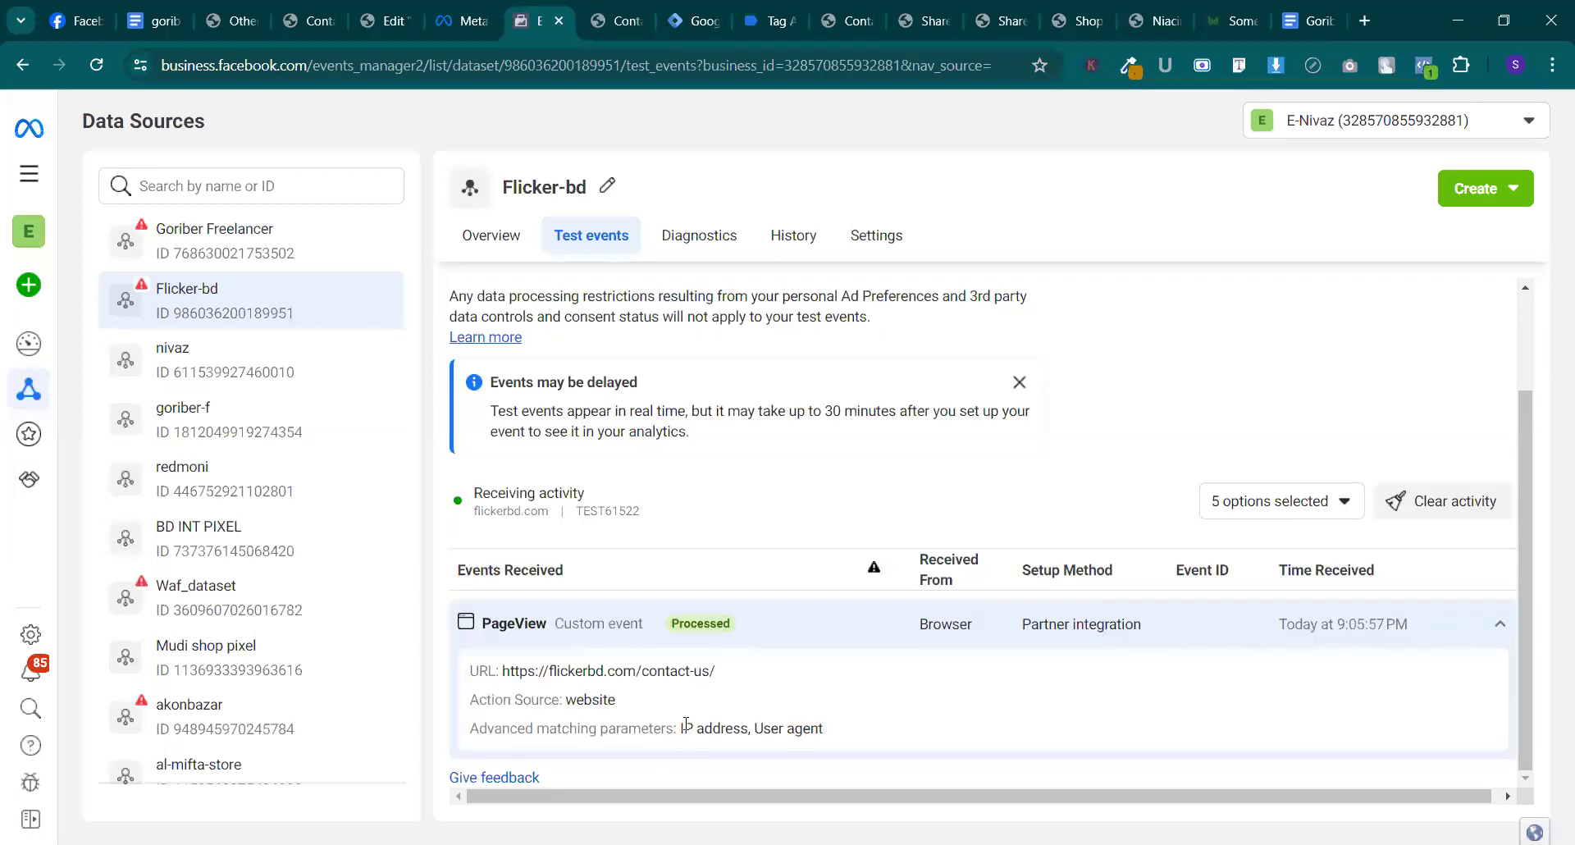
key(F5)
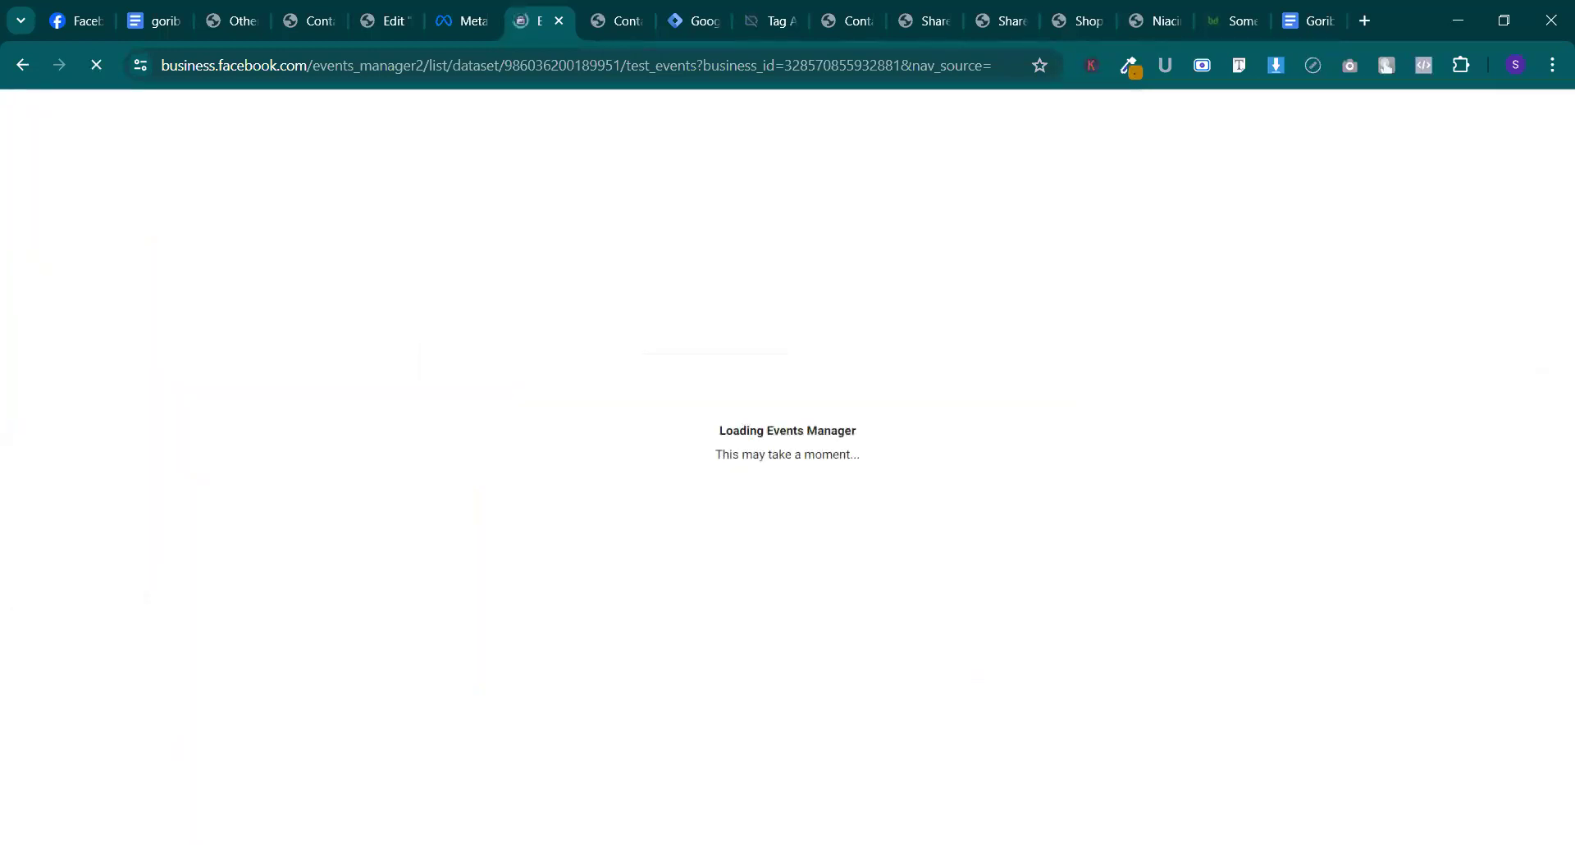
Copy the contact-us page address and reload the Events Manager test events page.
click(615, 18)
click(322, 70)
right_click(322, 72)
click(408, 259)
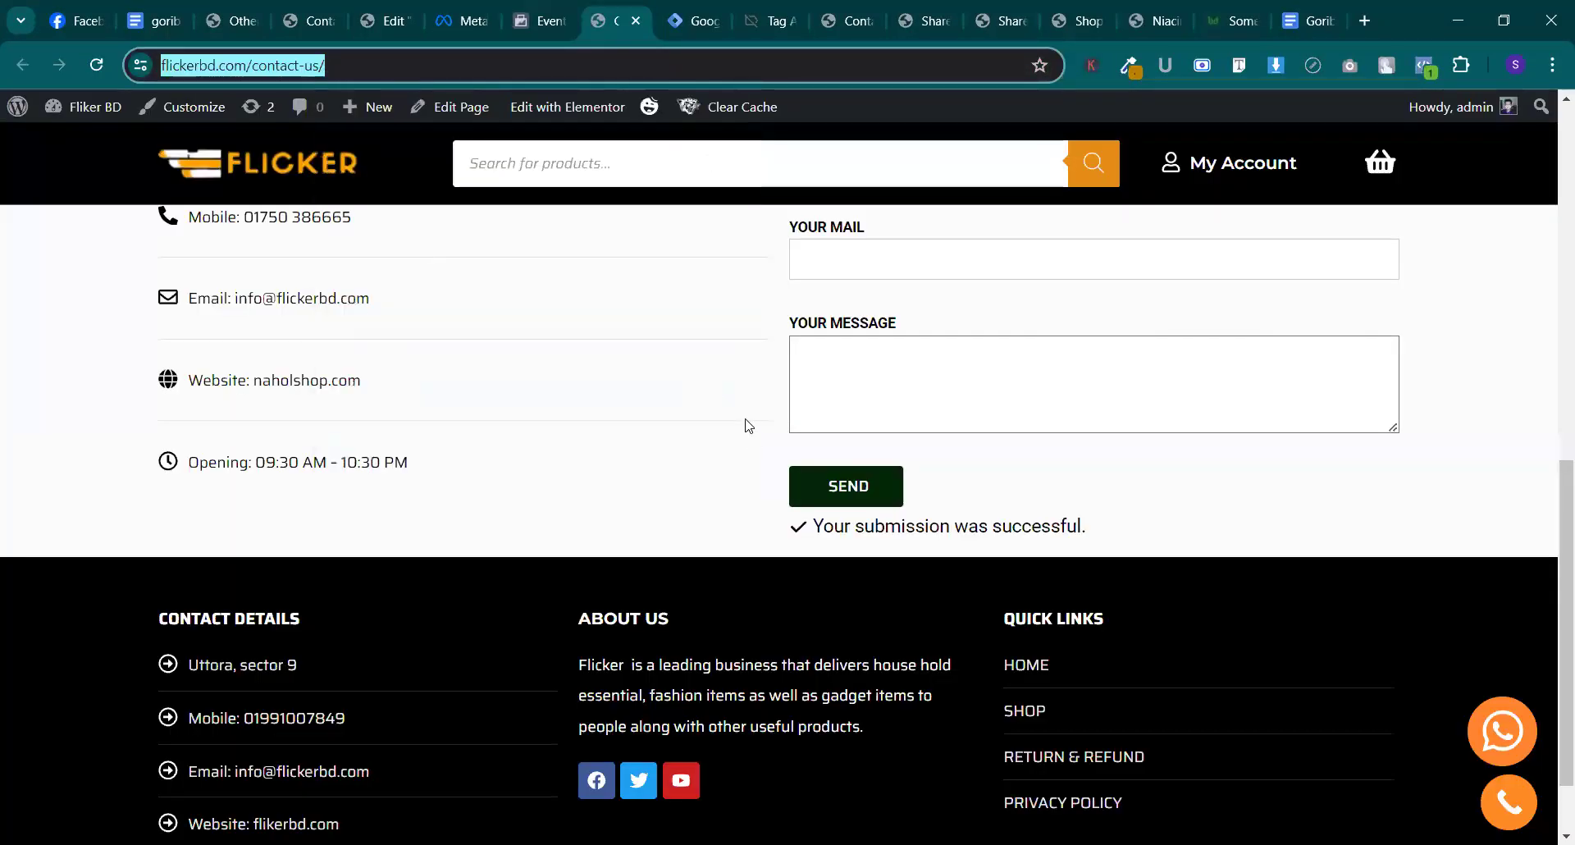
click(525, 8)
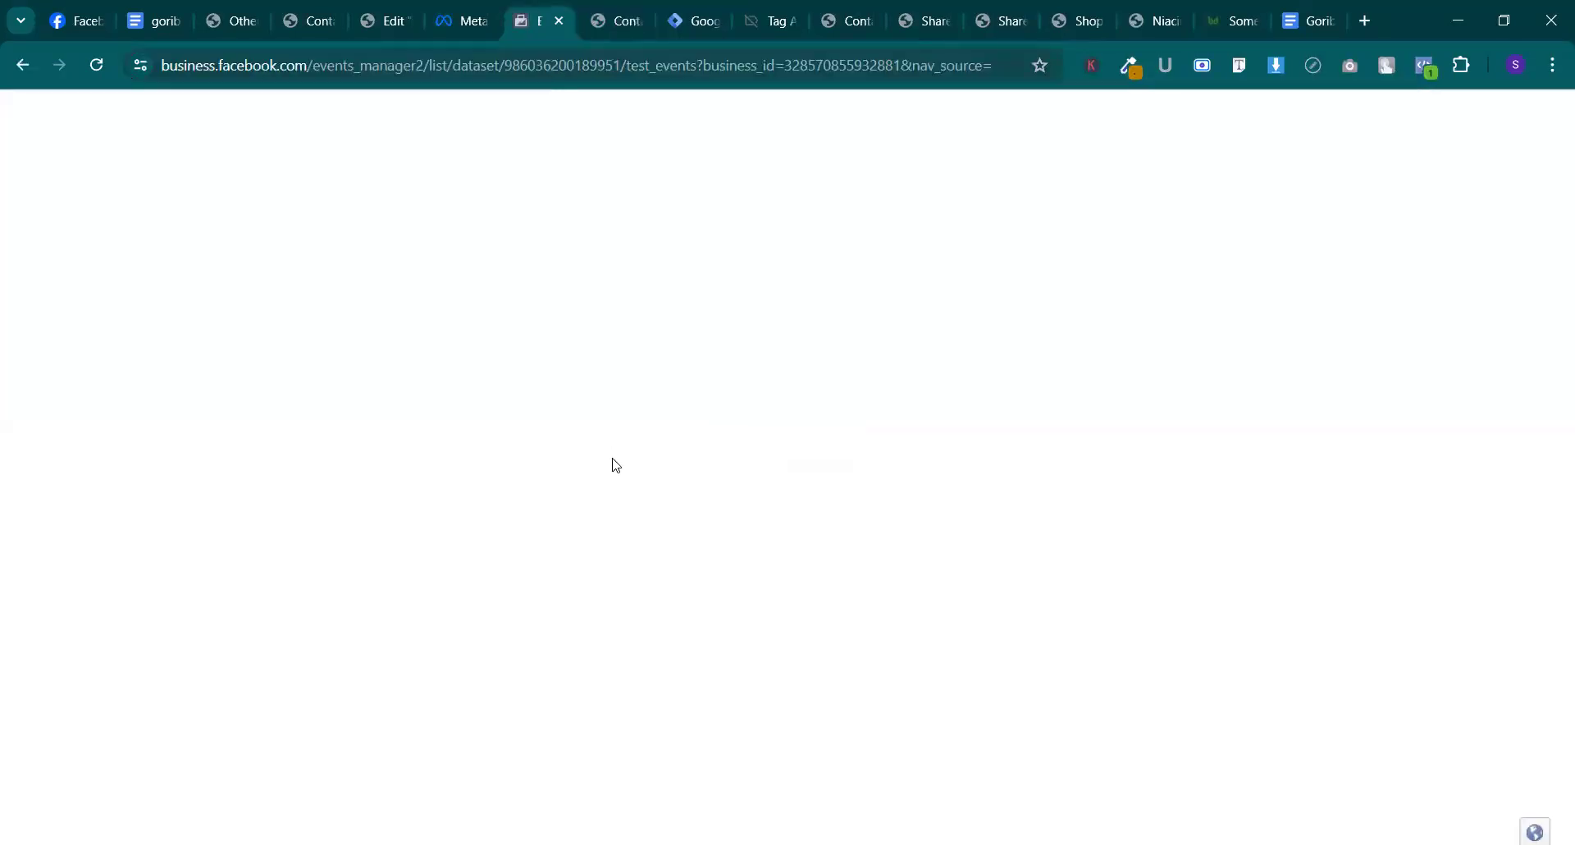
click(96, 65)
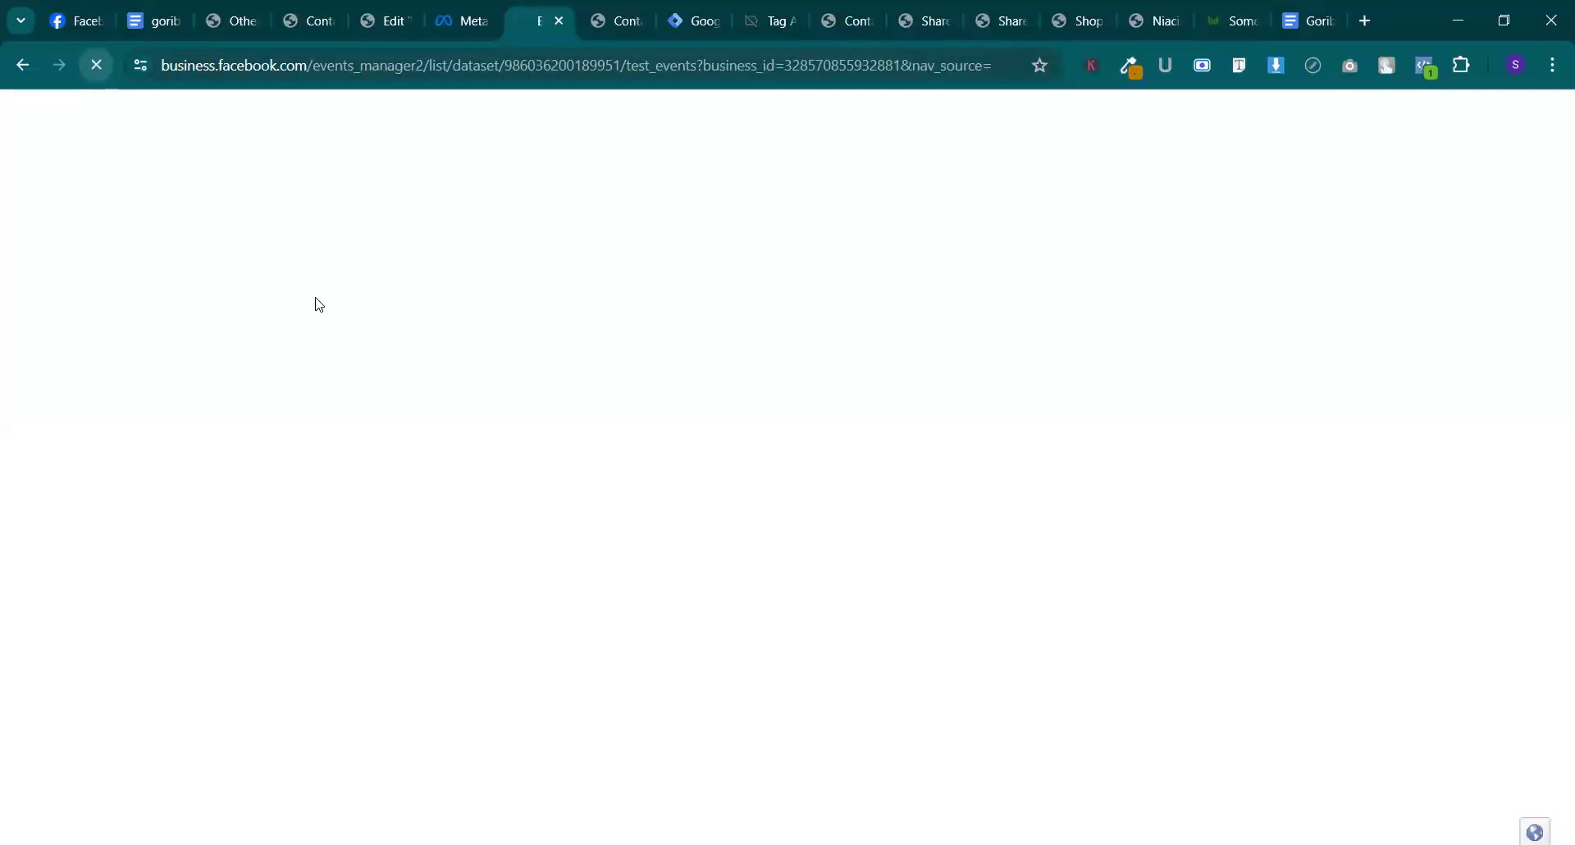
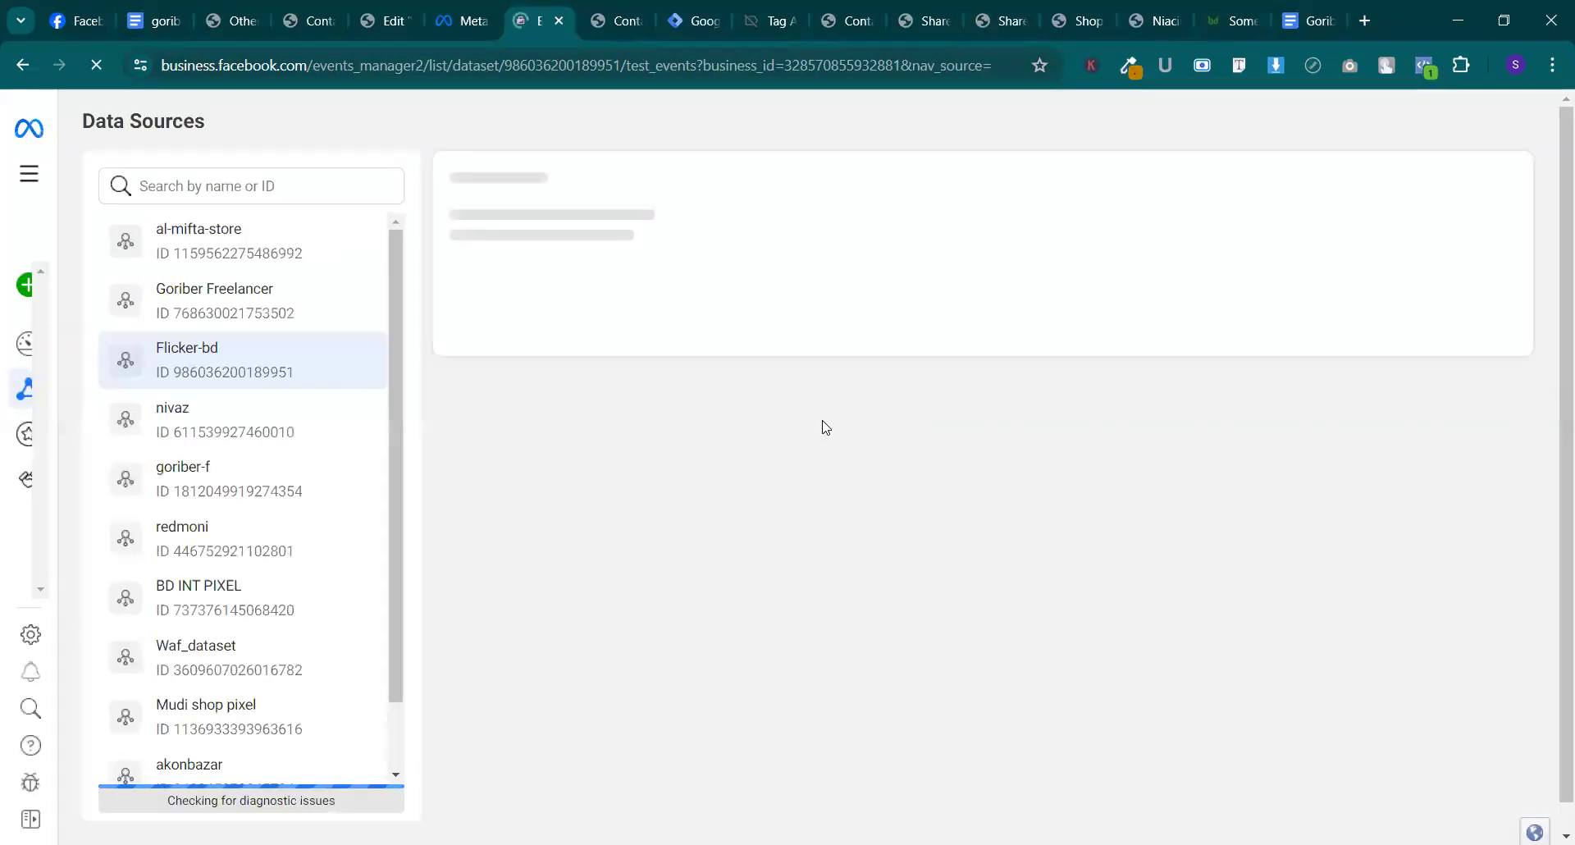
Dismiss the 'Events may be delayed' notice on Test events and bring up the Elementor page editor.
scroll(824, 423, down, 6)
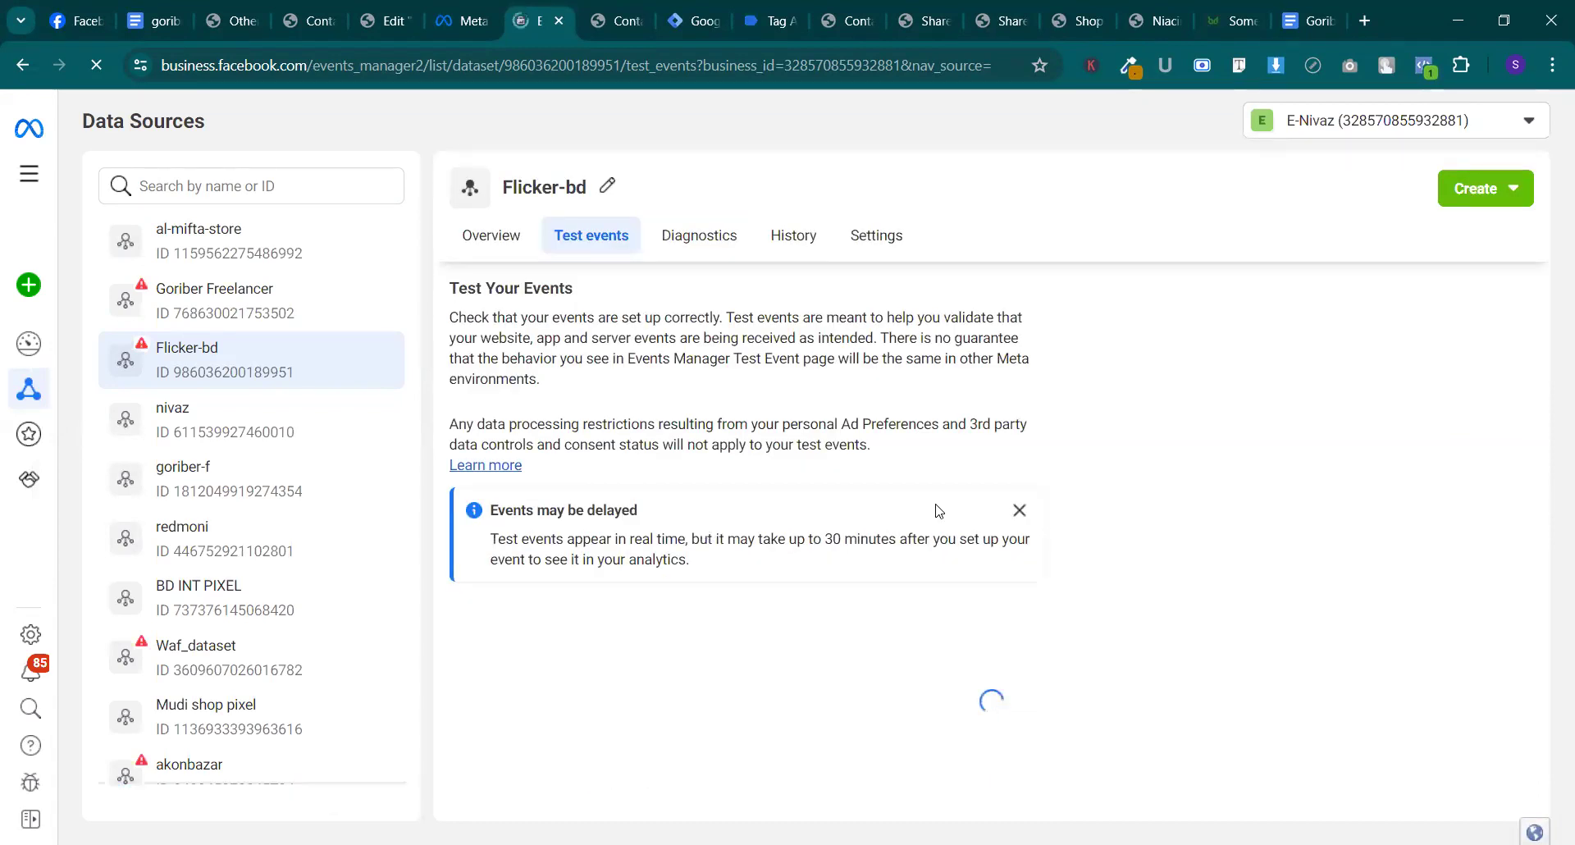
click(1019, 510)
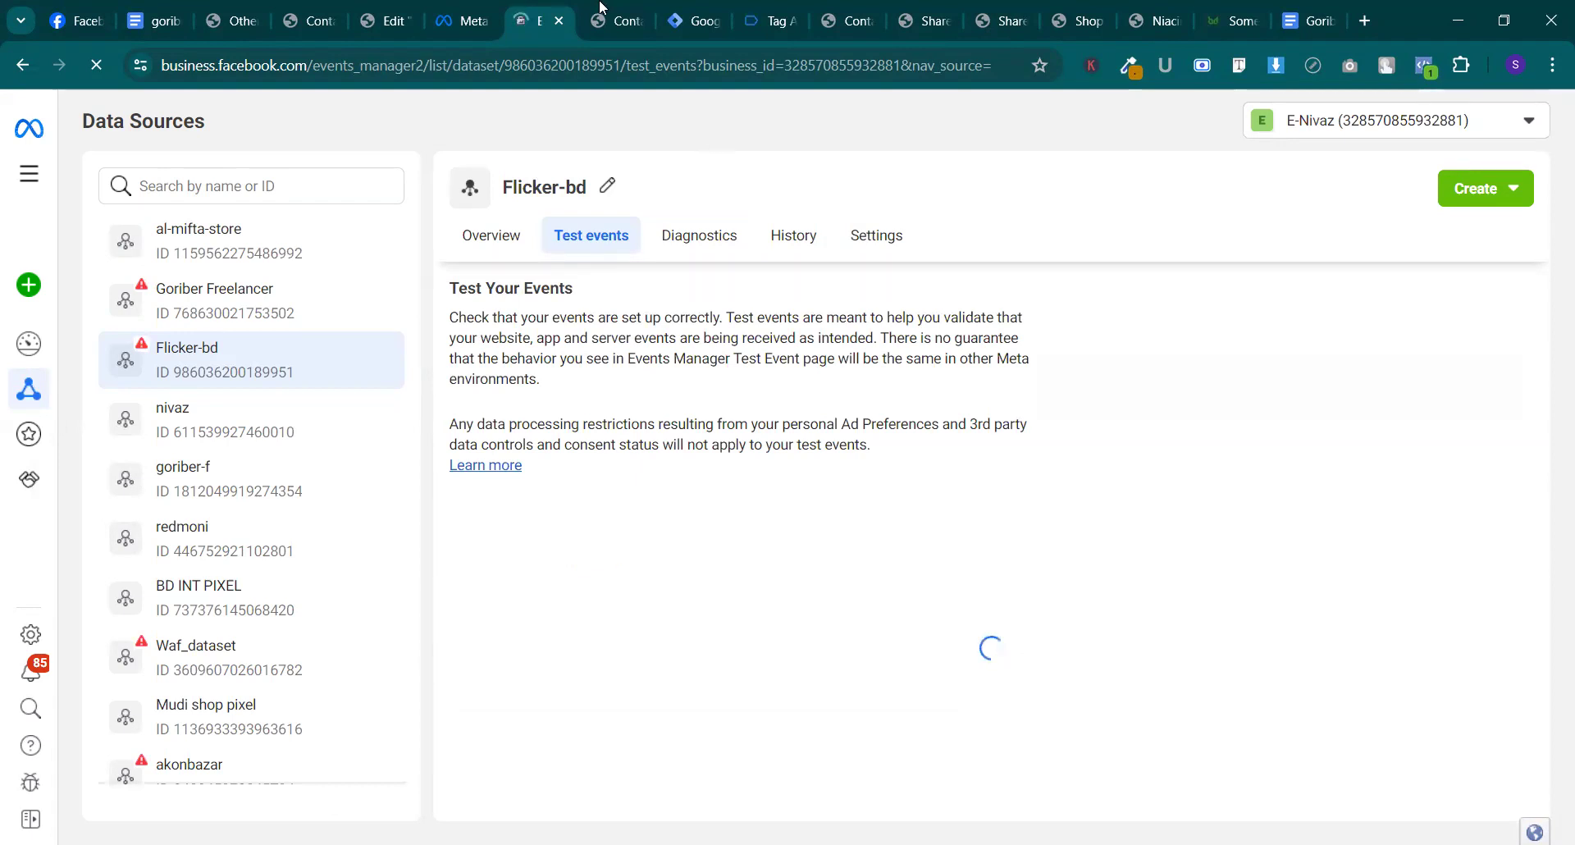
click(639, 8)
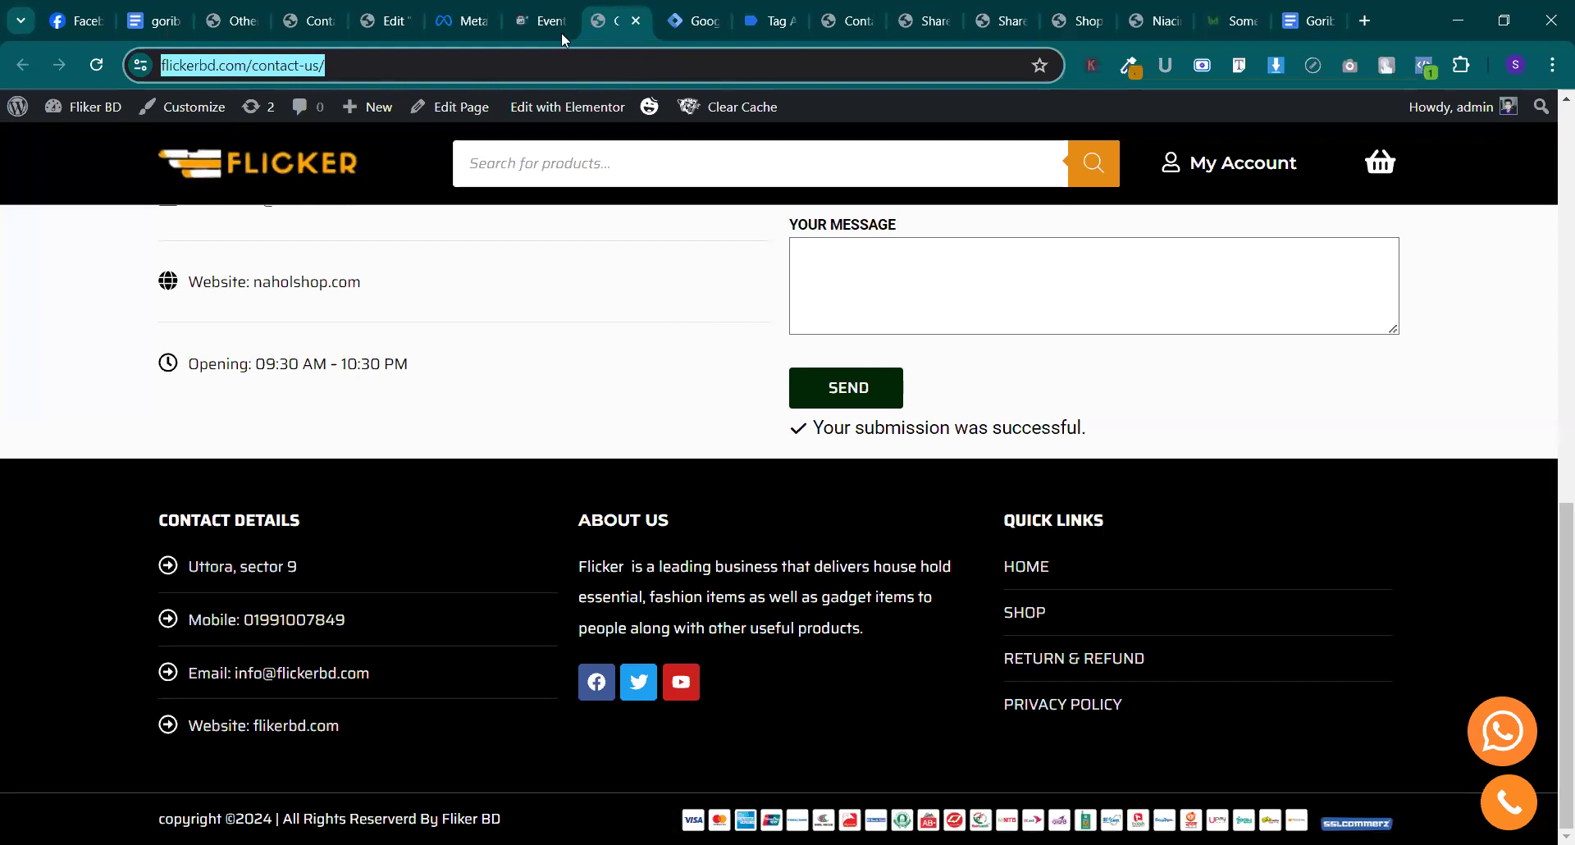
key(ctrl+5)
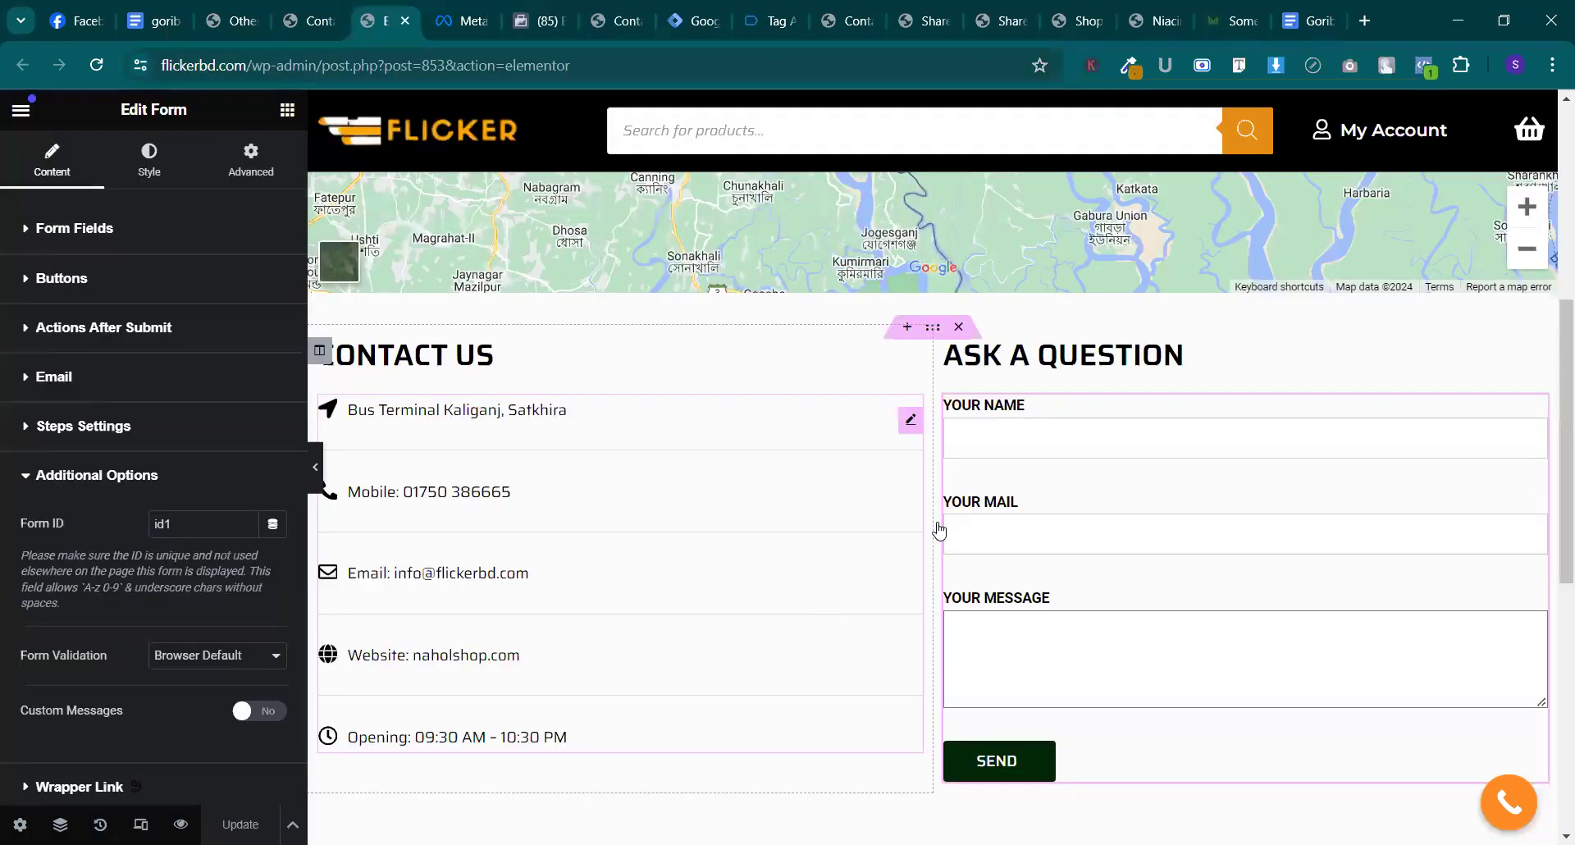
scroll(937, 523, down, 4)
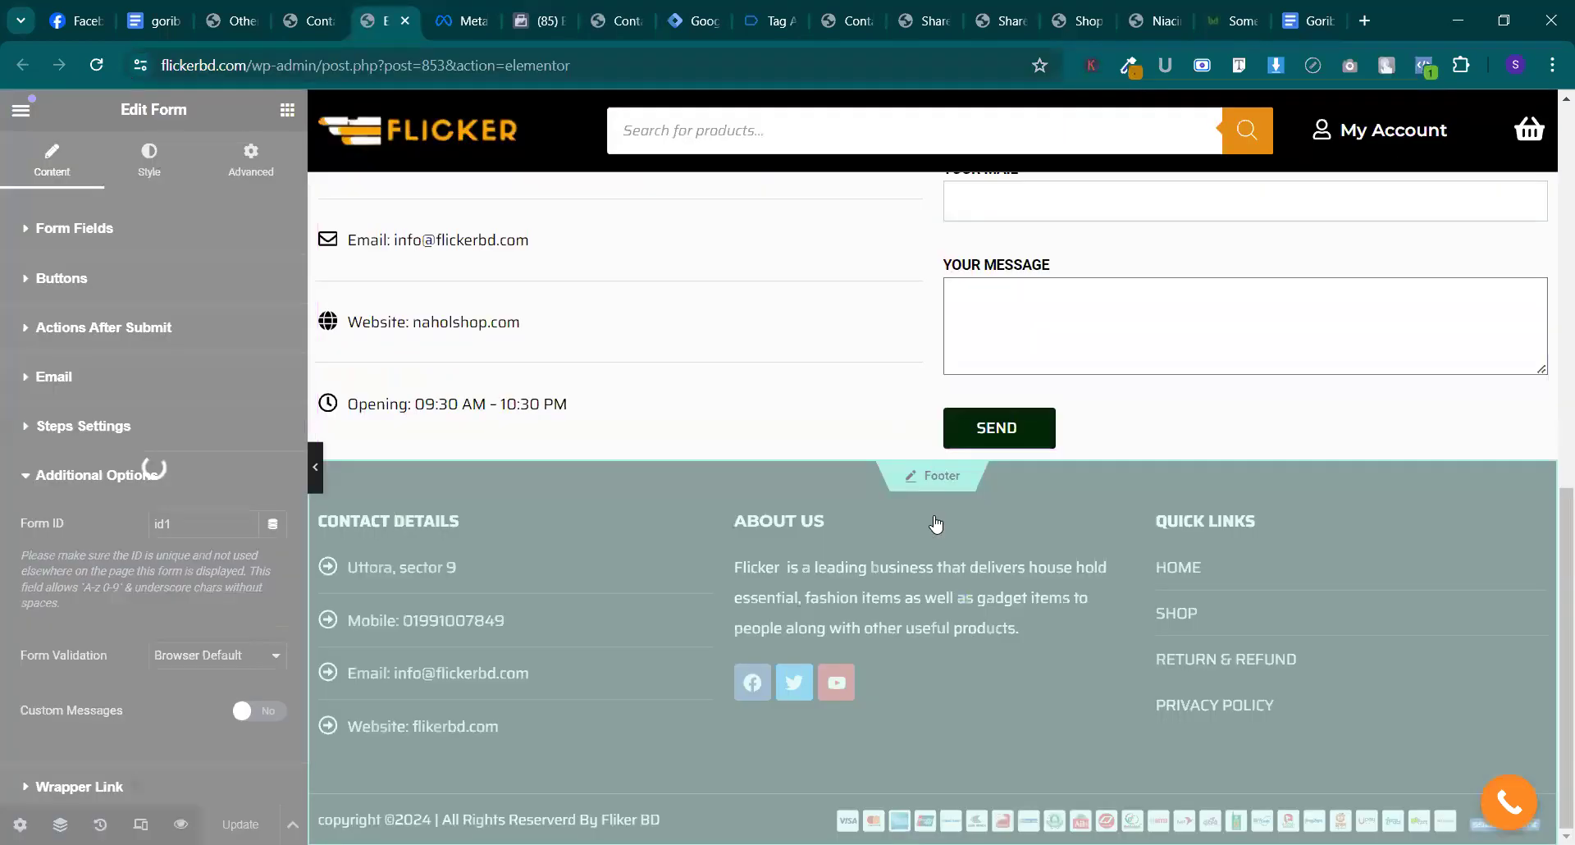
click(566, 10)
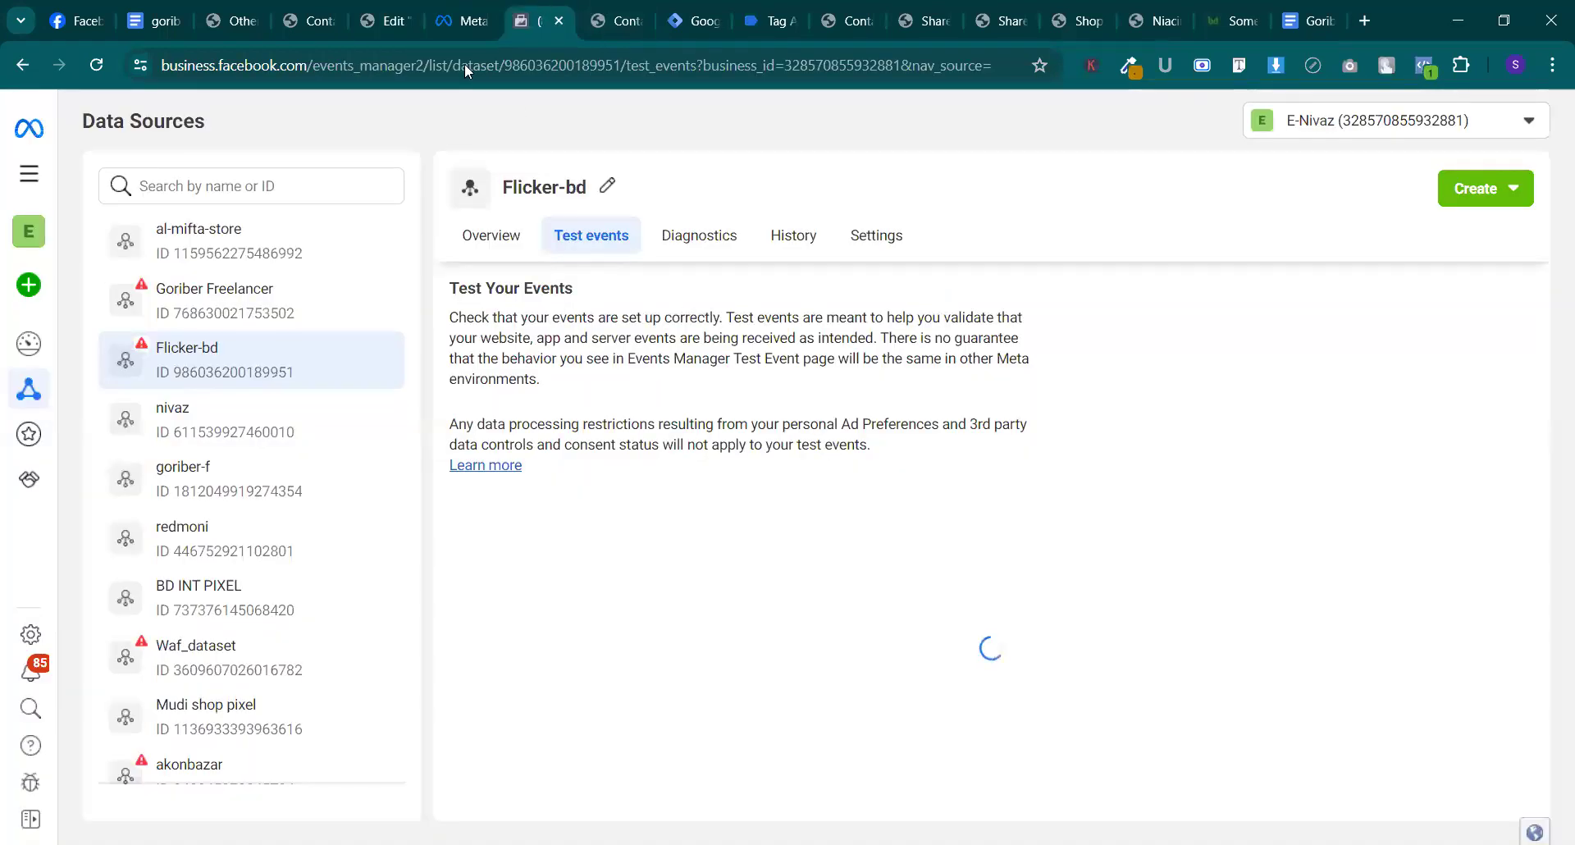
click(373, 10)
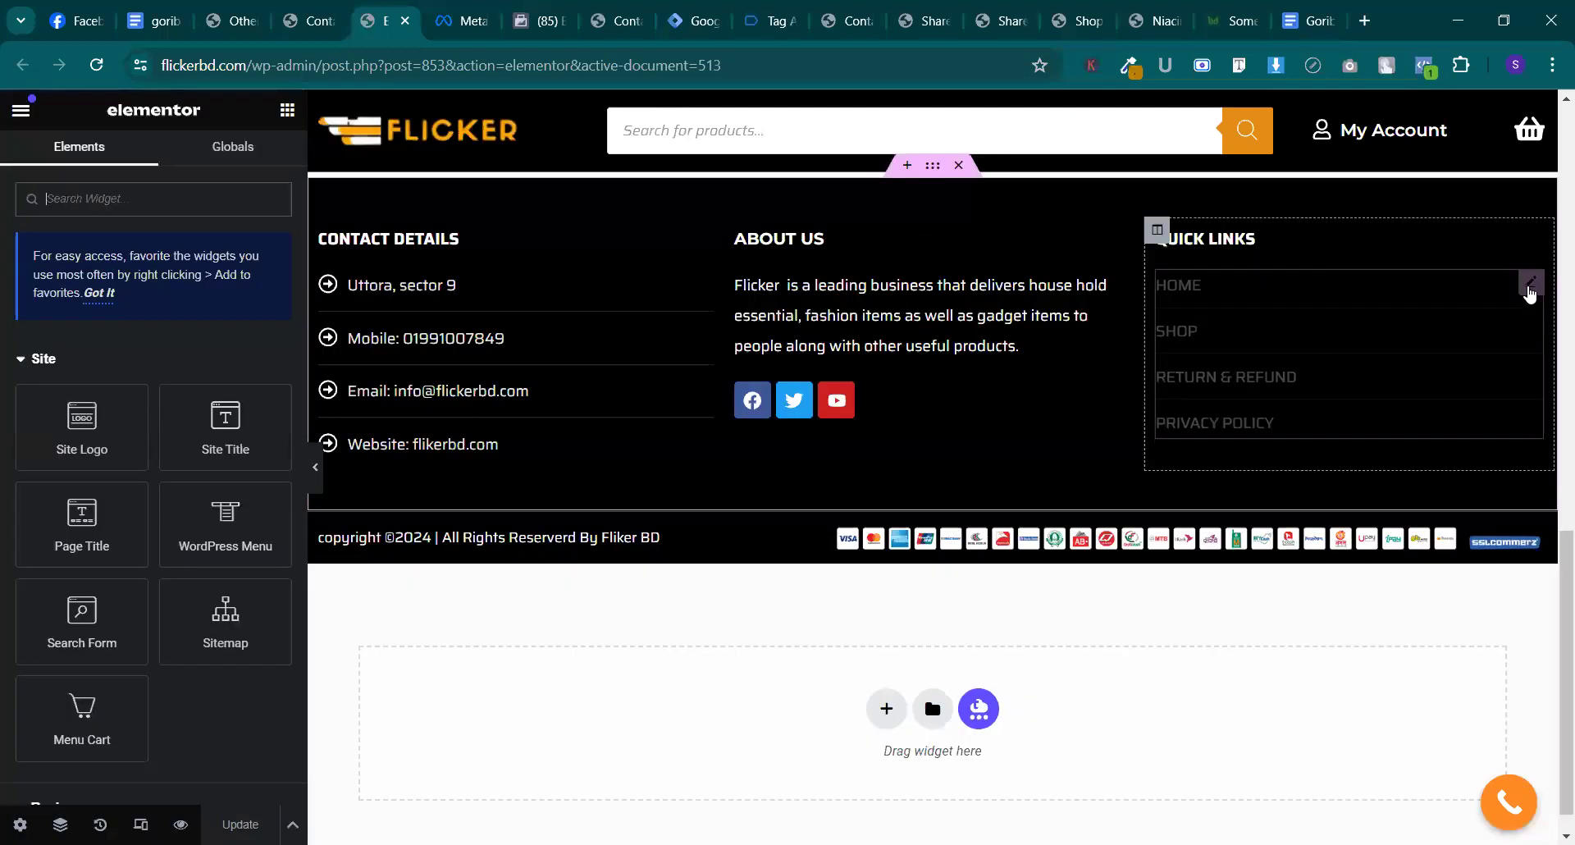
Rename the Privacy Policy quick link to 'Contact Us' and paste the contact-us page URL as its link.
click(1530, 287)
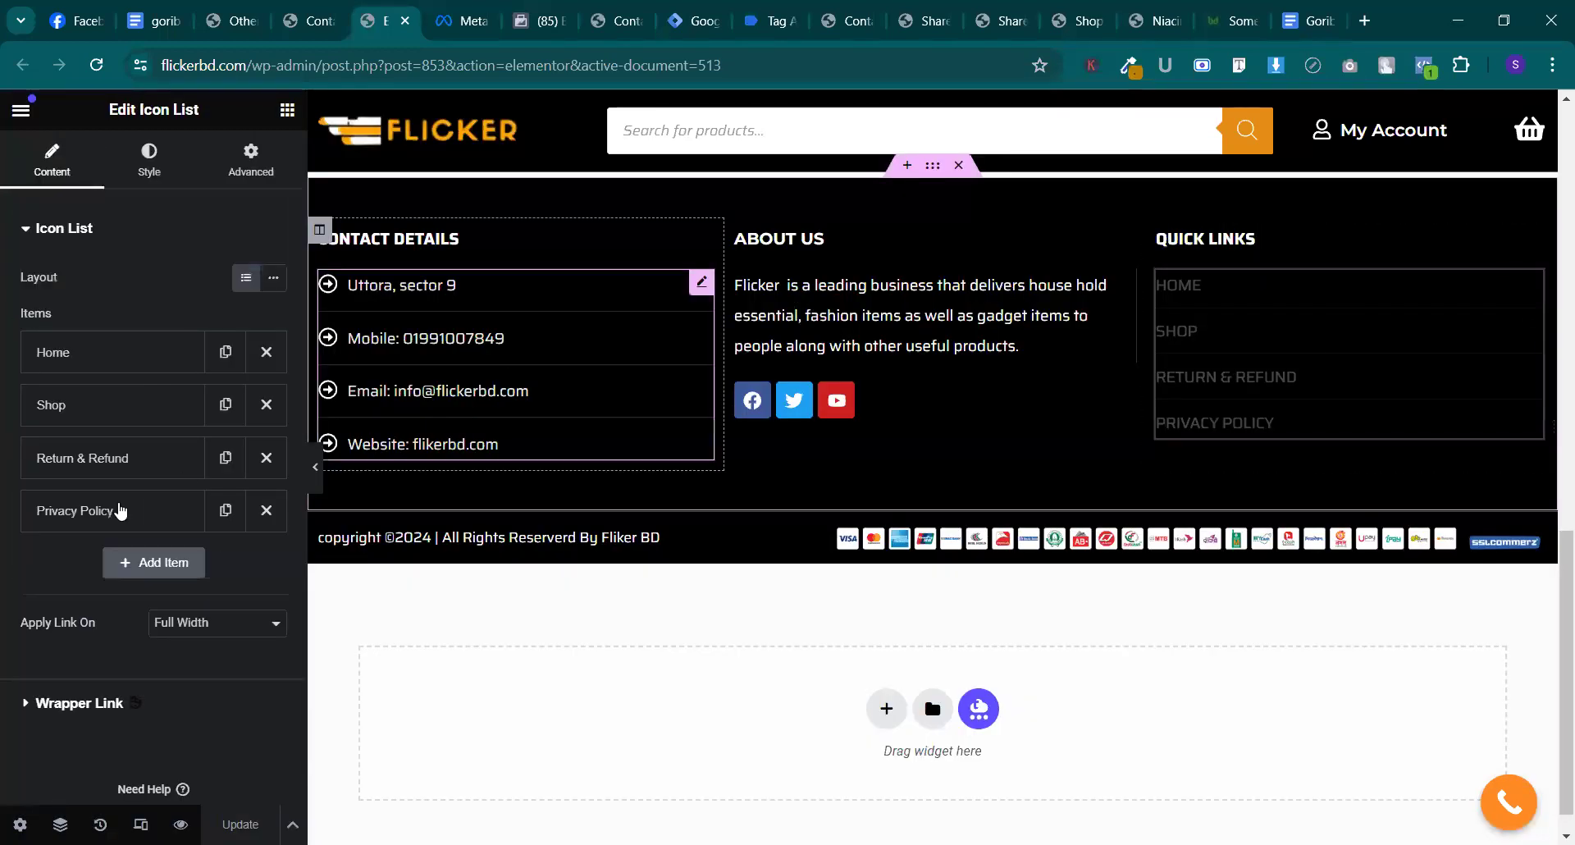
click(119, 510)
triple_click(133, 592)
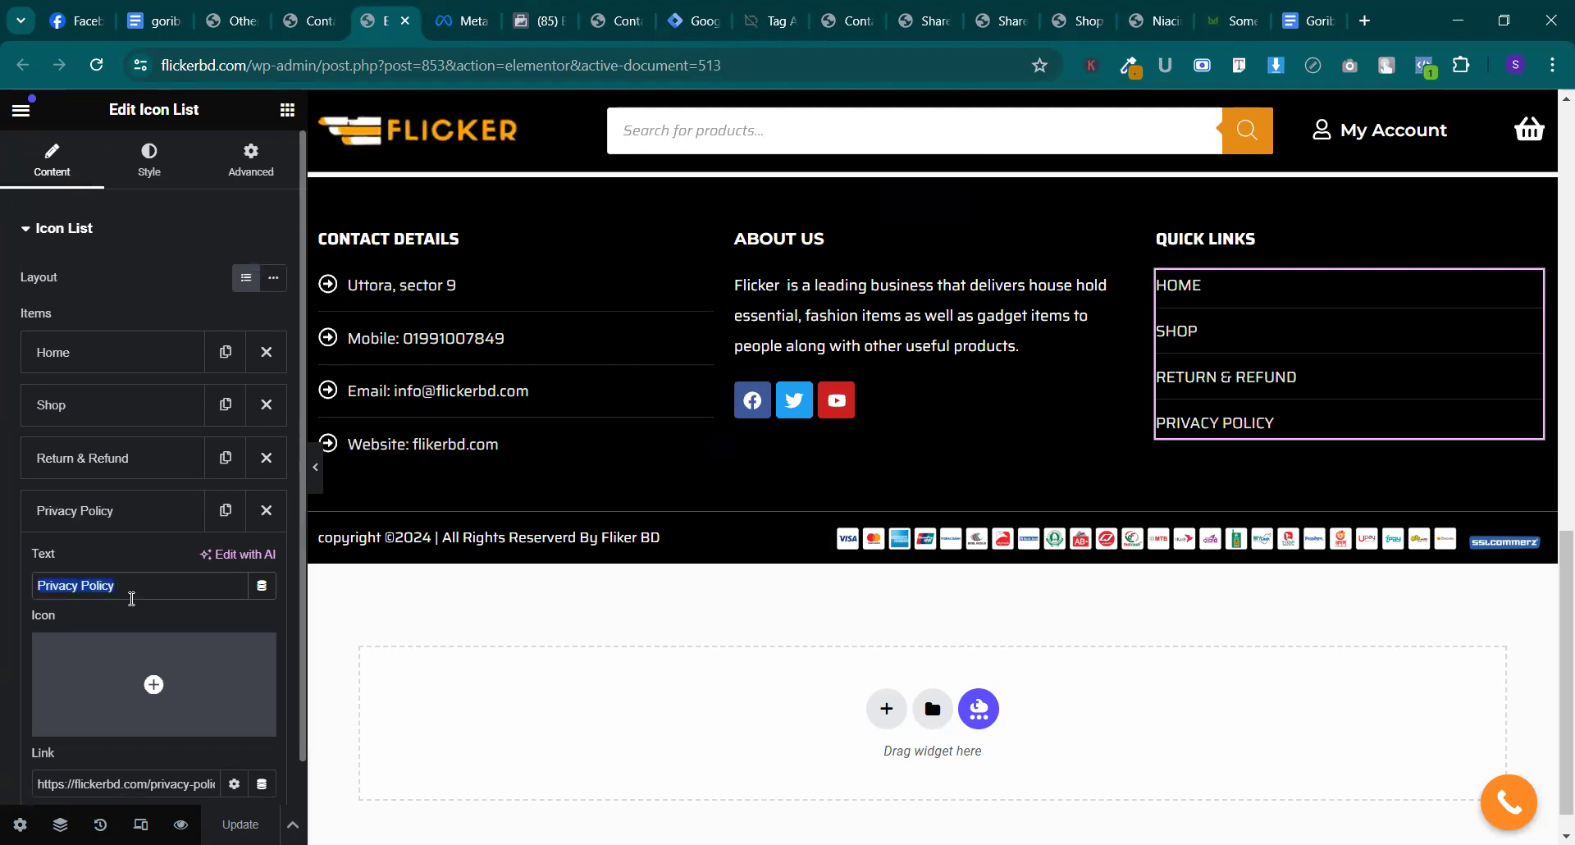
text(Contact Us)
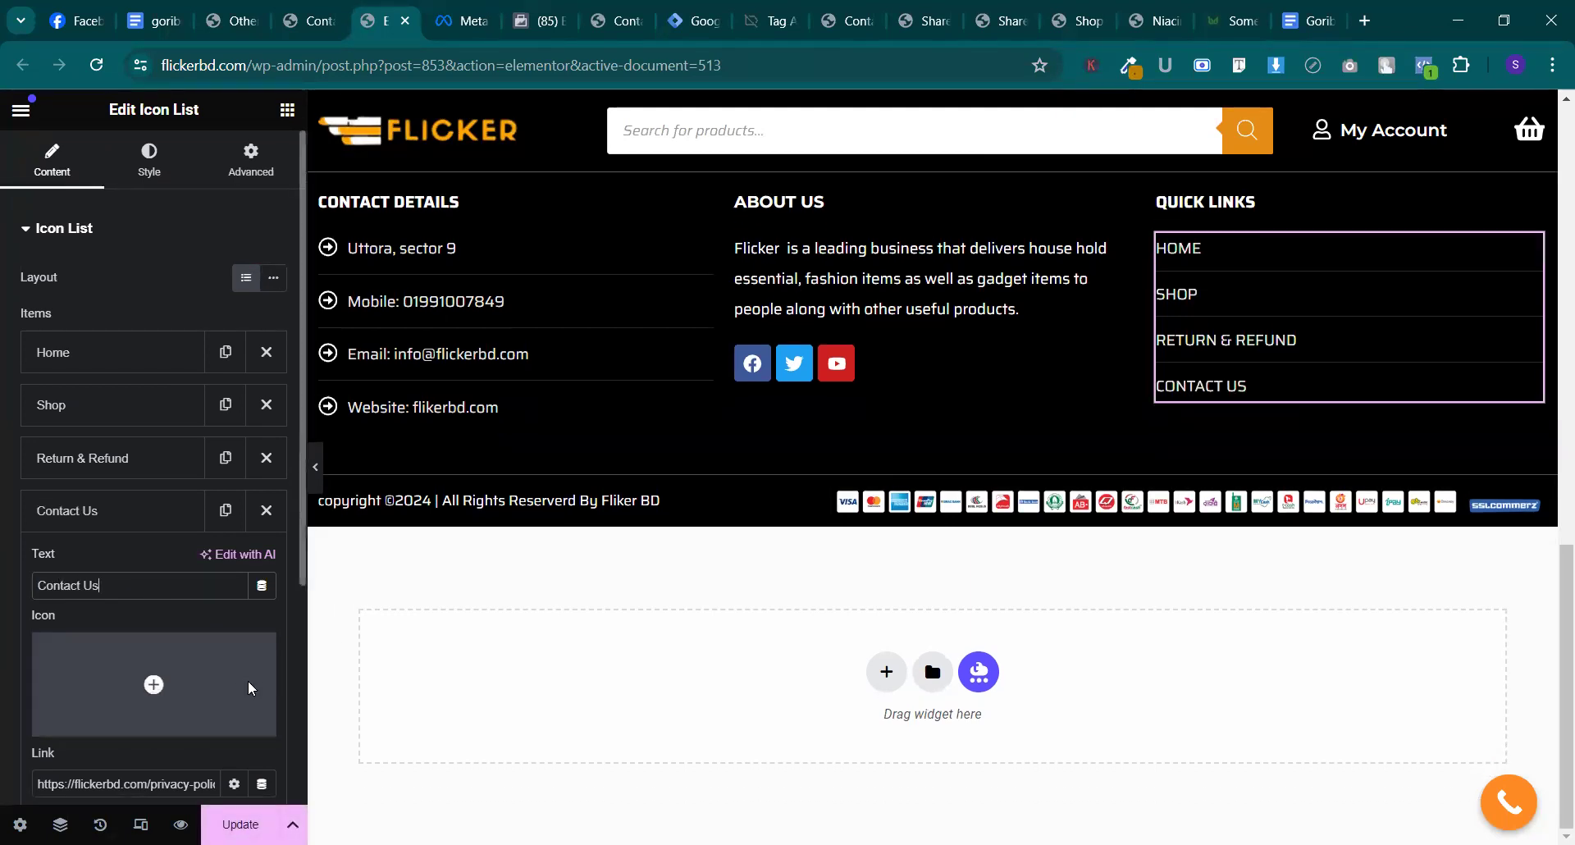
key(Tab)
text(https://flickerbd.com/contact-us/)
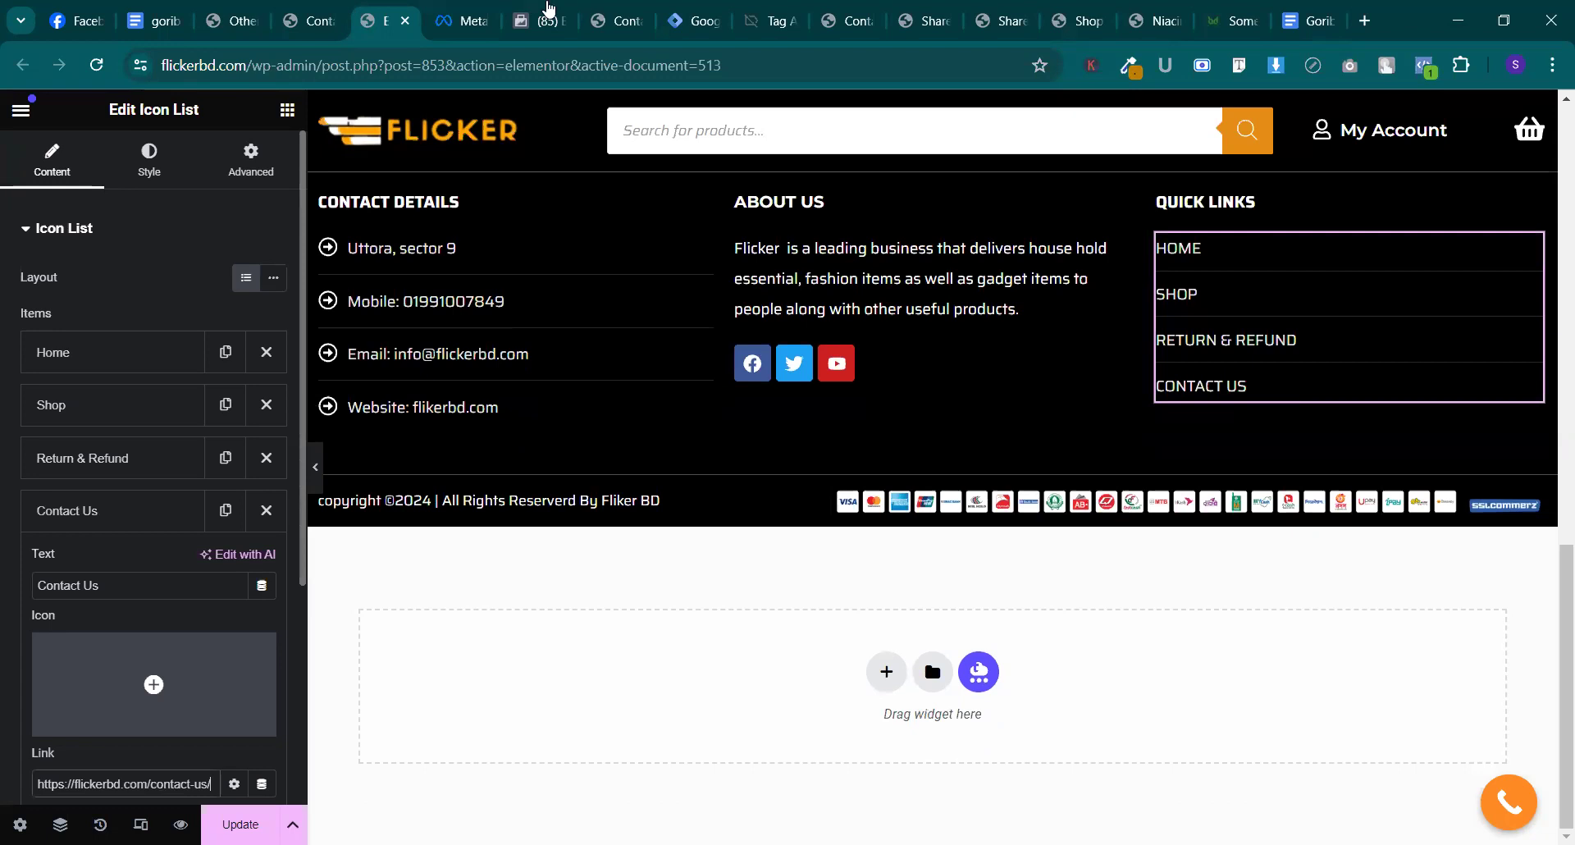
Move between the Tag Manager, Events Manager and page editor tabs, ending on Events Manager.
key(ctrl+Tab)
key(ctrl+Tab)
key(ctrl+Tab)
key(ctrl+Tab)
click(508, 10)
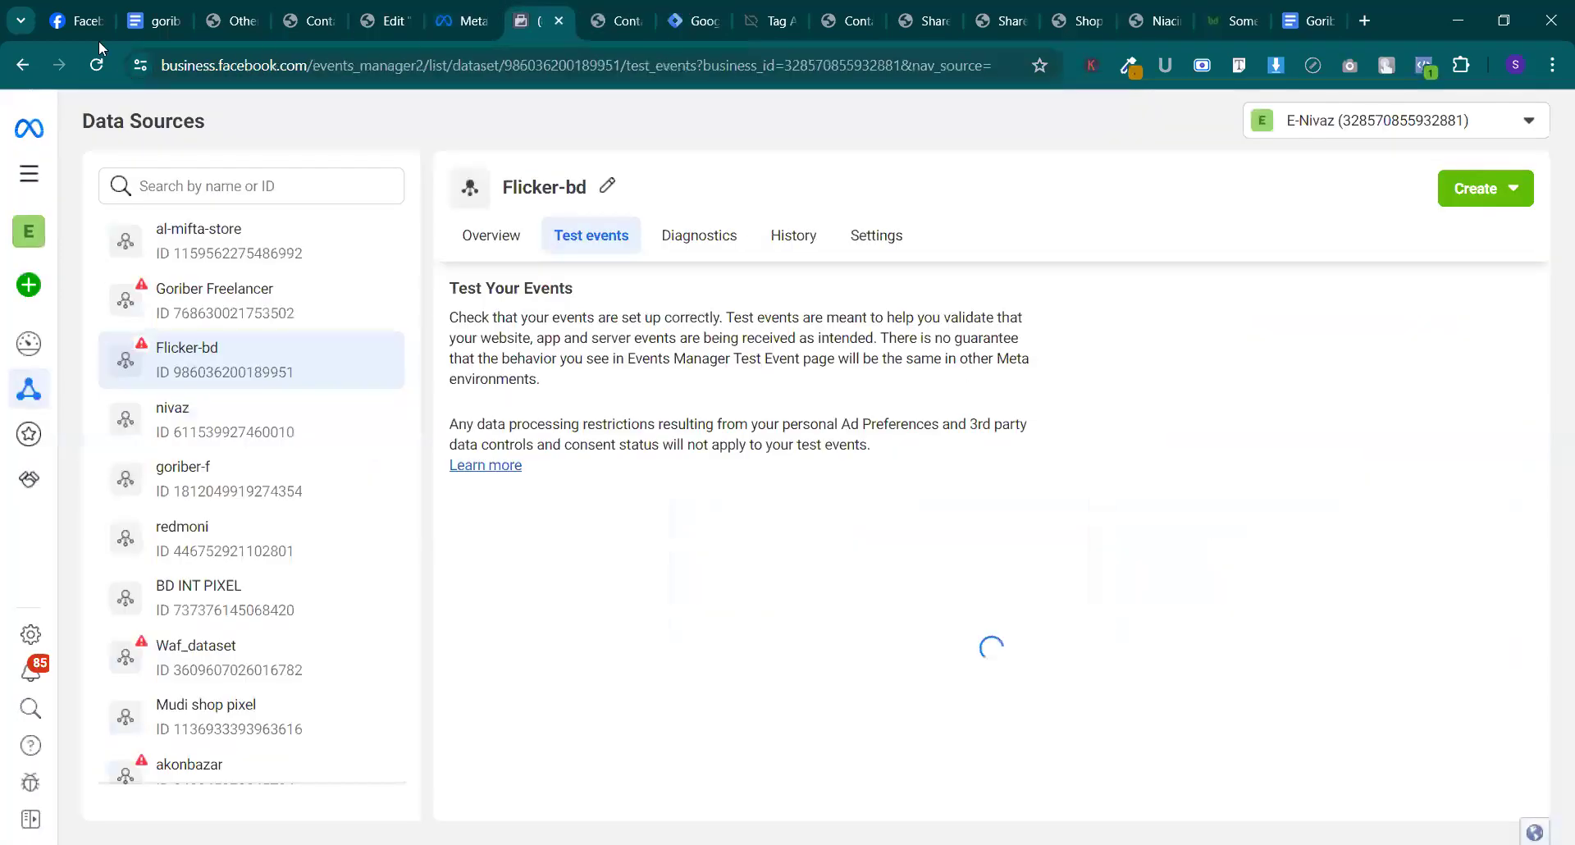
key(ctrl+shift+Tab)
key(ctrl+shift+Tab)
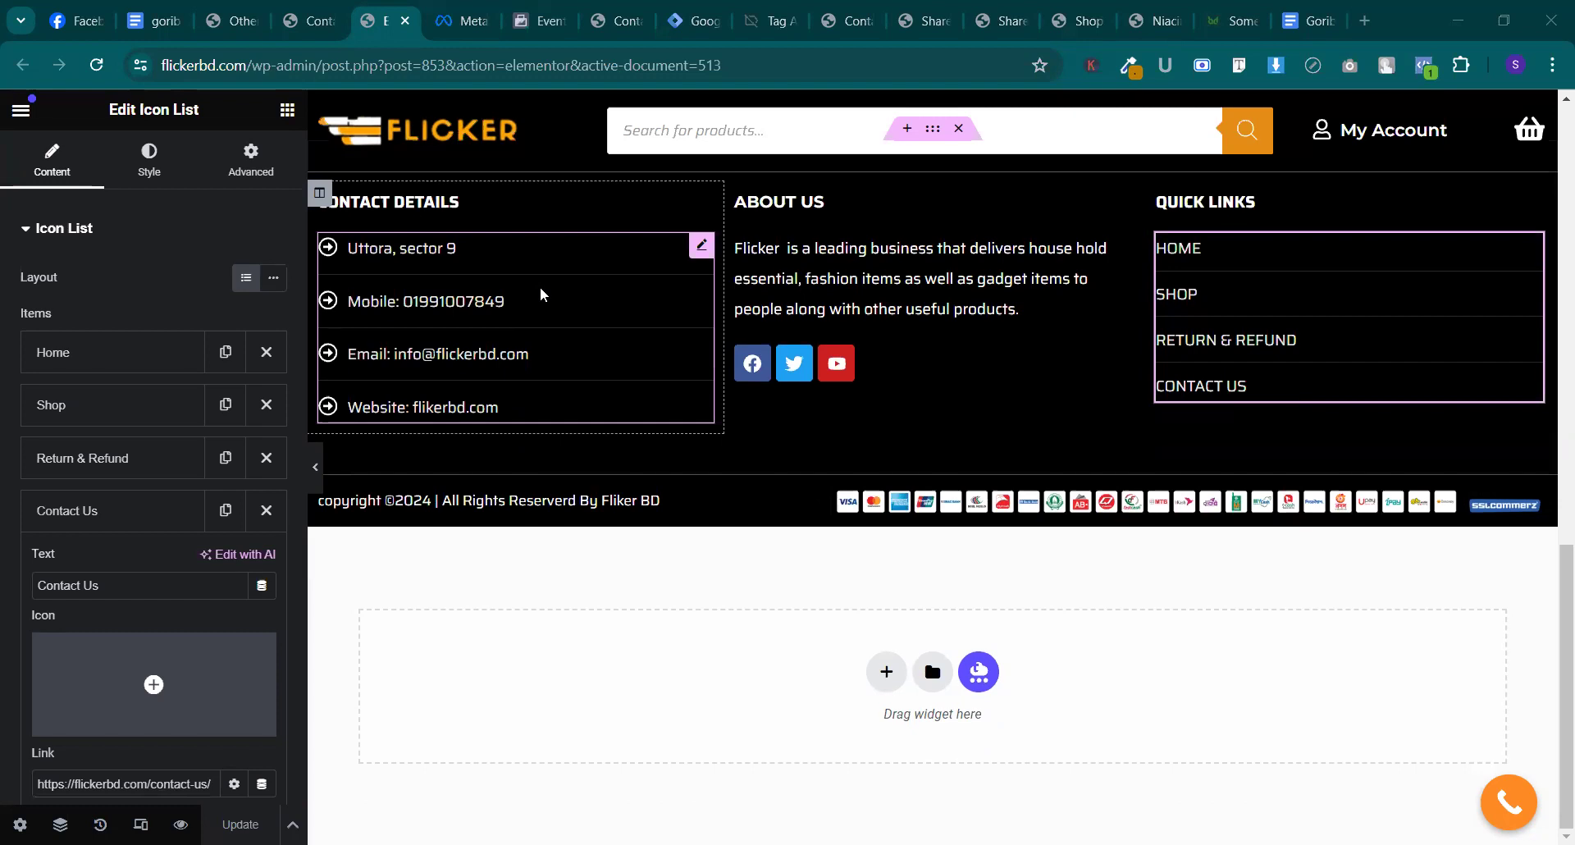
key(ctrl+Tab)
key(ctrl+Tab)
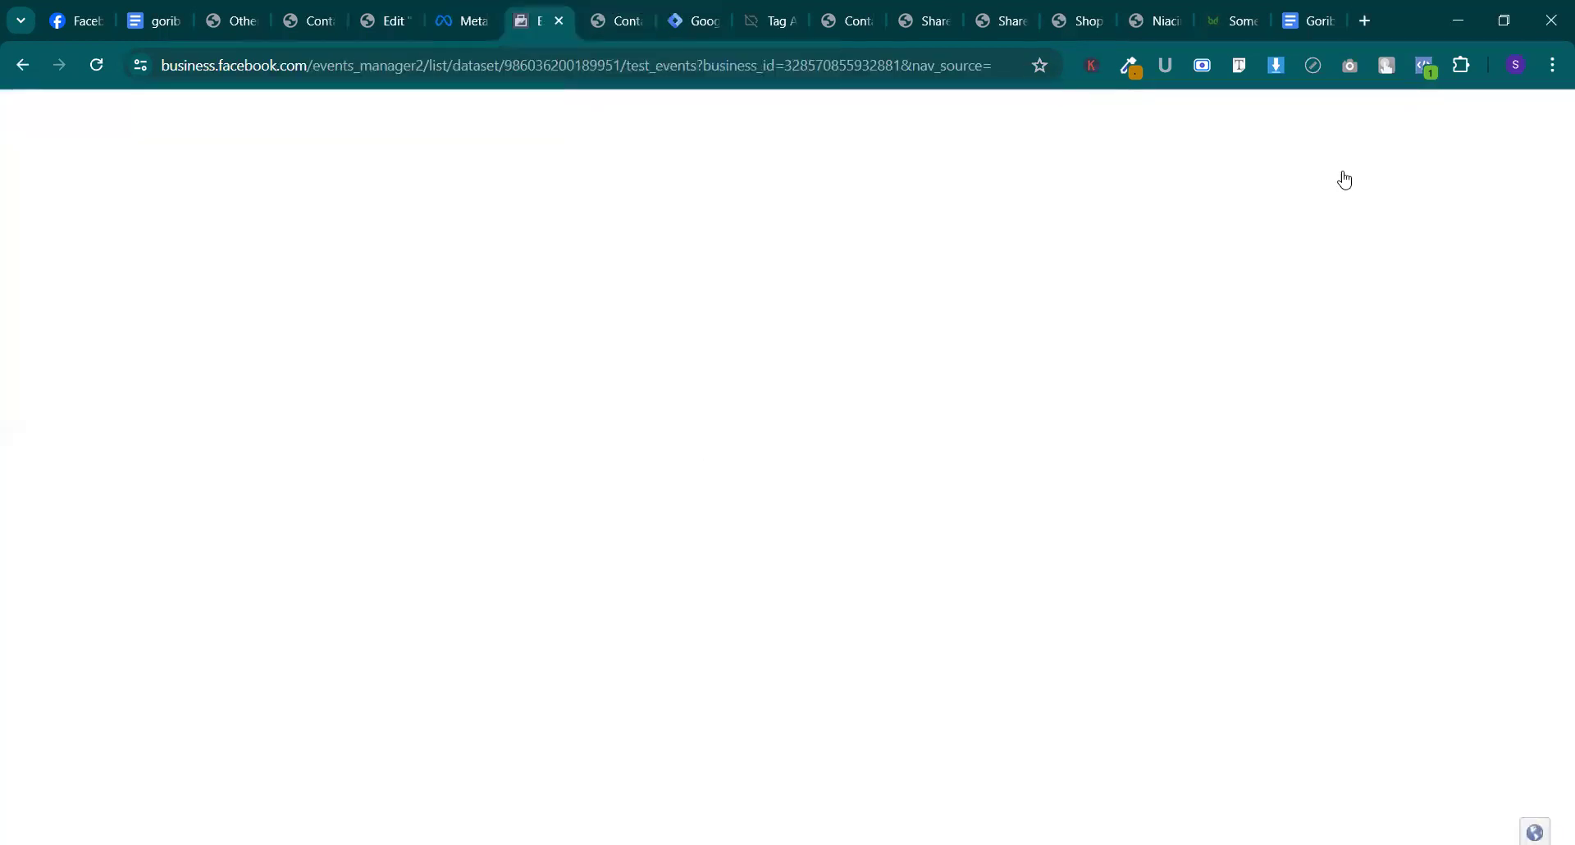
Submit the GTM workspace, launch Preview, close Tag Assistant and reload the workspace.
key(ctrl+Tab)
key(ctrl+Tab)
click(1475, 182)
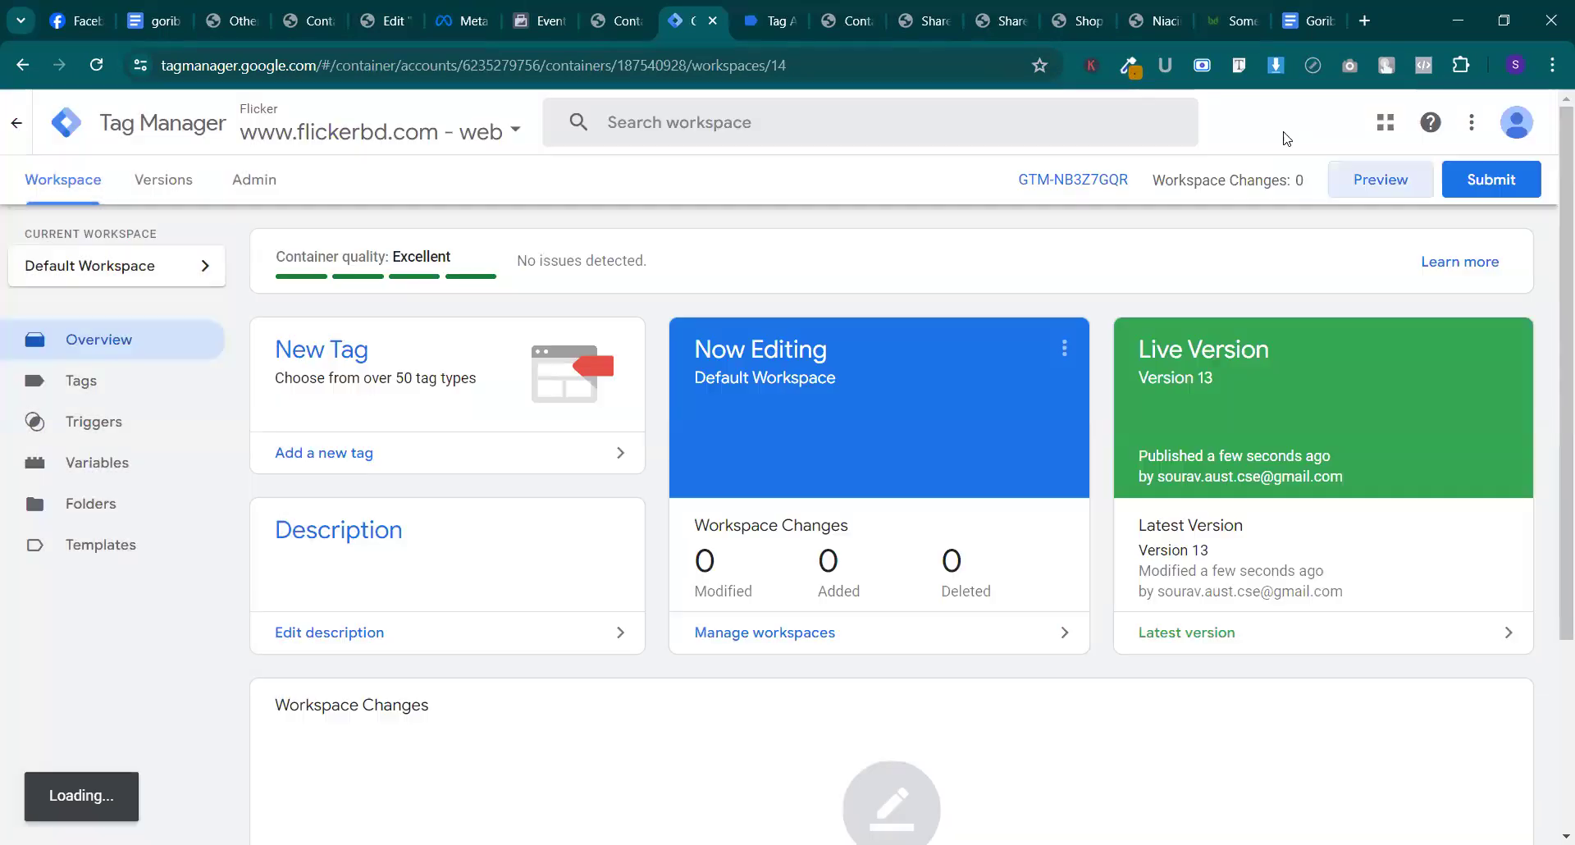
click(1362, 190)
click(798, 31)
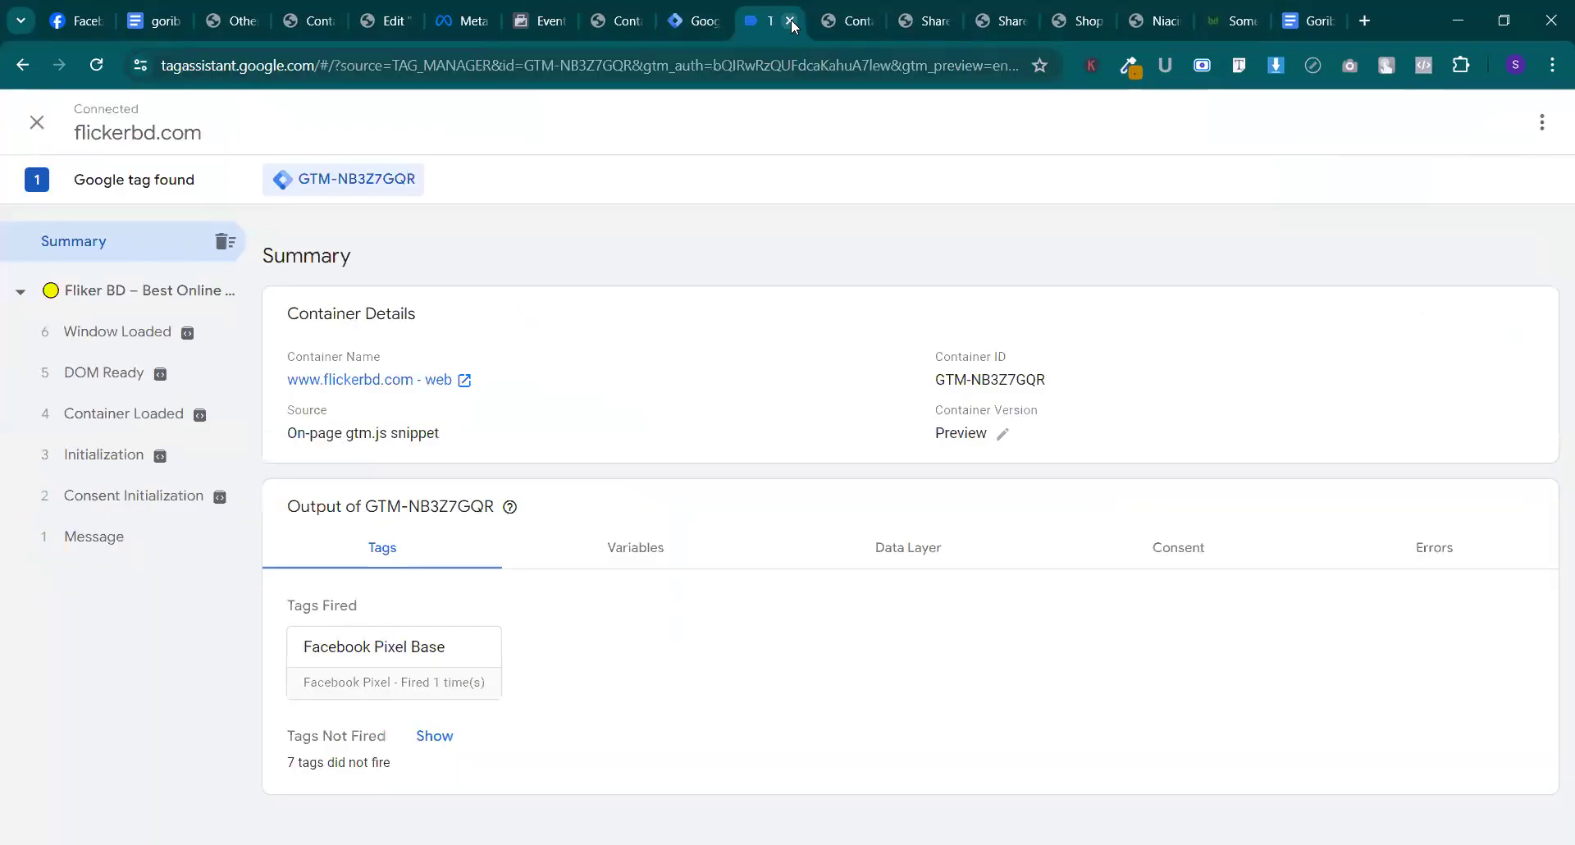
click(791, 18)
click(791, 18)
click(697, 20)
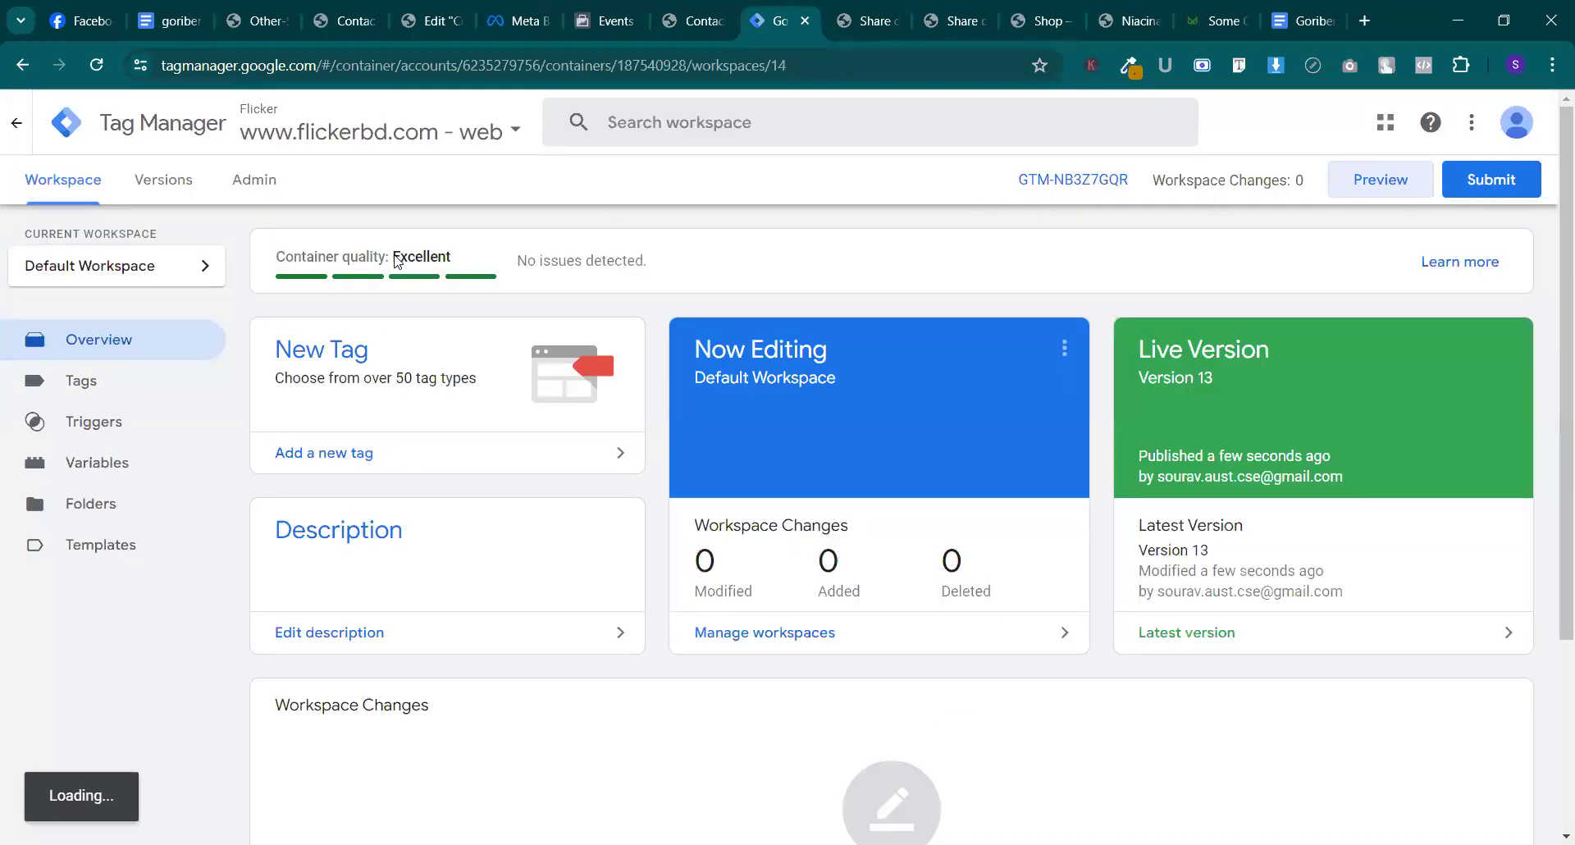
click(87, 66)
Check the received PageView event on Flicker-bd Test events, then close that page.
click(573, 10)
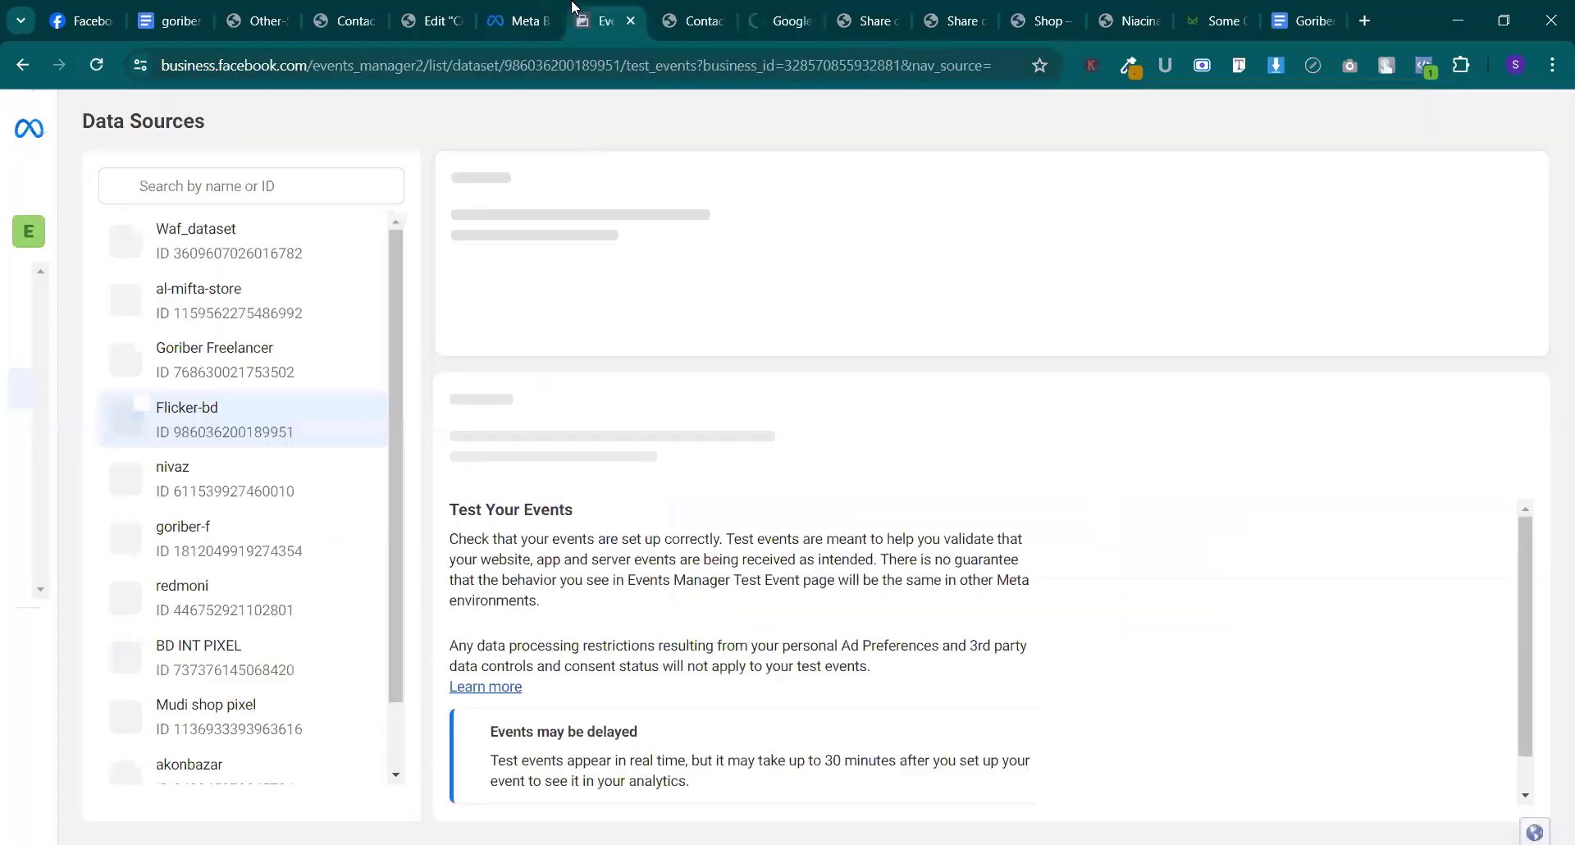
scroll(629, 533, down, 5)
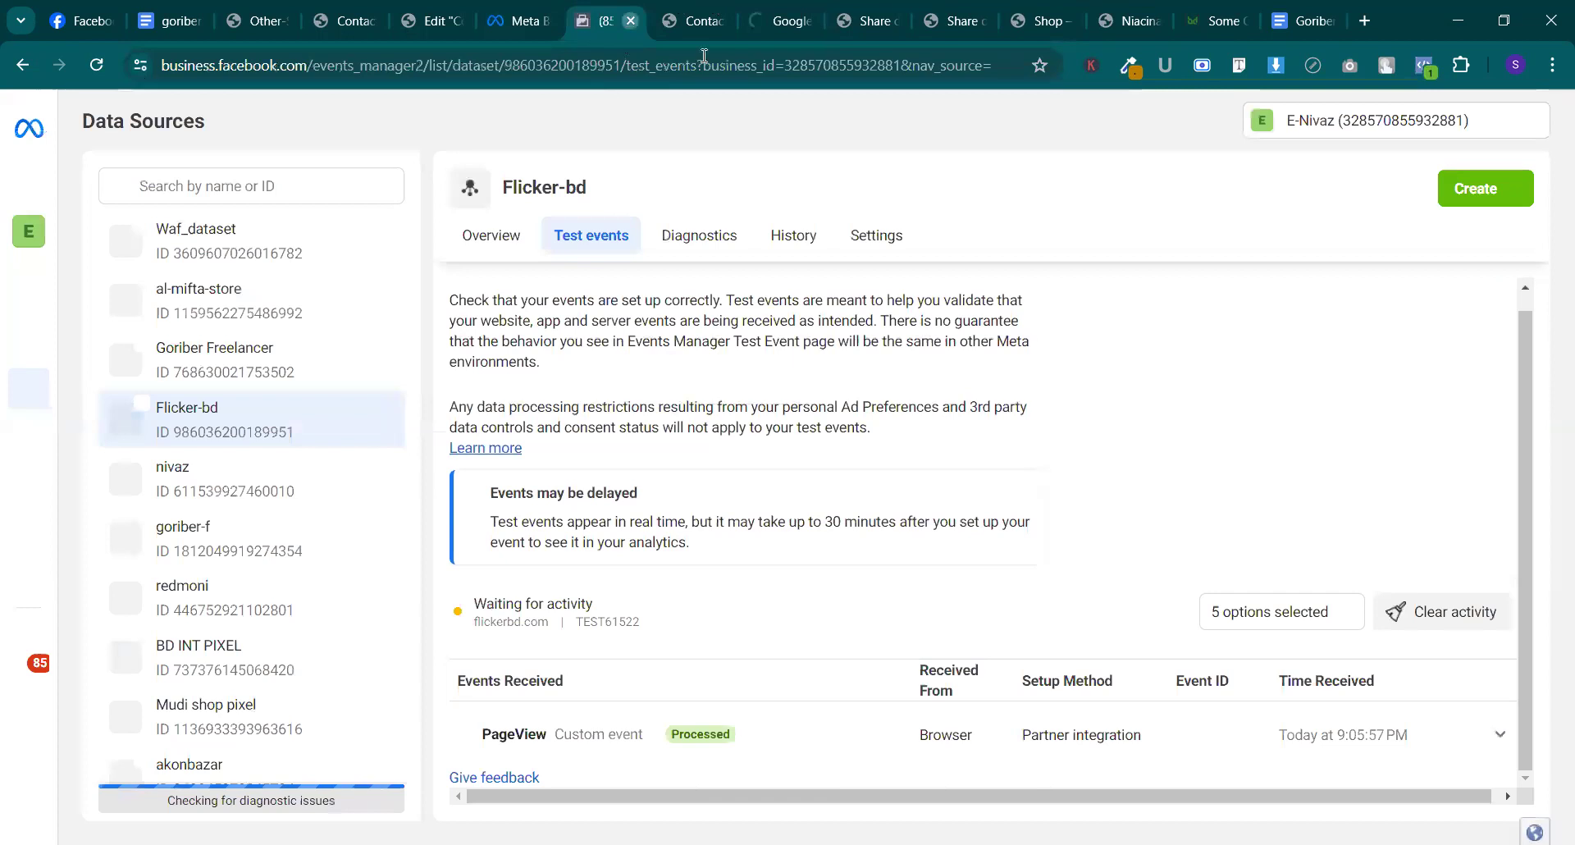
key(ctrl+w)
Close the WhatsApp share, second share and shop pages.
click(669, 6)
click(763, 8)
click(861, 22)
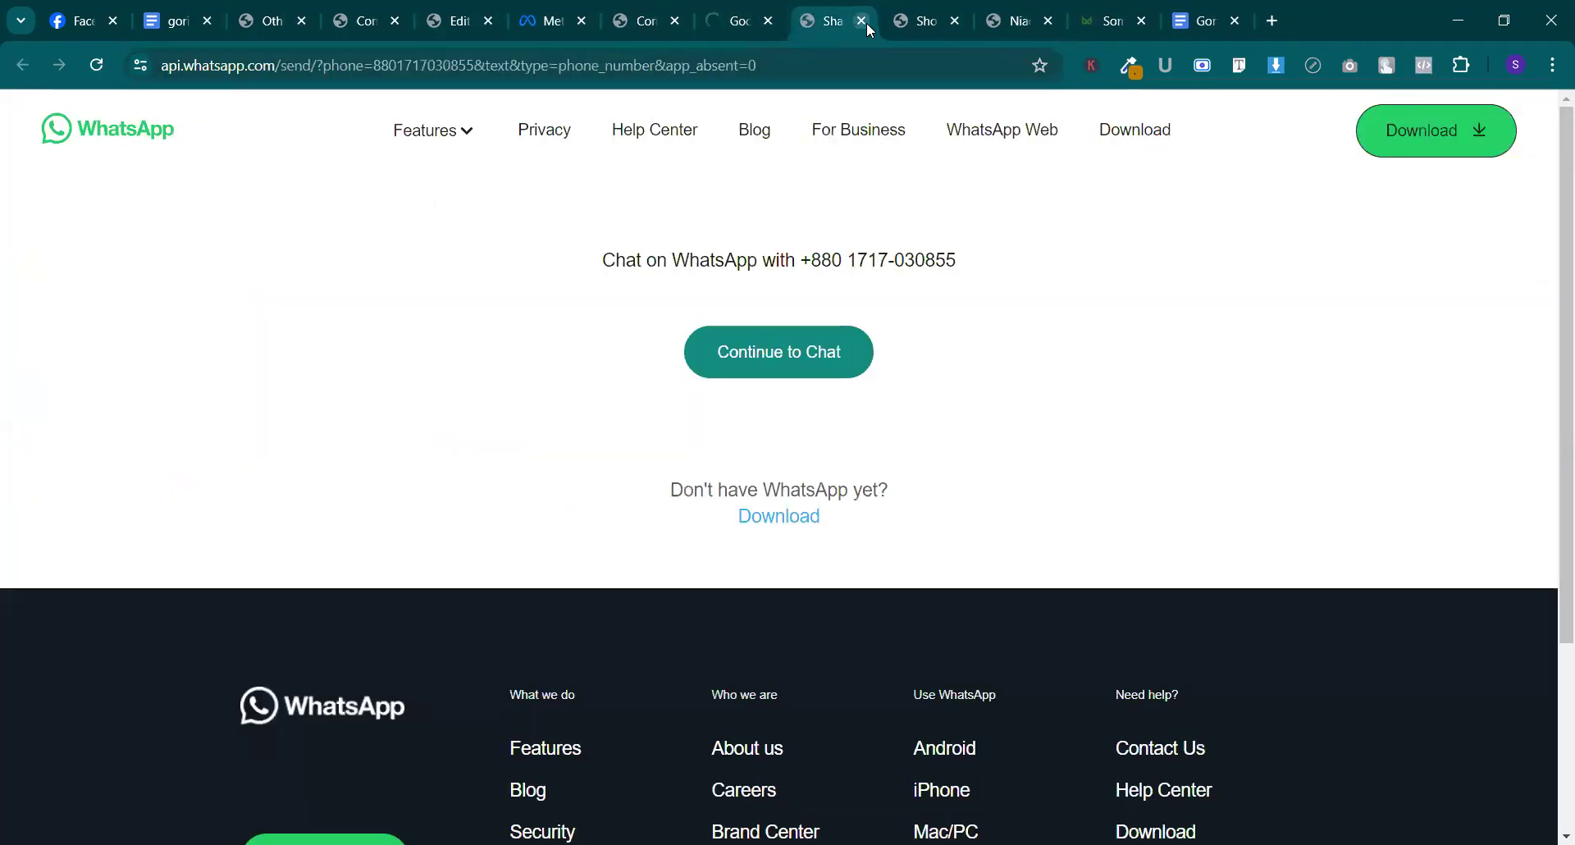
click(867, 23)
click(867, 22)
Close the extra contact page and show the container's Tags list in GTM.
click(739, 21)
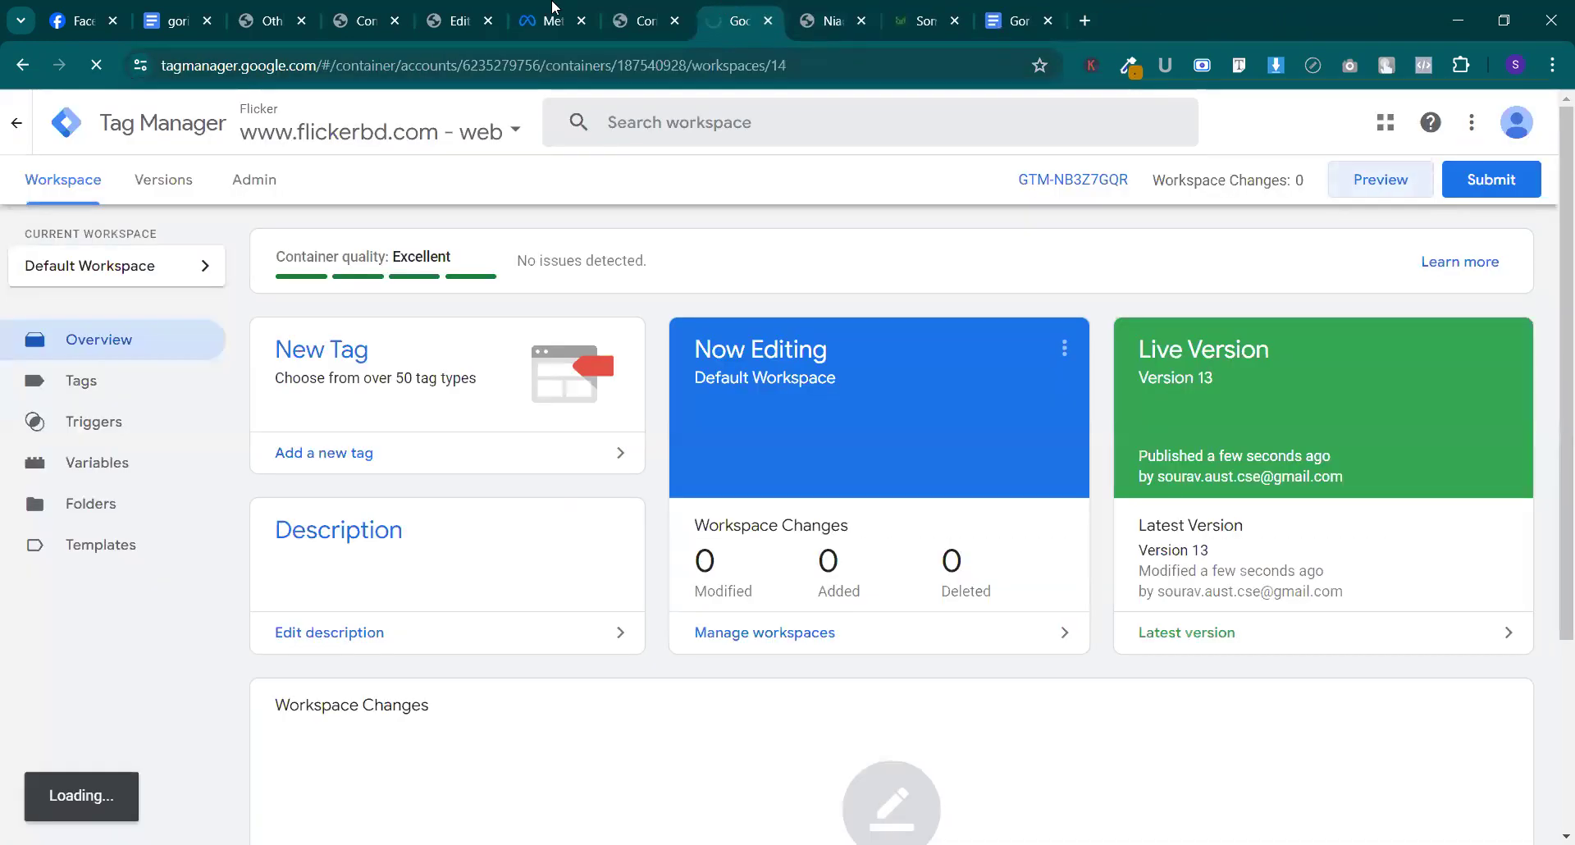
click(551, 21)
key(ctrl+shift+Tab)
key(ctrl+shift+Tab)
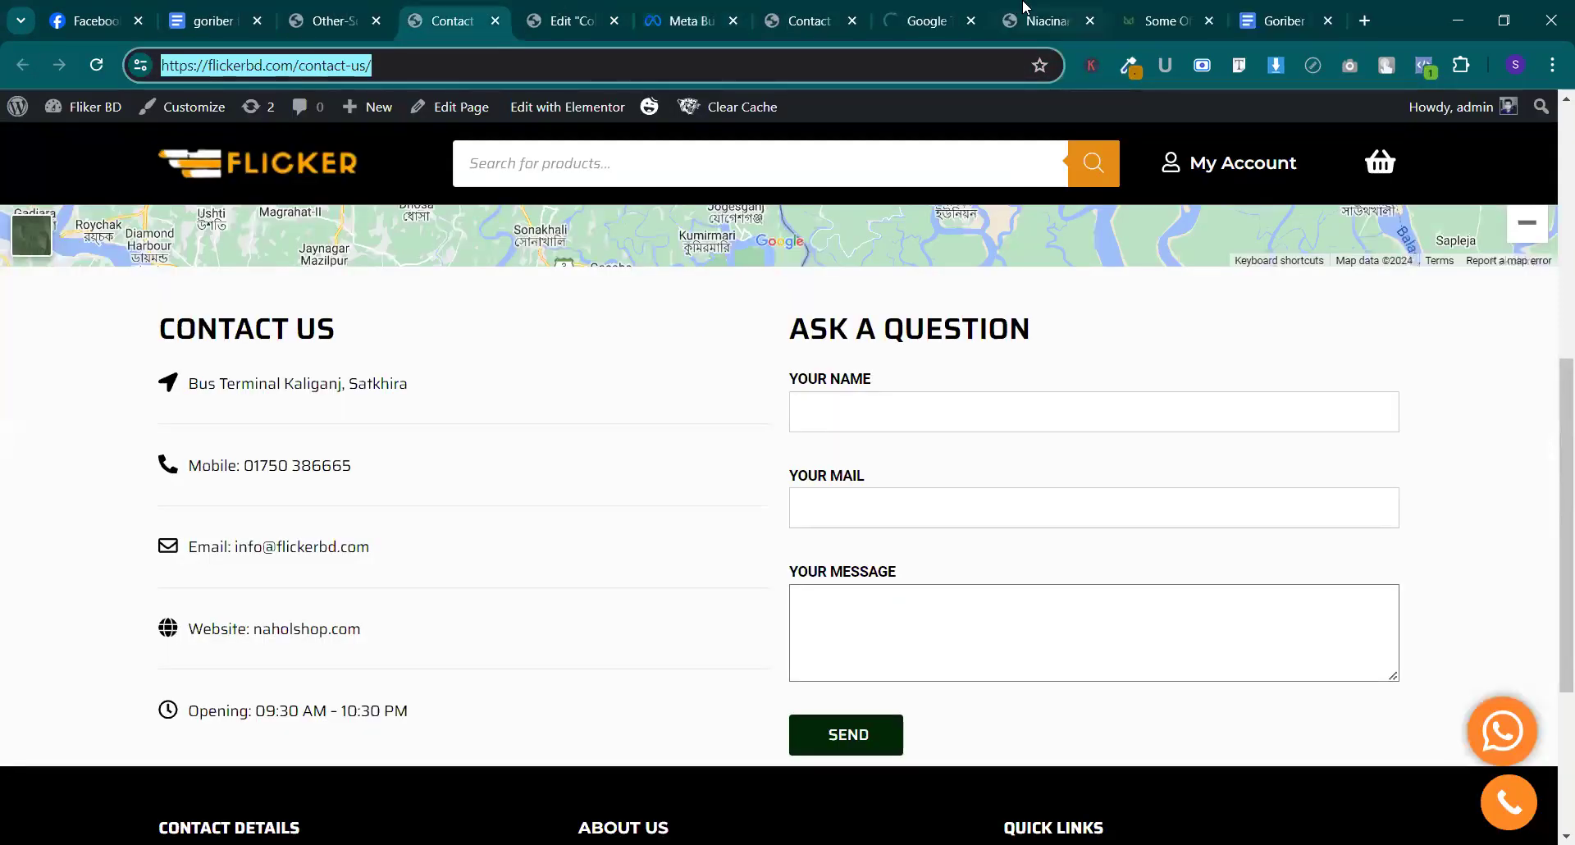
click(923, 16)
click(493, 22)
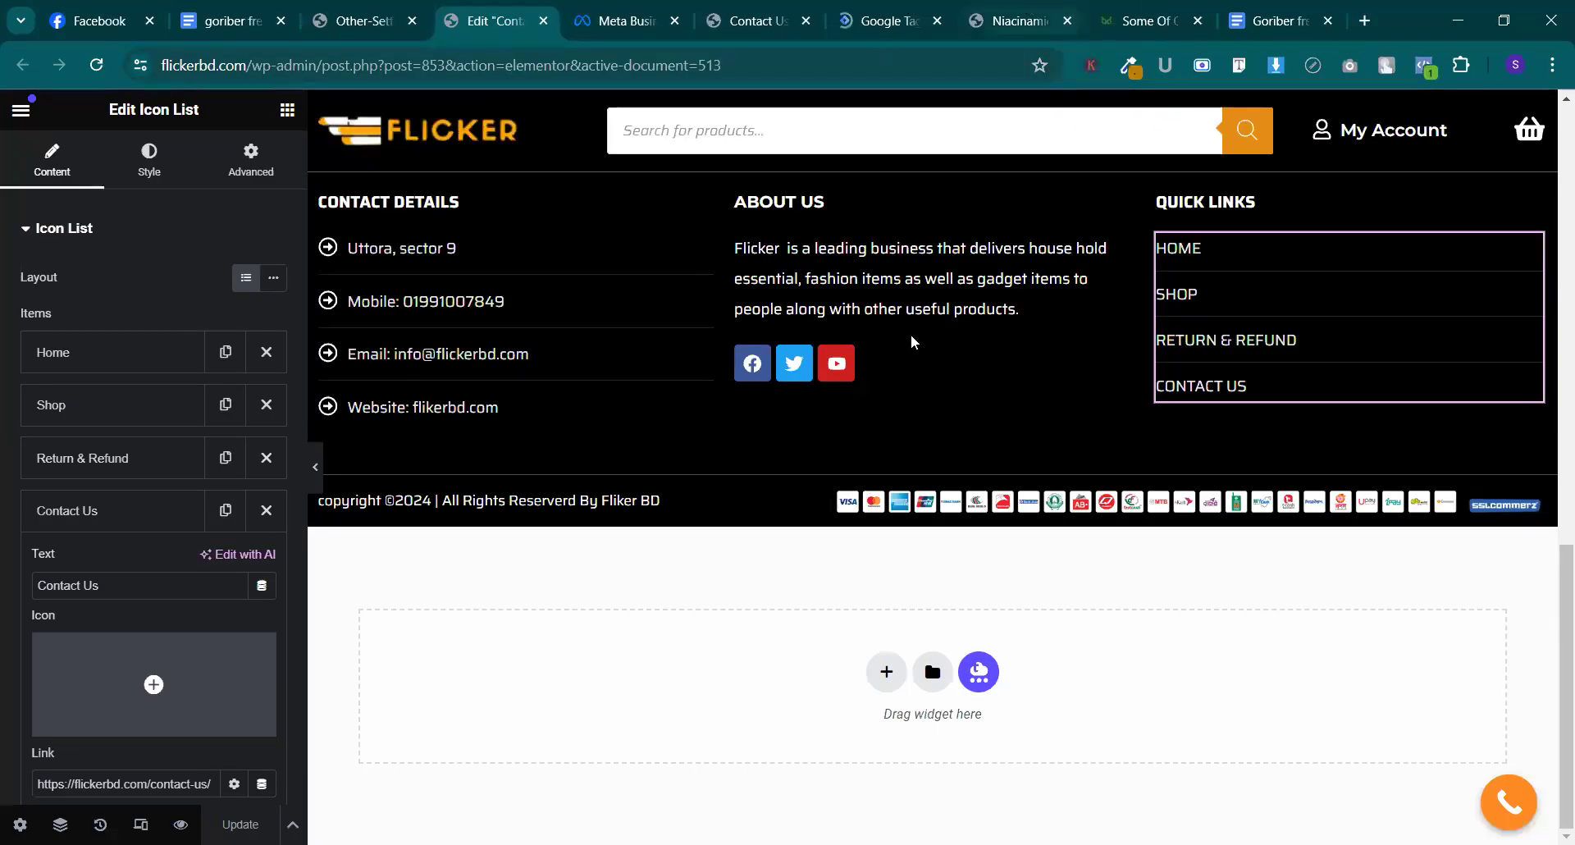
key(ctrl+Tab)
key(ctrl+Tab)
key(ctrl+Tab)
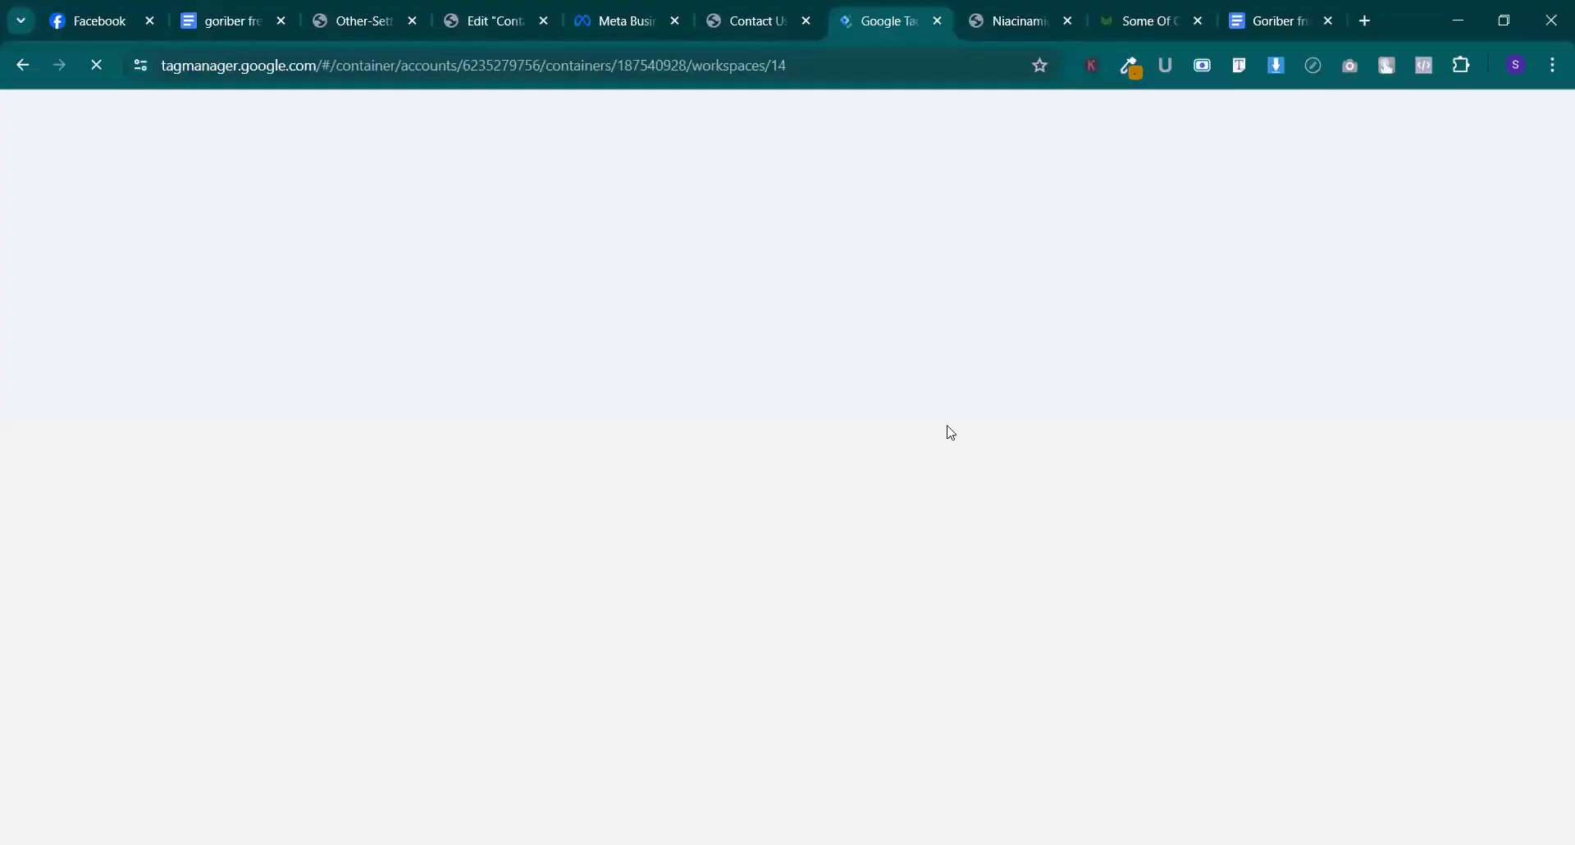
click(780, 10)
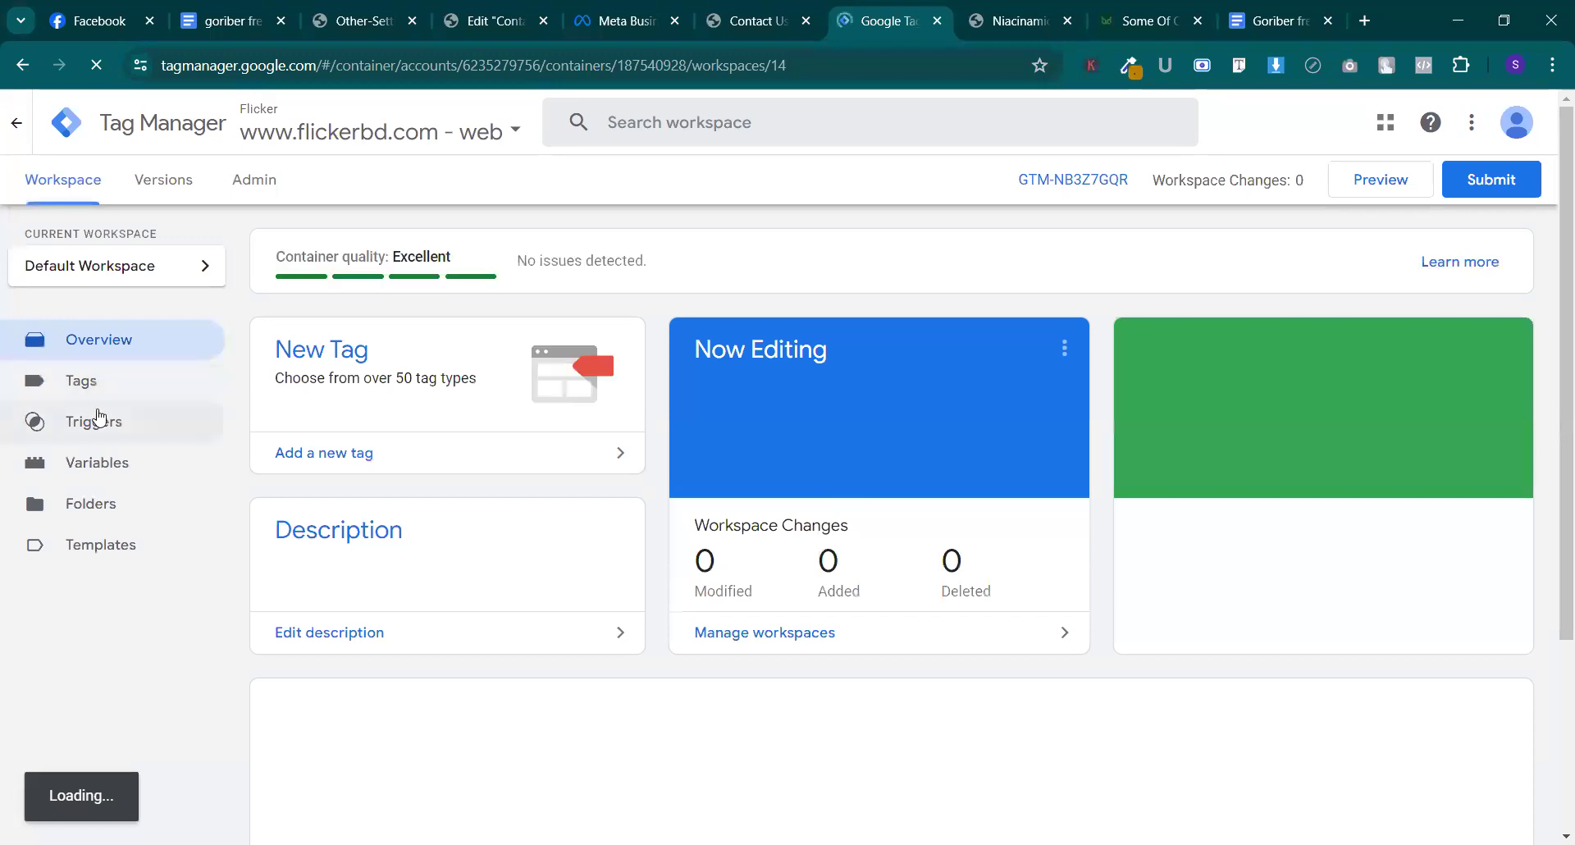
click(91, 399)
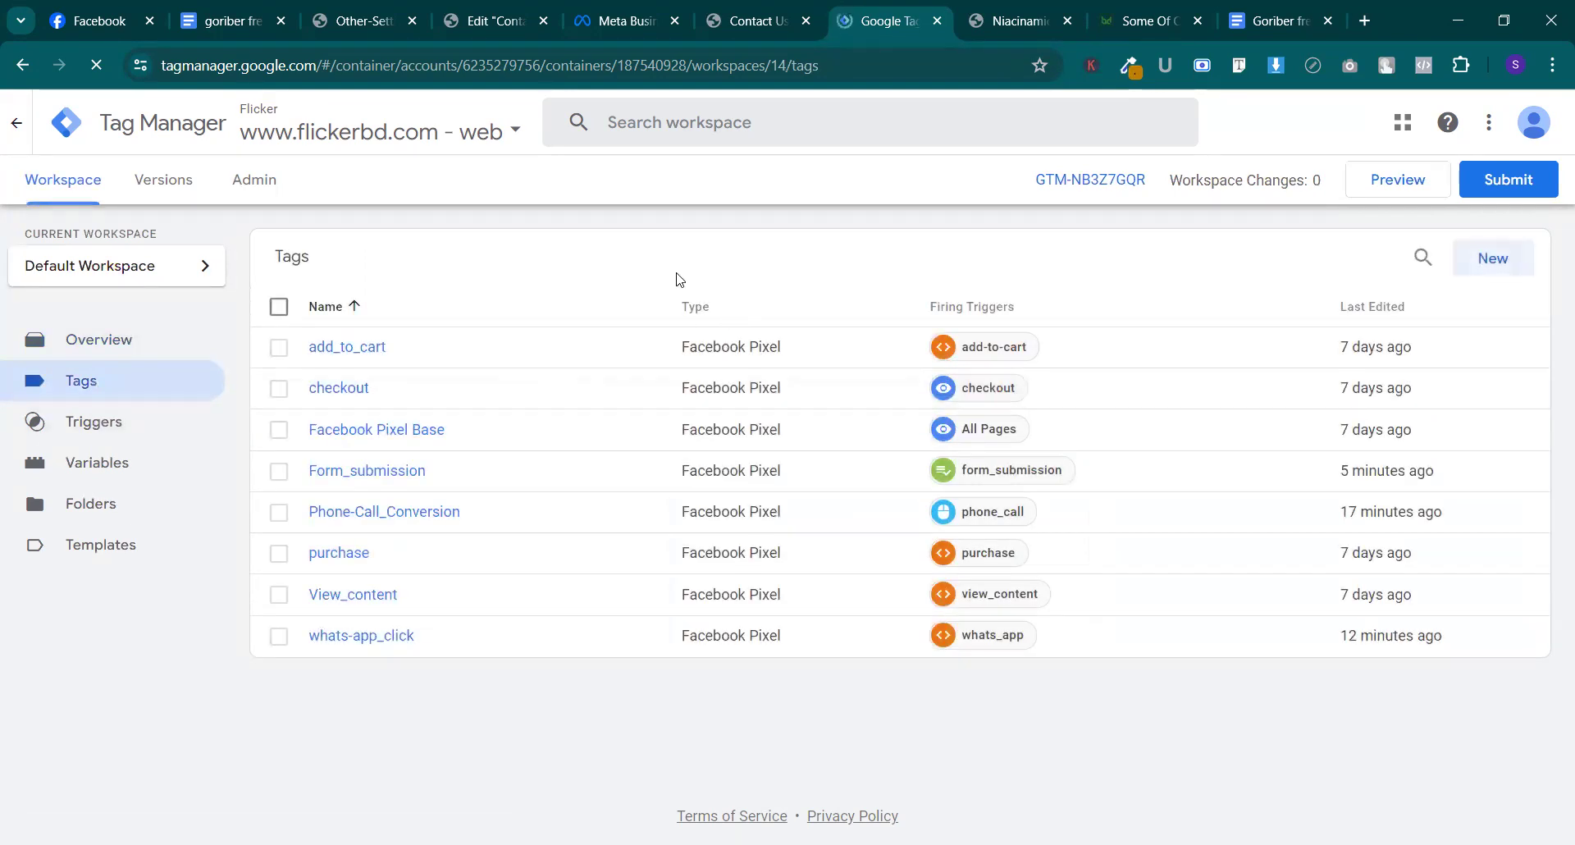
Start a GTM Preview connected to flickerbd.com and view the site loaded in debug mode.
click(1411, 180)
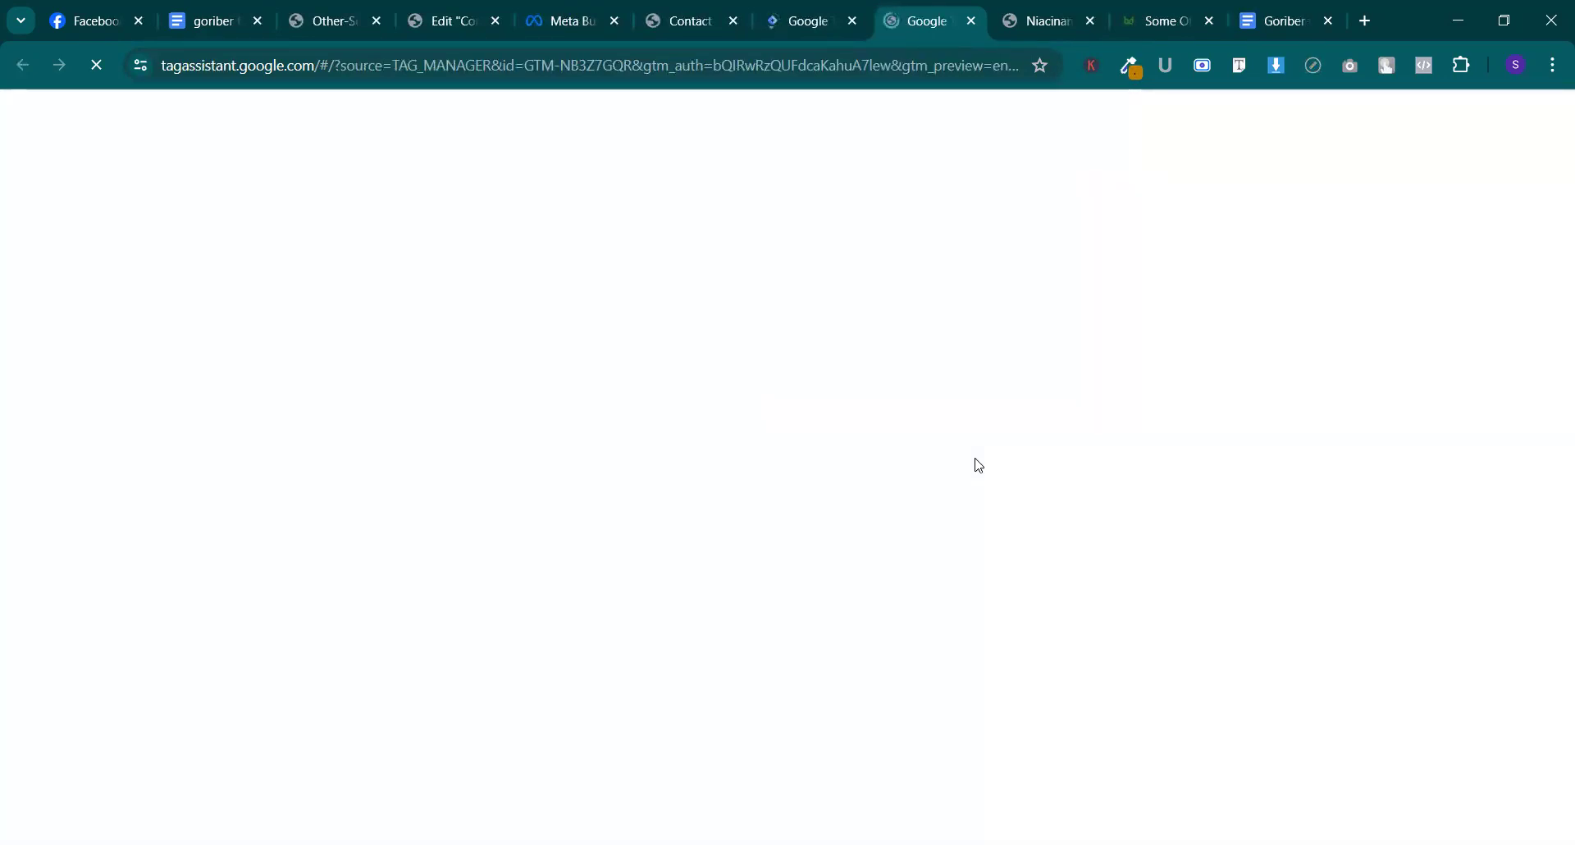
click(769, 599)
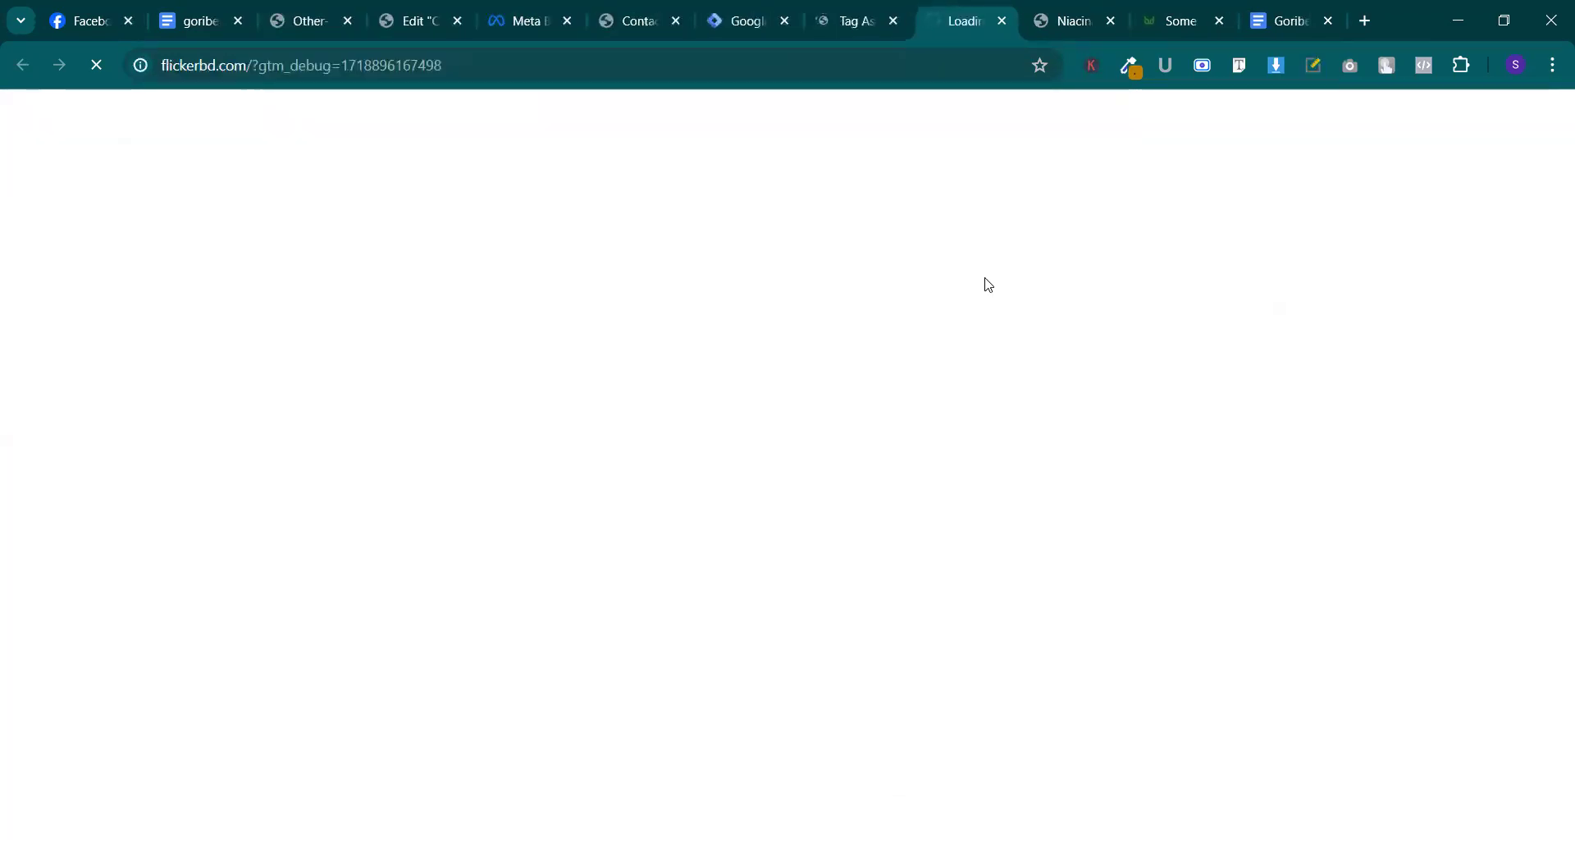
click(824, 17)
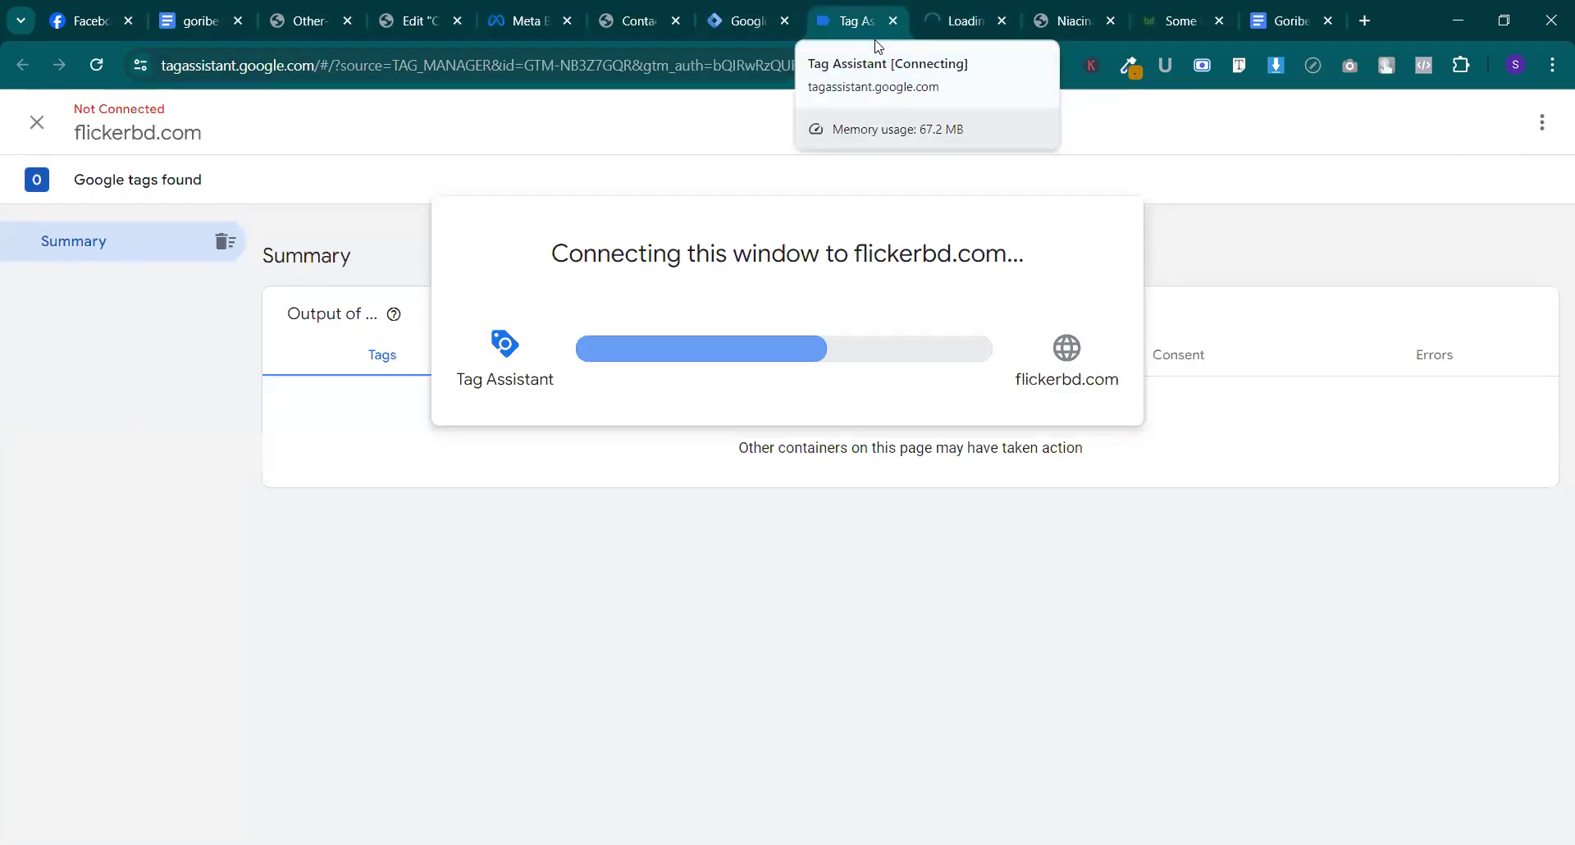
click(936, 8)
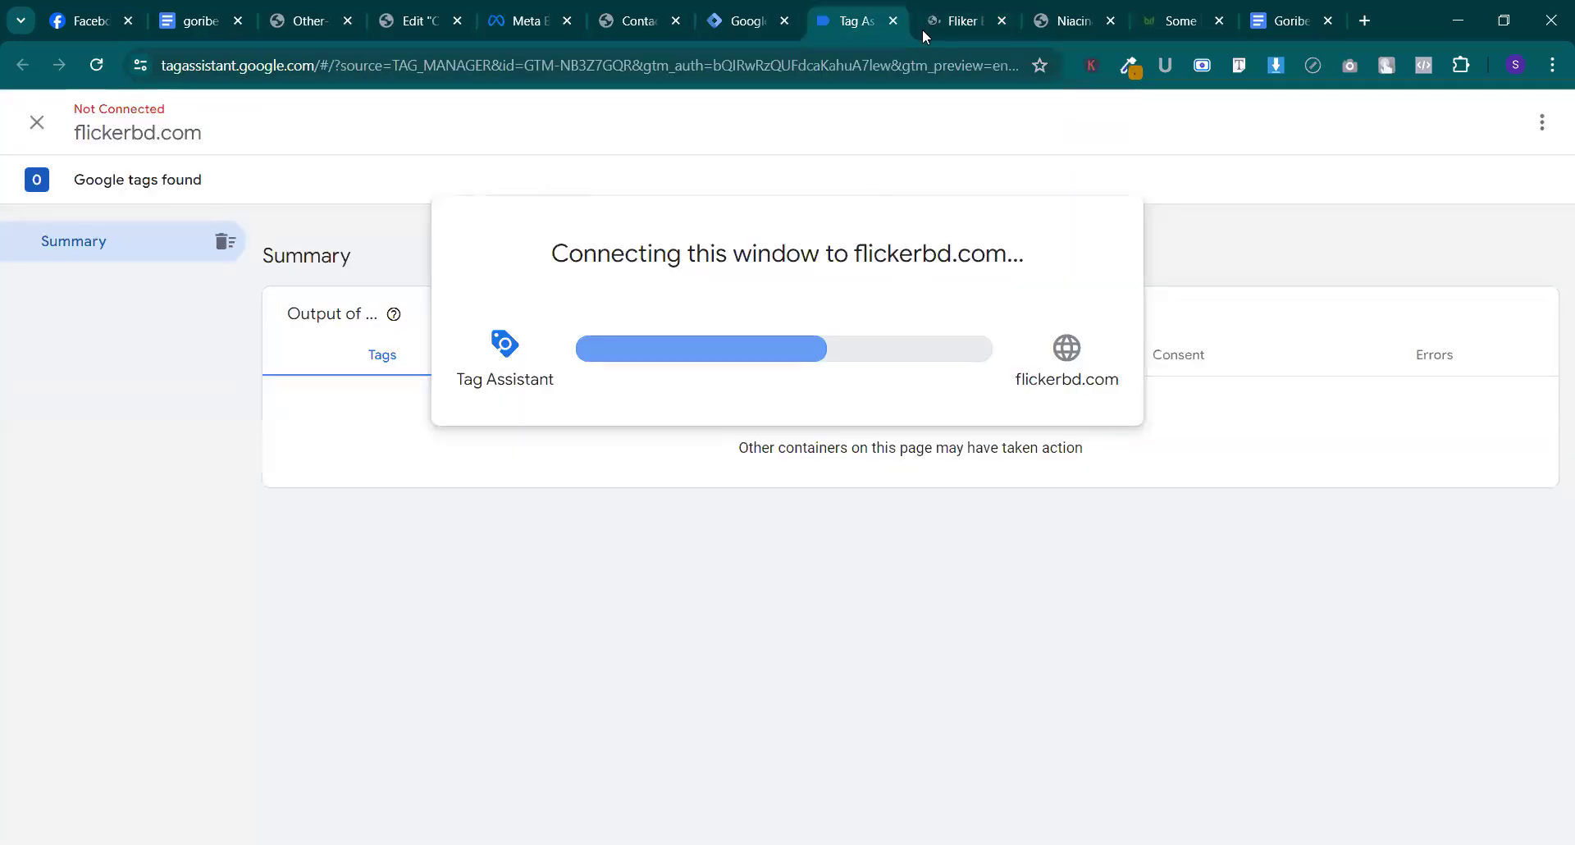
click(922, 28)
scroll(859, 394, down, 10)
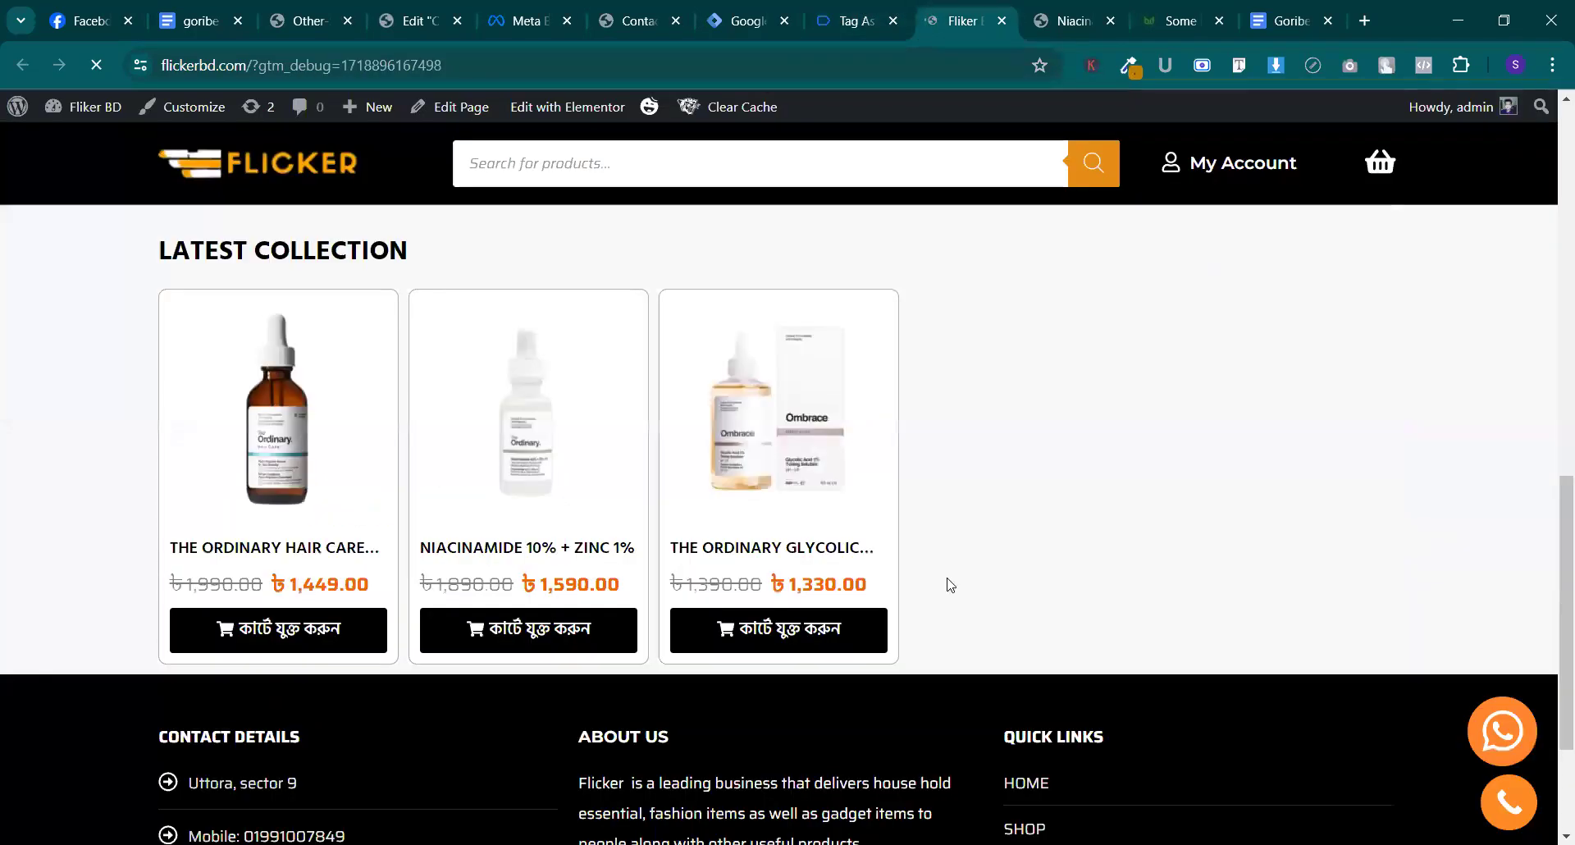
click(879, 8)
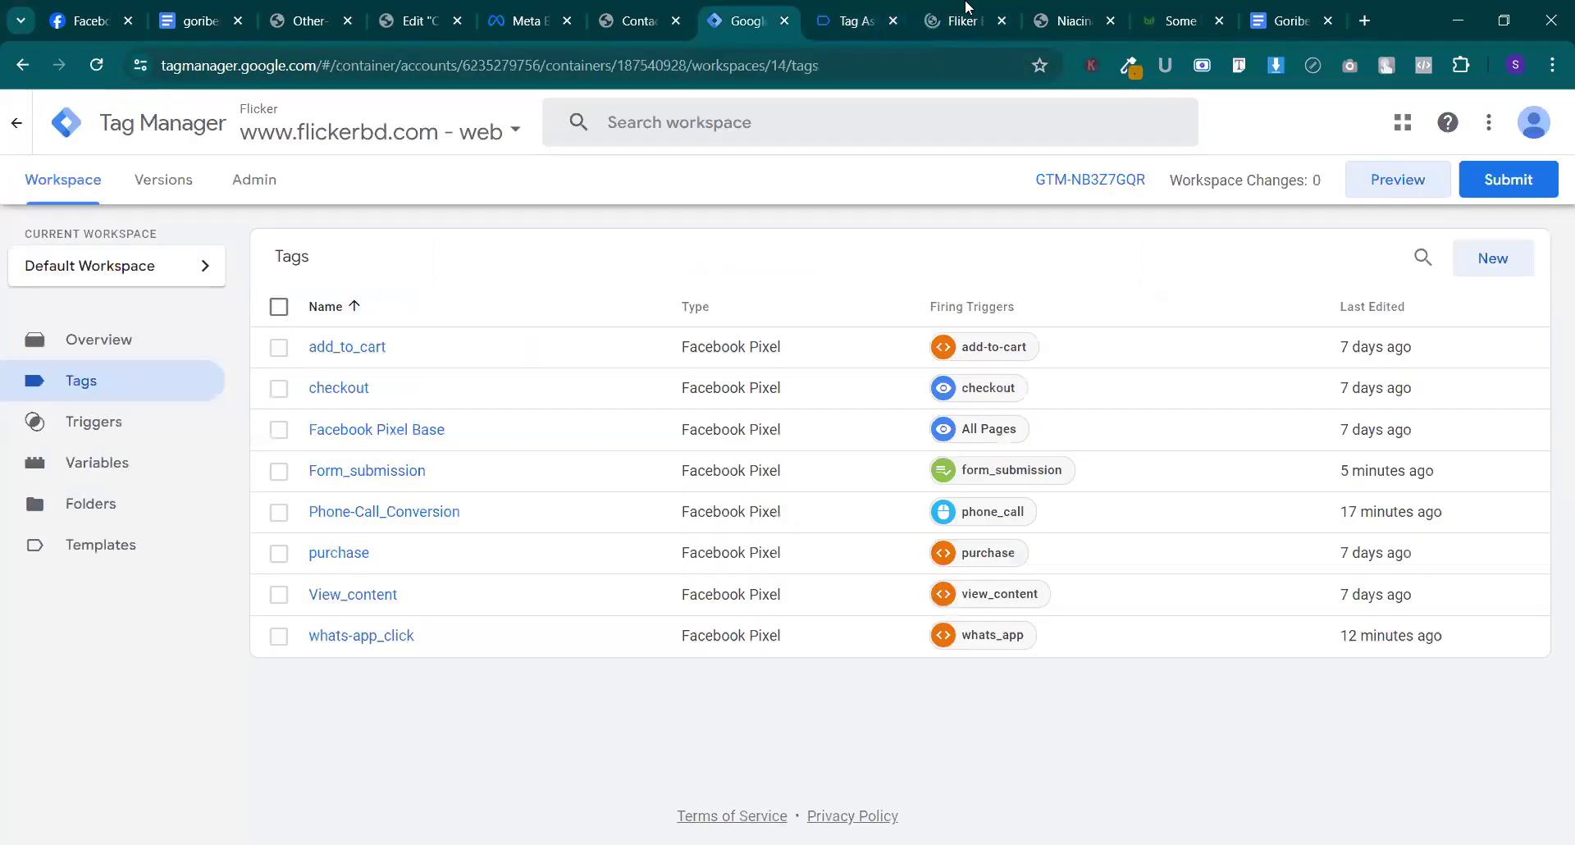
Retry the timed-out connection until Tag Assistant shows Connected, then continue to the summary.
click(989, 16)
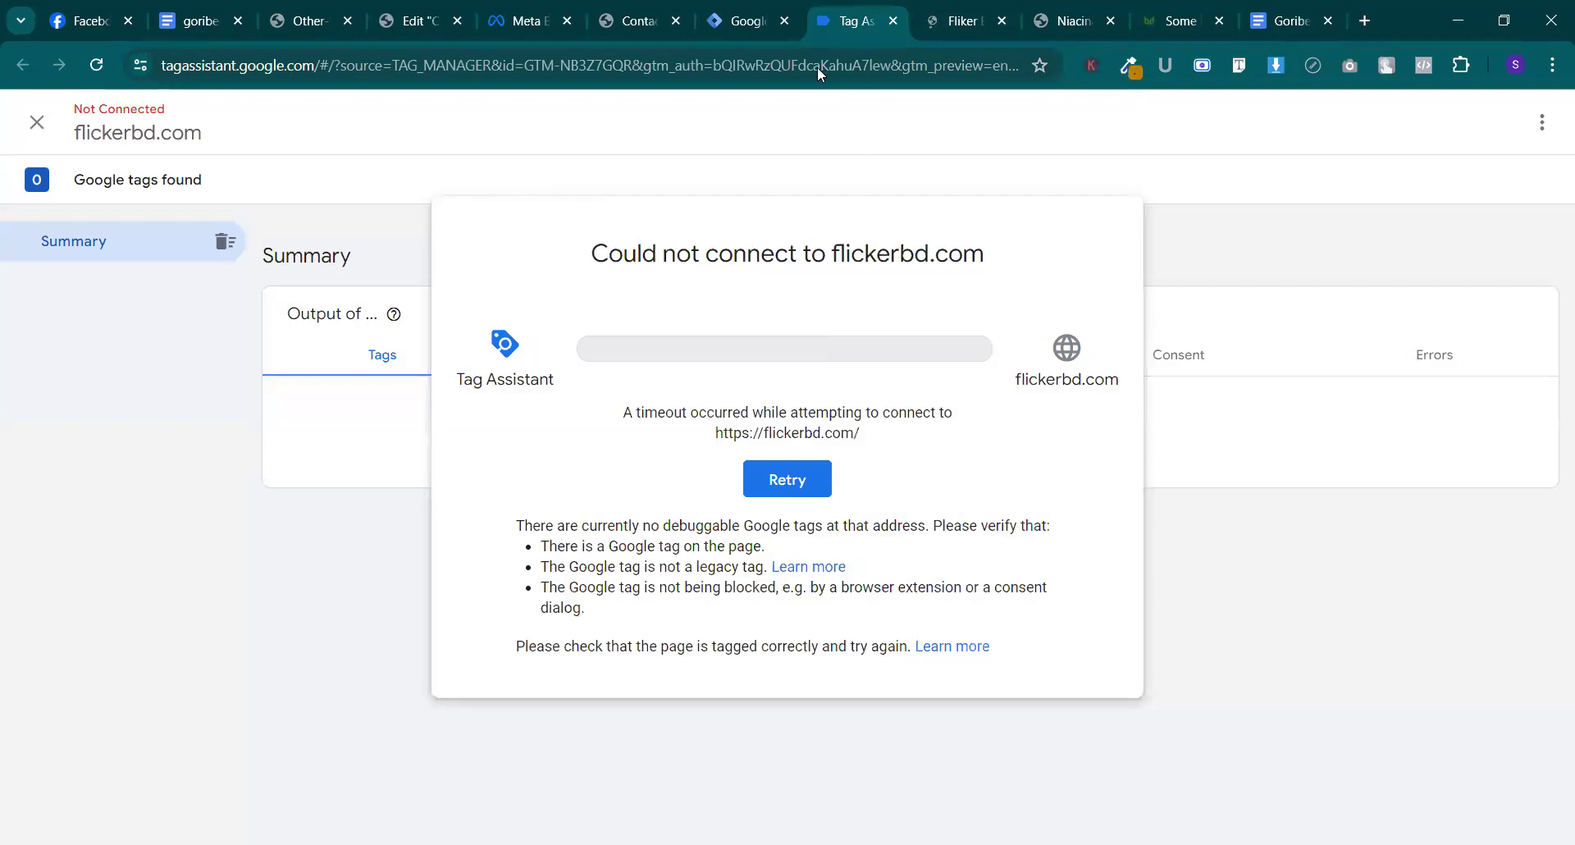
click(767, 15)
click(900, 7)
click(773, 574)
click(744, 584)
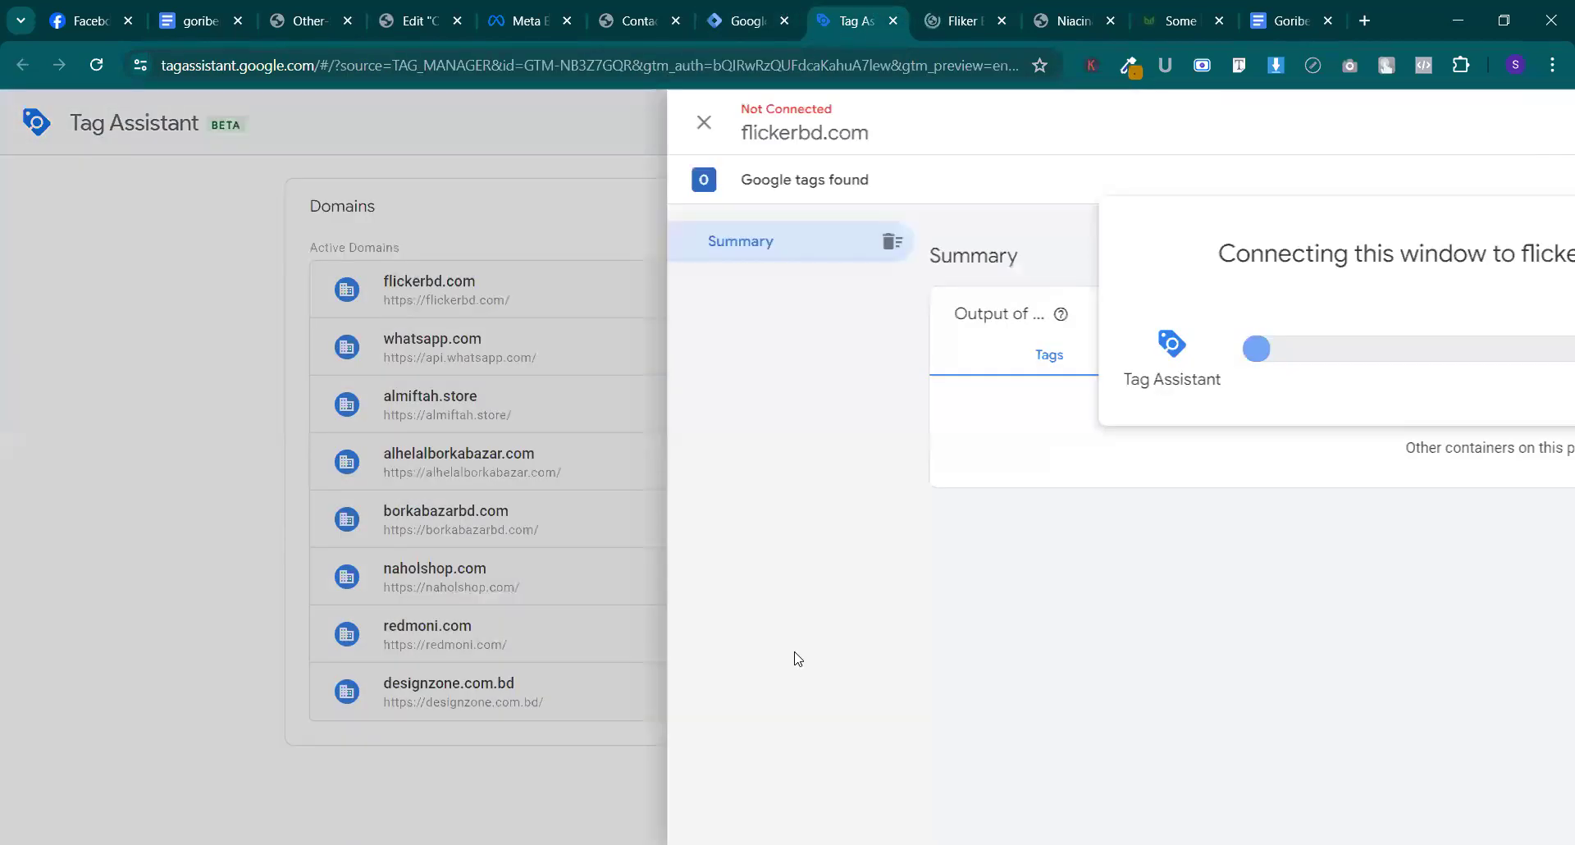
click(965, 7)
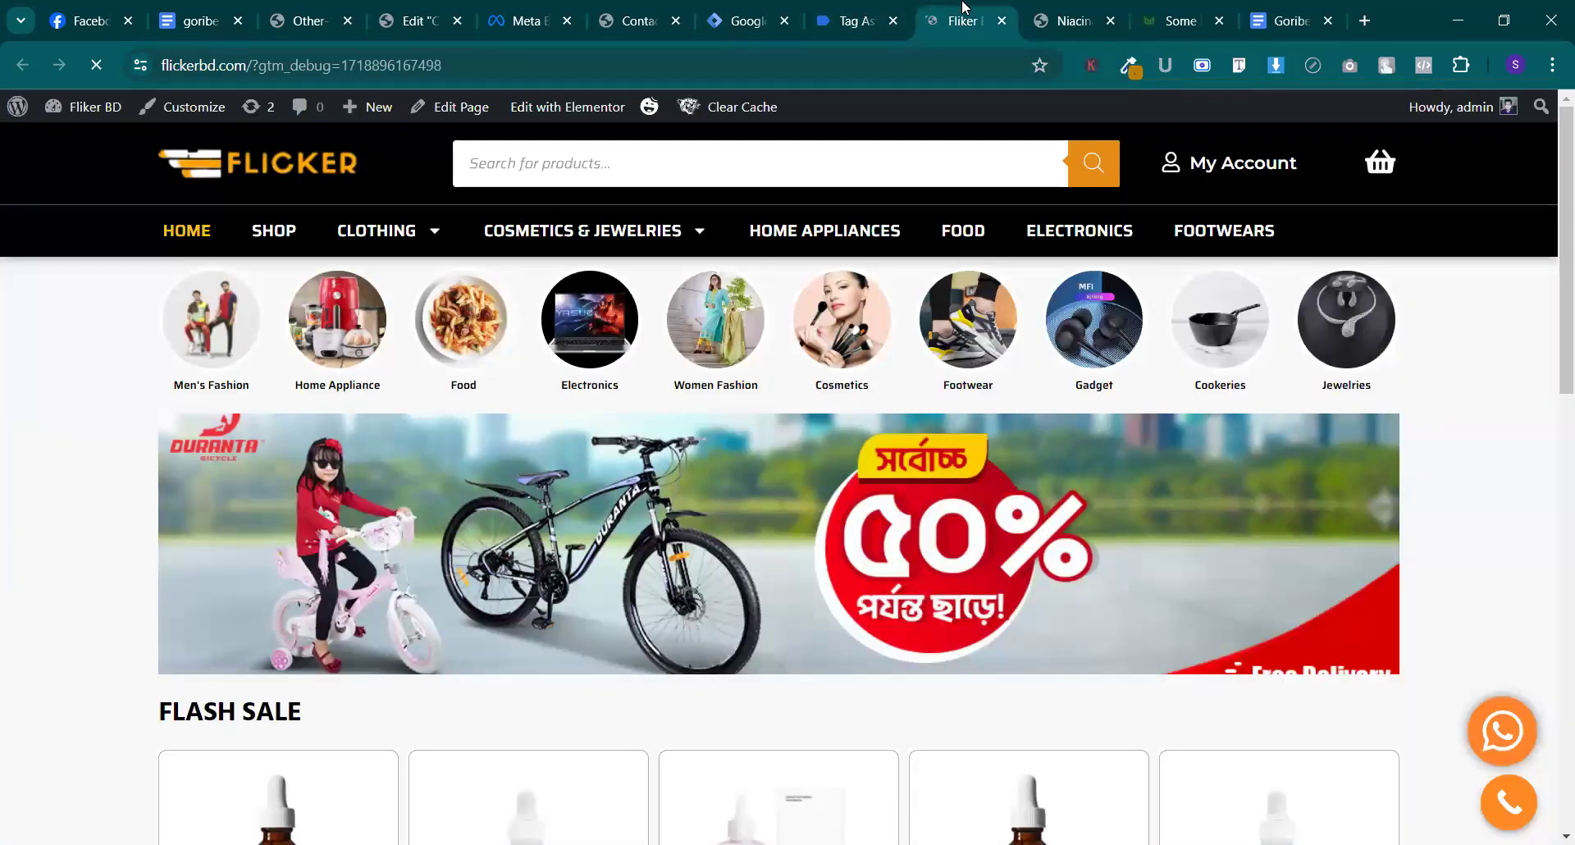
click(831, 10)
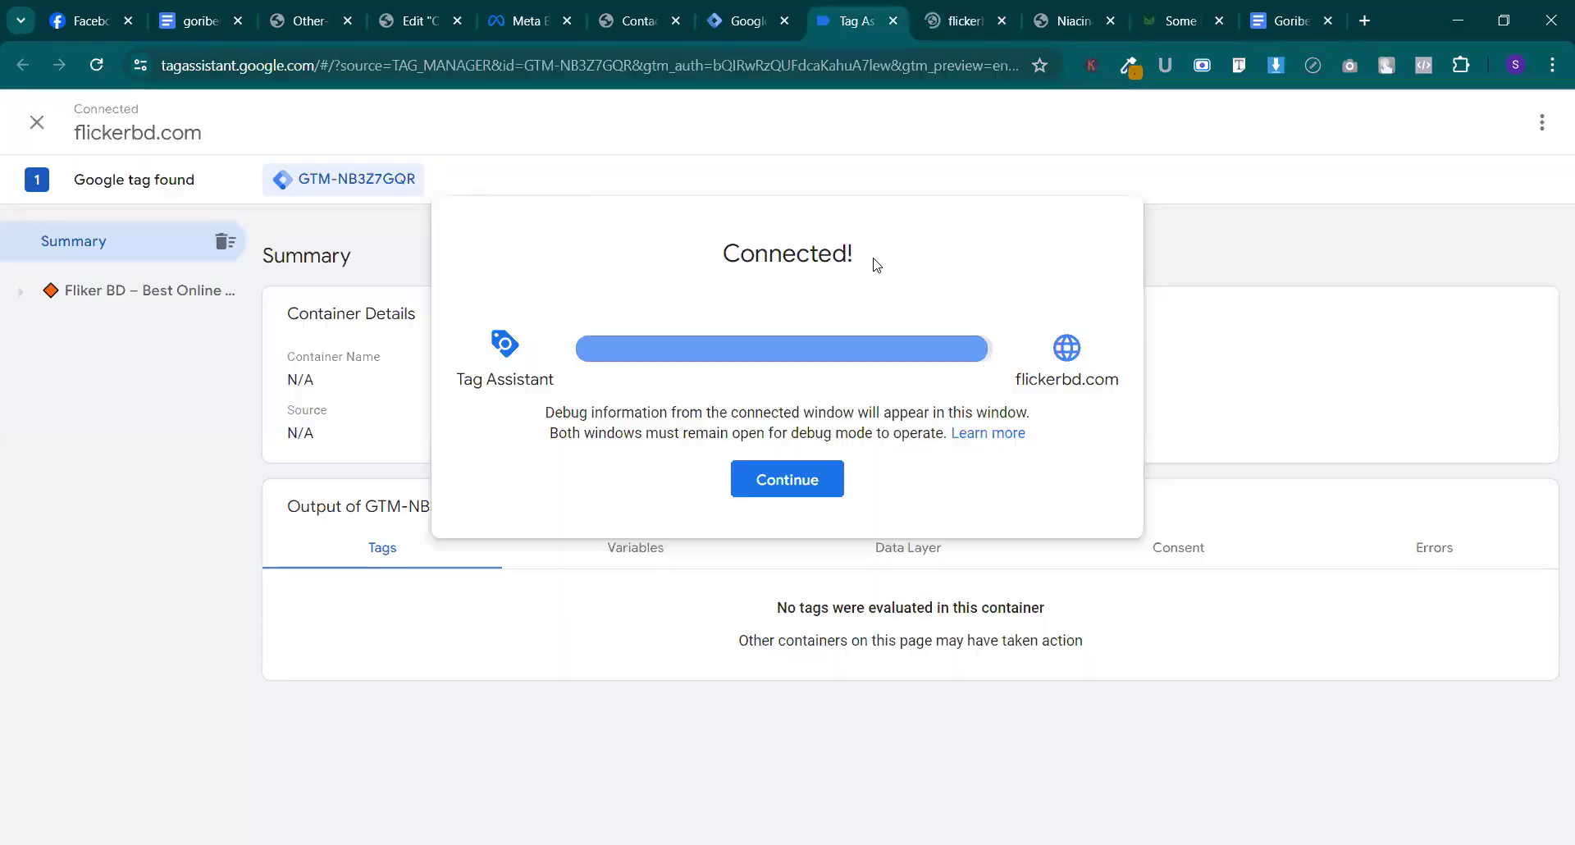
click(790, 480)
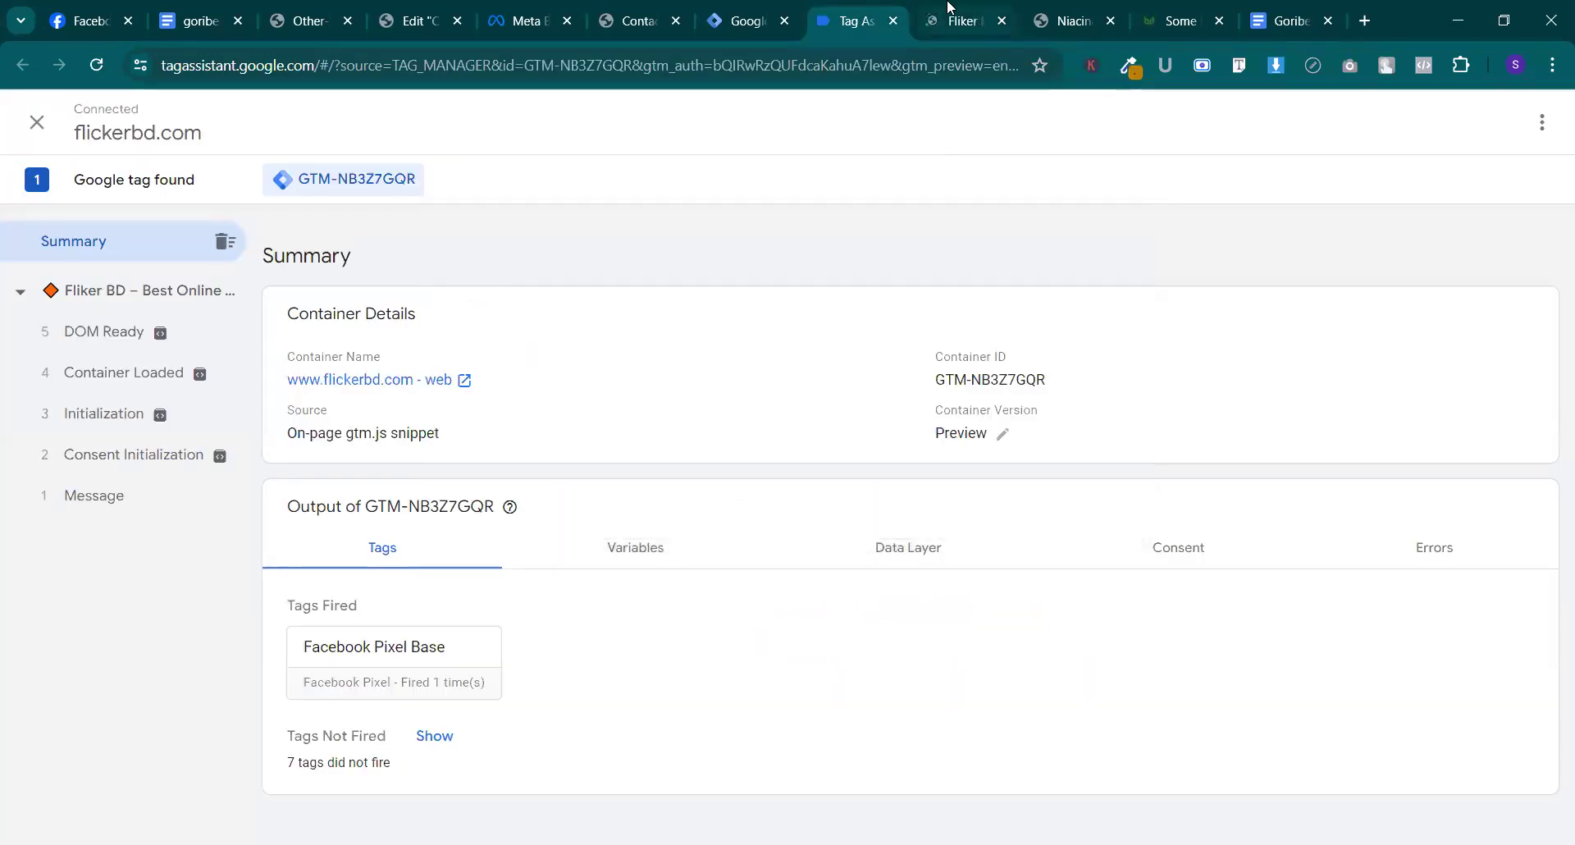
Check the shop site, then list the seven Tags Not Fired in Tag Assistant.
key(ctrl+Tab)
key(ctrl+shift+Tab)
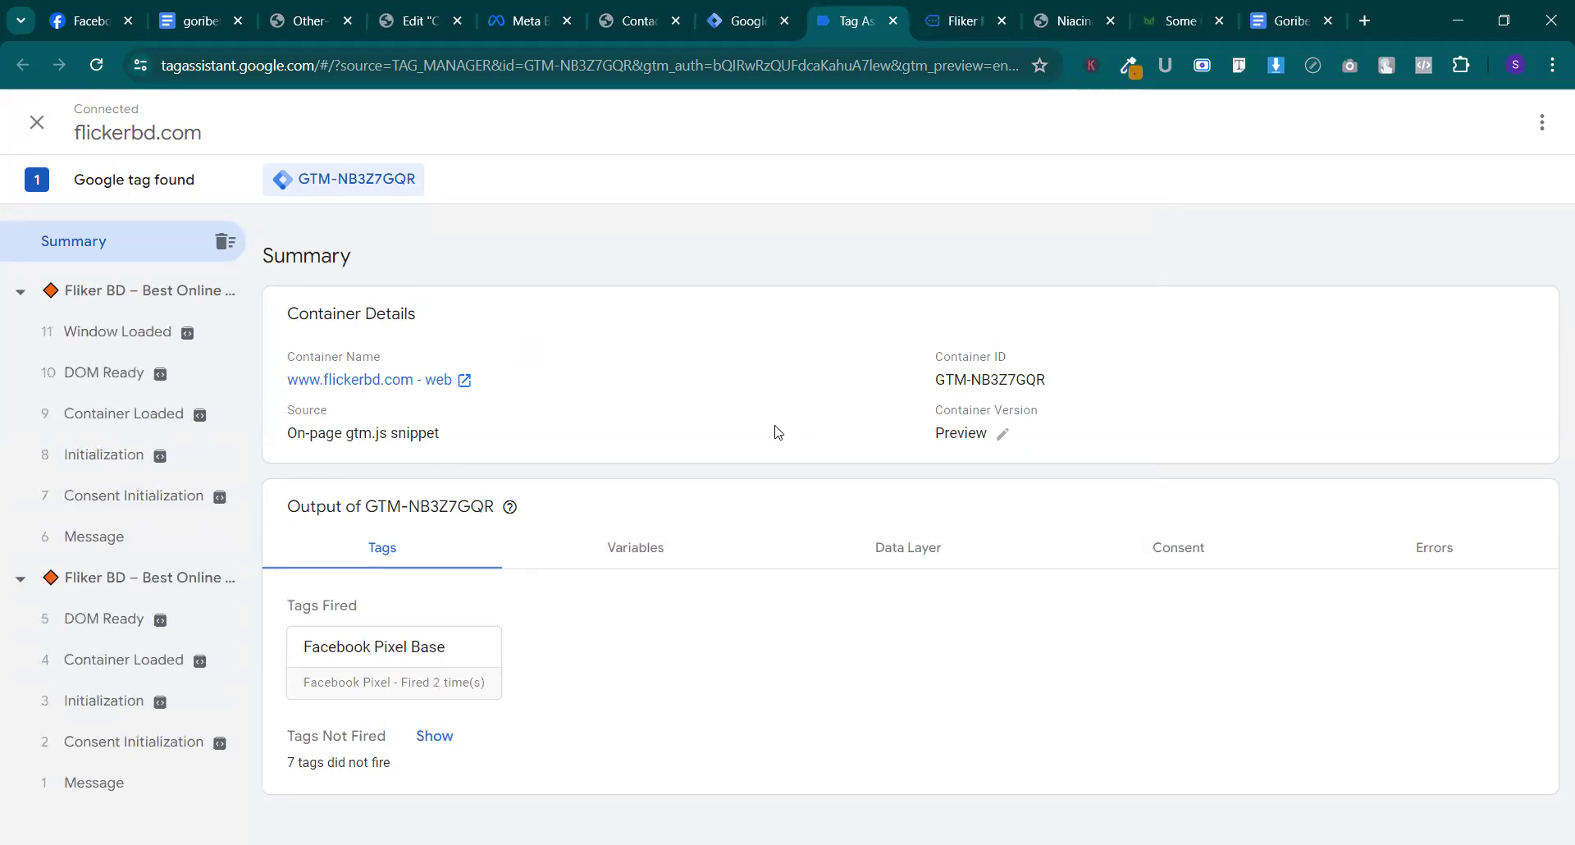
click(968, 18)
scroll(818, 420, down, 15)
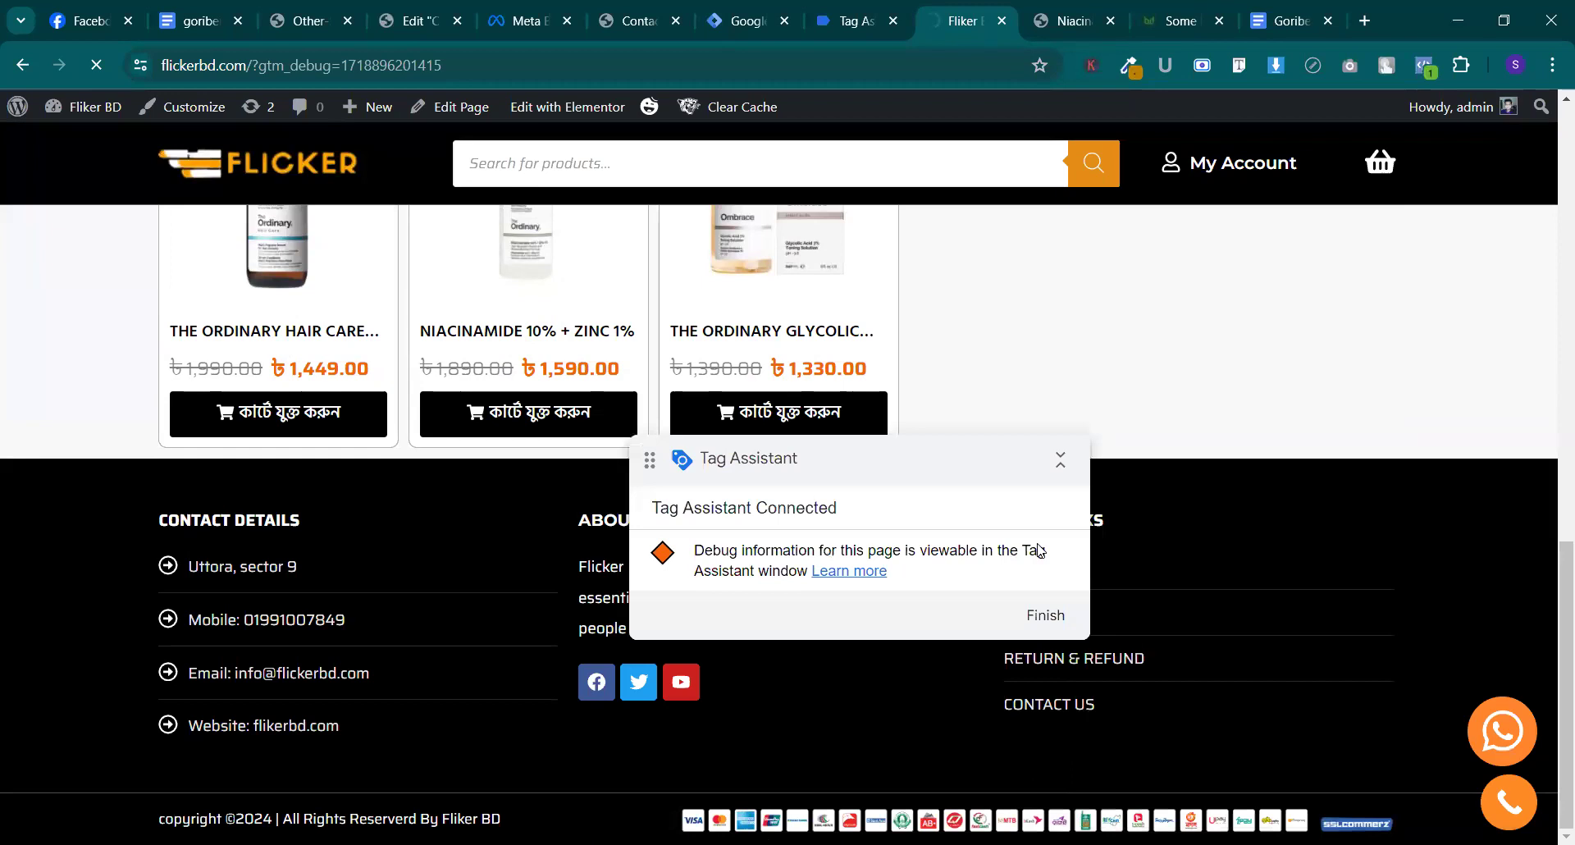
click(832, 6)
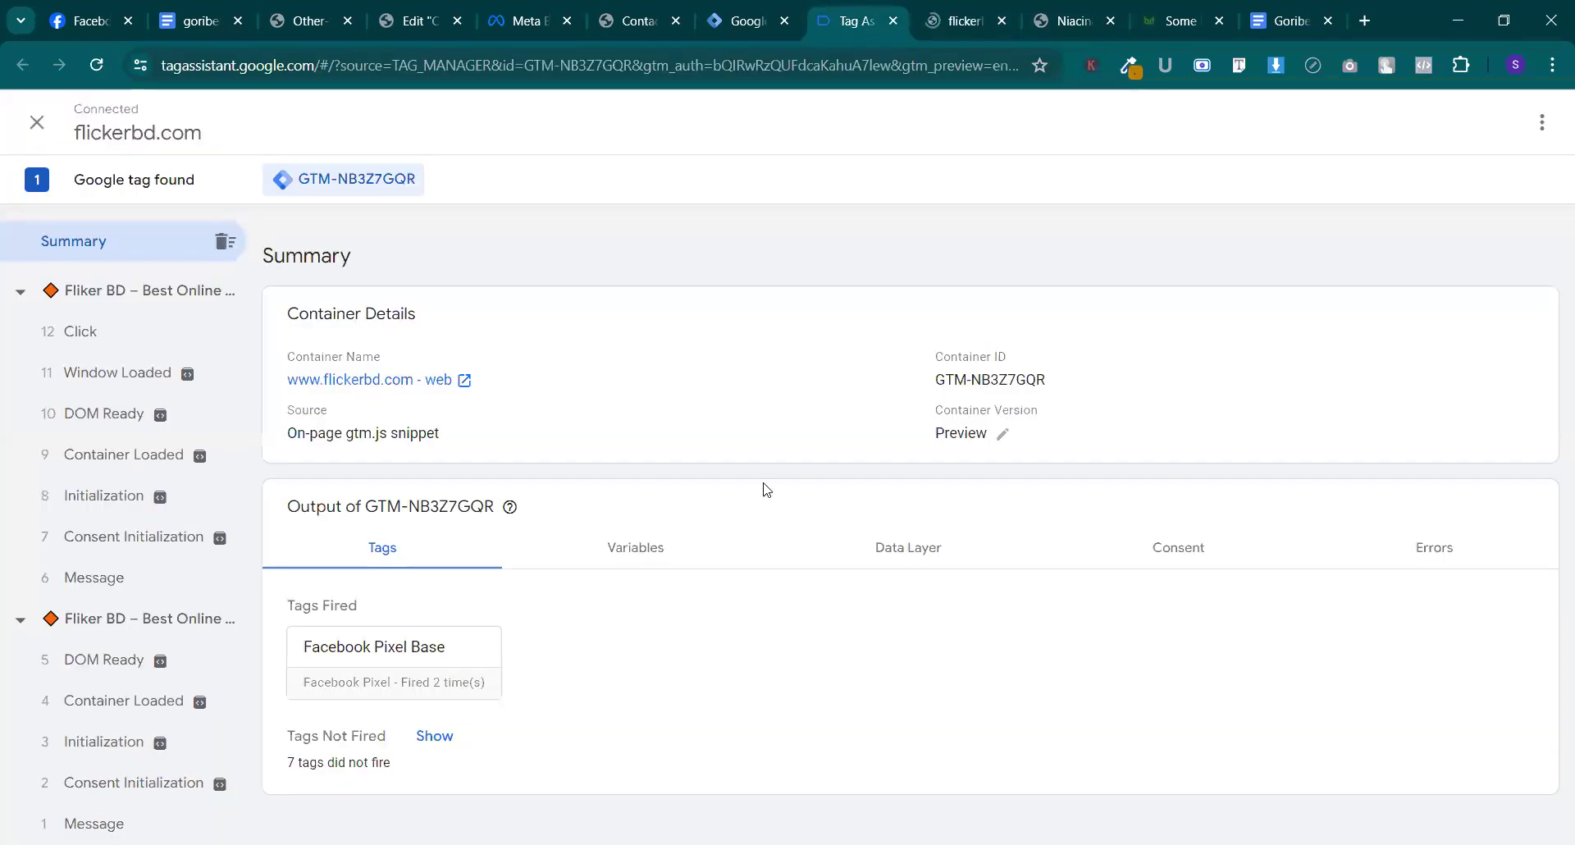
click(437, 736)
scroll(493, 660, down, 1)
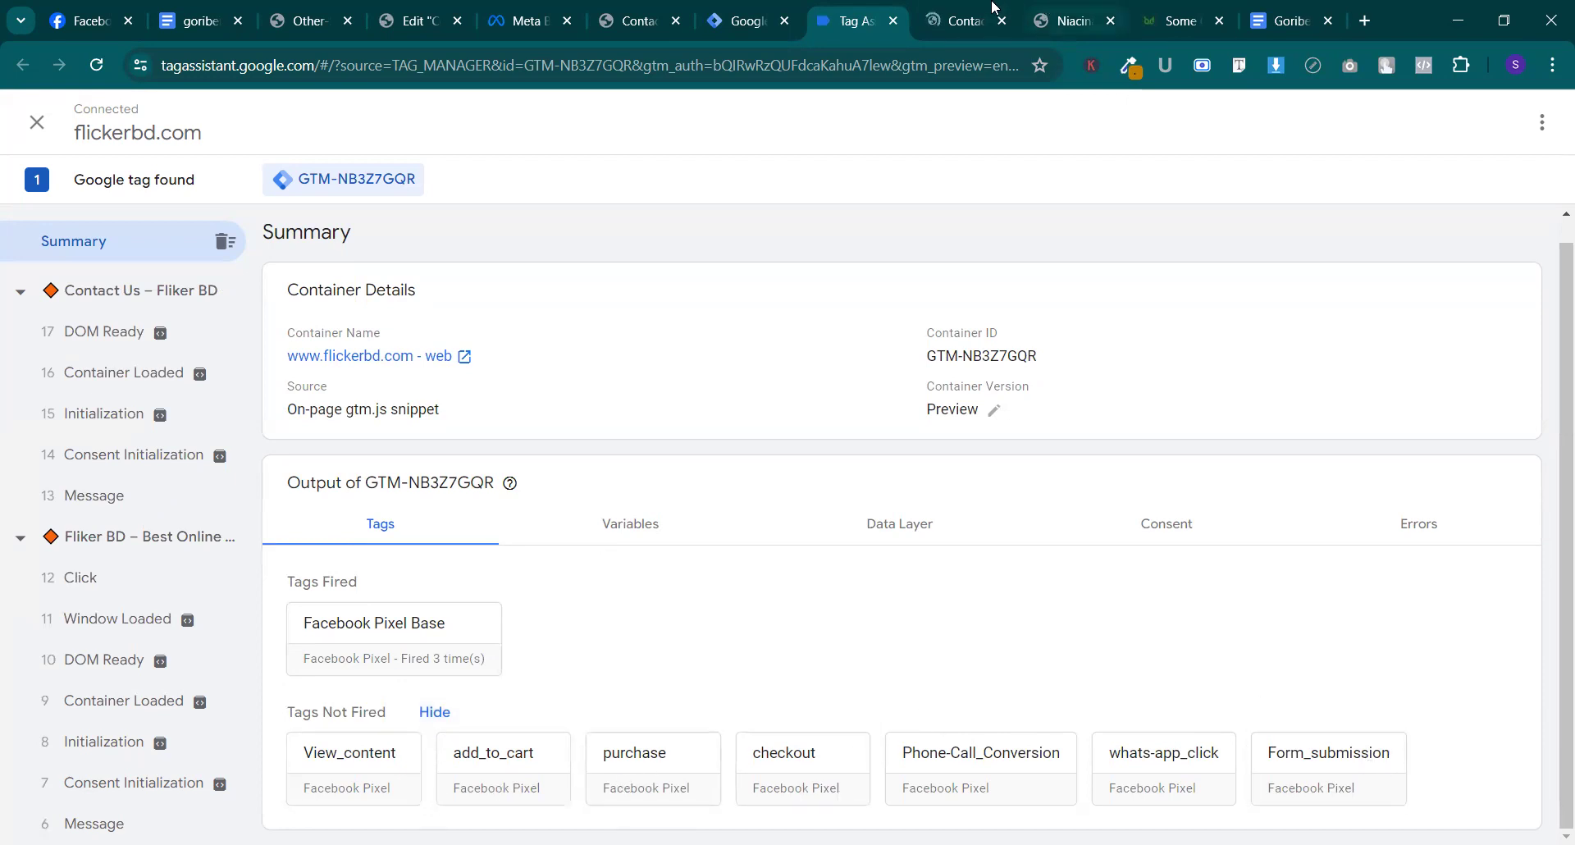
On the contact page, autofill the name and e-mail fields and begin typing the message.
click(955, 21)
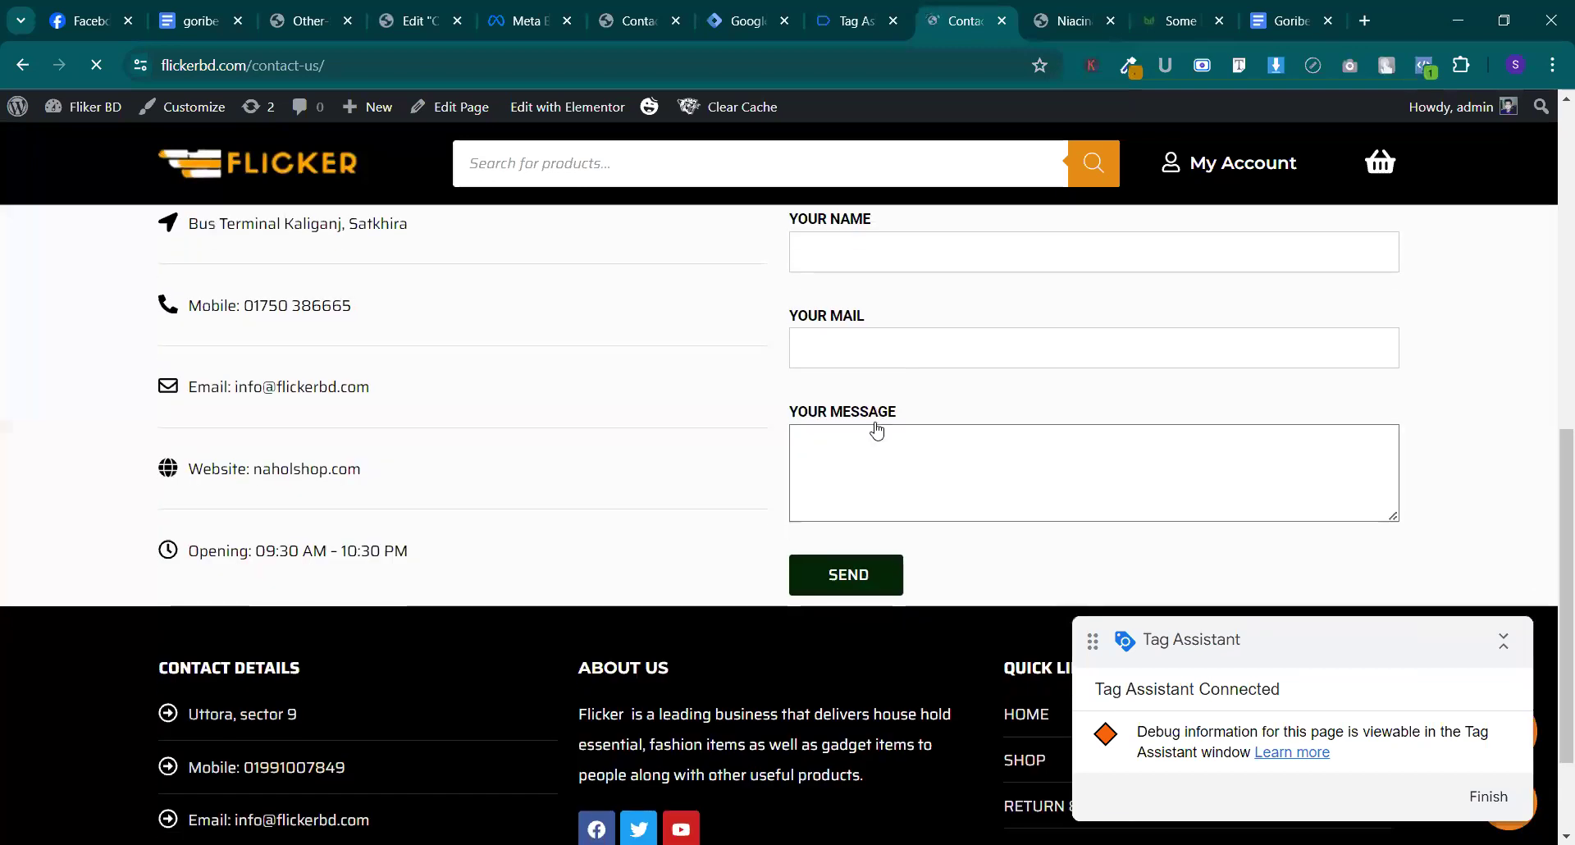
click(814, 12)
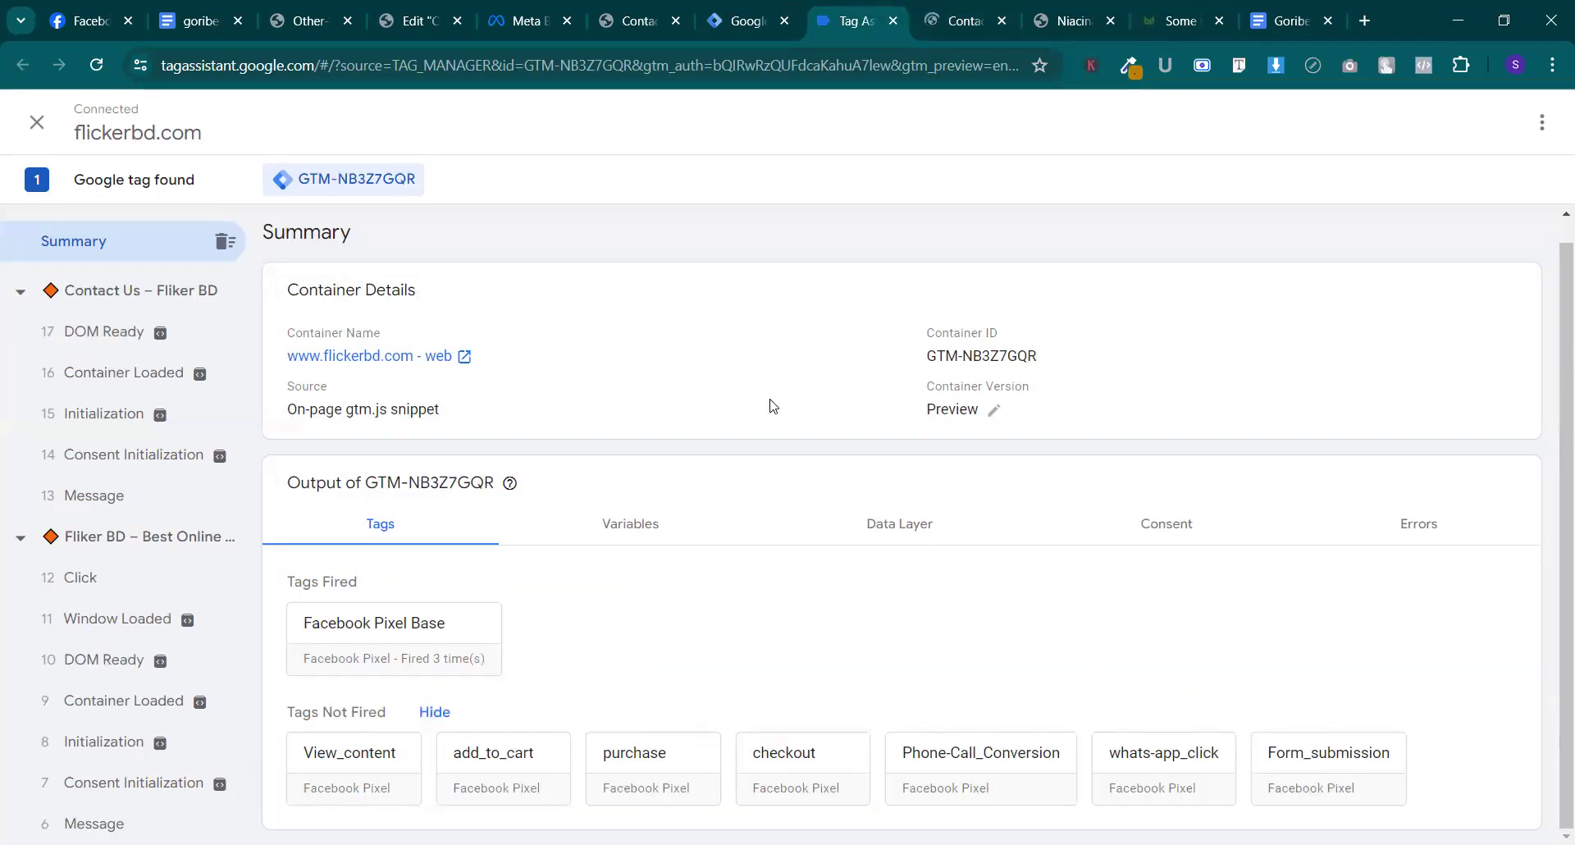
click(983, 8)
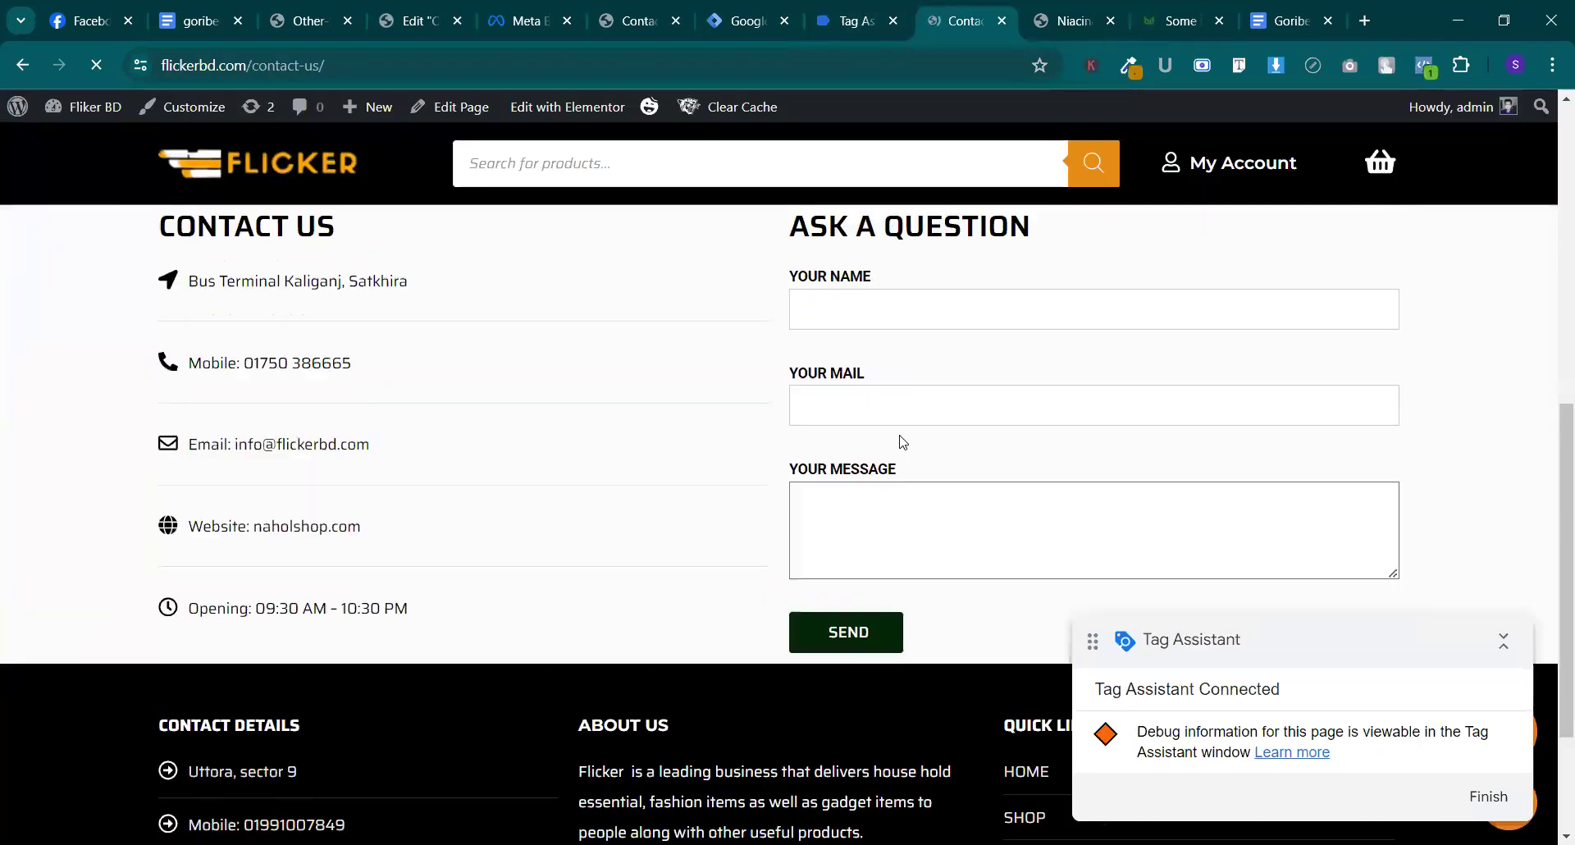
click(872, 303)
click(944, 365)
click(888, 402)
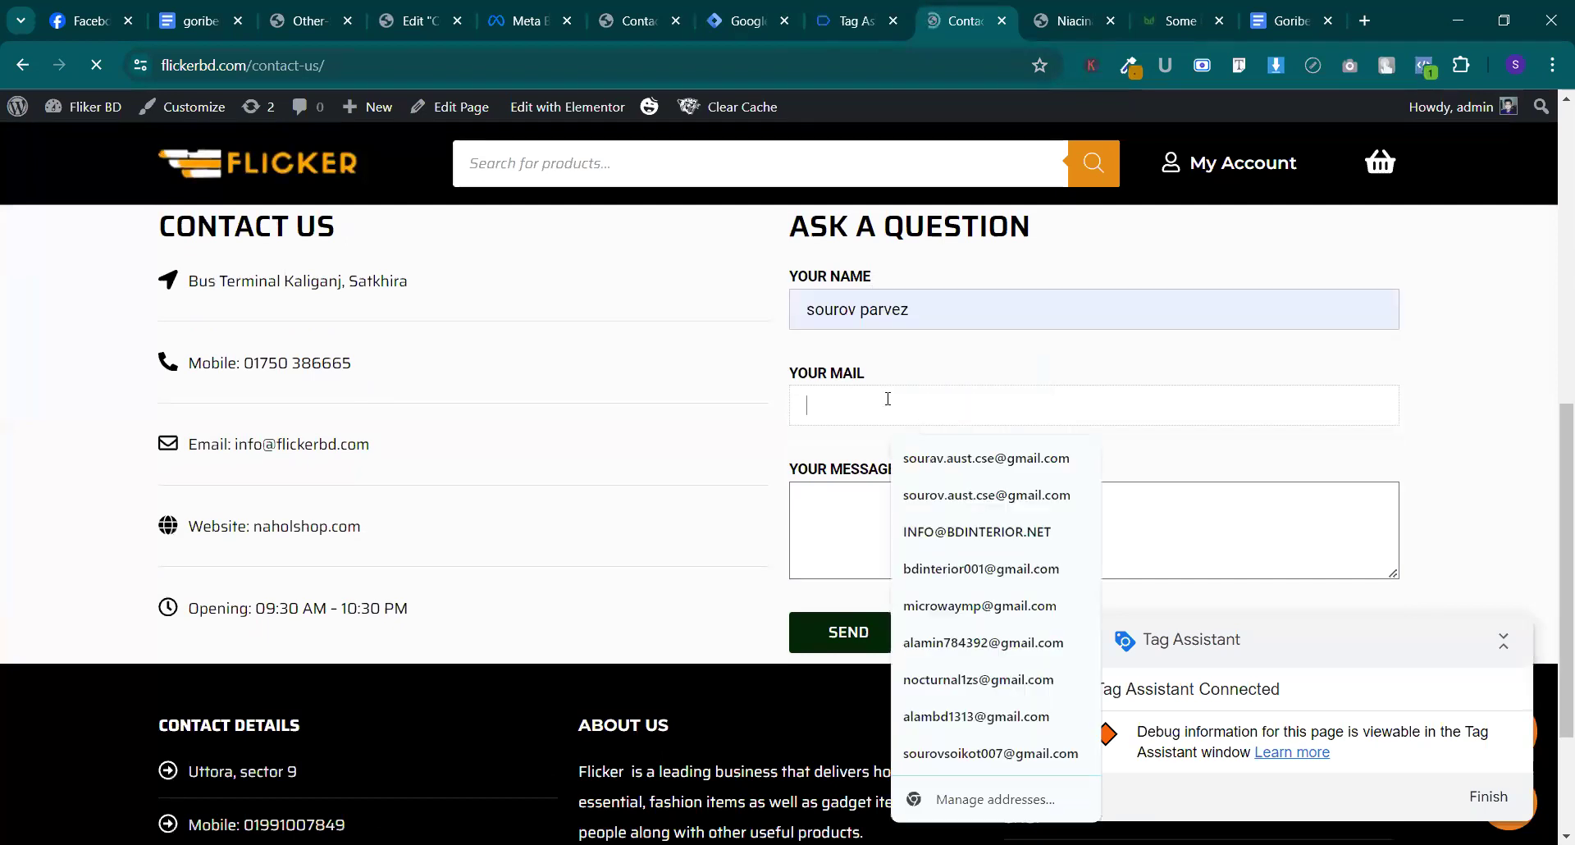
click(947, 463)
click(889, 494)
text(j)
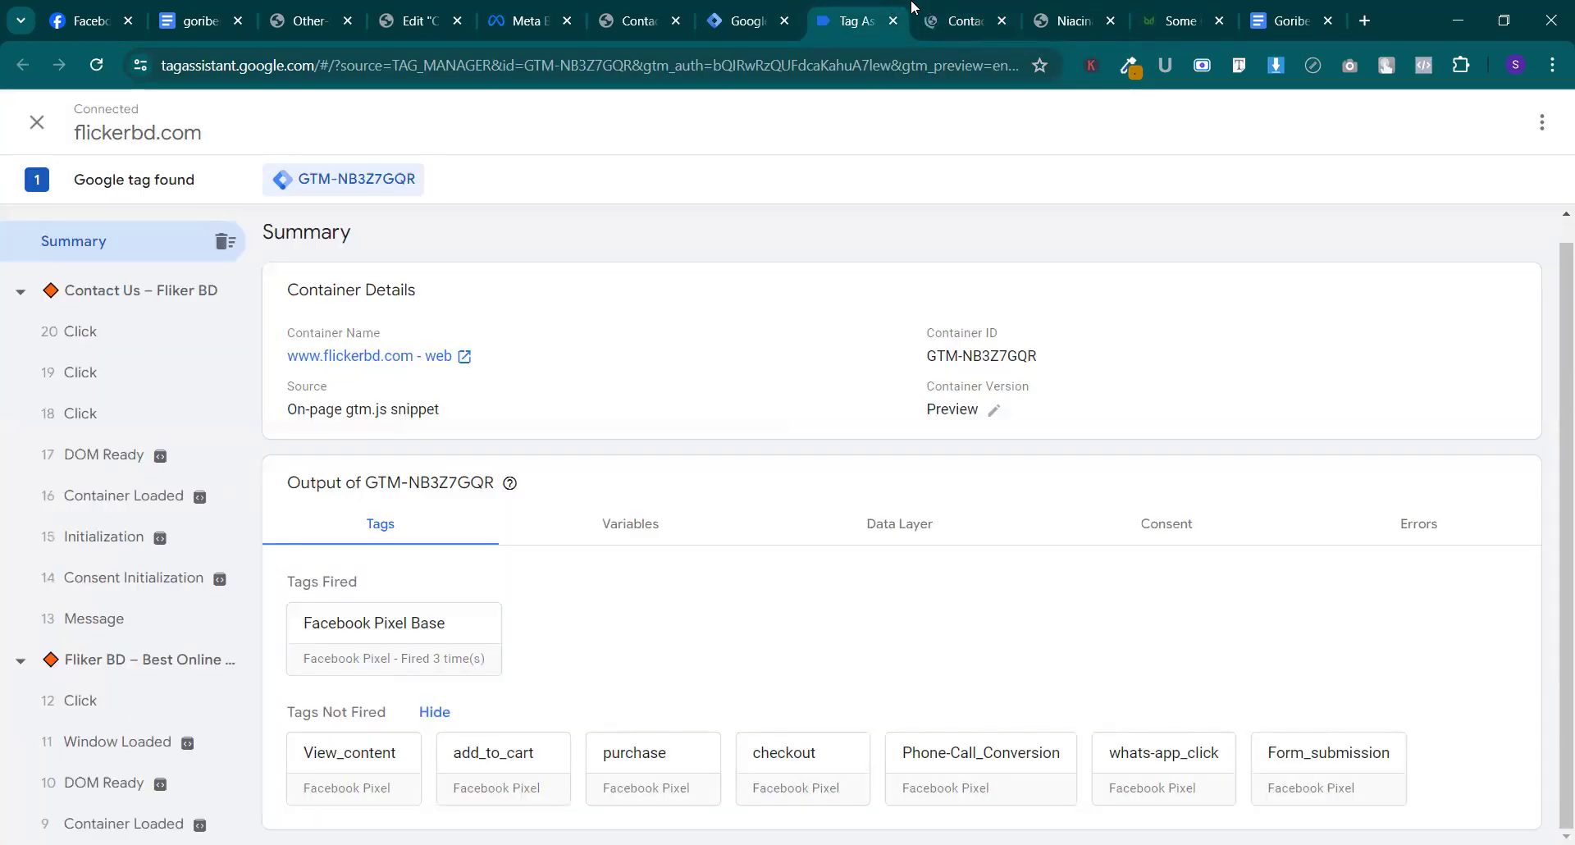
Send the filled-in contact form.
scroll(900, 311, up, 1)
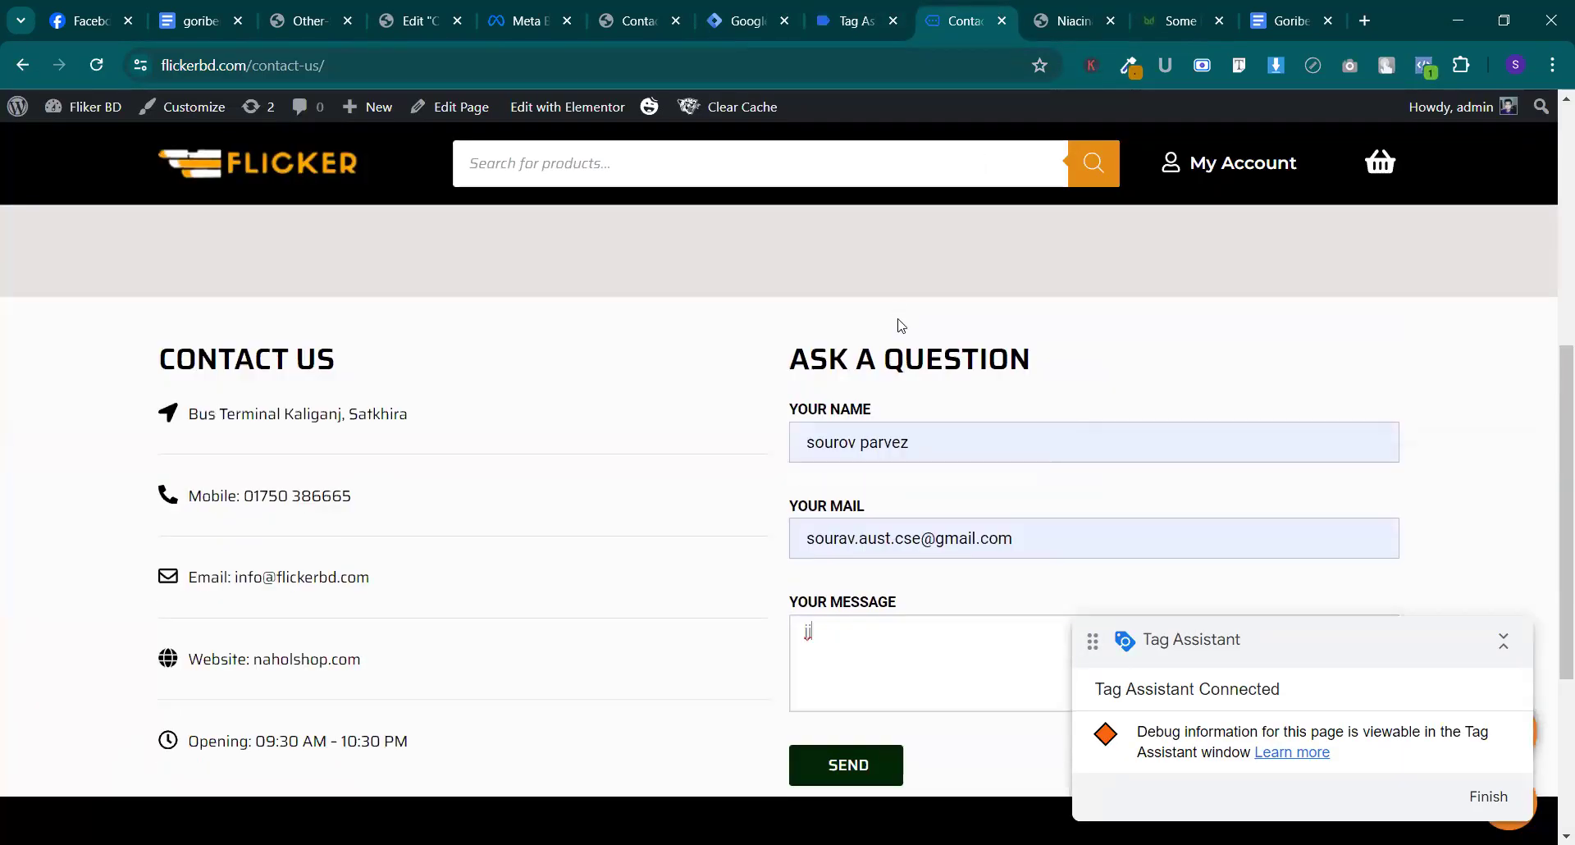
scroll(891, 369, down, 2)
click(848, 532)
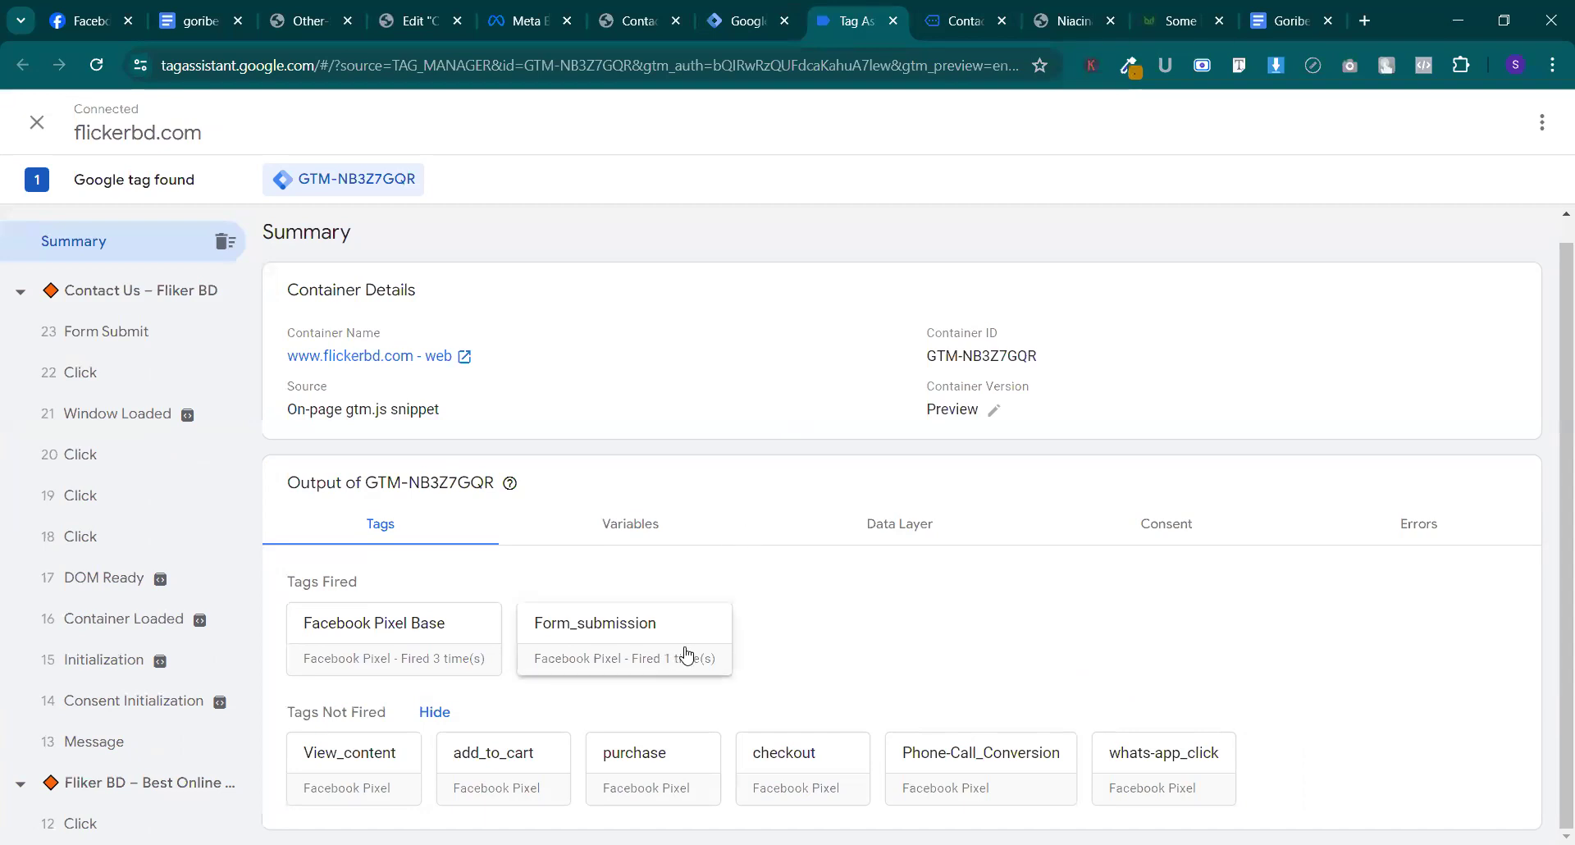
Review the fired Form_submission tag and its trigger filter, Form ID id1, in Tag Assistant.
click(687, 655)
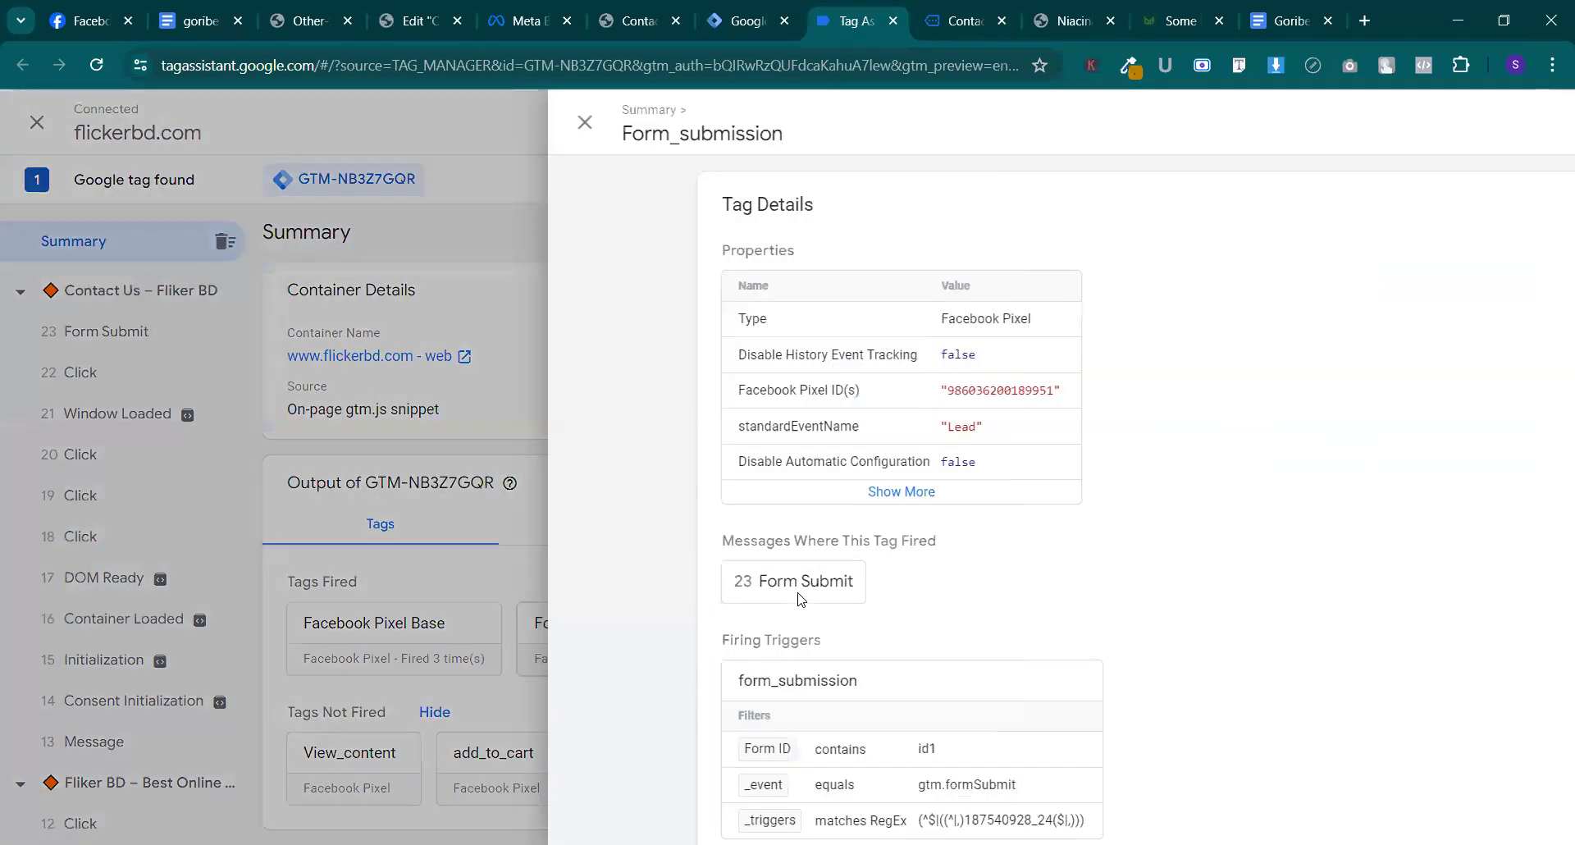
scroll(793, 584, down, 2)
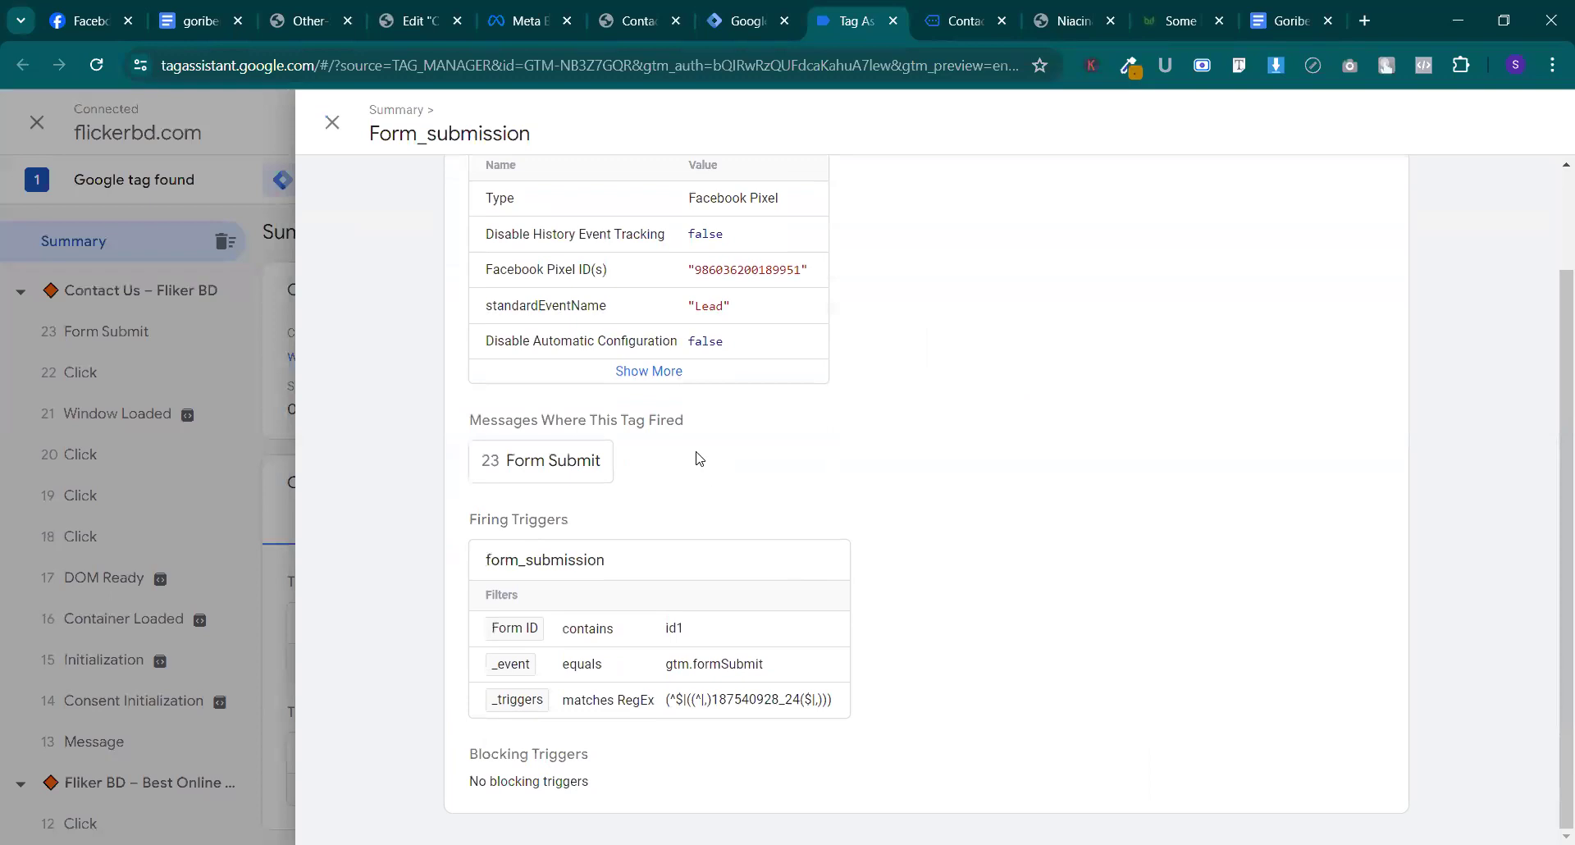
scroll(699, 457, up, 1)
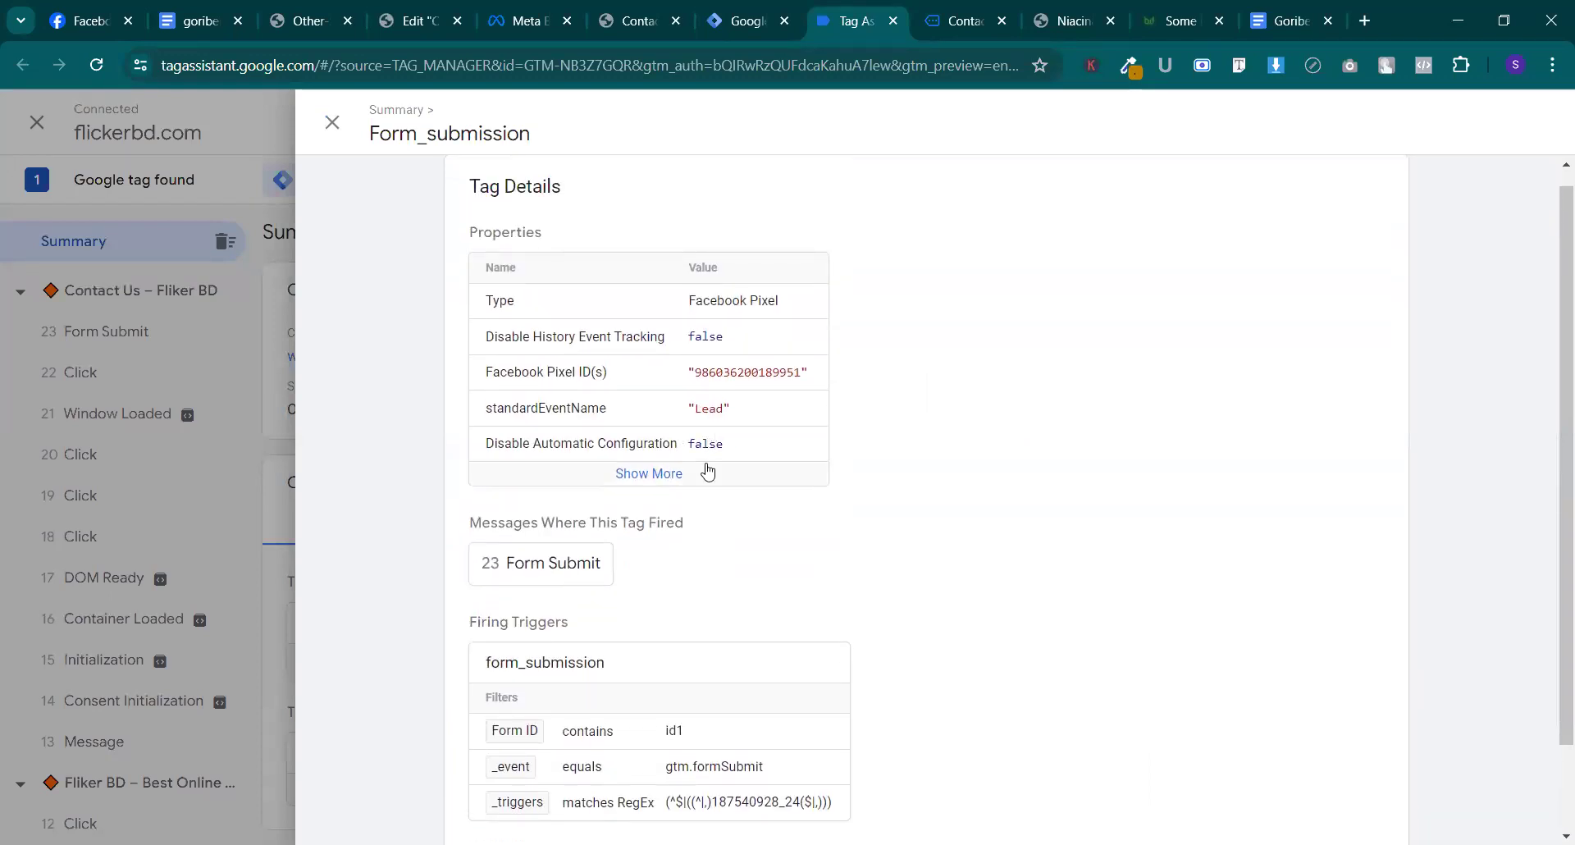
scroll(708, 470, down, 2)
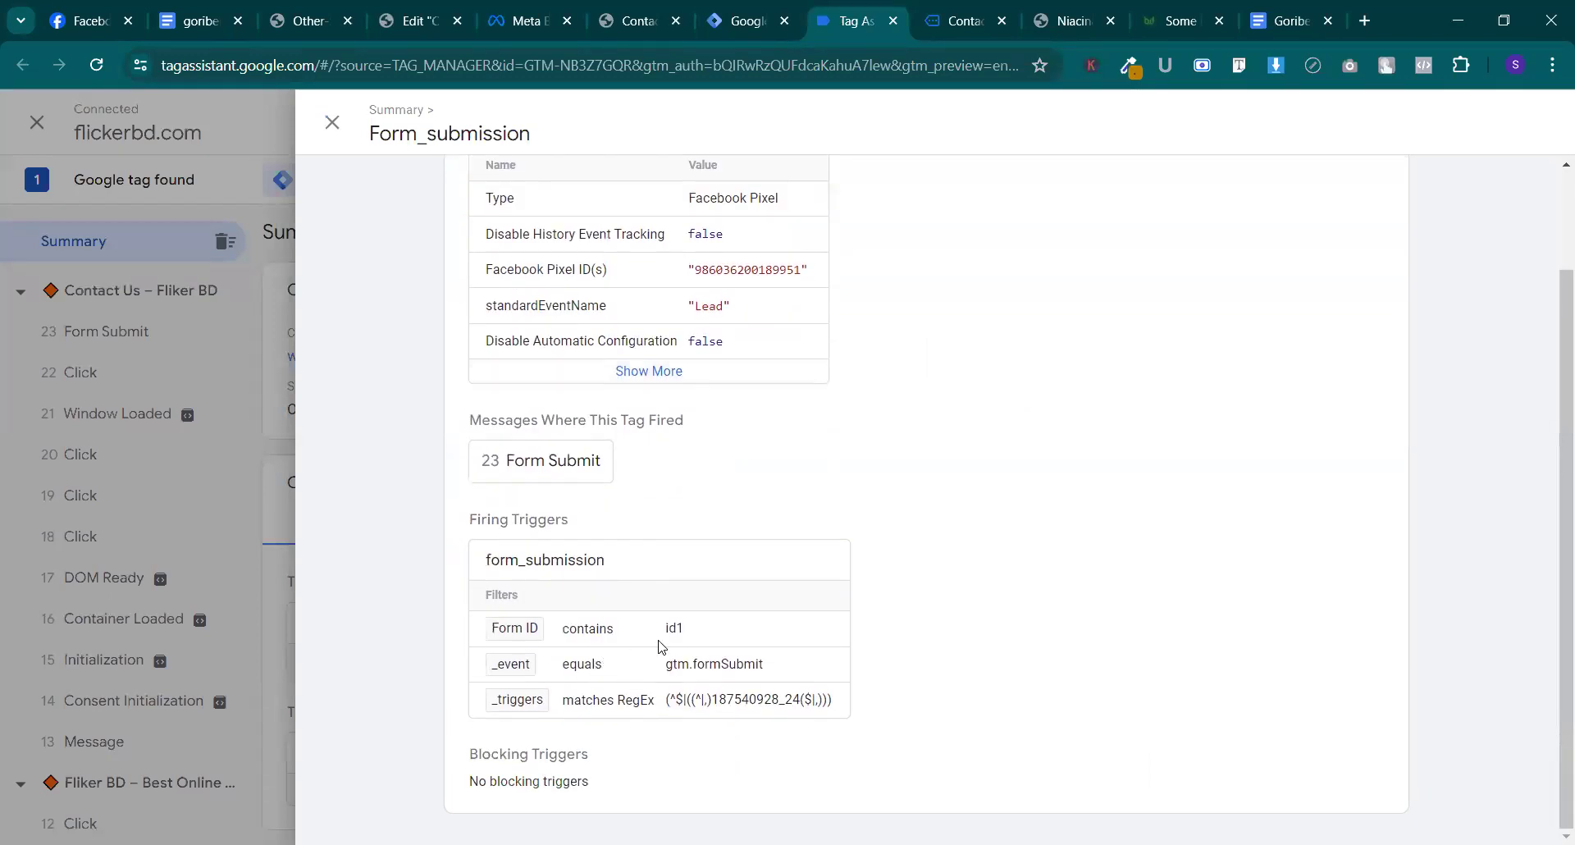
drag(667, 641, 722, 638)
scroll(724, 641, up, 2)
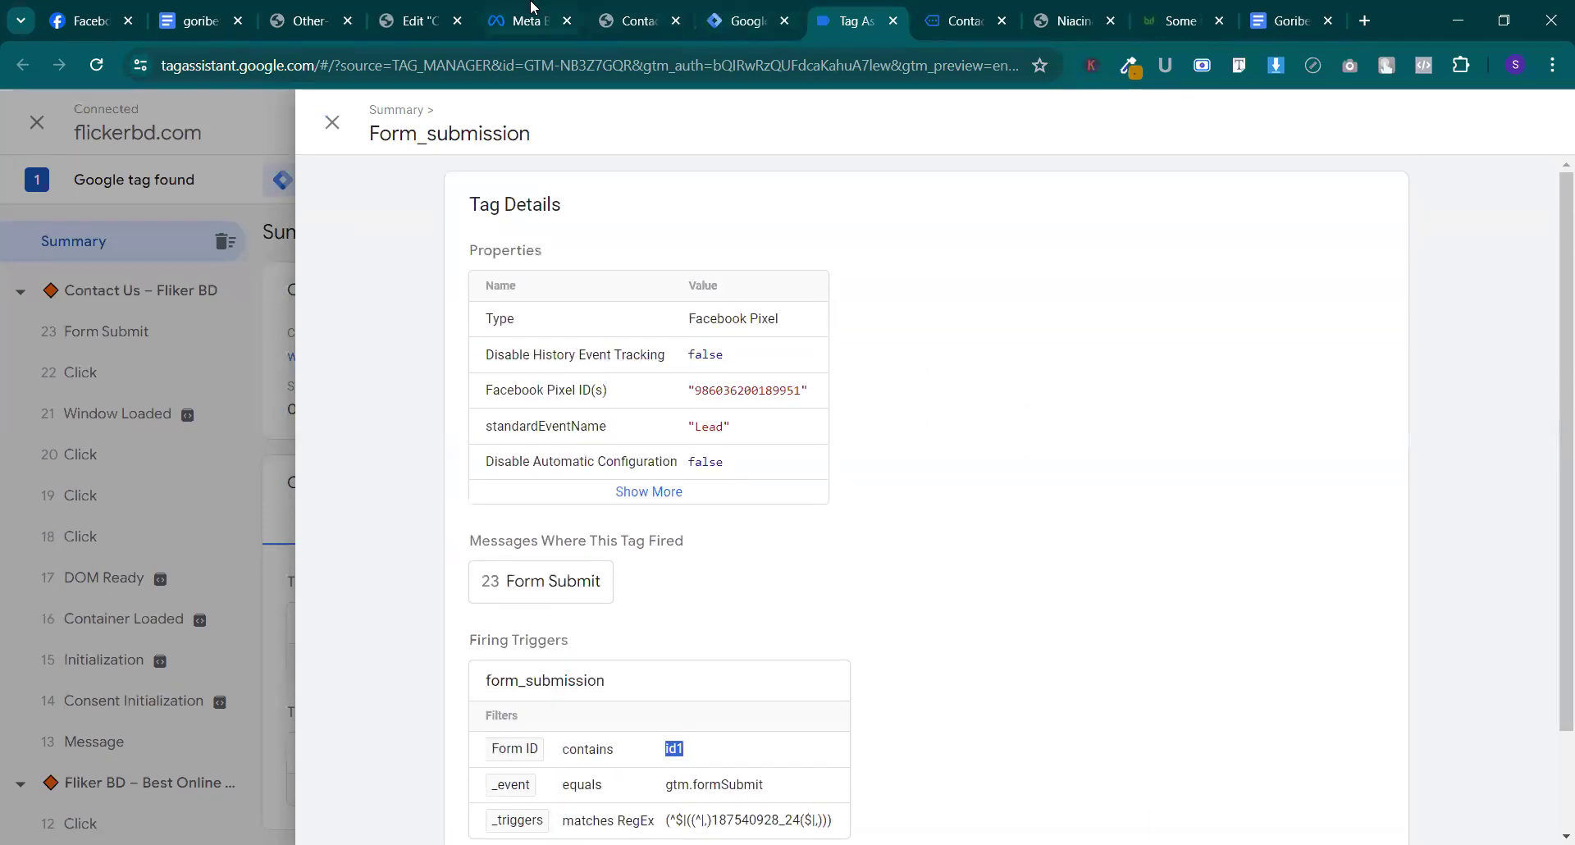
click(530, 11)
Open the Flicker-bd dataset in Events Manager from Business Settings and reload the failed page.
click(624, 20)
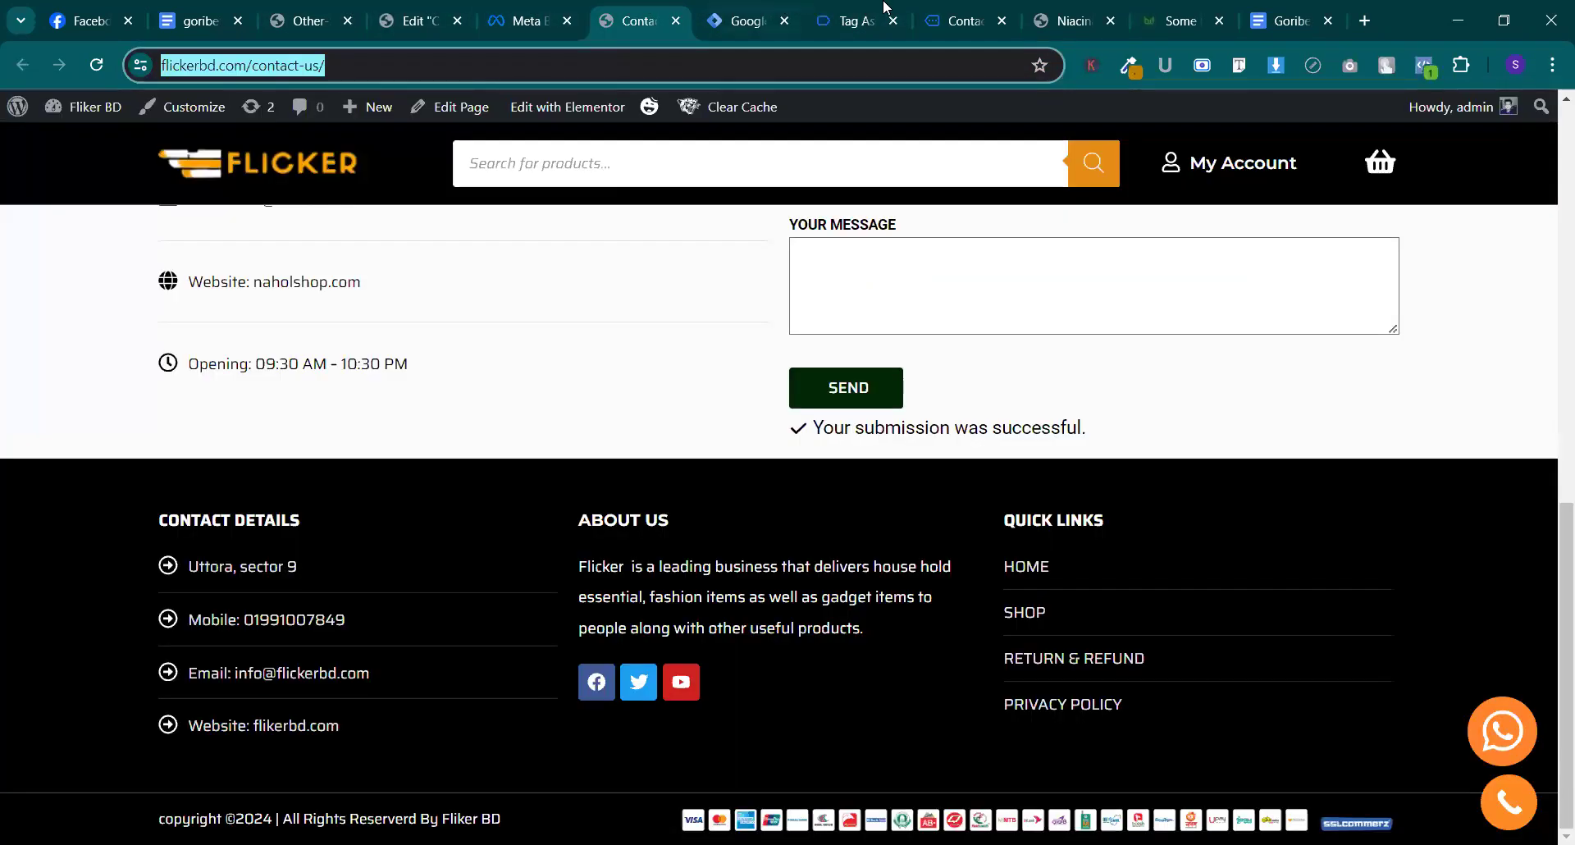
click(517, 20)
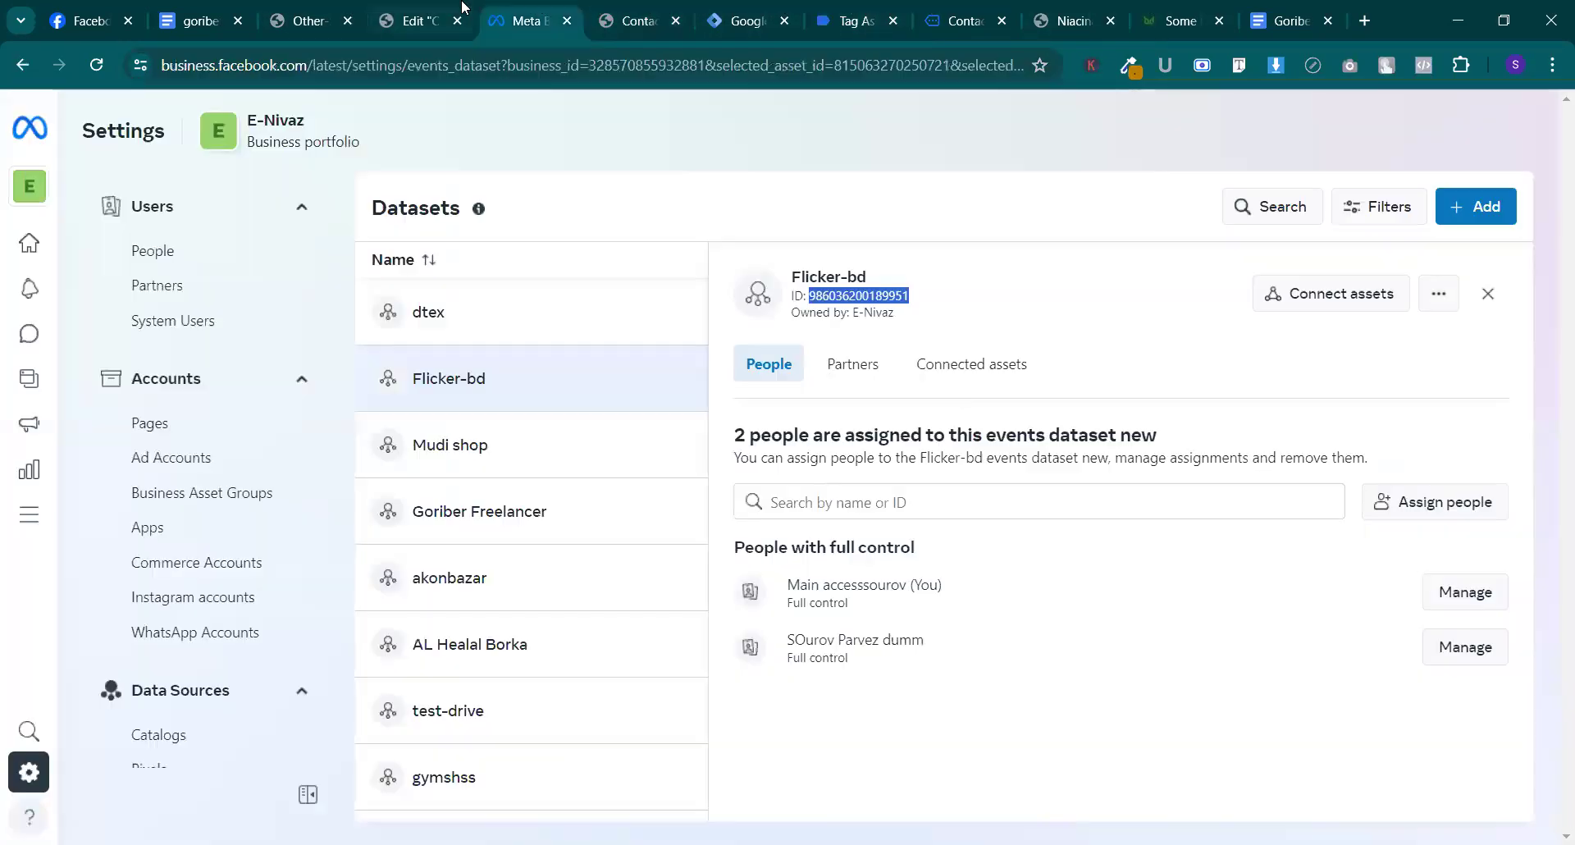
click(1438, 293)
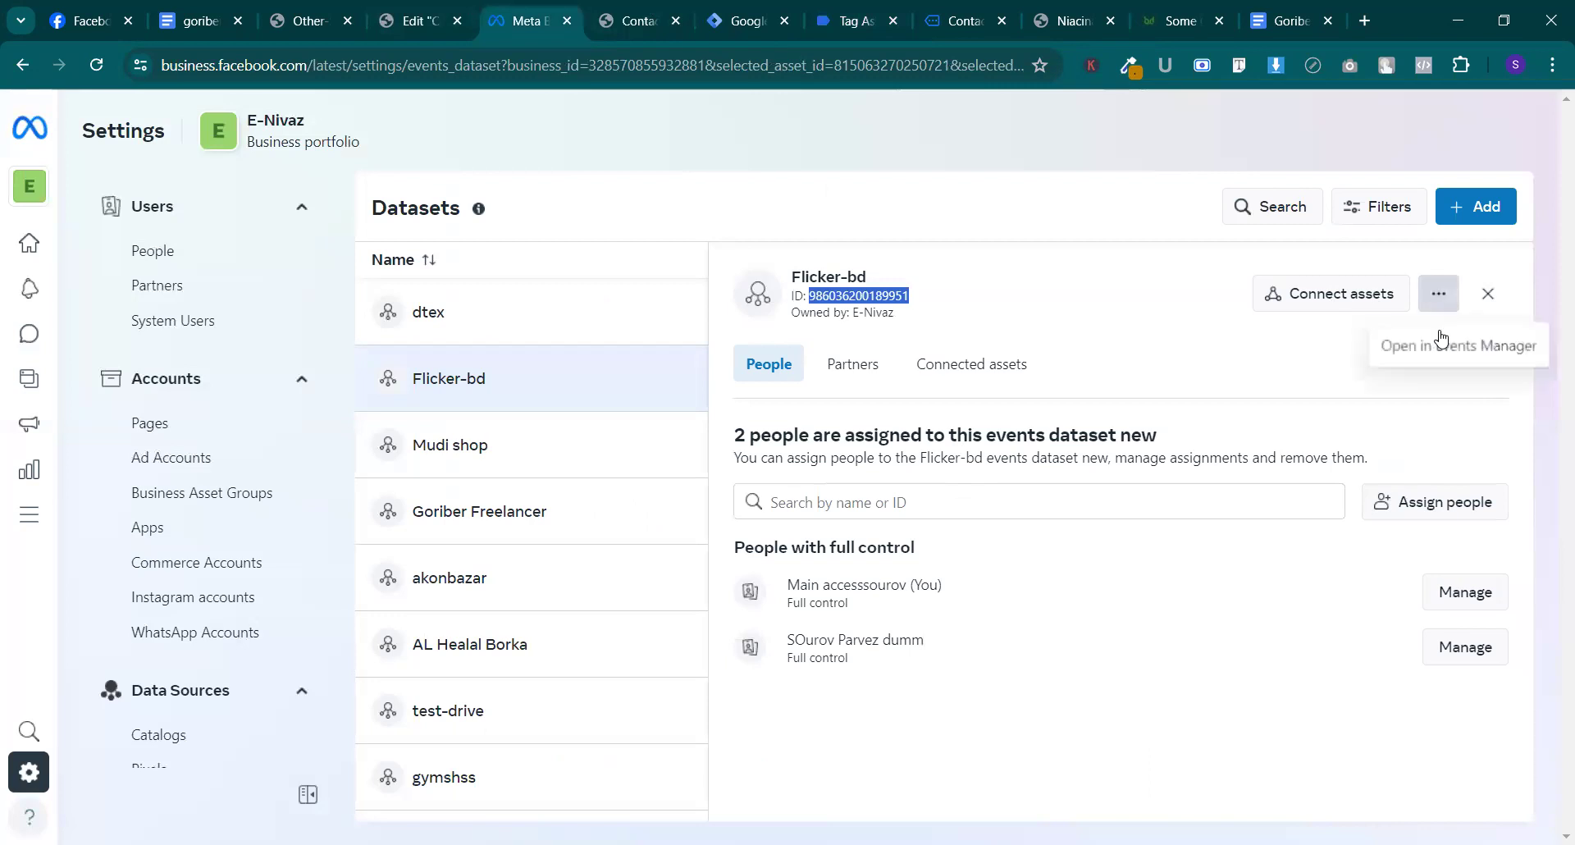
click(1438, 348)
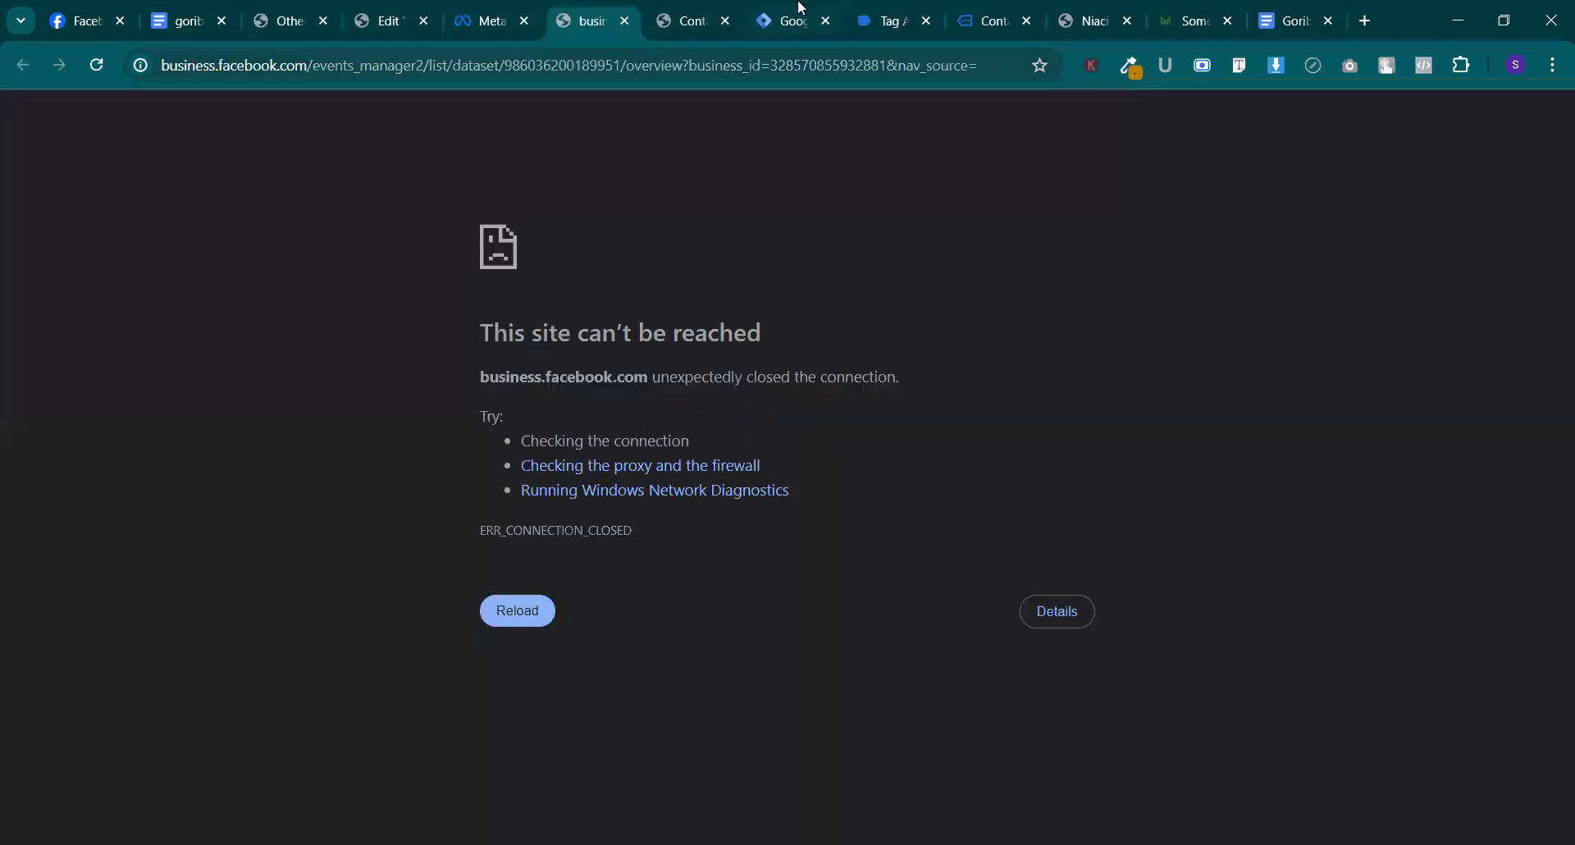
click(800, 16)
key(ctrl+Page_Up)
key(ctrl+Page_Up)
click(543, 622)
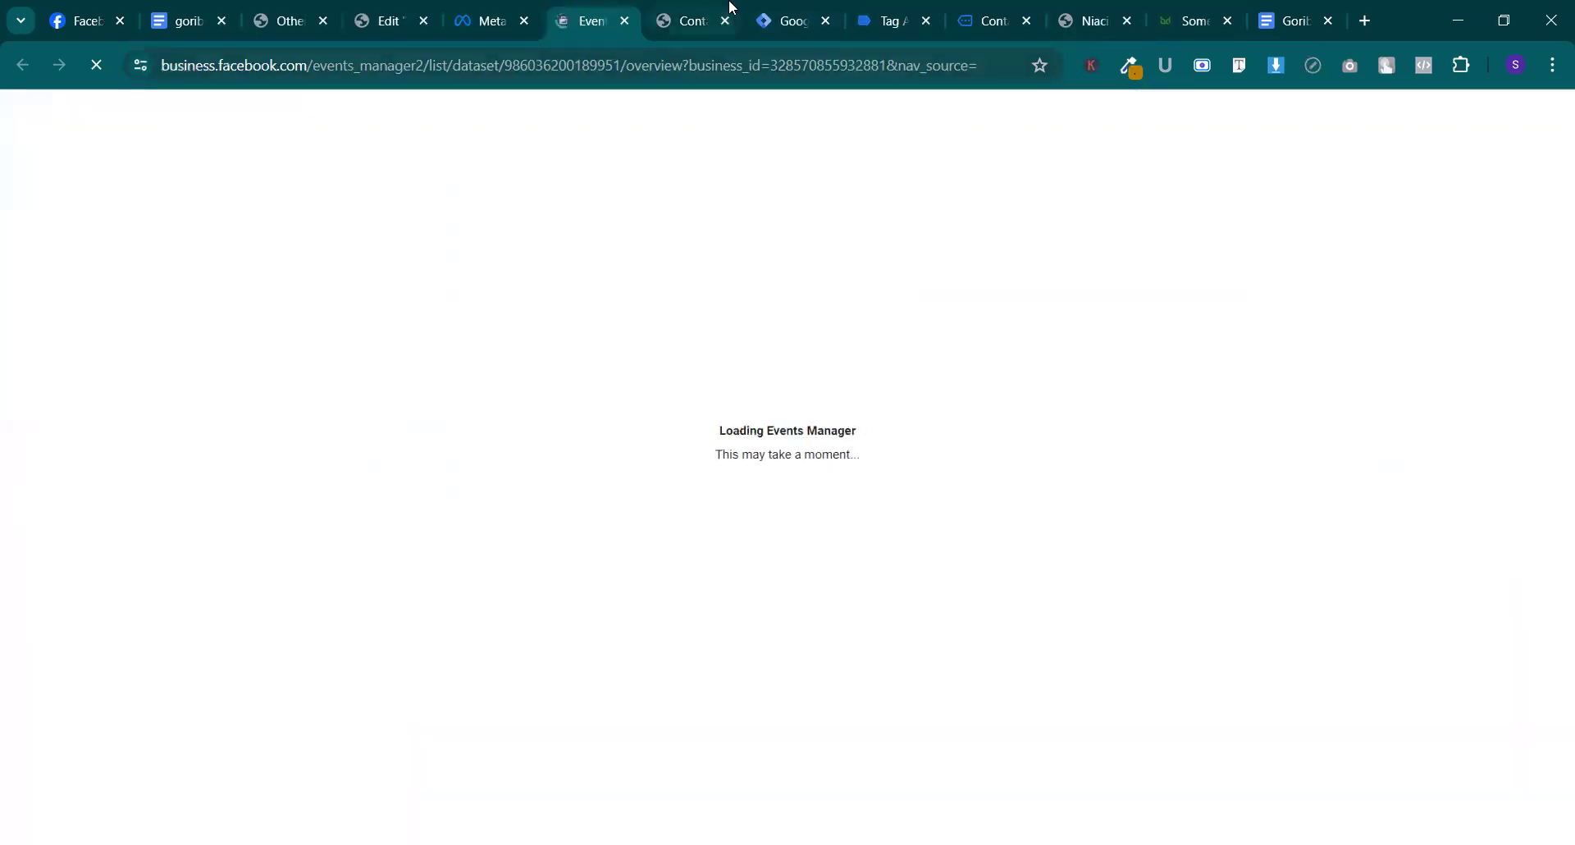
click(698, 21)
click(808, 25)
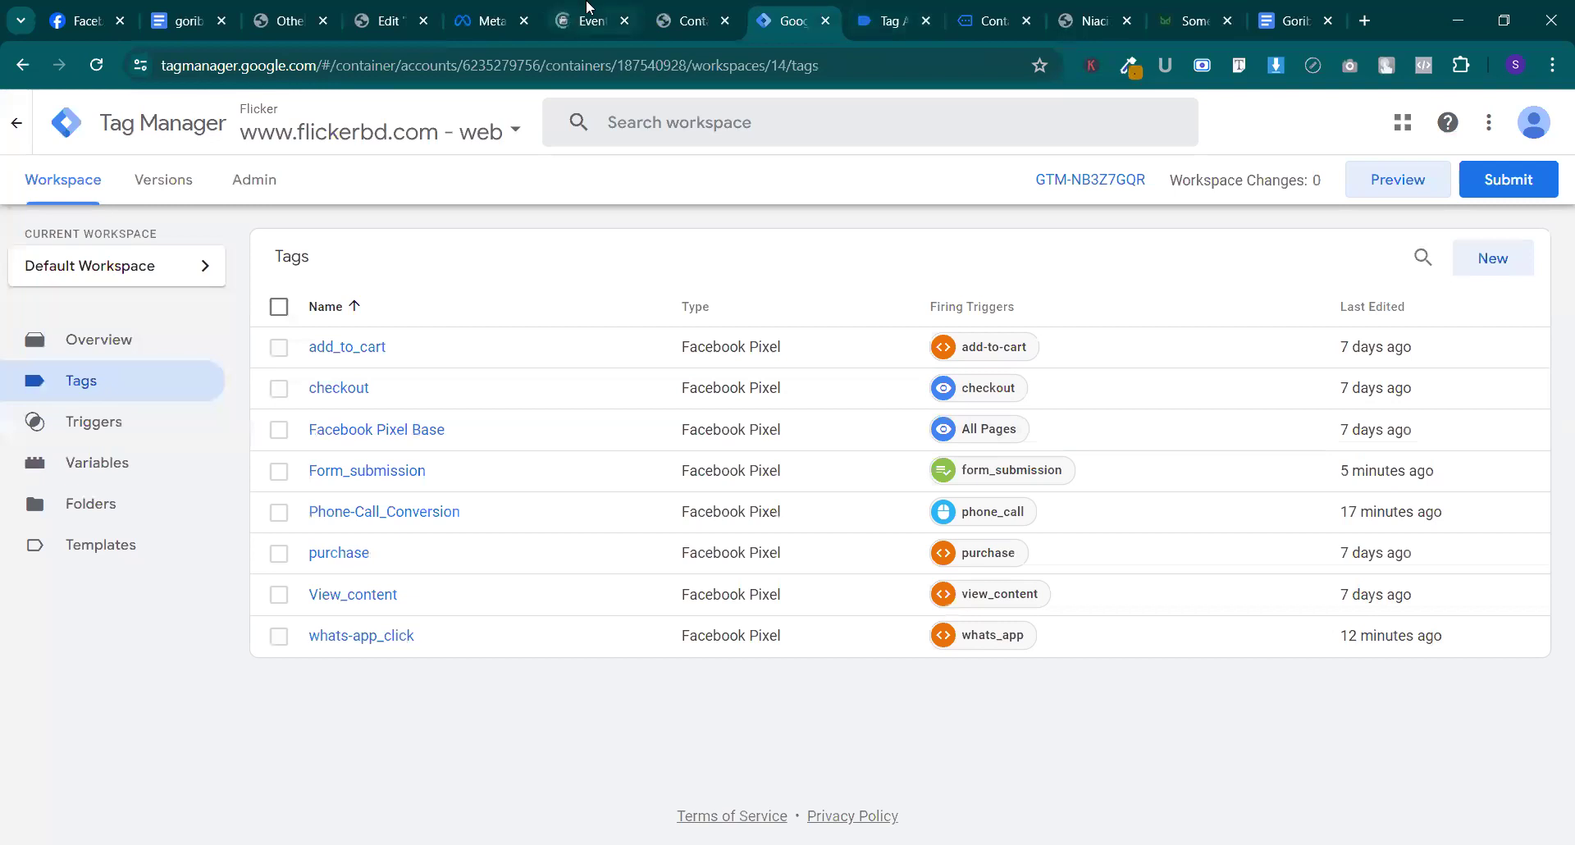
key(ctrl+Page_Up)
key(ctrl+Page_Up)
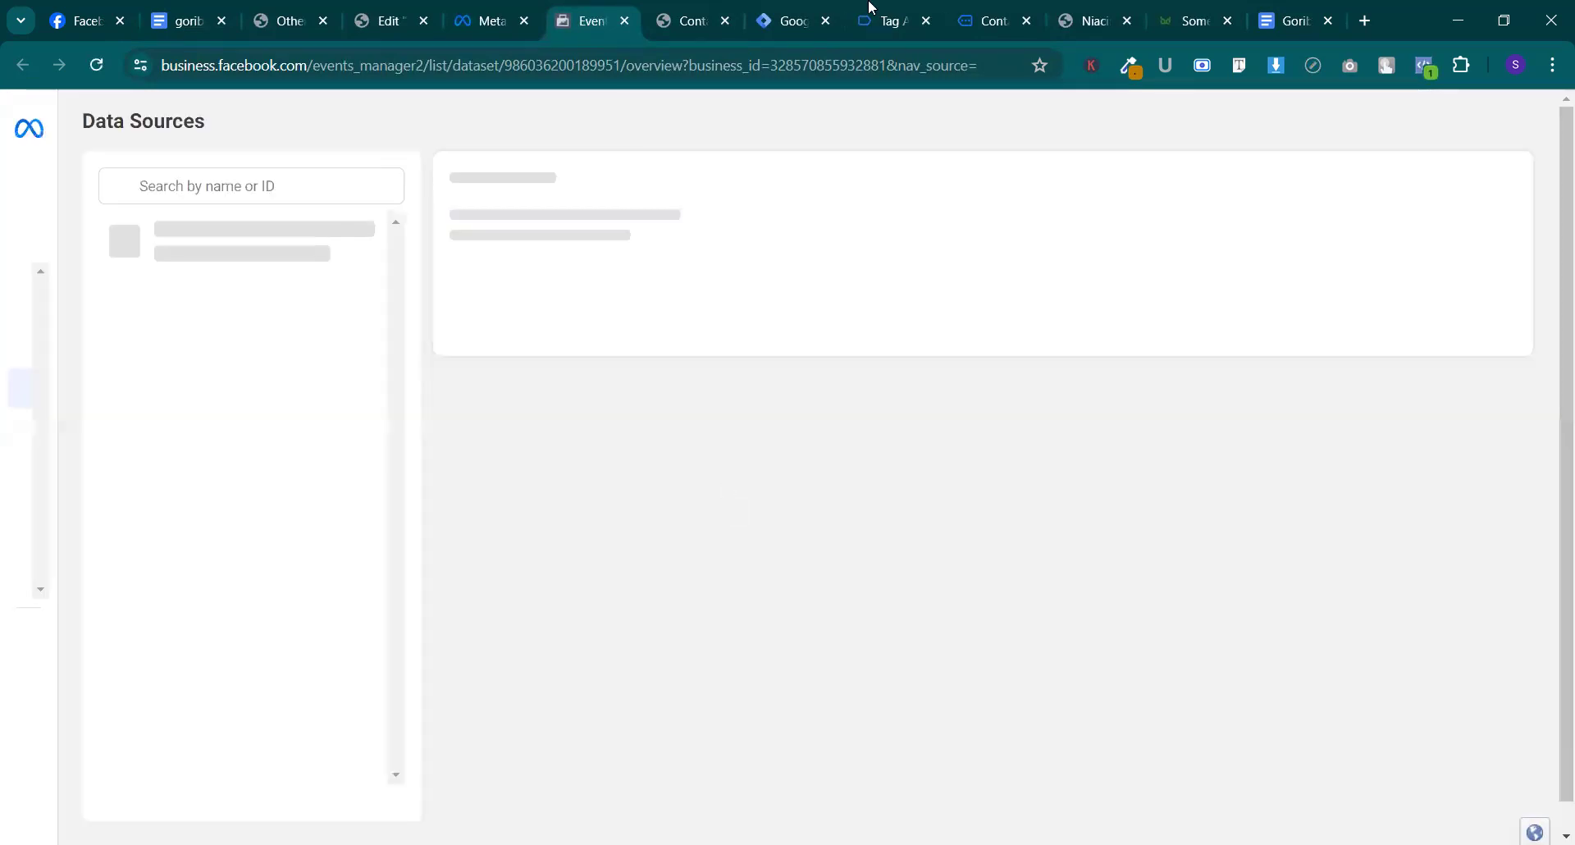
Open the Form_submission tag's Facebook Pixel Lead configuration in GTM.
click(784, 12)
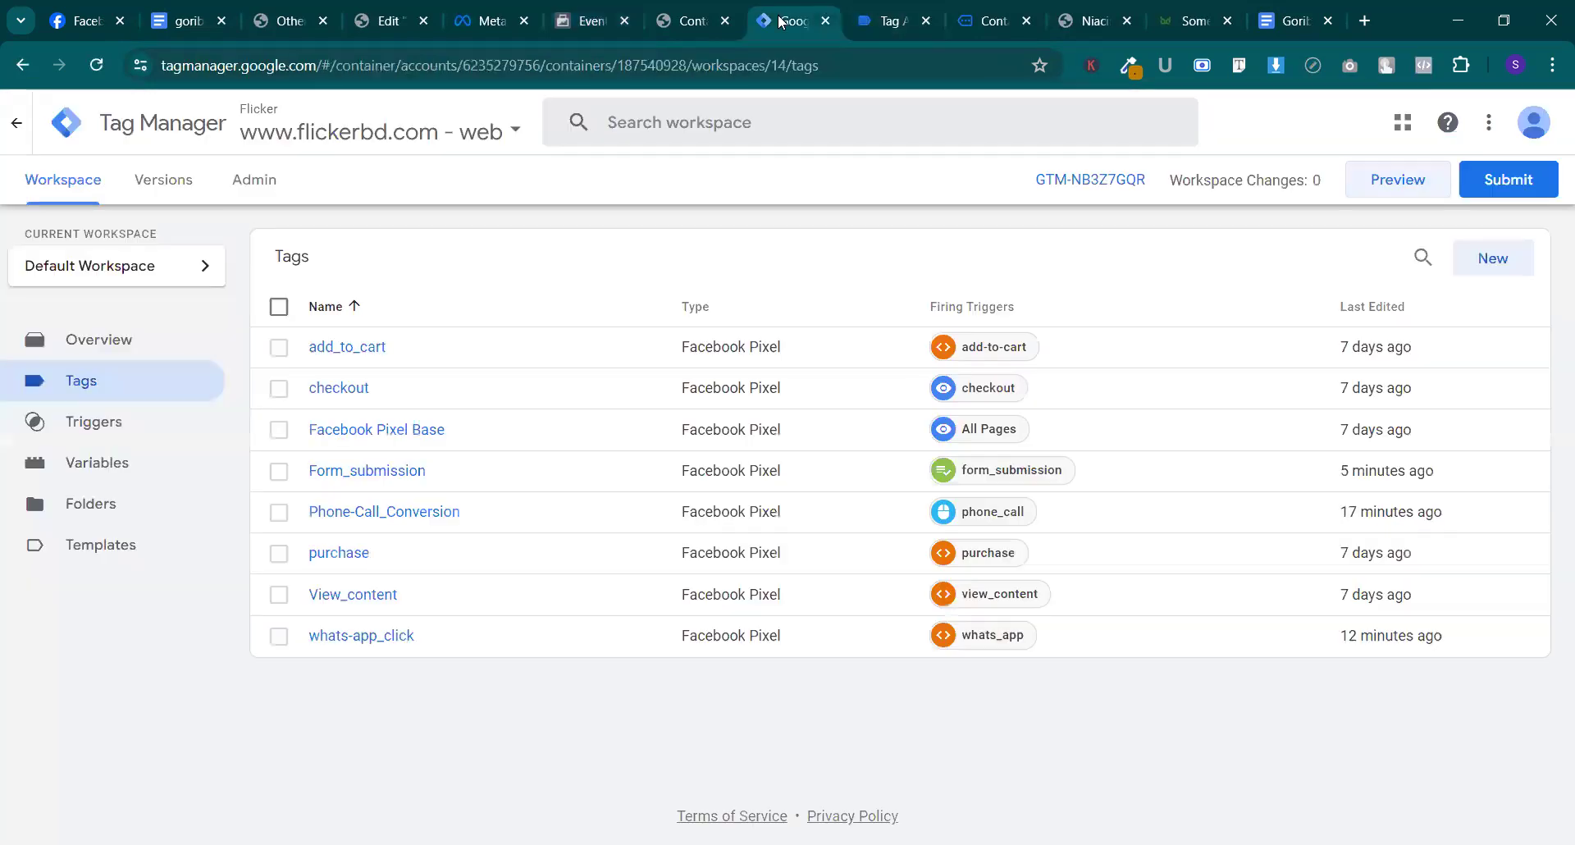
click(362, 474)
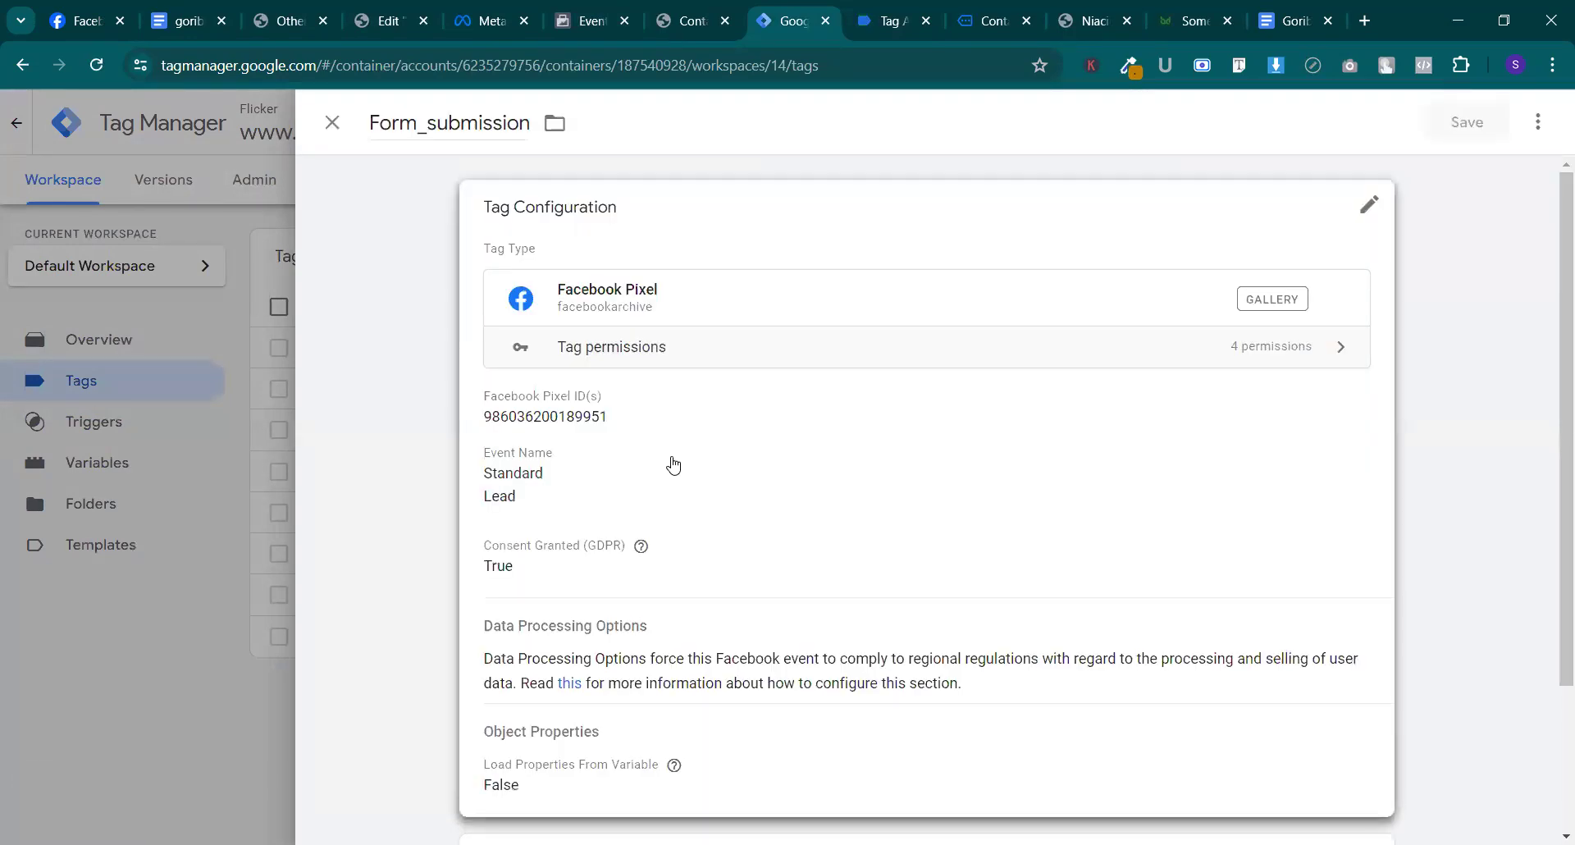
click(587, 21)
Review, acknowledge and confirm the Click to Chat by HoliThemes custom event so it is enabled.
scroll(679, 432, down, 6)
scroll(679, 432, up, 3)
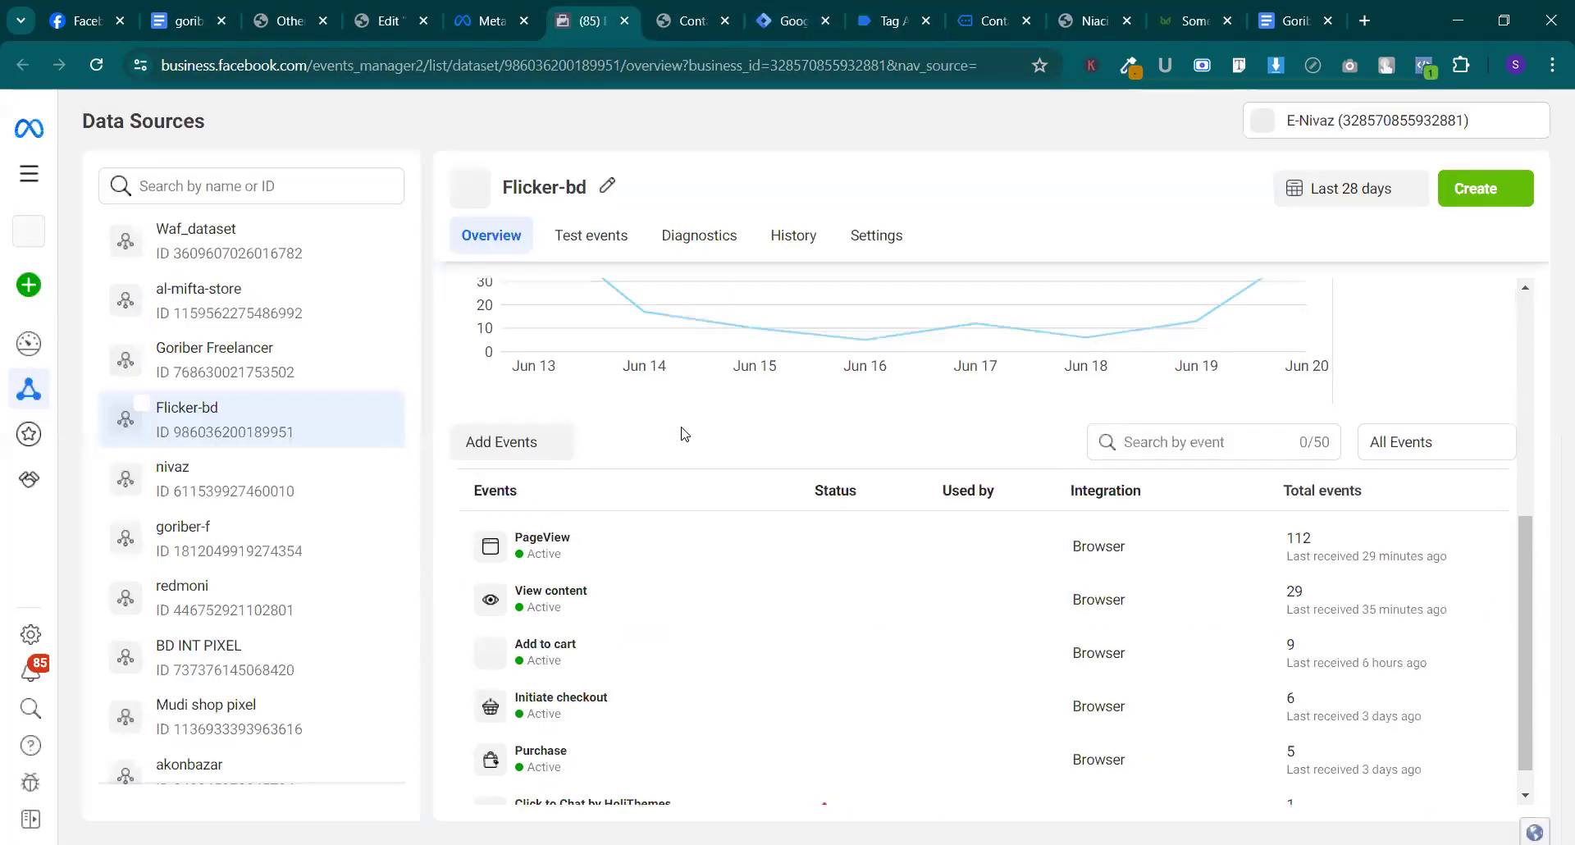
scroll(681, 411, up, 3)
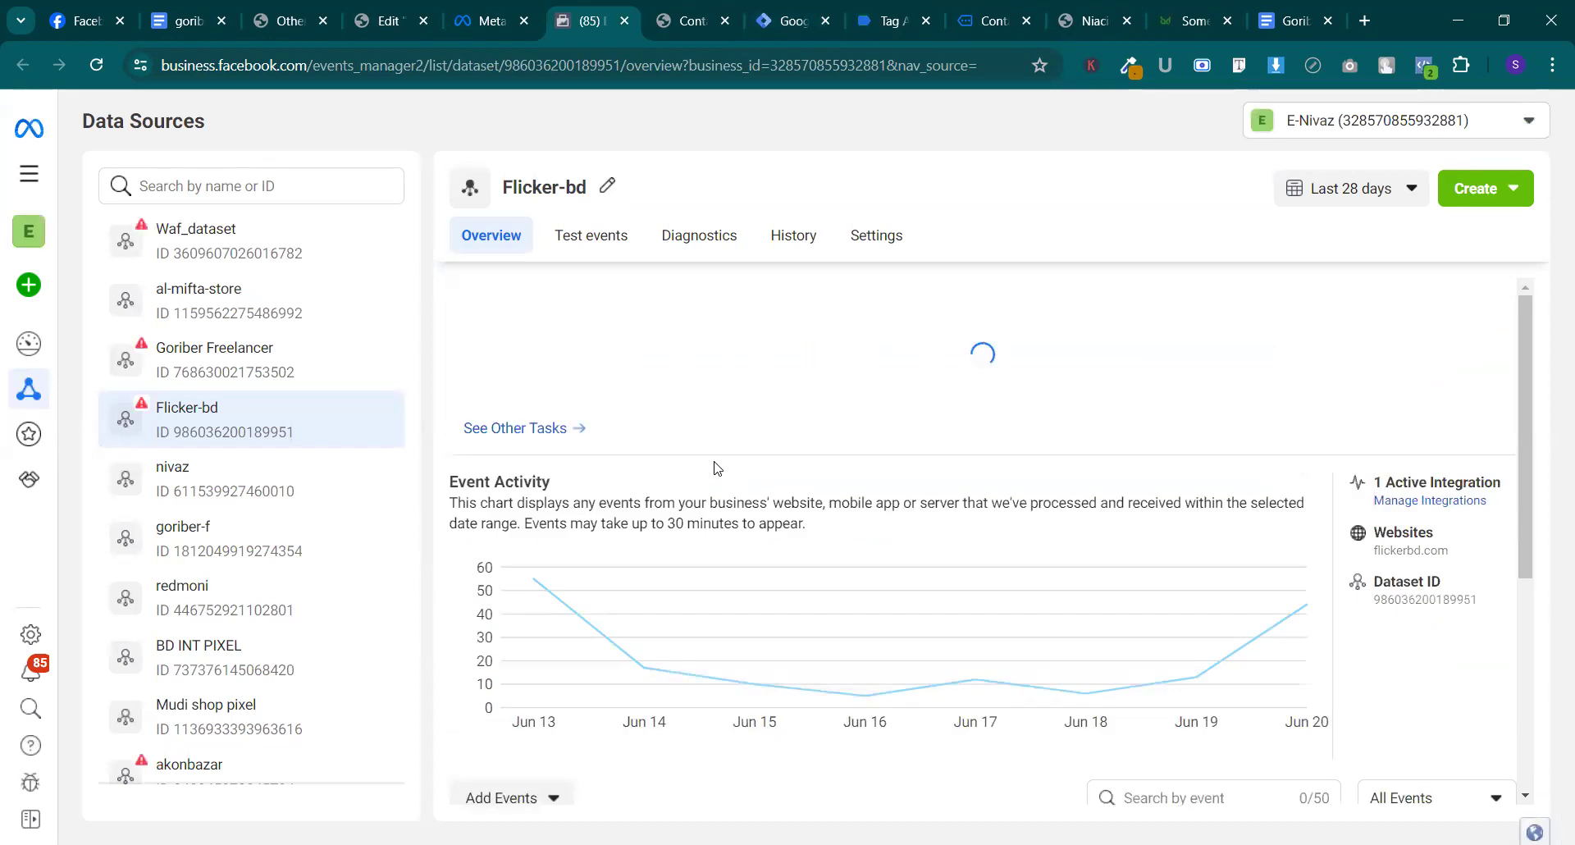
scroll(809, 538, down, 5)
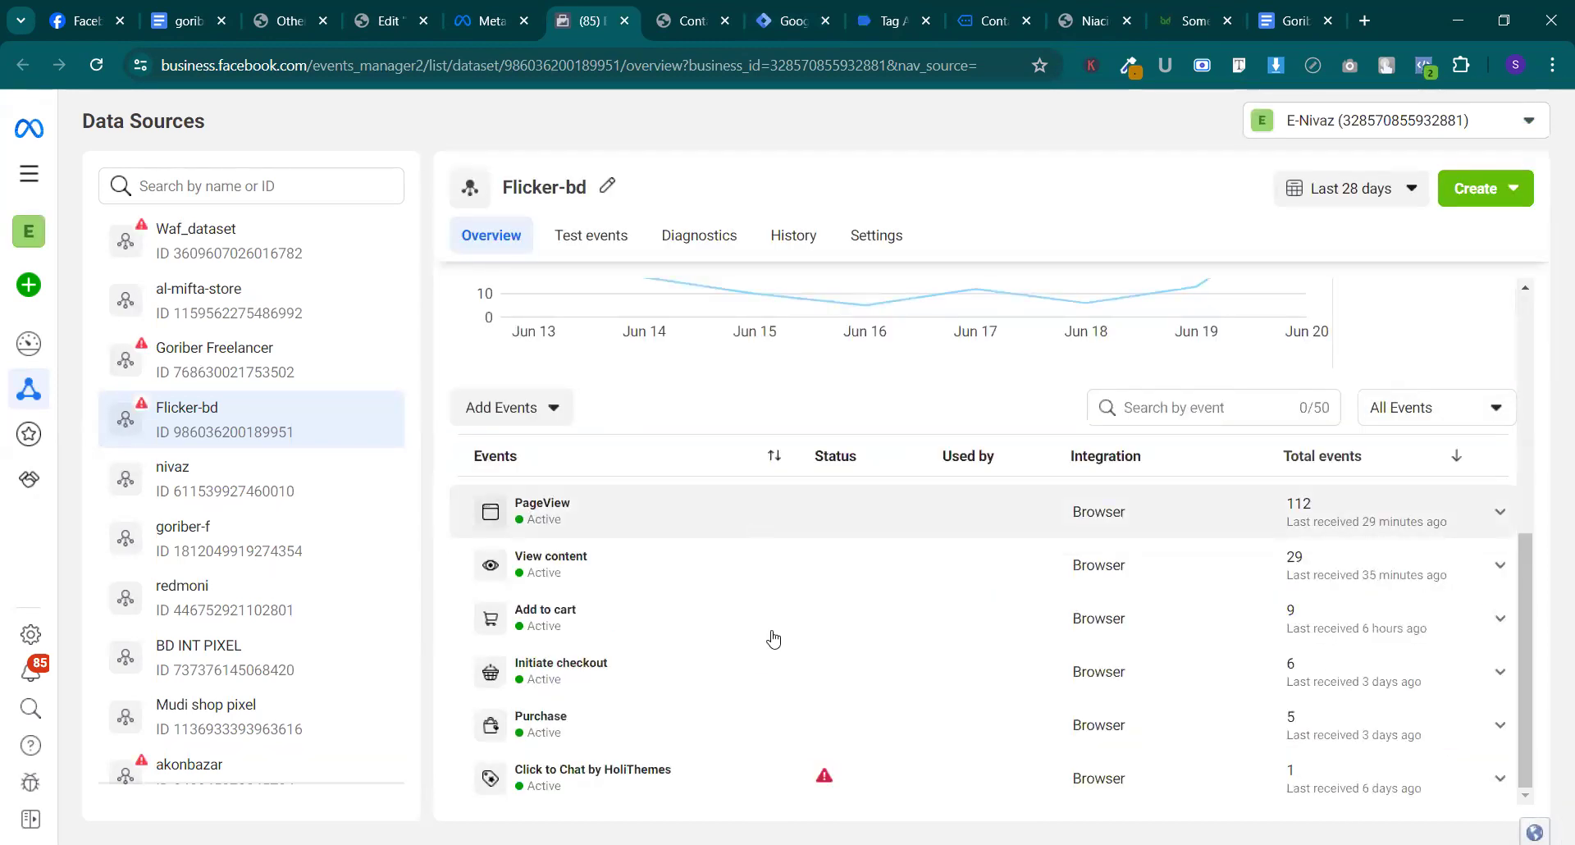
click(824, 778)
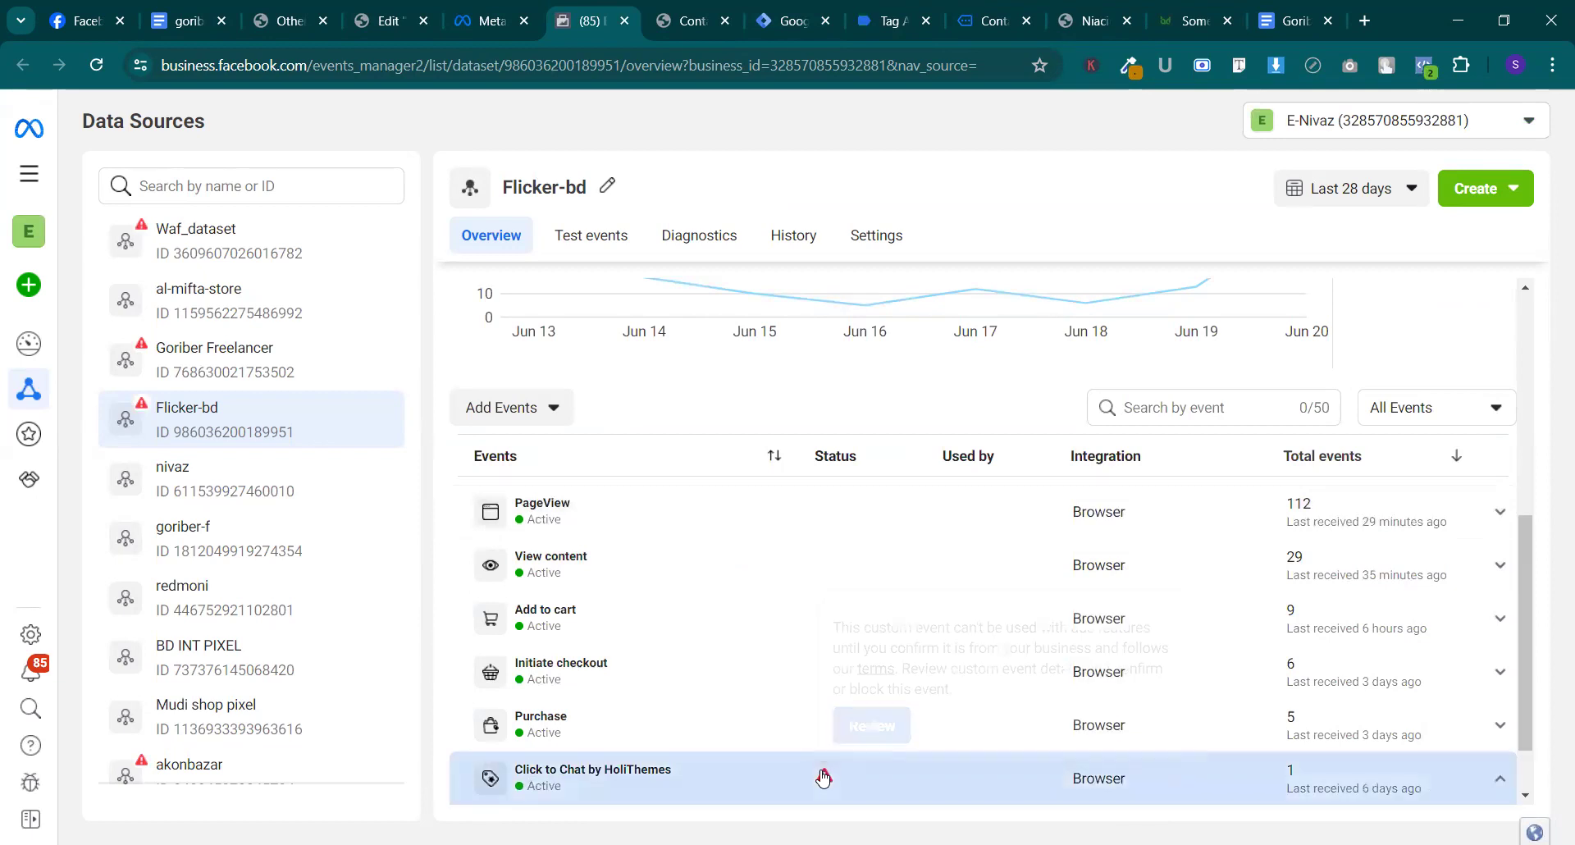
mouse_move(825, 776)
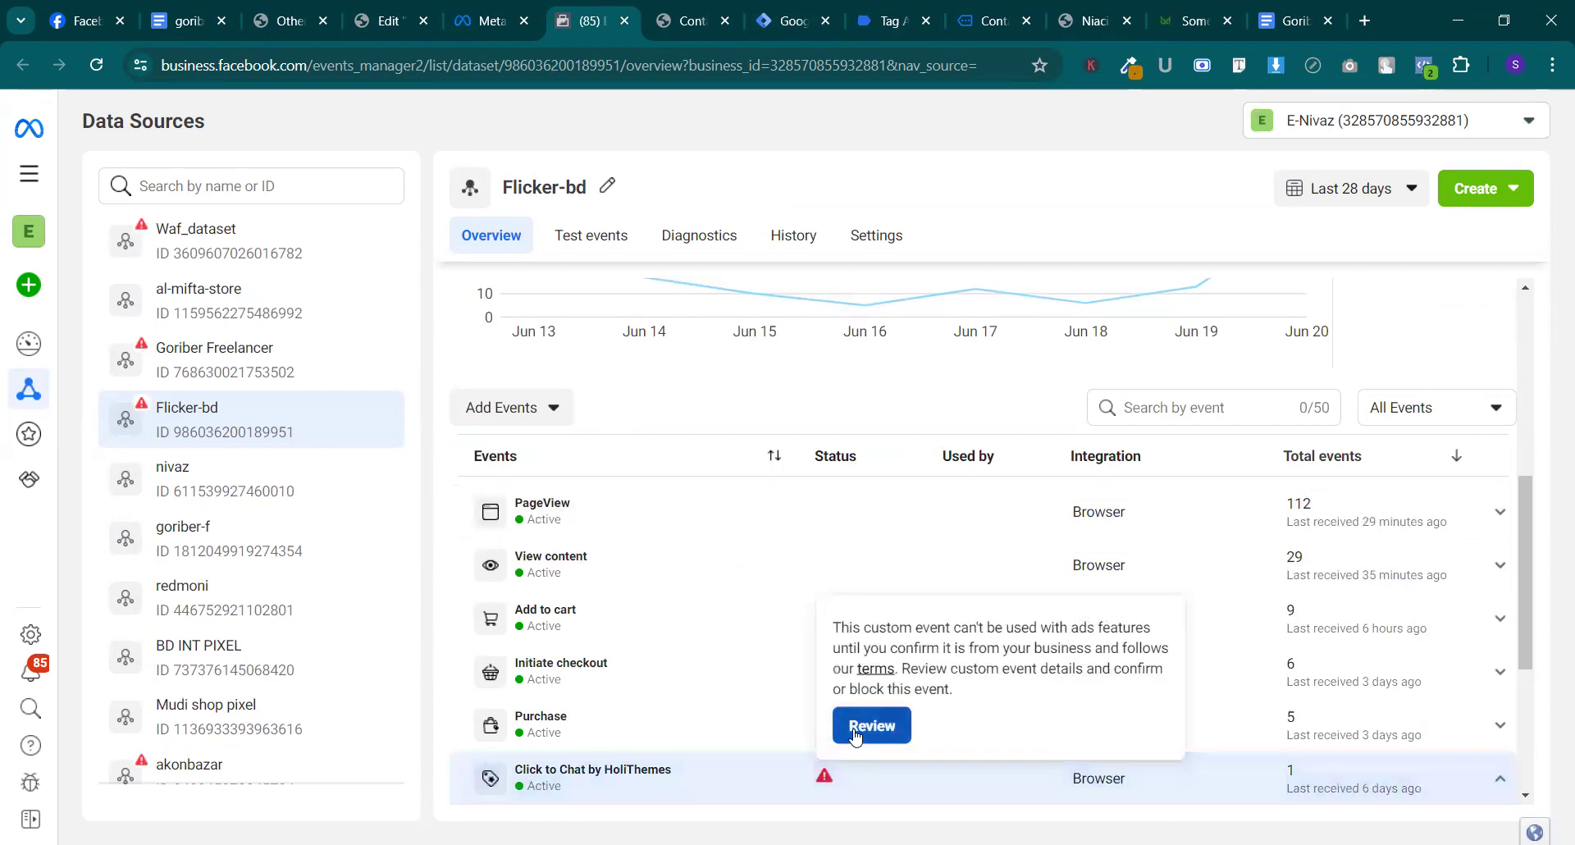
click(855, 730)
click(1132, 556)
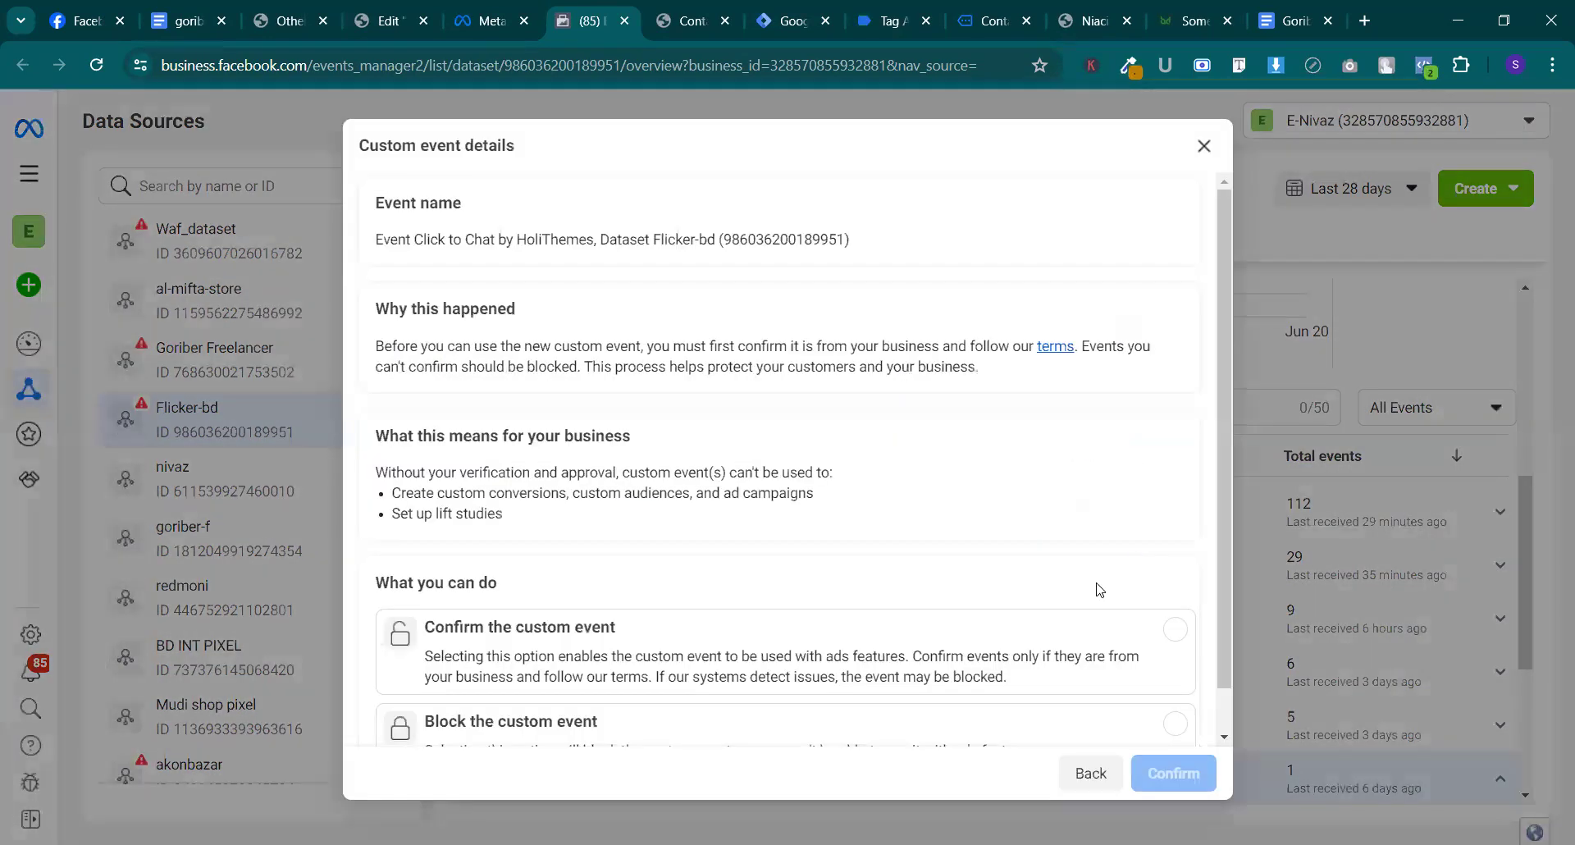
scroll(828, 638, down, 1)
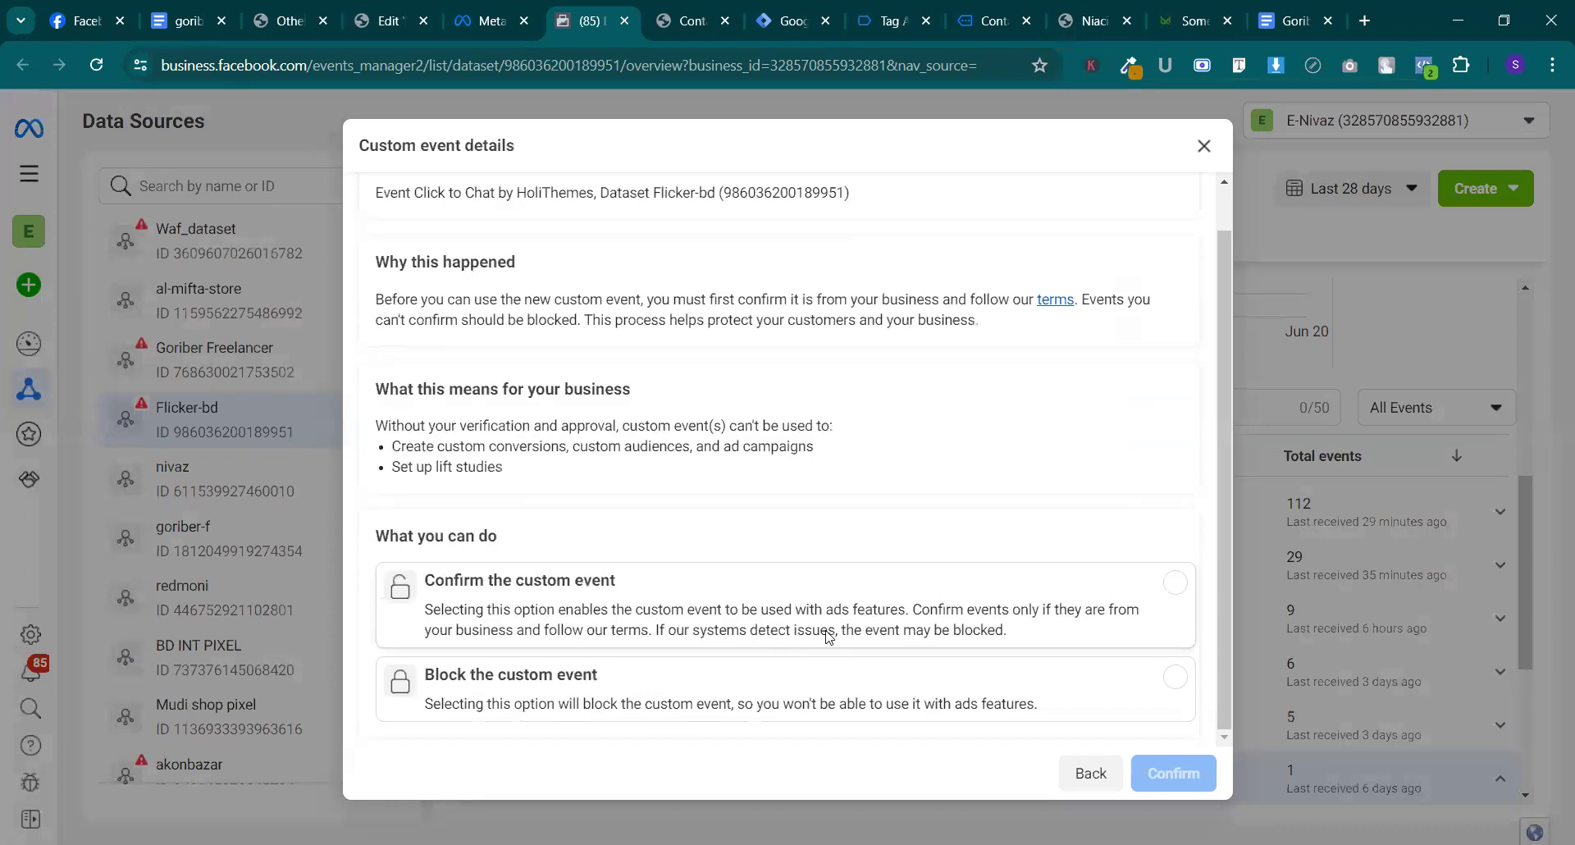
click(1170, 635)
click(1137, 768)
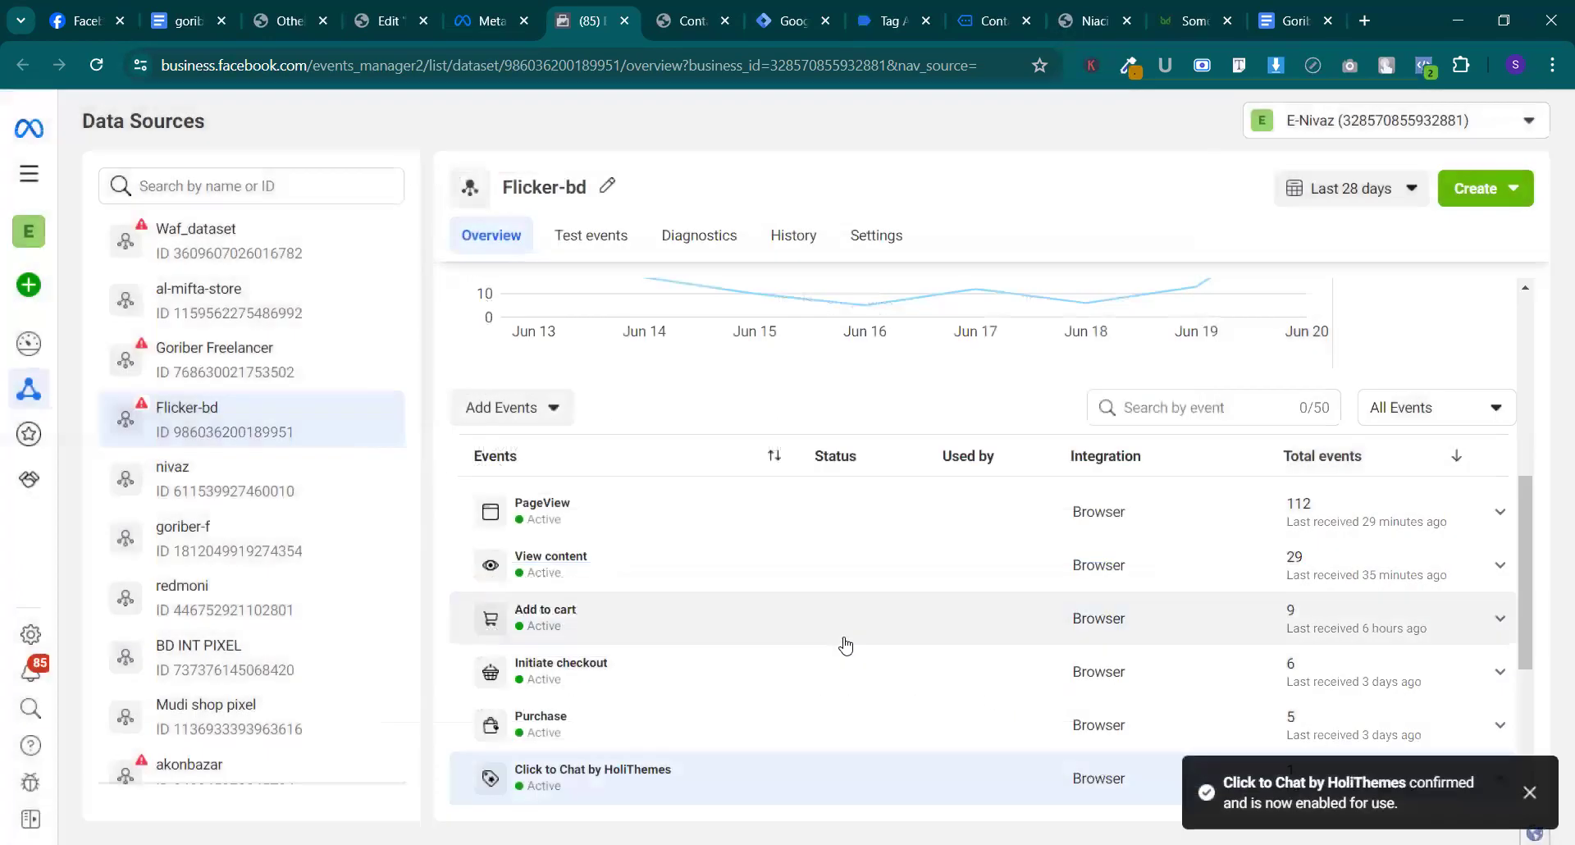
scroll(841, 641, up, 5)
click(593, 236)
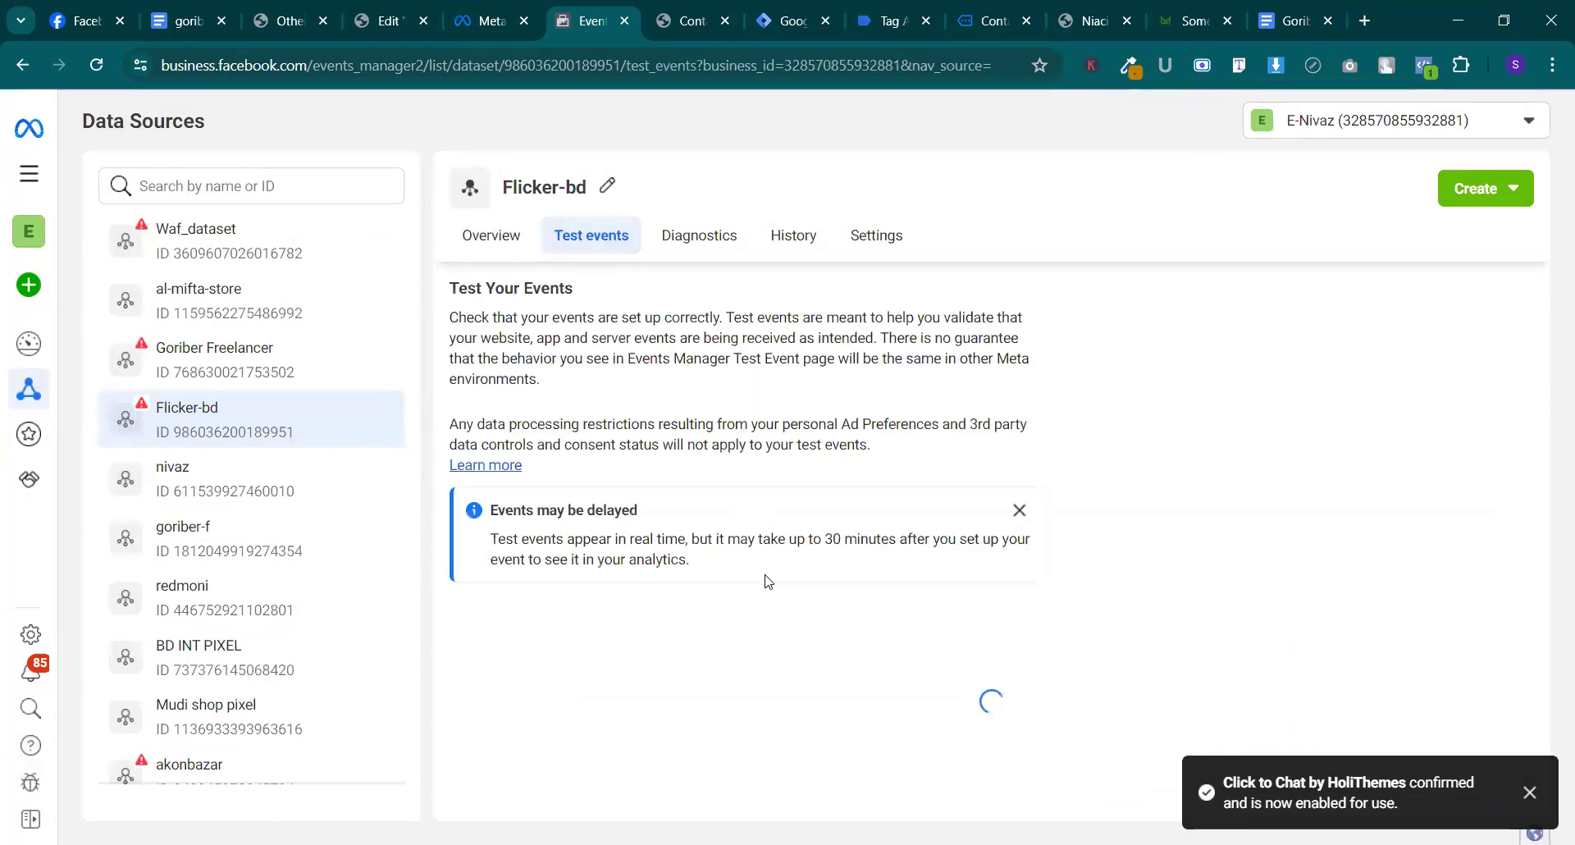
Clear the recorded test activity and expand the website events test instructions.
scroll(767, 582, down, 1)
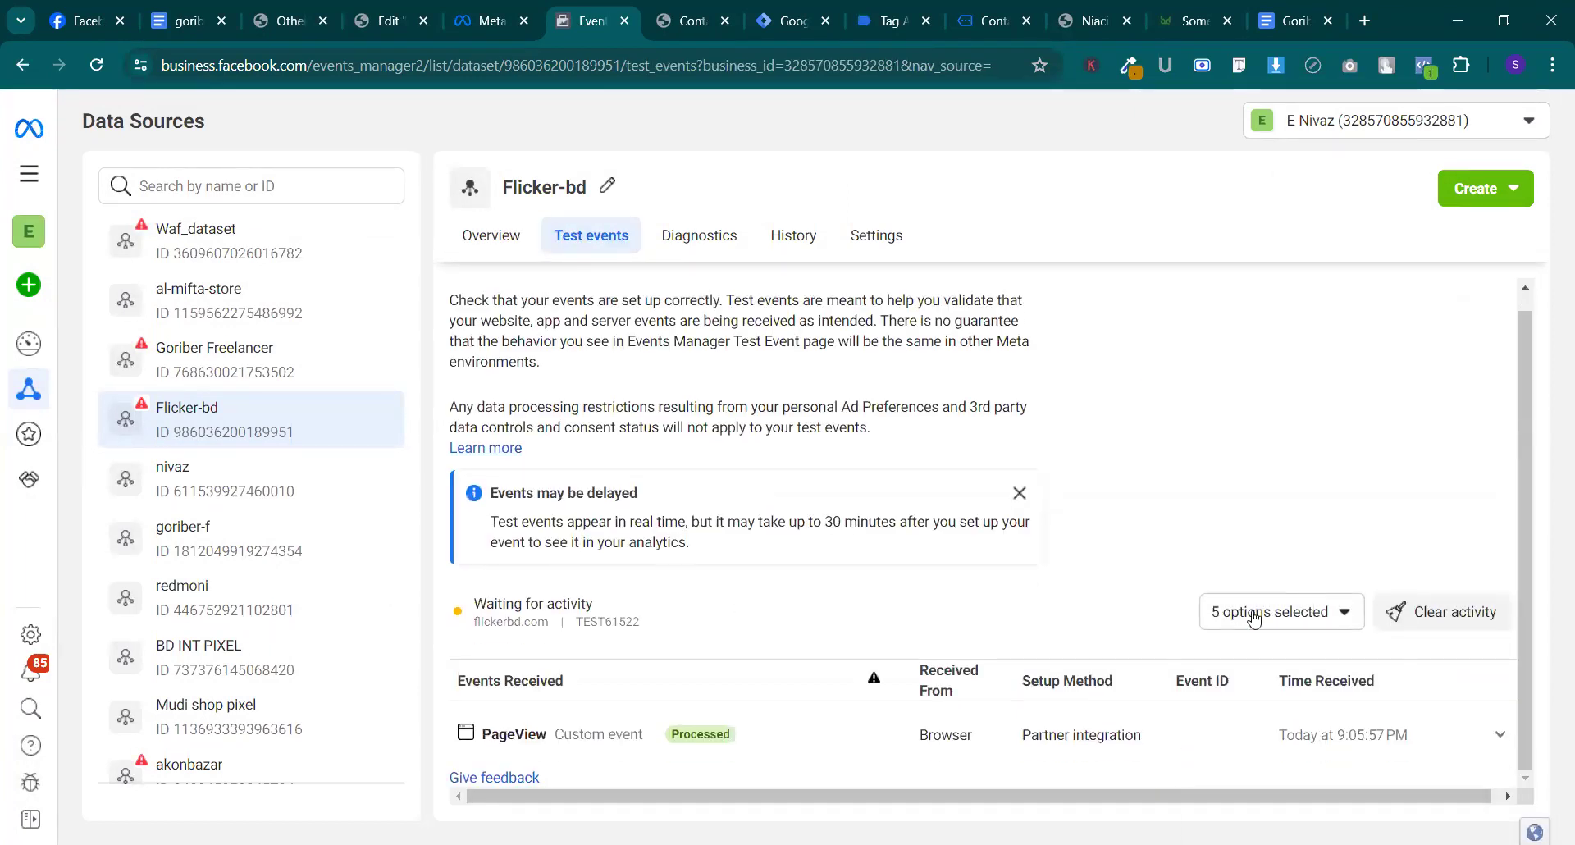
click(1452, 619)
click(1053, 428)
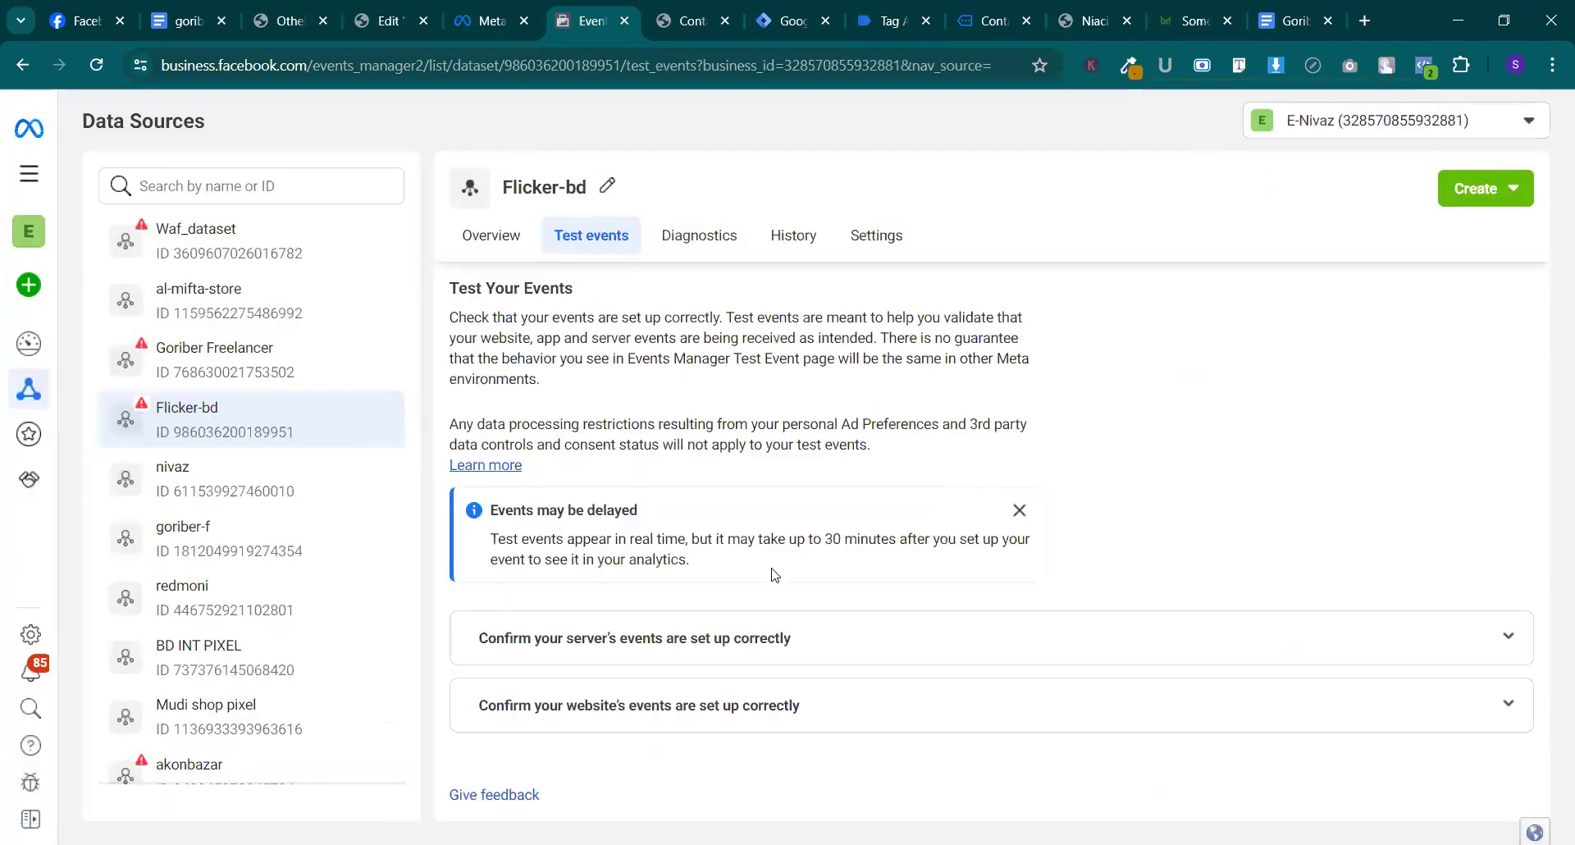
click(823, 716)
scroll(824, 716, down, 2)
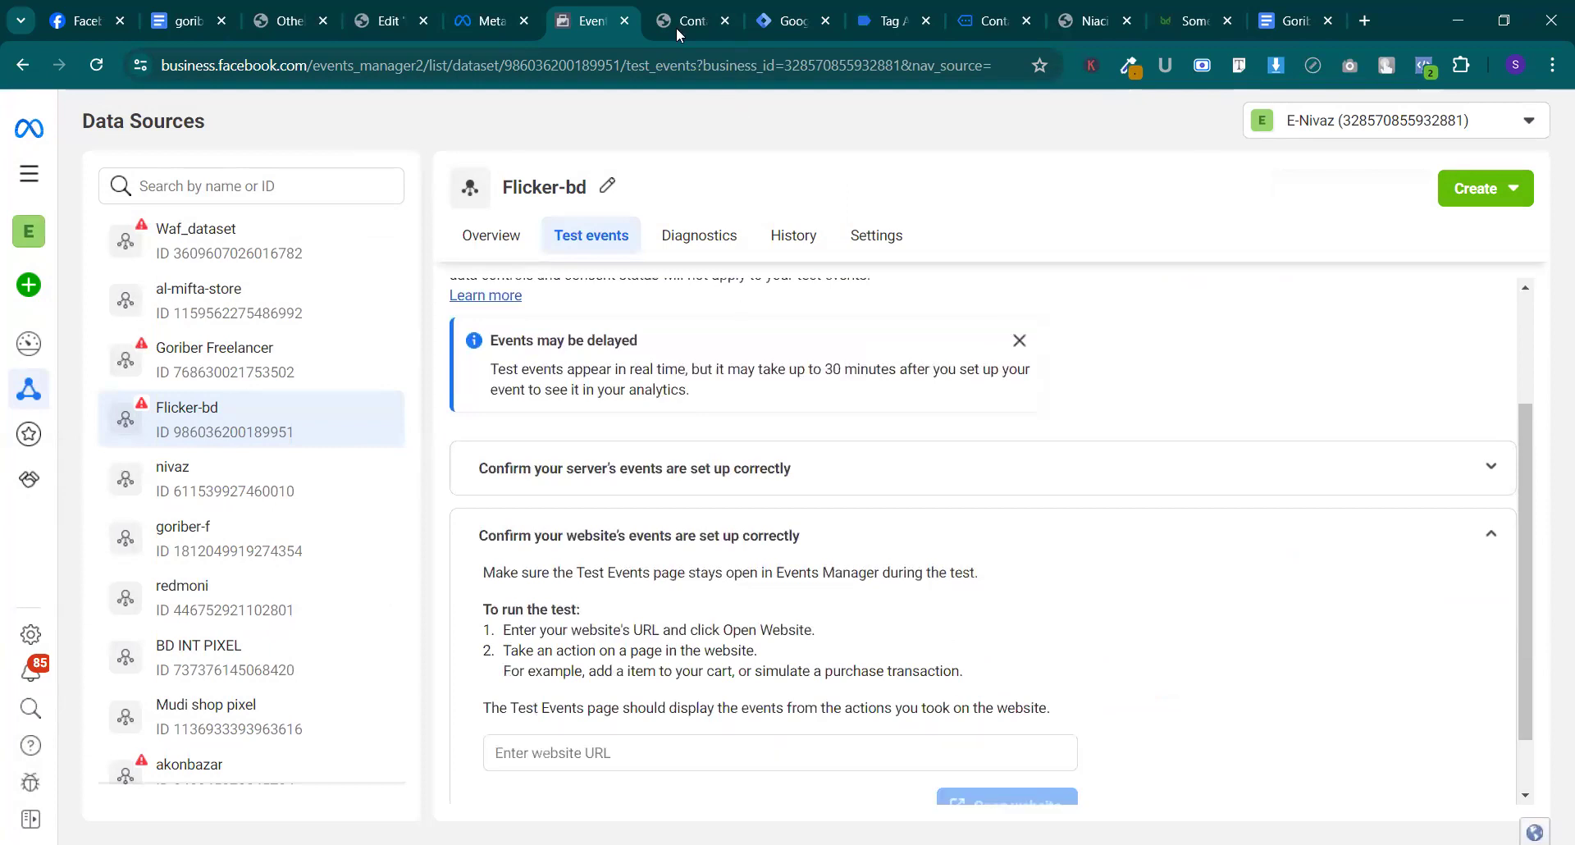
Recheck the fired Form_submission tag's details in Tag Assistant.
click(676, 24)
click(784, 20)
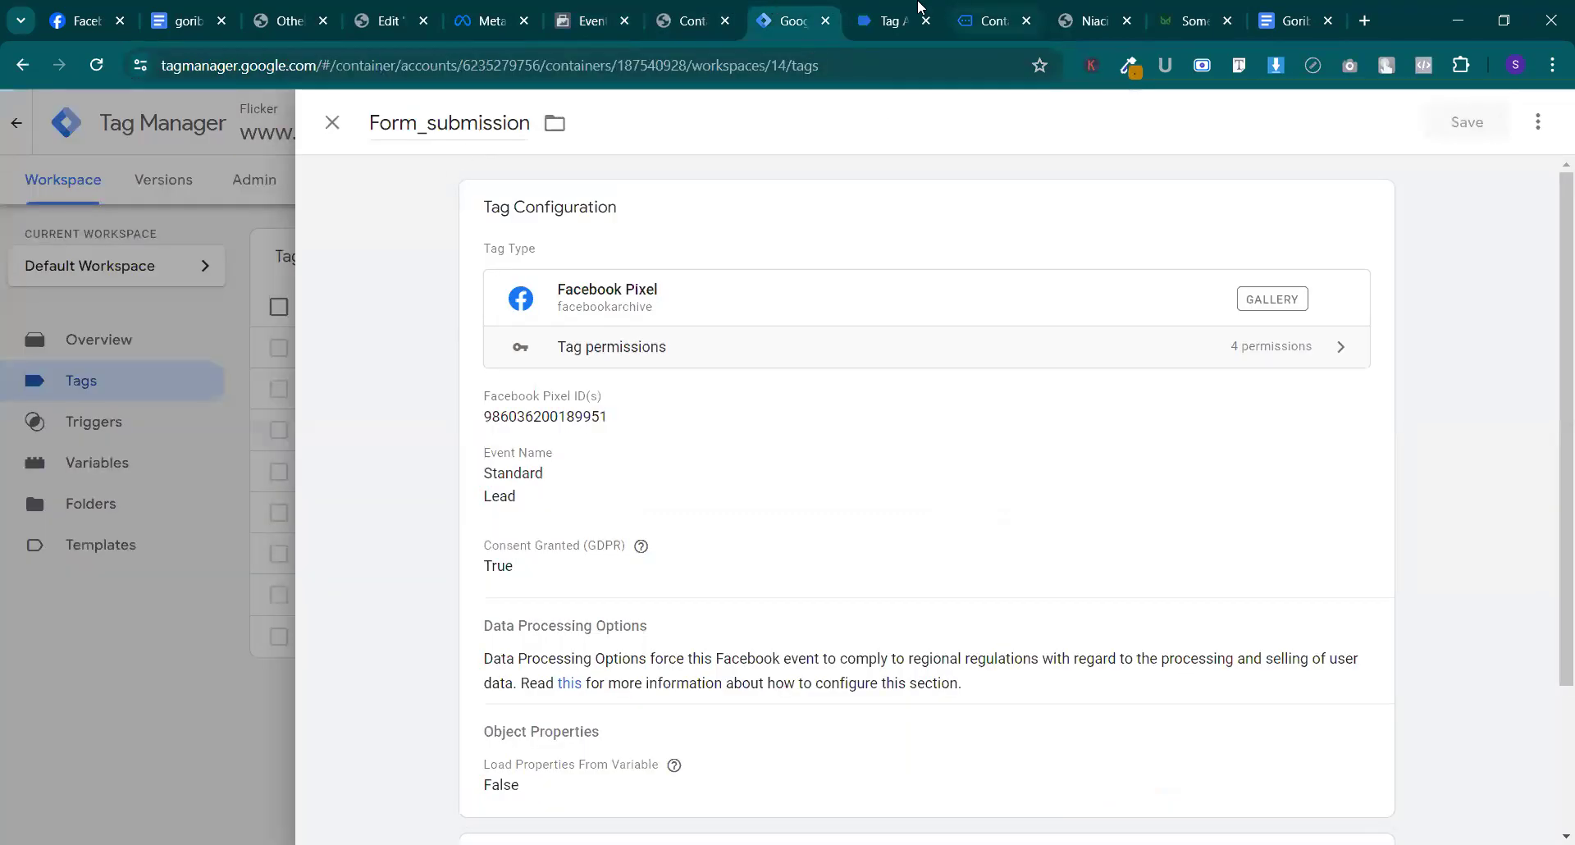
click(891, 21)
click(332, 122)
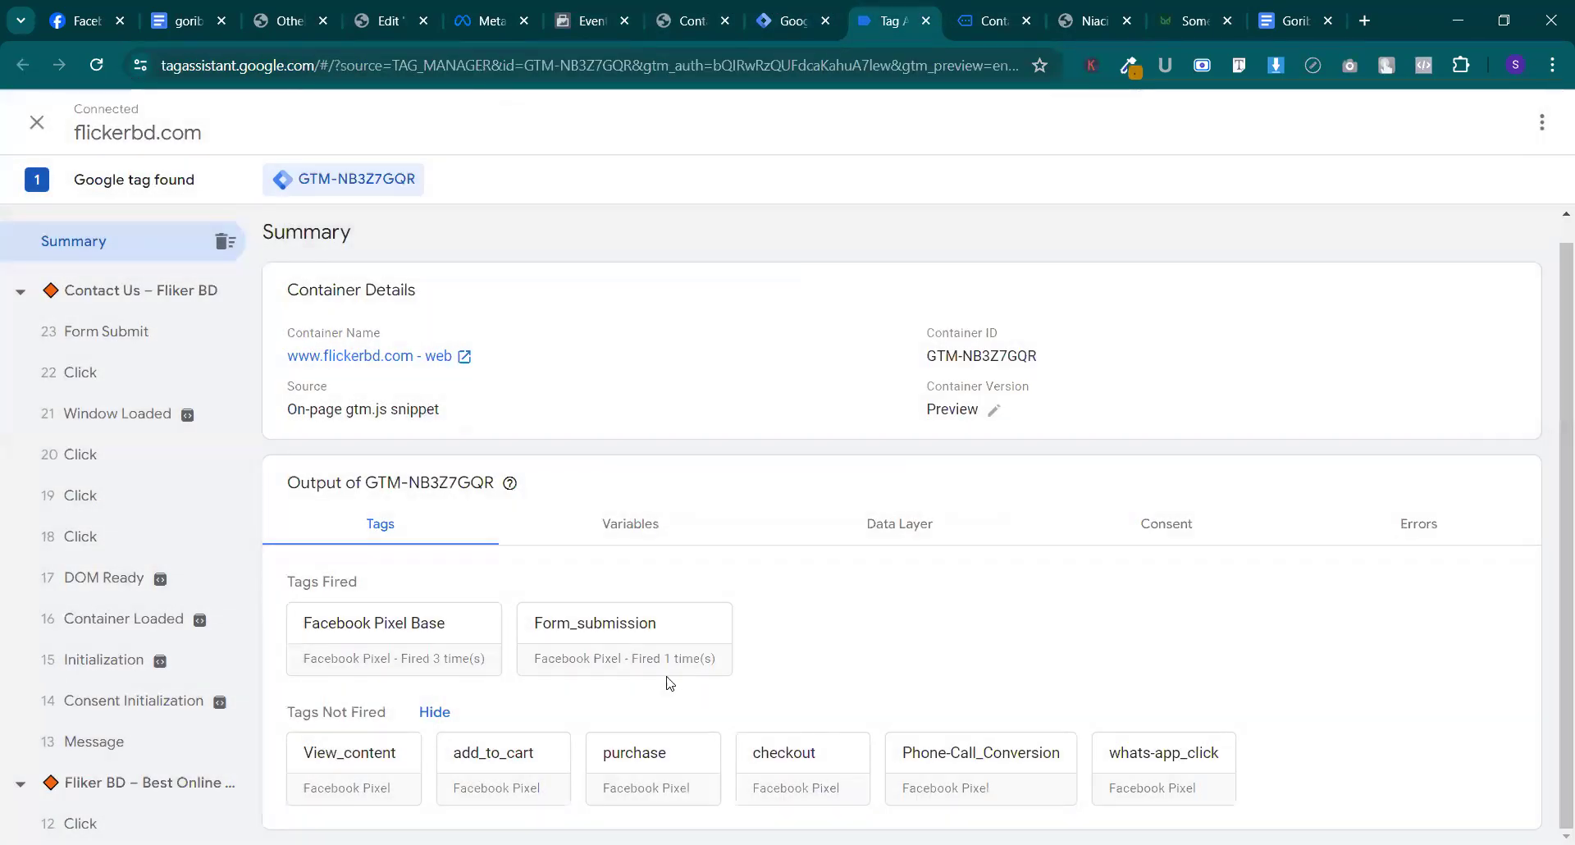
click(654, 669)
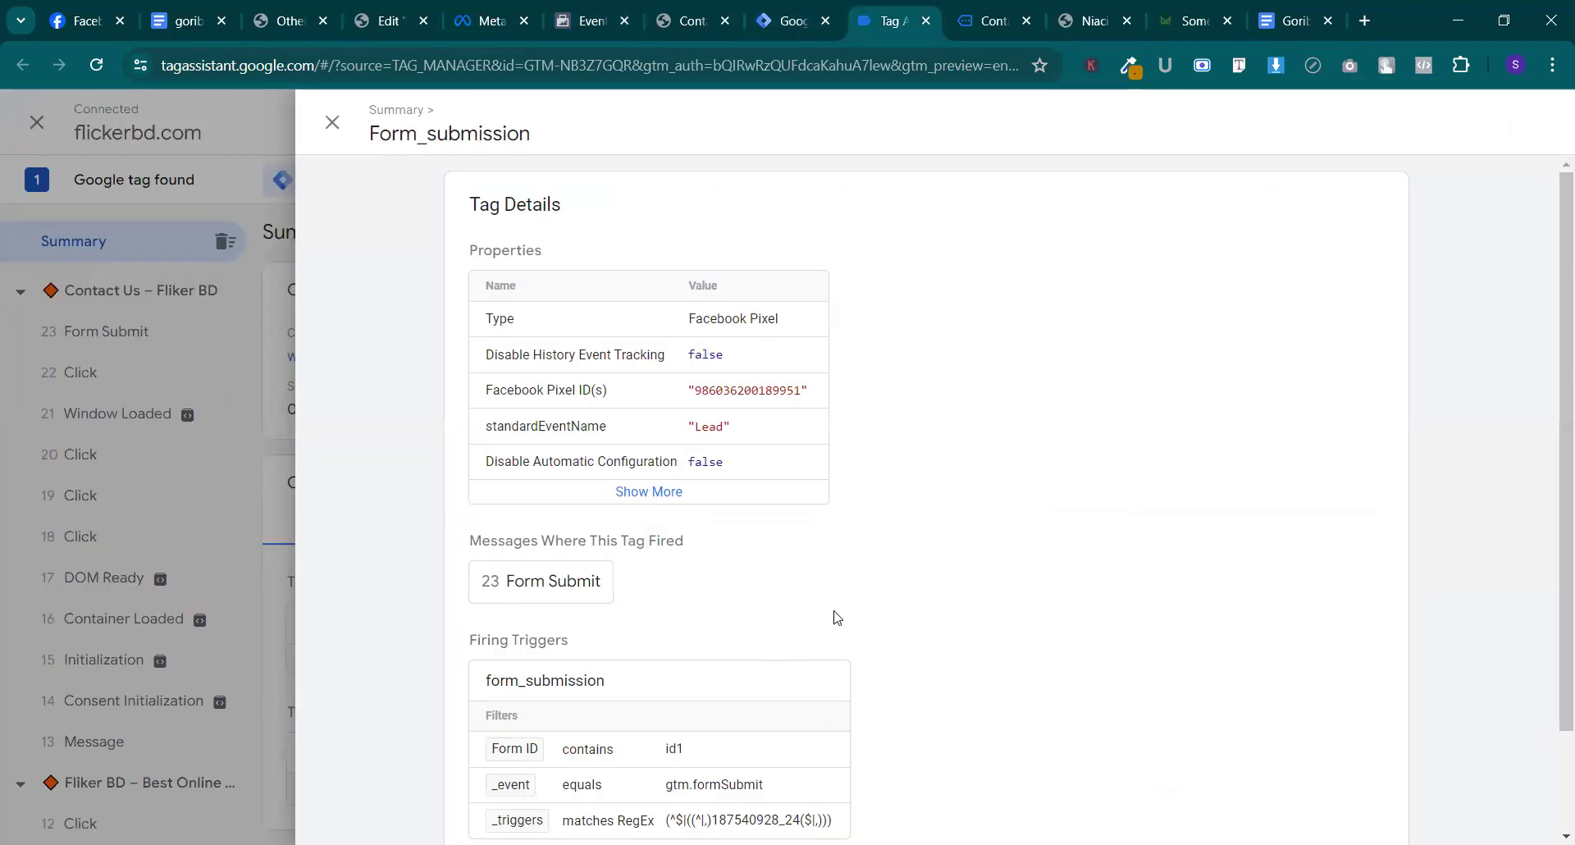
scroll(830, 617, down, 2)
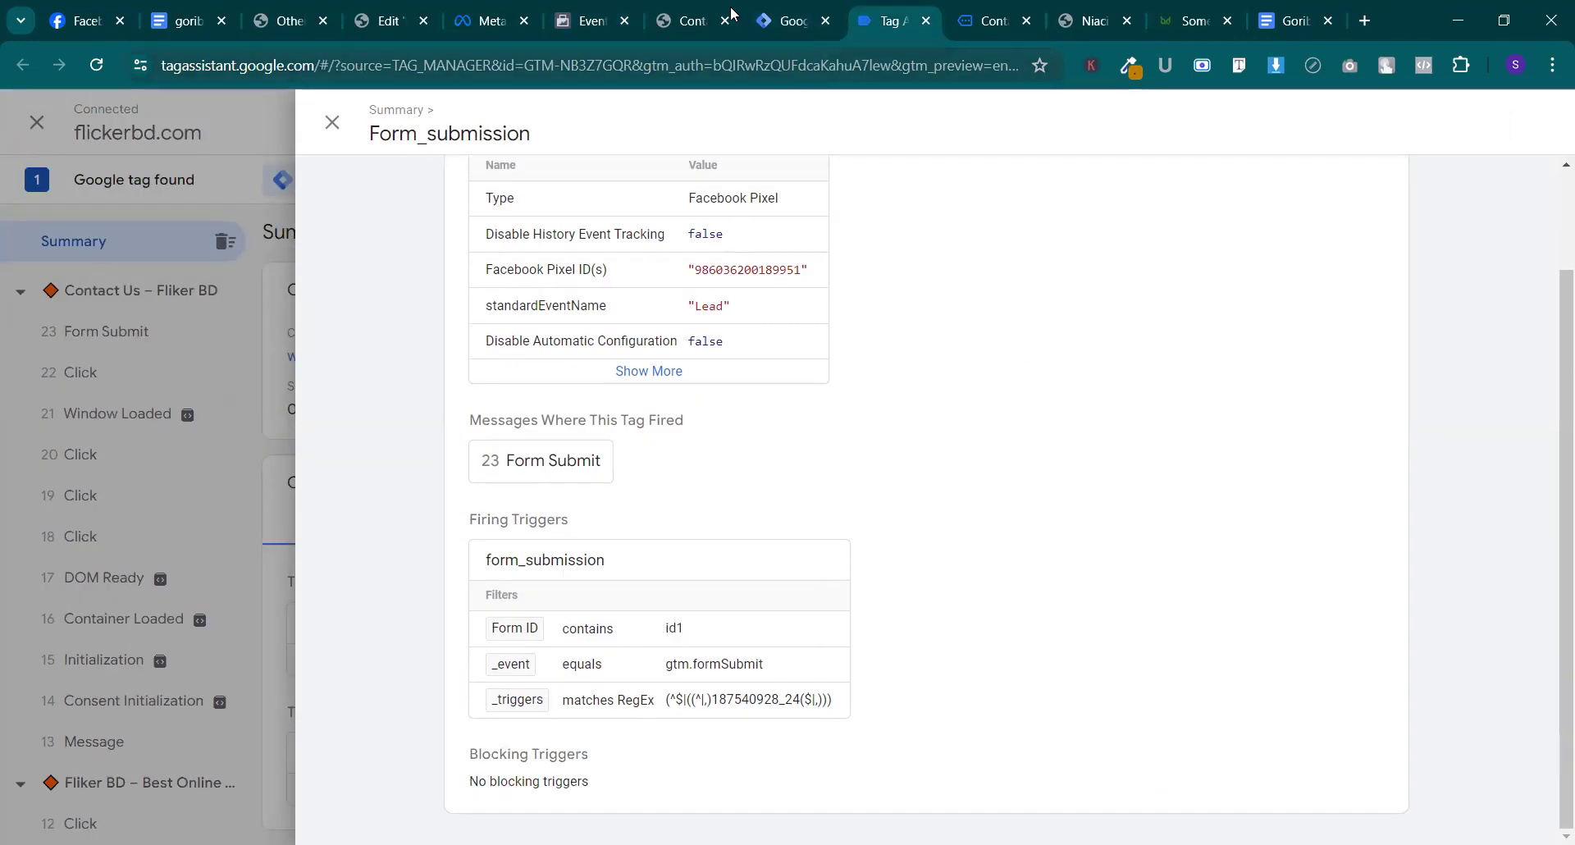
Enter flickerbd.com as the website URL for the Test events check.
click(694, 20)
click(617, 12)
scroll(725, 603, down, 1)
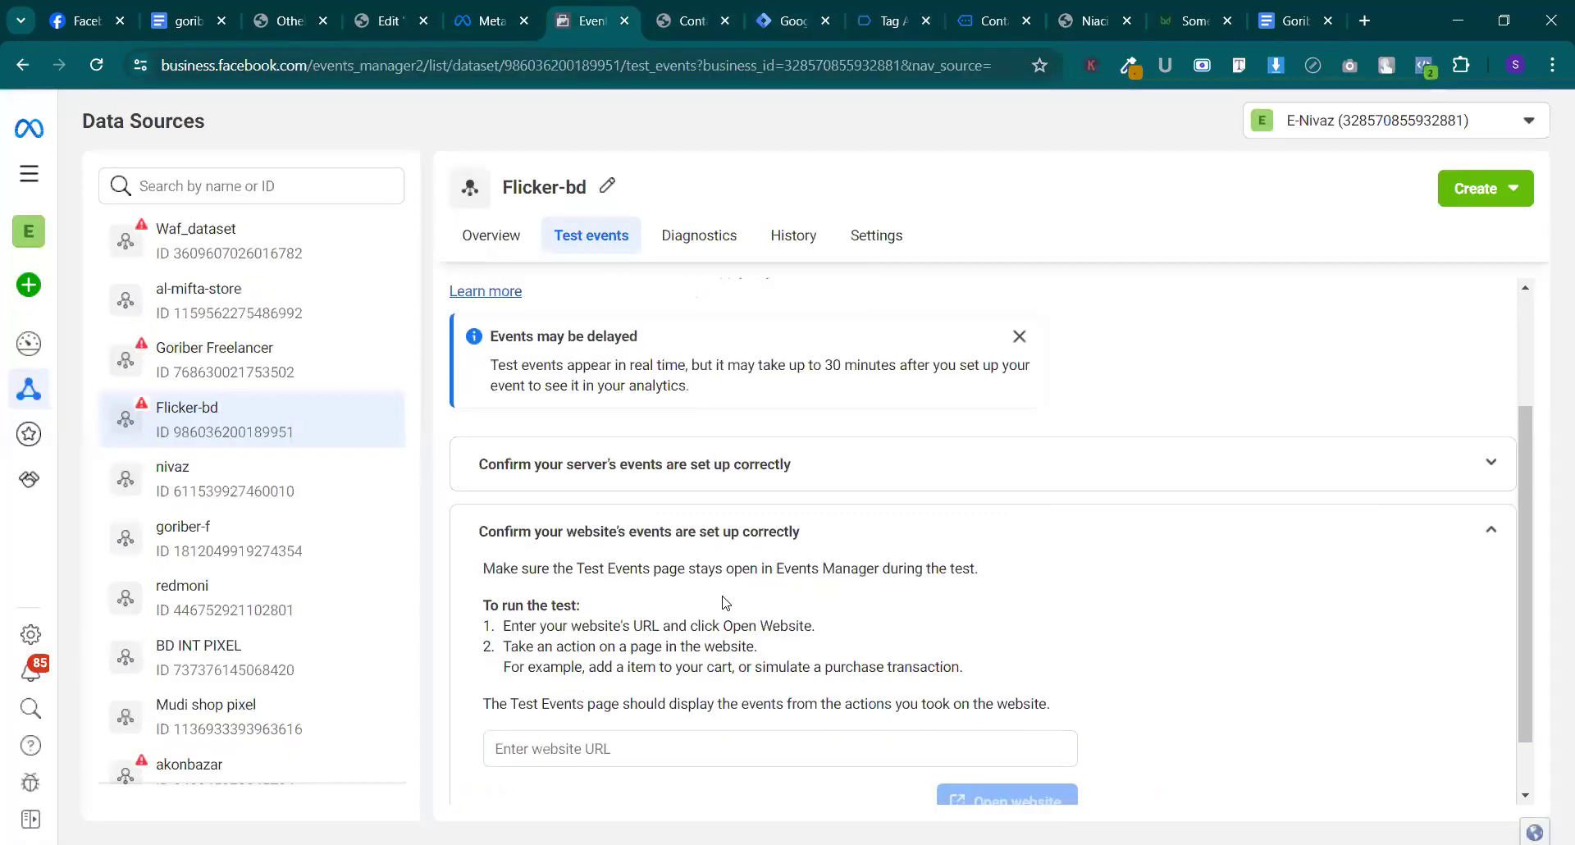
click(703, 677)
click(675, 497)
Open the Flicker BD website from the test session, continuing past the HTTPS warning.
click(1006, 732)
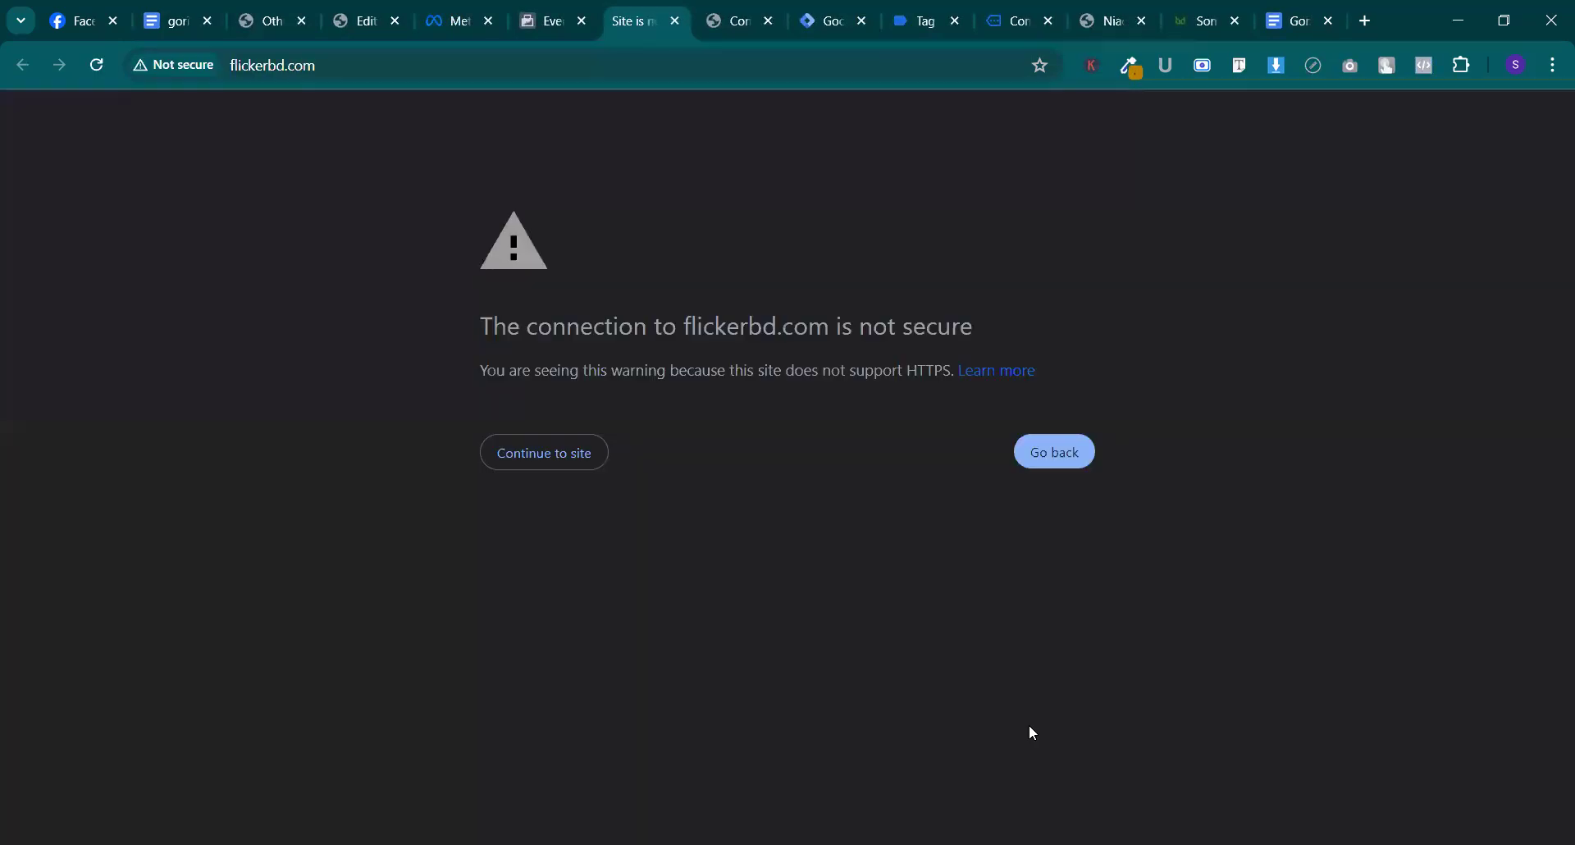
click(588, 463)
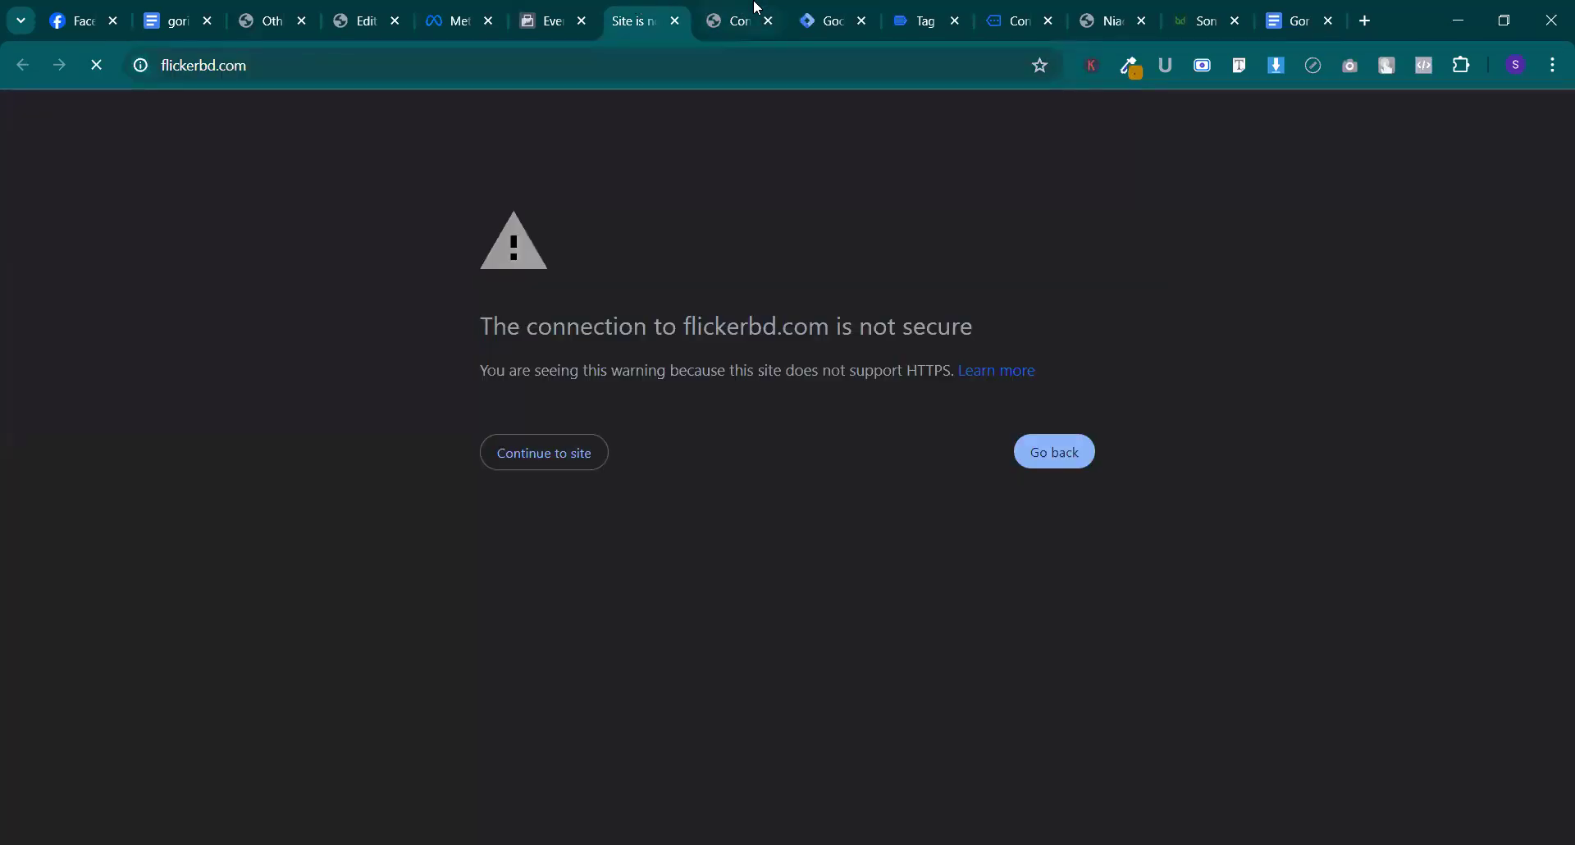
click(756, 12)
click(820, 10)
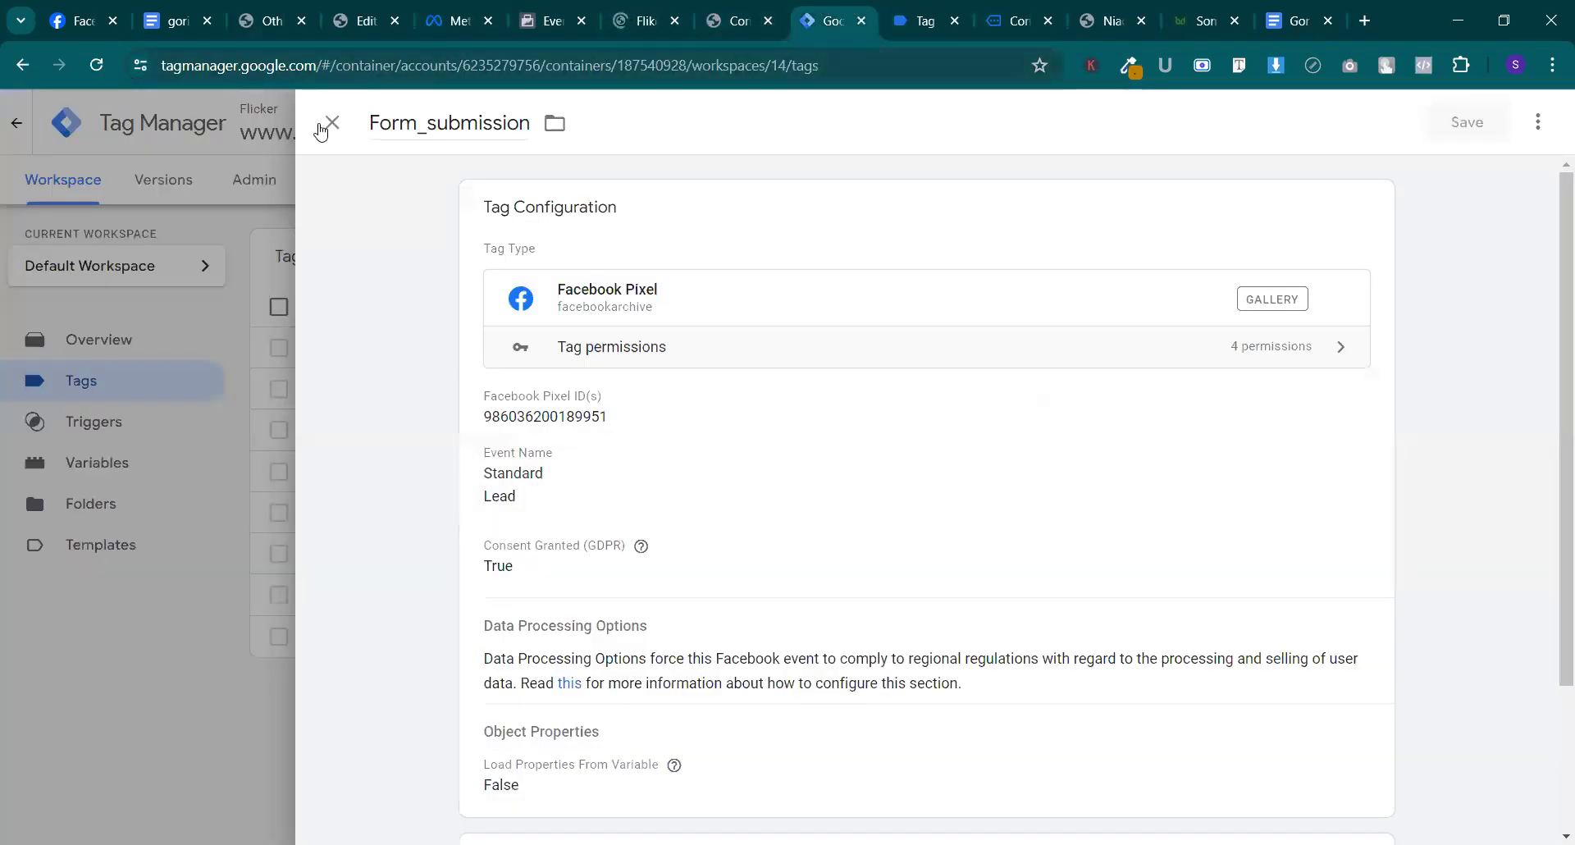
click(648, 20)
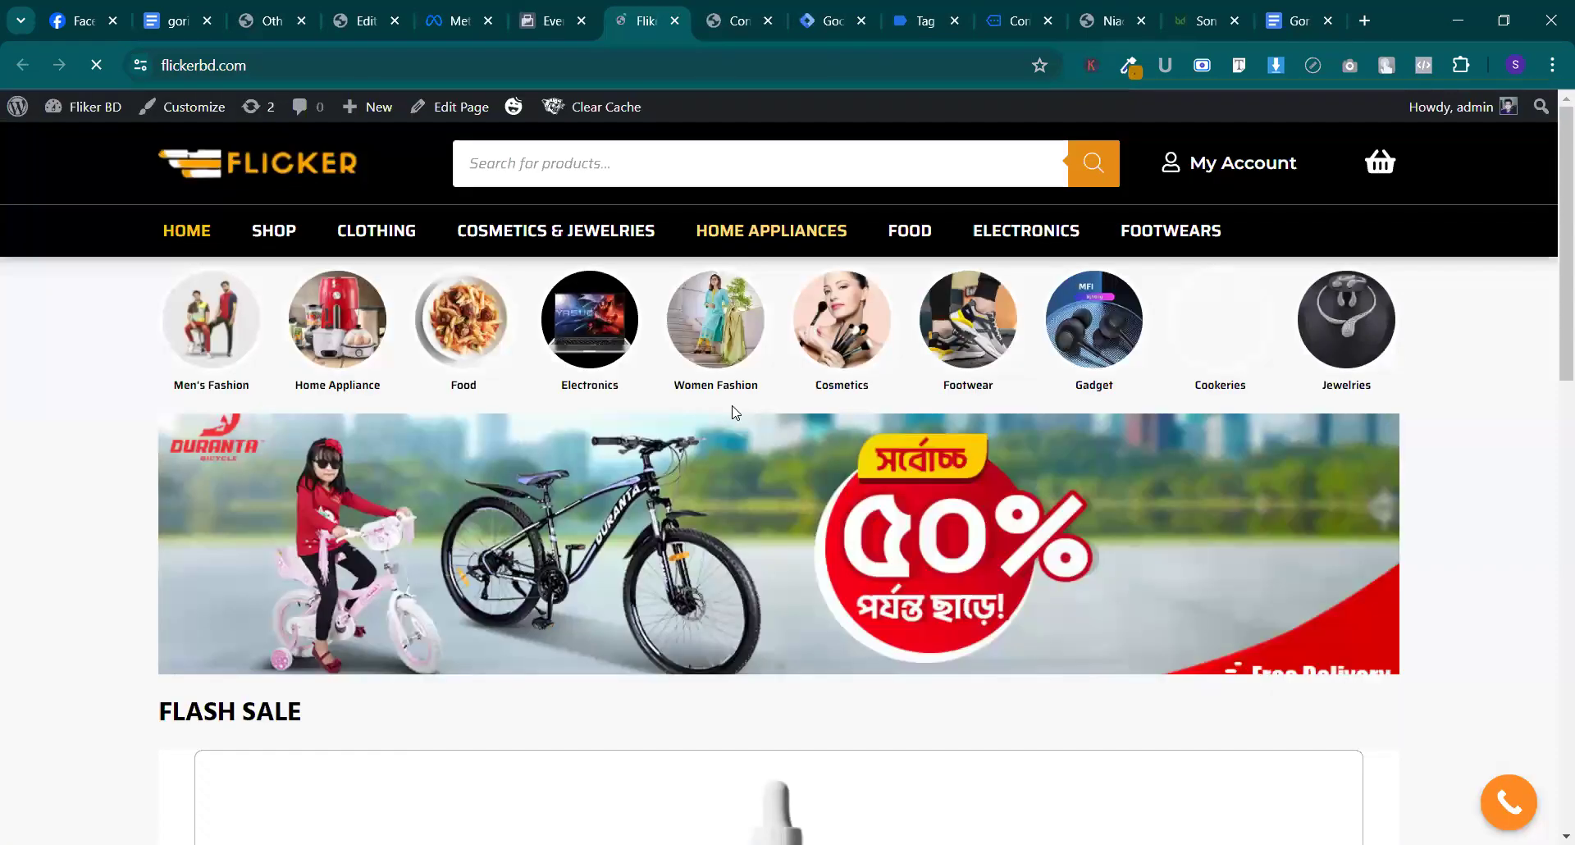
Browse the homepage, then check Events Manager for two received PageView events.
scroll(734, 414, down, 8)
scroll(741, 443, down, 4)
scroll(741, 441, down, 3)
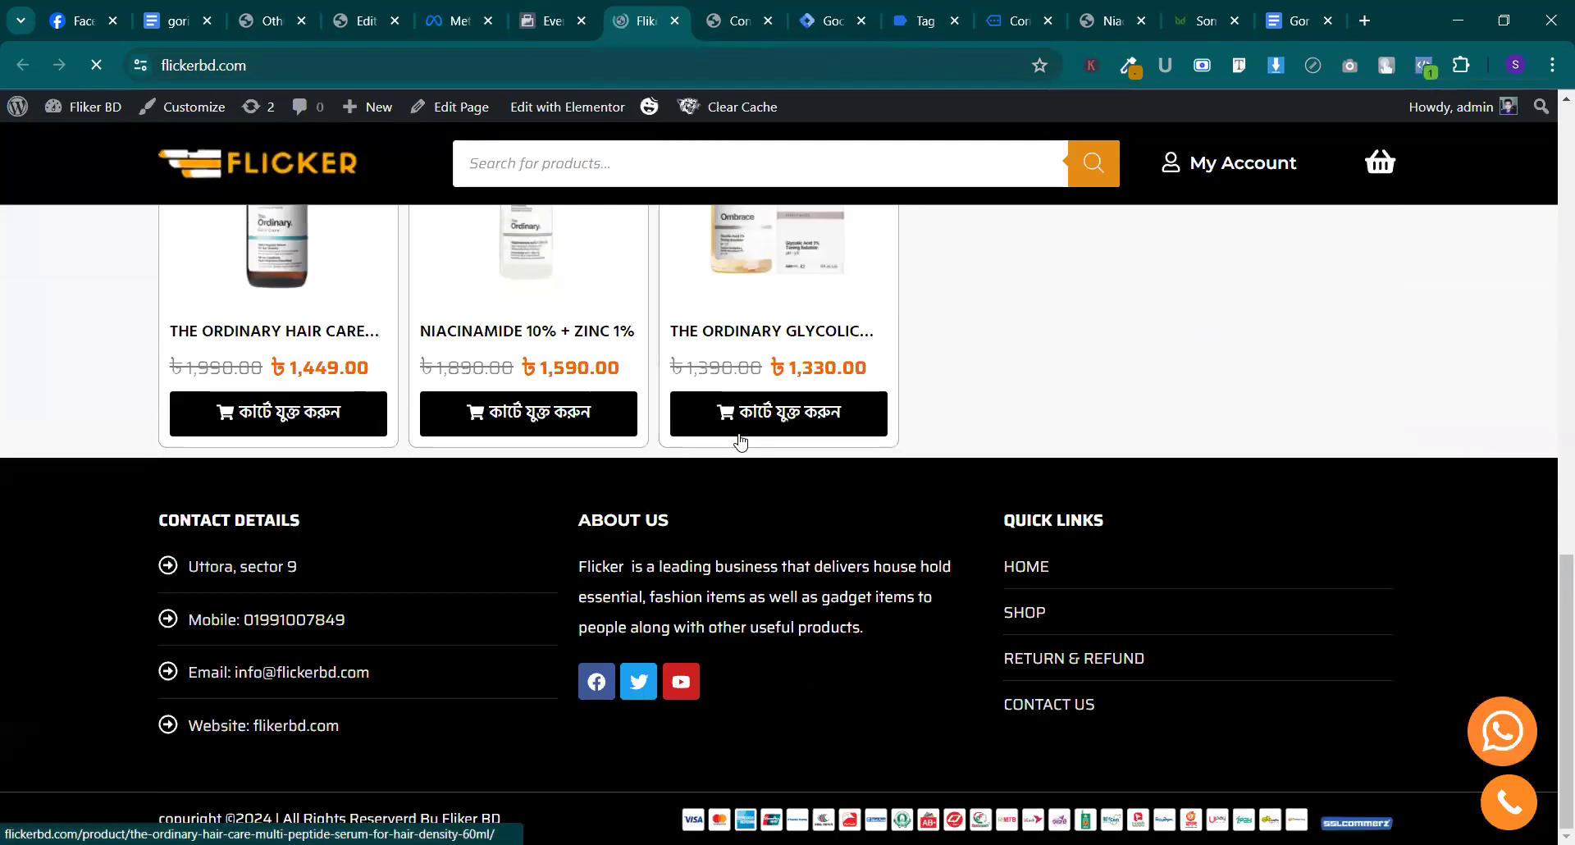
scroll(740, 443, up, 15)
scroll(740, 442, down, 15)
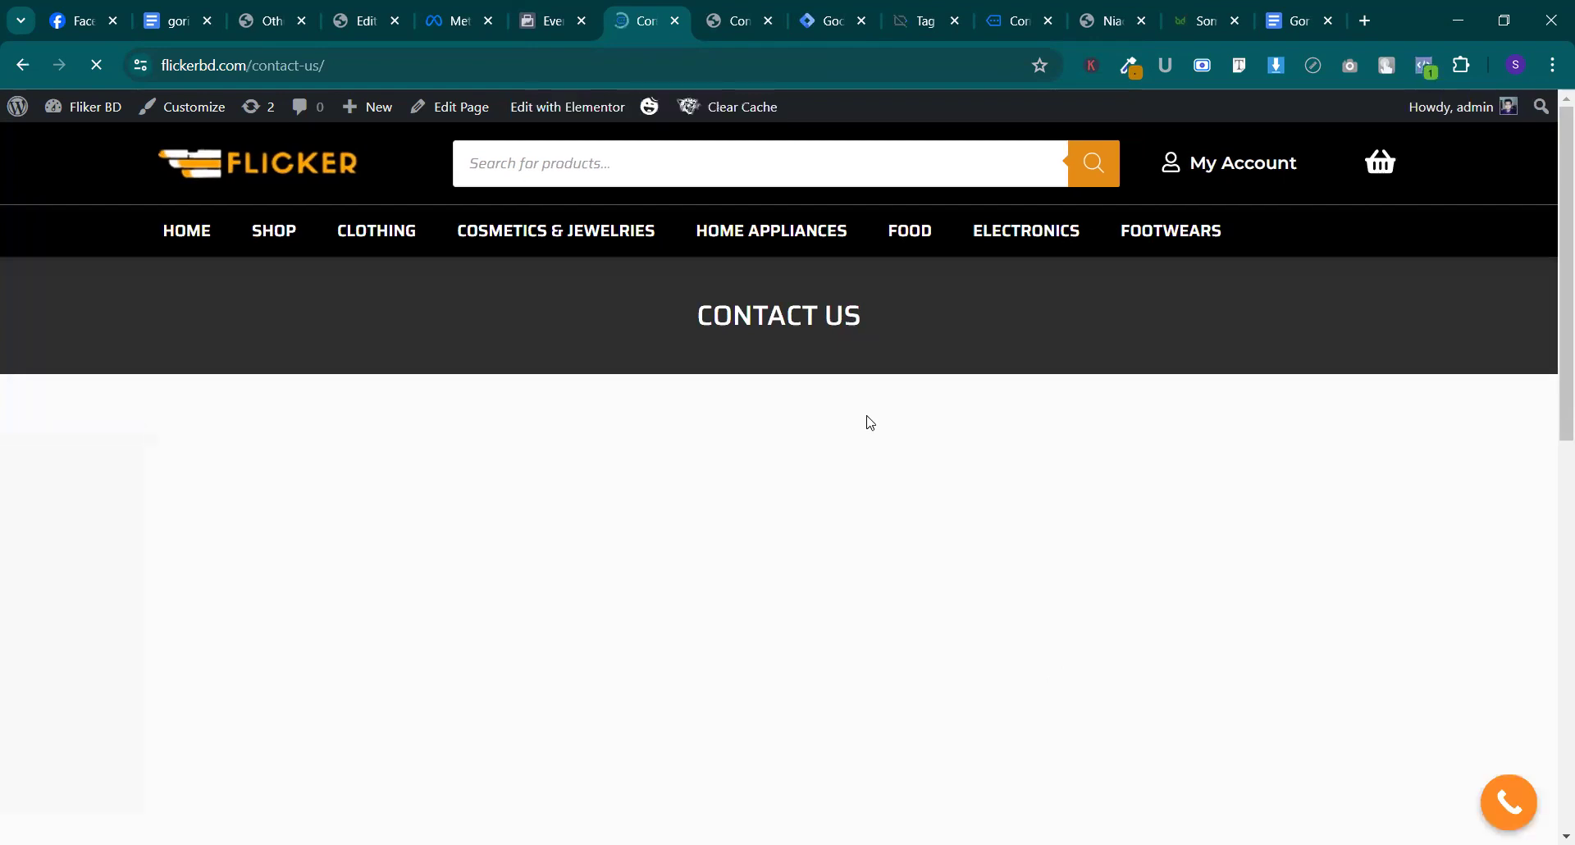
scroll(871, 423, down, 8)
key(ctrl+shift+Tab)
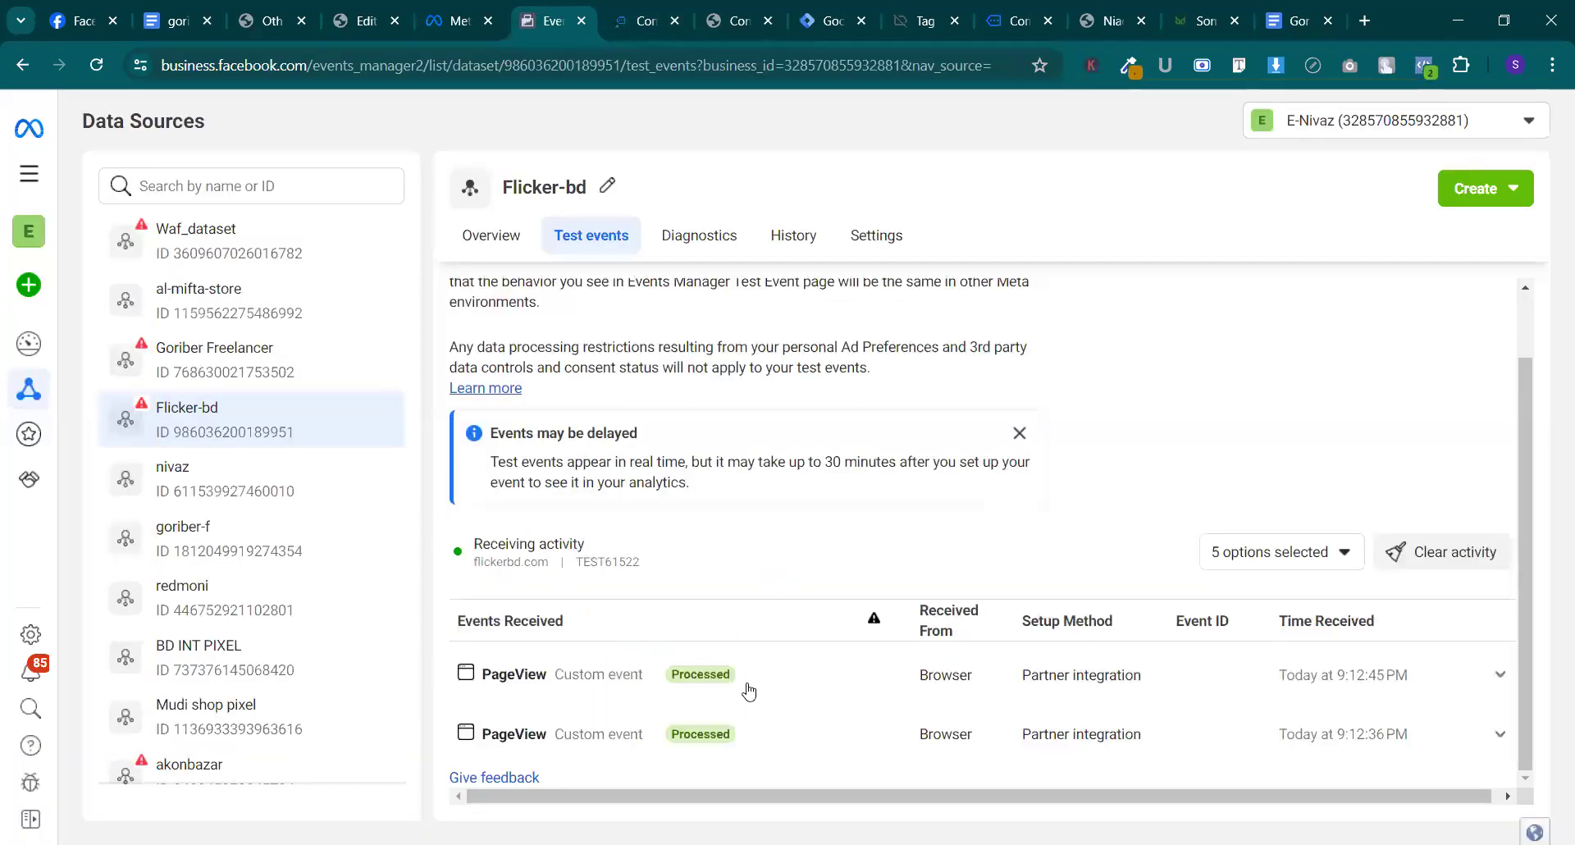
Fill the Contact Us form with the sender's name, e-mail and message 'ffff' and submit it.
key(ctrl+Tab)
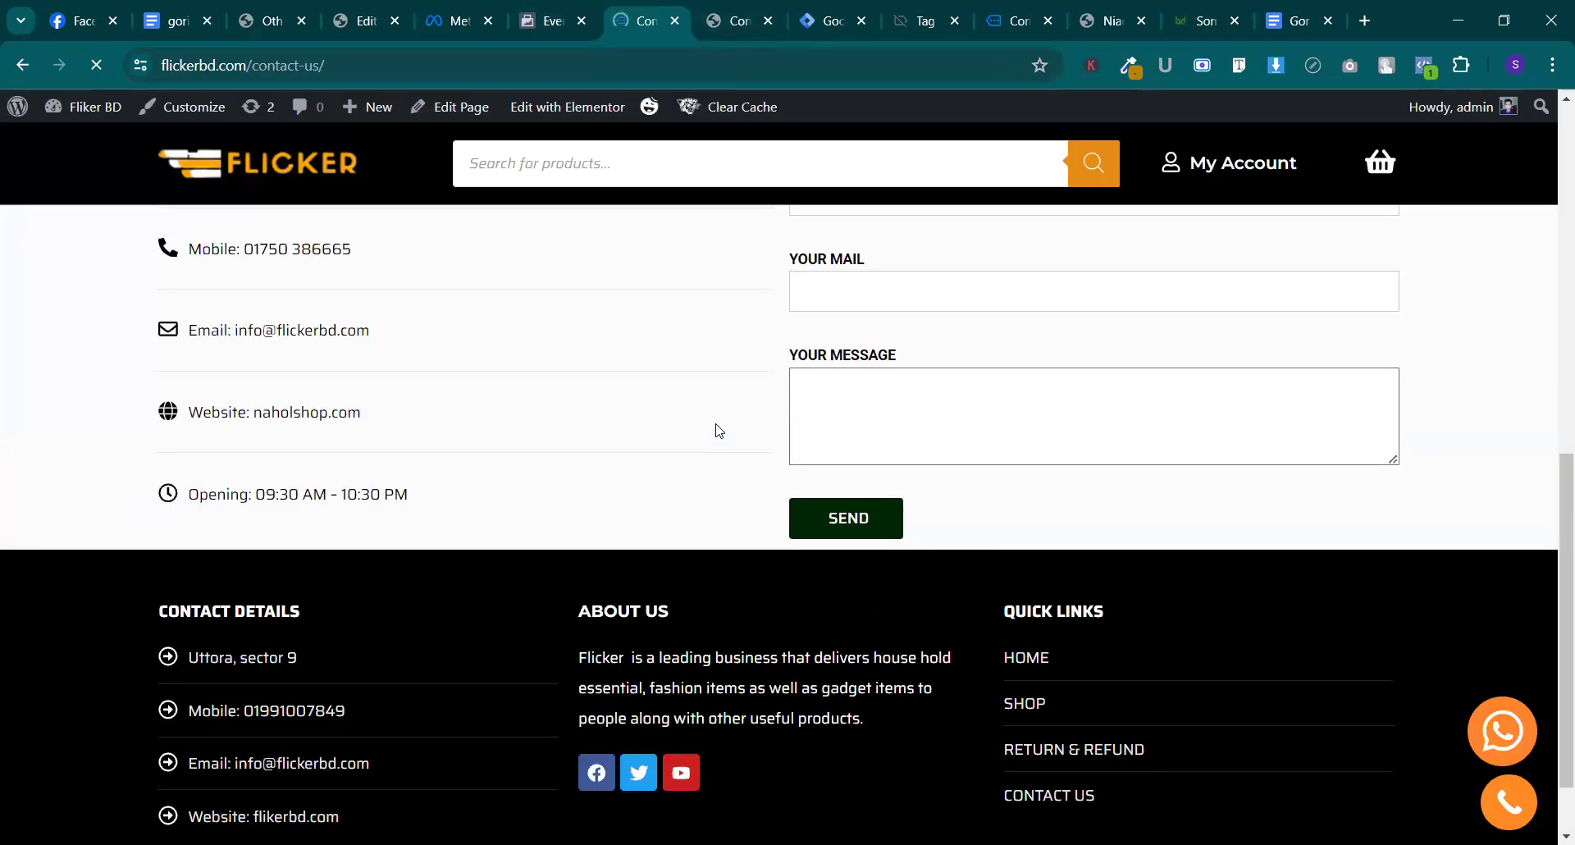
scroll(719, 430, up, 3)
click(957, 411)
click(976, 463)
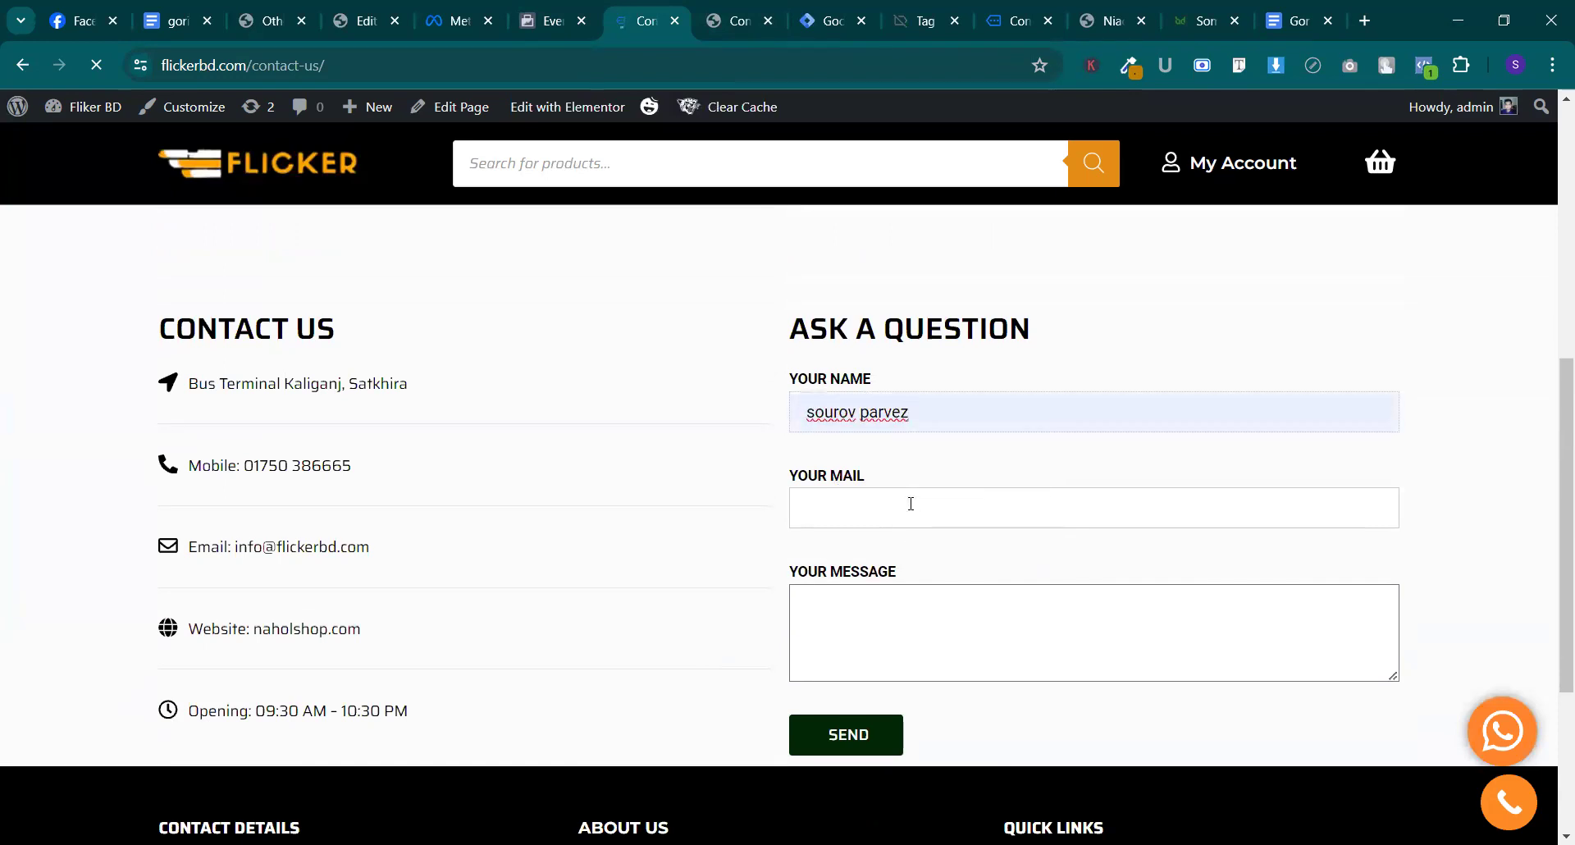
click(911, 503)
click(991, 110)
click(943, 596)
text(ffff)
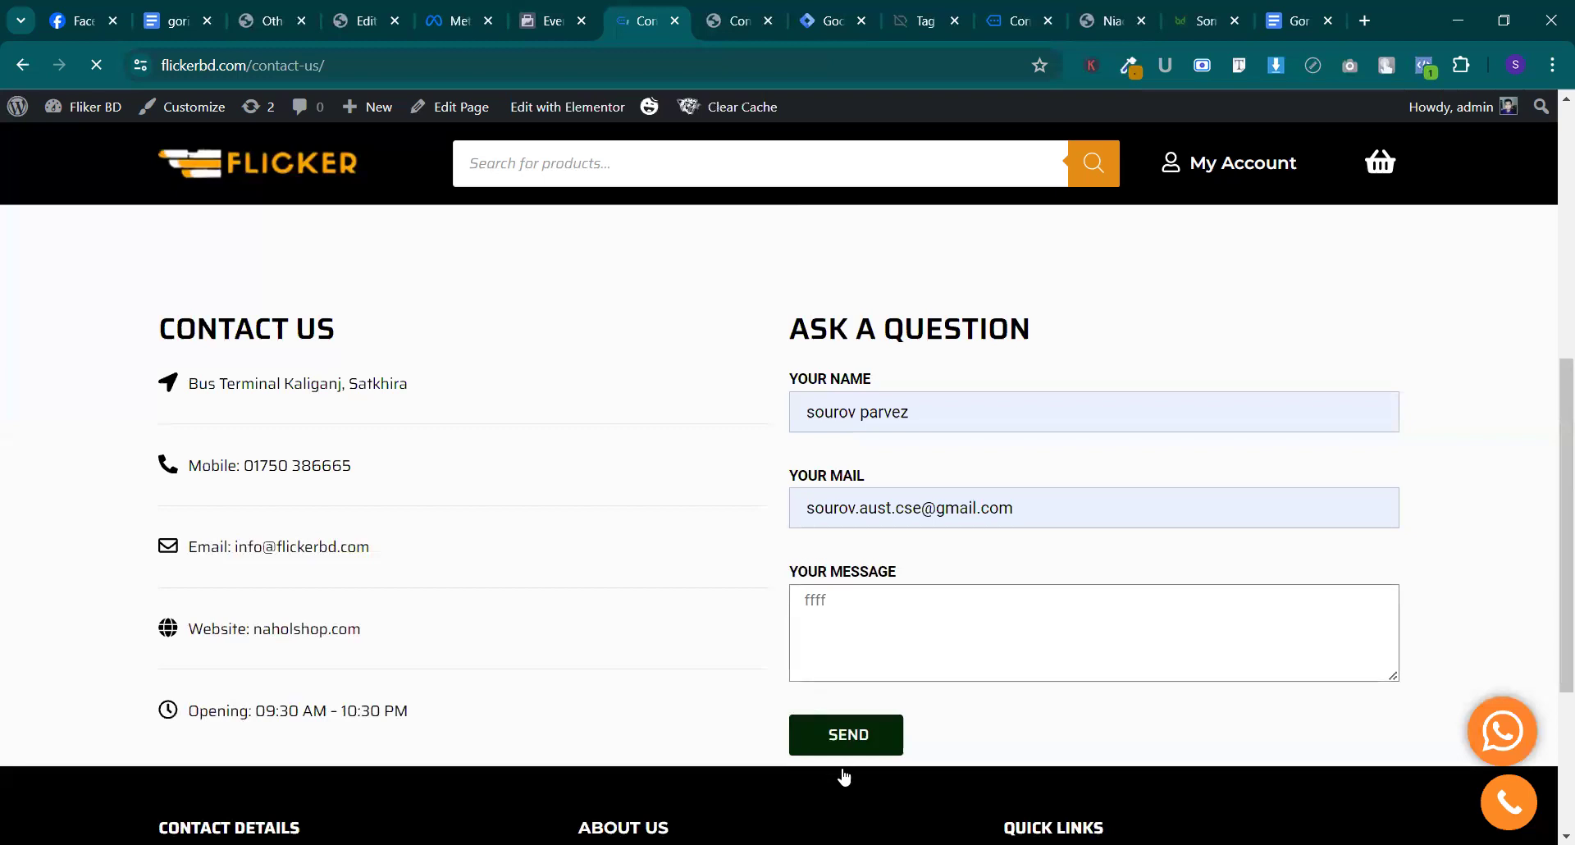
click(845, 737)
Inspect the processed Lead event details in Events Manager.
click(575, 13)
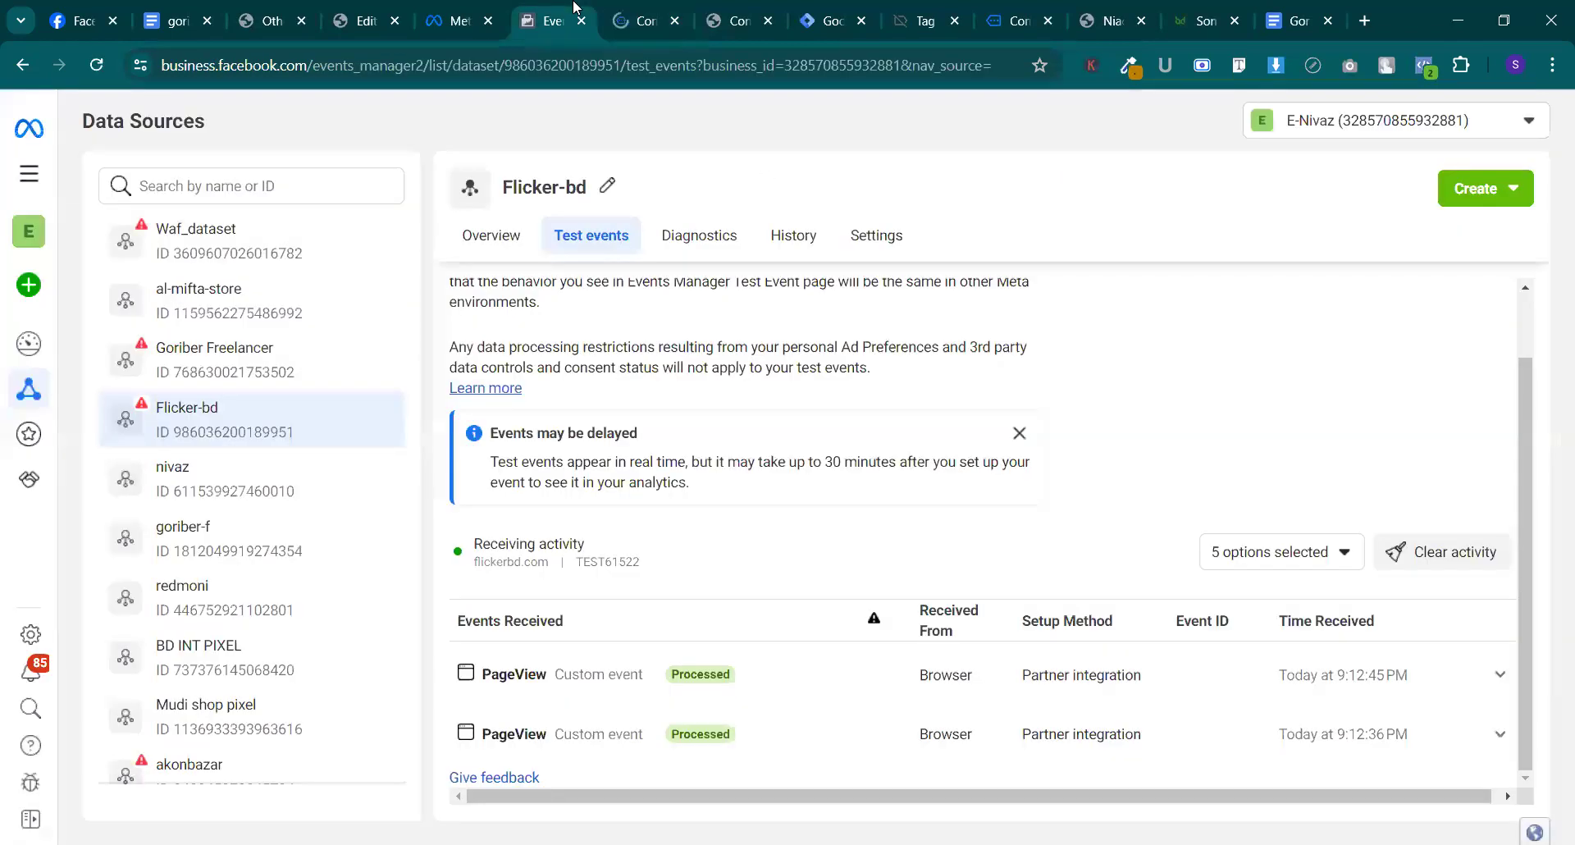
scroll(681, 320, down, 1)
click(637, 616)
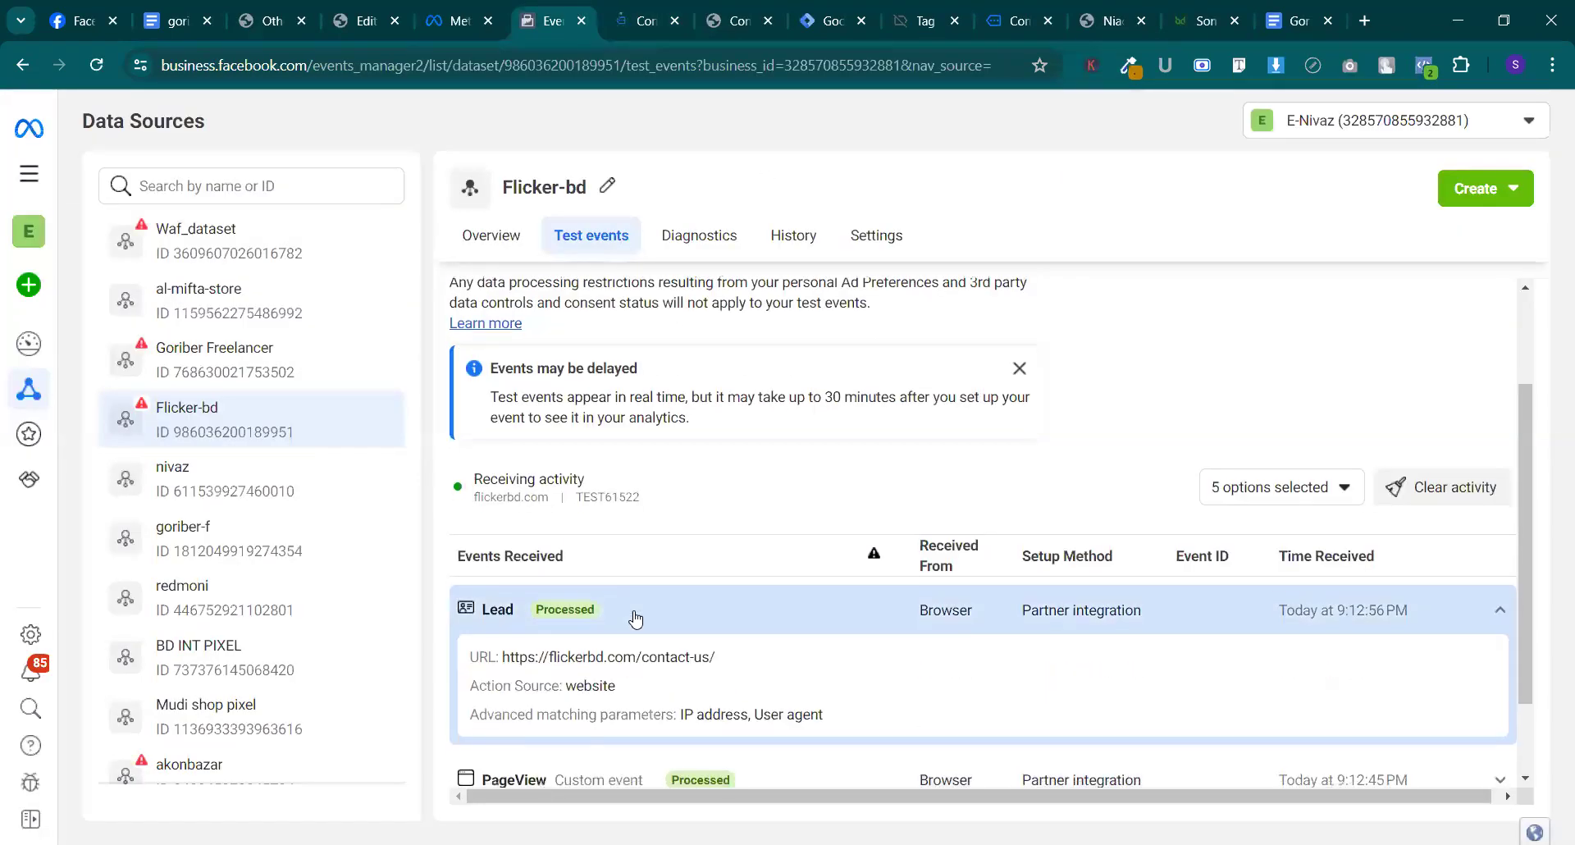
scroll(648, 525, down, 1)
click(685, 514)
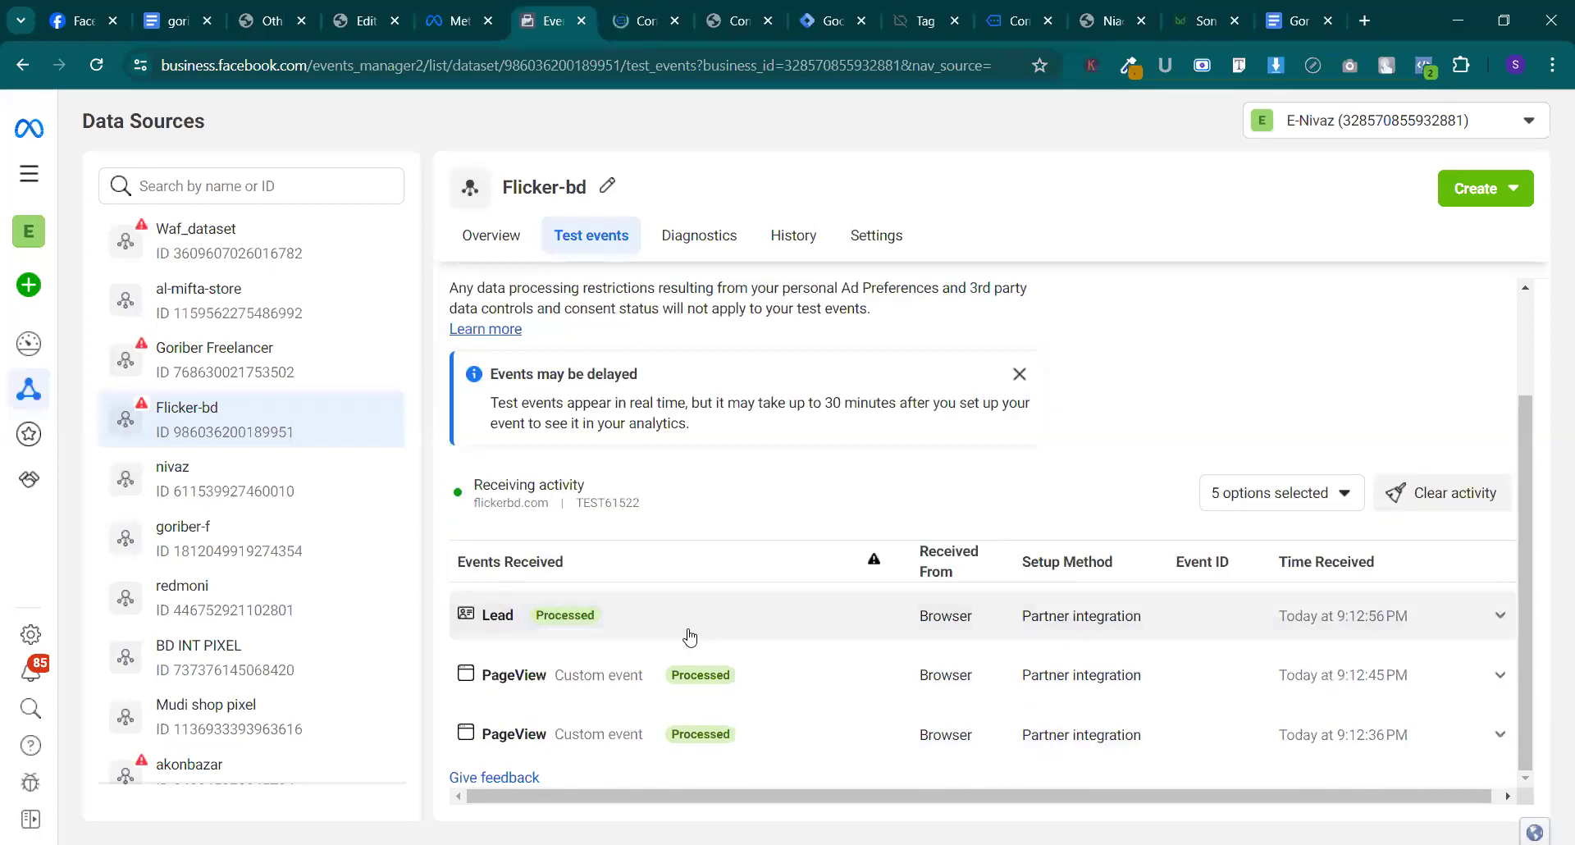
click(692, 624)
scroll(690, 635, down, 1)
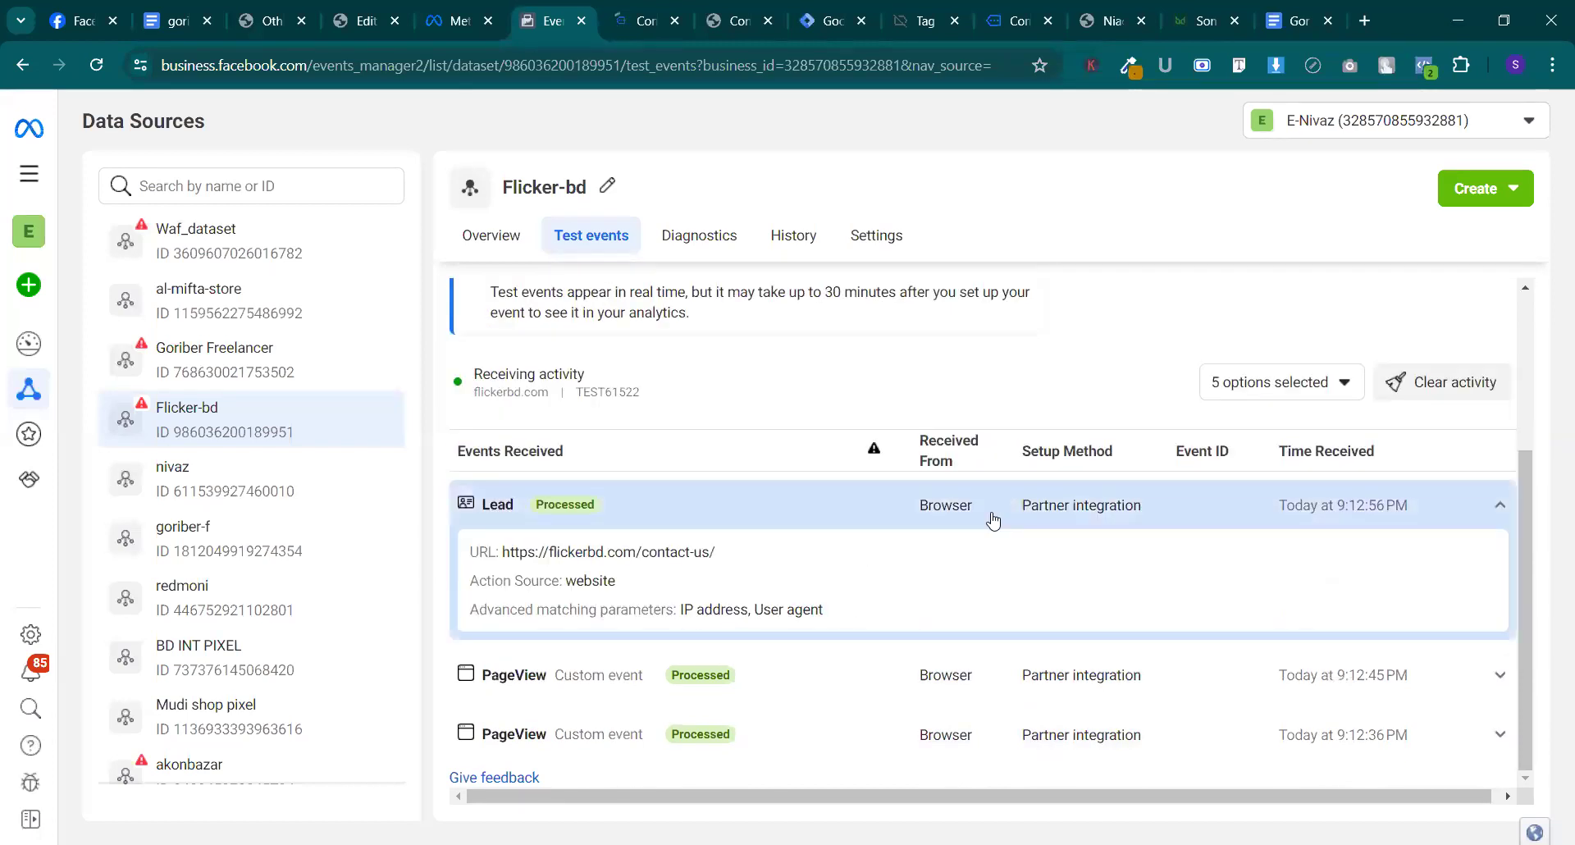
click(995, 518)
click(834, 628)
scroll(834, 628, down, 1)
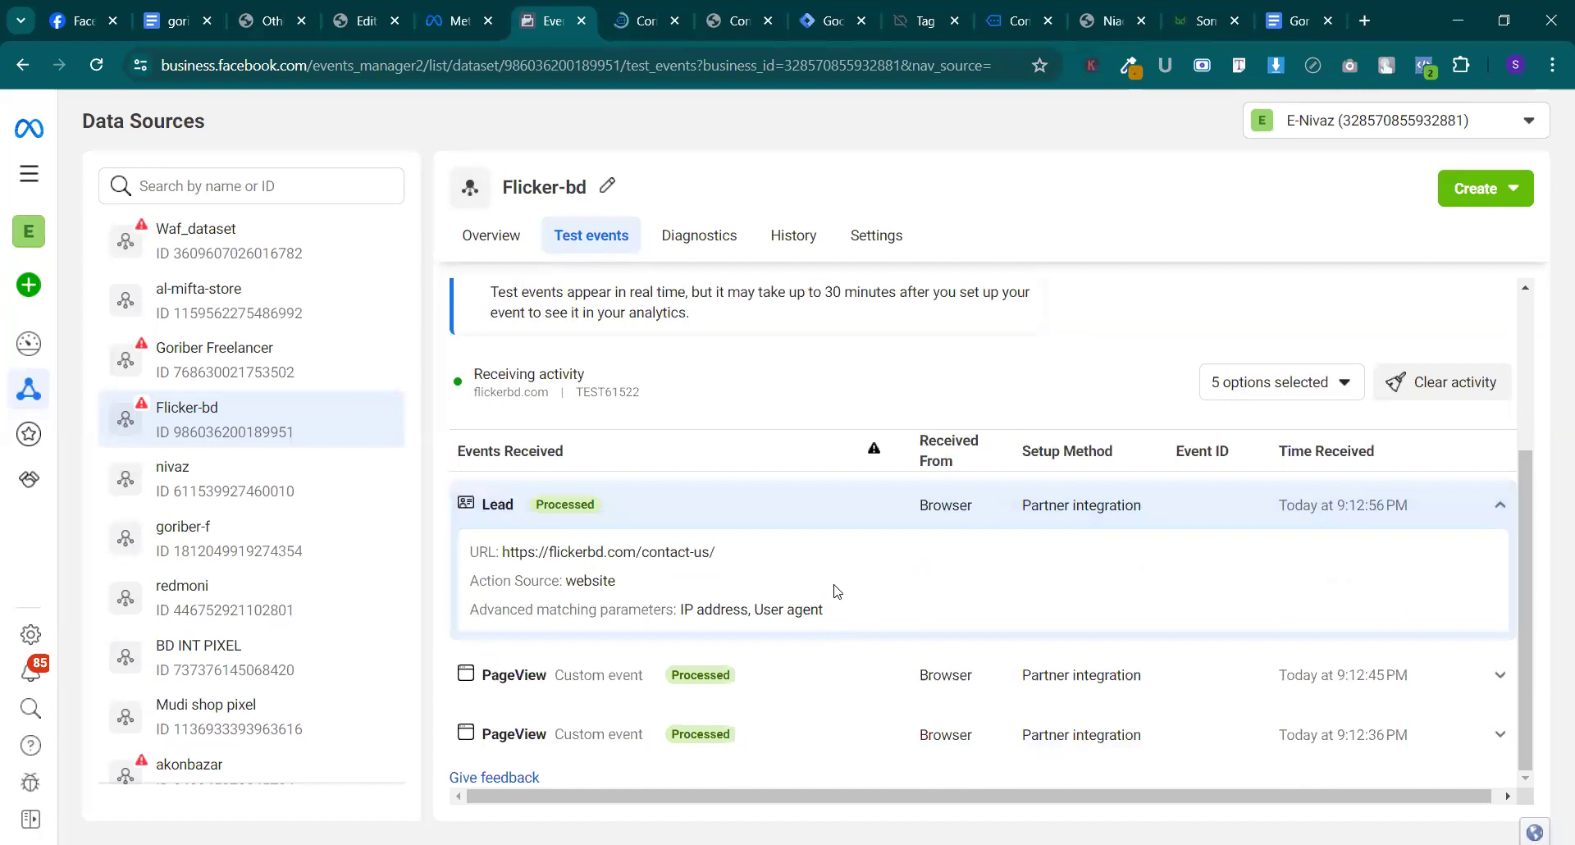
click(874, 617)
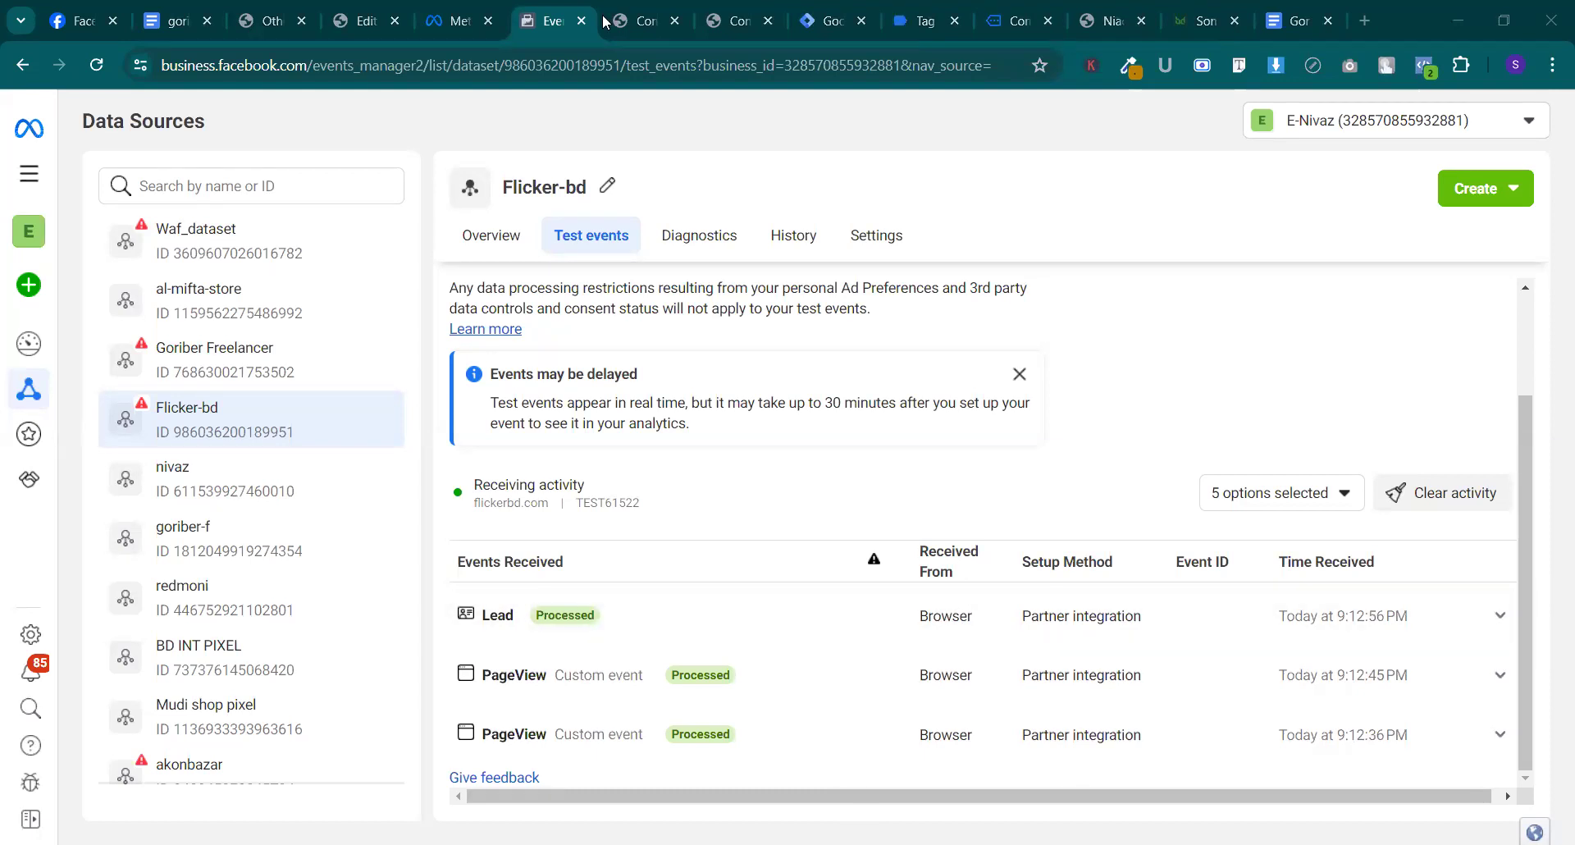
Return to the contact page and confirm 'Your submission was successful.' appears.
key(ctrl+Tab)
scroll(637, 377, up, 6)
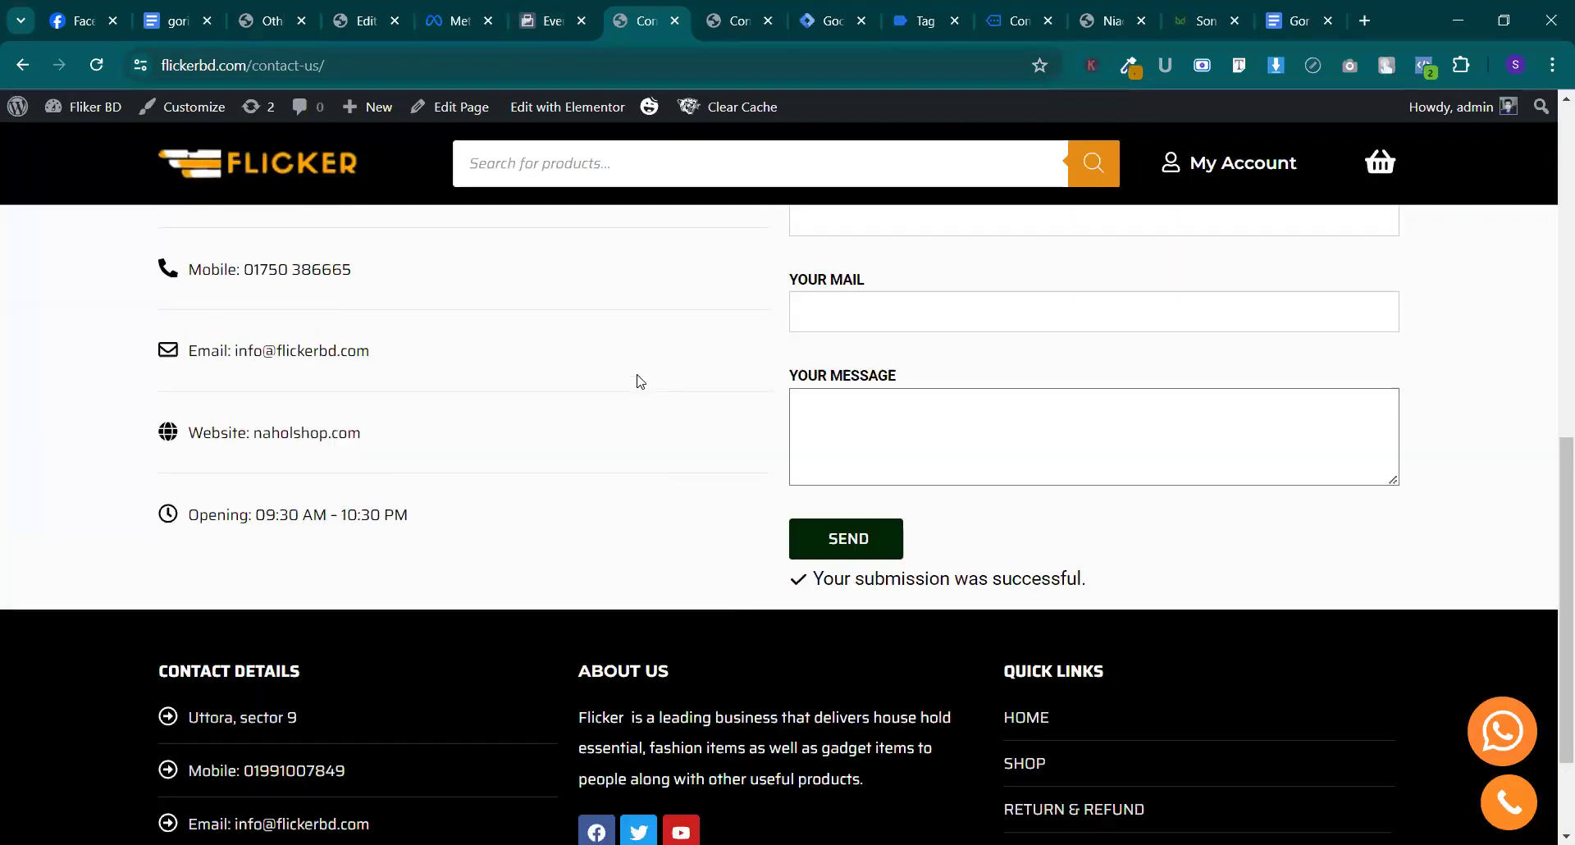
scroll(637, 382, down, 6)
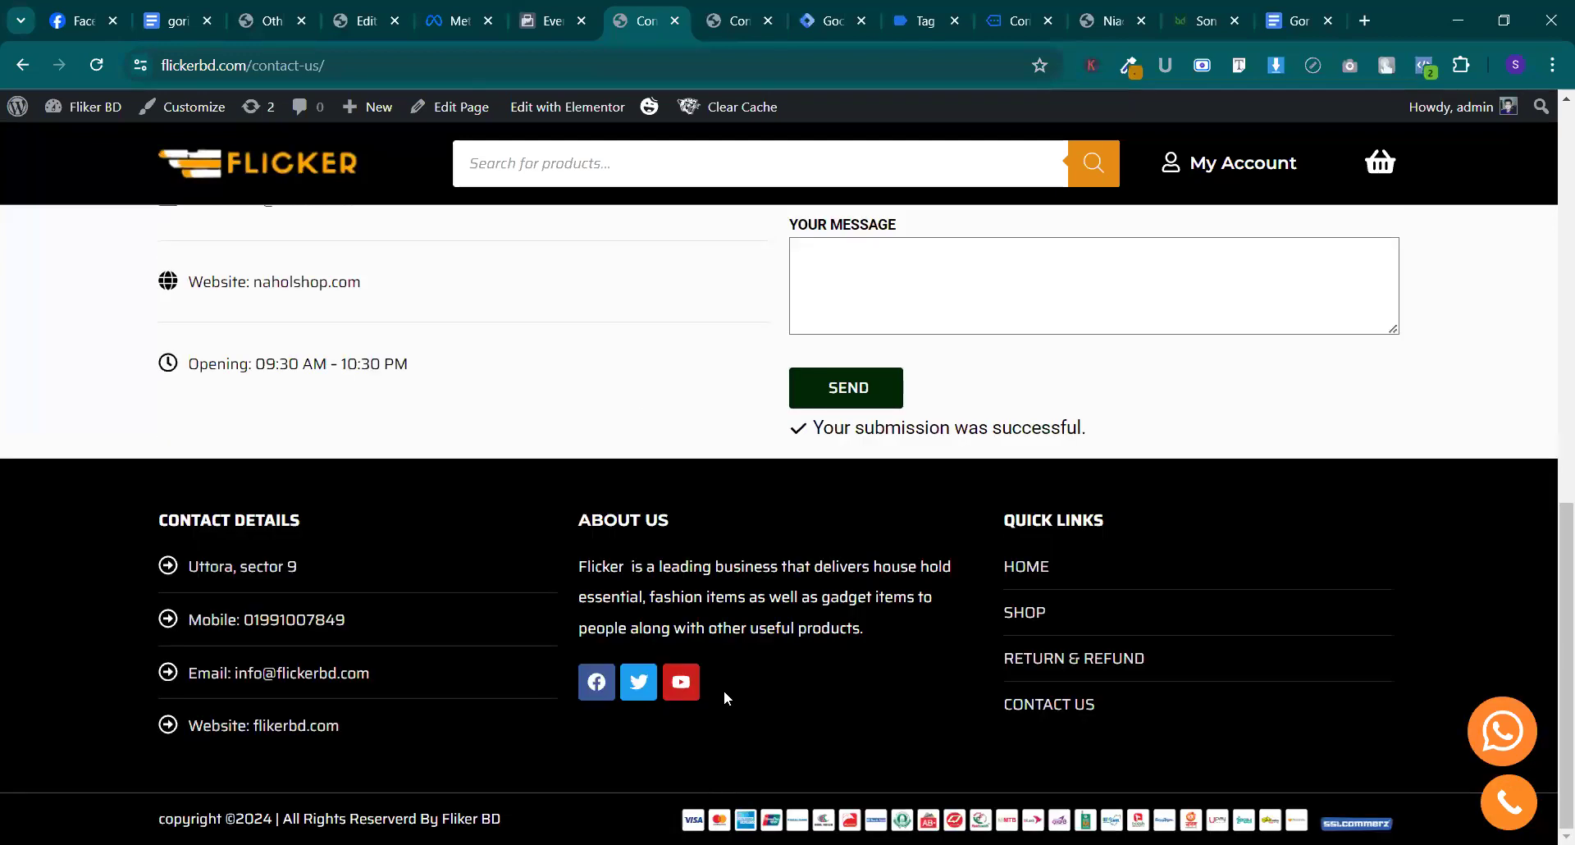
Open the SHOP page, copy its address, and go back to the Tag Manager Tags list.
click(1028, 623)
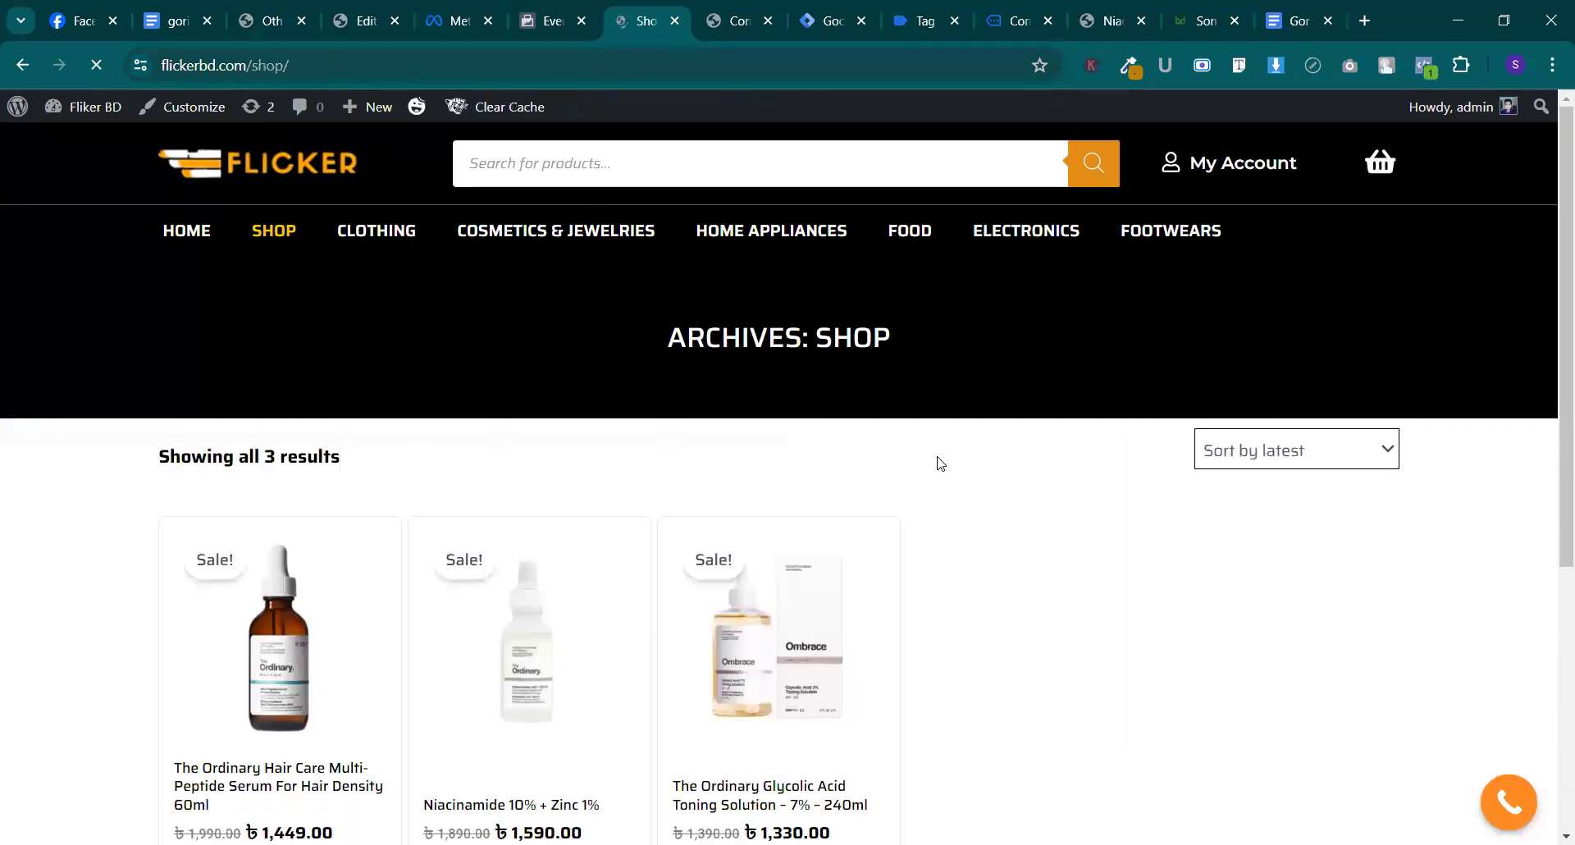
click(418, 65)
right_click(418, 66)
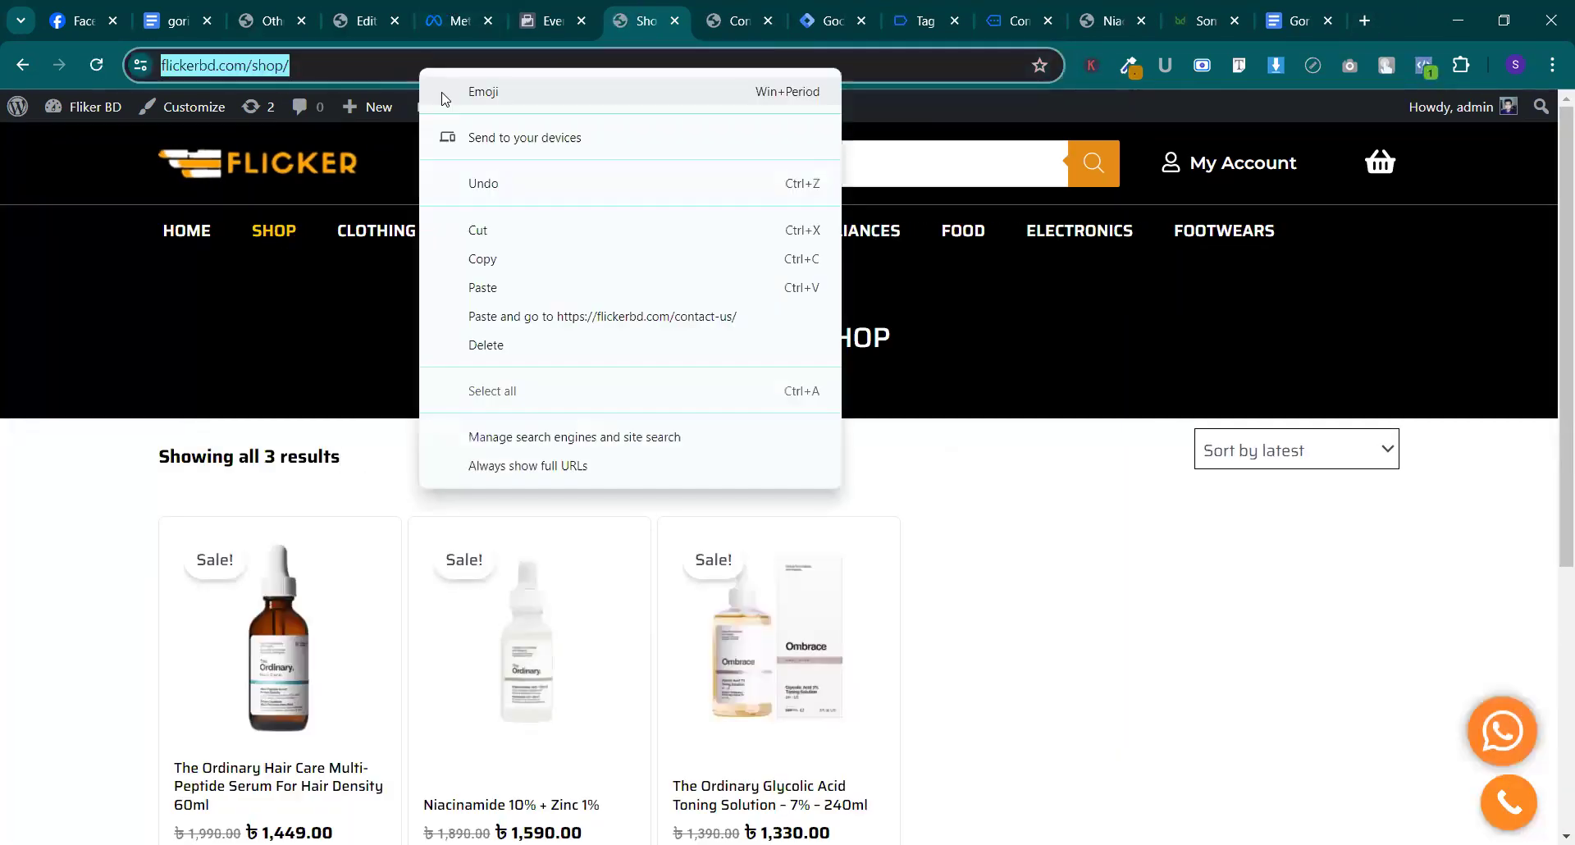
click(483, 260)
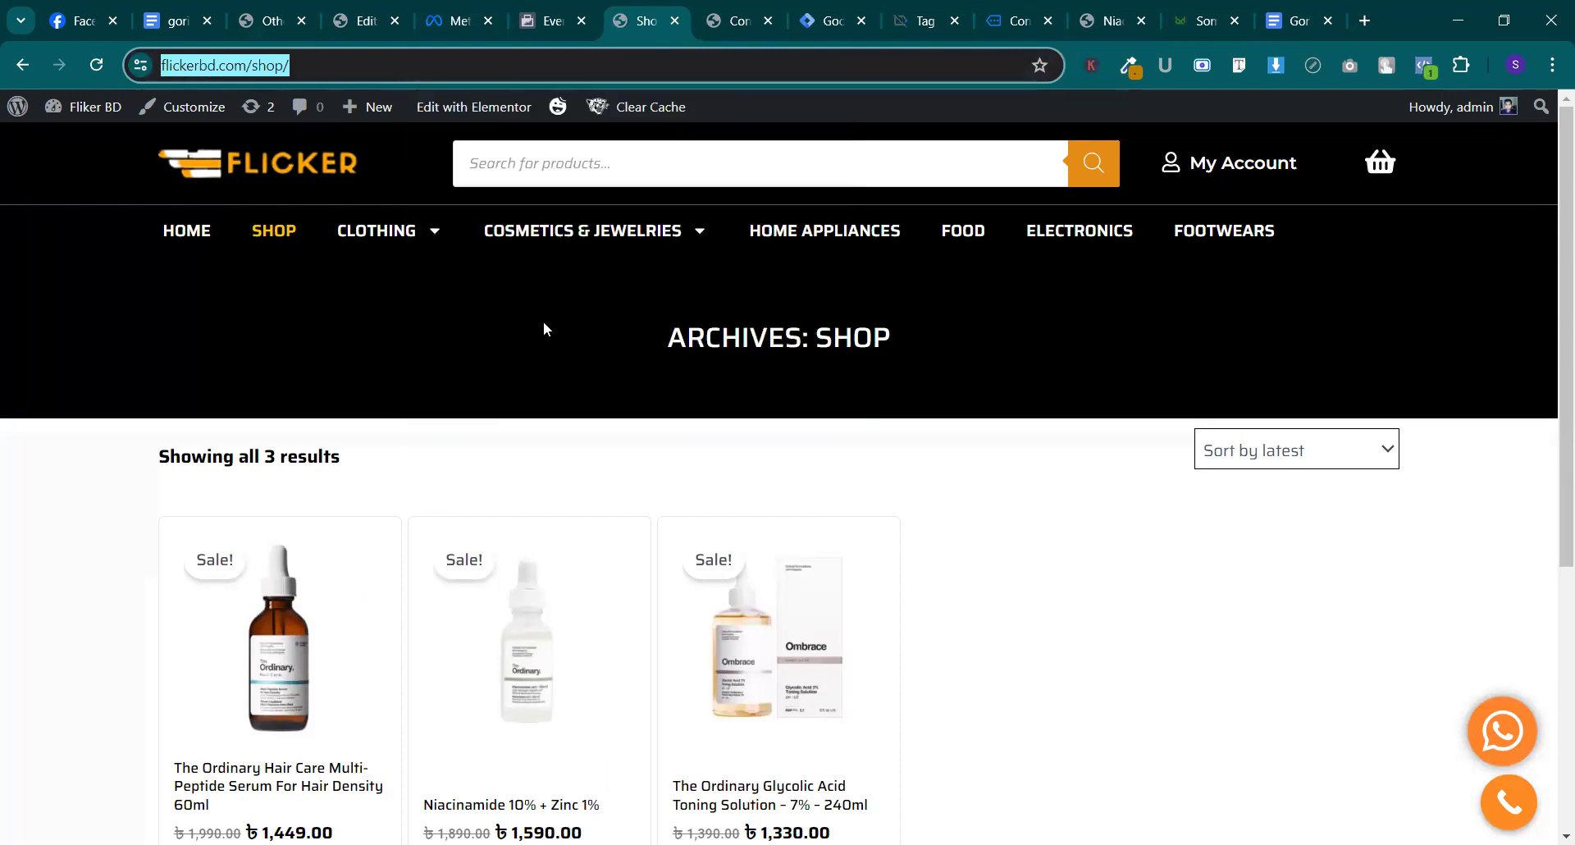
scroll(957, 471, down, 5)
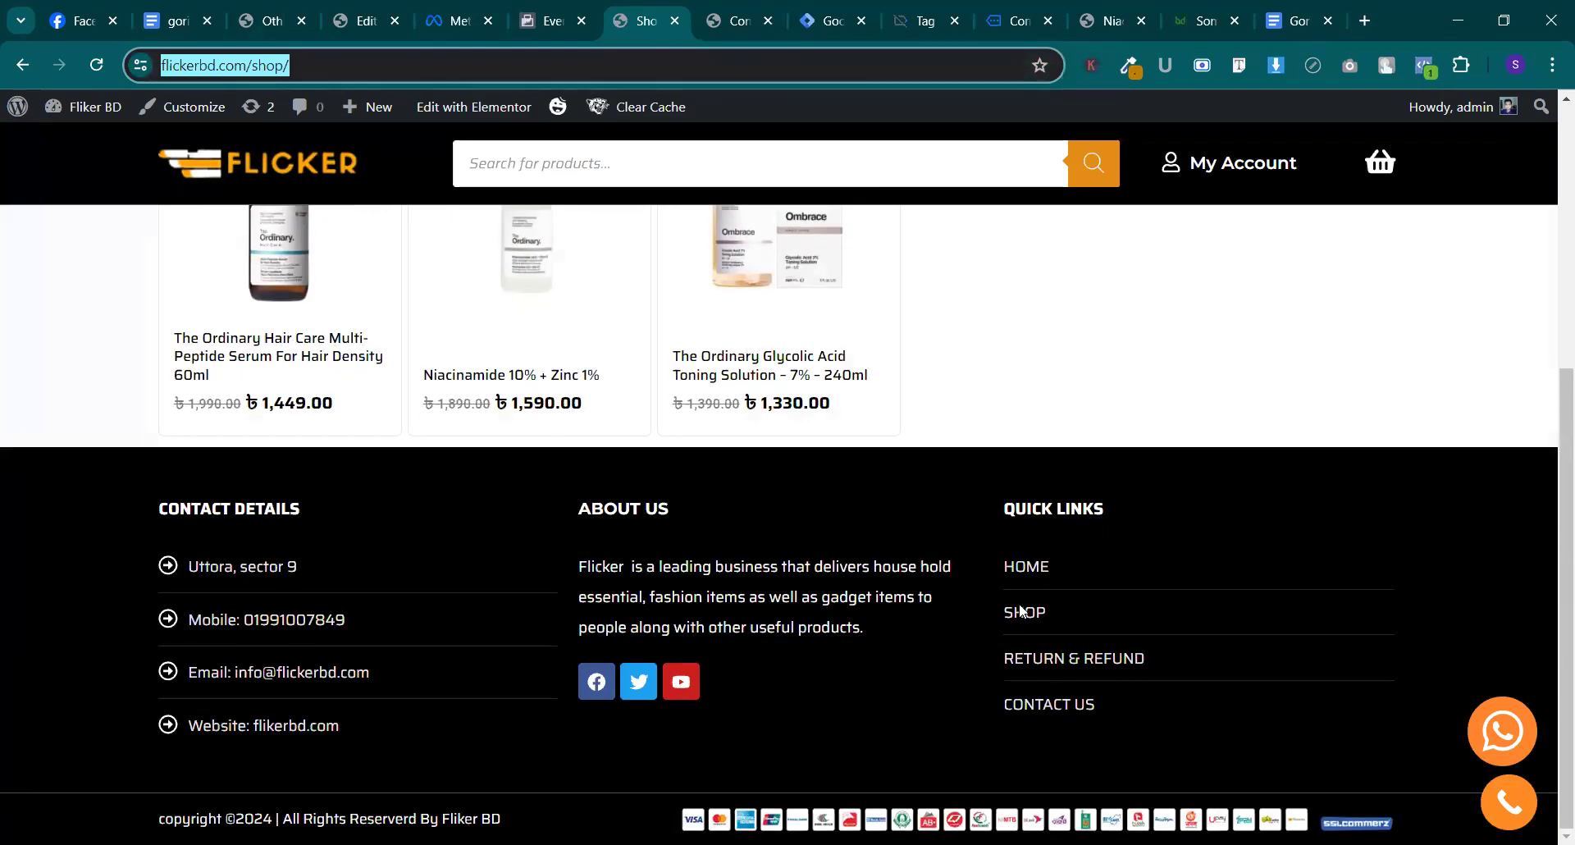
click(564, 13)
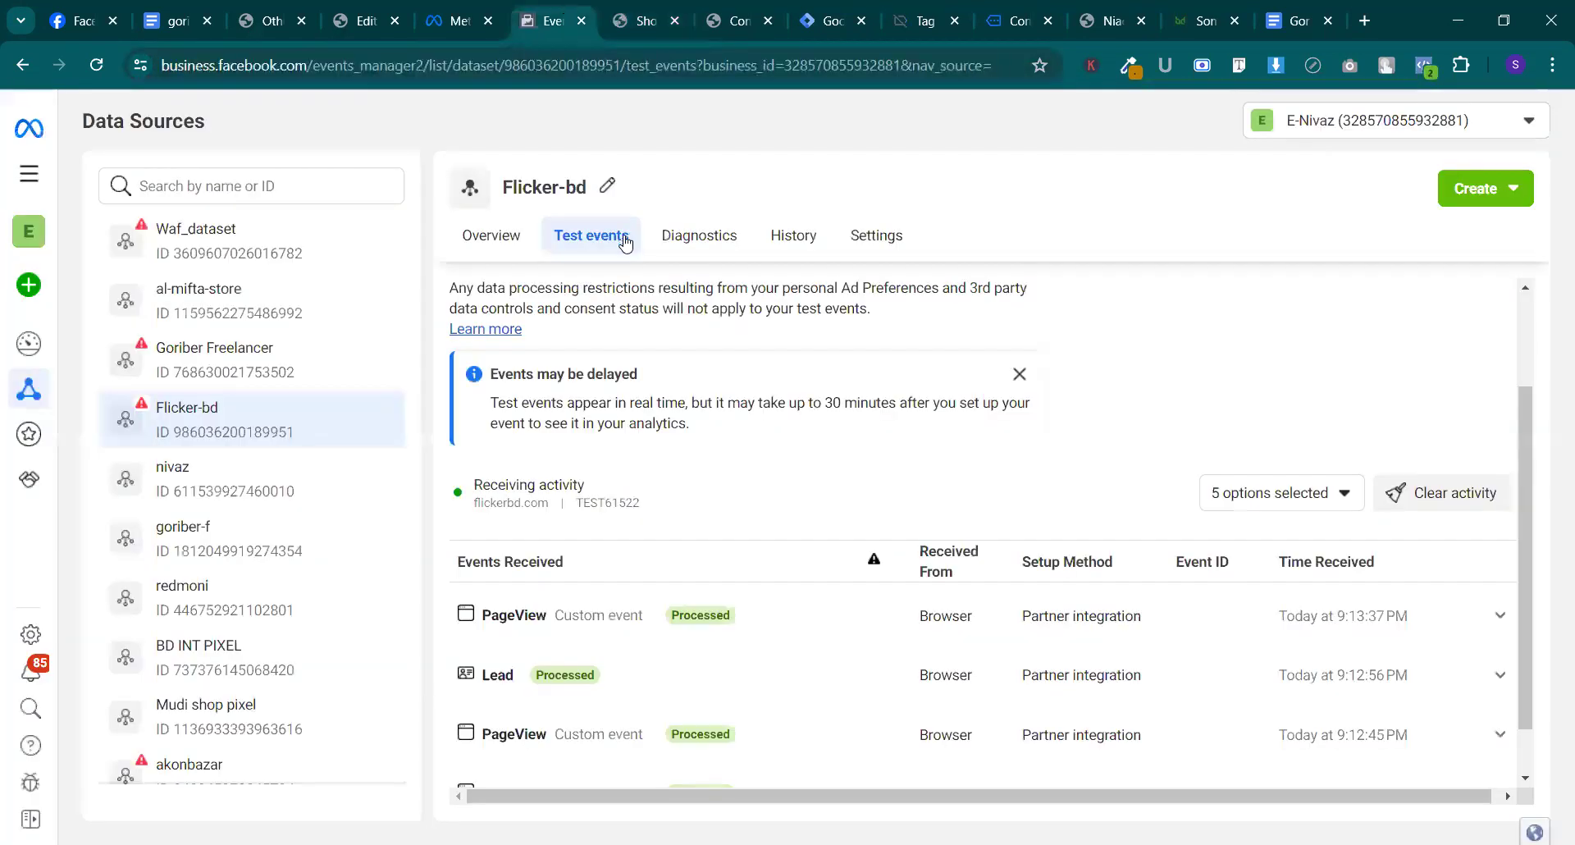
click(827, 8)
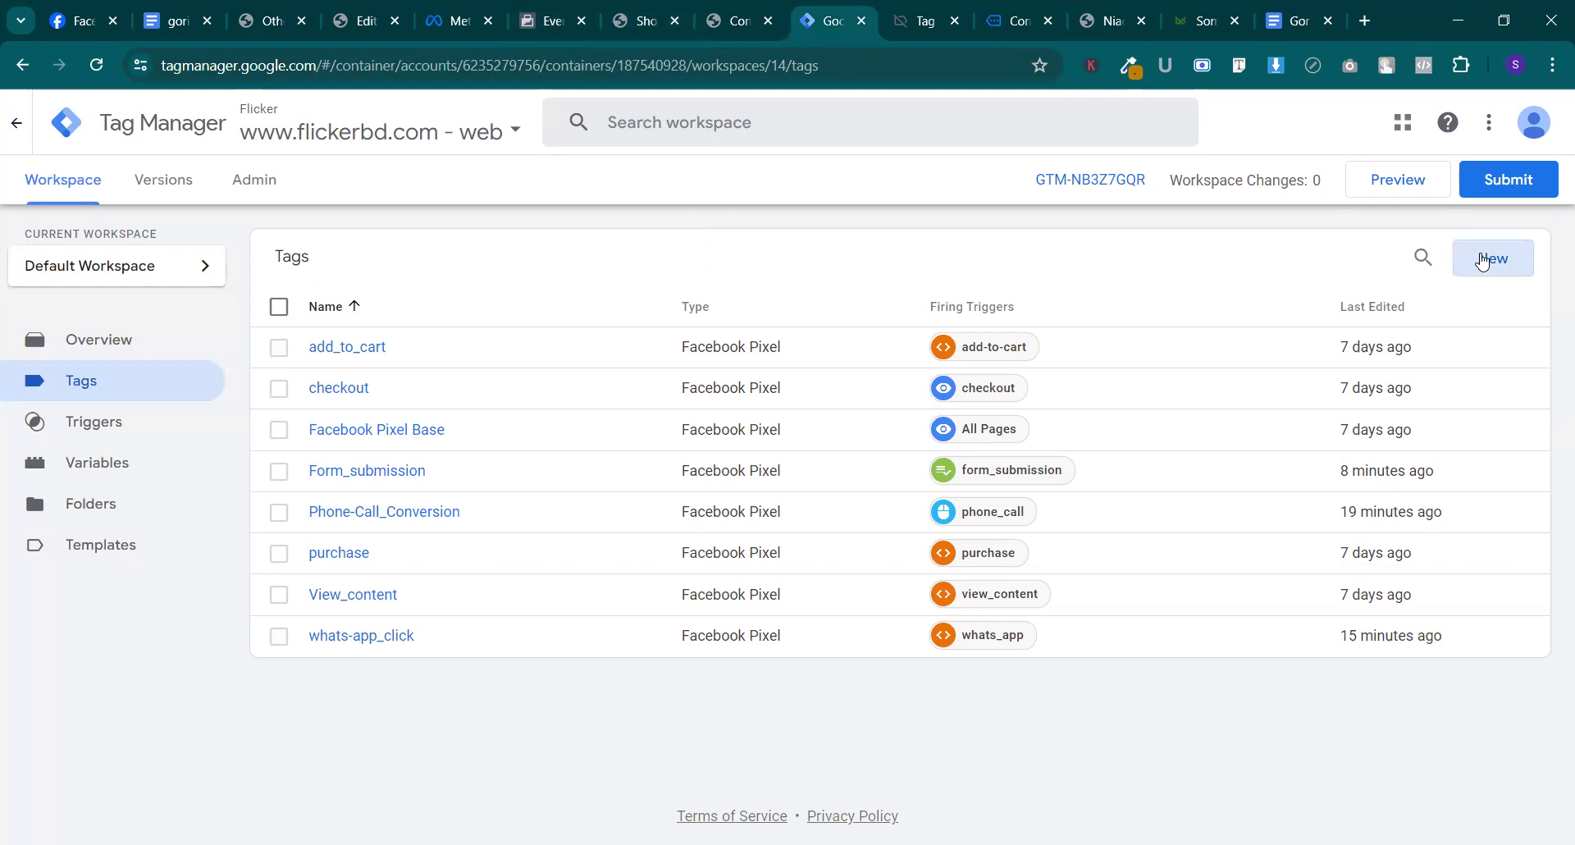
Create a new tag named 'Shop Page Visit'.
click(1482, 261)
double_click(449, 125)
triple_click(448, 127)
text(Shop Page Visit)
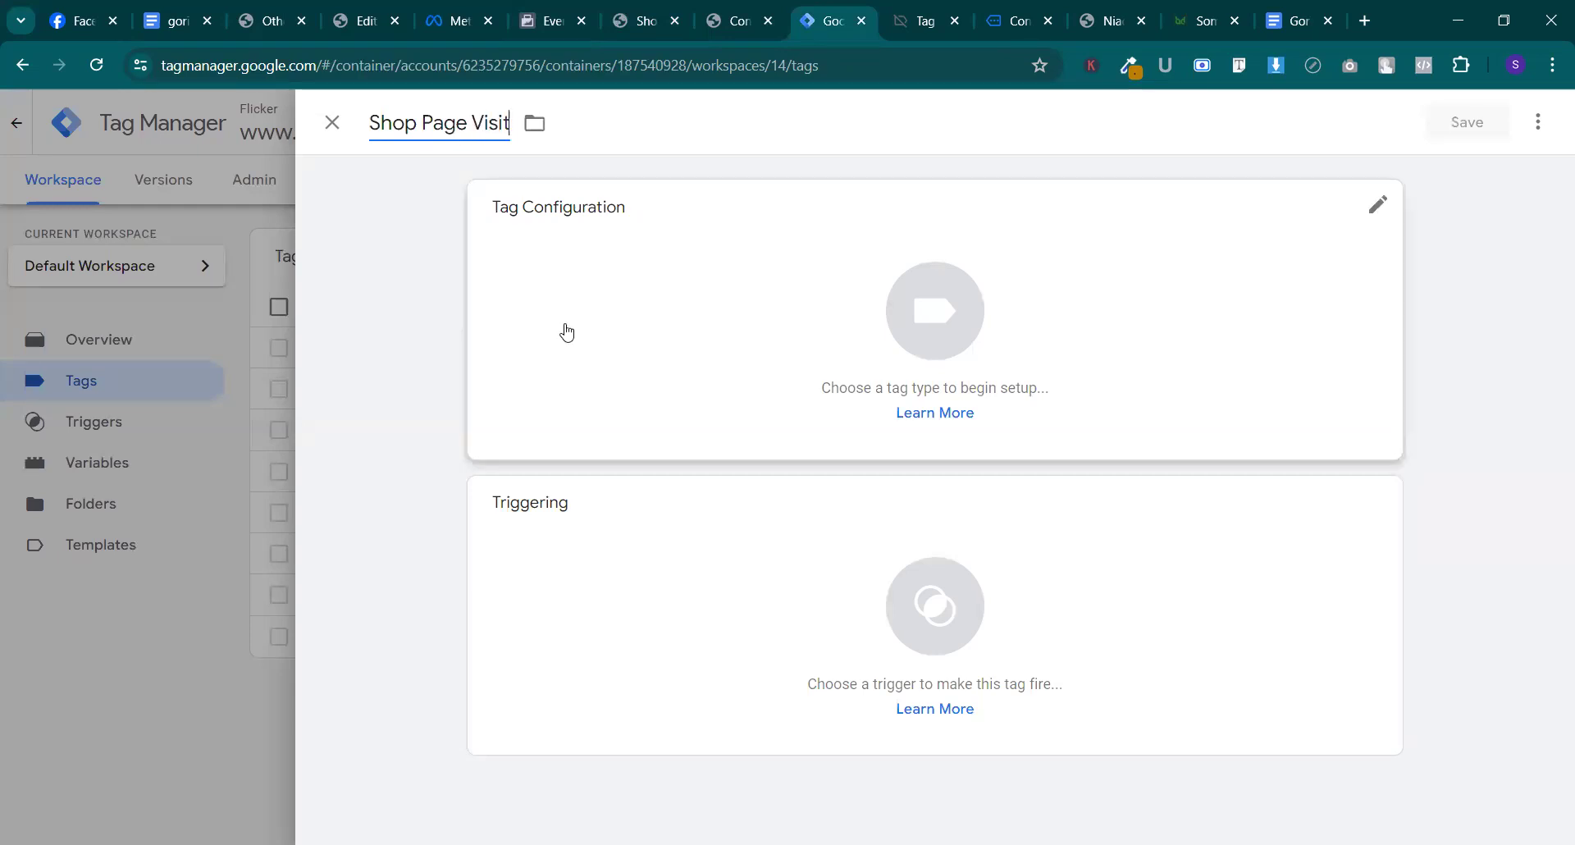
Make it a Facebook Pixel tag and open the Flicker-bd dataset in Events Manager.
click(931, 310)
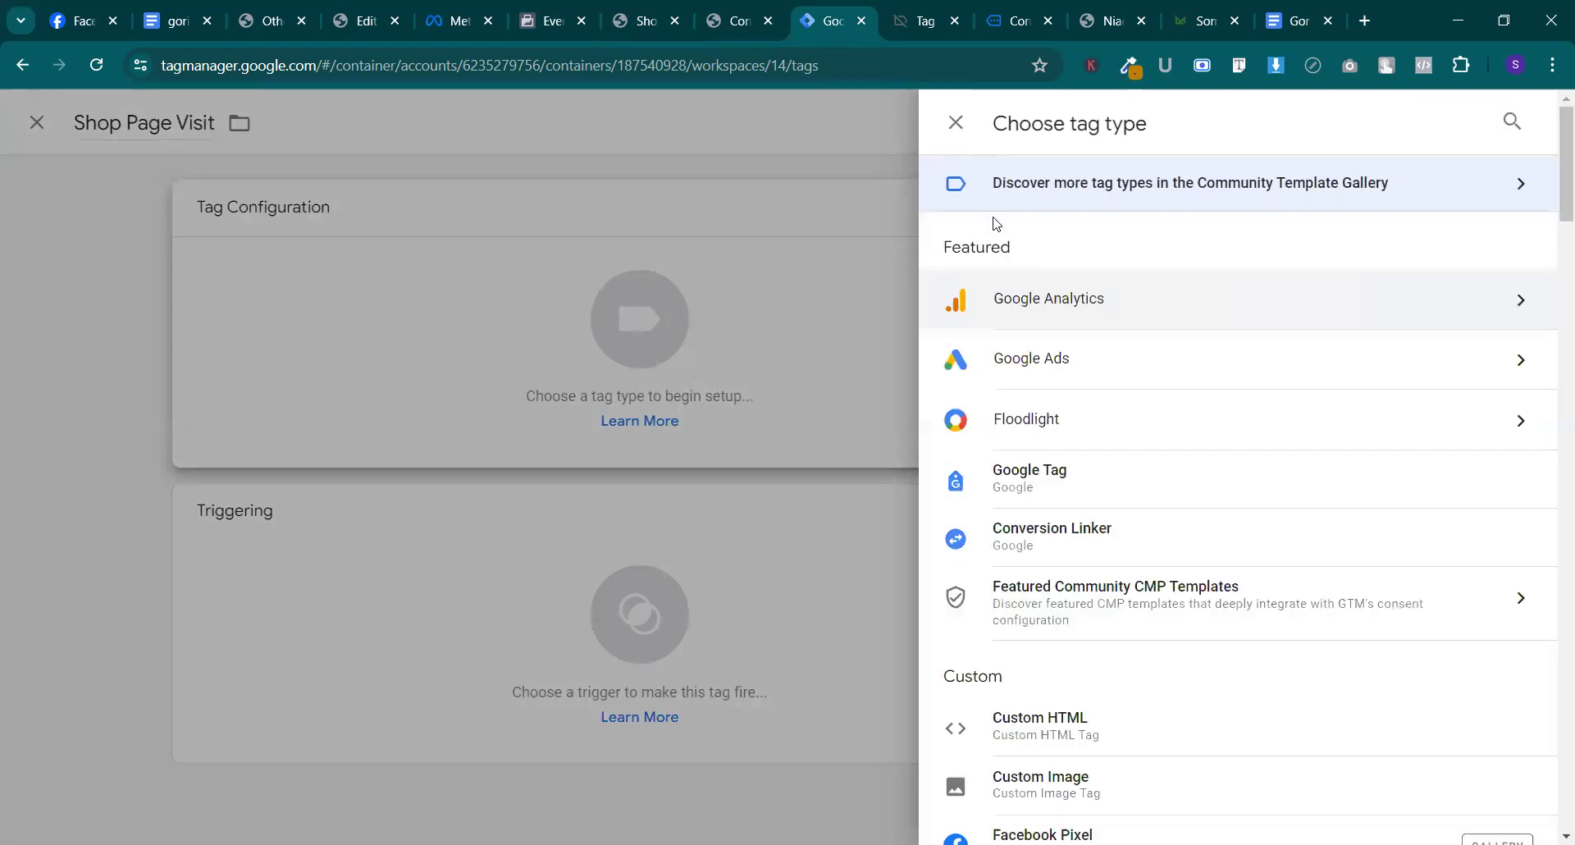
scroll(1058, 435, down, 5)
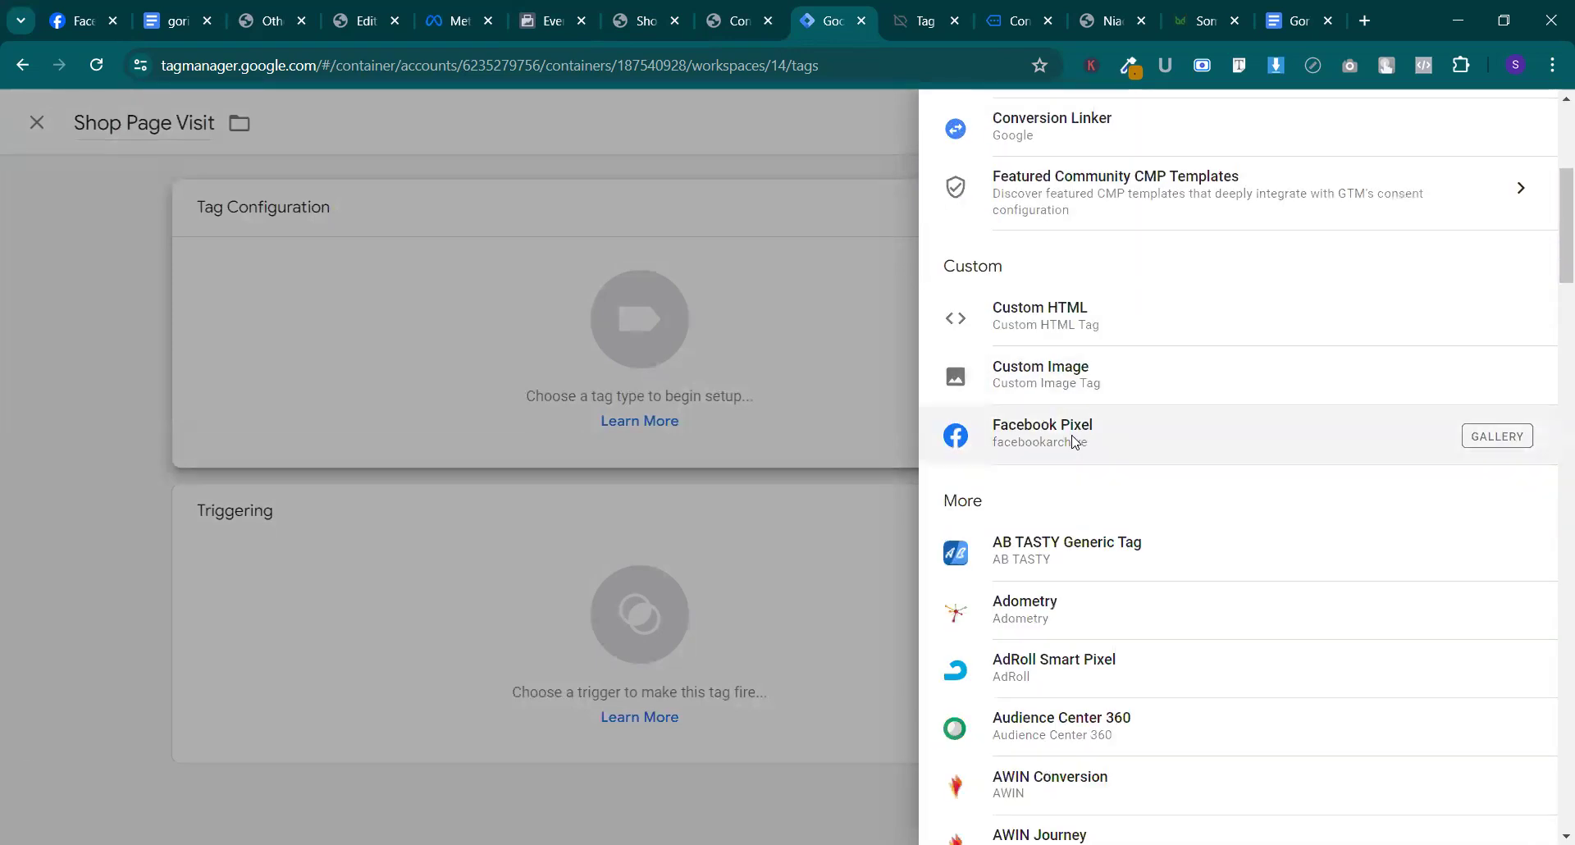
click(1073, 443)
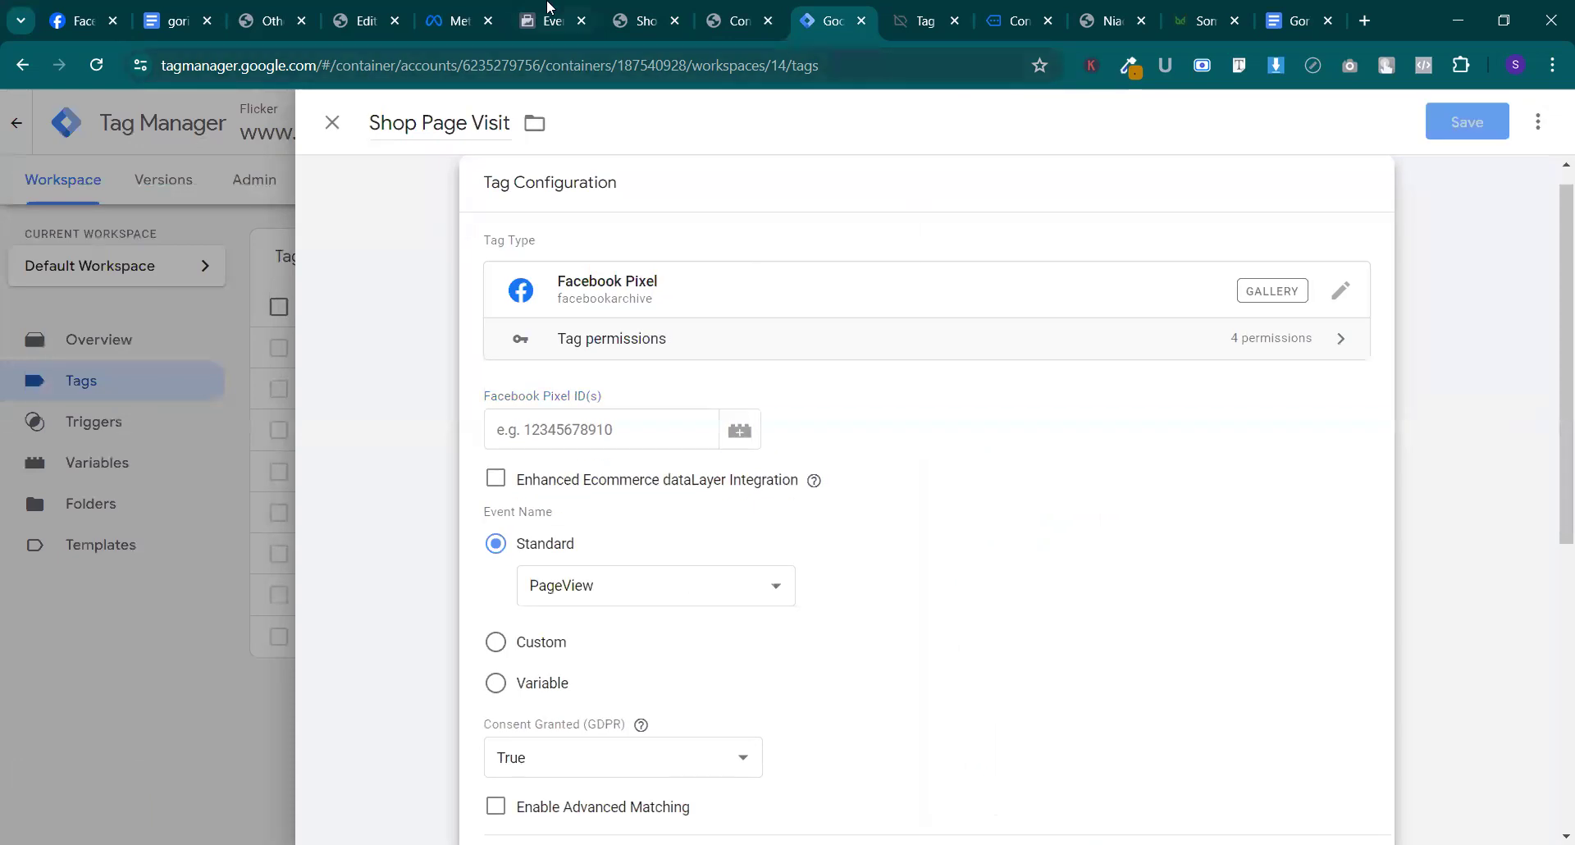
click(548, 6)
click(504, 237)
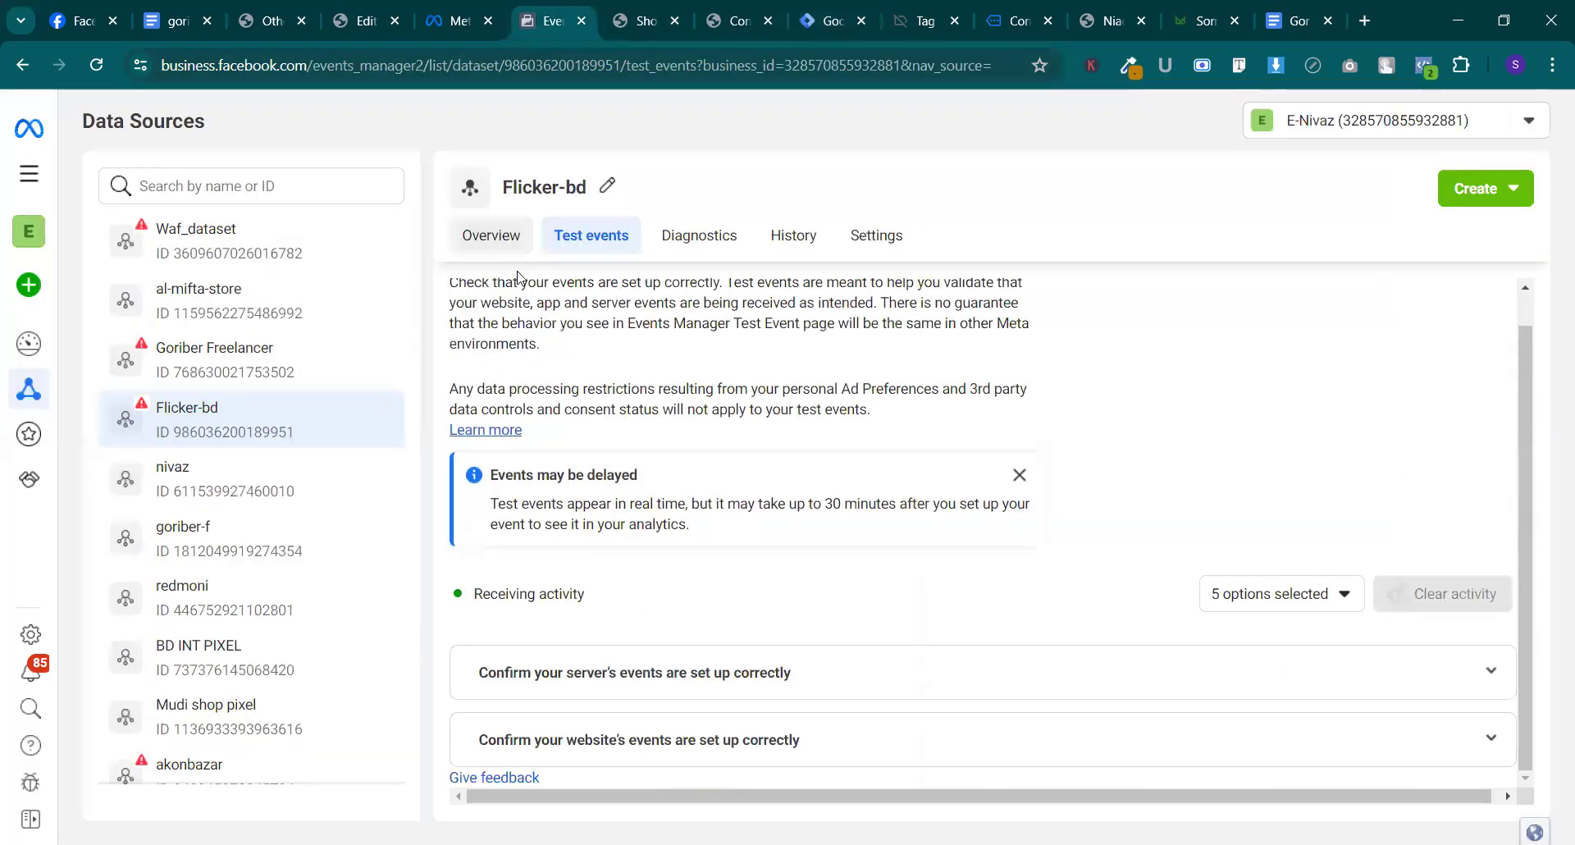
Copy the Flicker-bd dataset ID from Settings into the tag's Facebook Pixel ID(s) field.
scroll(565, 418, down, 5)
scroll(565, 418, up, 3)
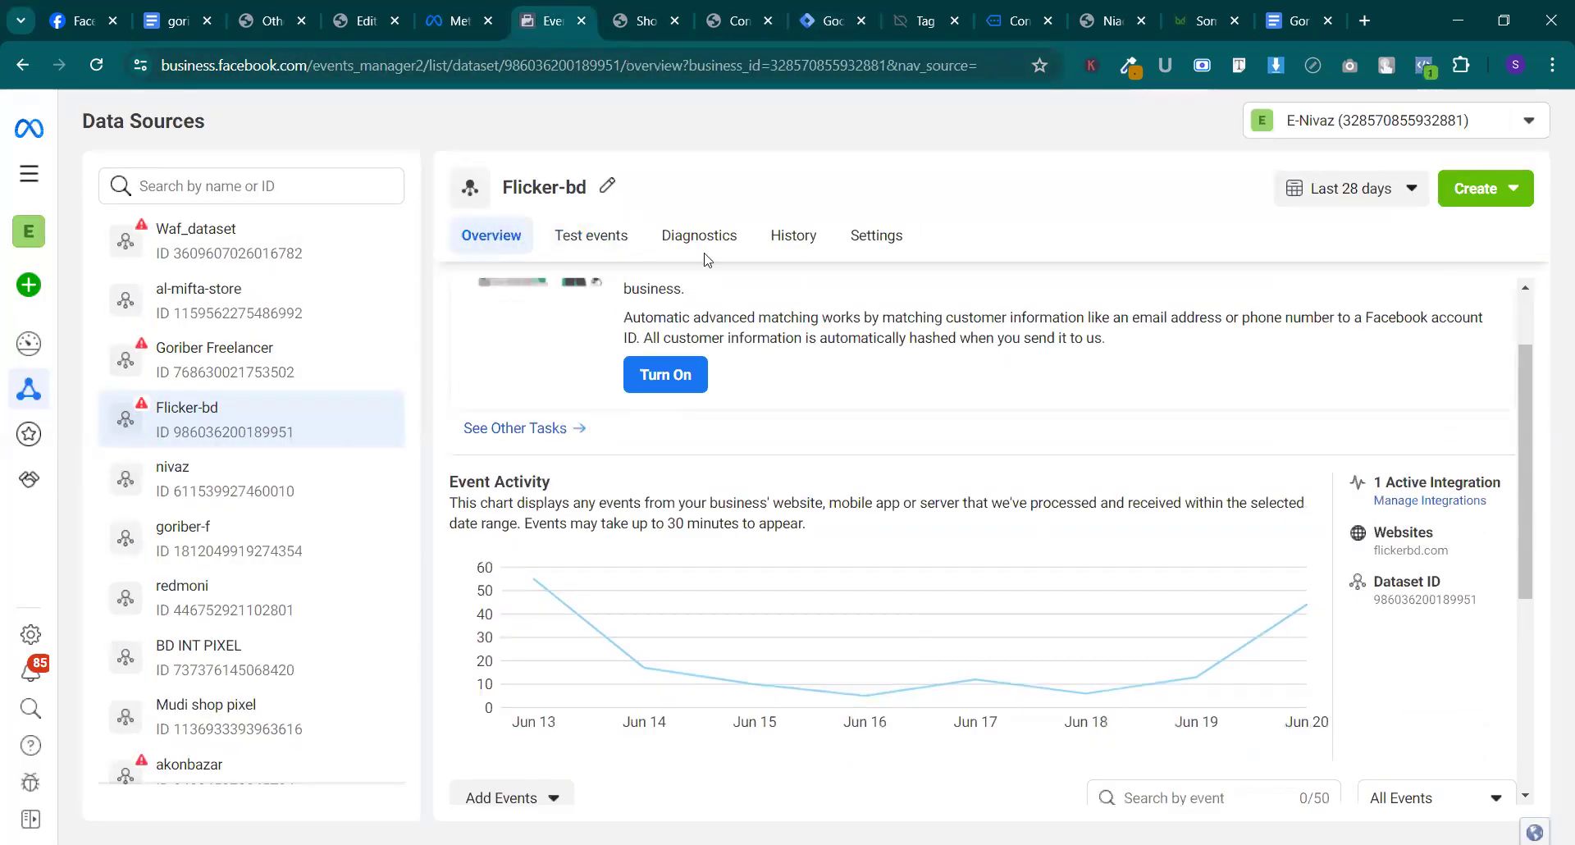
click(875, 236)
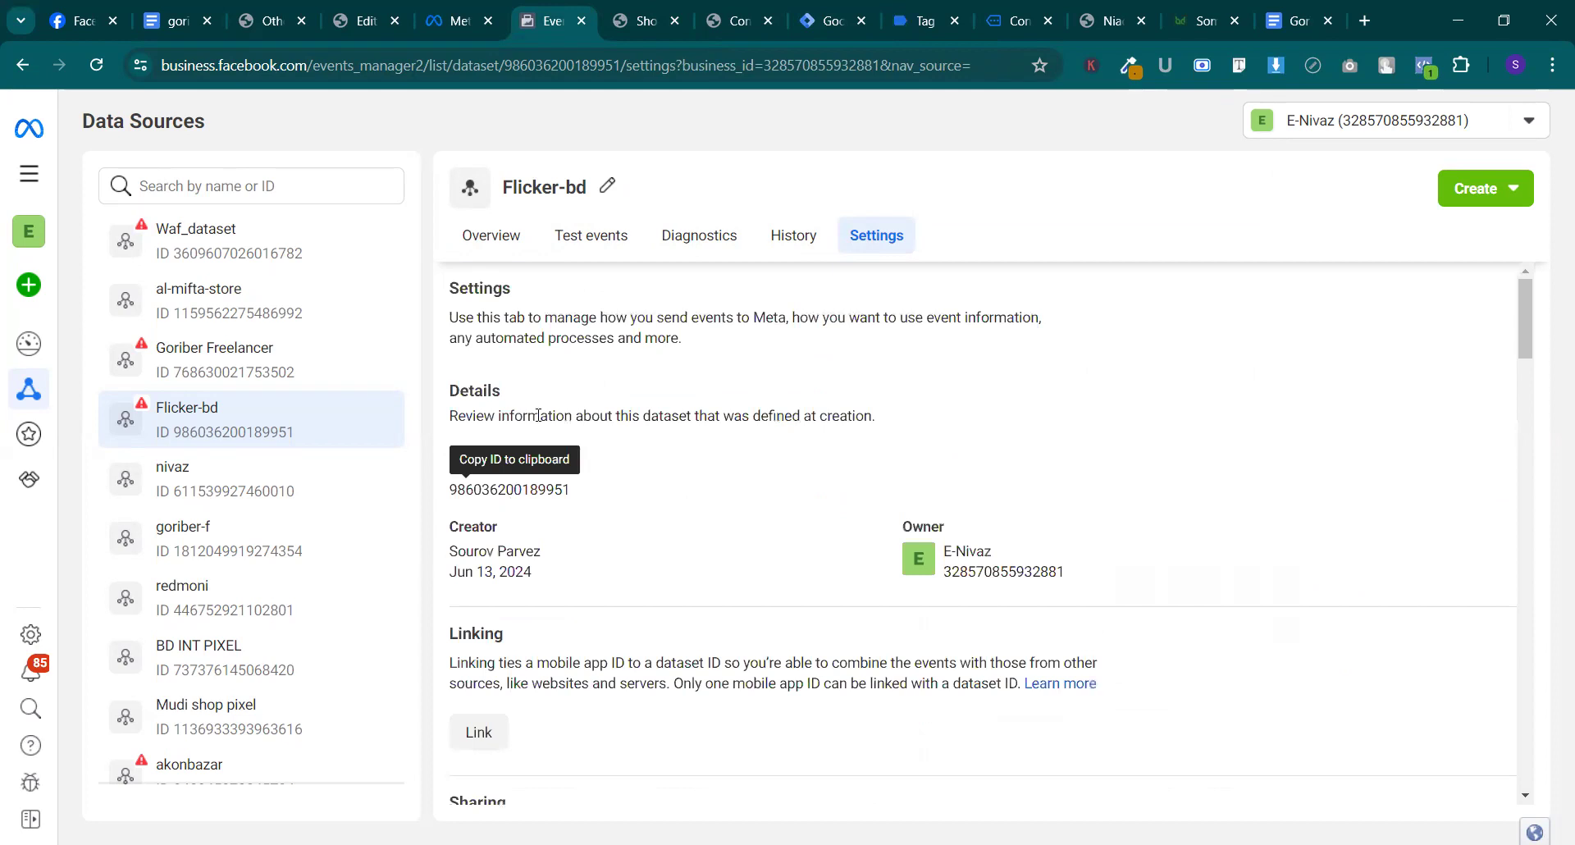
click(660, 18)
click(844, 8)
right_click(616, 443)
click(679, 280)
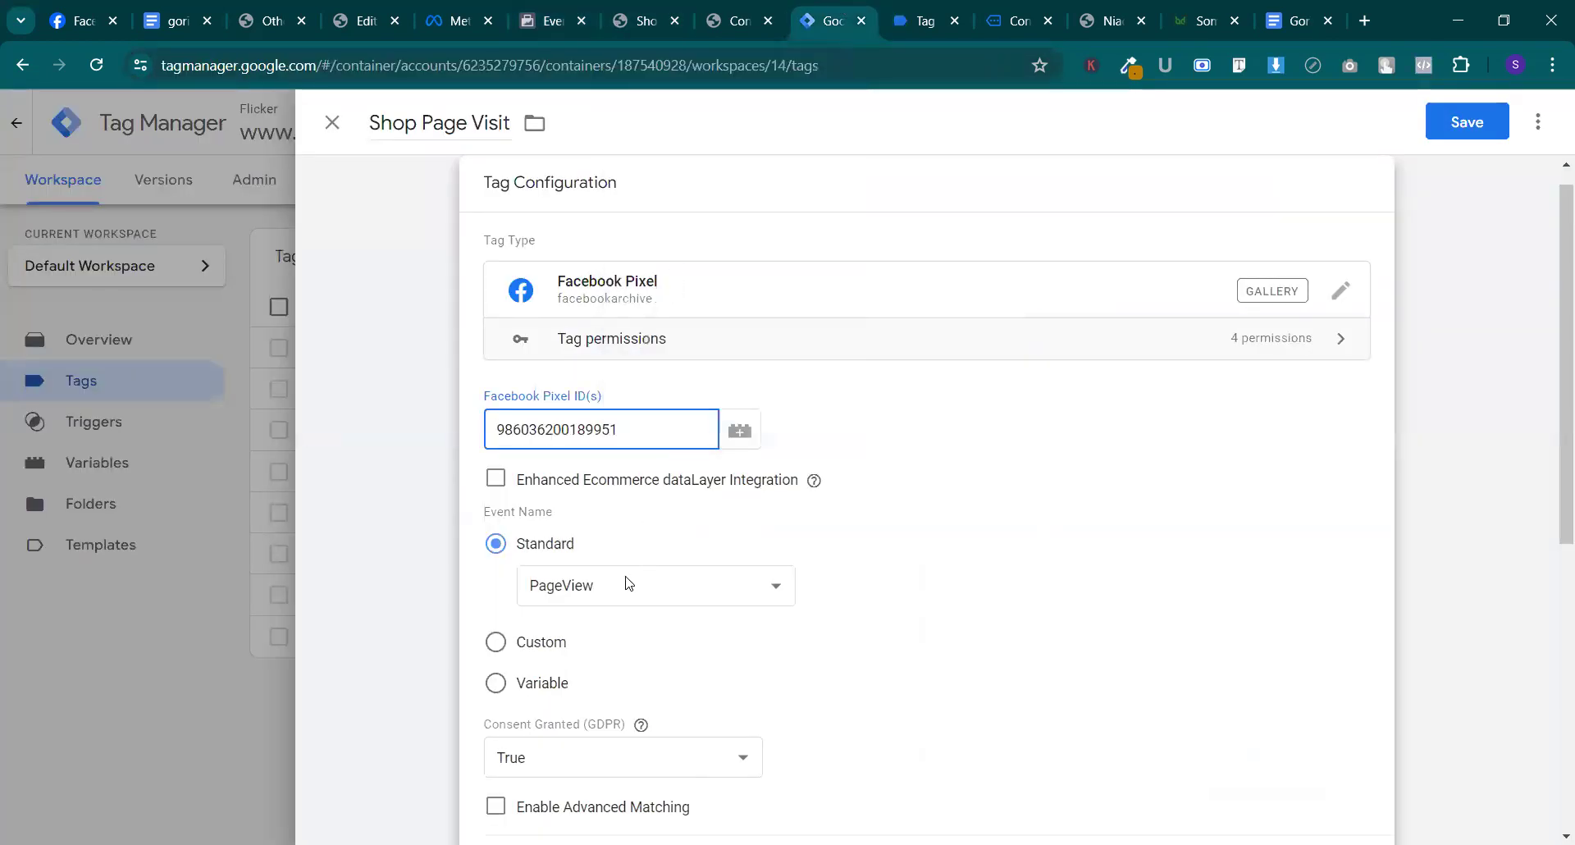
Keep PageView as the tag's standard event.
click(627, 585)
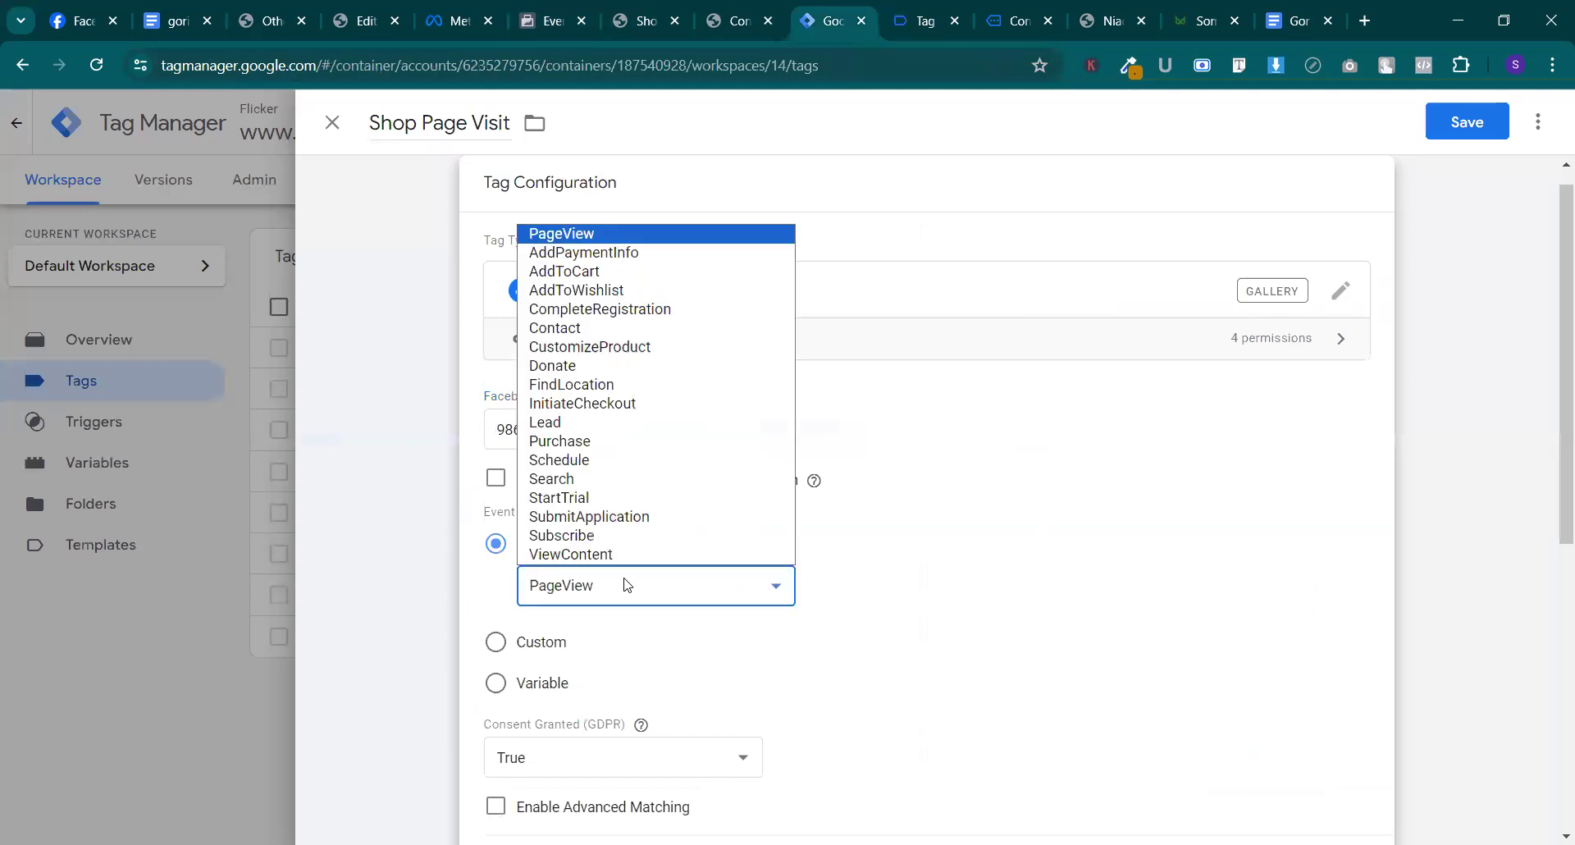
click(986, 600)
scroll(986, 600, down, 4)
scroll(987, 603, down, 3)
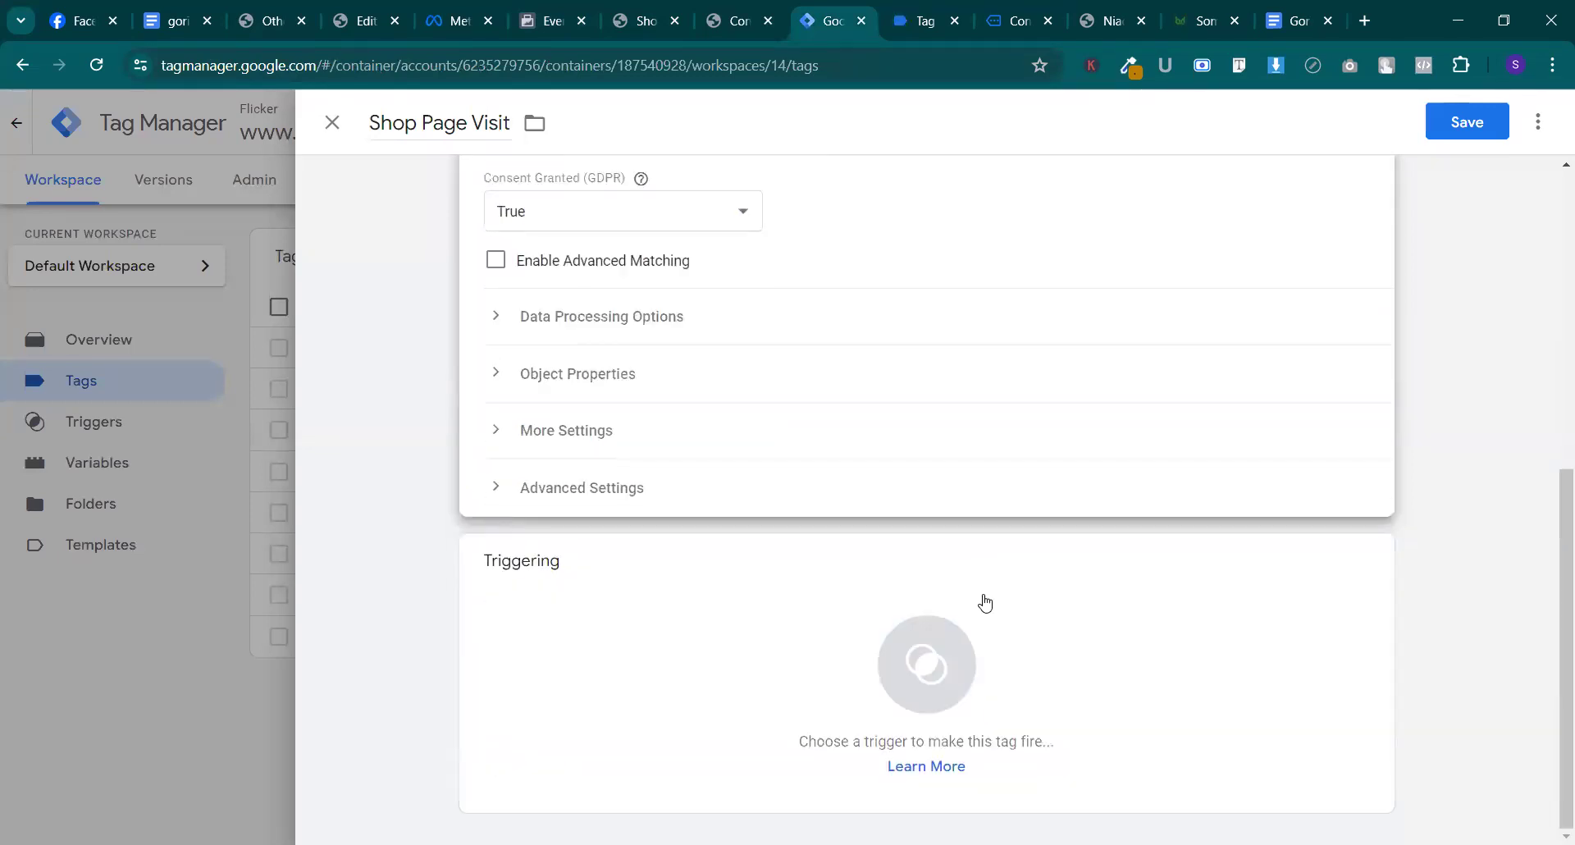
Add a new firing trigger named 'shop_page_visit'.
click(930, 681)
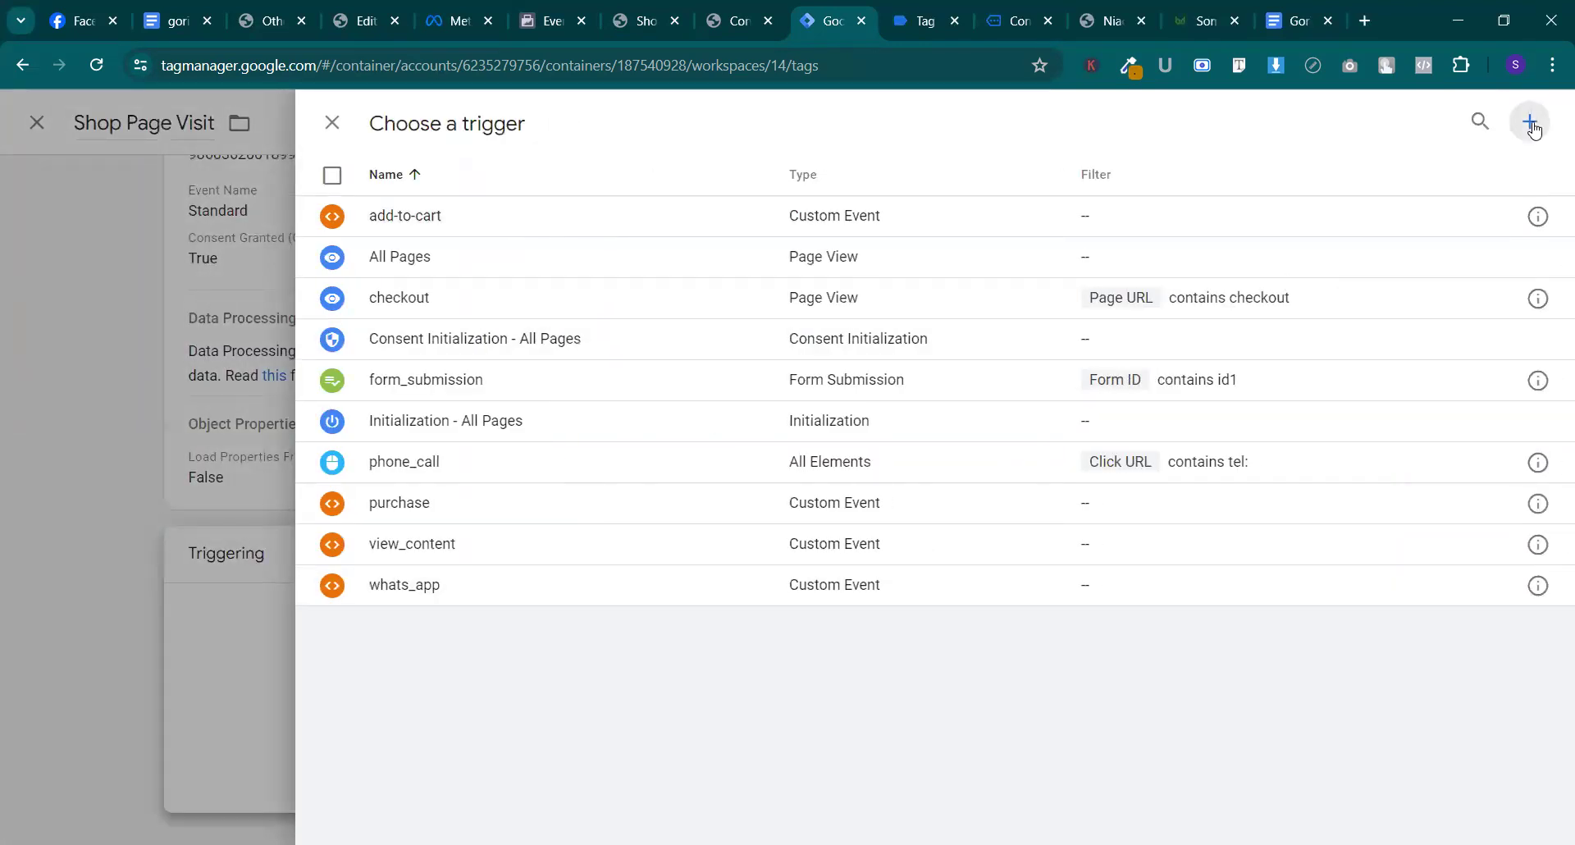
click(1530, 123)
triple_click(454, 123)
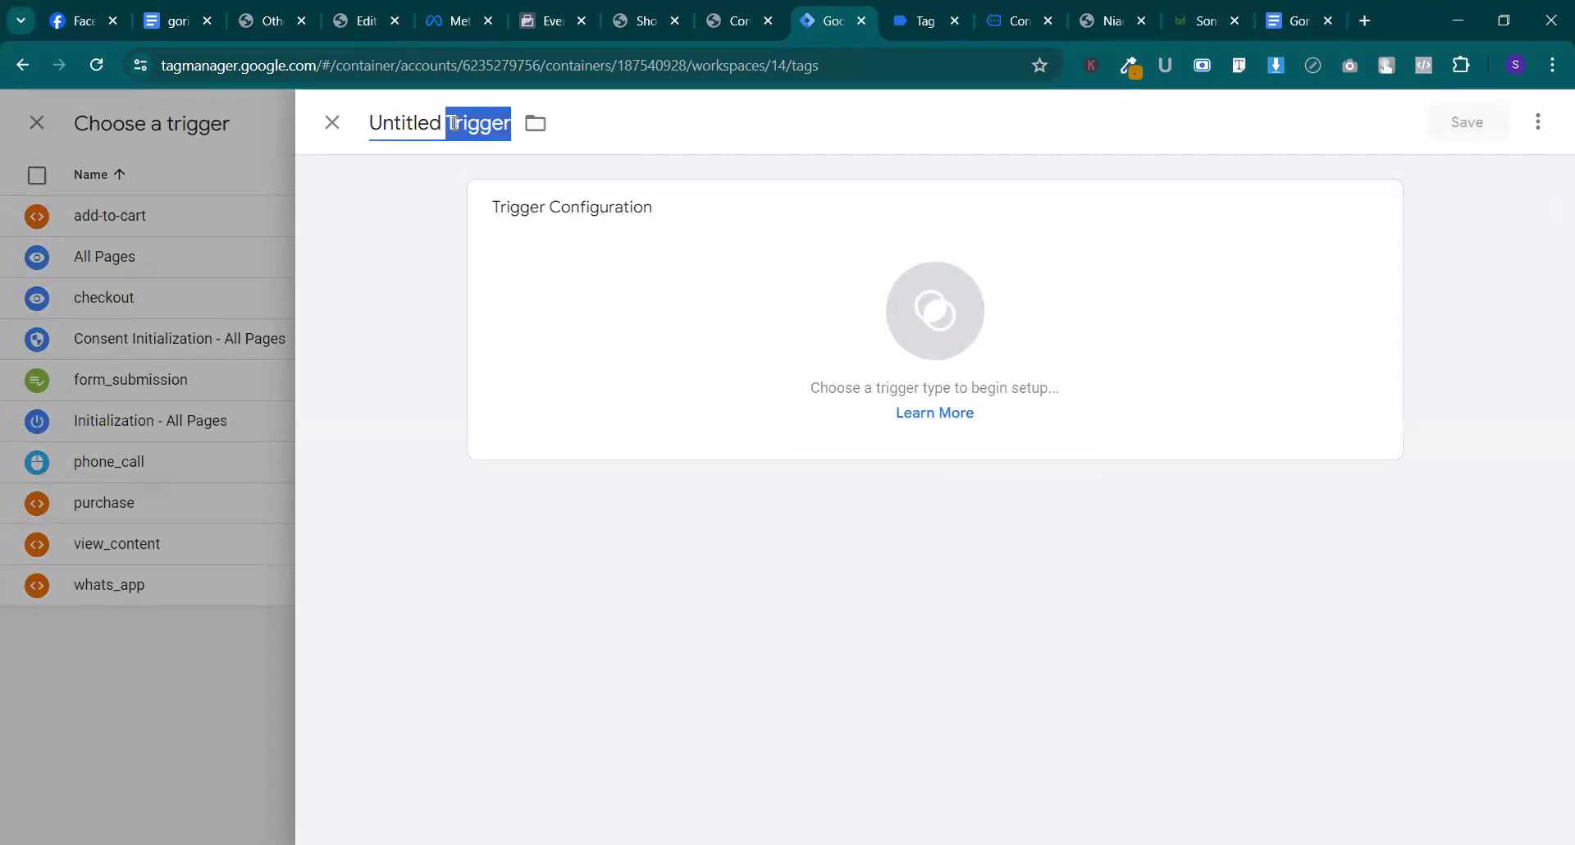
text(shop_page_visit)
Make it a Page View trigger on Some Page Views where Page URL equals.
click(946, 337)
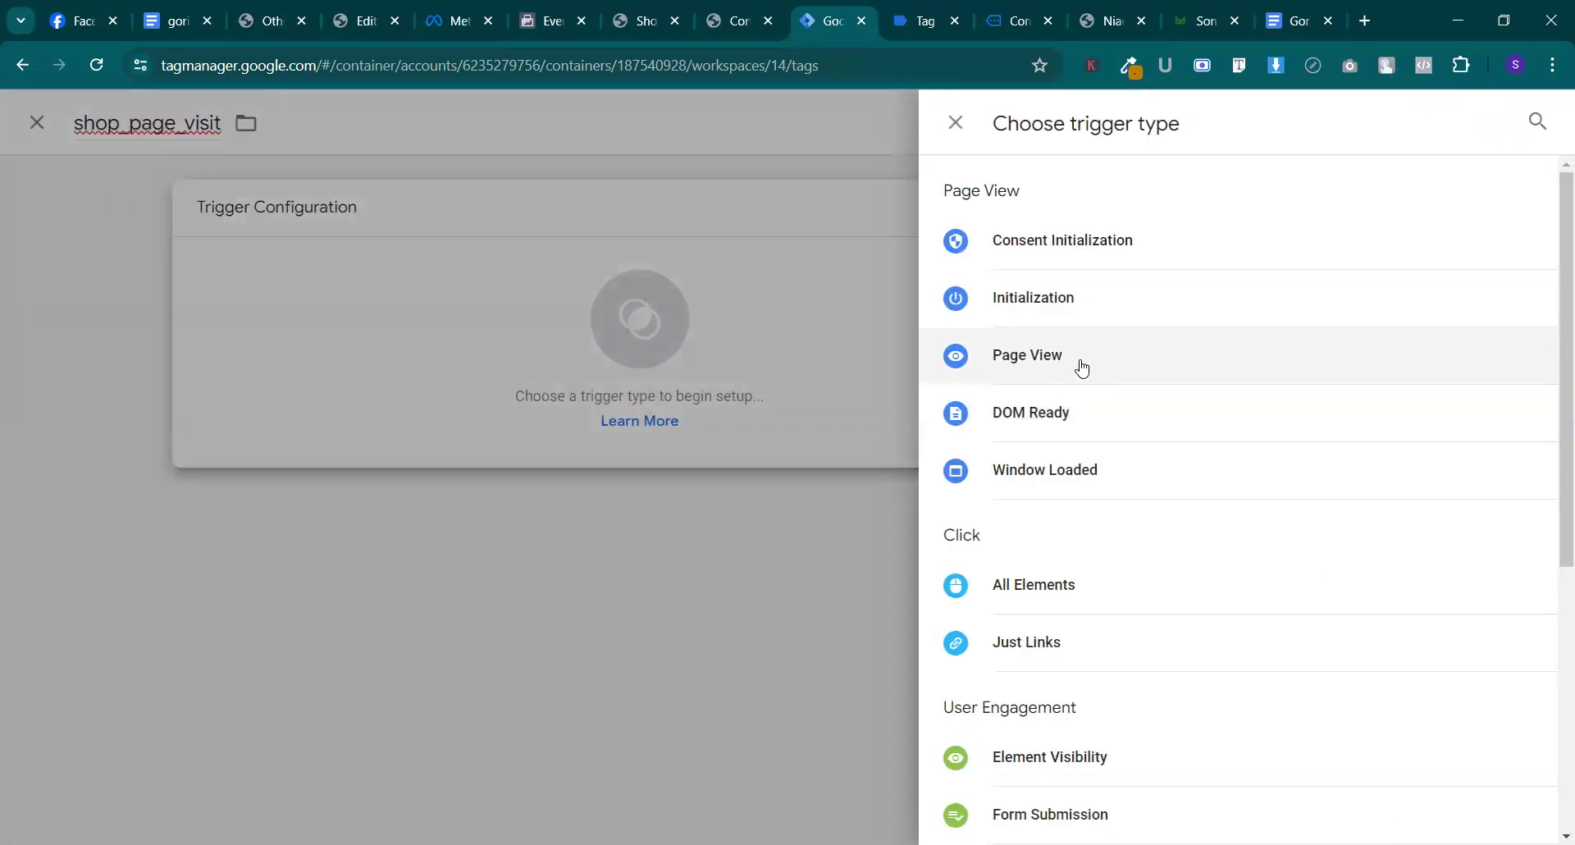
click(1081, 367)
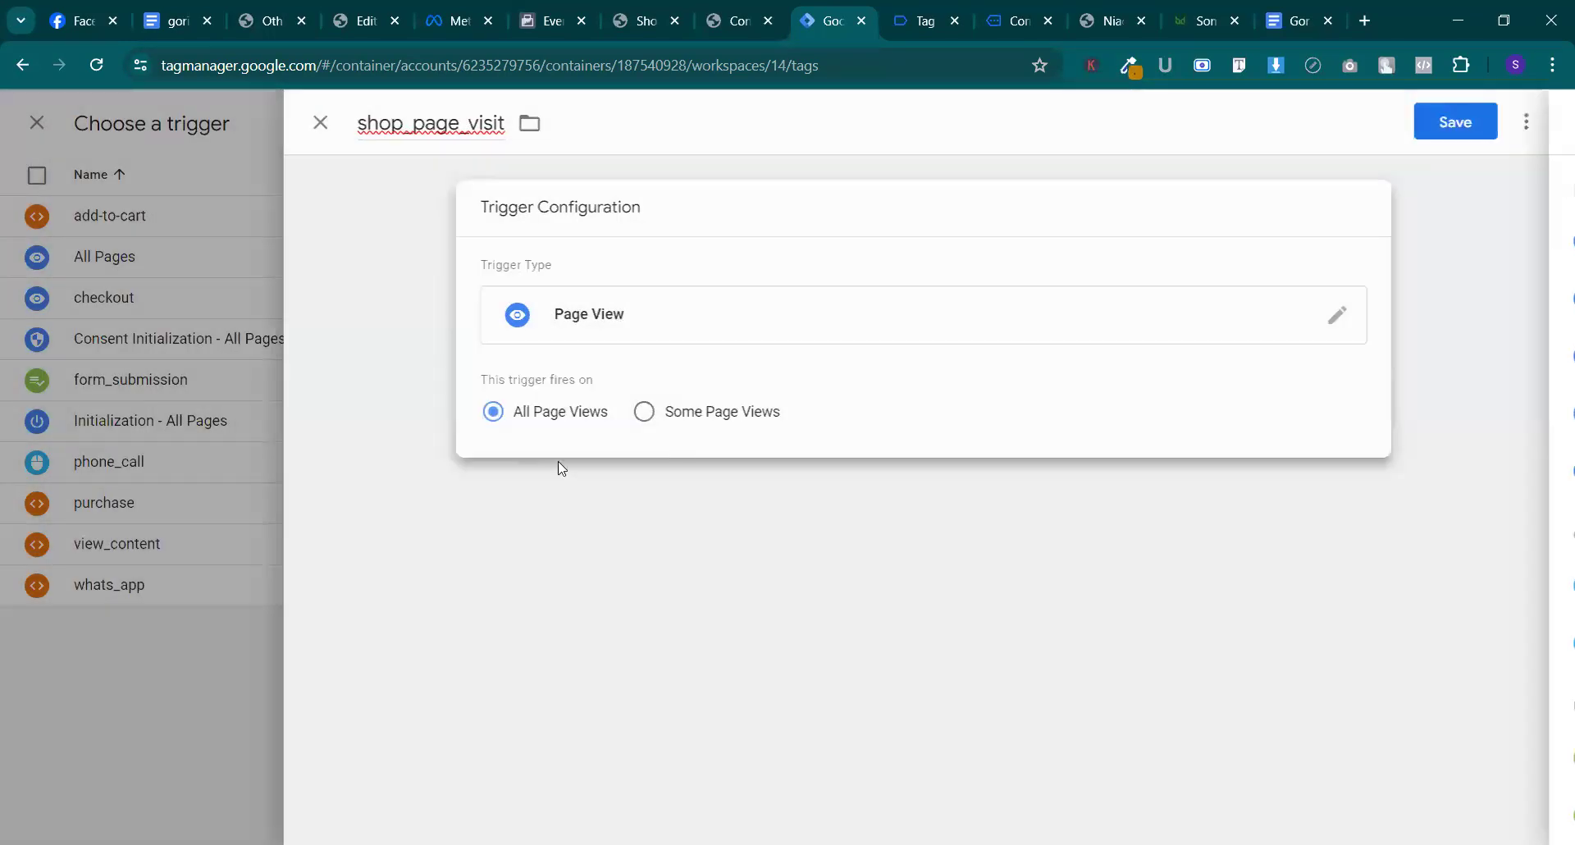
click(654, 412)
click(654, 495)
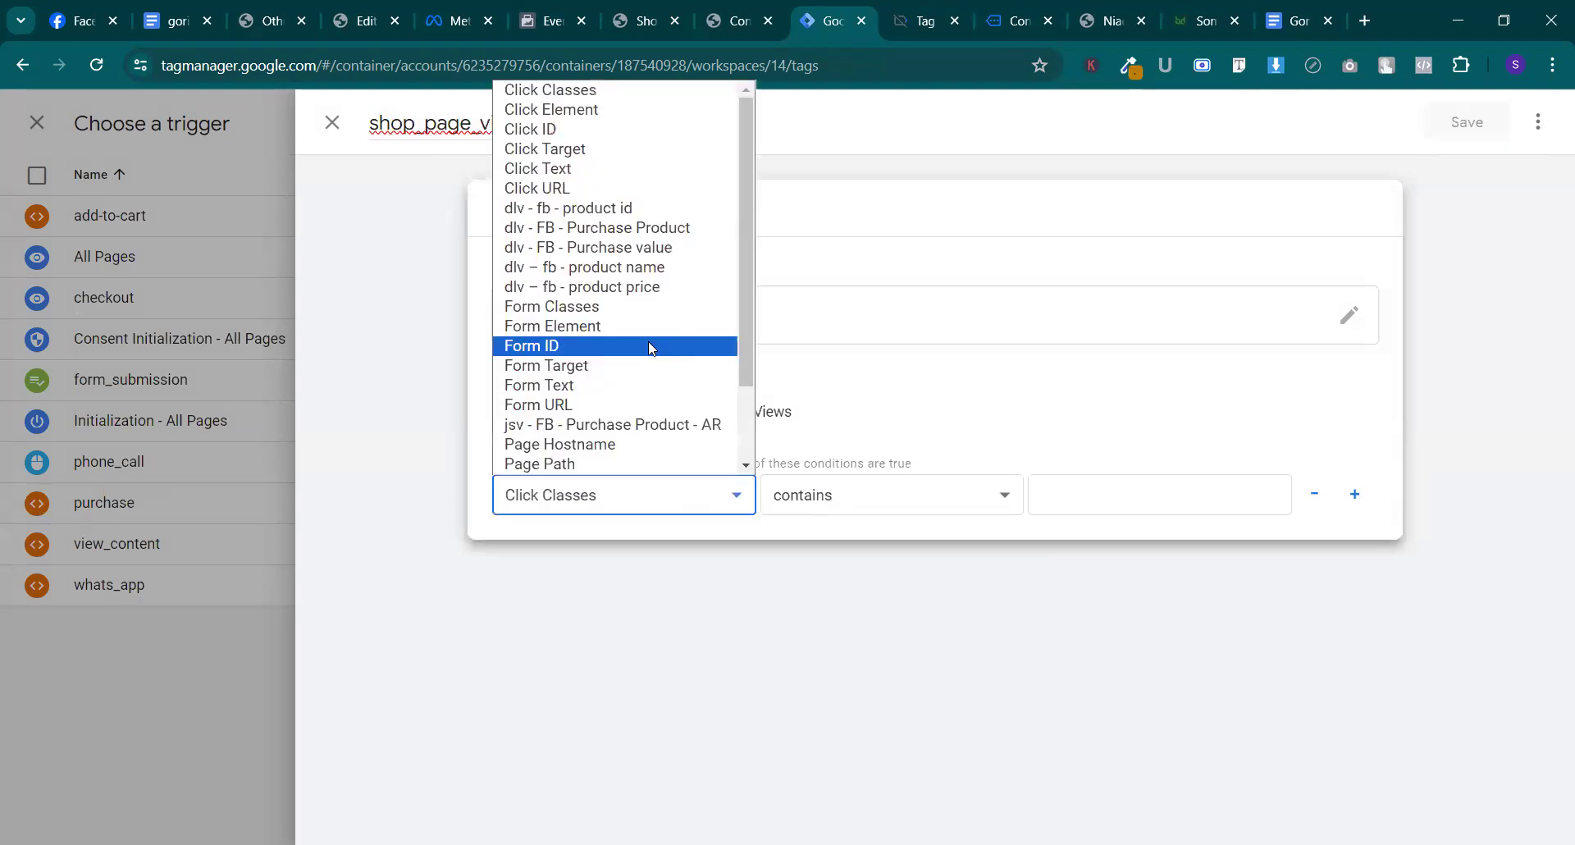
scroll(635, 343, down, 2)
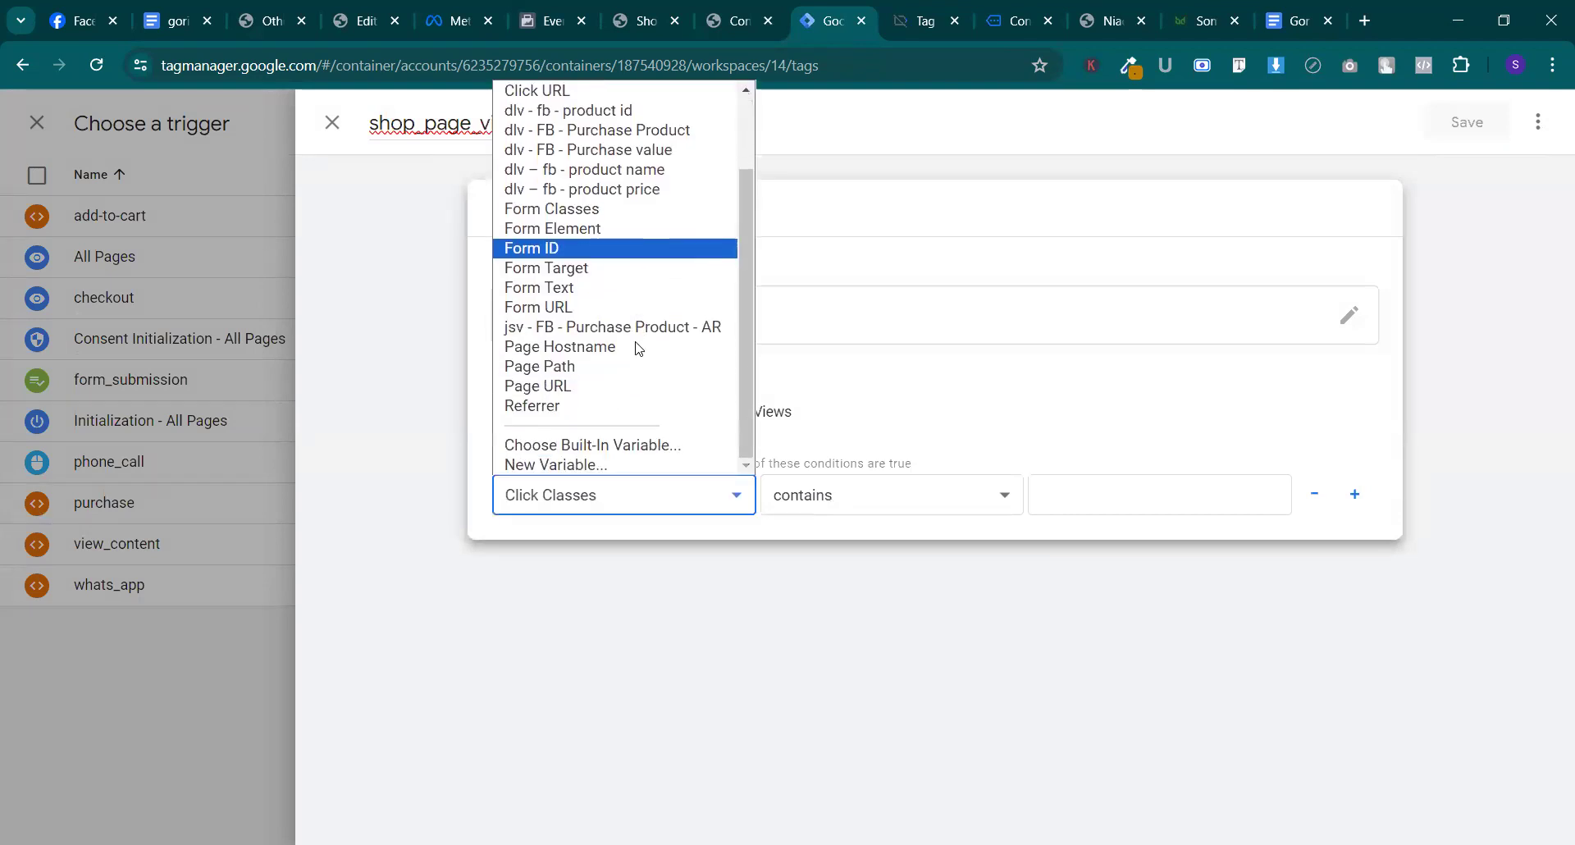
click(620, 386)
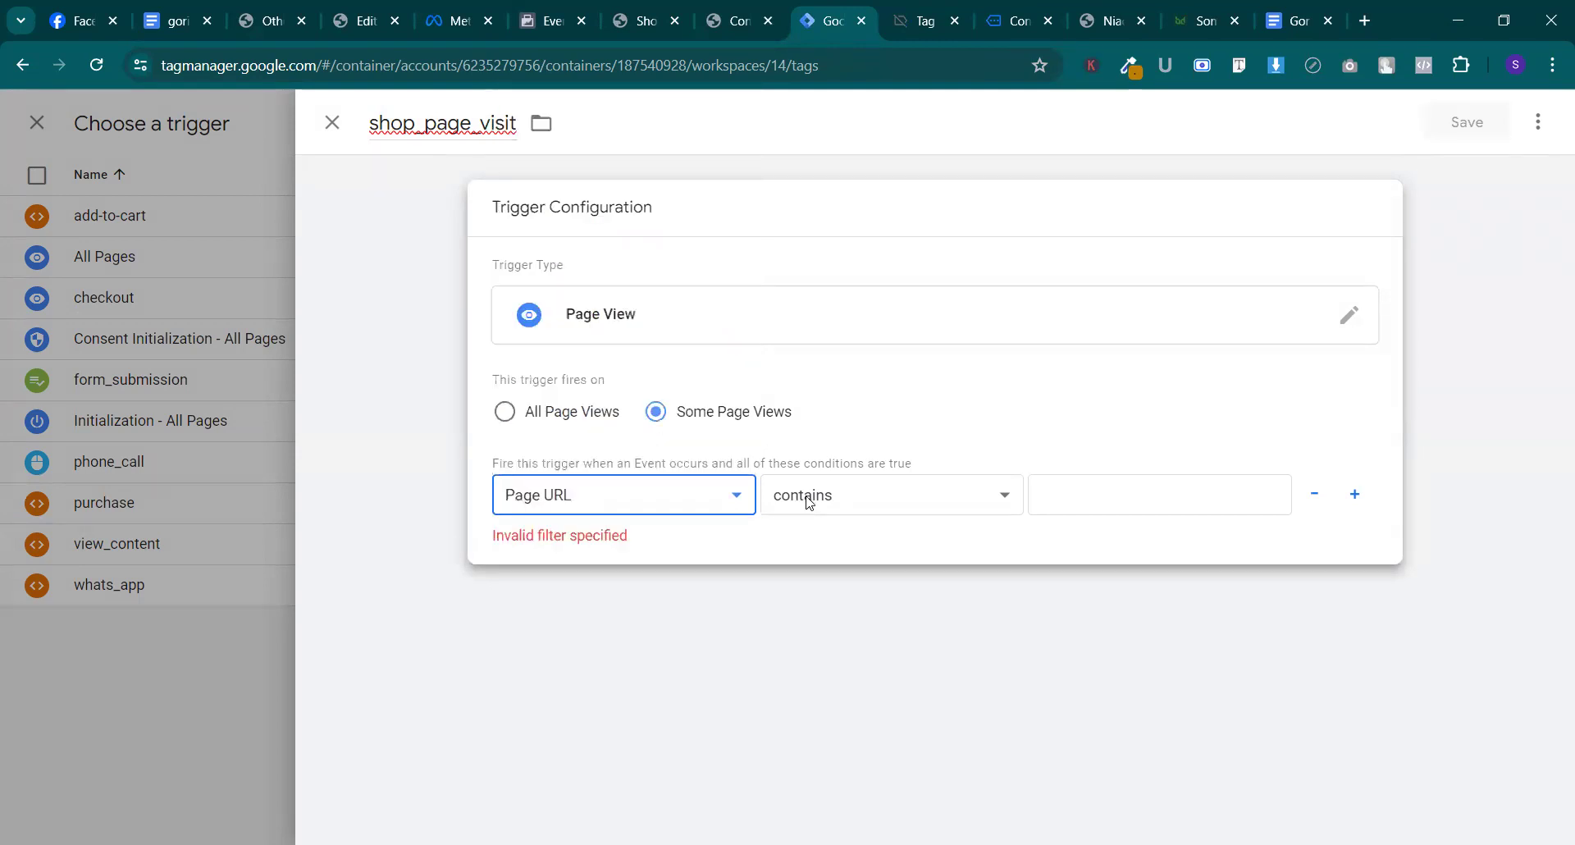
click(809, 503)
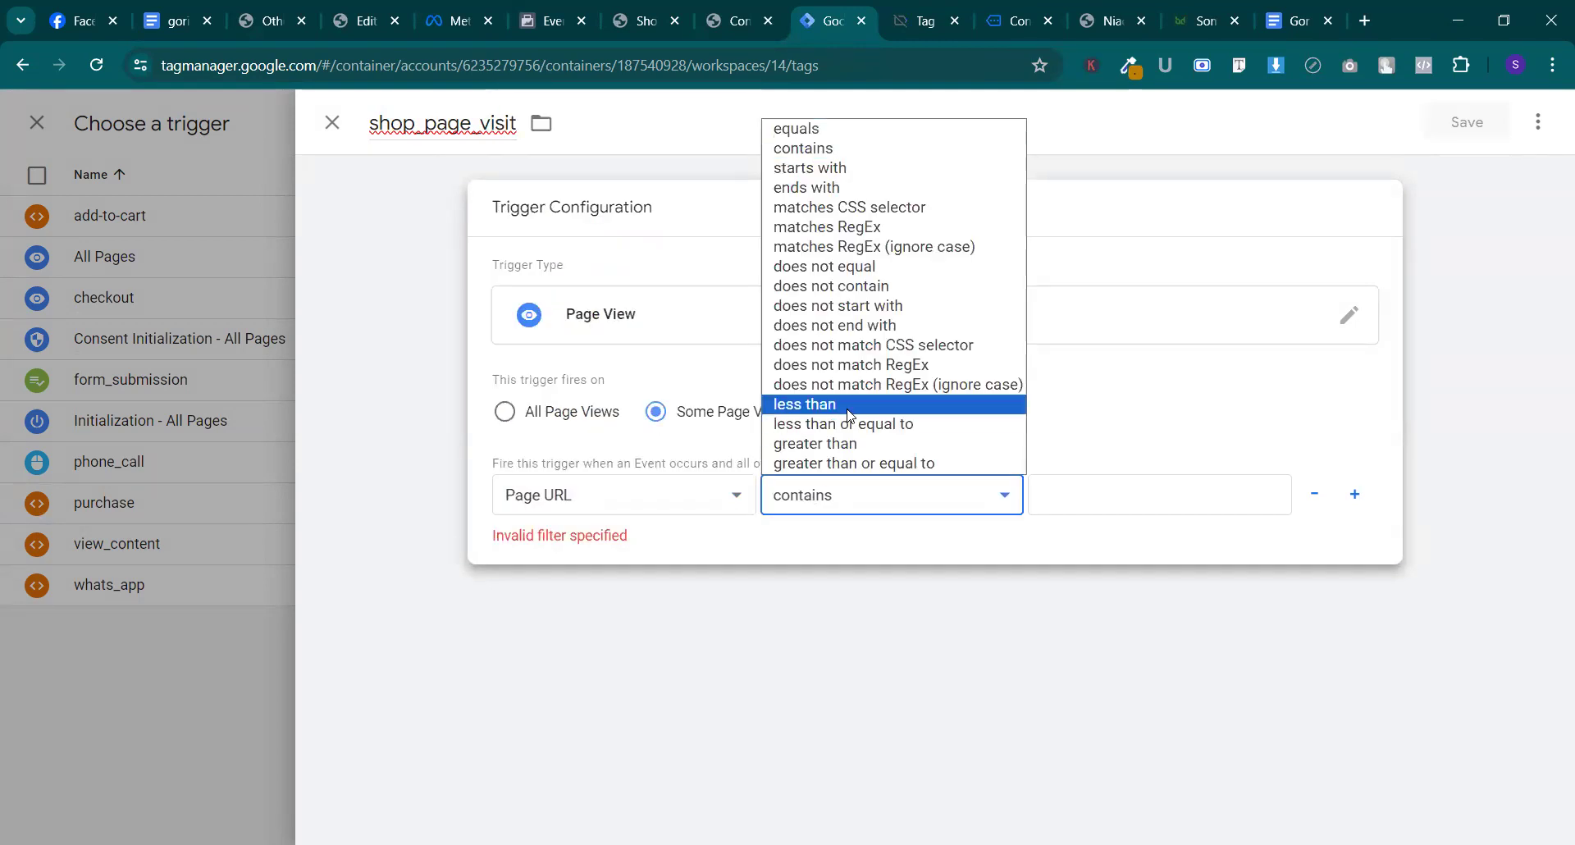
click(876, 131)
click(647, 21)
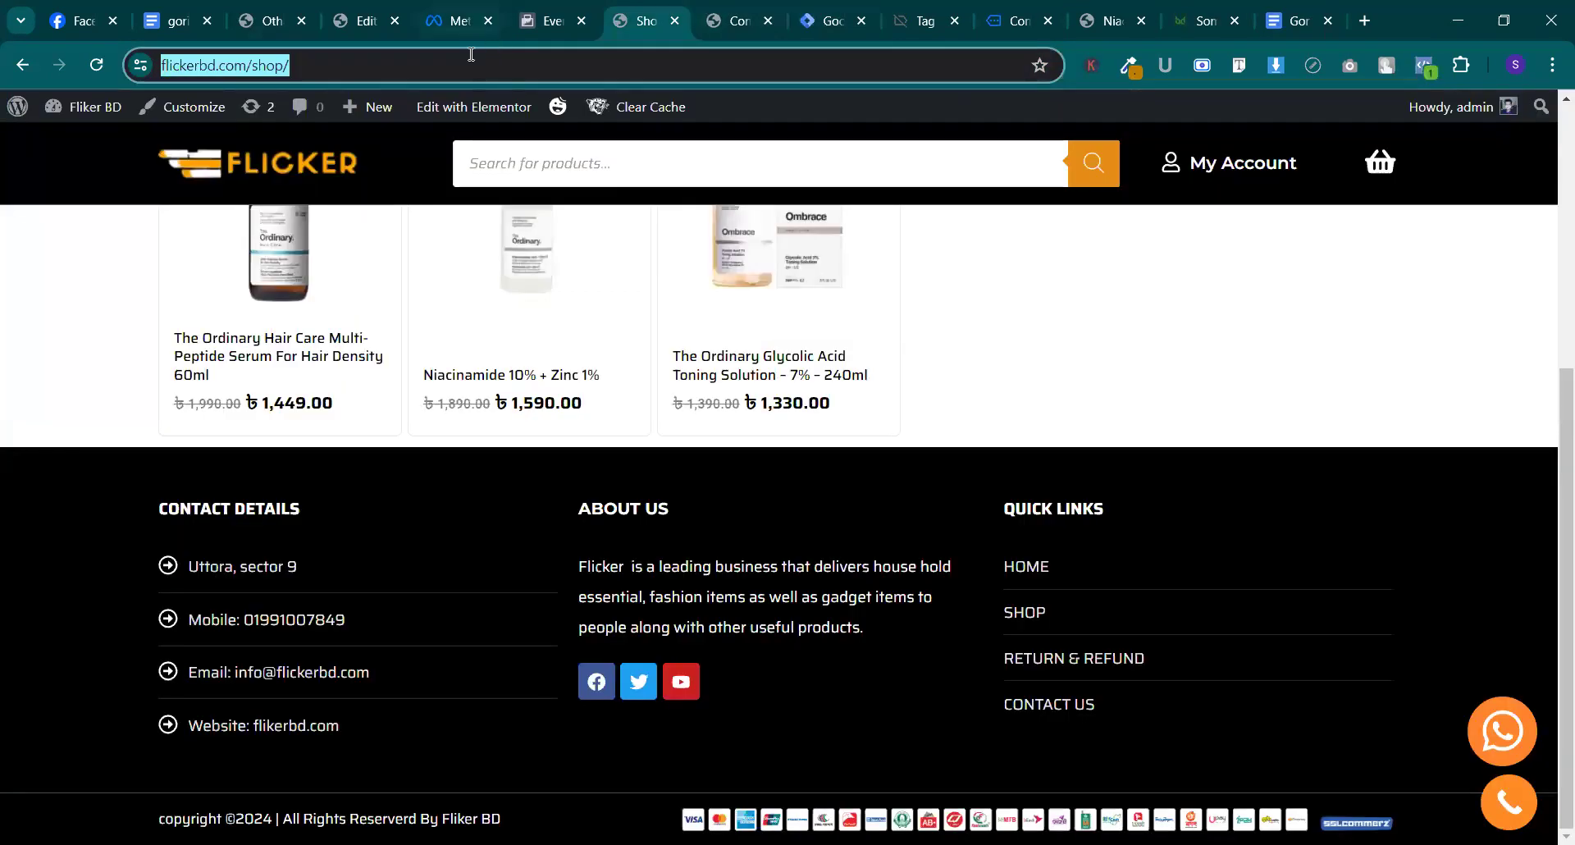
right_click(463, 63)
click(338, 67)
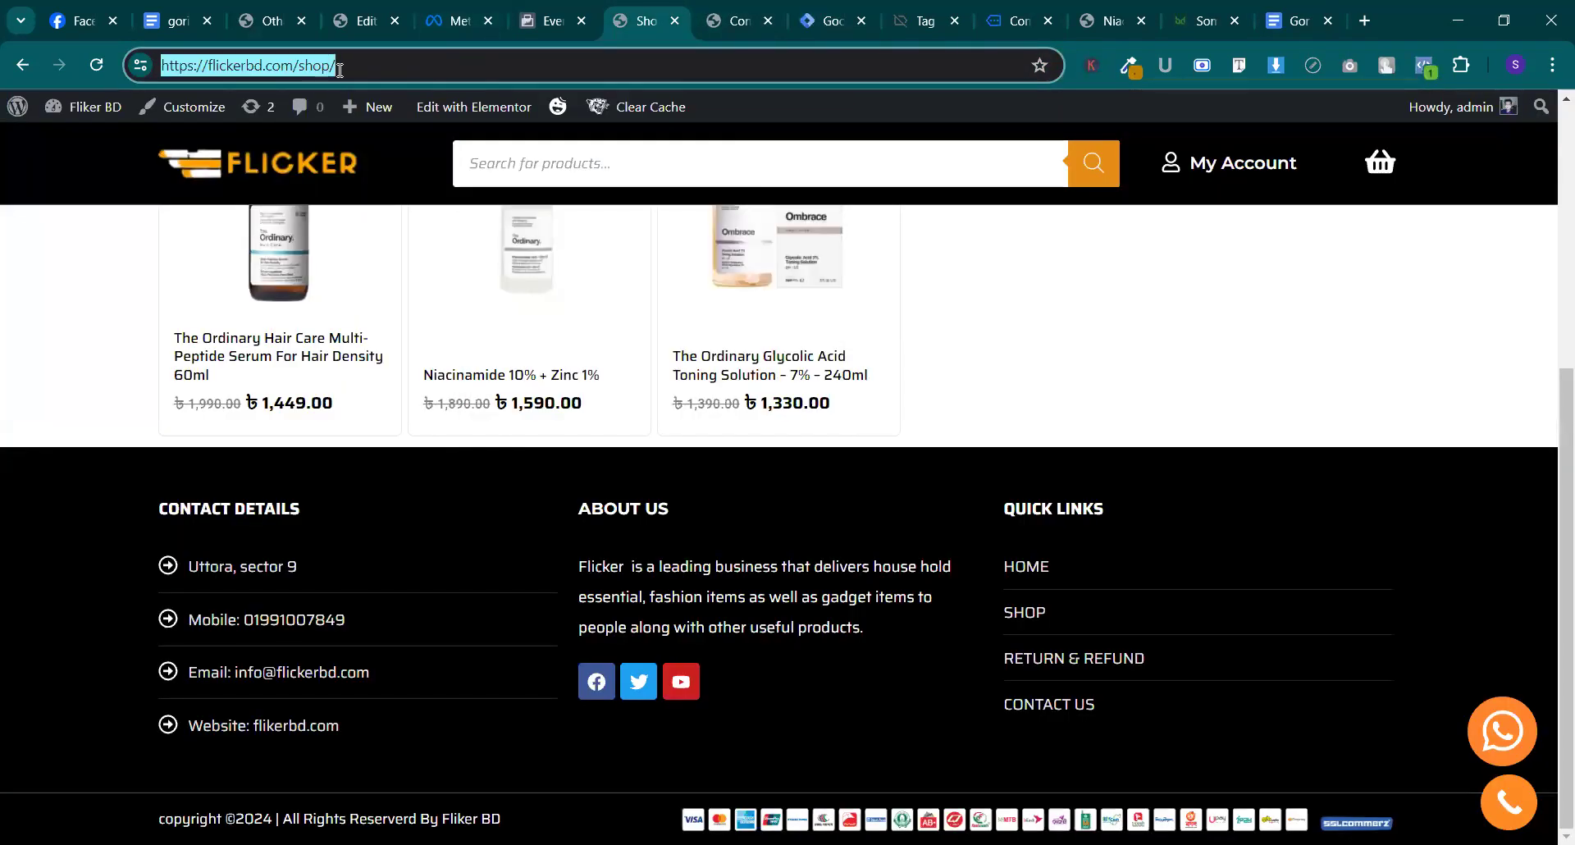
right_click(363, 72)
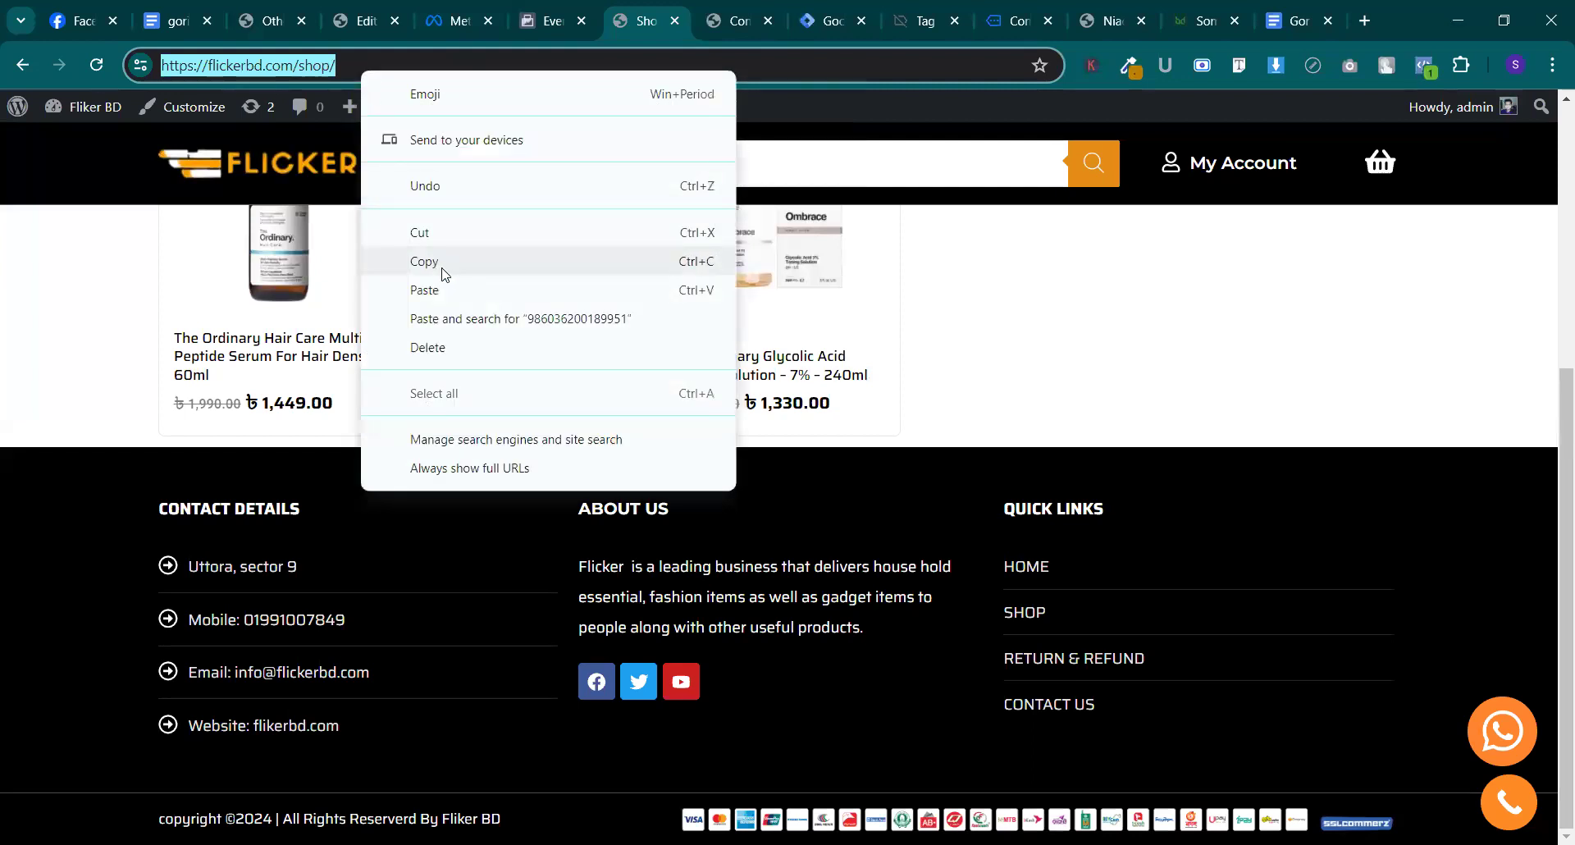
click(424, 260)
click(543, 9)
click(743, 10)
click(844, 10)
click(1084, 495)
right_click(1088, 495)
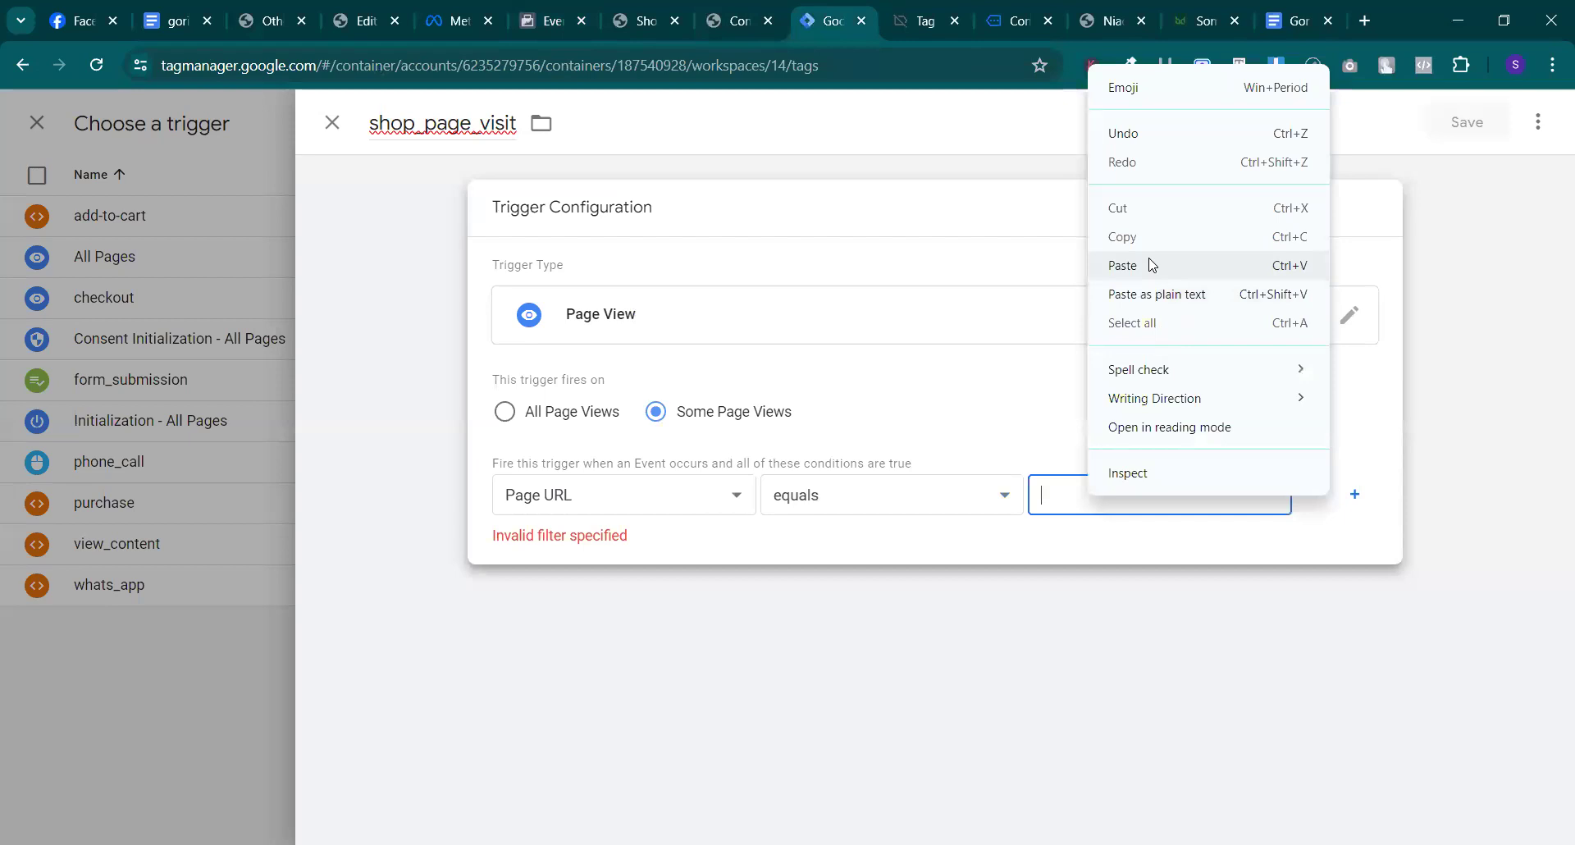
click(1151, 264)
click(1456, 123)
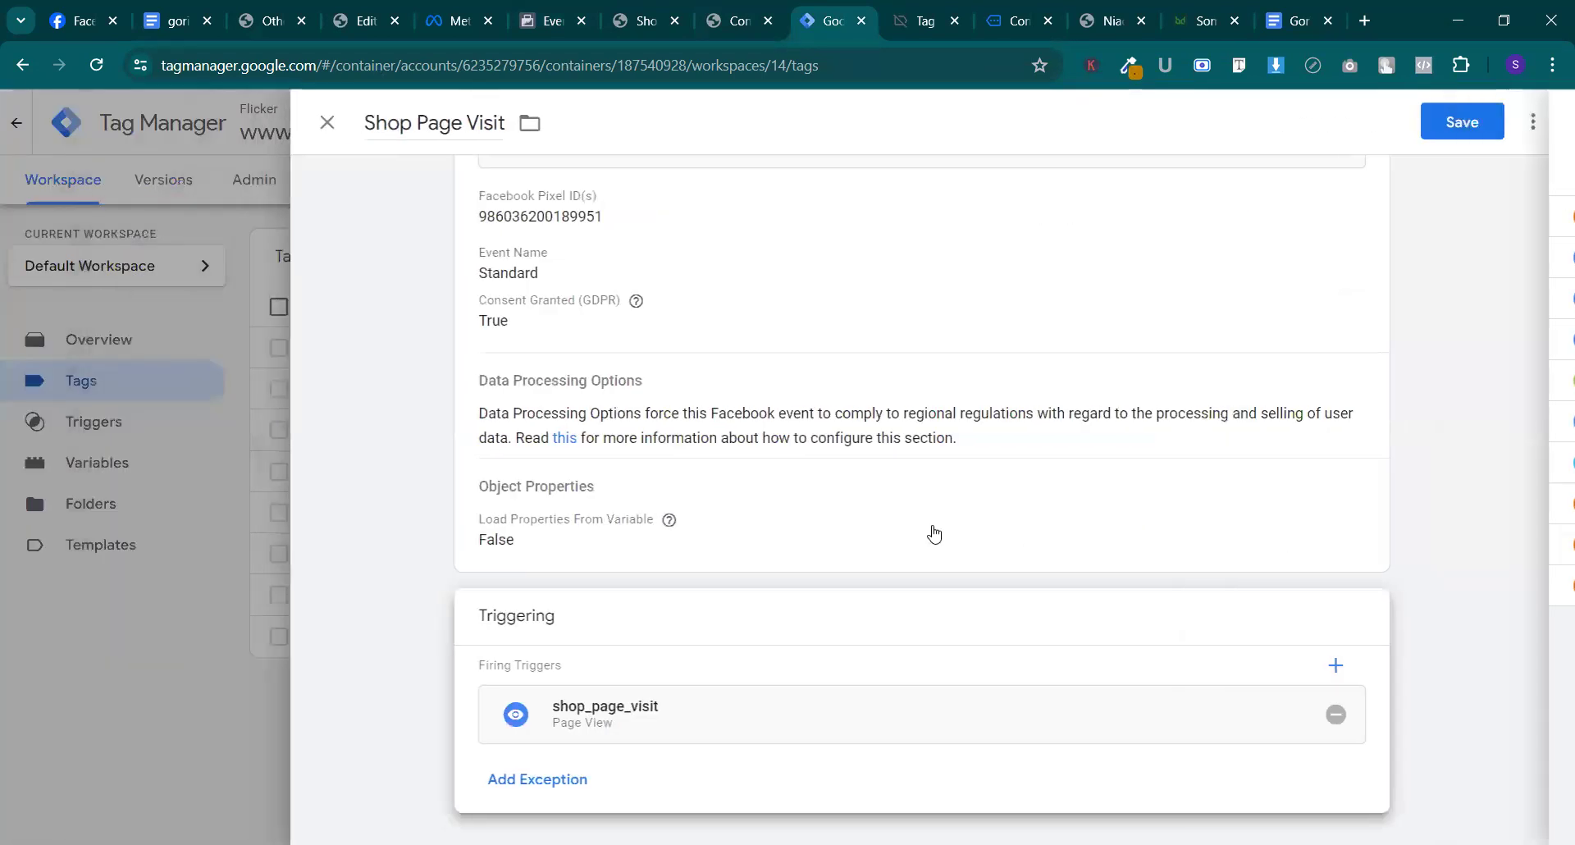
Switch the tag to custom event name 'shop_page' and save Shop Page Visit.
click(687, 455)
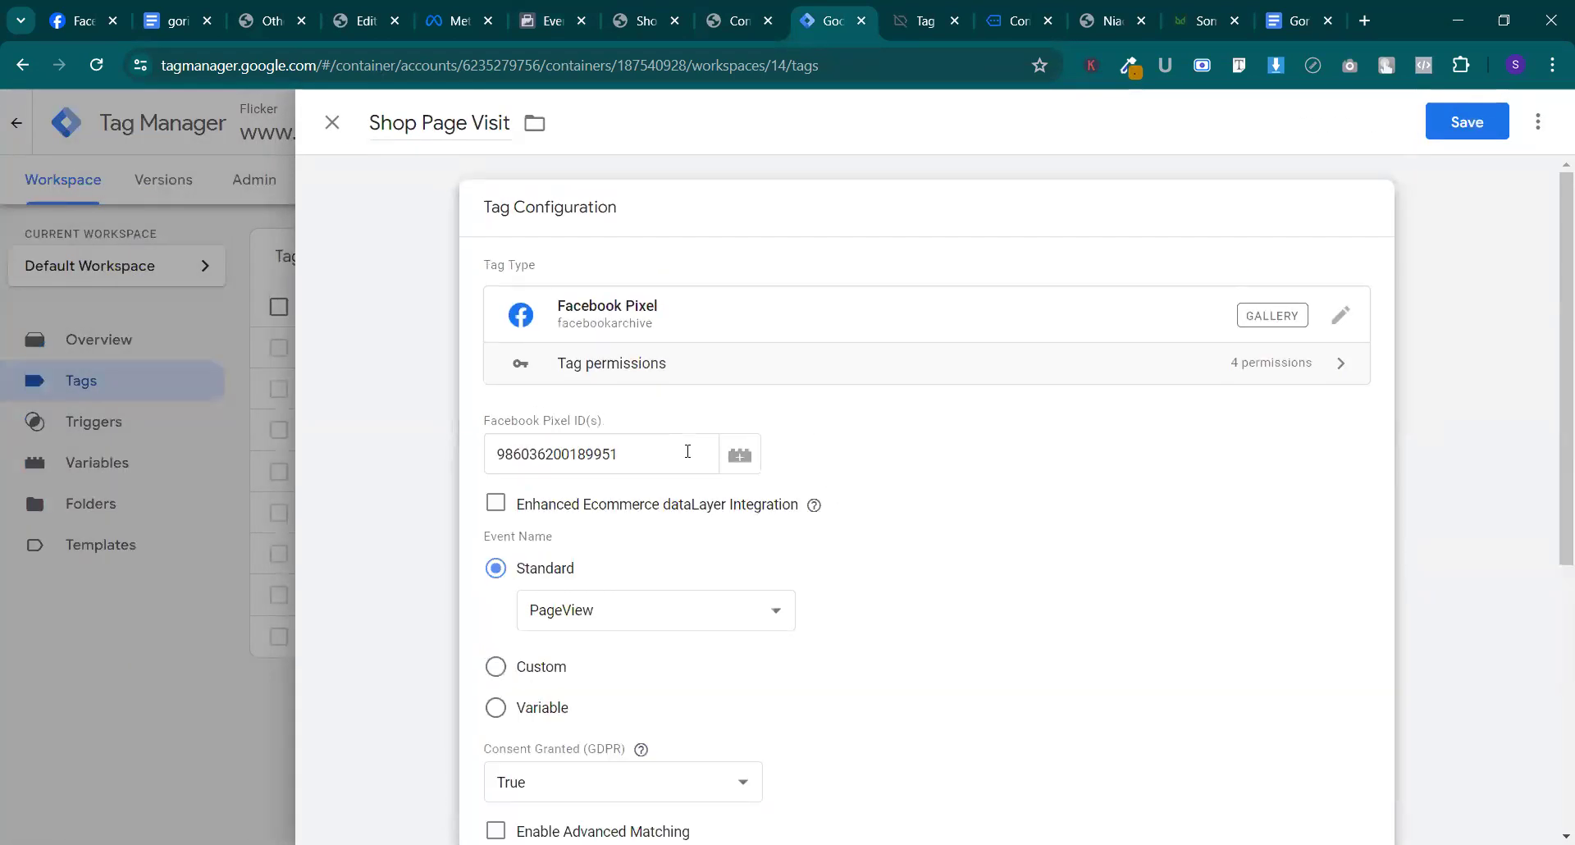
scroll(688, 458, down, 5)
scroll(688, 458, up, 1)
click(500, 358)
click(637, 353)
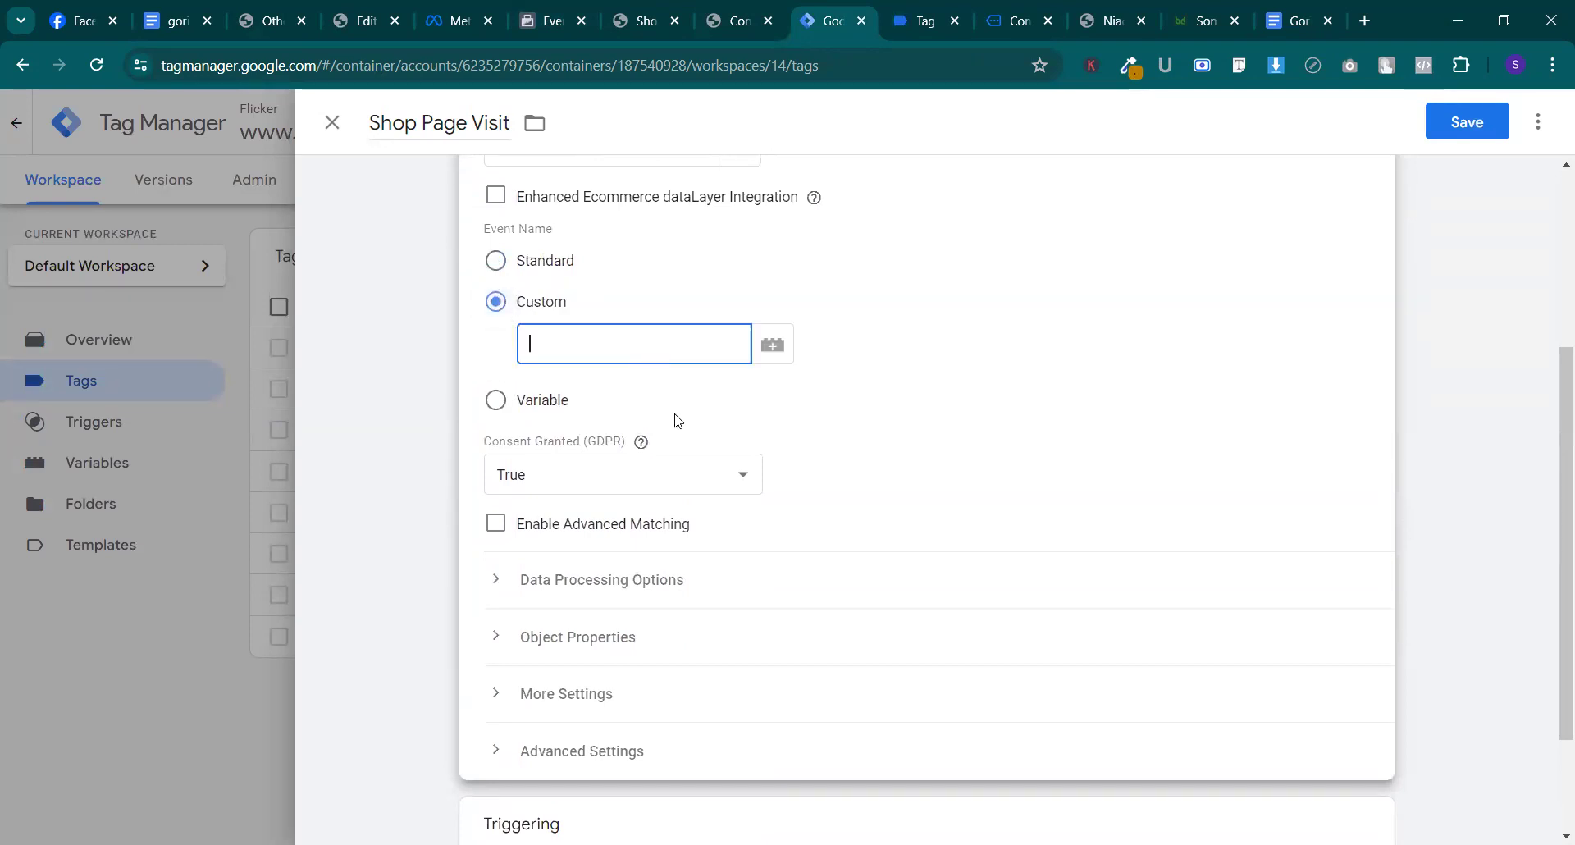
scroll(732, 412, up, 2)
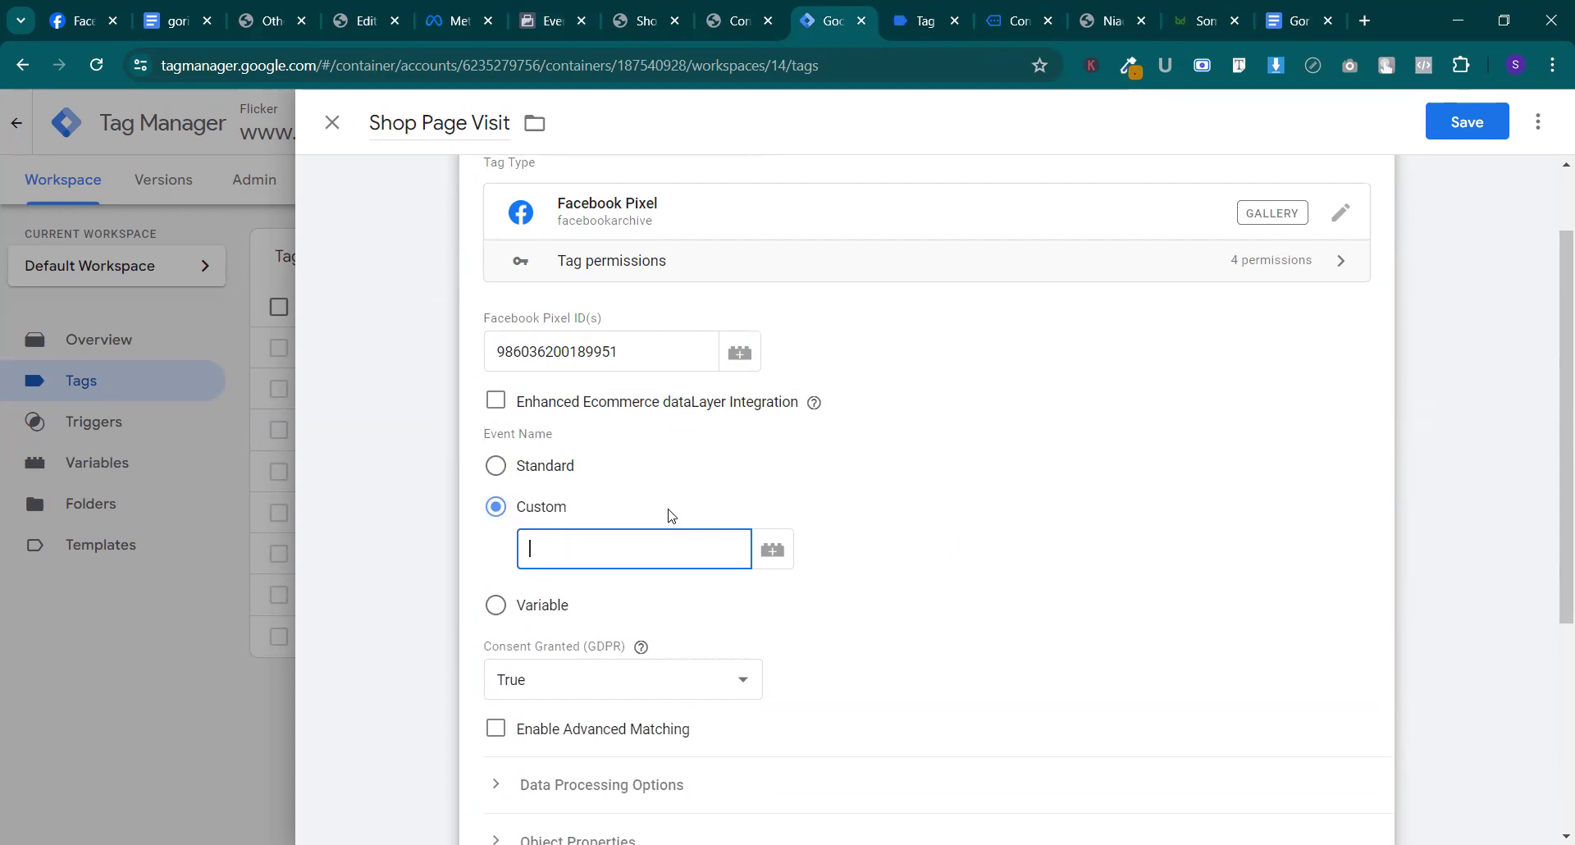
text(shop_page)
click(1461, 125)
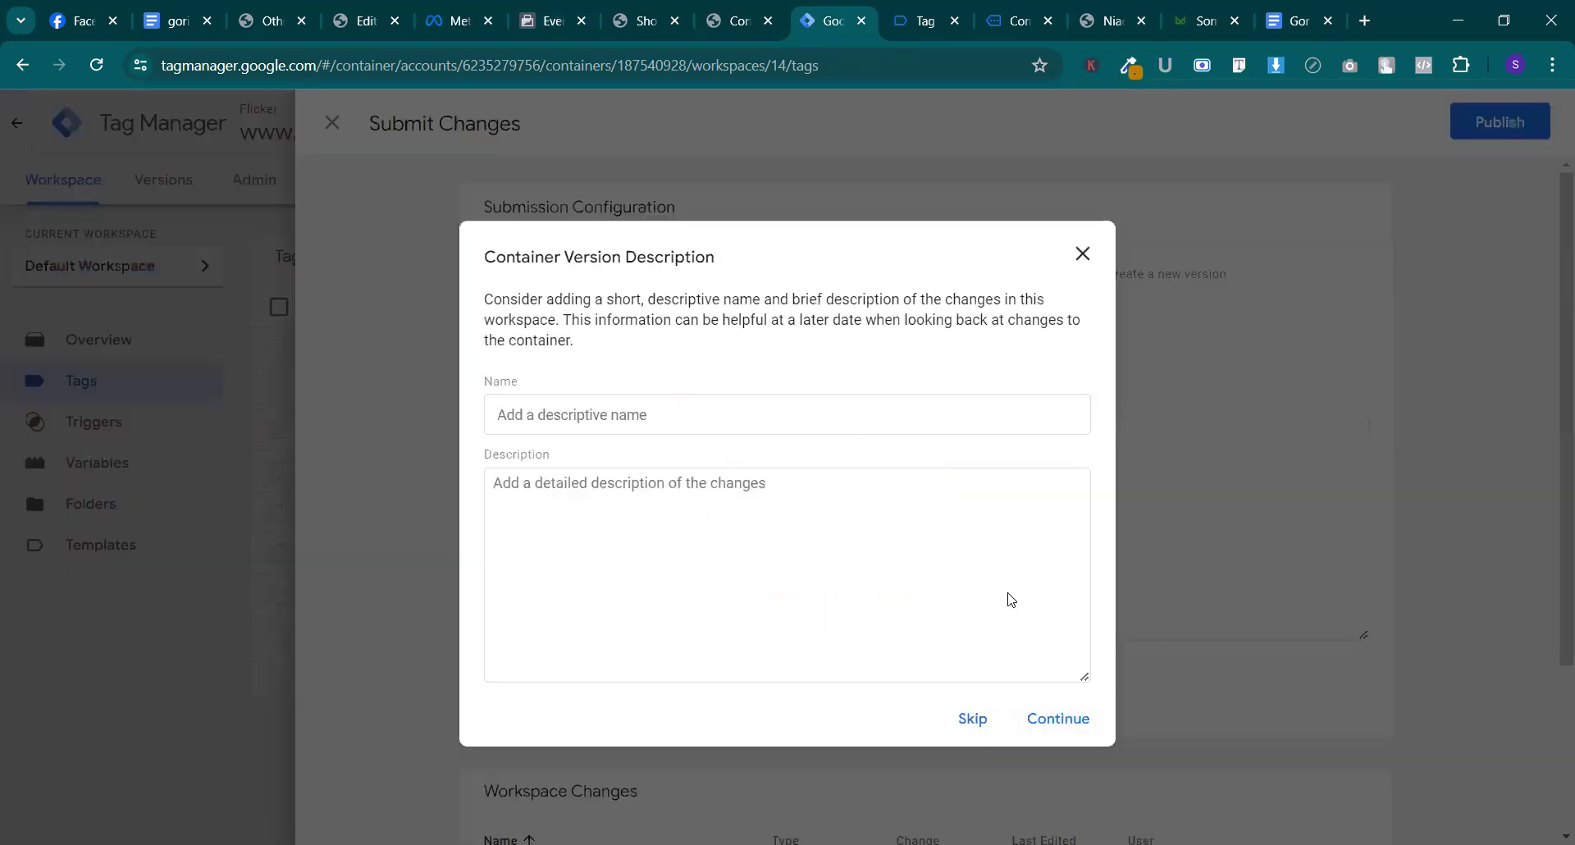
Publish Version 14 without a description and return to the workspace overview.
key(Return)
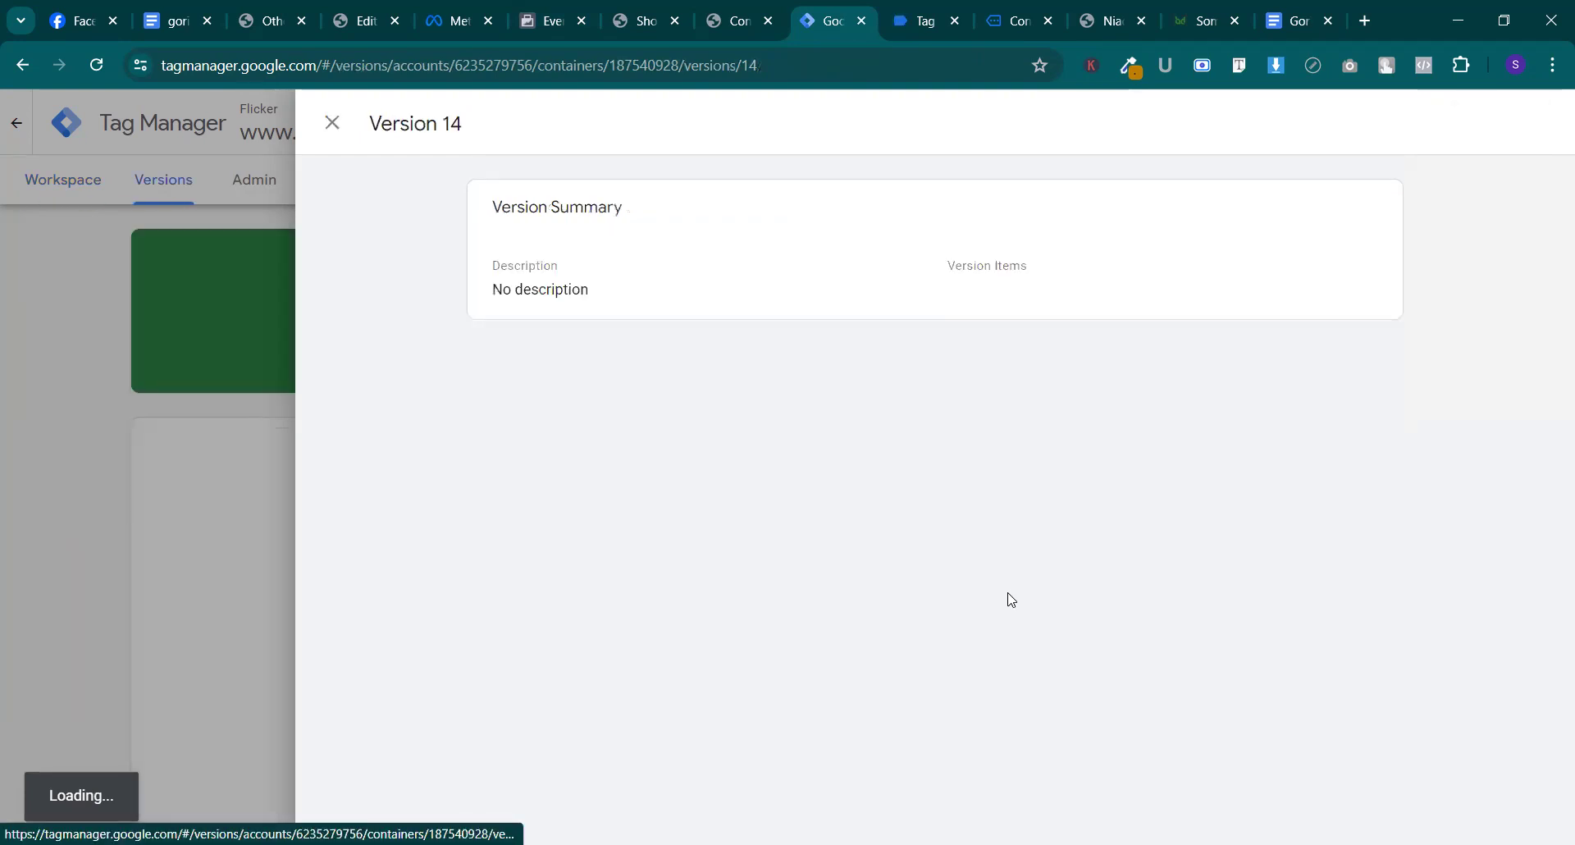
click(145, 356)
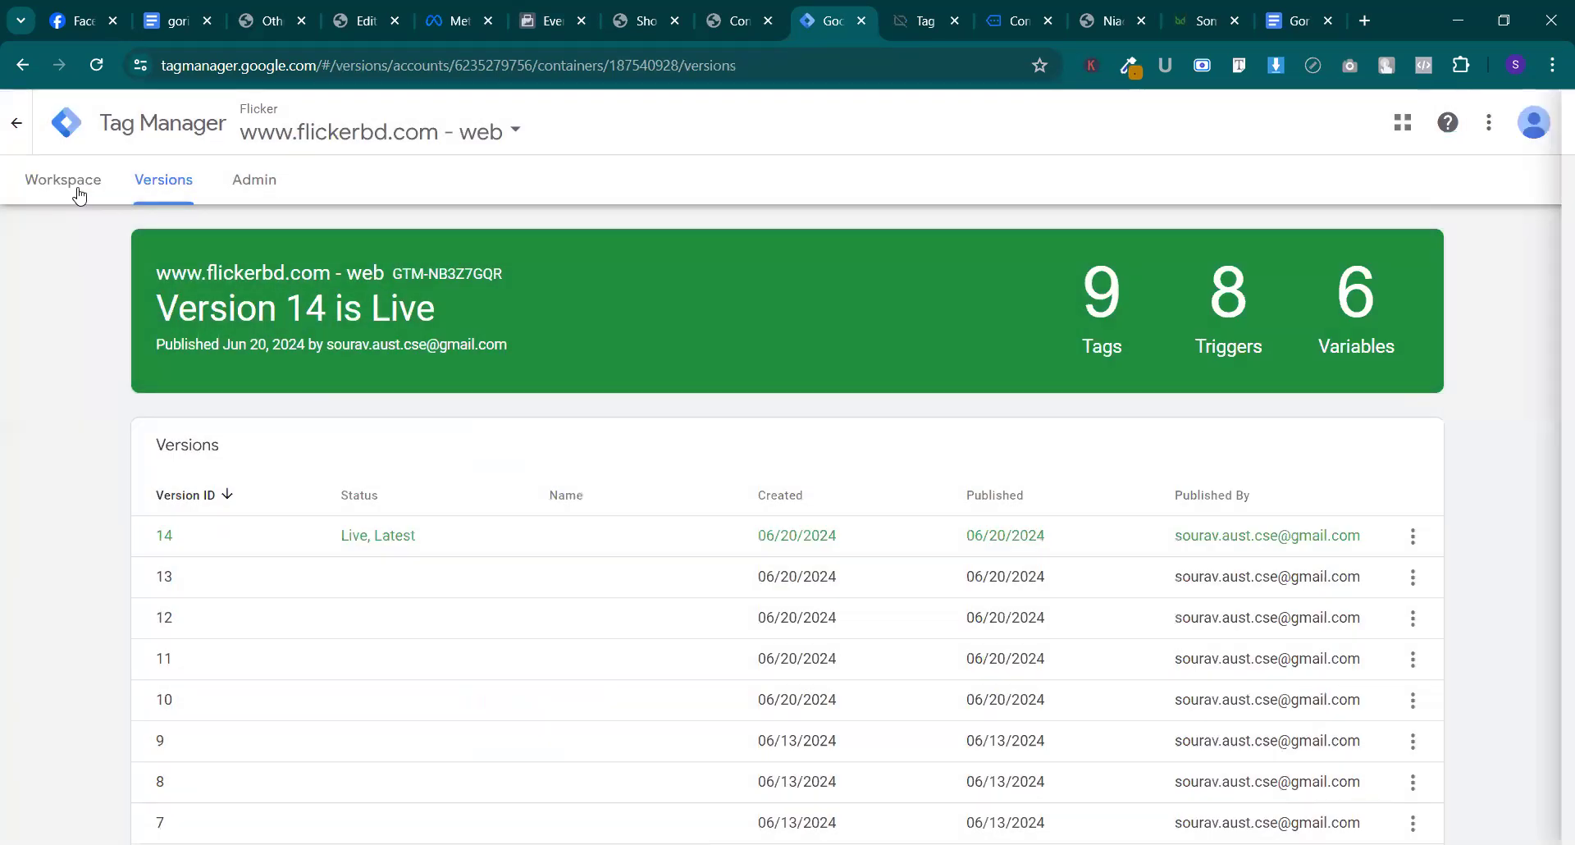
click(71, 184)
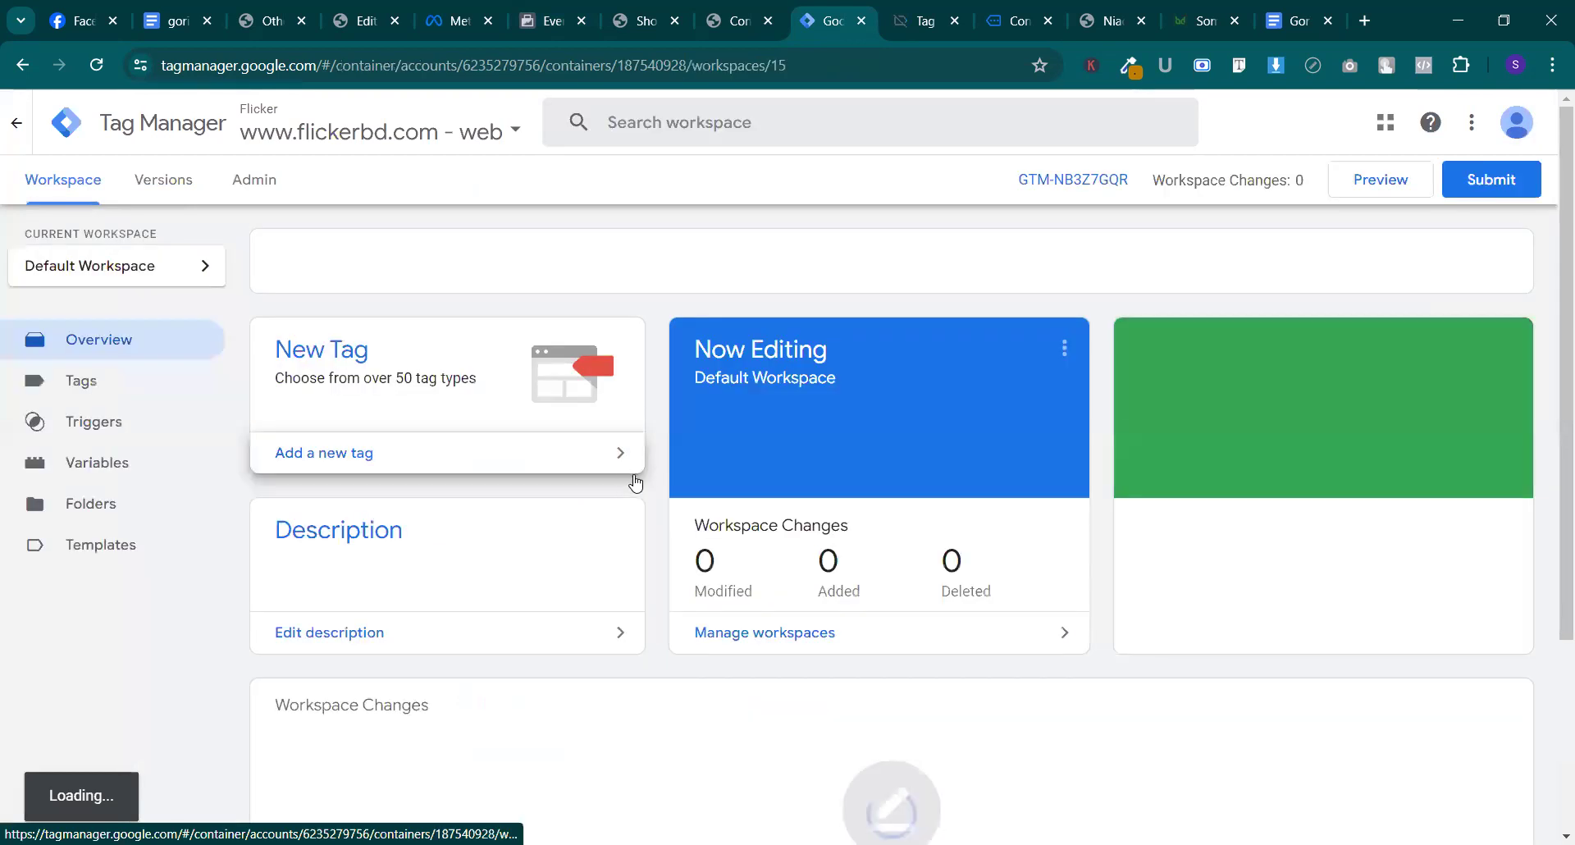
Start Preview mode and open the pixel's Test events in Events Manager.
click(1374, 186)
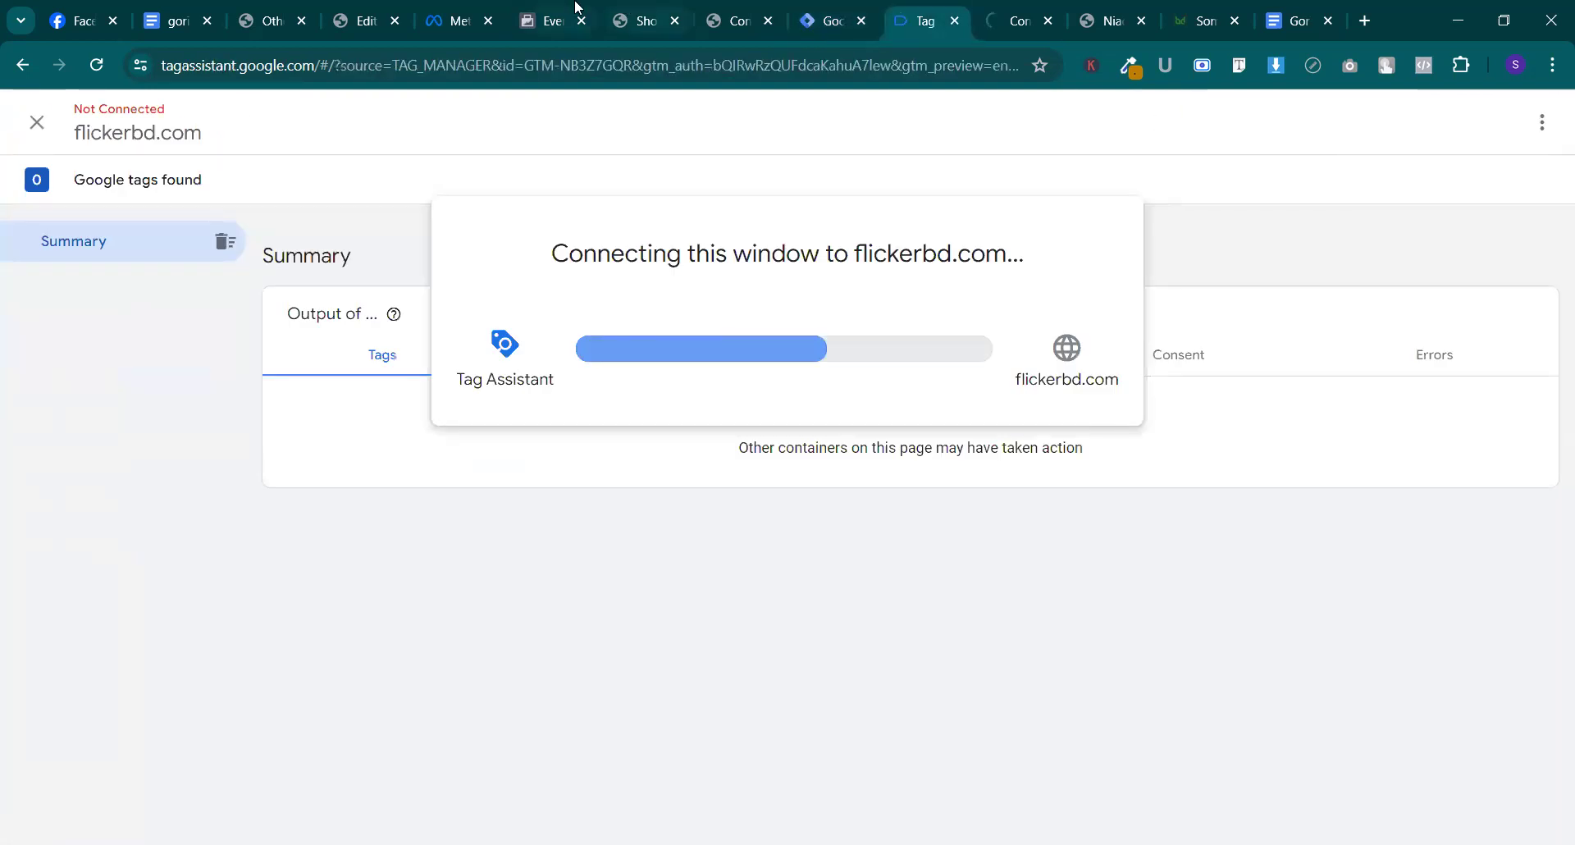
click(550, 21)
scroll(698, 451, down, 5)
click(600, 237)
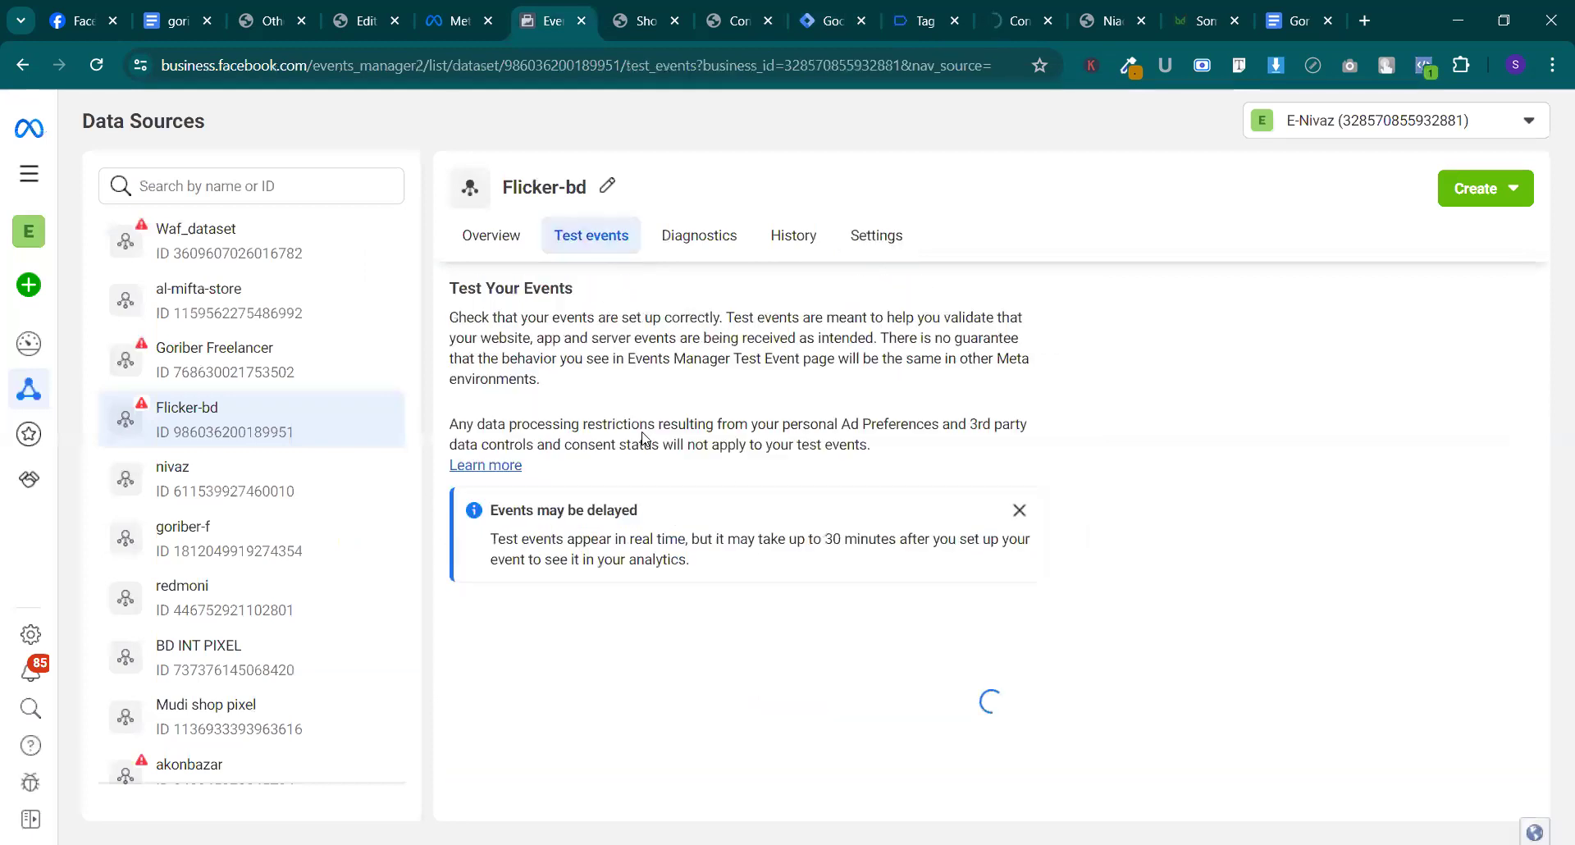
scroll(644, 439, down, 3)
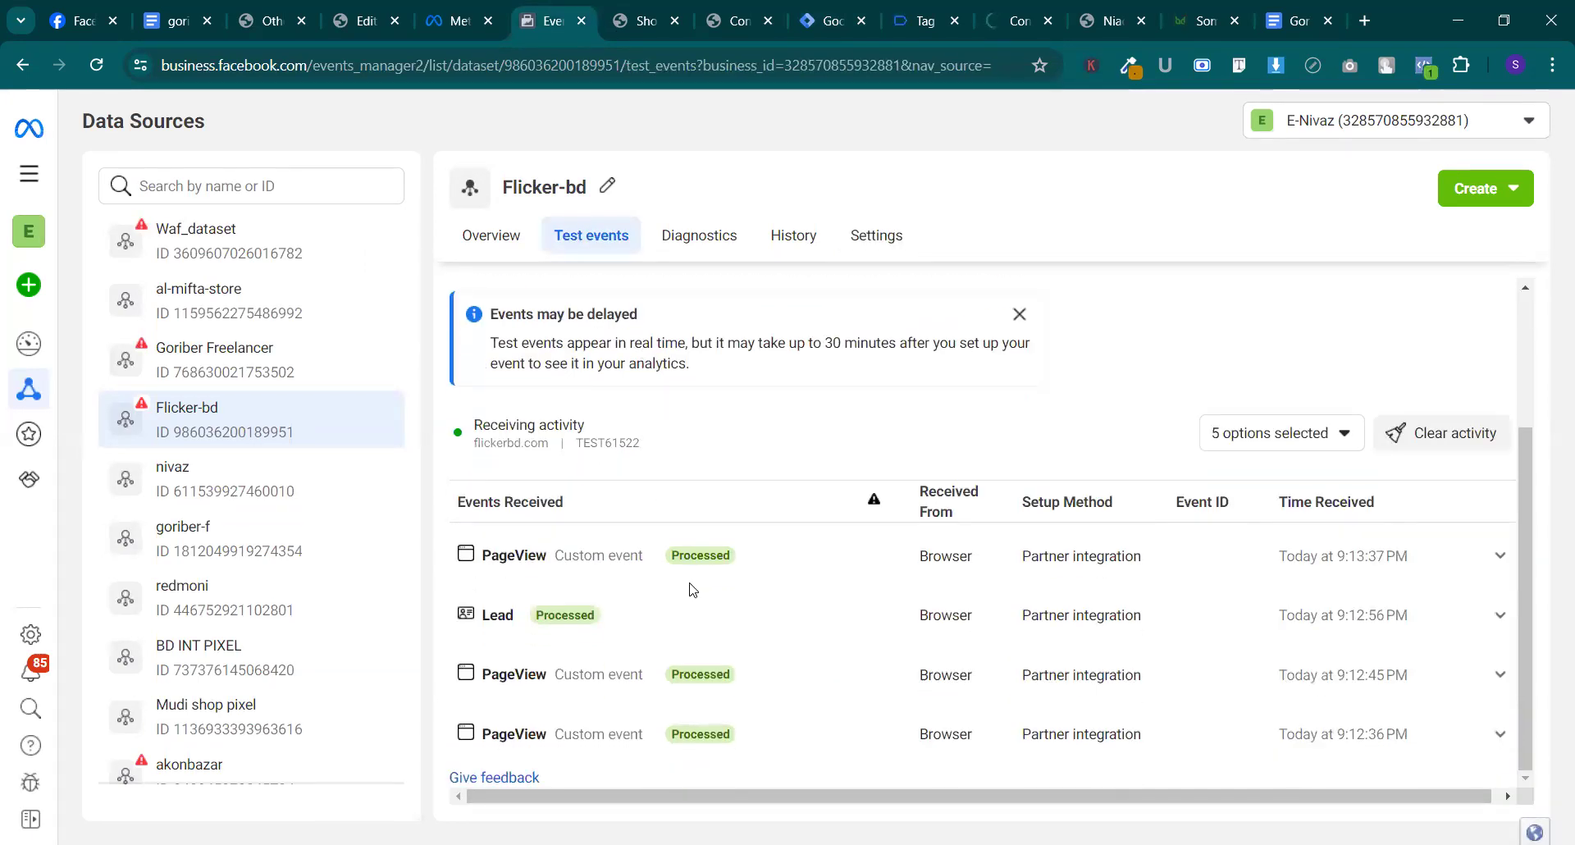
Close the extra flickerbd.com tab and confirm Tag Assistant is connected.
click(1030, 11)
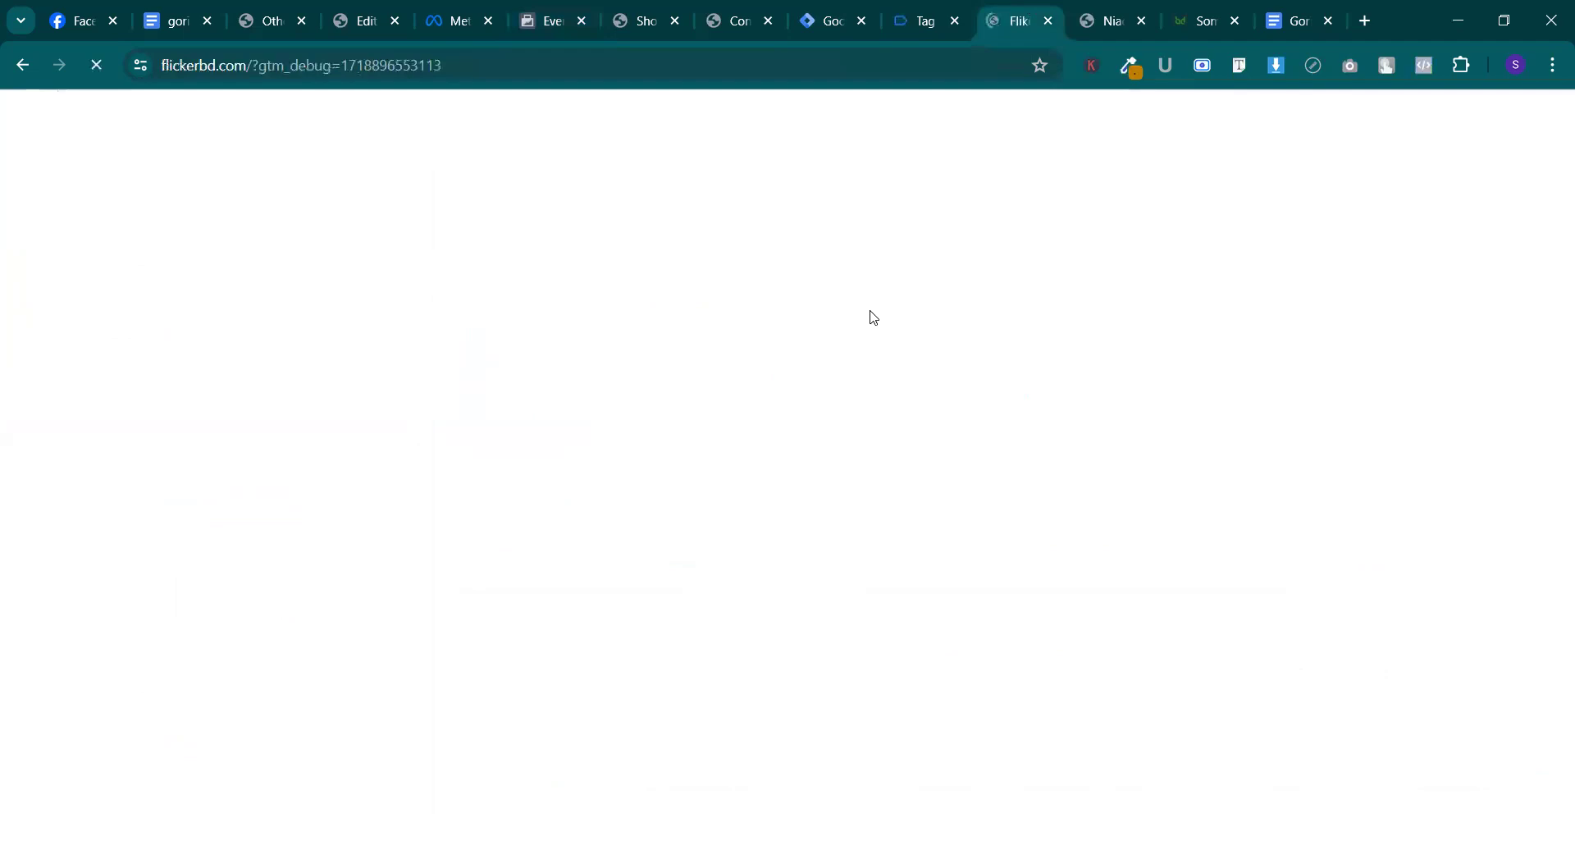
drag(1021, 14, 824, 15)
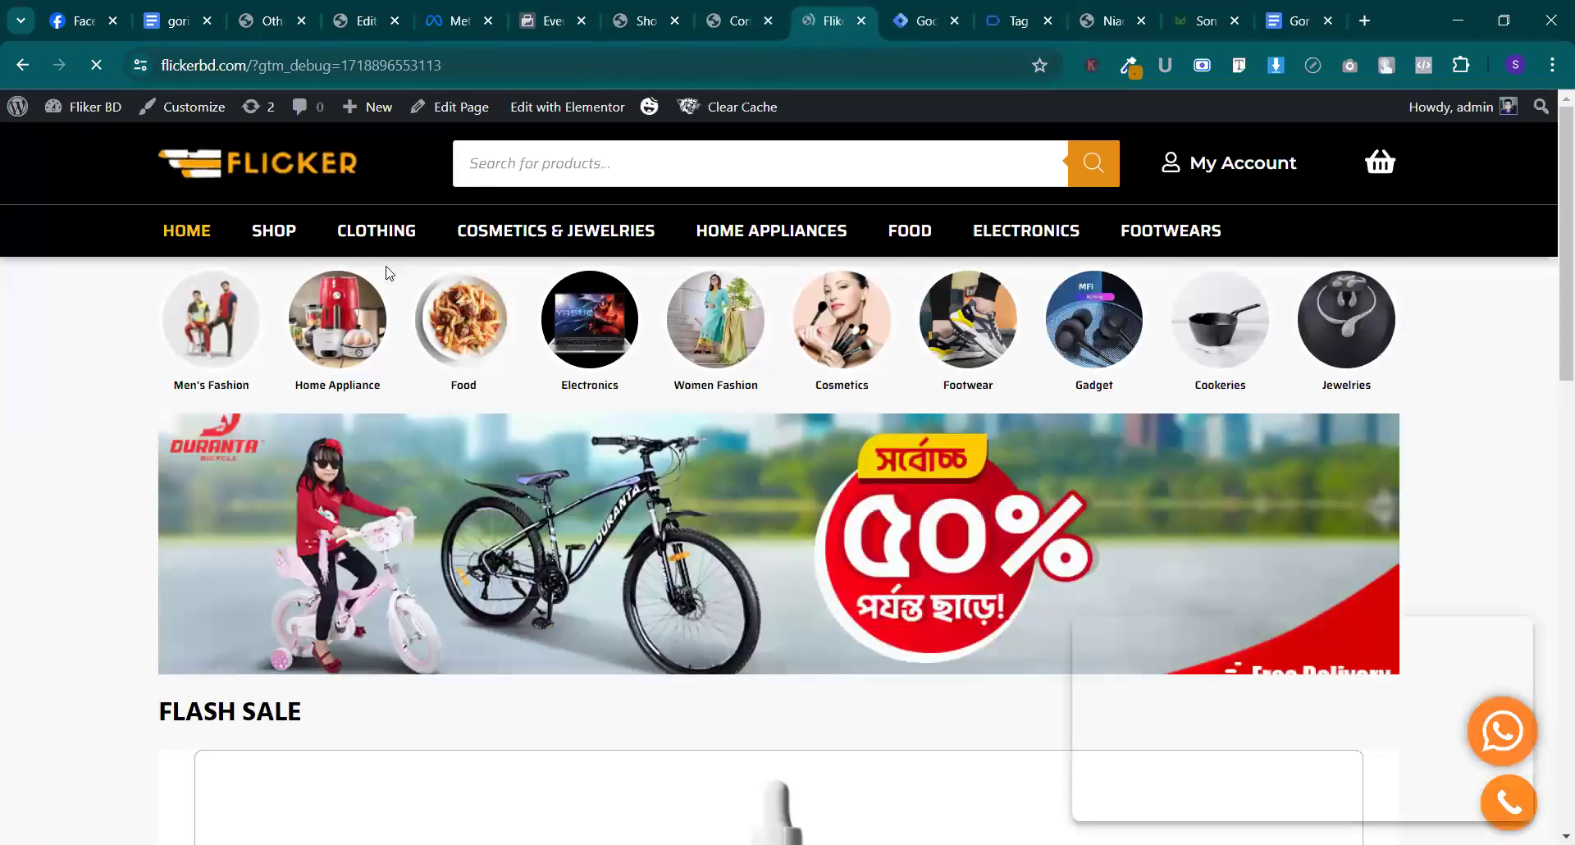
click(558, 21)
click(808, 20)
middle_click(808, 18)
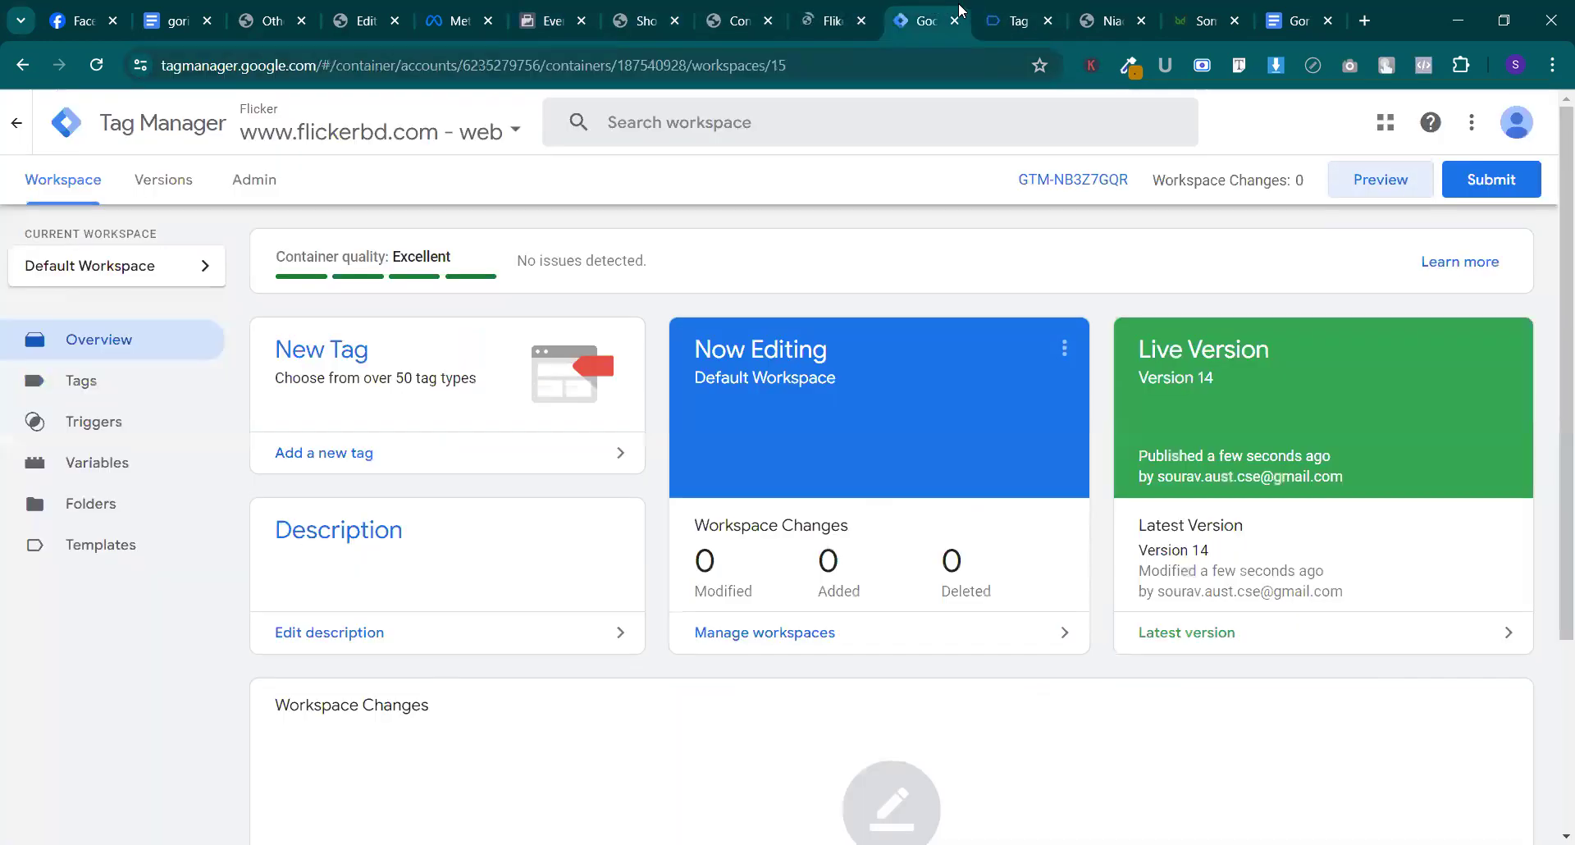
click(824, 21)
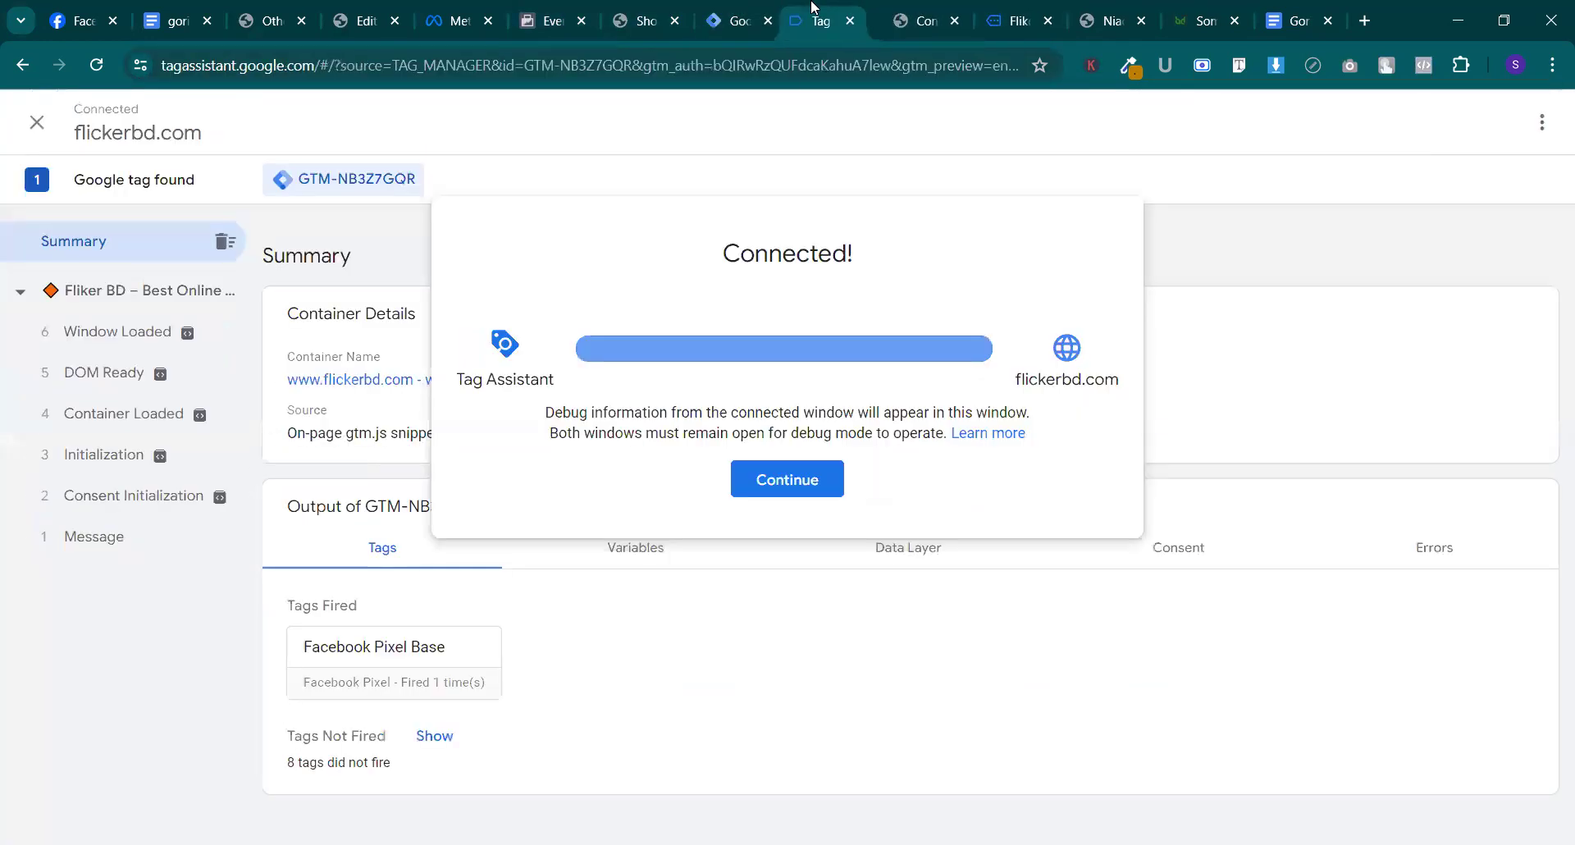
click(826, 496)
Visit the shop page and verify Shop Page Visit fired once in Tag Assistant.
click(933, 21)
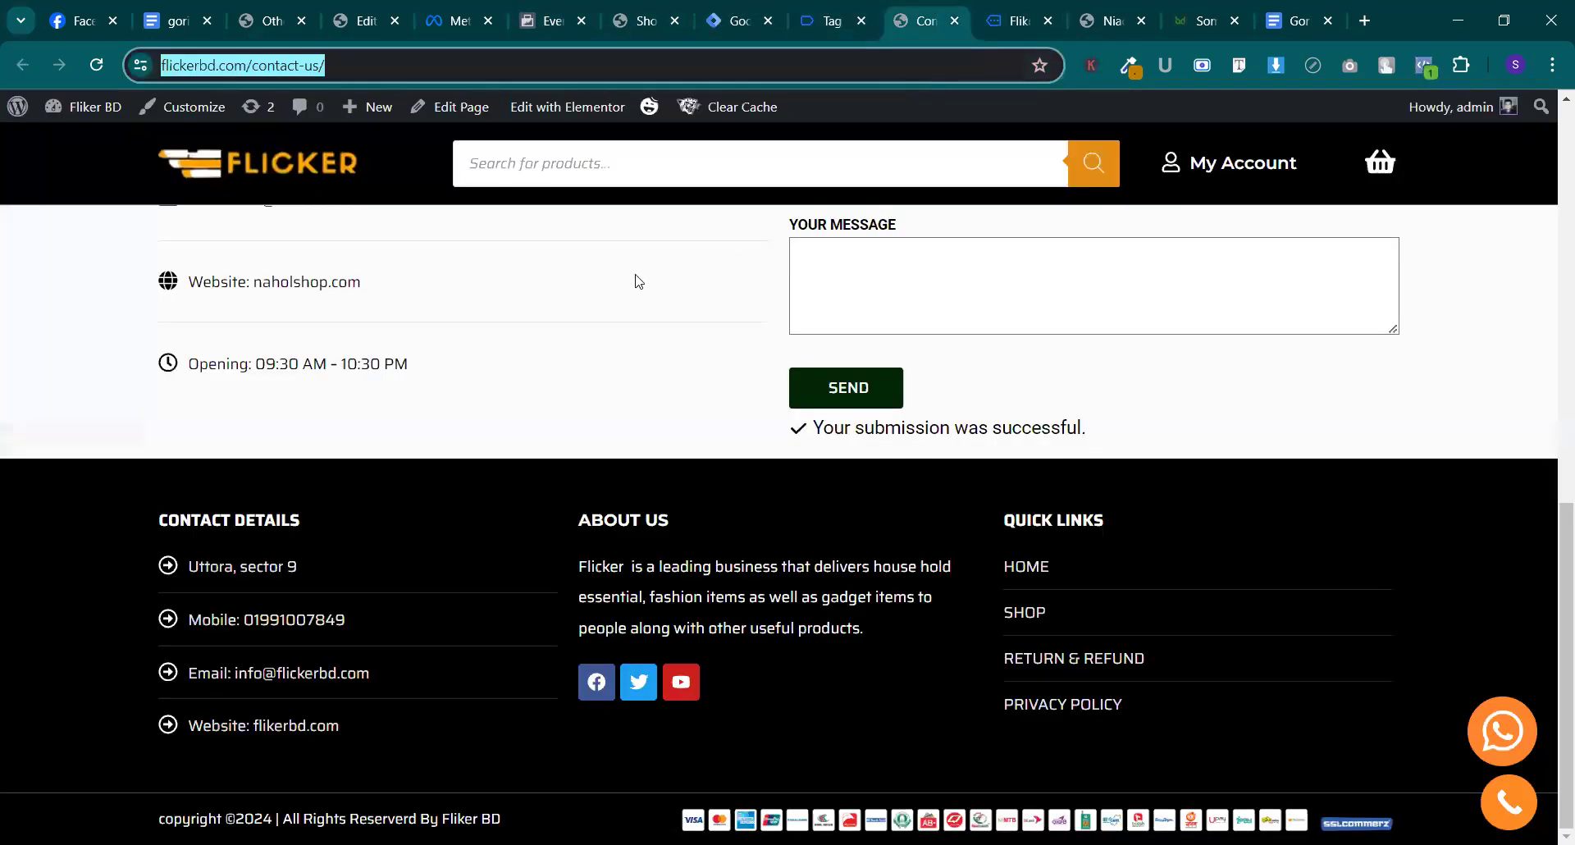
click(1020, 21)
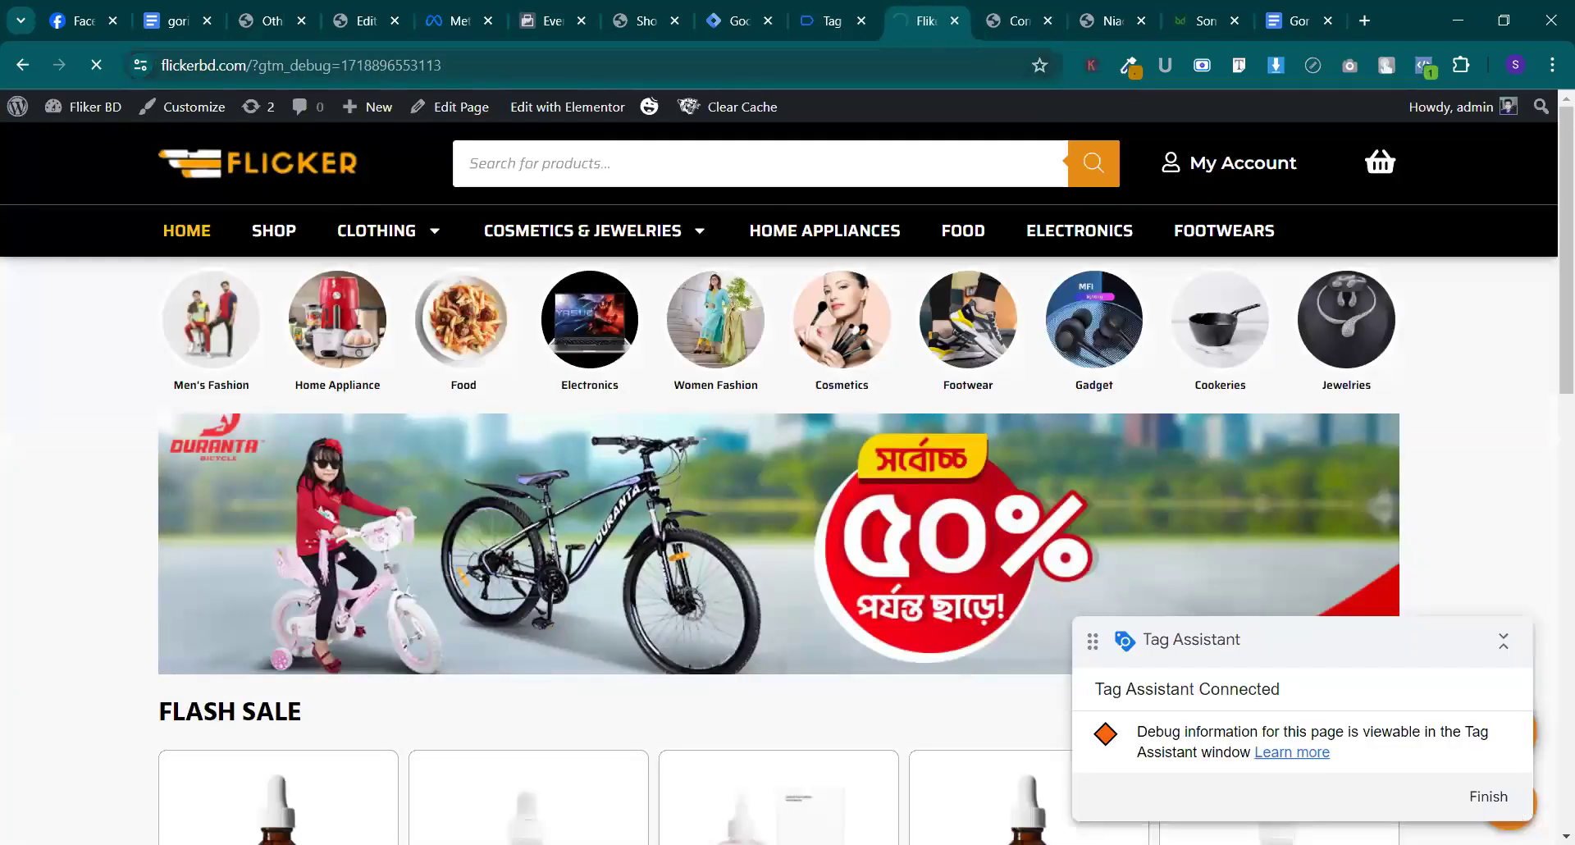
click(830, 20)
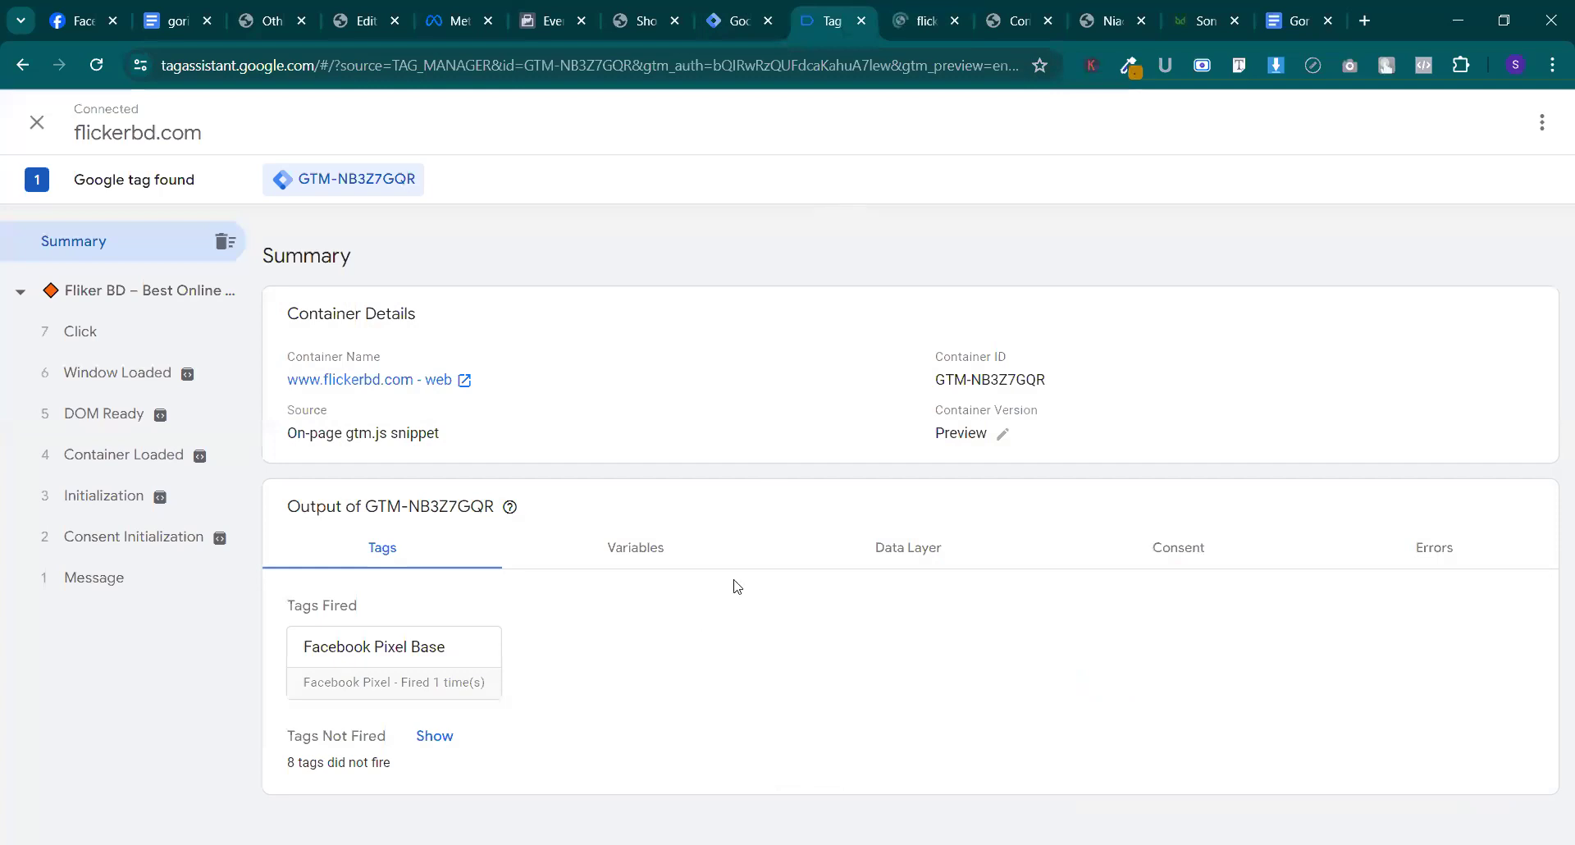
click(919, 6)
click(831, 21)
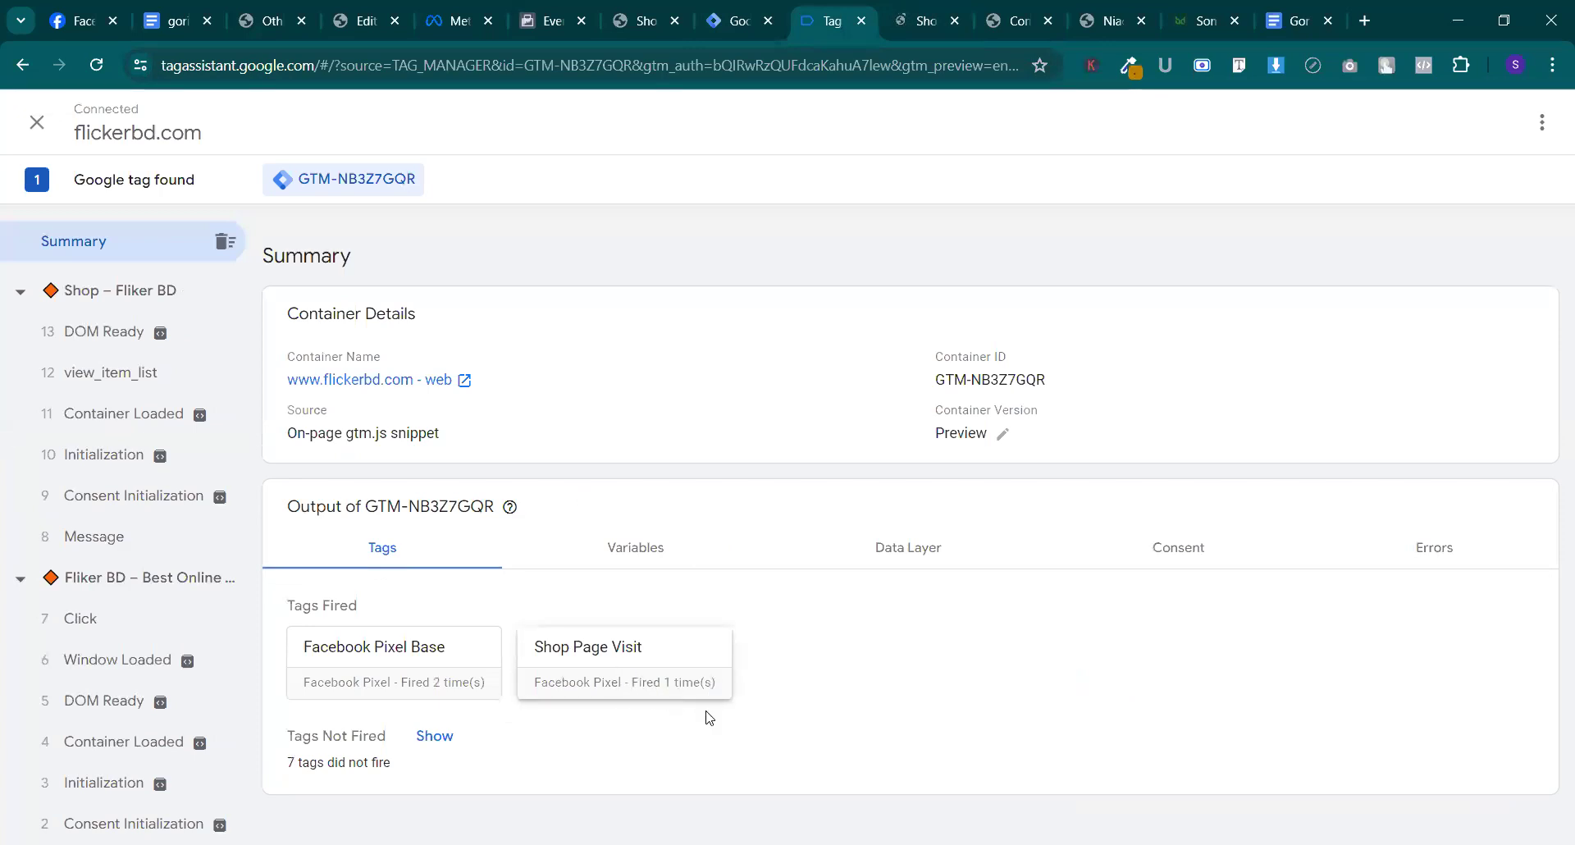
click(550, 20)
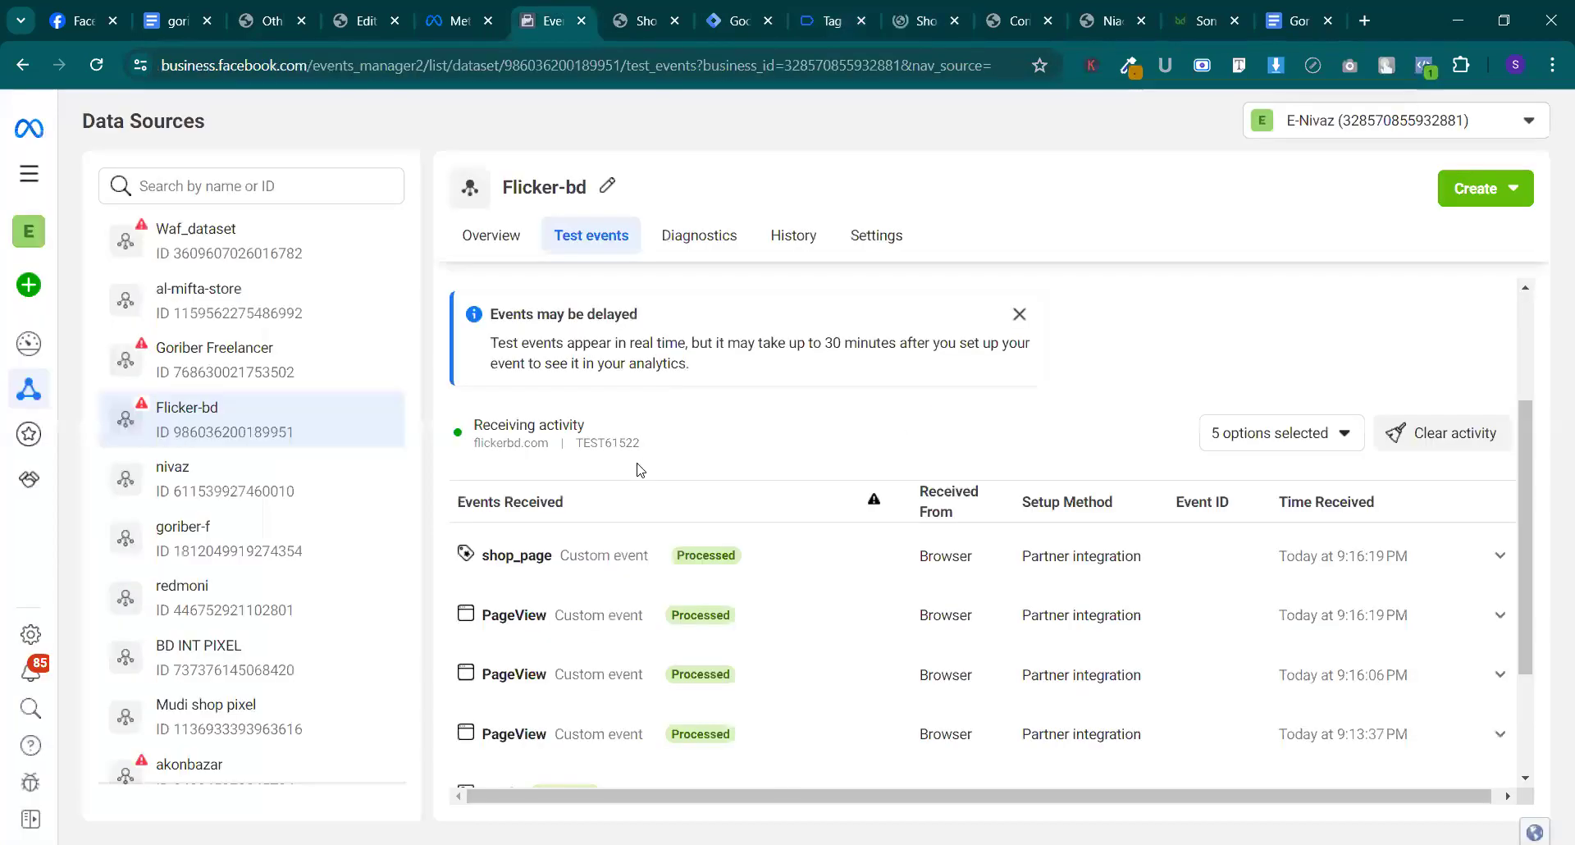
scroll(628, 402, down, 2)
click(629, 391)
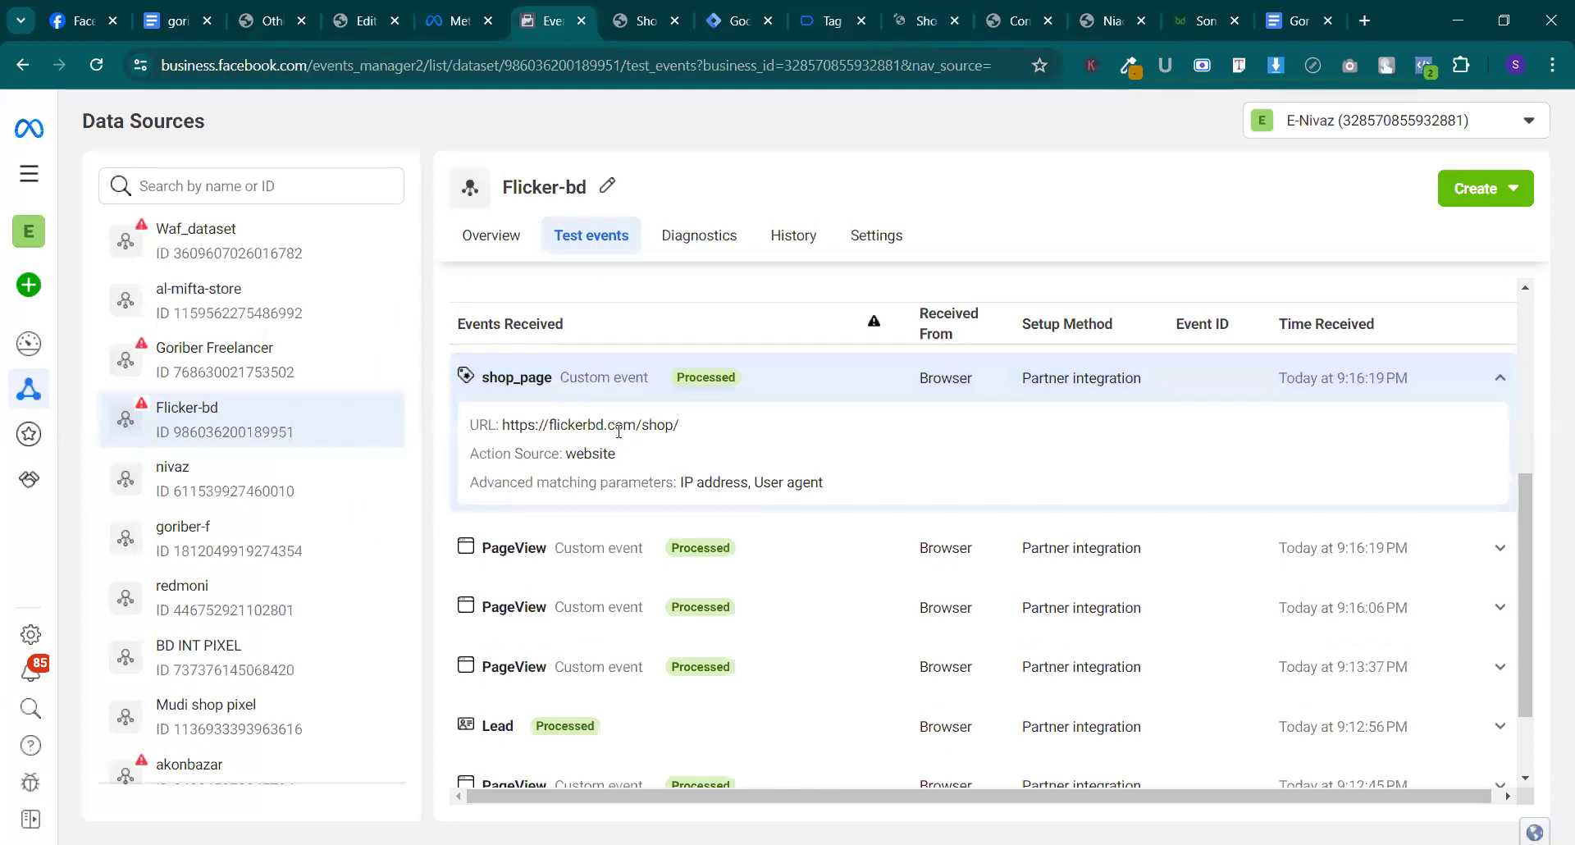
click(624, 379)
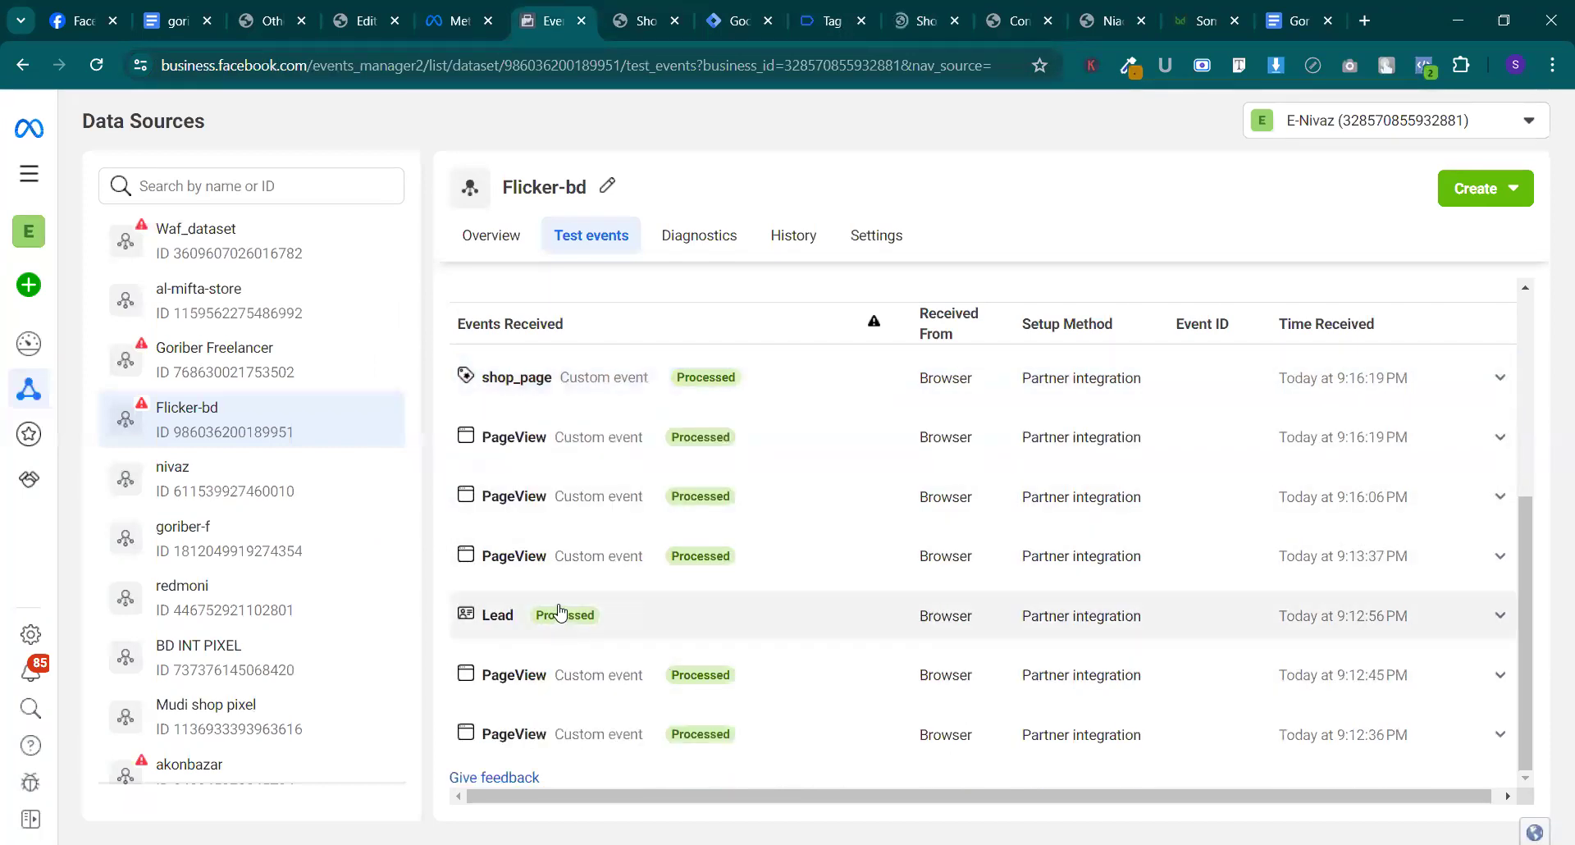
click(795, 391)
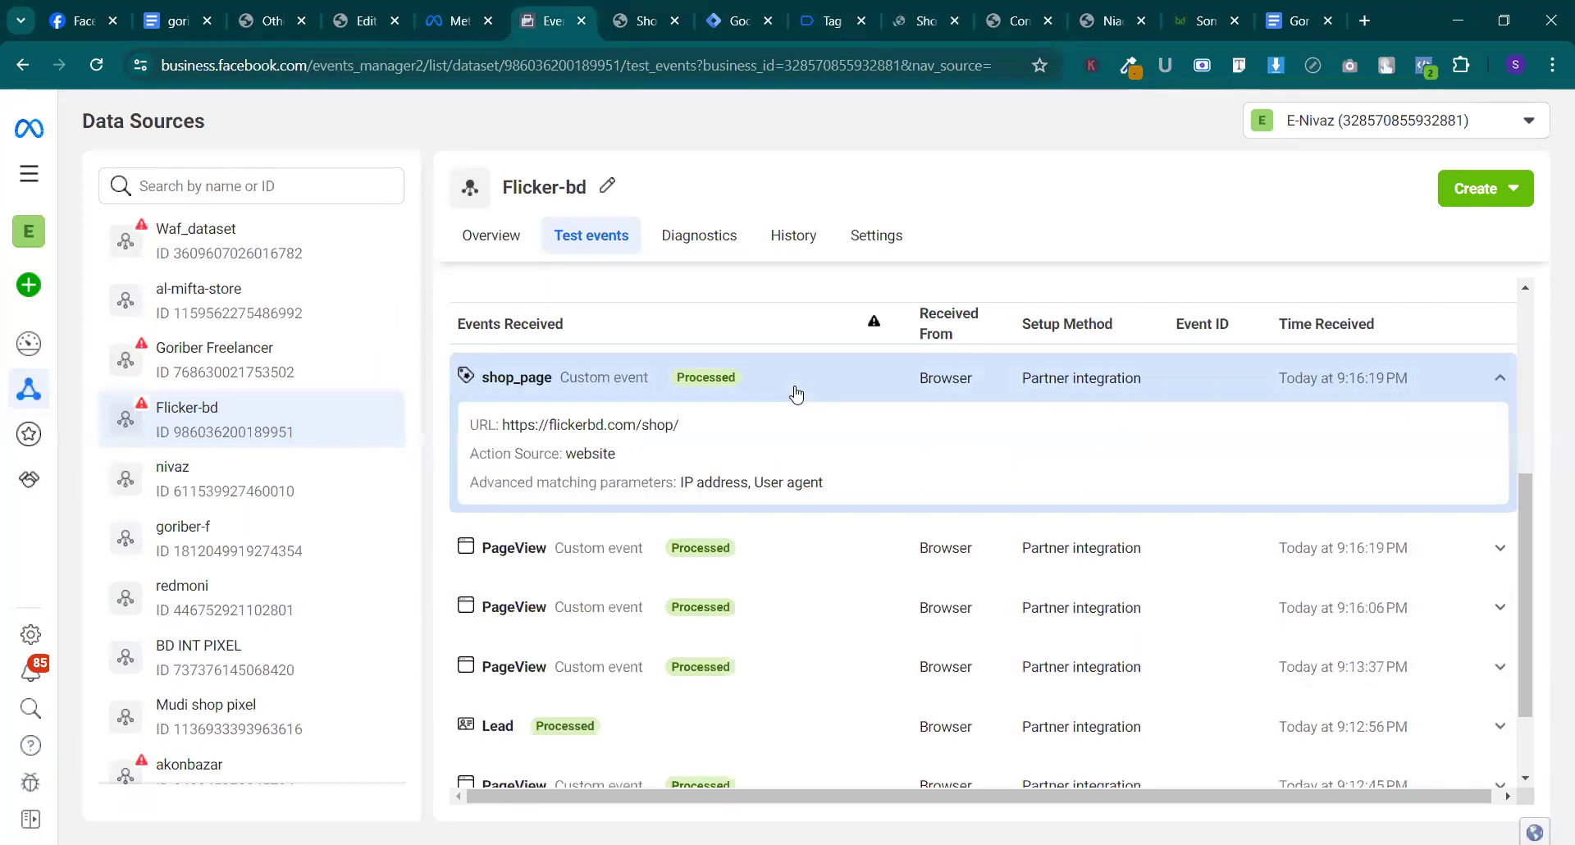
click(796, 394)
On the shop page in the debug tab, move the Tag Assistant badge to mid-page and scroll through.
click(923, 21)
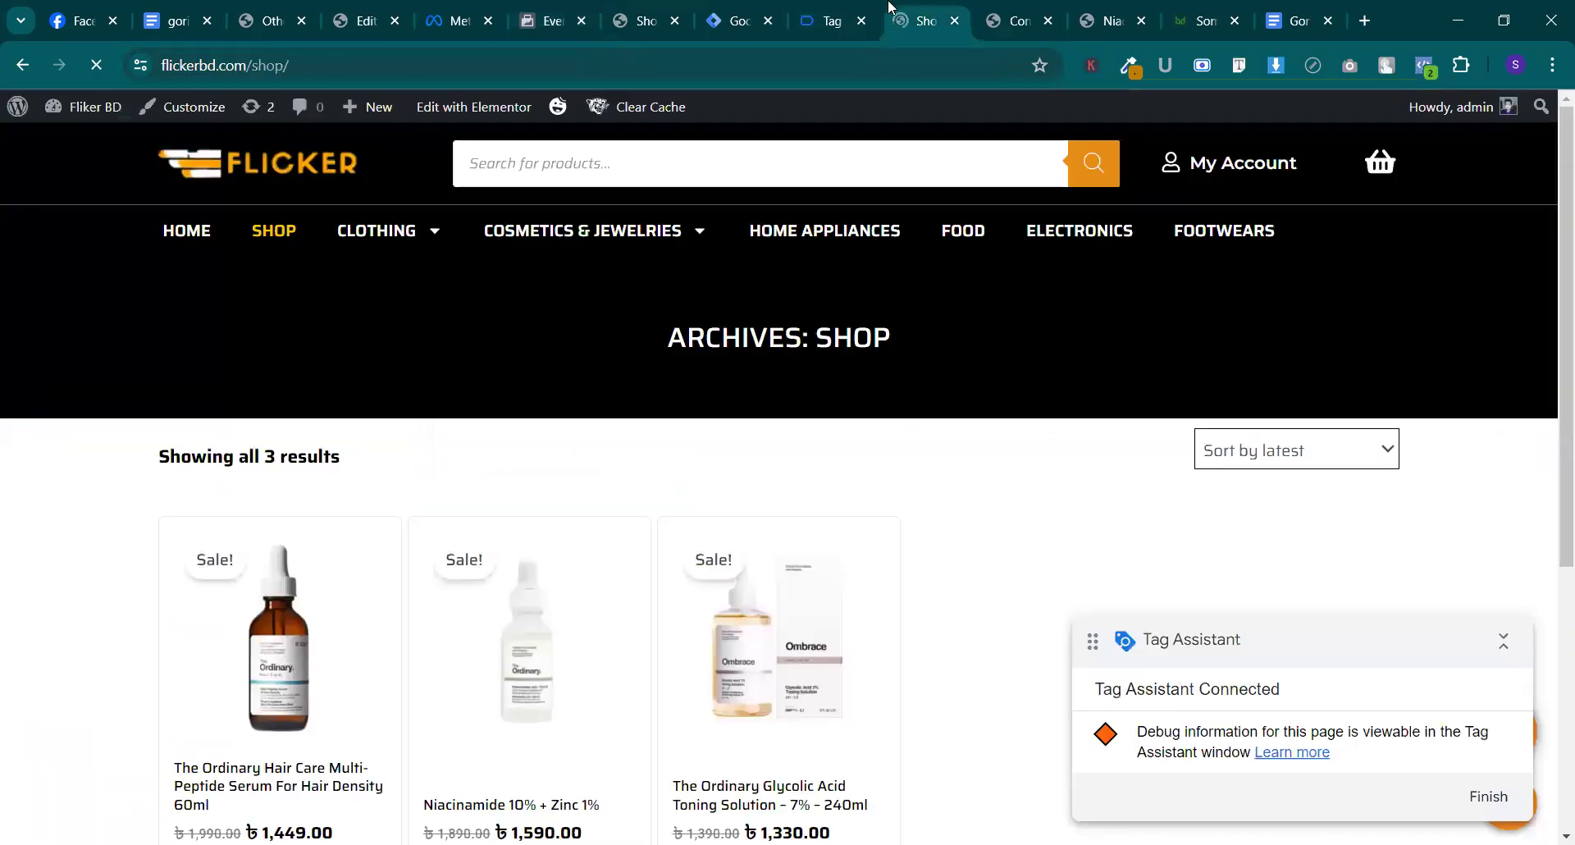
scroll(812, 492, down, 5)
drag(1304, 645, 1037, 324)
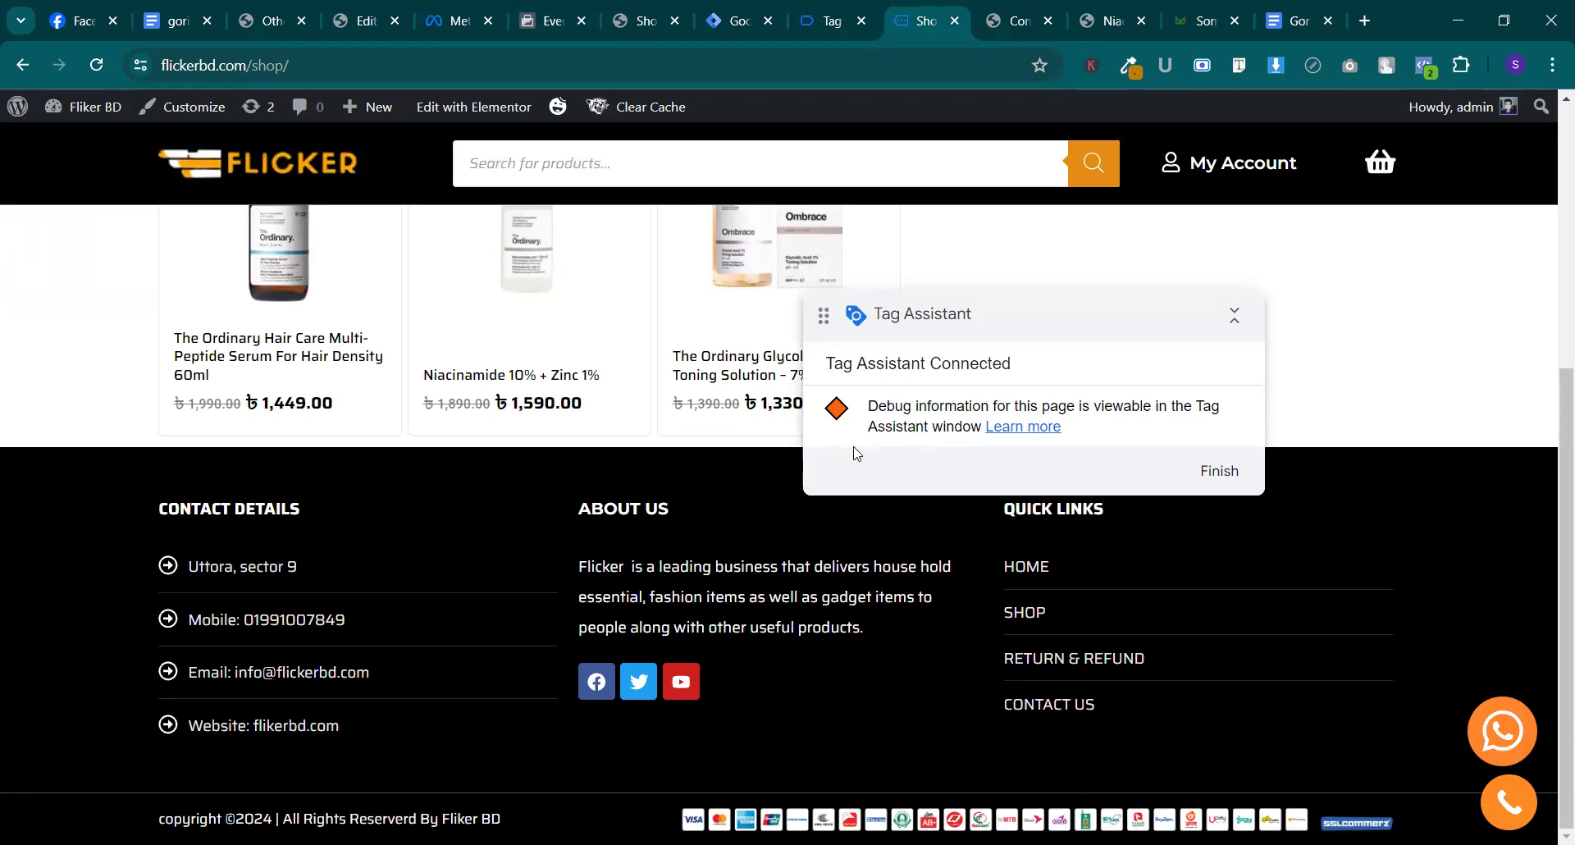
scroll(702, 376, up, 5)
scroll(689, 369, down, 4)
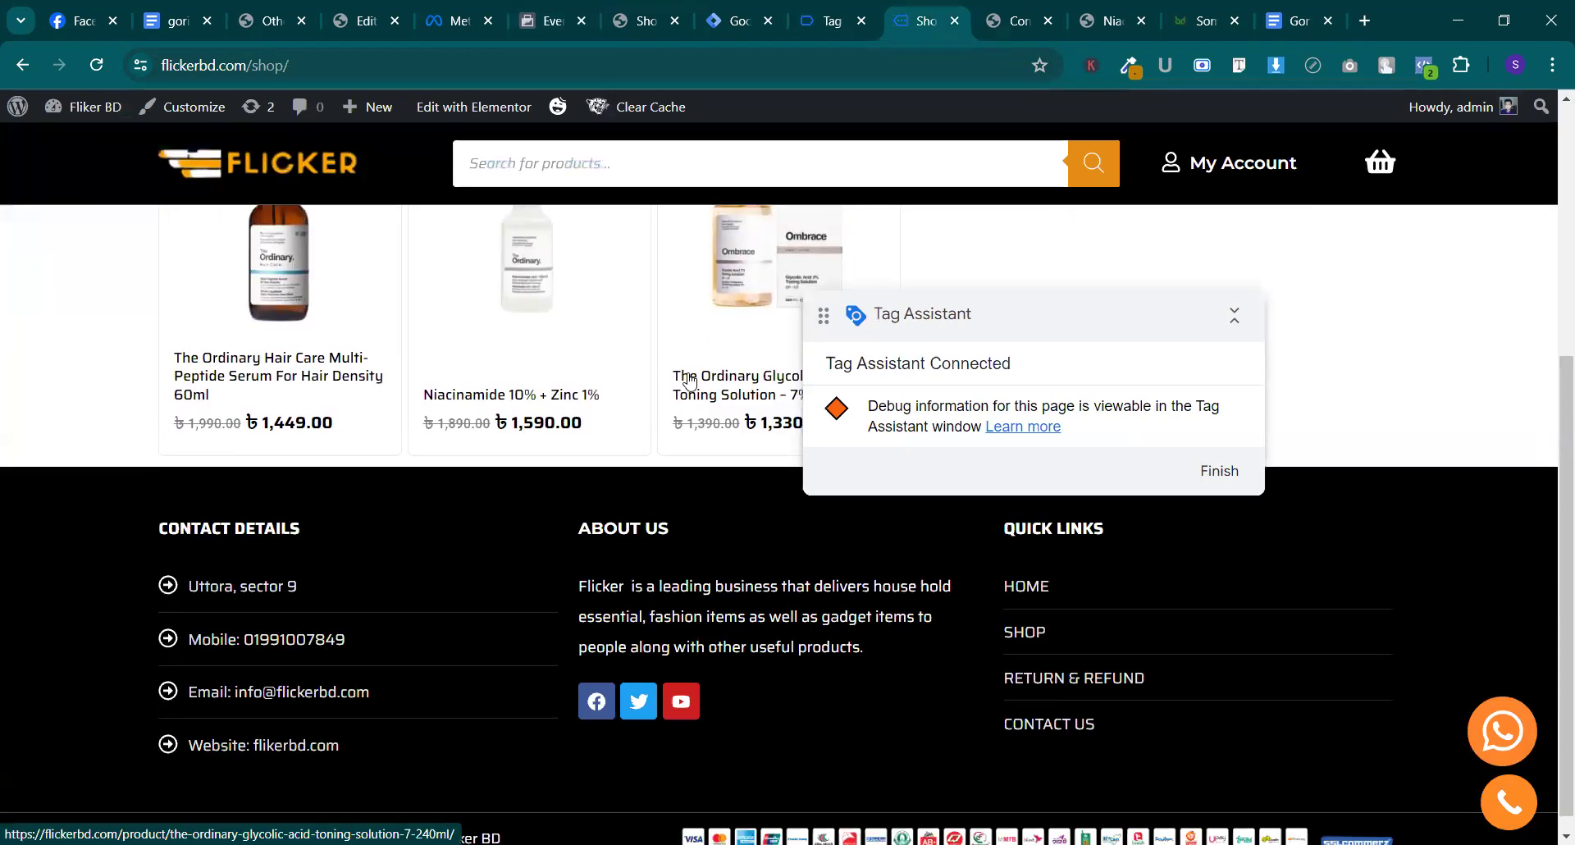
scroll(247, 297, up, 5)
Reload the Flicker BD homepage via the FLICKER logo, then check the Tag Assistant summary.
click(297, 175)
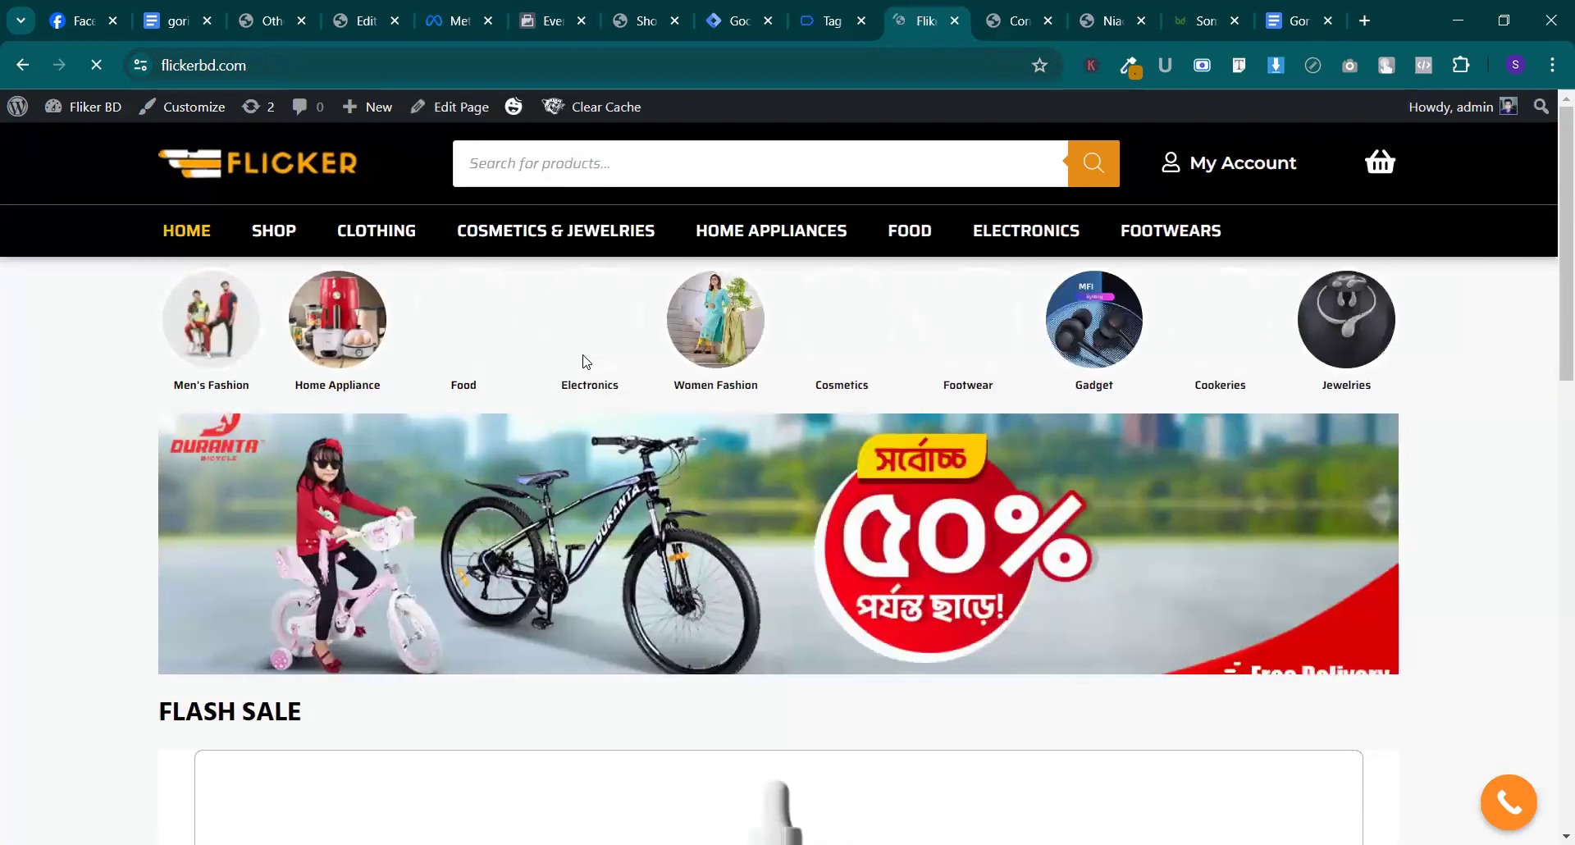
scroll(587, 365, down, 10)
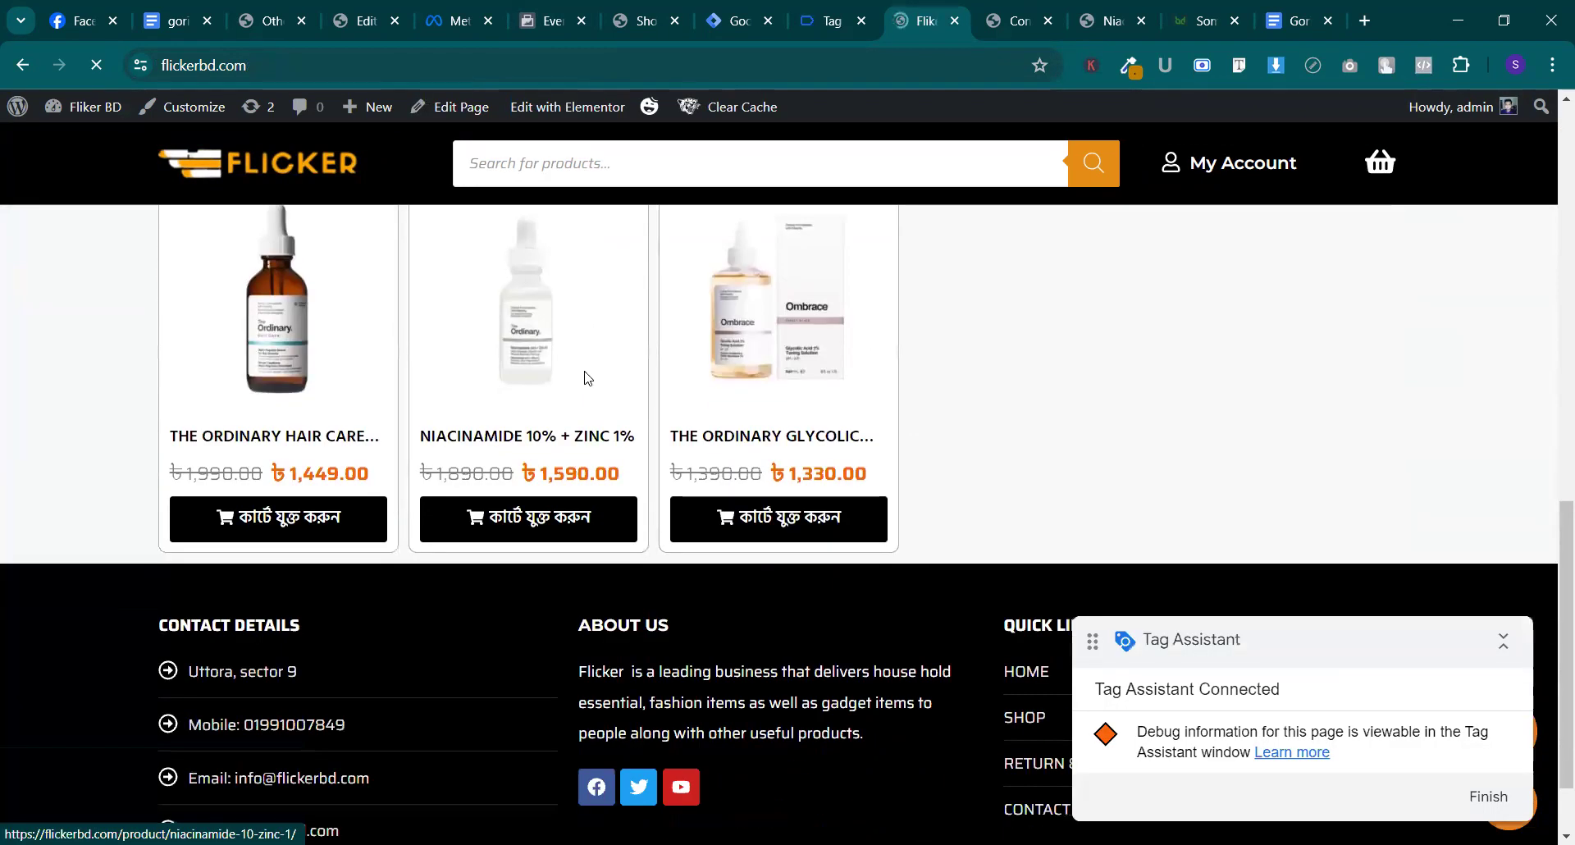
scroll(587, 376, down, 2)
scroll(586, 375, up, 12)
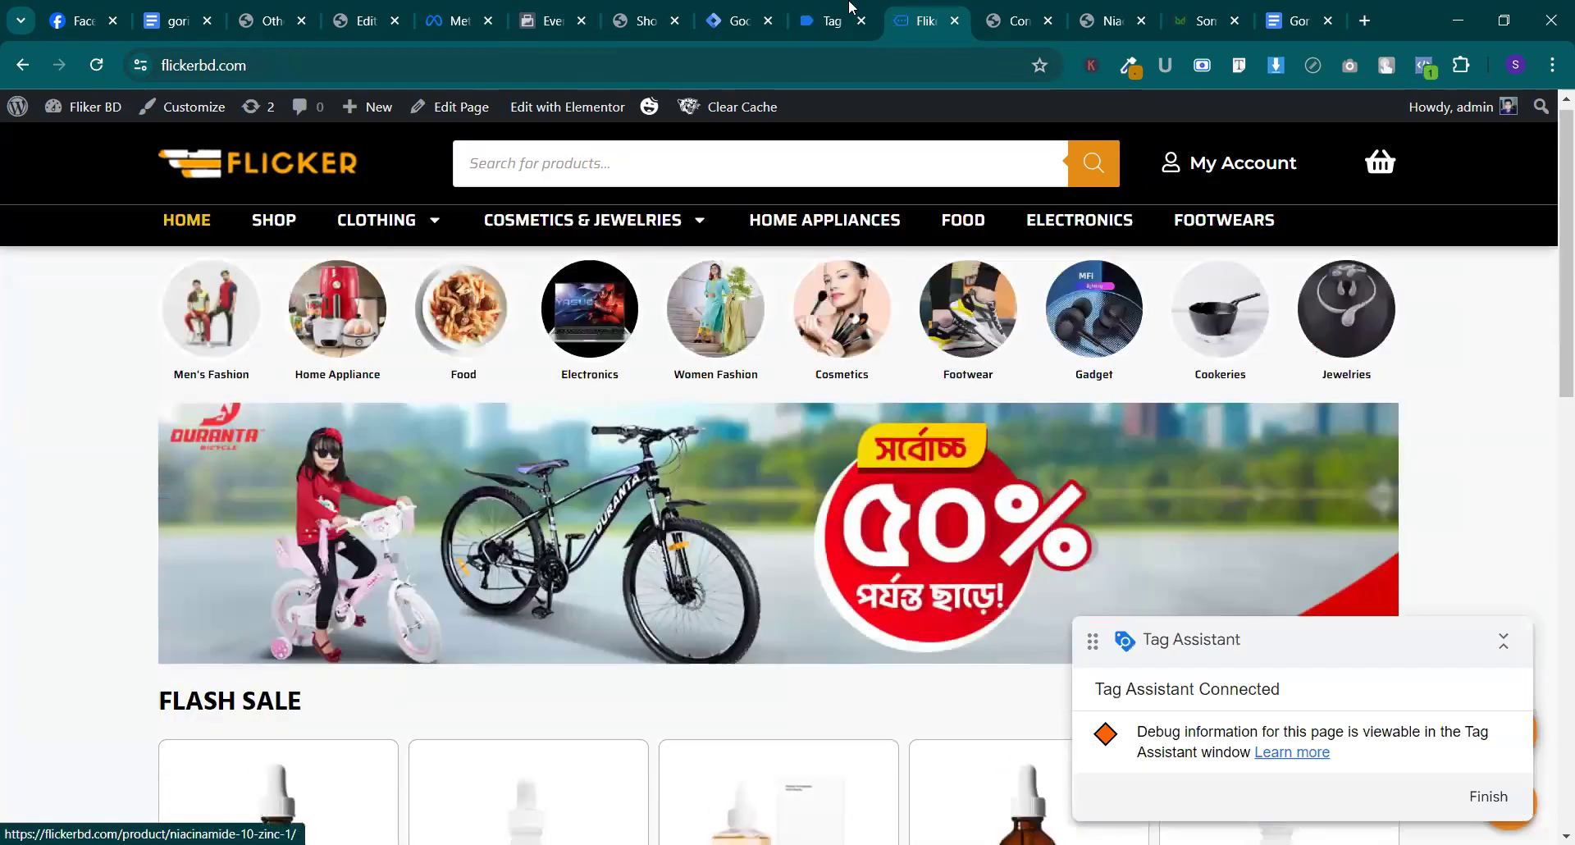
click(837, 10)
Add the notes 'button/class = id' and 'Back end bosaite hobe' to the class notes document.
click(737, 21)
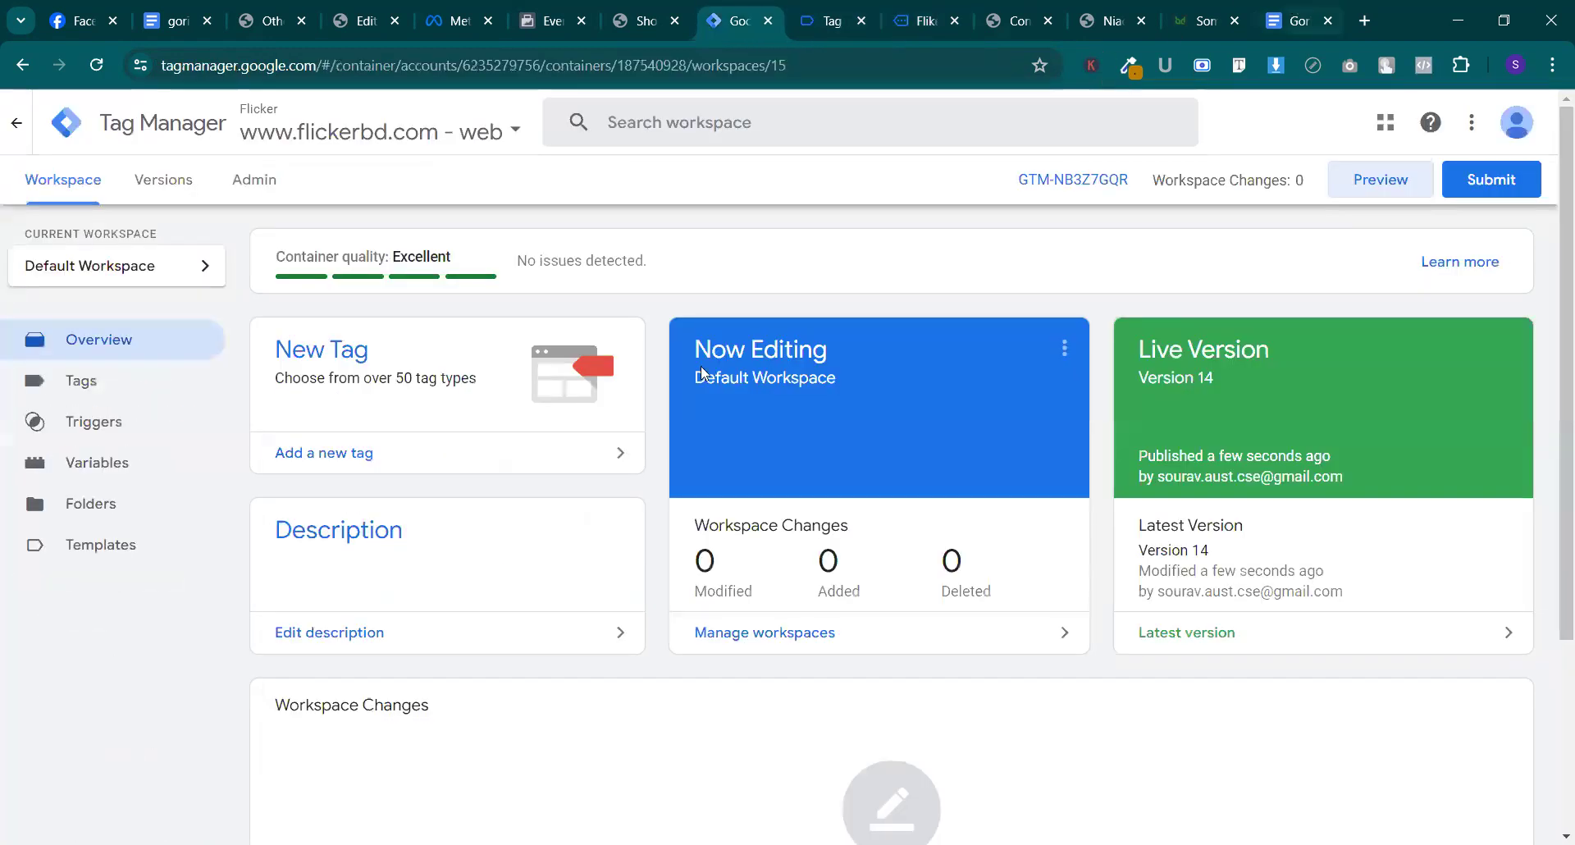
key(ctrl+9)
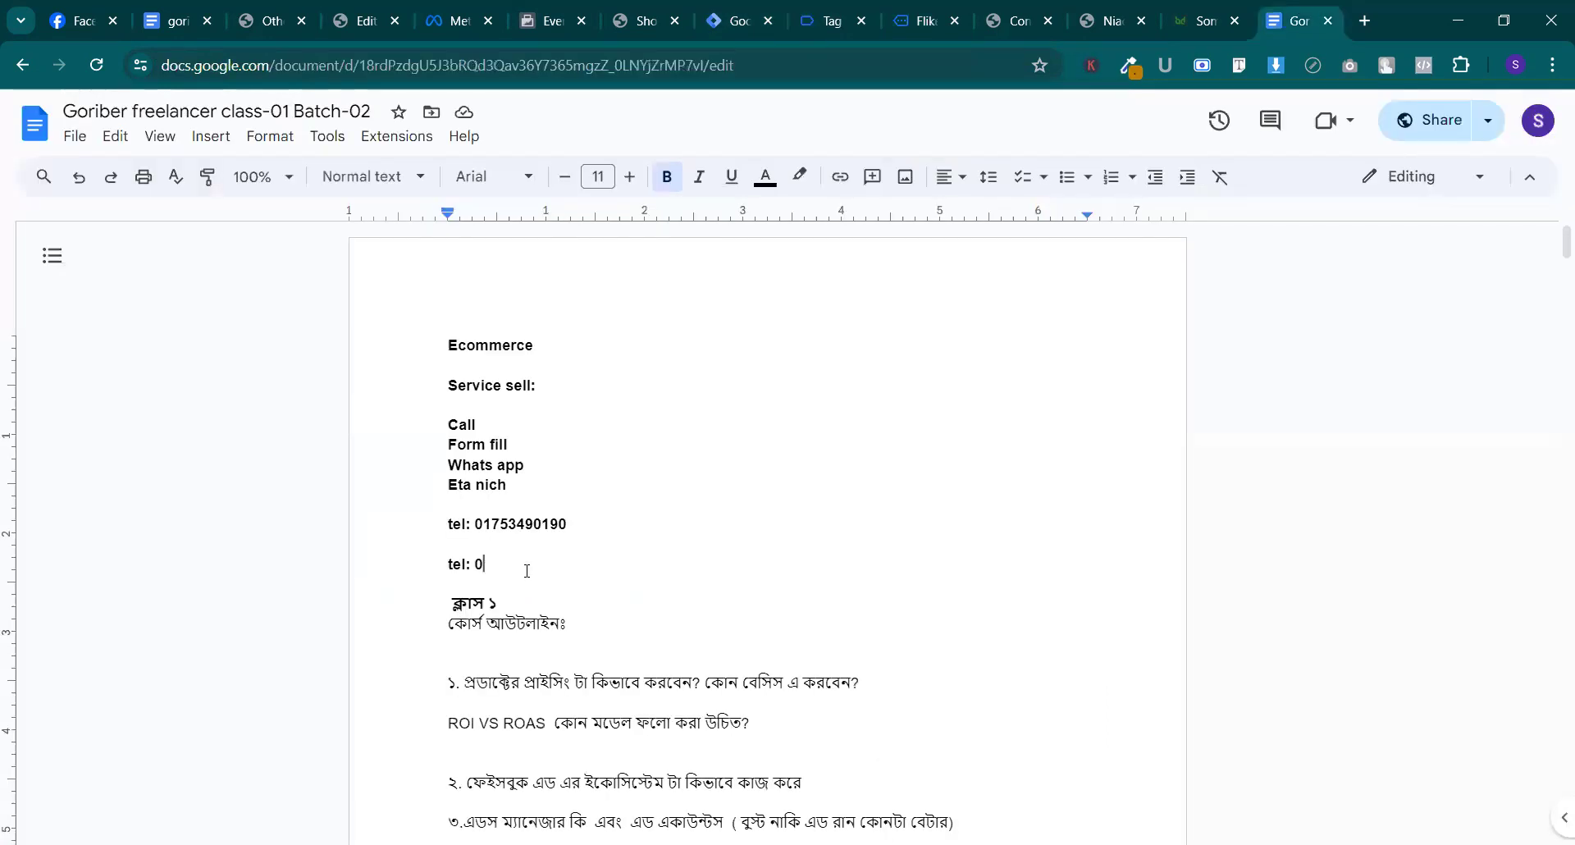
key(Return)
key(Return)
key(Return)
text(button/clas)
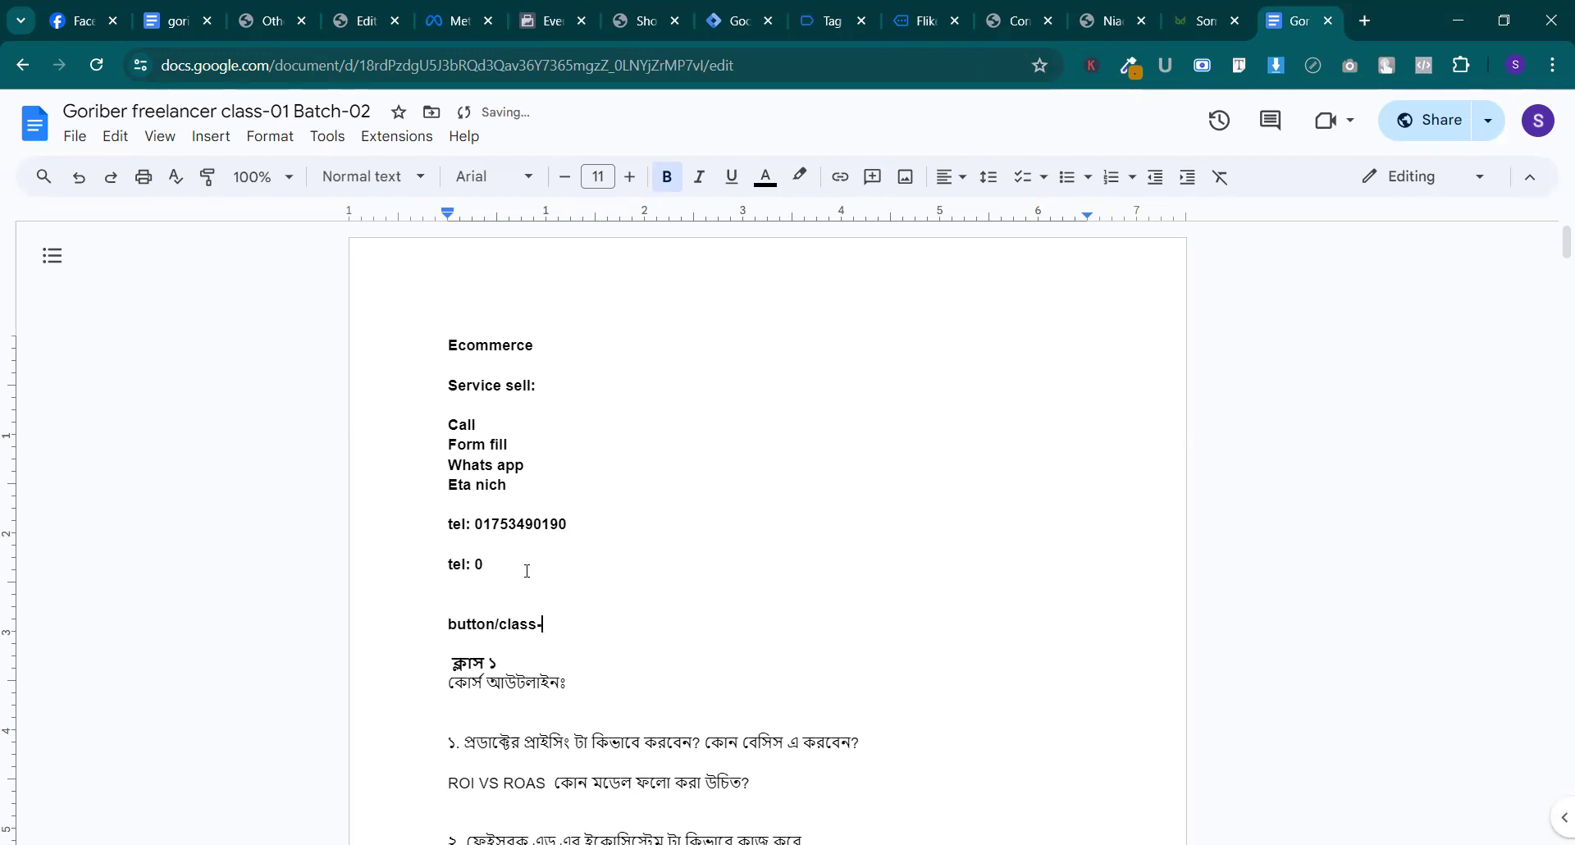
text(s = id)
key(Return)
key(Return)
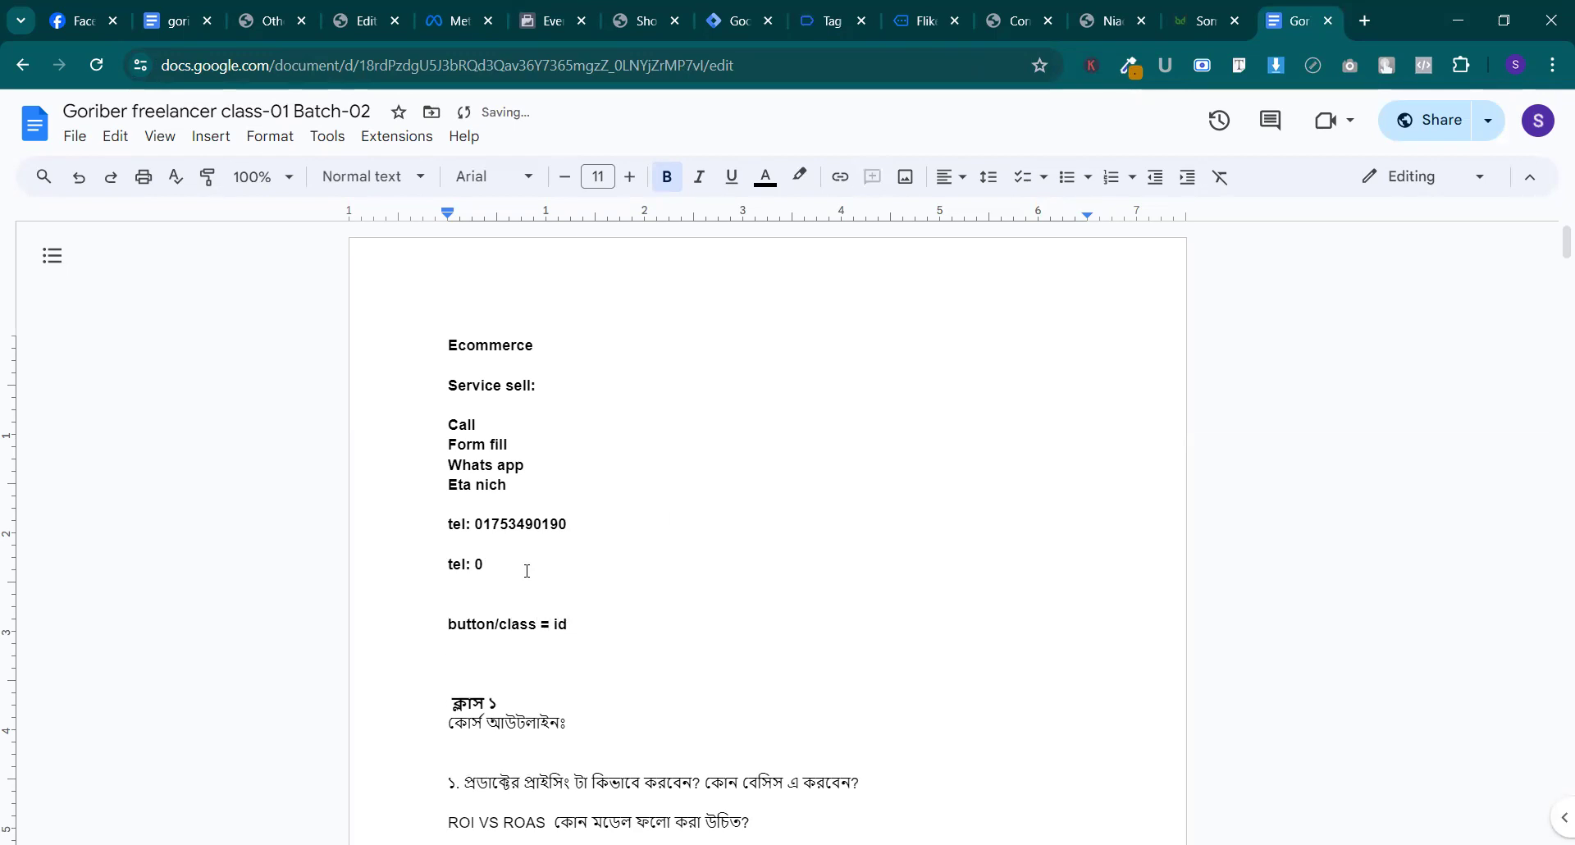
text(Back end bosaite hobe)
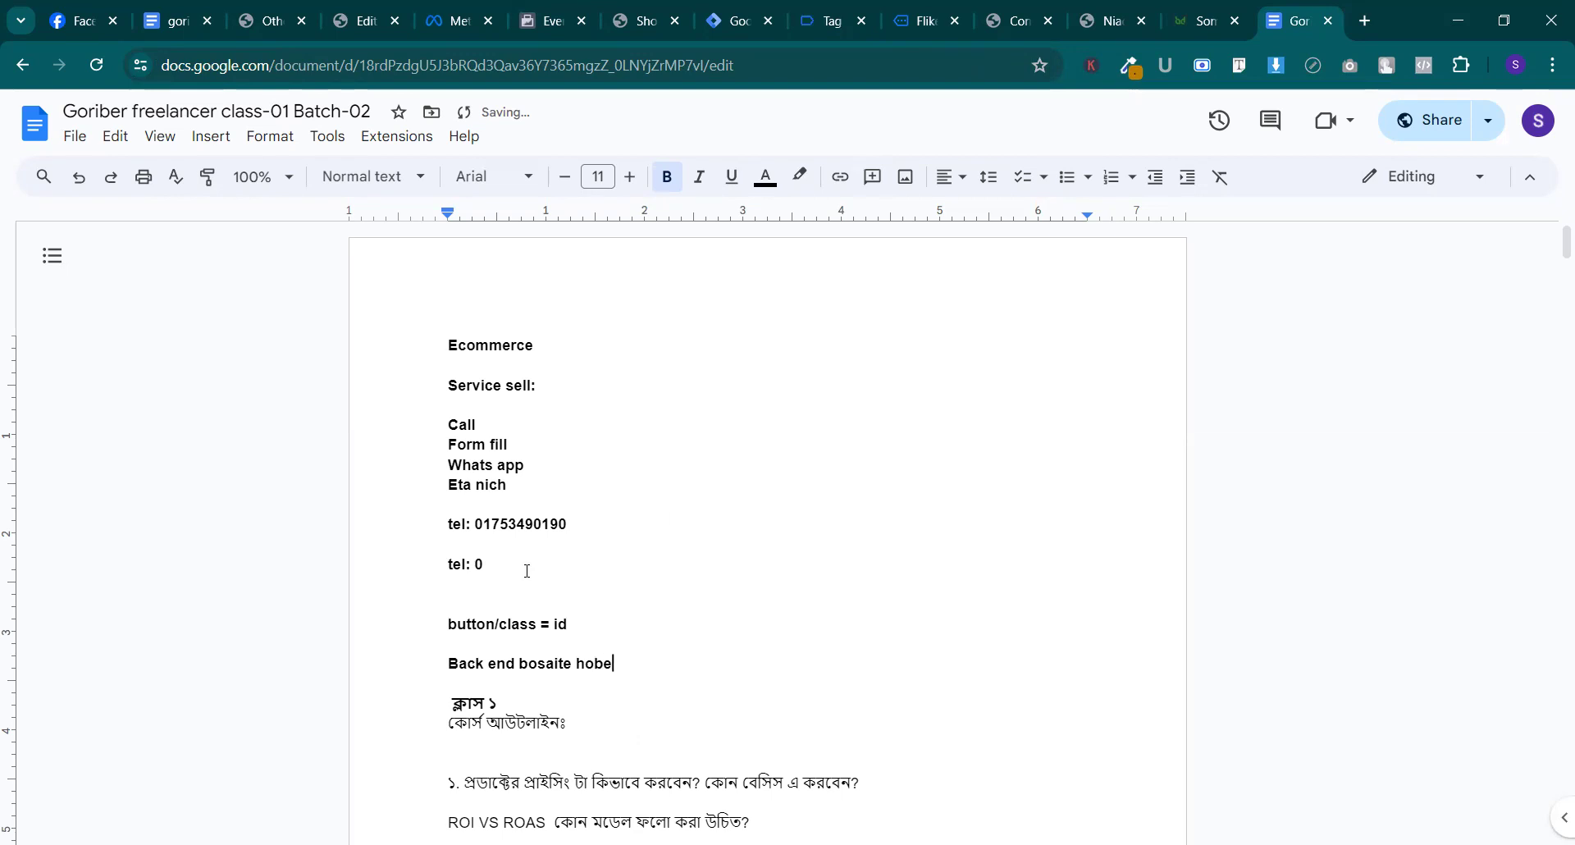
key(Return)
Move back through the product page and Tag Assistant tabs to the Tag Manager workspace.
click(1132, 10)
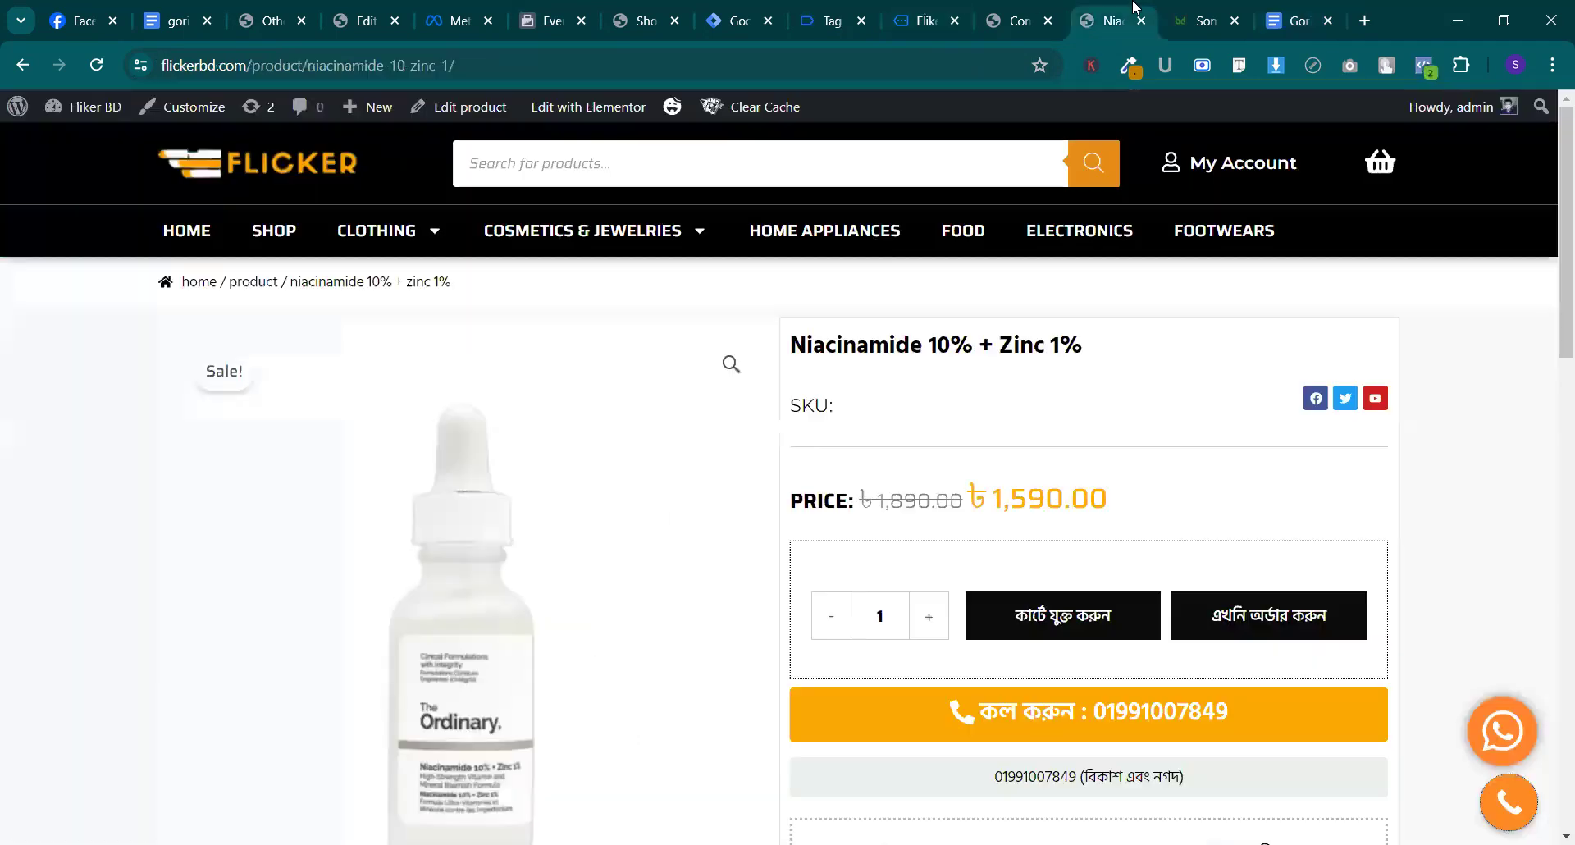
click(919, 12)
click(829, 16)
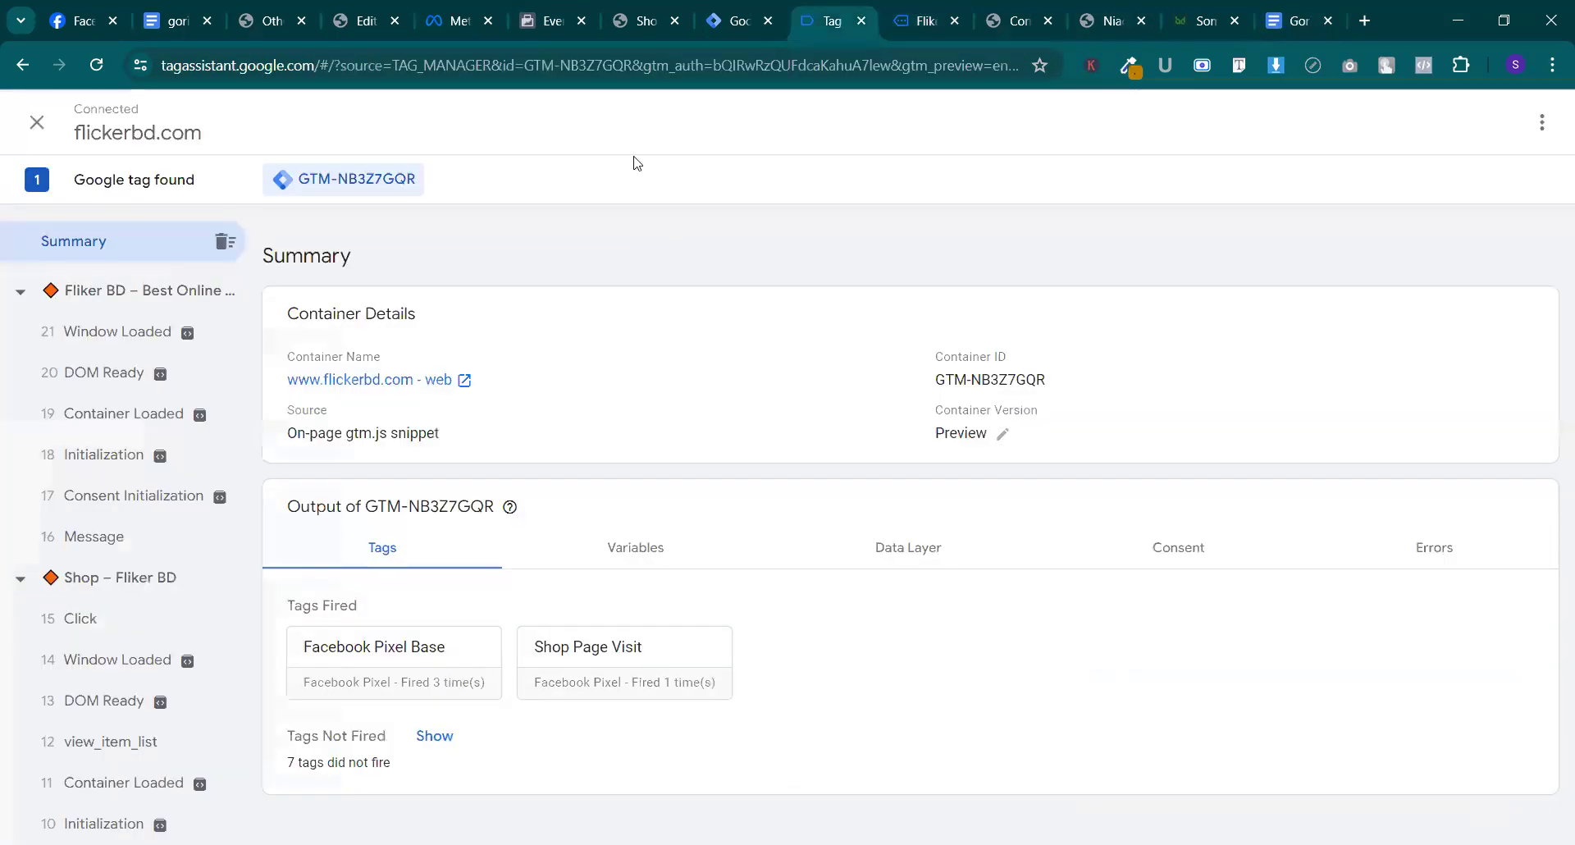
click(722, 18)
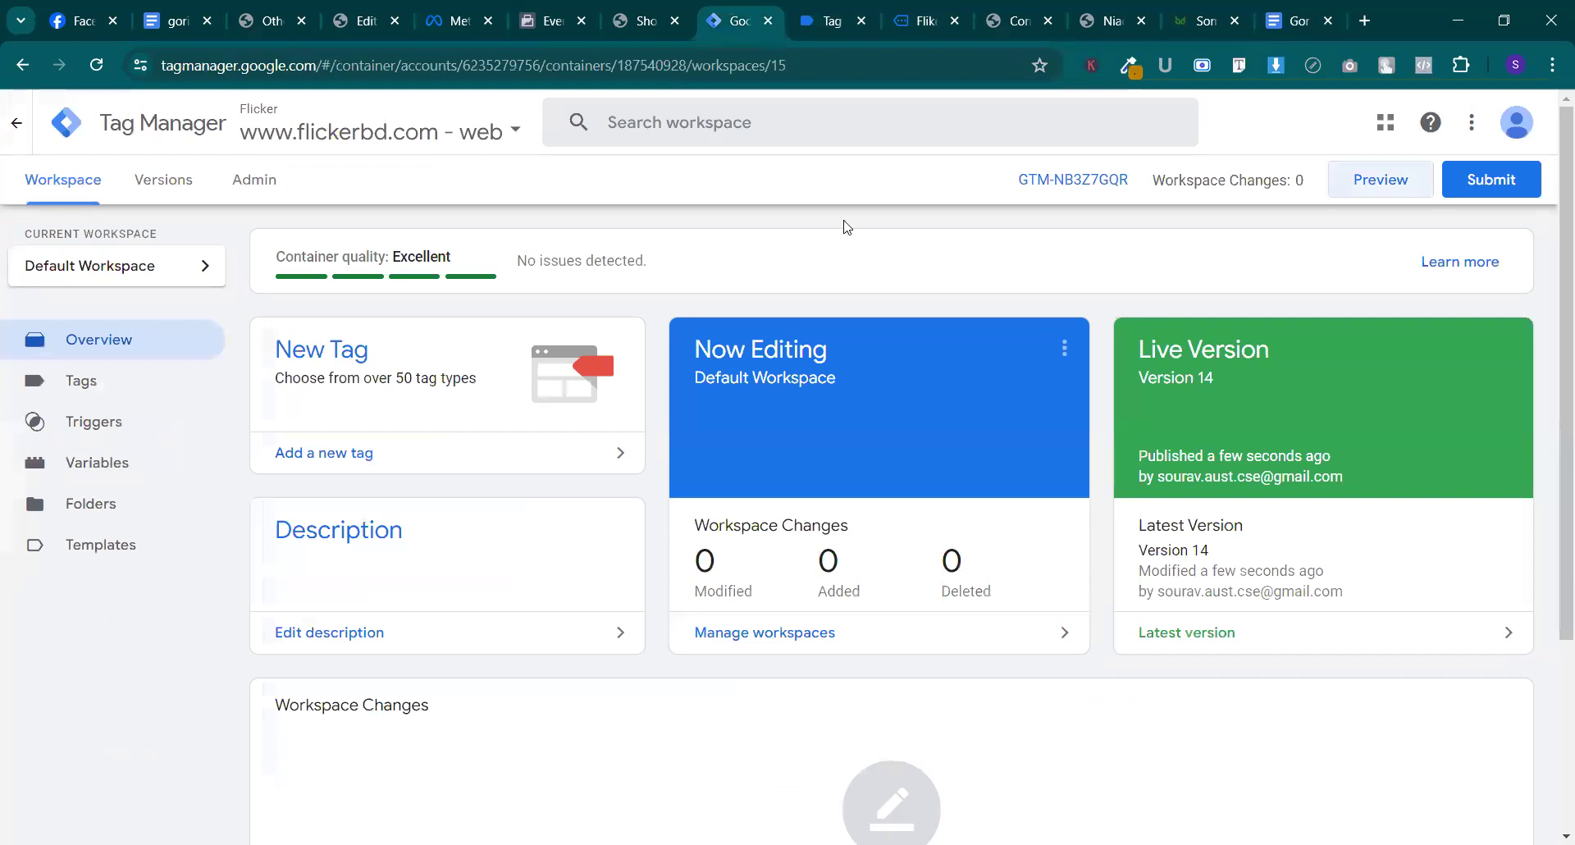
Create a new trigger named button_track of type Click - All Elements.
click(97, 422)
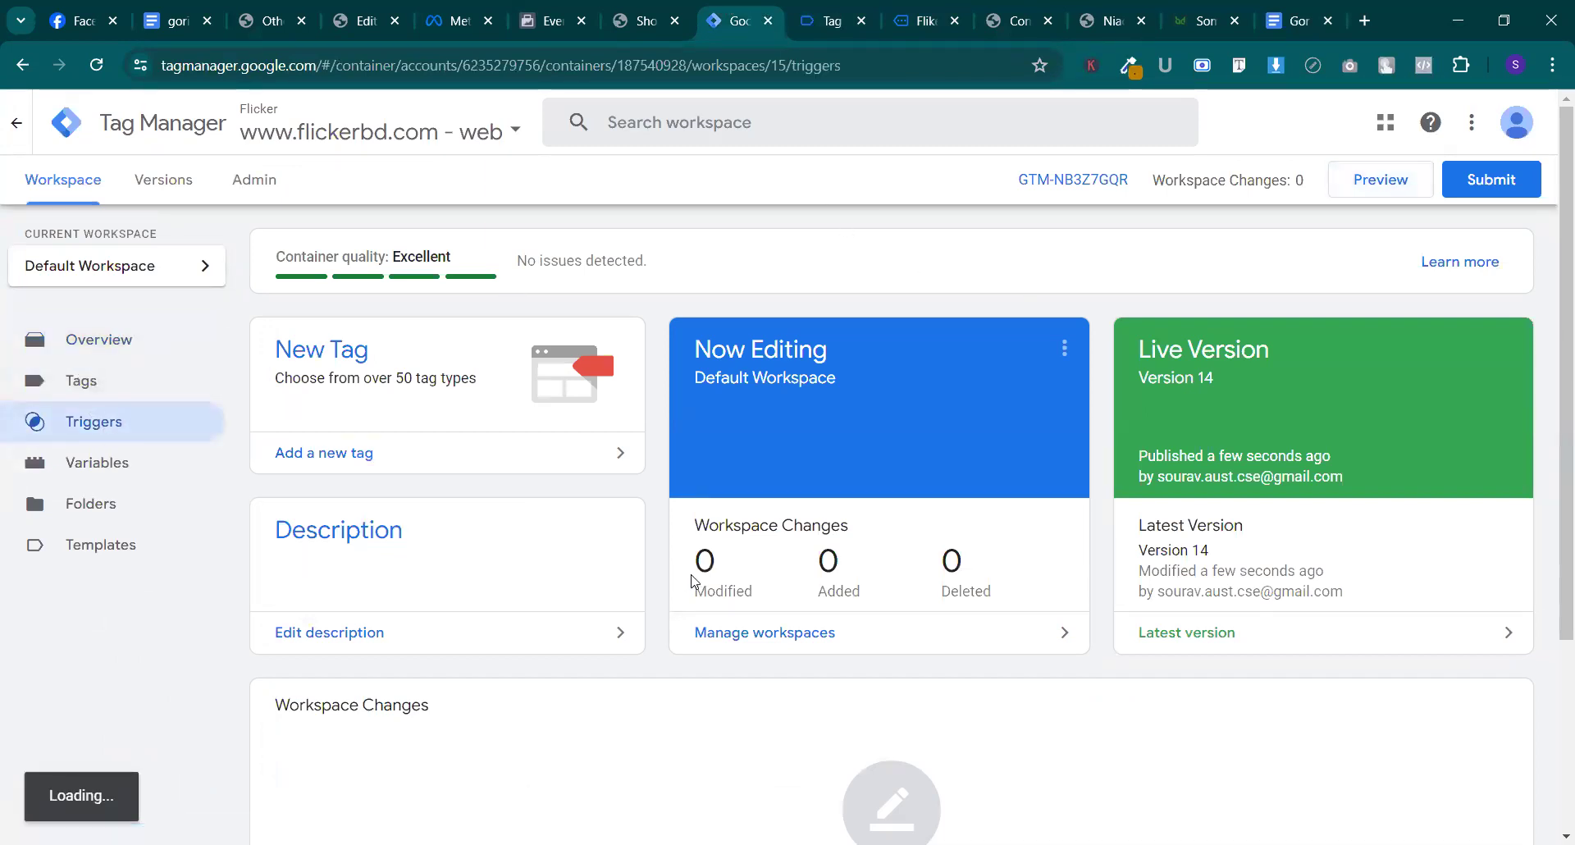
click(164, 435)
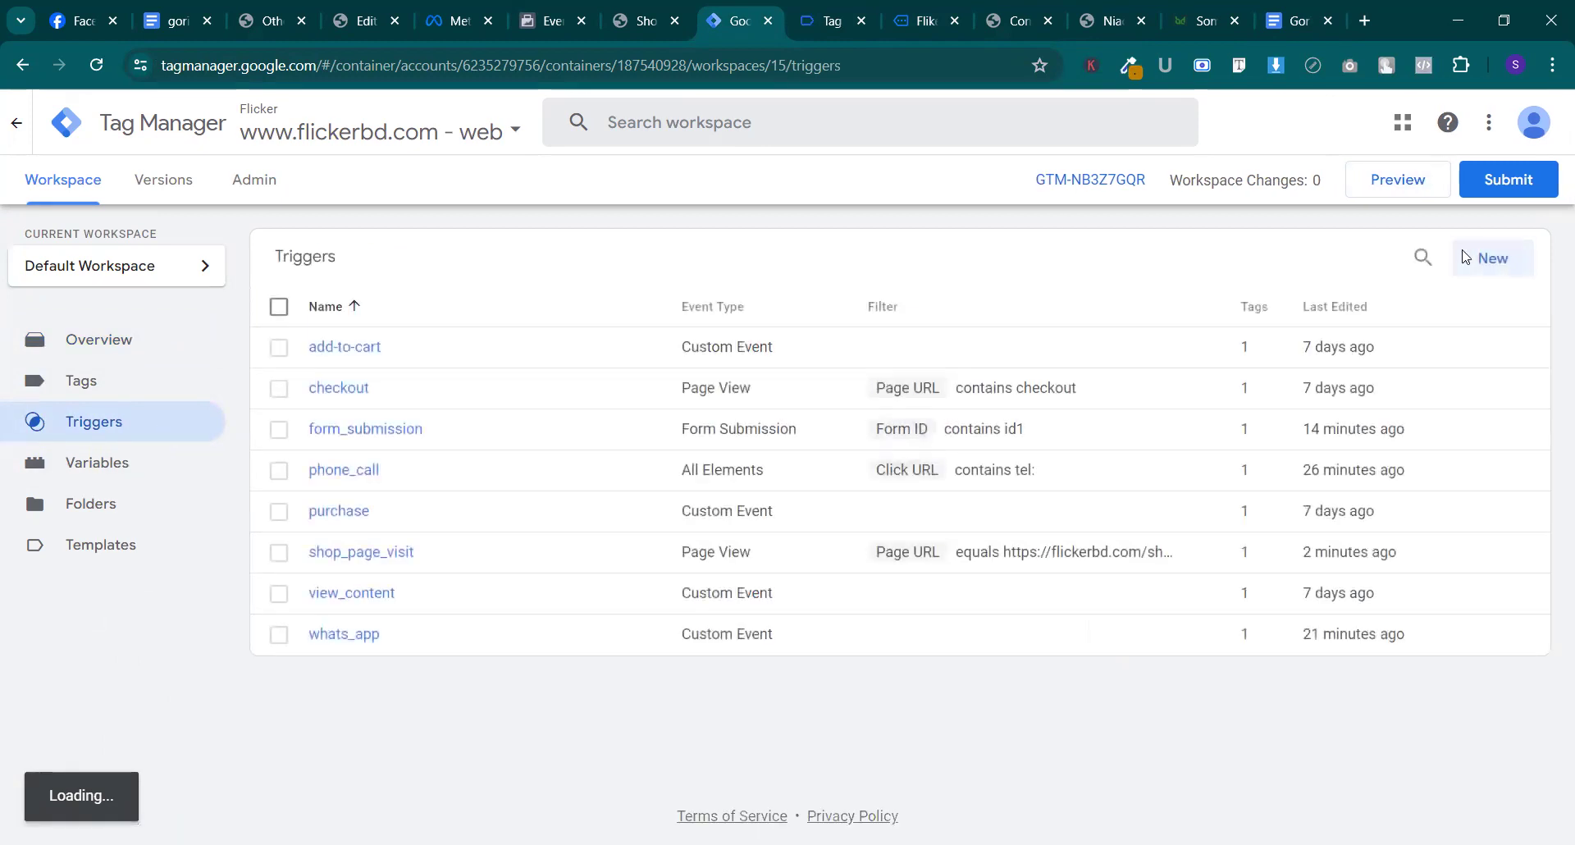
click(1469, 258)
click(440, 124)
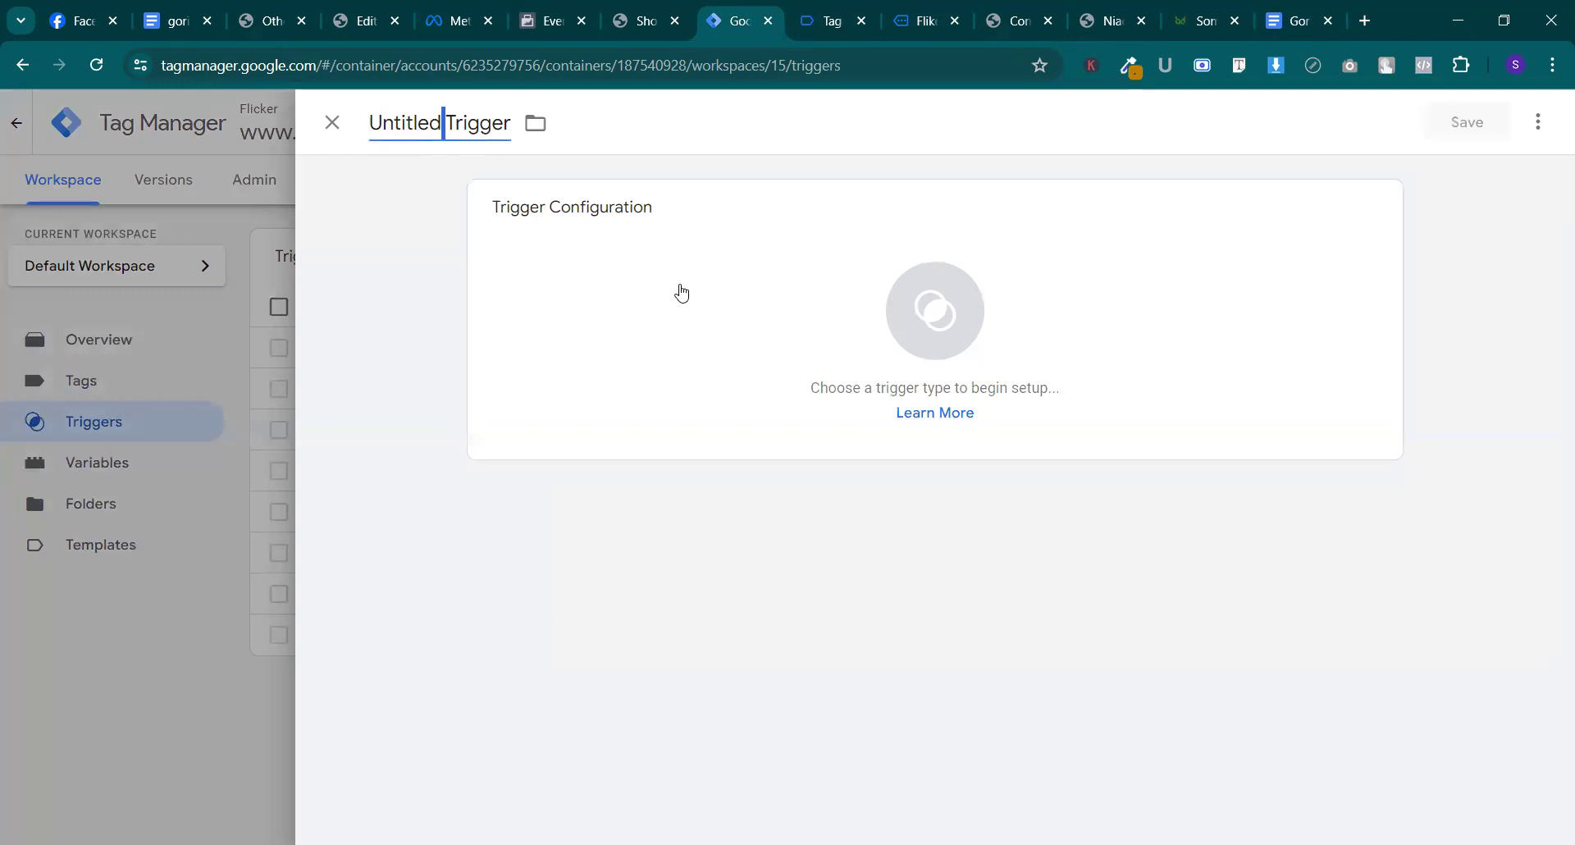
key(ctrl+a)
text(button_track)
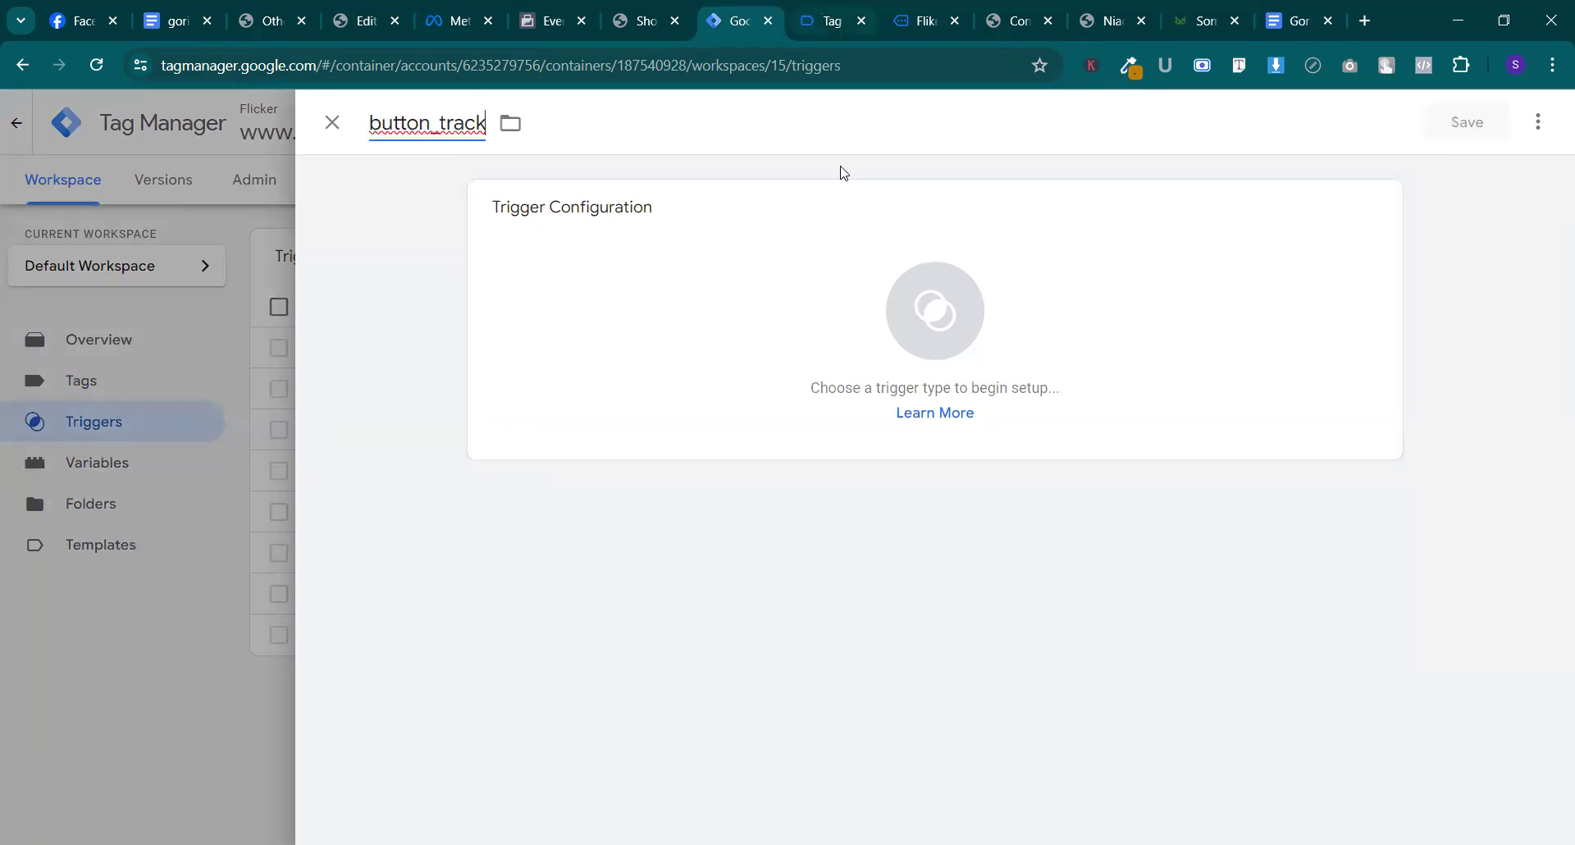
click(910, 301)
scroll(1067, 508, down, 1)
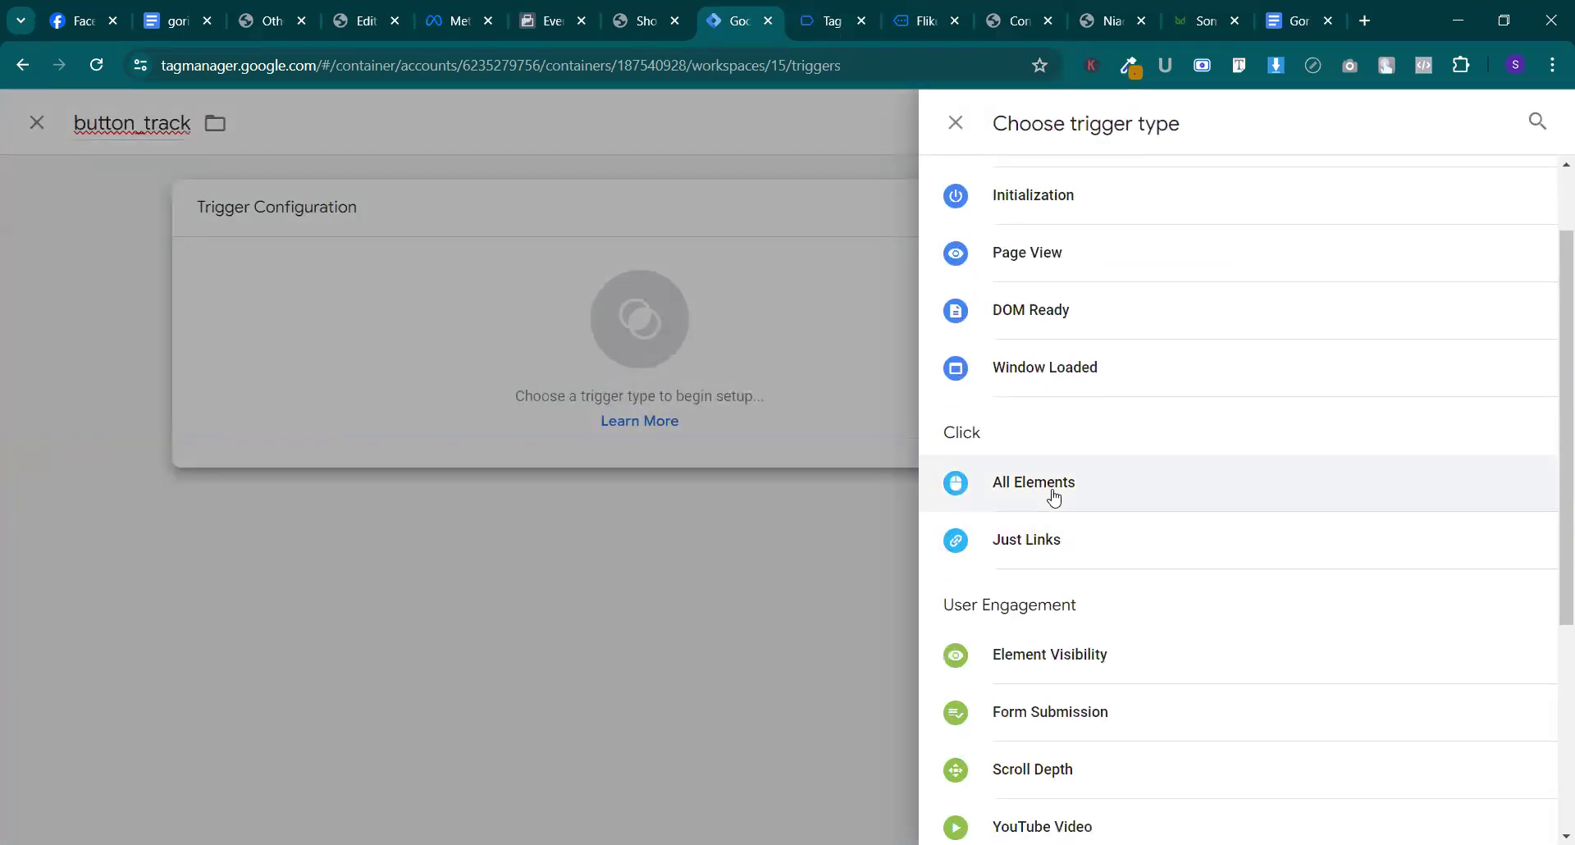
click(1054, 496)
Limit it to Some Clicks where Click Classes contains button1, and save the trigger.
click(621, 415)
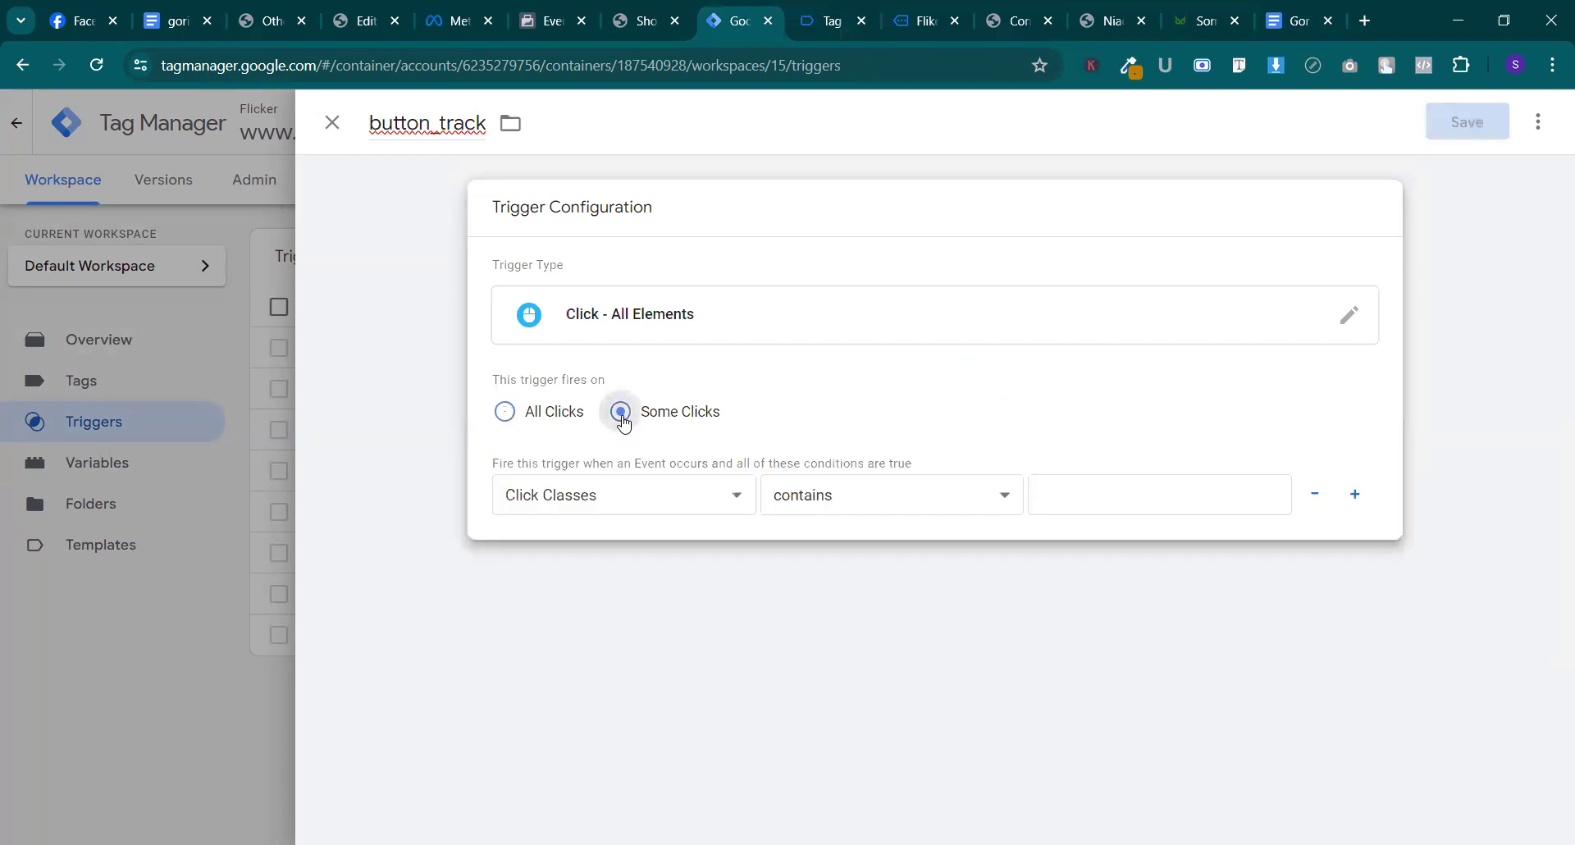
click(662, 492)
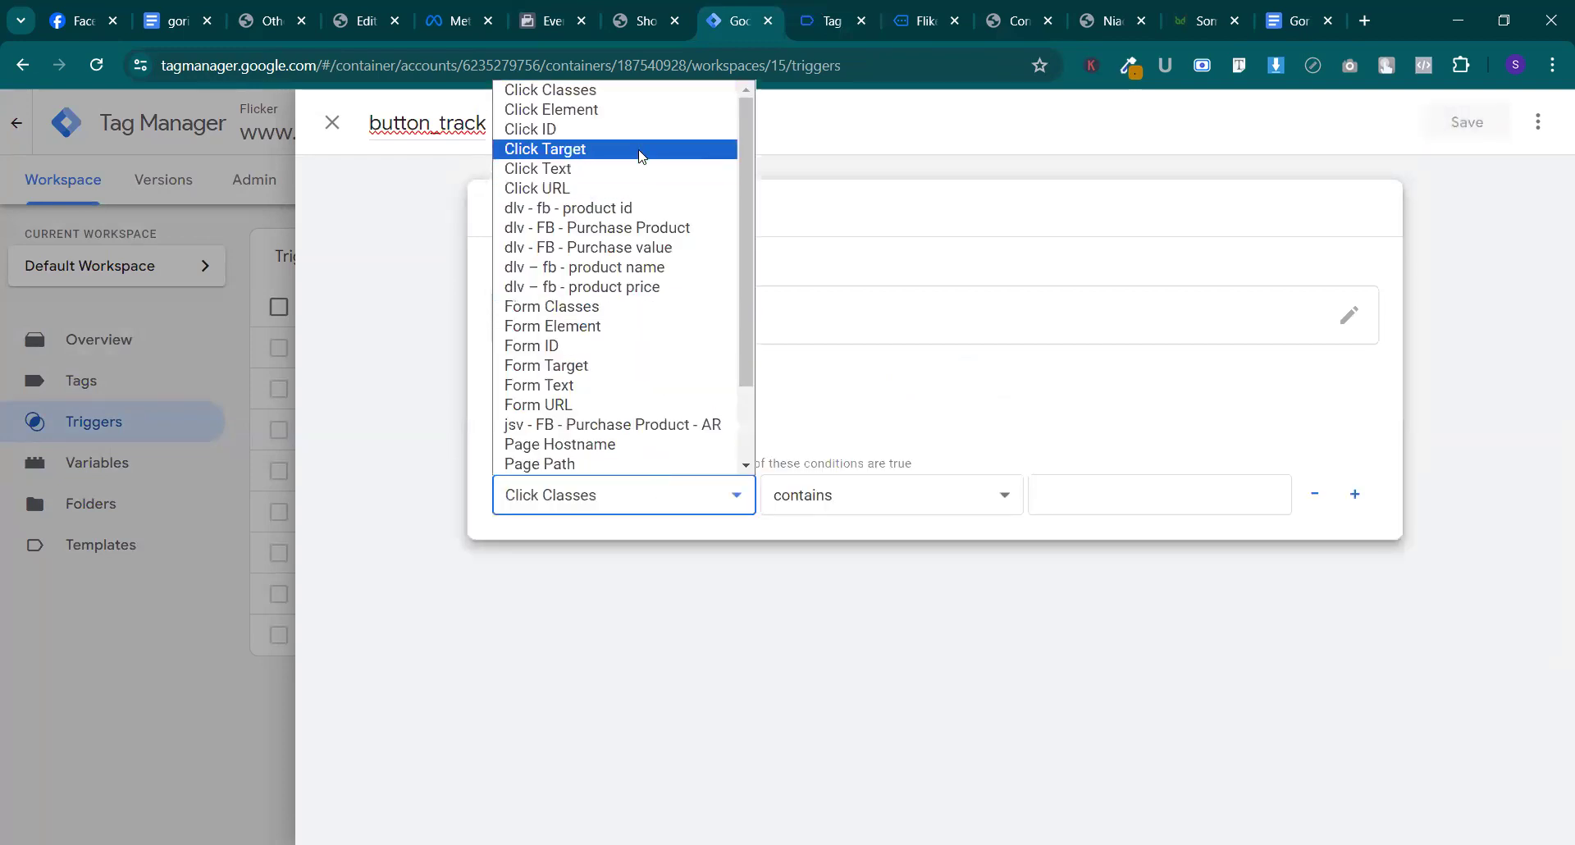
click(641, 92)
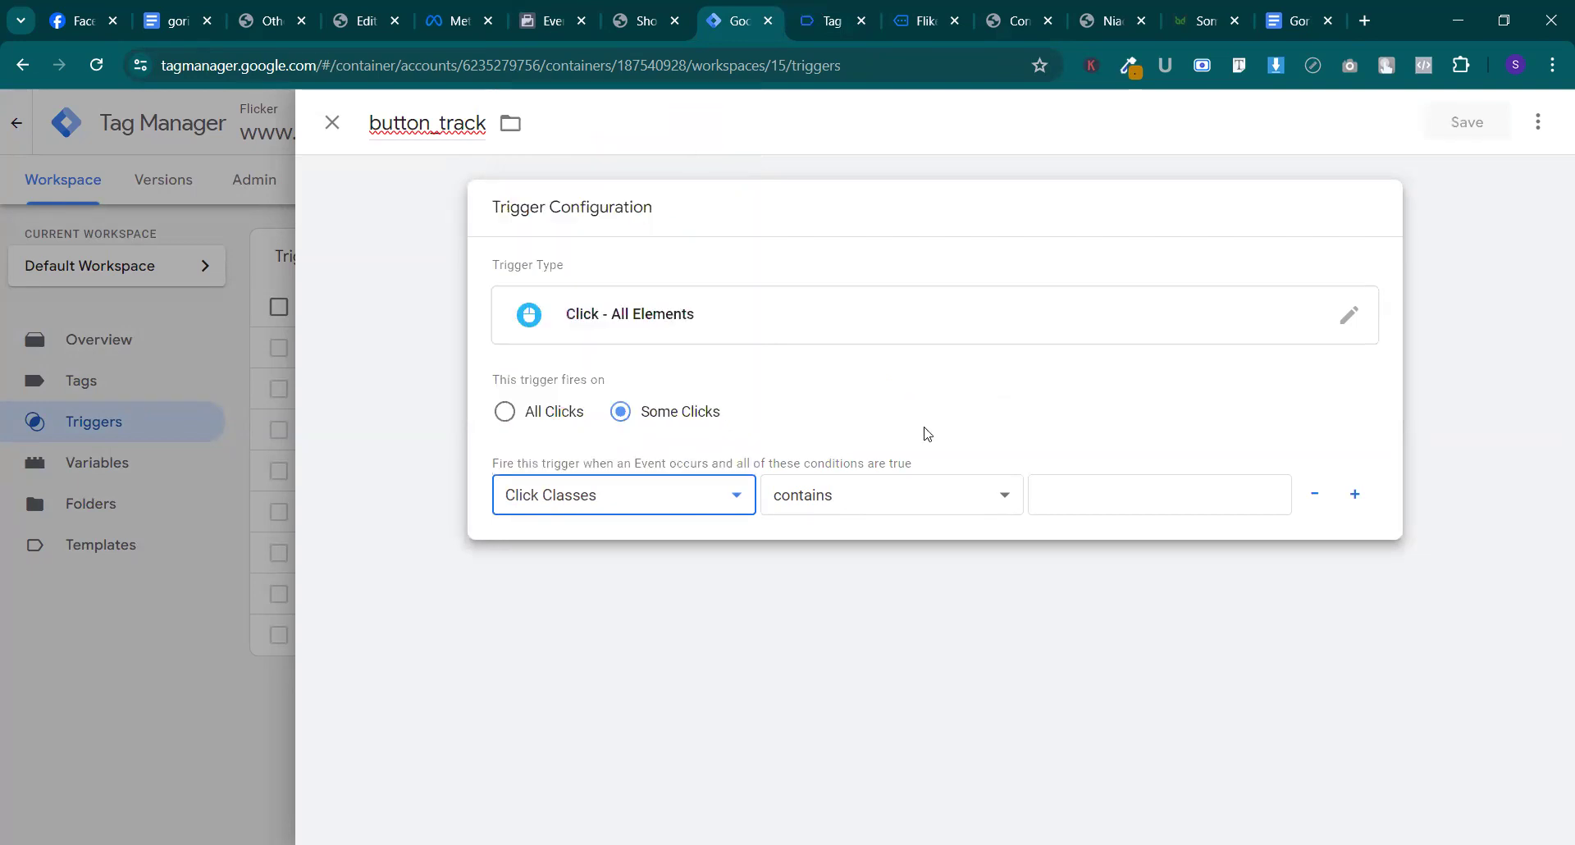
click(1065, 505)
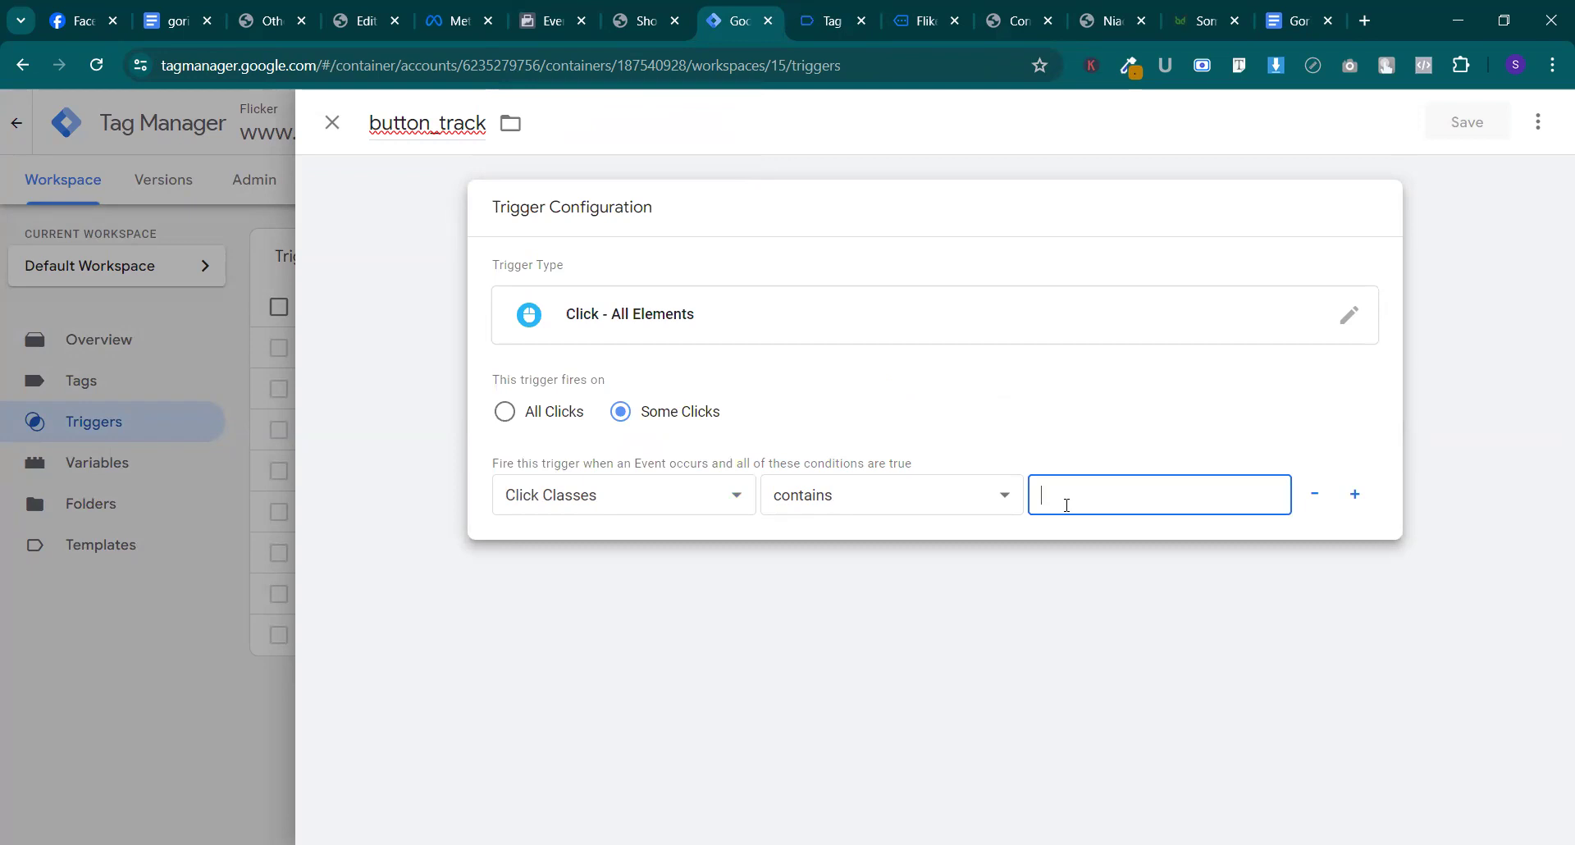
text(button1)
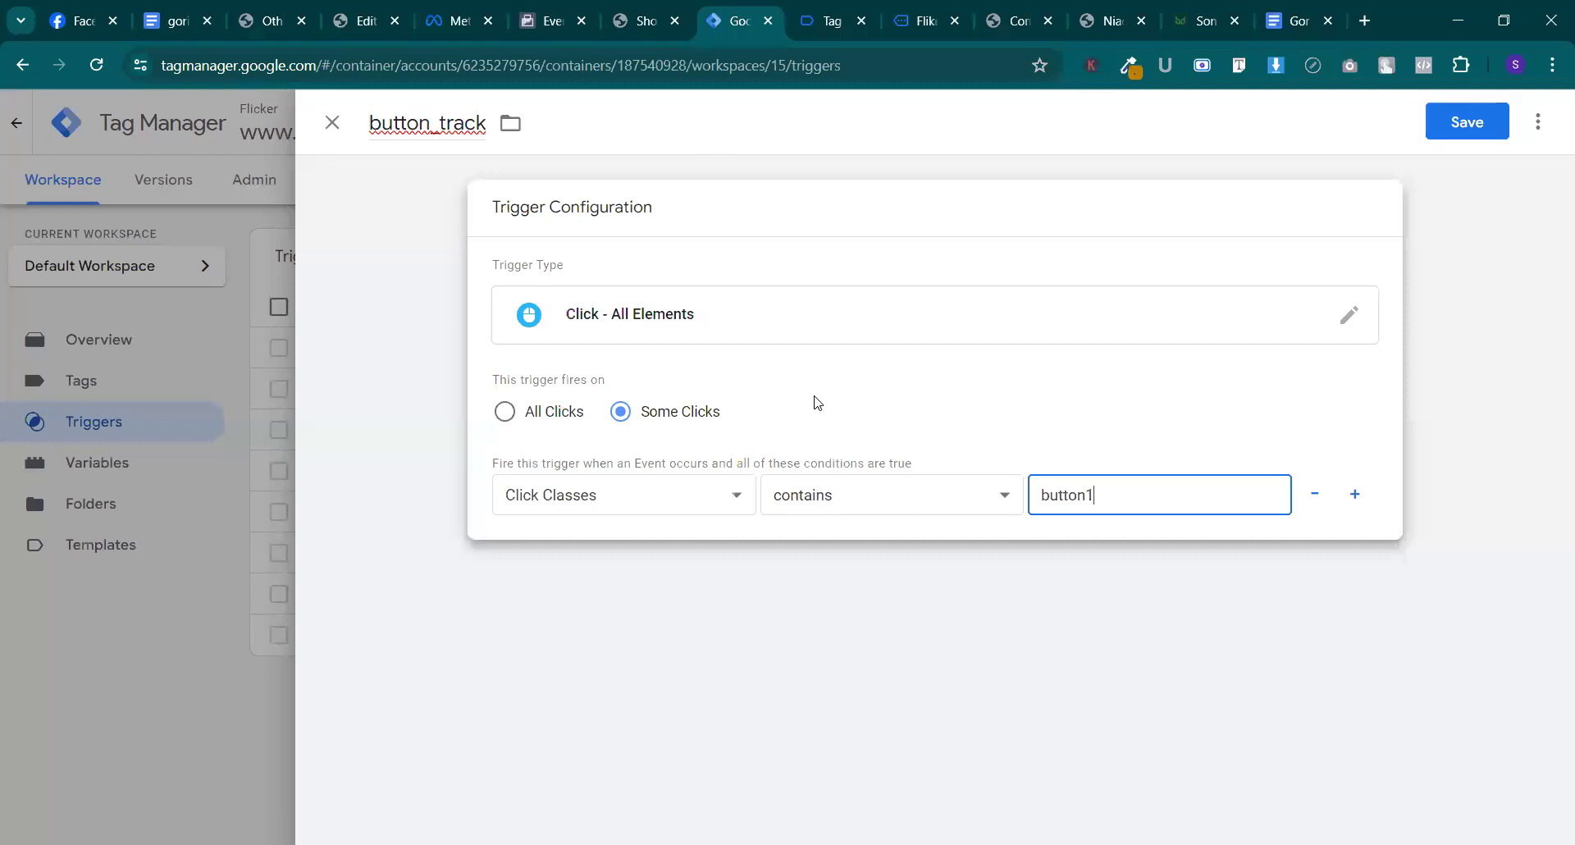
click(917, 7)
scroll(940, 471, down, 5)
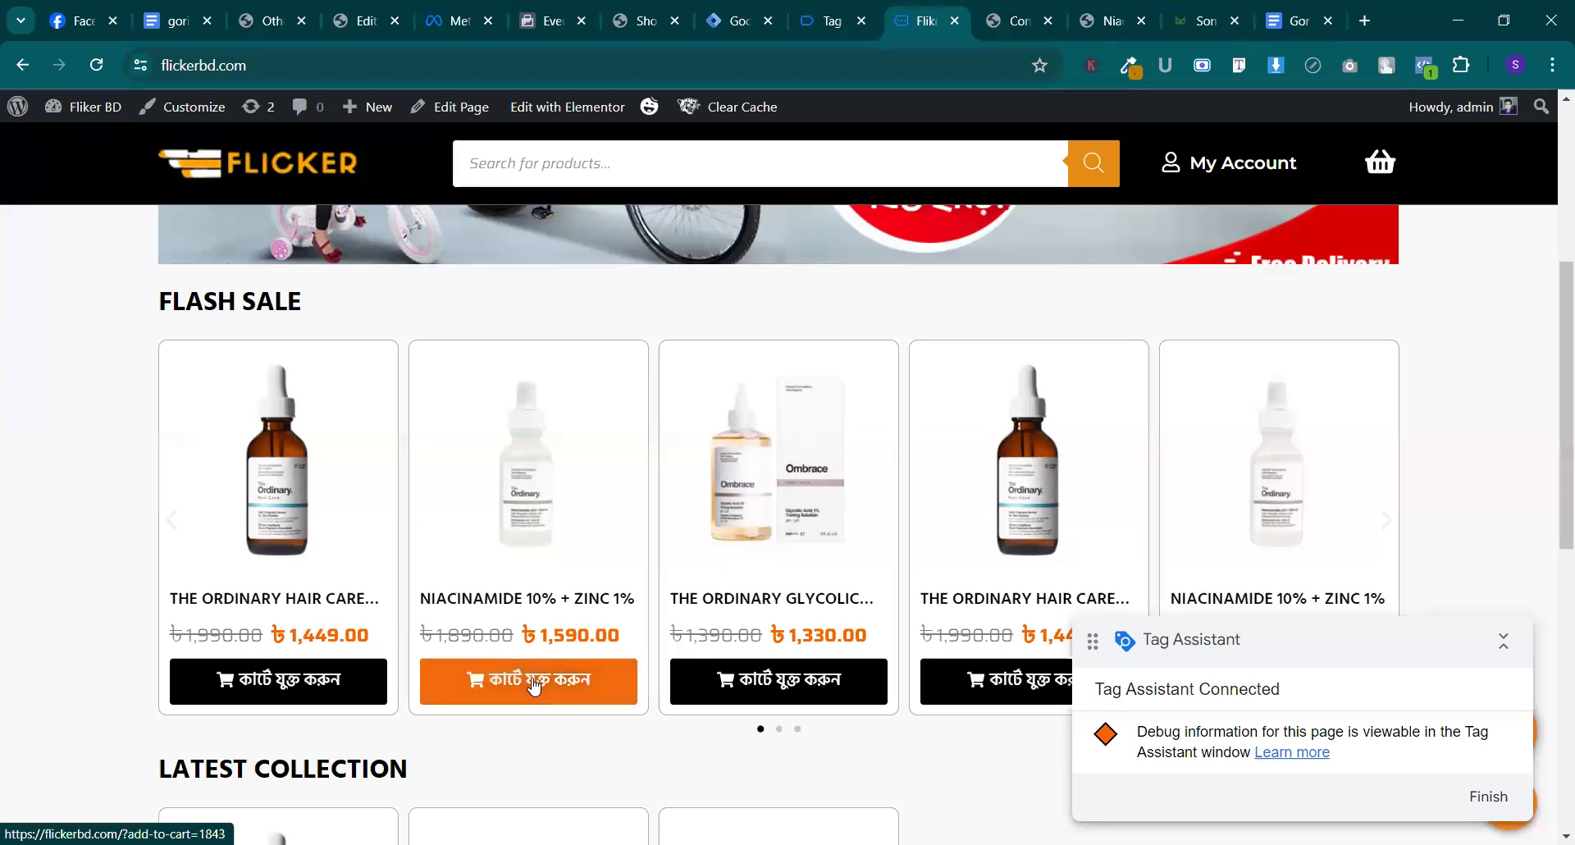
click(725, 8)
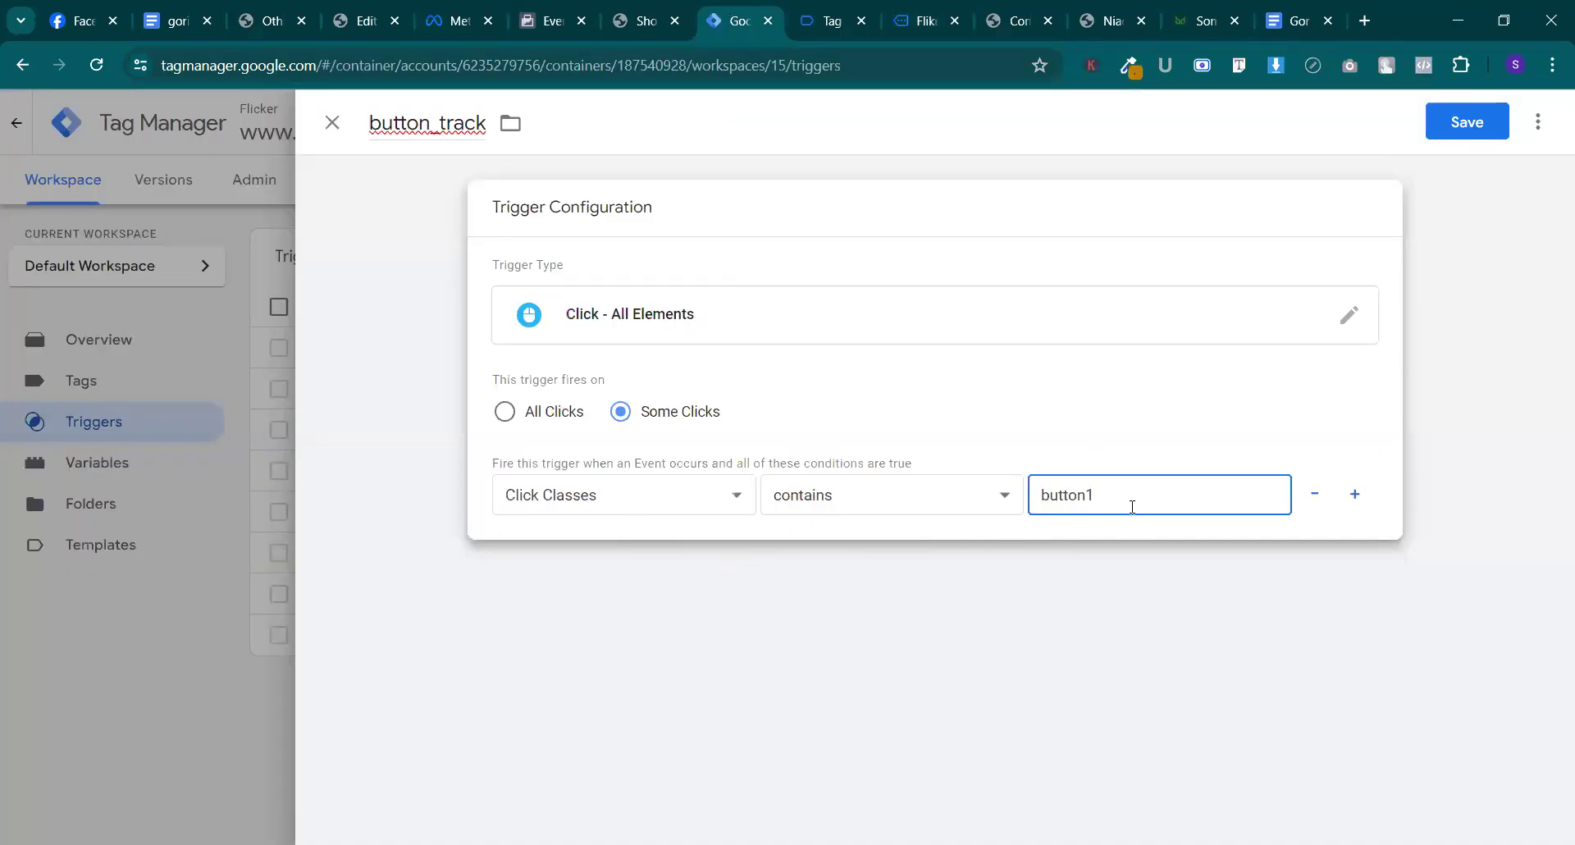
drag(1134, 497, 1075, 495)
click(1467, 122)
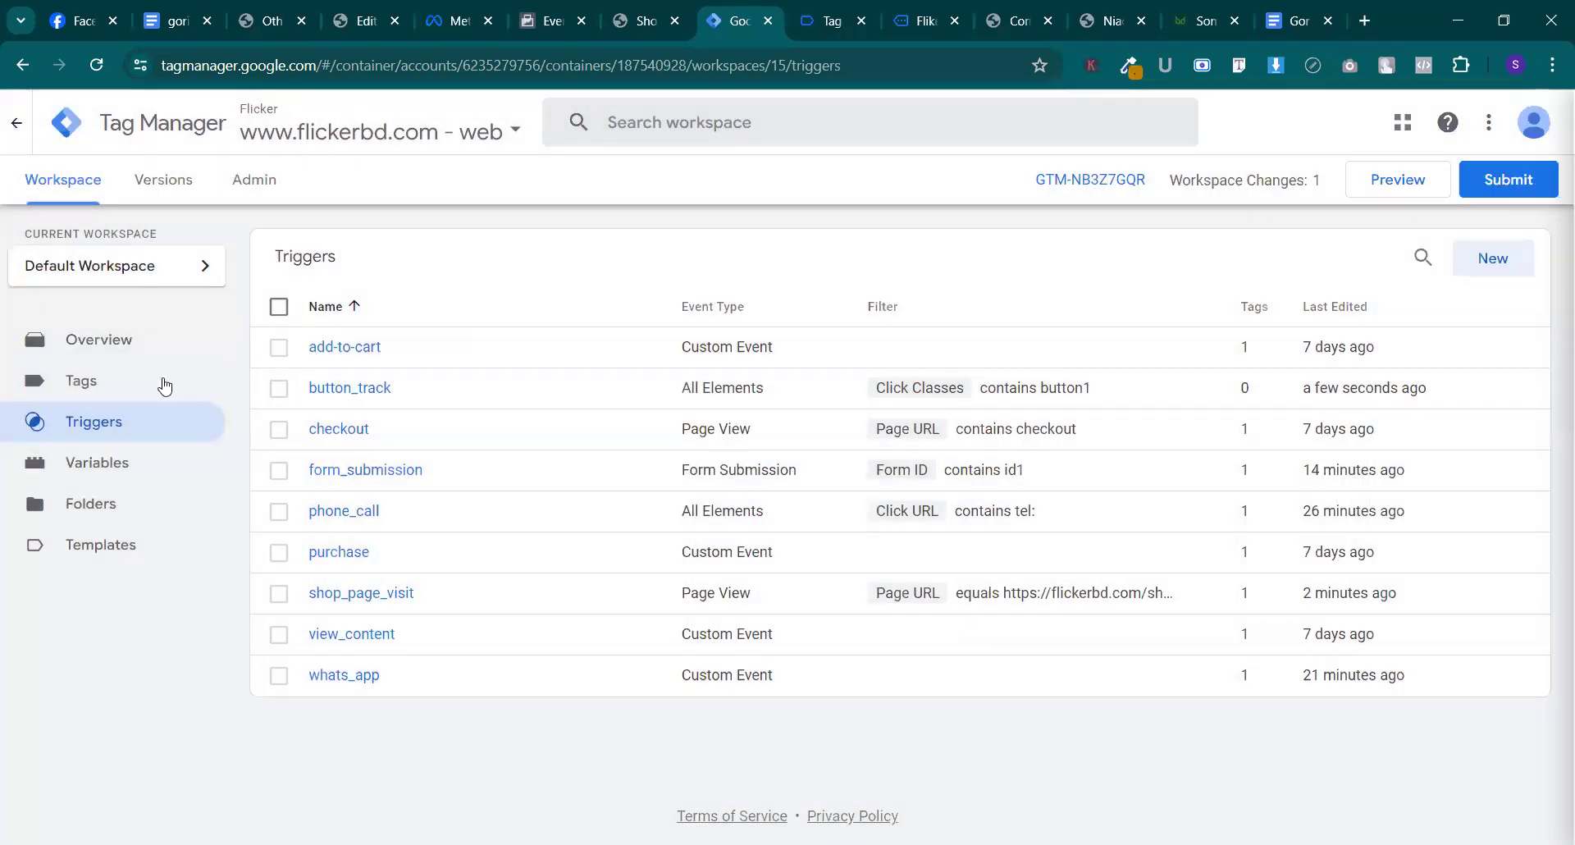
Copy the Form_submission tag and rename the copy to button.
click(82, 380)
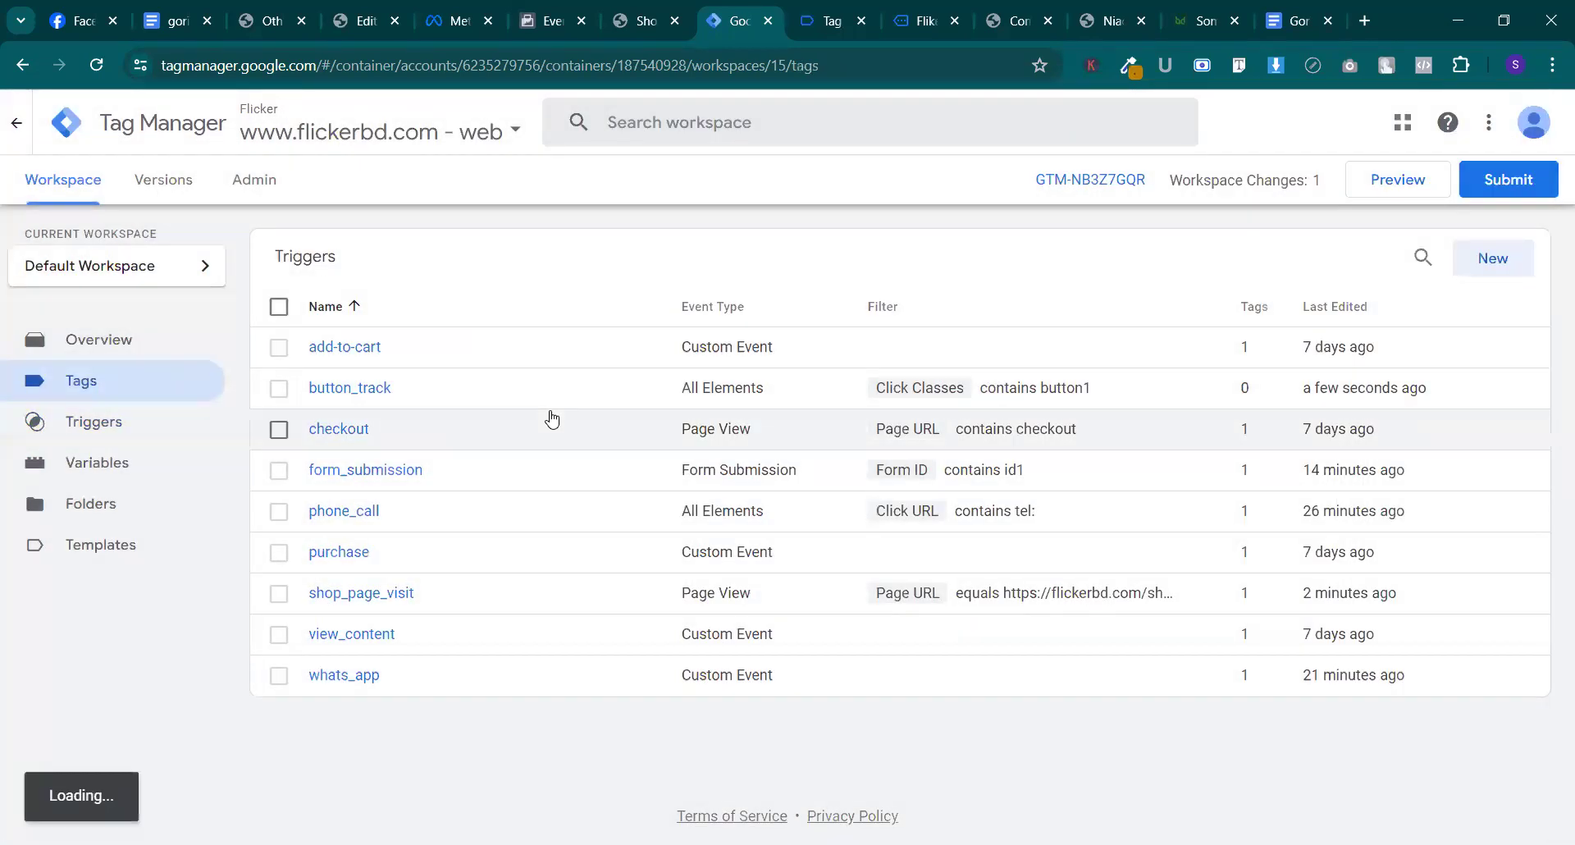
click(69, 387)
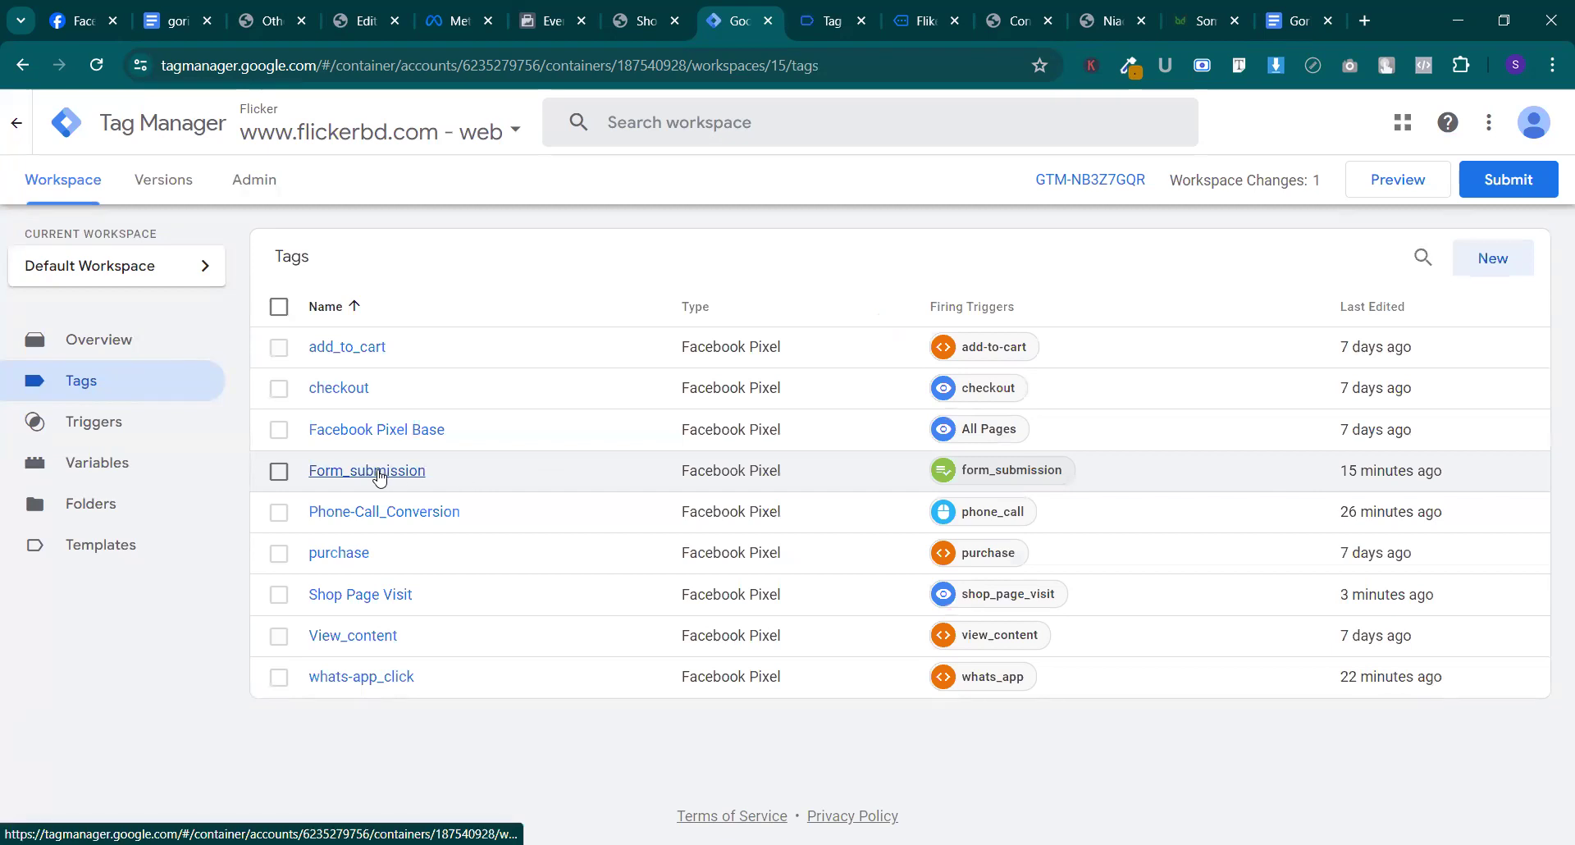
click(779, 473)
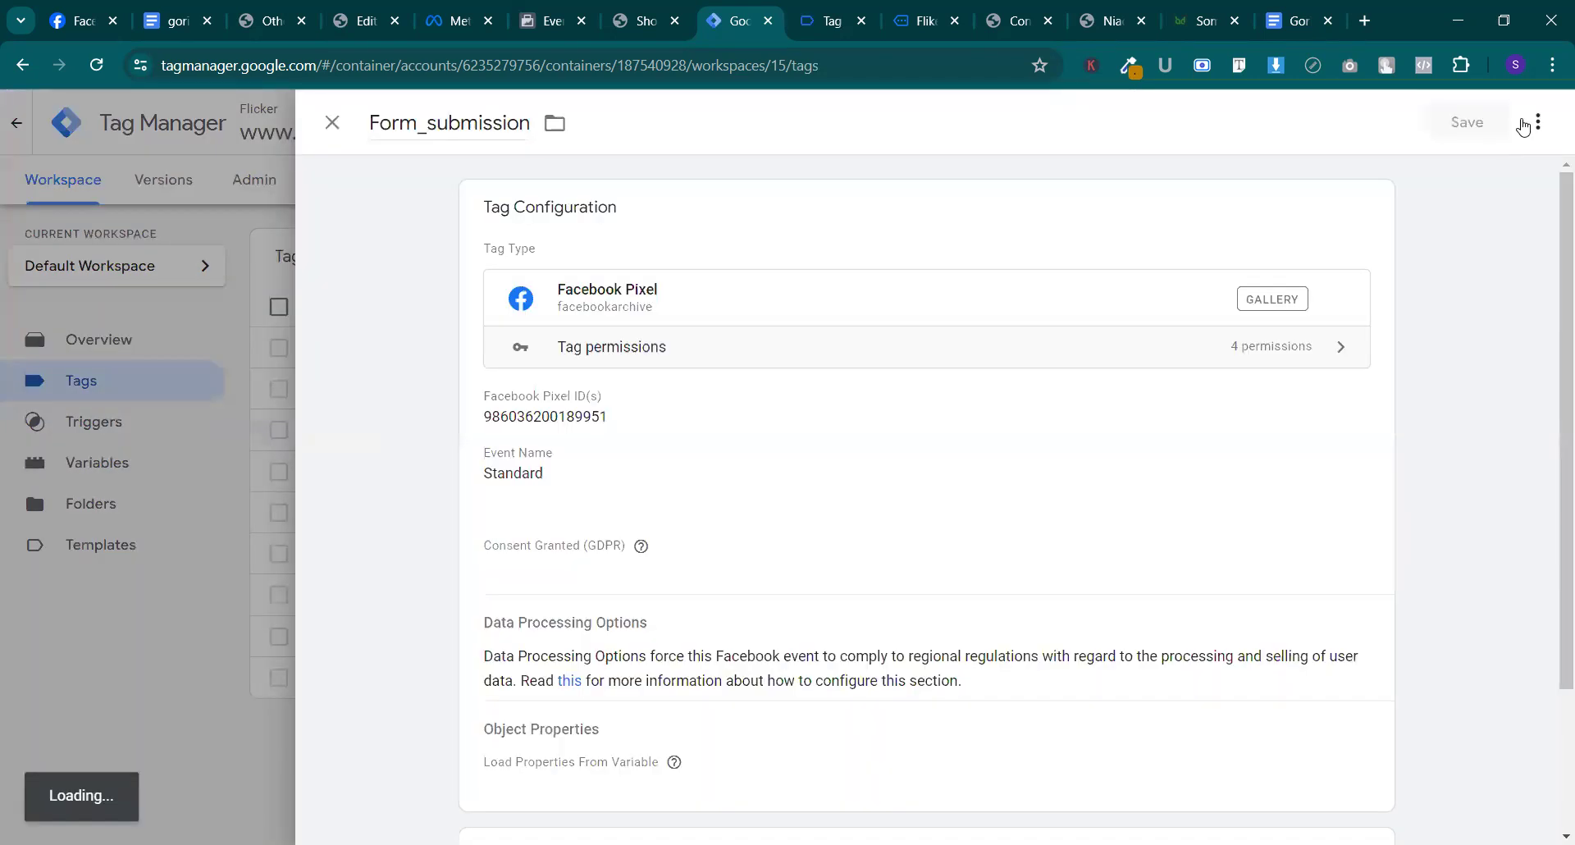
click(1538, 121)
click(1469, 168)
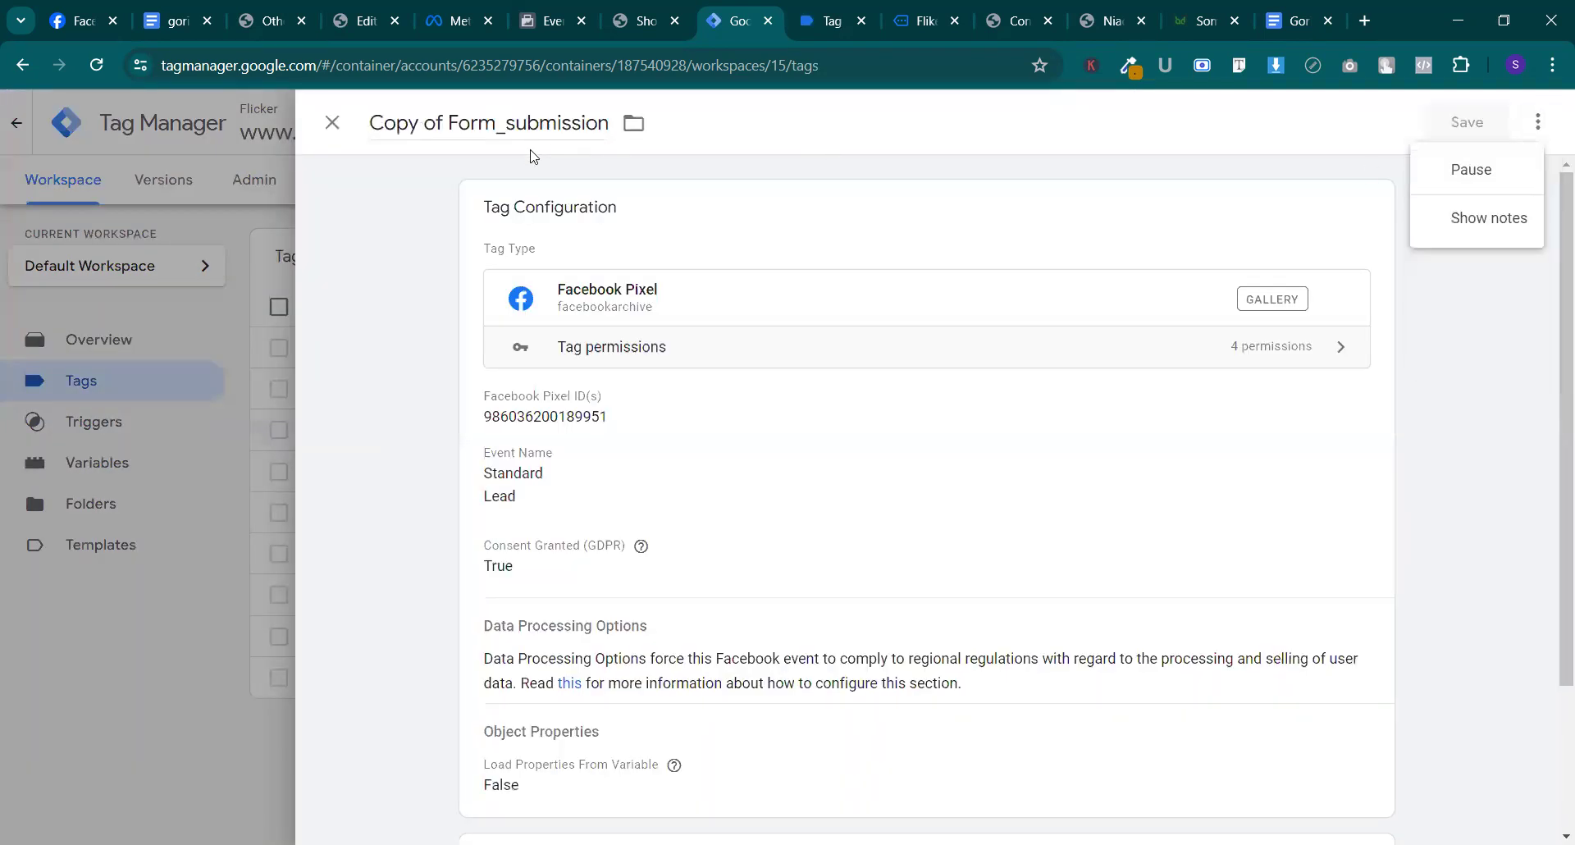
triple_click(457, 125)
text(button)
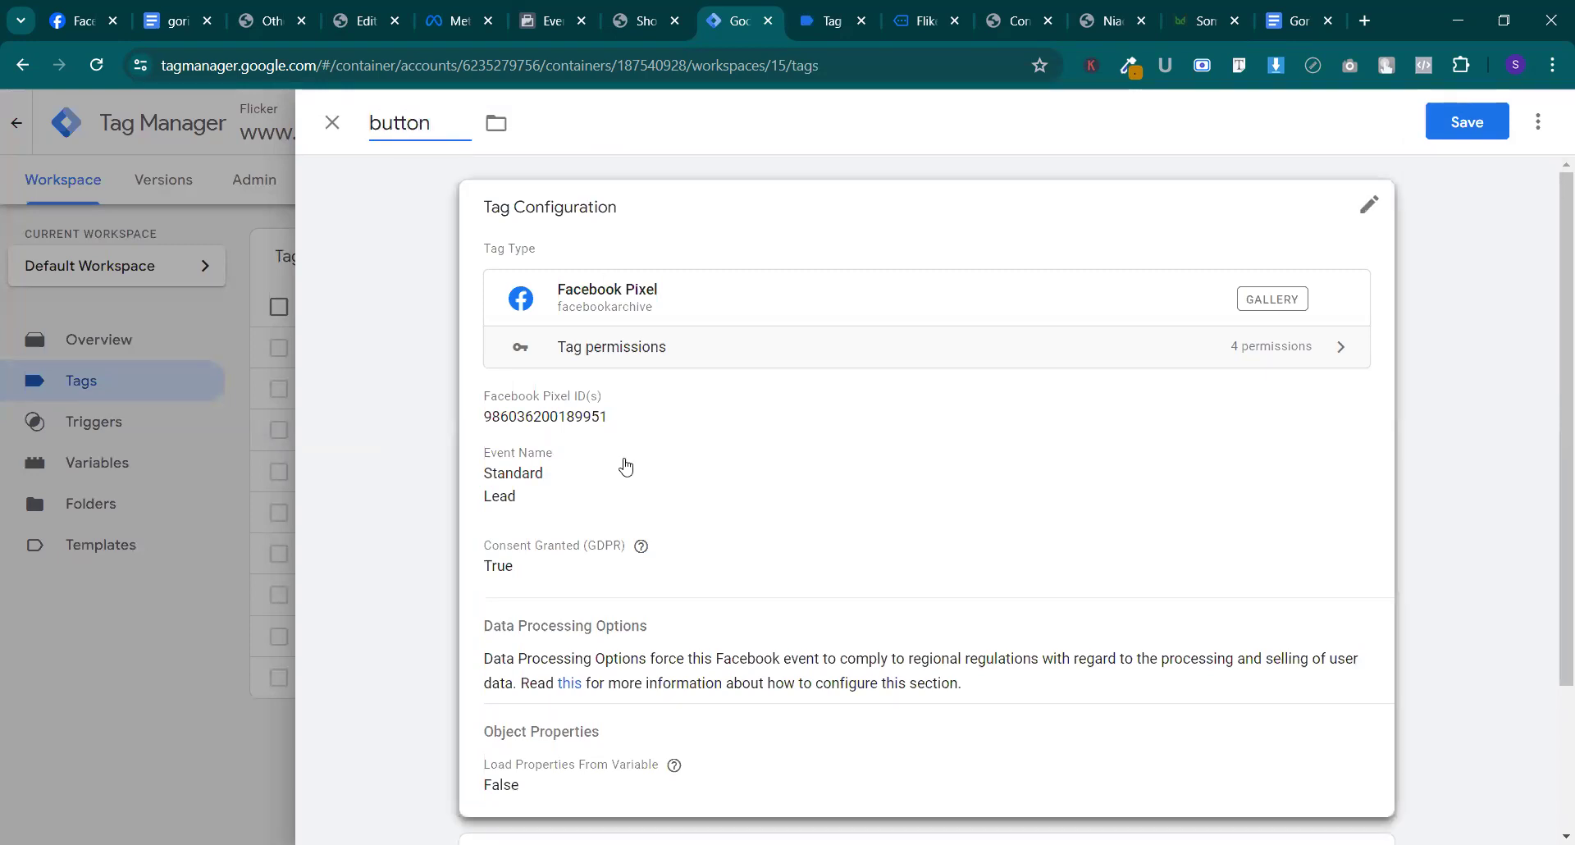
Change the copied tag's event to the custom event button_track.
click(605, 509)
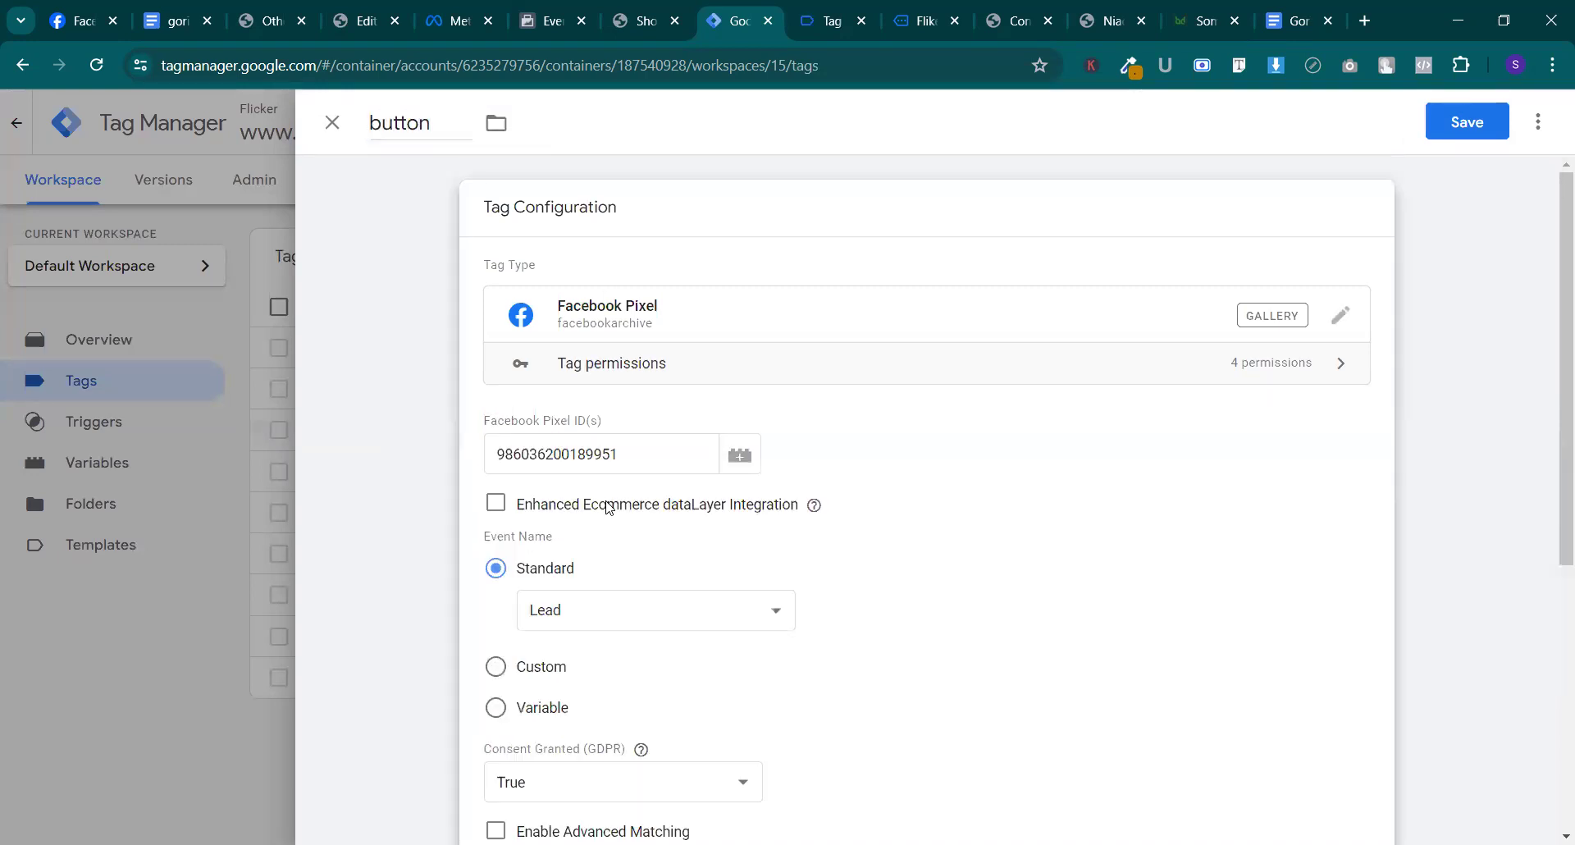
scroll(611, 616, down, 2)
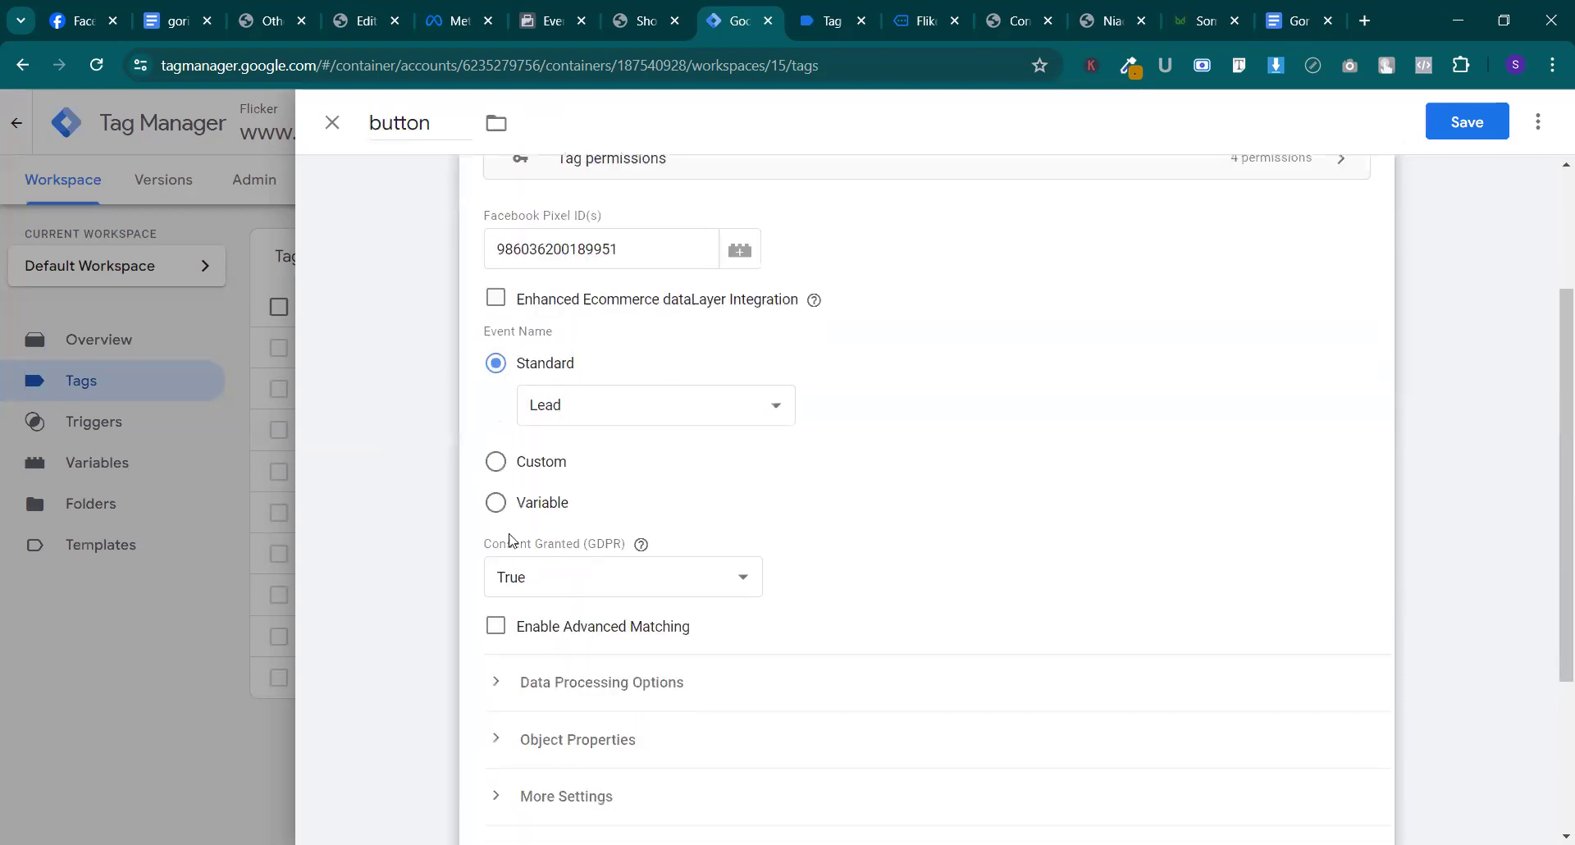
click(495, 462)
click(612, 460)
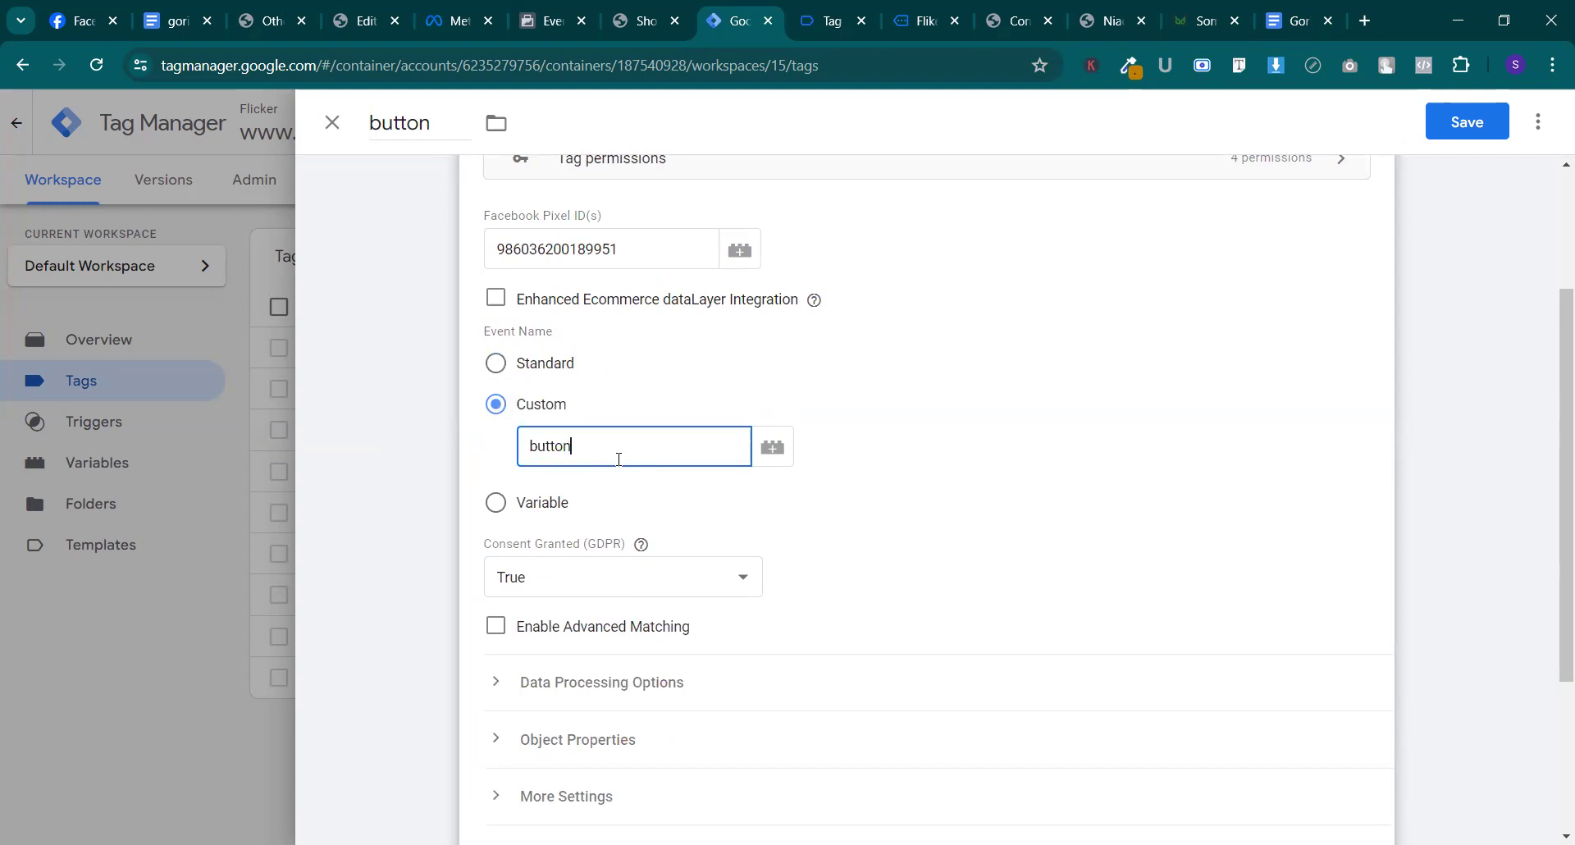
text(button_track)
scroll(685, 509, down, 3)
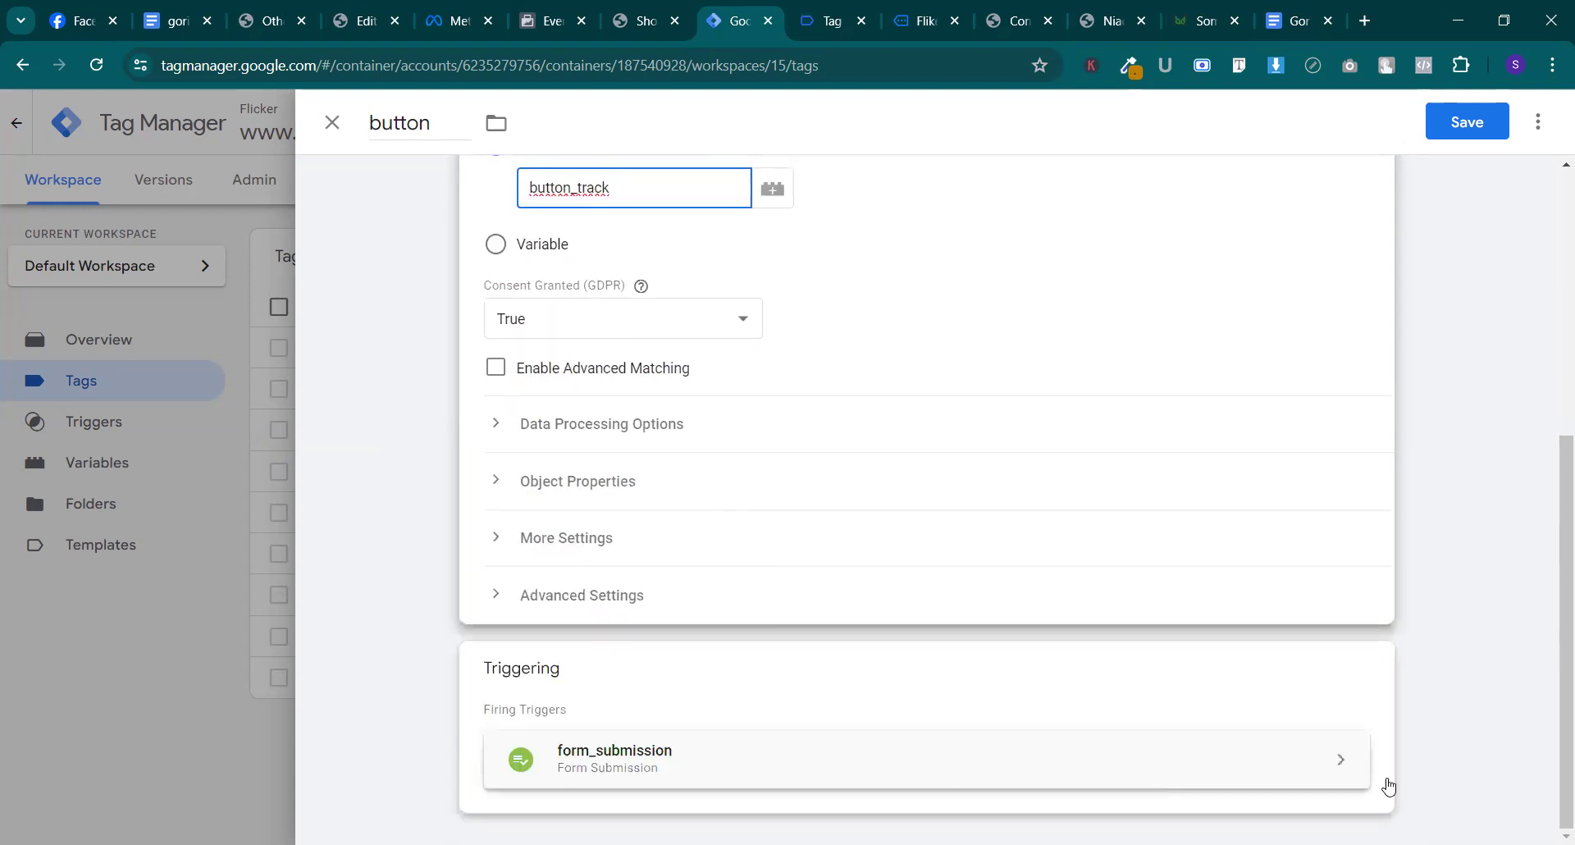
Replace the form_submission firing trigger with button_track and save the button tag.
click(1341, 762)
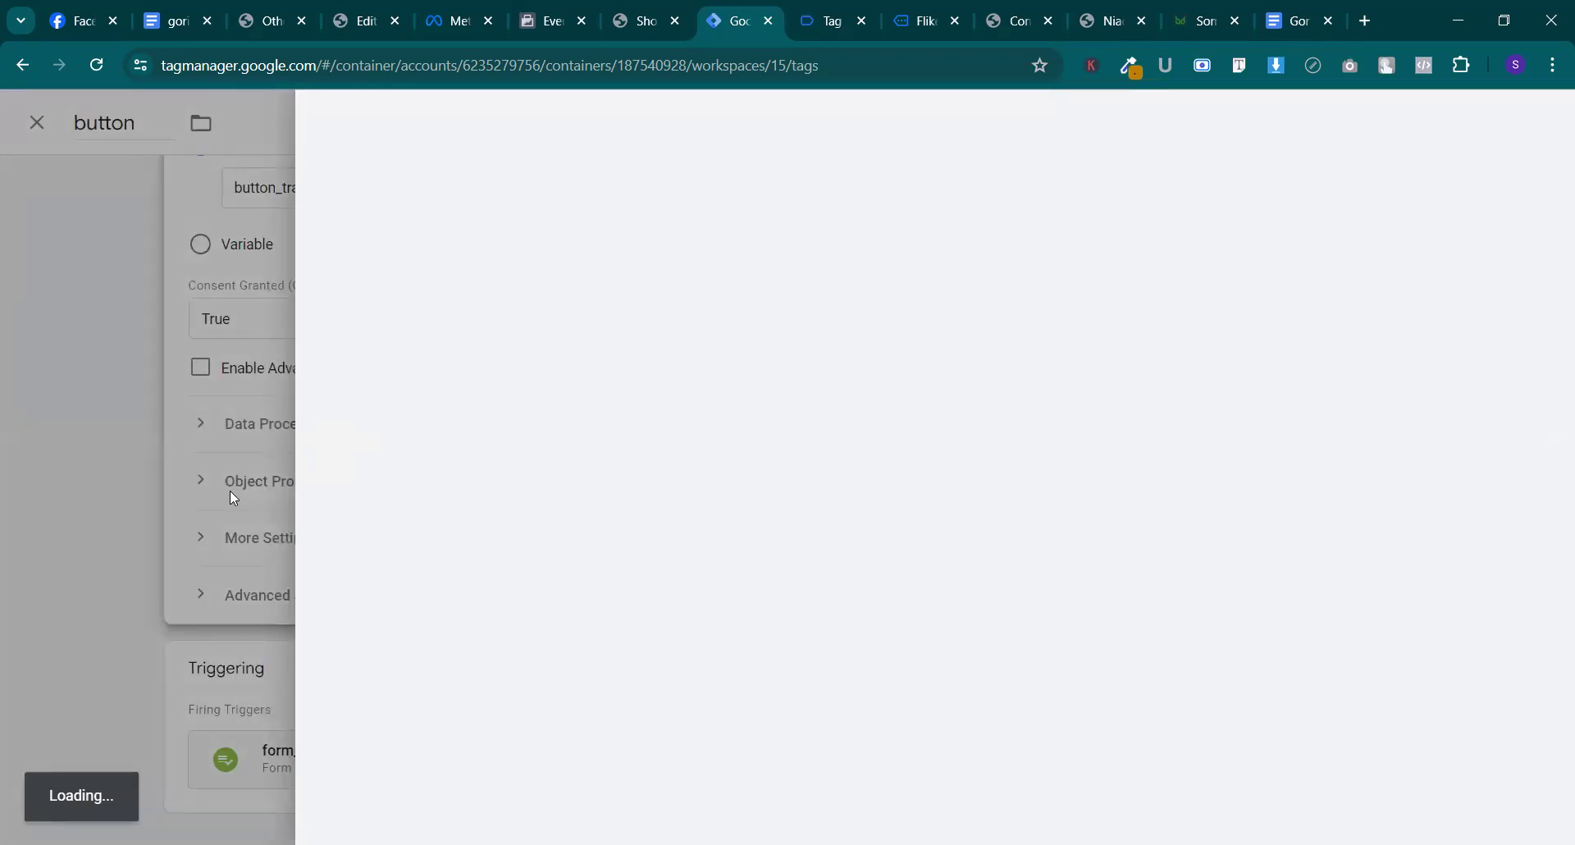
click(234, 498)
click(1368, 668)
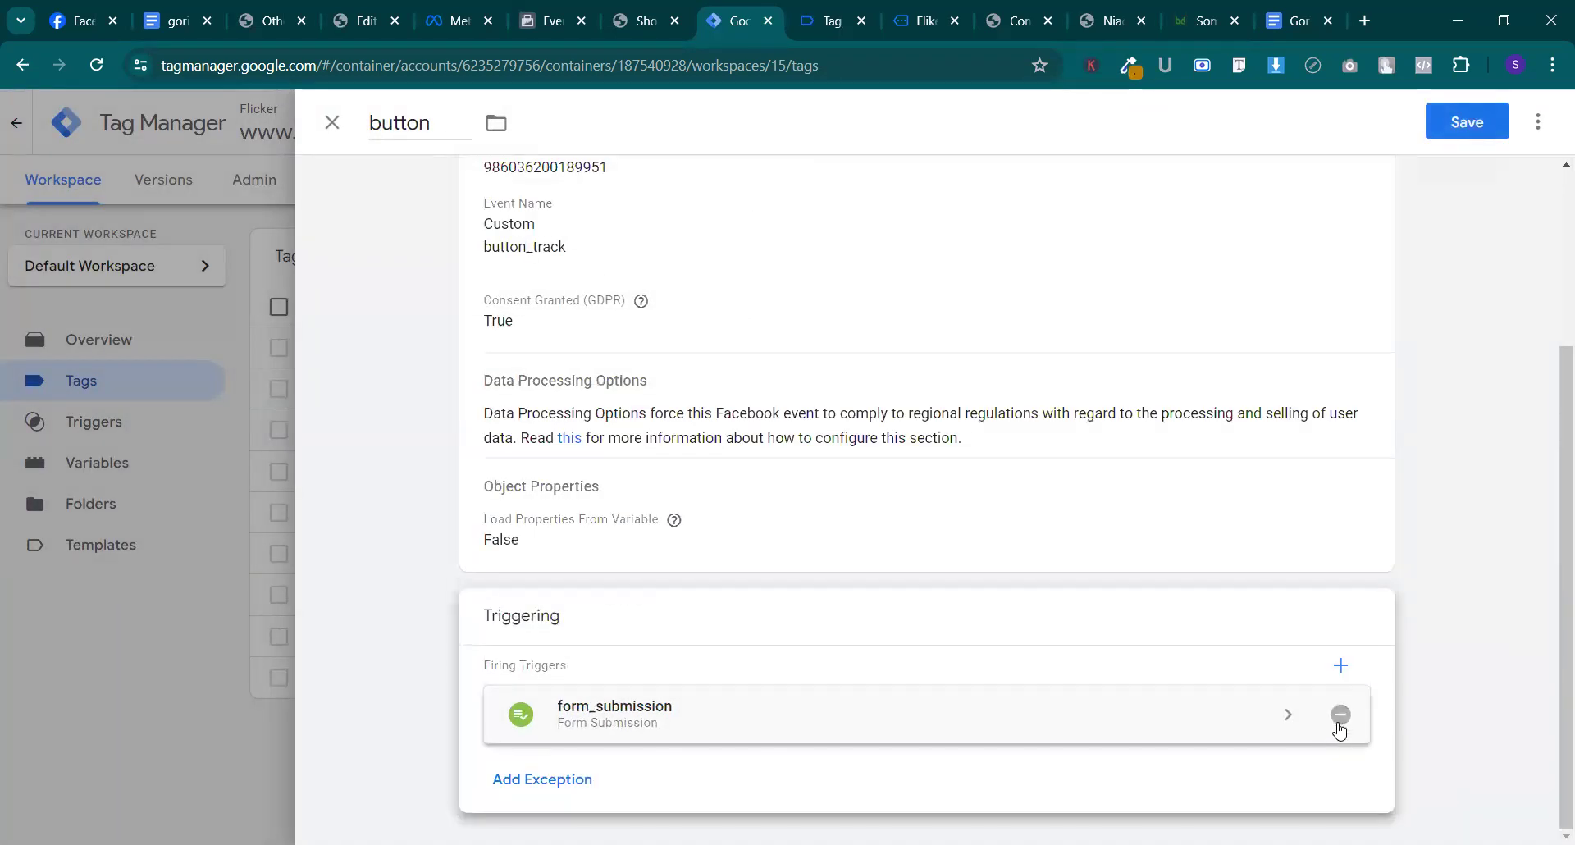
click(1339, 725)
click(942, 694)
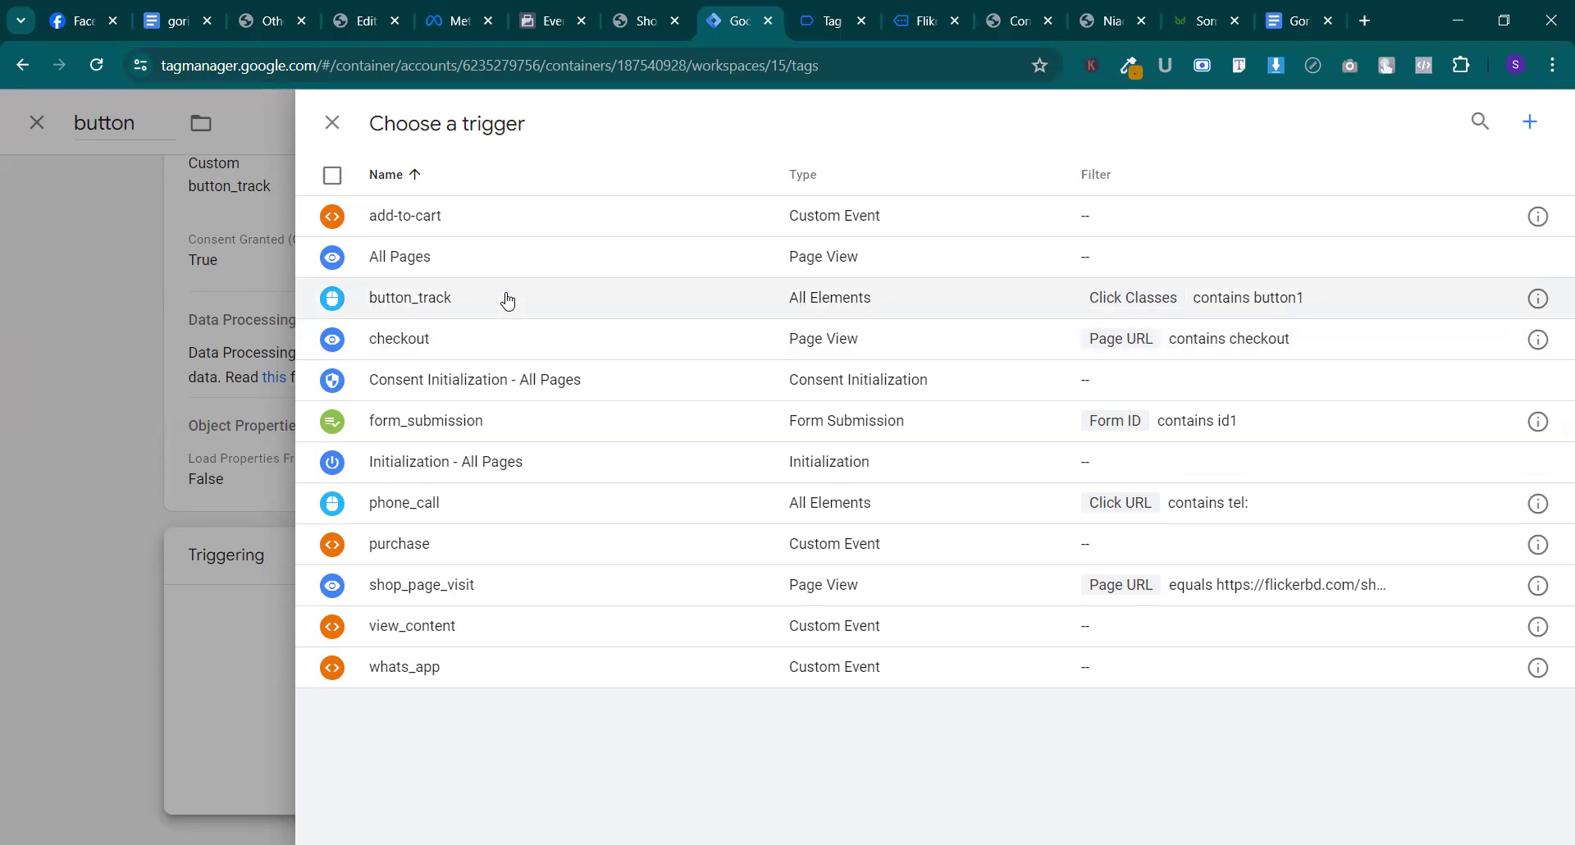
click(506, 301)
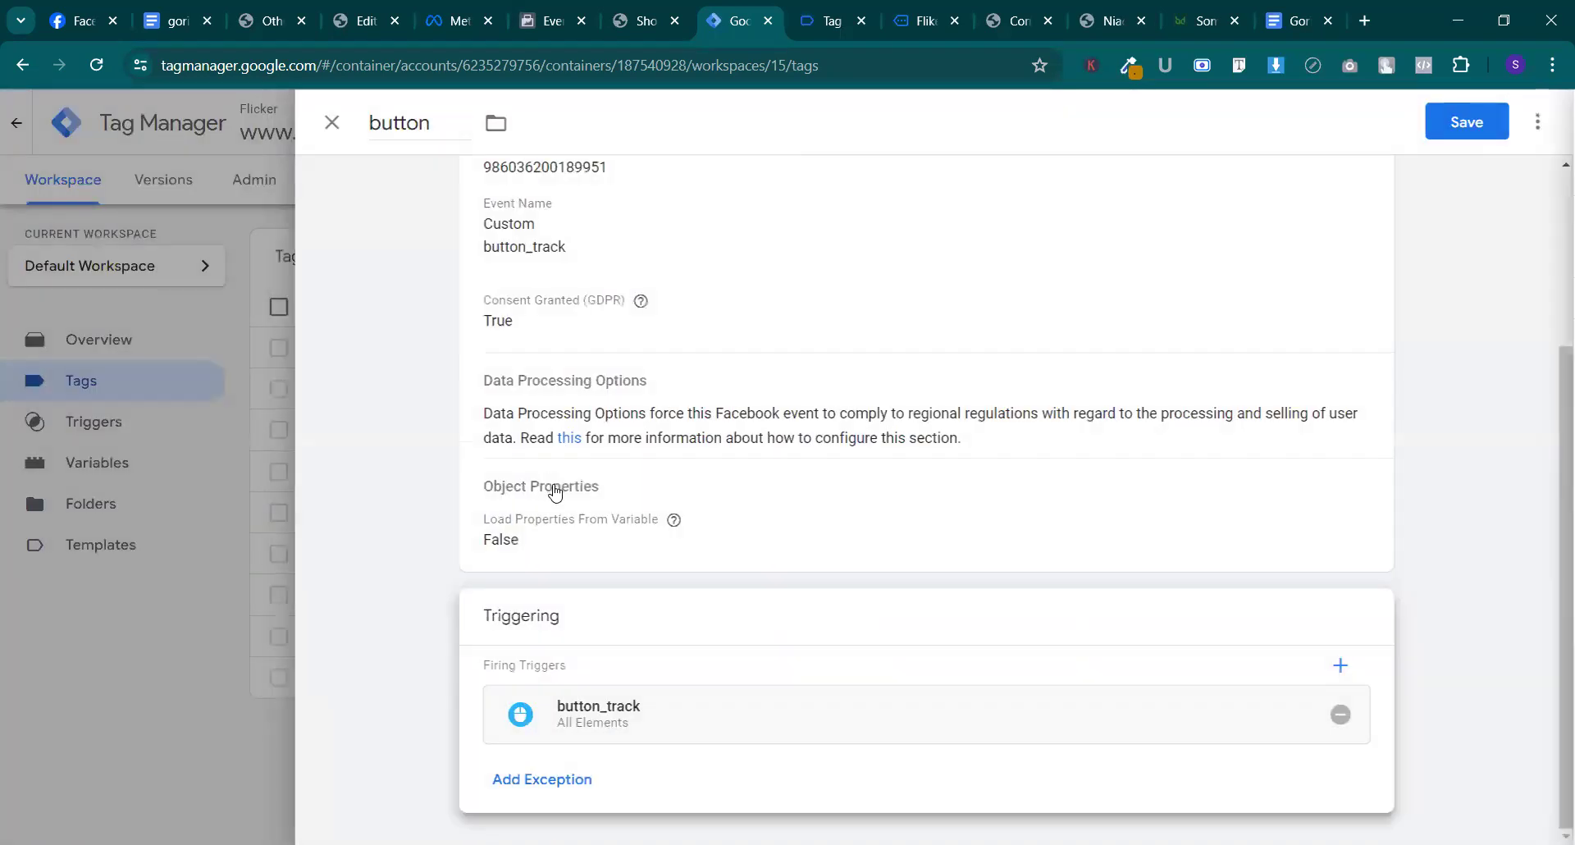
click(1436, 124)
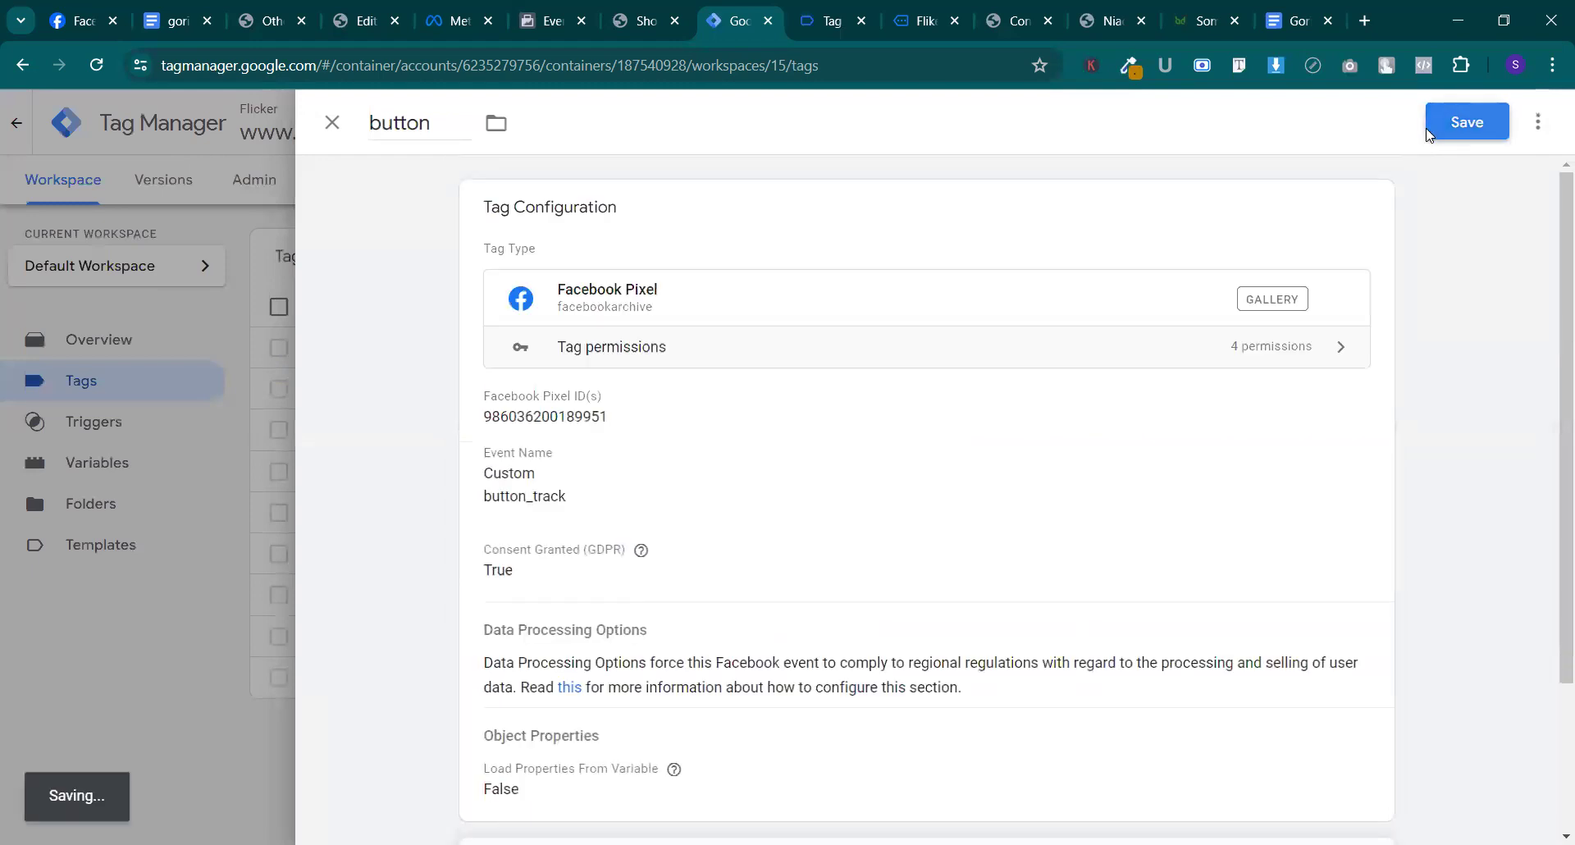